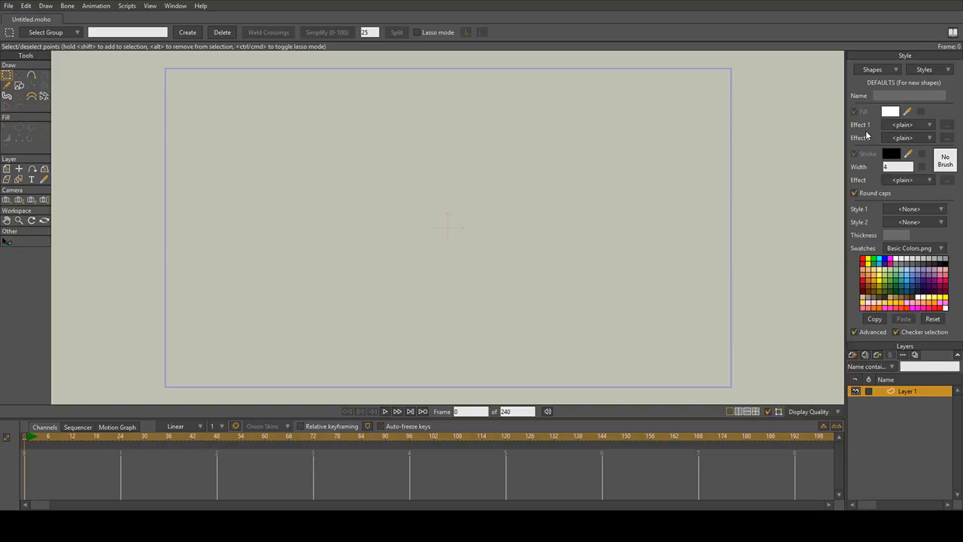
left_click_drag(584, 147, 549, 138)
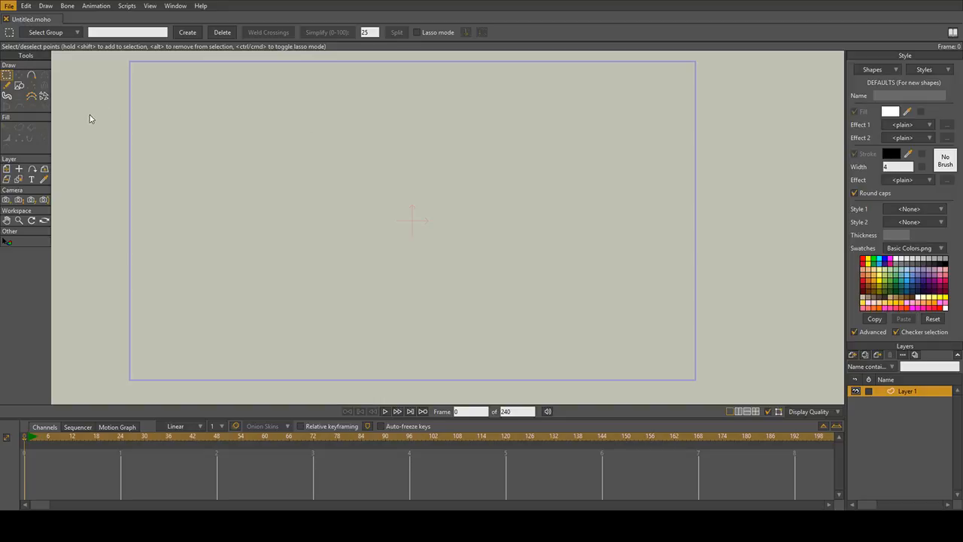
scroll(353, 186, "down", 3)
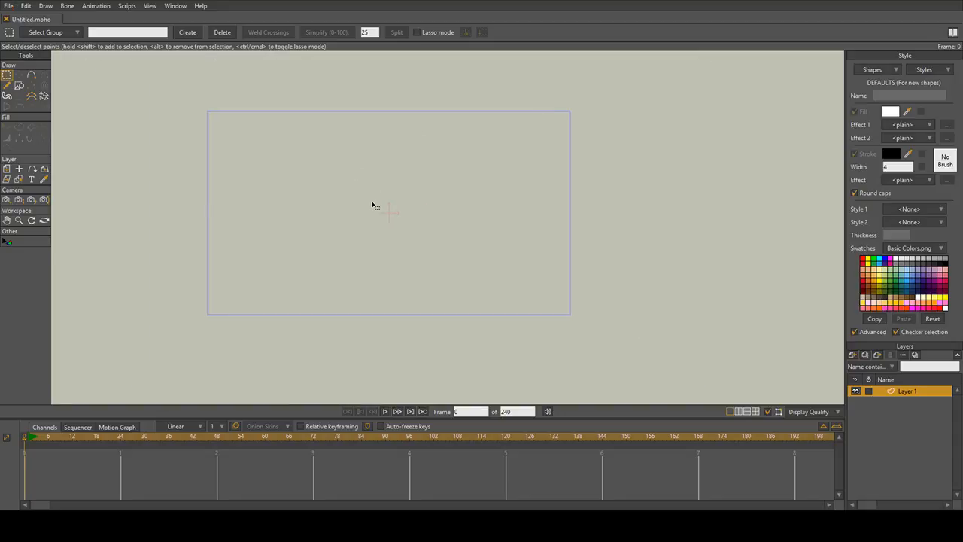
left_click(36, 73)
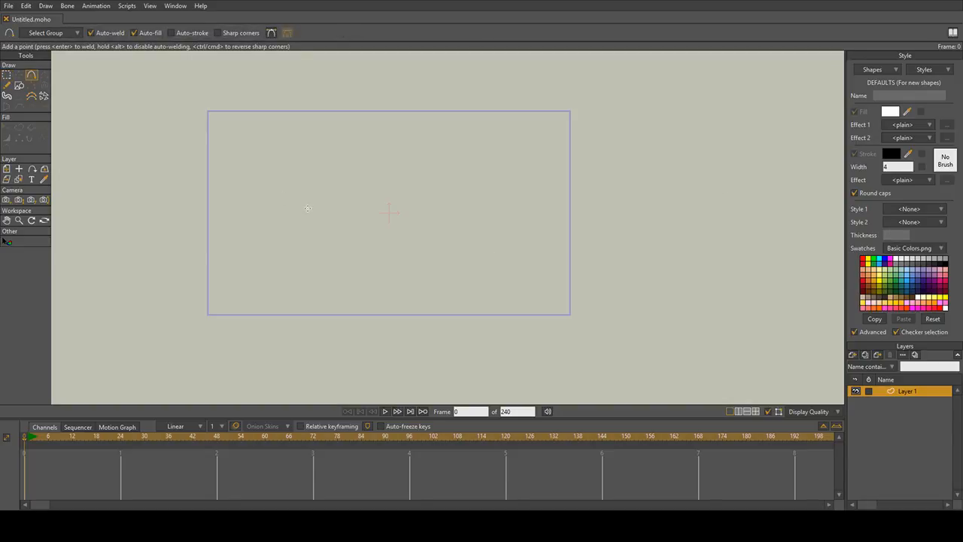
scroll(308, 209, "up", 1)
scroll(297, 204, "up", 1)
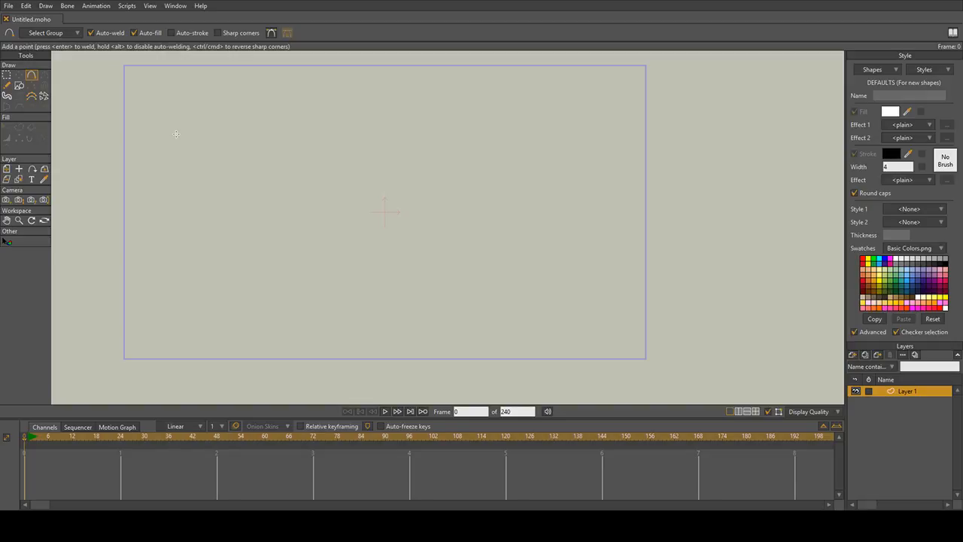
left_click_drag(261, 133, 272, 144)
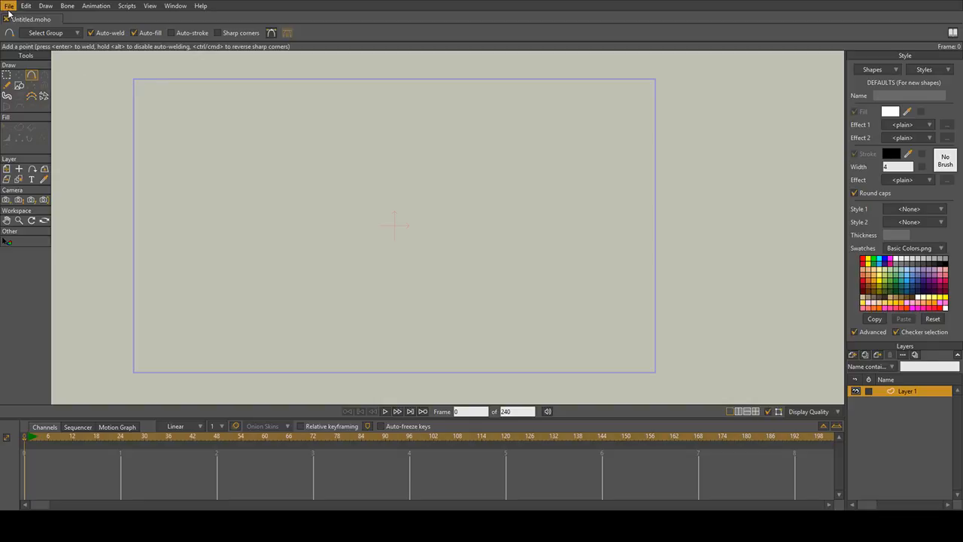
left_click(427, 93)
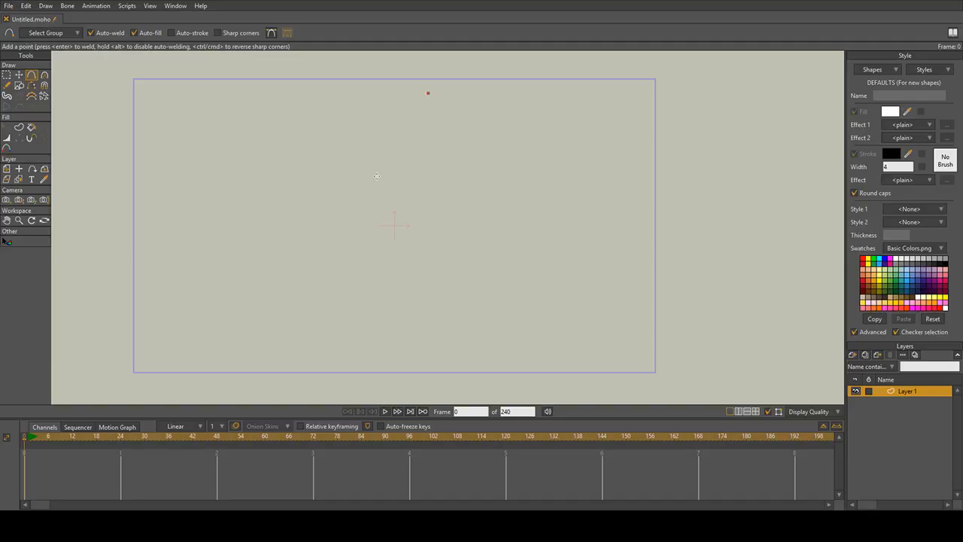
key("ctrl+z")
scroll(452, 131, "down", 3)
scroll(451, 131, "up", 2)
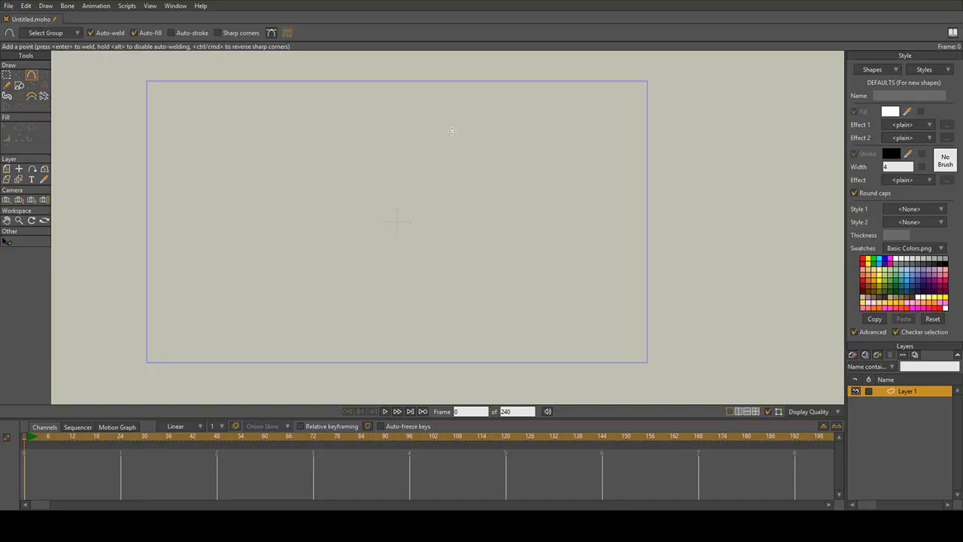
scroll(451, 131, "up", 1)
left_click_drag(452, 131, 455, 114)
scroll(455, 115, "down", 1)
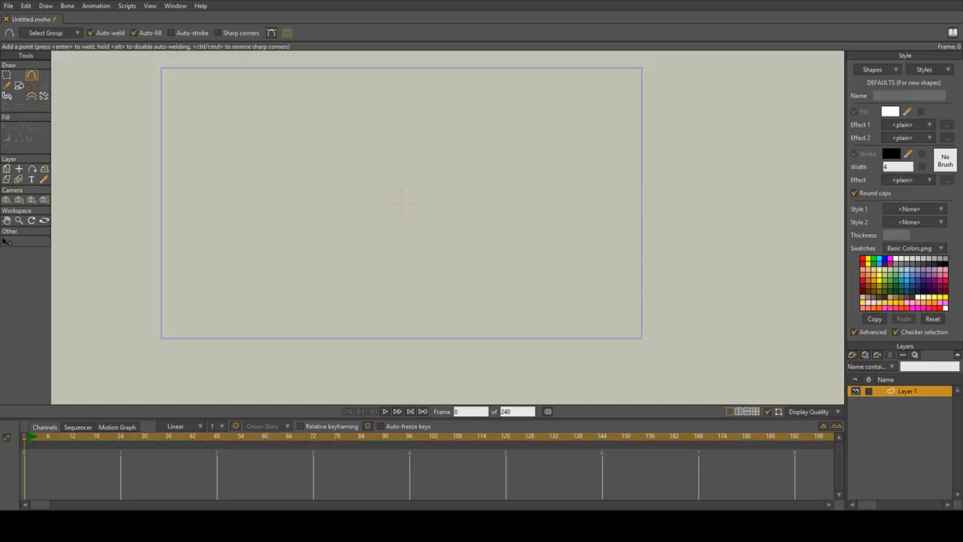
left_click_drag(350, 155, 386, 187)
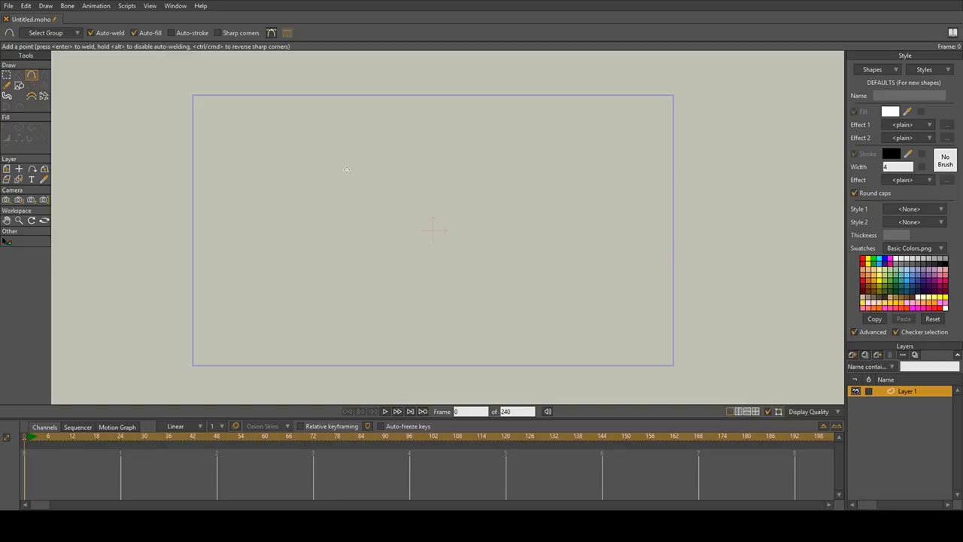
left_click_drag(345, 169, 319, 165)
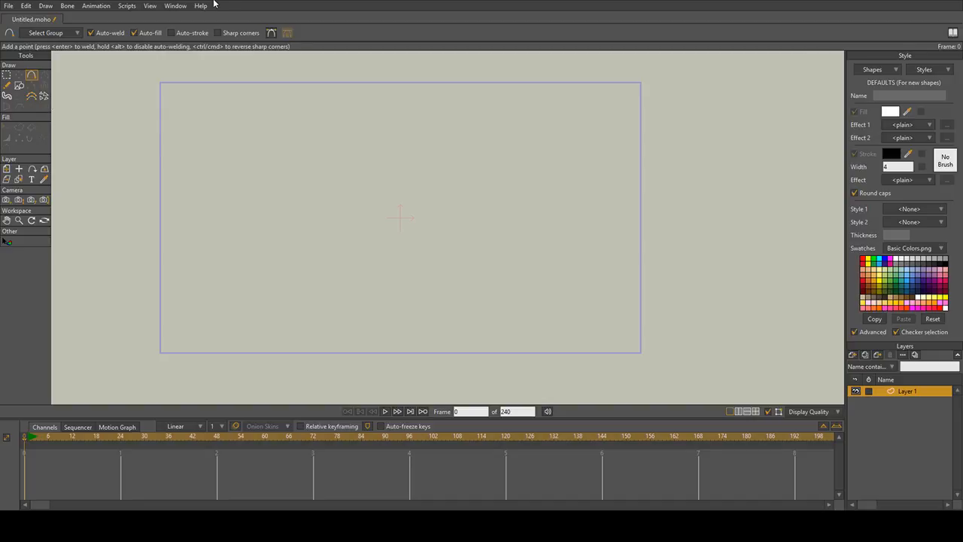
left_click_drag(306, 203, 287, 188)
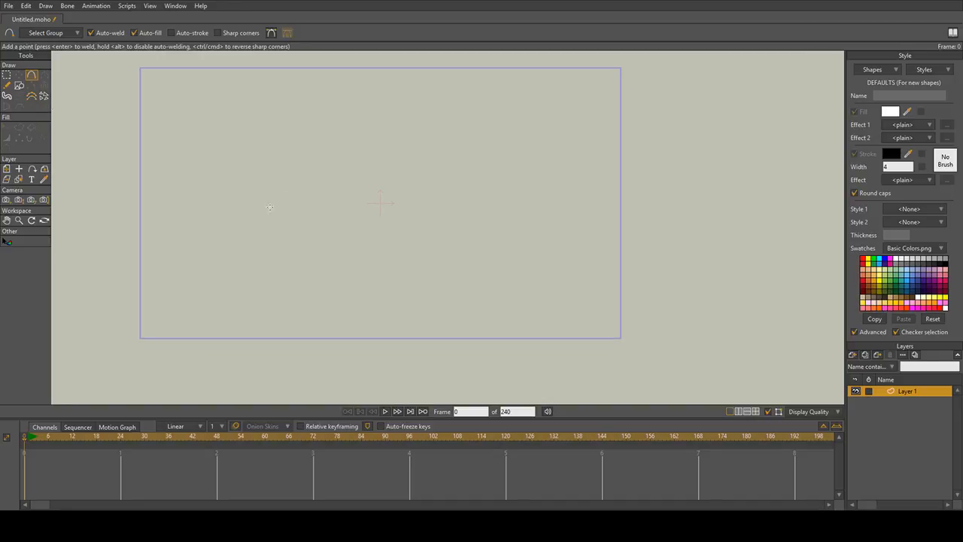
left_click_drag(157, 129, 228, 136)
scroll(182, 137, "down", 2)
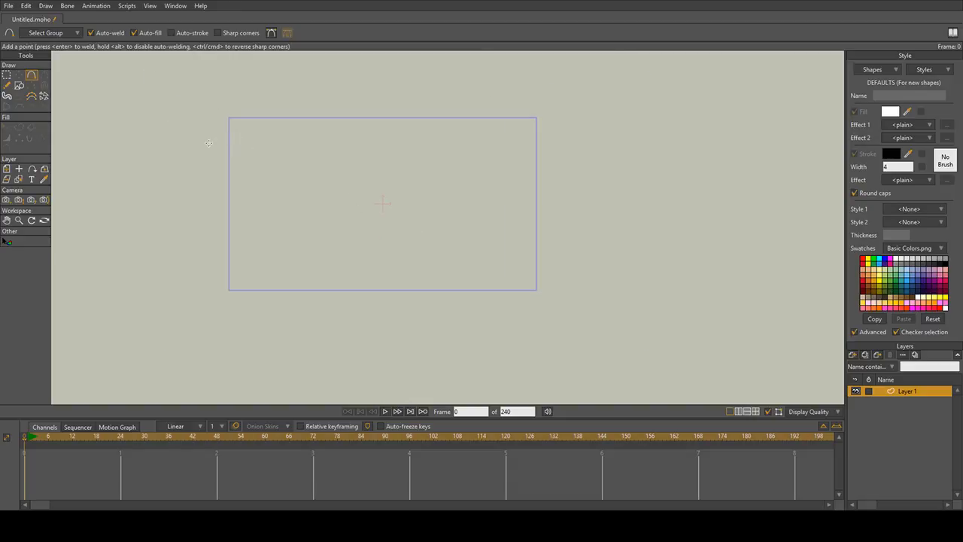
scroll(332, 126, "down", 2)
scroll(331, 129, "up", 3)
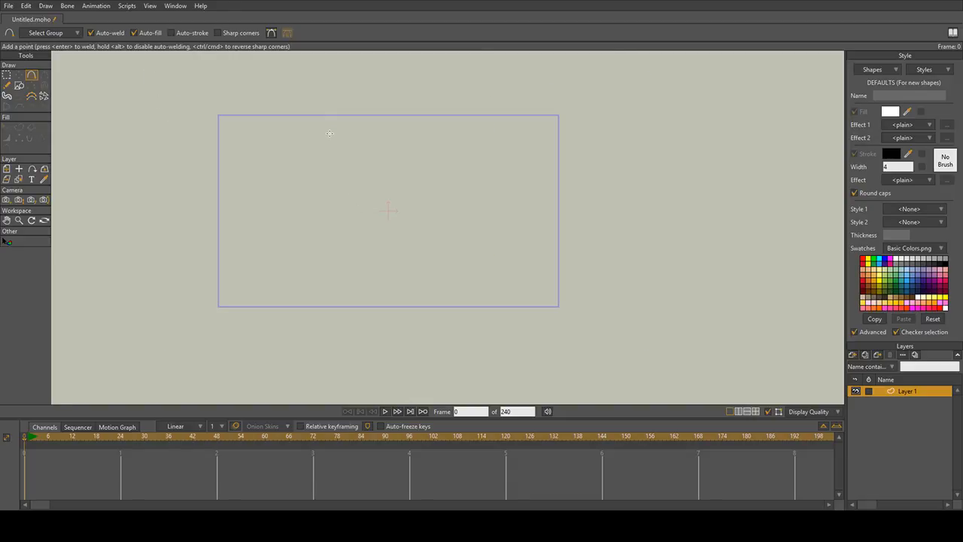
left_click_drag(338, 137, 311, 115)
scroll(306, 118, "up", 1)
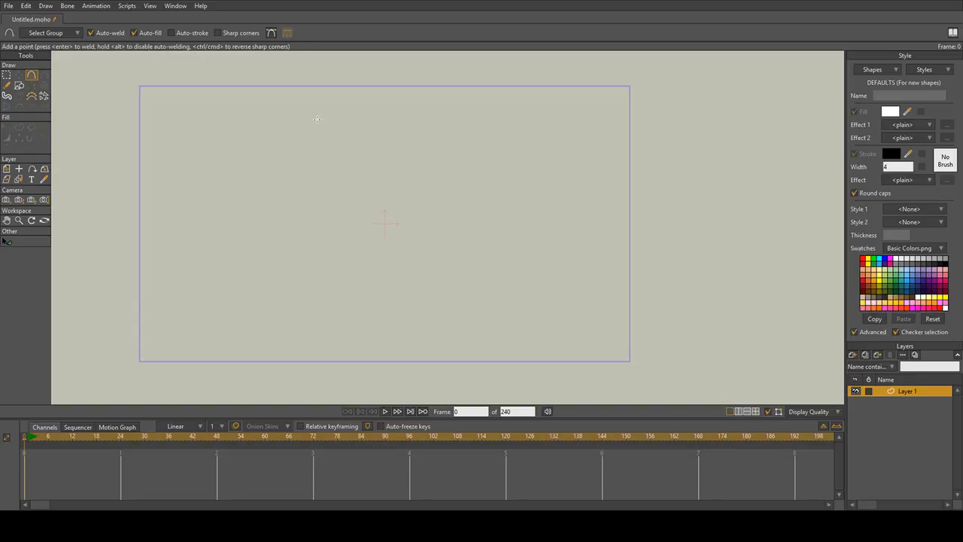
left_click_drag(376, 155, 349, 113)
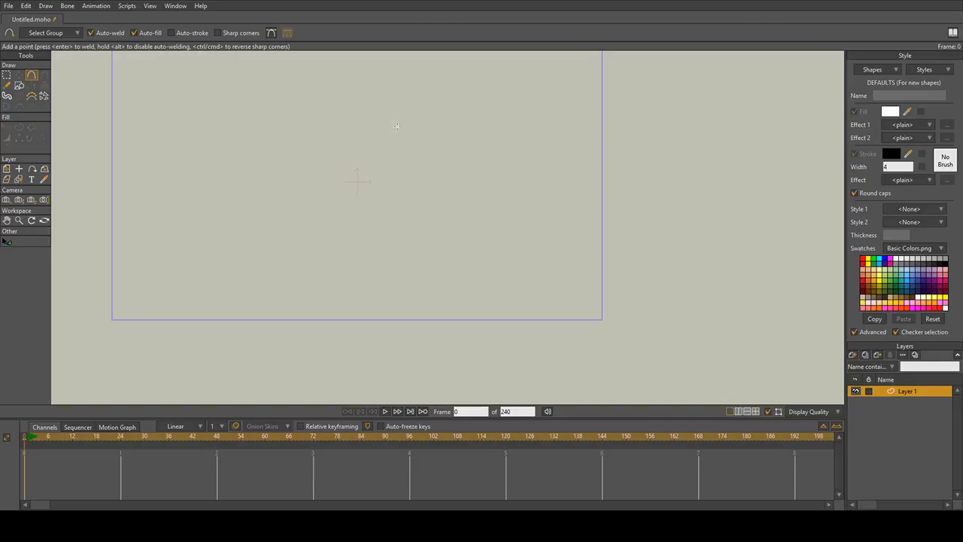
scroll(407, 133, "down", 2)
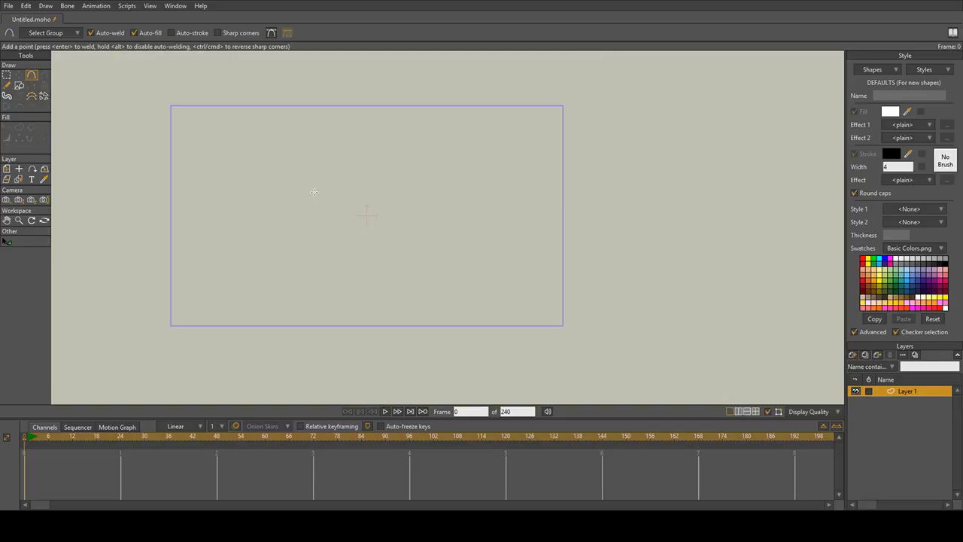
left_click_drag(348, 196, 348, 175)
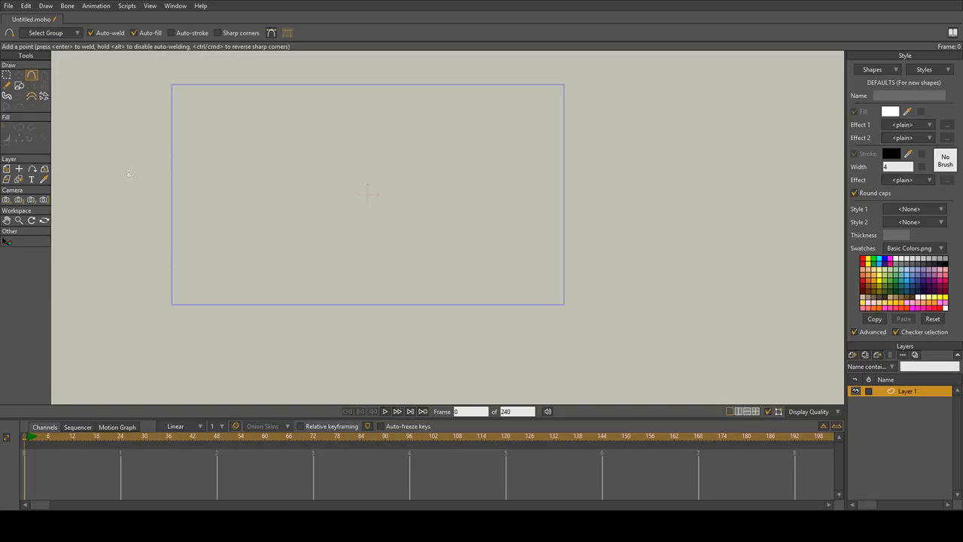
Step: Try two roughly parallel diagonal lines across the frame with the Add Point tool, and delete all their points
mouse_move(170, 157)
left_mouse_down()
mouse_move(439, 261)
mouse_move(618, 279)
left_mouse_up()
left_click_drag(148, 120, 683, 249)
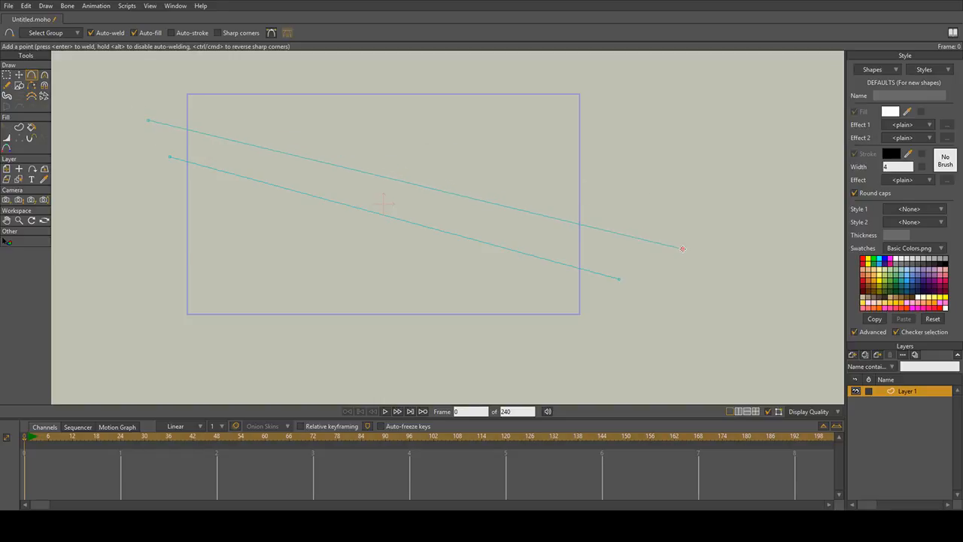
scroll(289, 143, "down", 2)
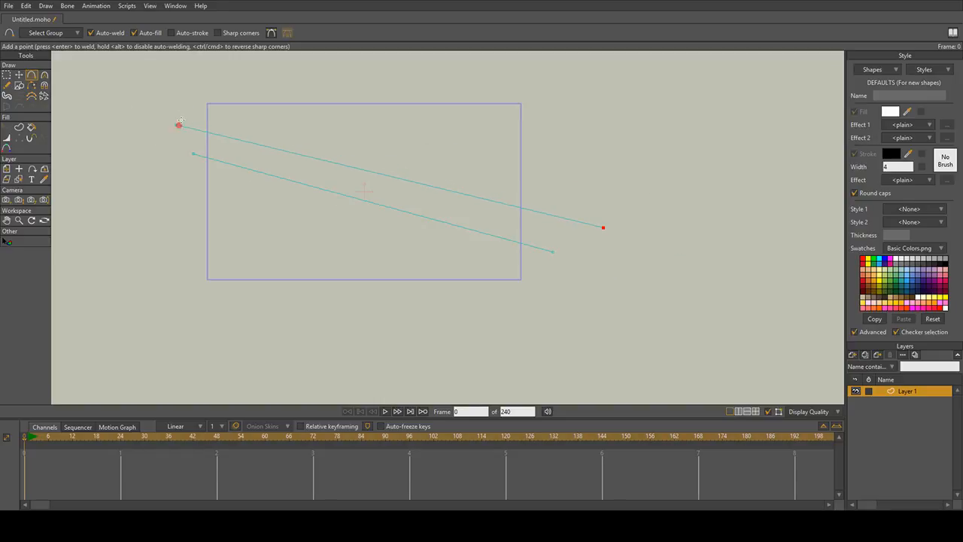
scroll(178, 123, "down", 3)
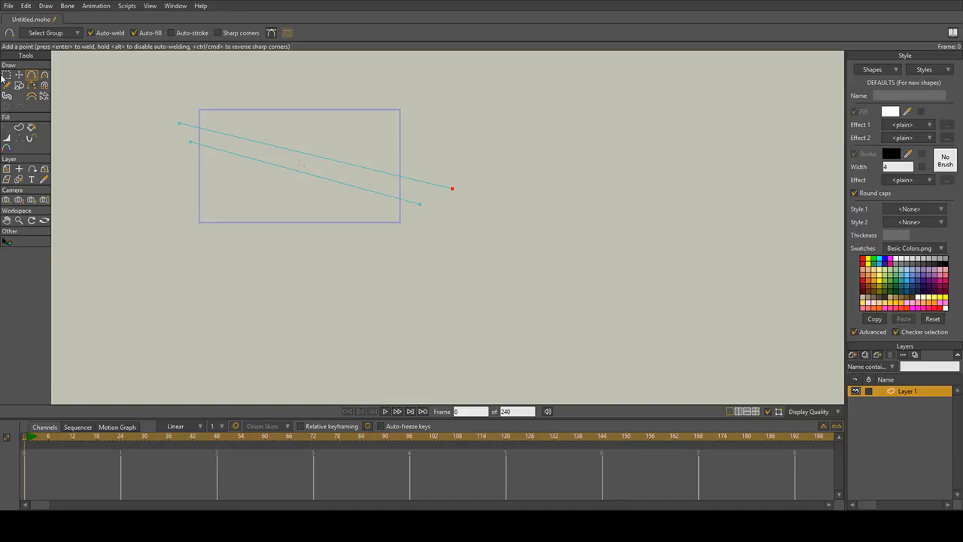
key("g")
key("ctrl+a")
key("Delete")
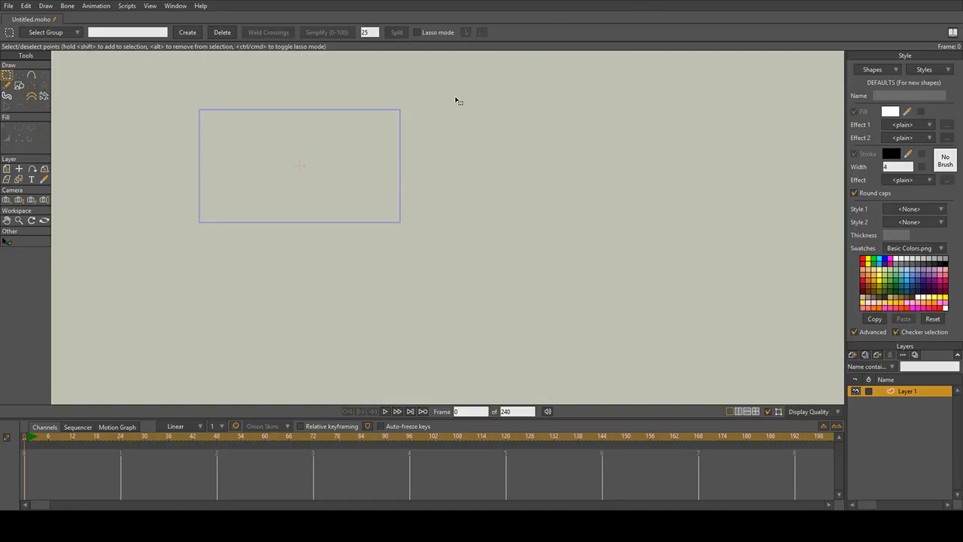
Step: Draw a closed, auto-filled four-point shape with the Add Point tool, reaching beyond the camera frame on every side
scroll(427, 107, "up", 2)
left_click_drag(422, 124, 523, 84)
left_click(30, 76)
left_click_drag(169, 115, 587, 170)
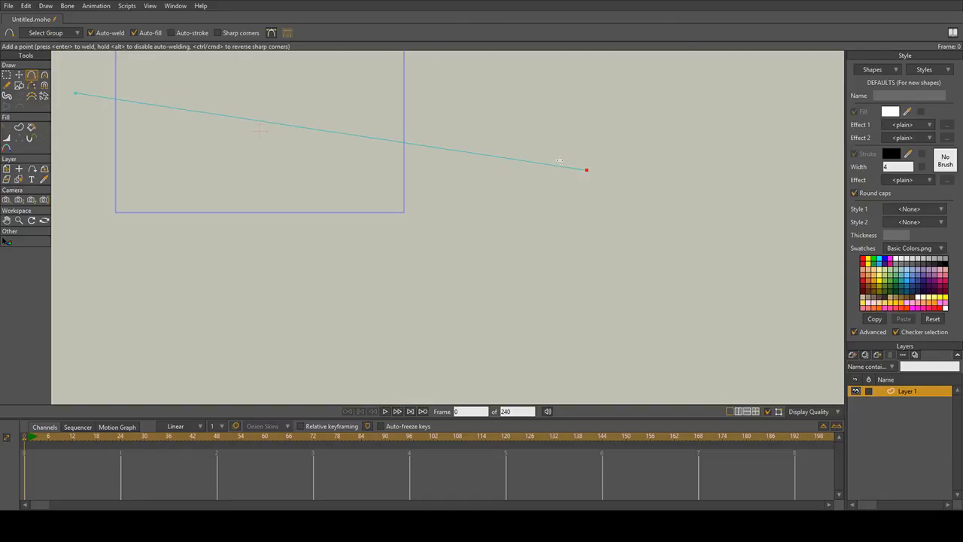
key("ctrl+z")
left_click_drag(523, 160, 568, 187)
mouse_move(102, 69)
left_mouse_down()
mouse_move(672, 144)
mouse_move(683, 153)
mouse_move(695, 316)
mouse_move(408, 296)
mouse_move(104, 307)
mouse_move(102, 69)
left_mouse_up()
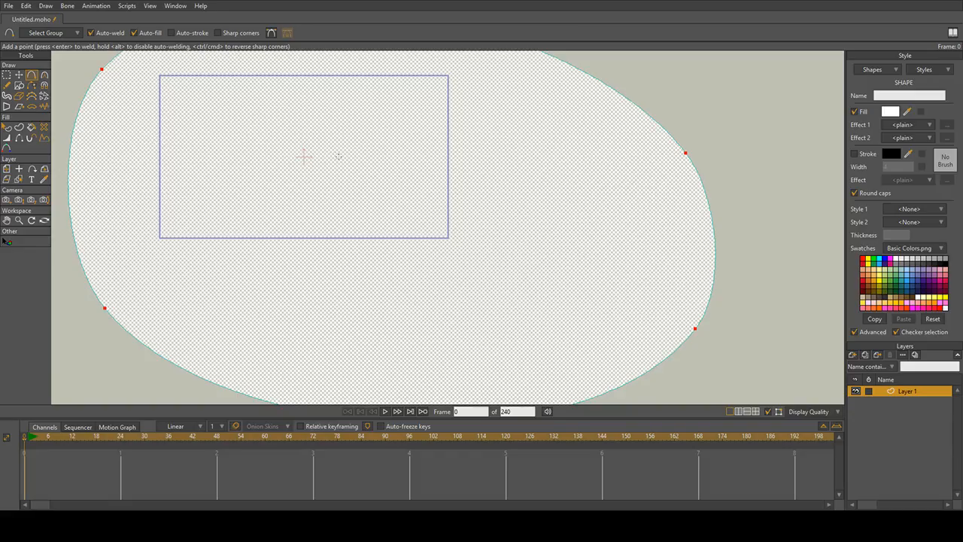
Step: Peak all four points of the shape to give it straight edges, and change its fill to dark brown
left_click(44, 75)
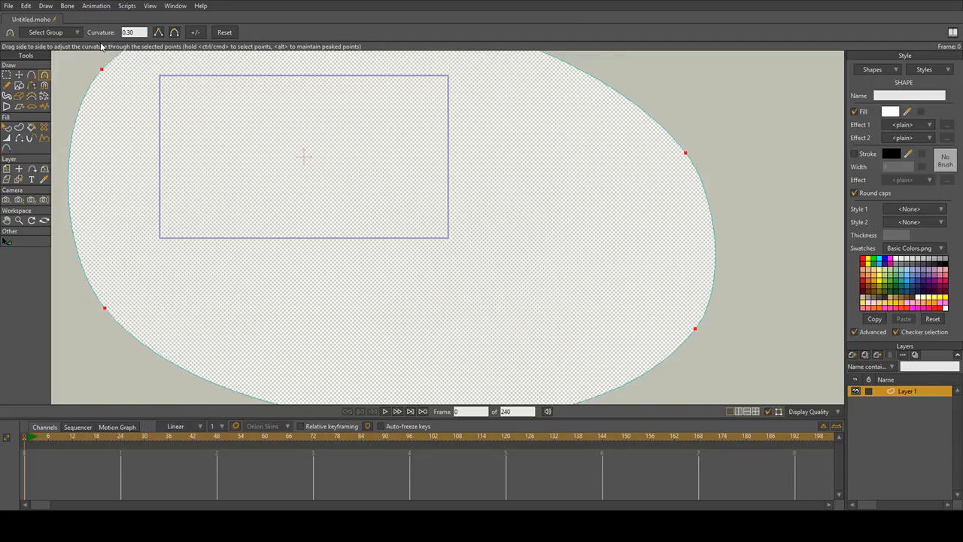
left_click(158, 33)
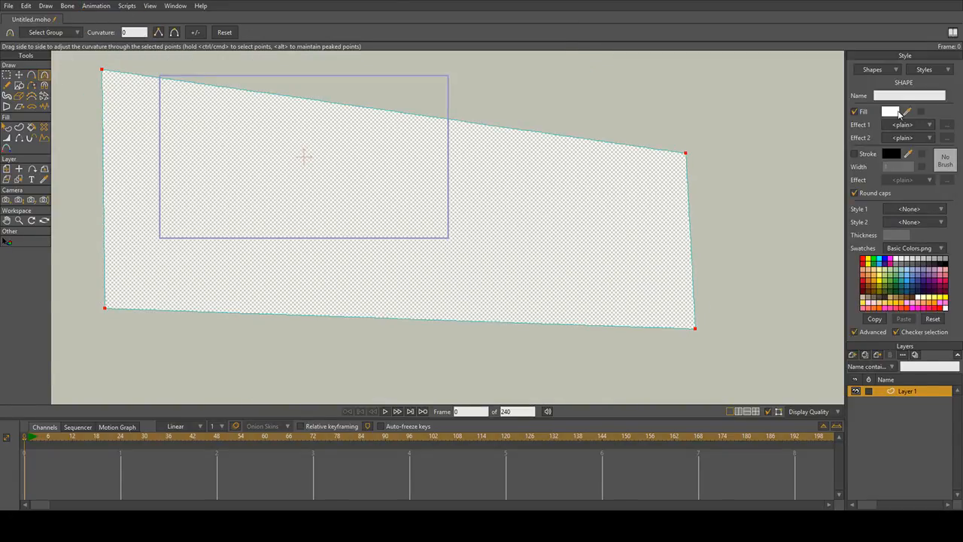
left_click(833, 202)
left_click(682, 288)
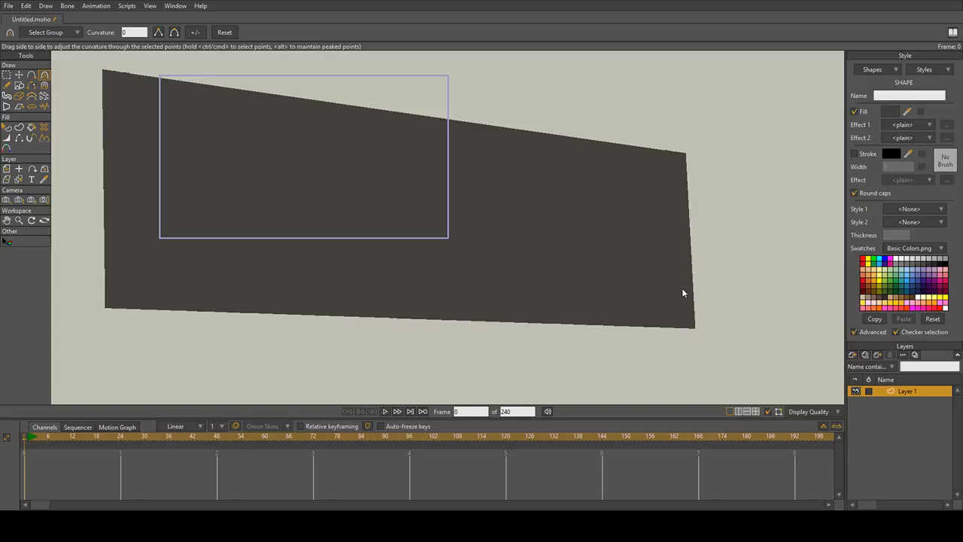
left_click(735, 292)
left_click(696, 290)
key("ctrl+a")
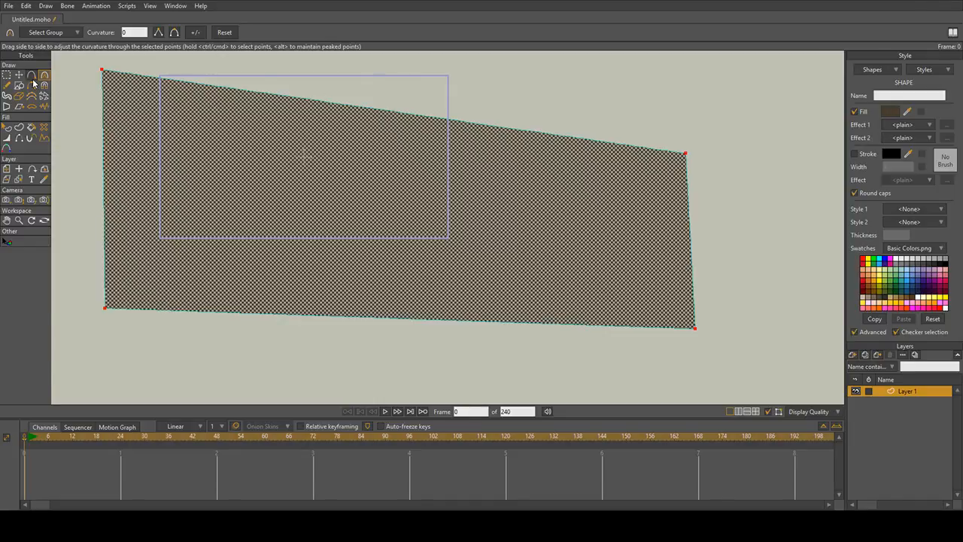
Step: Select the Background layer in the S11.moho scene and examine how the artwork extends beyond the camera frame
left_click(7, 127)
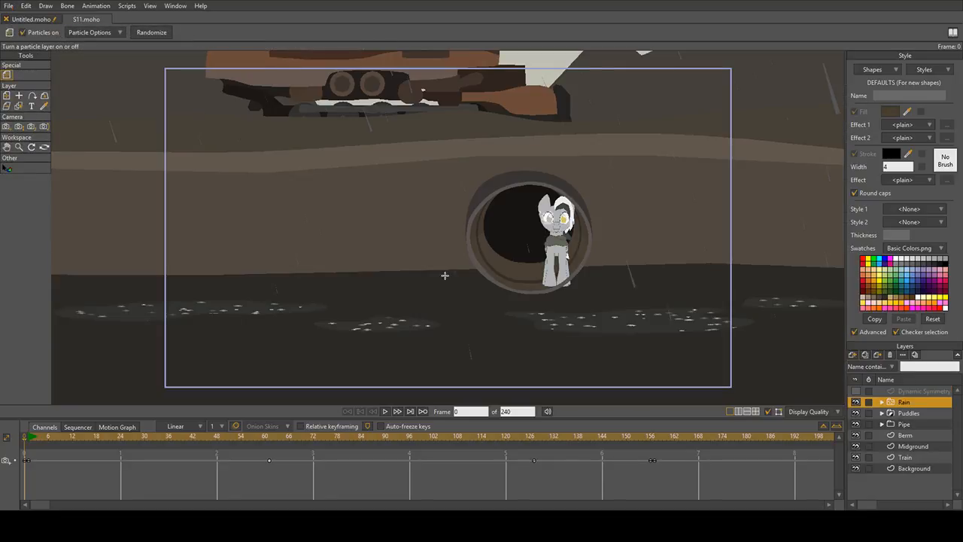
left_click_drag(445, 275, 397, 291)
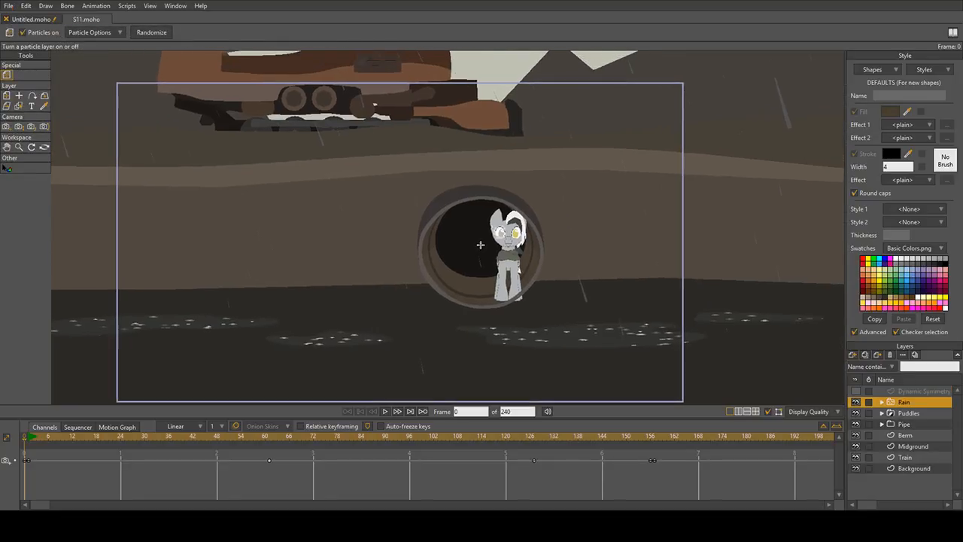
left_click(912, 468)
left_click_drag(489, 188, 454, 195)
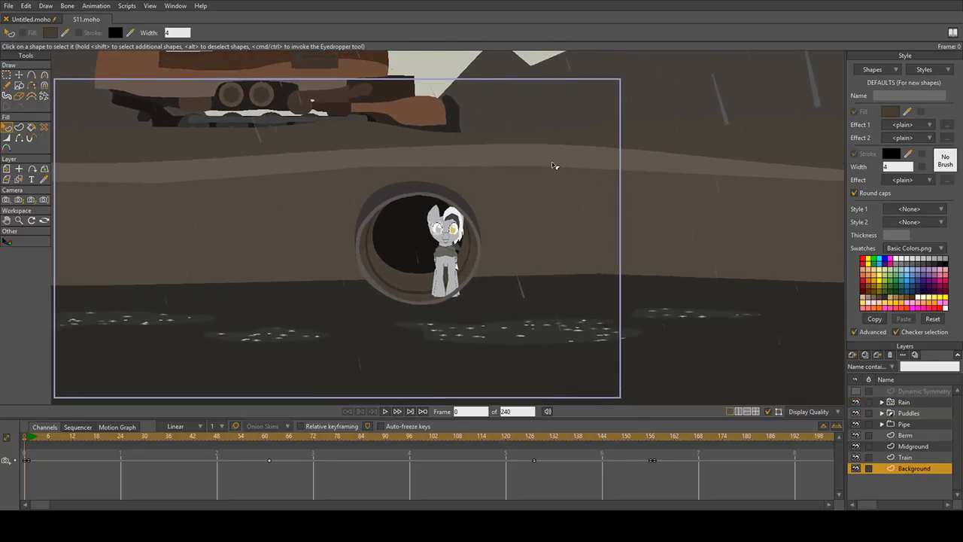
scroll(534, 173, "down", 5)
scroll(515, 195, "up", 3)
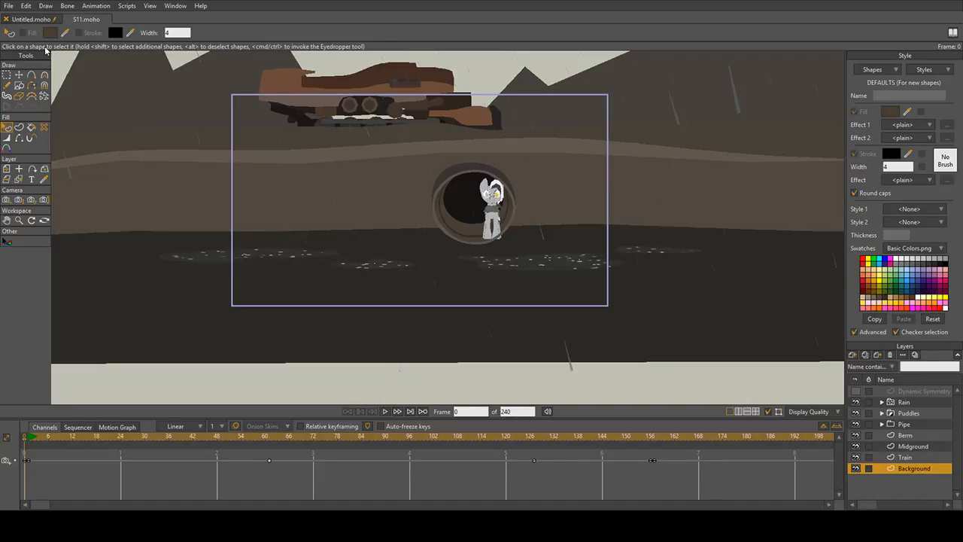
scroll(432, 172, "down", 4)
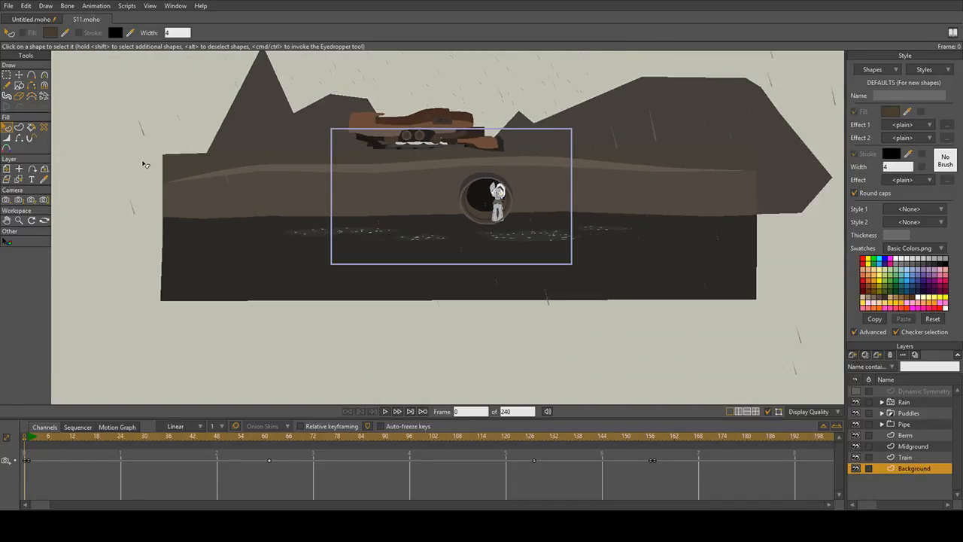
Step: Examine the vector points of the Background layer's mountains and of the Midground layer's ground shapes
left_click(6, 75)
left_click_drag(386, 164, 253, 171)
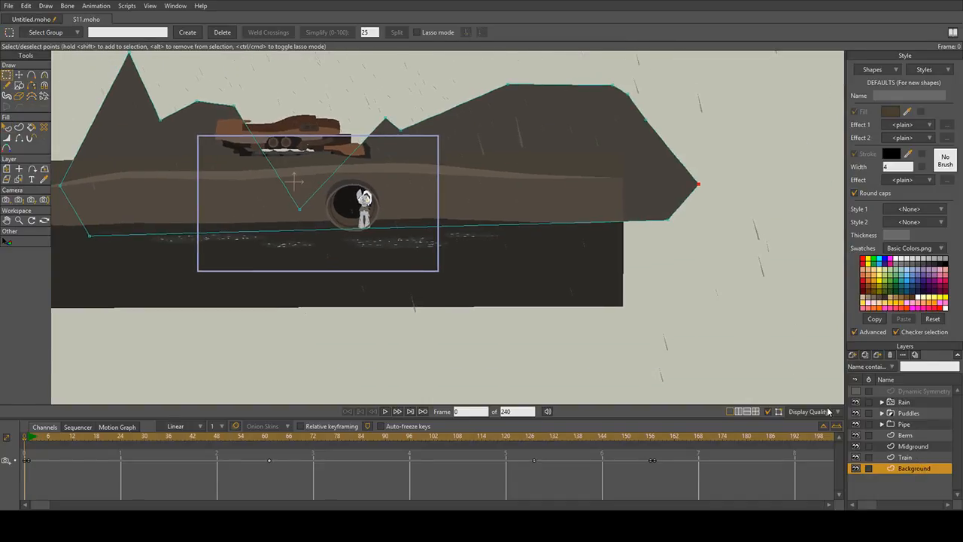
left_click_drag(539, 347, 608, 341)
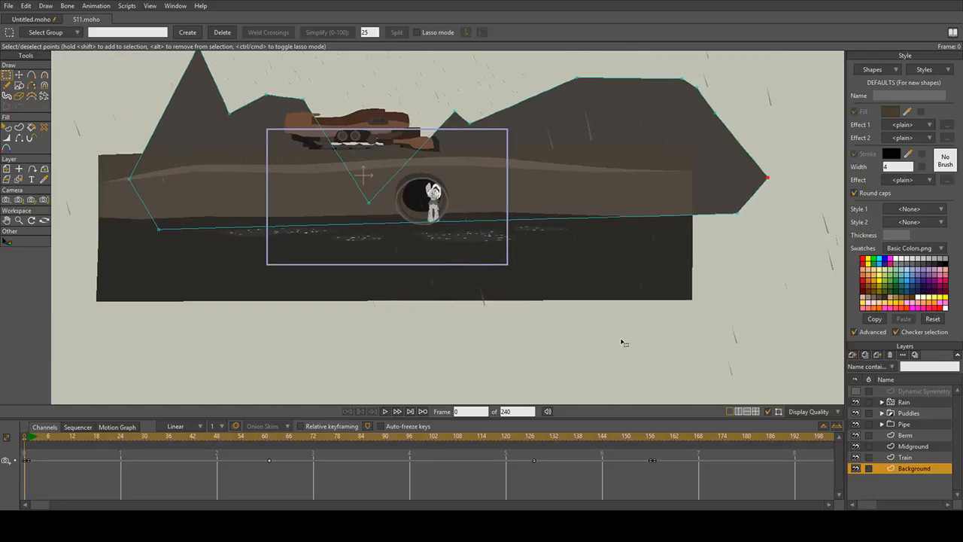
left_click(912, 447)
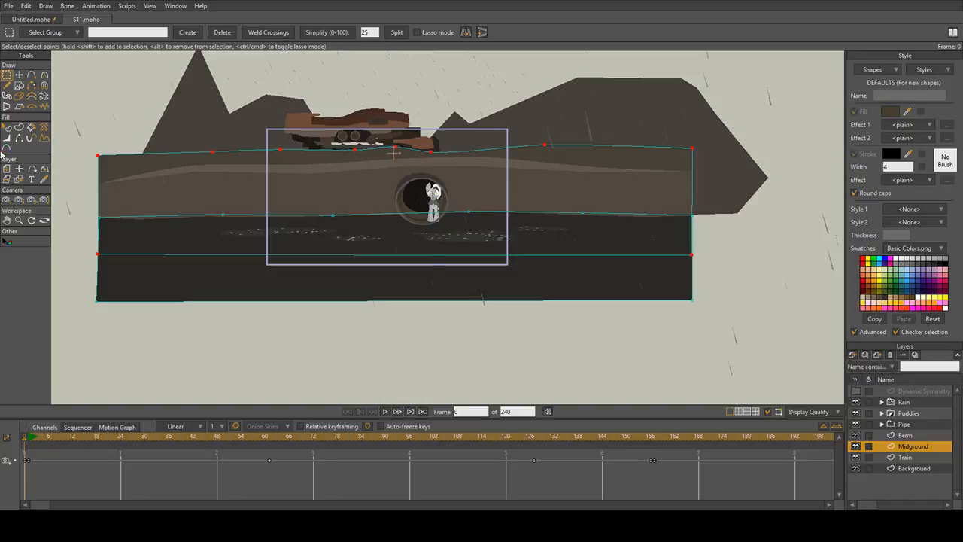
Step: Copy the Midground ground shapes from S11.moho and paste them into Untitled.moho in place of the four-point shape
scroll(58, 158, "down", 2)
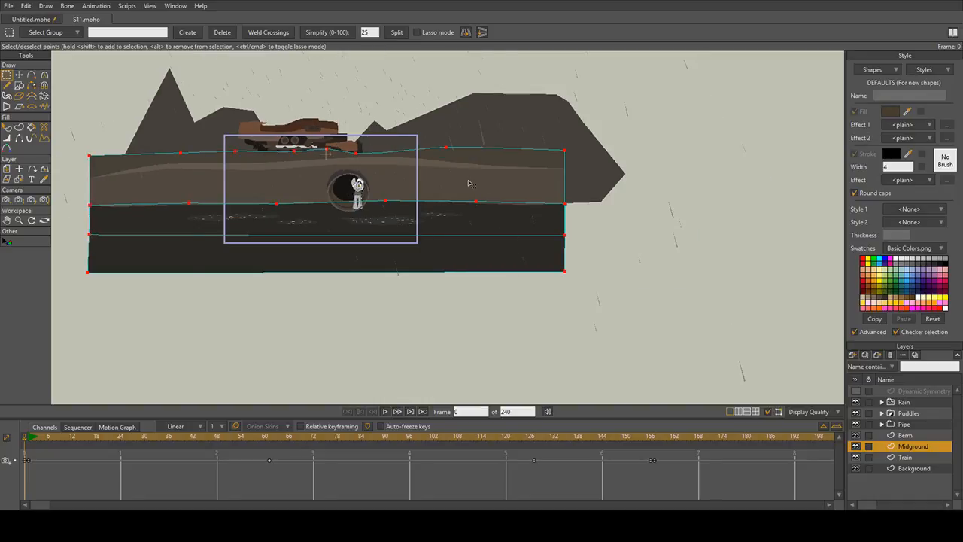
left_click(30, 20)
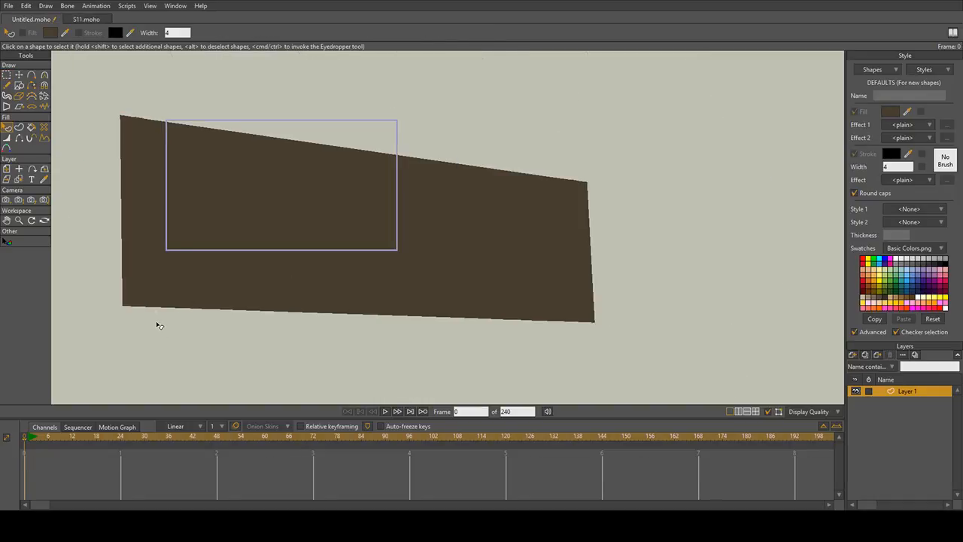
left_click(7, 74)
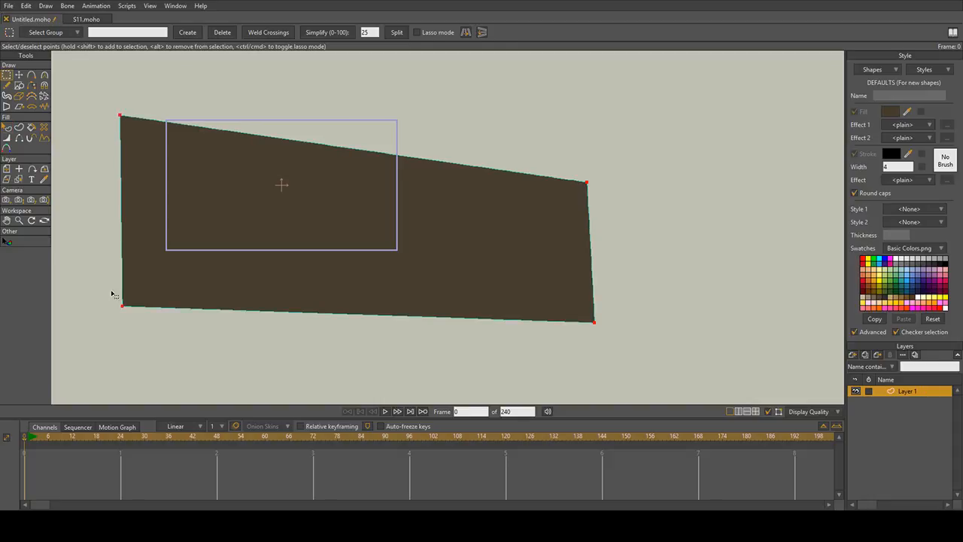
left_click_drag(92, 339, 647, 28)
key("Delete")
key("ctrl+v")
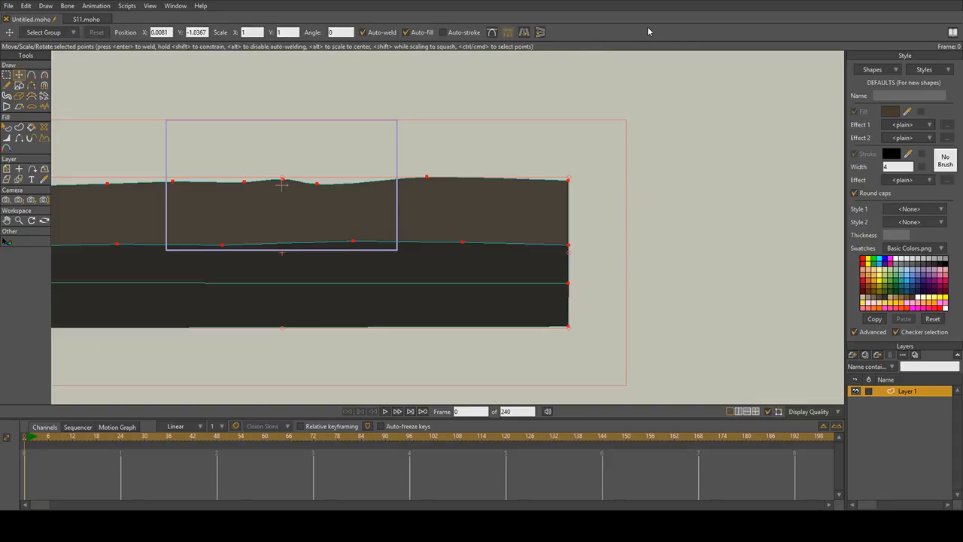
left_click_drag(401, 197, 510, 198)
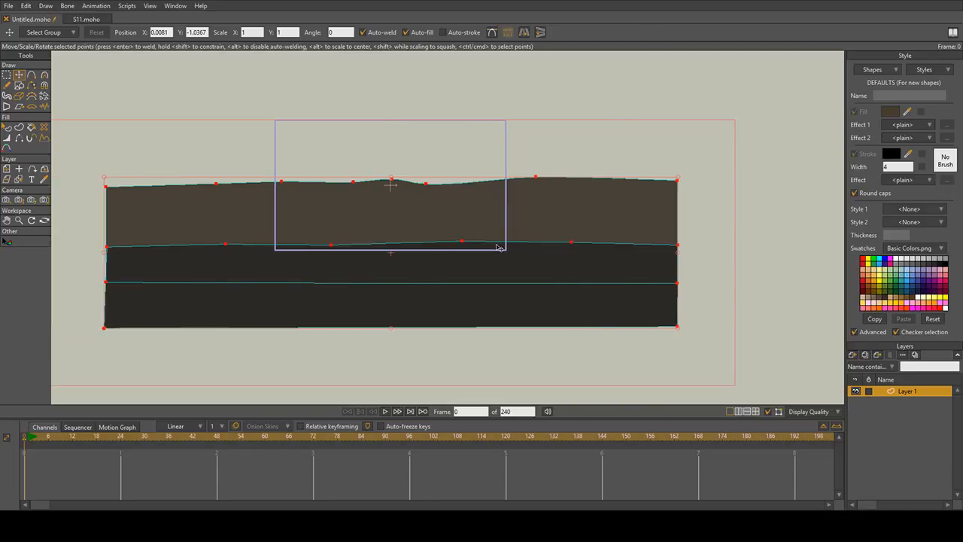
Step: Shear the pasted ground shapes into a slope descending to the right, and move them up across the camera frame
left_click(18, 106)
left_click_drag(594, 141, 291, 141)
left_click(19, 74)
left_click_drag(351, 171, 332, 154)
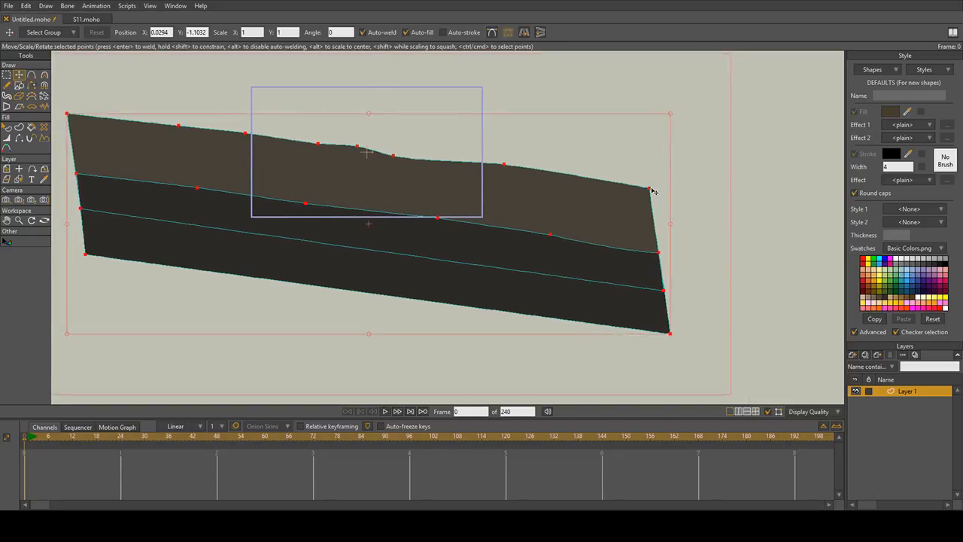
left_click_drag(594, 208, 593, 185)
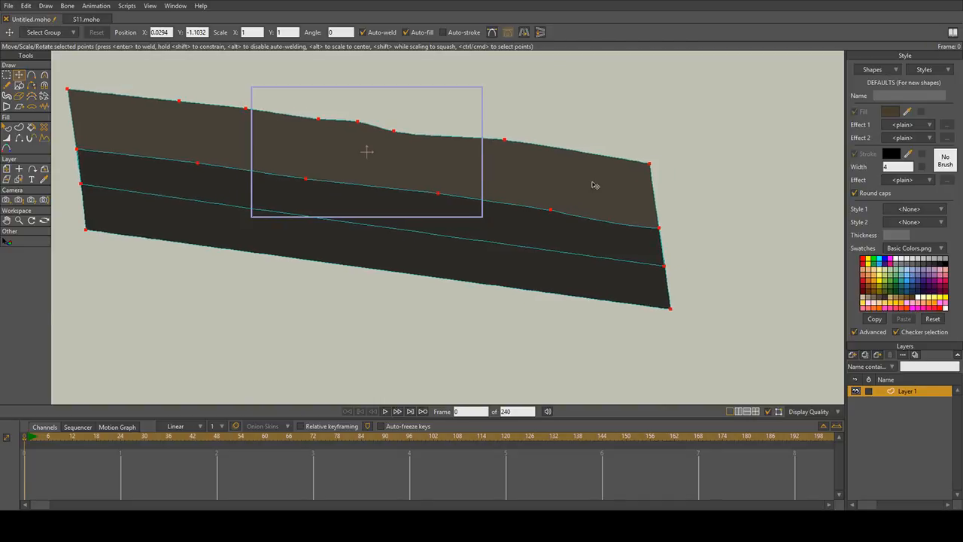
Step: Sample the upper ground shape's brown as the lower shape's fill and adjust it to a lighter brown
left_click(7, 130)
left_click(268, 211)
scroll(408, 209, "up", 1)
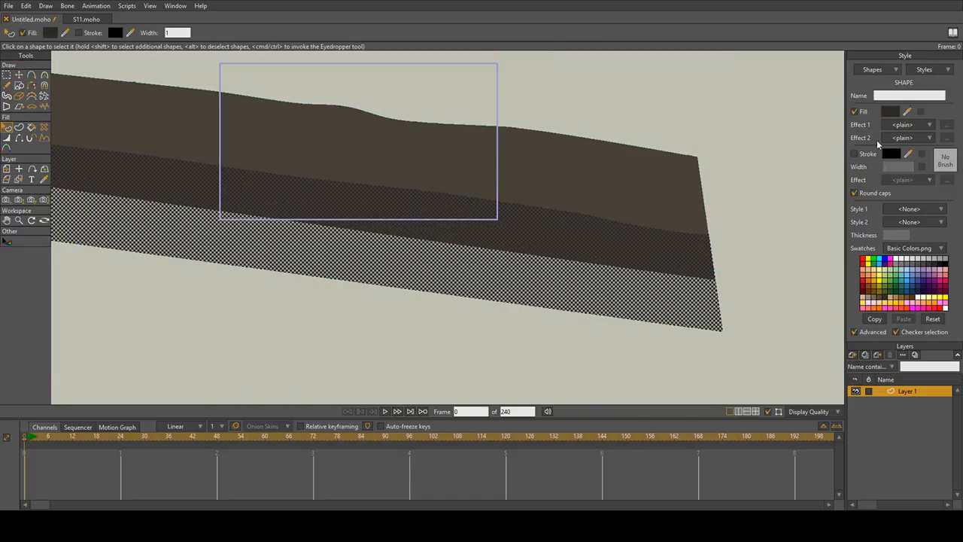
left_click_drag(297, 156, 385, 158)
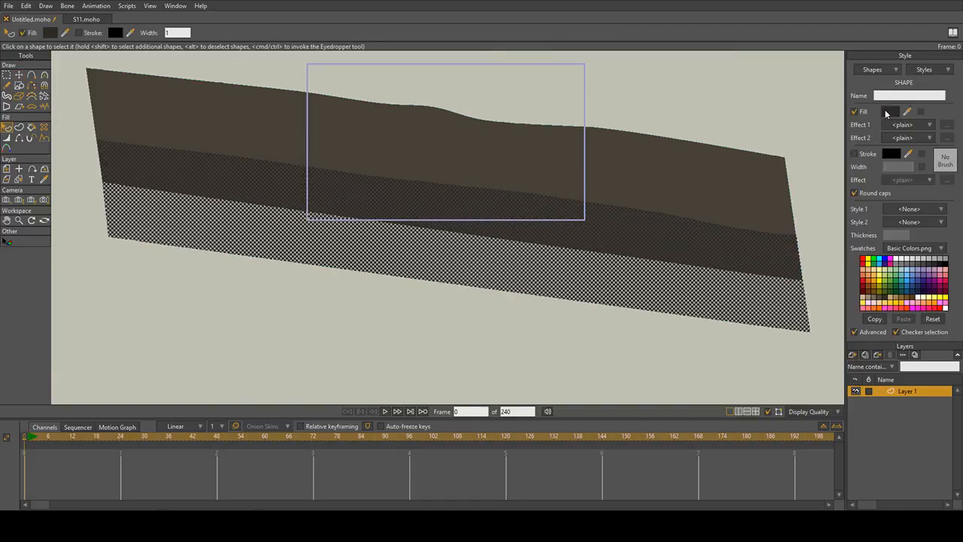
left_click(889, 112)
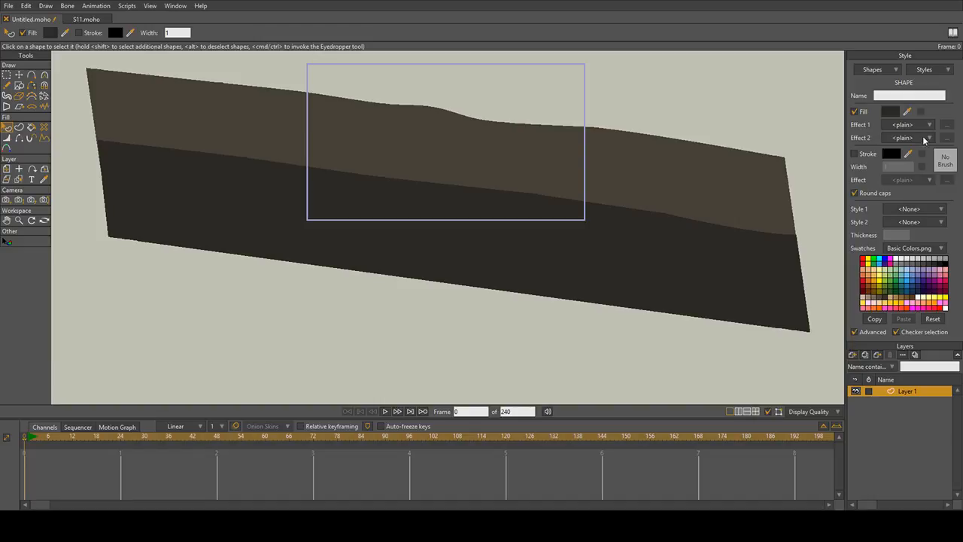
left_click_drag(908, 112, 696, 162)
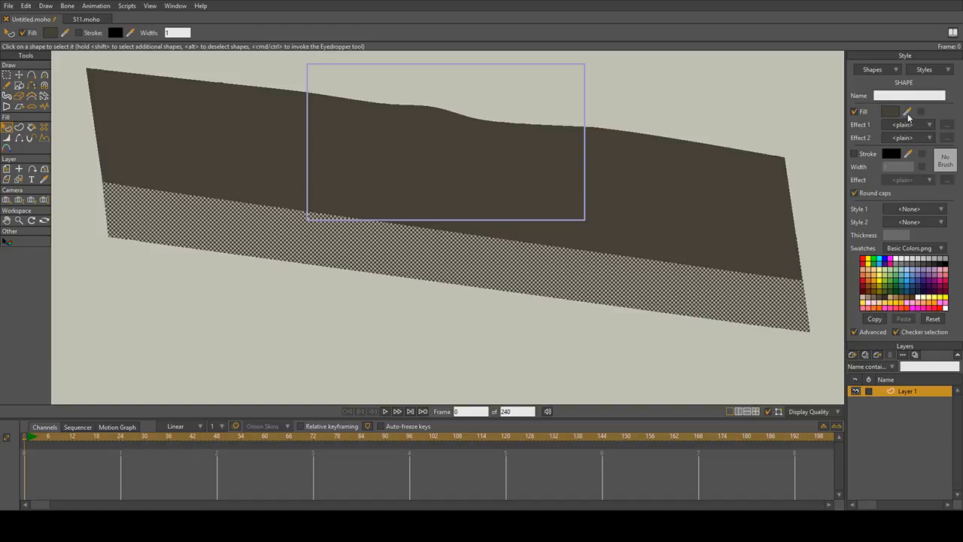
left_click(894, 113)
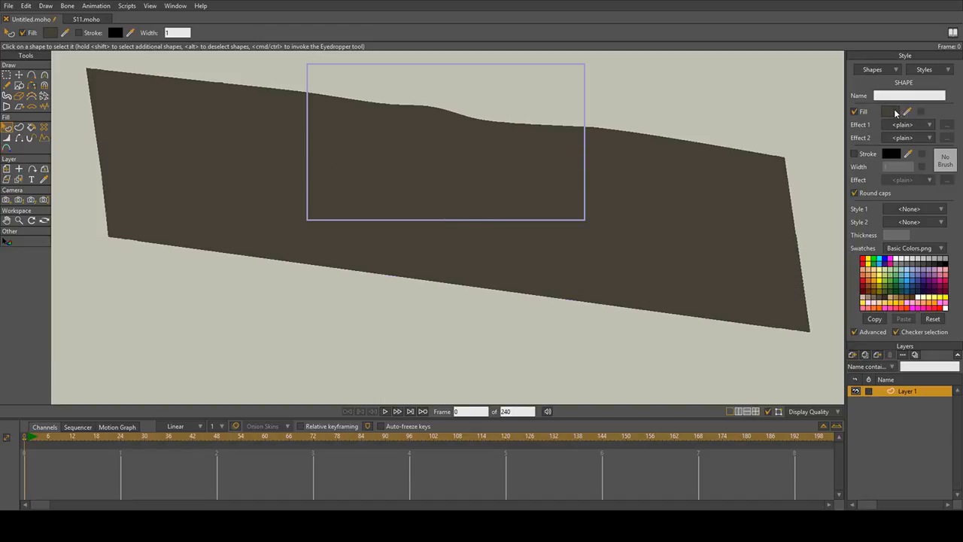
left_click(674, 286)
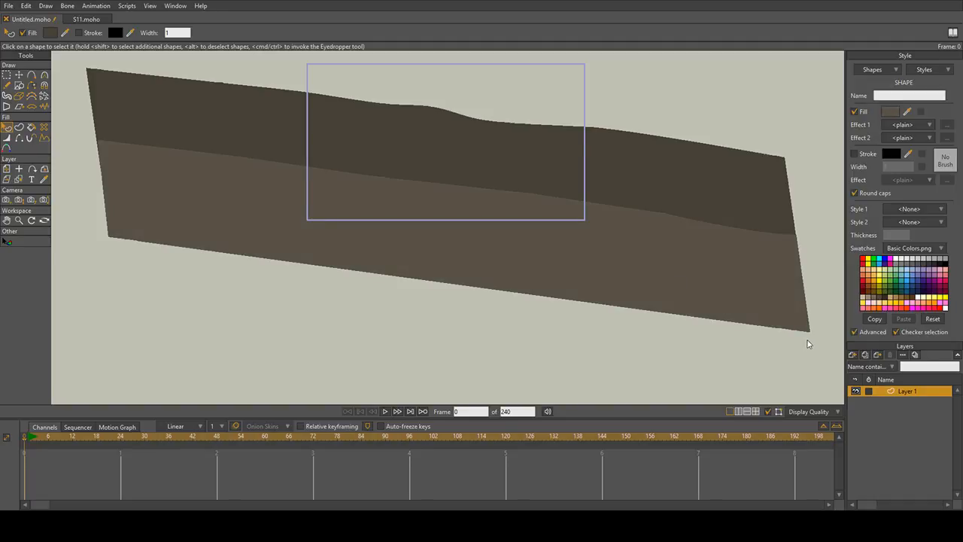
Step: Add several points along the wavy edge between the two ground shapes, pulling some down to vary its contour
left_click(533, 267)
left_click(7, 74)
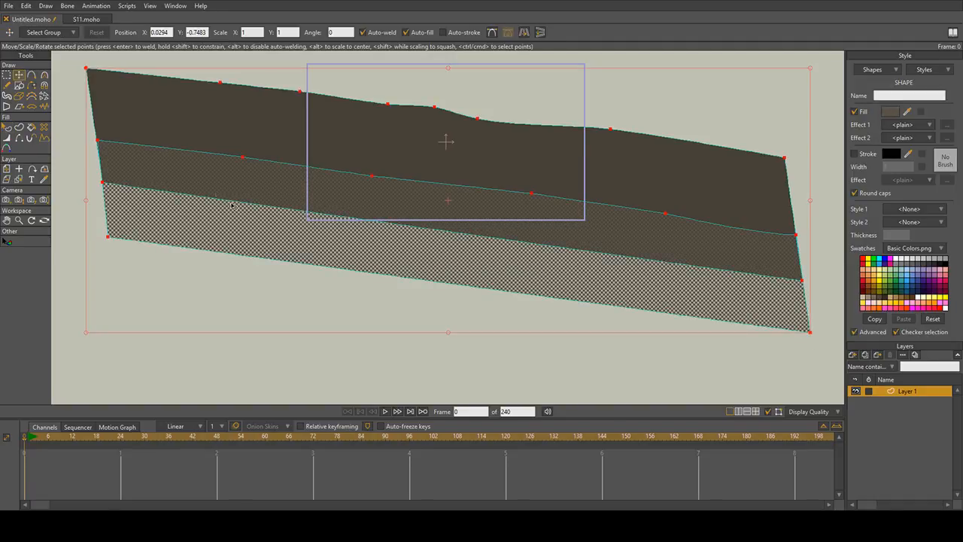
scroll(140, 166, "down", 2)
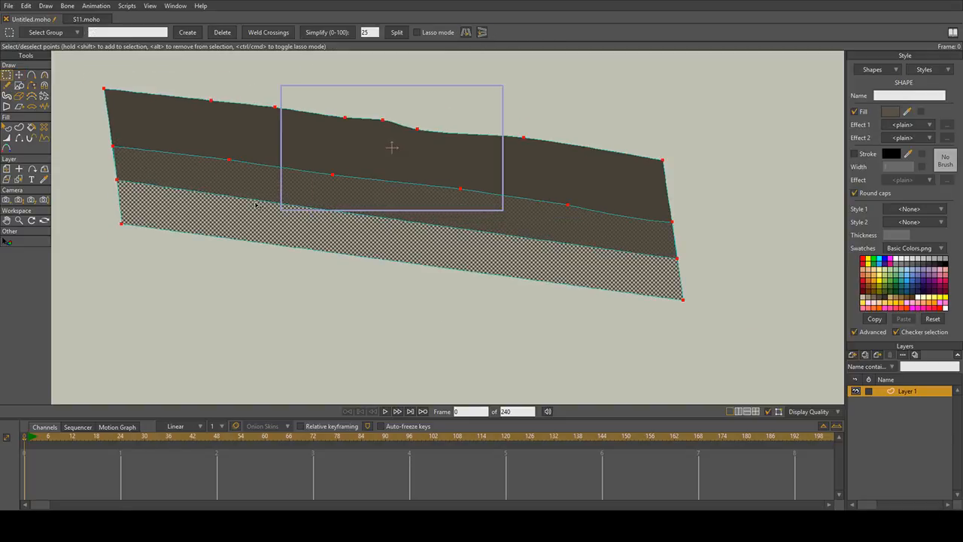
left_click(32, 76)
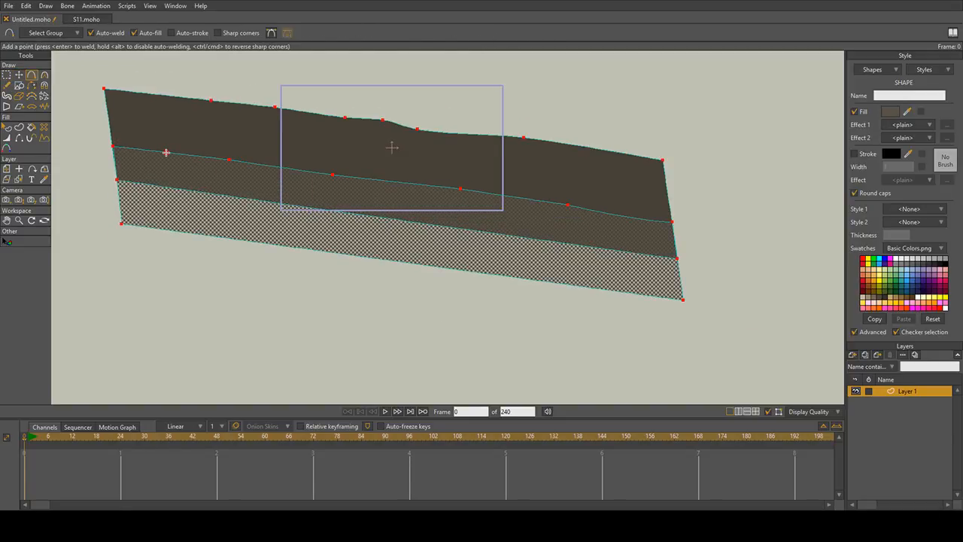
key("ctrl+d")
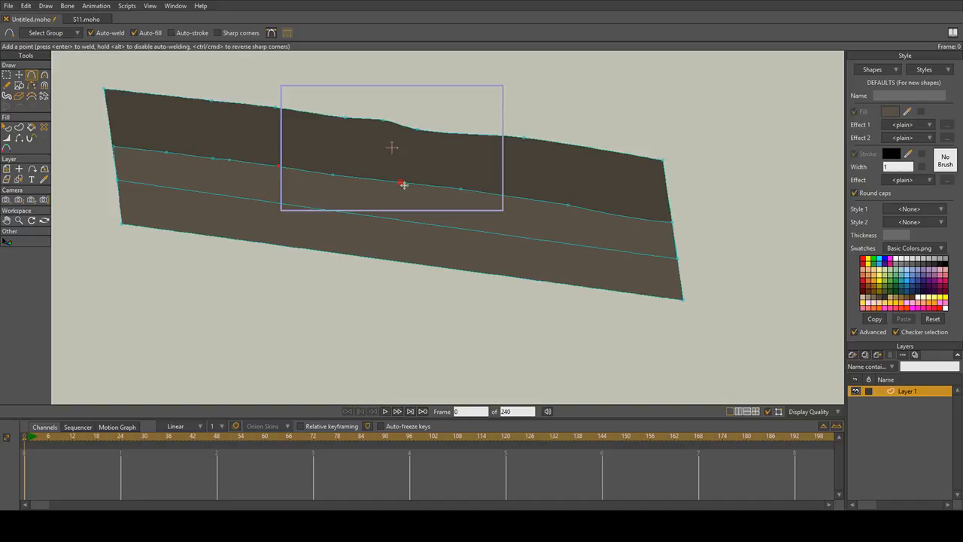
left_click_drag(404, 184, 423, 187)
left_click_drag(598, 211, 611, 220)
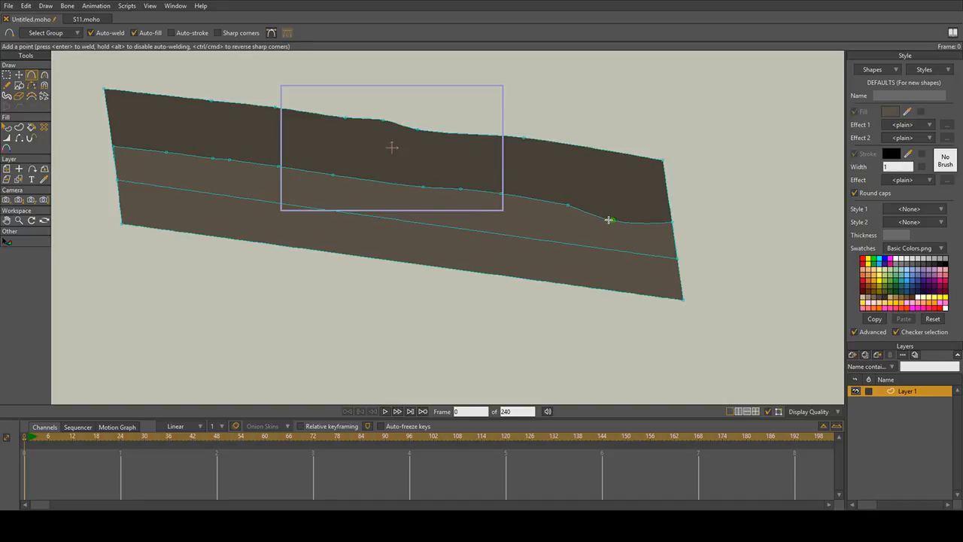
Step: Move the left end point of the straight line inside the lower ground shape slightly down
left_click(21, 76)
mouse_move(117, 182)
left_mouse_down()
mouse_move(107, 155)
mouse_move(121, 219)
mouse_move(90, 198)
mouse_move(112, 147)
mouse_move(100, 192)
mouse_move(119, 192)
left_mouse_up()
scroll(373, 151, "up", 2)
scroll(354, 173, "down", 3)
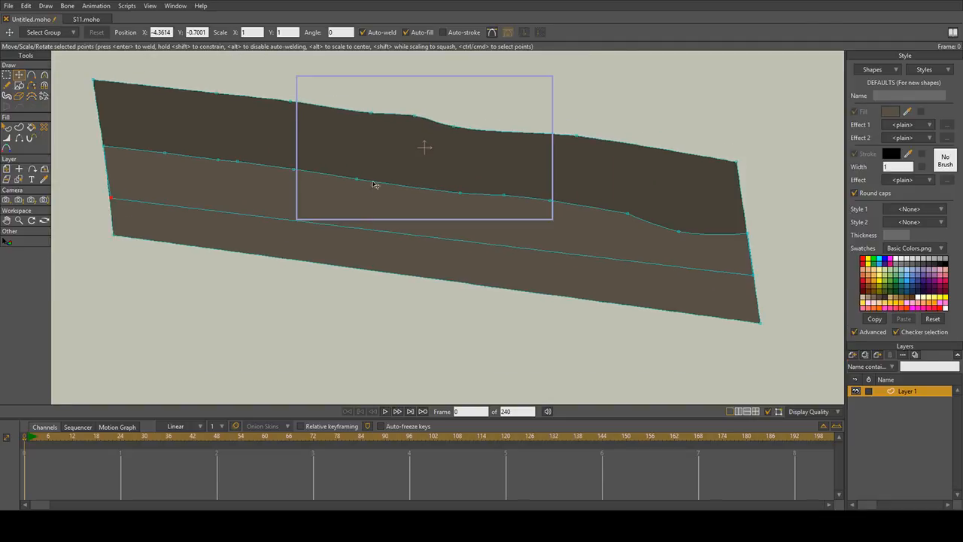
Step: Select the inner points of the lower shape's wavy edge, randomly distort them with the Noise tool, and deselect them
left_click(353, 180)
left_click_drag(628, 213, 683, 229)
key("ctrl+a")
scroll(164, 154, "down", 1)
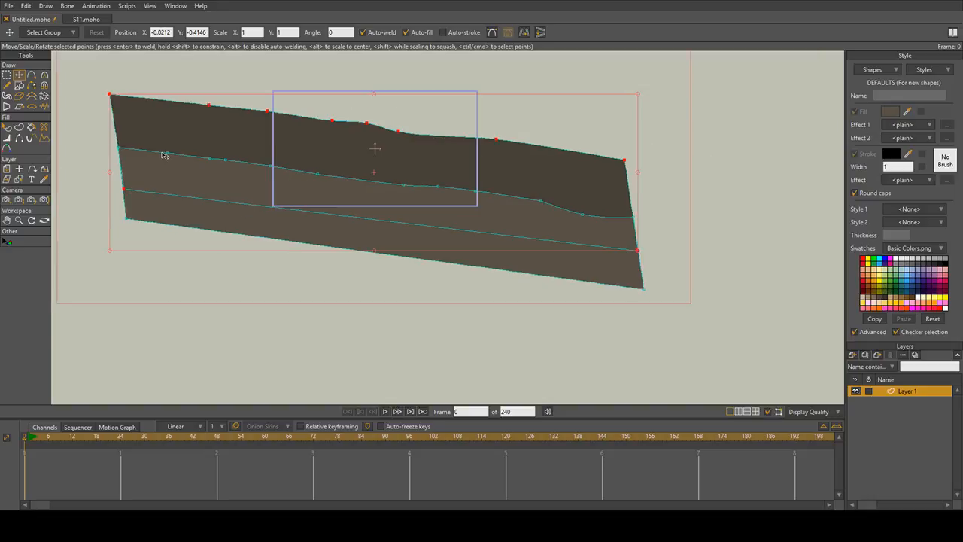
left_click(8, 75)
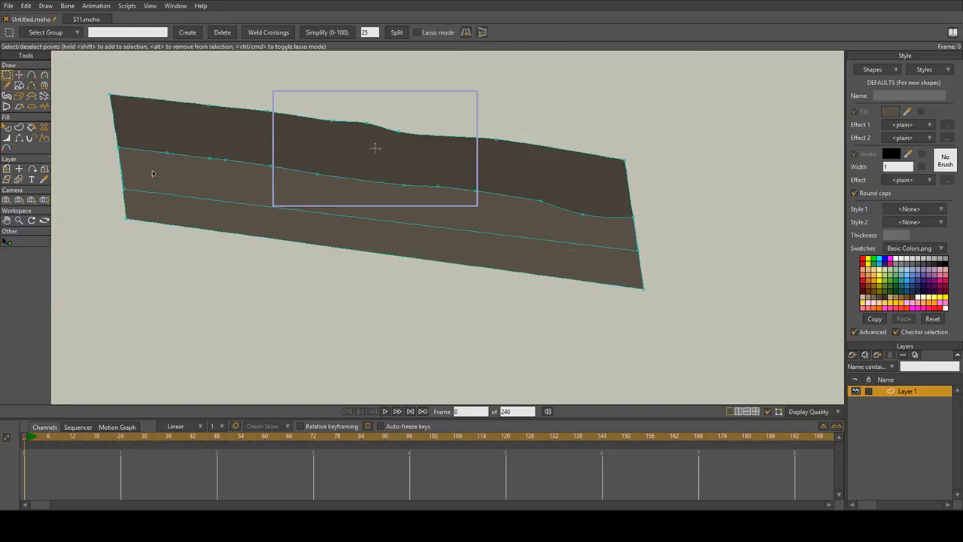
left_click_drag(153, 172, 239, 150)
left_click_drag(281, 182, 591, 218)
left_click(43, 106)
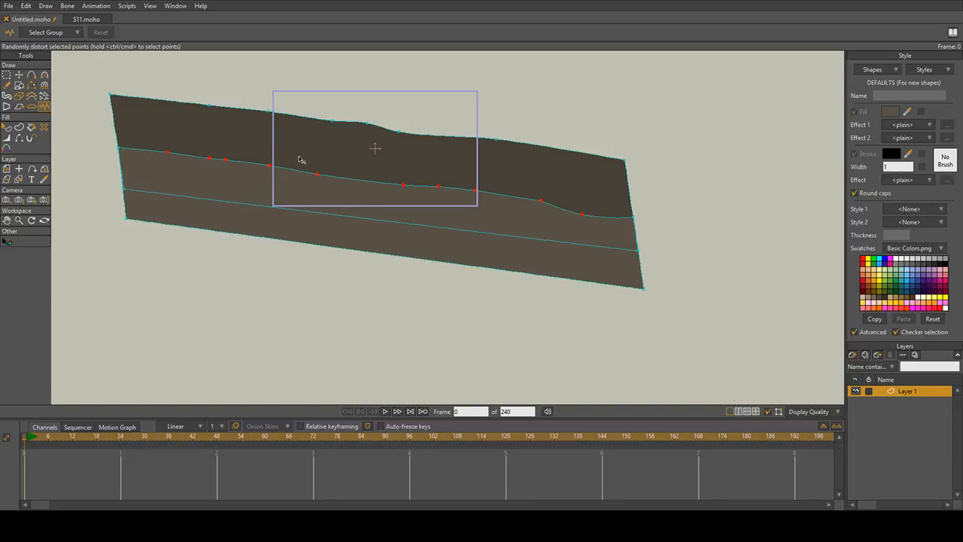
left_click_drag(298, 160, 411, 165)
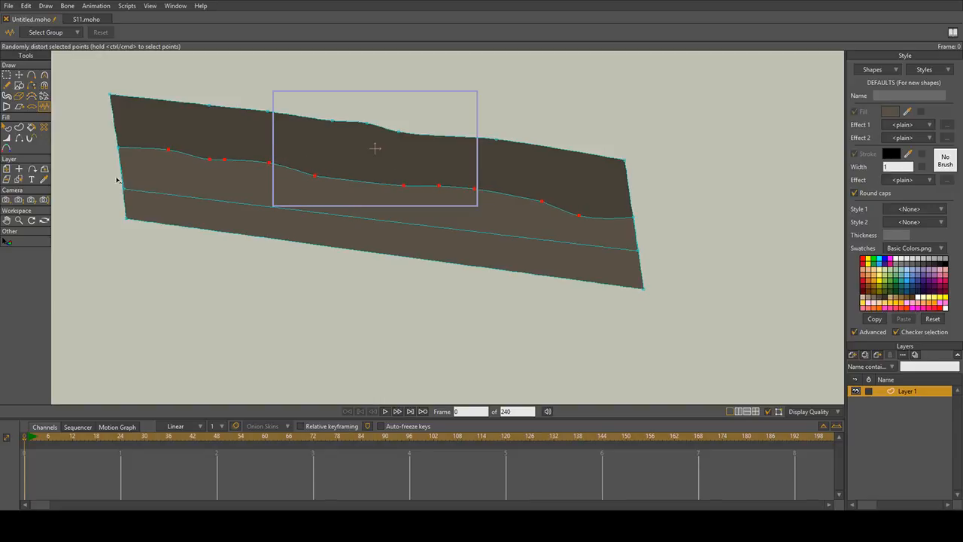
left_click(6, 75)
left_click(209, 382)
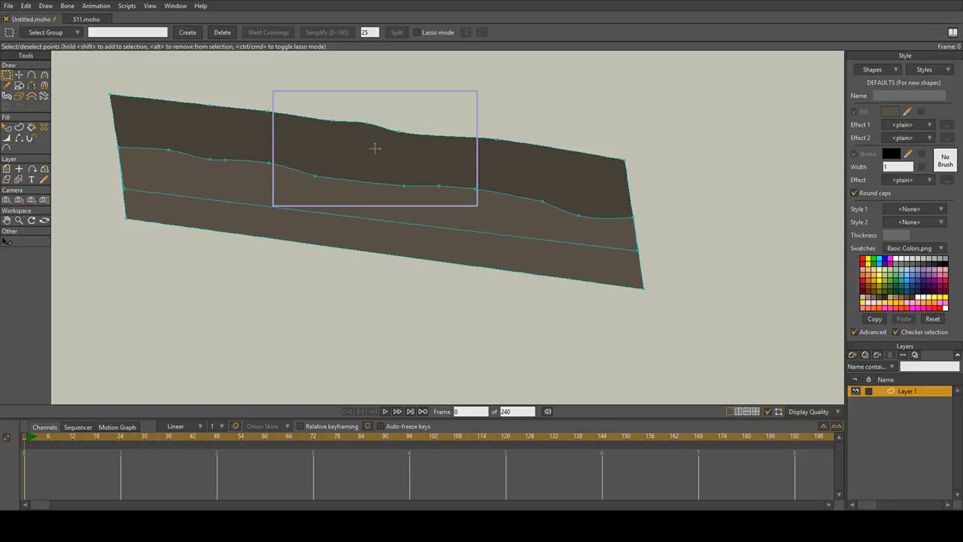
Step: Select all points of the ground shapes, scale them up slightly, and move them lower in the camera frame
left_click_drag(443, 256, 458, 292)
scroll(428, 288, "up", 1)
left_click_drag(427, 216, 481, 254)
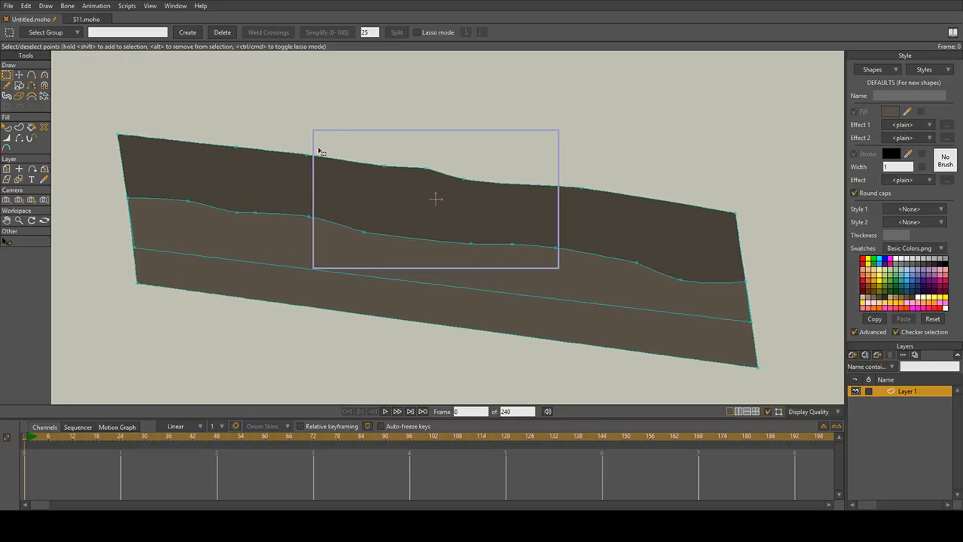
key("ctrl+a")
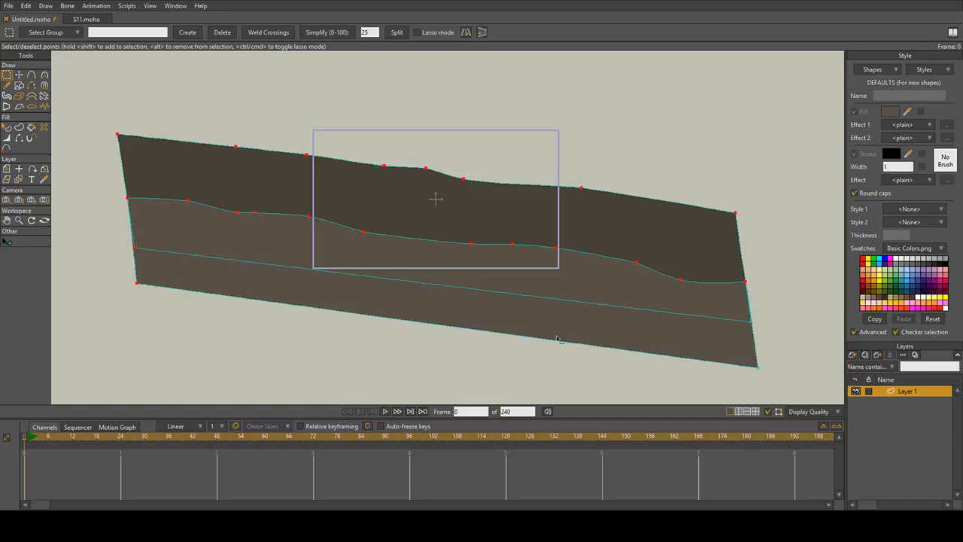
scroll(132, 324, "down", 2)
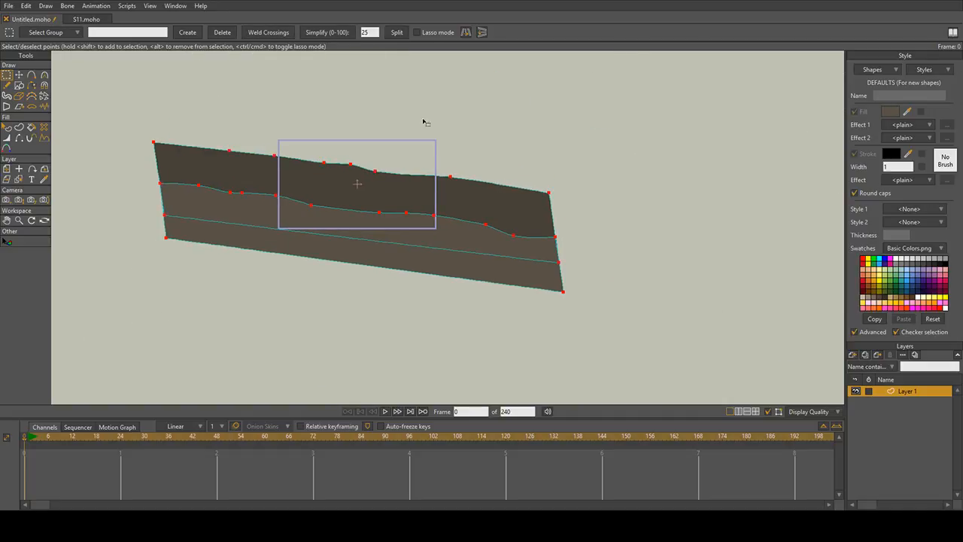
left_click(19, 74)
left_click_drag(401, 182, 391, 208)
scroll(392, 210, "up", 1)
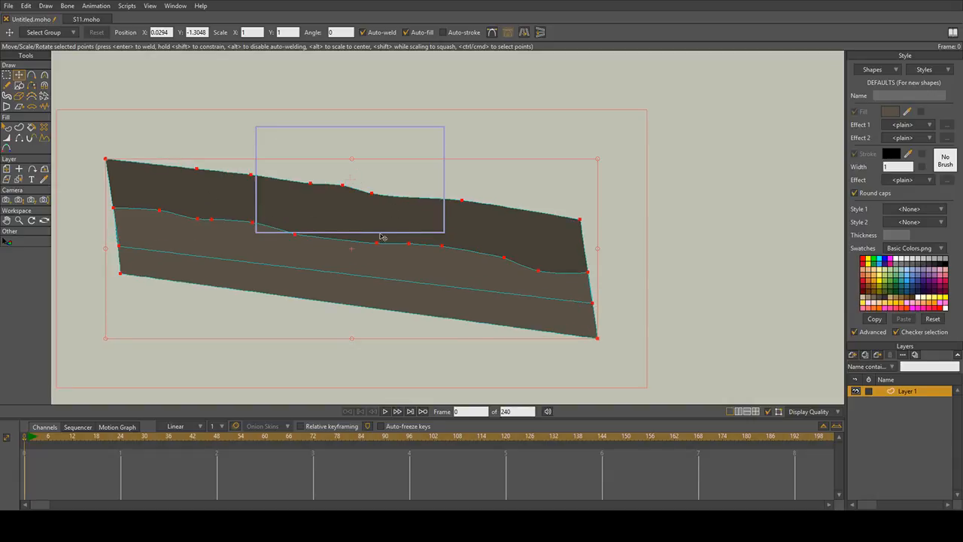
left_click_drag(597, 159, 639, 157)
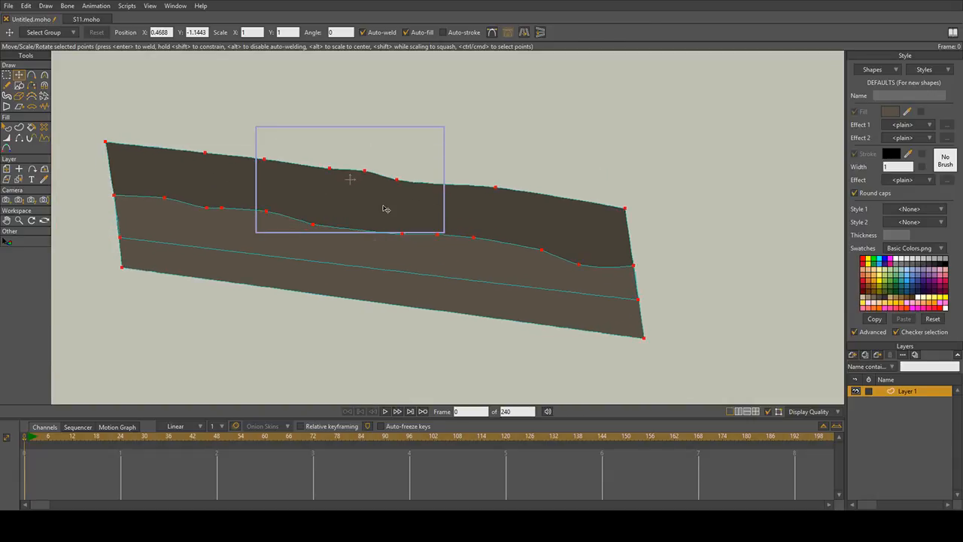
left_click_drag(386, 209, 362, 233)
left_click(31, 74)
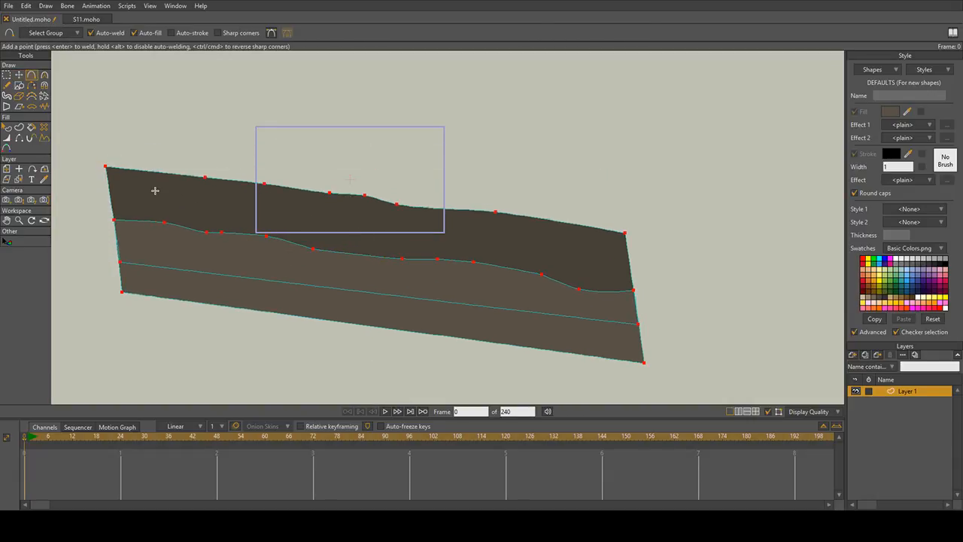
scroll(155, 189, "up", 1)
left_click_drag(95, 162, 753, 201)
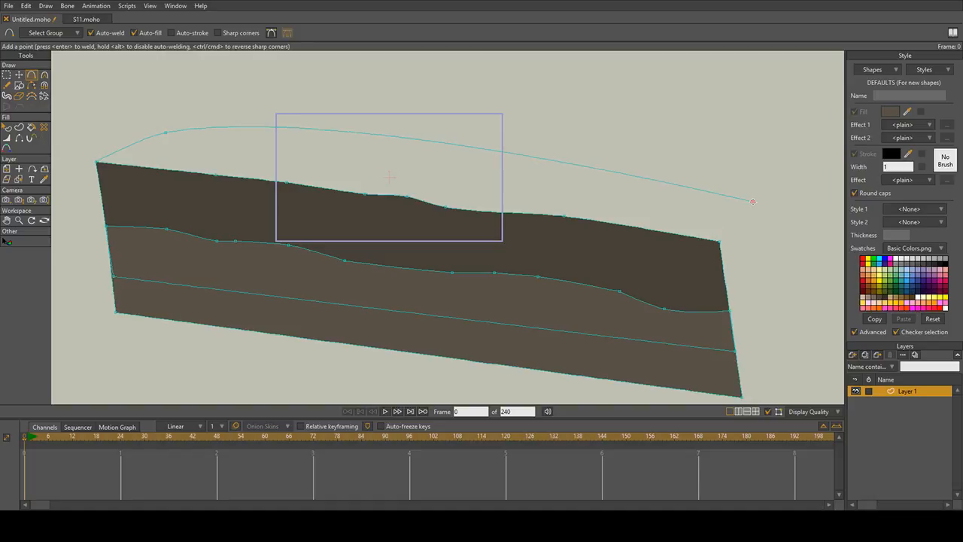
key("ctrl+z")
key("ctrl+z")
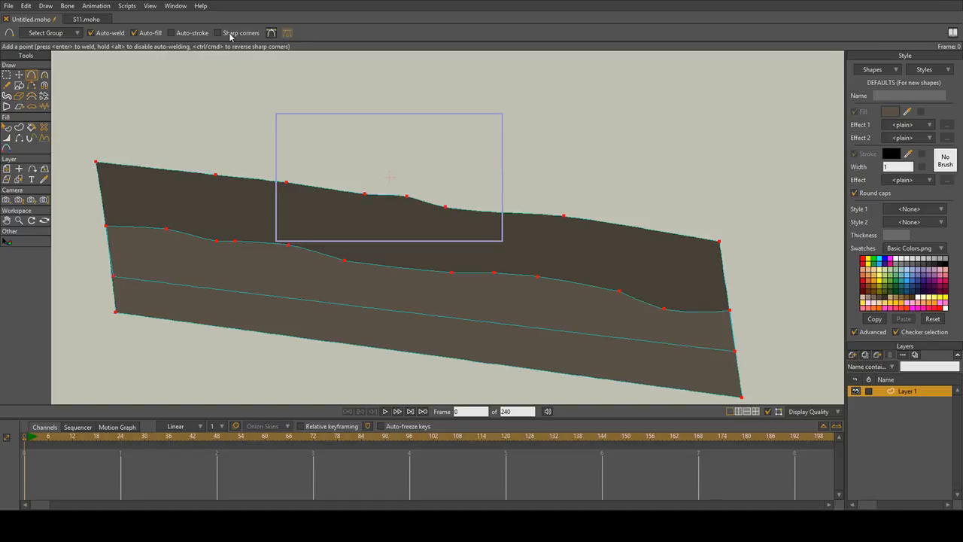
Step: With Sharp corners enabled, draw a straight-edged outline above the ground, starting and ending at the upper shape's top corners
left_click_drag(100, 162, 170, 125)
left_click_drag(170, 126, 802, 210)
left_click(719, 242)
left_click_drag(488, 214, 435, 212)
scroll(435, 212, "down", 1)
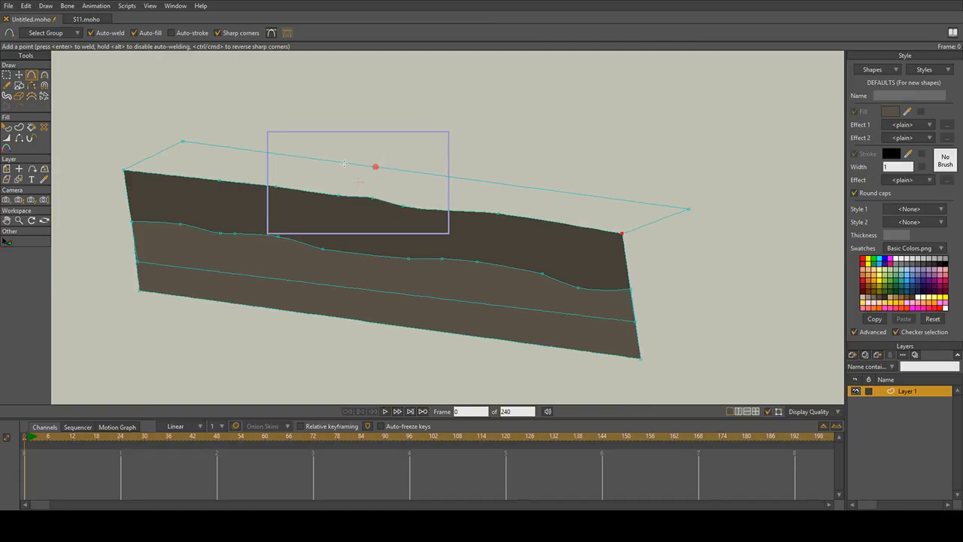
Step: Fill the closed region above the ground with the Paint Bucket, and select the new shape
left_click(31, 129)
left_click(310, 169)
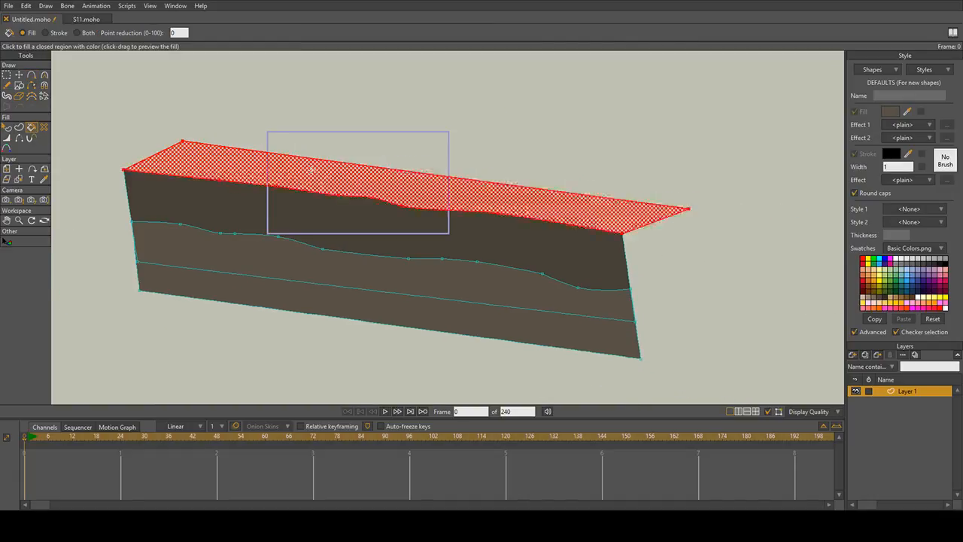
key("q")
left_click(489, 207)
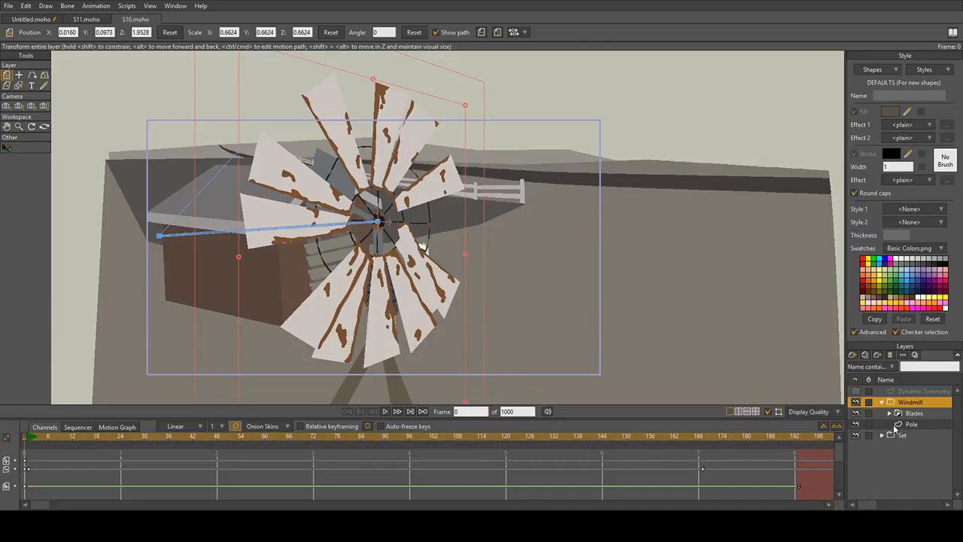
Step: Copy the dark road strip's style from the S10.moho Background layer, paste it onto the new shape in the Untitled document, and deselect
left_click(882, 434)
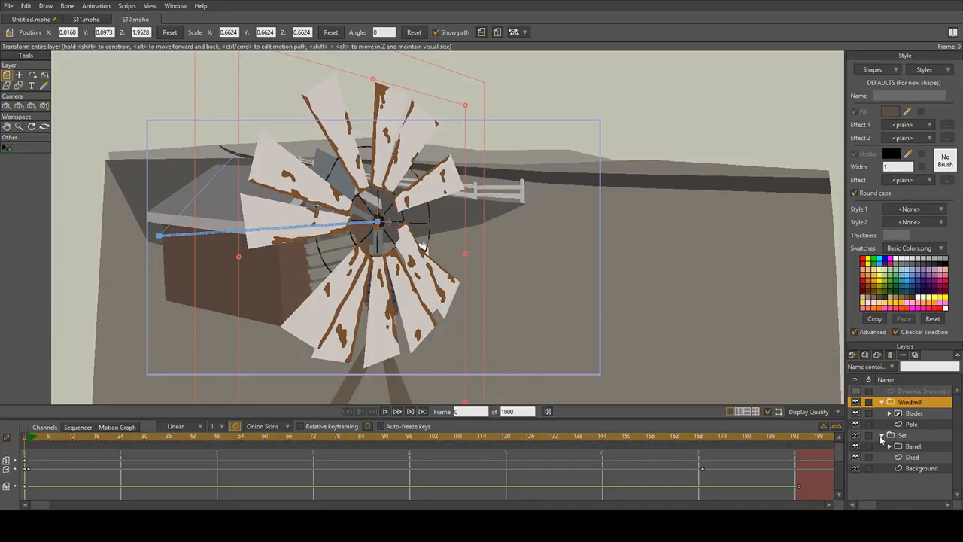
left_click(918, 468)
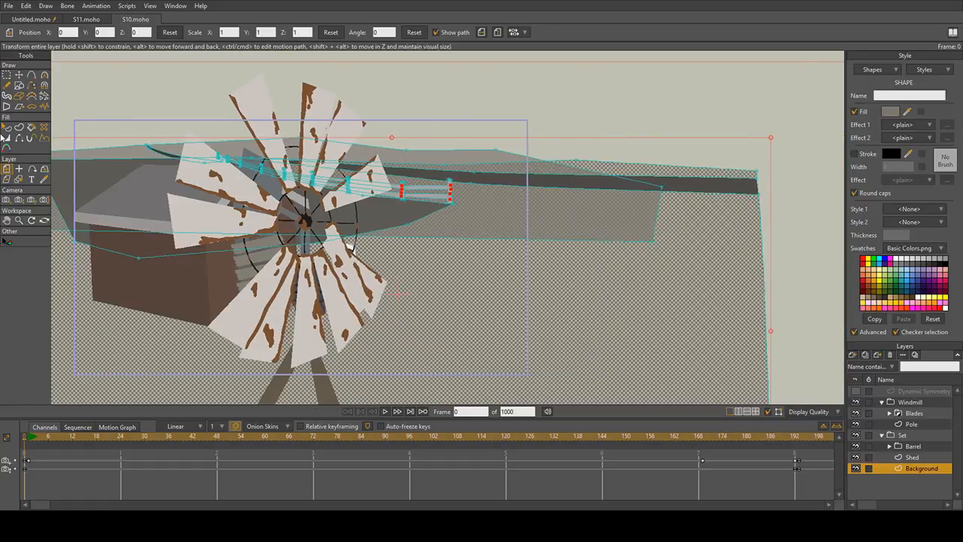
key("q")
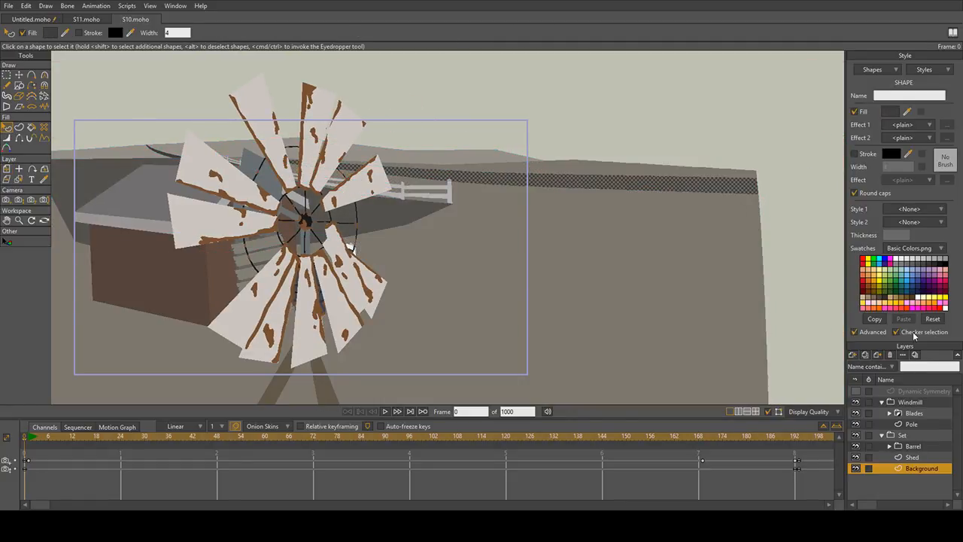
left_click(31, 20)
left_click_drag(548, 230, 532, 238)
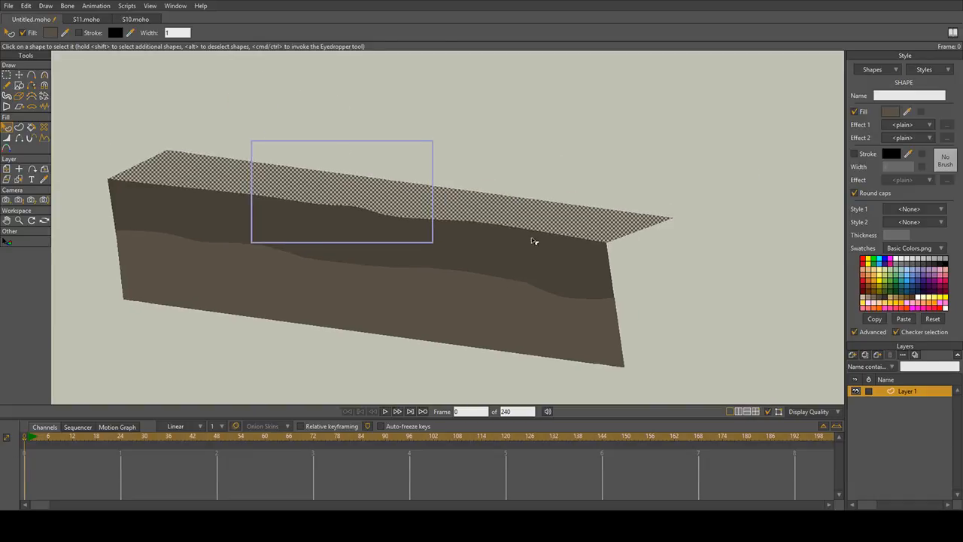
left_click(903, 318)
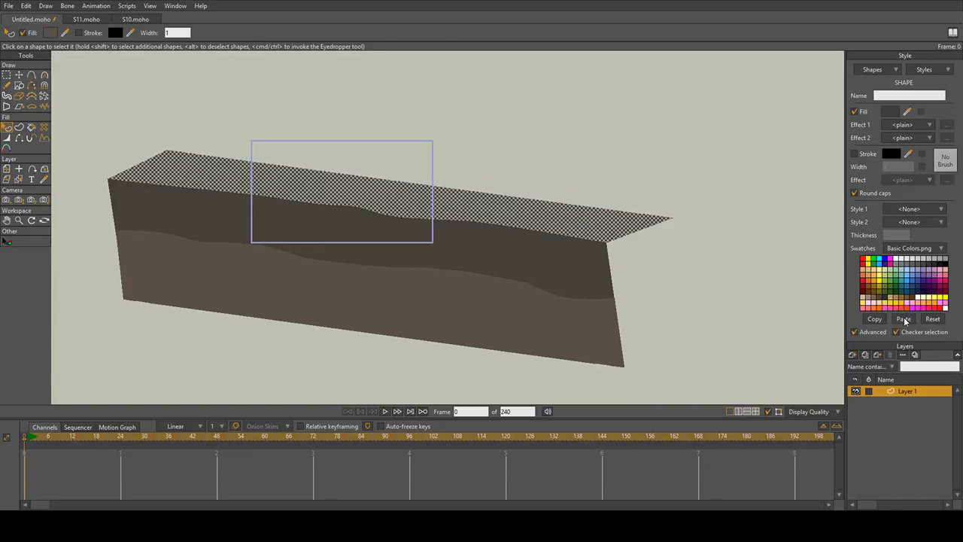
left_click(598, 170)
Step: Draw an uneven, straight-edged hill outline above the dark strip, starting and ending at the strip's far corners
left_click_drag(351, 279, 391, 279)
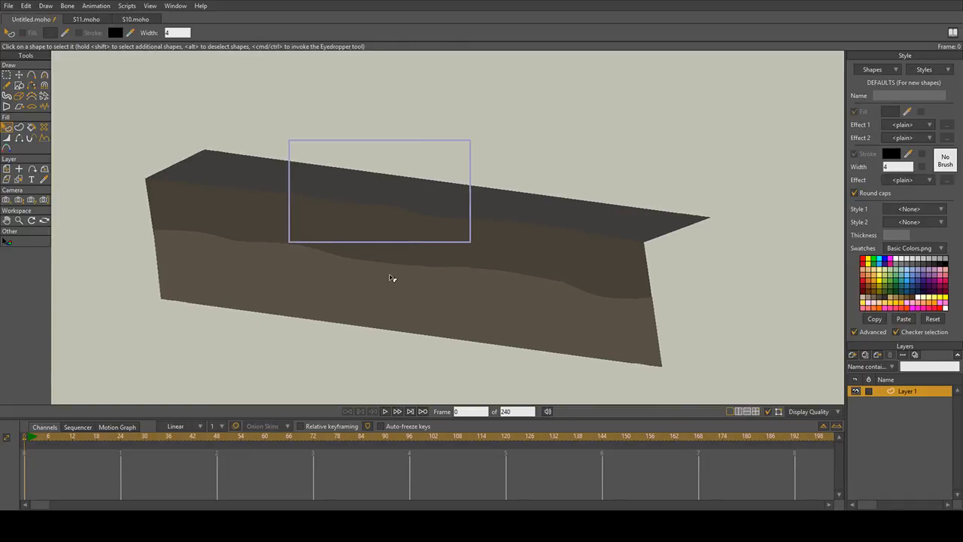
scroll(391, 276, "up", 2)
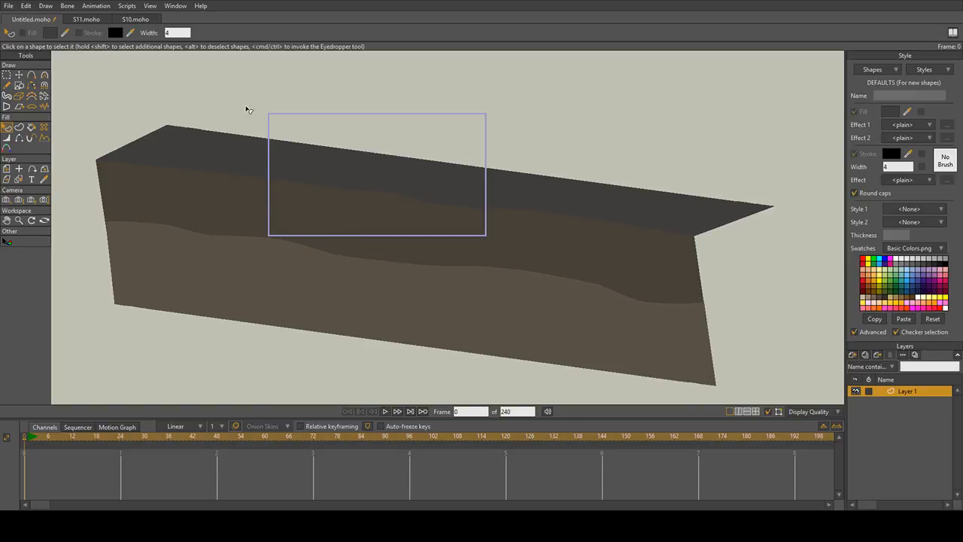
left_click_drag(179, 115, 196, 113)
left_click(33, 76)
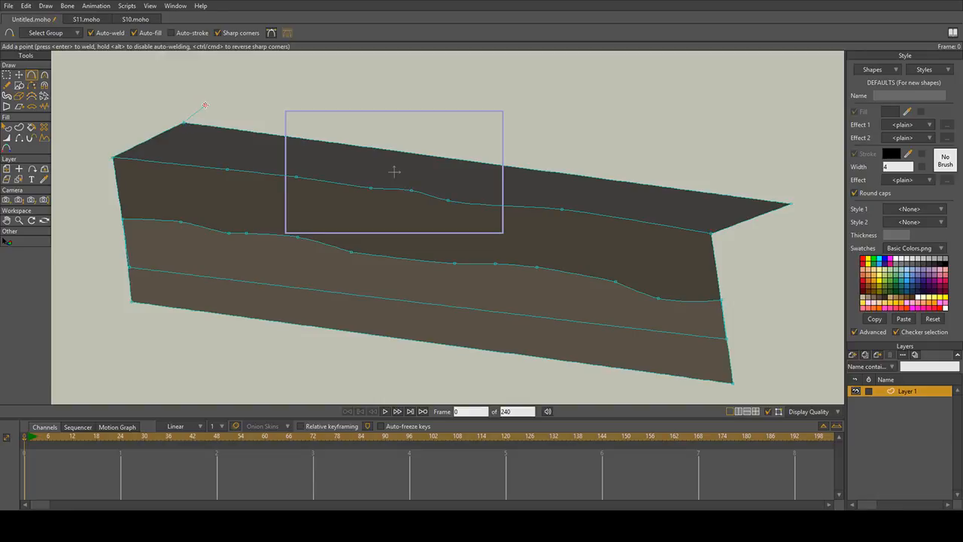
left_click(211, 105)
left_click_drag(660, 150, 514, 140)
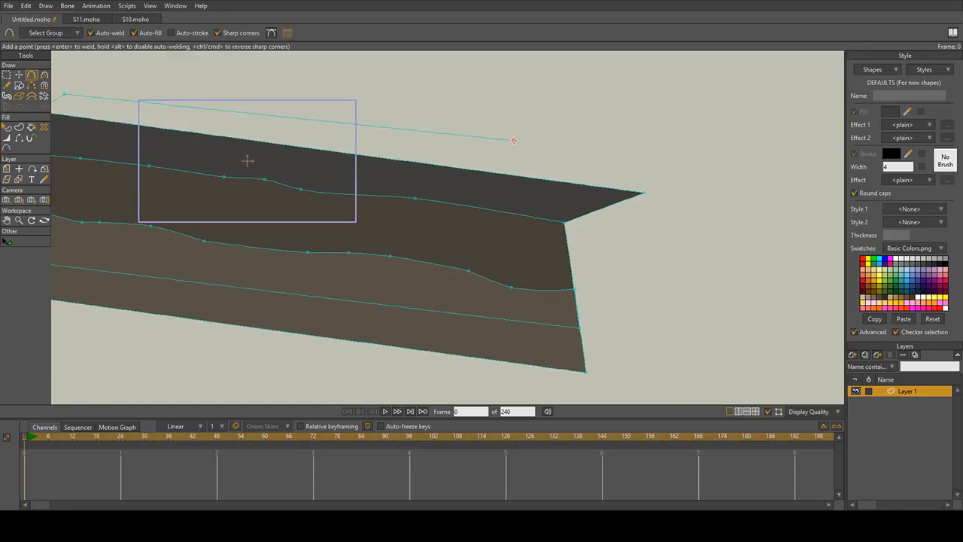
left_click(155, 88)
left_click(307, 100)
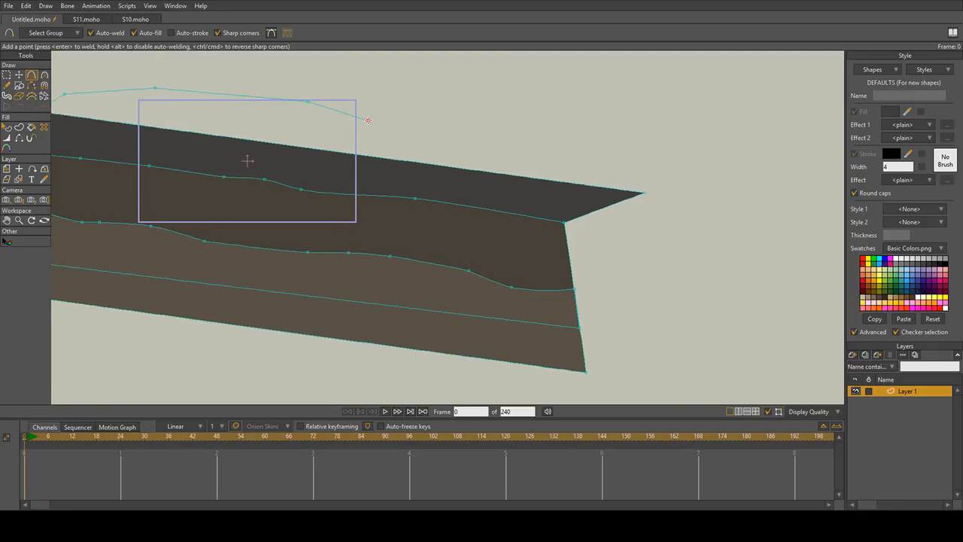
left_click(440, 124)
left_click(628, 150)
left_click_drag(665, 180, 646, 191)
scroll(669, 245, "left", 2)
scroll(474, 159, "down", 1)
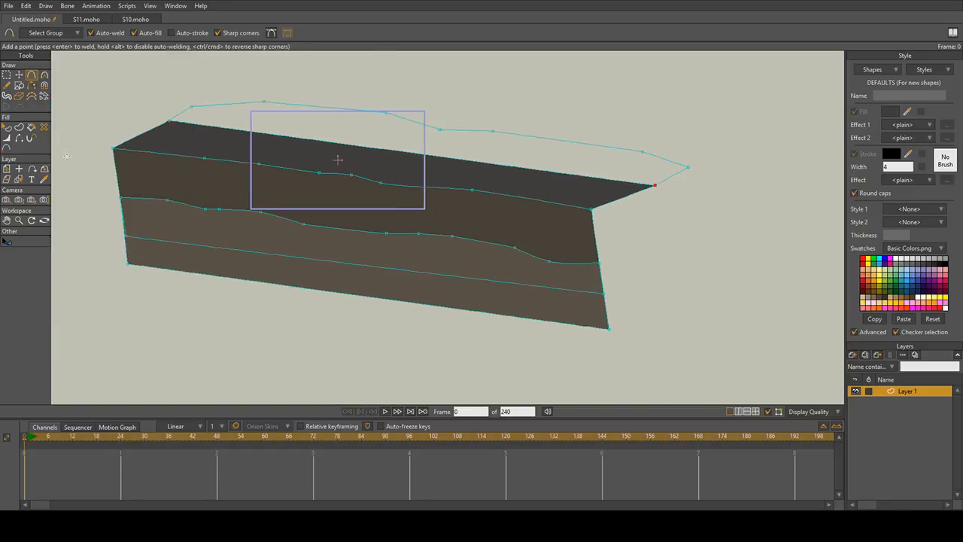
Step: Take the style of the upper ground shape and fill the outlined region above the dark strip with the Paint Bucket
left_click(7, 127)
left_click(189, 168)
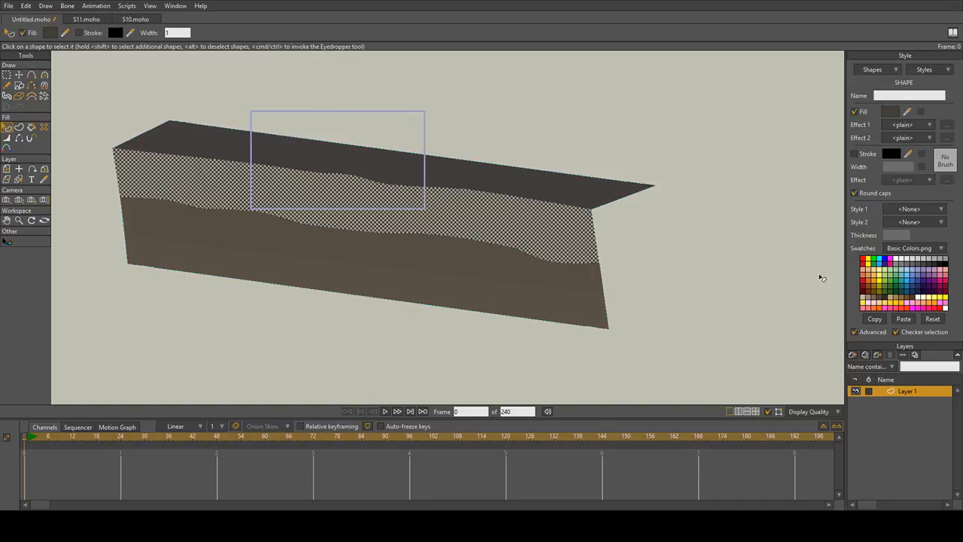
left_click(900, 319)
left_click(32, 127)
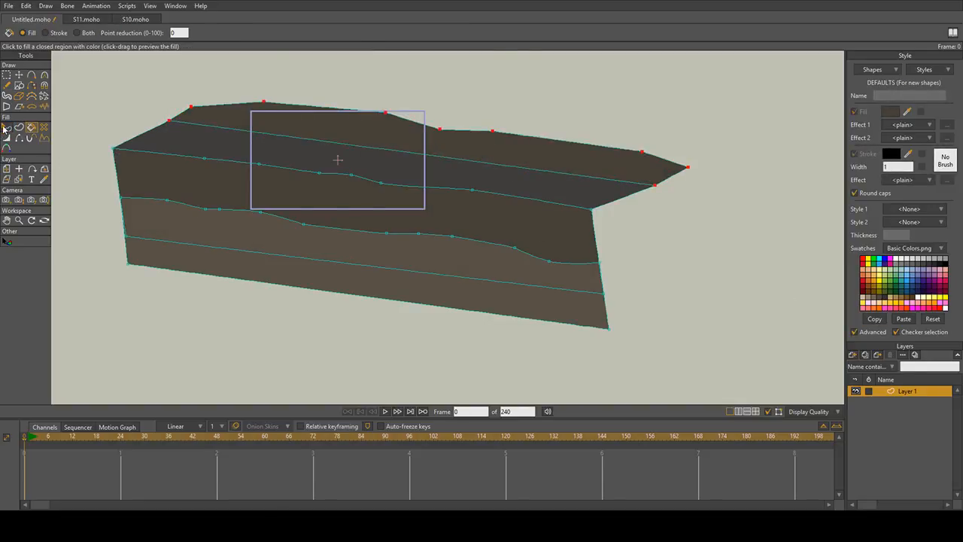
Step: Select the upper ground shape and the new hill shape together, and give them a slightly lighter brown fill
left_click(6, 128)
left_click(476, 220)
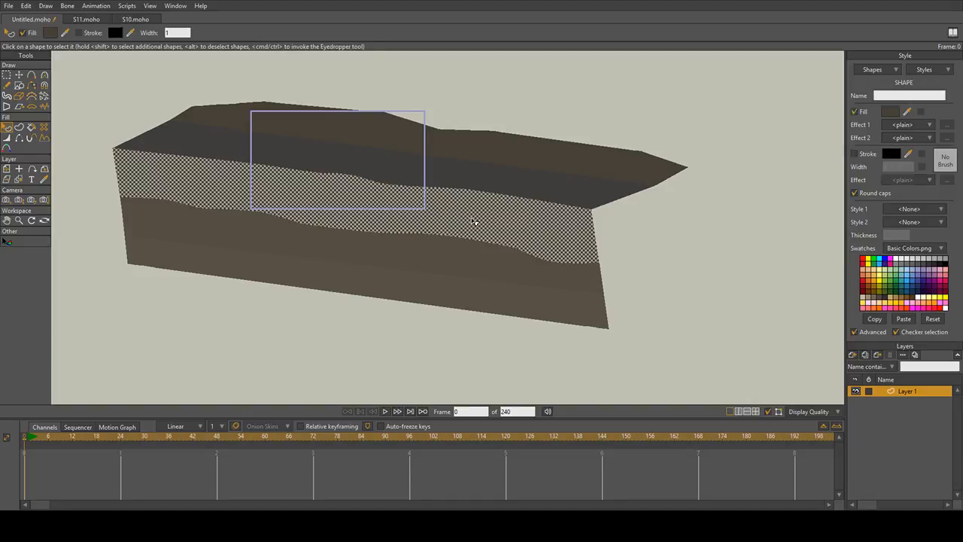
left_click(548, 164, "shift")
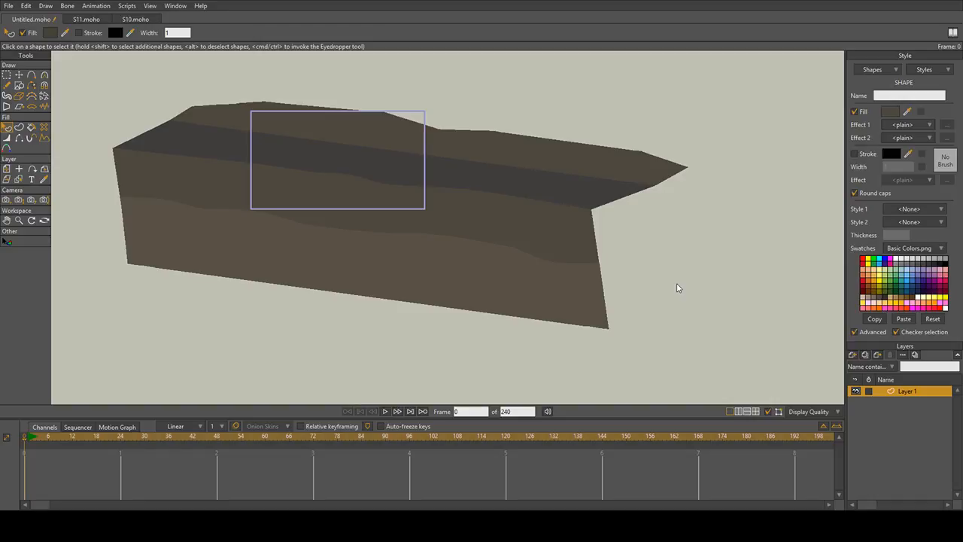
Step: Add eight points along the edge between the dark strip and the hill shape above it
left_click_drag(684, 319, 693, 332)
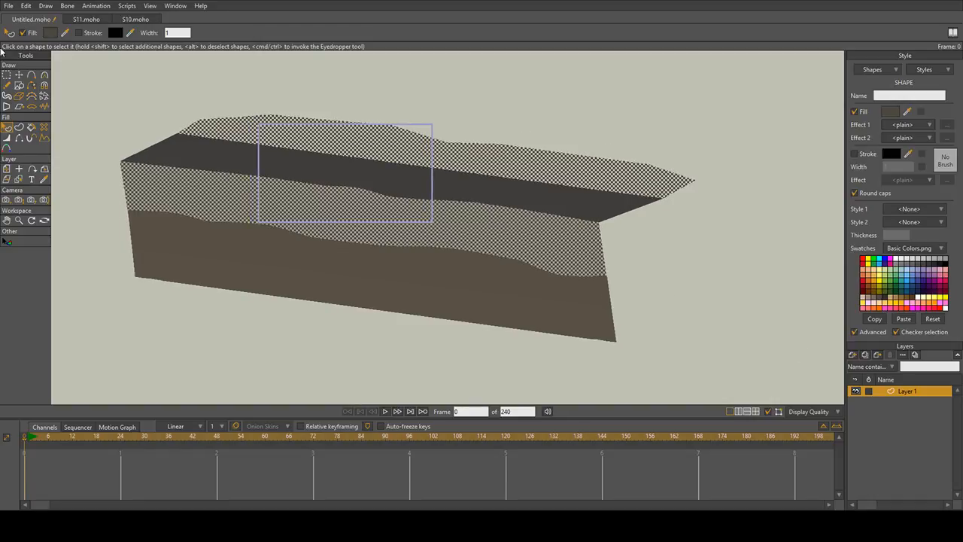
left_click(30, 75)
left_click_drag(258, 136, 229, 149)
left_click(180, 150)
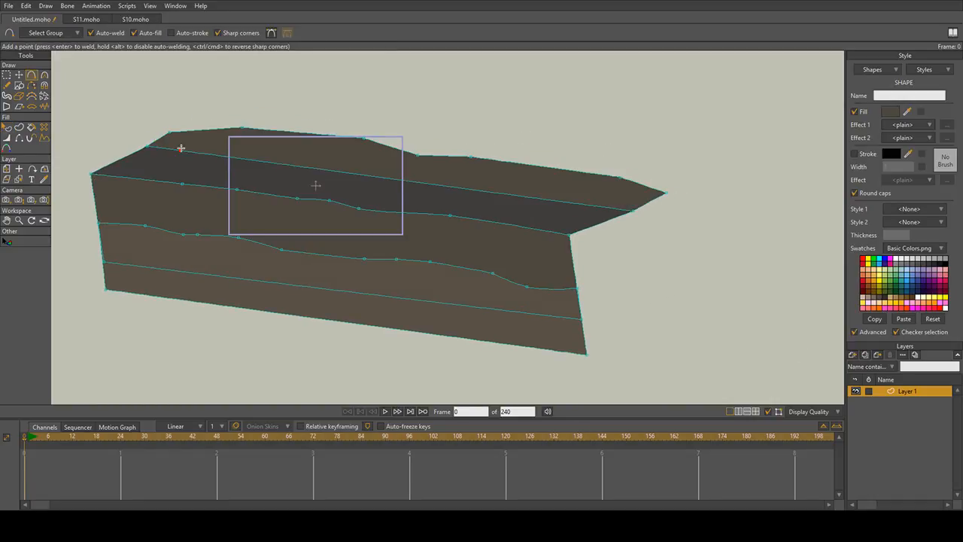
left_click(203, 154)
left_click(283, 165)
left_click(436, 184)
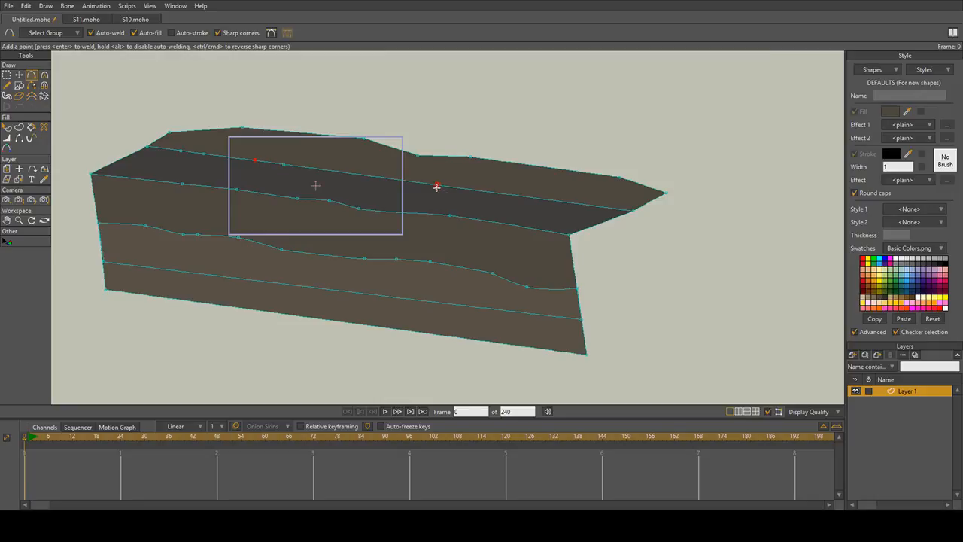
left_click(370, 175)
left_click(512, 194)
left_click(579, 200)
Step: Select the inner points of the dark strip's upper edge, randomly distort them with the Noise tool, and deselect them
left_click(7, 75)
left_click_drag(169, 169, 228, 137)
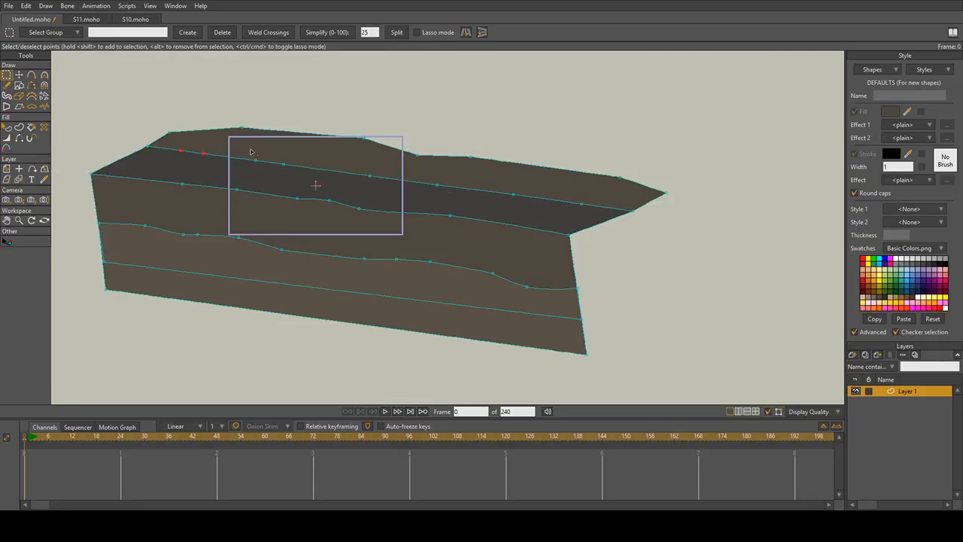
left_click_drag(242, 175, 299, 157)
left_click_drag(338, 182, 387, 170)
left_click_drag(432, 210, 531, 179)
left_click_drag(568, 218, 603, 192)
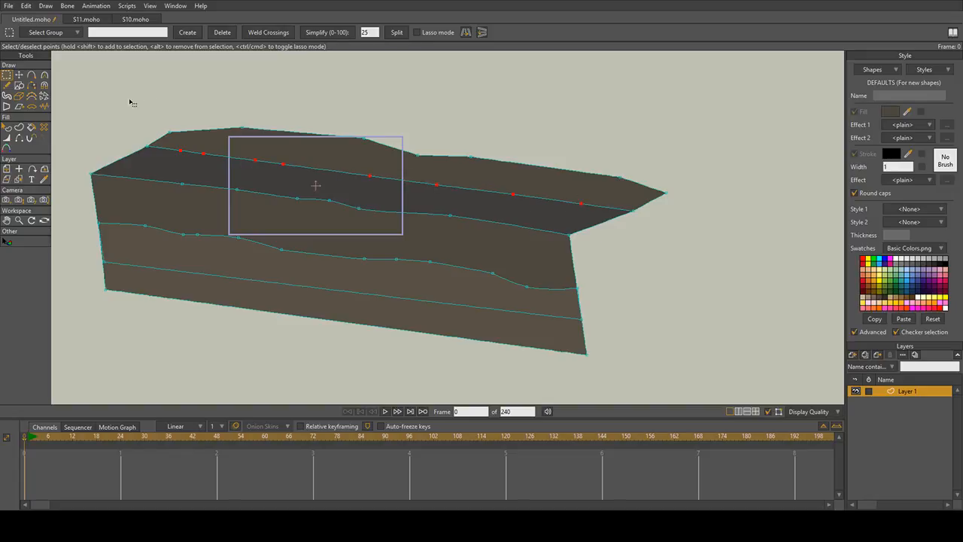
left_click(43, 106)
left_click_drag(290, 174, 377, 186)
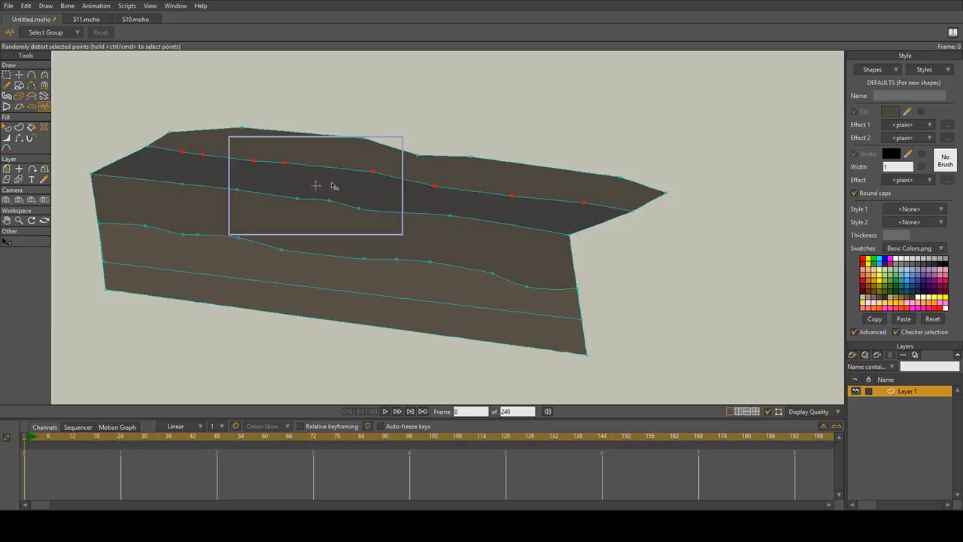
left_click(7, 76)
left_click_drag(254, 164, 358, 181)
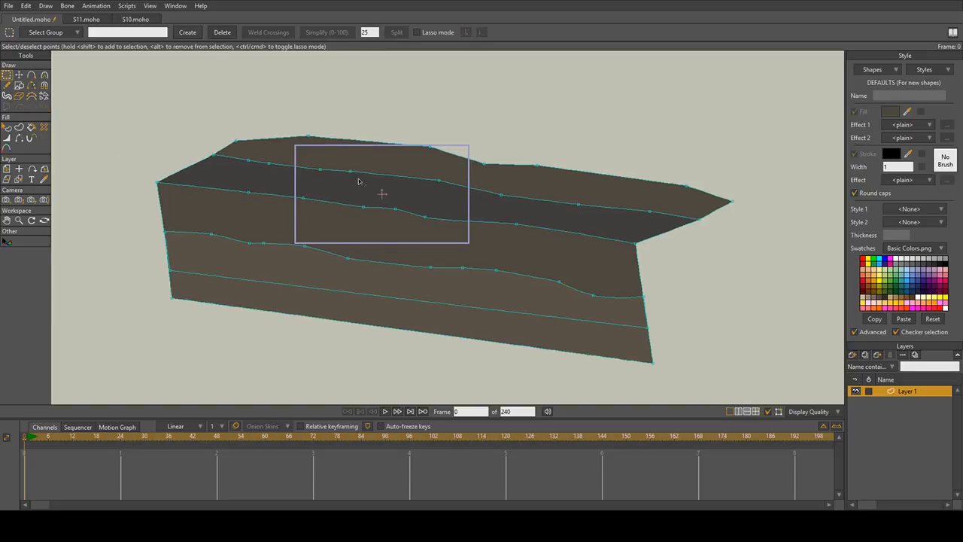
scroll(358, 182, "up", 2)
scroll(108, 119, "down", 1)
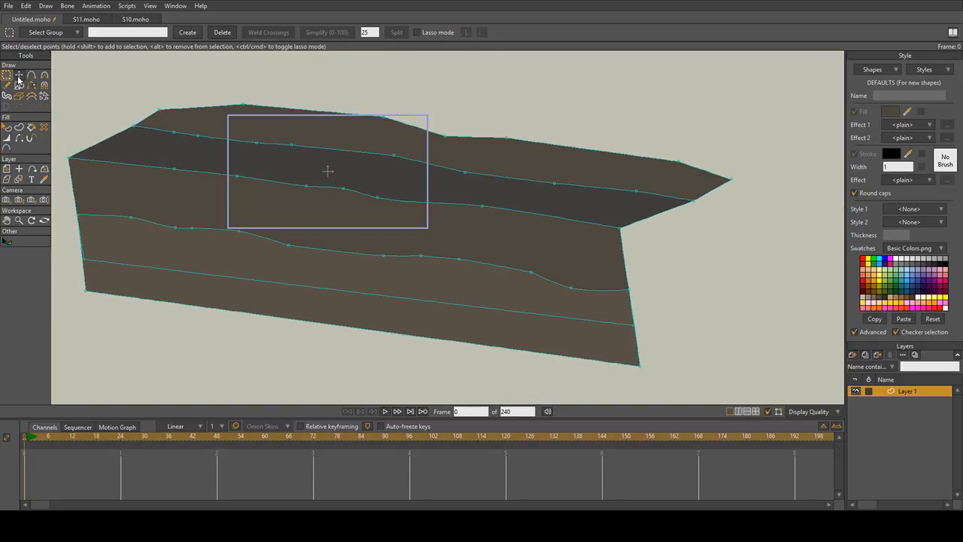
left_click_drag(101, 152, 519, 71)
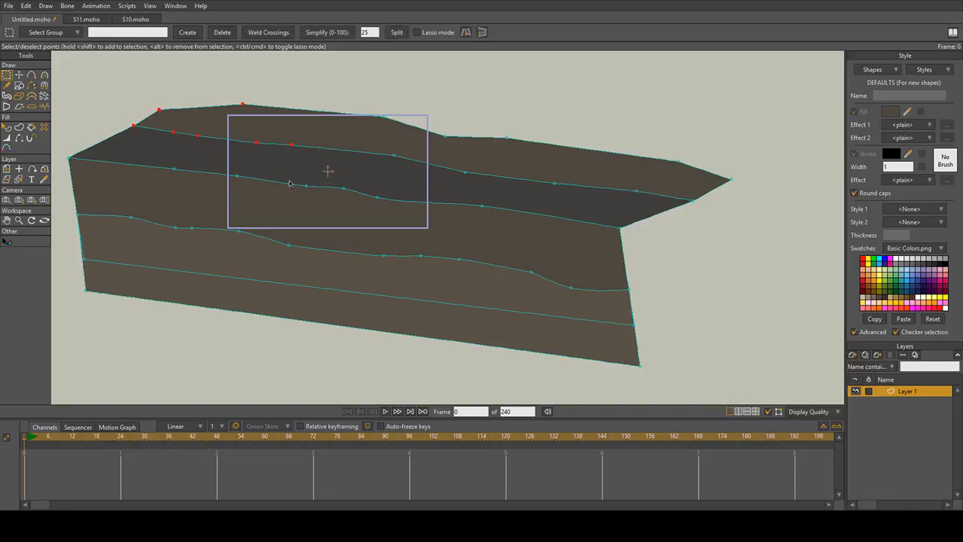
left_click_drag(457, 203, 548, 155)
left_click_drag(541, 209, 800, 115)
scroll(610, 211, "down", 1)
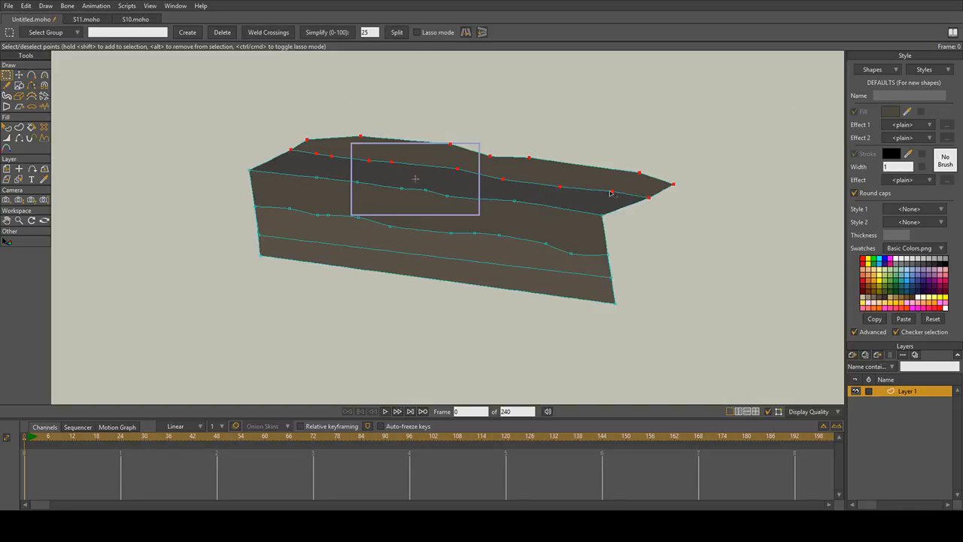
left_click(19, 74)
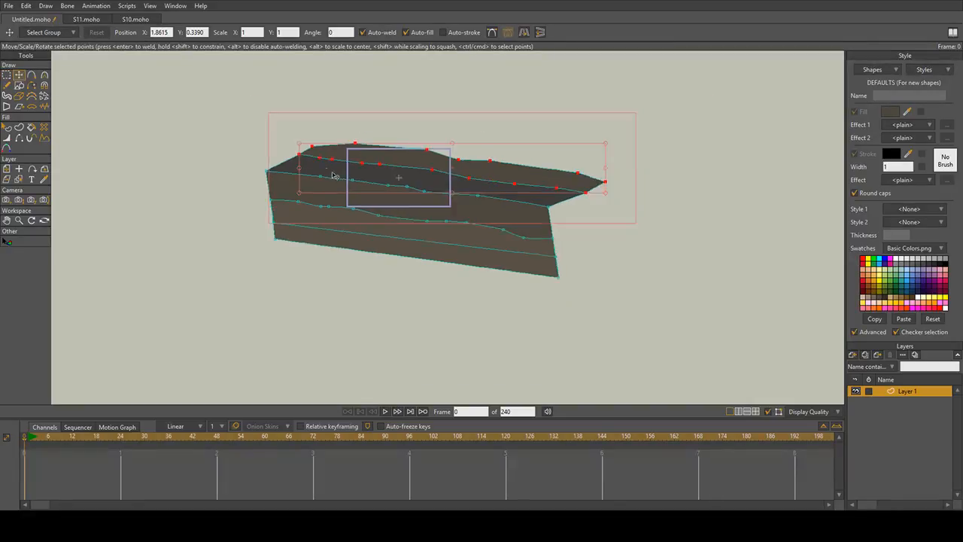
scroll(246, 172, "up", 2)
Step: Select all points of the dark strip and the hill shape, squash them vertically, and shift them slightly to the right
left_click(7, 75)
left_click_drag(209, 187, 691, 77)
left_click_drag(450, 203, 343, 174)
left_click_drag(70, 204, 738, 94)
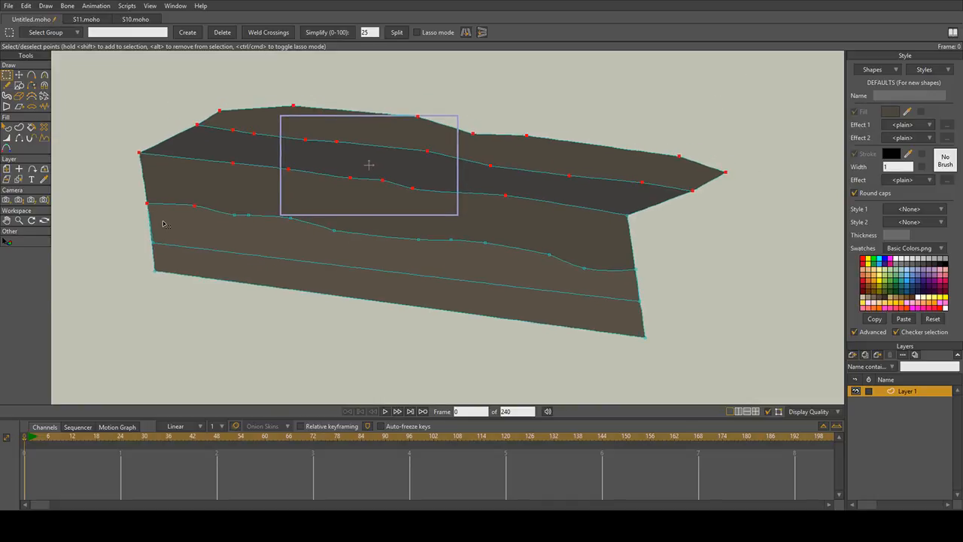
left_click_drag(631, 215, 580, 226)
scroll(305, 204, "down", 1)
left_click(19, 74)
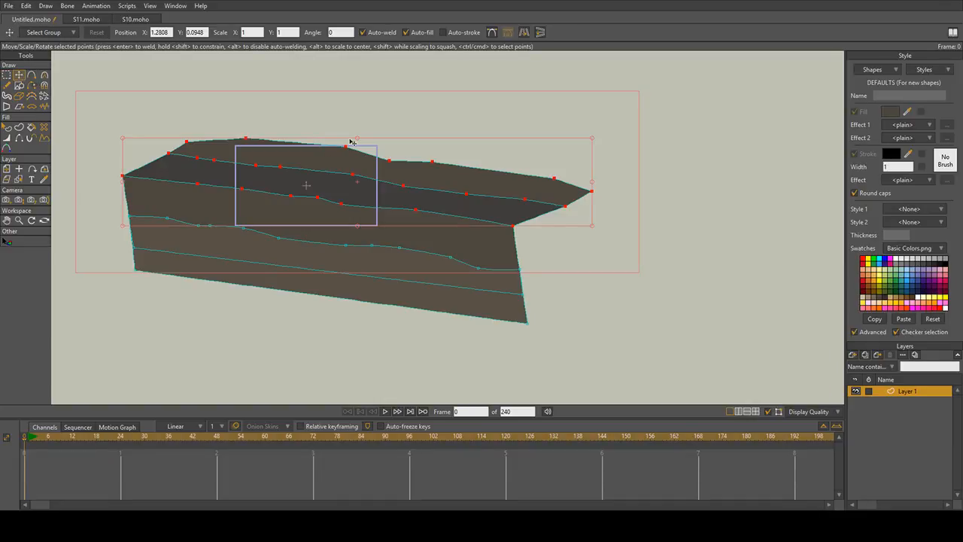
left_click_drag(351, 142, 363, 163)
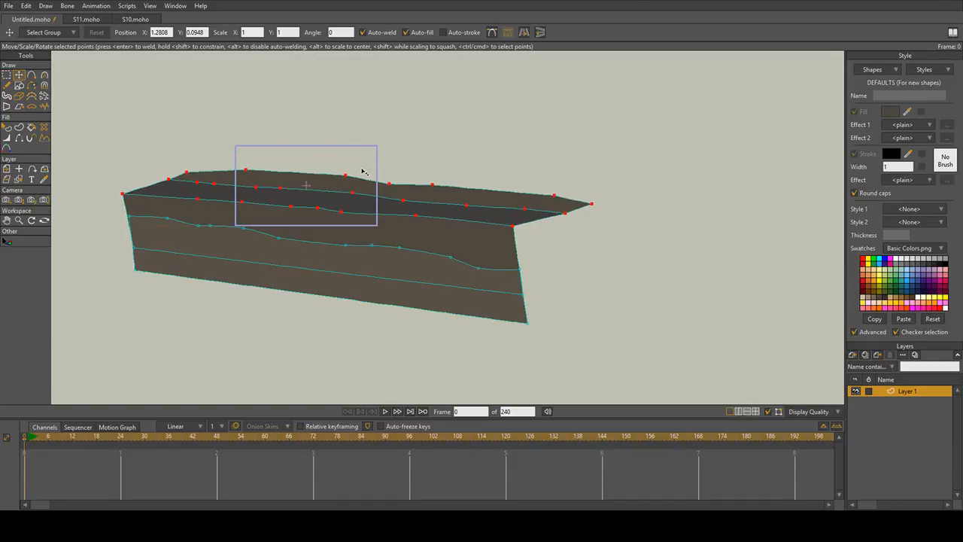
scroll(358, 179, "up", 2)
left_click_drag(343, 217, 408, 187)
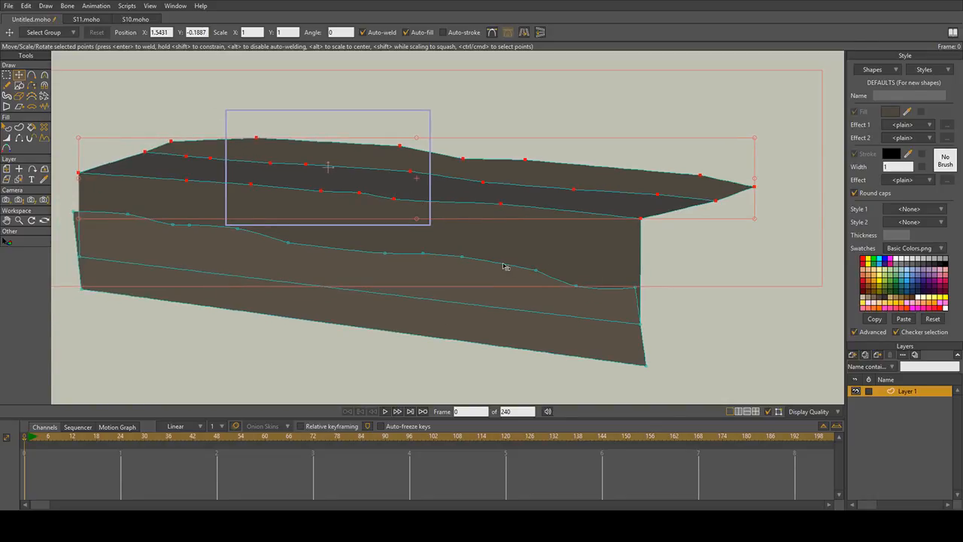
Step: Delete the side edges running down from the dark strip's near corners to the lower ground with the Delete Edge tool
left_click(80, 258)
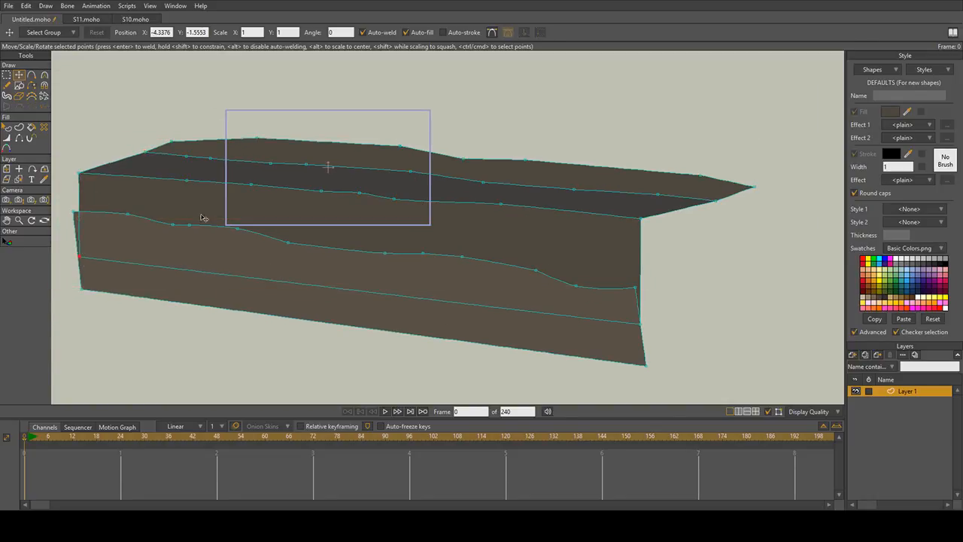
left_click(31, 85)
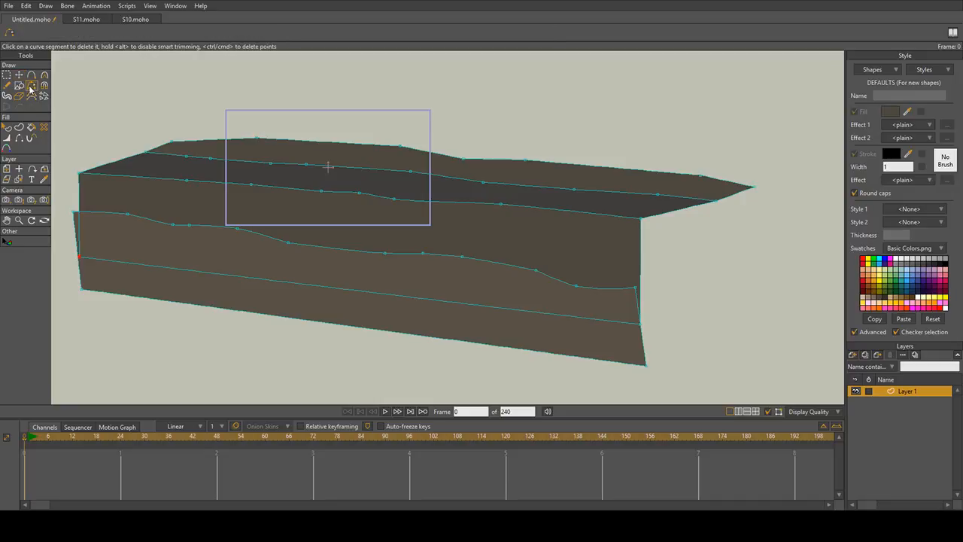
left_click(80, 193)
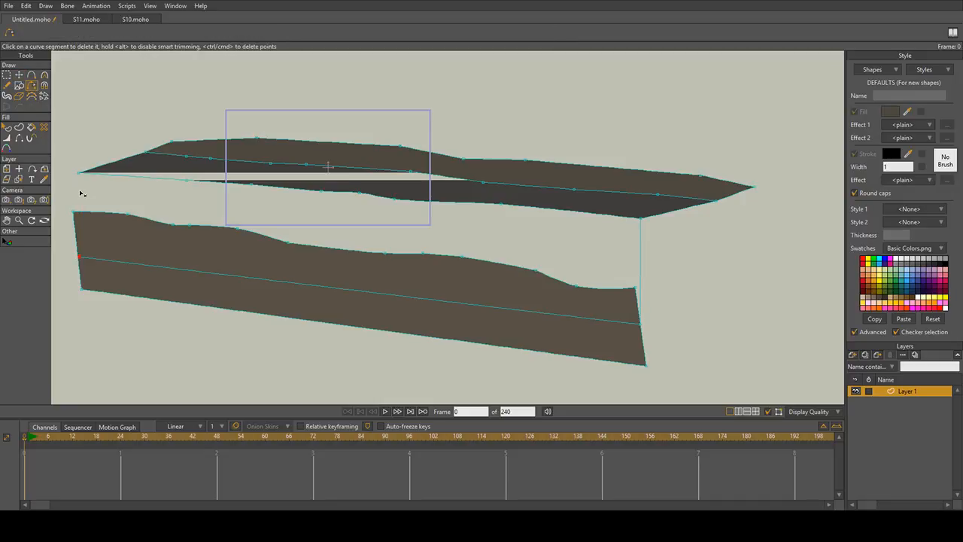
left_click(639, 264)
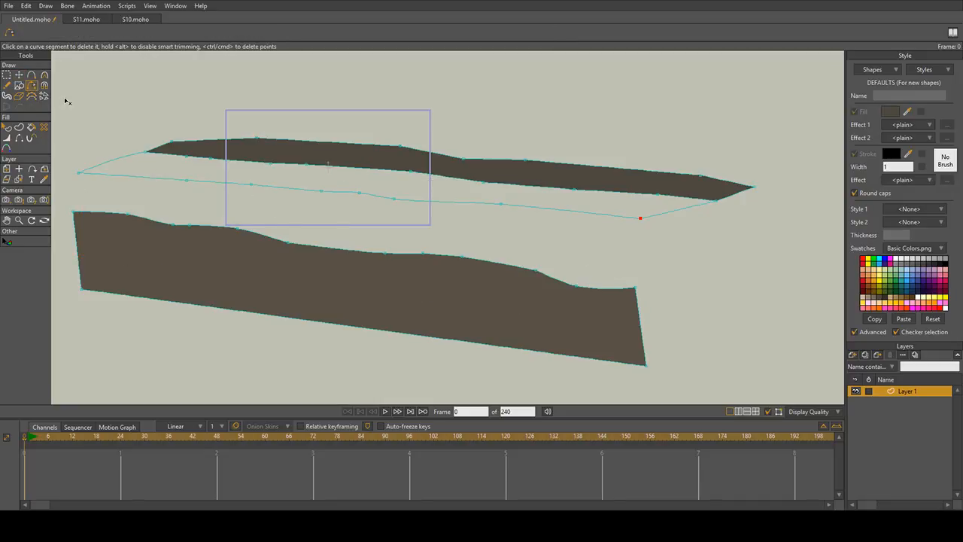
Step: Connect the dark strip's near corners to the lower ground's upper corners with new edges and fill the enclosed gap
left_click(32, 75)
left_click_drag(80, 173, 72, 209)
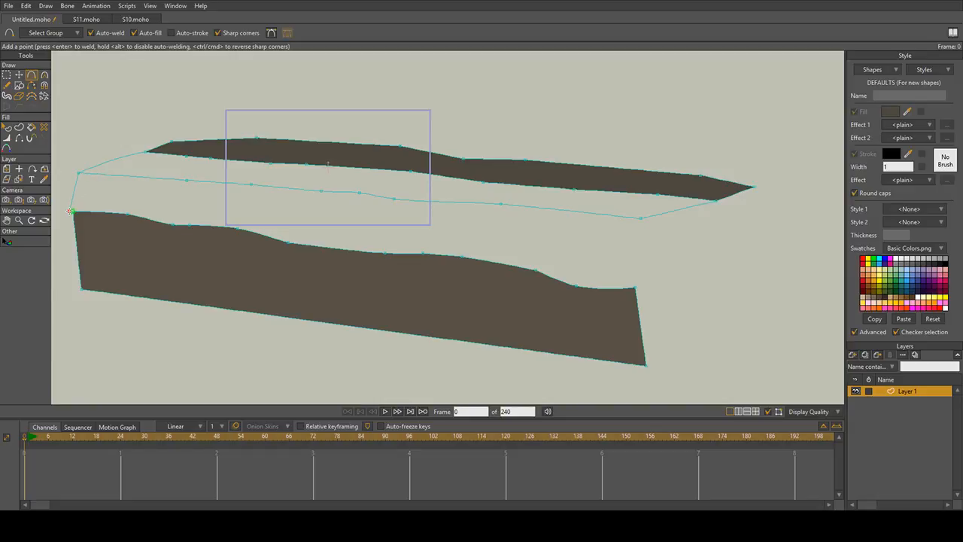
left_click_drag(641, 219, 634, 283)
left_click(31, 127)
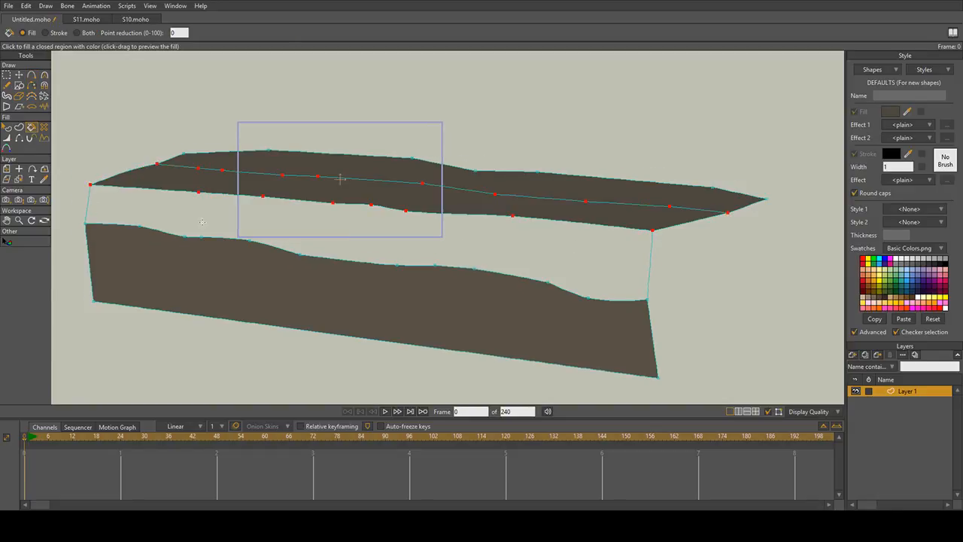
left_click(96, 209)
Step: Send the newly filled slope shape behind the strip and hill shapes, and deselect it
left_click(7, 127)
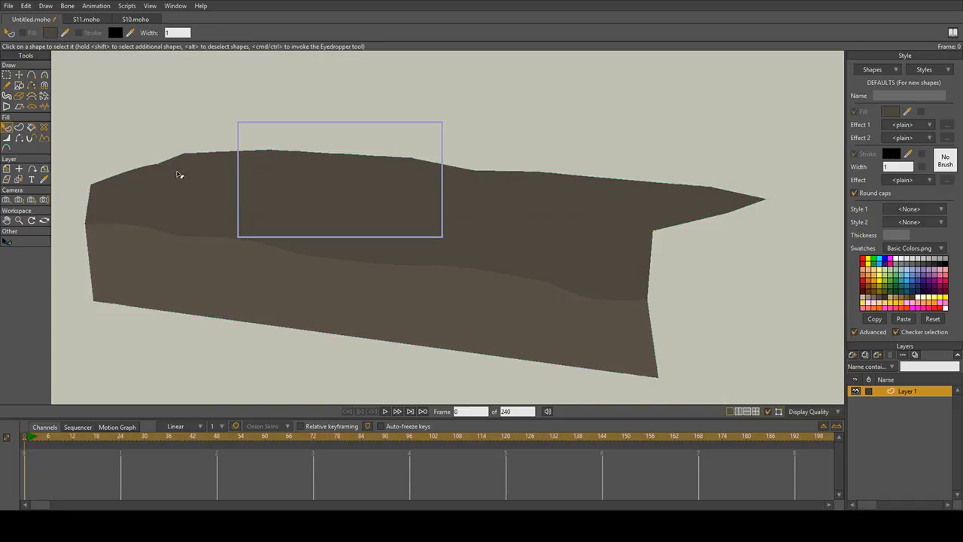
left_click(180, 176)
left_click(805, 360)
Step: Copy the dark grey shape's style from the Background layer in S10.moho and paste it onto the middle strip in the untitled document
left_click(136, 20)
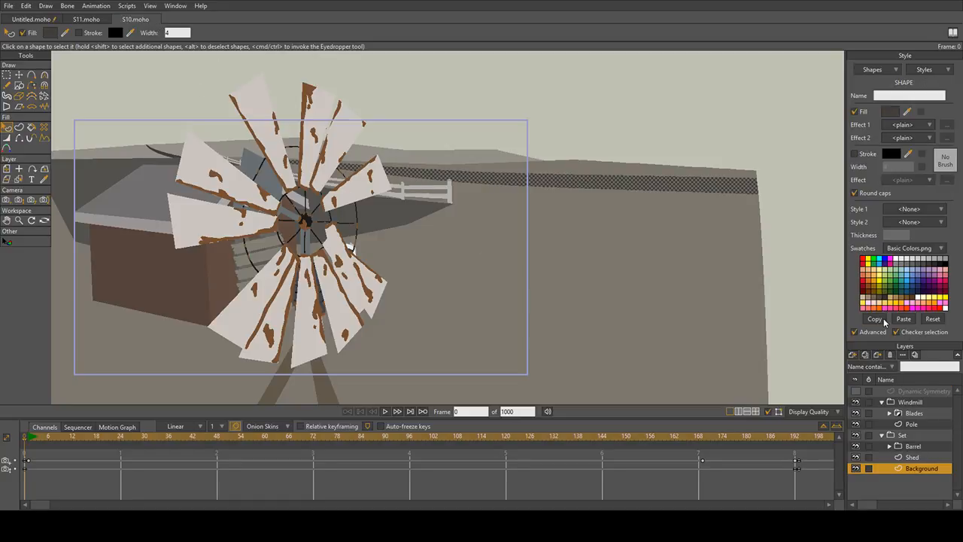
left_click(31, 20)
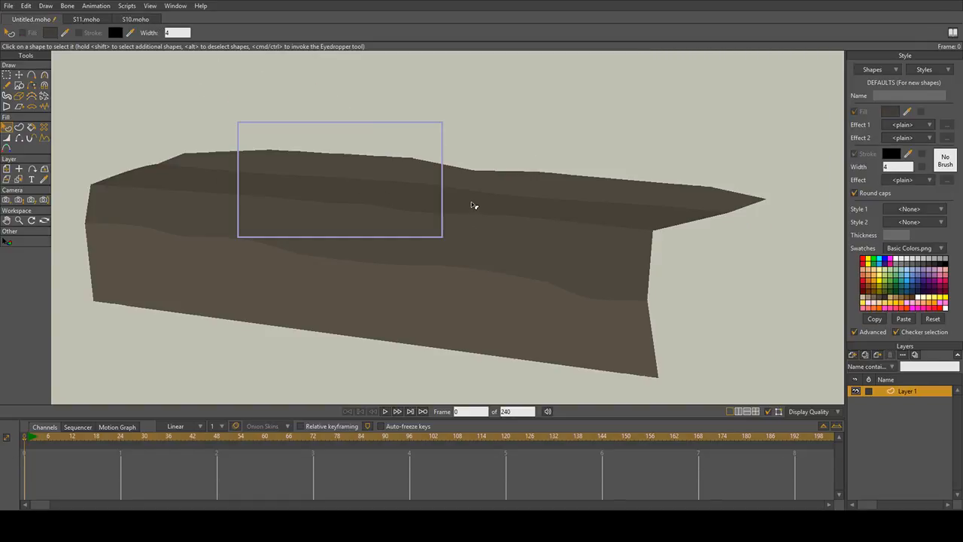
left_click(472, 202)
left_click(905, 318)
left_click(694, 334)
Step: Select the lower ground's two bottom corner points and move them left and slightly up so its side edges slant
scroll(561, 276, "down", 2)
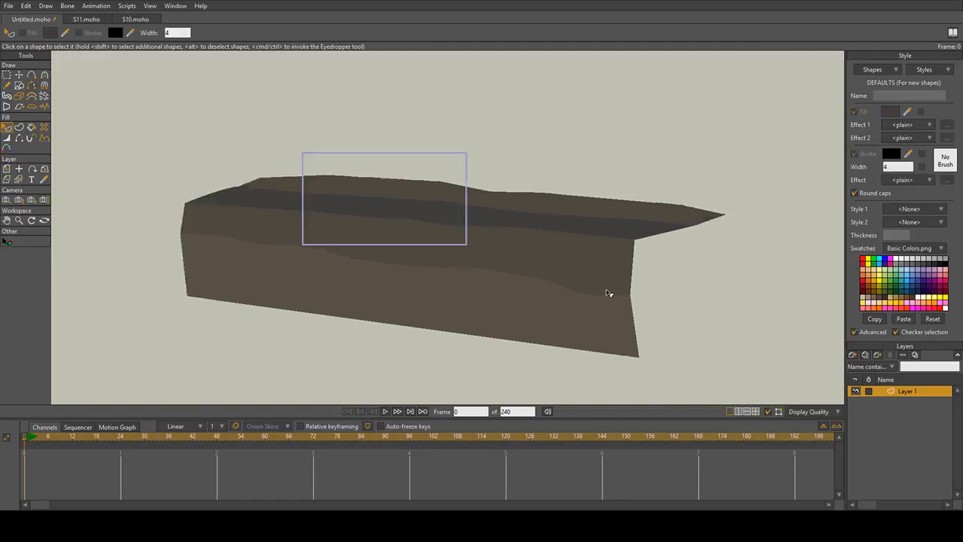
scroll(608, 293, "down", 2)
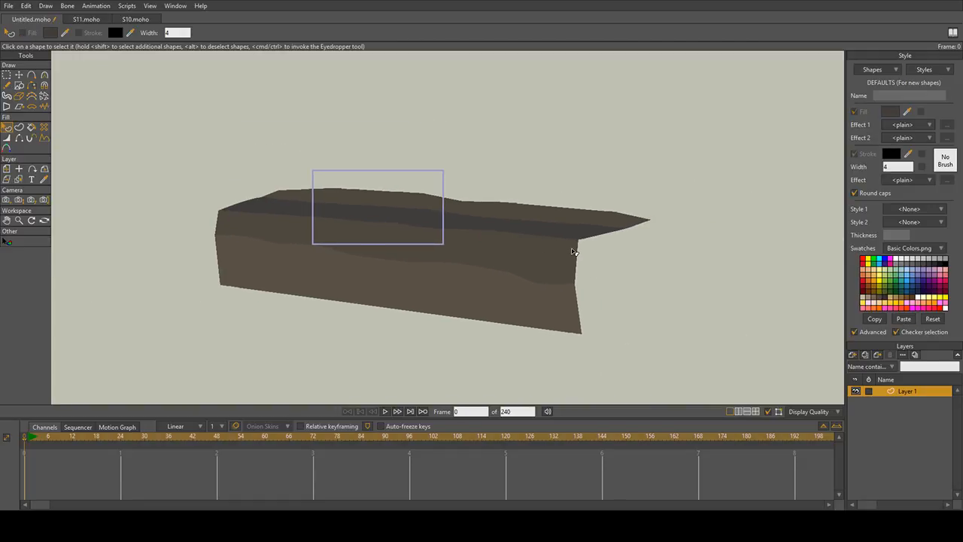
scroll(577, 247, "up", 2)
left_click_drag(444, 246, 509, 188)
left_click_drag(304, 227, 419, 234)
left_click(7, 74)
left_click_drag(112, 278, 199, 233)
left_click_drag(605, 403, 754, 277, "shift")
left_click(19, 74)
left_click_drag(411, 316, 346, 299)
mouse_move(613, 228)
left_mouse_down()
mouse_move(626, 244)
mouse_move(617, 244)
left_mouse_up()
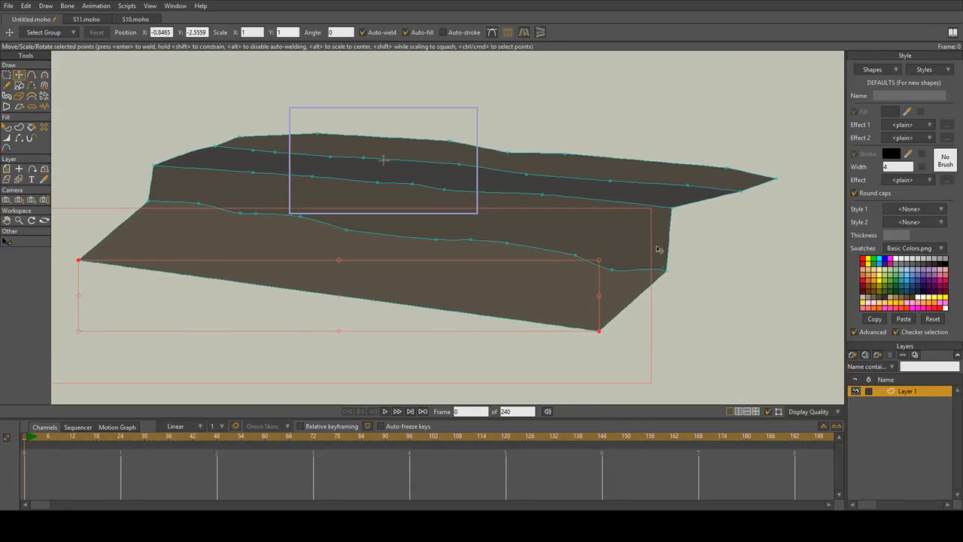
Step: Spread out the closely spaced points near the left end of the lower ground's upper edge
scroll(477, 256, "up", 1)
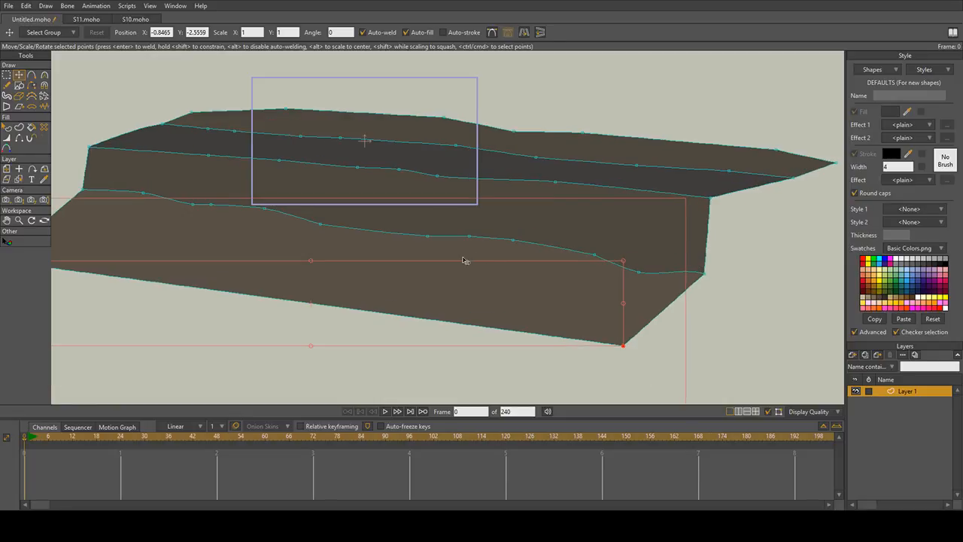
left_click(267, 214)
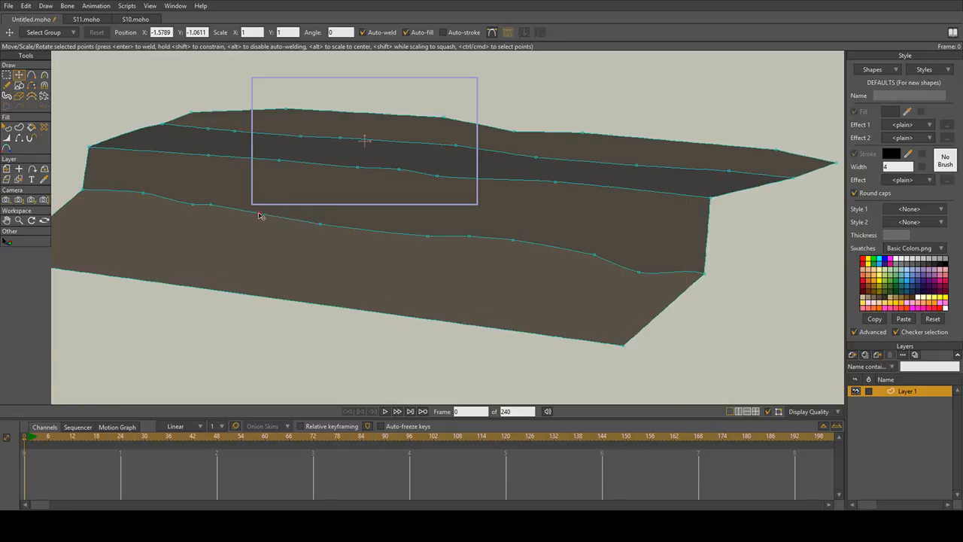
left_click(255, 217)
left_click_drag(193, 211, 235, 202)
Step: Adjust the curvature of points along the middle and right part of the ground's upper edge, smoothing the peaked one
left_click(44, 75)
scroll(226, 210, "up", 4)
left_click_drag(352, 215, 263, 215)
left_click(341, 236)
left_click(554, 264)
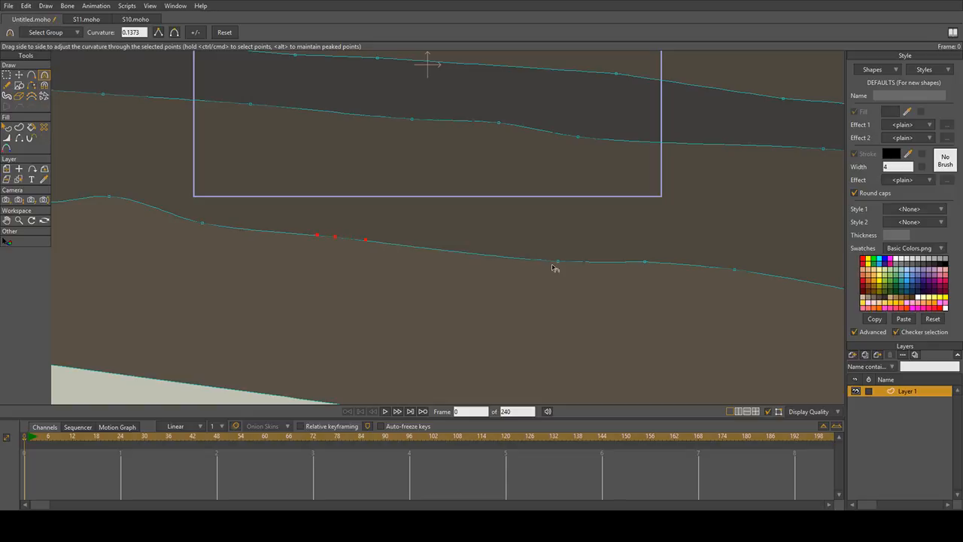
left_click_drag(748, 281, 566, 259)
left_click(567, 263)
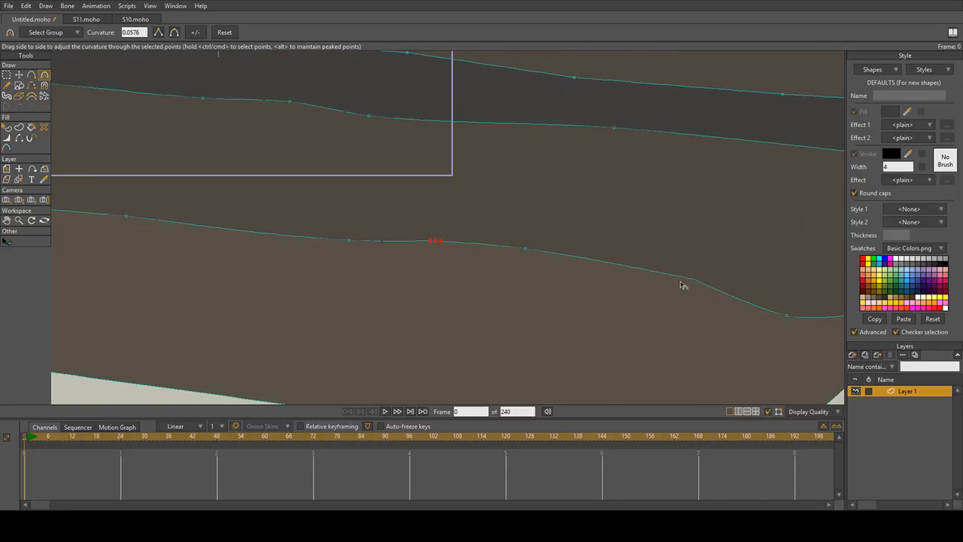
left_click_drag(682, 283, 571, 240)
left_click(173, 36)
scroll(549, 241, "down", 2)
left_click_drag(464, 241, 683, 320)
Step: Reposition the points near the left end of the ground's upper edge to flatten its dip into gentle waves
left_click(19, 74)
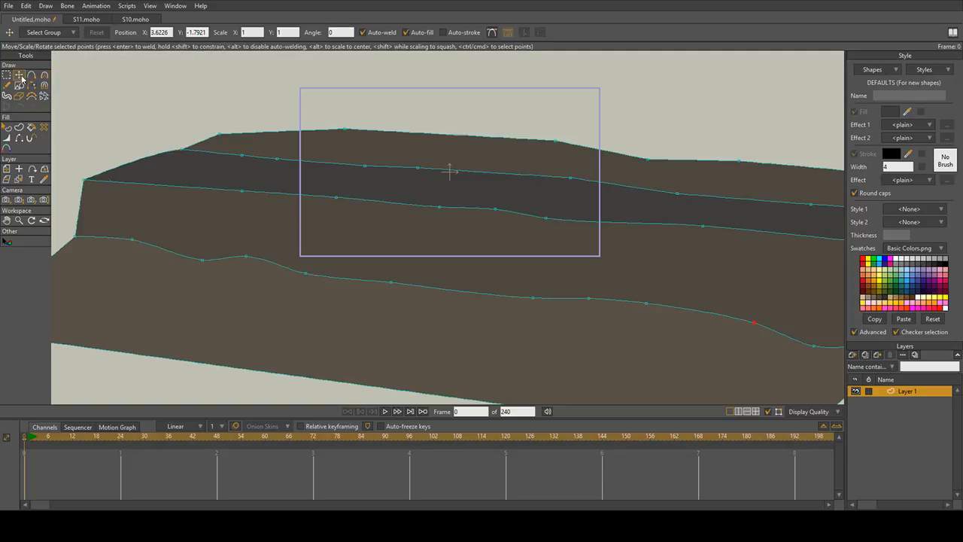
left_click_drag(131, 239, 122, 238)
left_click_drag(201, 265, 173, 265)
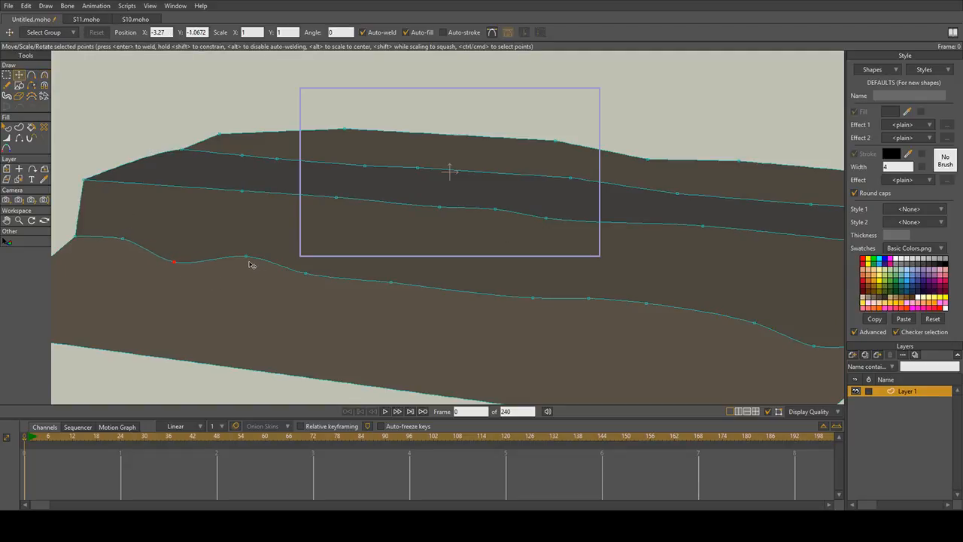
left_click_drag(249, 262, 258, 272)
left_click_drag(172, 263, 162, 260)
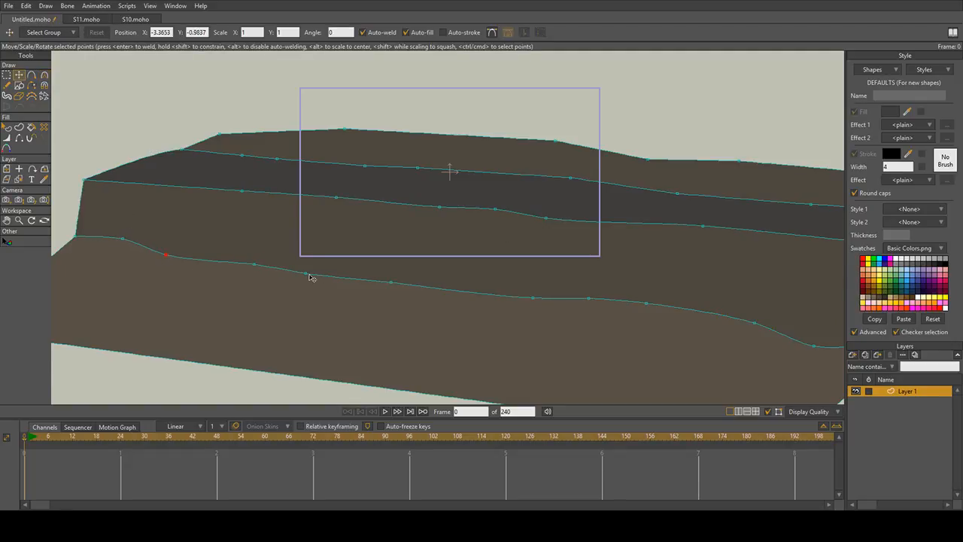
left_click_drag(307, 274, 311, 279)
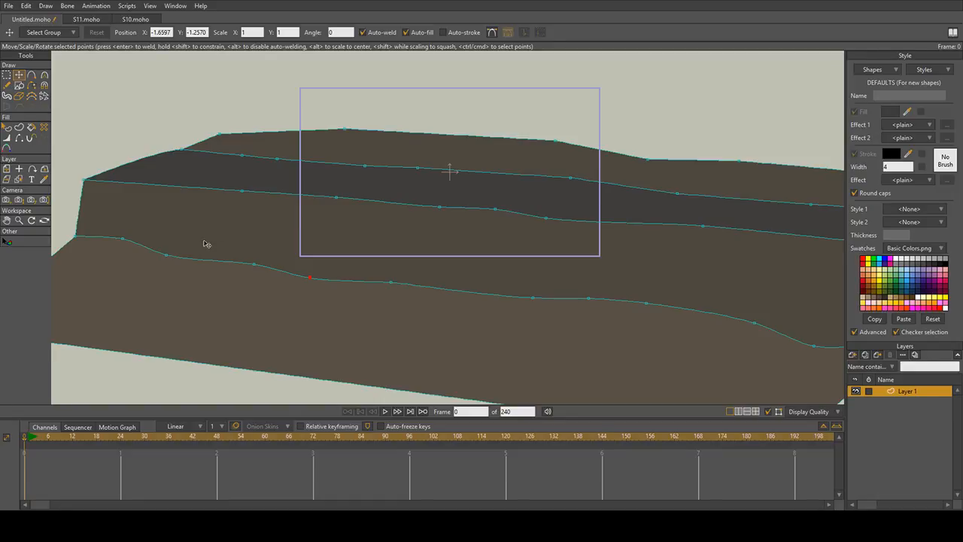
Step: Move the points along the middle of the ground's upper edge to shape it into irregular descending steps
left_click_drag(259, 271, 200, 224)
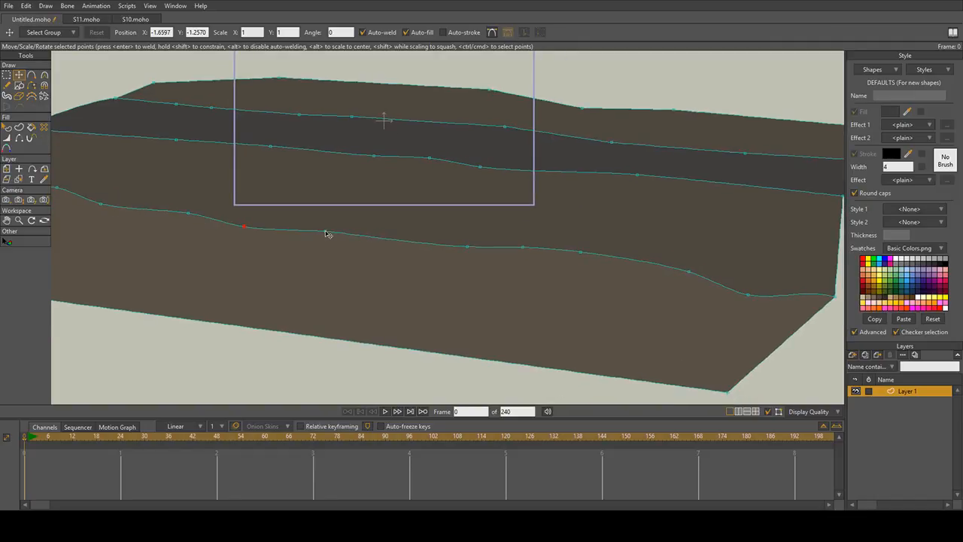
left_click_drag(327, 234, 347, 236)
left_click(451, 249)
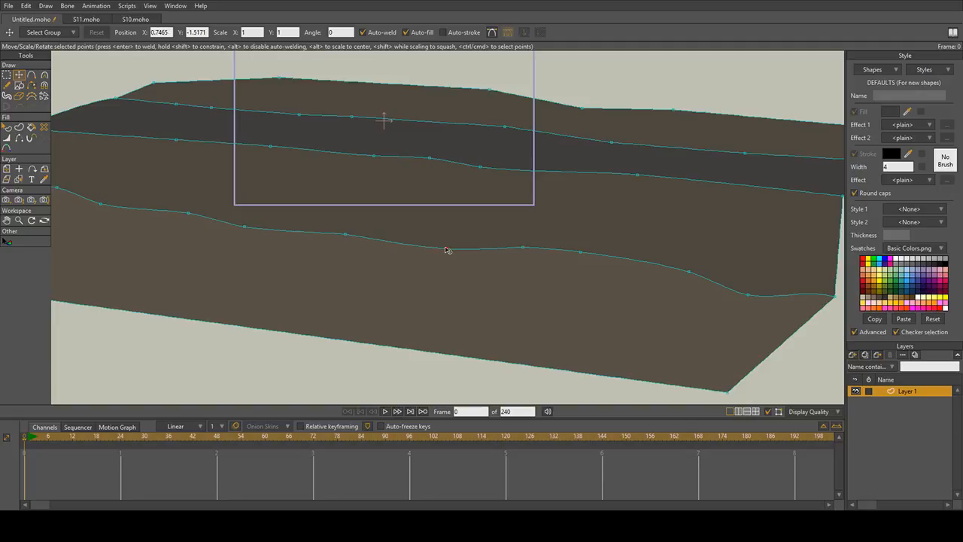
left_click_drag(525, 247, 530, 249)
left_click_drag(567, 251, 577, 262)
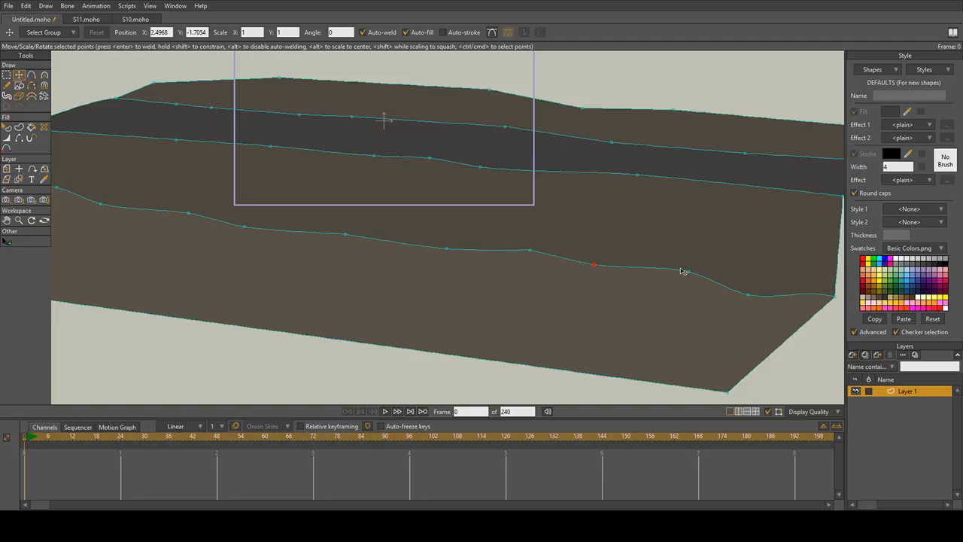
Step: Smooth two points right of the ground edge's middle, then reposition the last two points before its right end
left_click(44, 76)
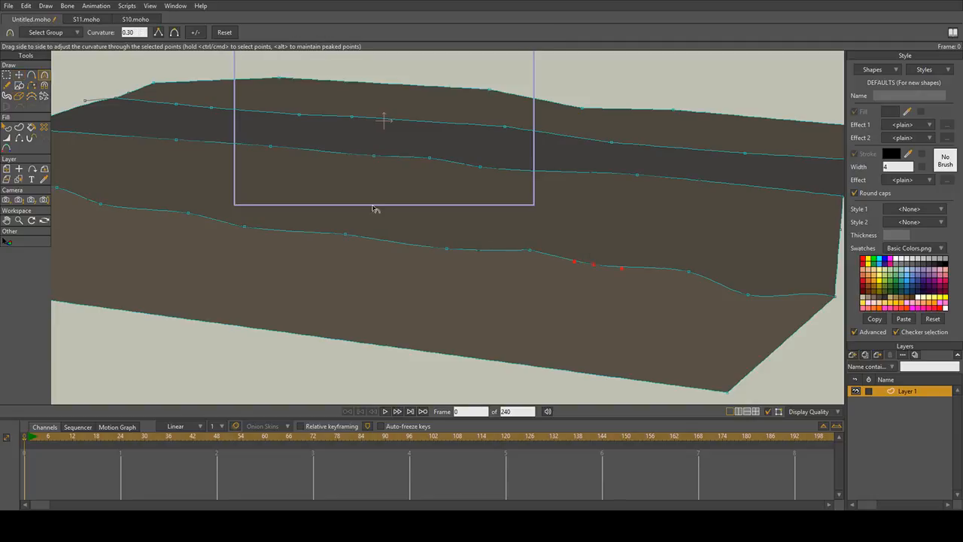
left_click(528, 250)
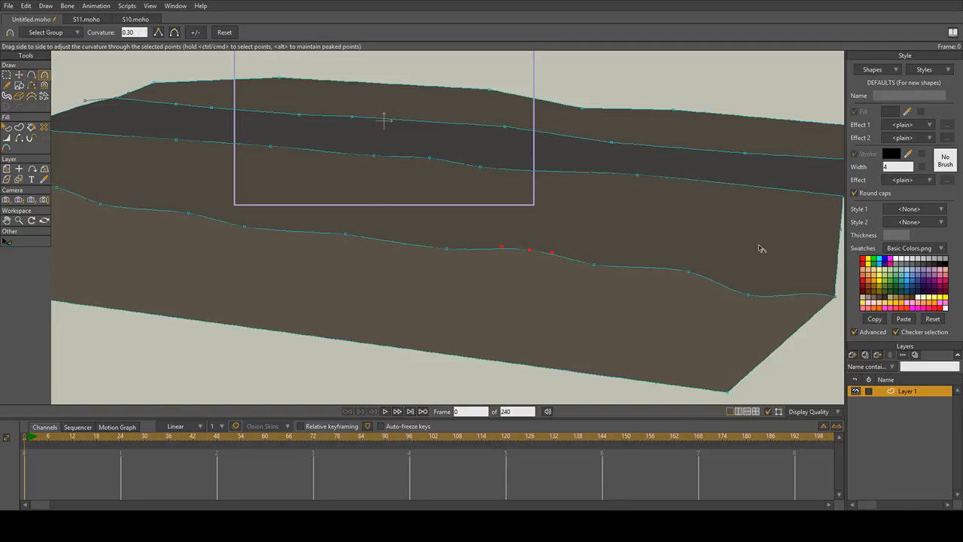
left_click(19, 75)
left_click_drag(687, 272, 677, 276)
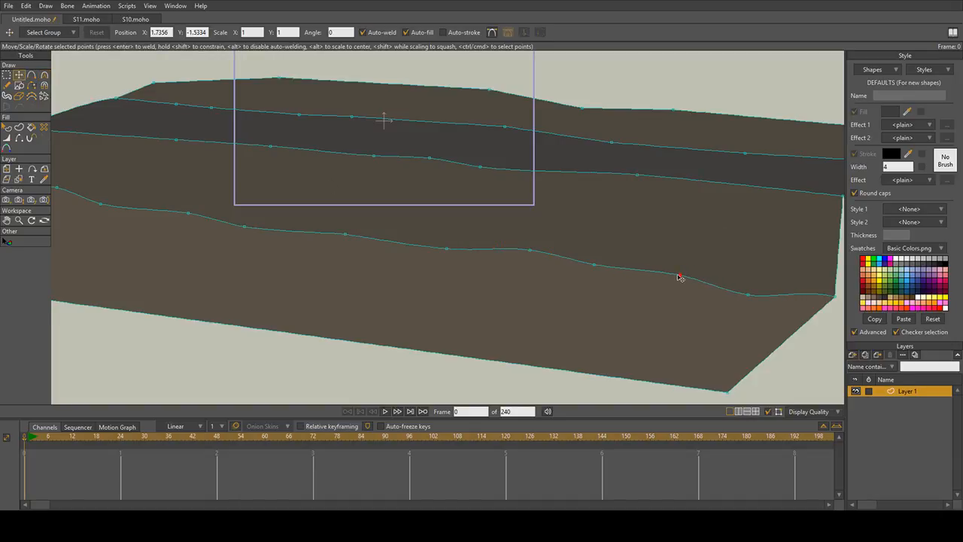
left_click_drag(759, 297, 780, 295)
left_click_drag(657, 296, 688, 308)
Step: Draw a narrow, closed six-point crack shape on the slope below the left part of the dark strip
scroll(679, 309, "down", 2)
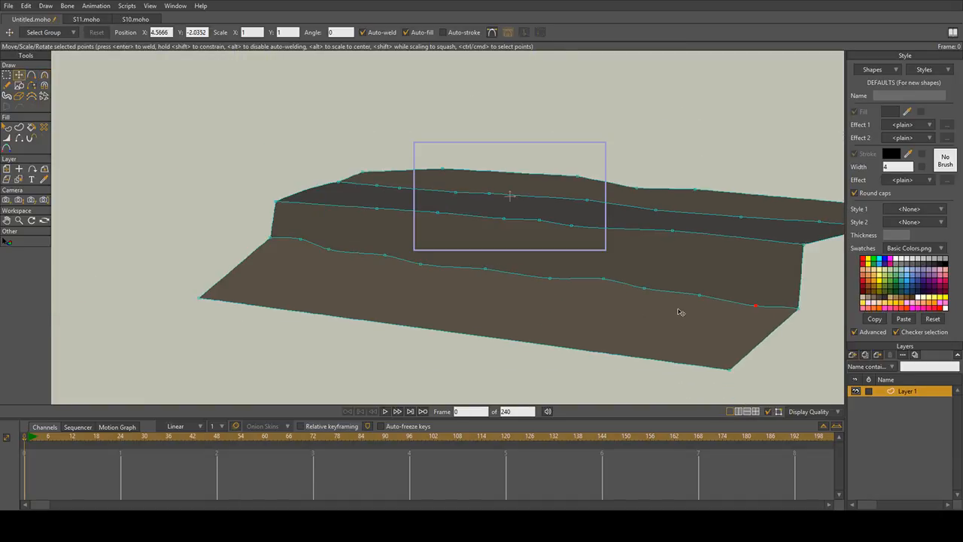
left_click_drag(791, 271, 732, 266)
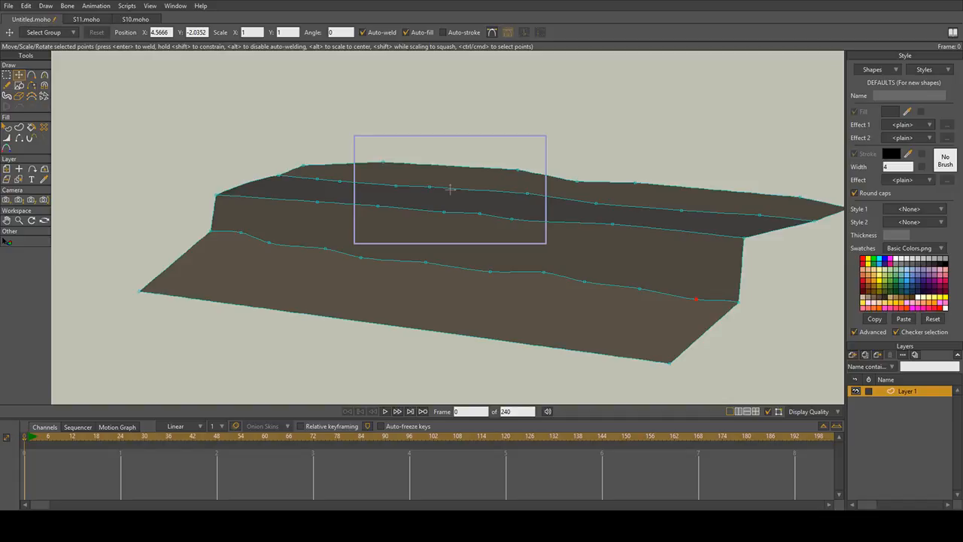
left_click_drag(462, 160, 425, 161)
scroll(406, 189, "up", 1)
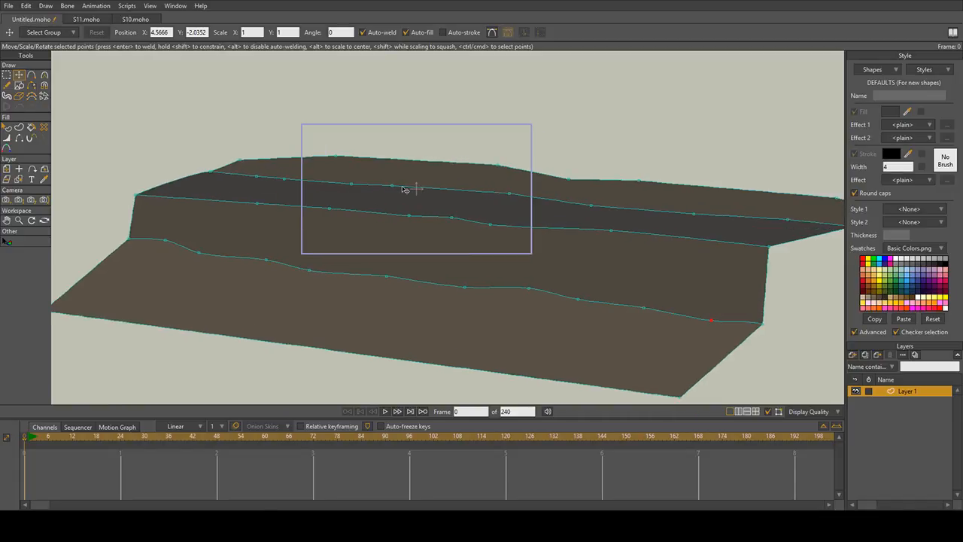
left_click_drag(493, 189, 449, 189)
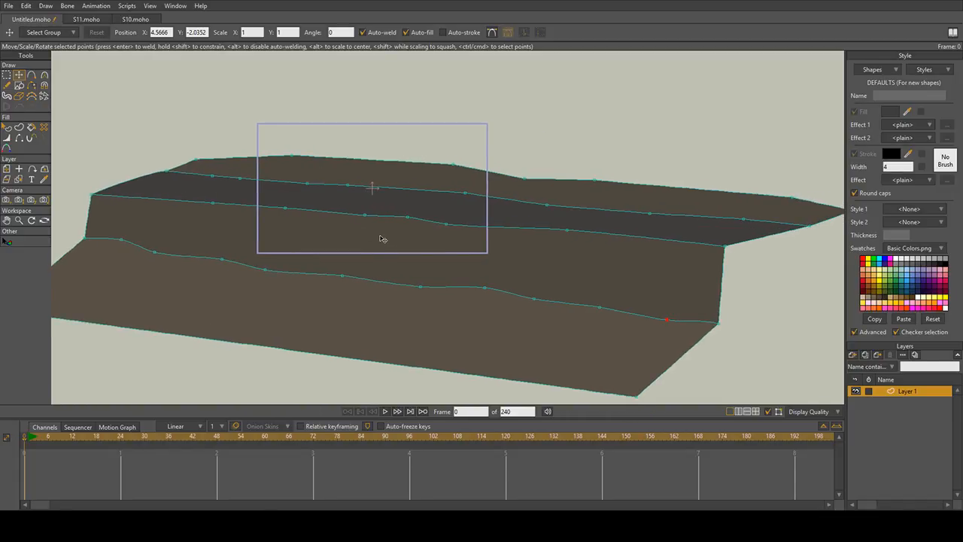
left_click_drag(383, 237, 383, 220)
left_click(31, 75)
left_click_drag(220, 234, 243, 217)
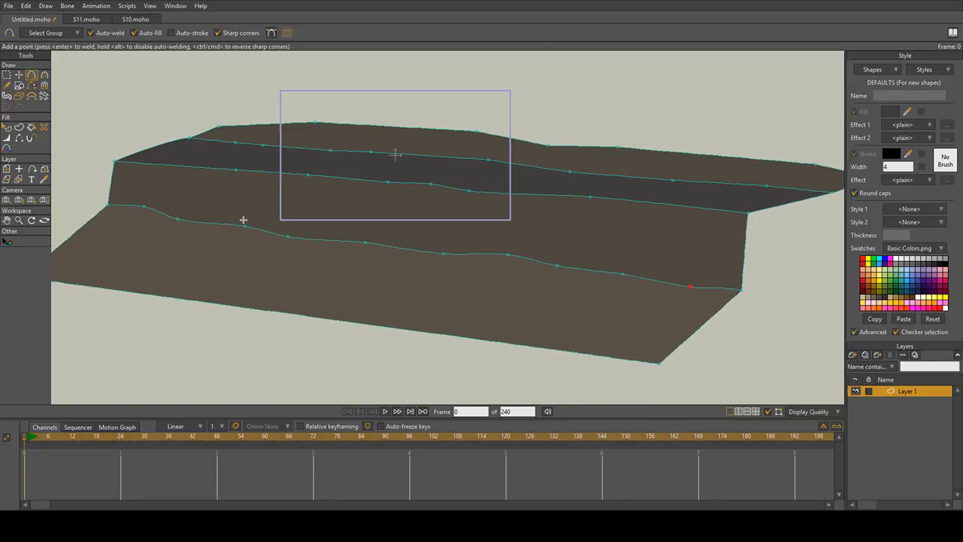
left_click(188, 178)
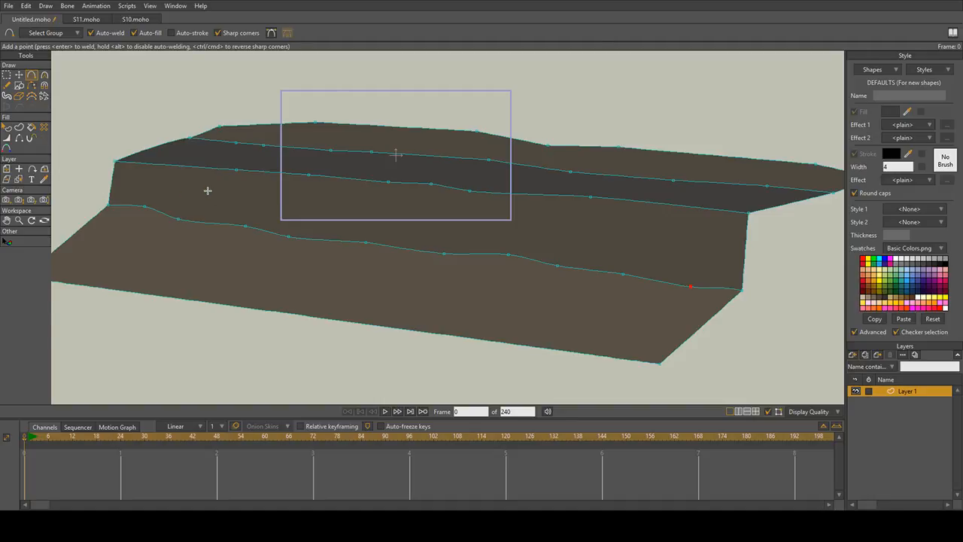
scroll(206, 189, "up", 2)
mouse_move(266, 174)
left_mouse_down()
mouse_move(251, 210)
mouse_move(270, 208)
mouse_move(272, 160)
left_mouse_up()
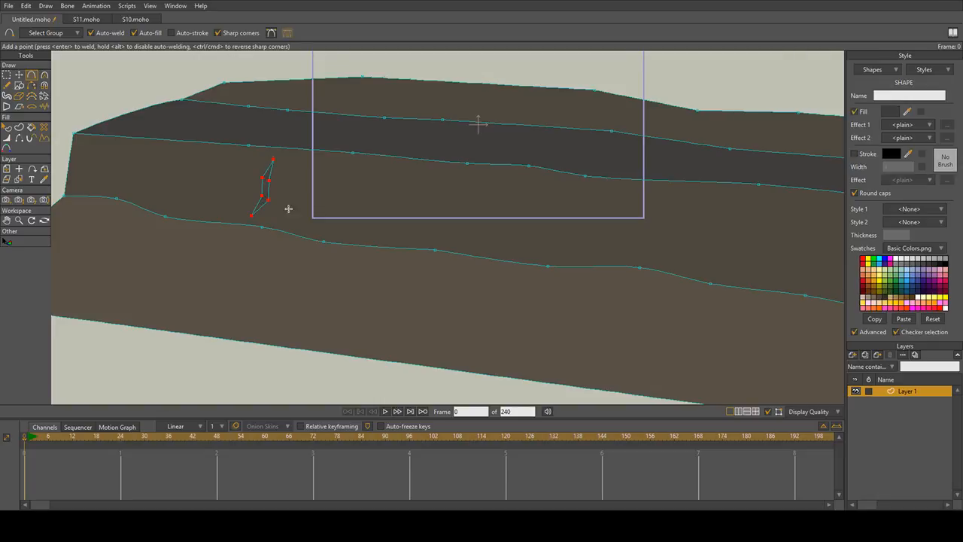
Step: Draw a small crack and a larger forked crack further right along the slope, closing each outline
left_click_drag(385, 177, 370, 172)
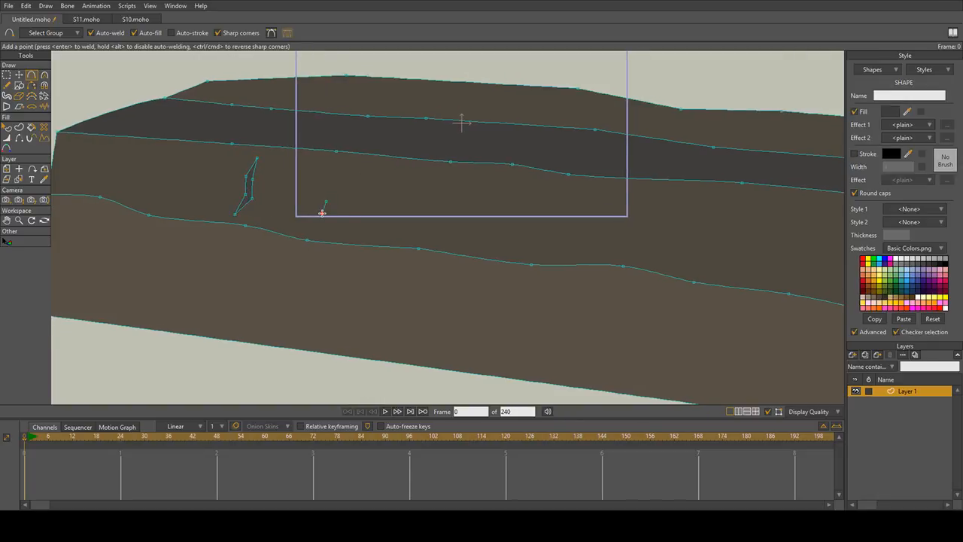
left_click_drag(319, 217, 325, 202)
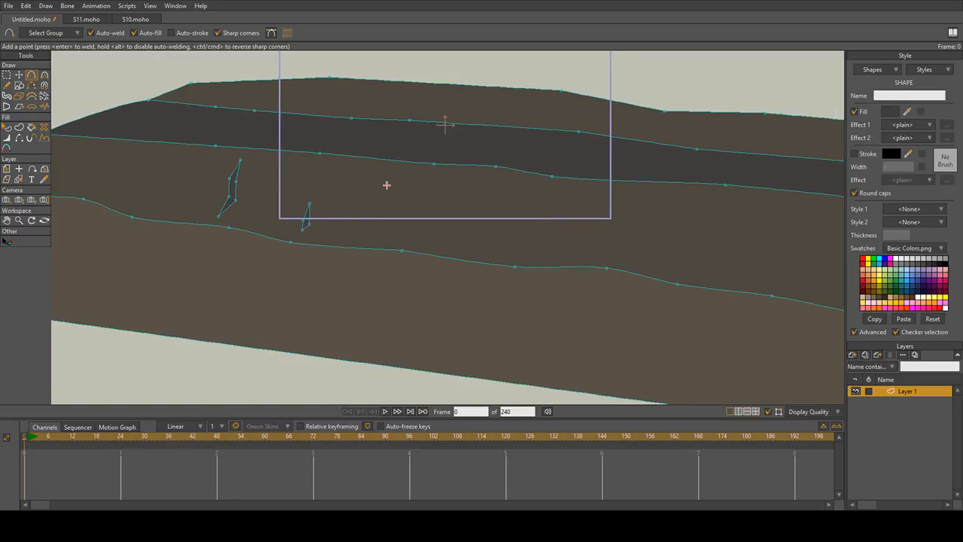
left_click_drag(385, 194, 371, 219)
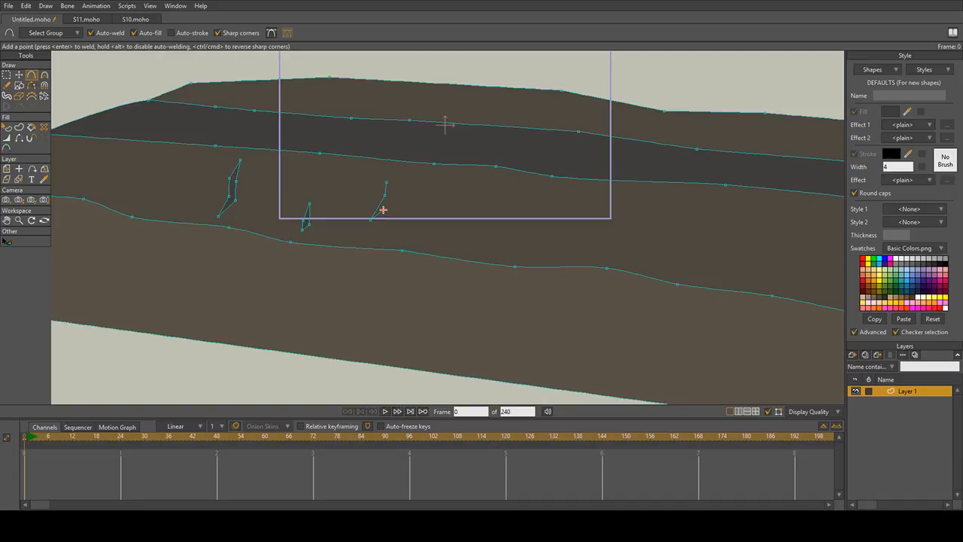
left_click_drag(382, 210, 376, 235)
scroll(385, 211, "up", 2)
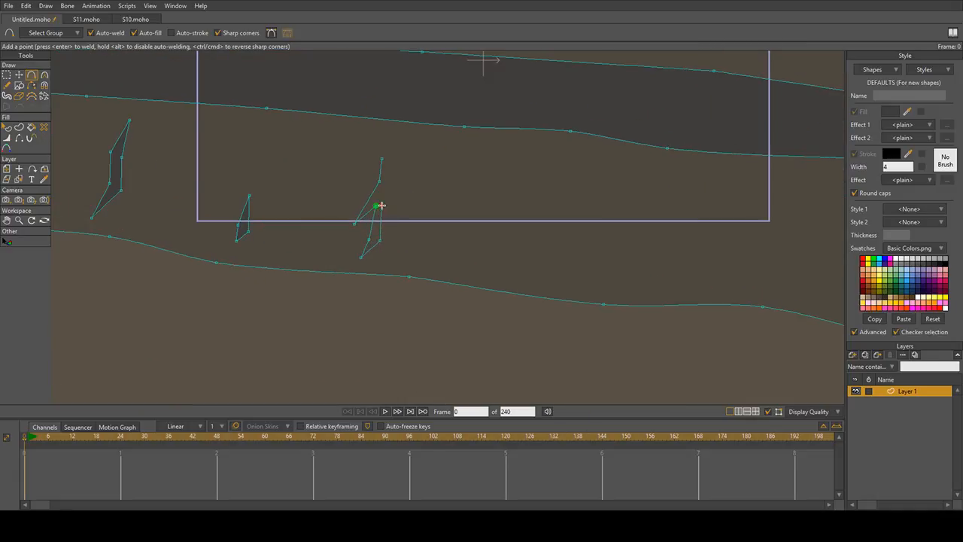
left_click_drag(385, 181, 382, 159)
scroll(396, 201, "down", 2)
Step: Close the forked crack's outline and draw two small four-point cracks further right on the slope
left_click_drag(410, 203, 392, 191)
scroll(391, 191, "down", 1)
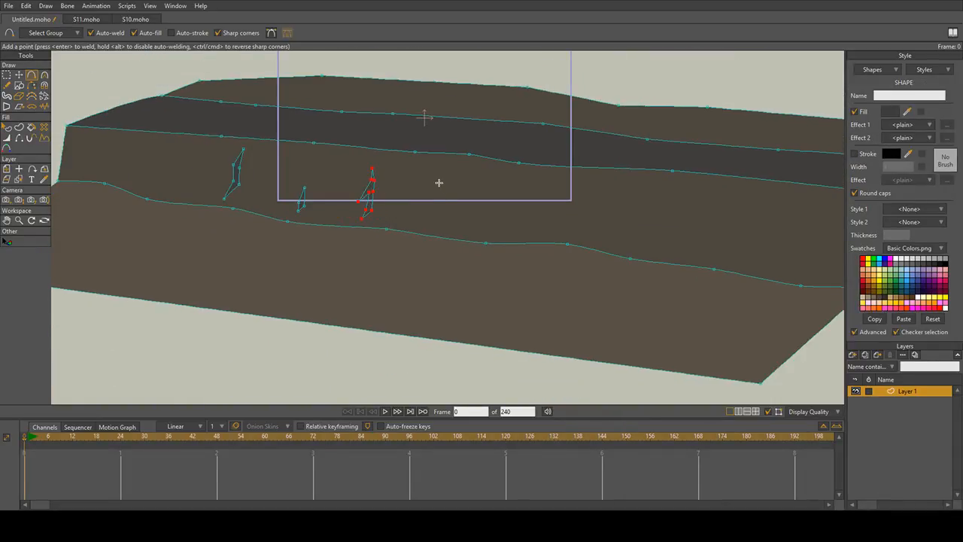
scroll(460, 176, "down", 1)
left_click(458, 180)
scroll(470, 184, "up", 4)
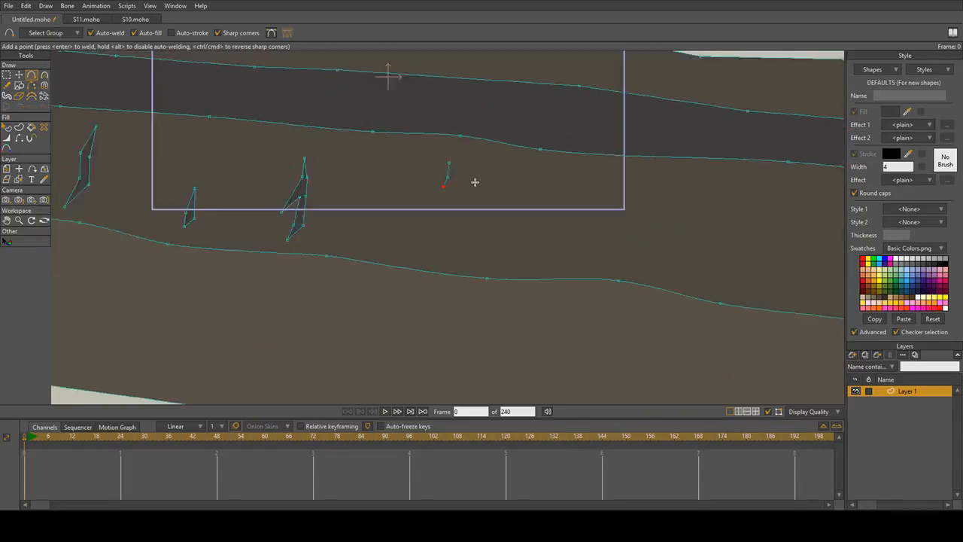
scroll(475, 206, "down", 1)
left_click_drag(415, 229, 431, 162)
scroll(413, 188, "down", 1)
mouse_move(384, 234)
left_mouse_down()
mouse_move(342, 286)
mouse_move(385, 234)
left_mouse_up()
scroll(451, 241, "down", 3)
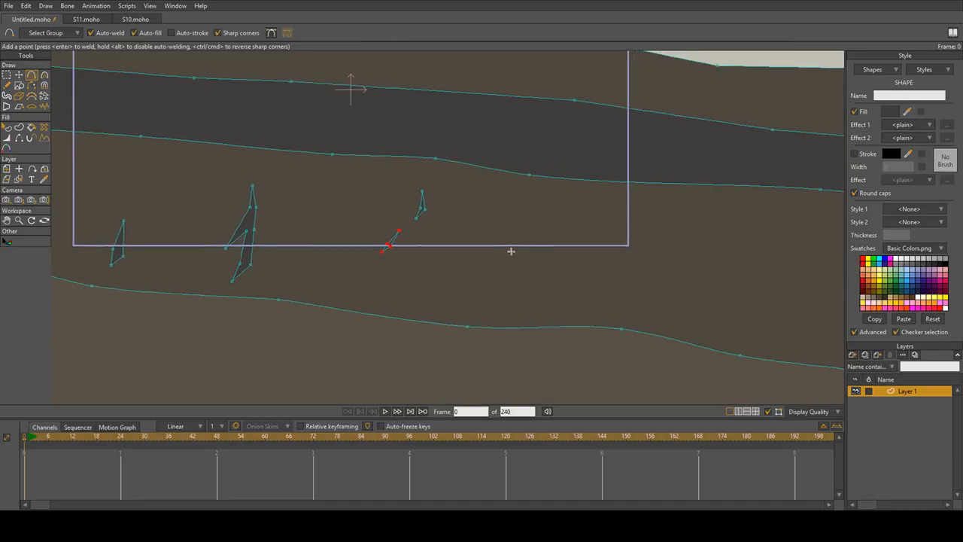
Step: Undo the crack started near the slope's lower edge and draw a longer, closed six-point crack further right
left_click_drag(416, 286, 404, 304)
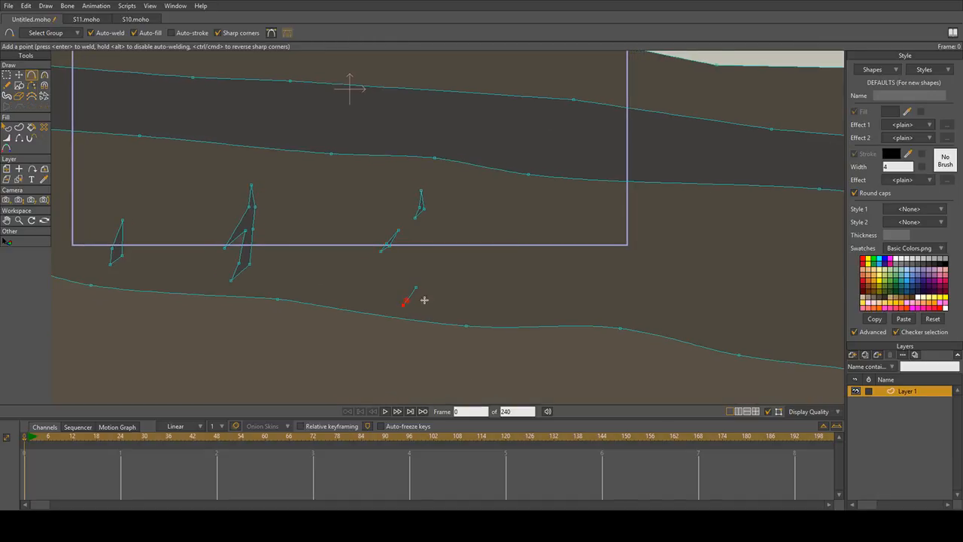
key("ctrl+z")
left_click_drag(509, 237, 454, 208)
scroll(385, 222, "down", 2)
scroll(385, 222, "down", 1)
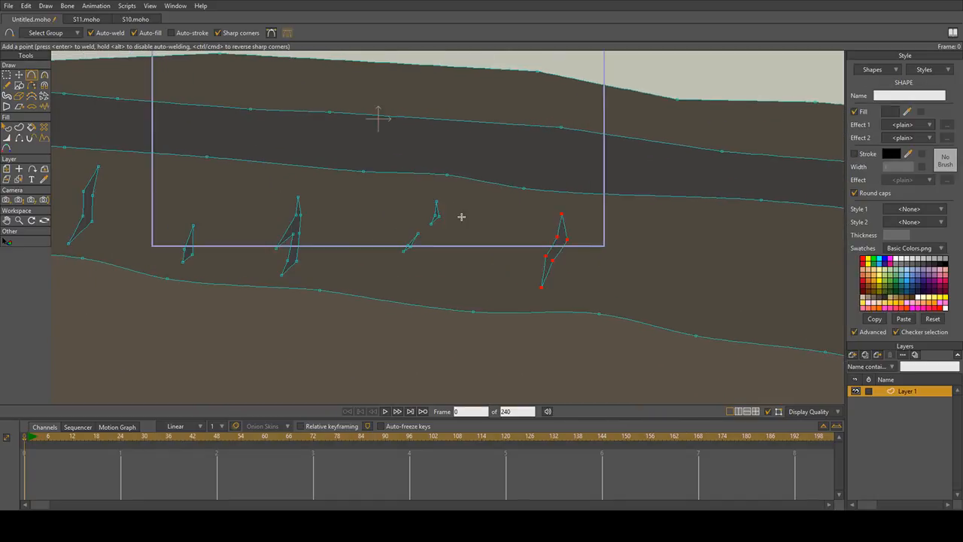
scroll(453, 225, "down", 2)
left_click(8, 76)
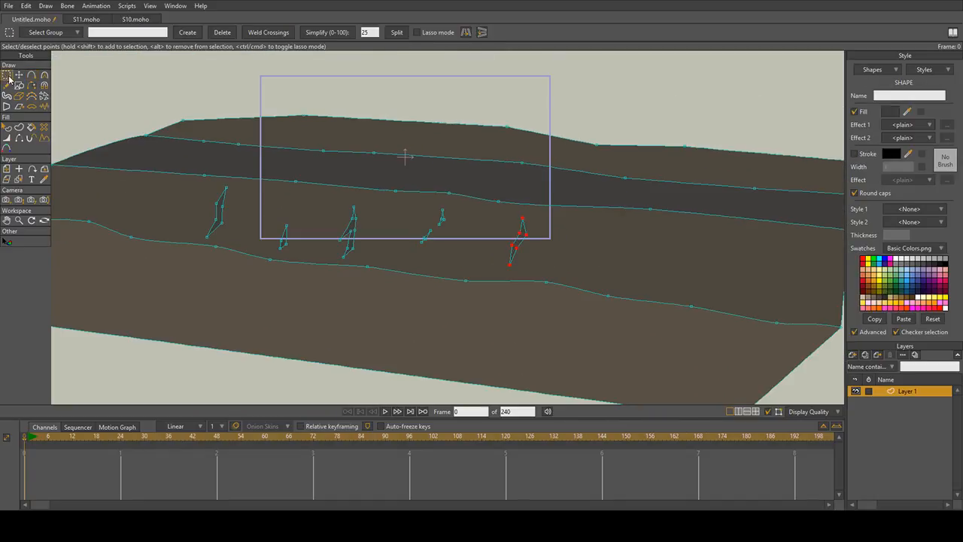
double_click(206, 234)
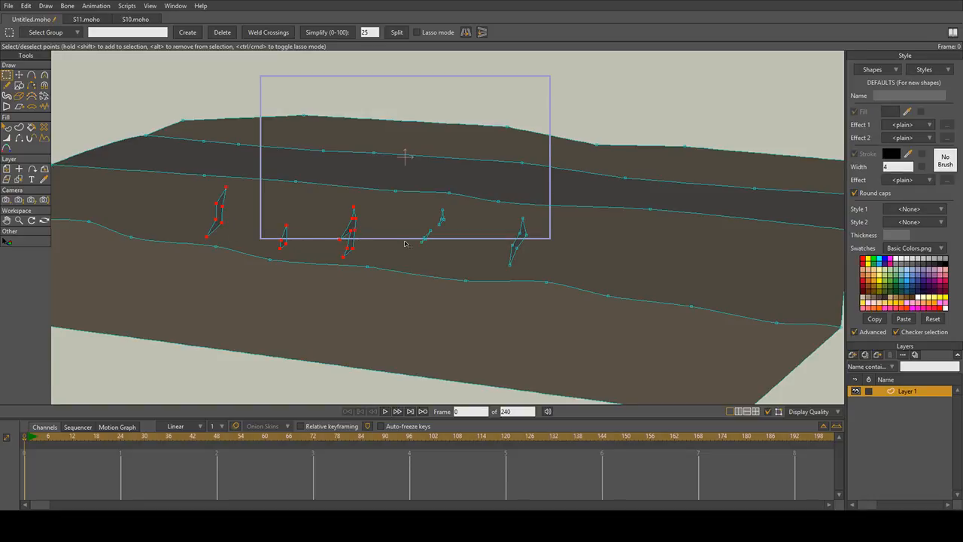
scroll(404, 243, "up", 4)
left_click(7, 126)
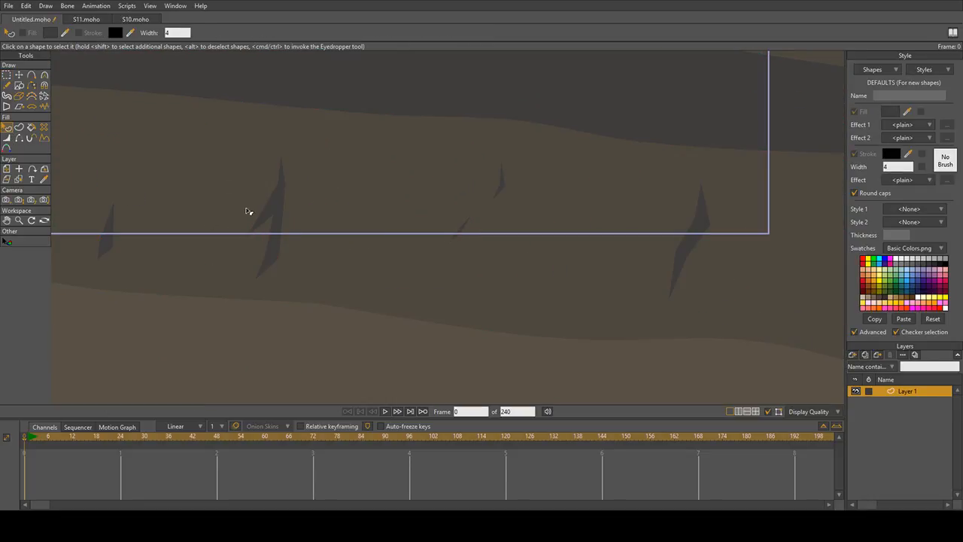
left_click(276, 212)
Step: Reshape the forked crack by moving its inner, branch and end points and deleting one point on its right side
left_click(19, 74)
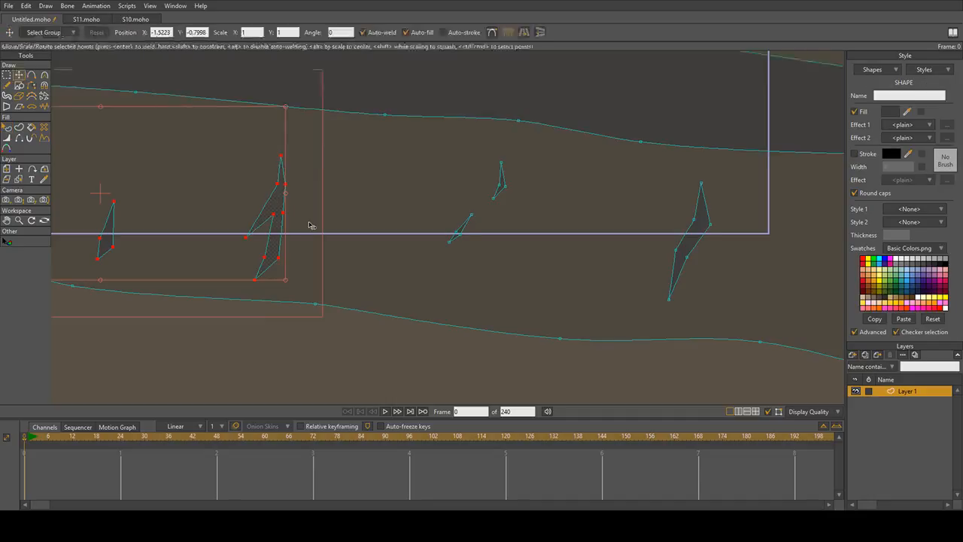
left_click(311, 223)
left_click(279, 186)
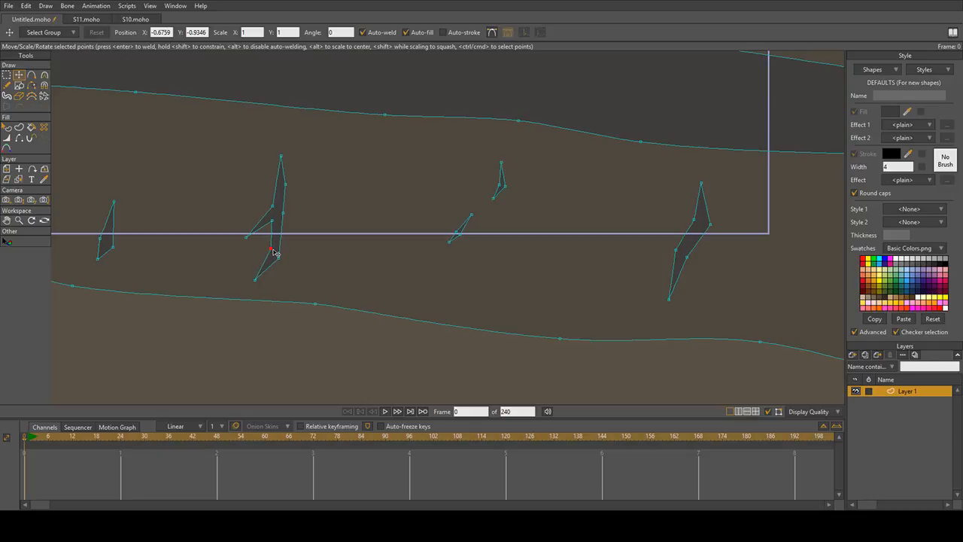
left_click(277, 255)
left_click_drag(256, 280, 256, 291)
left_click_drag(246, 237, 284, 209)
key("Delete")
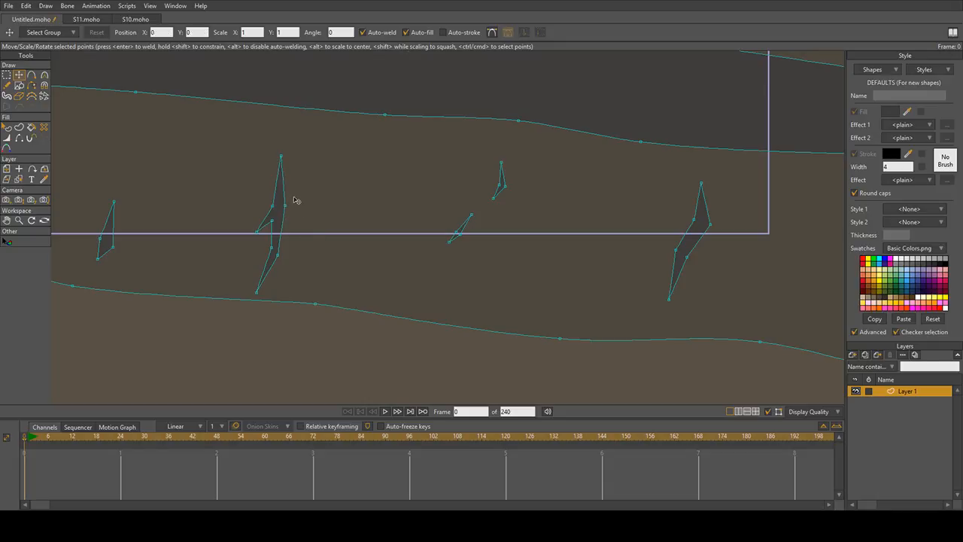
left_click_drag(281, 156, 285, 153)
left_click_drag(257, 292, 253, 295)
Step: Move the leftmost crack slightly left along the slope and adjust its inner points
scroll(269, 275, "down", 3)
left_click_drag(324, 218, 380, 214)
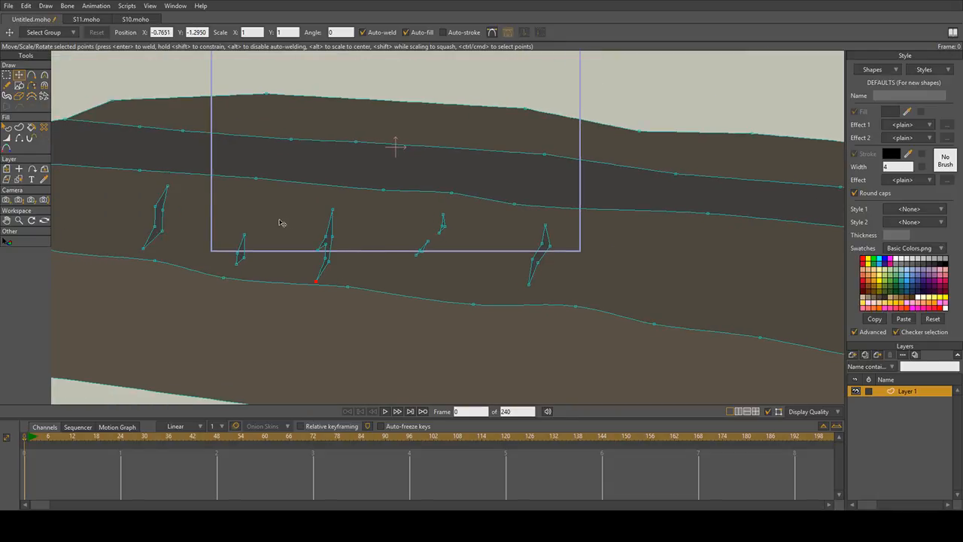
double_click(161, 220)
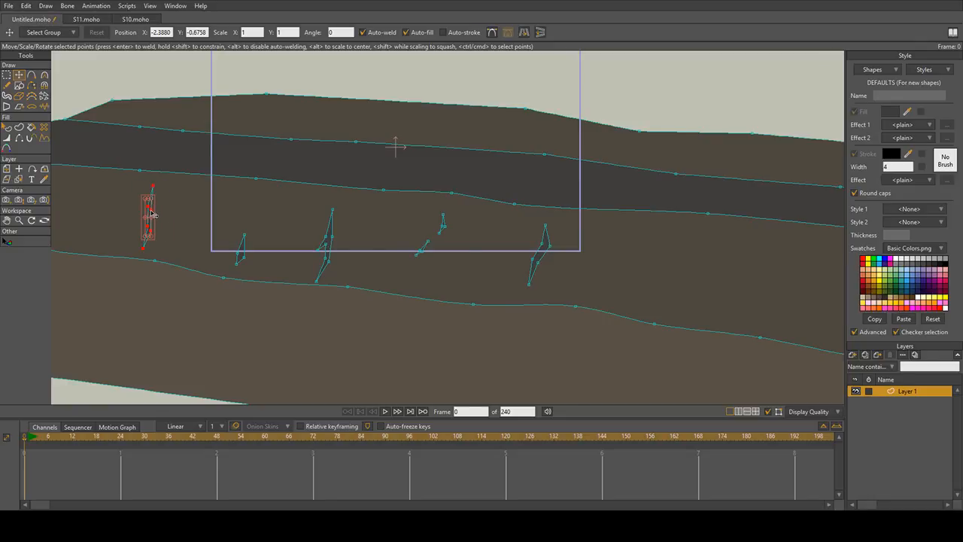
left_click_drag(161, 218, 202, 216)
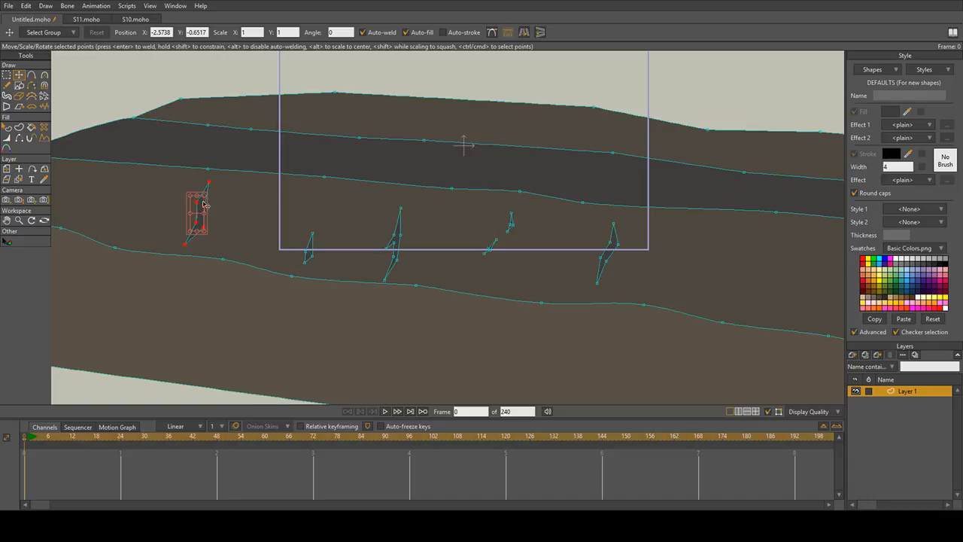
left_click(200, 204)
left_click_drag(199, 205, 199, 226)
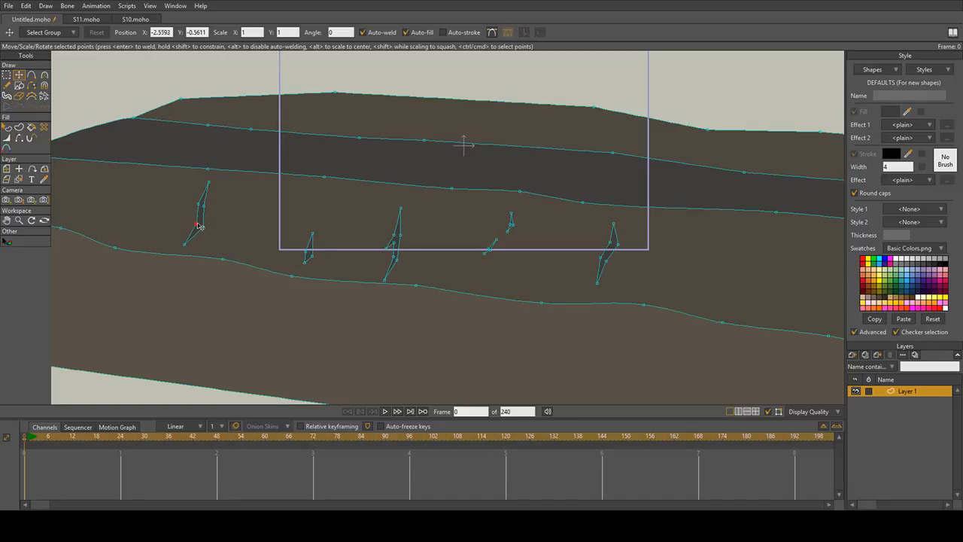
Step: Adjust the forked crack's inner points and tilt the whole crack so its top leans further right
scroll(400, 238, "up", 4)
left_click(394, 253)
left_click_drag(394, 253, 396, 225)
scroll(398, 227, "down", 3)
left_click_drag(411, 176, 400, 211)
scroll(413, 223, "down", 5)
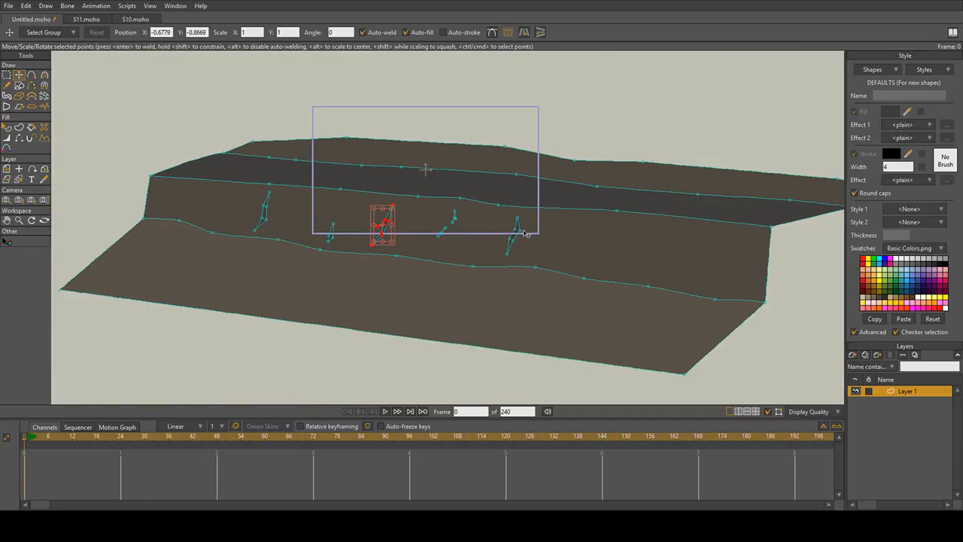
Step: Move the long six-point crack further right along the slope, past the camera frame's right edge
scroll(525, 234, "up", 5)
left_click(495, 230, "ctrl")
left_click_drag(495, 229, 585, 233)
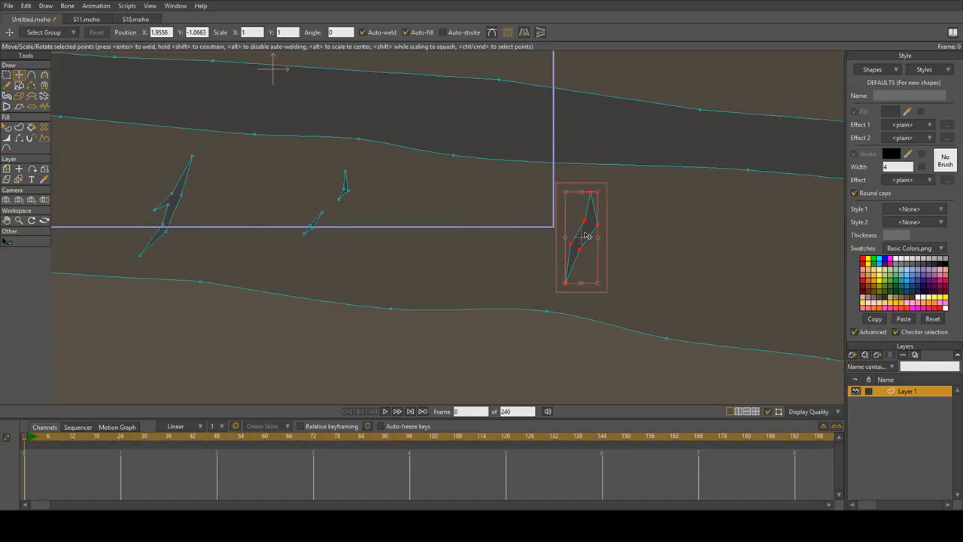
scroll(584, 231, "down", 5)
Step: Duplicate the upper small crack and place the copy lower on the slope, short of the long right crack
scroll(464, 222, "up", 5)
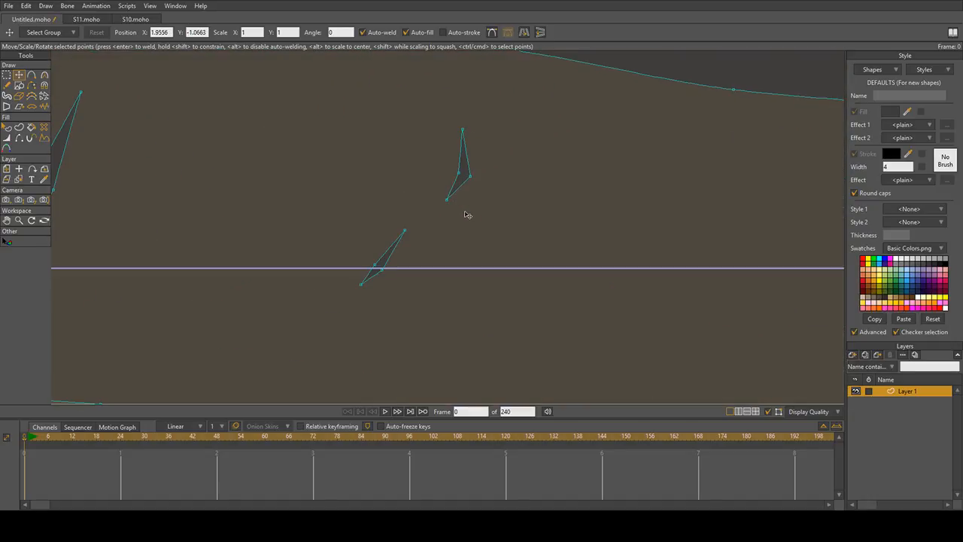
left_click(460, 188, "ctrl")
scroll(464, 200, "down", 5)
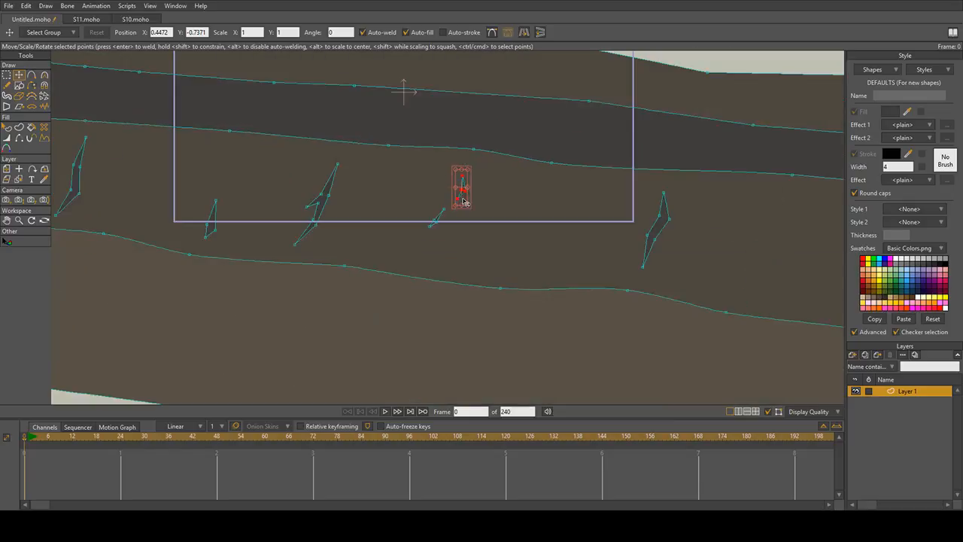
key("ctrl+c")
key("ctrl+v")
left_click_drag(467, 196, 561, 258)
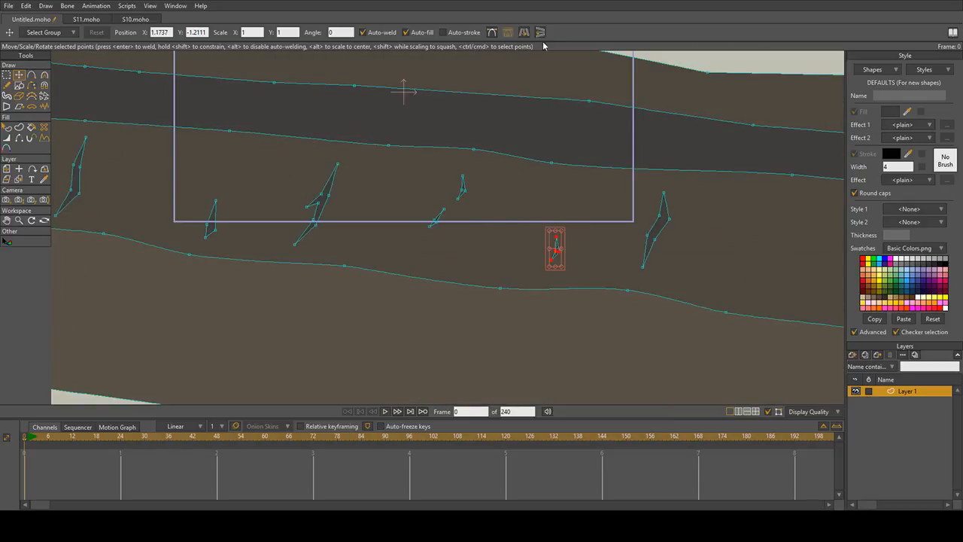
Step: Stretch the copied small crack taller and shift it slightly lower on the slope
scroll(555, 268, "up", 3)
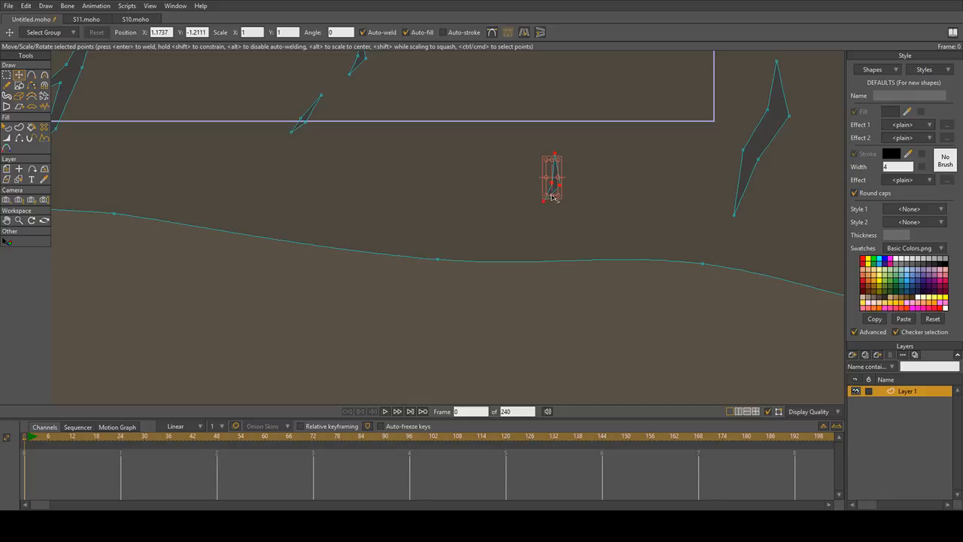
left_click_drag(551, 197, 554, 212)
left_click_drag(558, 175, 551, 199)
scroll(550, 199, "down", 4)
left_click_drag(616, 203, 558, 210)
scroll(554, 209, "down", 4)
Step: Duplicate the forked crack and place the copy on the slope to the right of the long crack
scroll(572, 204, "up", 4)
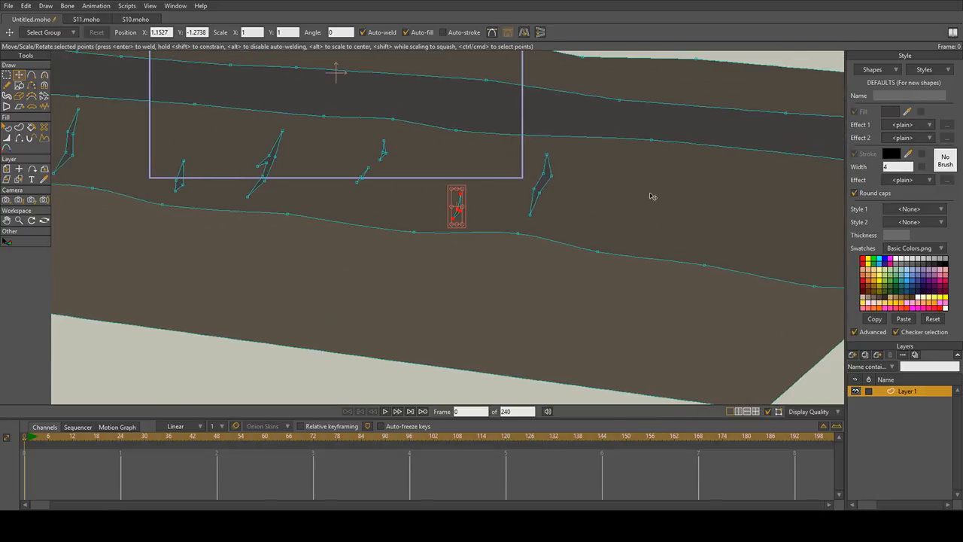
left_click_drag(652, 196, 616, 199)
left_click(239, 167)
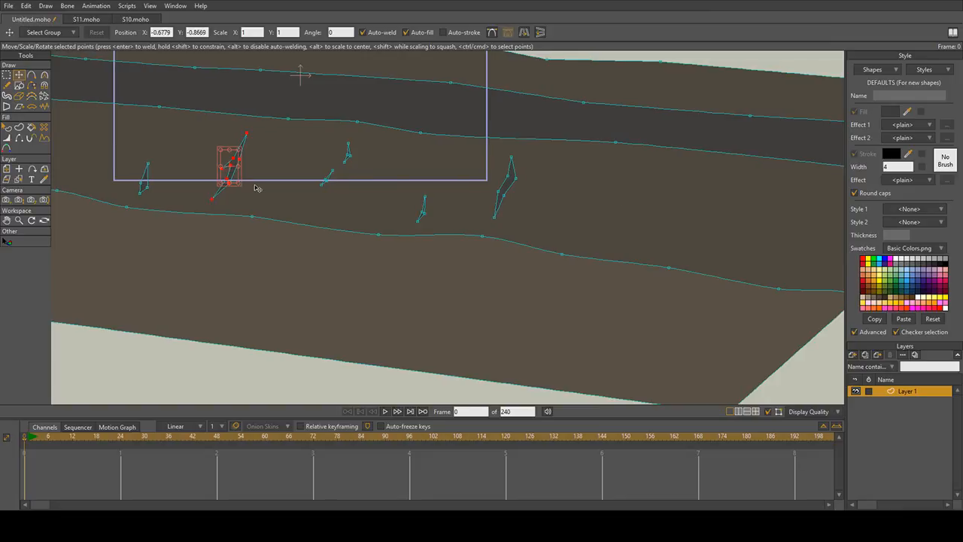
key("ctrl+c")
key("ctrl+v")
left_click_drag(237, 173, 639, 201)
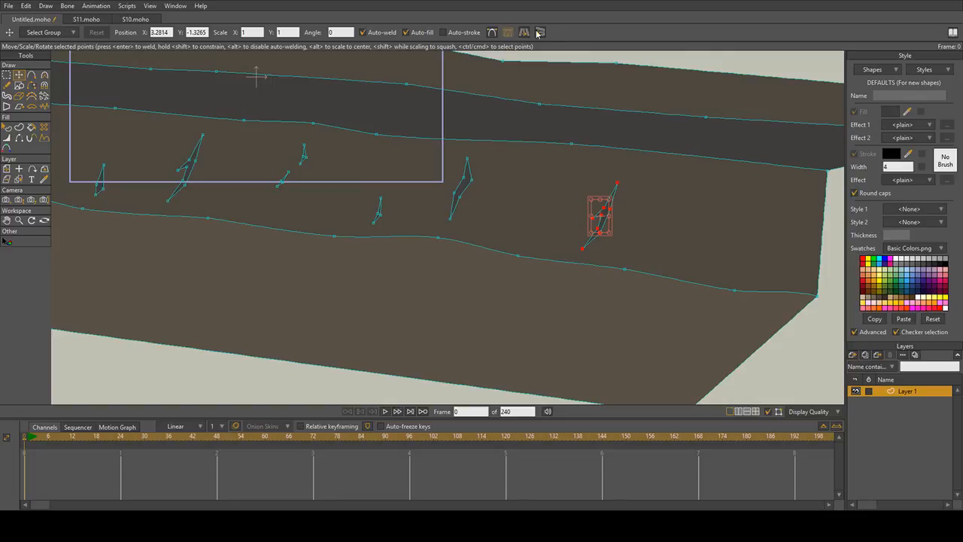
Step: Flip the copied forked crack horizontally and skew it so its top leans right
scroll(630, 222, "up", 3)
scroll(631, 222, "up", 1)
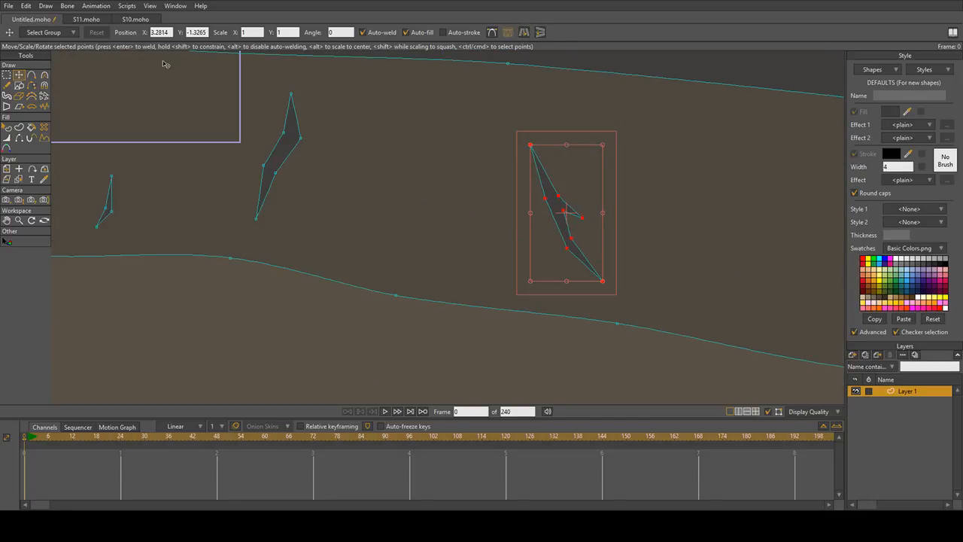
left_click(19, 107)
left_click_drag(632, 138, 696, 161)
scroll(696, 160, "down", 4)
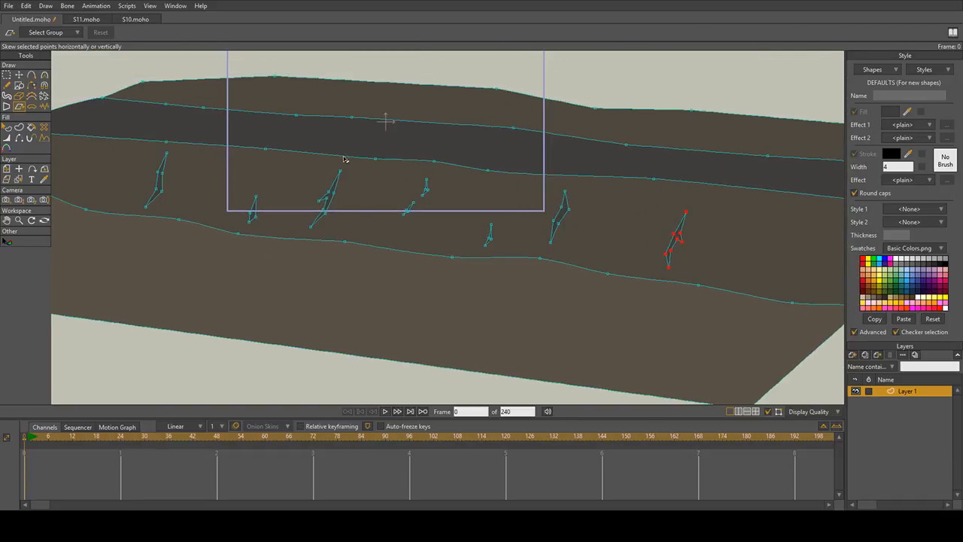
left_click_drag(320, 143, 365, 143)
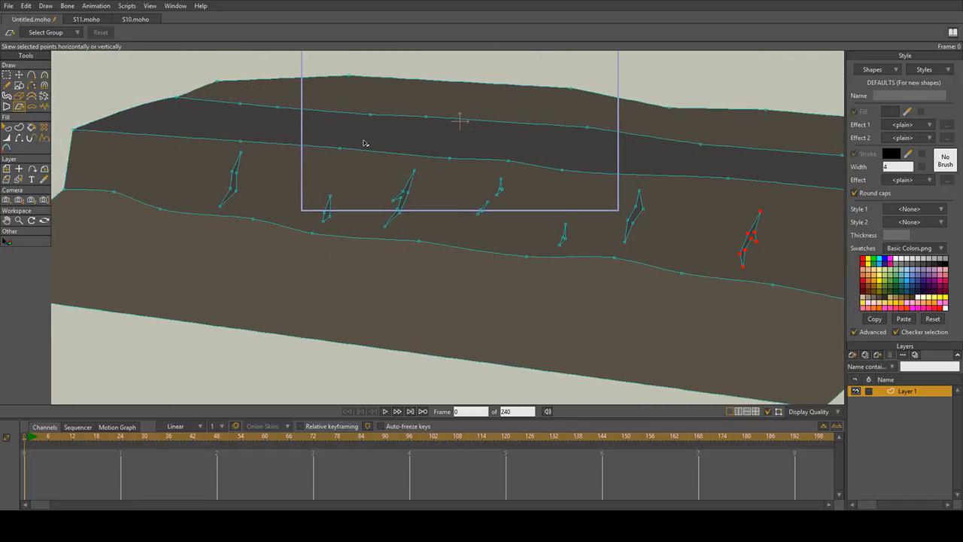
Step: Deselect the copied crack and examine how the cracks are spread across the whole slope
left_click(8, 74)
left_click(81, 78)
scroll(239, 194, "down", 4)
scroll(347, 202, "up", 2)
left_click_drag(280, 206, 347, 214)
scroll(347, 212, "up", 4)
scroll(379, 199, "down", 4)
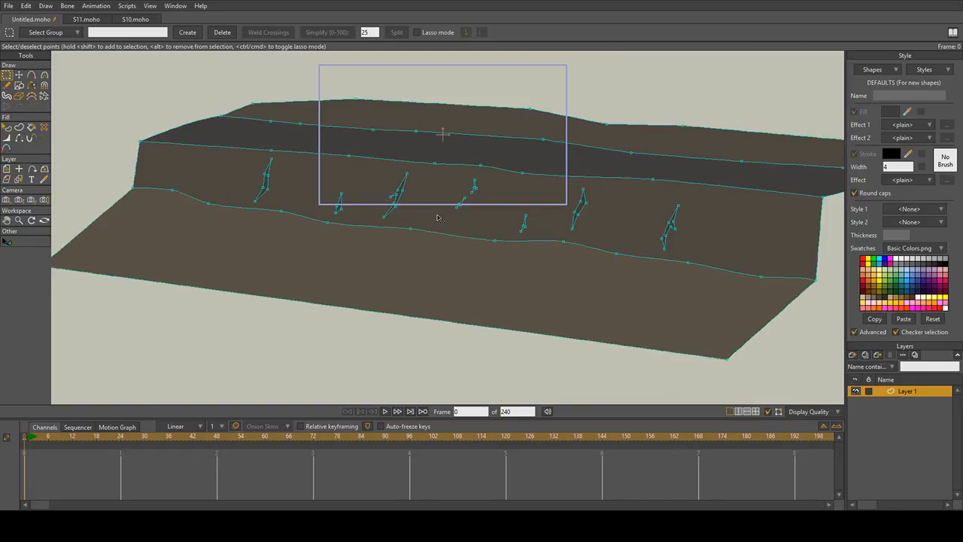
left_click_drag(570, 184, 559, 152)
Step: Select the fill shapes of the cracks together, leaving the slope's own shape out of the selection
left_click(7, 127)
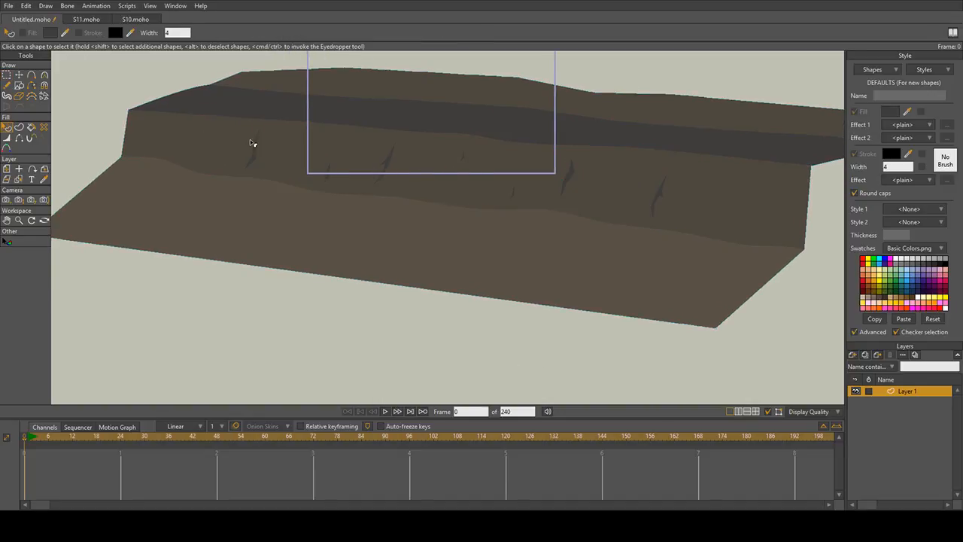
left_click(339, 181)
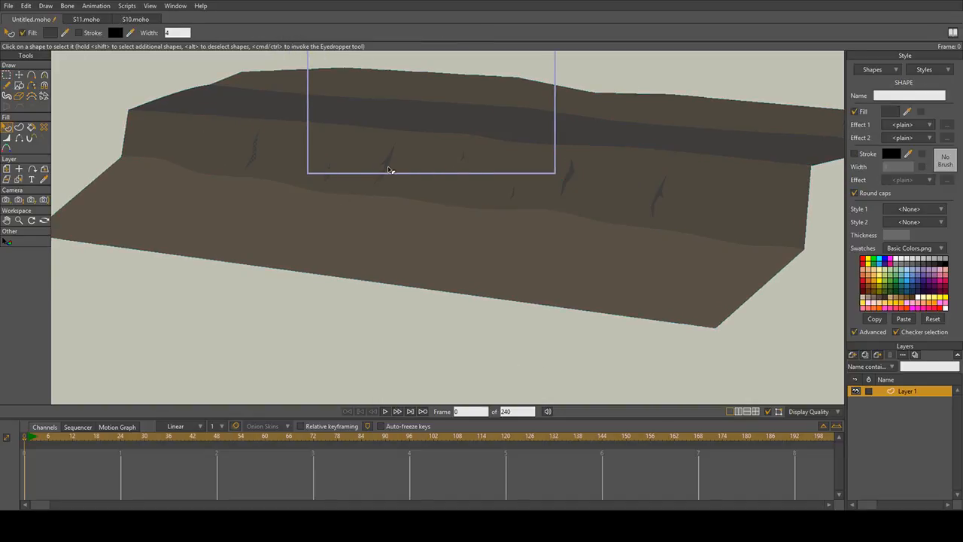
scroll(458, 172, "up", 3)
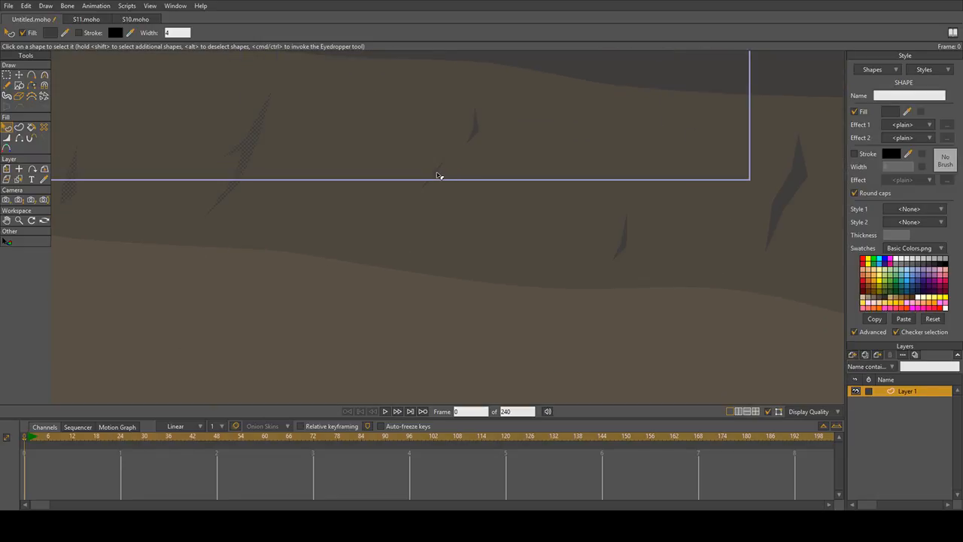
left_click_drag(696, 238, 338, 233)
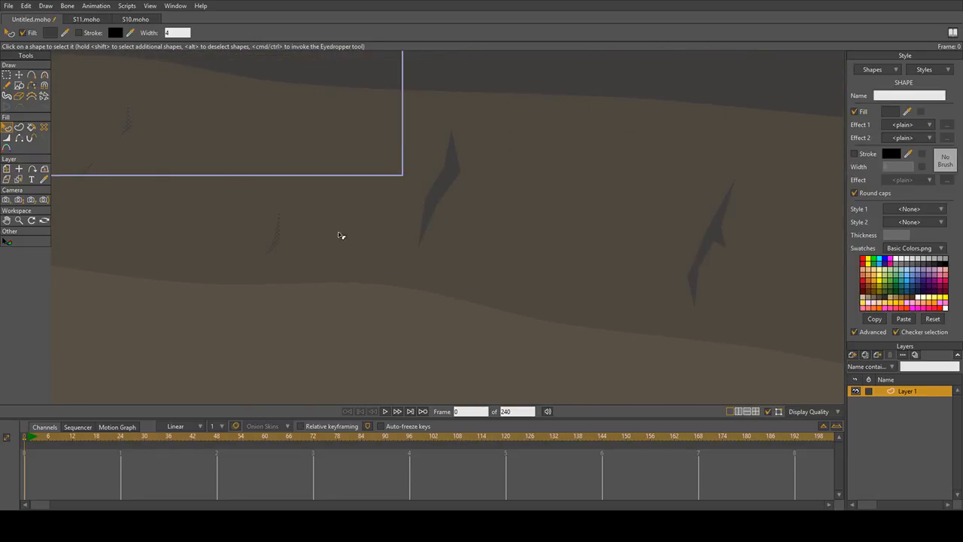
left_click(463, 180)
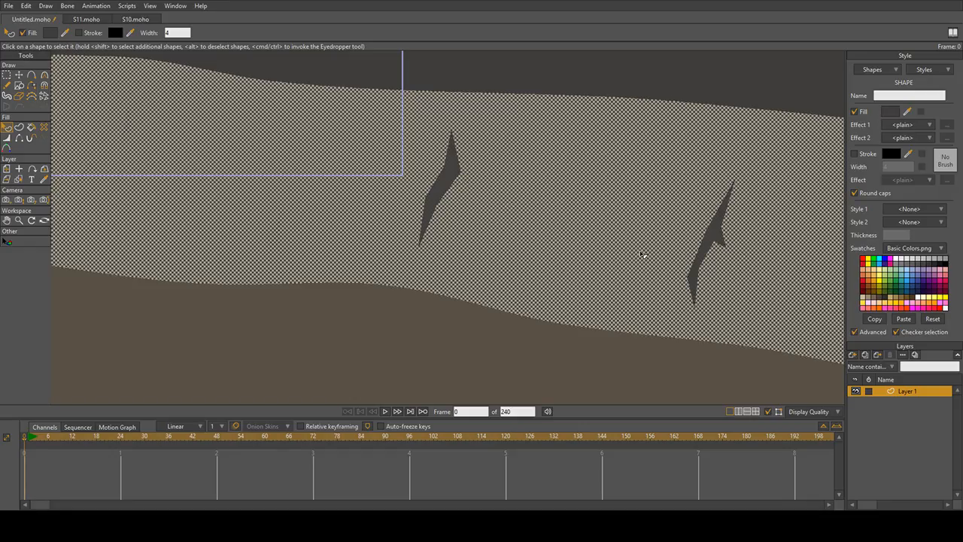
left_click(715, 238, "shift")
left_click(446, 194, "shift")
scroll(482, 218, "down", 5)
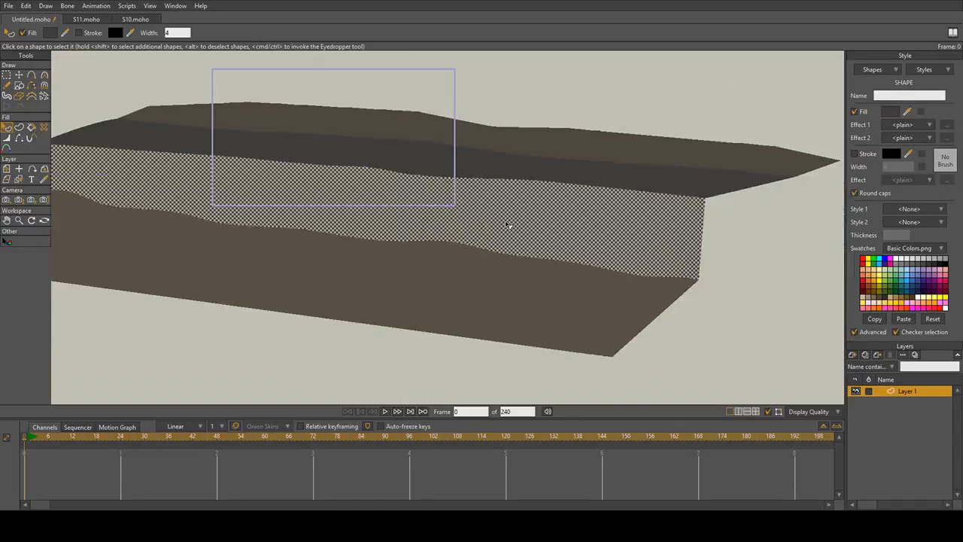
left_click(506, 224, "alt")
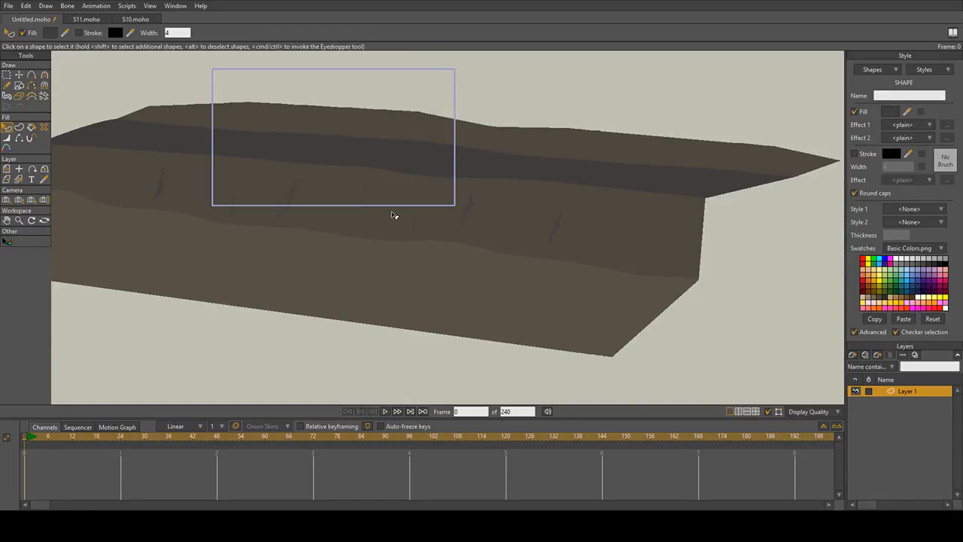
Step: Recolour the selected cracks with a softer dark brown closer to the slope's tone and deselect them
left_click_drag(391, 215, 435, 222)
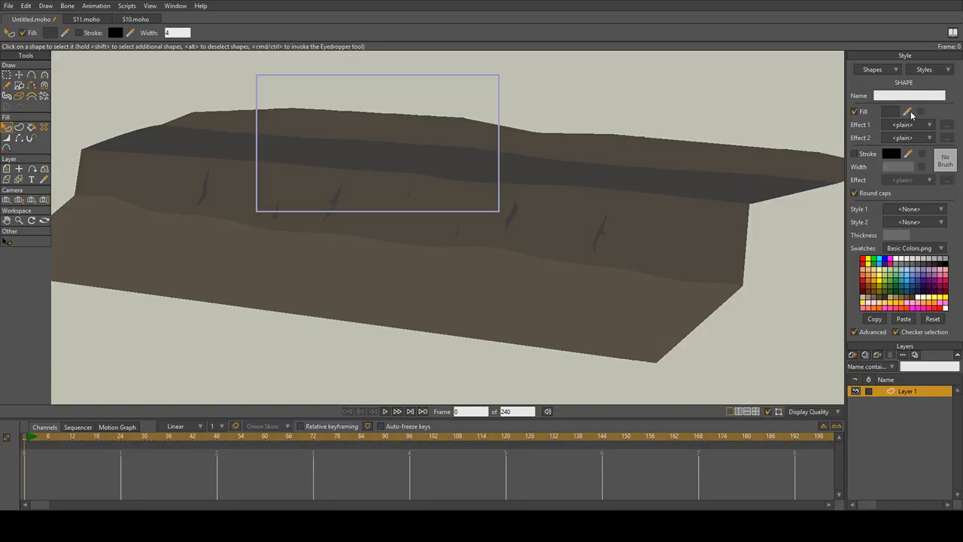
left_click(907, 111)
left_click(664, 227)
key("ctrl+z")
key("ctrl+z")
left_click(740, 346)
scroll(356, 217, "up", 3)
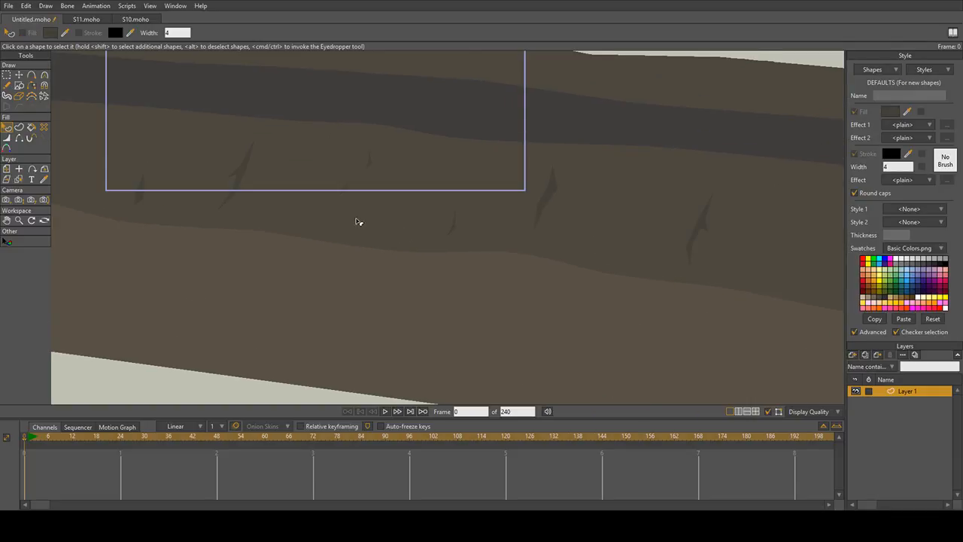
Step: Examine how the cracks' colour blends into the slope, both close up and across the whole terrain
scroll(305, 191, "down", 2)
scroll(248, 185, "up", 2)
left_click(183, 199)
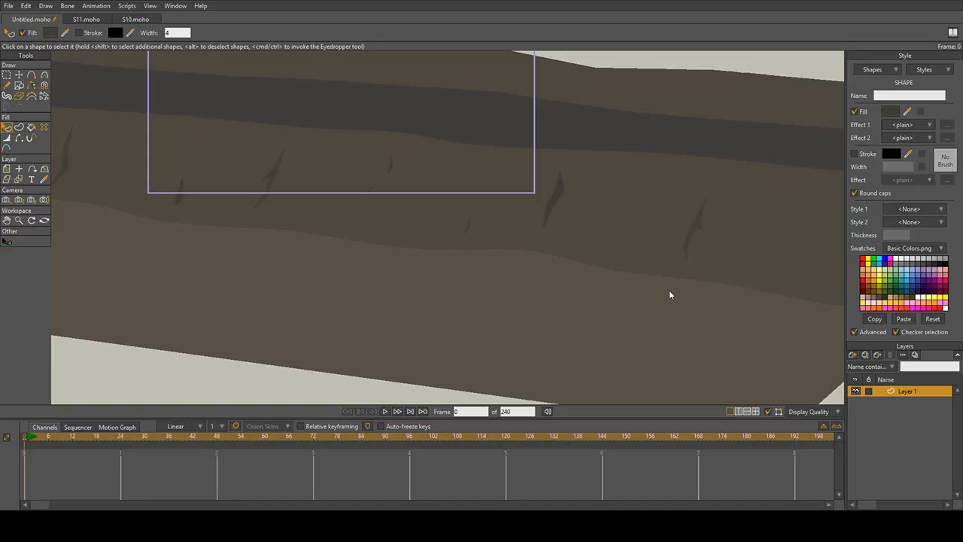
scroll(802, 337, "down", 5)
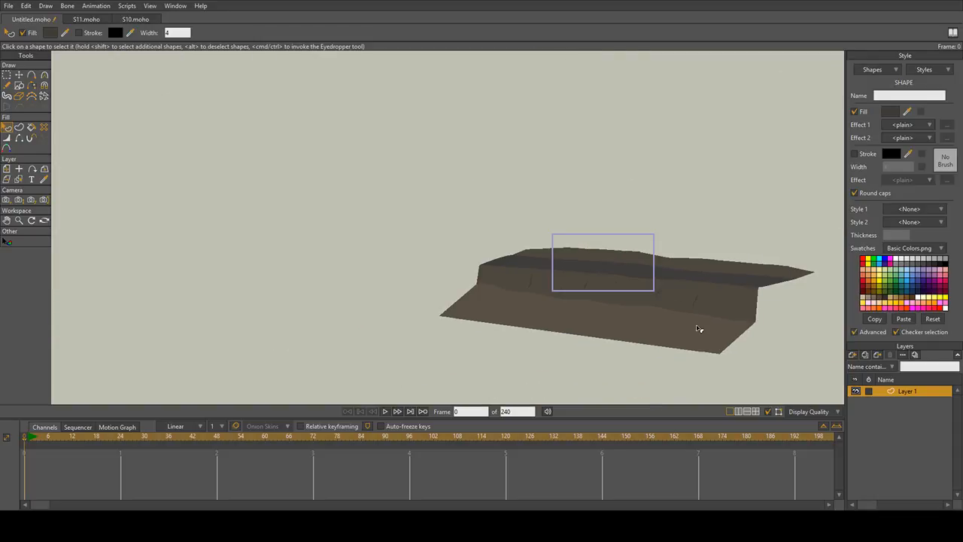
left_click(660, 306)
scroll(660, 306, "up", 3)
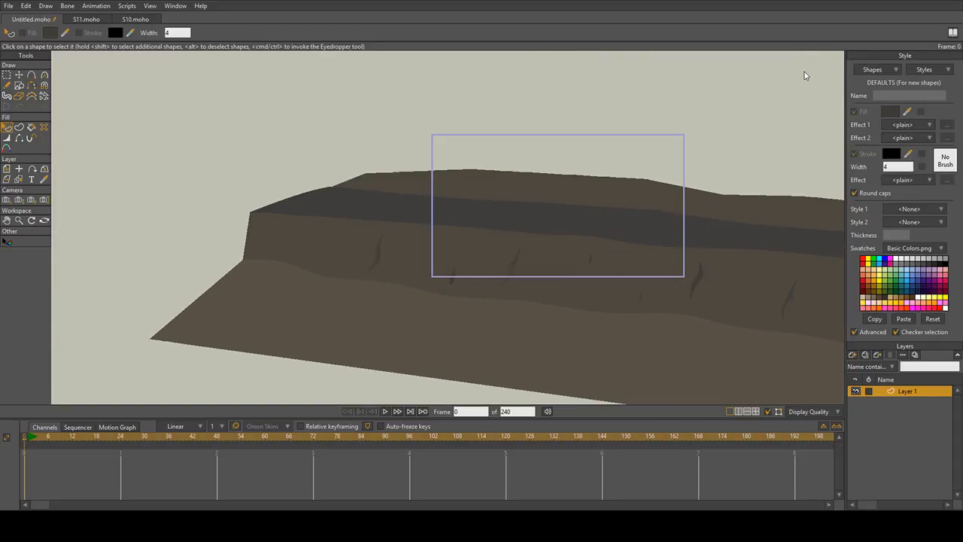
scroll(602, 218, "down", 3)
scroll(575, 225, "down", 2)
scroll(586, 219, "up", 3)
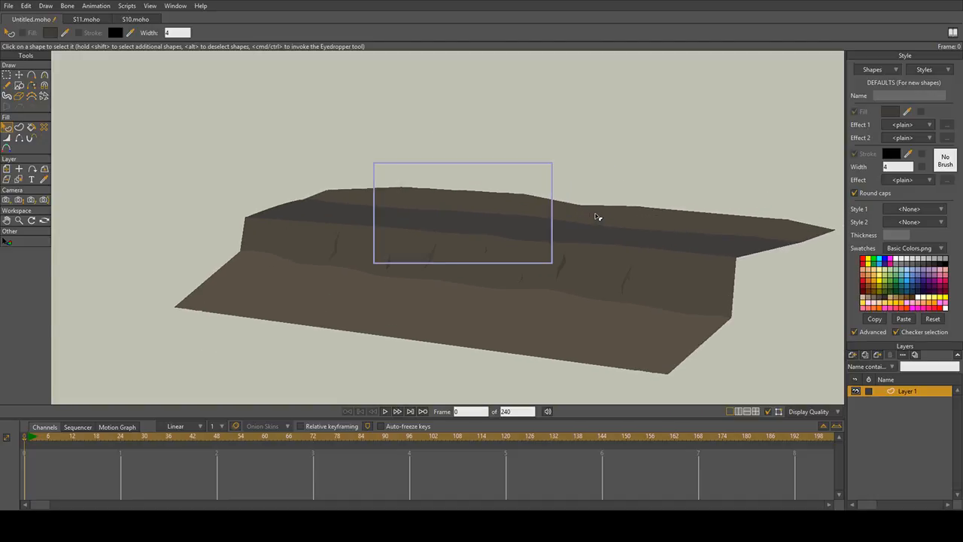
left_click_drag(597, 218, 540, 213)
scroll(420, 239, "up", 3)
scroll(422, 238, "down", 1)
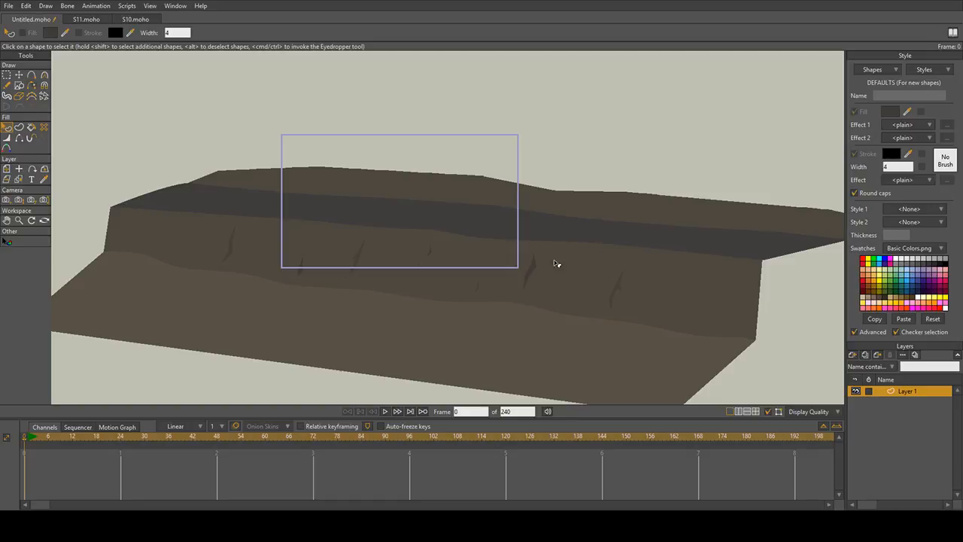
scroll(547, 304, "up", 1)
scroll(543, 293, "down", 2)
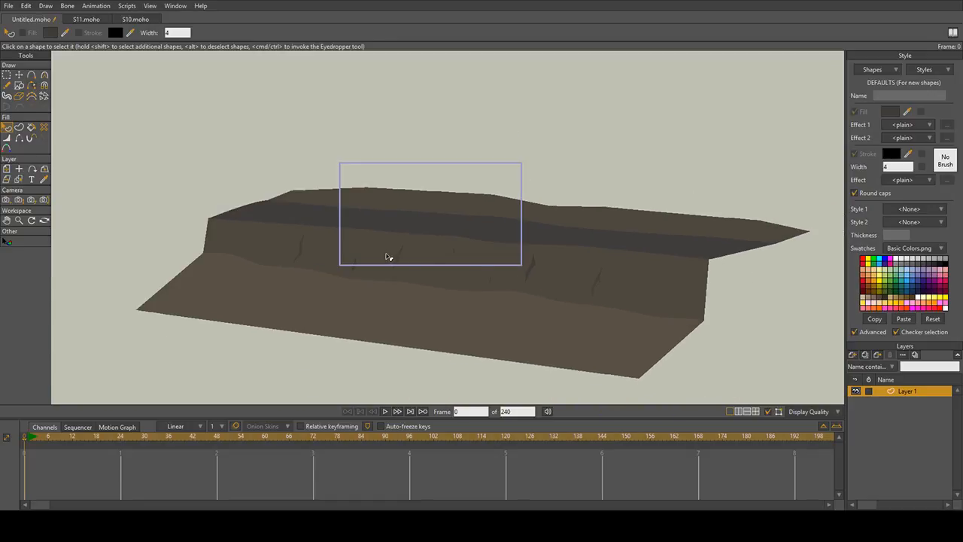
scroll(381, 256, "up", 1)
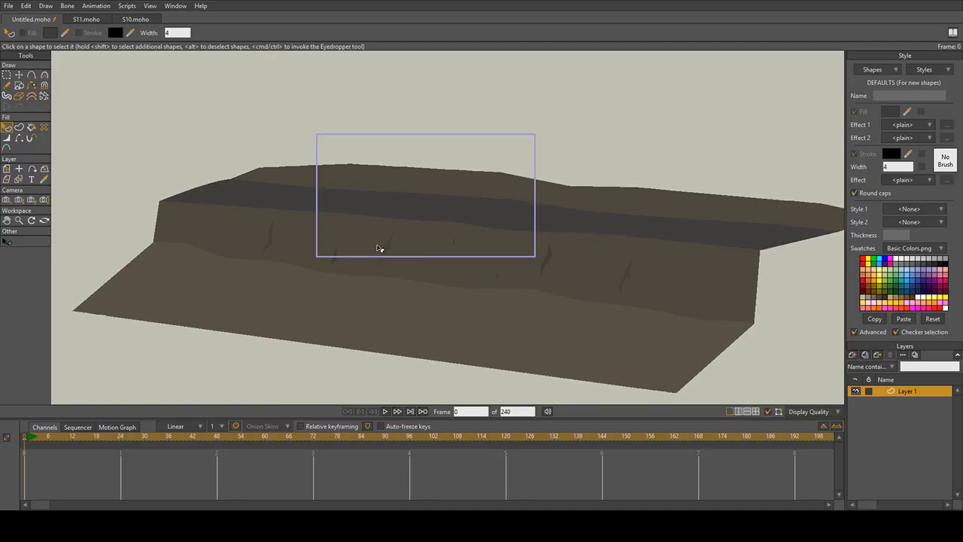
Step: Select only the points along the dark band's far edge and move them up to widen the band
left_click(19, 75)
left_click(284, 198)
left_click_drag(408, 203, 356, 196)
key("ctrl+z")
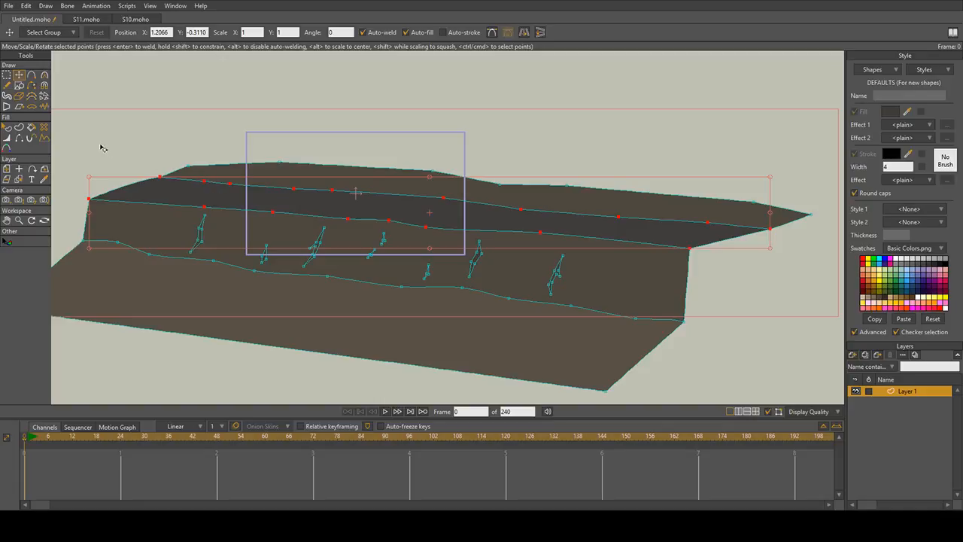
key("g")
left_click_drag(150, 176, 354, 180)
left_click_drag(427, 213, 470, 189)
left_click_drag(503, 224, 652, 209)
left_click_drag(688, 237, 778, 222)
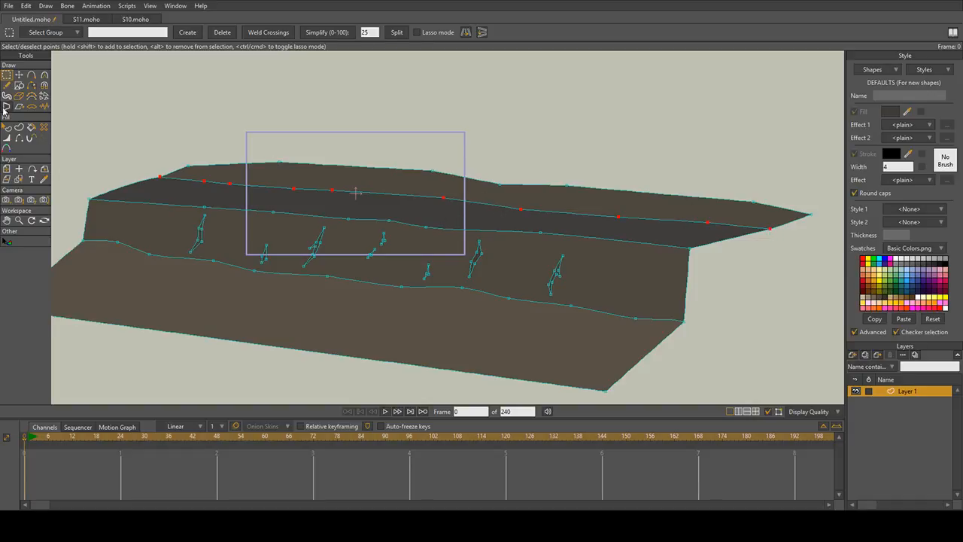
left_click(18, 75)
left_click_drag(383, 217, 407, 197)
Step: Reposition points along the terrain's far outline so only a thin strip remains behind the dark band
scroll(190, 170, "up", 5)
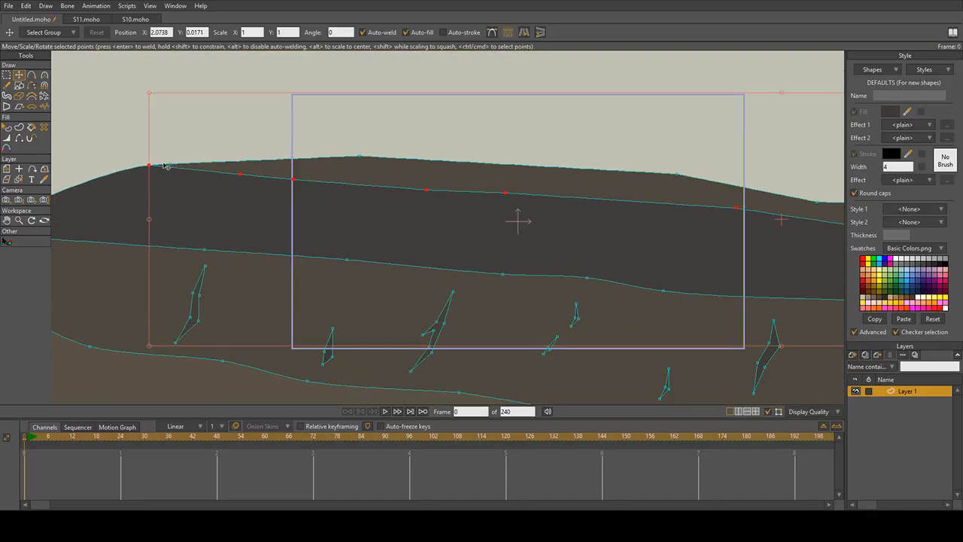
left_click_drag(173, 166, 349, 172)
scroll(444, 179, "right", 2)
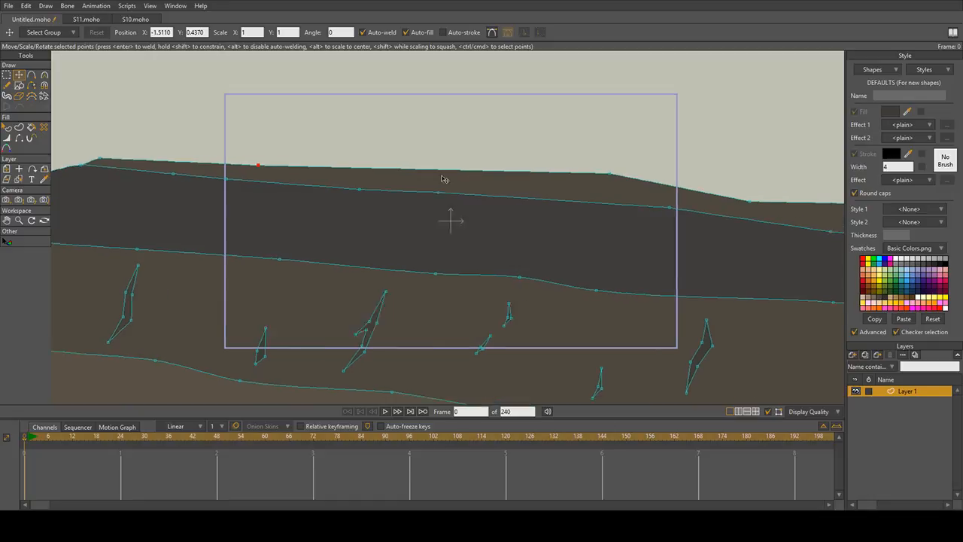
scroll(444, 179, "right", 2)
left_click_drag(444, 179, 665, 200)
scroll(441, 173, "right", 3)
scroll(570, 204, "right", 3)
scroll(516, 187, "right", 1)
scroll(511, 195, "down", 2)
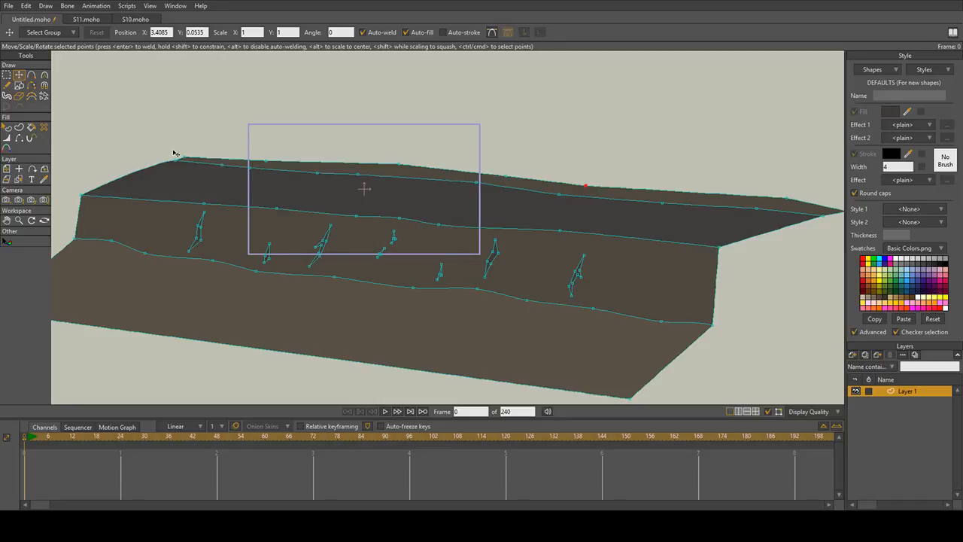
Step: Draw a wavy line of points across the dark band, just behind its near edge, from one end to the other
left_click(31, 75)
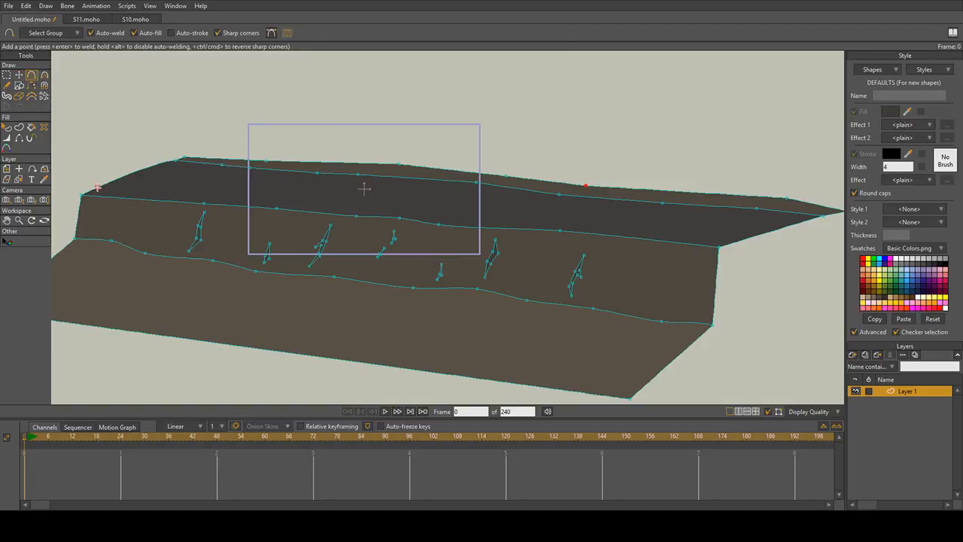
left_click_drag(105, 182, 206, 190)
left_click_drag(207, 190, 286, 196)
left_click_drag(286, 196, 737, 242)
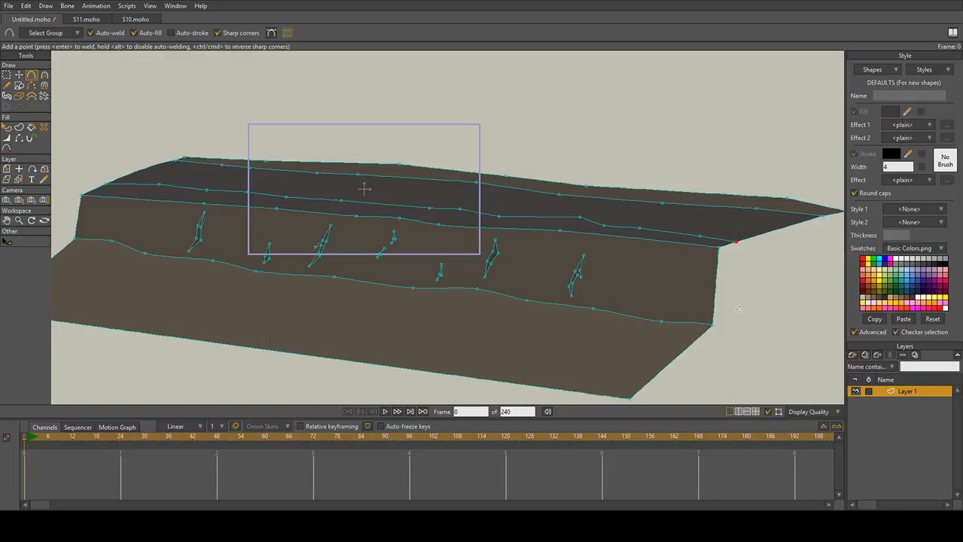
scroll(739, 309, "up", 2)
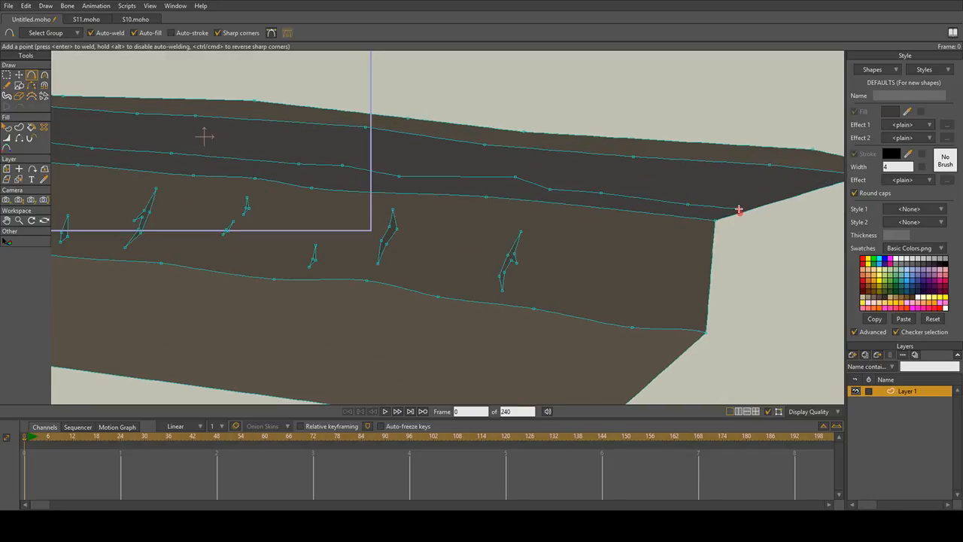
scroll(739, 209, "down", 3)
scroll(593, 218, "up", 1)
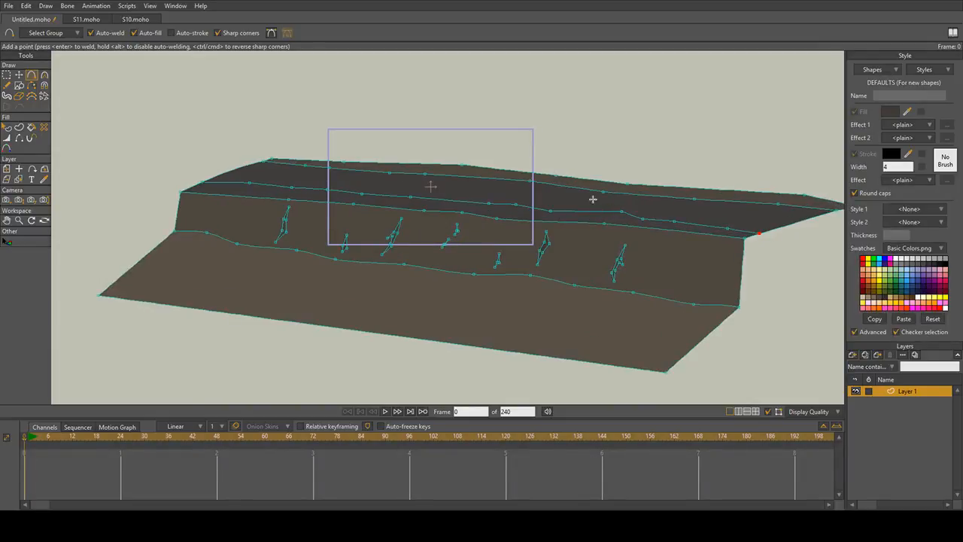
Step: Move individual points of the new wavy line to even out its bends
left_click(19, 75)
left_click(607, 214)
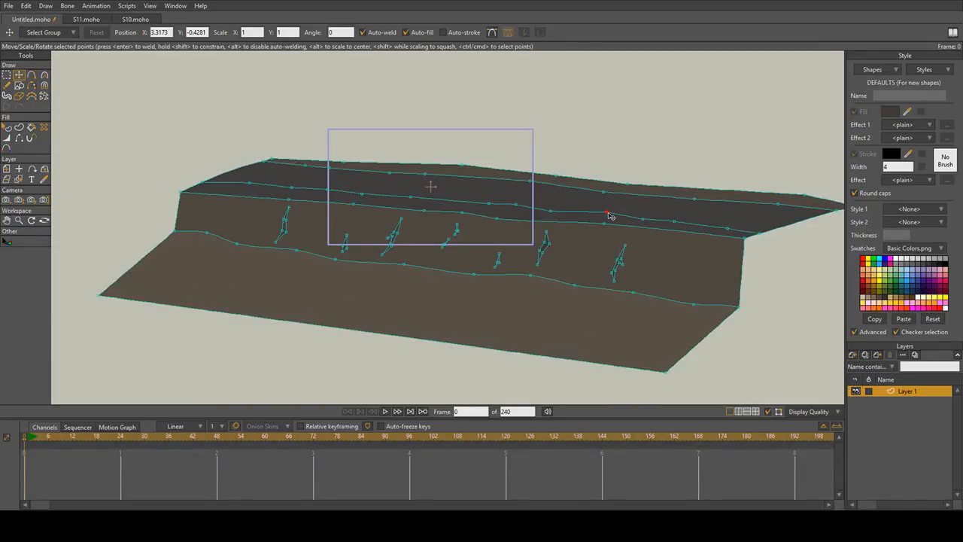
left_click_drag(610, 216, 424, 200)
Step: Fill the narrow region between the wavy line and the dark band's near edge, and turn off the new shape's stroke
left_click(31, 127)
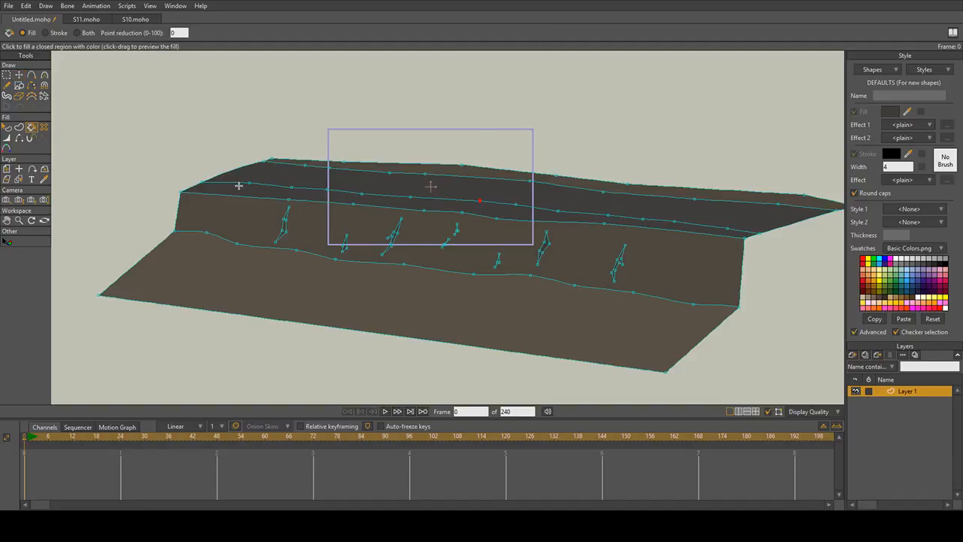
left_click(236, 185)
left_click_drag(295, 197, 265, 215)
left_click(7, 127)
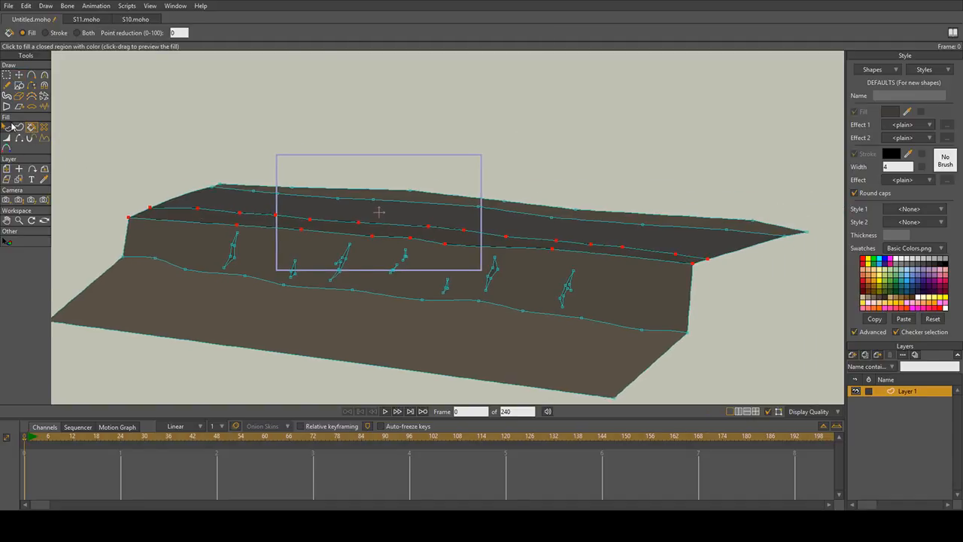
left_click(229, 223)
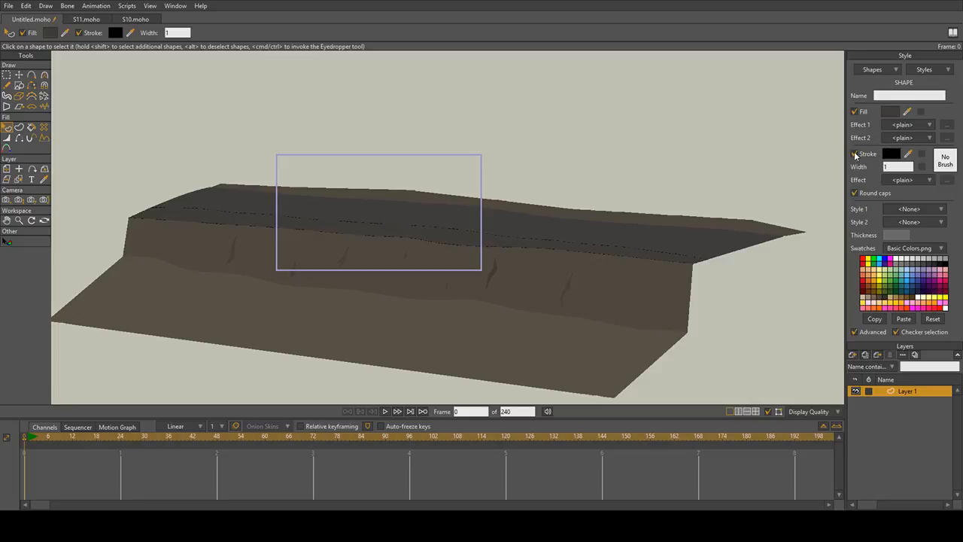
left_click(855, 154)
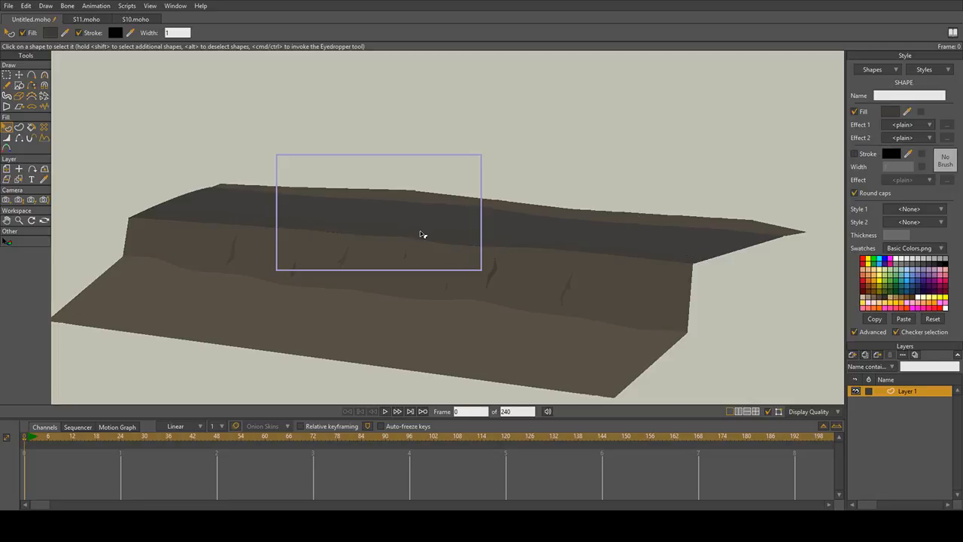
Step: Paste the near-edge strip's style onto the thin strip along the terrain's far edge and deselect it
scroll(442, 230, "up", 1)
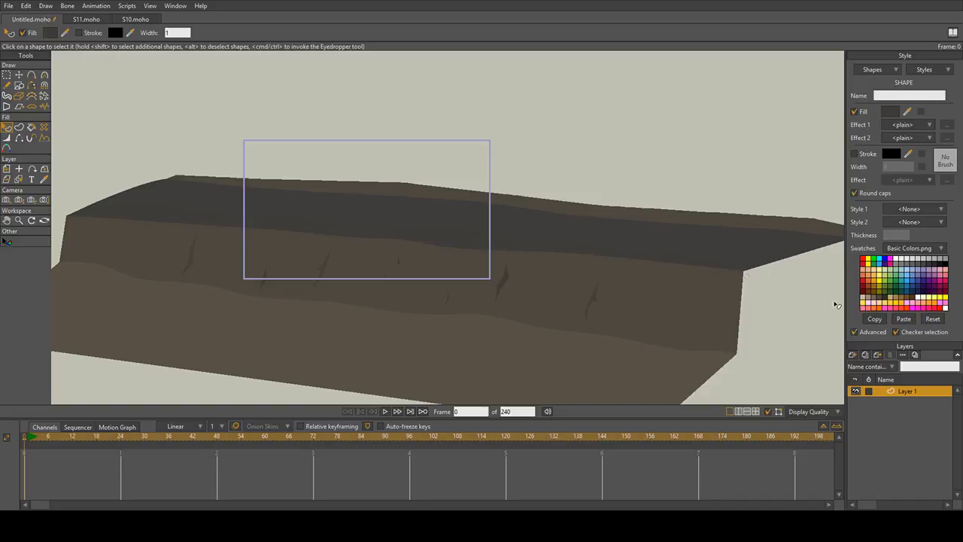
left_click(716, 216)
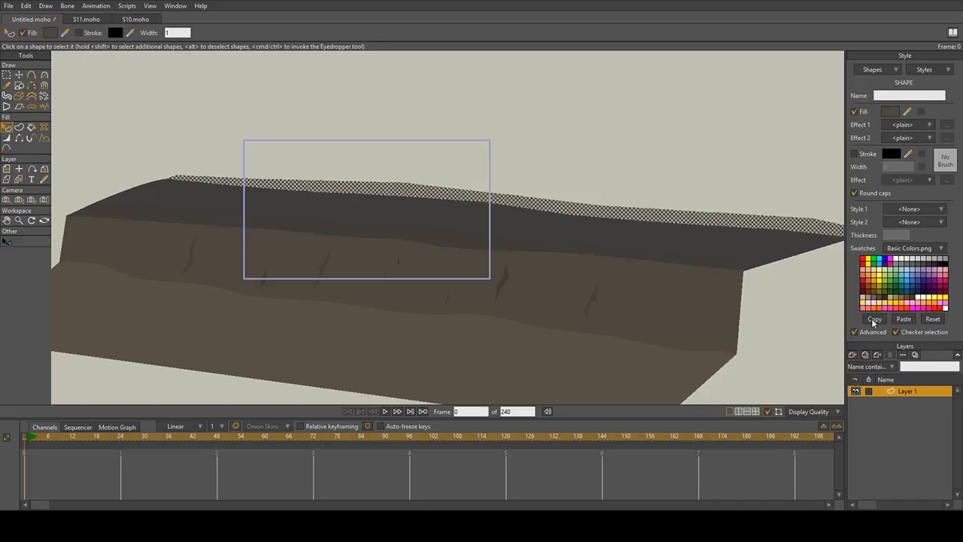
left_click(903, 322)
left_click(670, 108)
Step: Examine the shaded strips along the dark band's near and far edges over the whole terrain
scroll(555, 206, "down", 3)
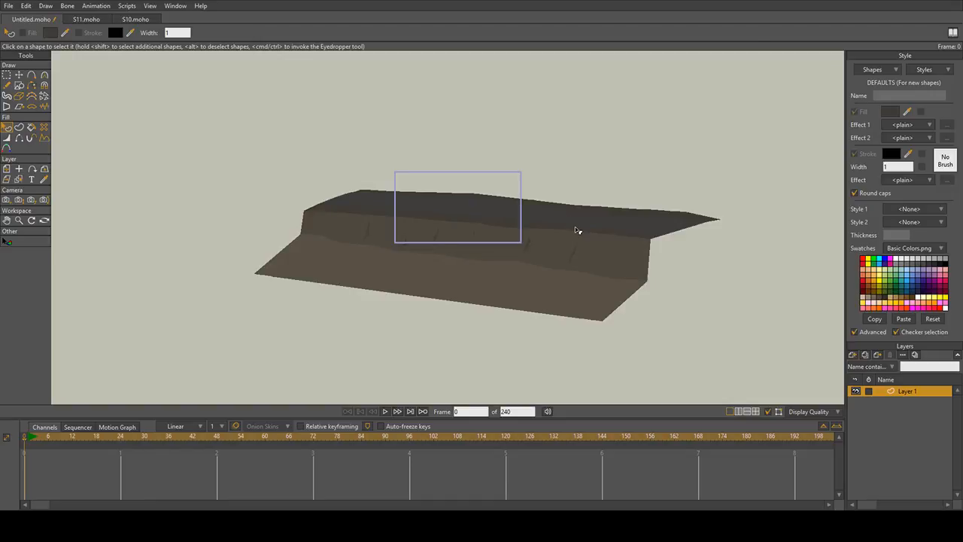
scroll(575, 228, "up", 2)
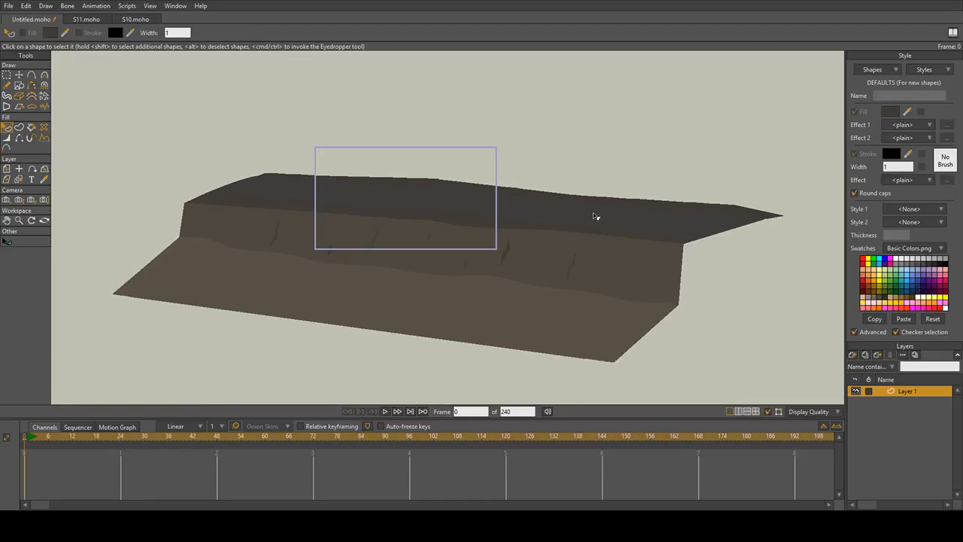
left_click_drag(569, 229, 509, 230)
scroll(408, 217, "up", 3)
left_click_drag(357, 200, 396, 210)
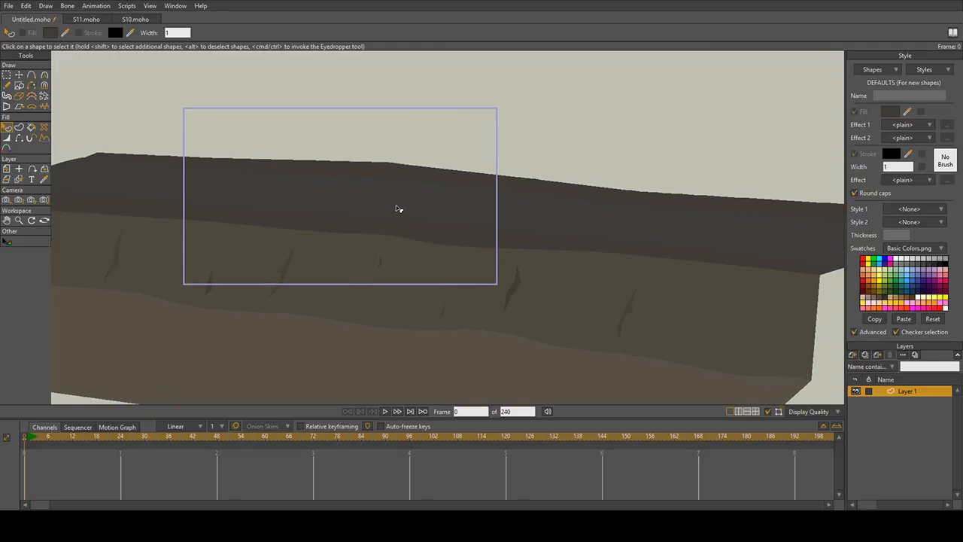
scroll(371, 199, "down", 5)
scroll(370, 199, "up", 3)
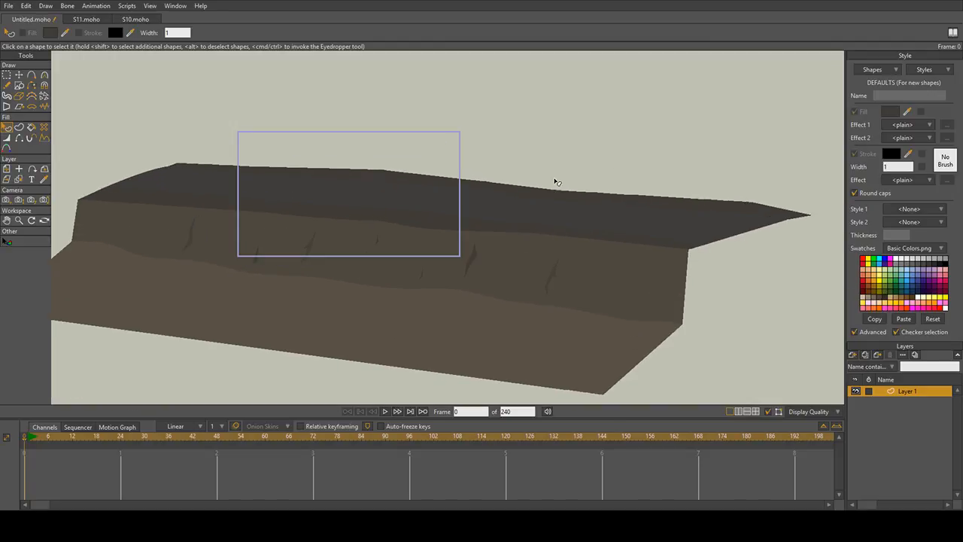
left_click_drag(554, 178, 556, 152)
left_click_drag(461, 198, 391, 198)
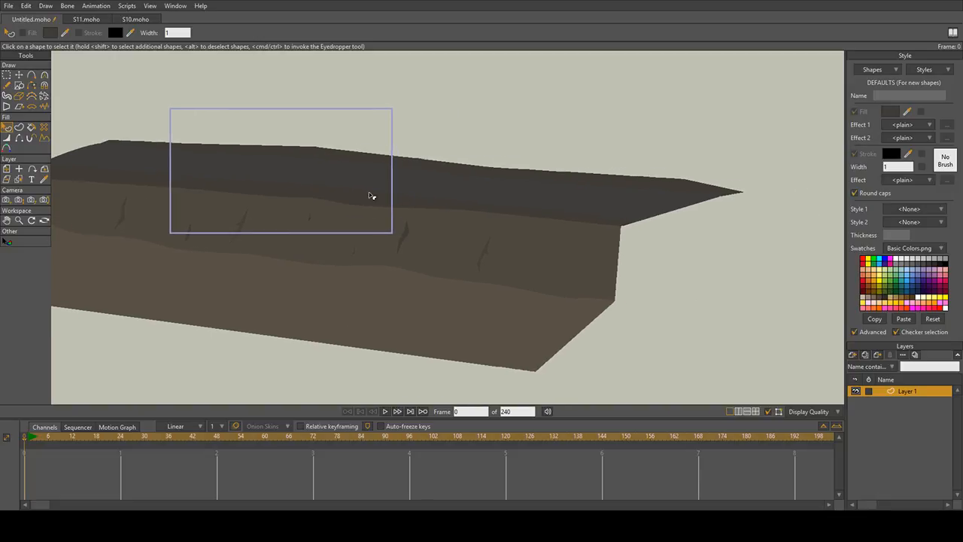
left_click_drag(278, 198, 371, 206)
scroll(268, 201, "up", 1)
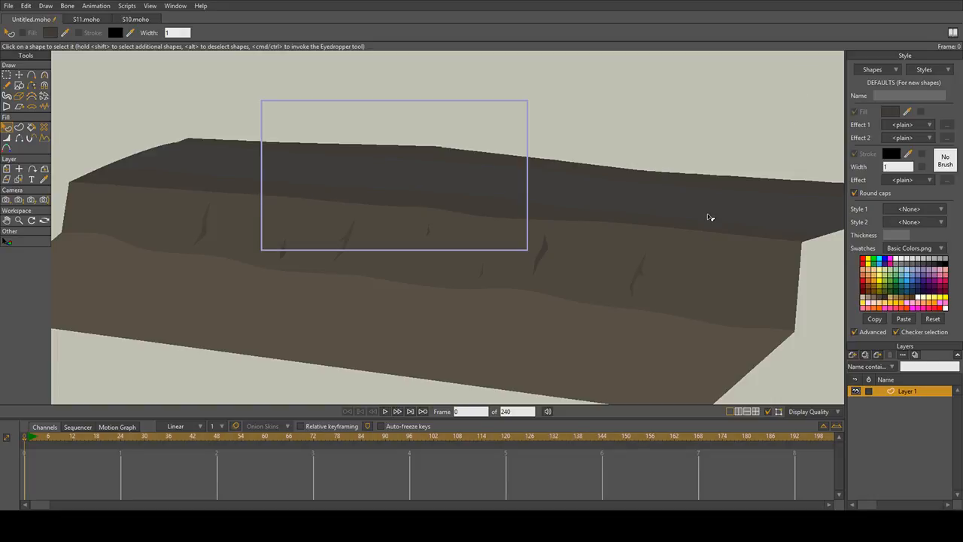
scroll(682, 220, "down", 2)
scroll(662, 228, "up", 2)
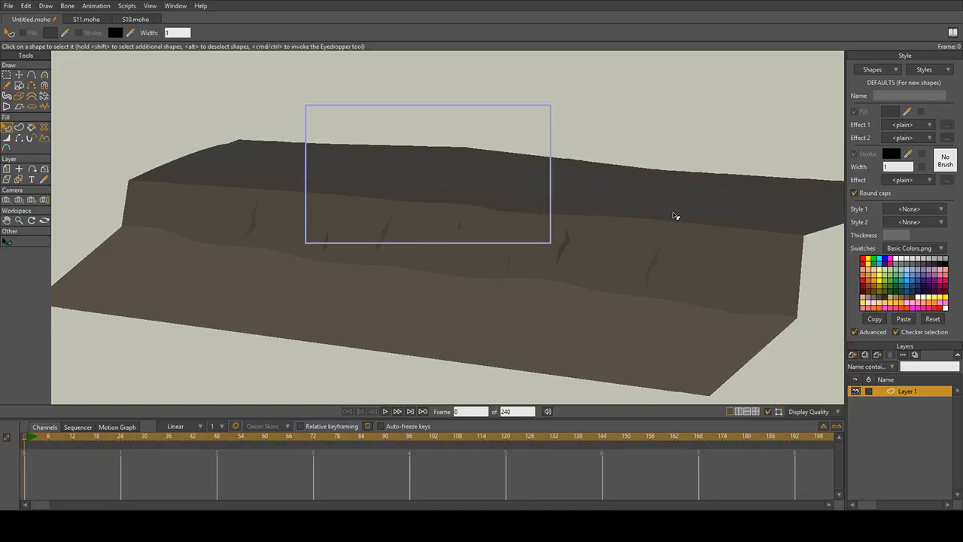
left_click_drag(582, 263, 580, 258)
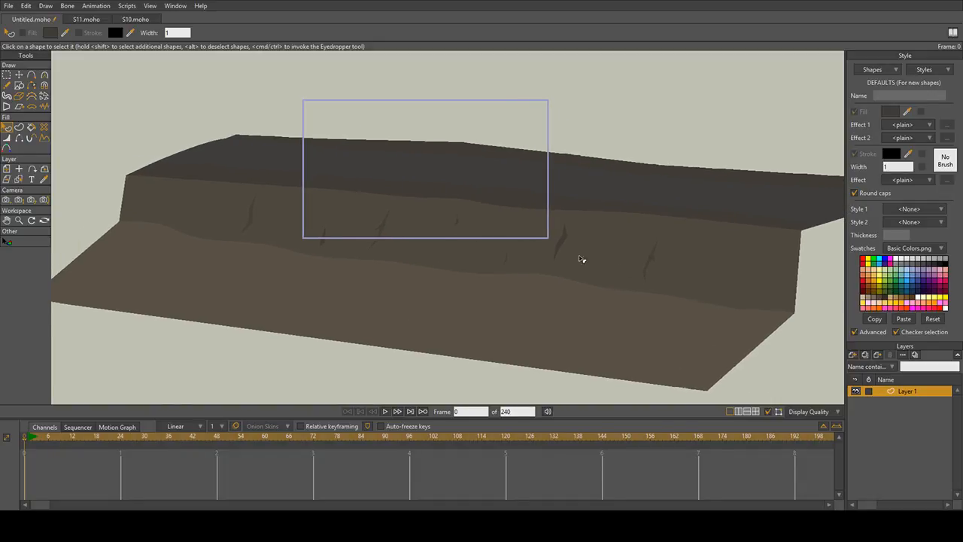
scroll(552, 222, "down", 2)
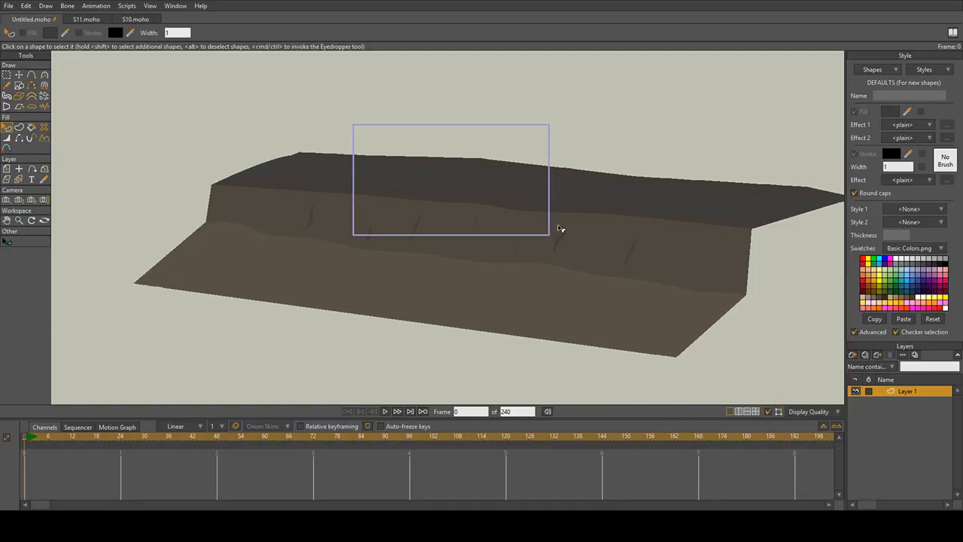
left_click_drag(640, 227, 585, 228)
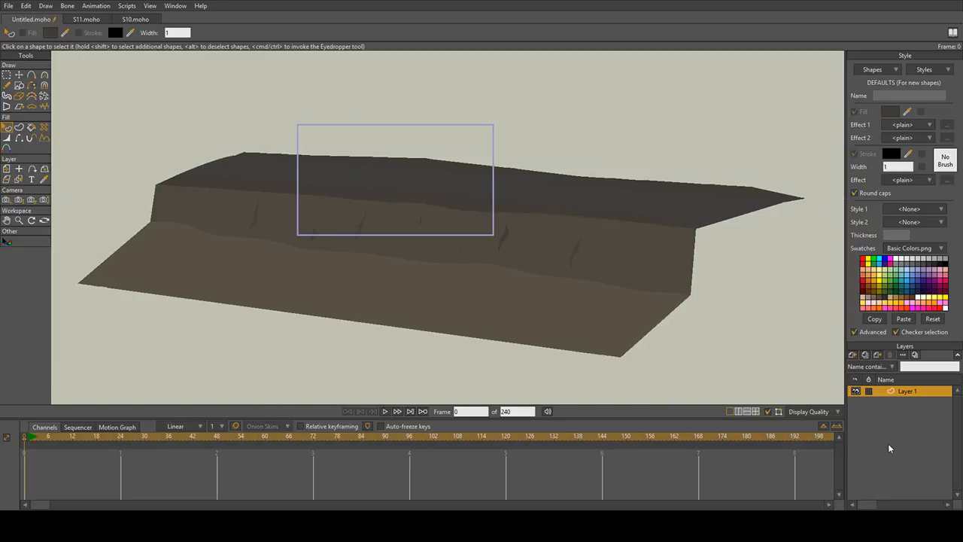
Step: Add a vector layer named Background below the terrain layer, and rename the terrain layer Midground
left_click(868, 366)
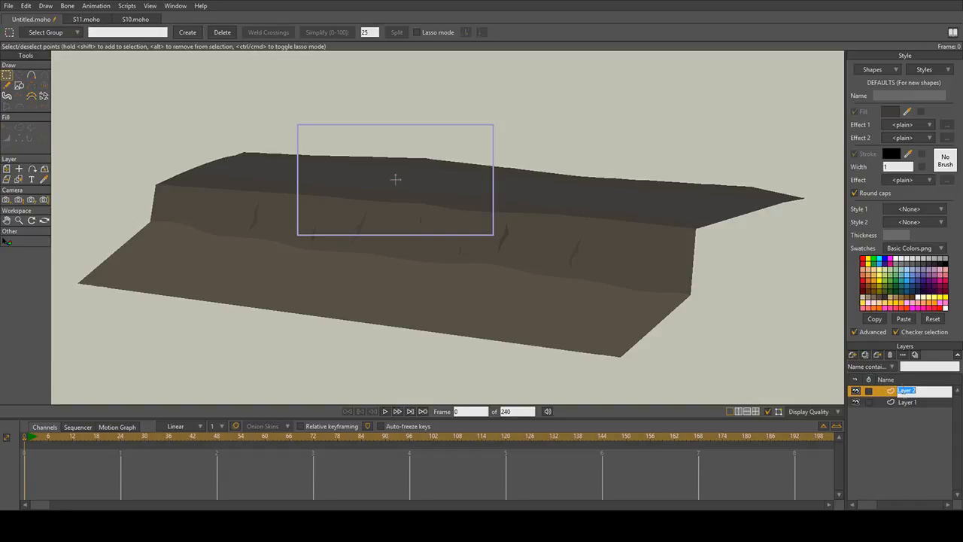
type("Background")
key("Return")
left_click_drag(909, 390, 920, 396)
left_click(915, 390)
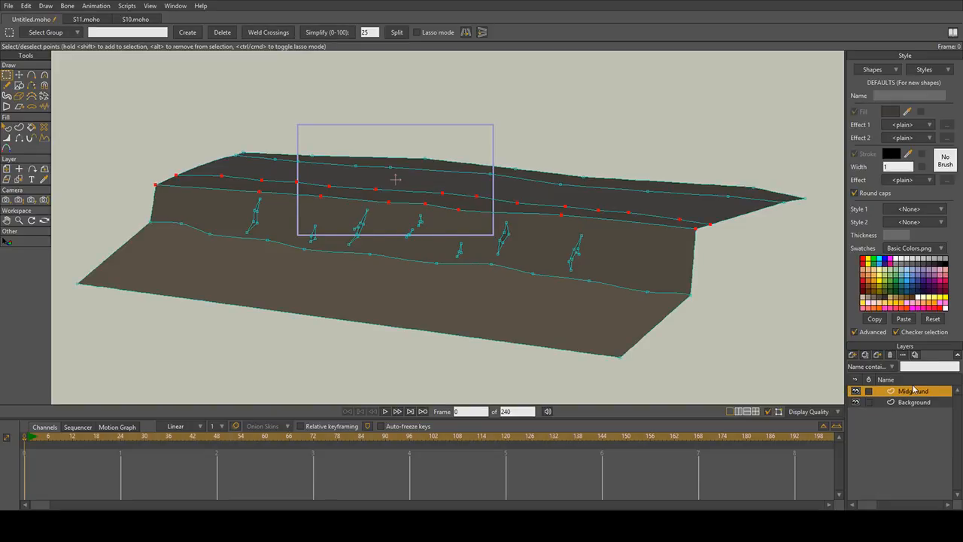
Step: Draw a large closed four-cornered filled shape on the Background layer, extending behind and beyond the terrain
left_click(913, 402)
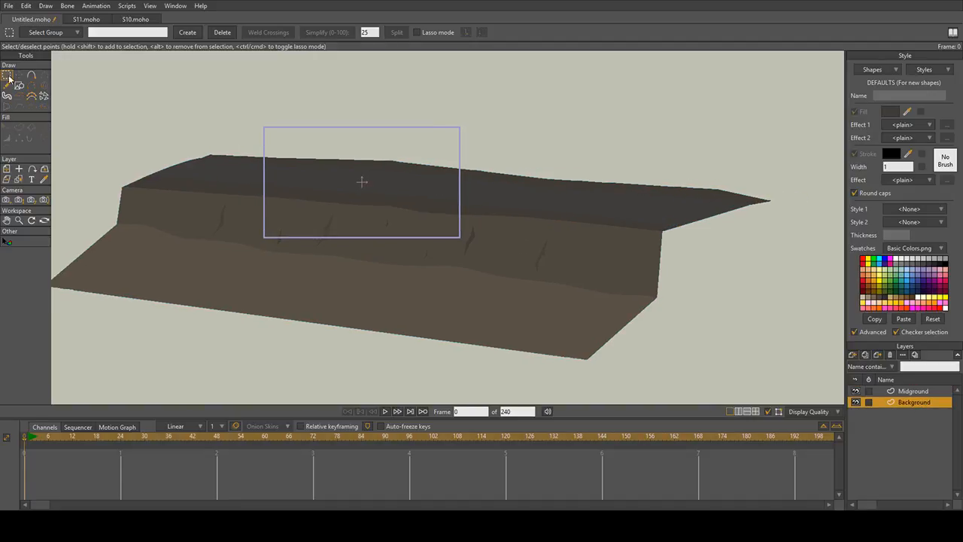
left_click(31, 75)
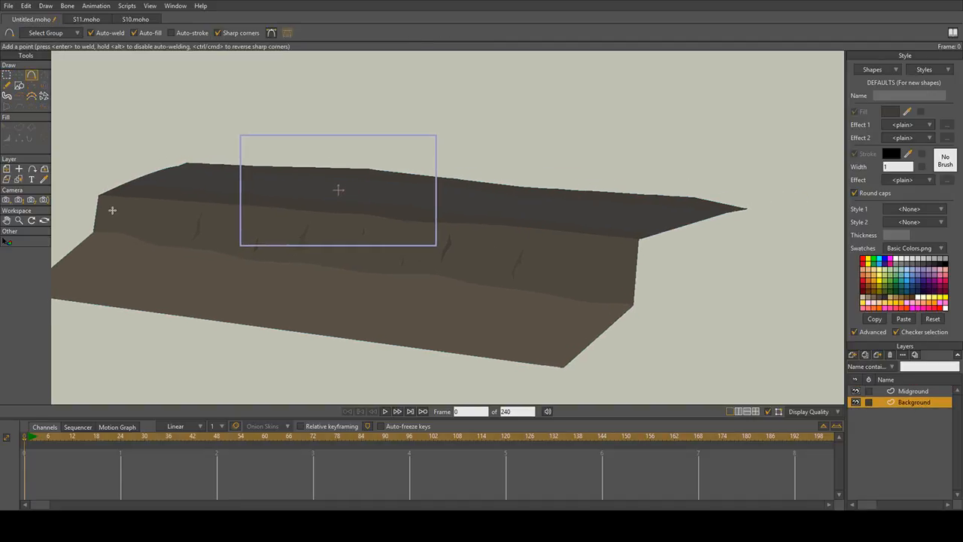
left_click_drag(110, 224, 160, 139)
left_click_drag(339, 190, 415, 189)
mouse_move(236, 64)
left_mouse_down()
mouse_move(189, 75)
mouse_move(179, 95)
mouse_move(617, 113)
left_mouse_up()
mouse_move(617, 112)
left_mouse_down()
mouse_move(552, 111)
mouse_move(645, 83)
mouse_move(673, 91)
mouse_move(678, 304)
left_mouse_up()
left_click_drag(677, 303, 304, 256)
left_click_drag(305, 256, 719, 280)
mouse_move(719, 281)
left_mouse_down()
mouse_move(343, 255)
mouse_move(252, 274)
left_mouse_up()
left_click_drag(261, 66, 211, 106)
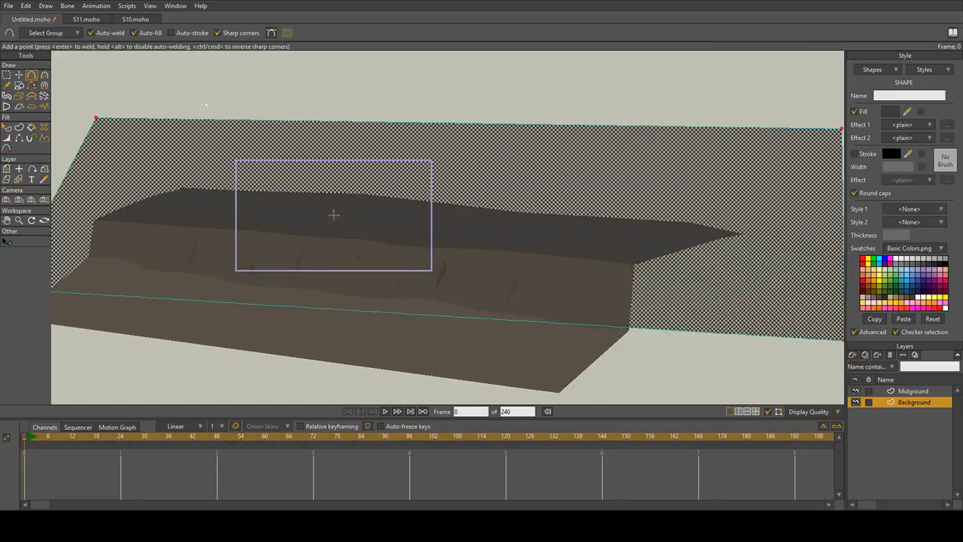
Step: Add four points along the far edge of the background shape and shift them slightly to make the horizon uneven
scroll(210, 107, "down", 2)
left_click(194, 111)
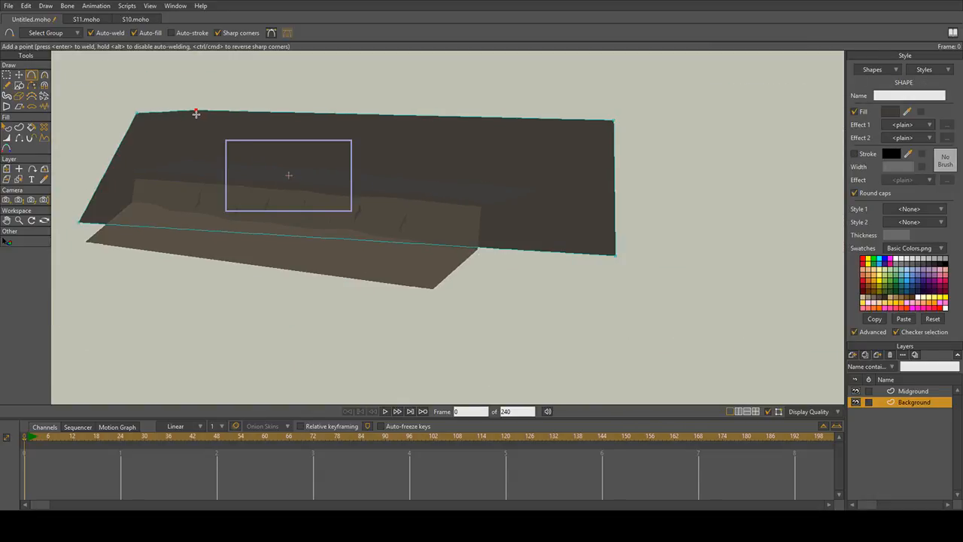
left_click(260, 115)
left_click_drag(371, 117, 377, 113)
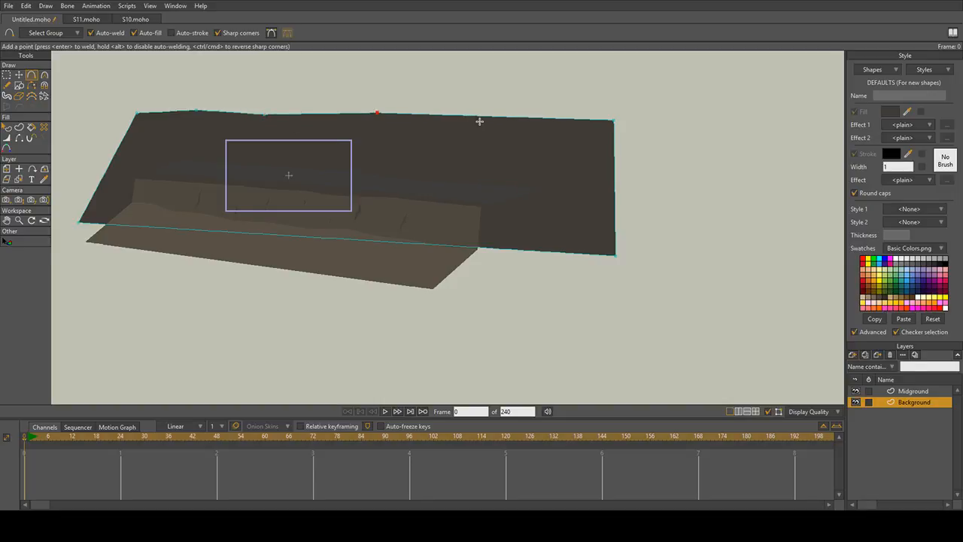
mouse_move(498, 118)
left_mouse_down()
mouse_move(582, 133)
mouse_move(526, 116)
mouse_move(502, 122)
left_mouse_up()
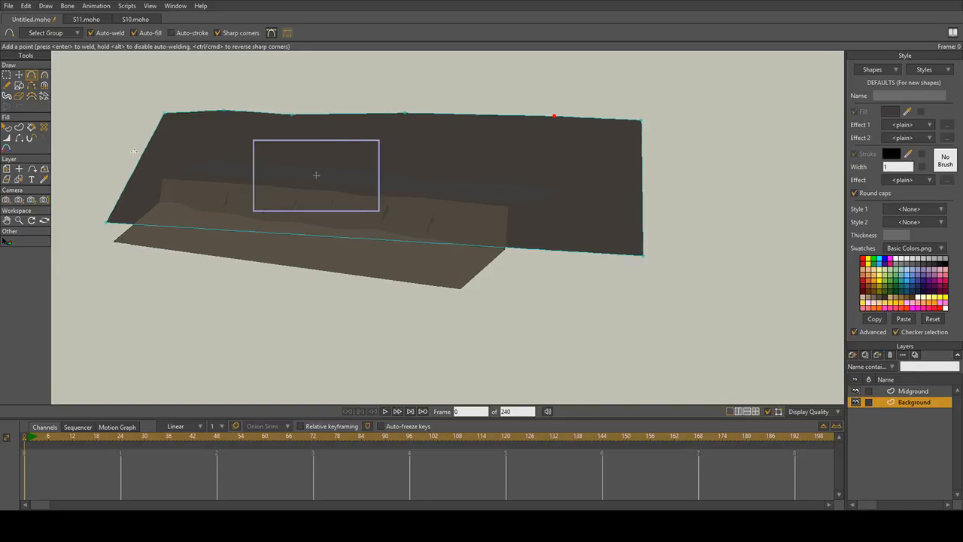
Step: Change the background ground shape's fill to a lighter grey-brown
left_click(6, 128)
left_click(279, 139)
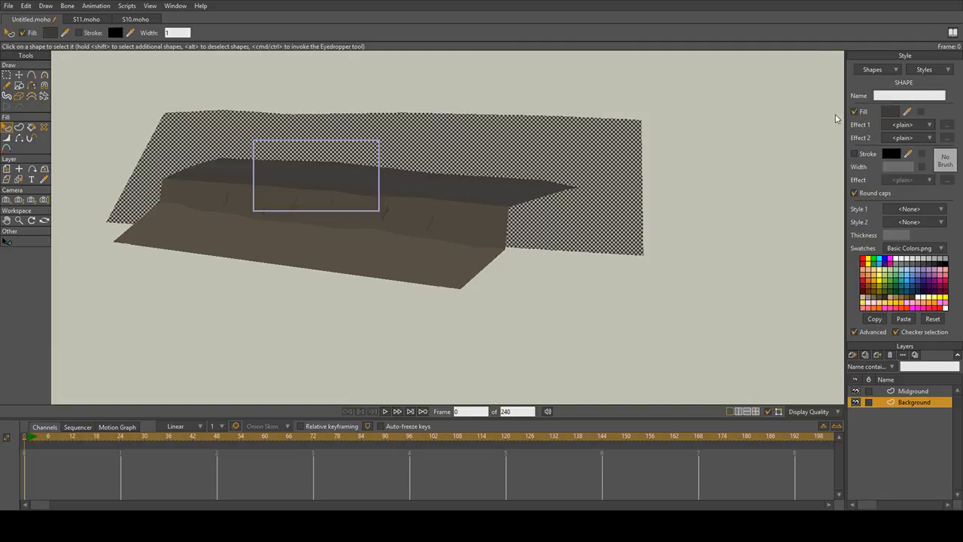
left_click(893, 114)
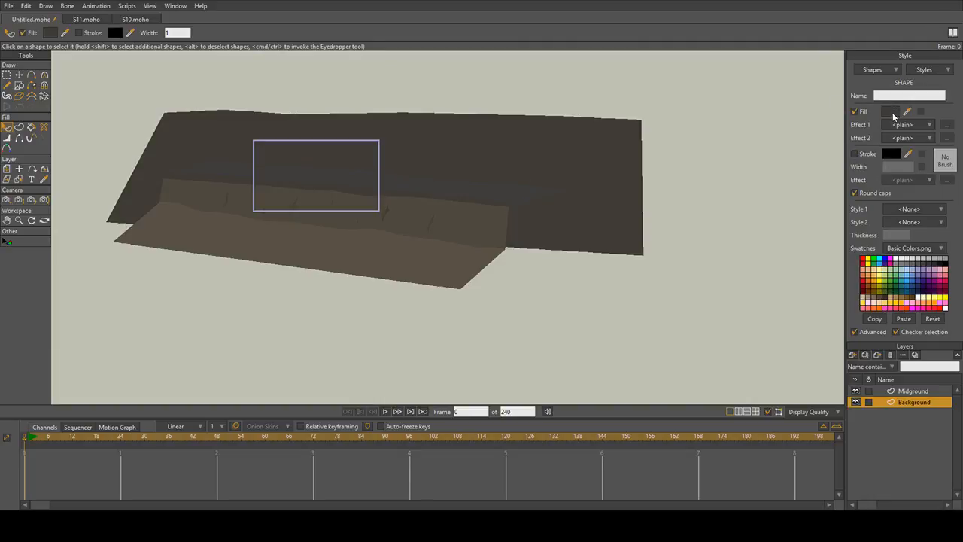
left_click(679, 285)
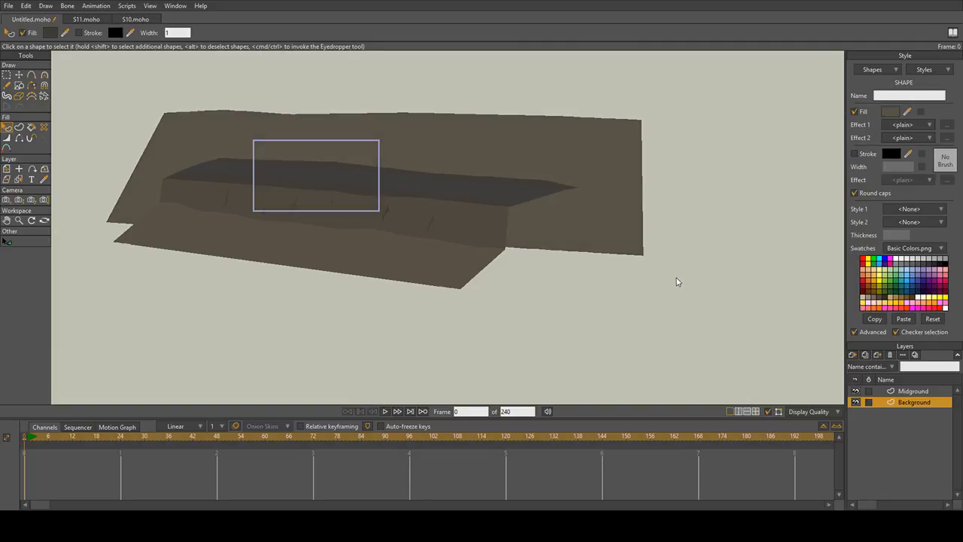
left_click(815, 338)
Step: Examine the recoloured background ground shape against the terrain in front of it
scroll(360, 194, "up", 2)
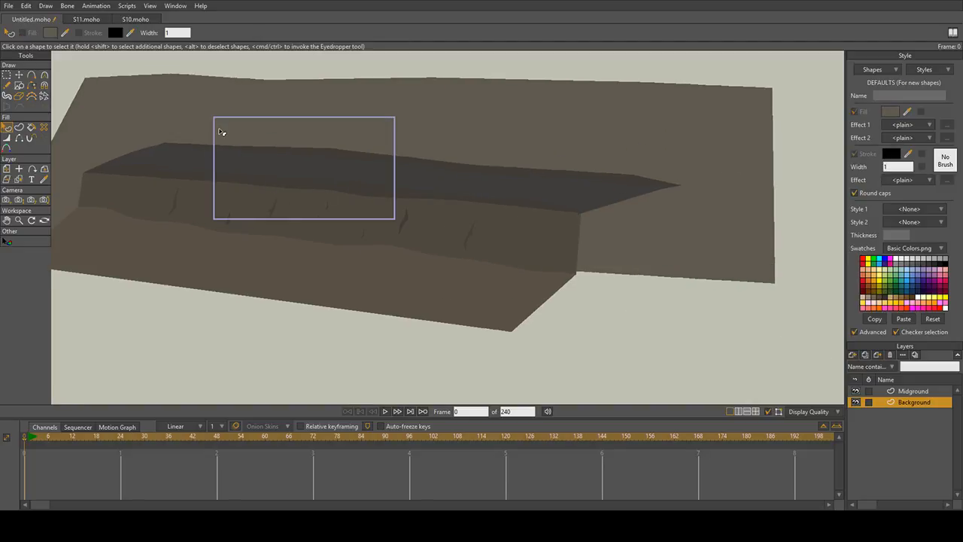
left_click_drag(194, 126, 247, 127)
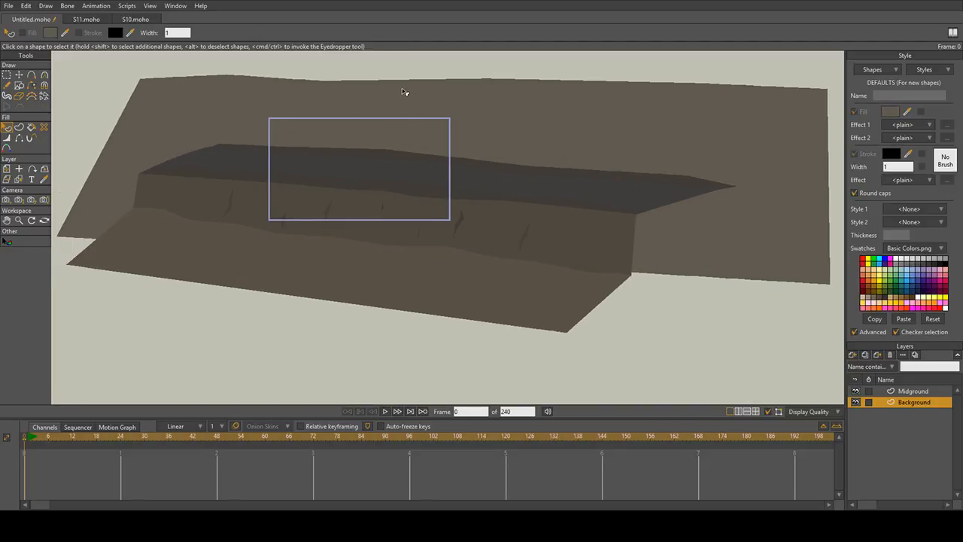
scroll(387, 146, "down", 2)
scroll(444, 168, "up", 2)
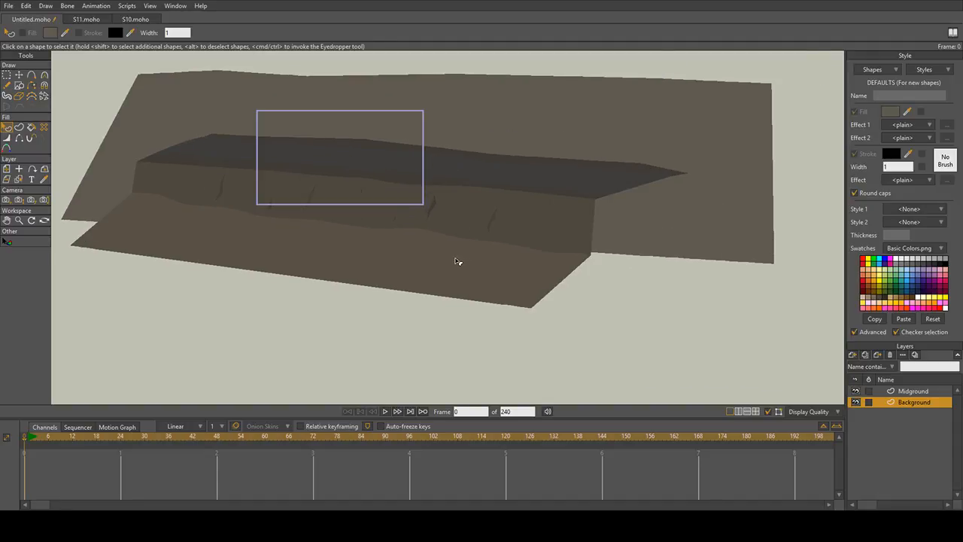
left_click_drag(248, 140, 233, 148)
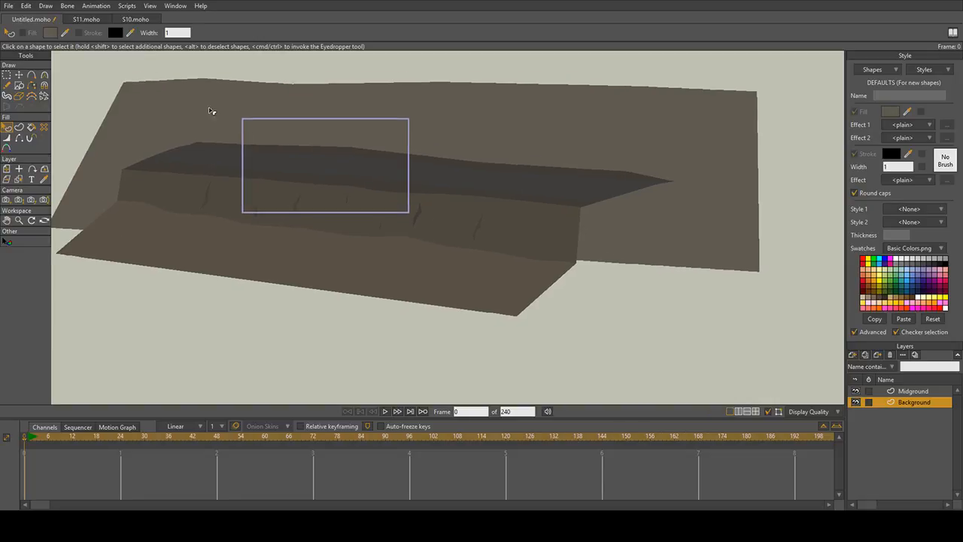
left_click(21, 76)
scroll(325, 120, "down", 2)
scroll(325, 121, "up", 3)
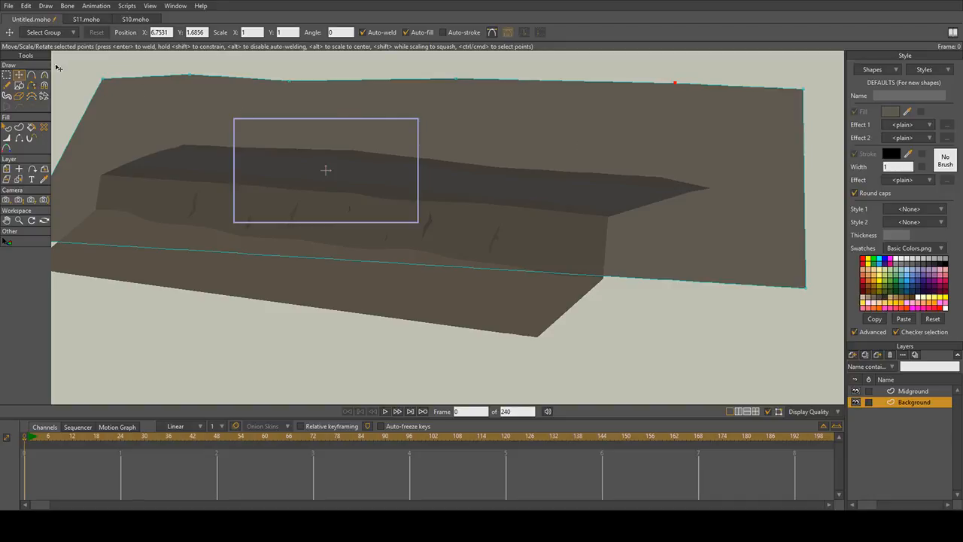
Step: Draw a closed two-peaked mountain shape near the left end of the background ground's far edge
left_click(32, 76)
left_click_drag(144, 111, 132, 129)
left_click_drag(132, 129, 144, 111)
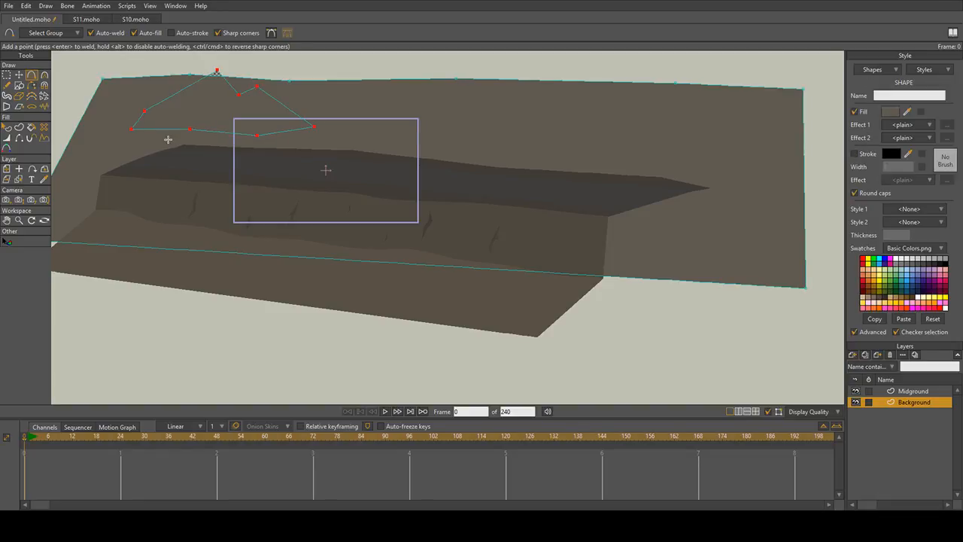
left_click_drag(233, 114, 254, 119)
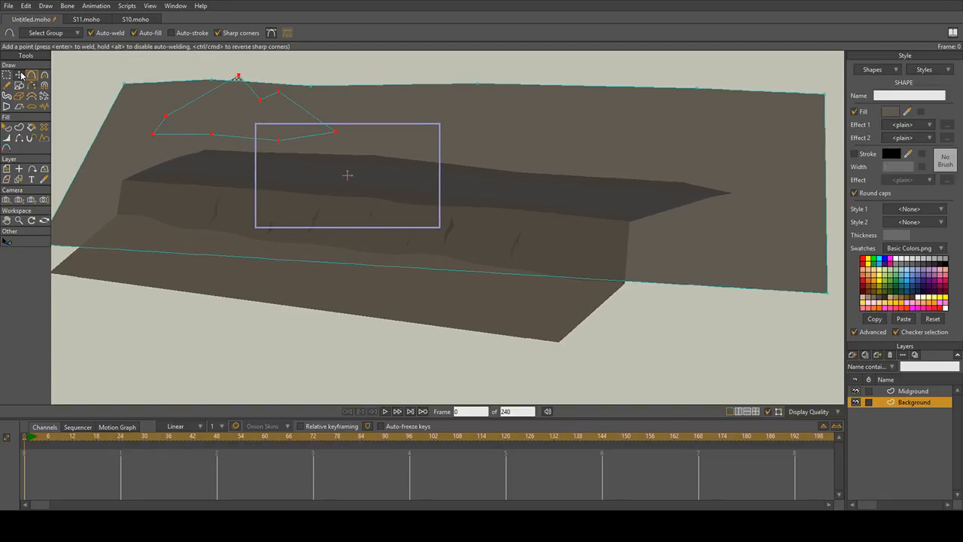
Step: Change the two-peaked mountain's fill to a very dark brown
left_click(895, 112)
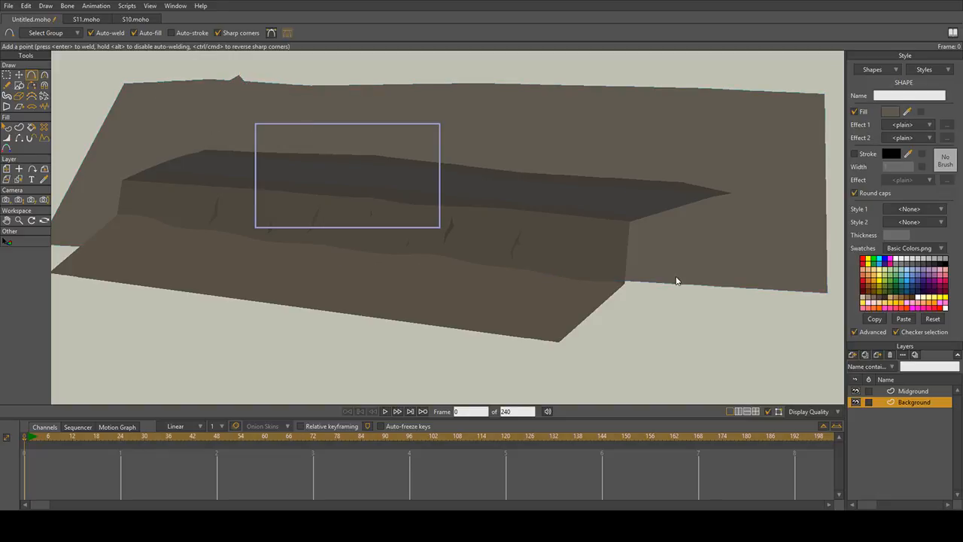
left_click(669, 306)
left_click(680, 301)
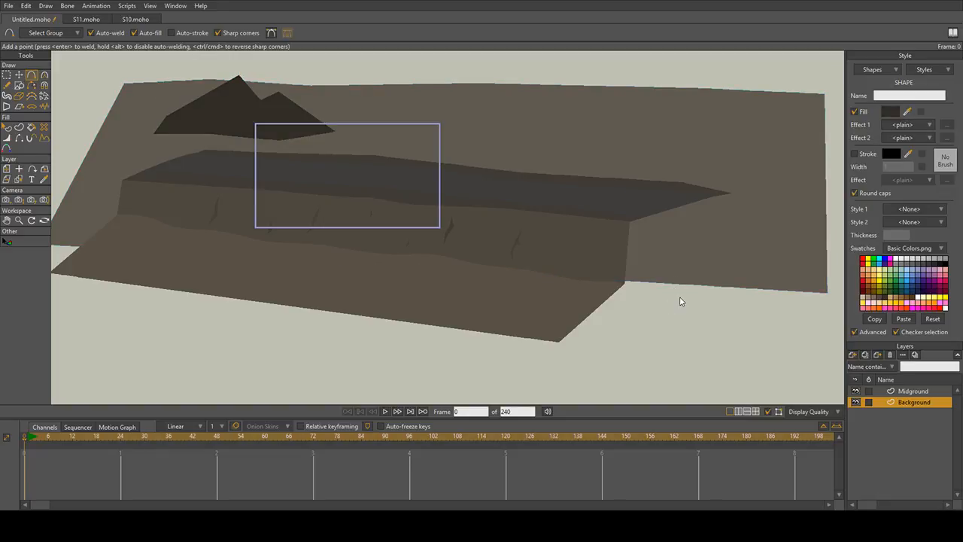
left_click(805, 337)
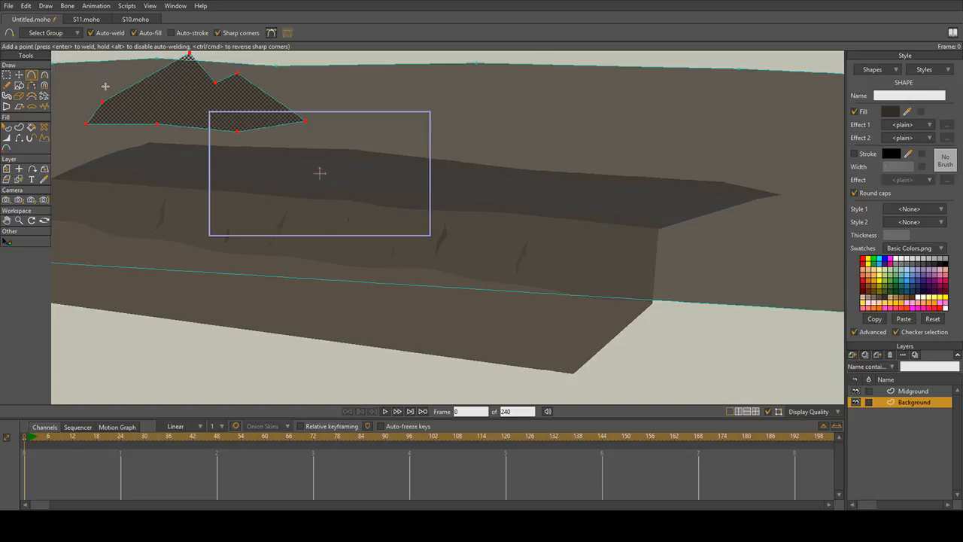
Step: Move the two-peaked mountain up so that it straddles the left end of the background ground's far edge
key("t")
left_click_drag(179, 107, 163, 64)
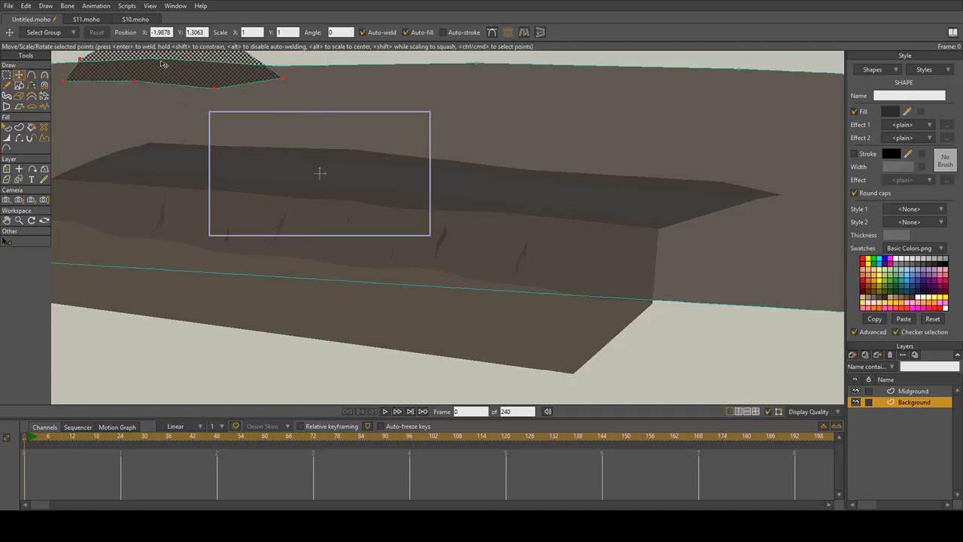
scroll(176, 65, "down", 2)
left_click_drag(101, 129, 206, 199)
key("Return")
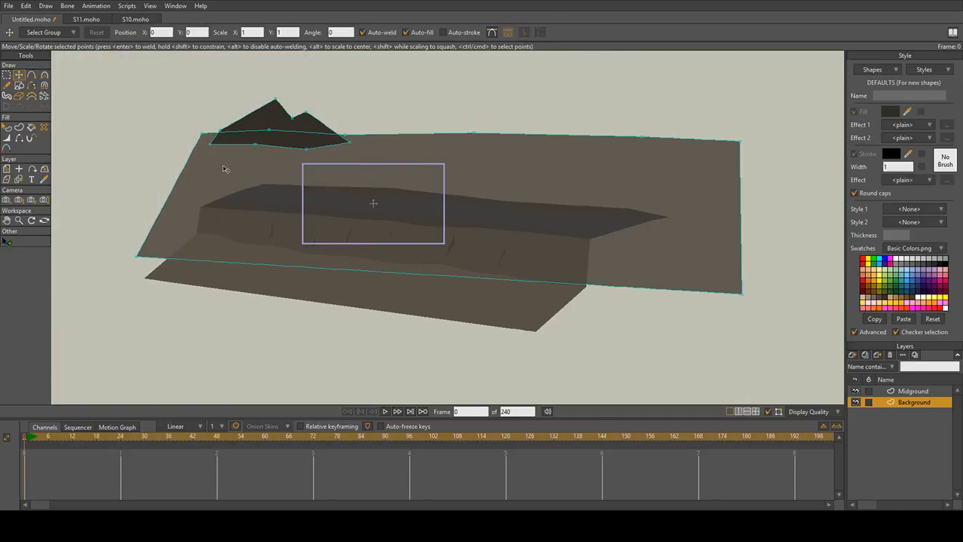
double_click(276, 118)
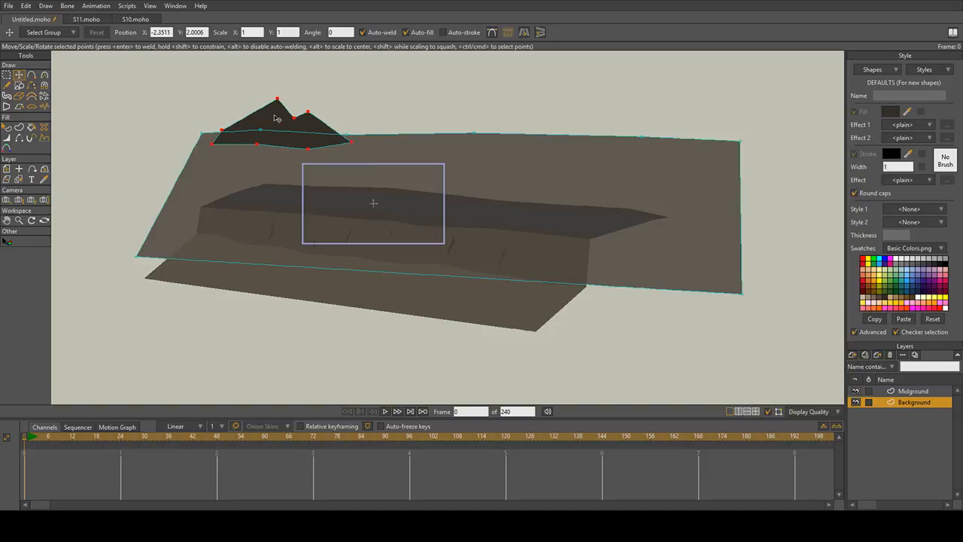
mouse_move(276, 118)
left_mouse_down()
mouse_move(256, 118)
mouse_move(279, 128)
left_mouse_up()
scroll(299, 132, "down", 1)
scroll(301, 134, "up", 4)
left_click_drag(455, 155, 252, 127)
scroll(433, 138, "down", 1)
left_click(31, 75)
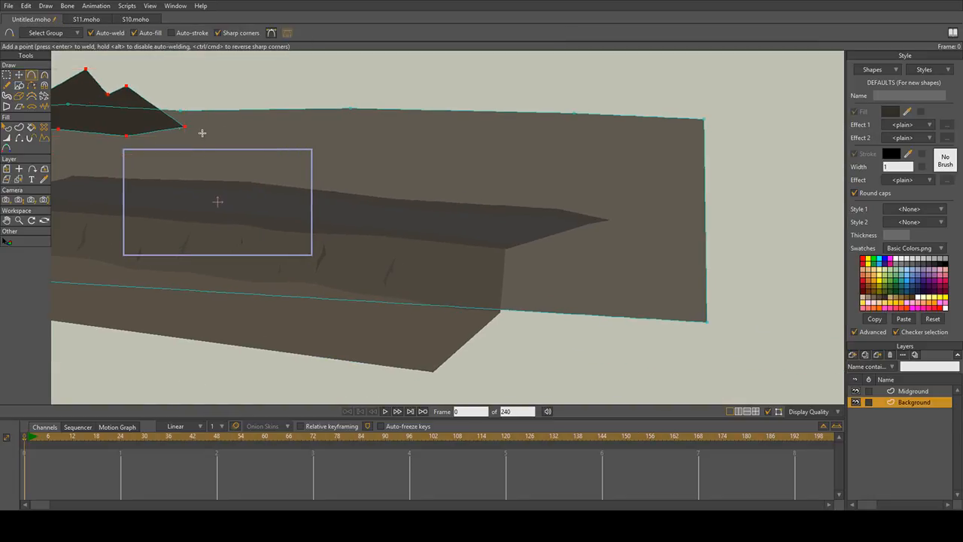
scroll(202, 140, "up", 2)
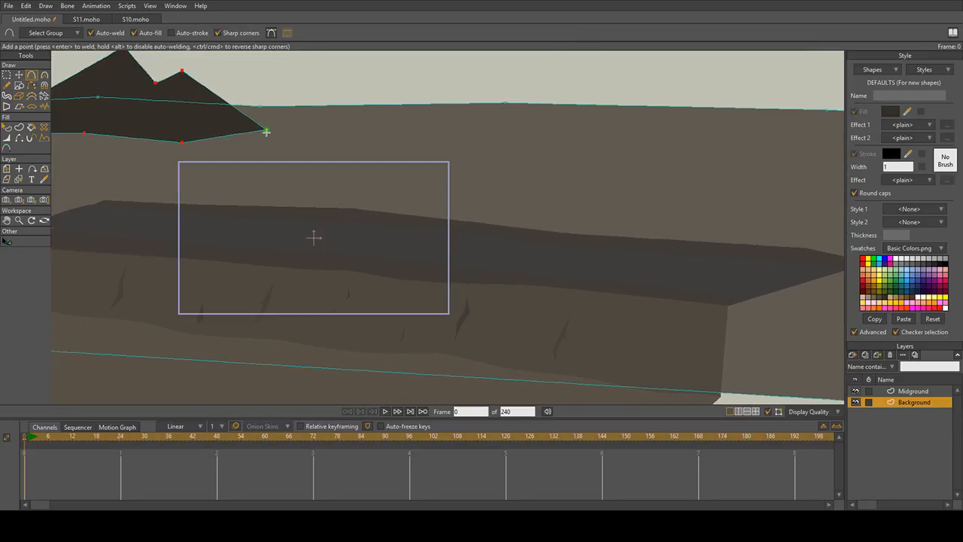
left_click(249, 115)
scroll(282, 124, "down", 4)
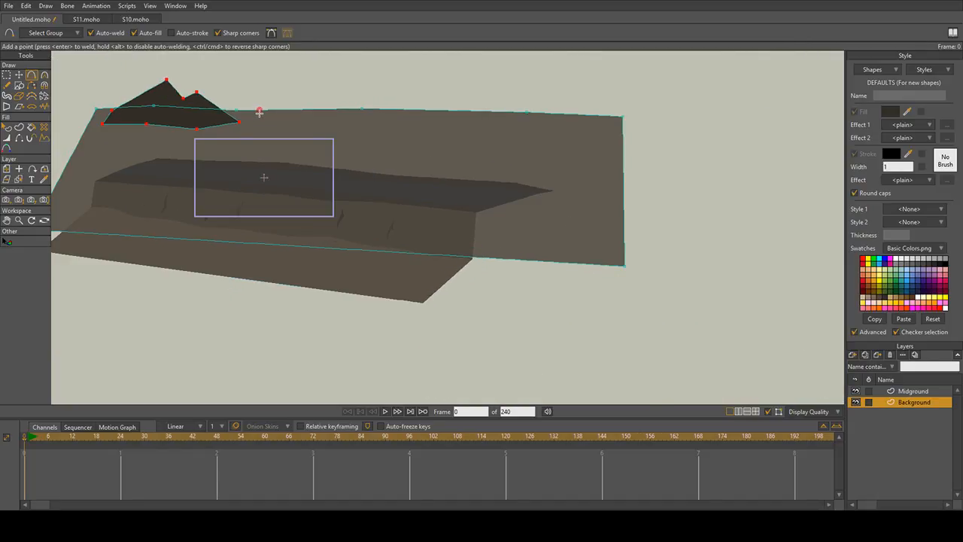
mouse_move(259, 140)
left_mouse_down()
mouse_move(300, 63)
mouse_move(340, 61)
left_mouse_up()
key("ctrl+z")
Step: Draw a small closed flat-topped mountain with a jagged summit on the horizon, to the right of the two-peaked mountain
scroll(289, 124, "up", 2)
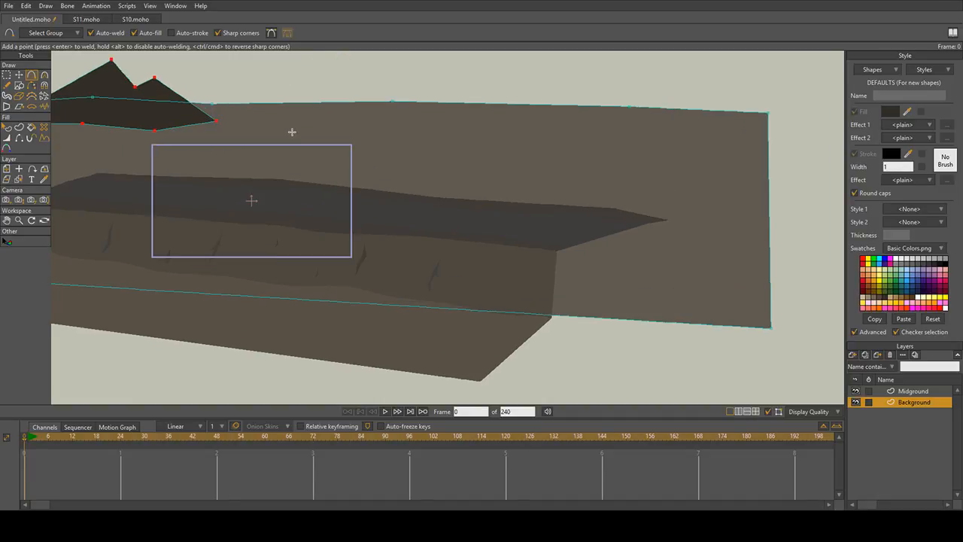
left_click_drag(336, 133, 357, 87)
left_click_drag(441, 75, 336, 133)
scroll(431, 123, "right", 1)
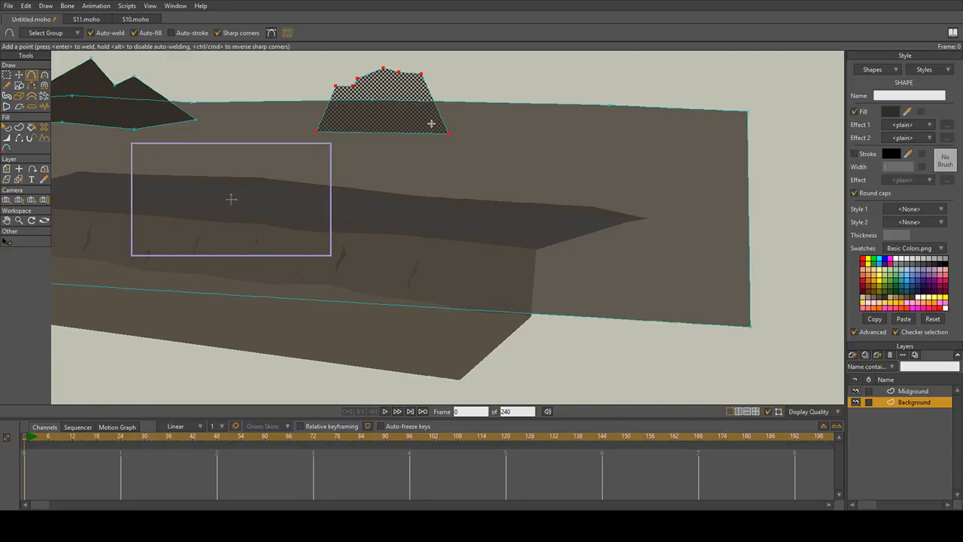
Step: Draw a tall closed twin-peaked mountain between the two existing ones, overlapping the flat-topped mountain
scroll(454, 148, "down", 2)
scroll(518, 149, "right", 1)
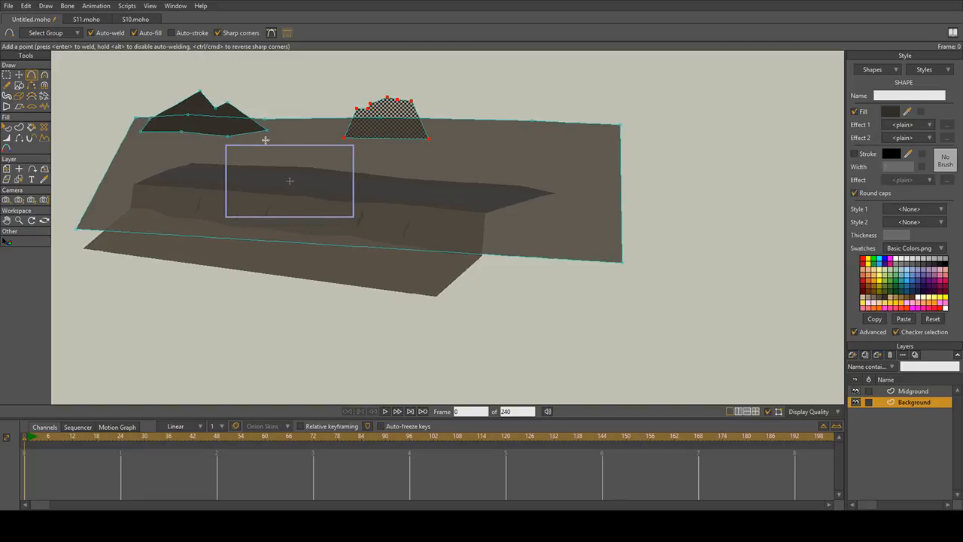
scroll(265, 140, "up", 2)
left_click_drag(266, 187, 345, 85)
key("ctrl+z")
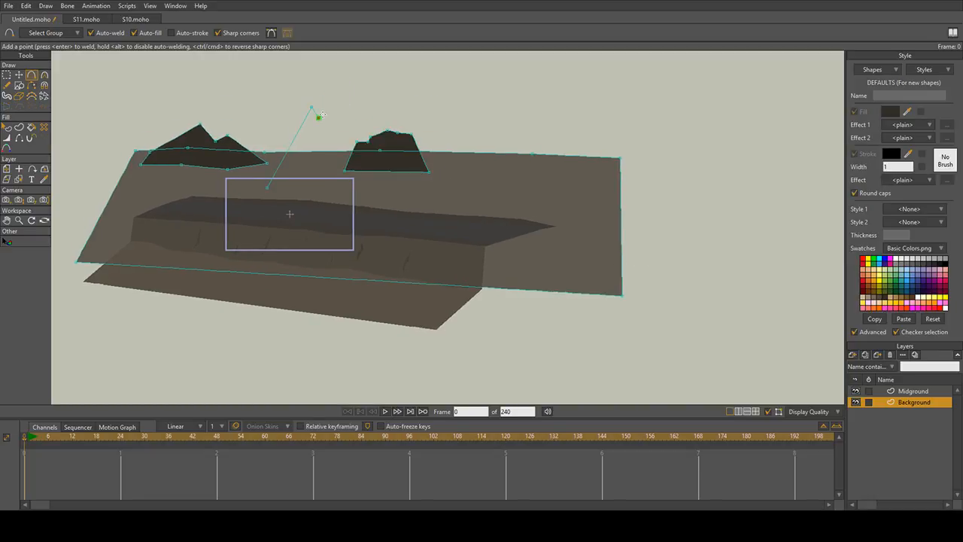
left_click_drag(319, 118, 331, 75)
key("ctrl+z")
left_click_drag(423, 150, 267, 187)
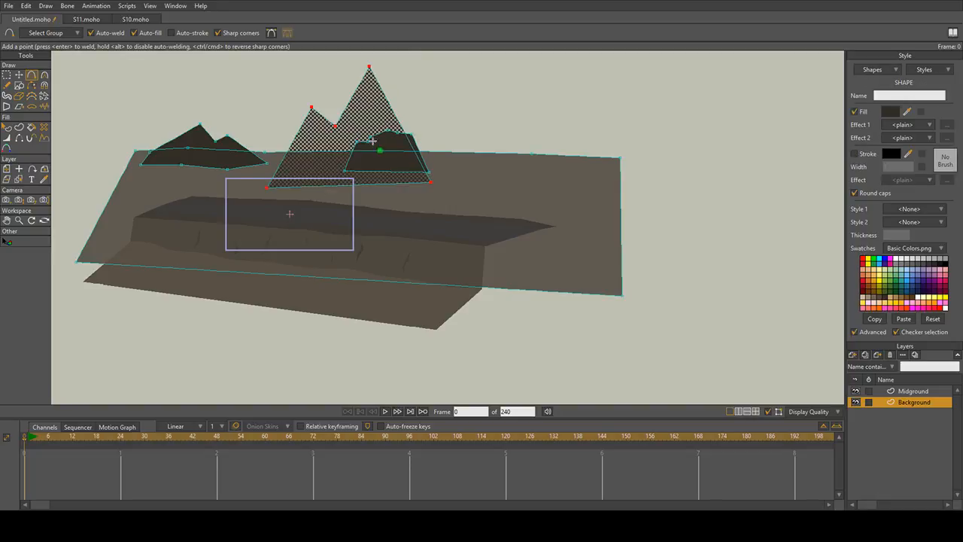
Step: Change the tall twin-peaked mountain's fill to a dark grey
left_click(895, 115)
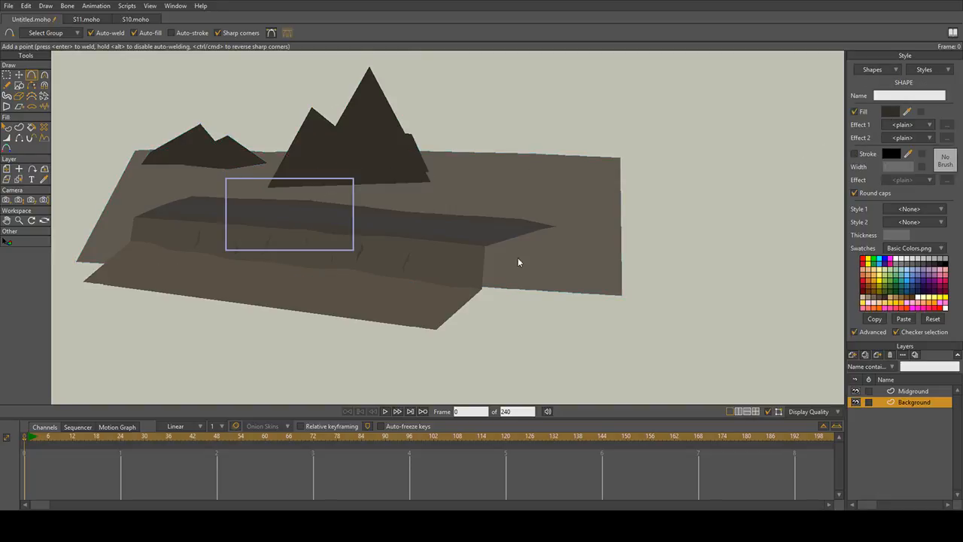
left_click(675, 291)
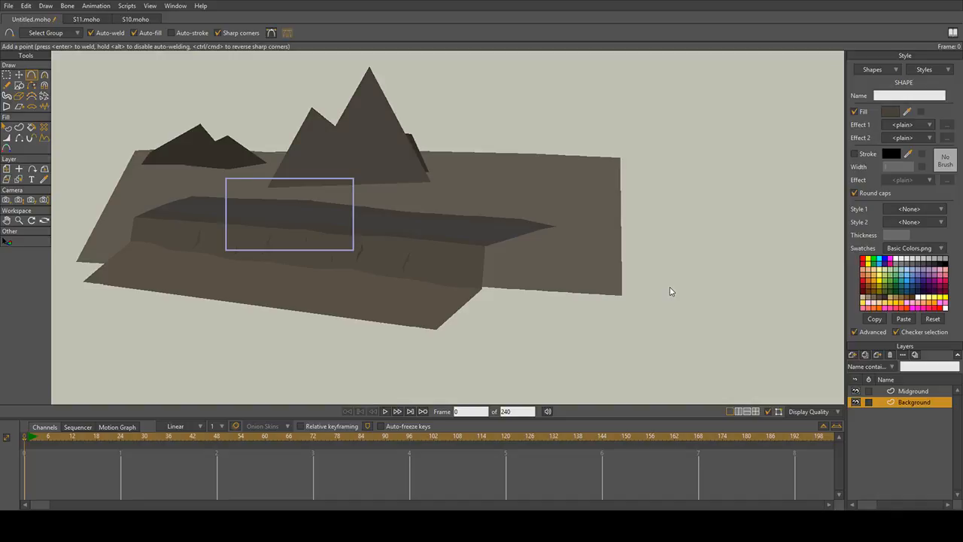
left_click(665, 301)
left_click(664, 295)
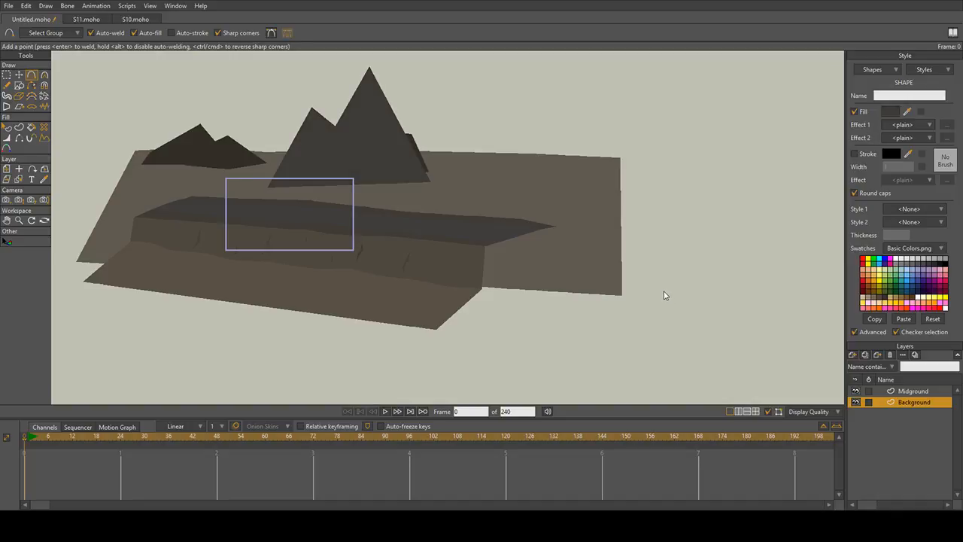
left_click(805, 343)
Step: Send the tall twin-peaked mountain behind the ground and move it up and left, between the two smaller mountains
left_click(8, 128)
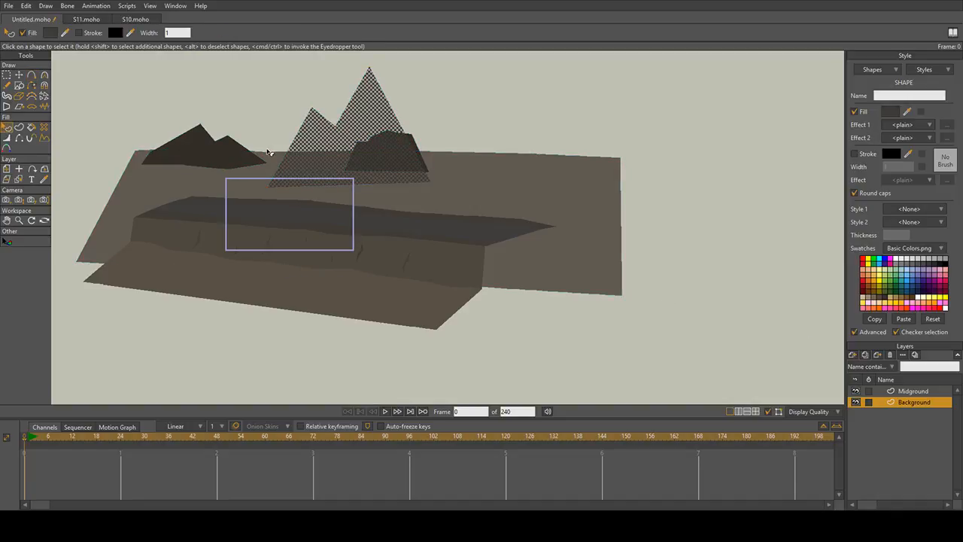
left_click(19, 75)
left_click_drag(367, 128, 330, 111)
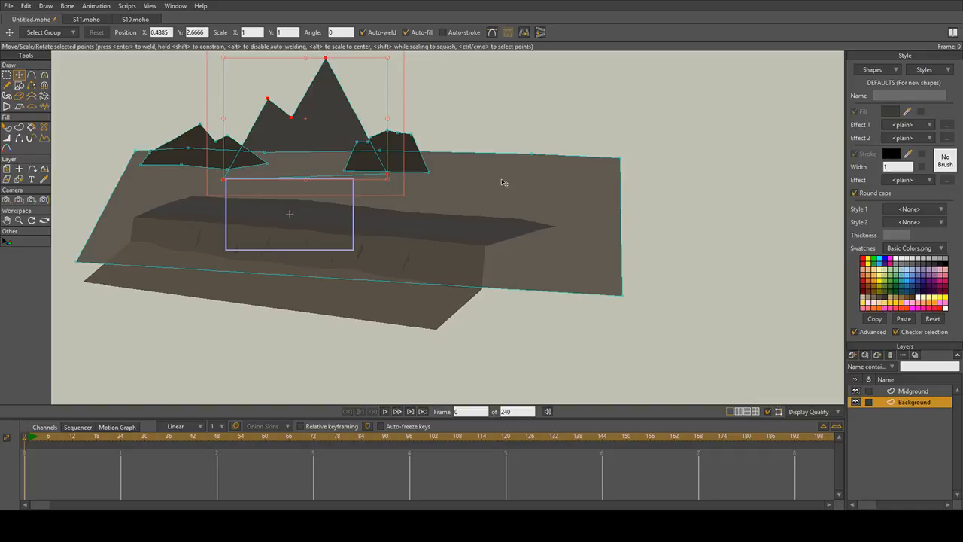
Step: Draw a tall closed three-peaked mountain near the right end of the ground's far edge and send it behind the ground
left_click_drag(467, 155, 517, 103)
key("a")
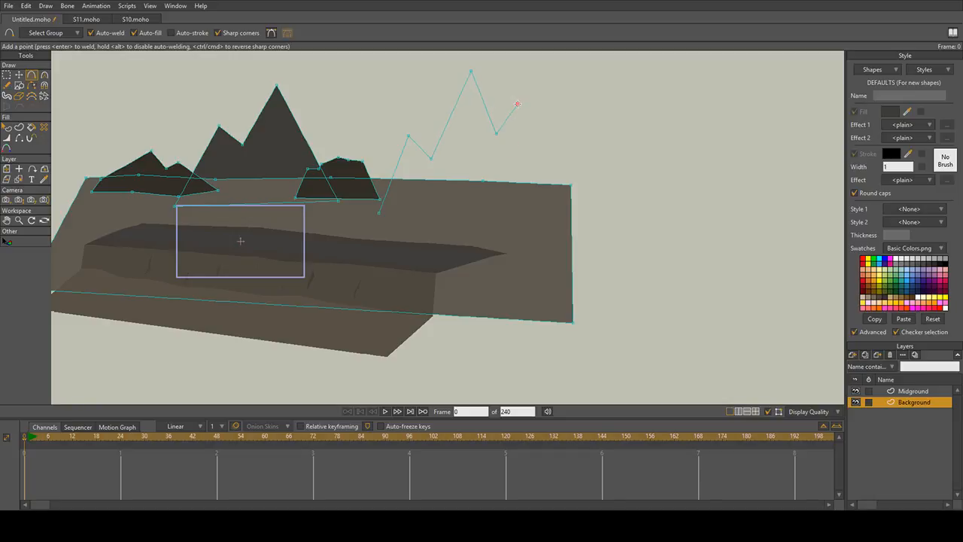
left_click_drag(513, 143, 557, 220)
left_click_drag(556, 220, 379, 212)
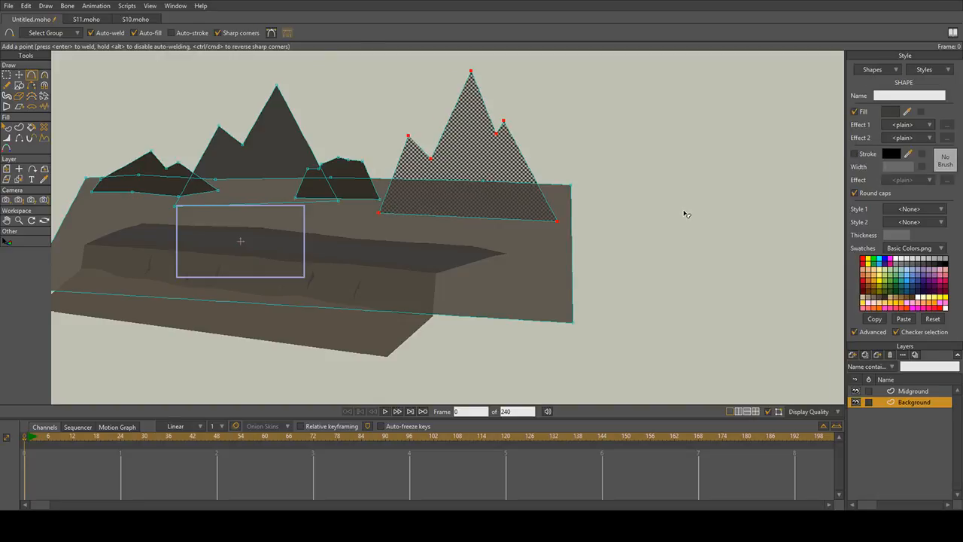
key("q")
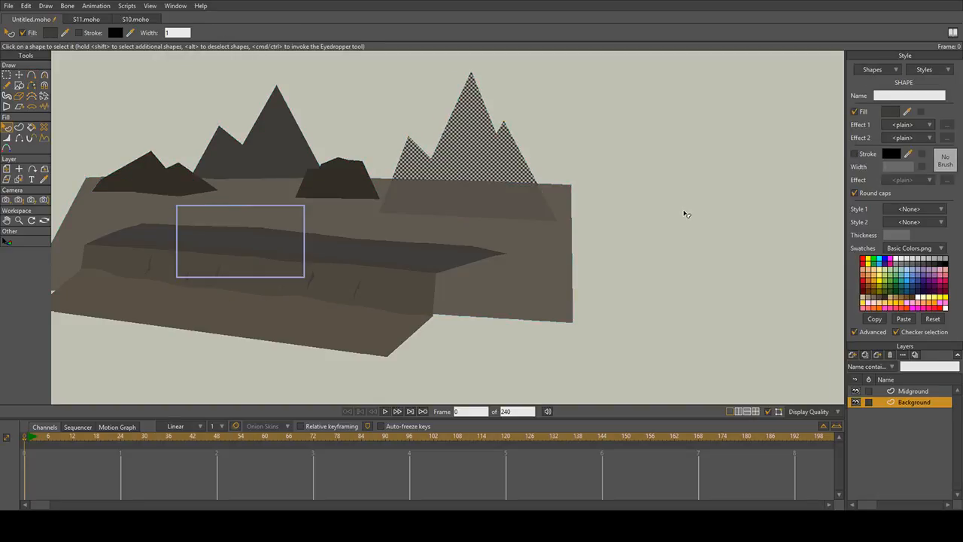
key("t")
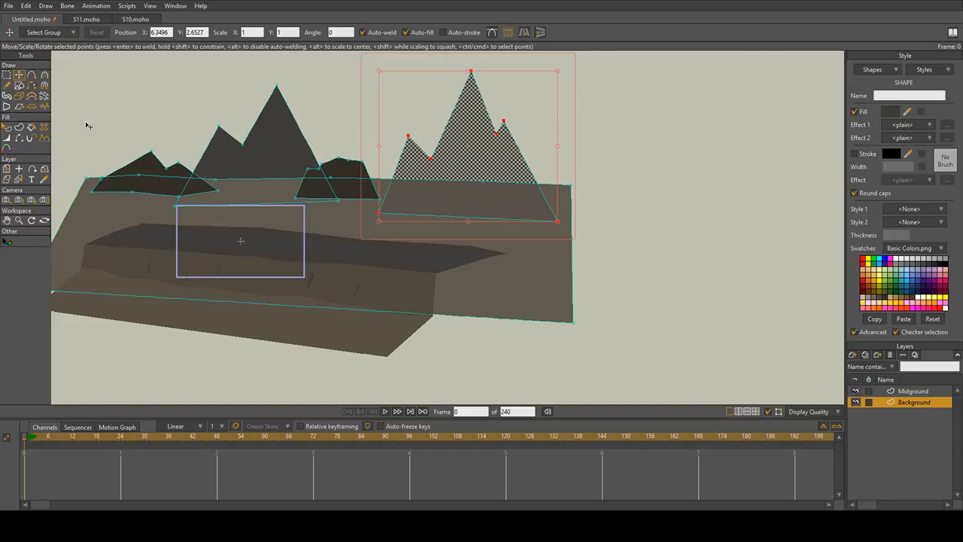
Step: Select all points of the flat-topped mountain and scale it down slightly
left_click(7, 75)
left_click(103, 86)
left_click_drag(321, 162, 431, 197)
scroll(396, 182, "down", 2)
scroll(408, 193, "up", 2)
left_click(413, 181)
double_click(418, 182)
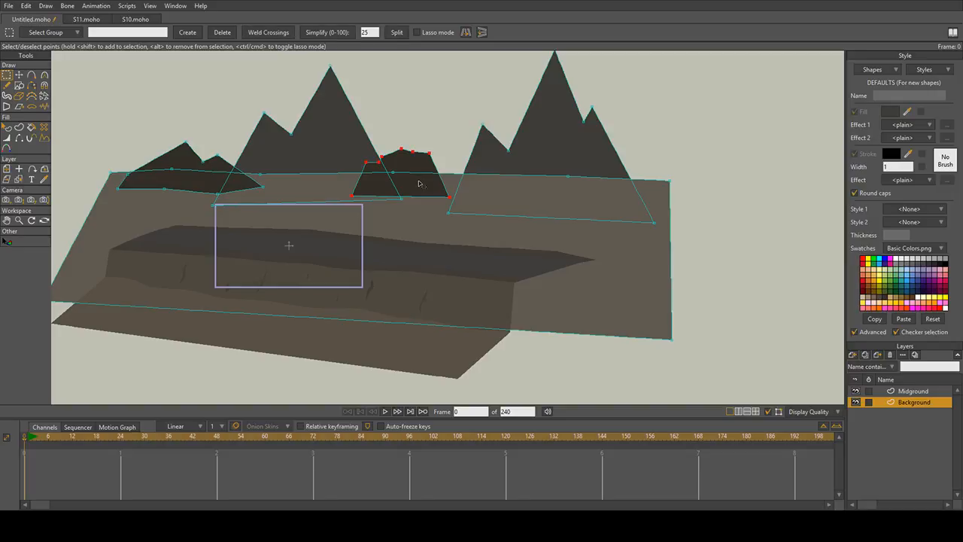
left_click(18, 74)
scroll(418, 186, "up", 3)
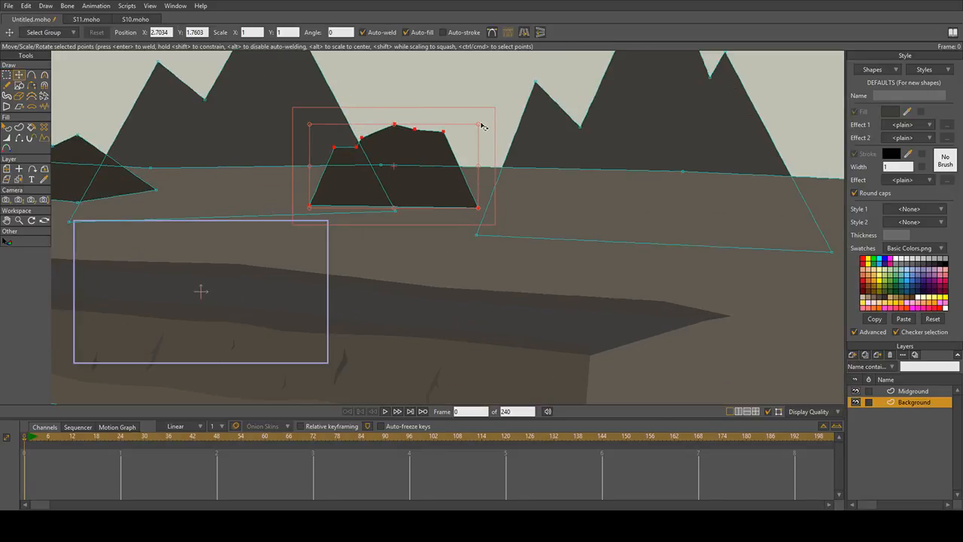
left_click_drag(478, 125, 441, 145)
scroll(452, 161, "down", 2)
scroll(472, 188, "down", 2)
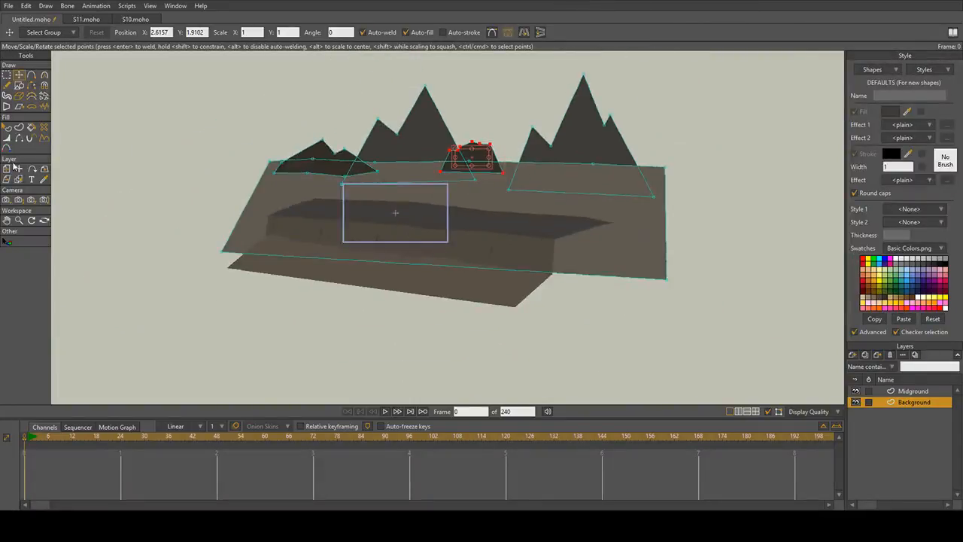
Step: Inspect the Midground layer's terrain against the mountains and return to the Background layer
scroll(427, 199, "up", 2)
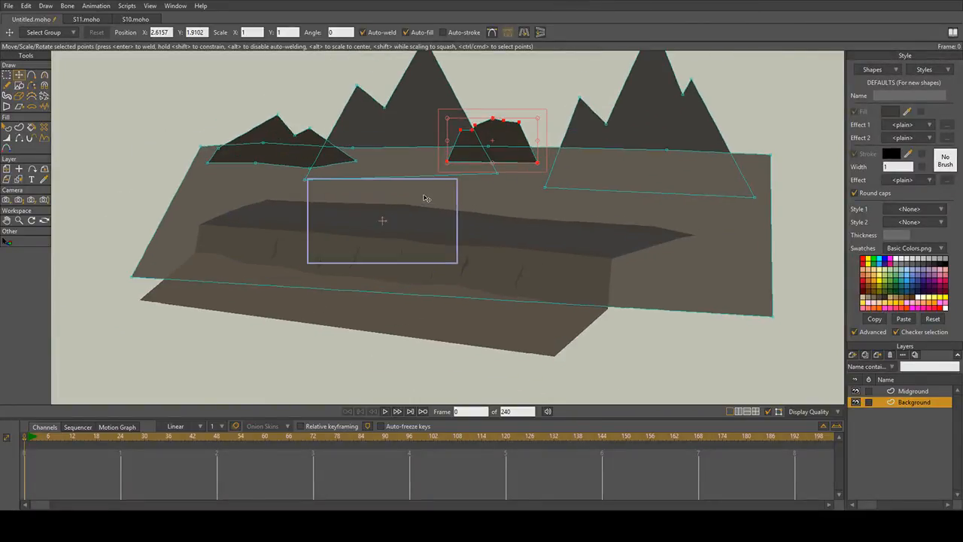
left_click(895, 390)
scroll(641, 286, "down", 2)
scroll(646, 287, "up", 2)
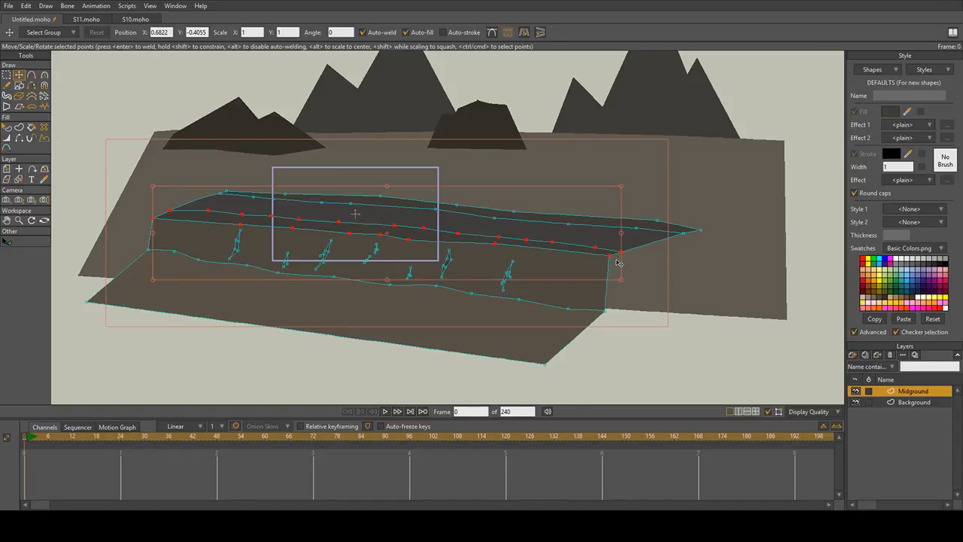
left_click_drag(540, 232, 497, 236)
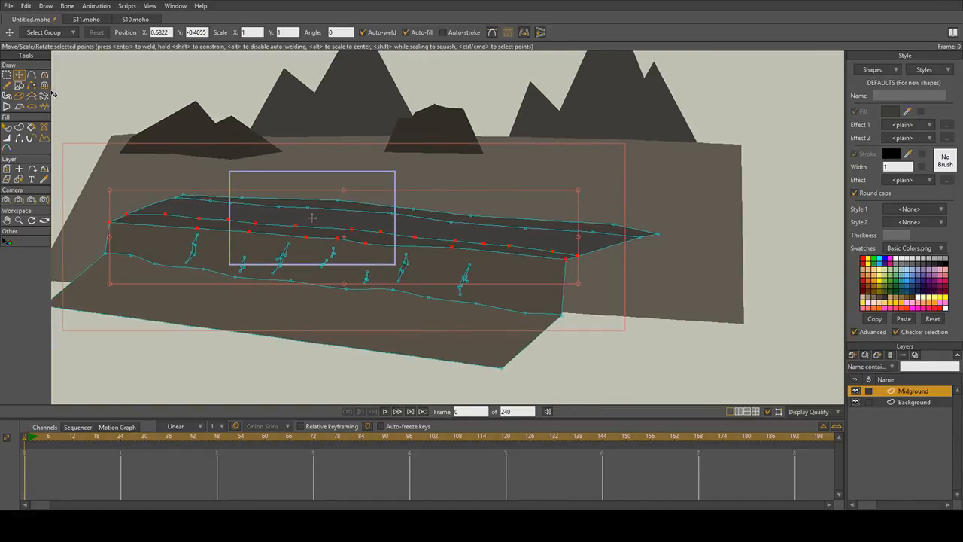
left_click(646, 291)
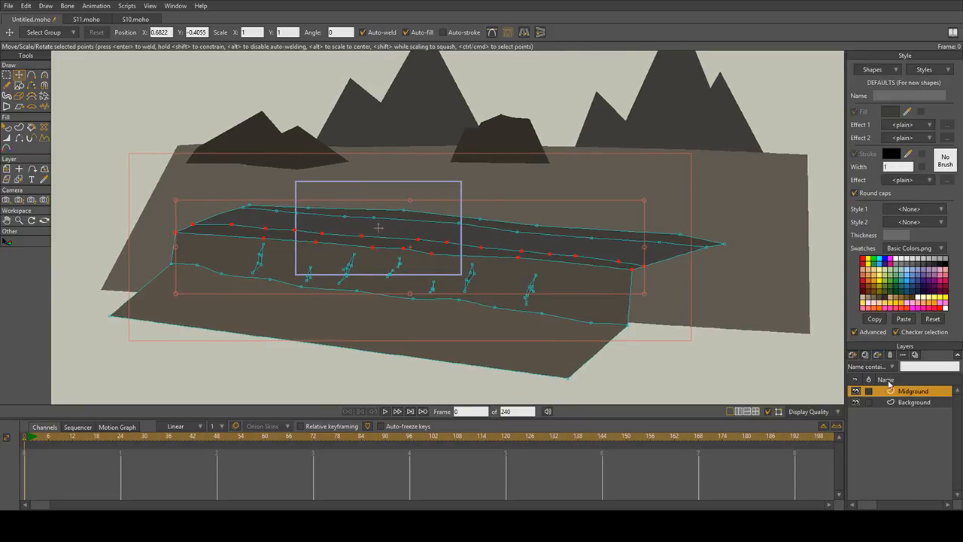
left_click(914, 402)
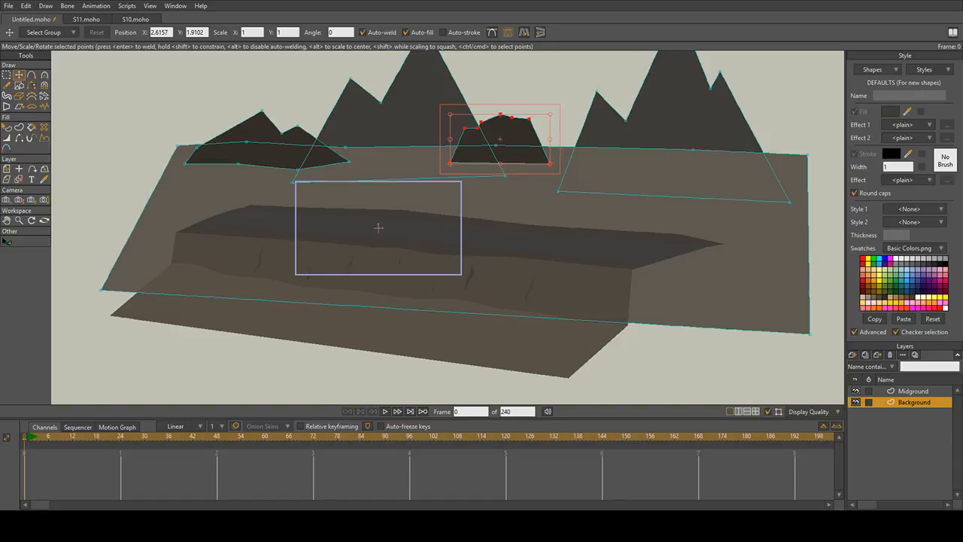
left_click_drag(463, 234, 447, 256)
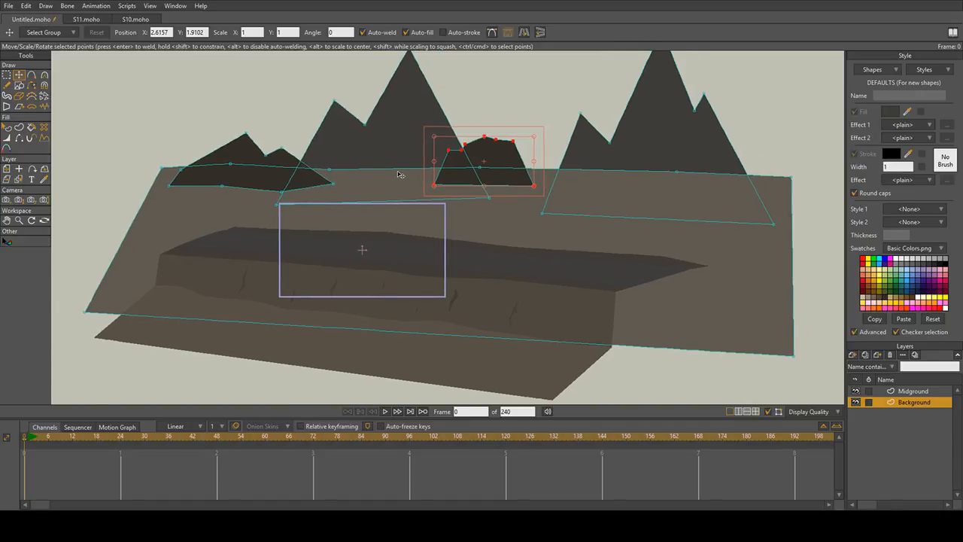
Step: Draw an open bent line descending across the background ground from the left mountain's foot towards the midground's right tip
left_click(30, 76)
scroll(371, 185, "up", 2)
left_click_drag(340, 181, 610, 266)
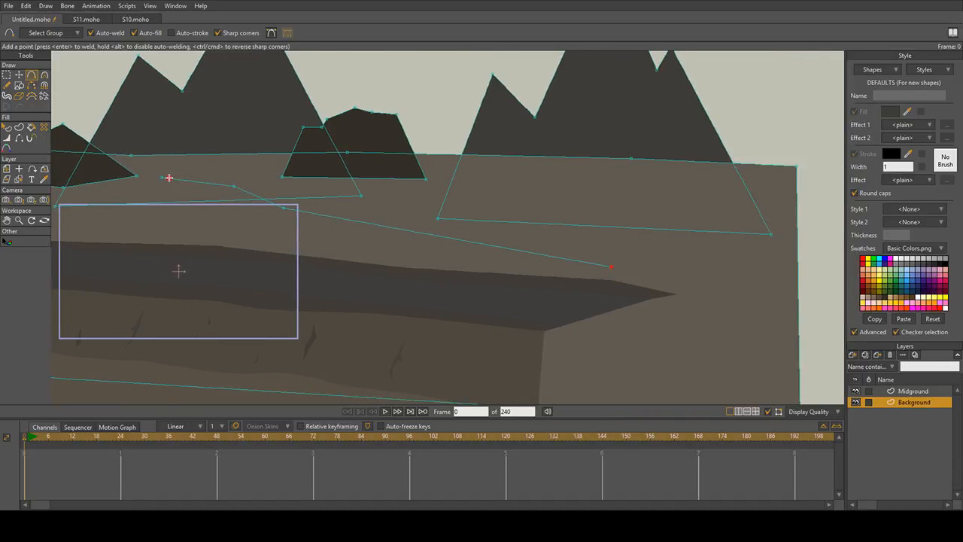
left_click_drag(169, 178, 275, 191)
left_click(8, 77)
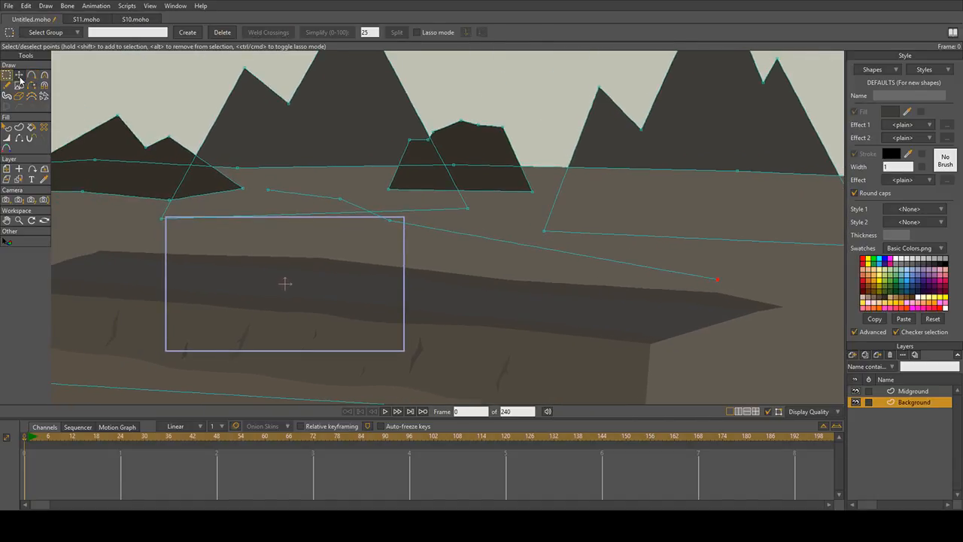
left_click(19, 76)
scroll(152, 130, "up", 3)
left_click_drag(393, 254, 601, 360)
Step: Draw a second edge below the bent line to close it into a thin strip, and change its fill to dark grey
left_click(30, 75)
scroll(398, 237, "down", 5)
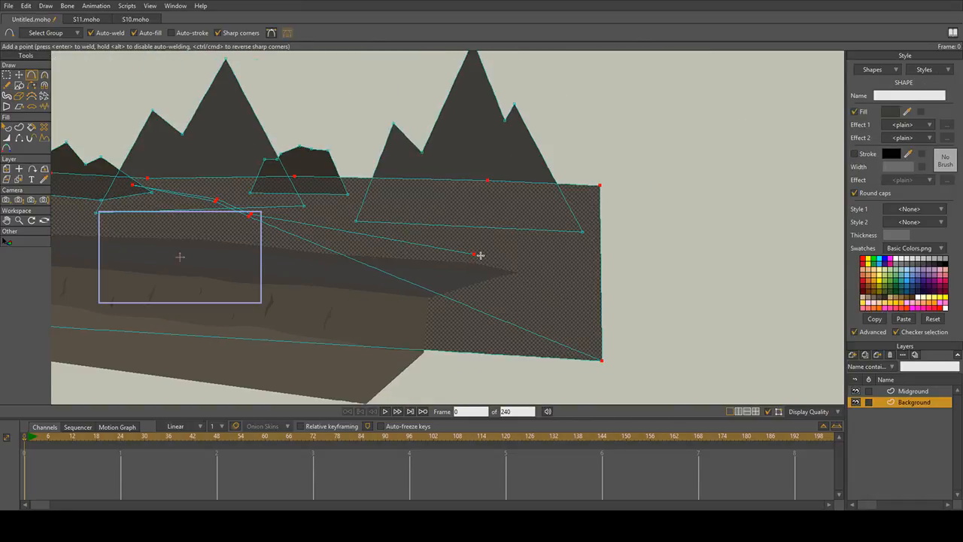
key("ctrl+z")
left_click_drag(250, 216, 474, 254)
left_click_drag(482, 270, 542, 275)
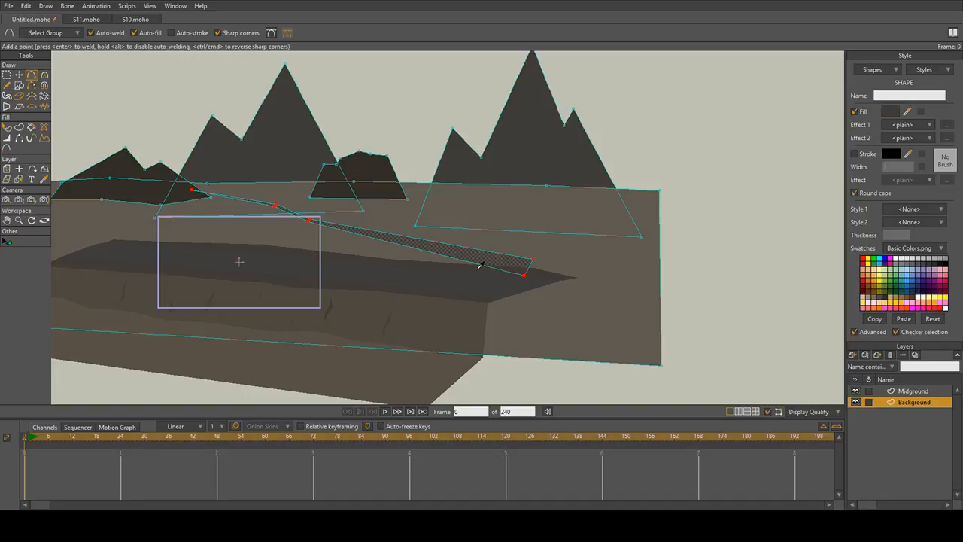
left_click(892, 115)
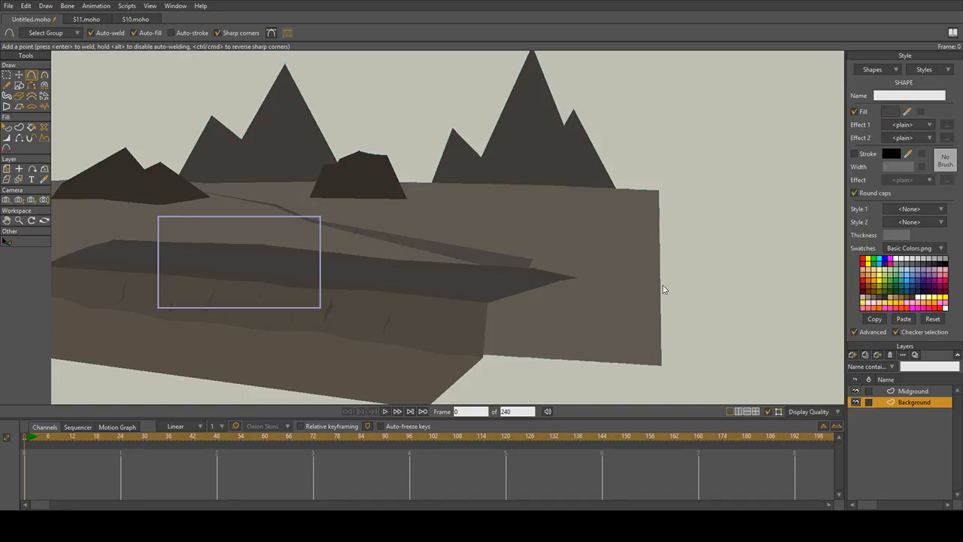
left_click_drag(464, 249, 516, 258)
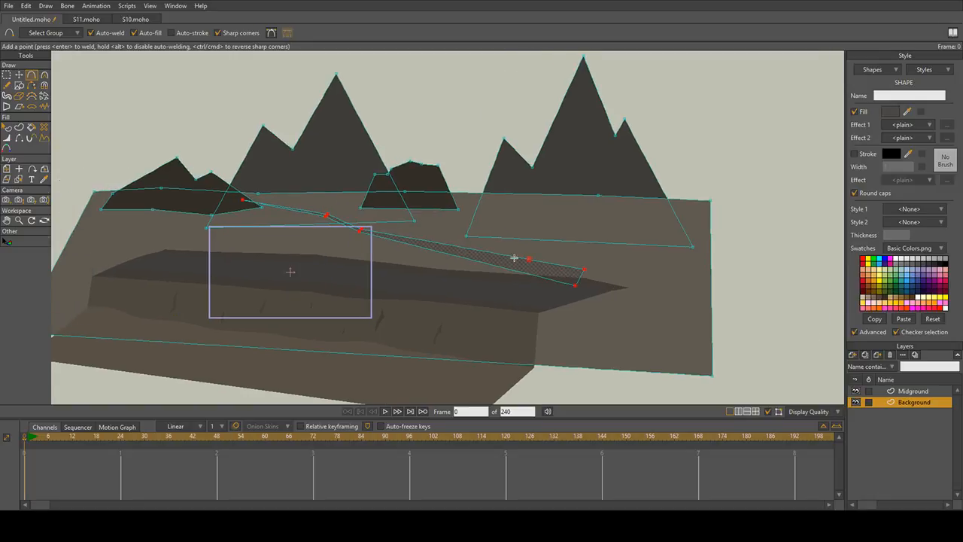
Step: Stretch the right end of the strip farther across the ground by moving its end points towards the near right corner
left_click(19, 75)
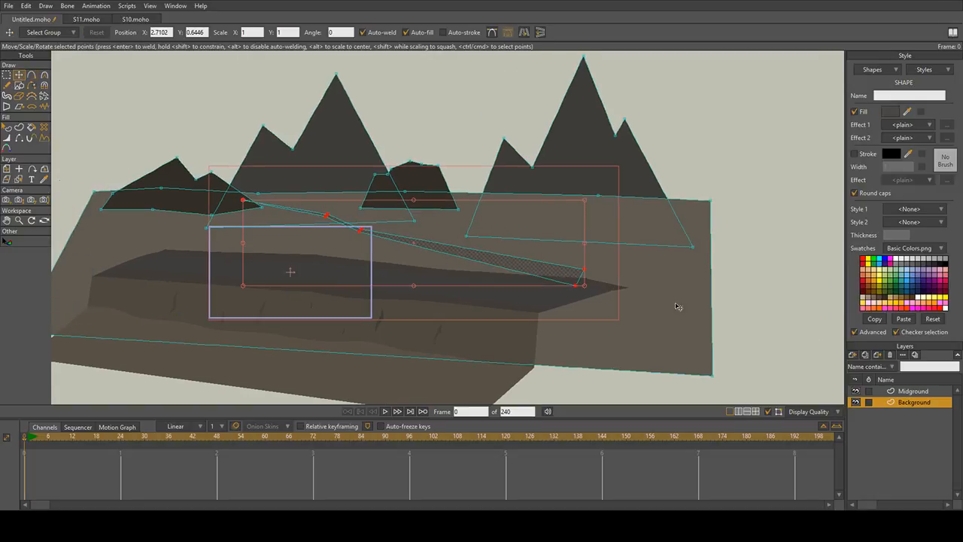
left_click(566, 304)
left_click_drag(583, 280, 696, 330)
left_click_drag(320, 232, 422, 245)
scroll(421, 245, "up", 3)
left_click_drag(566, 258, 497, 191)
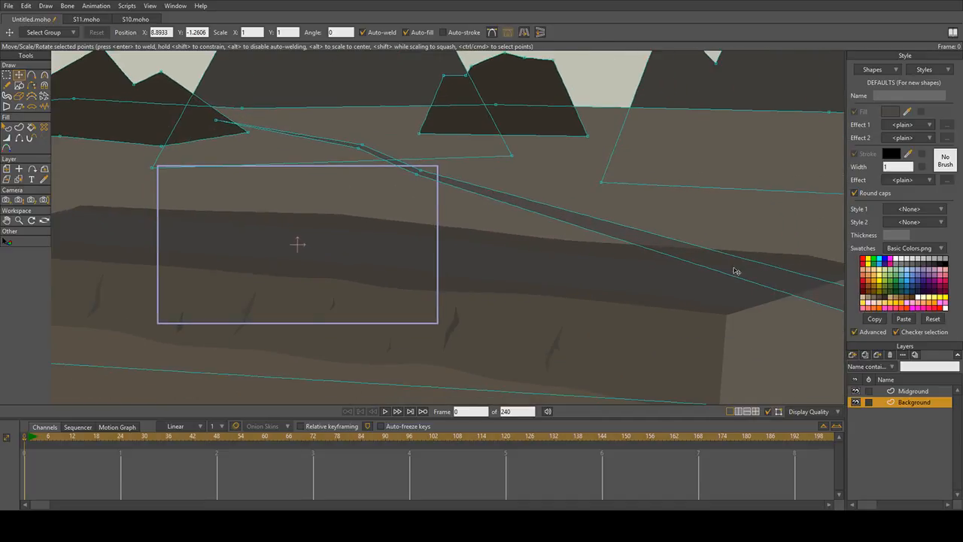
left_click_drag(784, 285, 582, 242)
left_click(801, 290)
left_click_drag(803, 289, 817, 276)
left_click(800, 314)
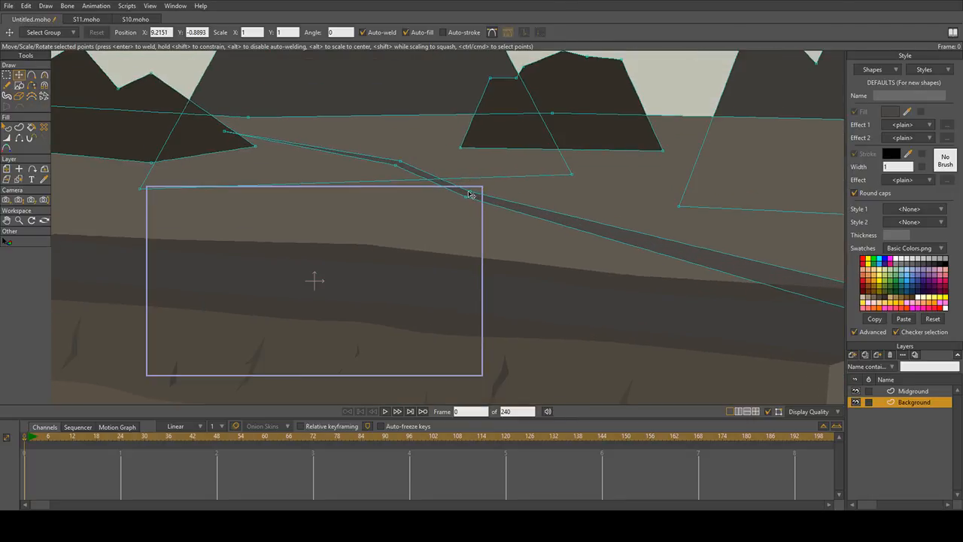
Step: Adjust the points at the strip's two bends to even out its width there
left_click(464, 193)
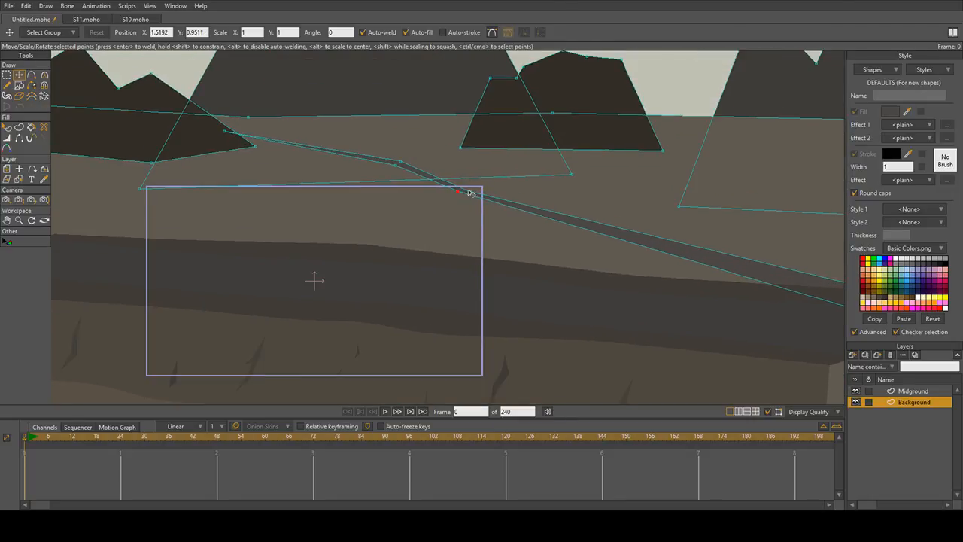
scroll(468, 192, "up", 3)
left_click_drag(475, 196, 480, 201)
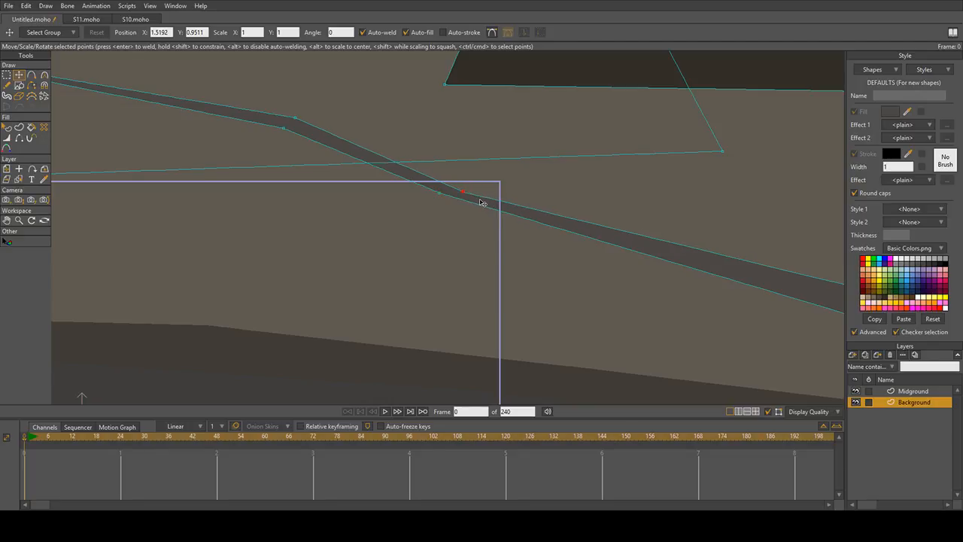
left_click_drag(288, 136, 588, 193)
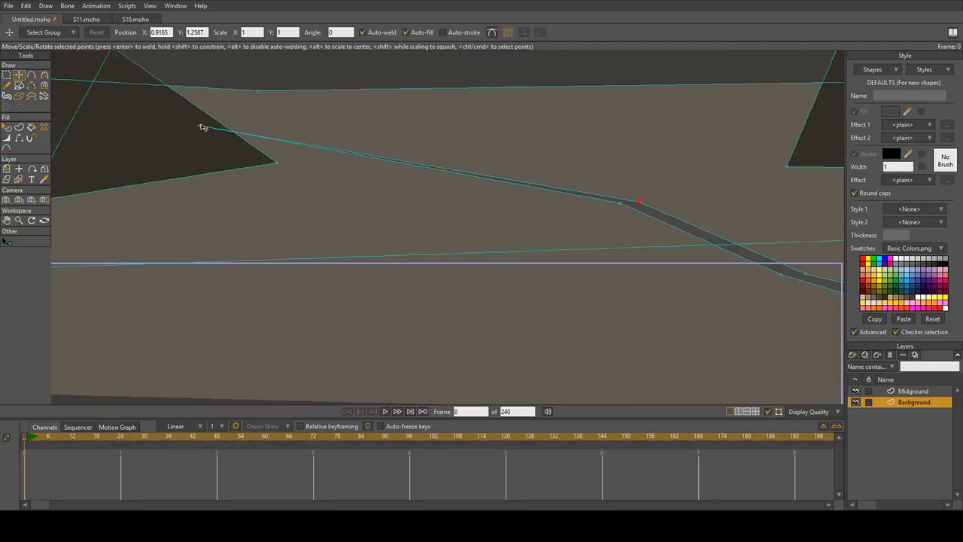
Step: Add a point near the strip's pointed left tip and pull it inside the left mountain to widen that end
left_click_drag(200, 126, 202, 154)
scroll(202, 153, "up", 5)
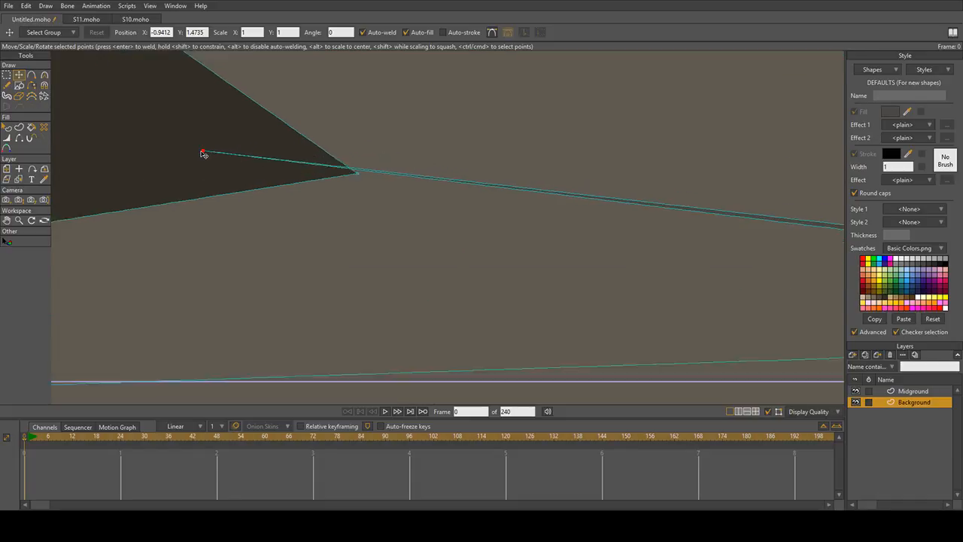
left_click(32, 75)
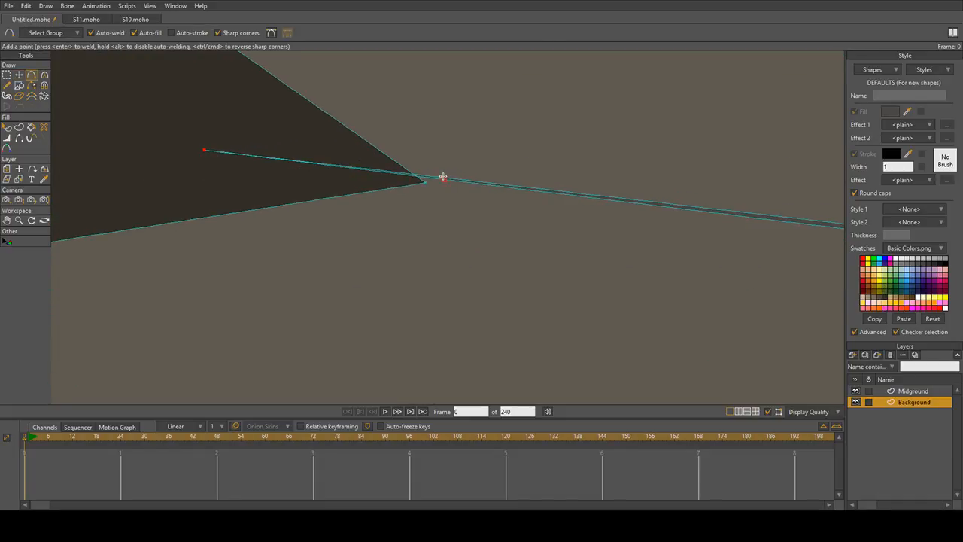
left_click_drag(443, 176, 231, 152)
left_click(19, 76)
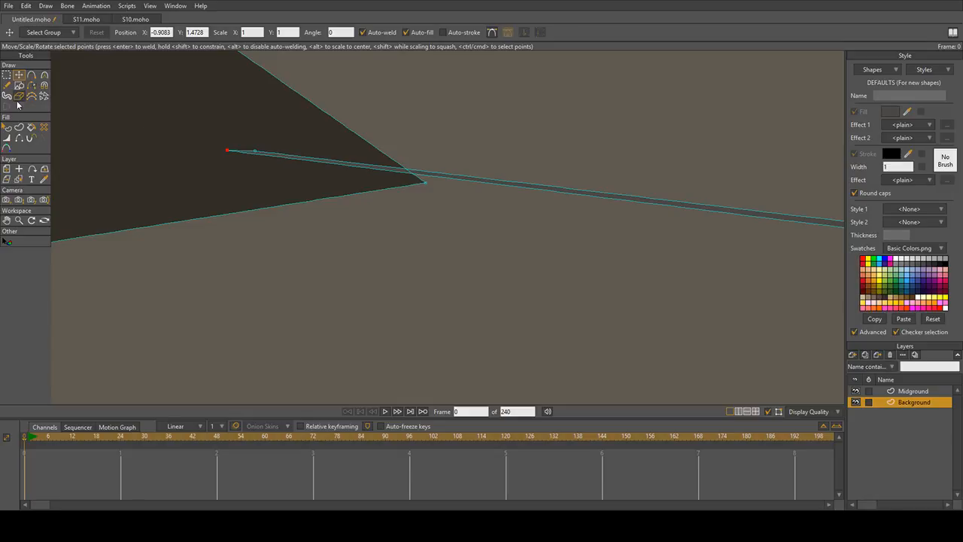
Step: Select the ground strip's shape, lower it behind the left mountain in the stacking order, and clear the shape selection
left_click(10, 129)
left_click(426, 176)
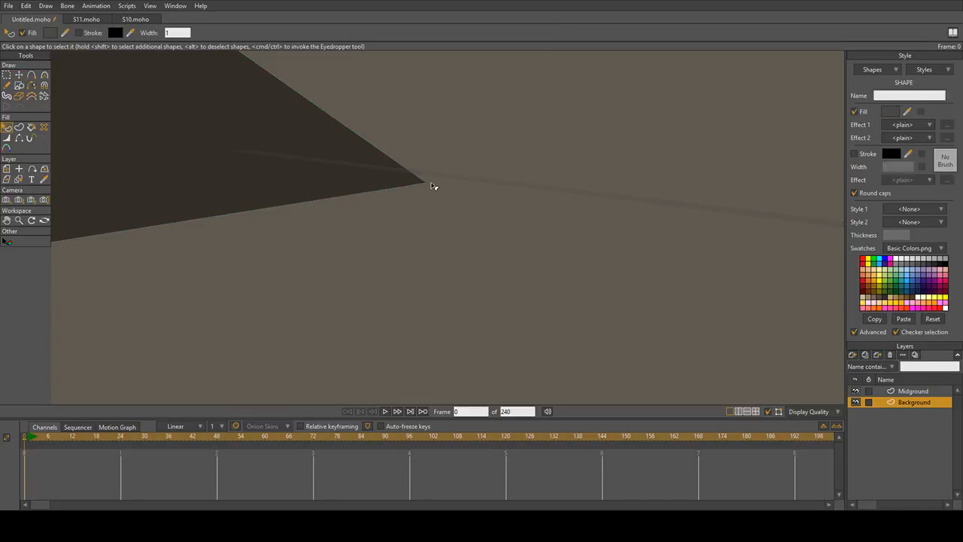
left_click(433, 184)
scroll(569, 189, "down", 6)
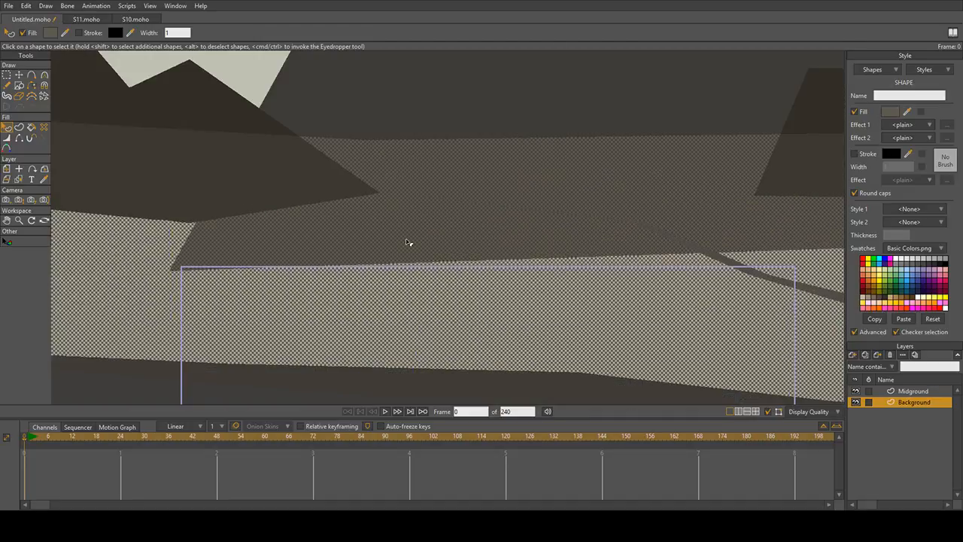
left_click(456, 243)
Step: Examine the assembled scene at overview and close range, comparing the mountains, the ground strip and the midground terrain
left_click_drag(570, 256, 500, 156)
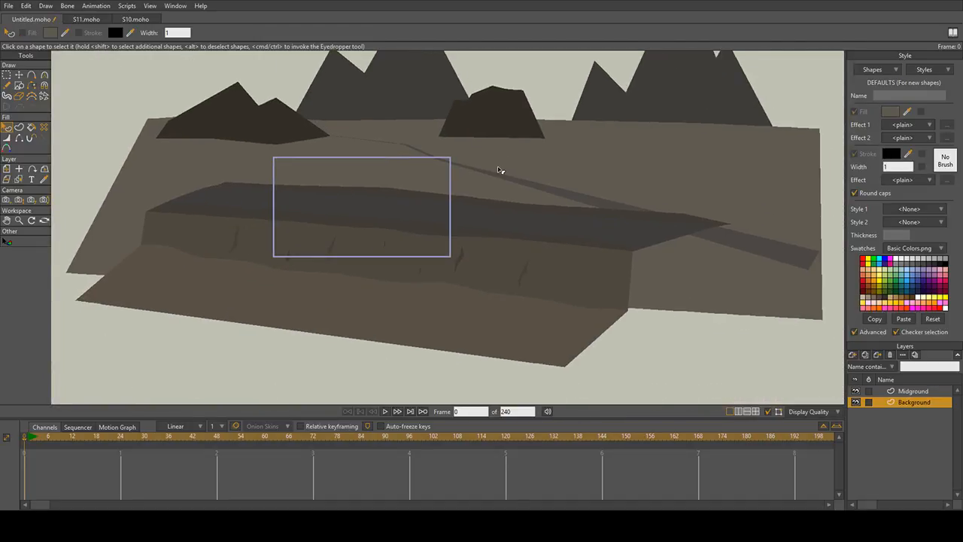
mouse_move(679, 232)
left_mouse_down()
mouse_move(659, 216)
mouse_move(683, 232)
left_mouse_up()
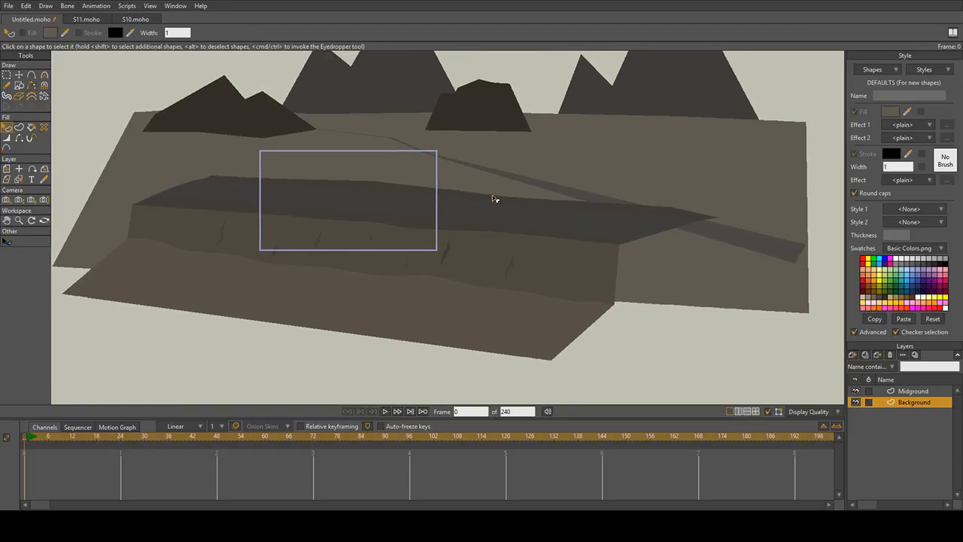
left_click_drag(519, 233, 638, 234)
left_click_drag(793, 302, 643, 289)
left_click_drag(400, 193, 508, 194)
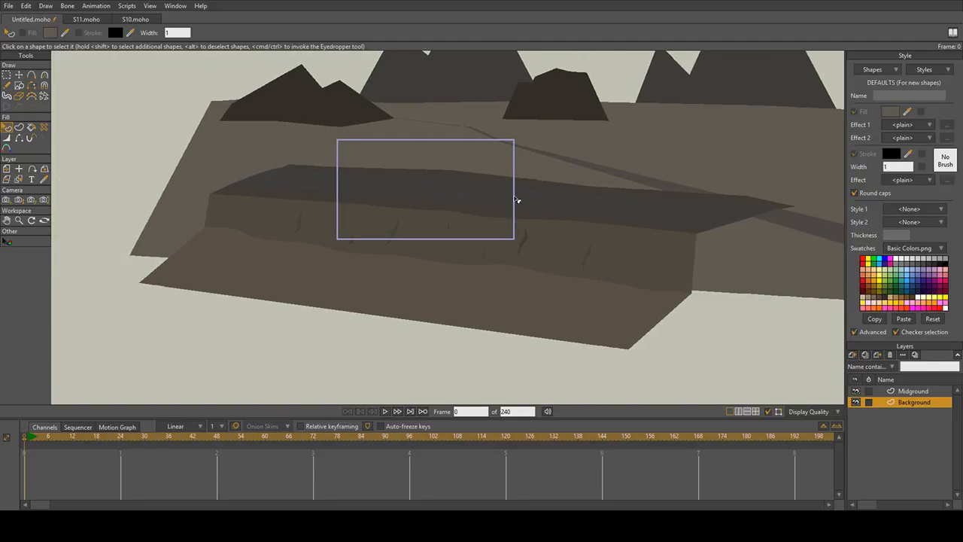
scroll(516, 199, "down", 3)
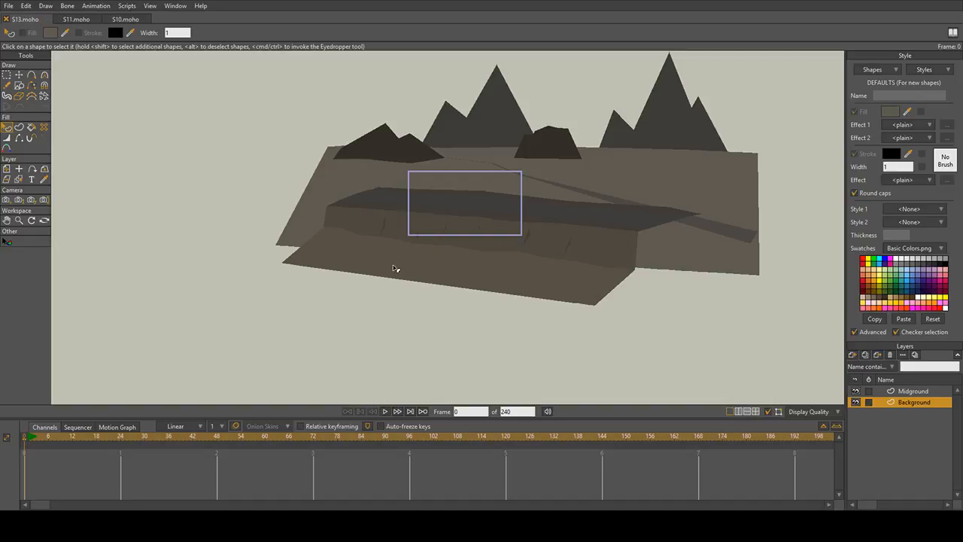
scroll(393, 269, "up", 4)
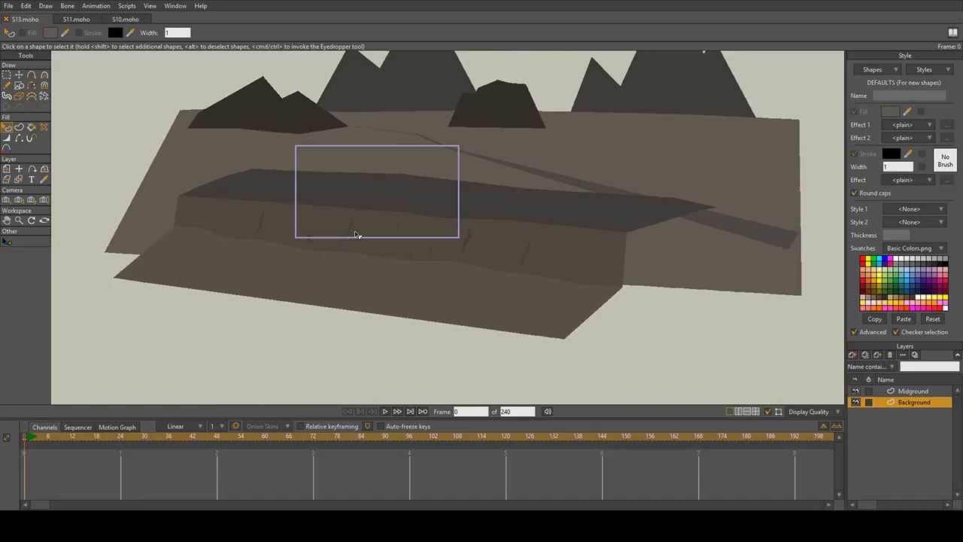
left_click_drag(357, 235, 294, 217)
scroll(319, 200, "down", 2)
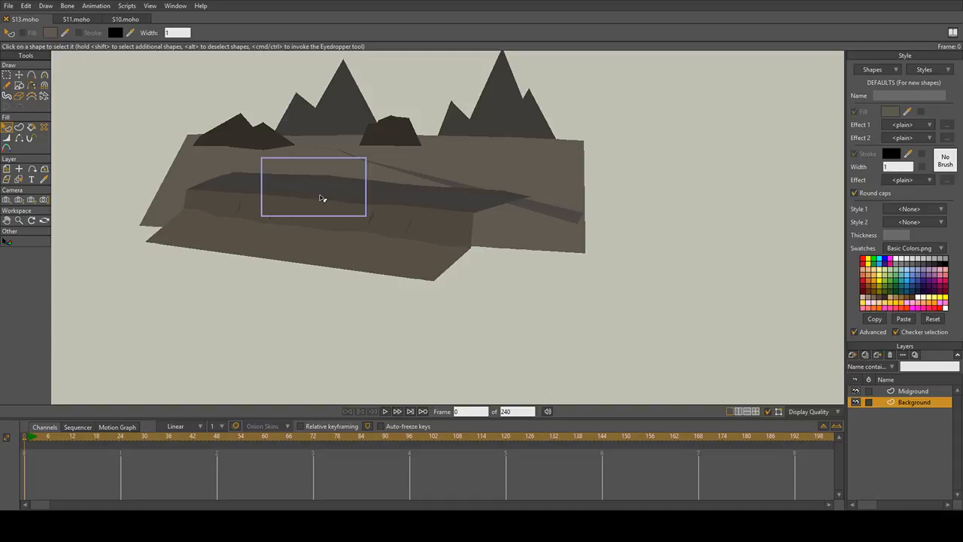
scroll(302, 185, "up", 2)
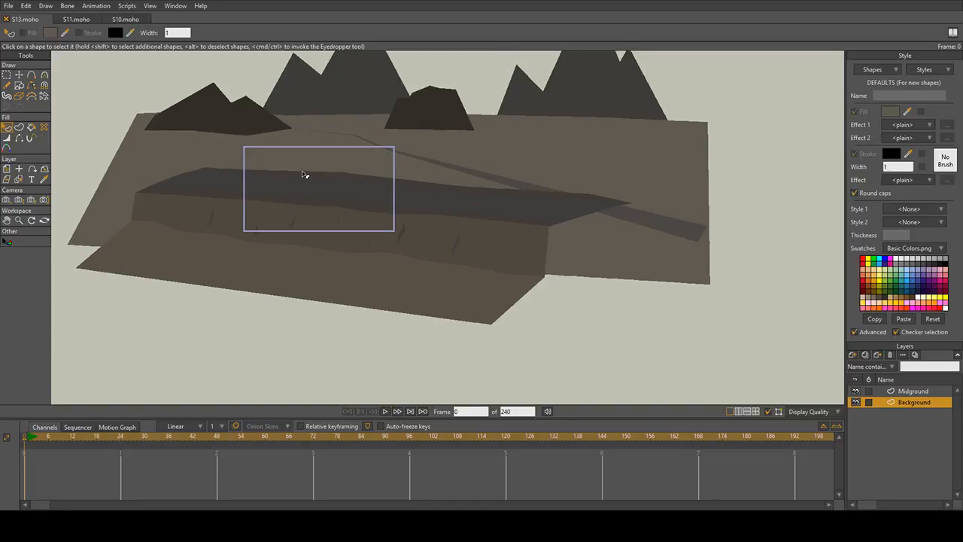
left_click_drag(369, 182, 398, 195)
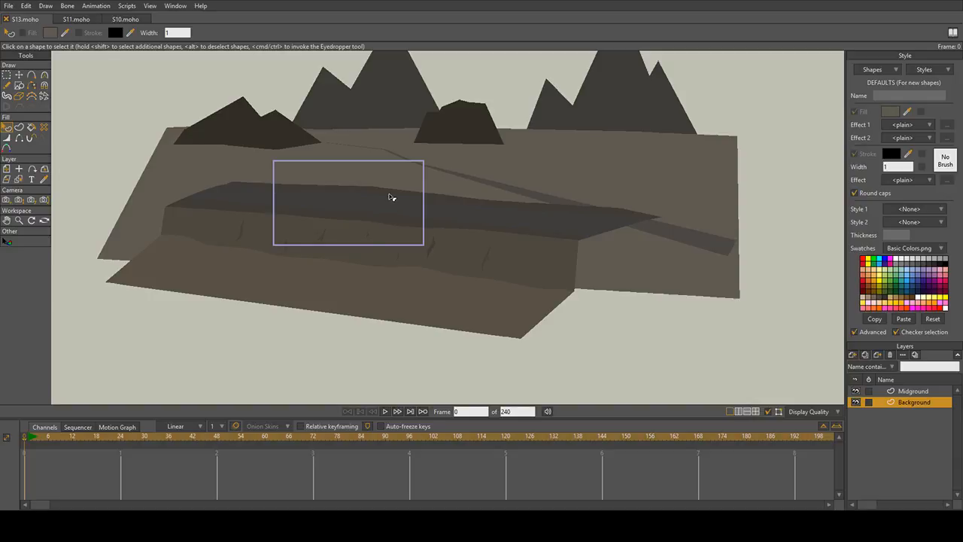
left_click_drag(391, 197, 438, 179)
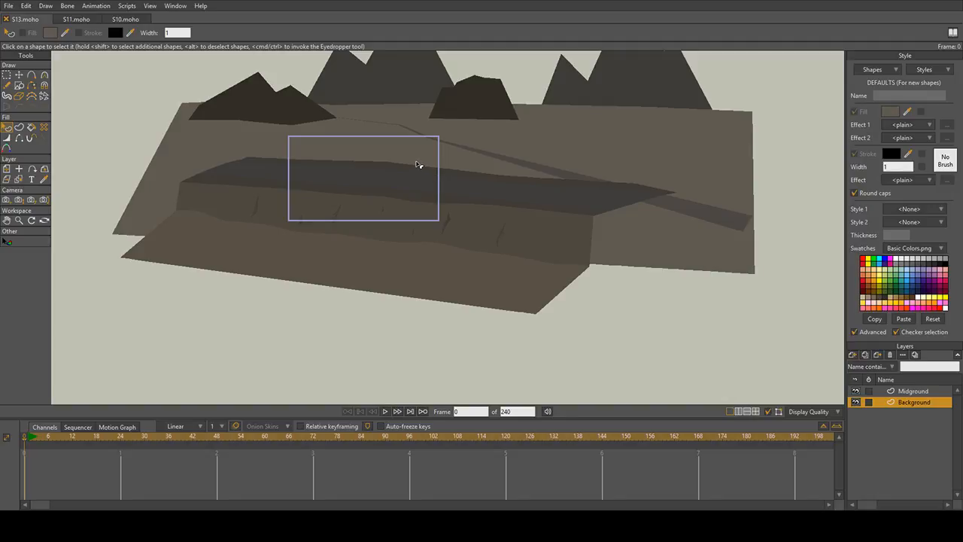
scroll(420, 164, "up", 3)
left_click_drag(387, 222, 452, 199)
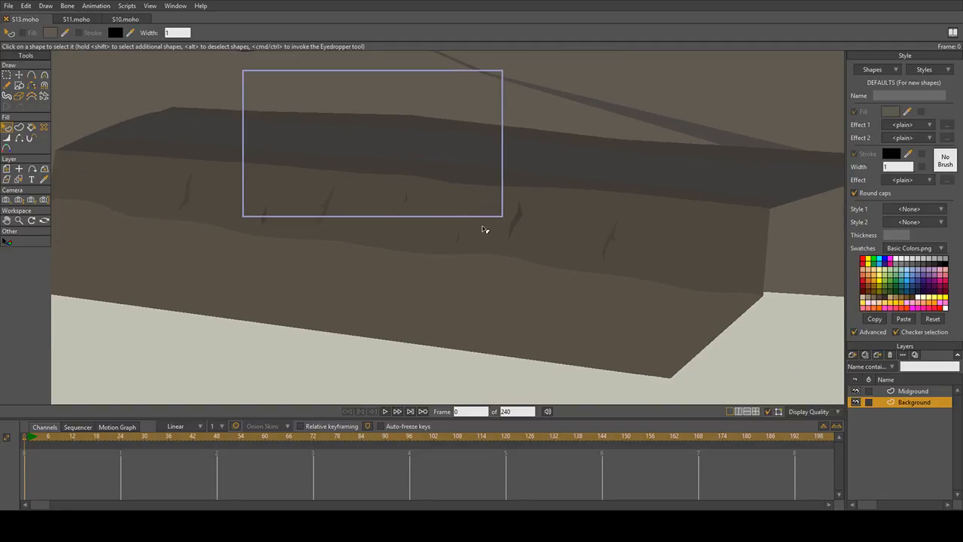
scroll(252, 256, "down", 4)
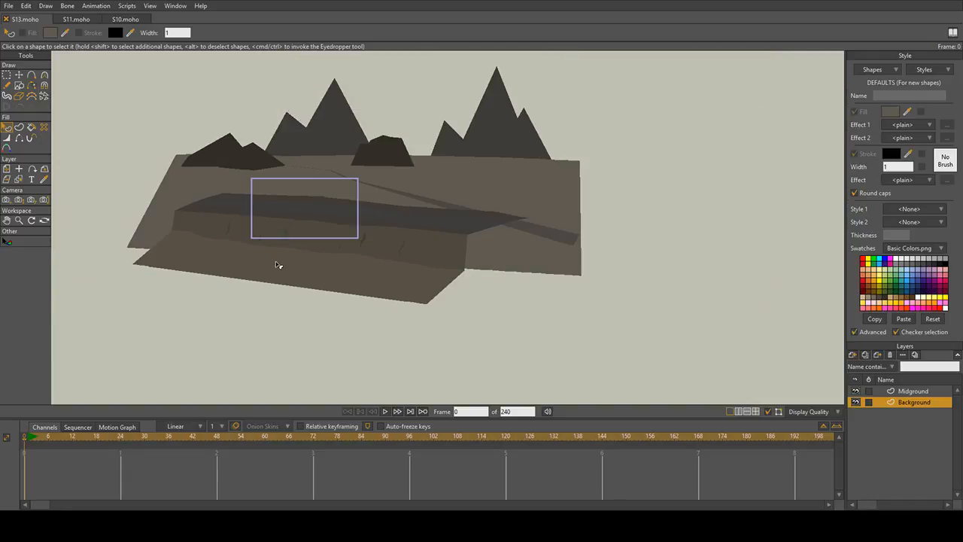
left_click_drag(276, 262, 336, 276)
scroll(331, 278, "up", 3)
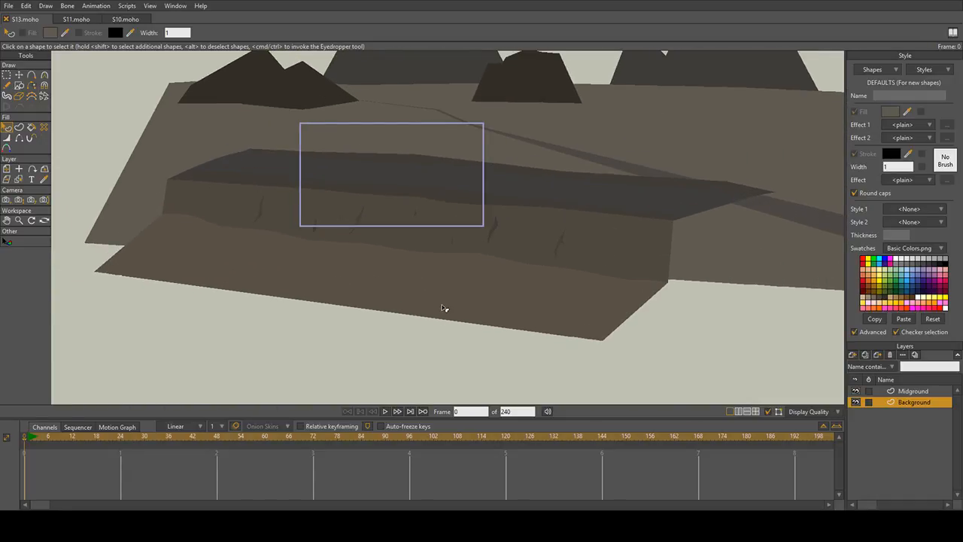
Step: On the Midground layer, move the leftmost points of the cliff's lower edge down and outward to reshape its base
left_click(913, 392)
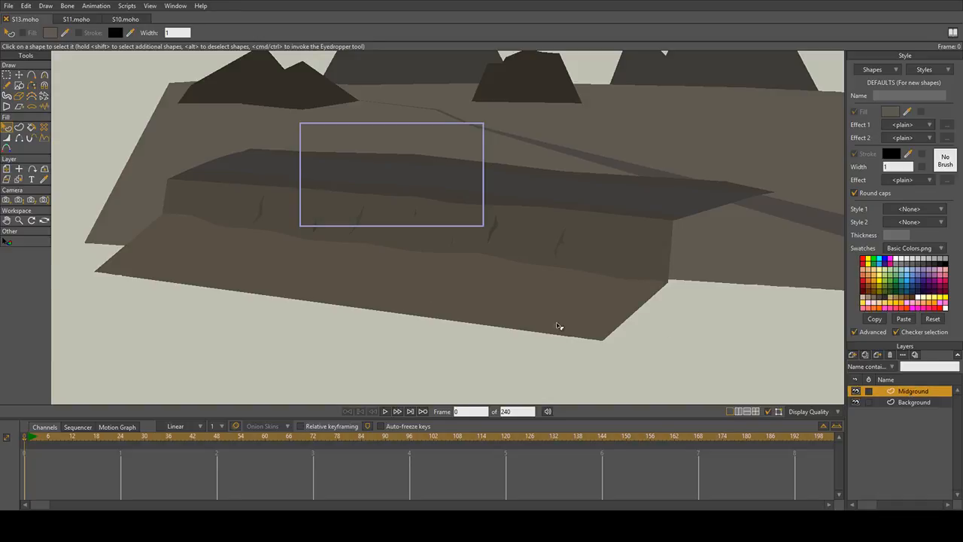
scroll(399, 321, "up", 2)
left_click_drag(358, 236, 382, 227)
scroll(369, 224, "down", 2)
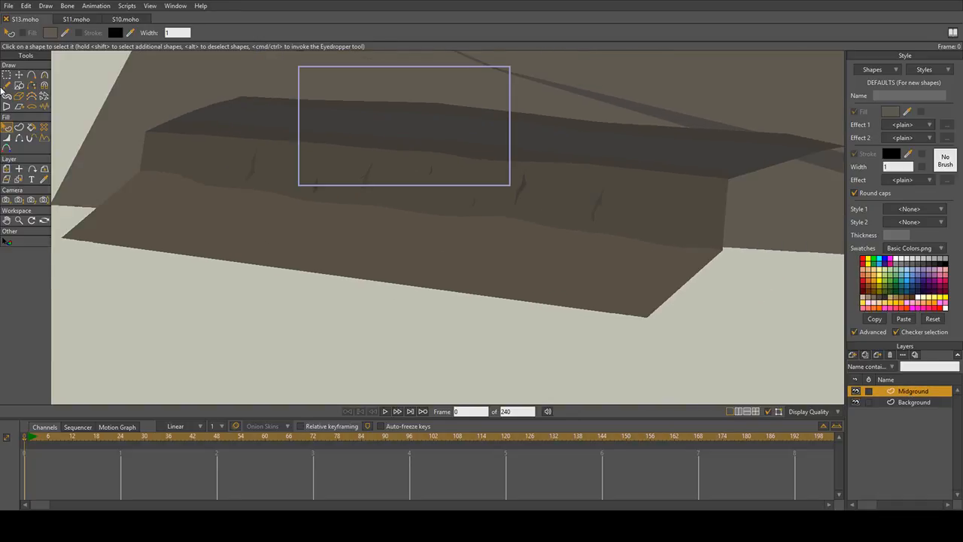
left_click(18, 74)
left_click(140, 175)
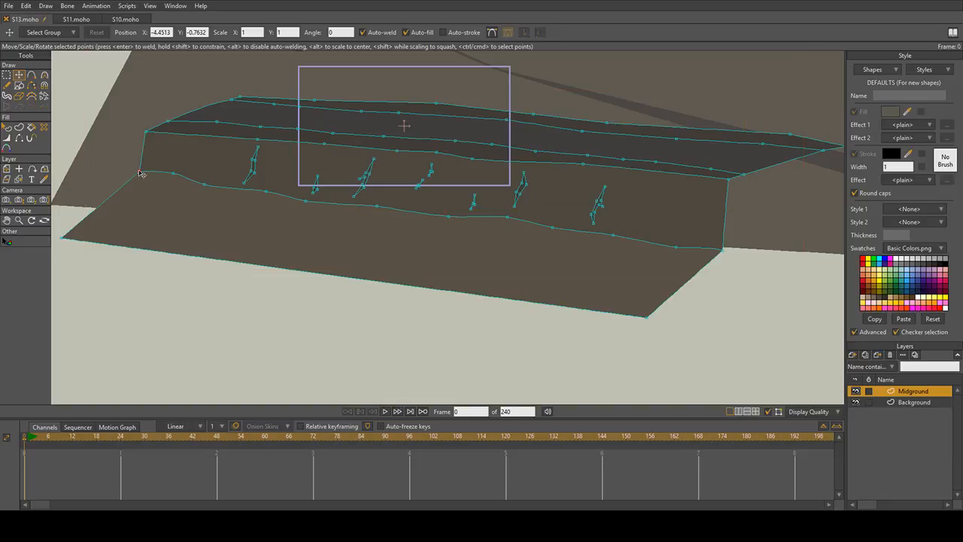
left_click(167, 183)
left_click_drag(166, 185, 268, 194)
left_click_drag(113, 187, 210, 192)
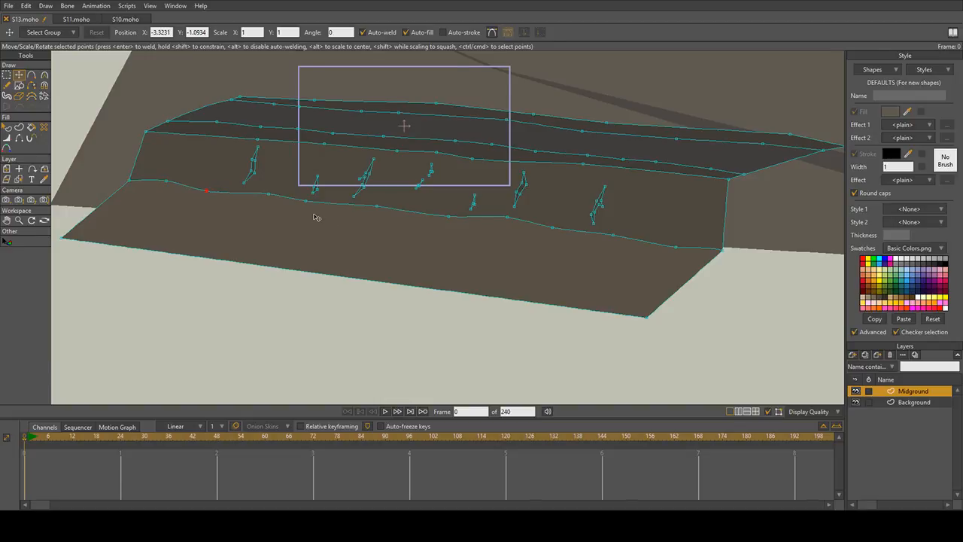
scroll(323, 220, "up", 1)
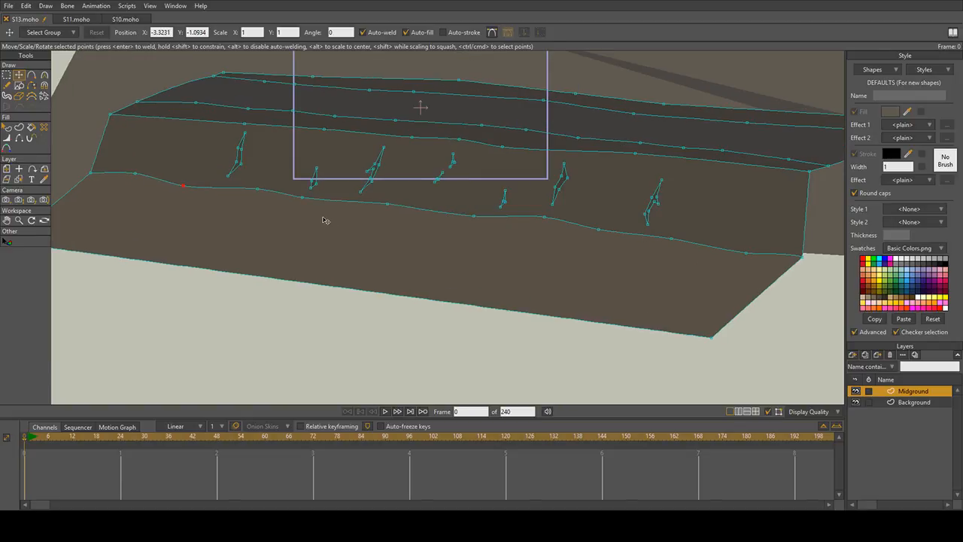
scroll(324, 220, "down", 2)
scroll(369, 226, "up", 1)
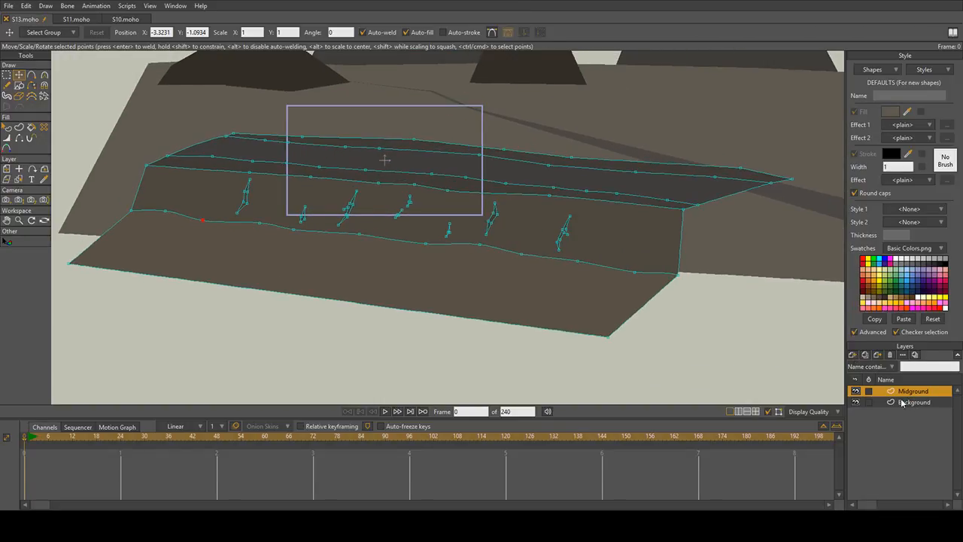
Step: Add a new vector layer above the Midground layer, keeping the default name Layer 3
left_click(852, 354)
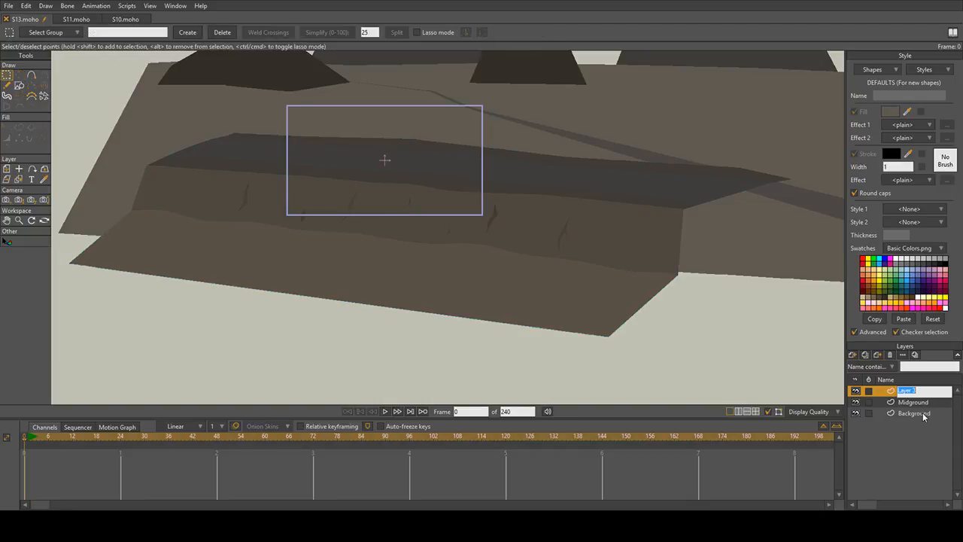
left_click(644, 292)
scroll(398, 216, "up", 3)
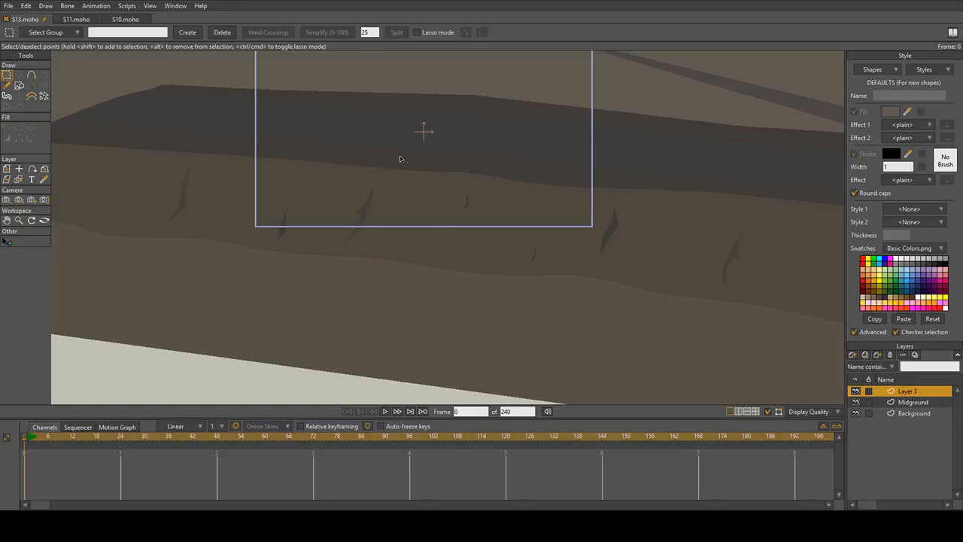
scroll(399, 159, "down", 1)
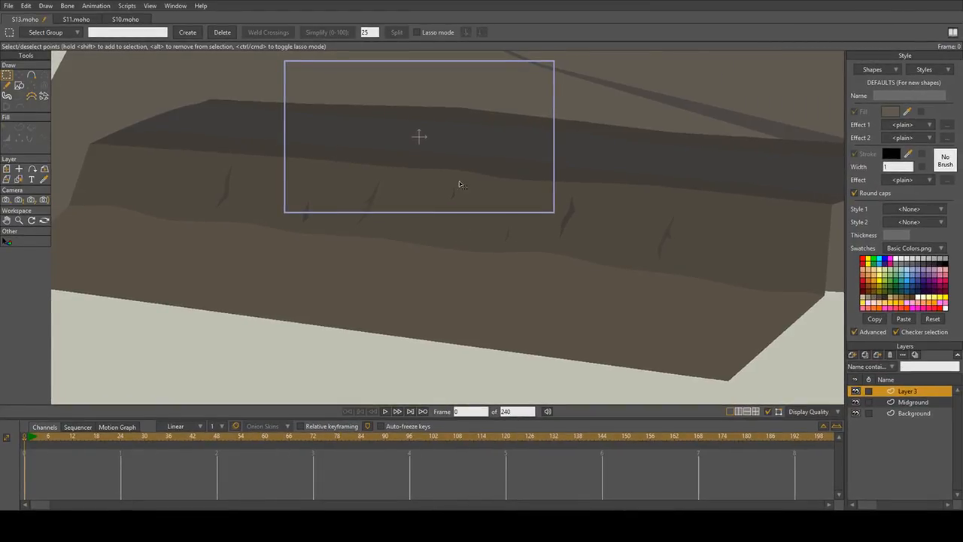
scroll(459, 184, "up", 4)
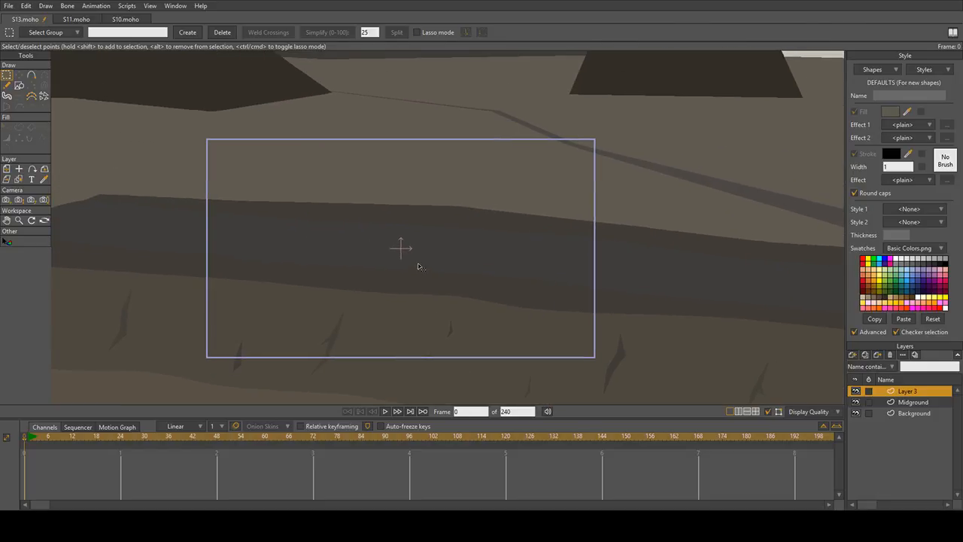
scroll(419, 265, "down", 3)
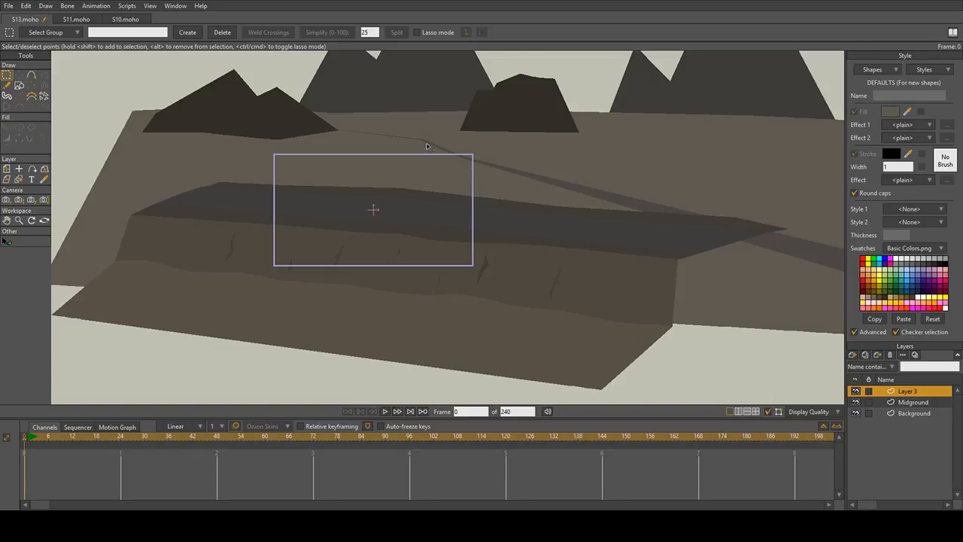
left_click_drag(426, 207, 458, 245)
scroll(449, 252, "up", 3)
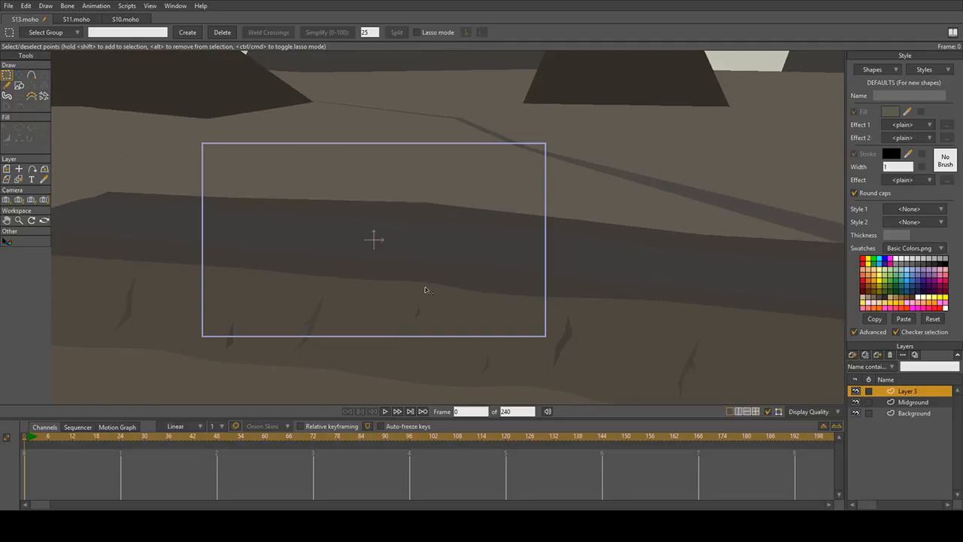
left_click_drag(424, 289, 479, 238)
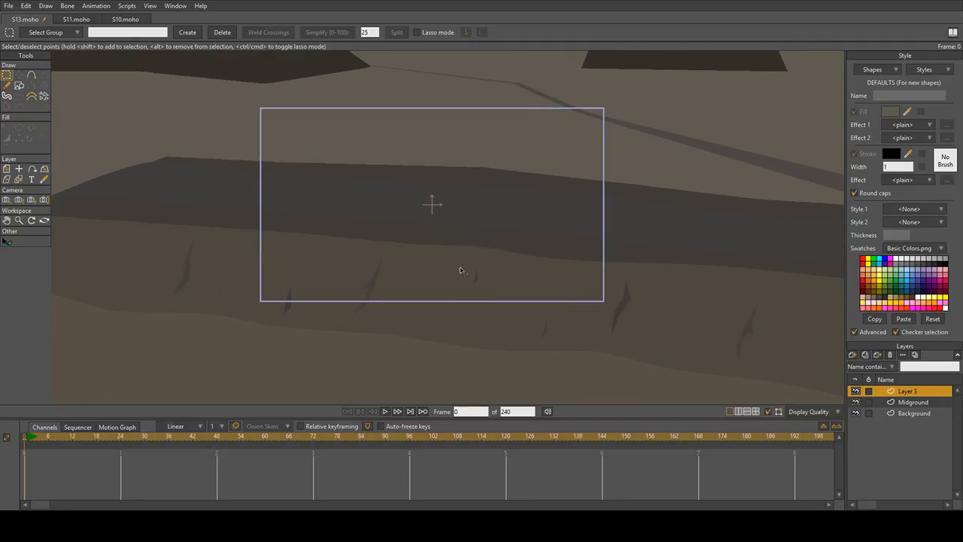
scroll(459, 272, "down", 4)
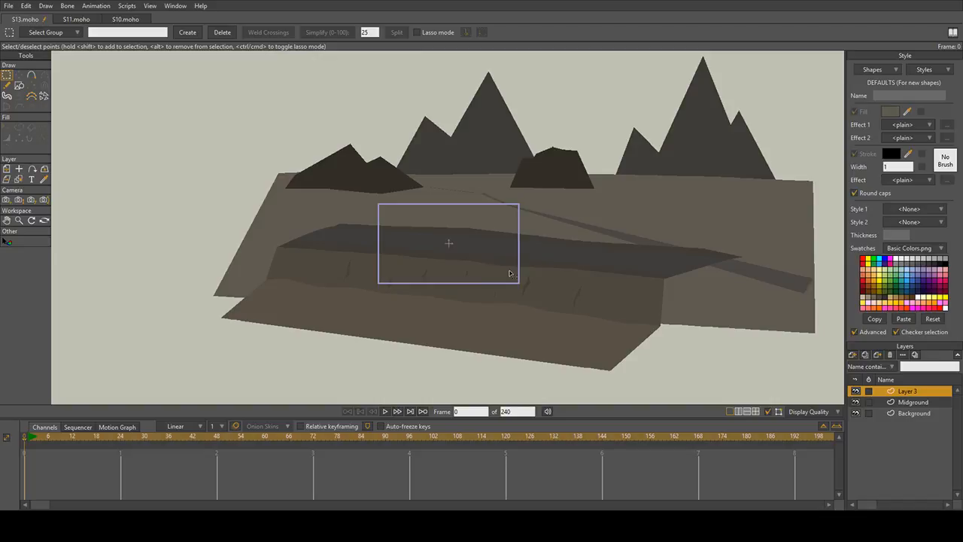
scroll(362, 251, "up", 1)
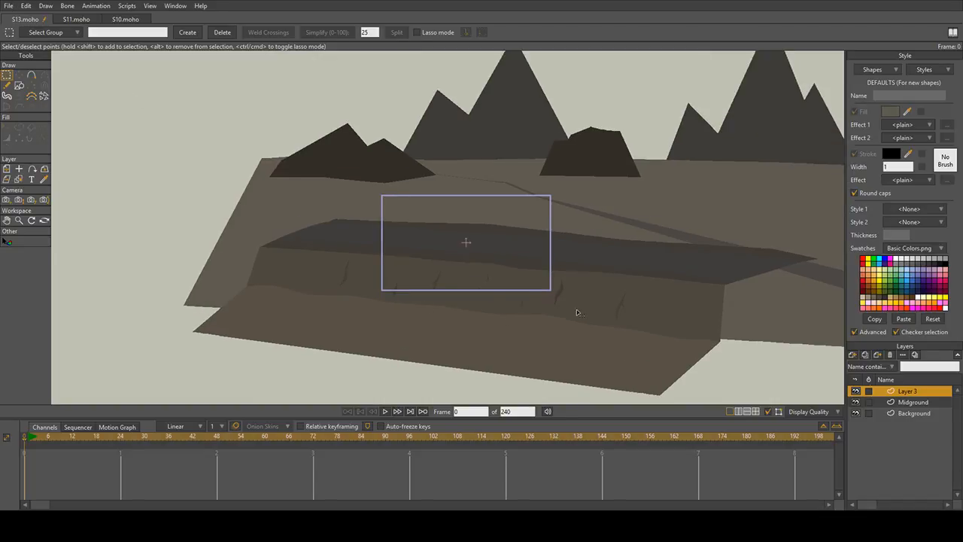
left_click_drag(497, 358, 483, 335)
scroll(482, 333, "up", 4)
left_click_drag(303, 205, 304, 269)
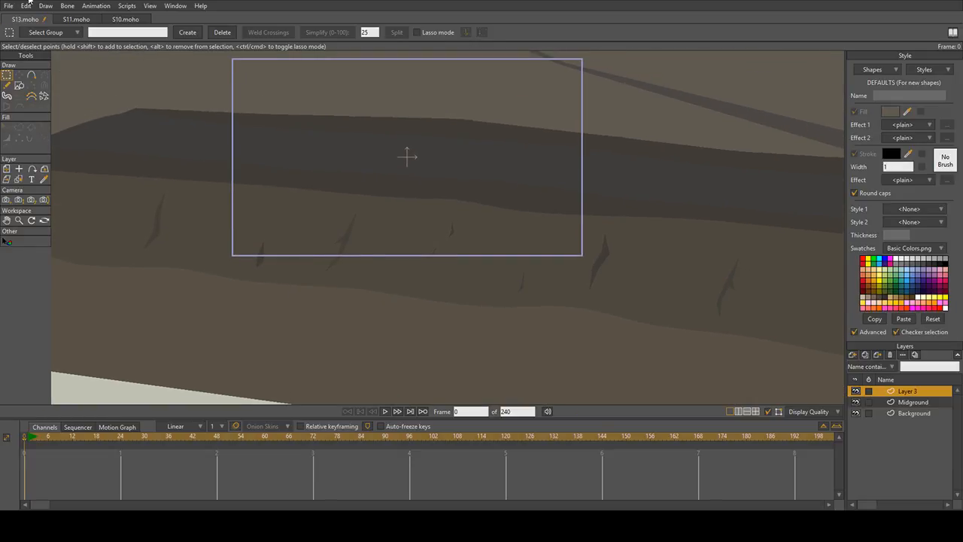
left_click_drag(289, 161, 304, 162)
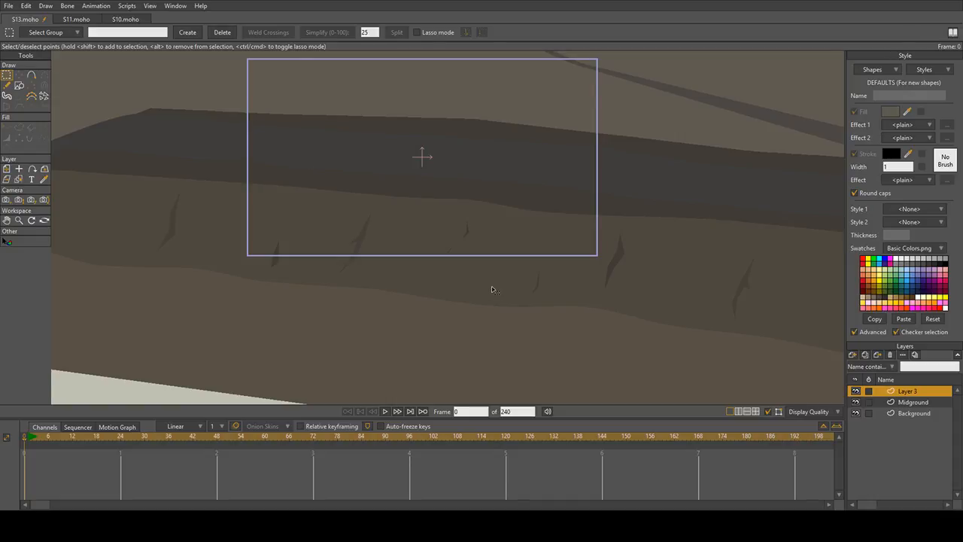
scroll(493, 289, "down", 4)
scroll(492, 289, "up", 5)
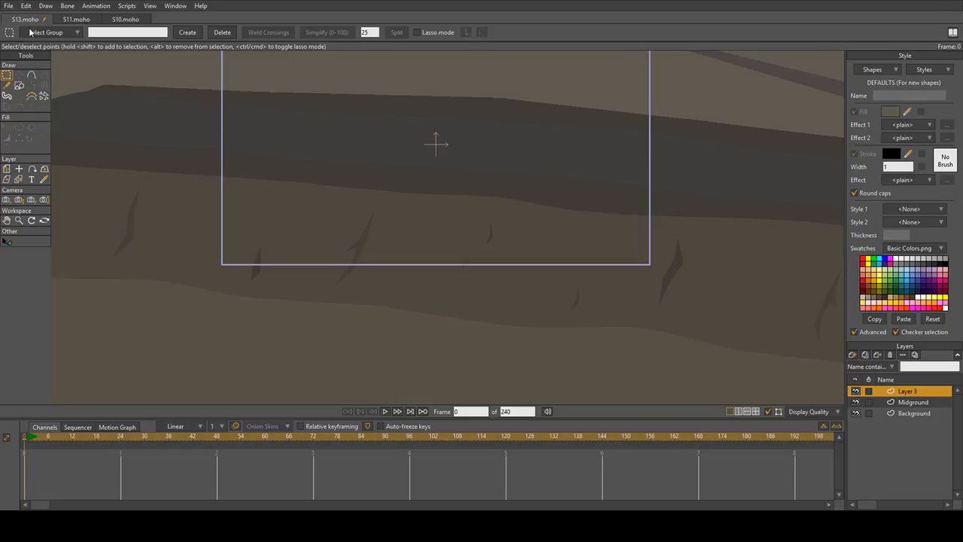
Step: With the Add Point tool active, examine the midground cliff and the ground below it at close range and overview
left_click(32, 75)
scroll(434, 202, "down", 3)
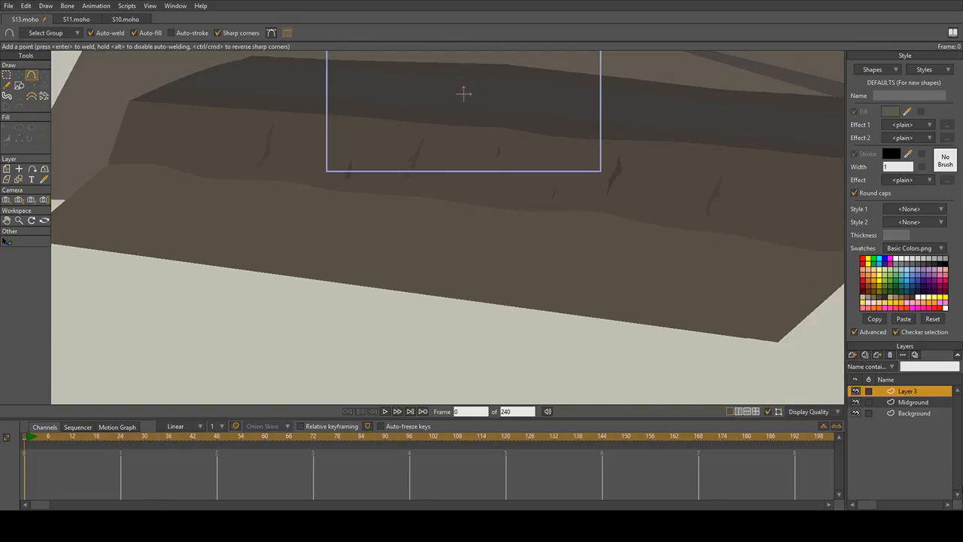
left_click_drag(555, 252, 547, 333)
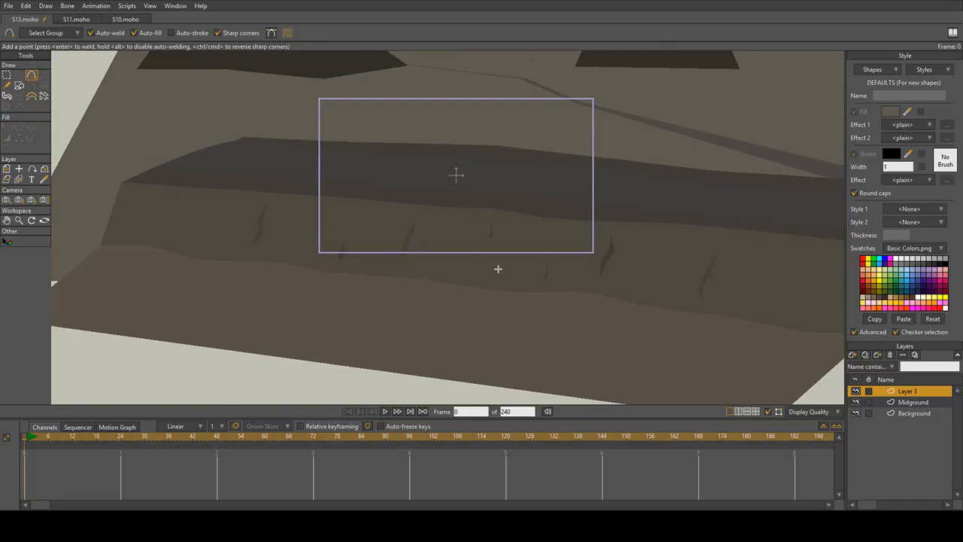
scroll(456, 174, "up", 4)
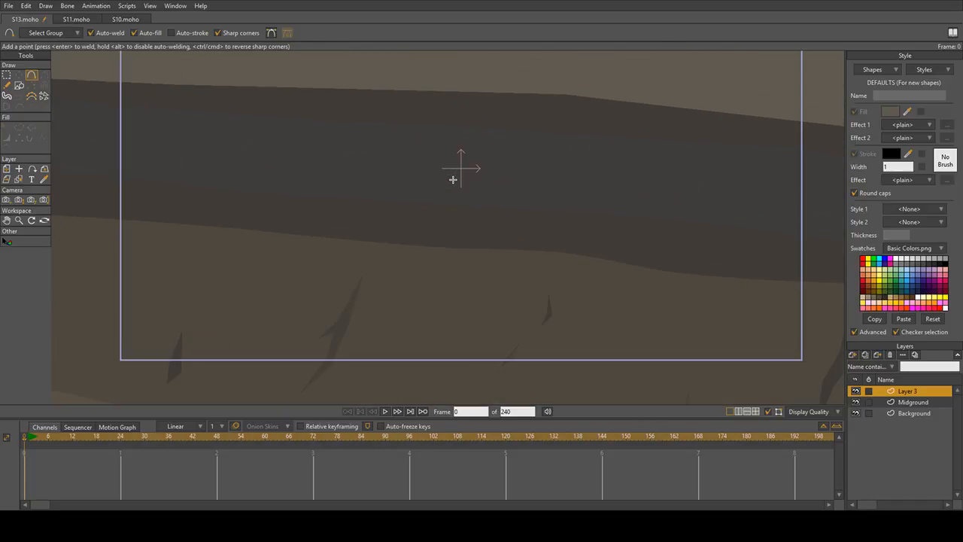
scroll(455, 195, "up", 1)
scroll(464, 218, "down", 5)
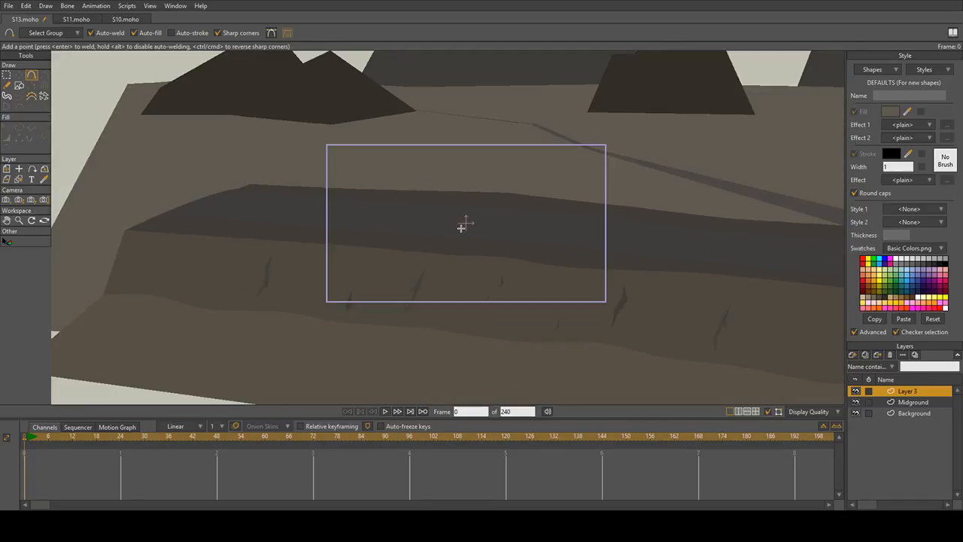
scroll(461, 227, "up", 3)
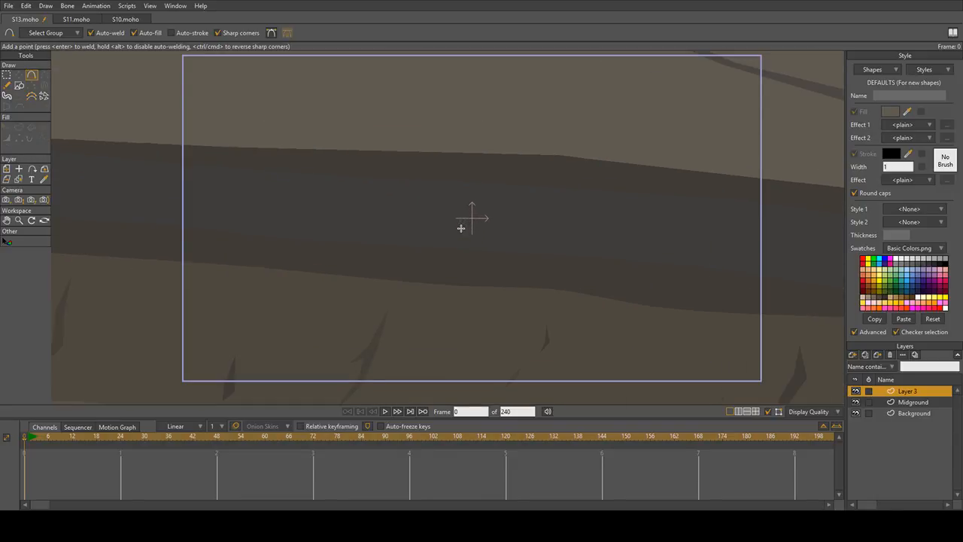
scroll(461, 227, "up", 5)
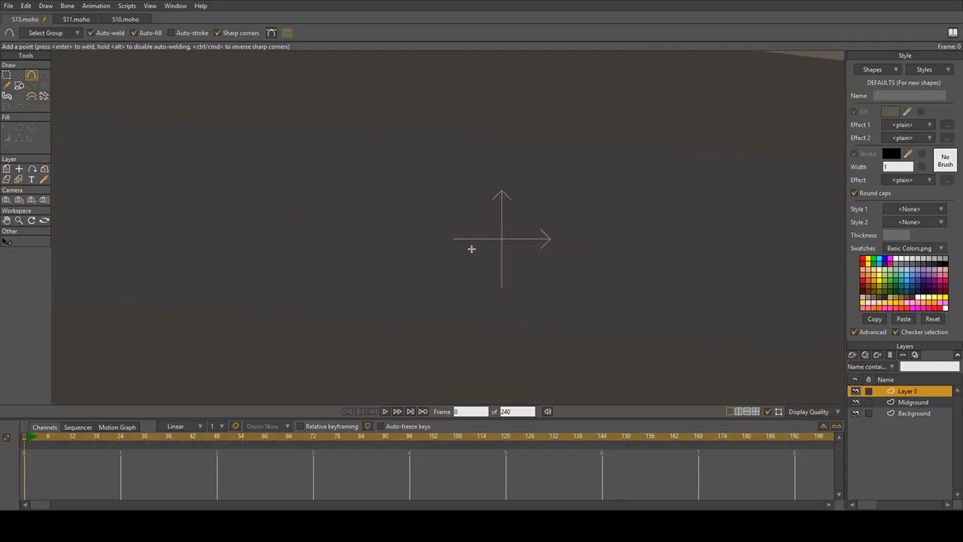
scroll(471, 249, "down", 6)
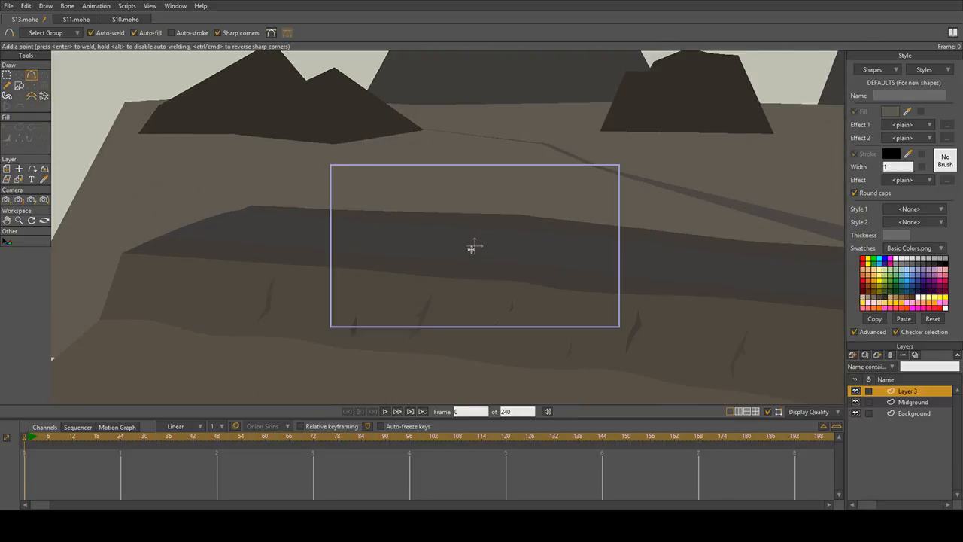
scroll(471, 248, "up", 4)
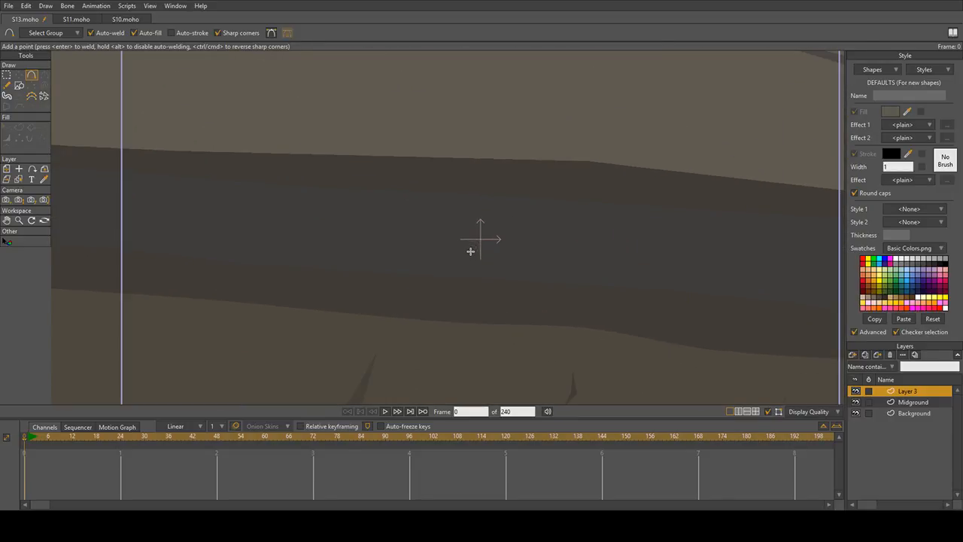
scroll(512, 207, "down", 4)
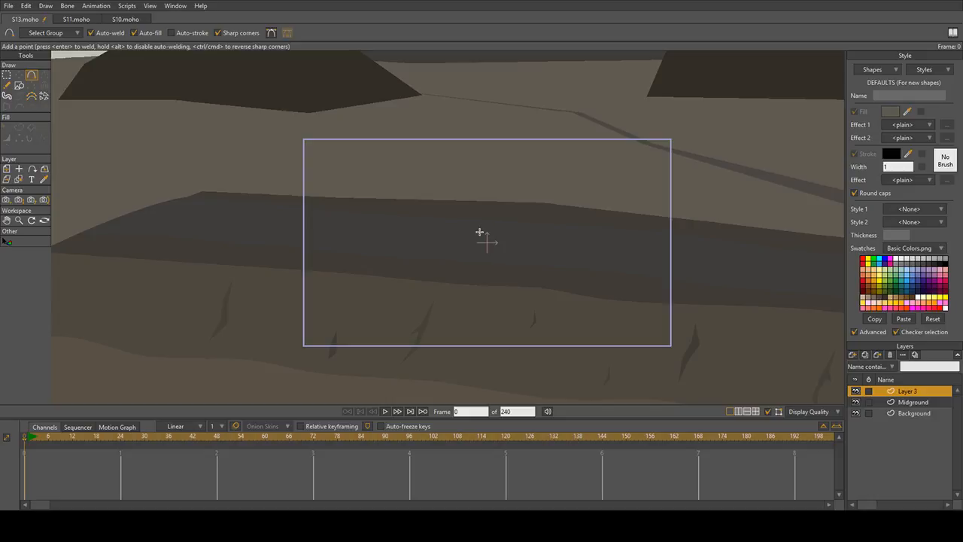
scroll(486, 241, "up", 4)
scroll(474, 305, "down", 2)
scroll(474, 306, "down", 3)
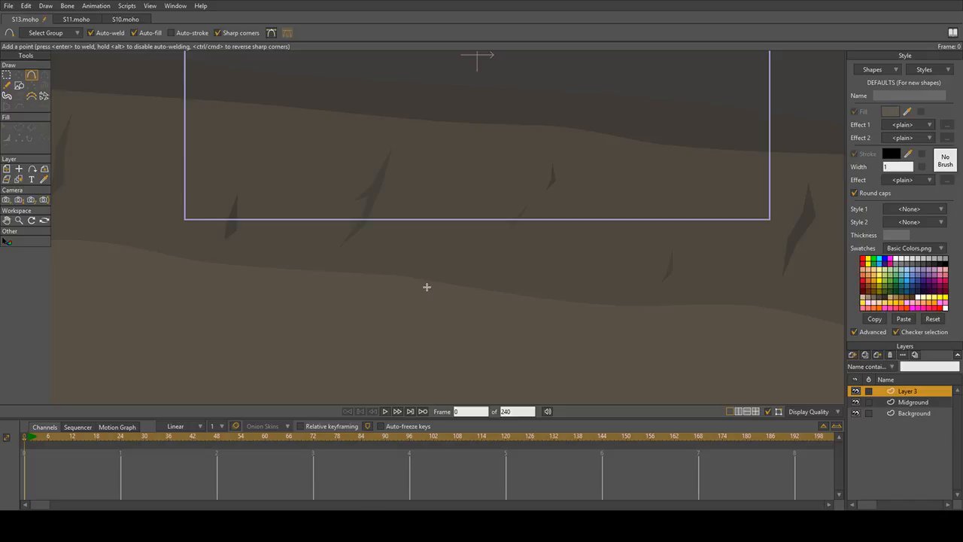
scroll(424, 287, "down", 4)
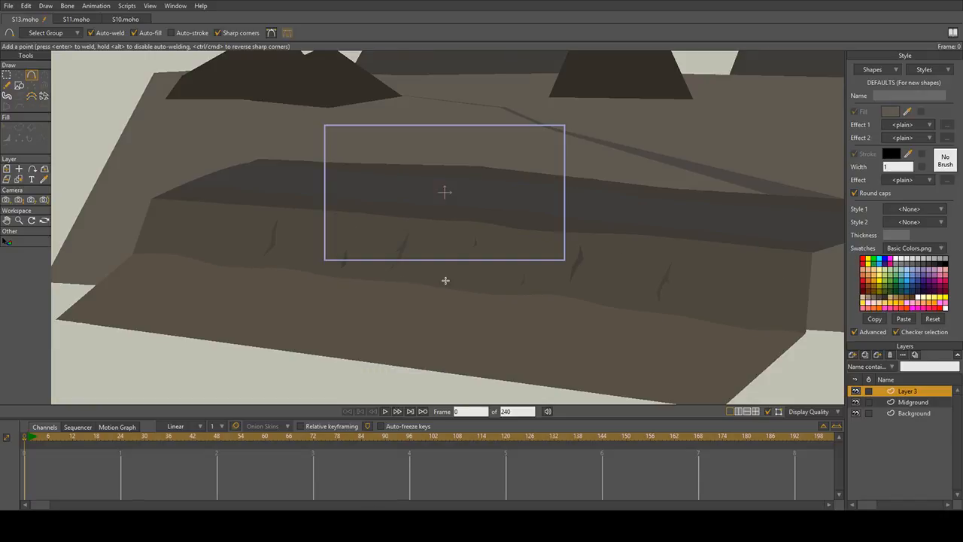
scroll(402, 293, "up", 3)
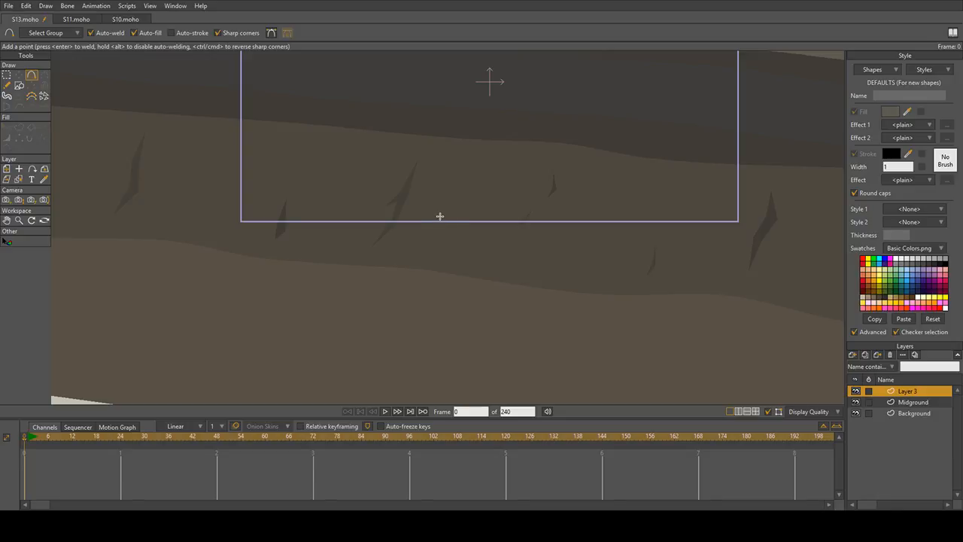
scroll(445, 219, "down", 4)
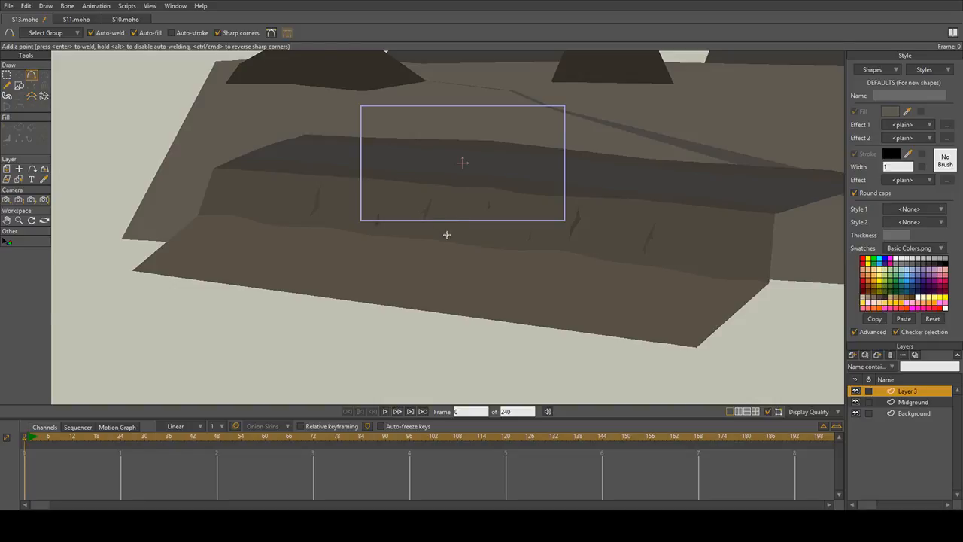
scroll(447, 233, "up", 2)
scroll(439, 238, "down", 3)
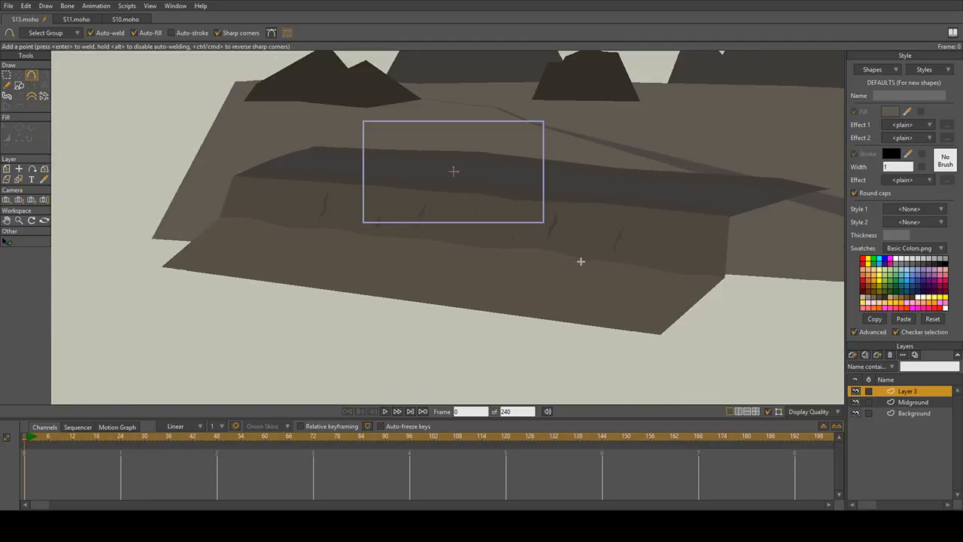
scroll(418, 274, "down", 2)
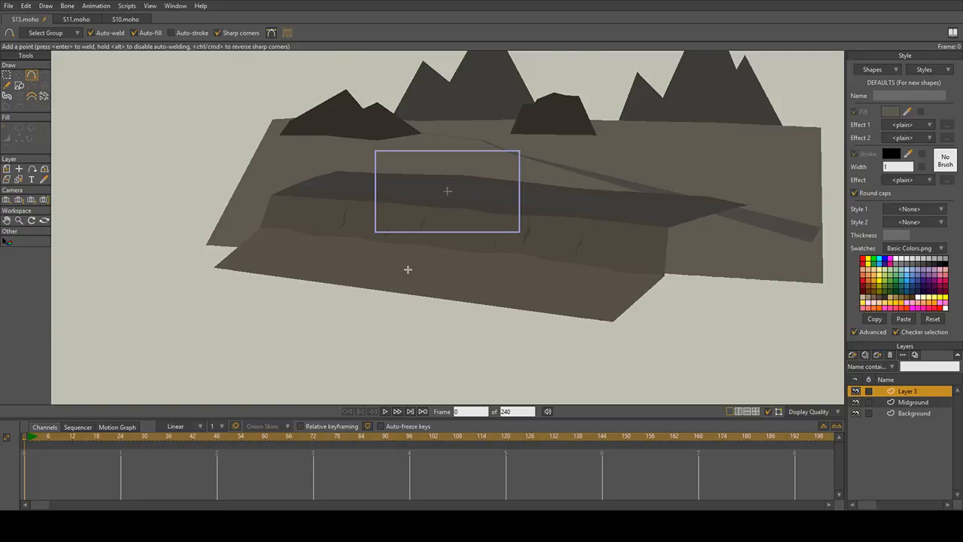
scroll(408, 269, "up", 3)
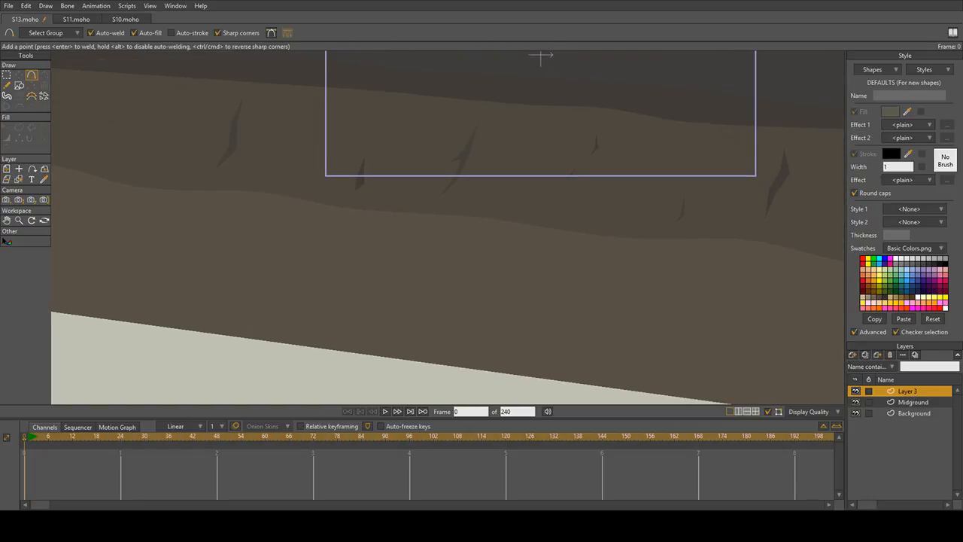
Step: Rename the new vector layer above Midground as Bonefield
type("Bonefield")
key("Return")
Step: On the Bonefield layer, draw a long, narrow, slanted six-point spine on the ground below the cliff and fill it pale beige
scroll(612, 322, "down", 3)
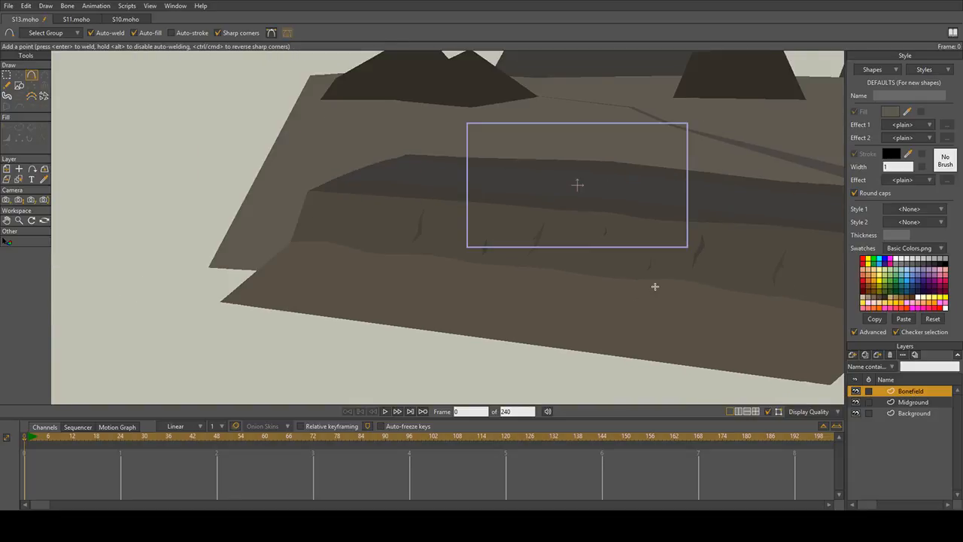
left_click_drag(609, 257, 481, 249)
scroll(529, 260, "up", 2)
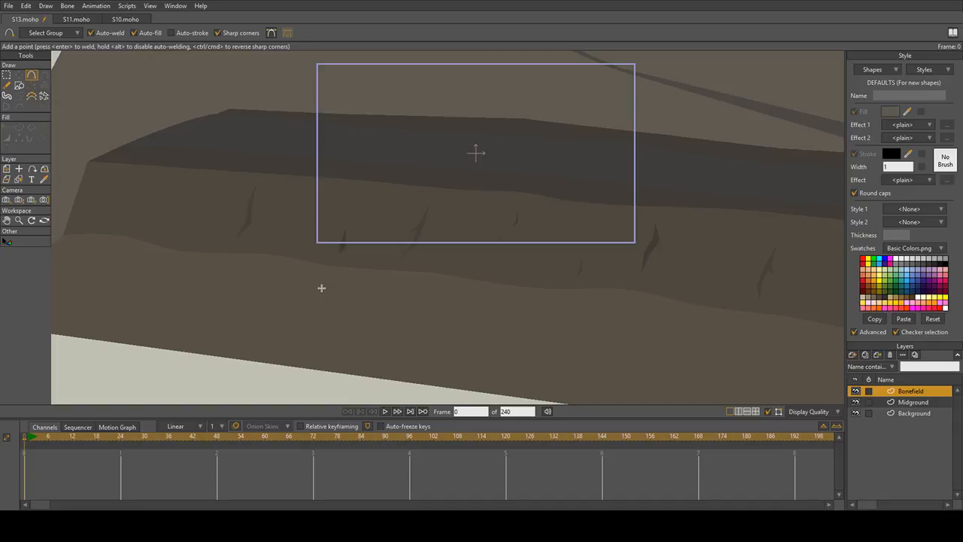
scroll(335, 294, "up", 2)
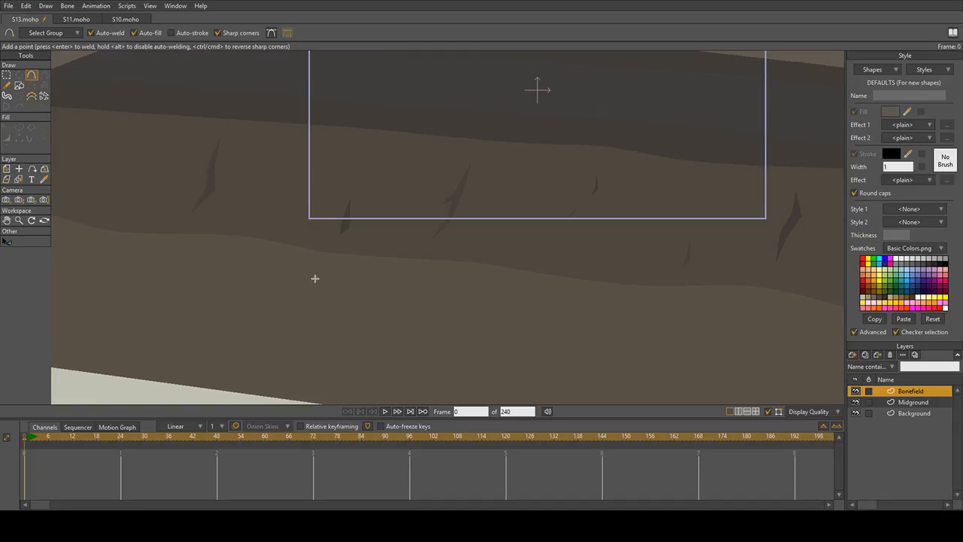
left_click_drag(314, 278, 343, 262)
scroll(343, 261, "up", 2)
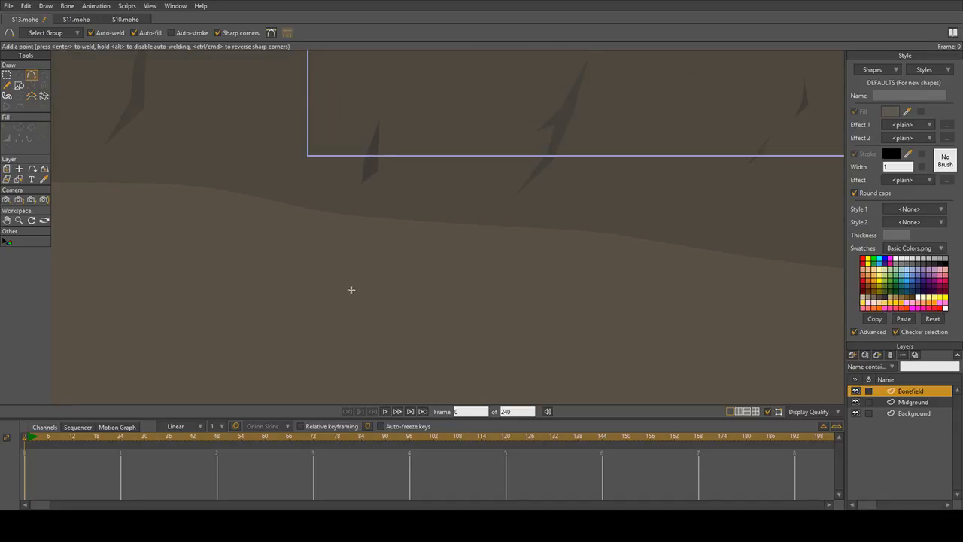
left_click_drag(276, 291, 379, 301)
scroll(359, 328, "up", 5)
left_click_drag(379, 300, 355, 313)
left_click_drag(296, 294, 363, 250)
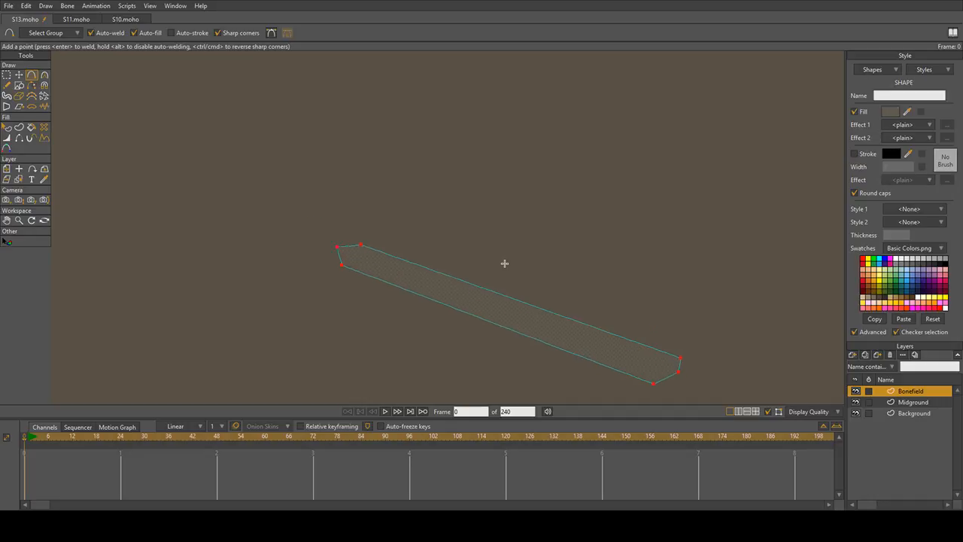
scroll(402, 222, "down", 1)
left_click(891, 112)
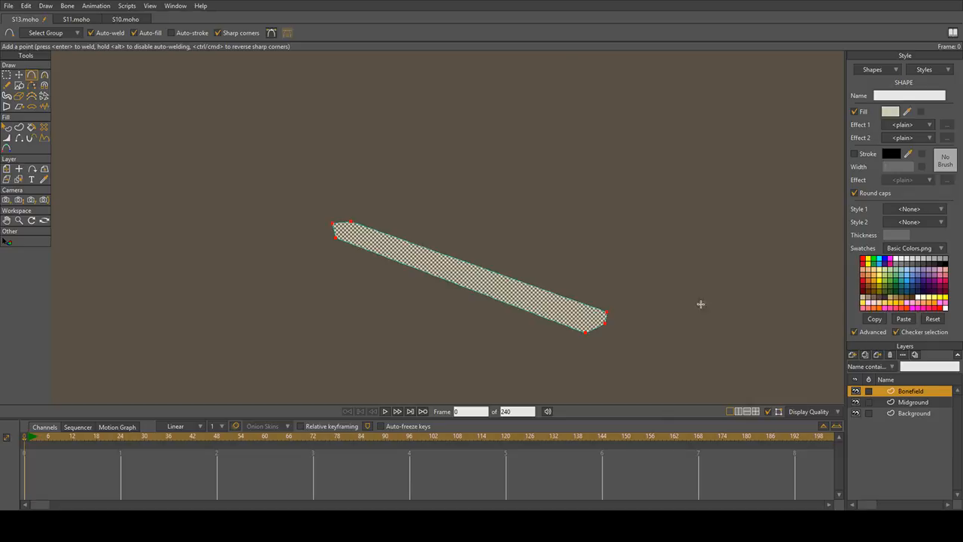
scroll(680, 302, "down", 5)
left_click_drag(420, 231, 299, 219)
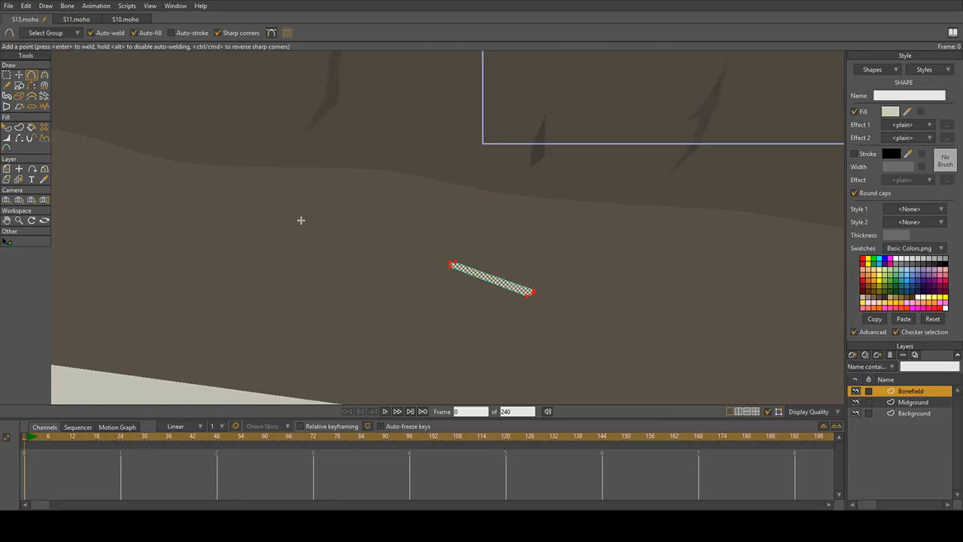
scroll(299, 218, "up", 2)
left_click_drag(544, 324, 441, 318)
scroll(441, 319, "up", 2)
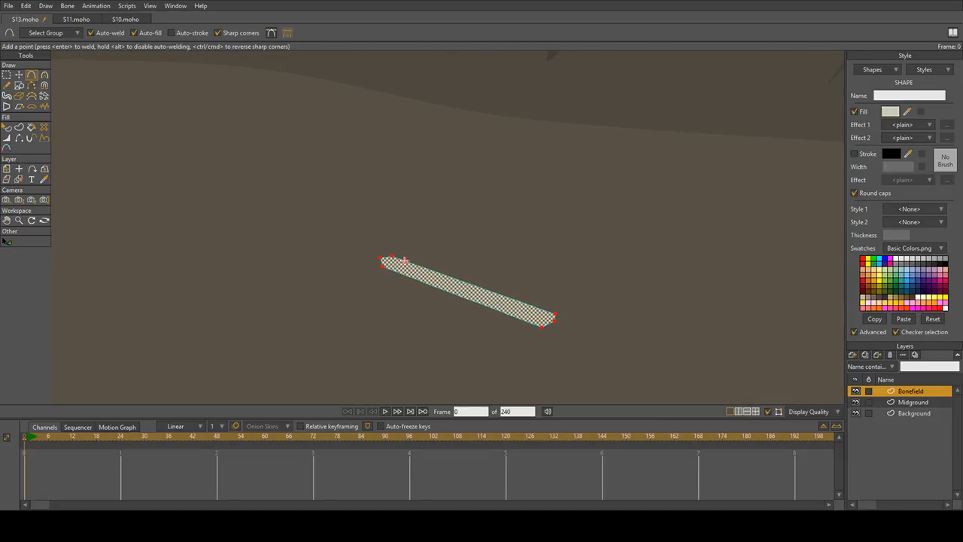
left_click_drag(402, 259, 383, 226)
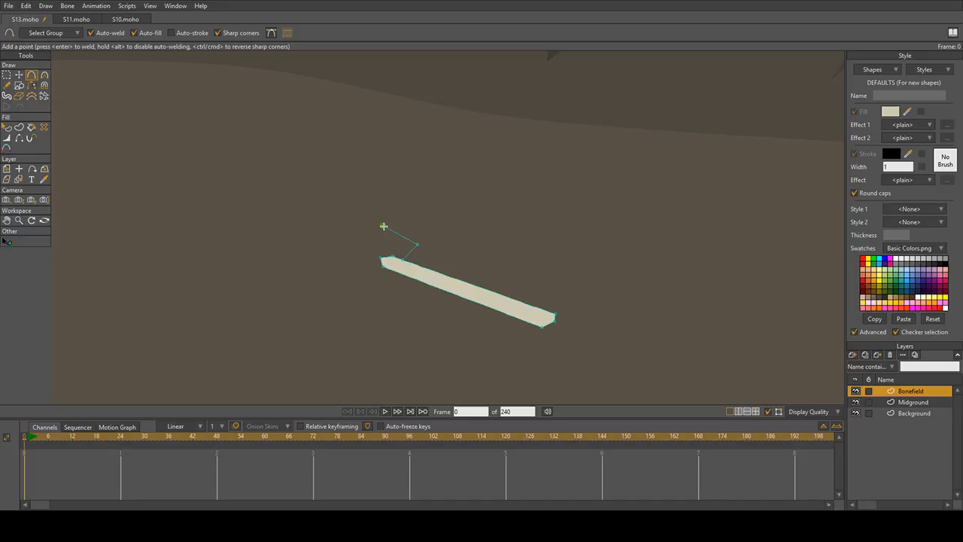
key("ctrl+z")
key("ctrl+z")
Step: Draw four bent, pointed rib outlines along the spine's upper edge, each starting and ending on that edge
left_click_drag(402, 259, 452, 226)
left_click_drag(451, 227, 391, 200)
left_click_drag(390, 200, 414, 266)
scroll(468, 247, "up", 3)
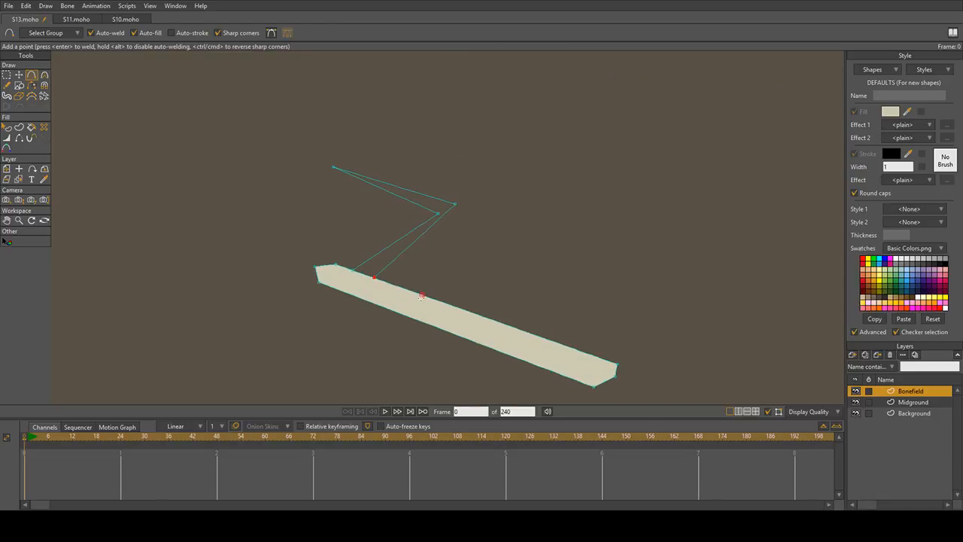
left_click_drag(423, 298, 452, 305)
left_click_drag(514, 312, 563, 244)
left_click_drag(563, 244, 525, 322)
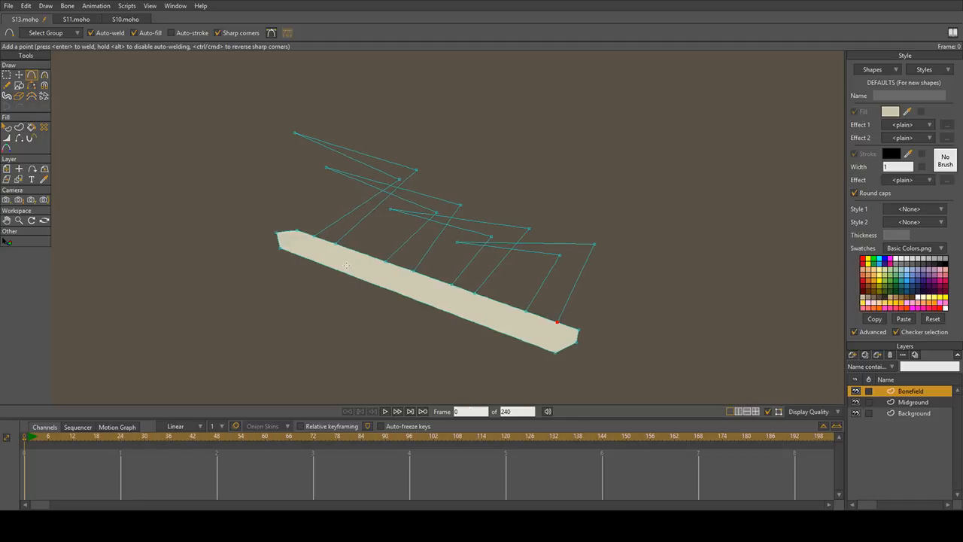
Step: Draw four bent, pointed rib outlines from the spine's lower edge, with their tips rising up across or beside the spine
left_click_drag(322, 263, 253, 266)
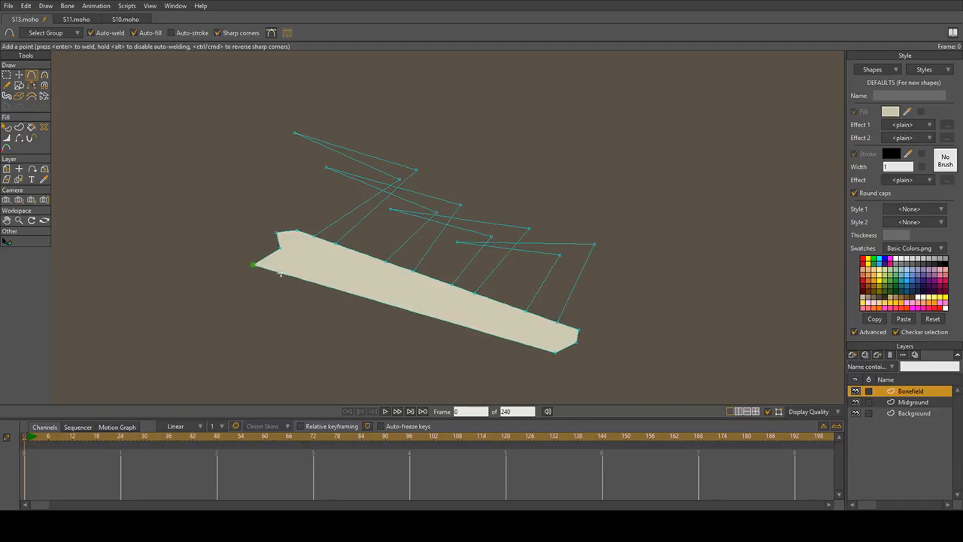
key("ctrl+z")
left_click_drag(320, 263, 193, 255)
left_click_drag(195, 262, 303, 206)
left_click_drag(303, 206, 324, 322)
left_click_drag(324, 322, 433, 258)
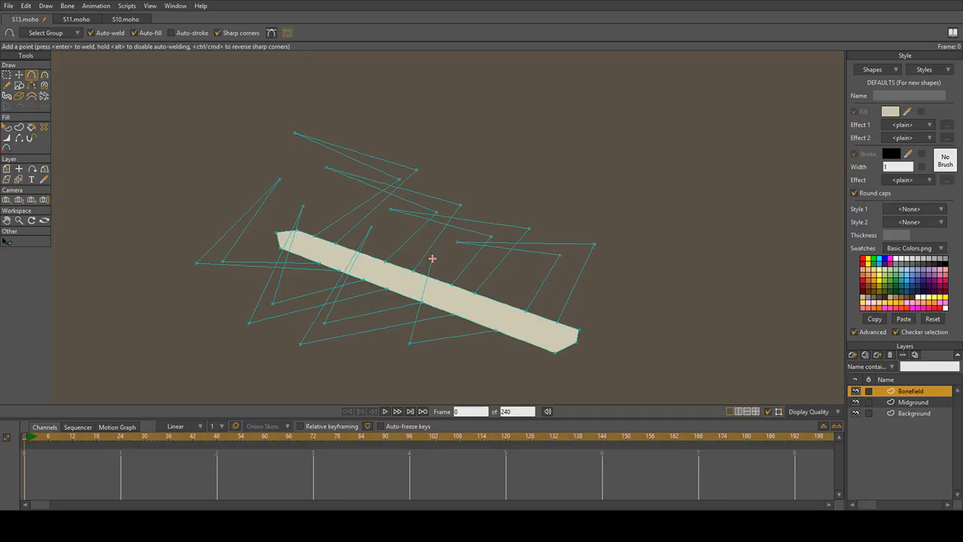
left_click_drag(415, 325, 374, 364)
left_click_drag(374, 365, 532, 346)
Step: Move the bend points of the third and fourth lower ribs closer to the spine
left_click(20, 75)
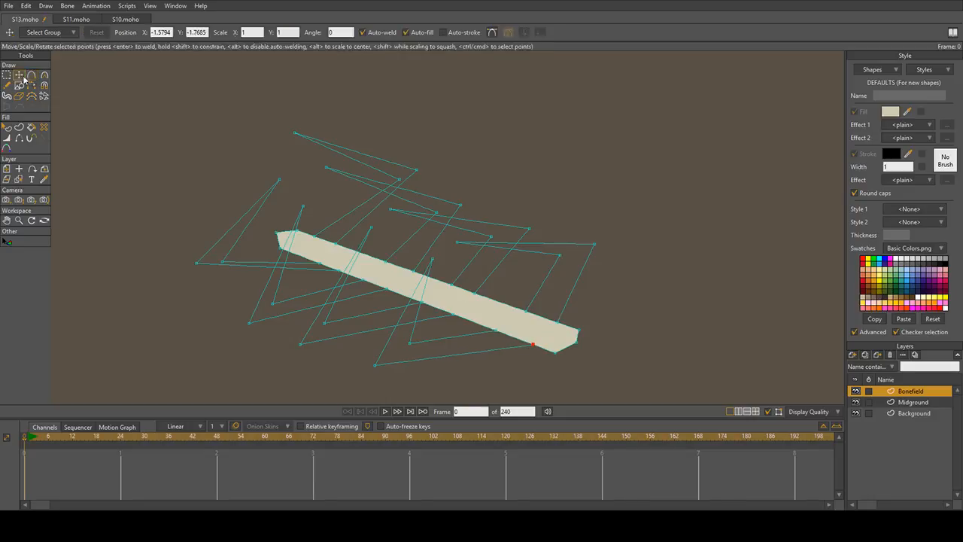
mouse_move(328, 327)
left_mouse_down()
mouse_move(351, 315)
mouse_move(314, 331)
mouse_move(328, 315)
mouse_move(361, 310)
mouse_move(336, 324)
mouse_move(313, 317)
left_mouse_up()
left_click_drag(408, 345, 418, 337)
left_click_drag(374, 366, 402, 347)
Step: Shorten the fourth upper rib by moving its two bend points and its tip inward
left_click_drag(560, 255, 557, 275)
left_click_drag(586, 249, 563, 276)
left_click_drag(450, 245, 492, 245)
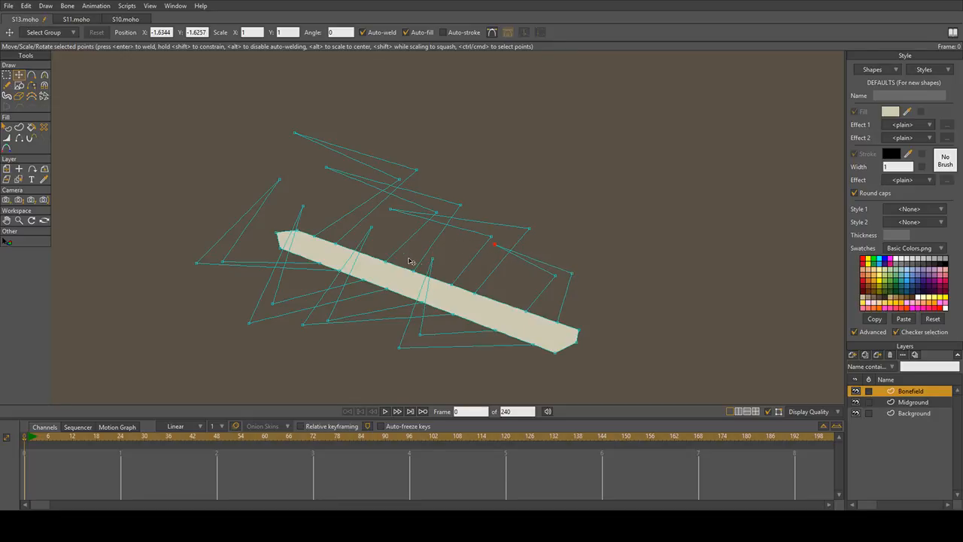
Step: Refine the third lower rib's bend and tip points and nudge the fourth lower rib's tip
mouse_move(428, 260)
left_mouse_down()
mouse_move(436, 264)
mouse_move(430, 261)
left_mouse_up()
mouse_move(329, 321)
left_mouse_down()
mouse_move(332, 313)
mouse_move(324, 328)
mouse_move(343, 312)
left_mouse_up()
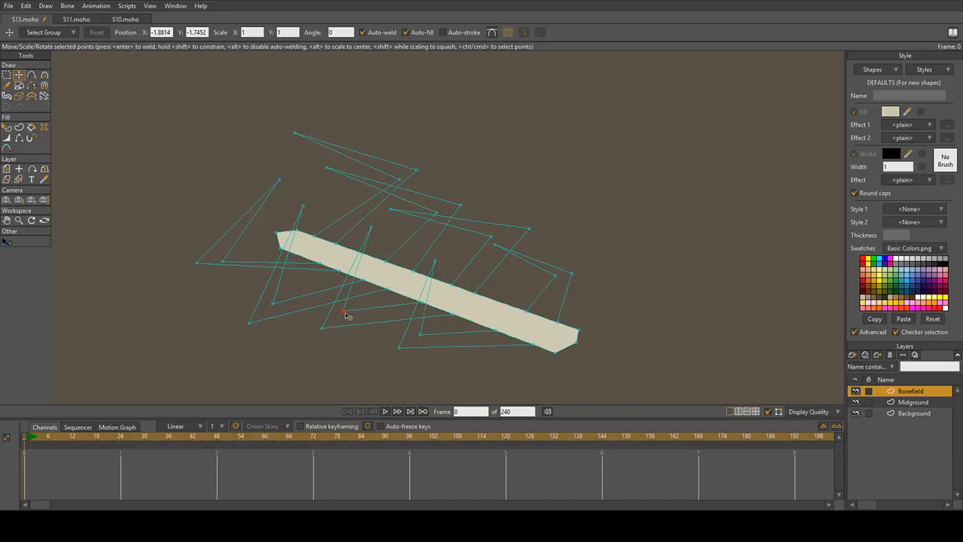
left_click_drag(372, 226, 362, 230)
Step: Shorten the second and third upper ribs by moving their bend points and tips inward
left_click_drag(491, 236, 517, 239)
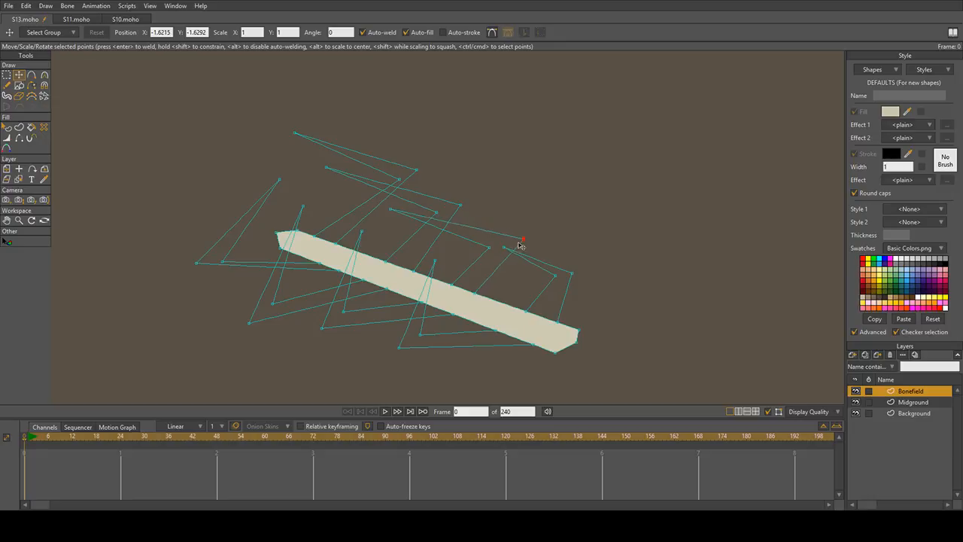
left_click(400, 217)
left_click_drag(398, 214, 441, 212)
left_click_drag(434, 207, 463, 250)
left_click_drag(369, 194, 385, 208)
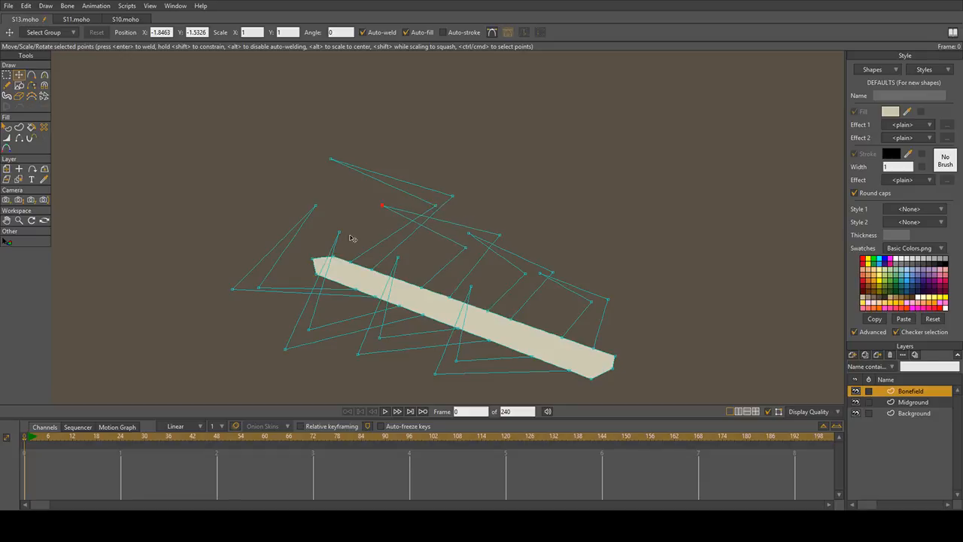
Step: Adjust the second lower rib's tip and reposition the first lower rib's bend points
left_click_drag(340, 233, 345, 228)
mouse_move(257, 288)
left_mouse_down()
mouse_move(273, 276)
mouse_move(252, 299)
left_mouse_up()
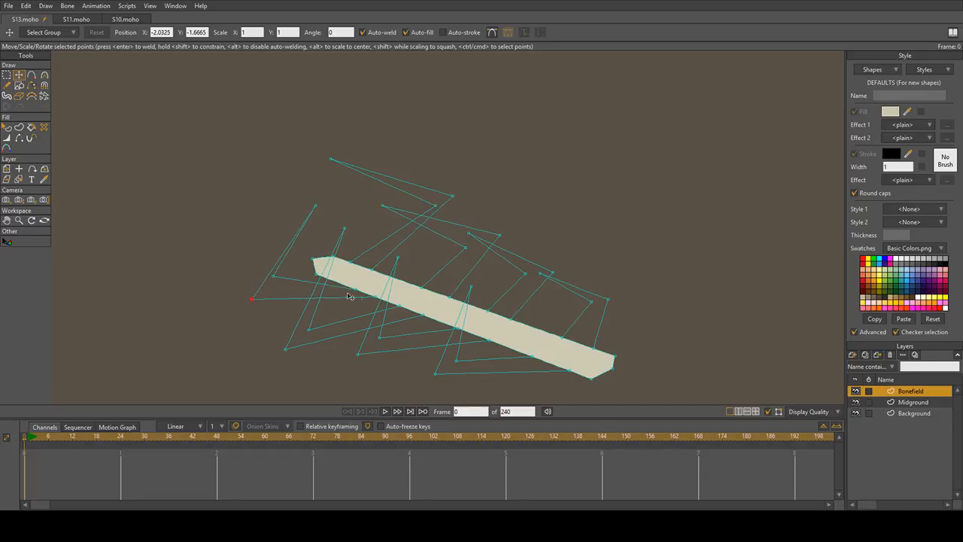
Step: Slim the first lower rib by repositioning its inner base point, inner bend point and tip
left_click_drag(373, 296, 343, 286)
left_click_drag(273, 277, 282, 286)
left_click_drag(315, 206, 295, 204)
Step: Shorten the first upper rib by moving its two bend points and its tip inward
left_click_drag(455, 199, 414, 225)
left_click_drag(330, 159, 336, 179)
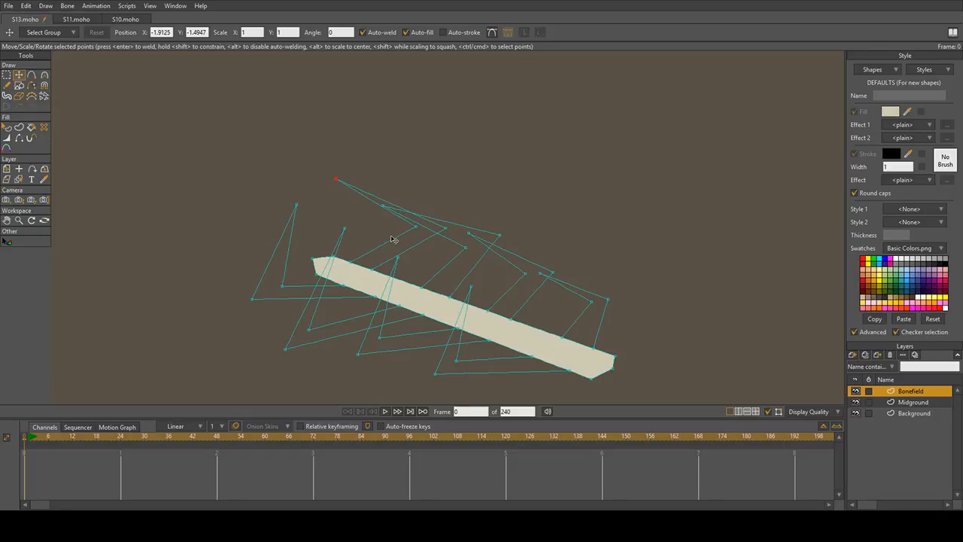
left_click_drag(509, 269, 499, 234)
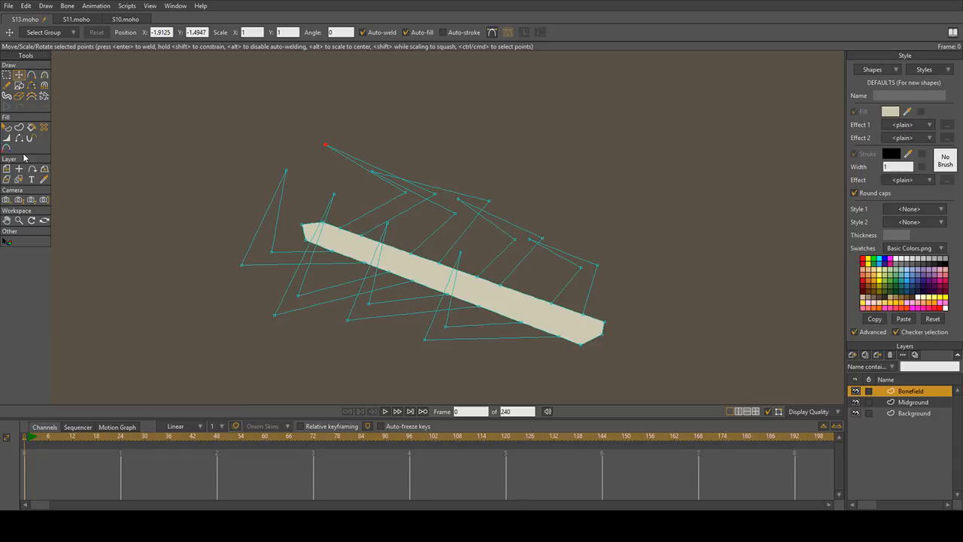
Step: Create filled shapes from the outlines of the four upper ribs, from first to fourth
left_click(19, 127)
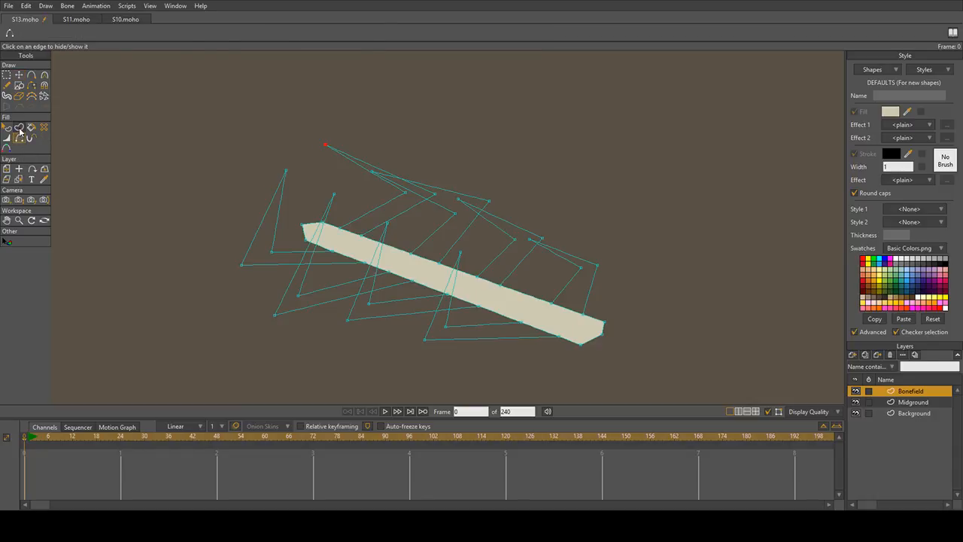
left_click(358, 161)
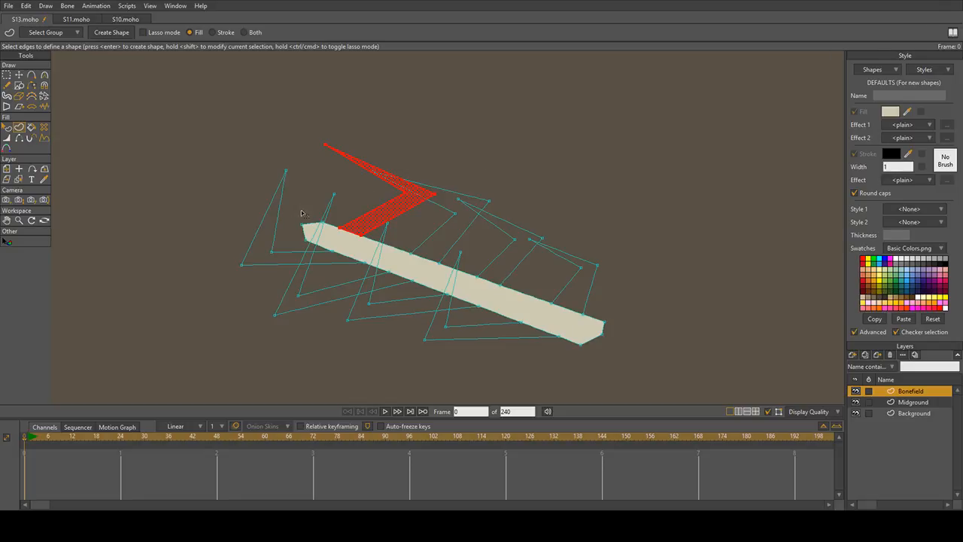
key("Return")
left_click(448, 193)
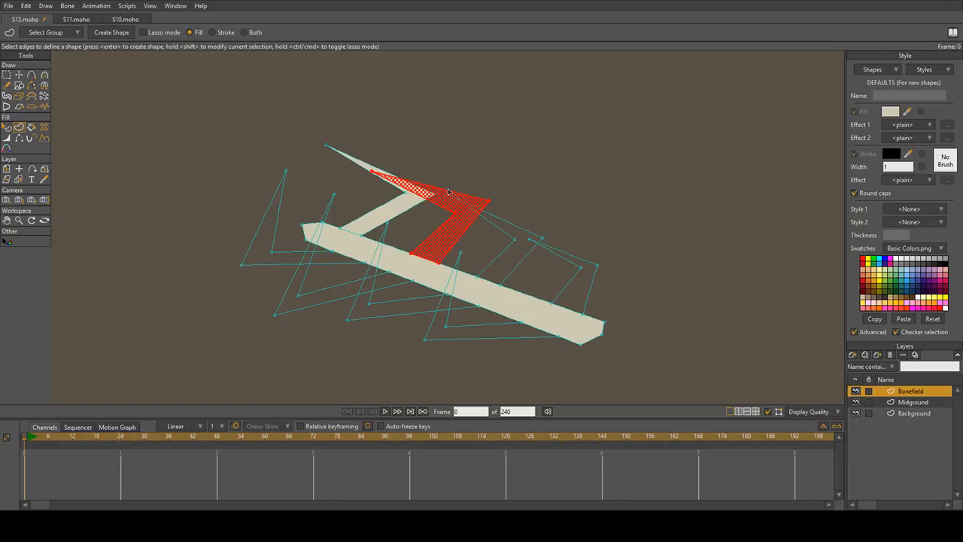
key("Return")
left_click(528, 224)
key("Return")
left_click(581, 264)
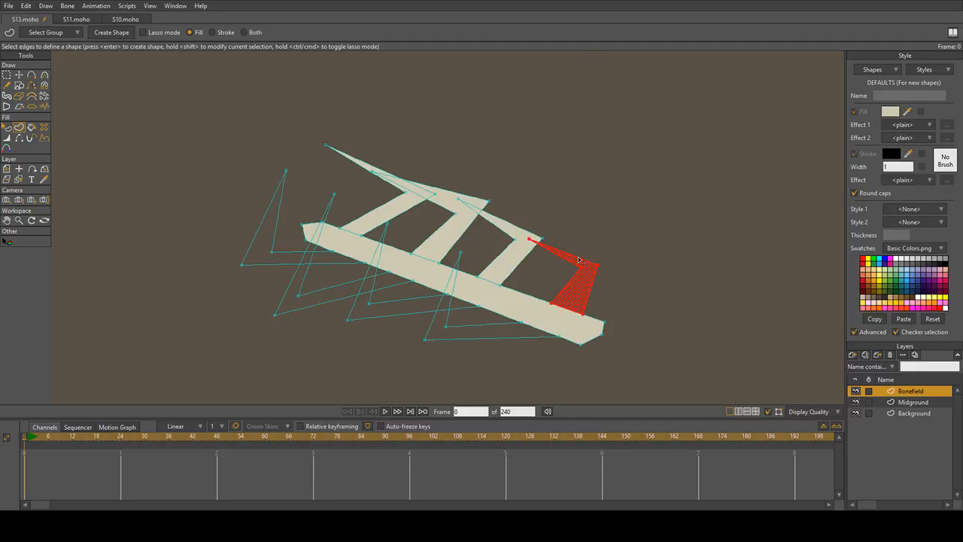
key("Return")
Step: Create filled shapes from the outlines of the four lower ribs, from fourth to first
left_click(468, 342)
key("Return")
left_click(362, 322)
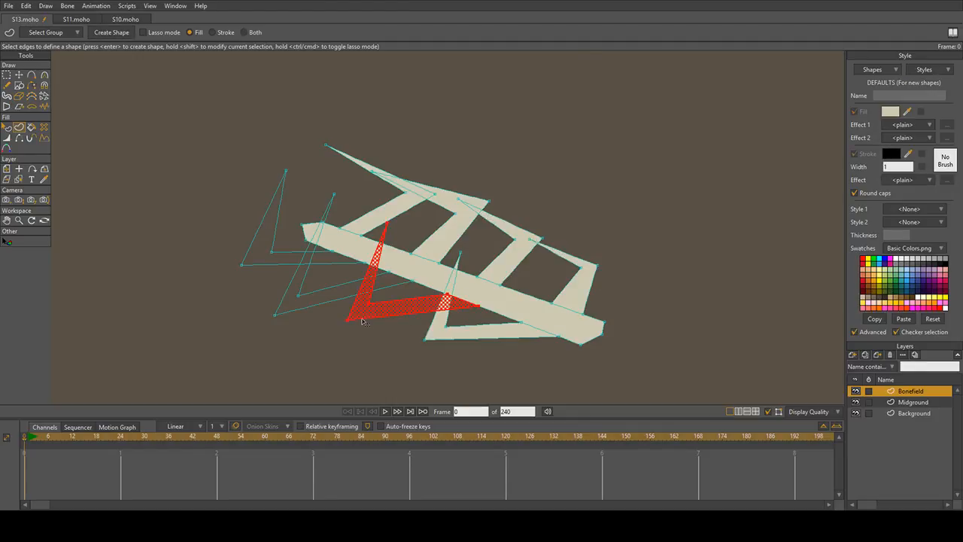
key("Return")
left_click(302, 313)
left_click(299, 311)
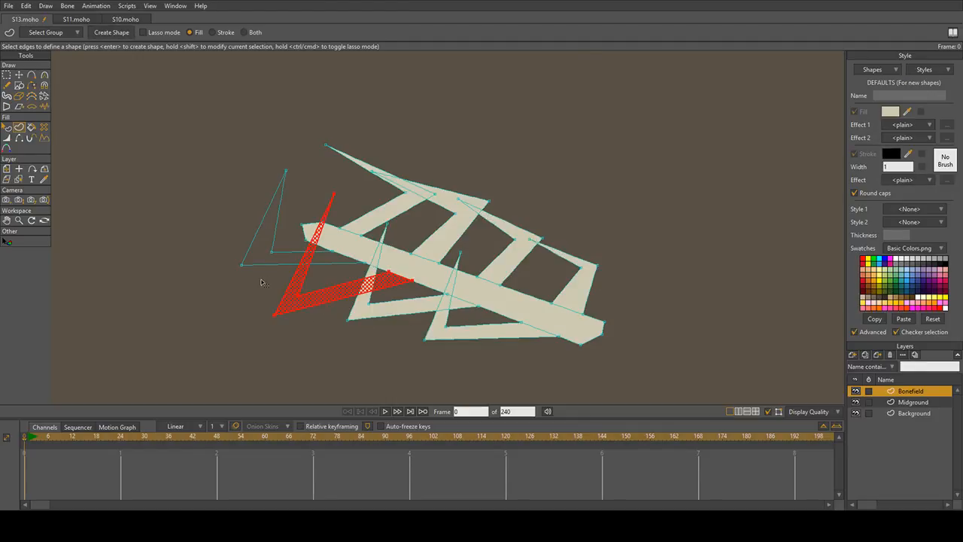
key("Return")
left_click(261, 265)
key("Return")
left_click_drag(323, 254, 322, 245)
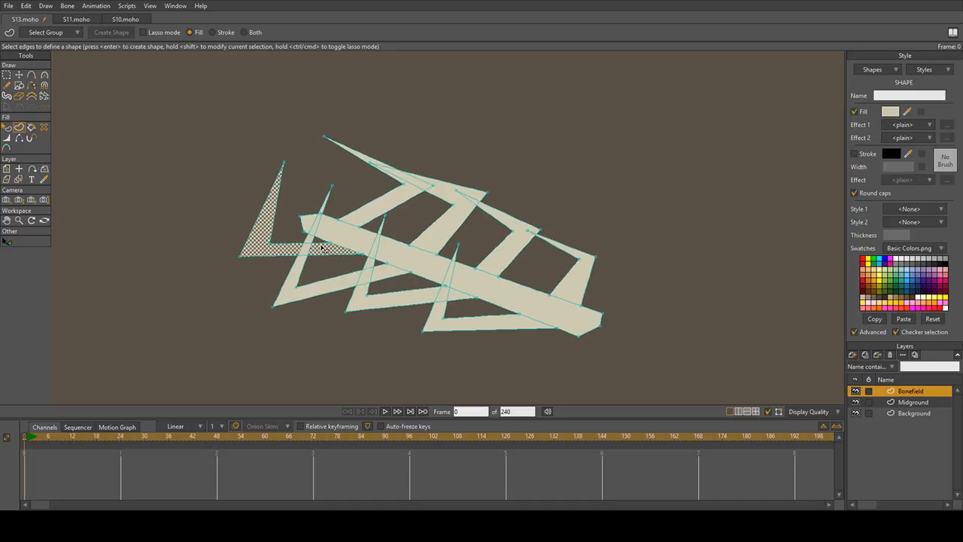
Step: Give the second upper rib a slightly darker beige fill
left_click(10, 129)
left_click(446, 193)
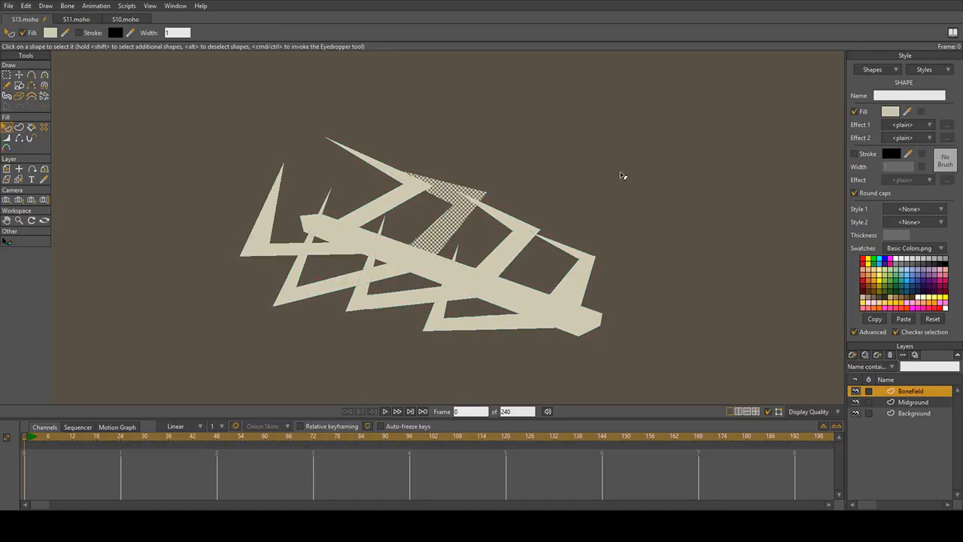
left_click(574, 245)
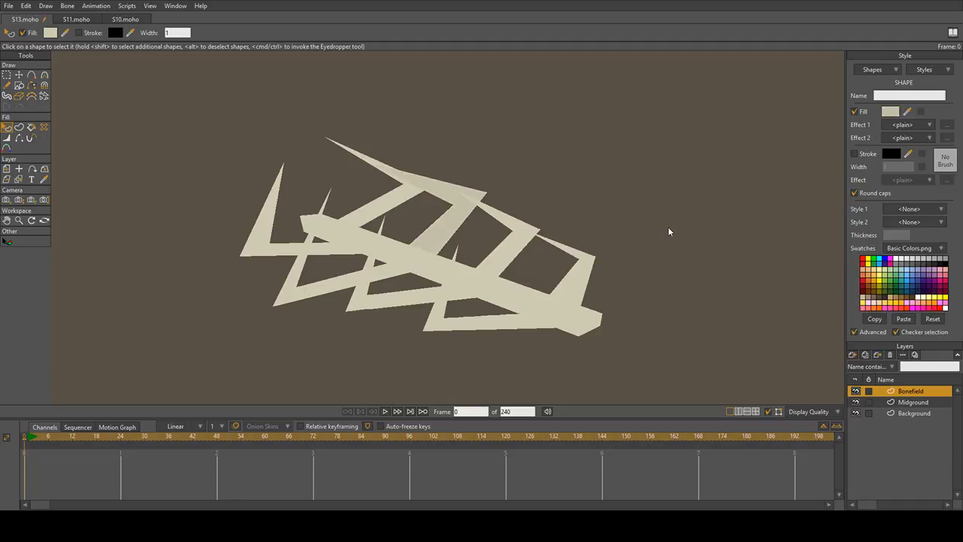
left_click(493, 262)
Step: Apply the slightly darker beige fill to the third and first lower ribs
left_click(375, 305)
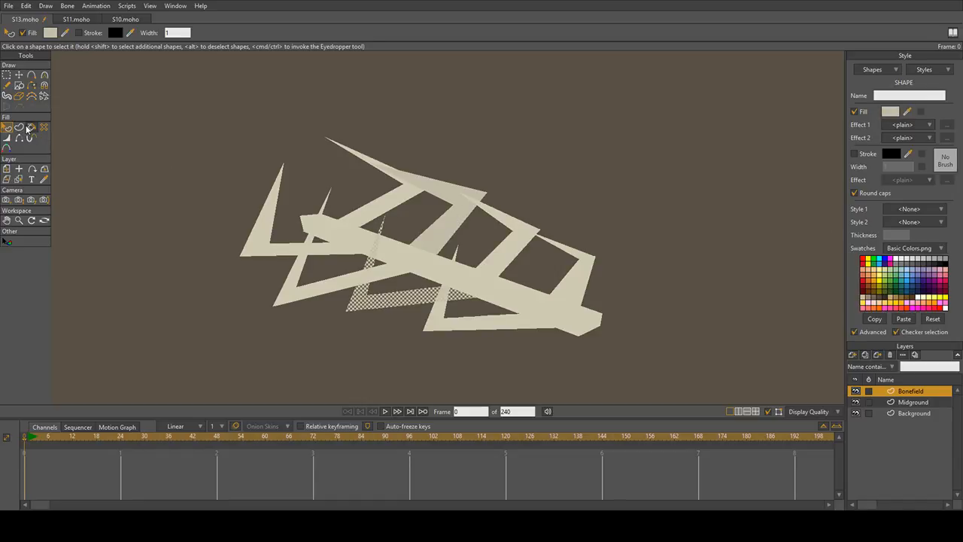
left_click(293, 295)
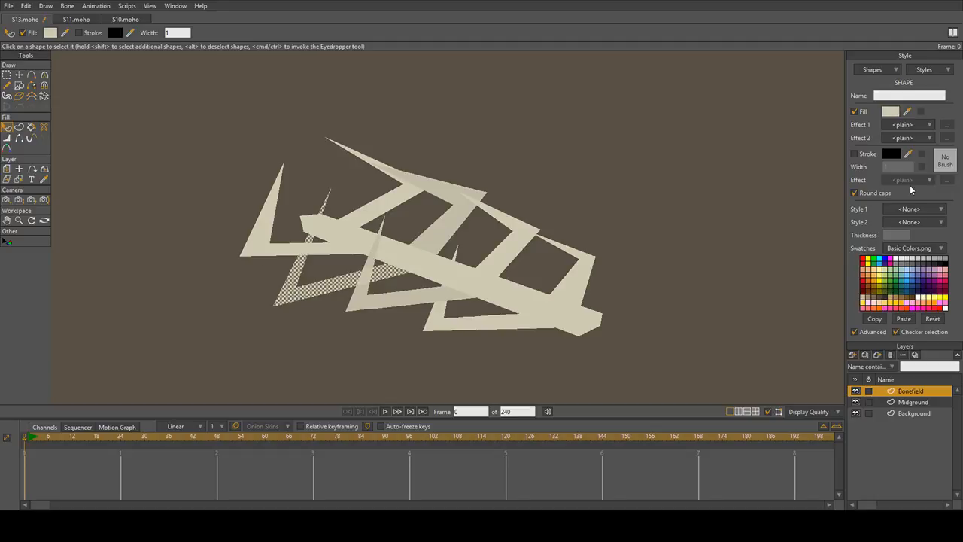
left_click(275, 244)
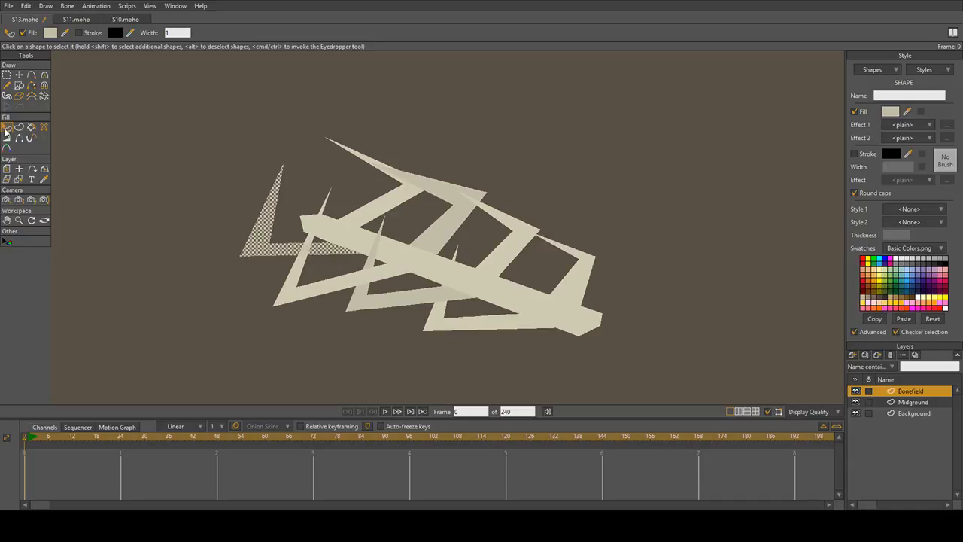
left_click(479, 326)
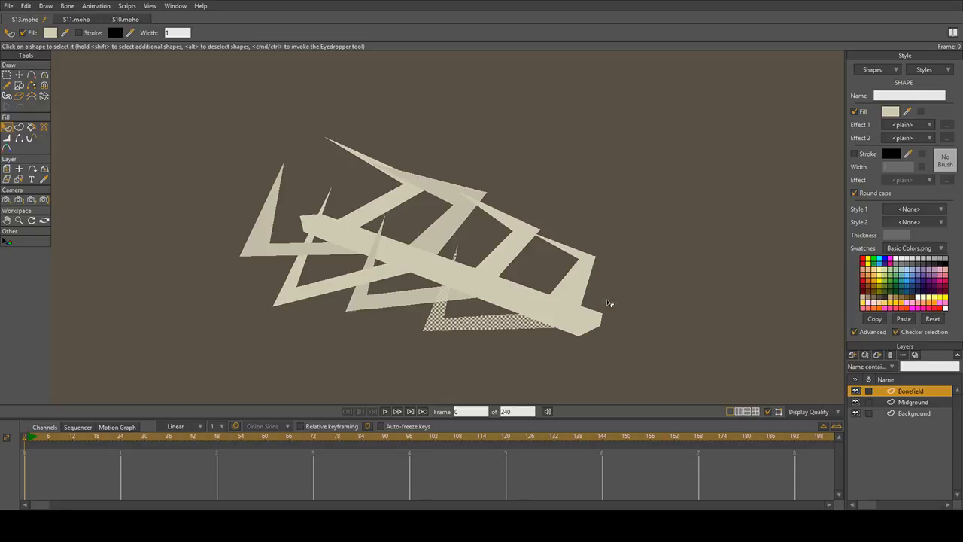
Step: Sample the darker beige onto the fourth upper rib's fill, then deselect all shapes
left_click(580, 252)
left_click(572, 253)
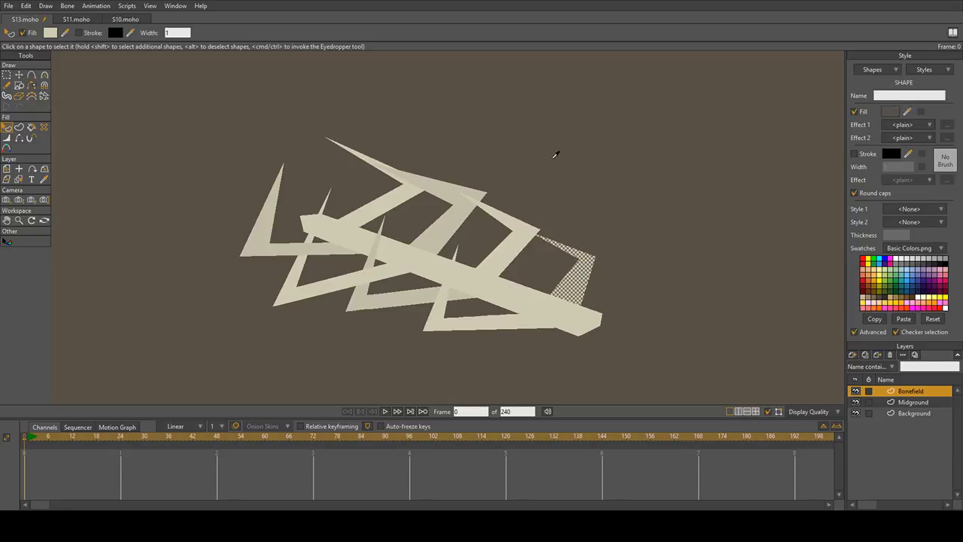
left_click(447, 99)
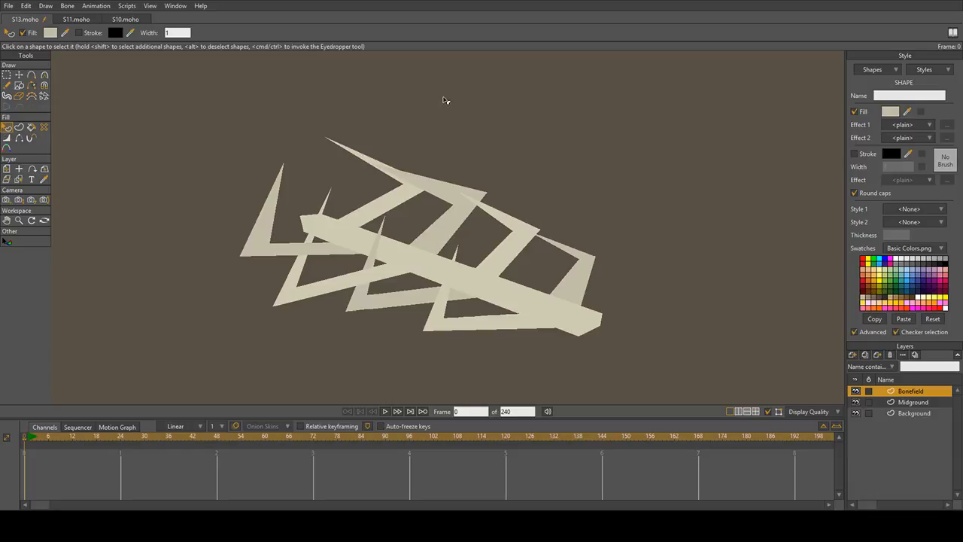
left_click(368, 303)
left_click(579, 289)
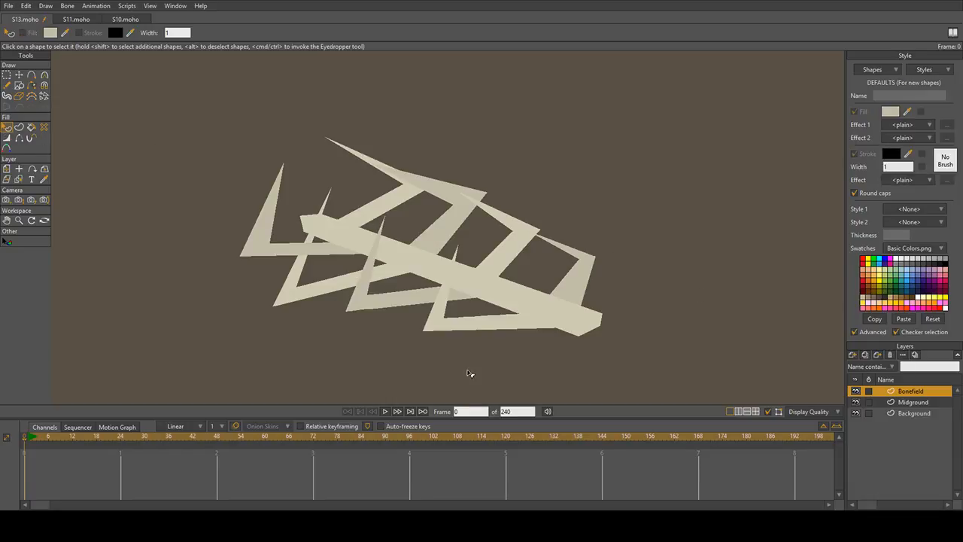
left_click(305, 292)
left_click(246, 291)
Step: Reshape the first upper rib by moving its inner bend point and shifting both base points along the spine toward the second rib
scroll(602, 270, "down", 5)
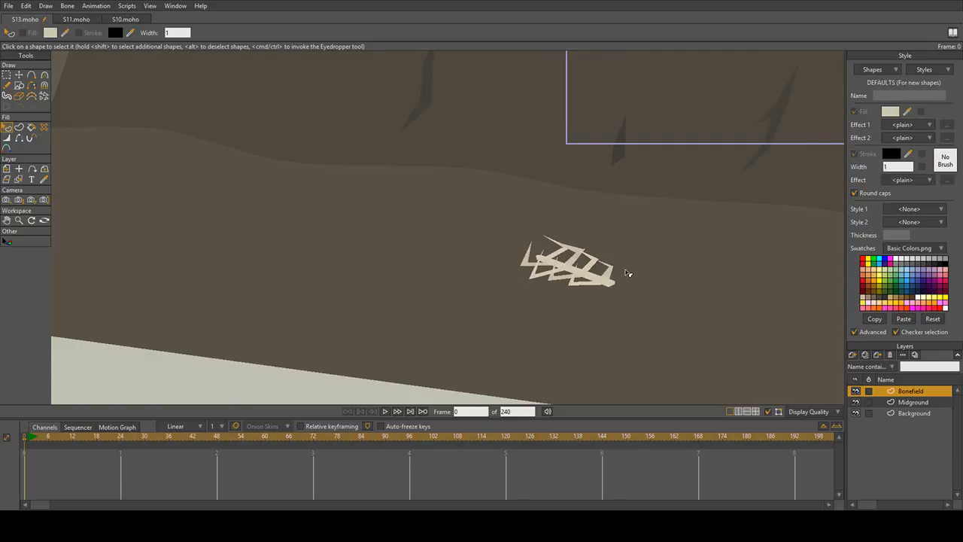
scroll(387, 275, "up", 5)
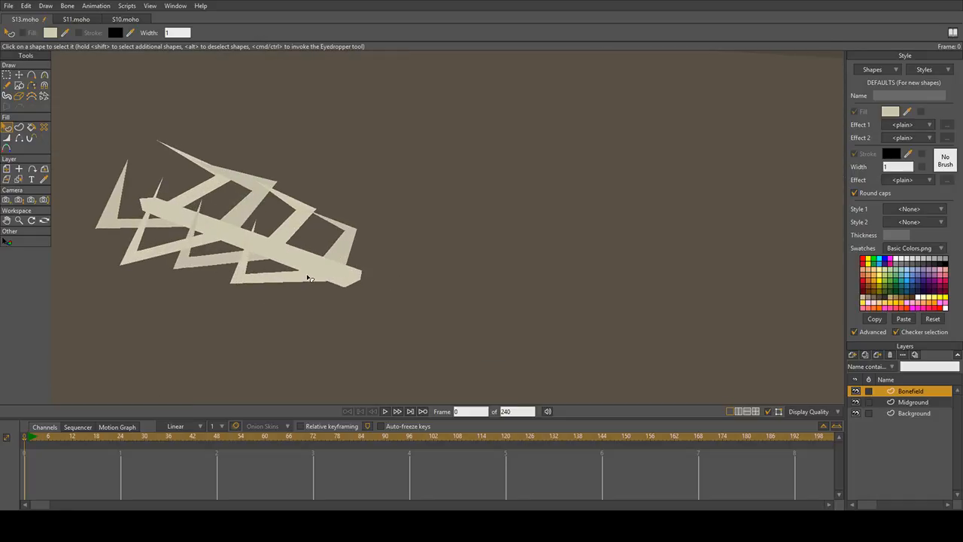
scroll(323, 259, "down", 3)
scroll(323, 259, "up", 4)
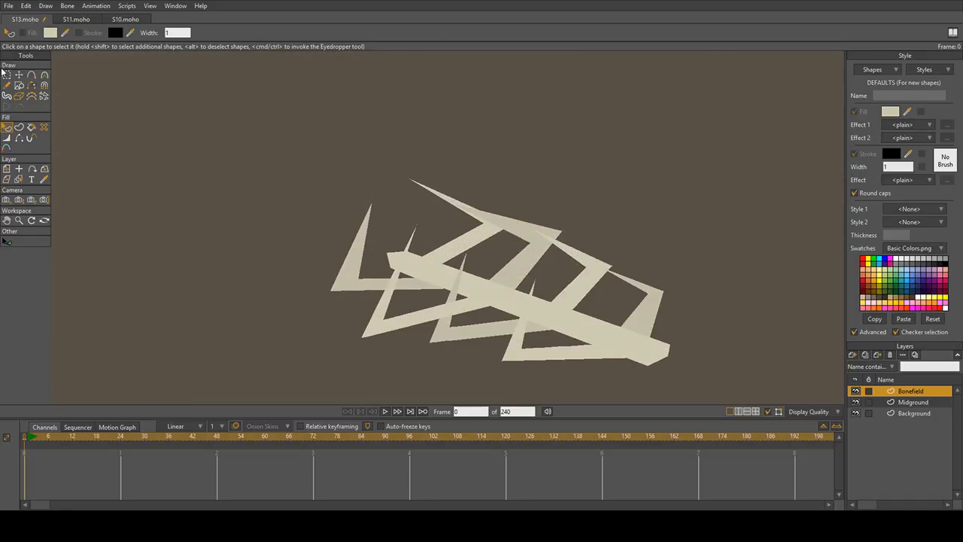
left_click(18, 76)
scroll(504, 237, "up", 2)
left_click_drag(515, 219, 449, 229)
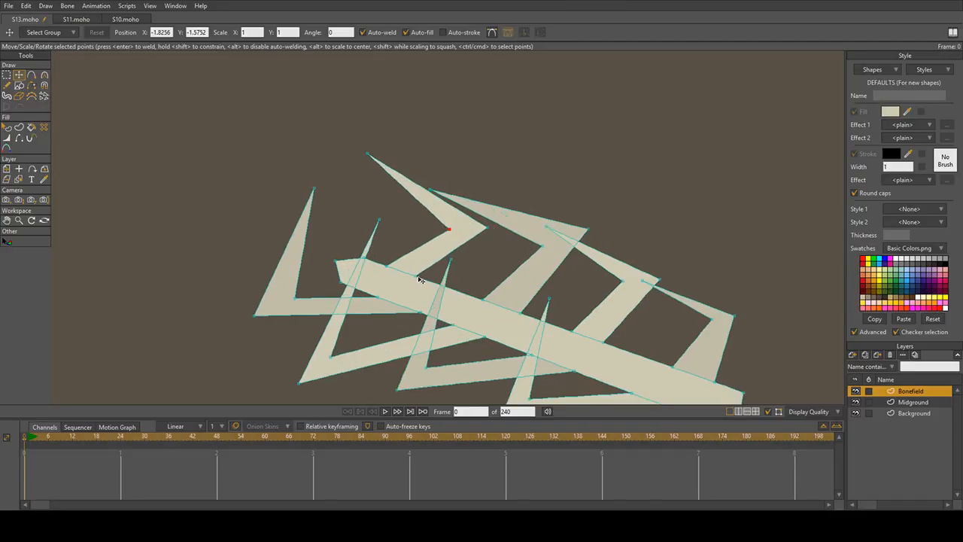
left_click_drag(418, 277, 440, 283)
left_click_drag(386, 266, 433, 286)
left_click(440, 283)
Step: Examine how the finished rib cage sits on the midground terrain, close up and from afar
scroll(410, 331, "down", 3)
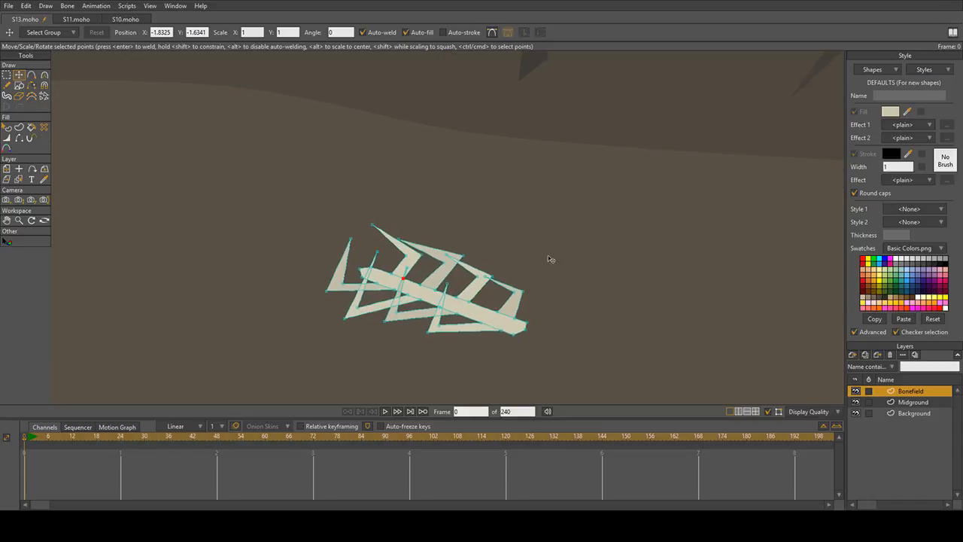
scroll(577, 288, "down", 2)
scroll(617, 301, "up", 4)
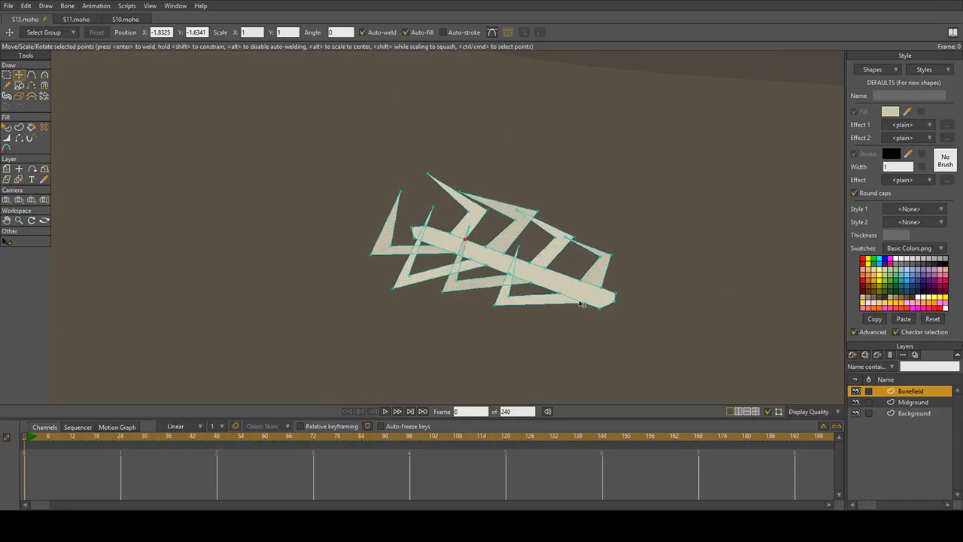
scroll(647, 320, "up", 2)
scroll(675, 264, "down", 6)
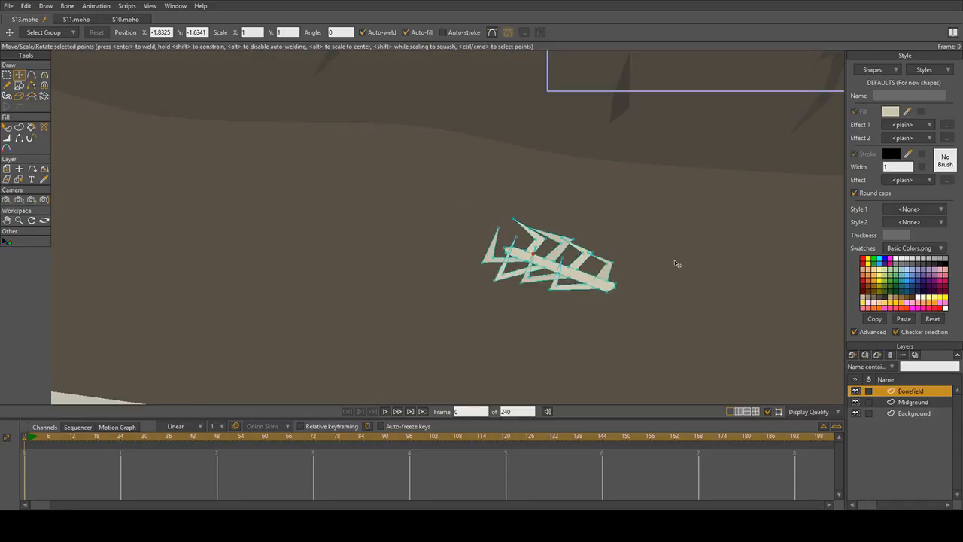
scroll(602, 266, "up", 2)
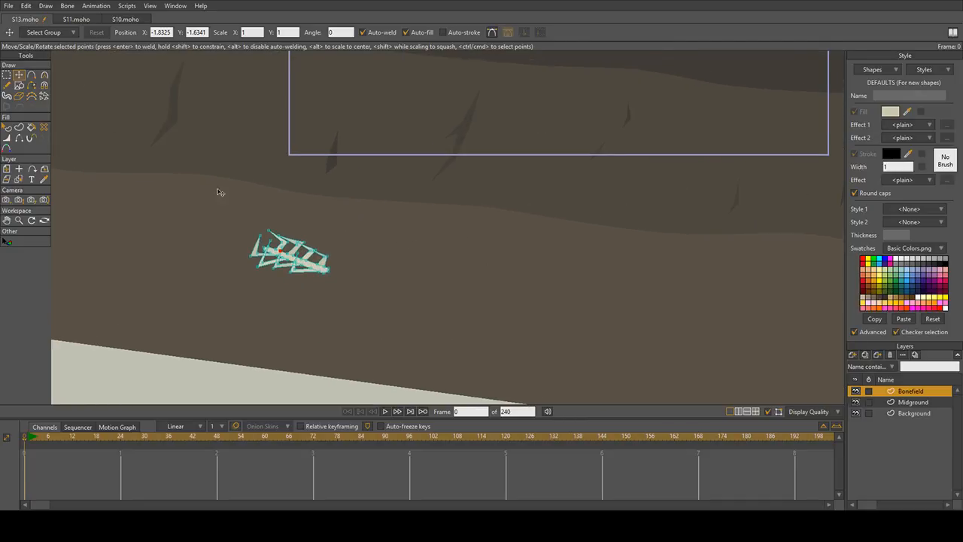
Step: Draw a separate filled beige bone with a forked upper end and a straight shaft beside the rib cage using Add Point
key("a")
scroll(440, 253, "up", 3)
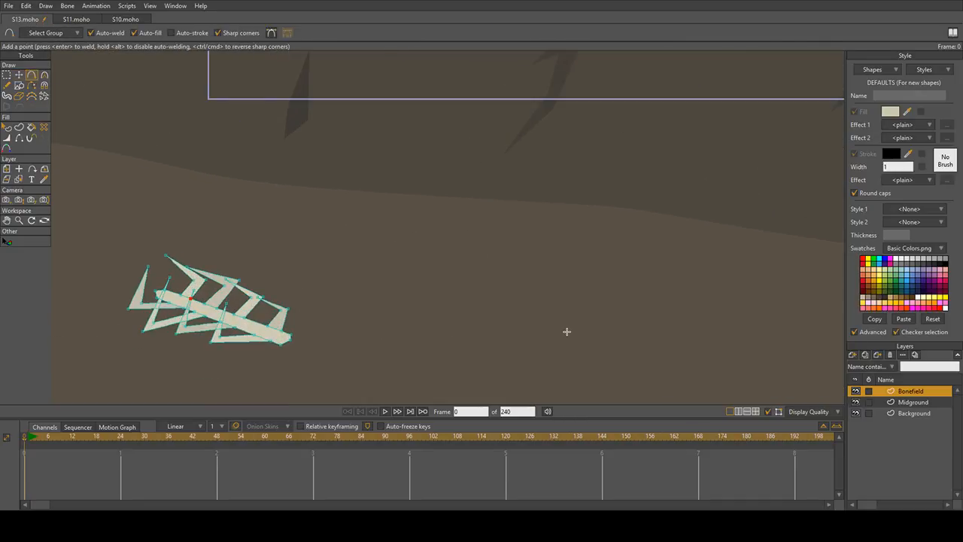
scroll(473, 265, "down", 3)
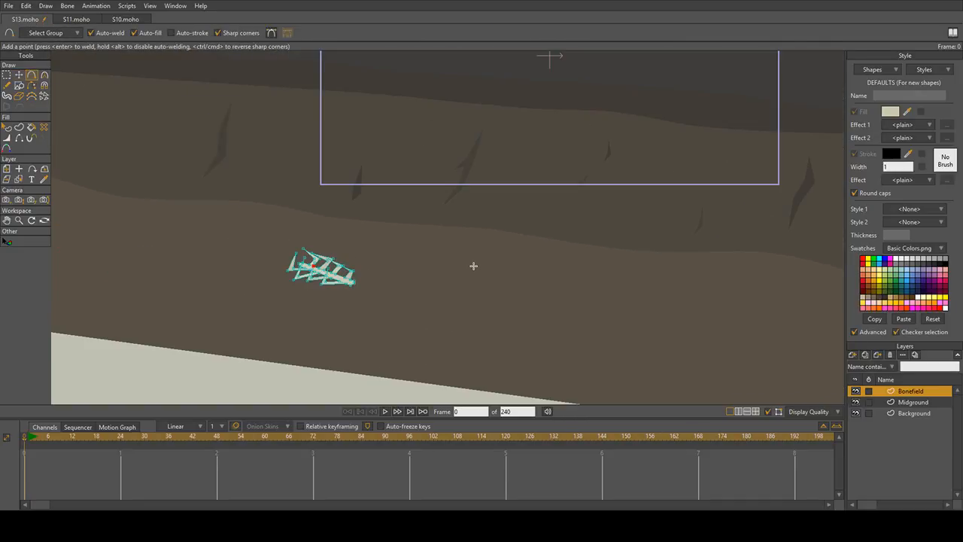
scroll(478, 262, "down", 4)
scroll(489, 264, "up", 3)
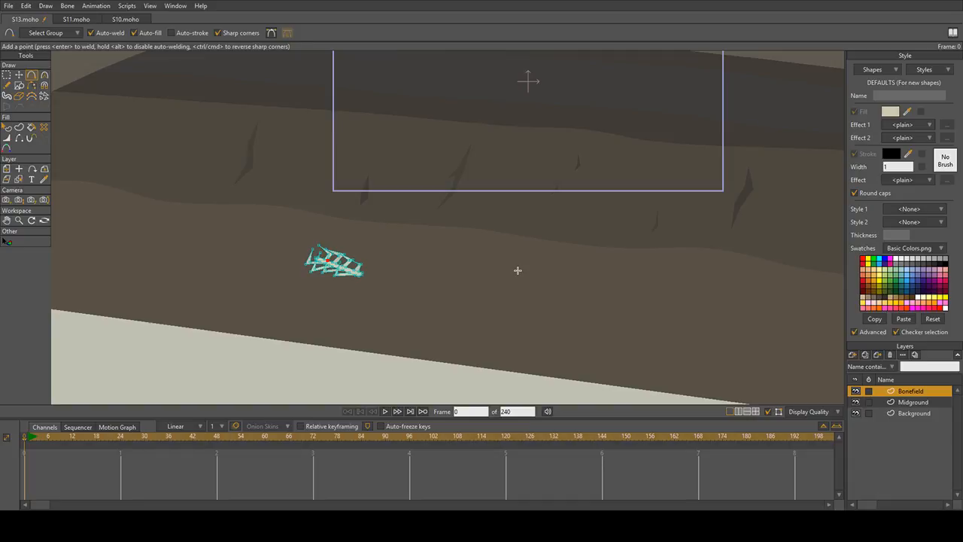
left_click_drag(518, 270, 510, 302)
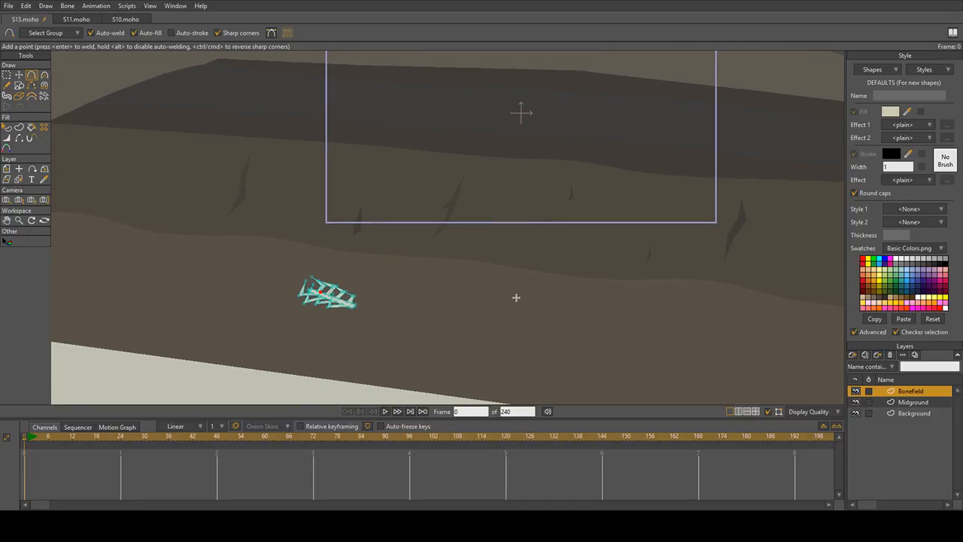
scroll(516, 297, "down", 4)
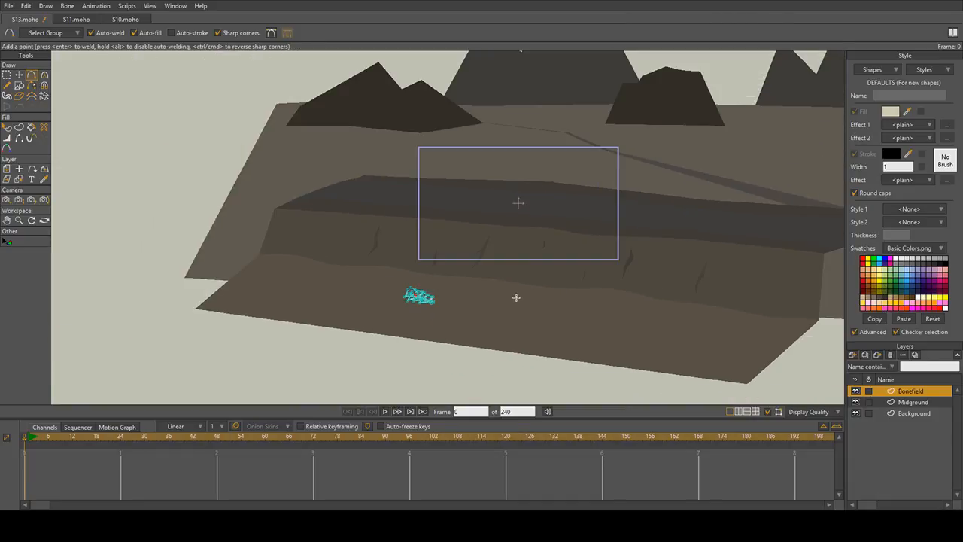
scroll(516, 297, "up", 5)
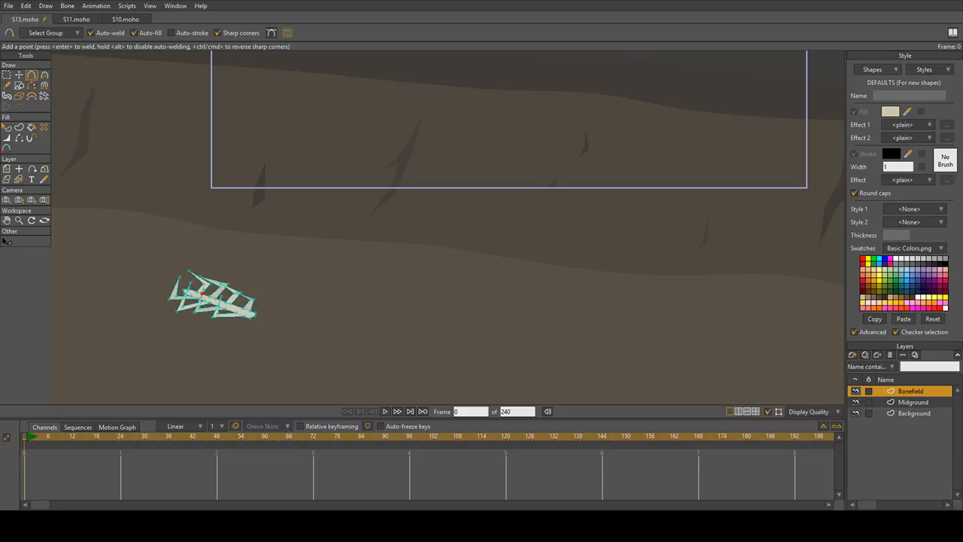
scroll(451, 251, "down", 5)
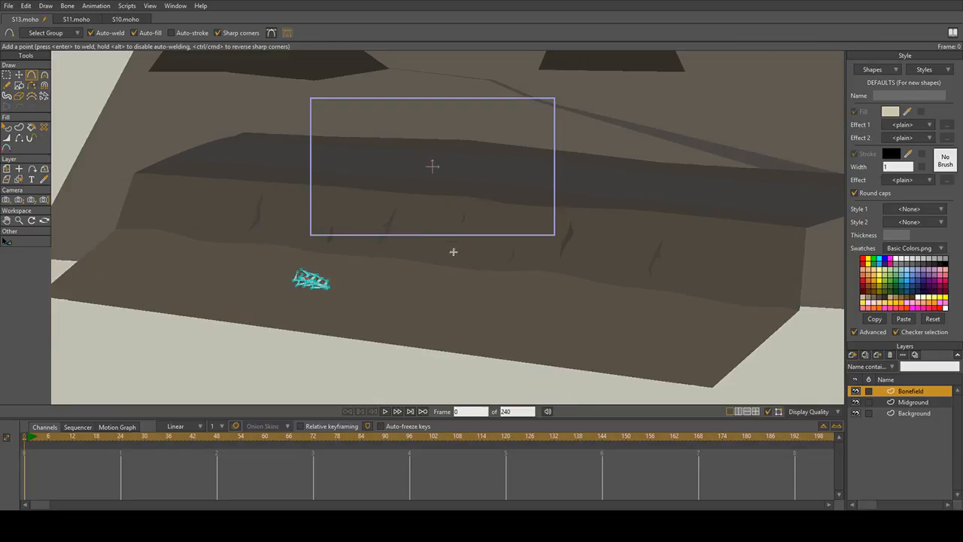
scroll(439, 289, "up", 6)
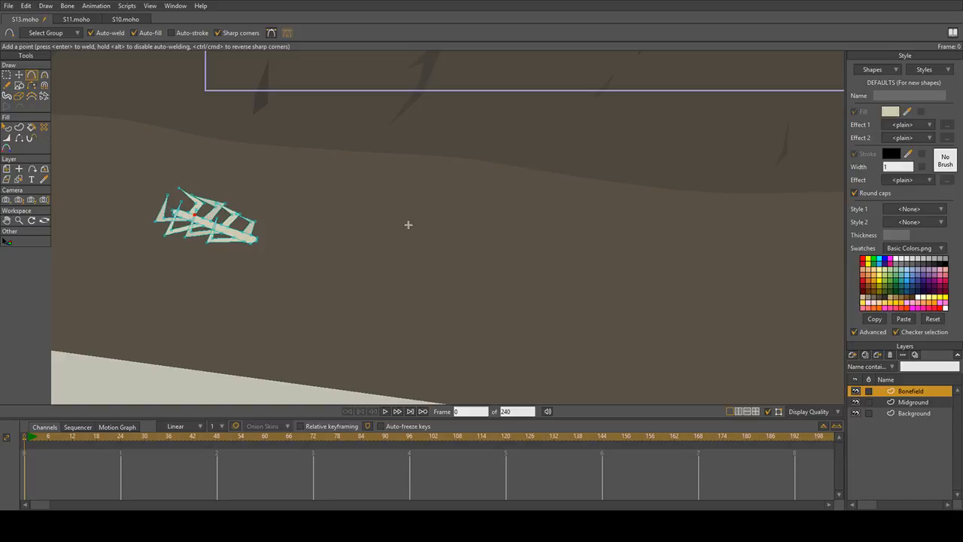
scroll(428, 254, "up", 3)
left_click_drag(337, 236, 489, 266)
left_click_drag(268, 261, 443, 281)
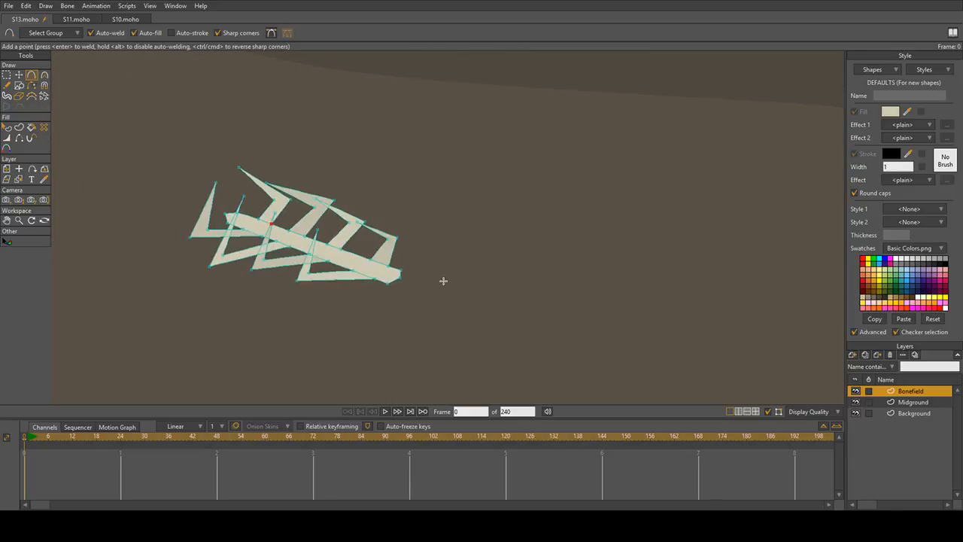
left_click_drag(633, 273, 524, 262)
left_click_drag(496, 227, 518, 223)
scroll(483, 231, "up", 4)
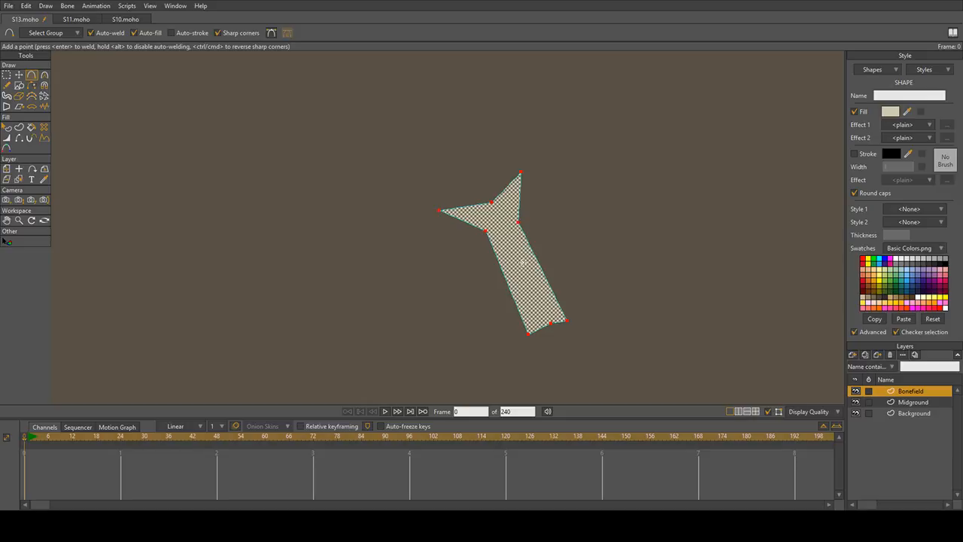
Step: Deselect the forked bone's points and switch to the Curvature tool
left_click(7, 75)
left_click(125, 86)
left_click(45, 75)
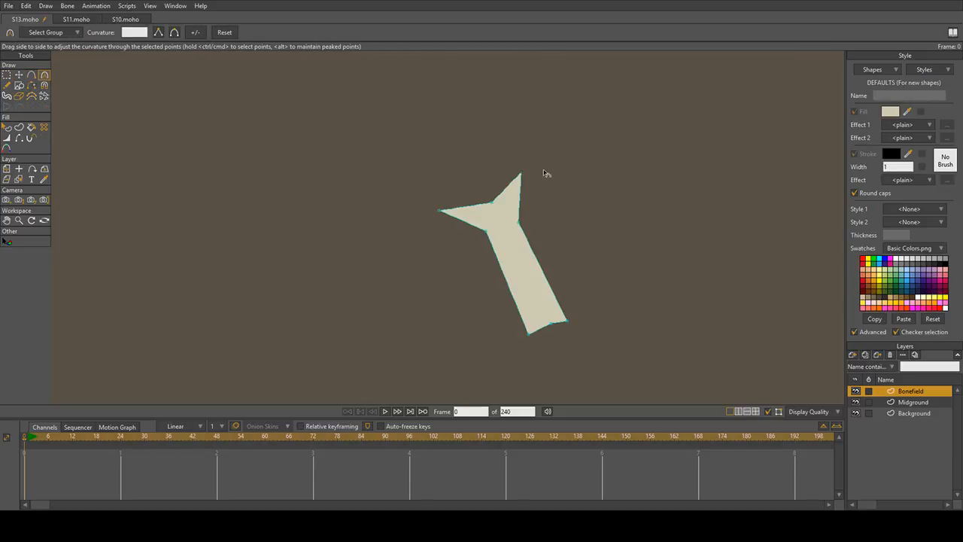
Step: Round the bone's upper-right tip into a knob by pulling out its curve handles
left_click_drag(524, 172, 580, 194)
left_click(174, 32)
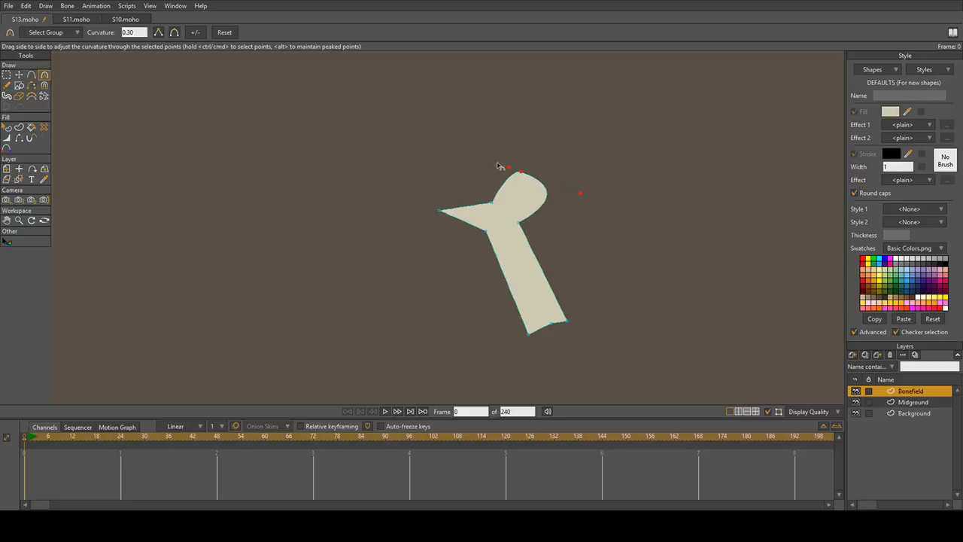
left_click_drag(498, 165, 470, 165)
Step: Round the bone's upper-left tip into a matching knob by pulling its two curve handles apart
left_click(439, 210)
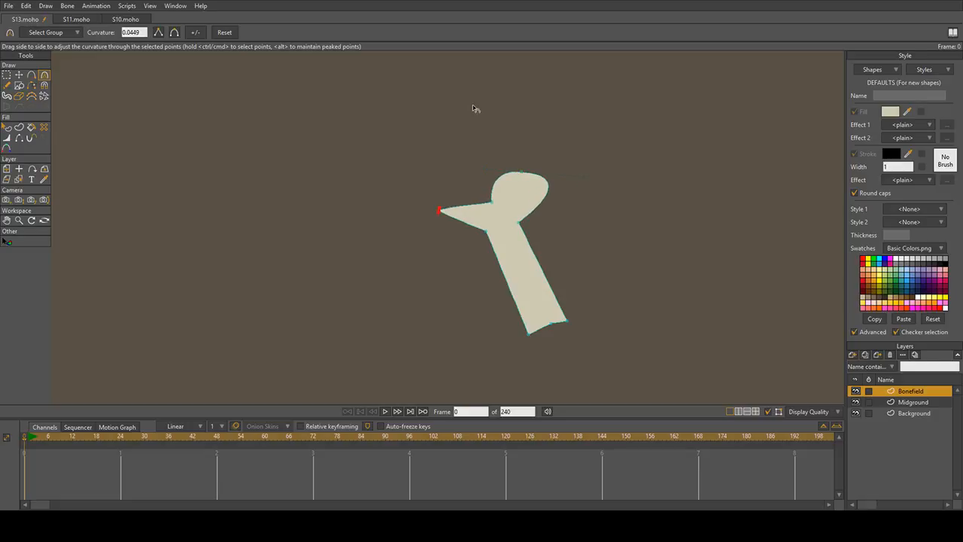
left_click_drag(441, 209, 437, 157)
left_click_drag(441, 215, 429, 256)
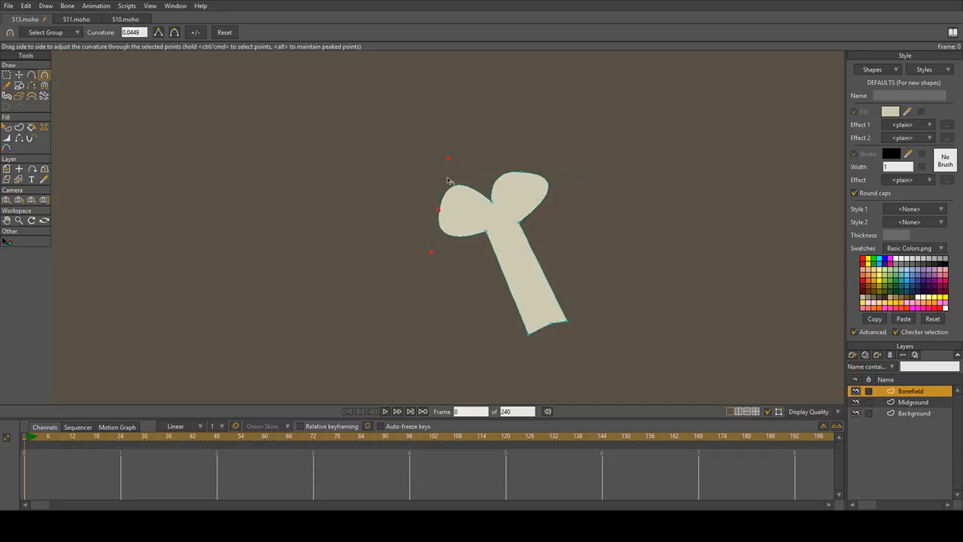
left_click_drag(450, 159, 441, 177)
Step: Raise the notch point between the two knobs and straighten the bone's lower edge by adjusting its points
key("t")
left_click_drag(492, 203, 485, 189)
left_click_drag(510, 241, 454, 200)
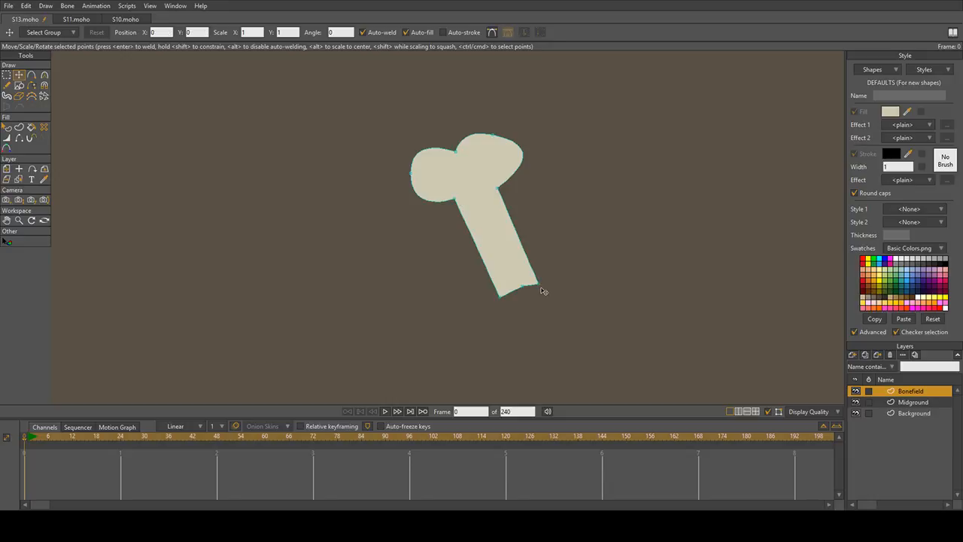
left_click(499, 297)
scroll(515, 305, "up", 3)
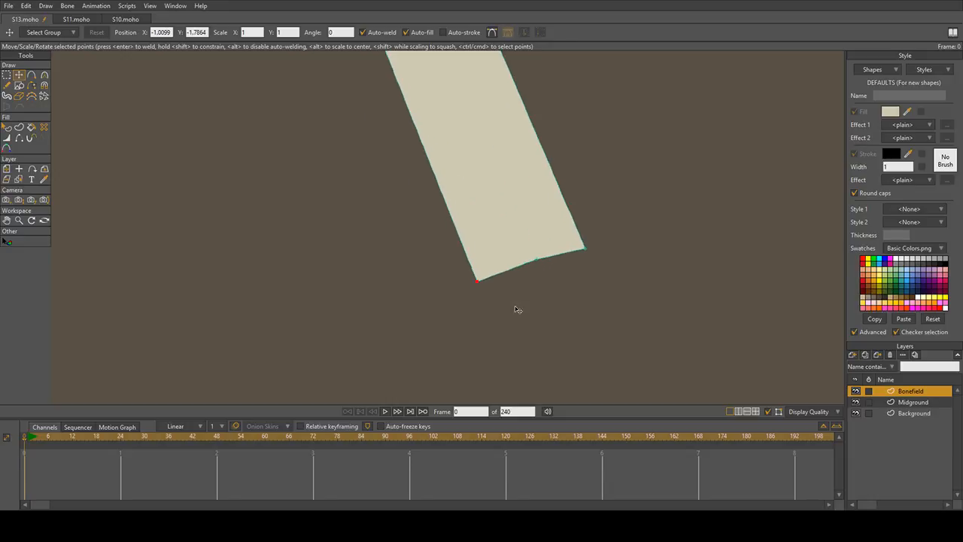
left_click(535, 261)
scroll(535, 261, "down", 2)
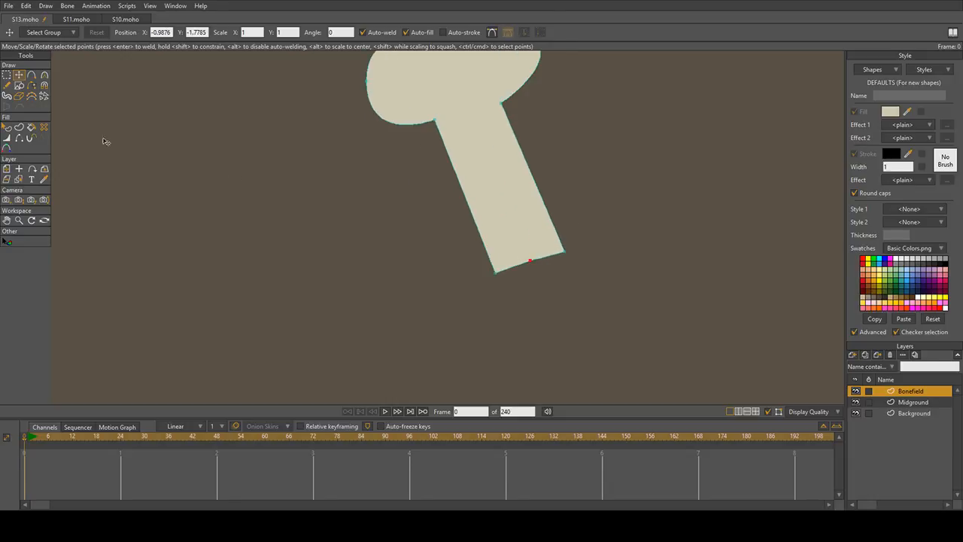
Step: Draw a closed jagged ground shape across the bone's lower end with Add Point and nudge its left tip downward
left_click(32, 74)
left_click_drag(464, 284, 506, 251)
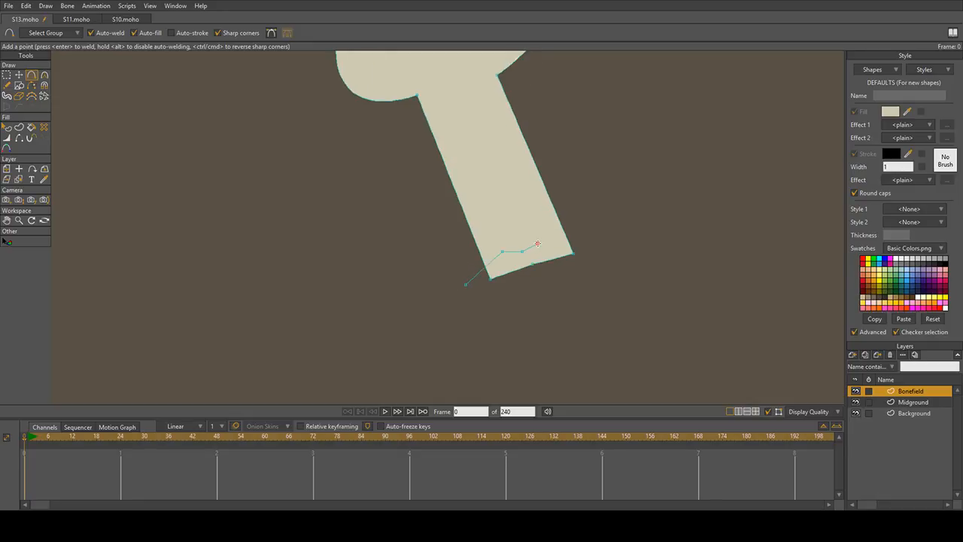
key("ctrl+z")
left_click_drag(553, 240, 583, 243)
left_click(592, 243)
left_click(601, 249)
left_click(575, 265)
left_click(537, 275)
left_click(511, 287)
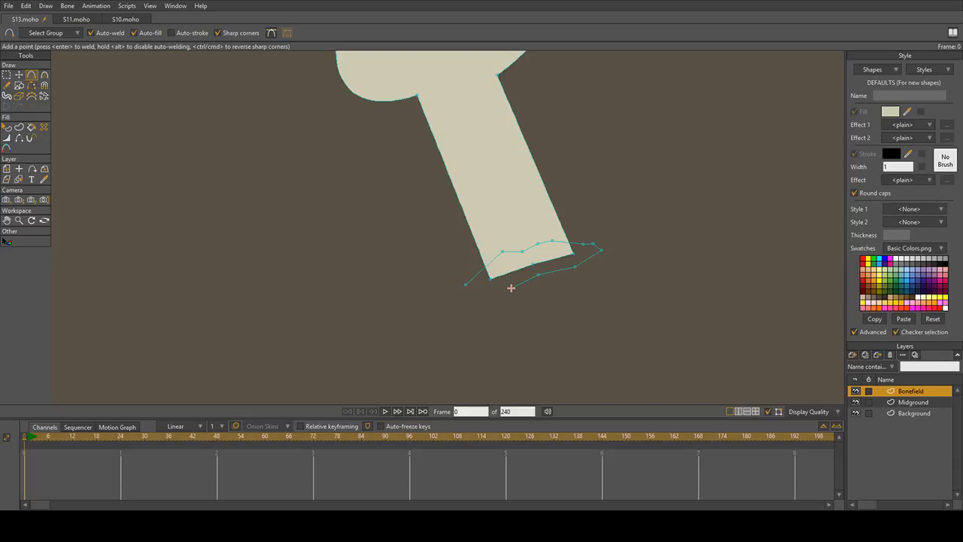
left_click(465, 284)
left_click(19, 75)
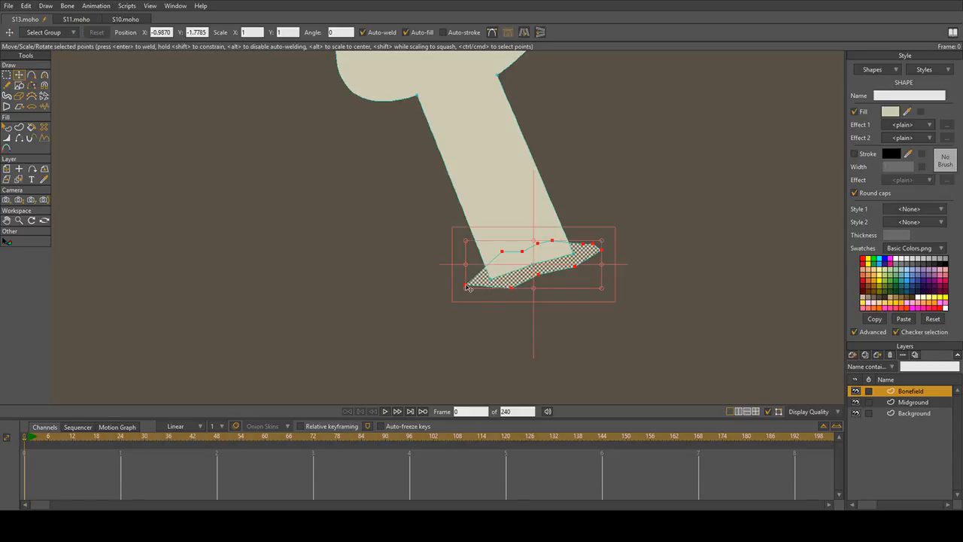
left_click_drag(465, 284, 468, 296)
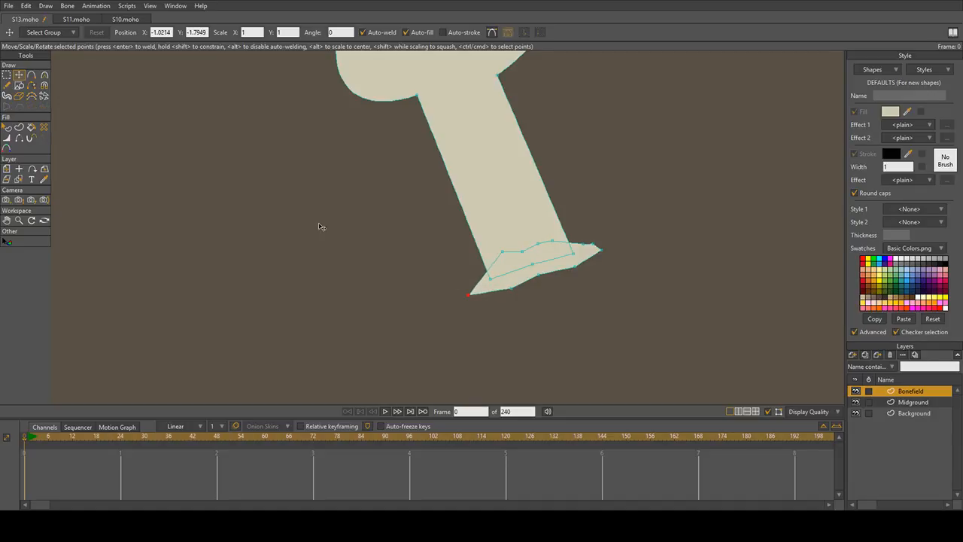
Step: Fill the jagged shape with the brown sampled from the surrounding ground and darken it into a shadow tone
key("q")
left_click(520, 269)
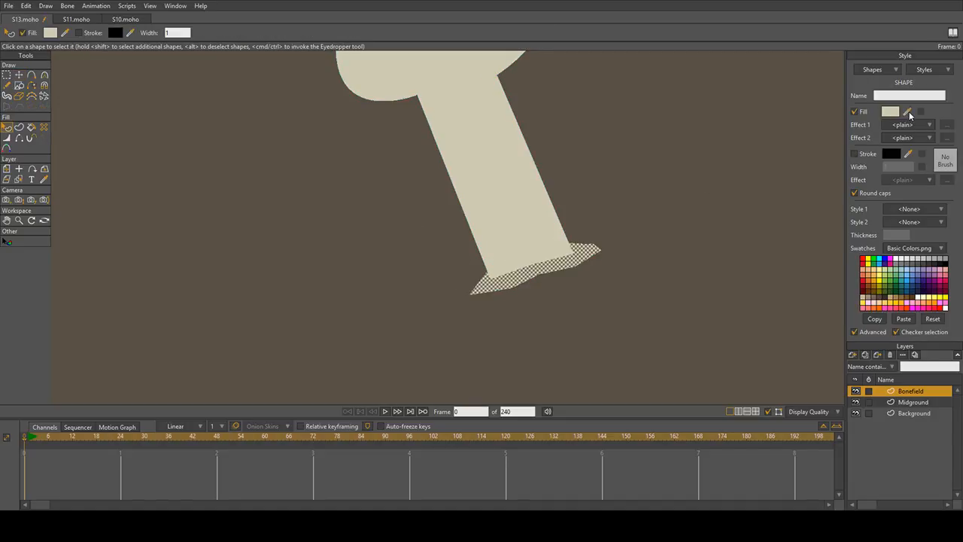
left_click_drag(908, 112, 745, 245)
left_click(663, 269)
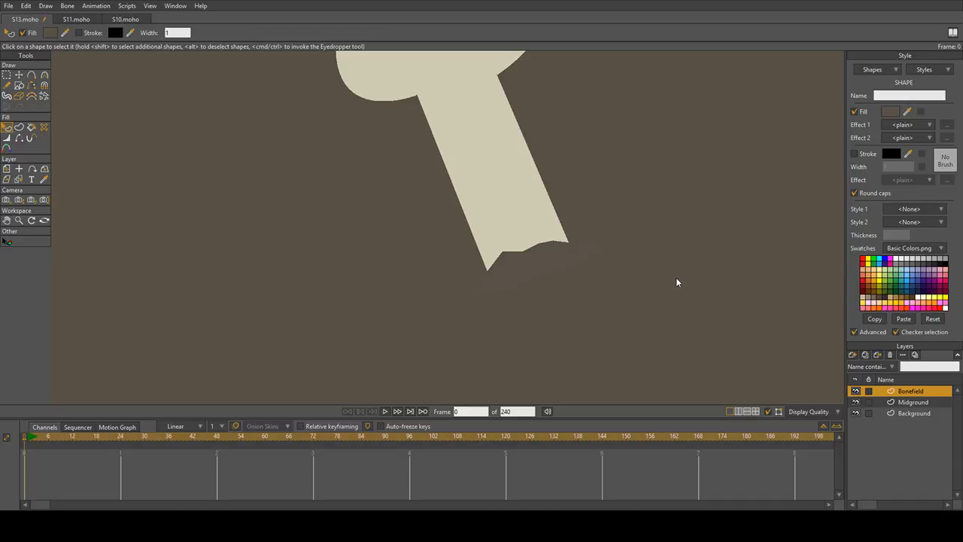
key("ctrl+z")
key("ctrl+z")
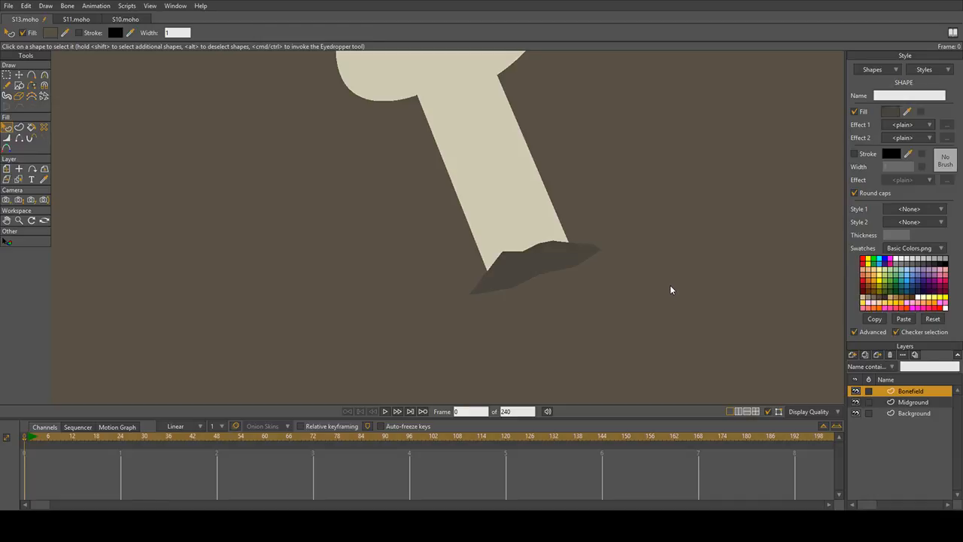
key("ctrl+z")
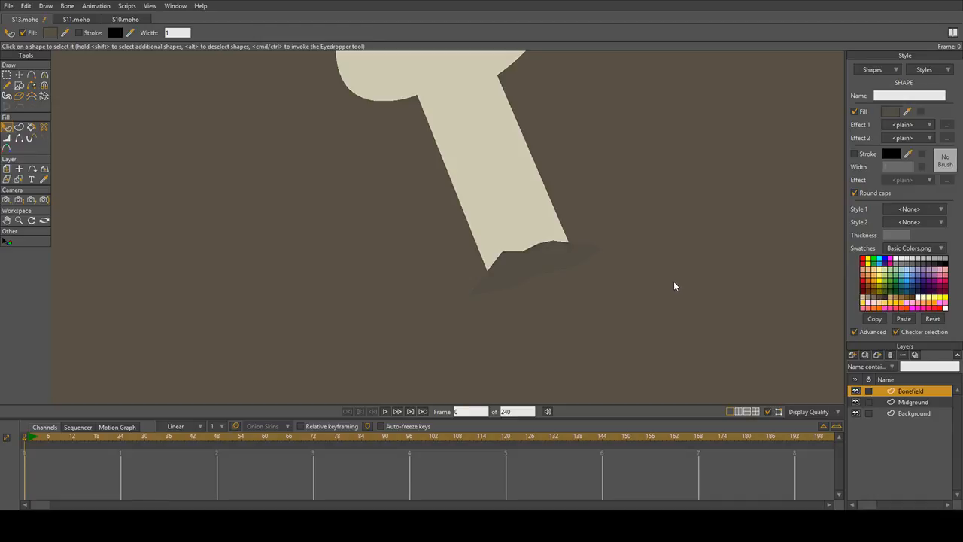
key("ctrl+shift+z")
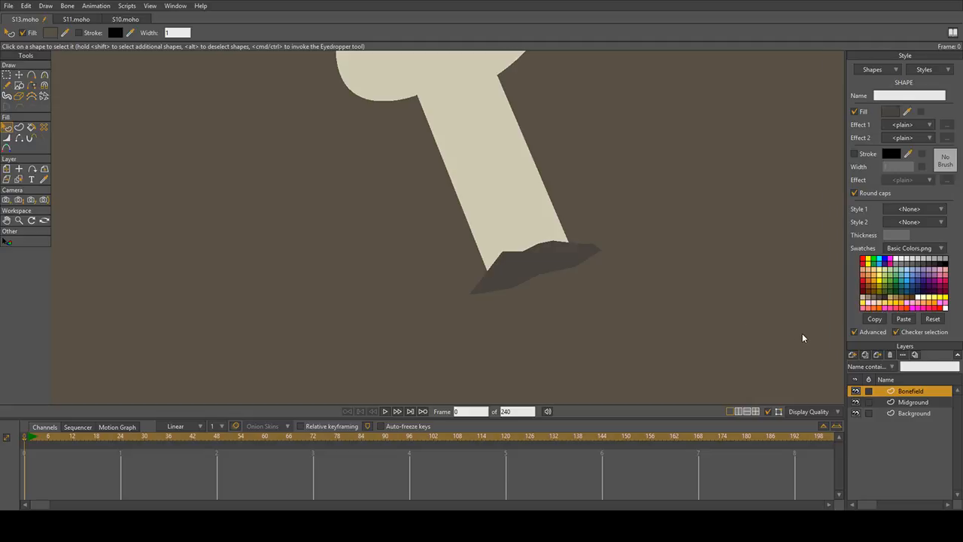
Step: Flatten the whole shadow shape vertically and rotate it slightly to follow the slant of the bone's lower end
left_click(504, 260)
key("t")
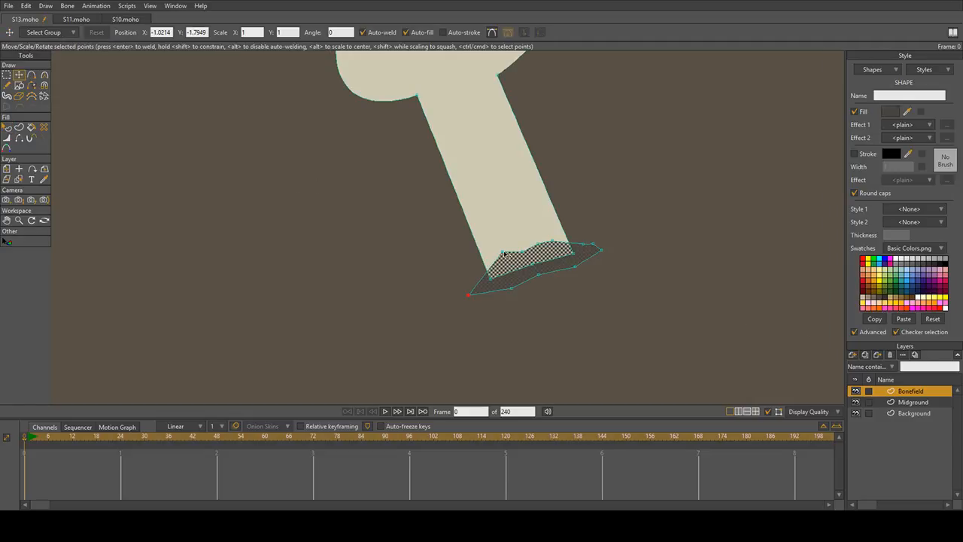
left_click(499, 263)
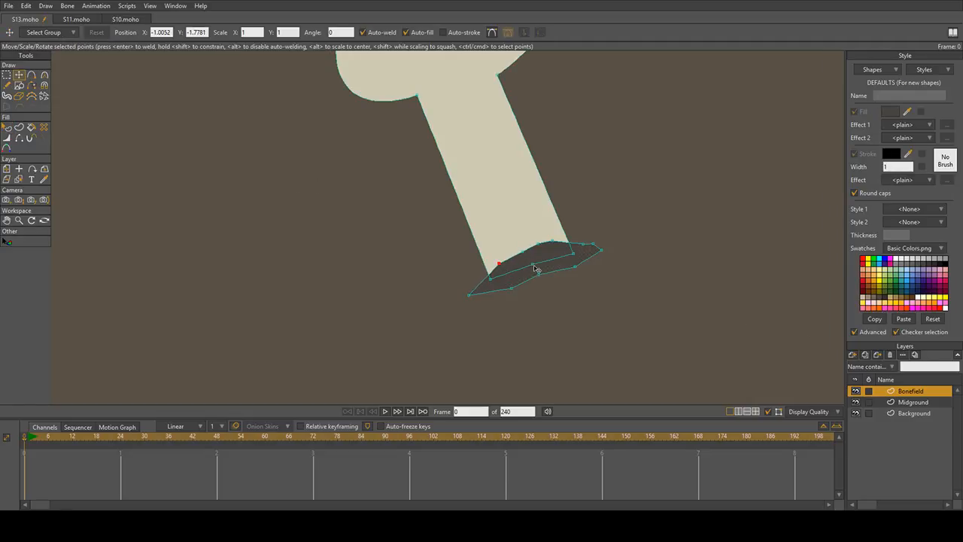
key("ctrl+a")
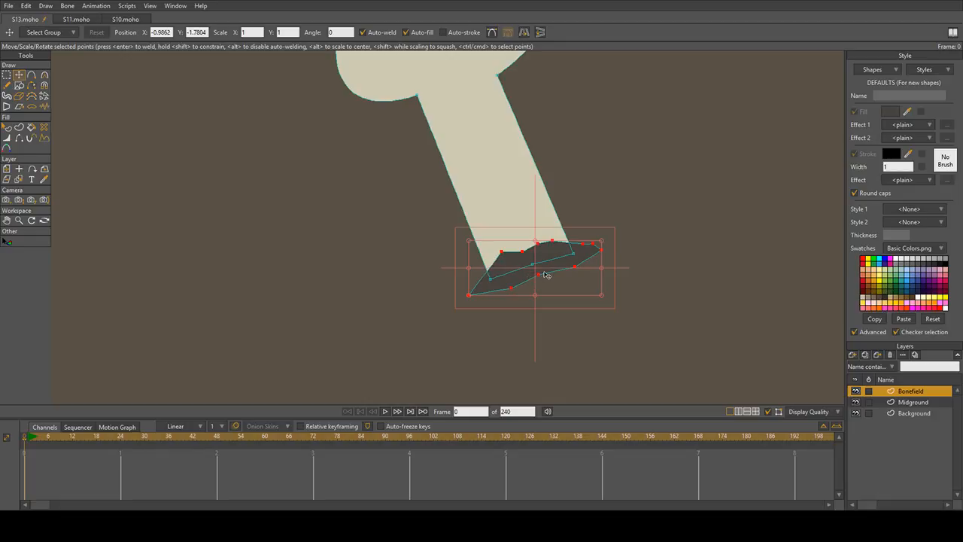
left_click_drag(536, 298, 524, 264)
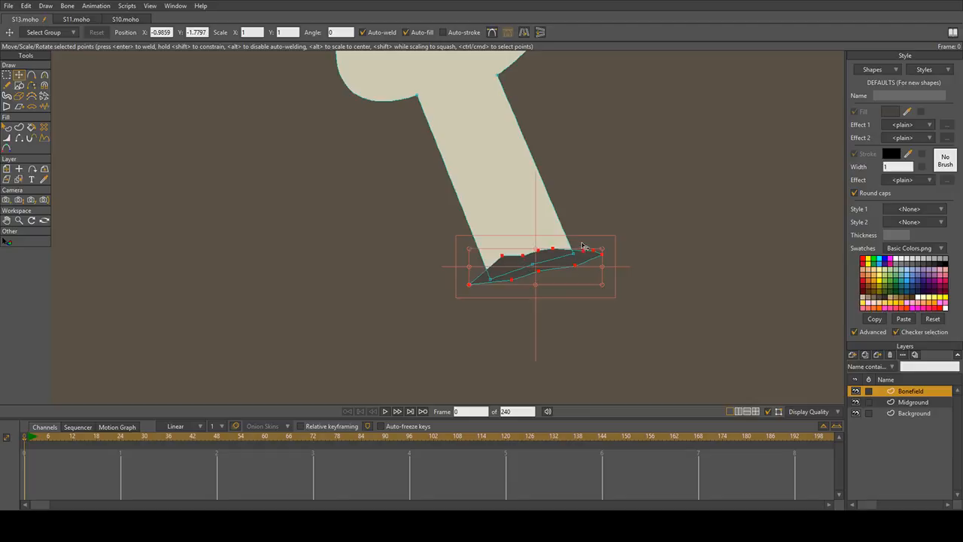
left_click_drag(581, 242, 570, 251)
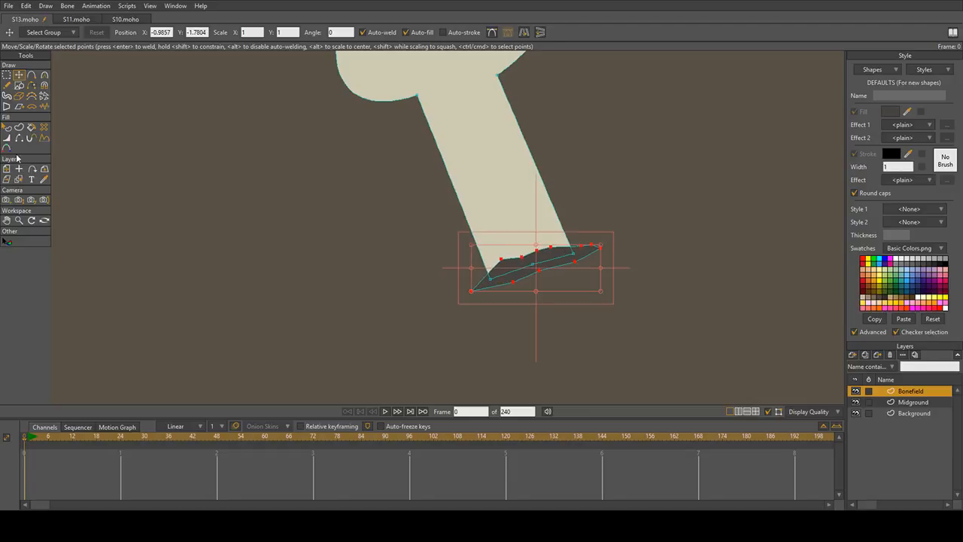
Step: Select the shadow shape at the bone's base and adjust its fill to a warmer dark brown
key("q")
left_click(512, 268)
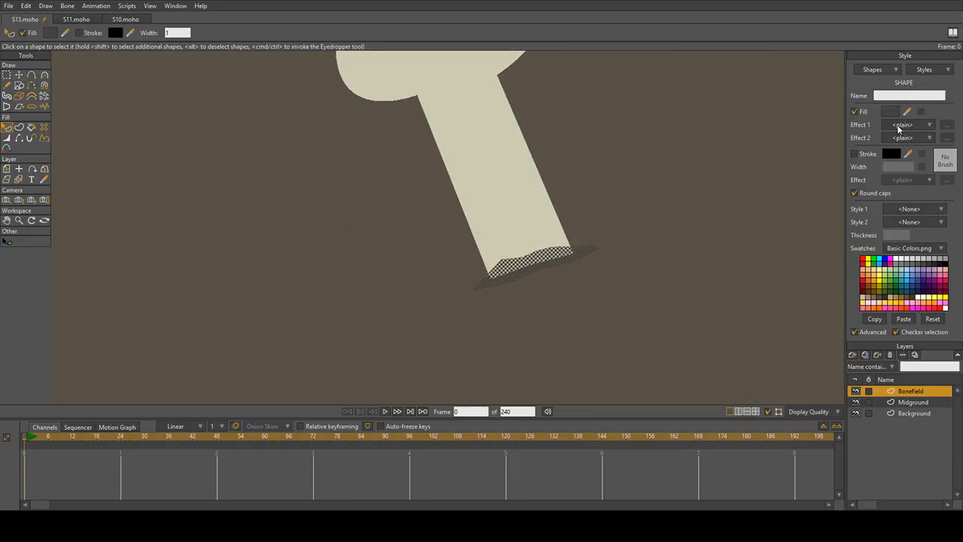
scroll(530, 269, "up", 3)
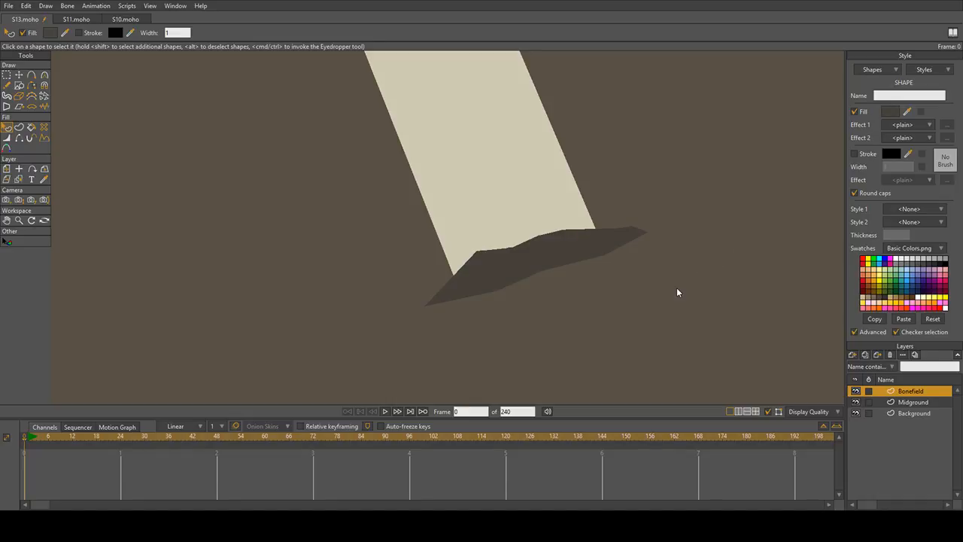
left_click(652, 356)
Step: Examine how the rib cage and the half-buried bone sit in the scene, with the Add Point tool ready
scroll(652, 356, "down", 3)
scroll(707, 317, "up", 3)
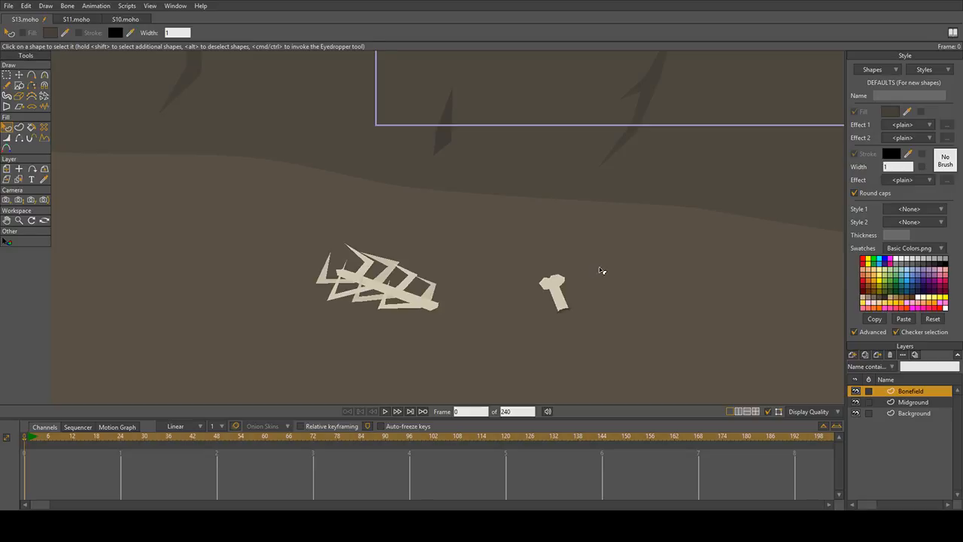
scroll(598, 273, "up", 1)
left_click(21, 76)
left_click(32, 76)
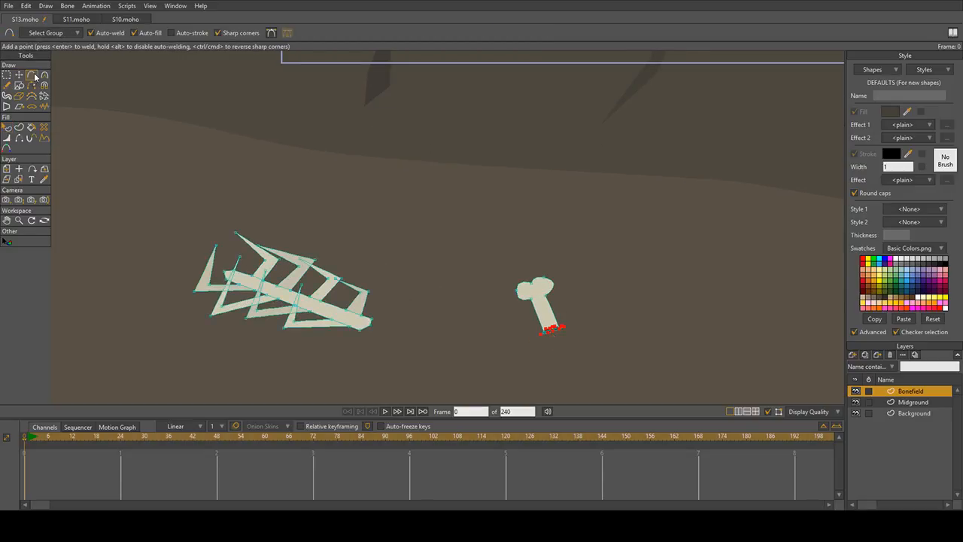
scroll(525, 261, "down", 3)
scroll(525, 262, "up", 3)
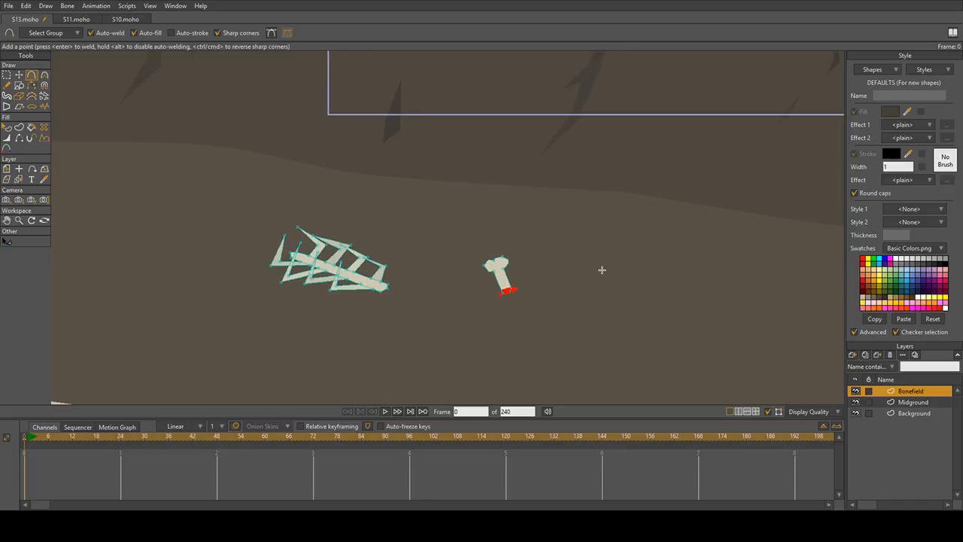
scroll(590, 269, "up", 2)
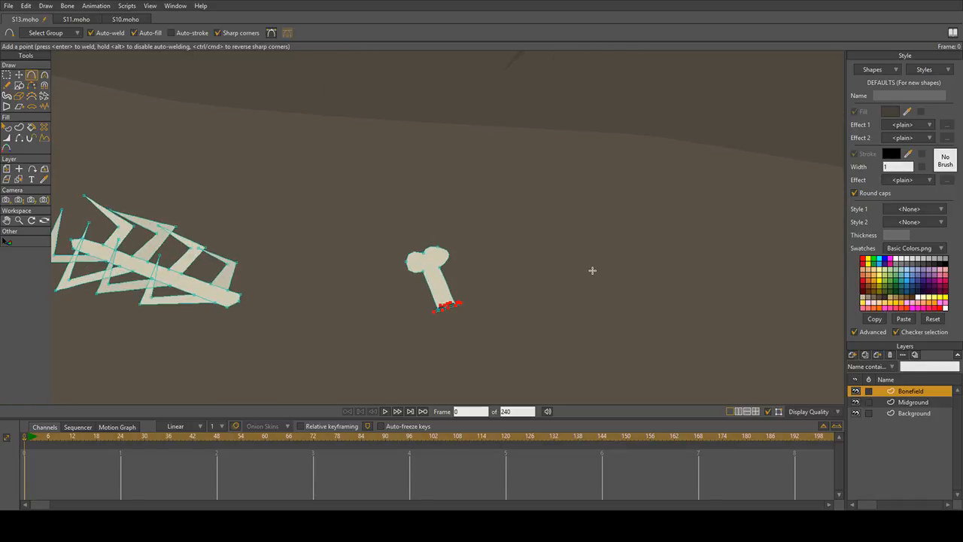
scroll(592, 270, "down", 1)
scroll(607, 253, "down", 3)
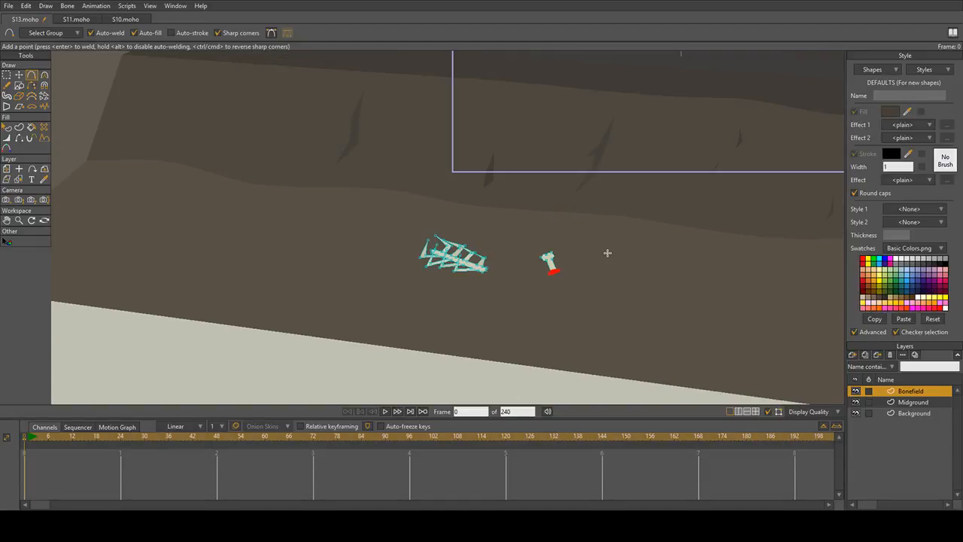
left_click_drag(606, 253, 458, 249)
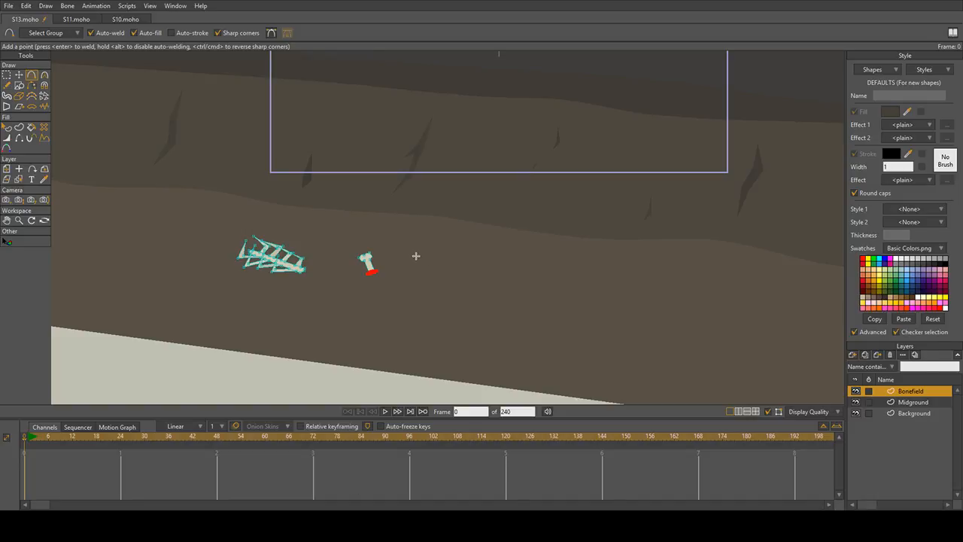
scroll(509, 301, "up", 2)
scroll(464, 323, "up", 2)
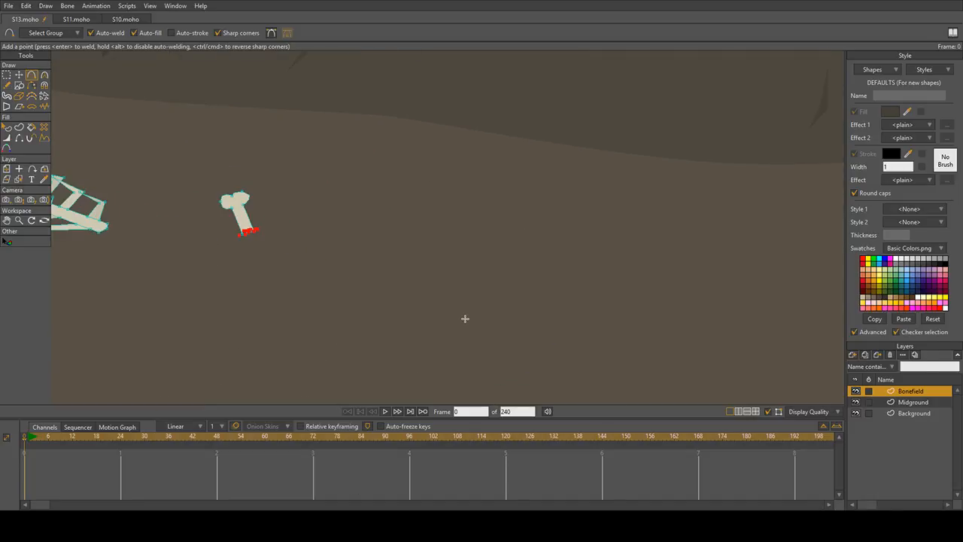
left_click_drag(436, 248, 527, 312)
key("ctrl+z")
key("ctrl+z")
key("ctrl+z")
Step: Examine the empty ground to the right of the bone for room to place another bone
left_click_drag(531, 248, 527, 284)
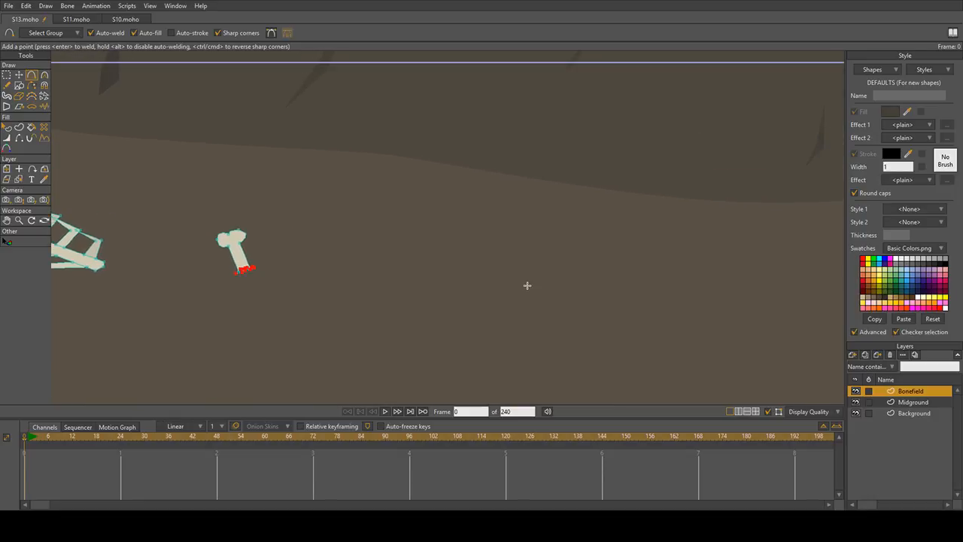
scroll(519, 285, "down", 3)
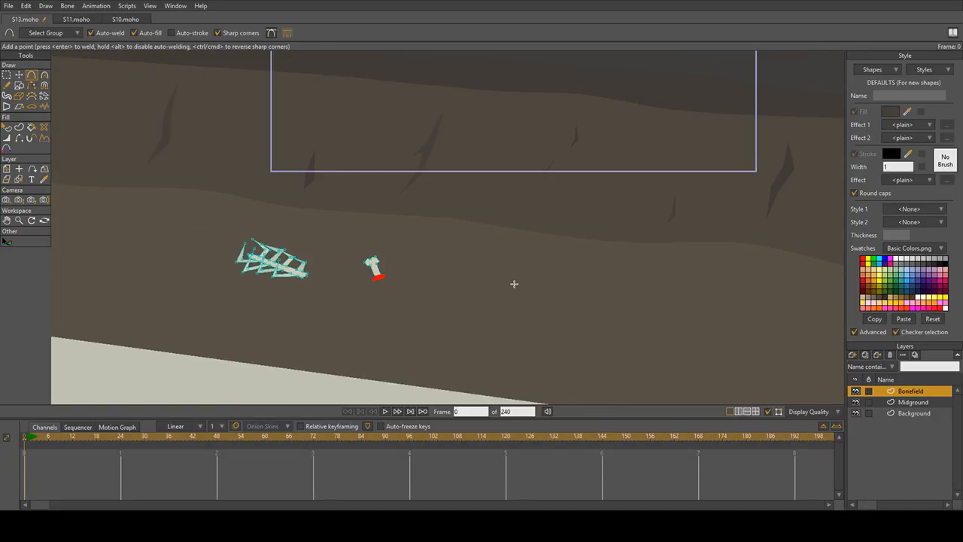
left_click_drag(496, 268, 482, 286)
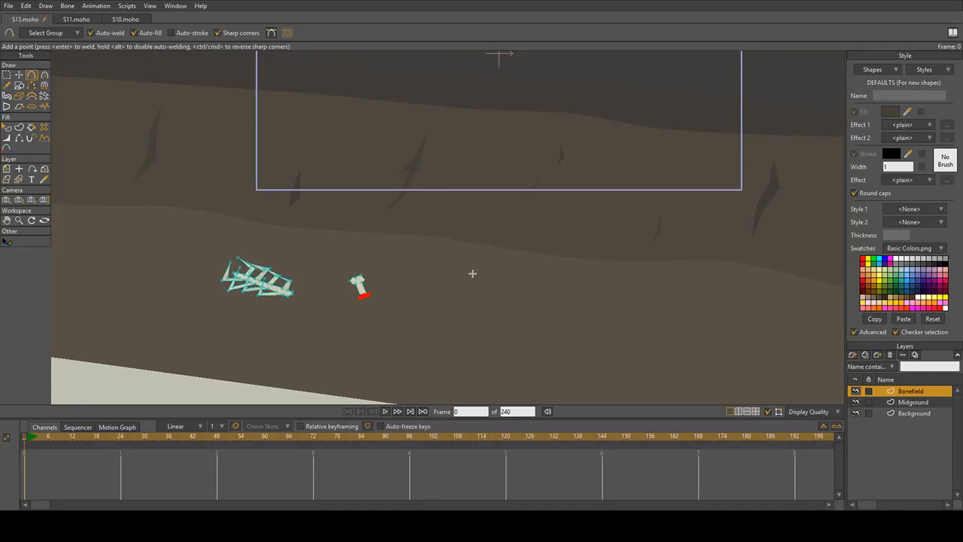
left_click_drag(472, 273, 435, 203)
scroll(471, 309, "up", 2)
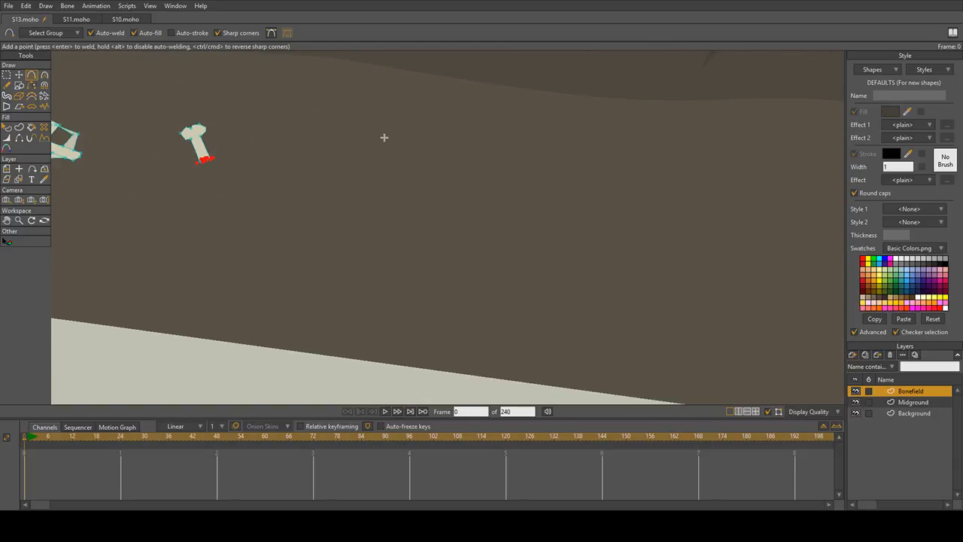
left_click_drag(384, 137, 399, 161)
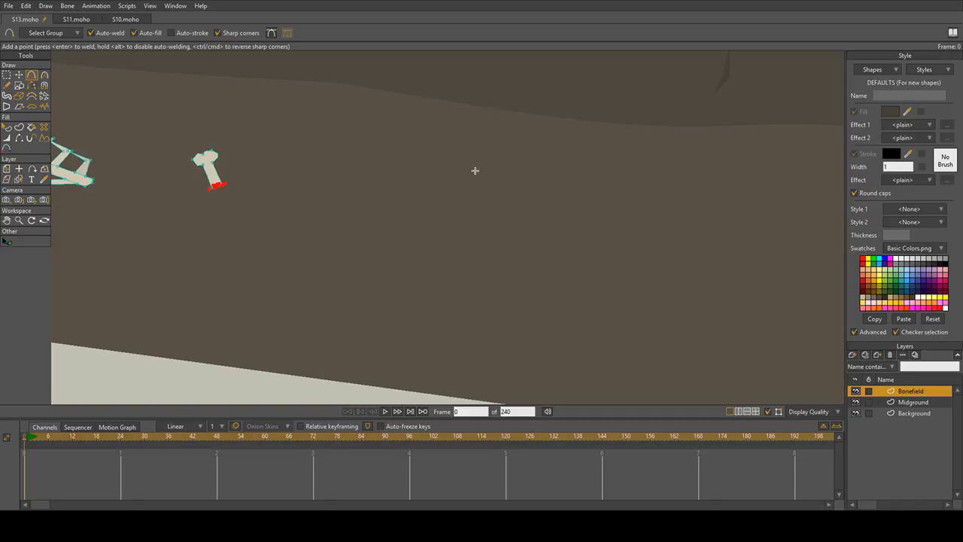
scroll(366, 224, "up", 1)
scroll(358, 220, "up", 2)
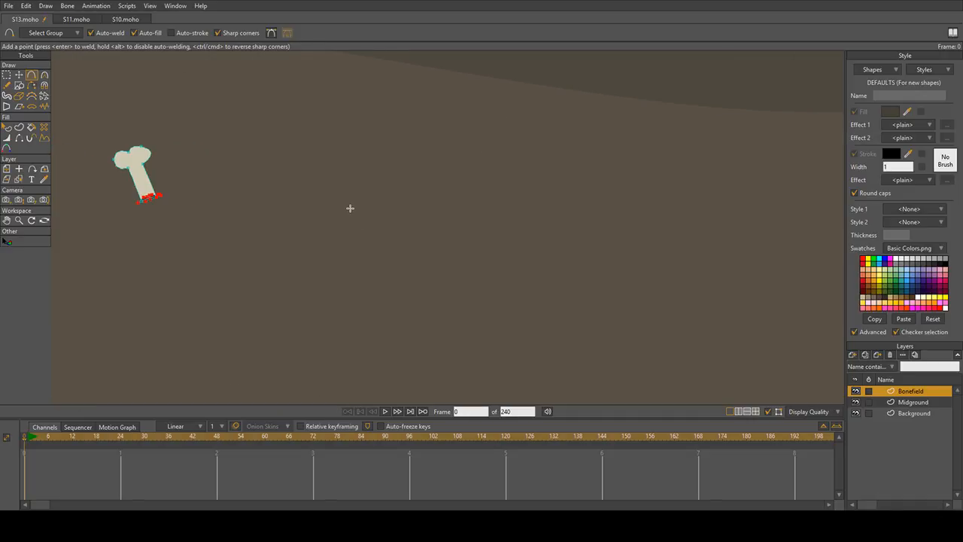
Step: Start an animal skull on the empty ground right of the bone by outlining its rounded cranium with straight segments
left_click_drag(354, 208, 441, 223)
key("ctrl+z")
left_click_drag(387, 224, 395, 229)
left_click(392, 229)
left_click(383, 237)
left_click(407, 252)
left_click_drag(412, 241, 422, 258)
key("ctrl+z")
scroll(393, 229, "up", 3)
key("ctrl+z")
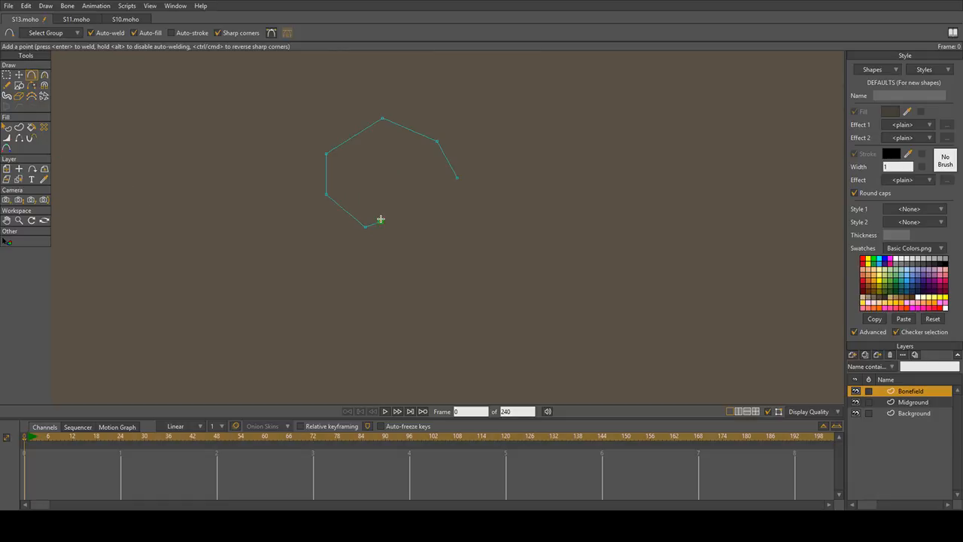
key("ctrl+z")
key("ctrl+z")
Step: Continue the skull outline into a tapered snout with a notched, jagged tip and close the shape
left_click_drag(365, 226, 376, 229)
mouse_move(377, 229)
left_mouse_down()
mouse_move(382, 249)
mouse_move(400, 245)
left_mouse_up()
scroll(485, 173, "up", 1)
scroll(458, 183, "down", 1)
left_click_drag(462, 183, 446, 289)
left_click(443, 301)
left_click(387, 266)
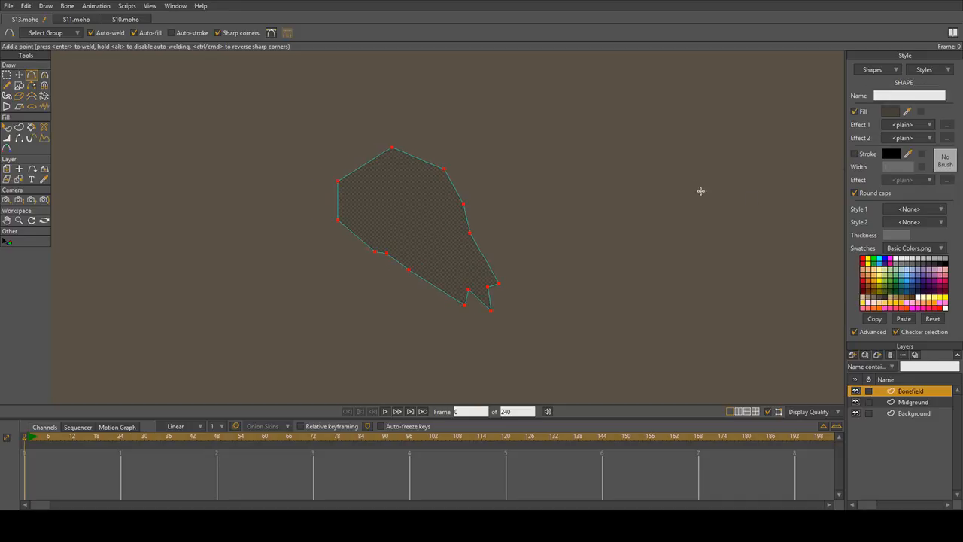
Step: Fill the skull shape with the cream colour sampled from the half-buried bone
left_click_drag(357, 181, 510, 214)
scroll(525, 234, "down", 5)
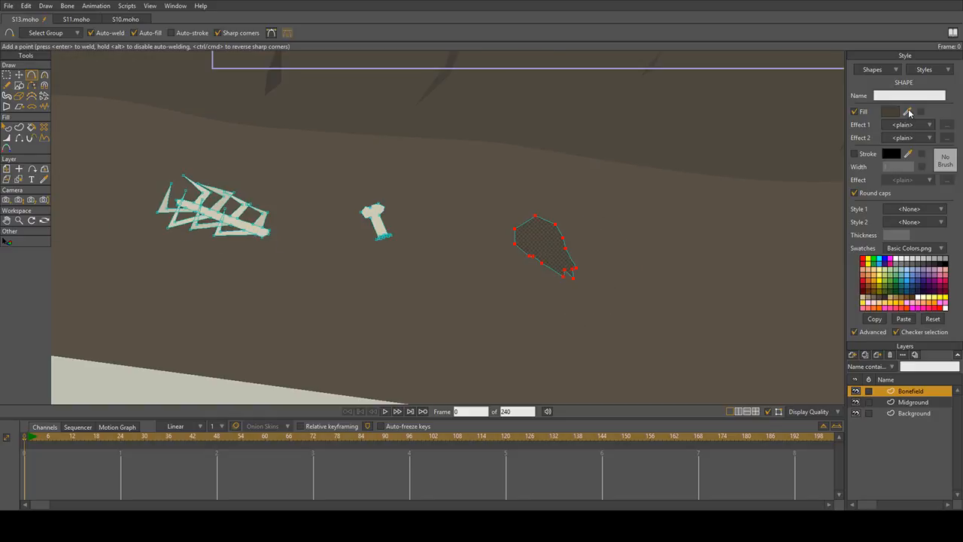
left_click_drag(906, 110, 374, 212)
scroll(557, 246, "up", 5)
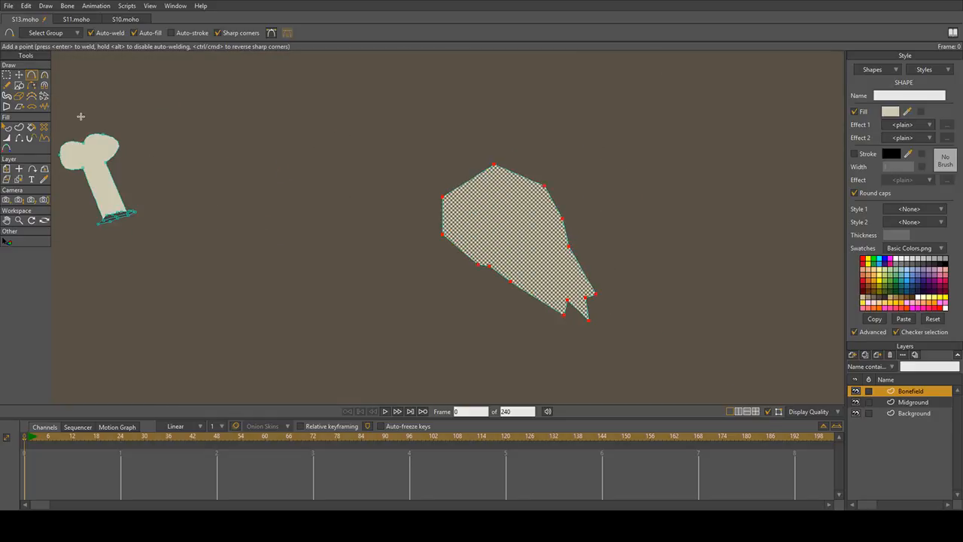
scroll(418, 213, "up", 2)
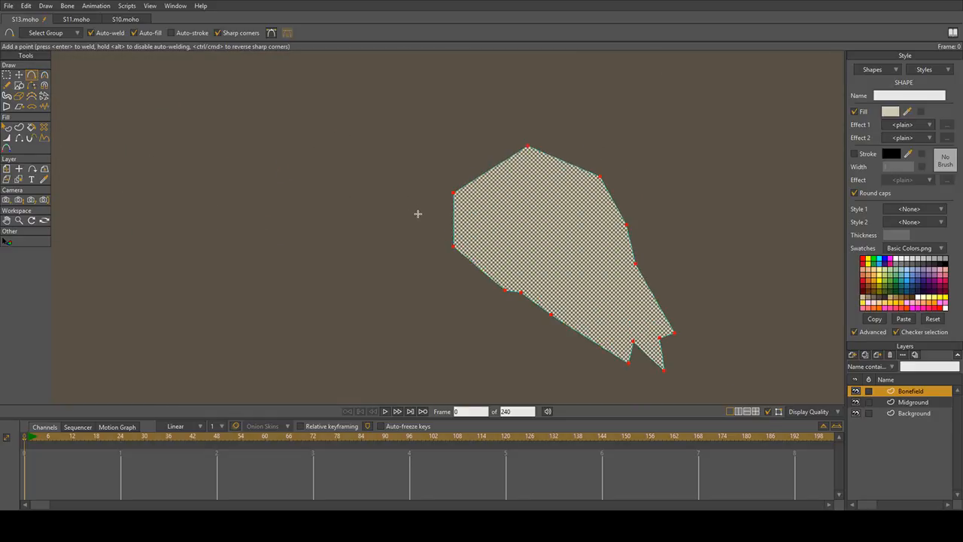
Step: Draw a four-sided eye socket on the left side of the skull and fill it with a near-black grey
left_click_drag(420, 183, 254, 171)
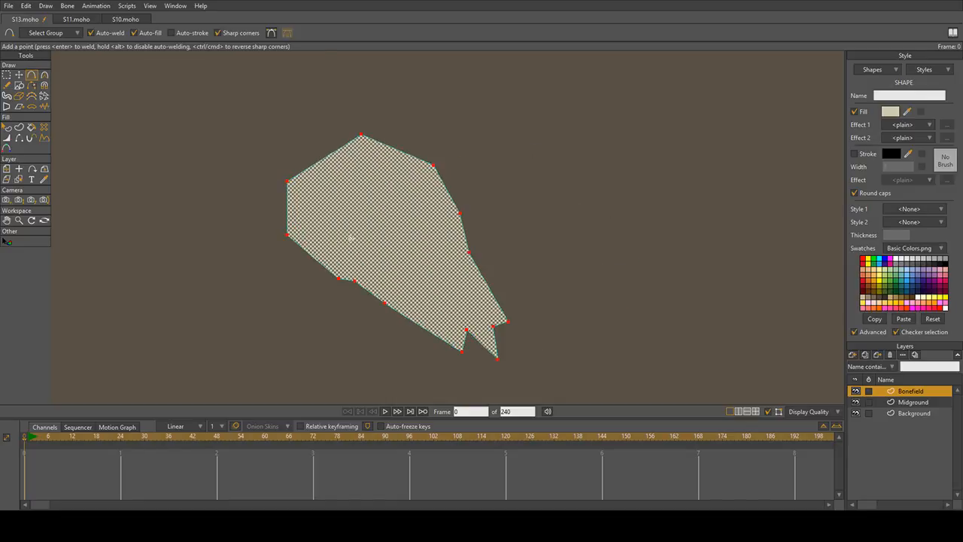
mouse_move(335, 230)
left_mouse_down()
mouse_move(343, 222)
mouse_move(366, 229)
mouse_move(378, 273)
mouse_move(339, 261)
mouse_move(333, 231)
left_mouse_up()
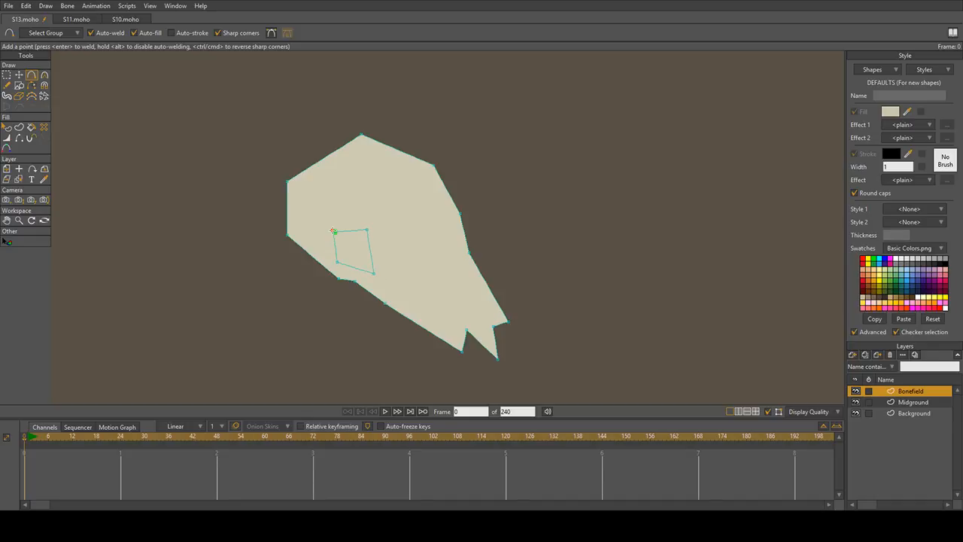
left_click(7, 127)
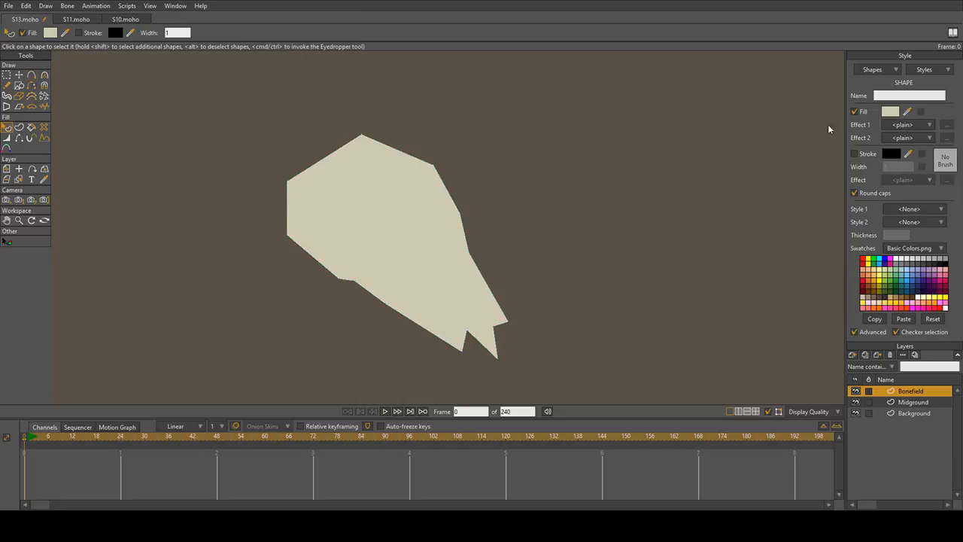
left_click(696, 268, "ctrl")
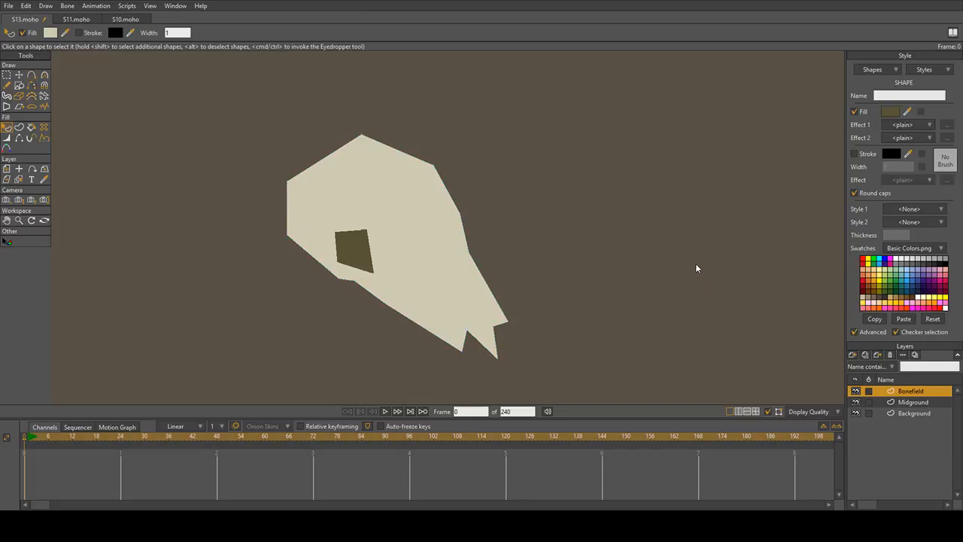
left_click(671, 300)
left_click(671, 309, "ctrl")
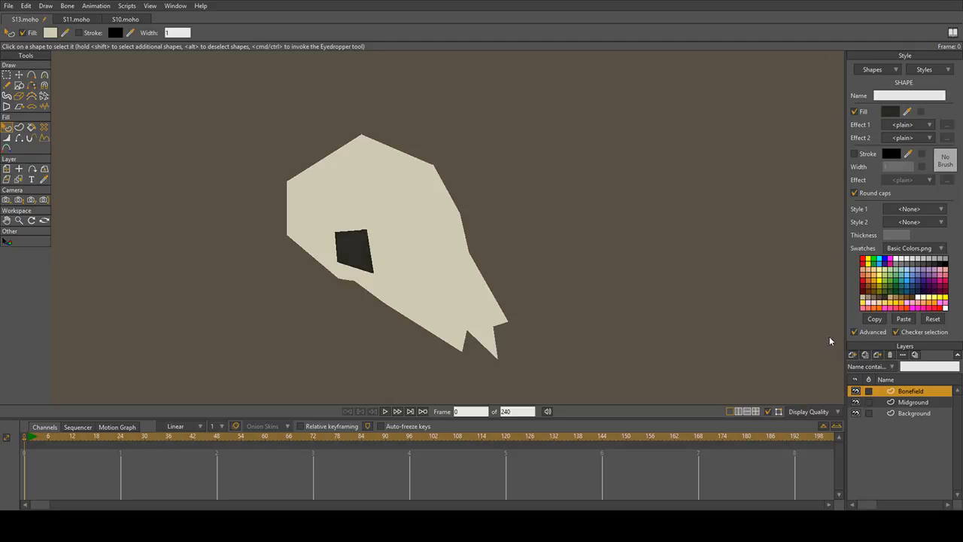
Step: Enlarge the eye socket slightly and shift it up and left on the skull
left_click(19, 75)
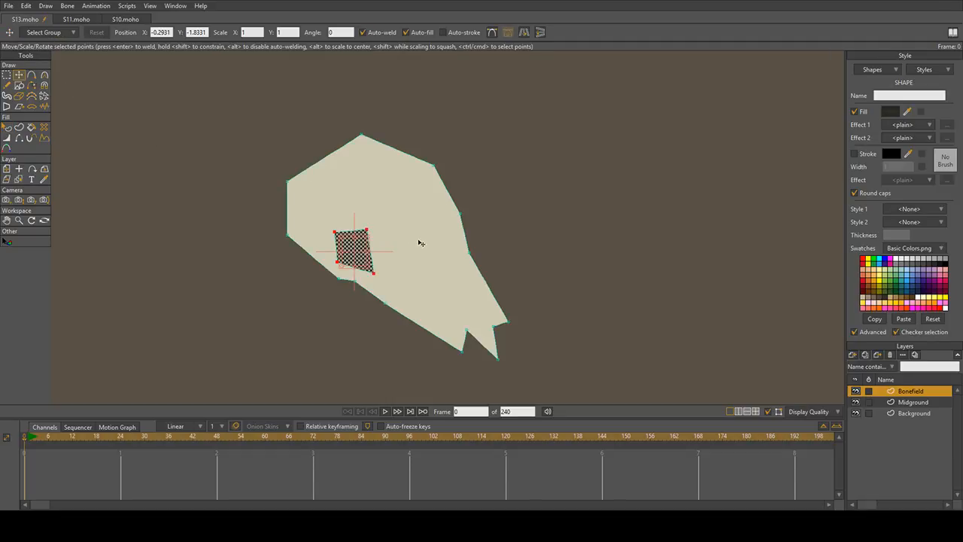
mouse_move(355, 251)
left_mouse_down()
mouse_move(315, 211)
mouse_move(365, 223)
mouse_move(326, 245)
mouse_move(358, 212)
mouse_move(362, 257)
left_mouse_up()
left_click(342, 227)
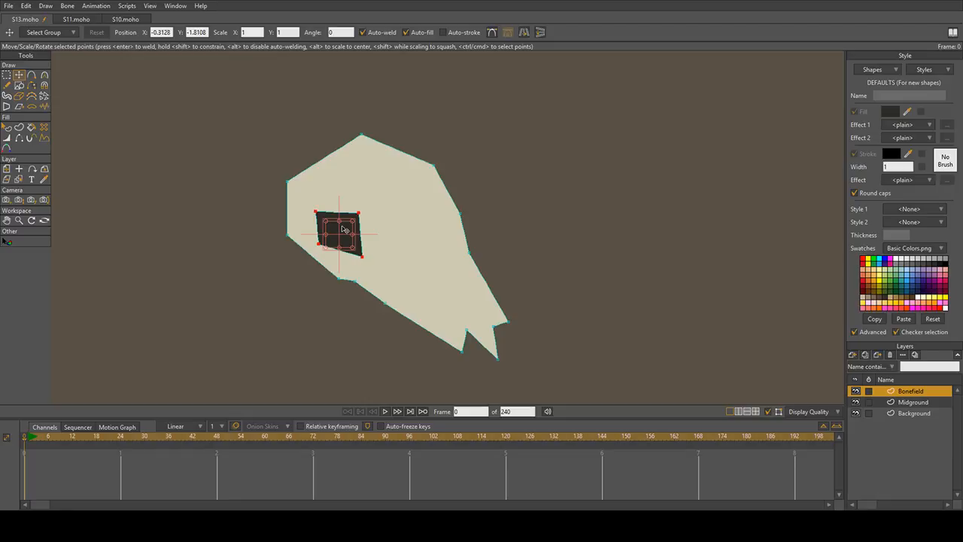
Step: Paste a copy of the eye socket onto the right side of the skull and flip it horizontally
key("Delete")
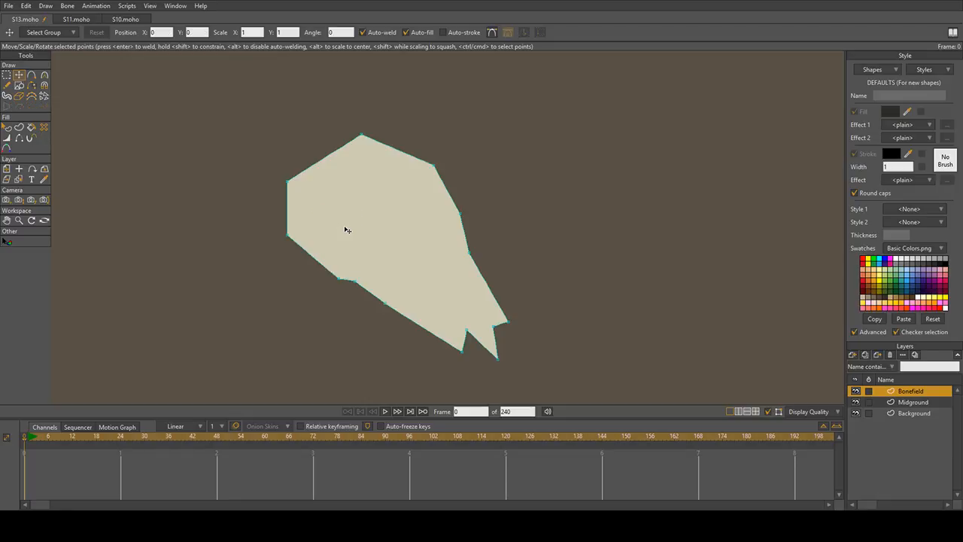
key("ctrl+v")
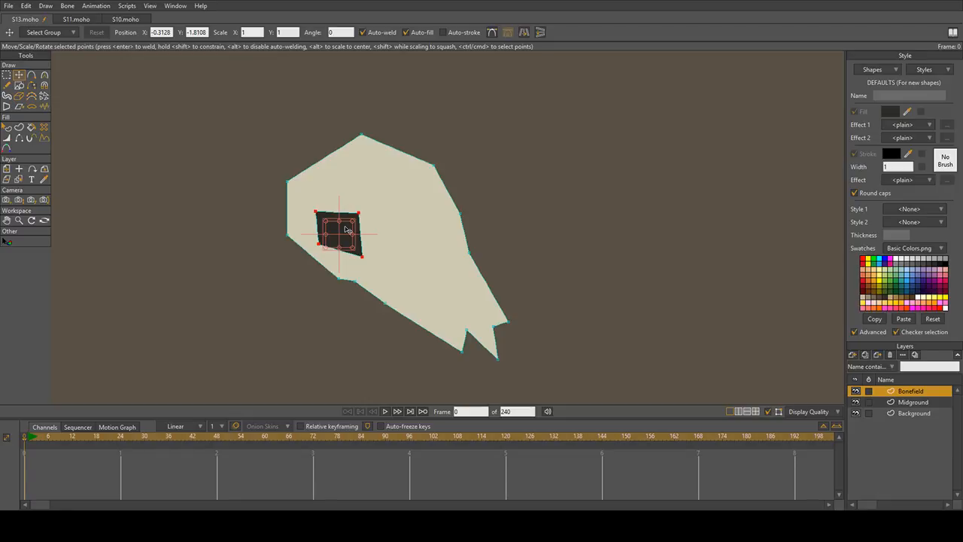
left_click_drag(345, 226, 421, 207)
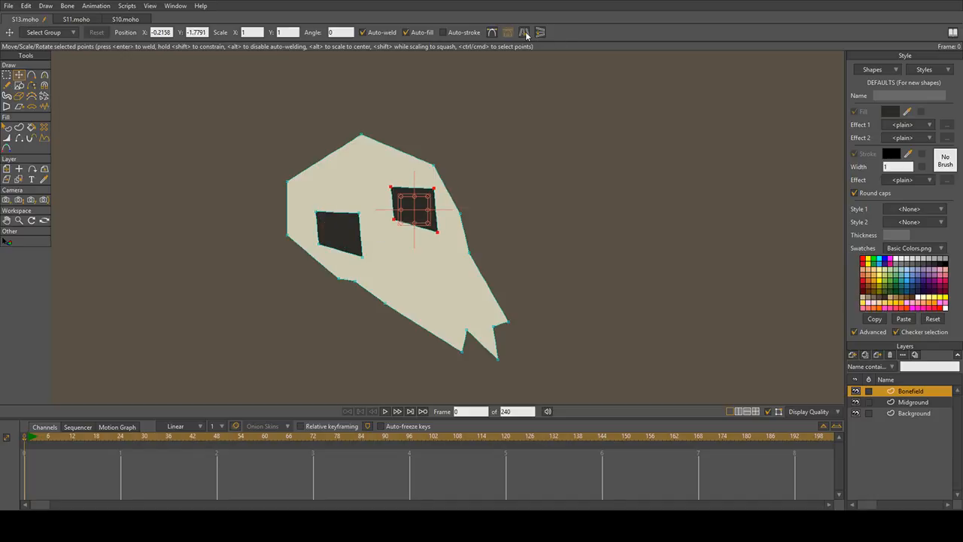
left_click(525, 33)
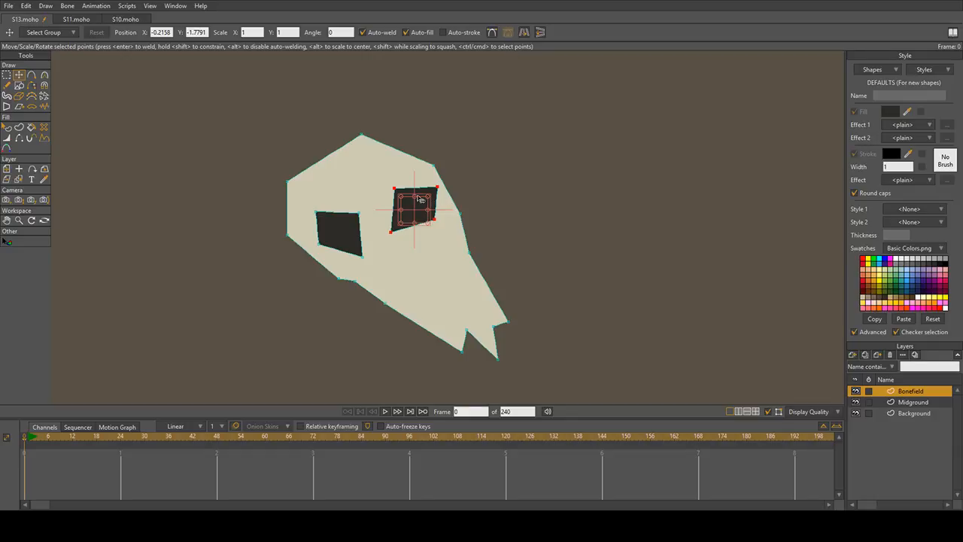
Step: Rotate and narrow the copied eye socket, fitting it against the skull's right edge
mouse_move(421, 193)
left_mouse_down()
mouse_move(408, 200)
mouse_move(432, 202)
left_mouse_up()
scroll(433, 201, "up", 3)
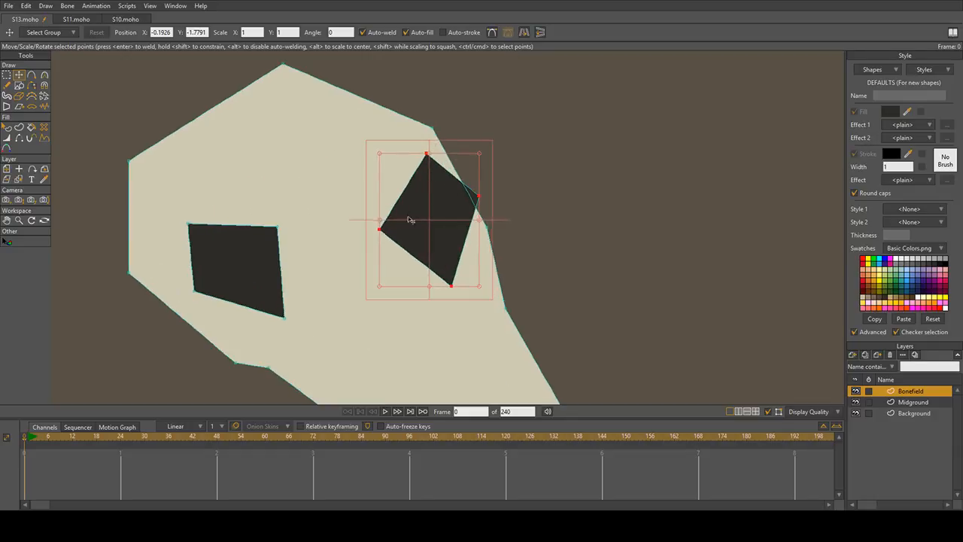
left_click_drag(381, 220, 444, 215)
left_click_drag(472, 146, 440, 156)
left_click_drag(438, 205, 435, 182)
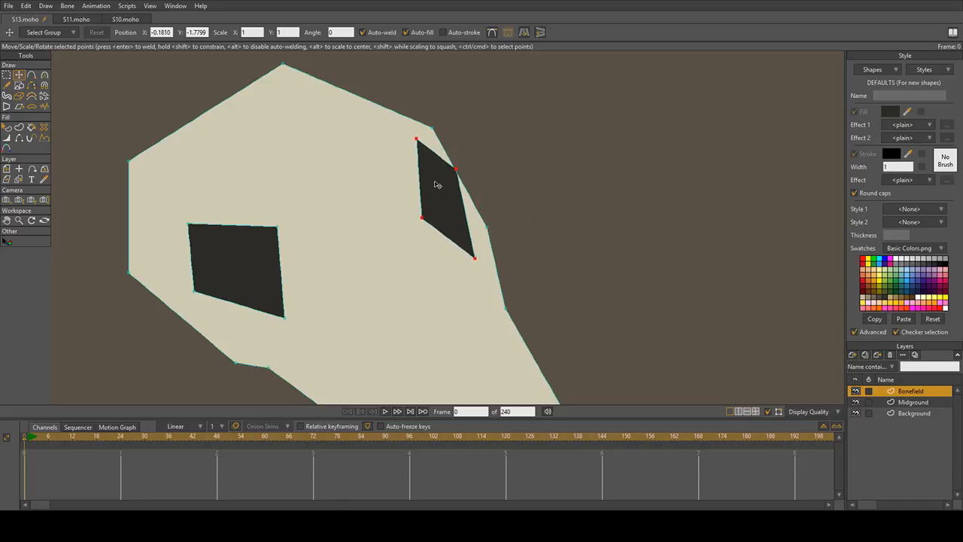
Step: Adjust the corner points of the right eye socket into a thin, slanted sliver inside the skull's edge
left_click(421, 220)
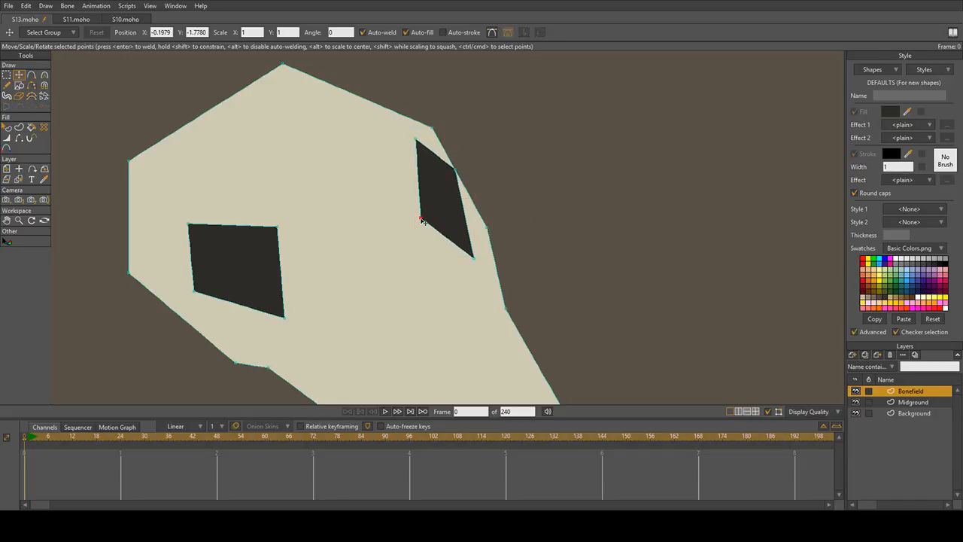
left_click_drag(421, 219, 454, 183)
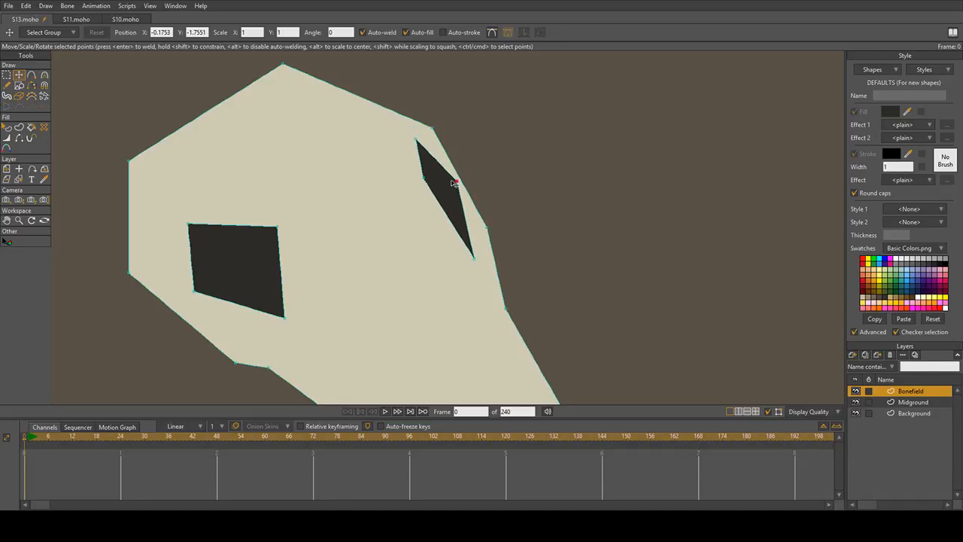
left_click_drag(416, 141, 430, 151)
left_click_drag(476, 256, 471, 266)
scroll(456, 251, "down", 5)
scroll(471, 243, "up", 3)
left_click_drag(425, 209, 425, 182)
scroll(426, 182, "down", 5)
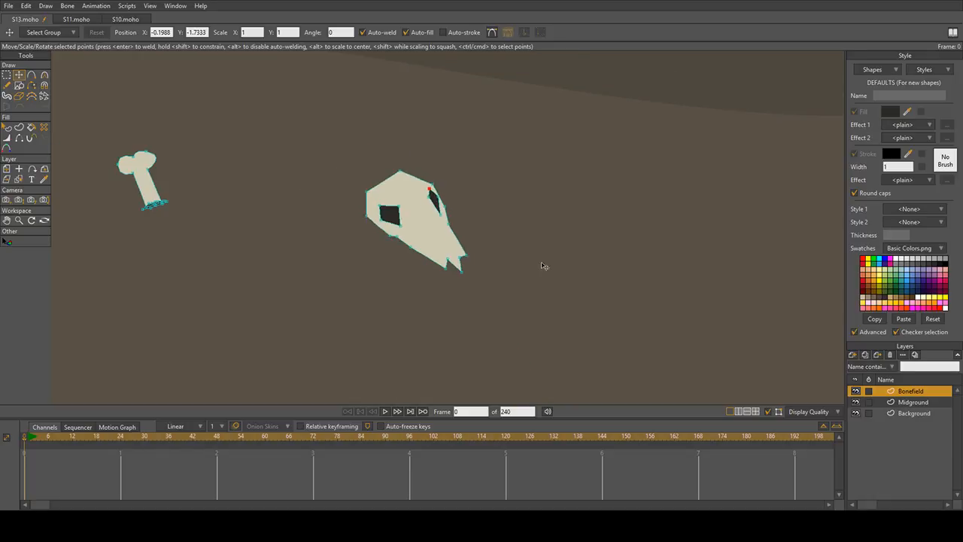
Step: Draw a bent, pointed horn on the skull's upper left and fill it with the skull's cream colour
scroll(535, 249, "up", 3)
scroll(373, 210, "up", 2)
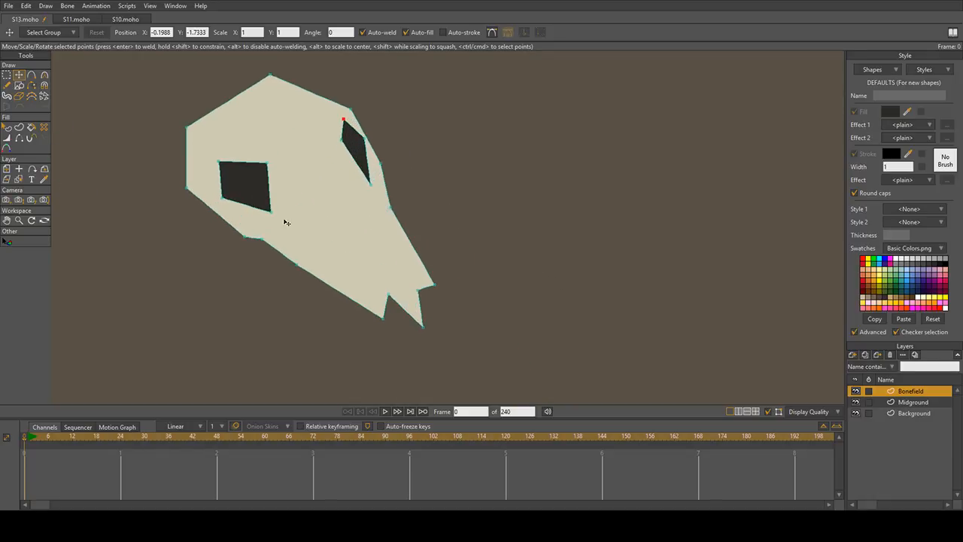
scroll(282, 220, "up", 1)
key("a")
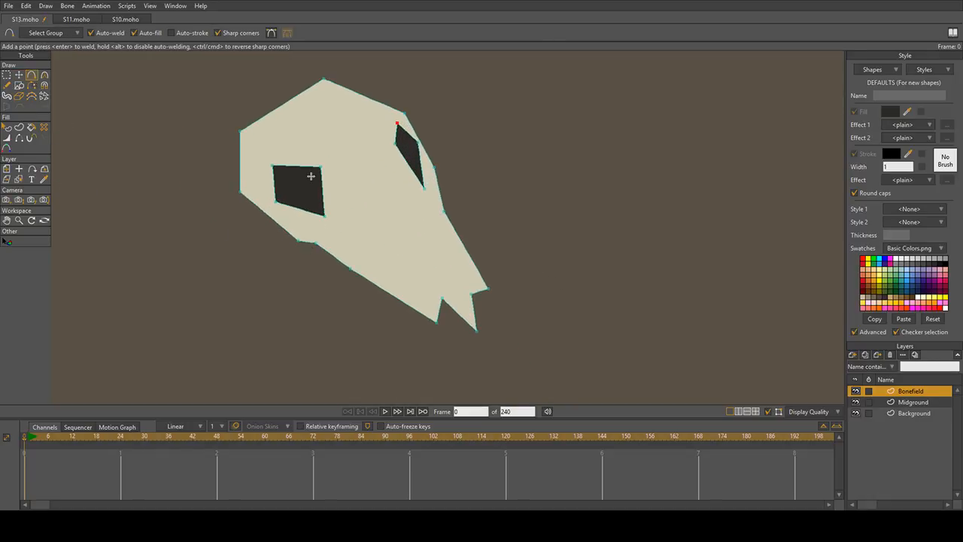
left_click_drag(312, 176, 380, 254)
left_click_drag(348, 223, 207, 134)
left_click_drag(208, 134, 225, 210)
mouse_move(225, 209)
left_mouse_down()
mouse_move(329, 276)
mouse_move(347, 222)
left_mouse_up()
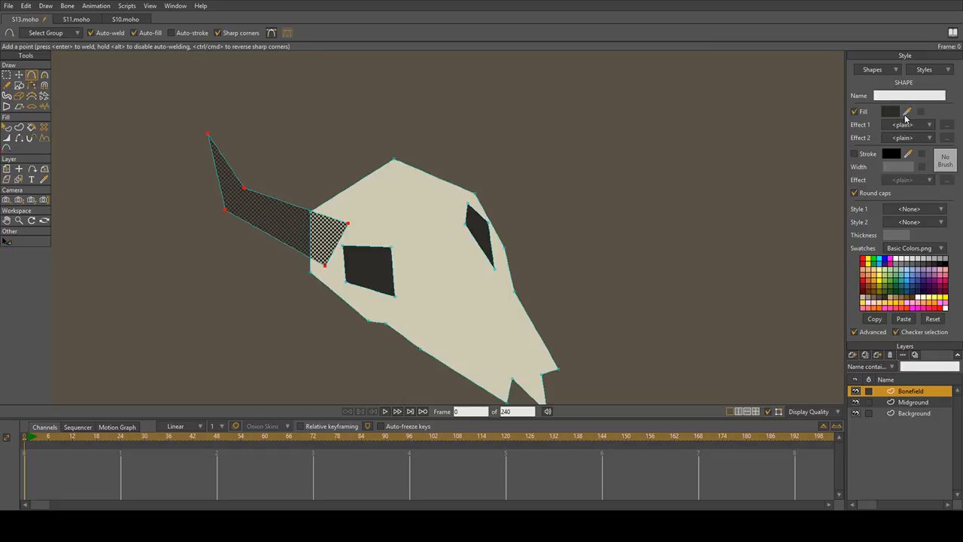
mouse_move(906, 118)
left_mouse_down()
mouse_move(555, 198)
mouse_move(430, 213)
mouse_move(468, 142)
mouse_move(482, 152)
mouse_move(499, 65)
mouse_move(522, 157)
mouse_move(470, 199)
mouse_move(480, 229)
mouse_move(436, 195)
left_mouse_up()
Step: Add a matching cream horn at the skull's upper right and place it behind the eye socket
scroll(617, 204, "up", 3)
left_click(7, 128)
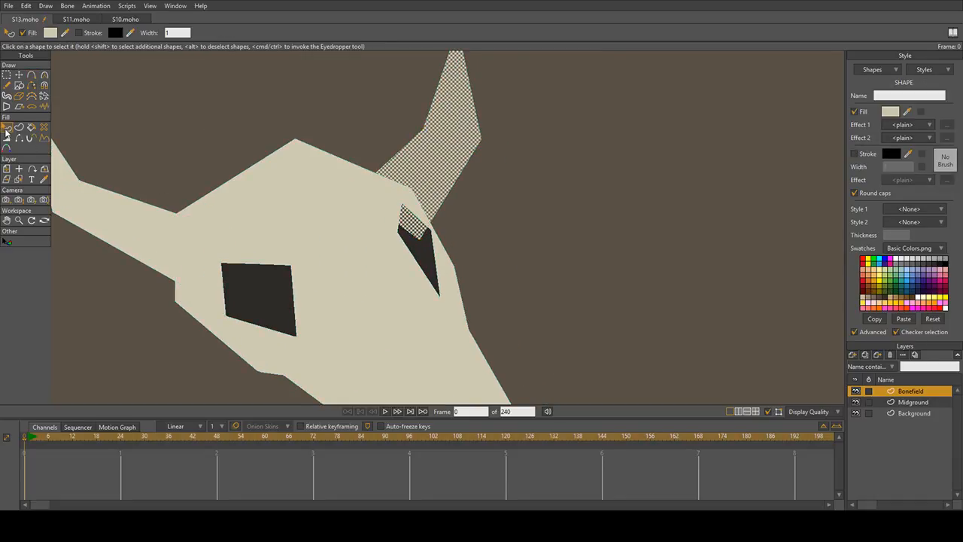
left_click(587, 240)
scroll(645, 235, "down", 3)
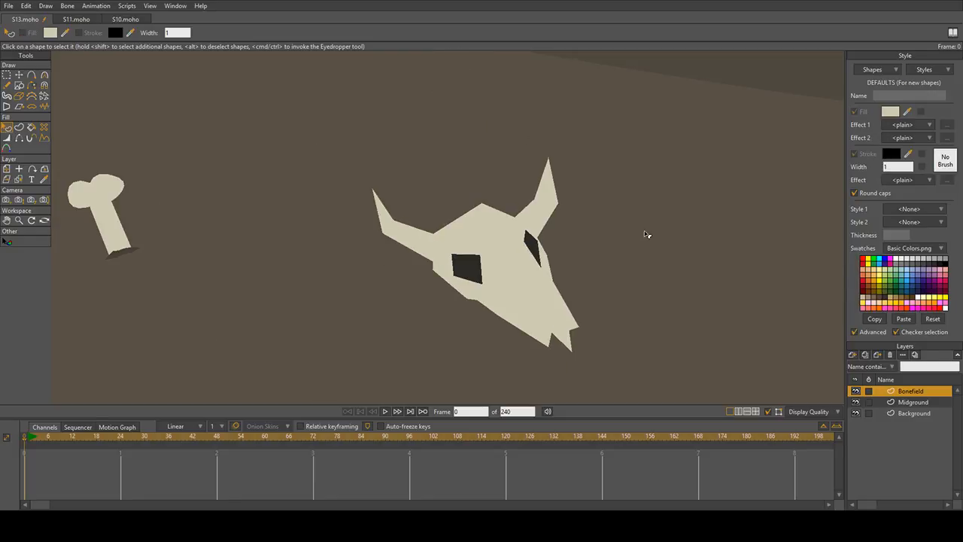
Step: Reshape the left horn by lowering its outer bend, tip and inner bend points so it flares wider
scroll(689, 233, "down", 5)
scroll(636, 208, "up", 5)
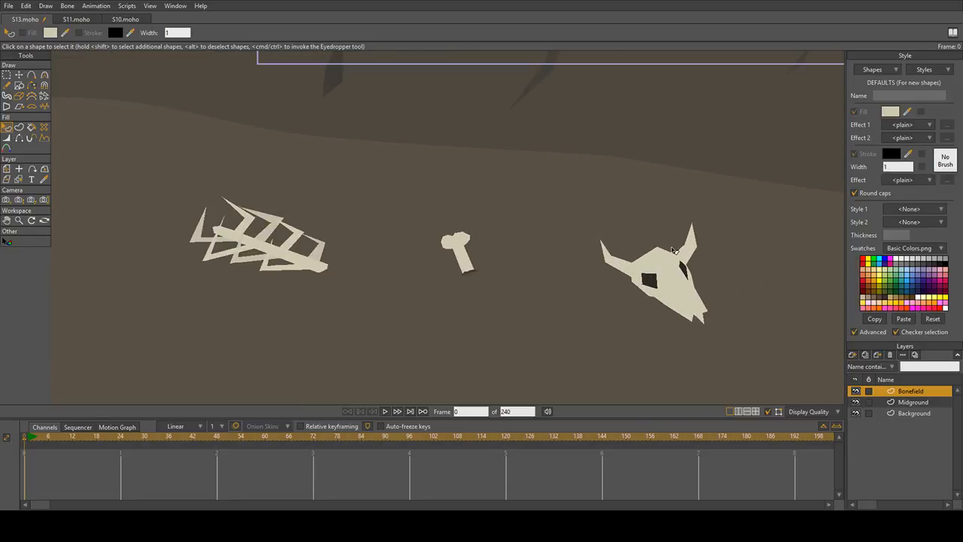
left_click_drag(736, 271, 548, 262)
scroll(517, 237, "up", 5)
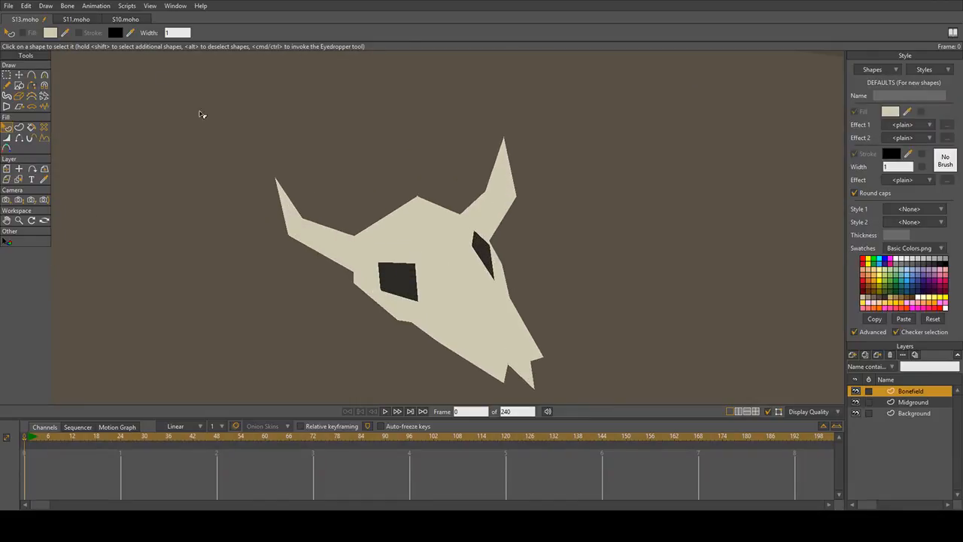
left_click(21, 74)
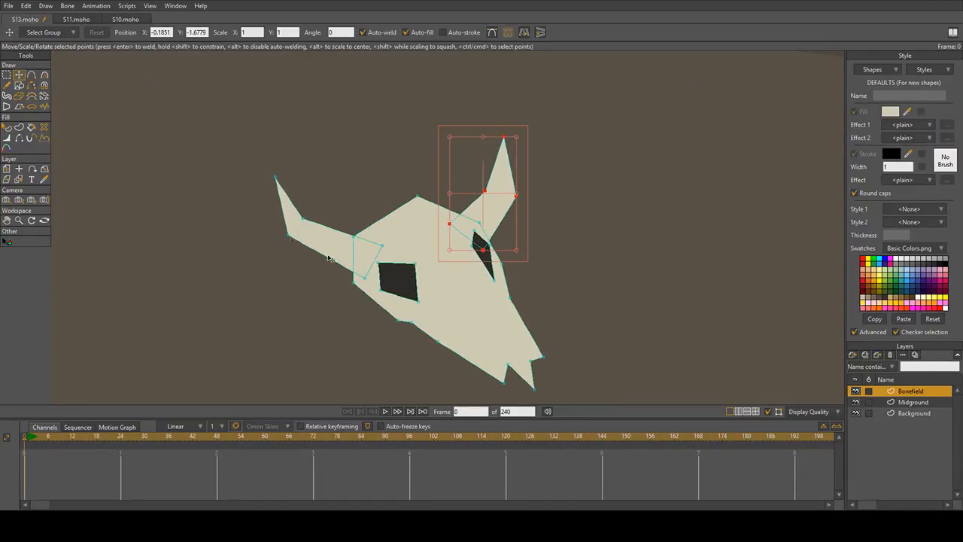
left_click(293, 234)
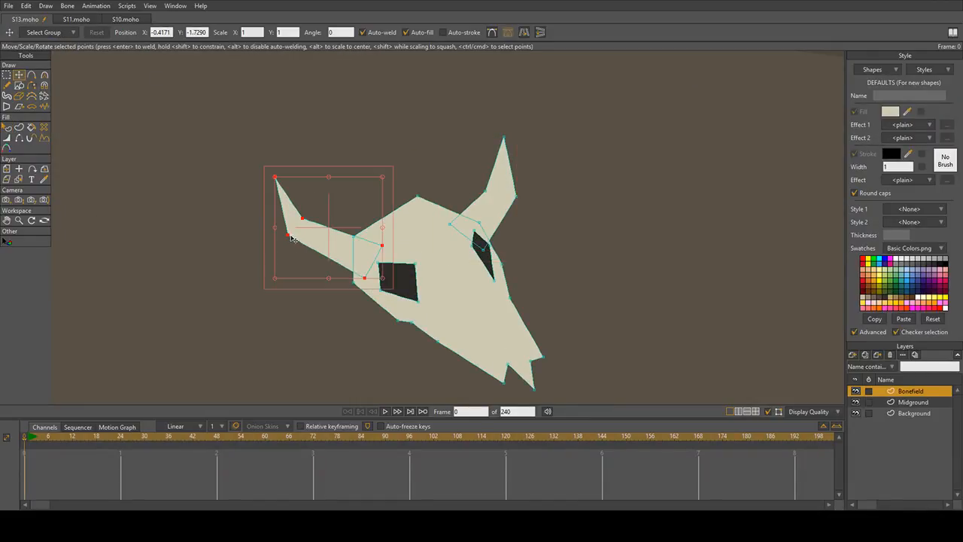
left_click_drag(290, 237, 291, 252)
left_click_drag(276, 186, 263, 198)
left_click_drag(303, 222, 318, 233)
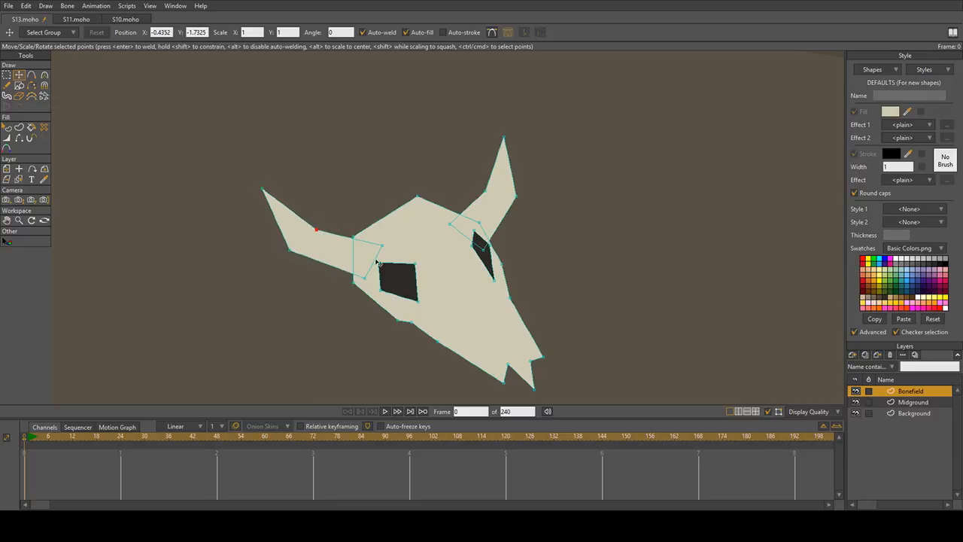
Step: Examine how the horned skull sits beside the rib cage and the half-buried bone in the whole scene
scroll(410, 252, "down", 5)
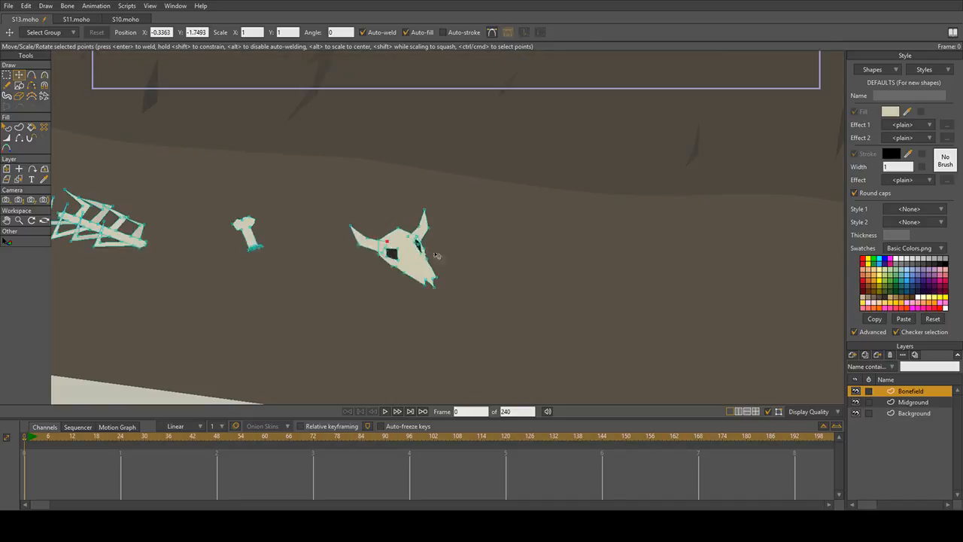
left_click(7, 127)
scroll(258, 329, "down", 3)
left_click_drag(307, 319, 426, 314)
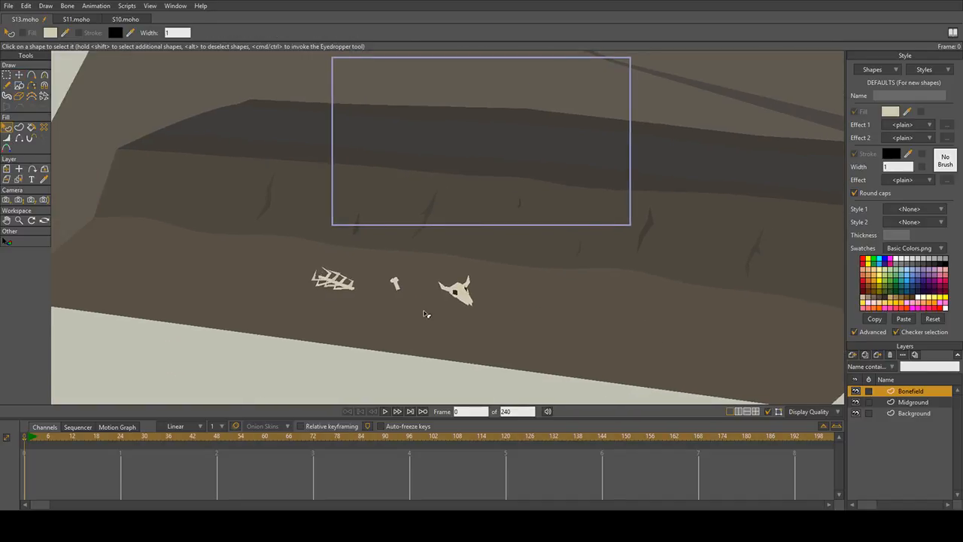
scroll(425, 313, "up", 3)
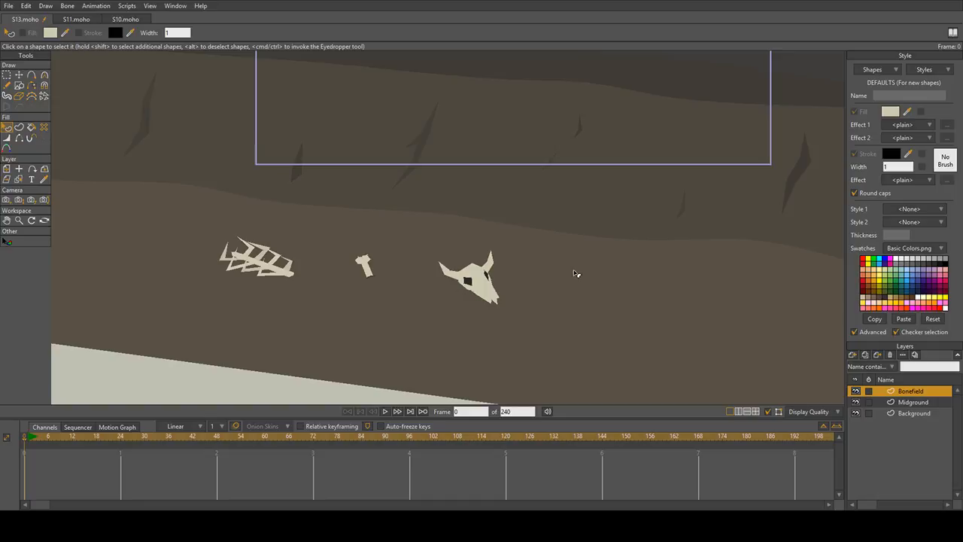
left_click(31, 74)
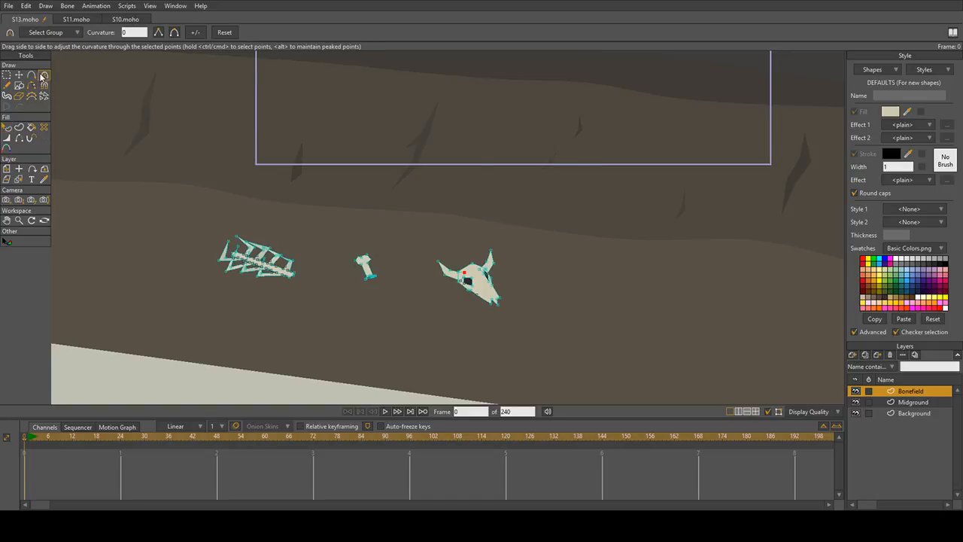
Step: Draw a closed, angular two-lobed pelvis outline with short side spurs on open ground to the right of the horned skull
scroll(523, 344, "up", 2)
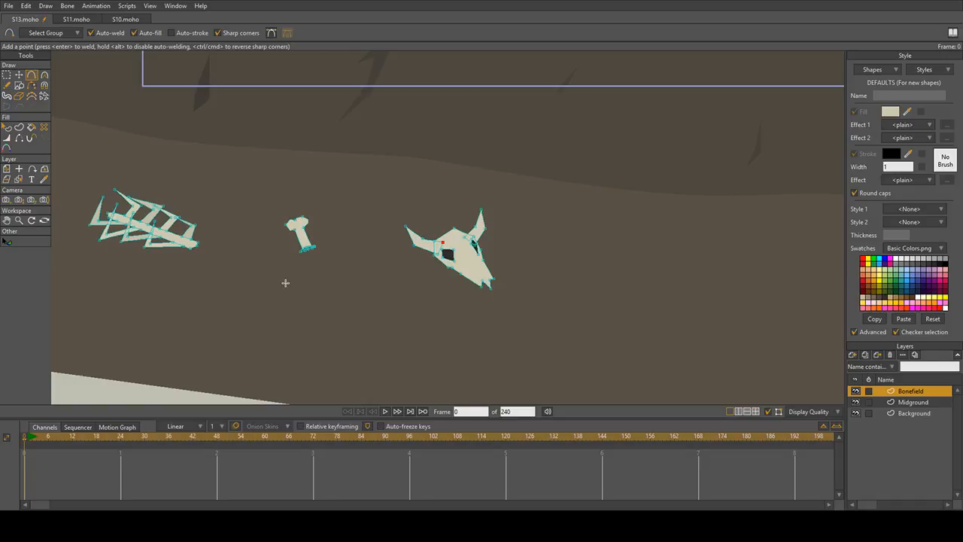
left_click_drag(397, 325, 407, 299)
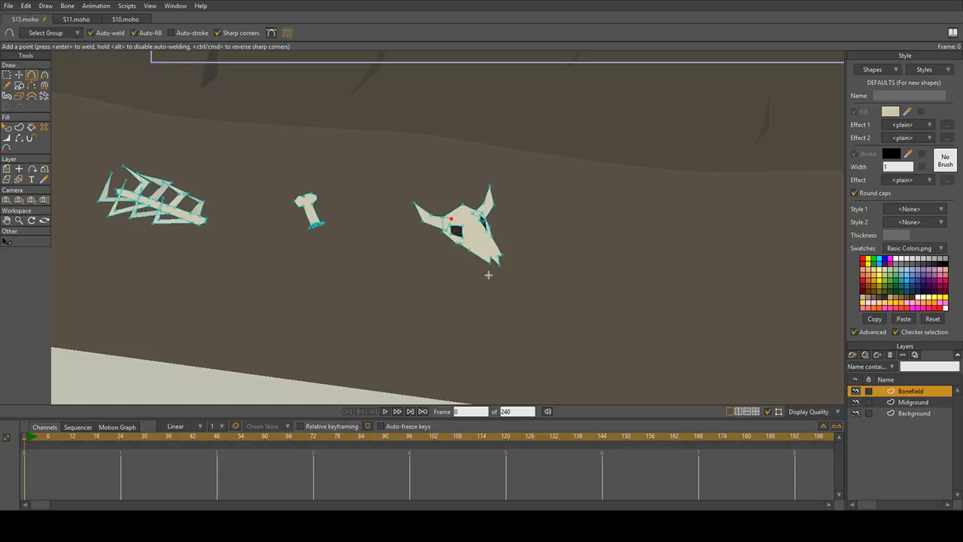
scroll(490, 290, "down", 3)
scroll(490, 281, "up", 2)
scroll(475, 279, "up", 1)
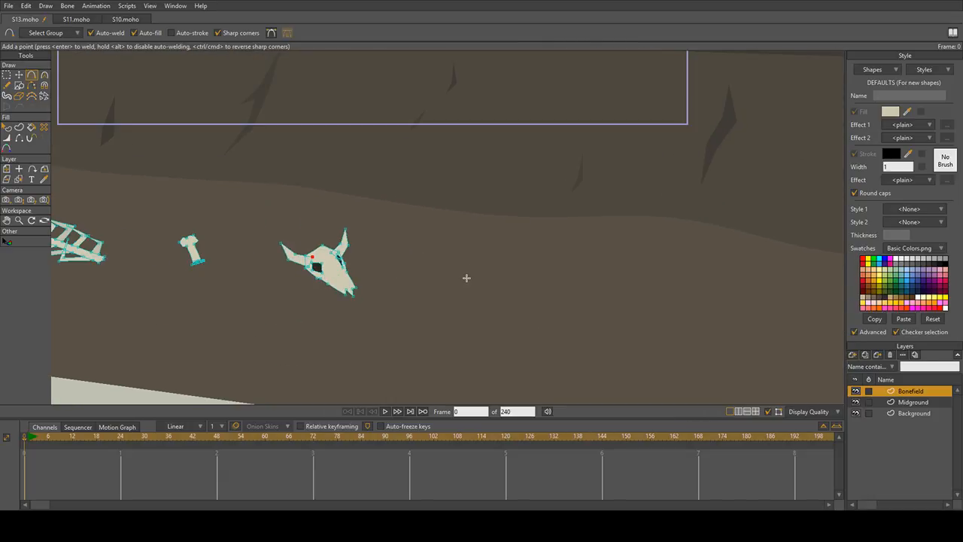
scroll(474, 275, "up", 2)
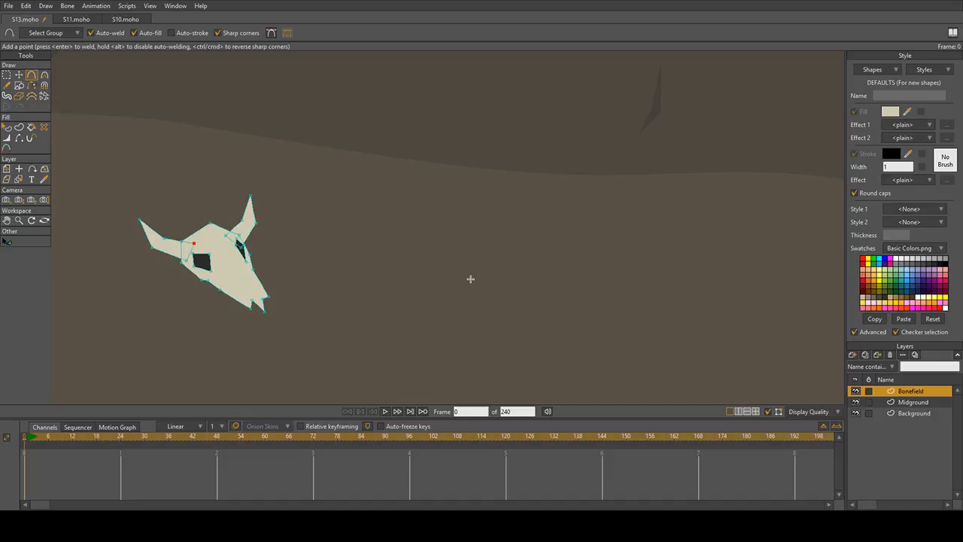
mouse_move(474, 280)
left_mouse_down()
mouse_move(474, 262)
mouse_move(499, 246)
mouse_move(522, 260)
mouse_move(521, 290)
mouse_move(483, 305)
mouse_move(496, 335)
mouse_move(469, 349)
mouse_move(431, 334)
mouse_move(445, 328)
left_mouse_up()
mouse_move(445, 328)
left_mouse_down()
mouse_move(461, 297)
mouse_move(444, 293)
left_mouse_up()
left_click(473, 283)
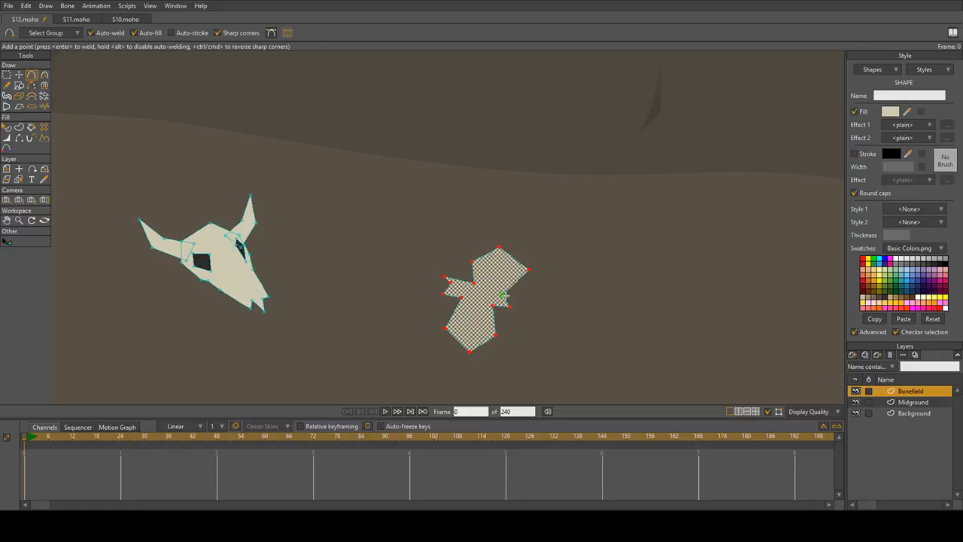
Step: Delete the cream fill from the pelvis while keeping its outline points
scroll(505, 299, "up", 2)
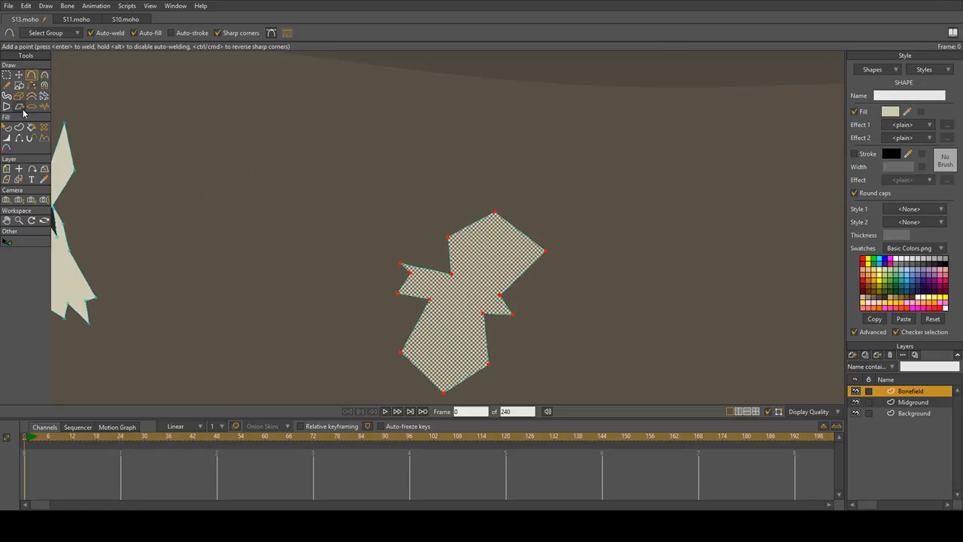
left_click(7, 127)
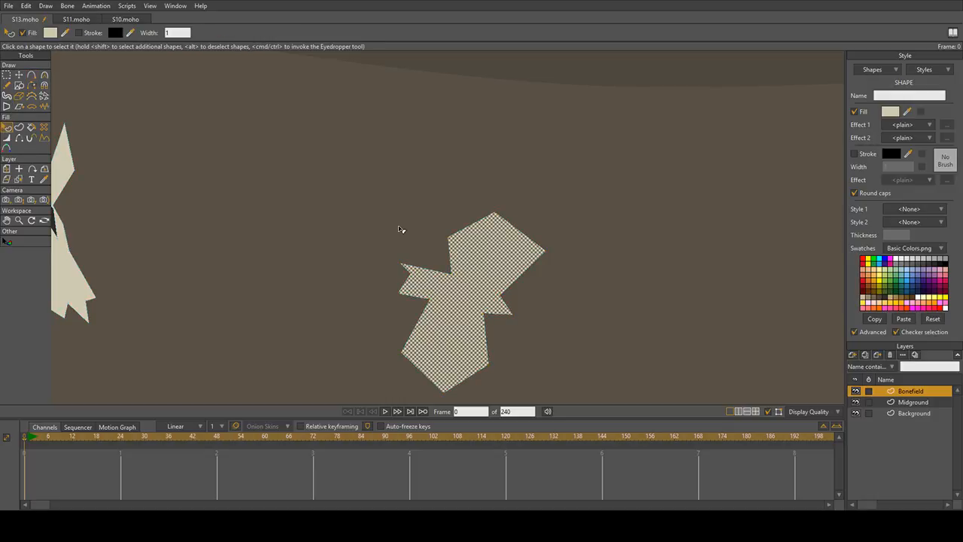
left_click(405, 231)
Step: Draw a four-point hole inside the pelvis's upper lobe and delete its fill so only the outline remains
left_click(32, 76)
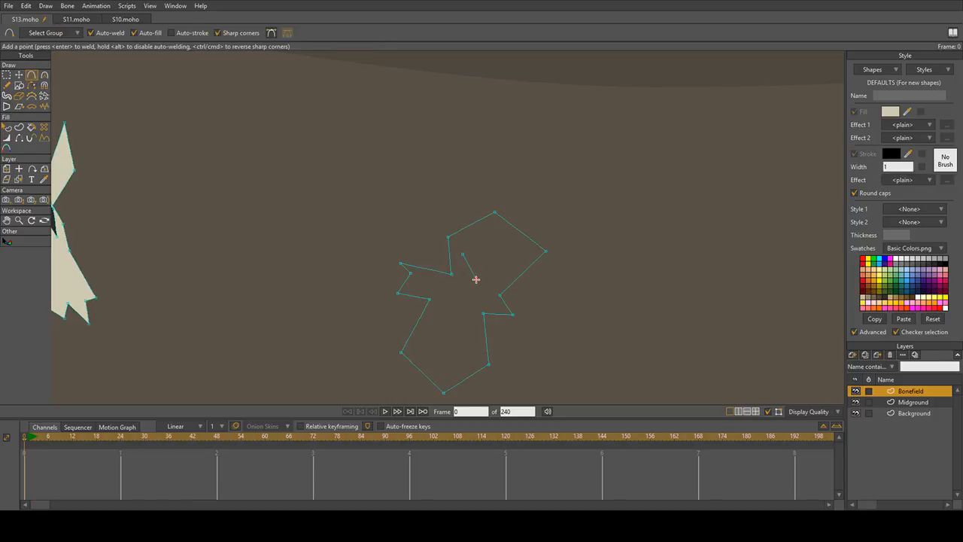
left_click(476, 281)
left_click(502, 244)
left_click(479, 238)
left_click(462, 254)
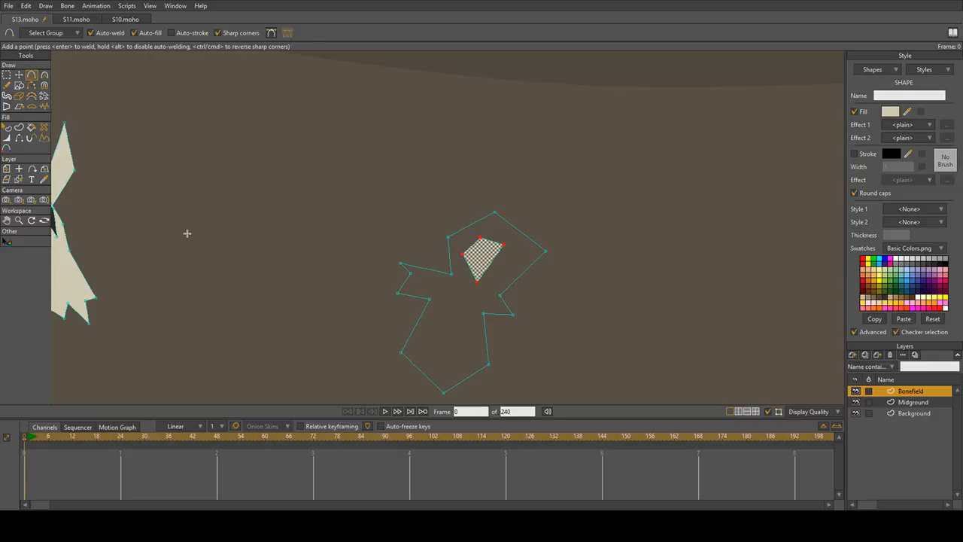
key("q")
key("Delete")
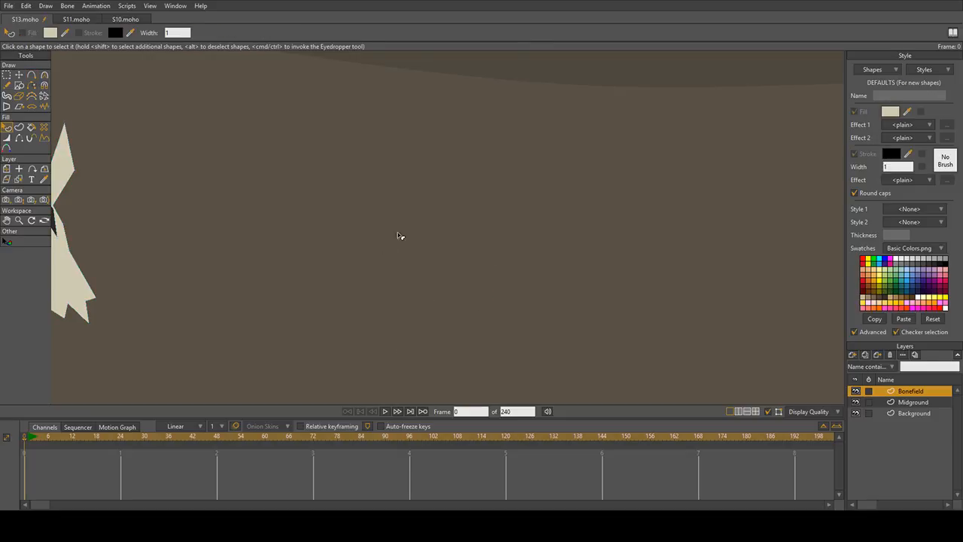
Step: Duplicate the hole outline into the pelvis's lower lobe, mirrored and rotated to fit that lobe
left_click_drag(400, 234, 407, 212)
left_click(7, 75)
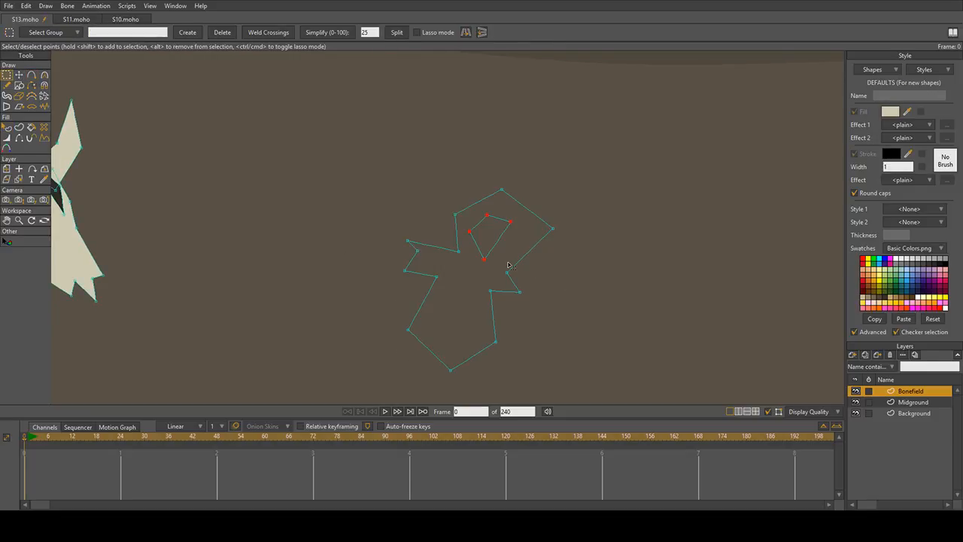
key("t")
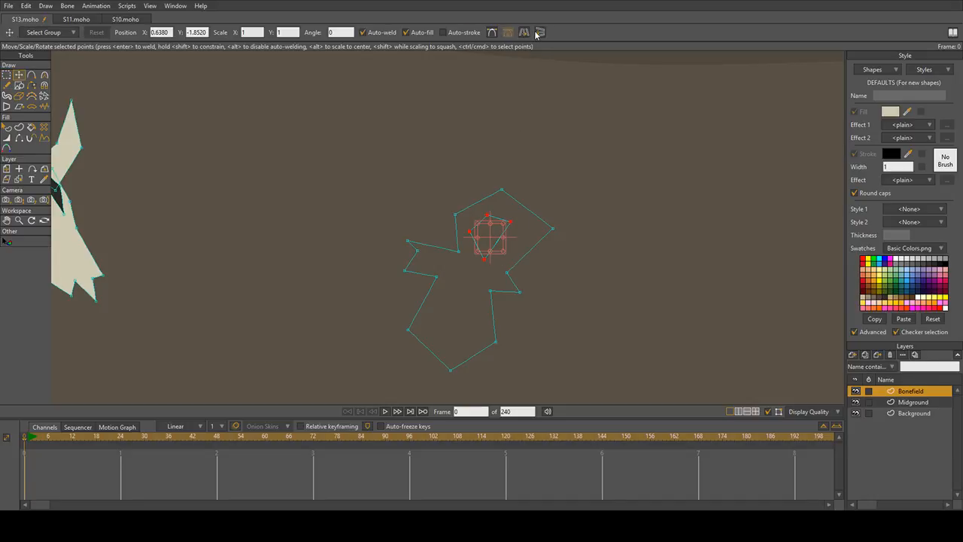
left_click_drag(493, 233, 443, 319)
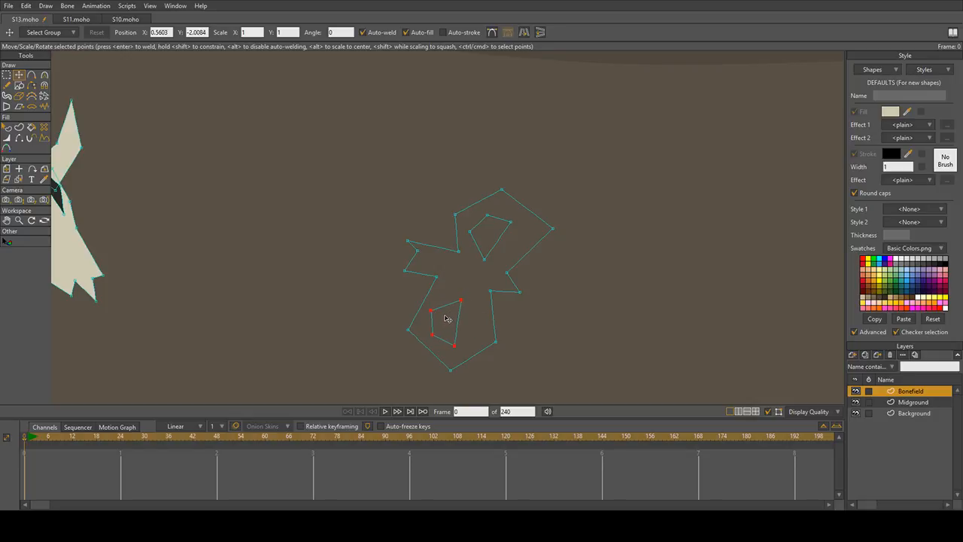
left_click(531, 33)
mouse_move(450, 308)
left_mouse_down()
mouse_move(489, 320)
mouse_move(444, 324)
mouse_move(479, 317)
mouse_move(457, 329)
mouse_move(456, 312)
left_mouse_up()
left_click(525, 32)
Step: Create one cream fill shape from the pelvis outline and both inner outlines, leaving the two holes open
left_click(18, 127)
left_click(353, 391)
left_click_drag(353, 390, 674, 139)
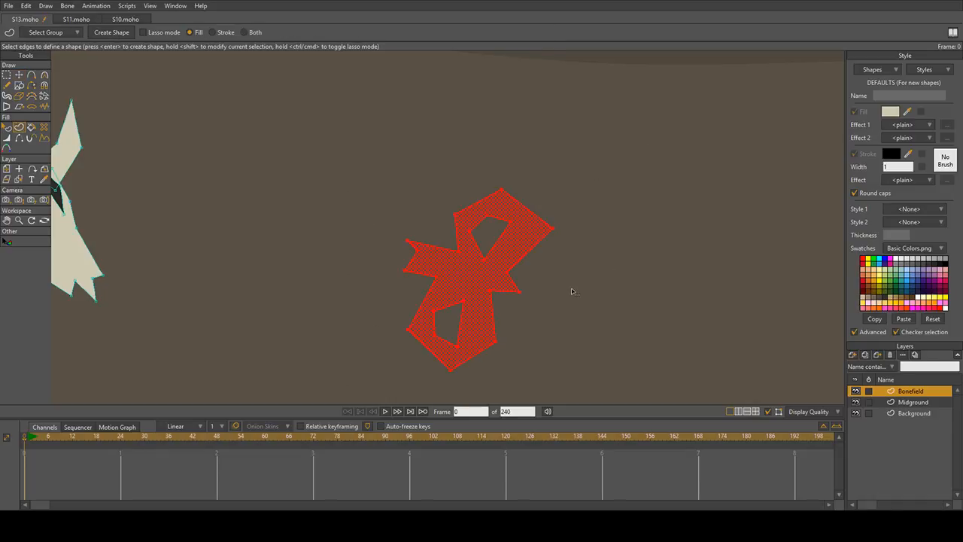
key("Return")
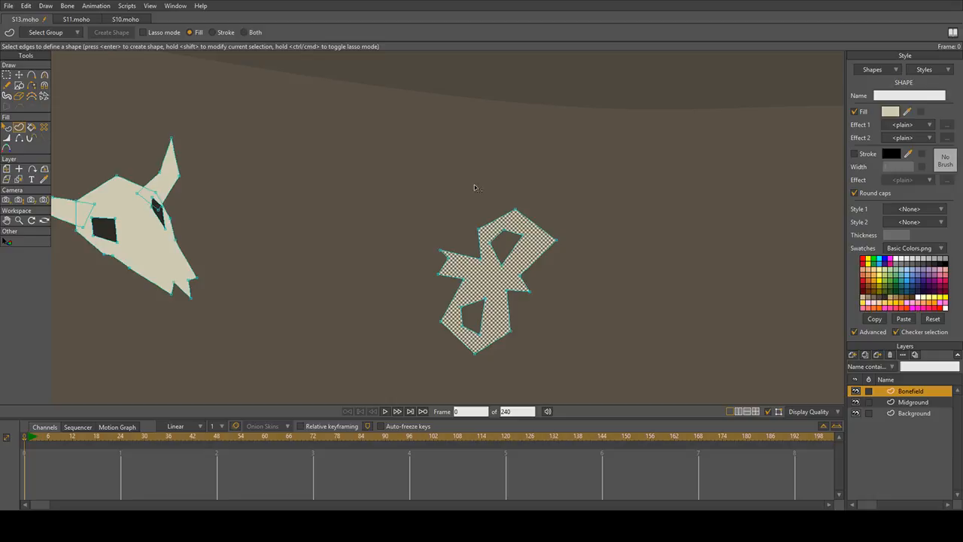
Step: Select the whole pelvis, squash it vertically so it lies flatter on the ground, and deselect it
left_click(7, 75)
left_click_drag(412, 364, 605, 149)
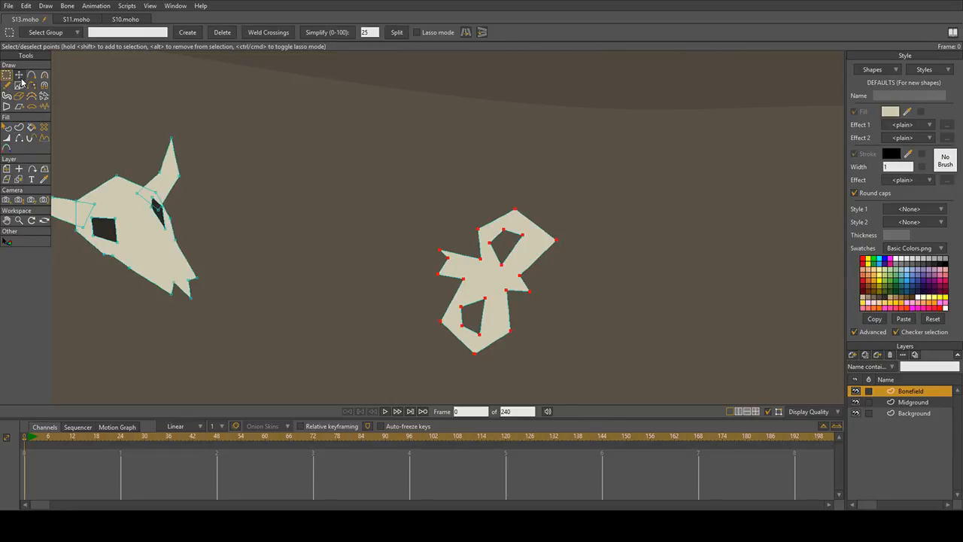
left_click(19, 76)
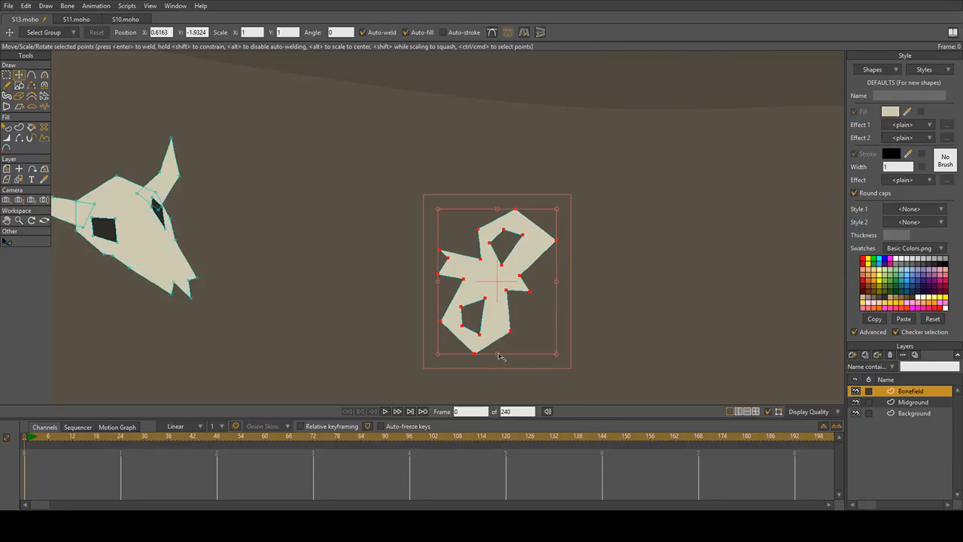
left_click_drag(500, 356, 536, 269)
scroll(524, 283, "down", 2)
scroll(537, 274, "up", 2)
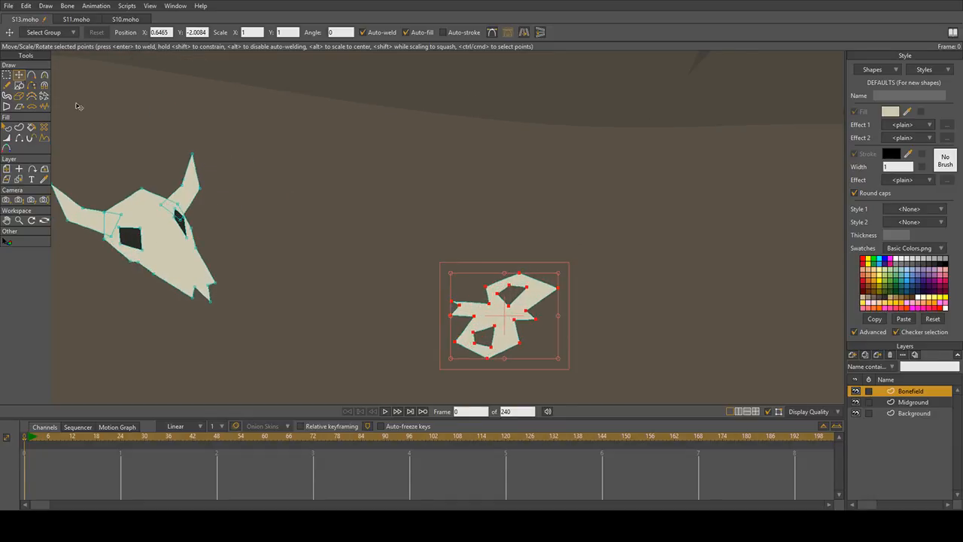
left_click_drag(123, 141, 20, 67)
left_click(6, 74)
left_click(239, 113)
Step: Examine how the pelvis sits beside the skull, half-buried bone and rib cage in the whole scene
scroll(217, 149, "up", 1)
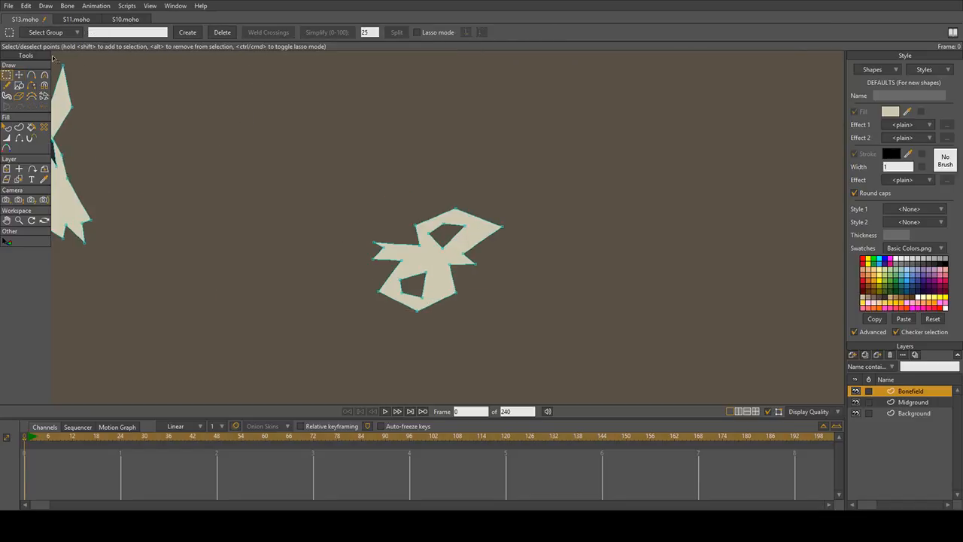
left_click(32, 75)
scroll(433, 337, "up", 1)
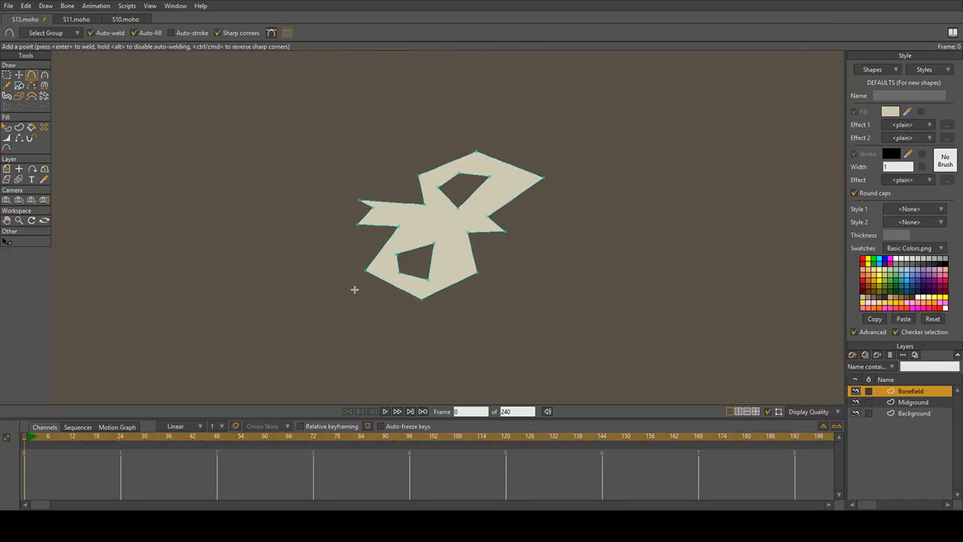
scroll(661, 258, "down", 5)
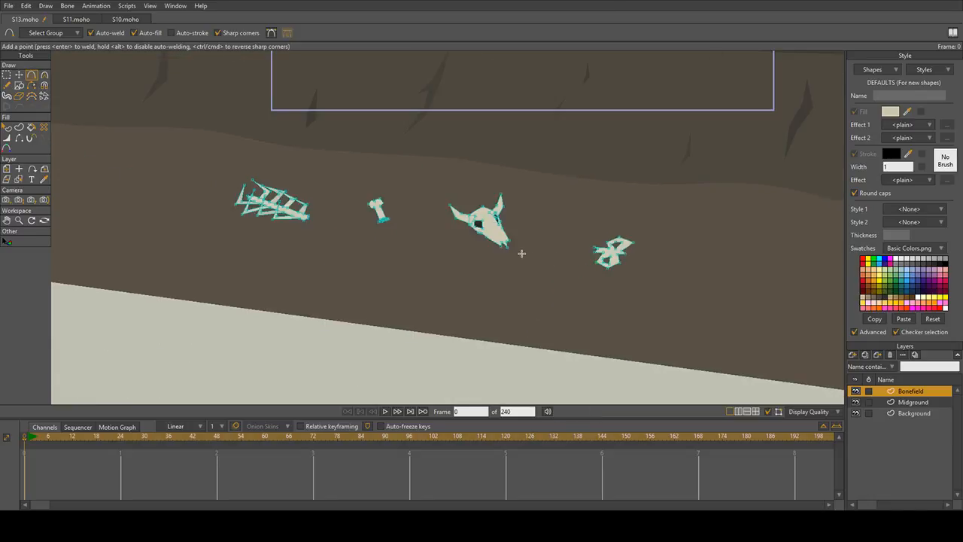
left_click_drag(523, 262, 519, 283)
scroll(518, 284, "down", 2)
scroll(471, 283, "up", 2)
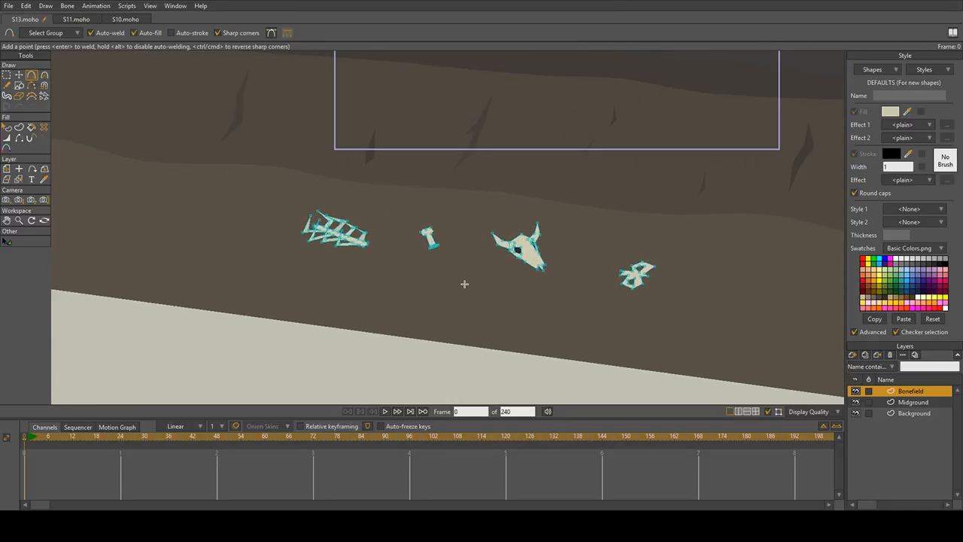
scroll(608, 268, "up", 2)
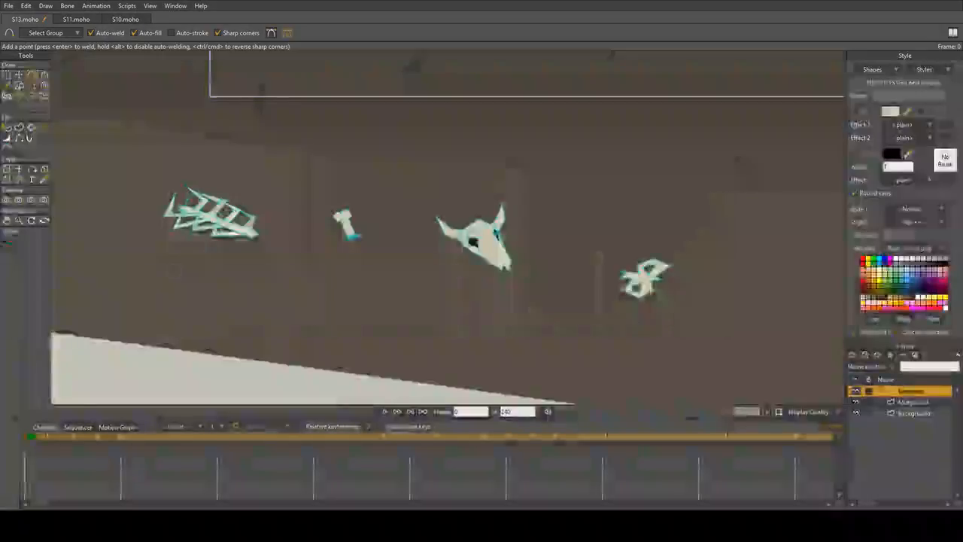
Step: Draw a long diagonal cream bone with a two-pointed fork at each end below the skull, and deselect it
left_click_drag(472, 306, 399, 298)
scroll(483, 316, "up", 2)
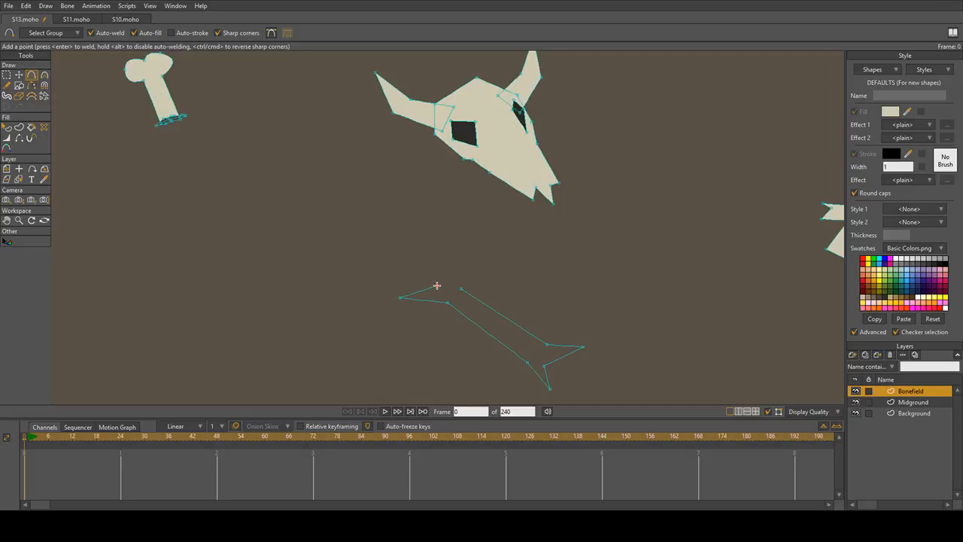
left_click(444, 258)
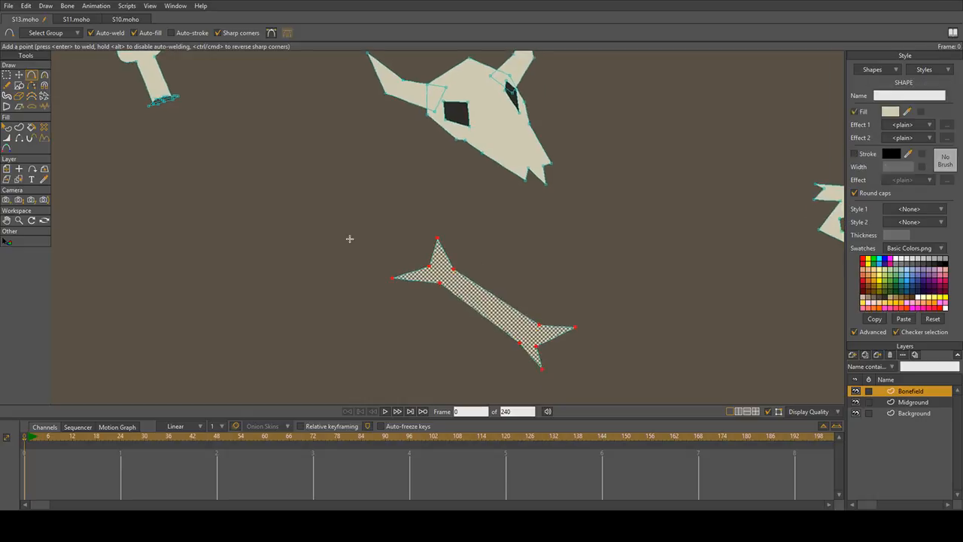
left_click(6, 75)
left_click(206, 174)
Step: Curve the pointed tips at both ends of the long bone into rounded knobs
left_click(45, 75)
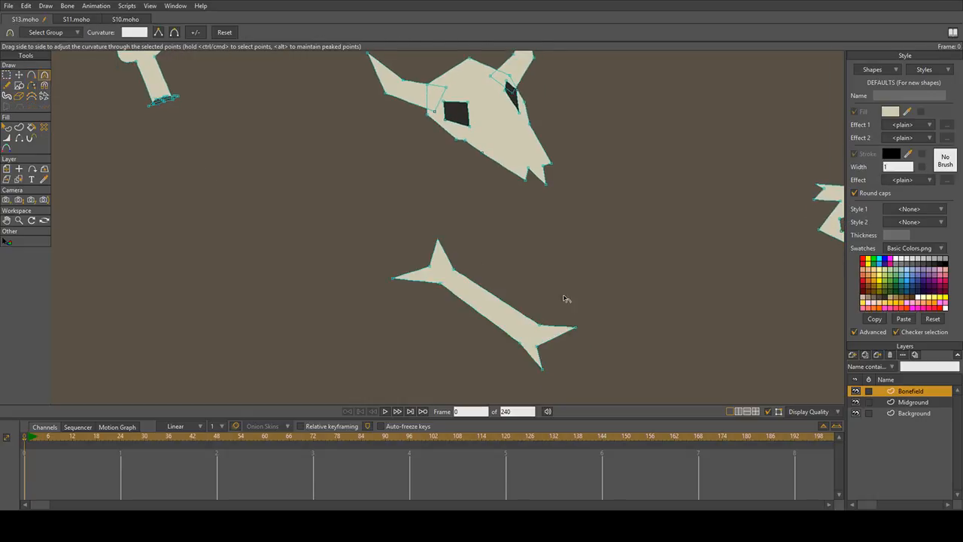
left_click(174, 32)
scroll(498, 248, "up", 2)
left_click_drag(332, 288, 742, 167)
left_click_drag(603, 359, 944, 349)
left_click_drag(553, 362, 877, 300)
left_click_drag(551, 372, 835, 305)
left_click_drag(569, 353, 576, 358)
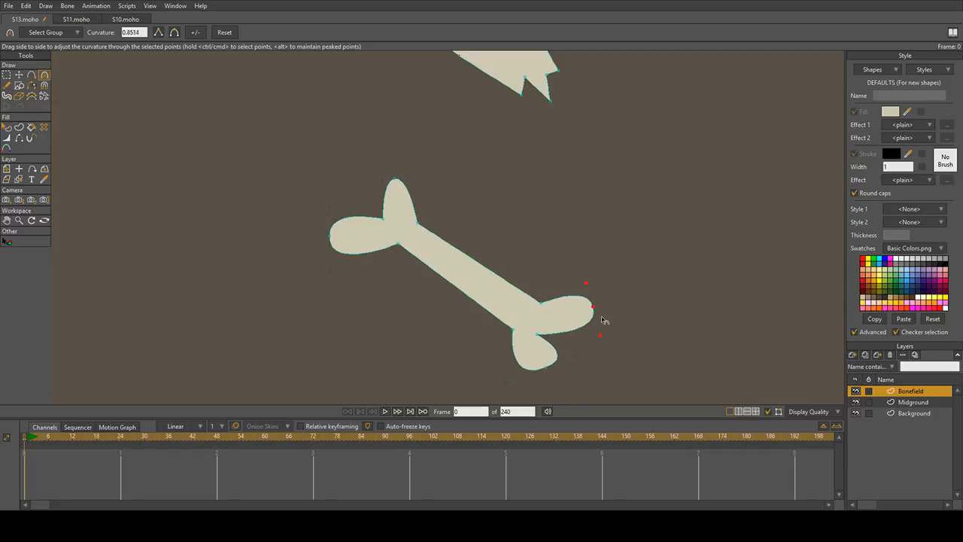
Step: Increase the curvature of the long bone's right knob and upper-left knob to make them fuller
left_click_drag(591, 304, 676, 294)
left_click_drag(602, 342, 611, 353)
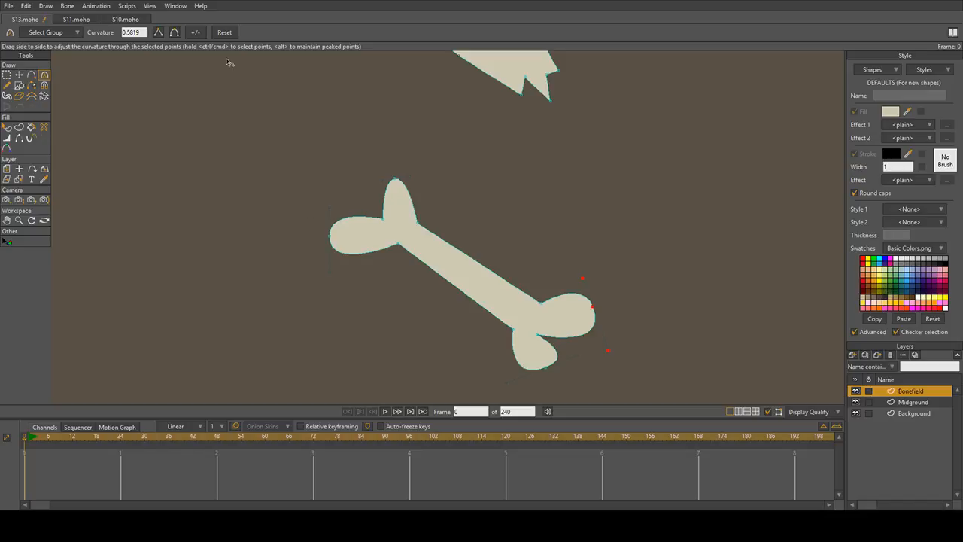
left_click_drag(393, 194, 509, 196)
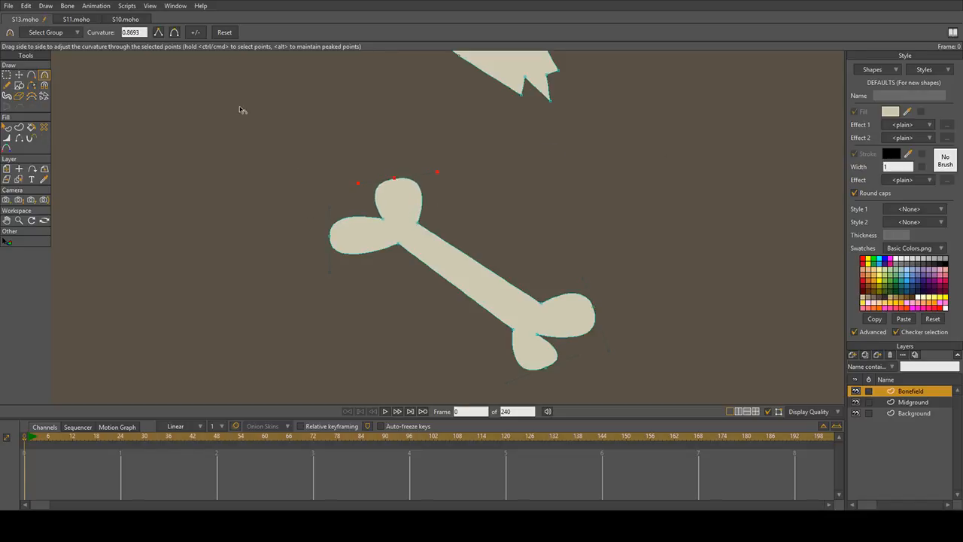
Step: Reposition the notch and tip points at the long bone's ends so the knobs become more compact
left_click(19, 75)
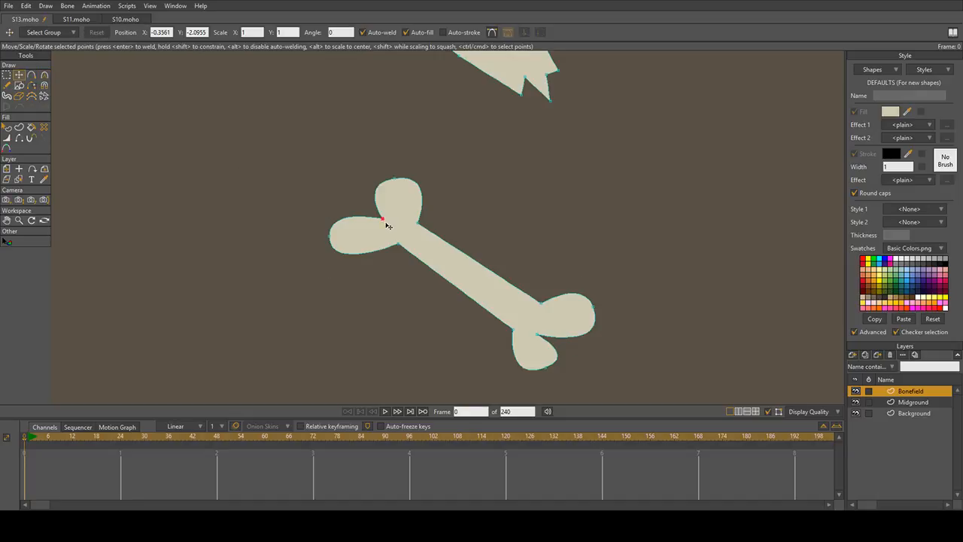
left_click_drag(387, 225, 336, 236)
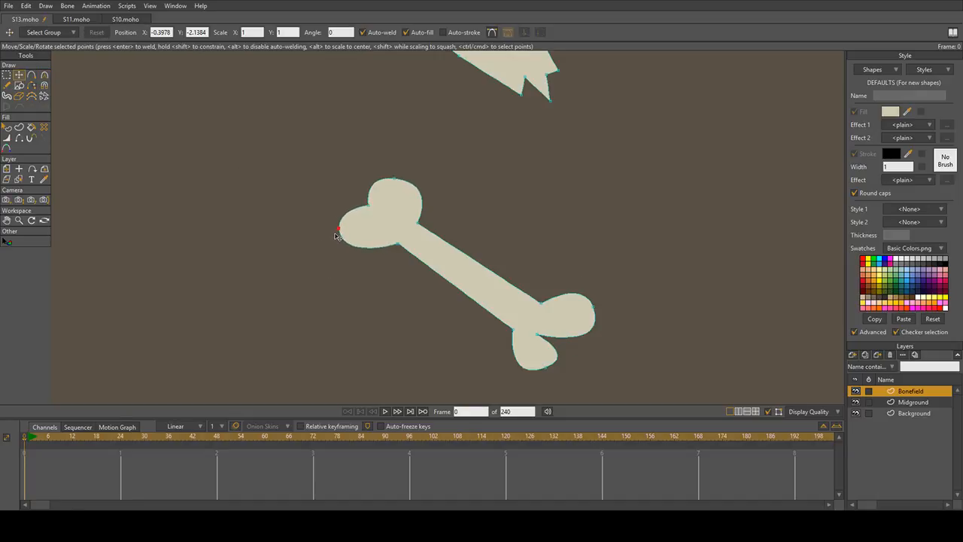
mouse_move(528, 365)
left_mouse_down()
mouse_move(536, 380)
mouse_move(586, 309)
mouse_move(558, 340)
mouse_move(570, 350)
mouse_move(542, 376)
left_mouse_up()
Step: Select the whole long bone, scale it down and flatten it, and place it slightly further right below the skull
scroll(532, 295, "down", 7)
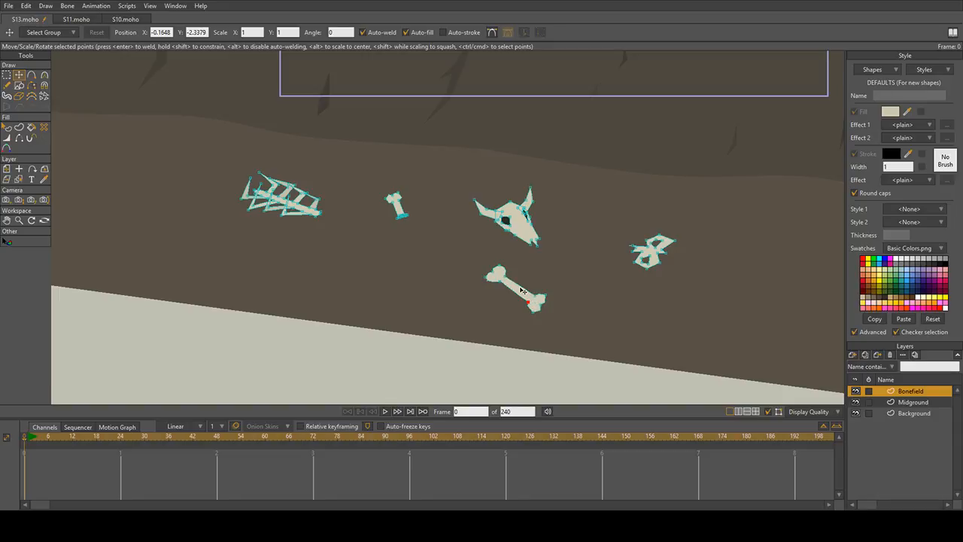
double_click(521, 290)
left_click_drag(521, 290, 575, 313)
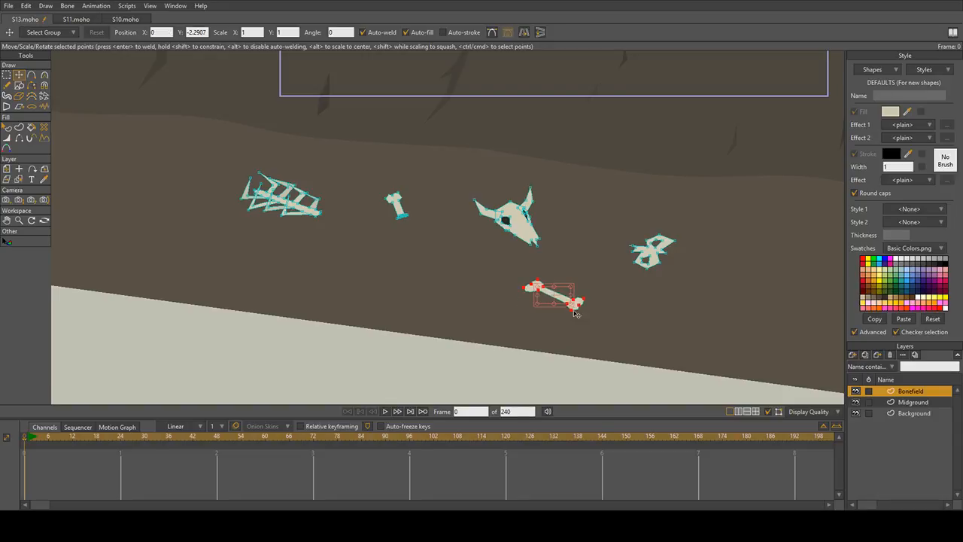
scroll(575, 313, "up", 2)
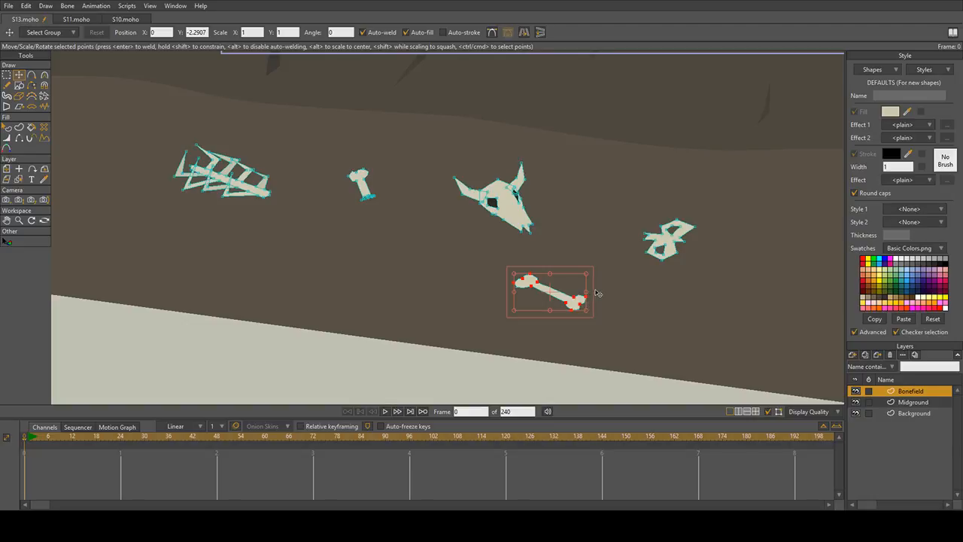
scroll(600, 275, "up", 1)
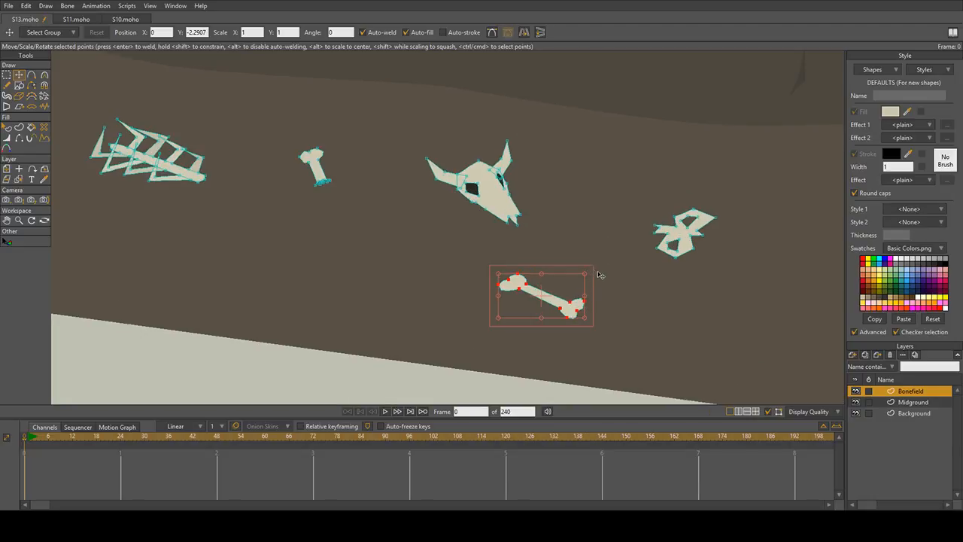
Step: Draw a thin, filled triangular bone splinter below the half-buried bone, with its point facing up and left
left_click_drag(601, 275, 677, 328)
left_click(31, 75)
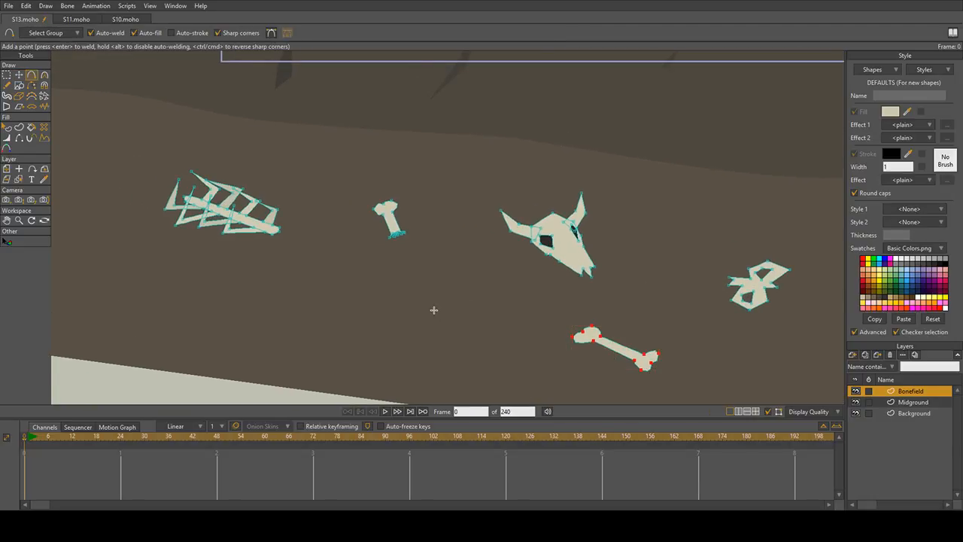
mouse_move(434, 310)
left_mouse_down()
mouse_move(394, 273)
mouse_move(423, 297)
mouse_move(405, 286)
mouse_move(423, 308)
left_mouse_up()
scroll(425, 311, "up", 2)
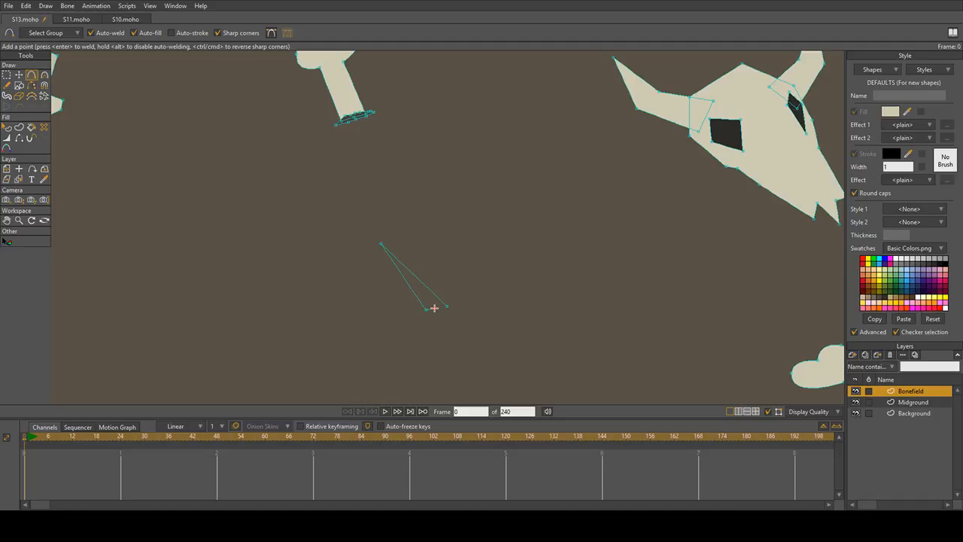
left_click_drag(445, 308, 446, 306)
scroll(436, 292, "up", 2)
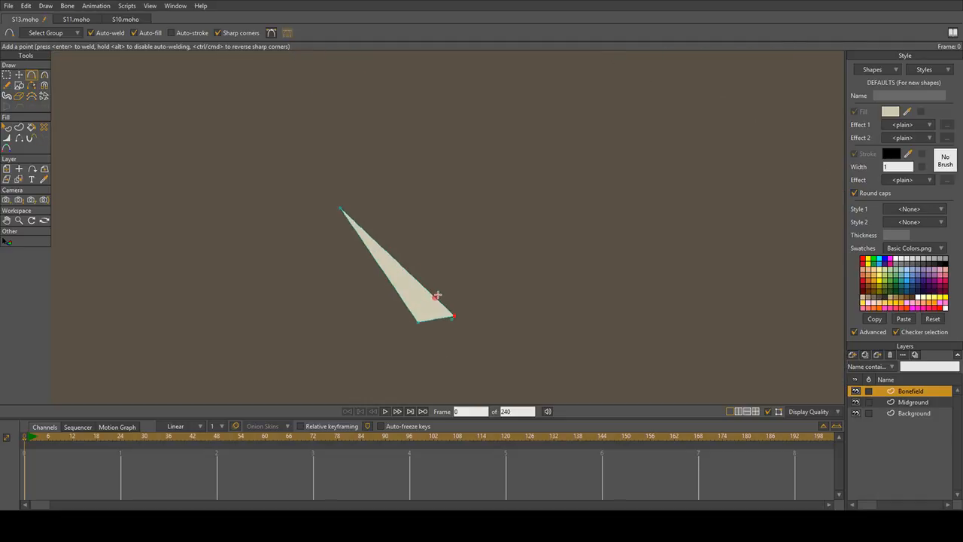
key("Return")
scroll(484, 286, "down", 2)
Step: Duplicate the dark dirt patch from the half-buried bone and place the copy over the base of the new splinter
left_click_drag(369, 177, 401, 251)
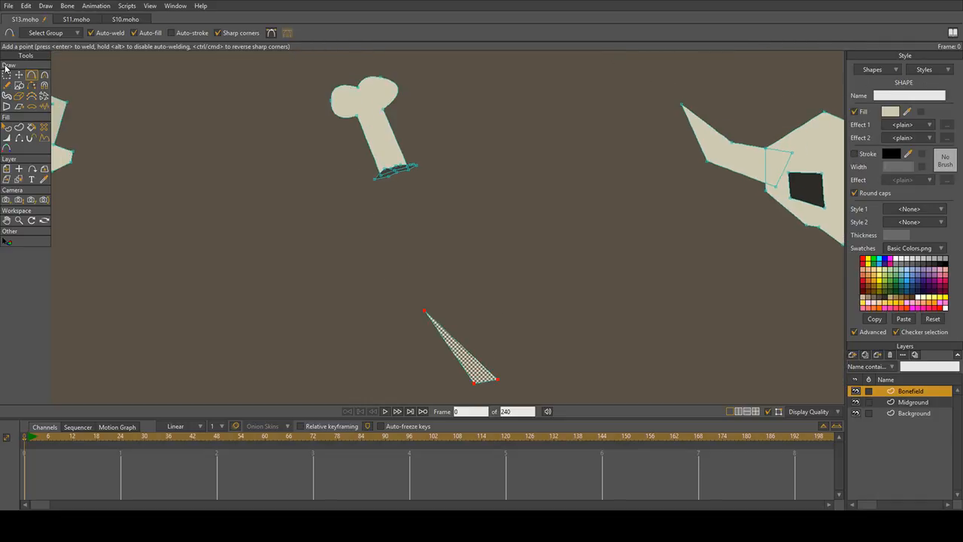
left_click(7, 75)
scroll(390, 168, "up", 2)
left_click(388, 190)
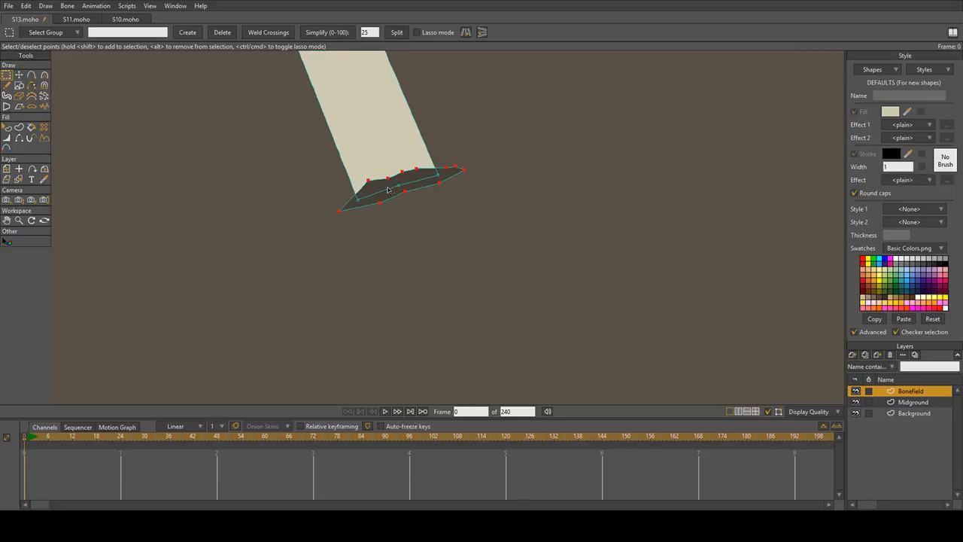
key("t")
scroll(421, 192, "down", 2)
left_click_drag(418, 182, 454, 313)
scroll(495, 303, "up", 5)
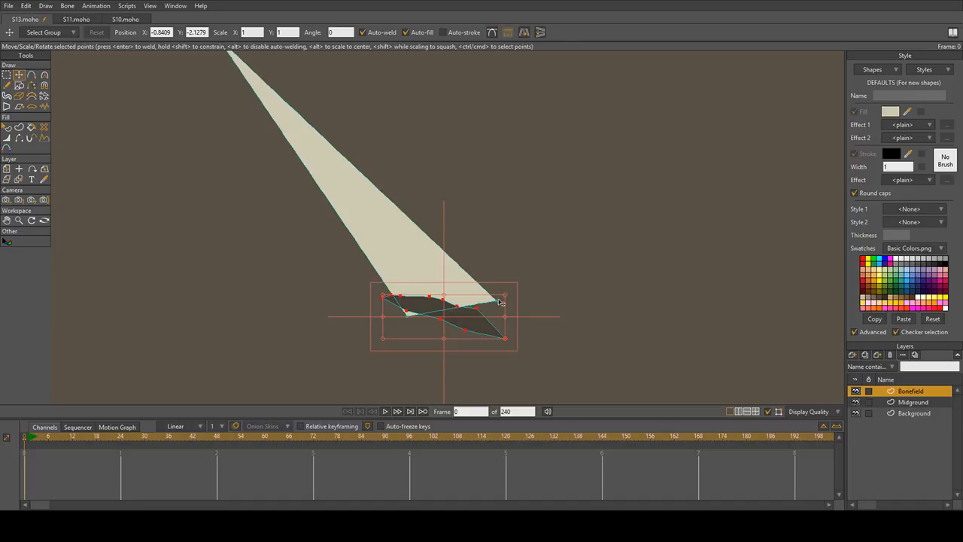
left_click_drag(499, 286, 469, 311)
scroll(479, 310, "down", 11)
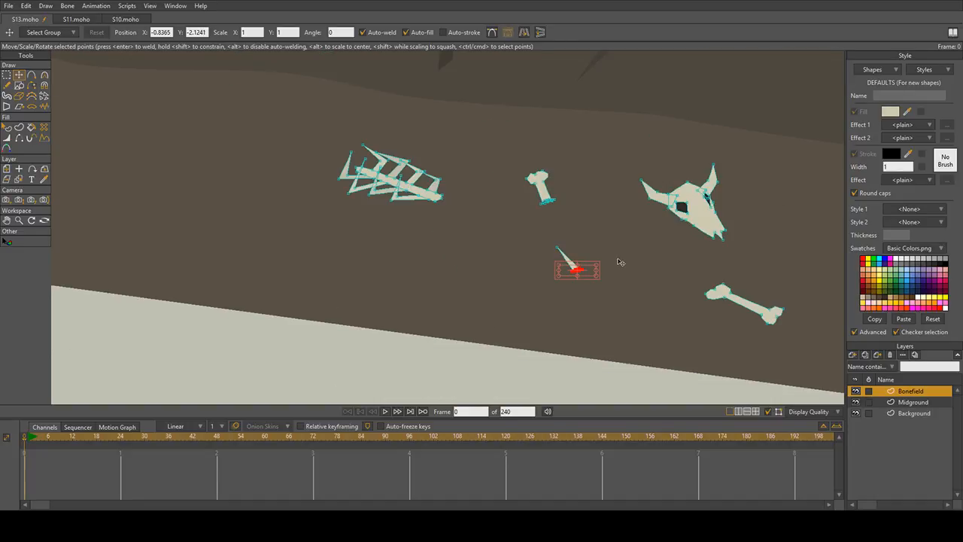
Step: Select the whole pelvis and shift it slightly down and to the left
scroll(620, 261, "down", 5)
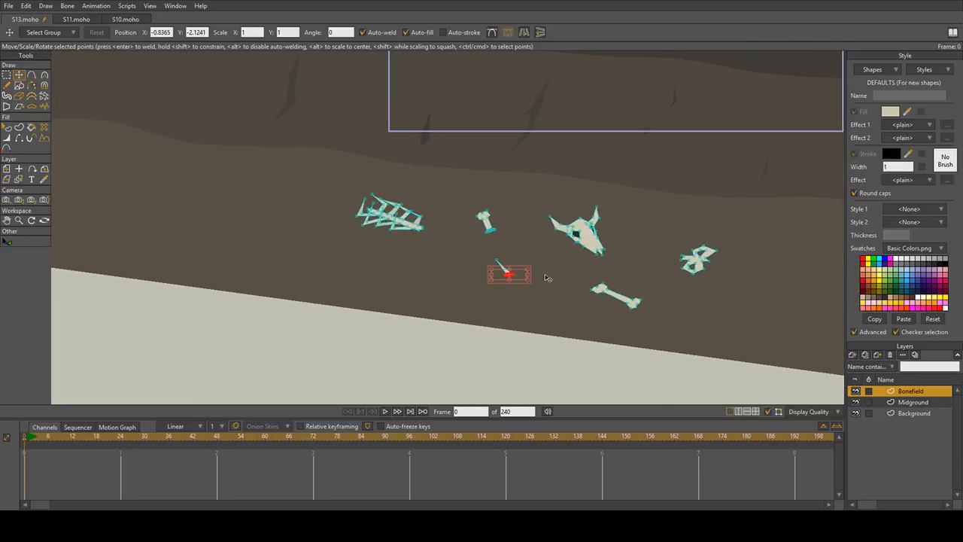
scroll(641, 260, "up", 6)
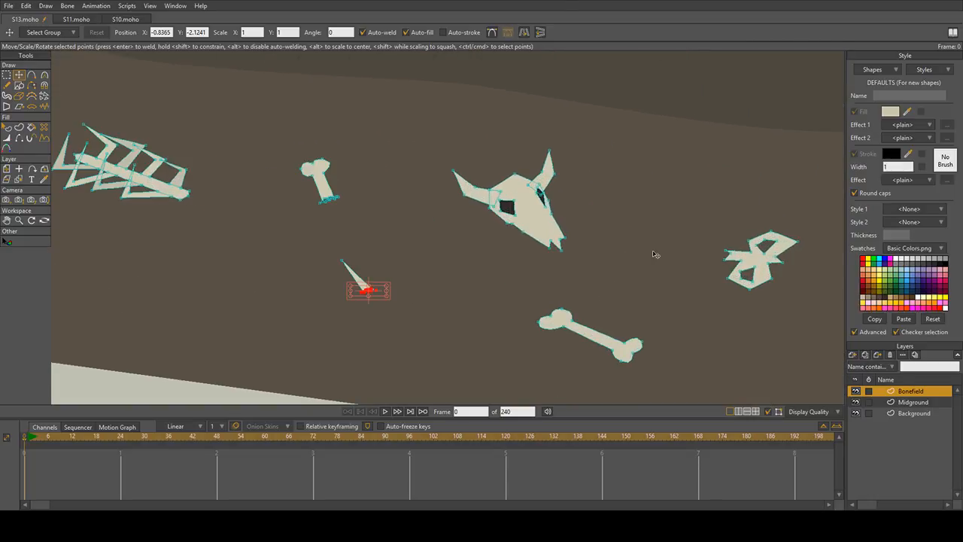
double_click(654, 285)
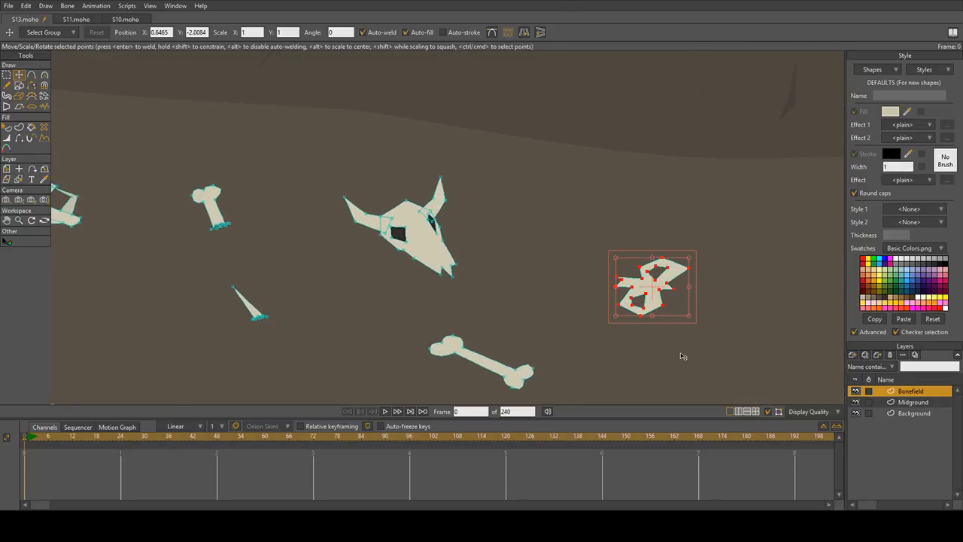
scroll(496, 294, "down", 5)
scroll(532, 289, "up", 6)
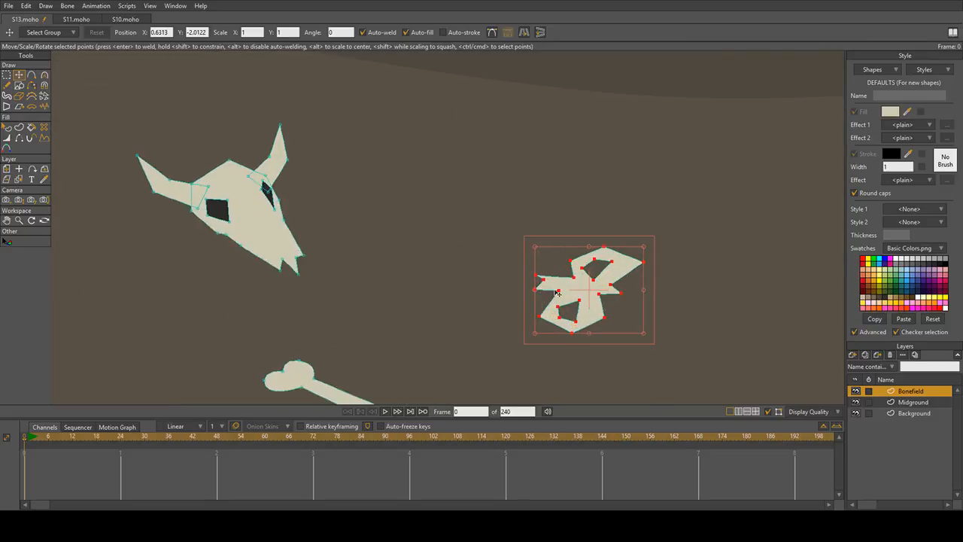
Step: Reposition the notch points beside the pelvis's right and left tips to refine its outline
left_click(596, 288)
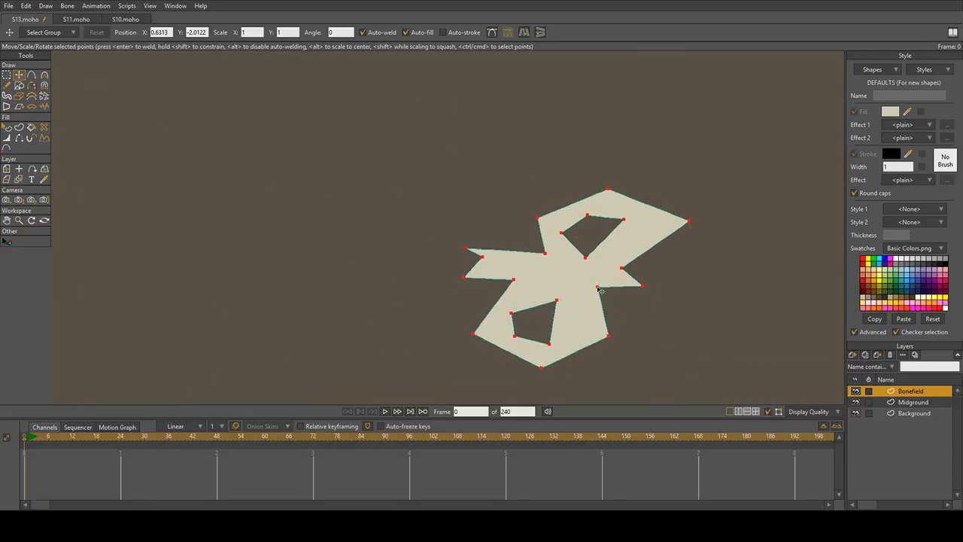
left_click_drag(630, 270, 638, 271)
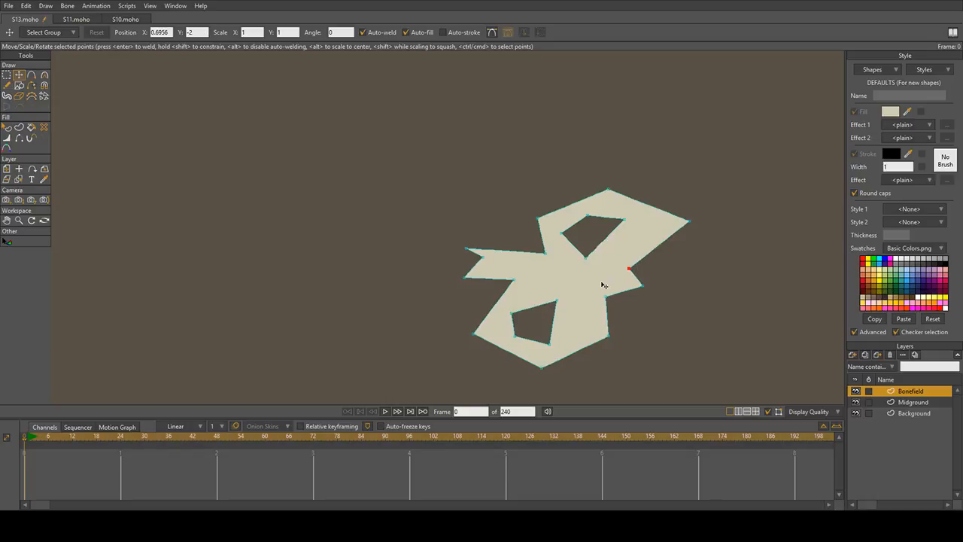
left_click(487, 256)
scroll(583, 259, "down", 4)
scroll(583, 258, "down", 4)
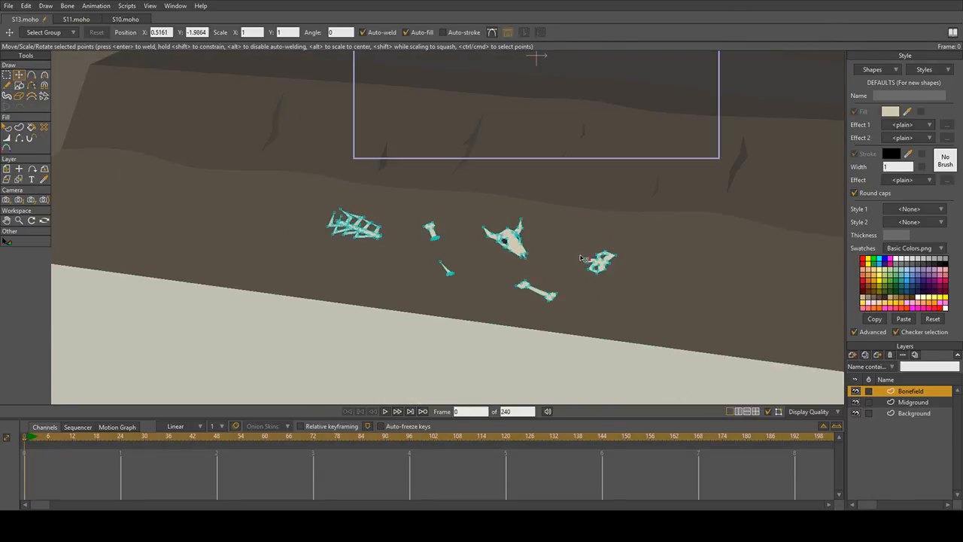
scroll(576, 241, "up", 7)
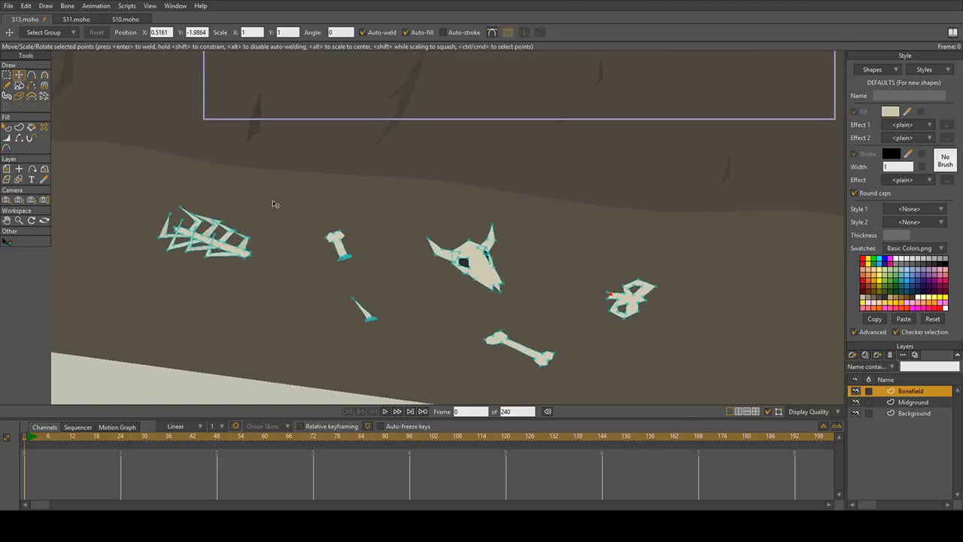
Step: Draw a filled, pointed four-sided shoulder blade above the gap between the rib cage and the half-buried bone
left_click(31, 74)
scroll(363, 221, "up", 3)
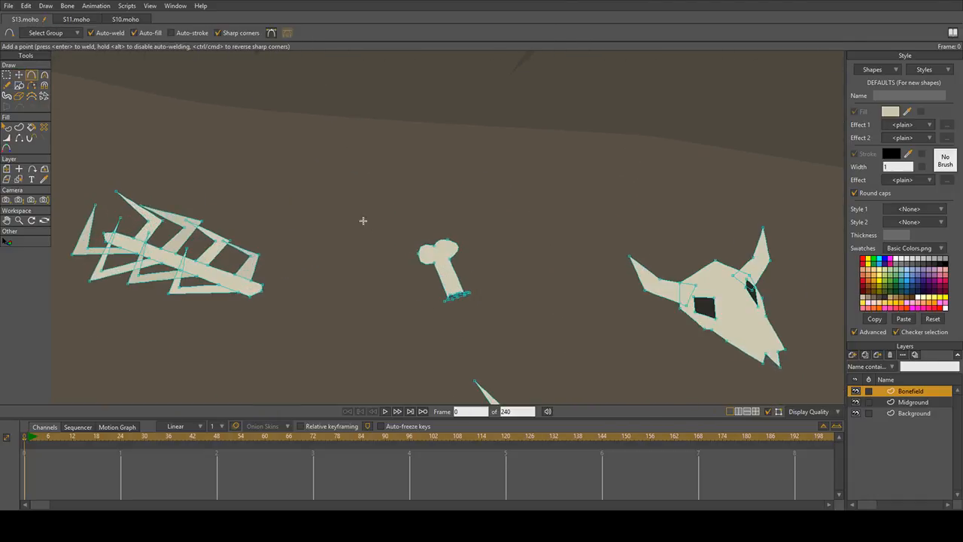
mouse_move(327, 177)
left_mouse_down()
mouse_move(338, 210)
mouse_move(322, 218)
mouse_move(357, 264)
mouse_move(369, 245)
mouse_move(348, 185)
mouse_move(352, 198)
mouse_move(333, 173)
mouse_move(308, 195)
mouse_move(292, 181)
mouse_move(279, 202)
left_mouse_up()
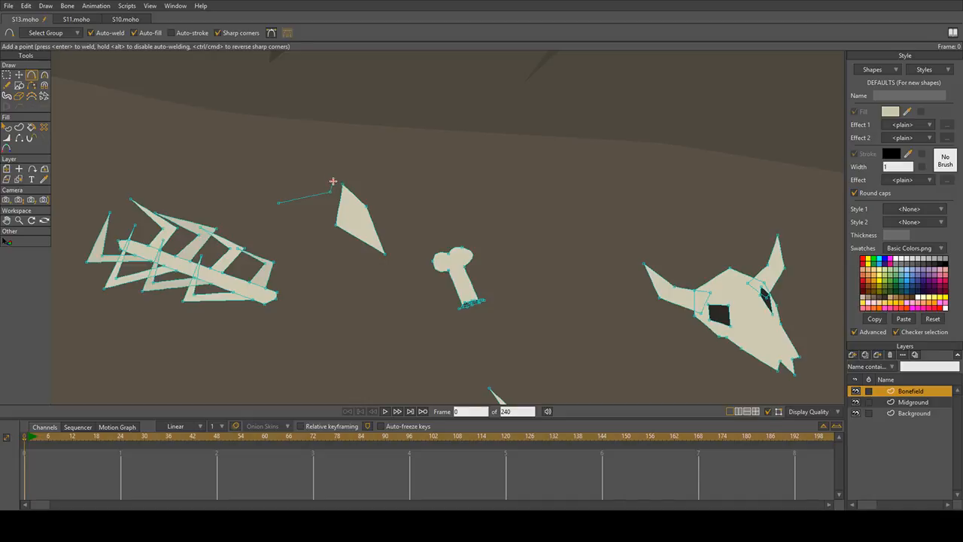
Step: Draw a filled short bone with a flared end directly to the left of the shoulder blade
scroll(332, 182, "up", 3)
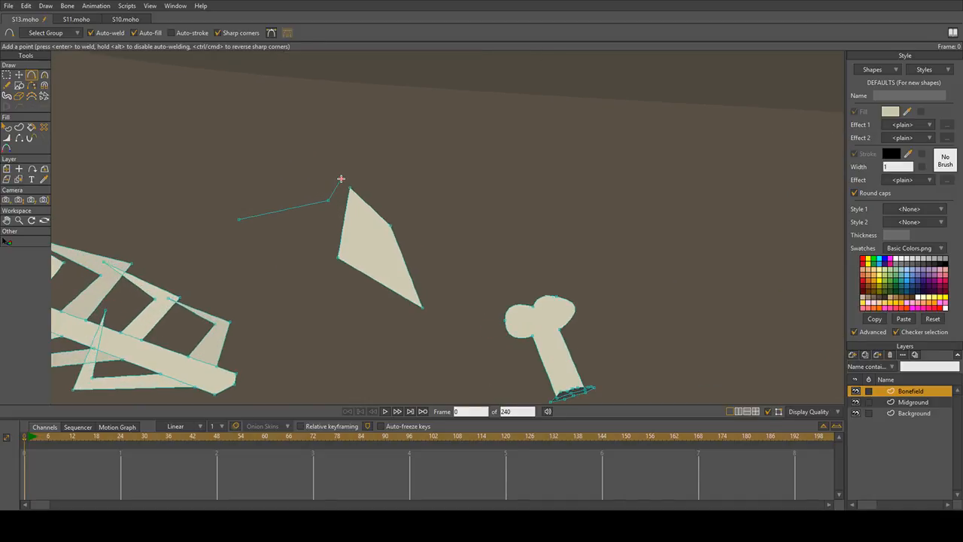
left_click_drag(341, 178, 349, 187)
mouse_move(367, 223)
left_mouse_down()
mouse_move(327, 221)
mouse_move(332, 231)
mouse_move(268, 242)
mouse_move(251, 241)
mouse_move(239, 218)
left_mouse_up()
scroll(321, 220, "up", 2)
key("t")
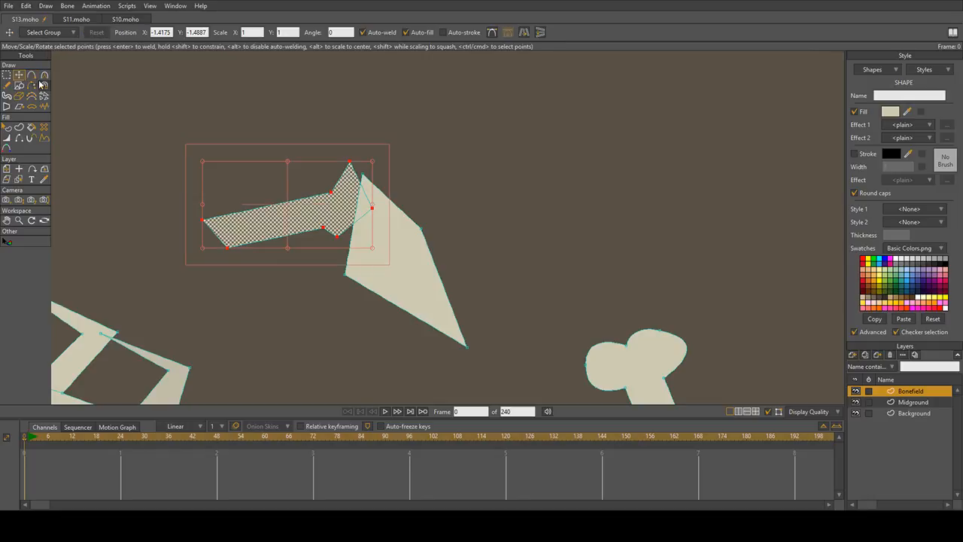
Step: Angle the short bone's shaft down to the left and curve the corners of its flared end into a knob
left_click_drag(327, 157, 792, 236)
left_click(9, 74)
left_click(136, 93)
left_click(45, 74)
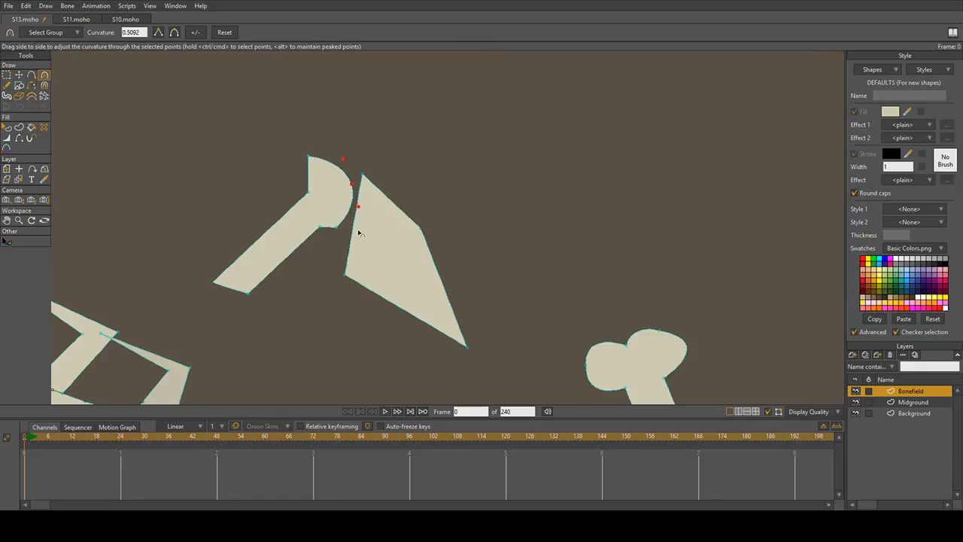
left_click_drag(355, 208, 826, 58)
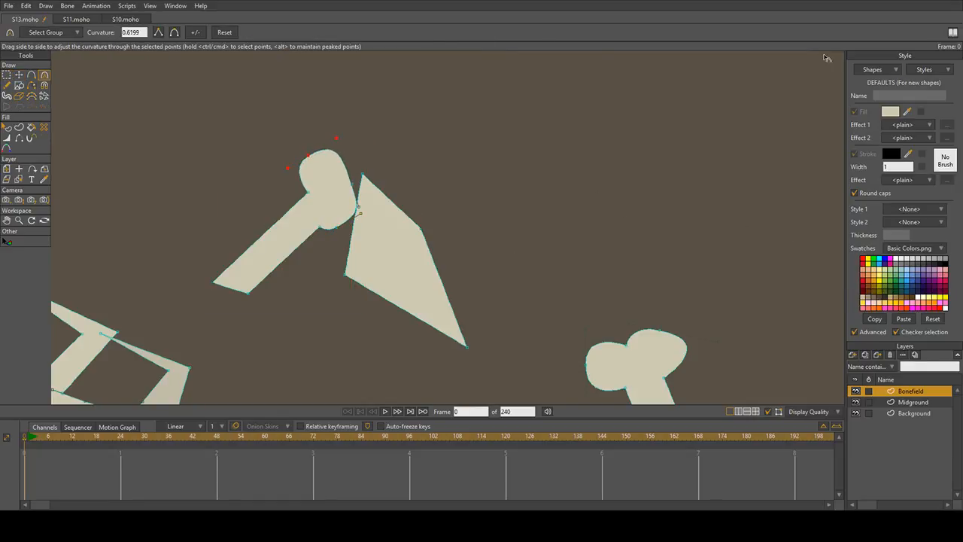
Step: Move the knob's upper-left points inward and adjust the curvature to give the short bone a rounder head
left_click(19, 75)
left_click_drag(309, 158, 87, 177)
left_click(45, 76)
left_click_drag(338, 196, 346, 252)
key("t")
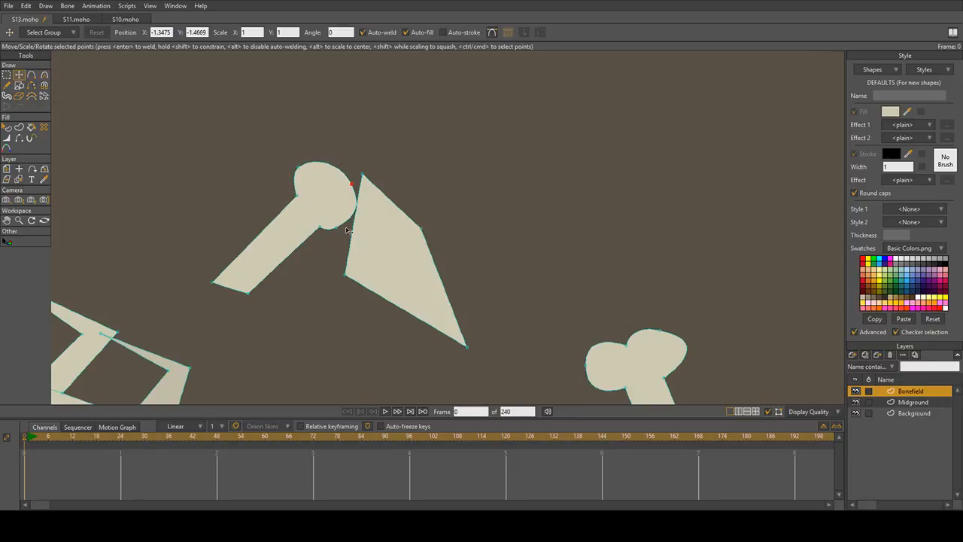
Step: Move the whole short bone down to the right against the shoulder blade and nudge the blade up-left so they overlap
double_click(333, 203)
left_click_drag(333, 203, 354, 226)
scroll(361, 233, "down", 4)
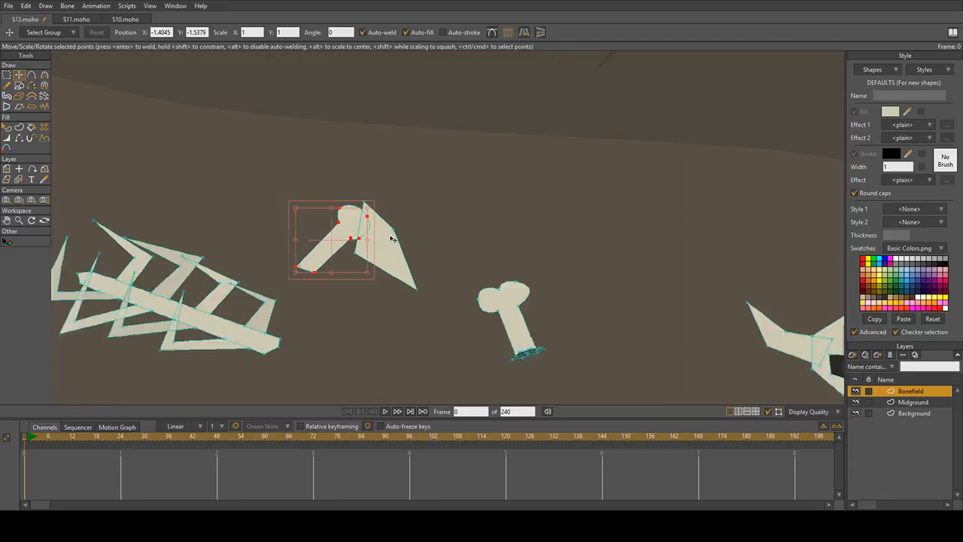
scroll(382, 253, "up", 2)
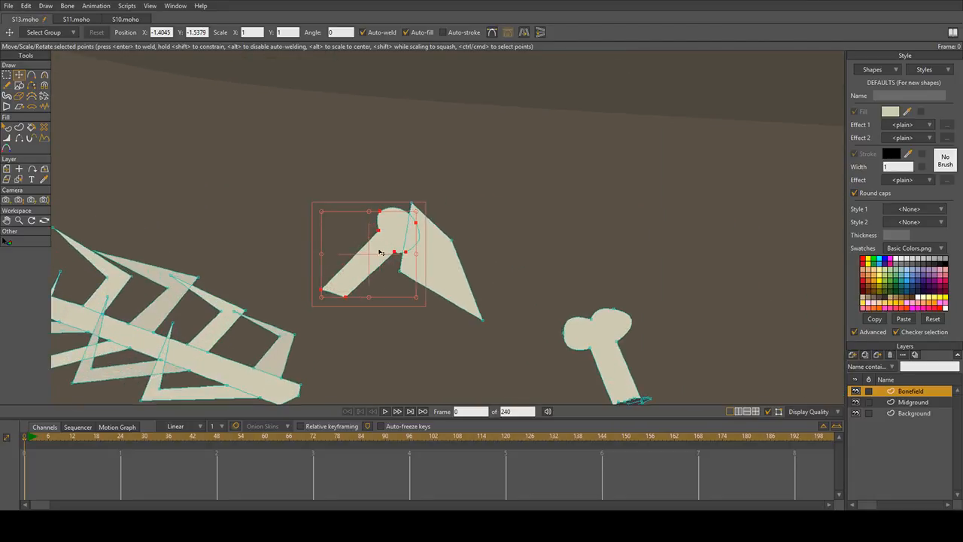
left_click(448, 266)
left_click_drag(443, 242, 432, 246)
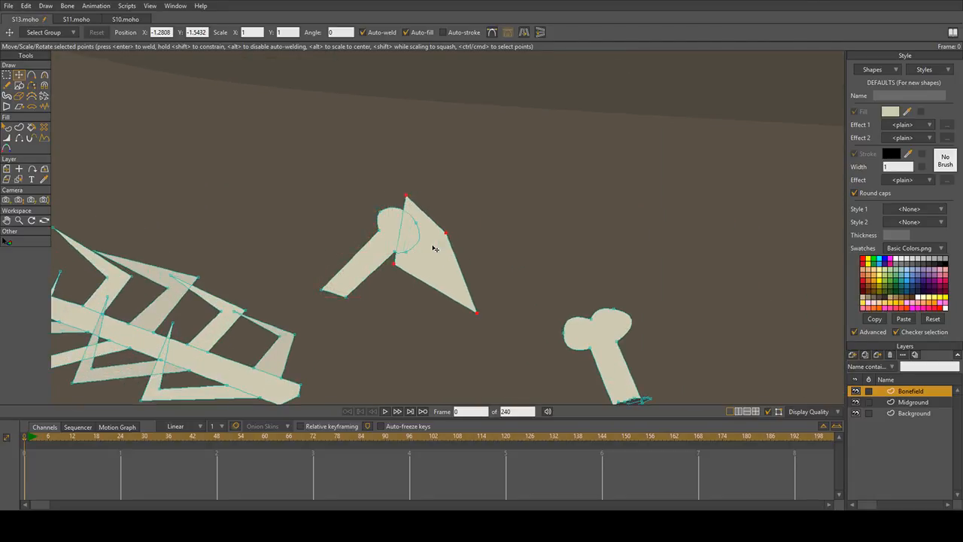
scroll(474, 257, "down", 2)
scroll(344, 180, "up", 2)
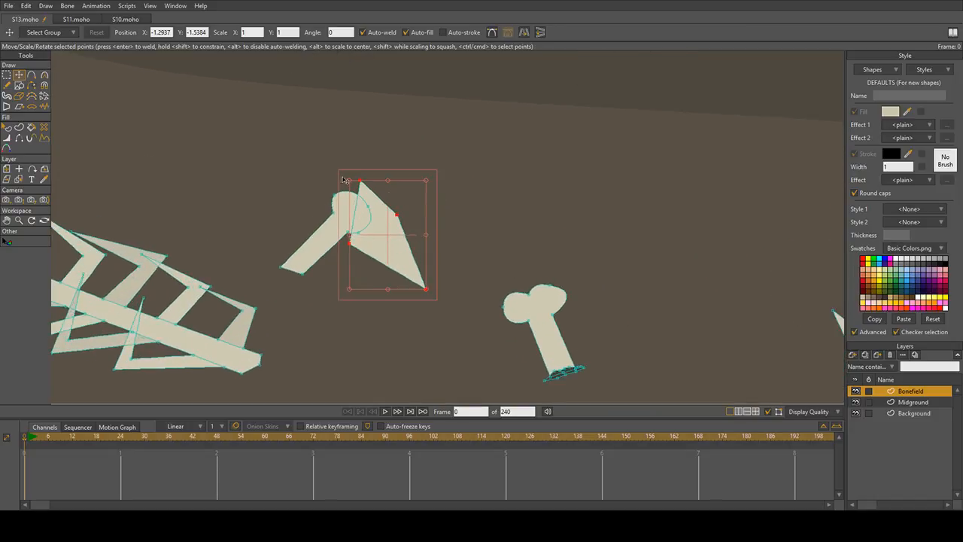
left_click(42, 75)
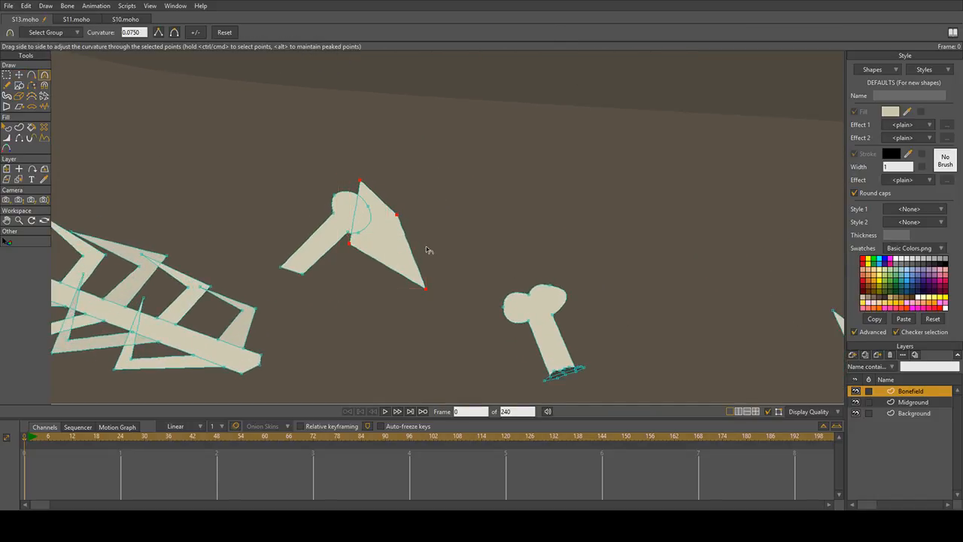
scroll(532, 236, "down", 5)
scroll(532, 235, "up", 5)
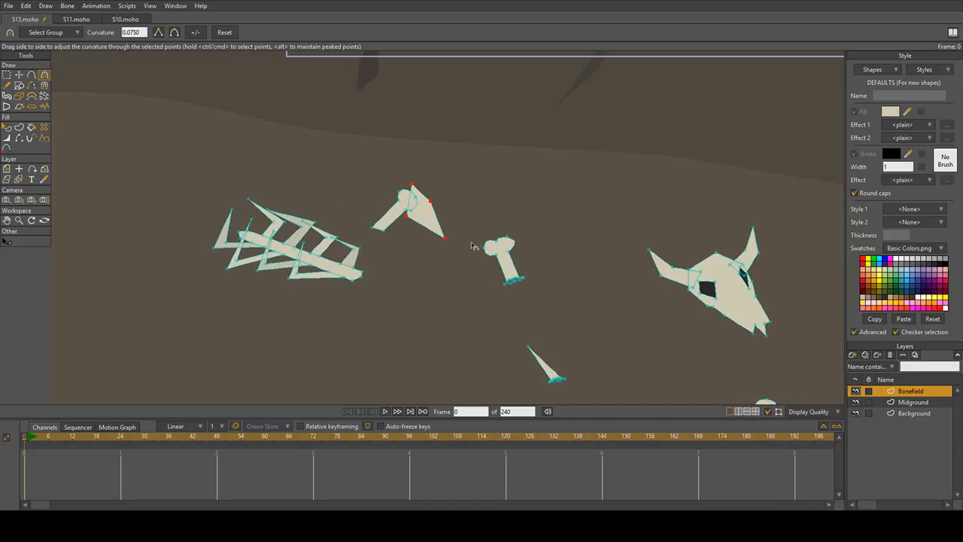
scroll(419, 213, "up", 2)
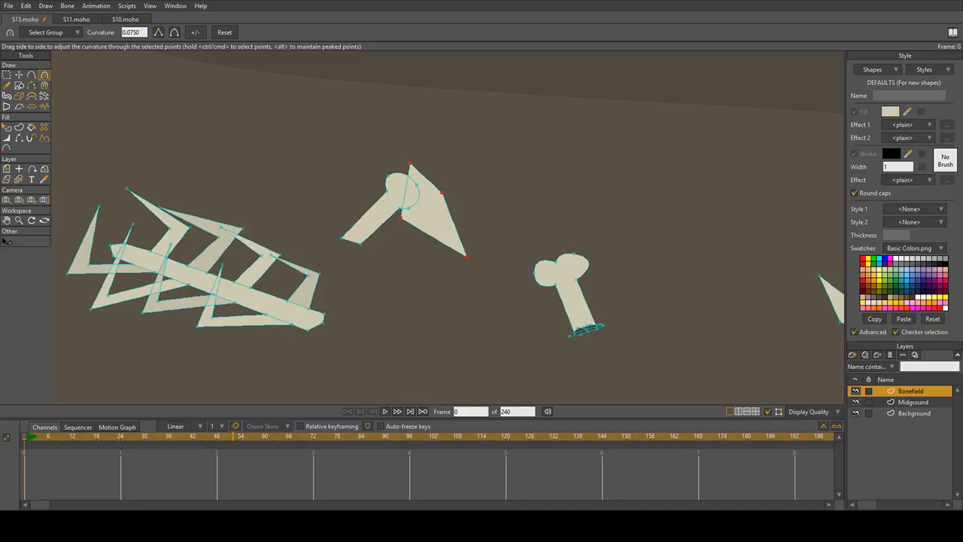
scroll(222, 172, "up", 3)
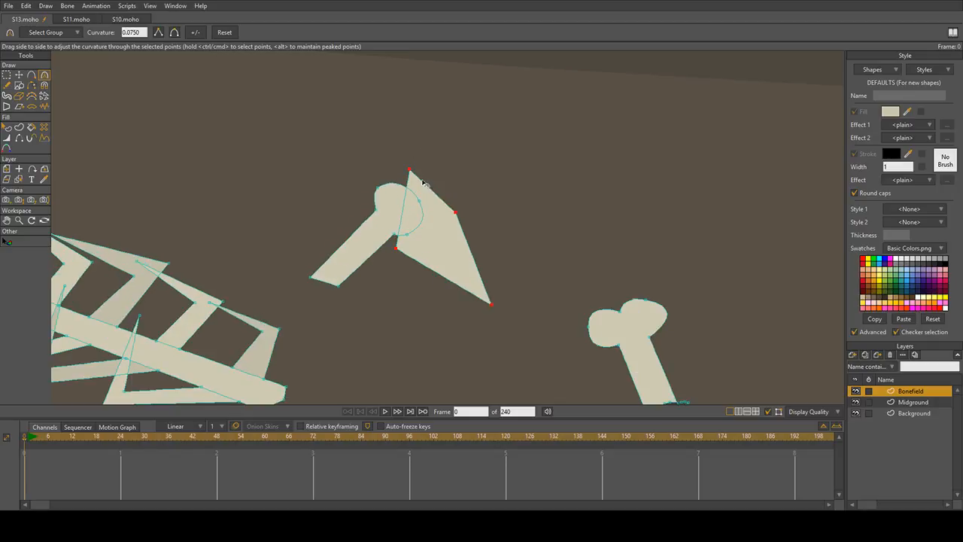
Step: Move the shoulder blade right, clear of the short bone, and pull a pointed prong from its left edge toward the bone's knob
key("t")
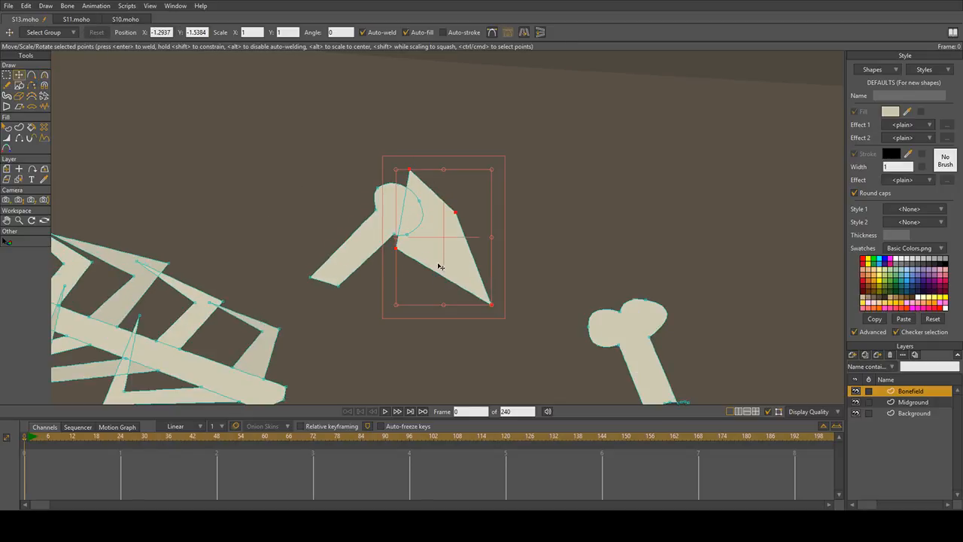
left_click_drag(436, 232, 472, 238)
key("a")
left_click(442, 198)
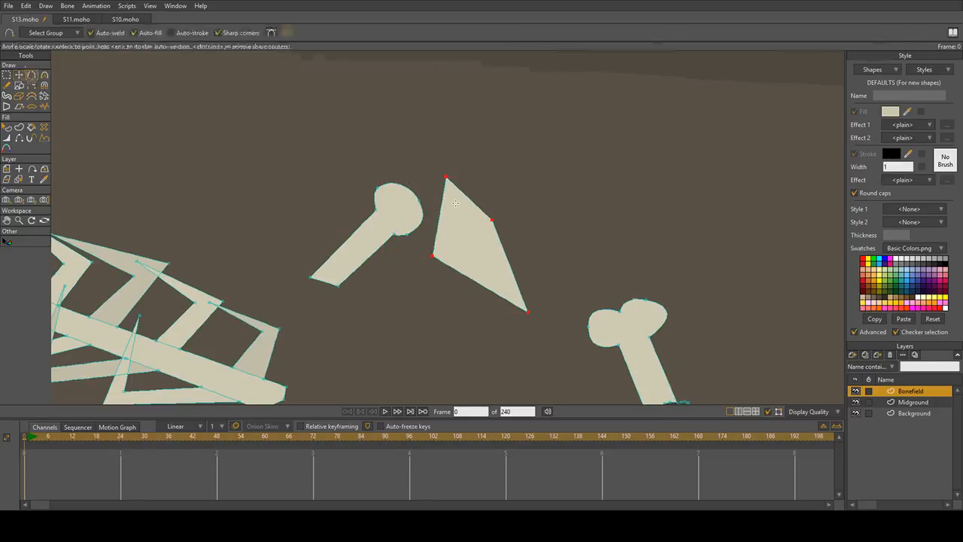
left_click(444, 189)
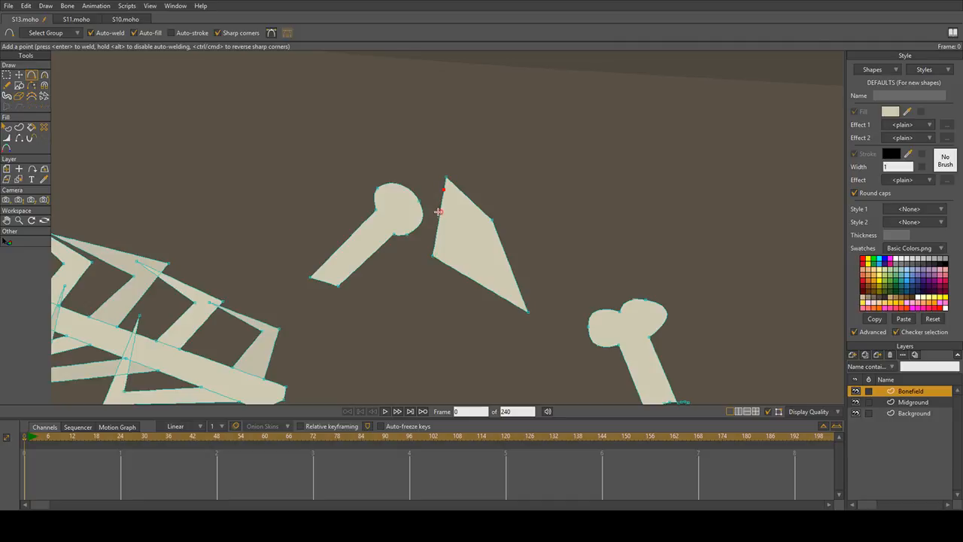
left_click_drag(437, 206, 397, 183)
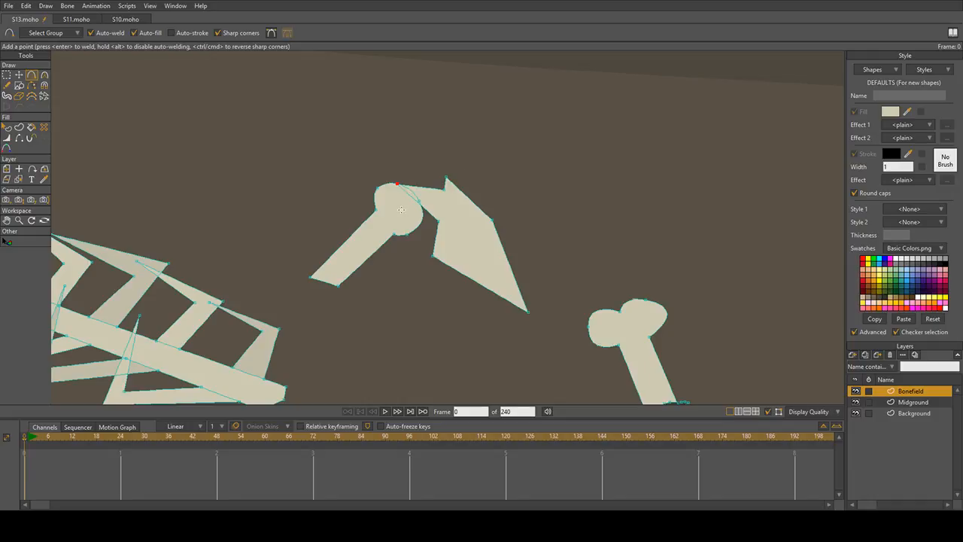
left_click(19, 75)
left_click_drag(399, 184, 407, 181)
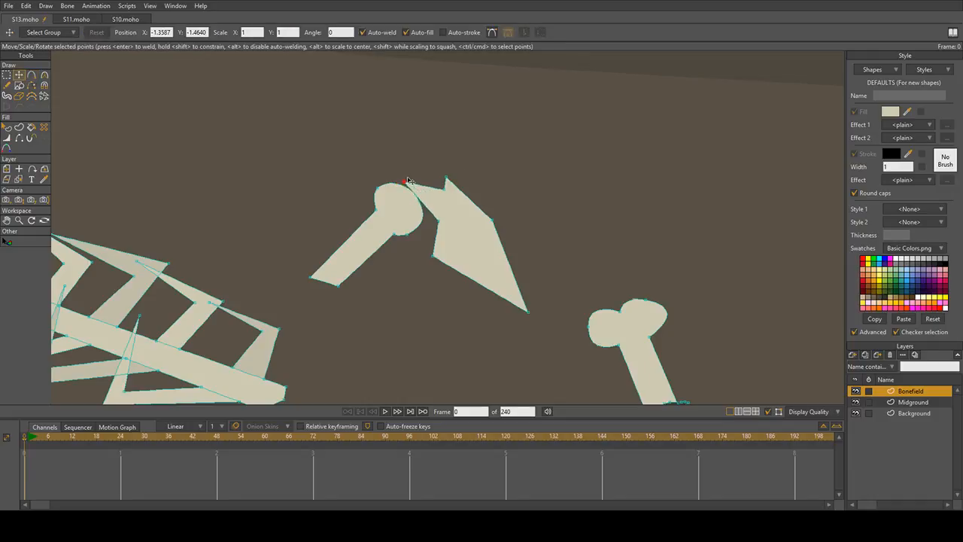
Step: Nudge the whole shoulder blade slightly up and pull its lower-right tip a little outward
left_click(460, 224)
mouse_move(486, 252)
left_mouse_down()
mouse_move(476, 243)
mouse_move(485, 244)
left_mouse_up()
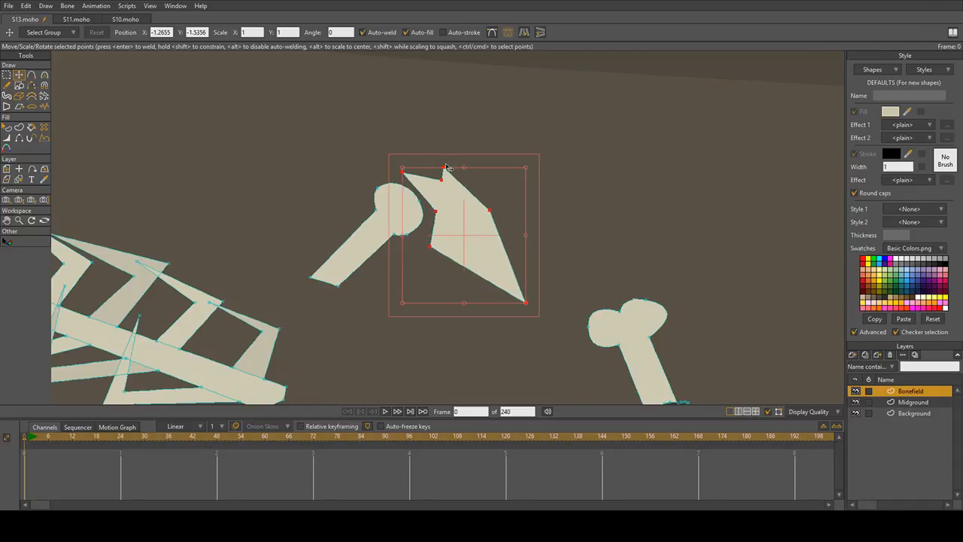
scroll(481, 221, "down", 4)
scroll(482, 239, "up", 3)
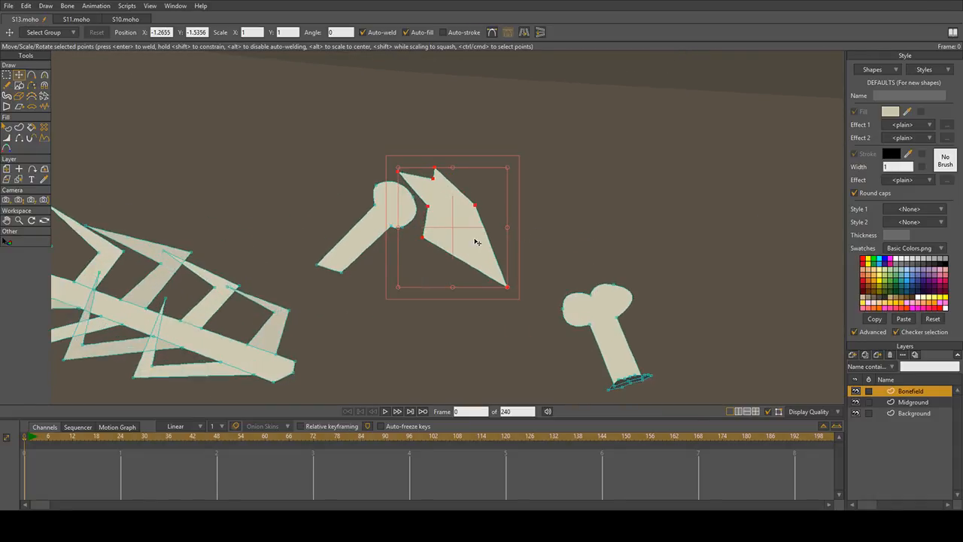
left_click_drag(508, 288, 518, 293)
left_click(516, 298)
scroll(505, 260, "down", 3)
scroll(597, 358, "up", 6)
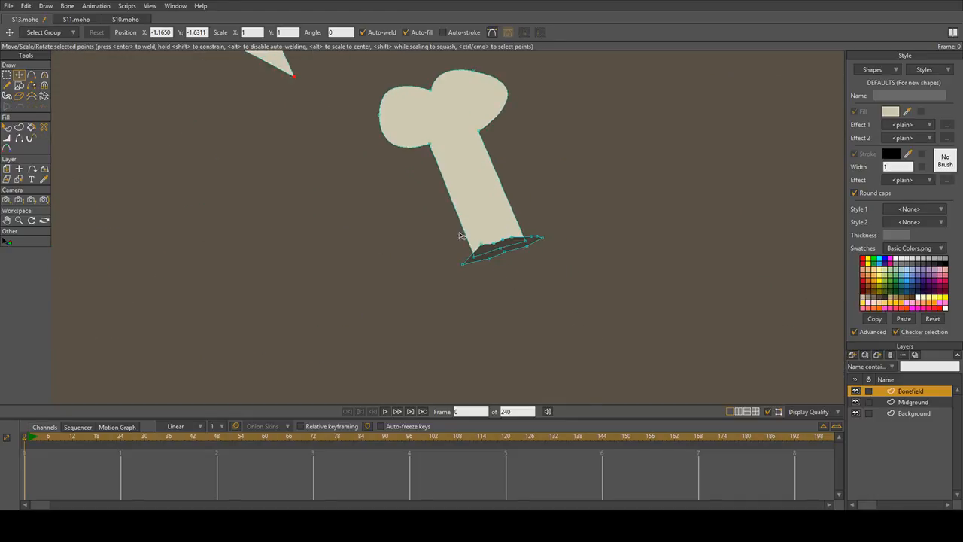
Step: Select the short bone and shoulder blade together and squash them vertically so both lie flatter
scroll(342, 179, "down", 5)
left_click_drag(238, 154, 395, 154)
left_click(7, 74)
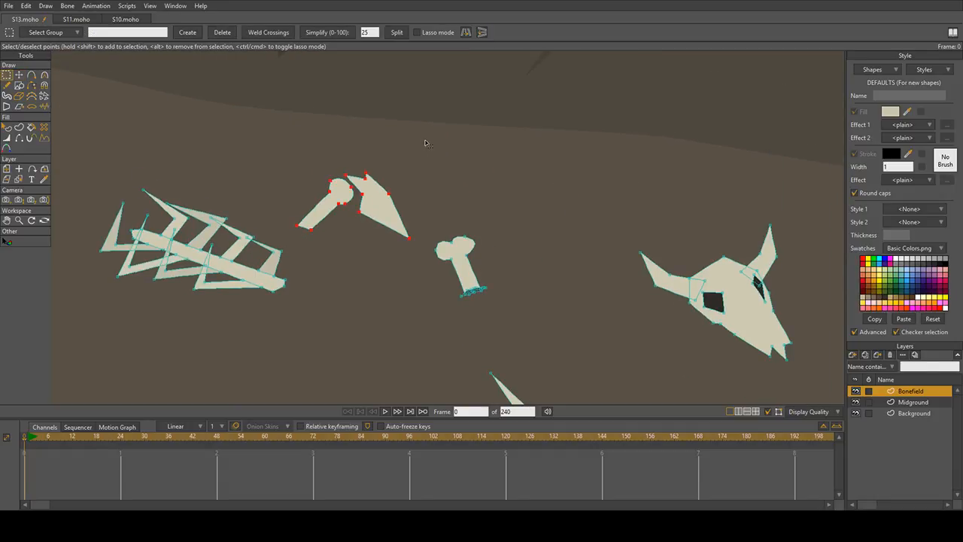
left_click(19, 75)
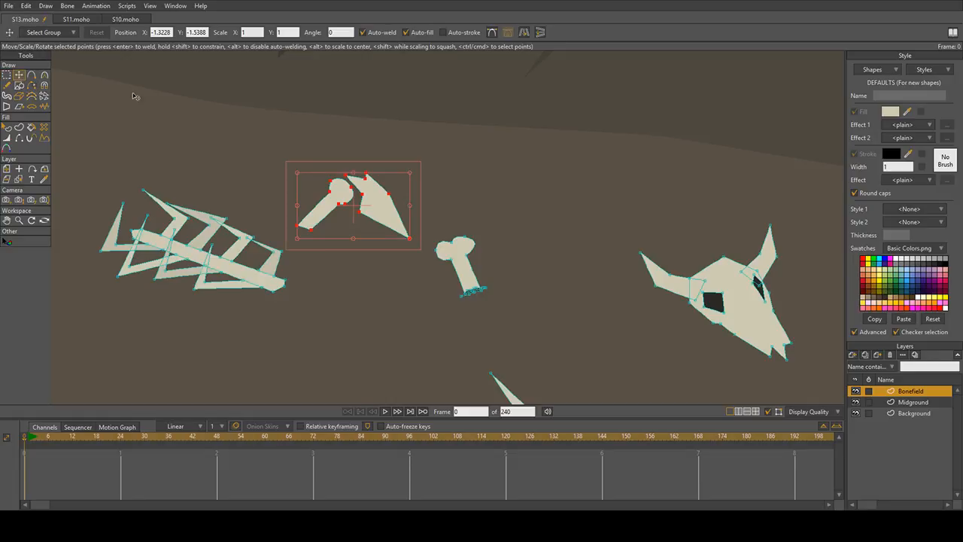
left_click_drag(352, 175, 358, 213)
scroll(338, 213, "up", 3)
left_click(337, 208)
left_click(360, 180)
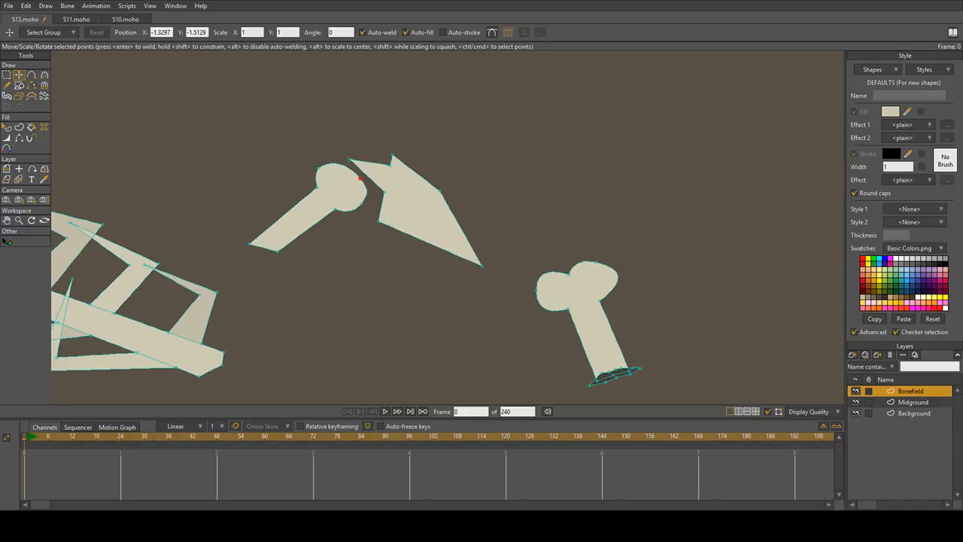
Step: Nudge the shoulder blade slightly up-left beside the short bone's knob
scroll(459, 232, "up", 3)
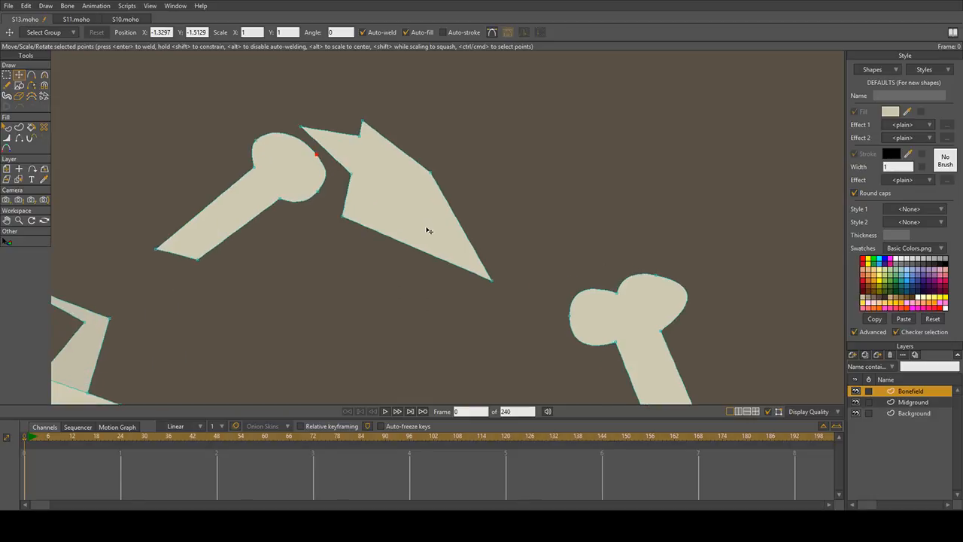
double_click(435, 230)
left_click_drag(434, 231, 421, 227)
scroll(421, 226, "down", 3)
scroll(376, 218, "up", 2)
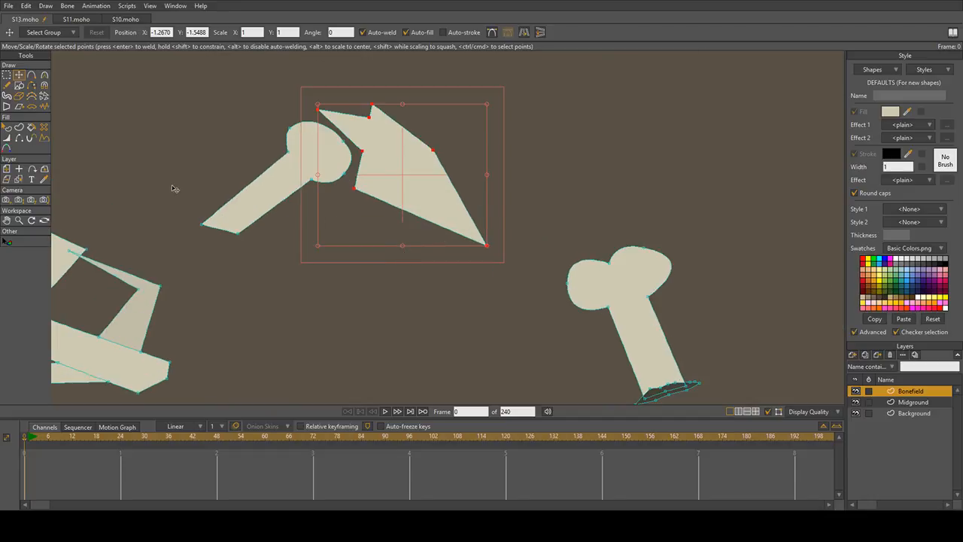
Step: Draw a dark brown soil patch over the lower-left end of the short bone's shaft with the Add Point tool
left_click(31, 76)
scroll(242, 237, "up", 2)
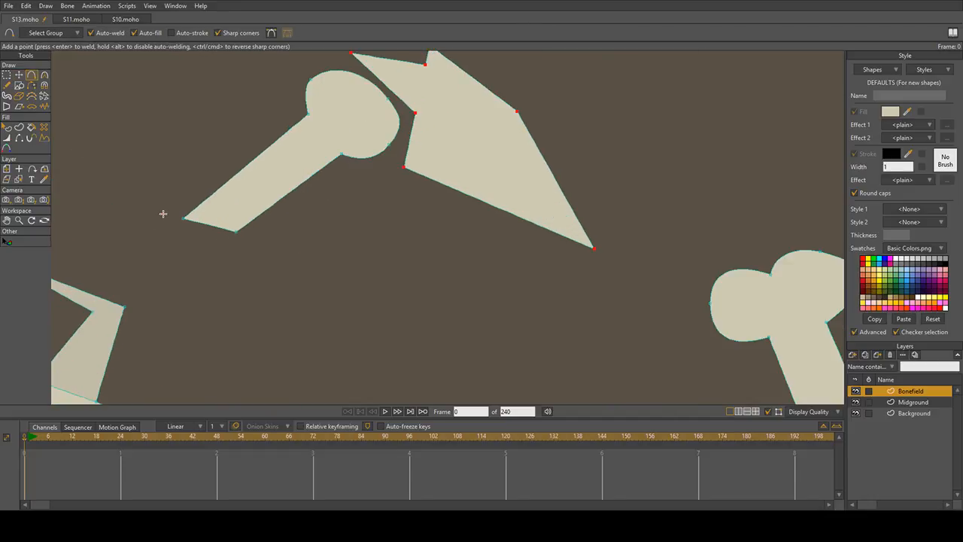
mouse_move(163, 214)
left_mouse_down()
mouse_move(269, 224)
mouse_move(234, 238)
mouse_move(176, 230)
mouse_move(163, 215)
left_mouse_up()
scroll(188, 230, "up", 3)
scroll(384, 236, "down", 5)
left_click_drag(518, 251, 216, 207)
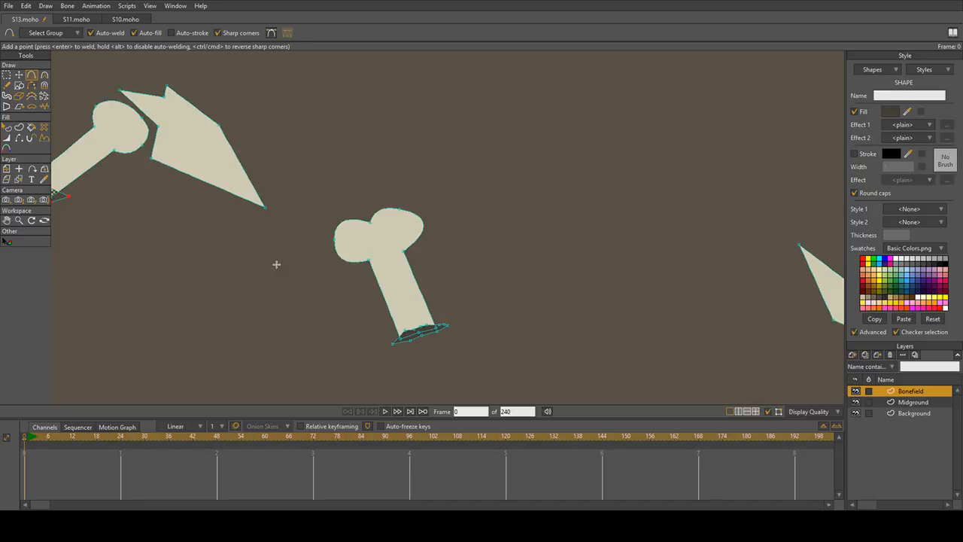
scroll(258, 219, "up", 2)
left_click_drag(68, 143, 247, 193)
Step: Reshape the soil patch by moving its edge points, spreading it past the shaft with a long pointed left end
left_click(19, 74)
scroll(313, 311, "up", 2)
left_click_drag(313, 311, 319, 282)
key("Return")
left_click_drag(238, 286, 232, 270)
left_click_drag(206, 270, 167, 235)
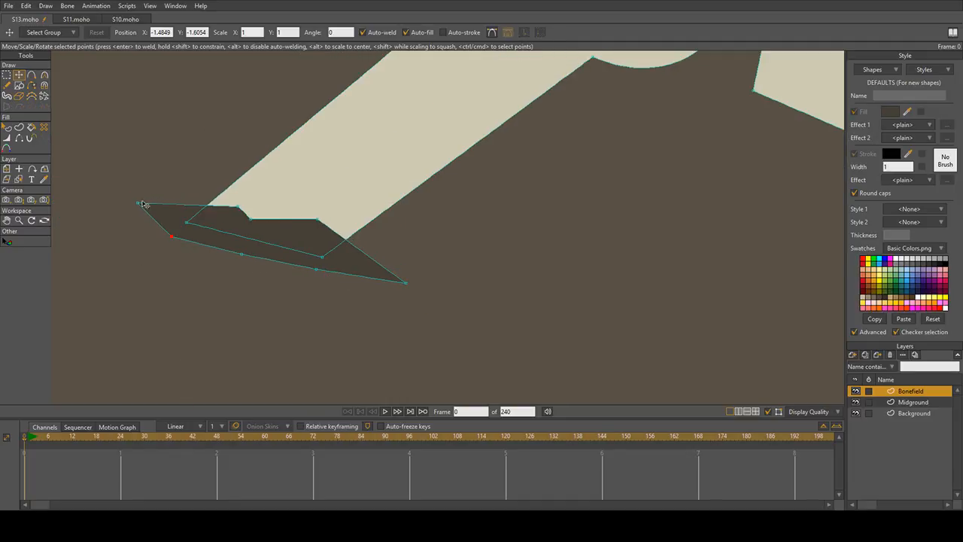
left_click_drag(142, 203, 118, 217)
left_click_drag(214, 208, 162, 237)
left_click_drag(237, 264, 193, 252)
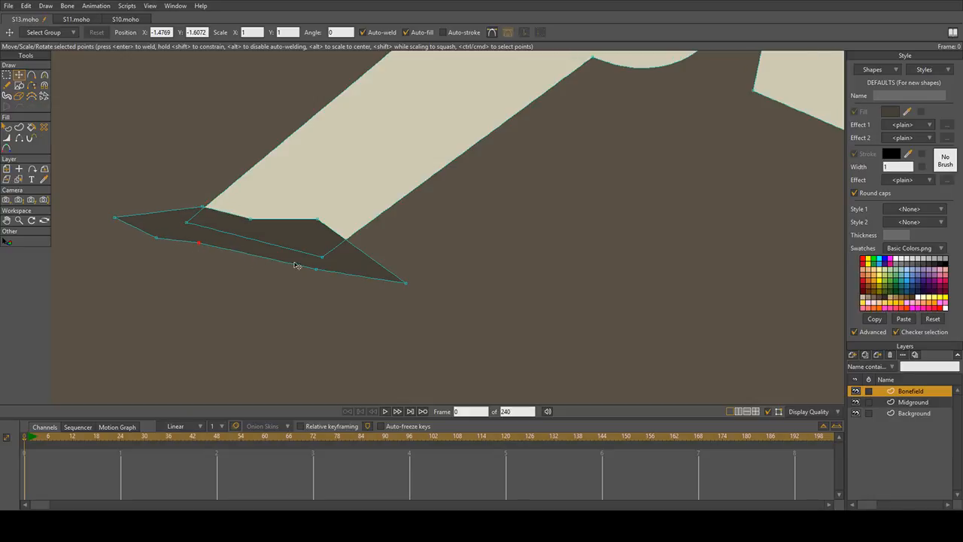
left_click_drag(316, 268, 325, 274)
Step: Add two points along the soil patch's lower edge and move its upper-right point to the shaft's right side
key("a")
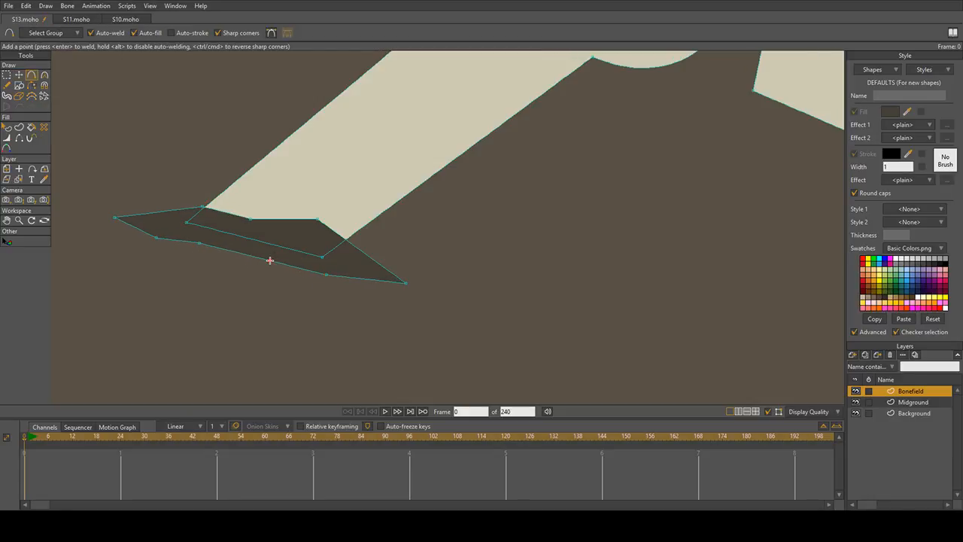
left_click(258, 259)
left_click(296, 265)
key("t")
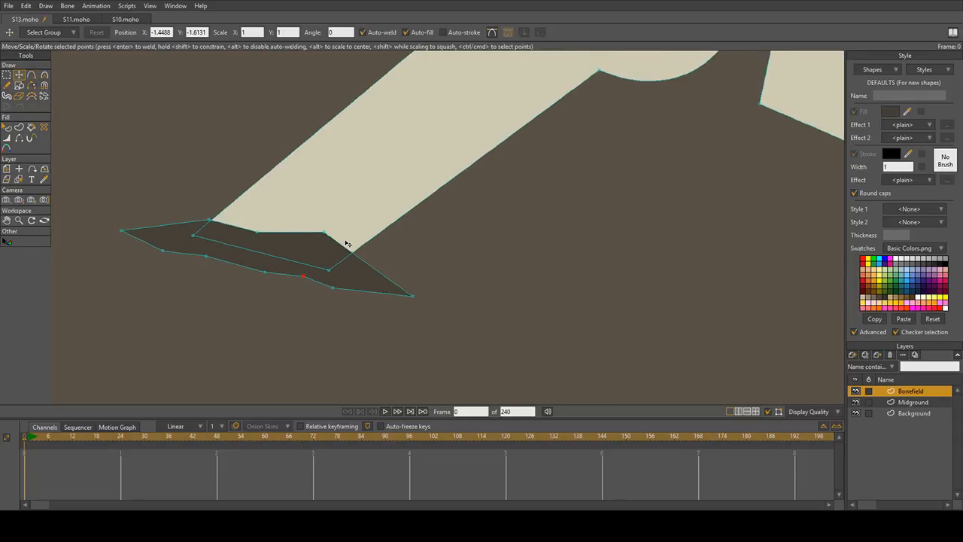
left_click_drag(325, 233, 368, 269)
Step: Duplicate the short bone's soil patch and bring the copy to the shoulder blade's lower-right tip
key("ctrl+a")
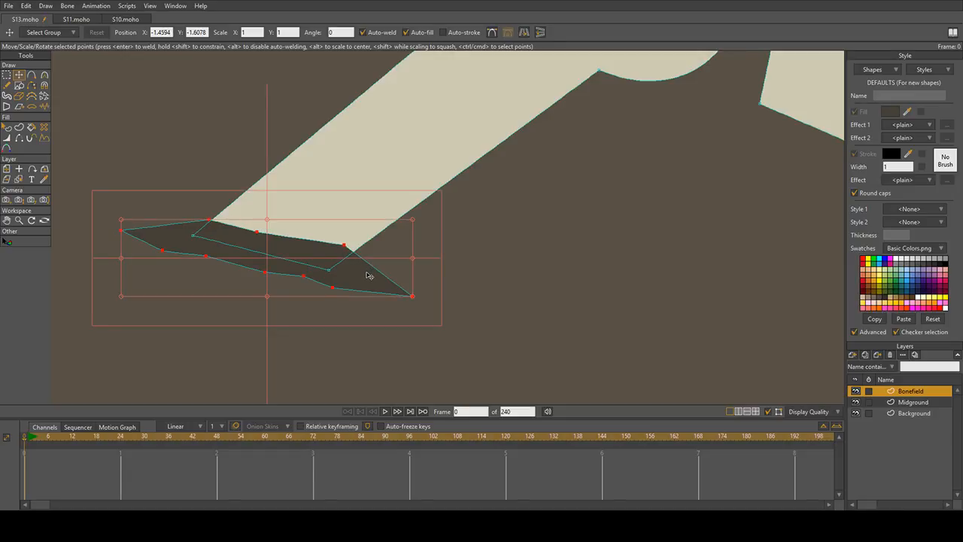
scroll(352, 277, "down", 10)
left_click_drag(496, 270, 350, 269)
scroll(286, 257, "up", 7)
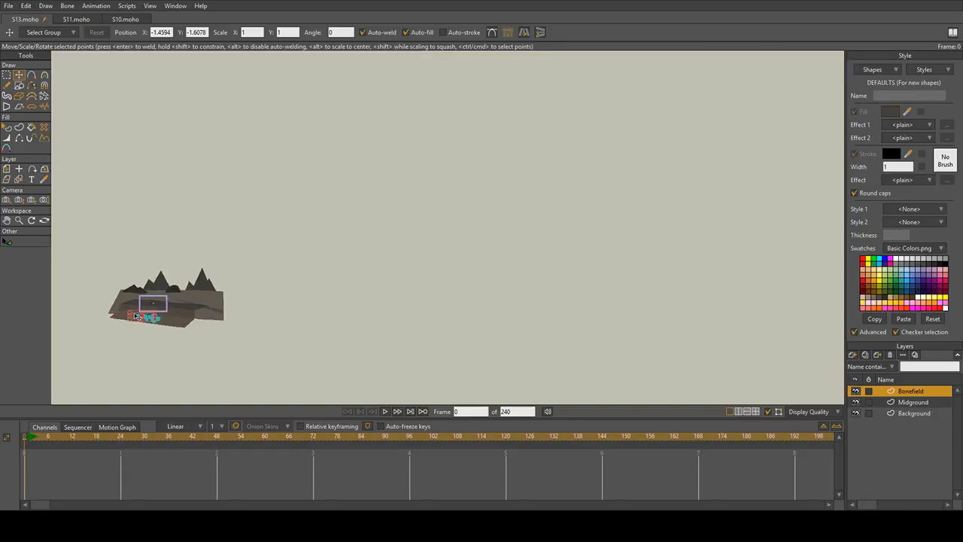
scroll(155, 294, "up", 5)
left_click_drag(176, 396, 221, 245)
scroll(221, 245, "up", 3)
scroll(204, 252, "up", 4)
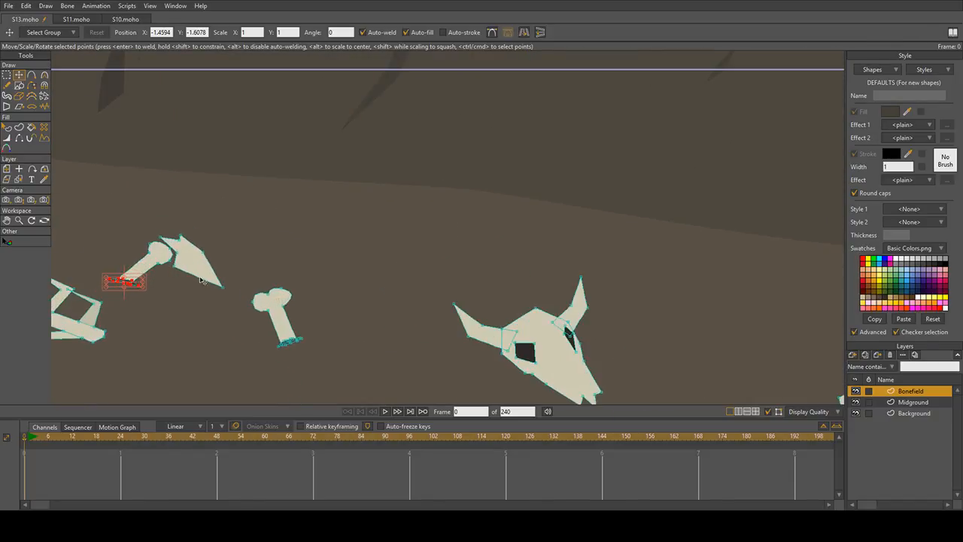
left_click_drag(149, 288, 566, 231)
scroll(323, 262, "up", 2)
scroll(576, 275, "up", 2)
Step: Shrink and tilt the copied soil patch and shift it up-left to cover the shoulder blade's buried tip
left_click_drag(537, 268, 572, 278)
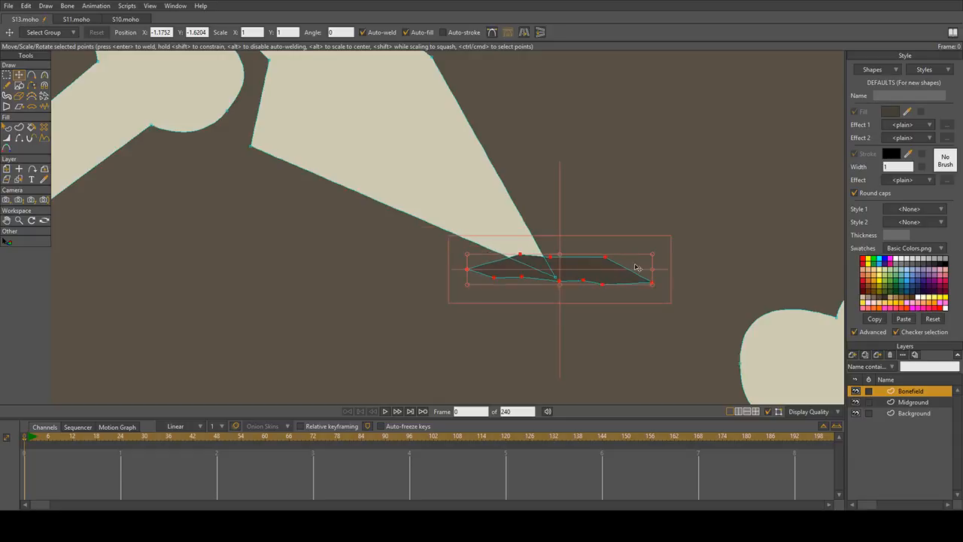
left_click_drag(641, 247, 441, 268)
left_click_drag(539, 264, 455, 233)
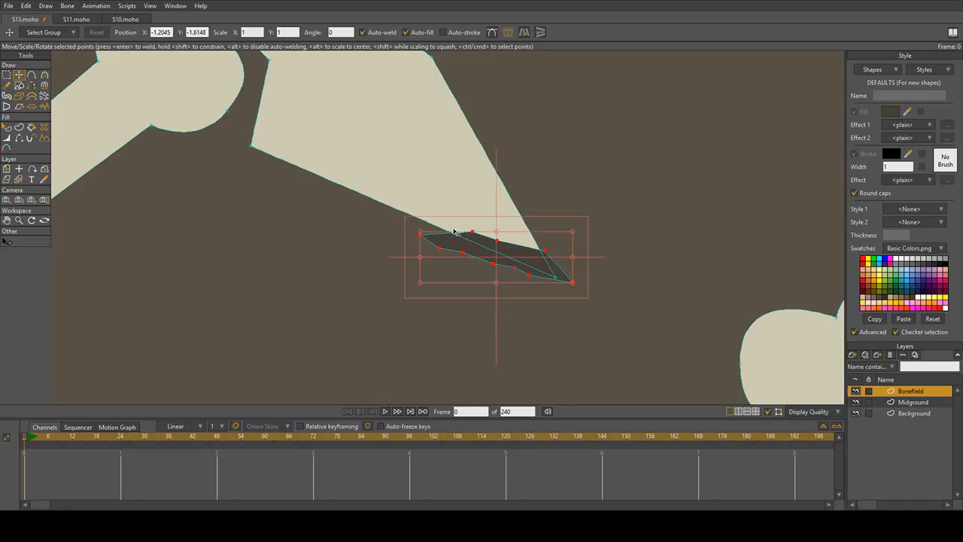
Step: Track the camera down and slightly left to X -0.5735, Y -1.7555 so its frame covers the bones
scroll(374, 271, "down", 5)
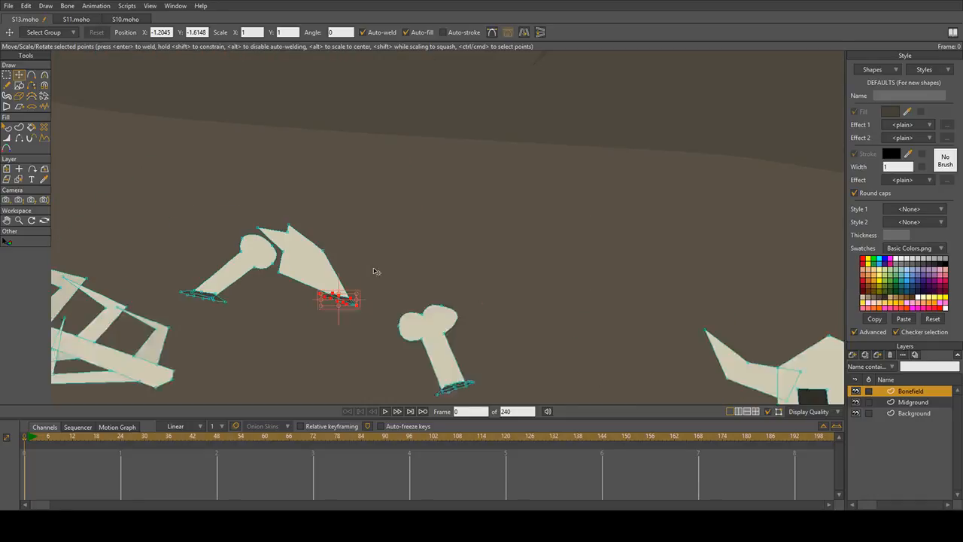
scroll(434, 233, "down", 6)
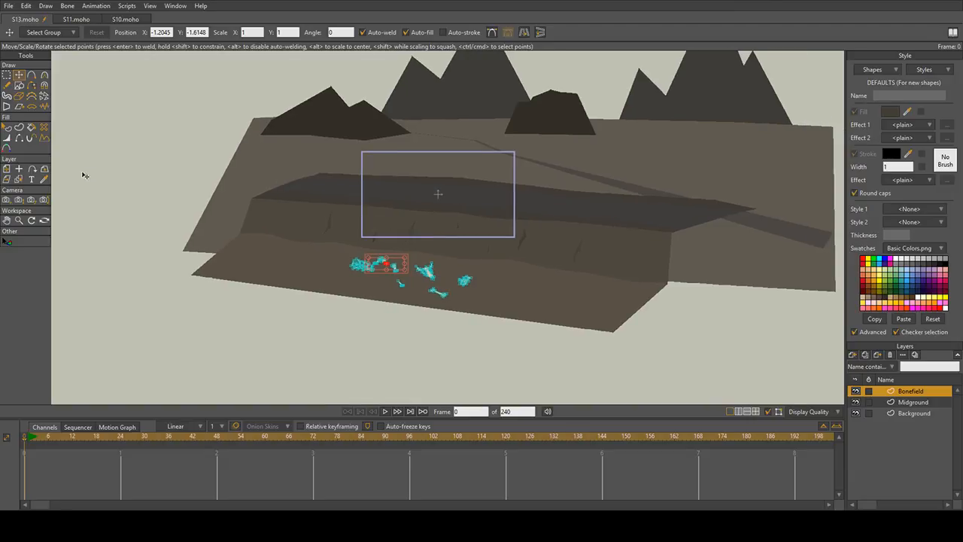
left_click(6, 199)
left_click_drag(440, 224, 462, 152)
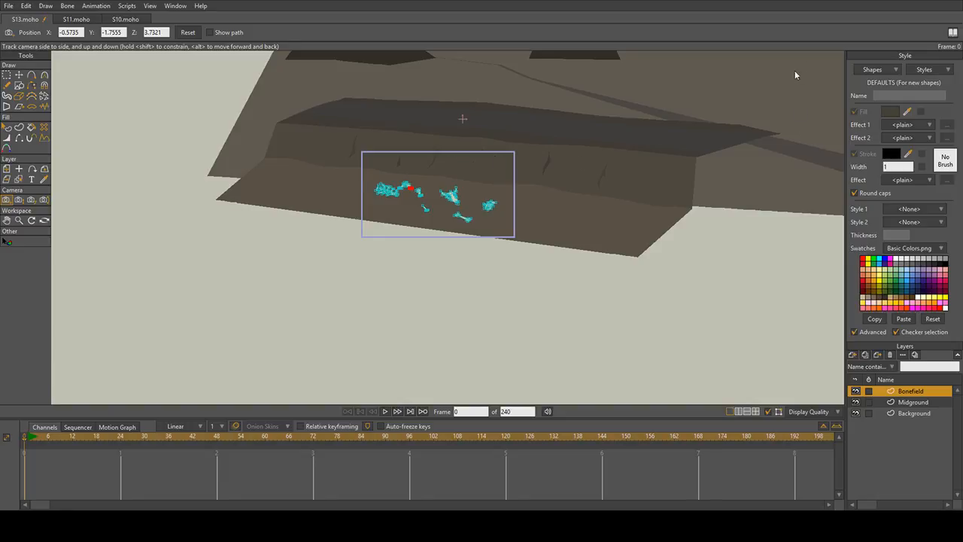
scroll(472, 234, "down", 2)
scroll(465, 234, "up", 6)
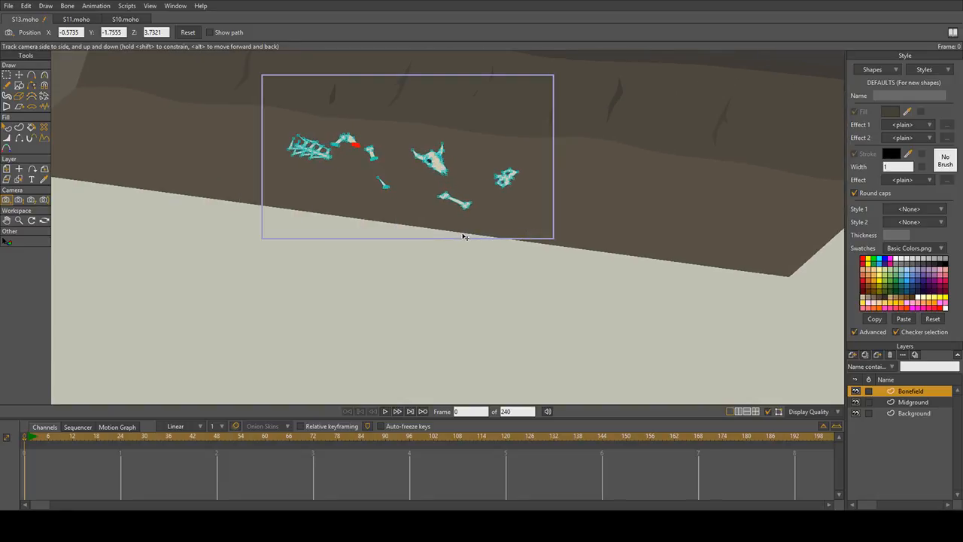
scroll(465, 236, "down", 3)
Step: On the Midground layer, draw a large four-sided outline below the ground's lower edge and weld it to both ground corners
left_click(894, 416)
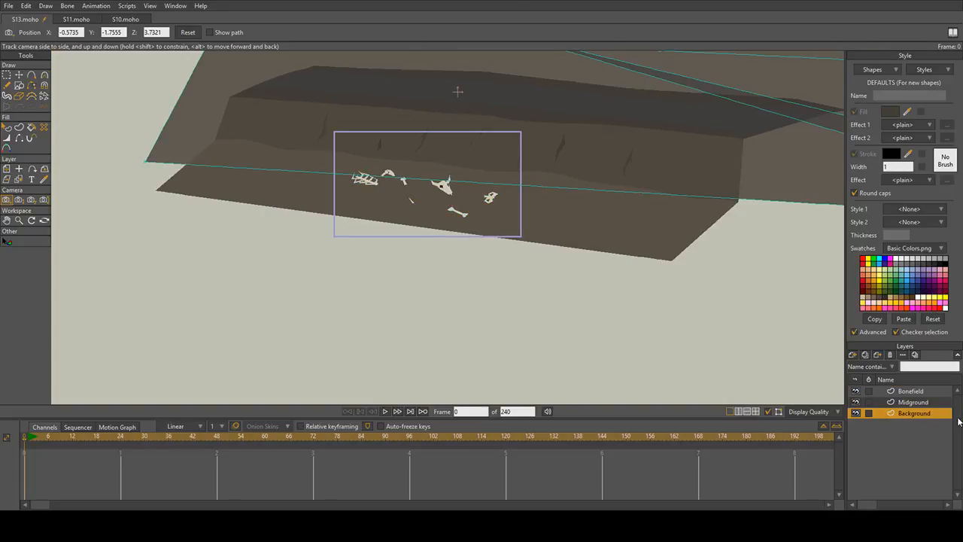
left_click(928, 404)
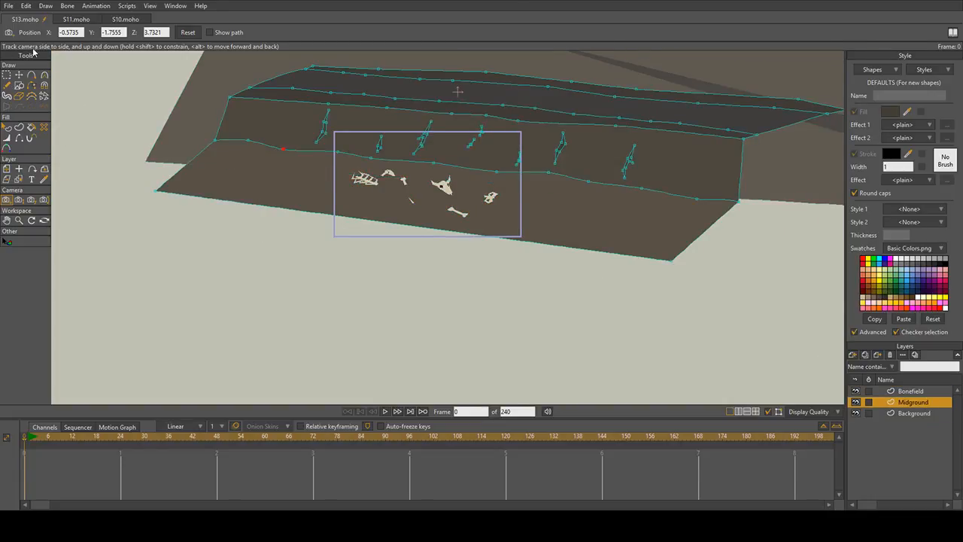
left_click(30, 75)
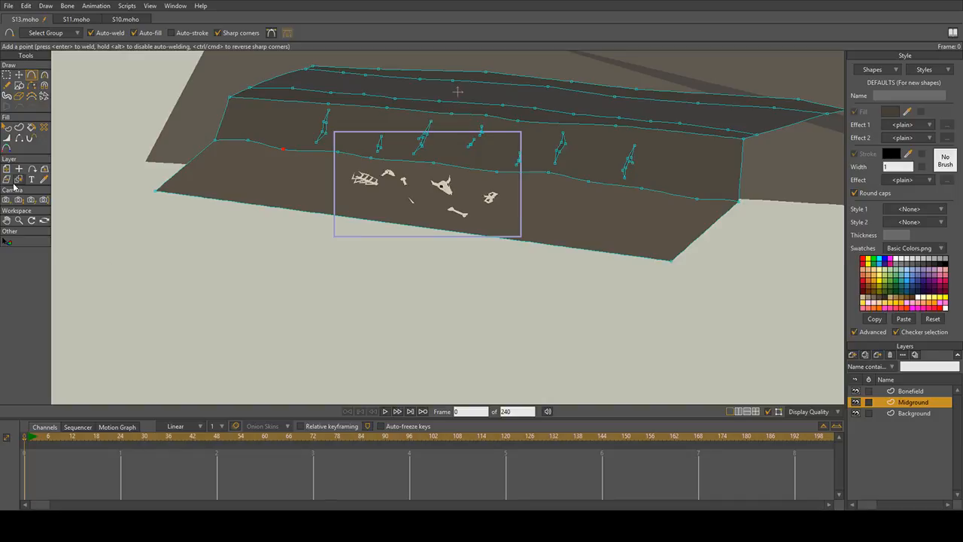
left_click_drag(91, 230, 740, 322)
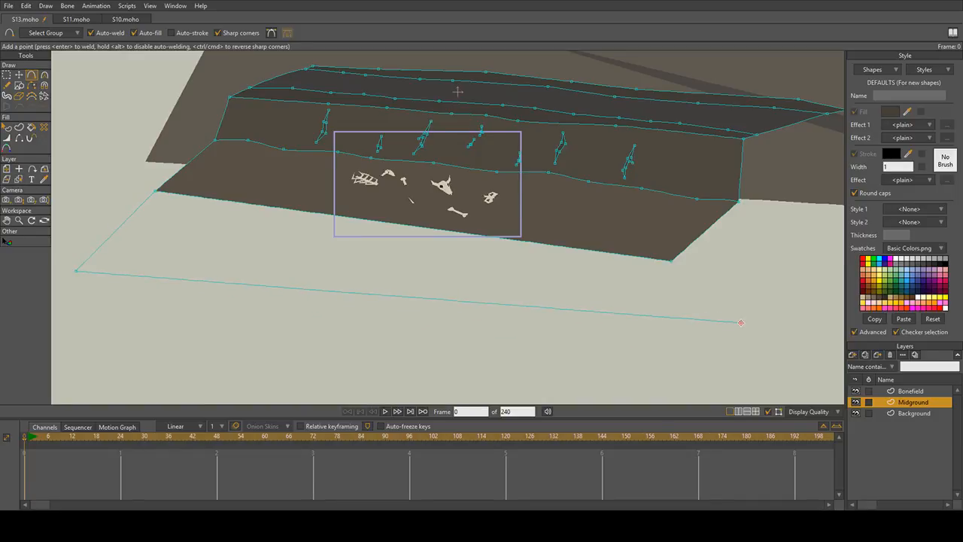
left_click_drag(675, 266, 672, 263)
left_click(19, 75)
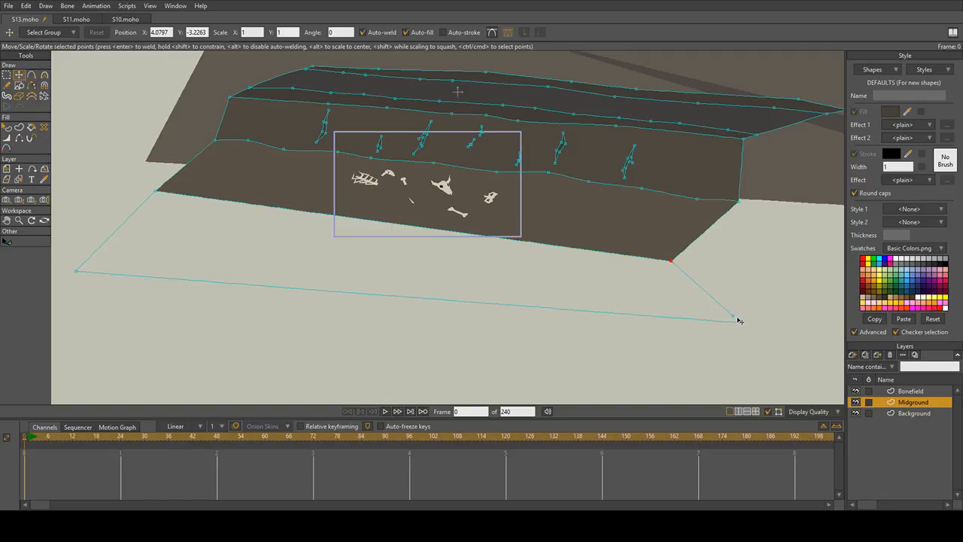
key("ctrl+z")
left_click(30, 76)
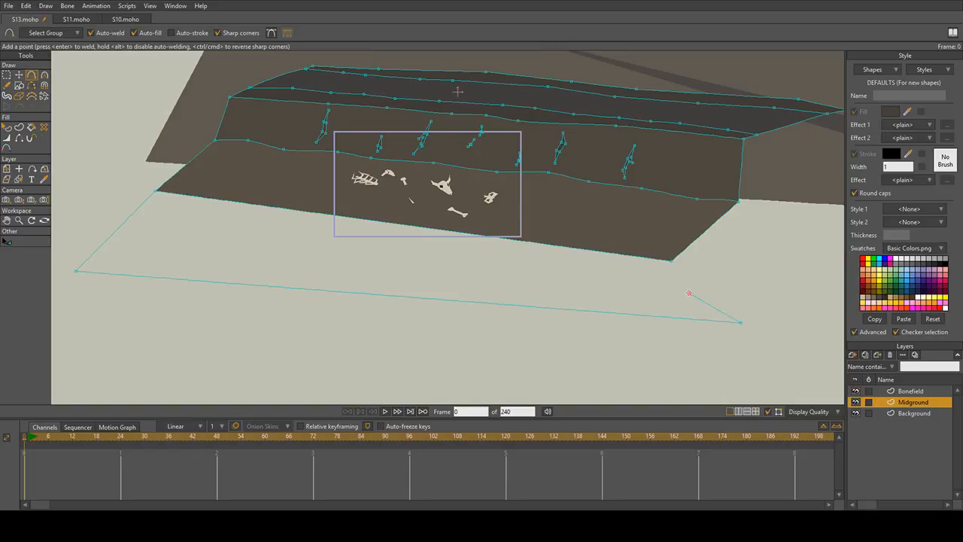
left_click_drag(689, 293, 675, 264)
Step: Move the new outline's lower-right corner down and inward, and its lower-left corner slightly outward
key("t")
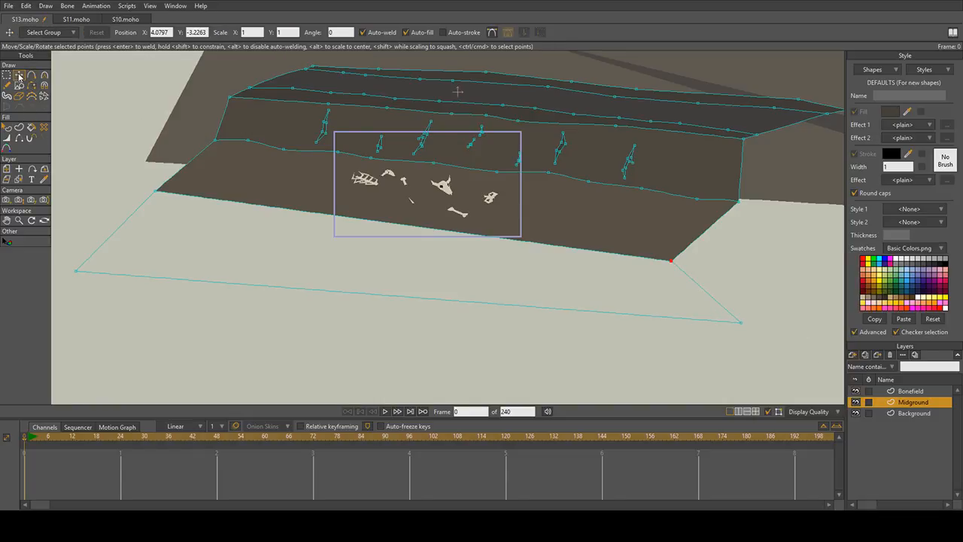
left_click_drag(744, 326, 608, 361)
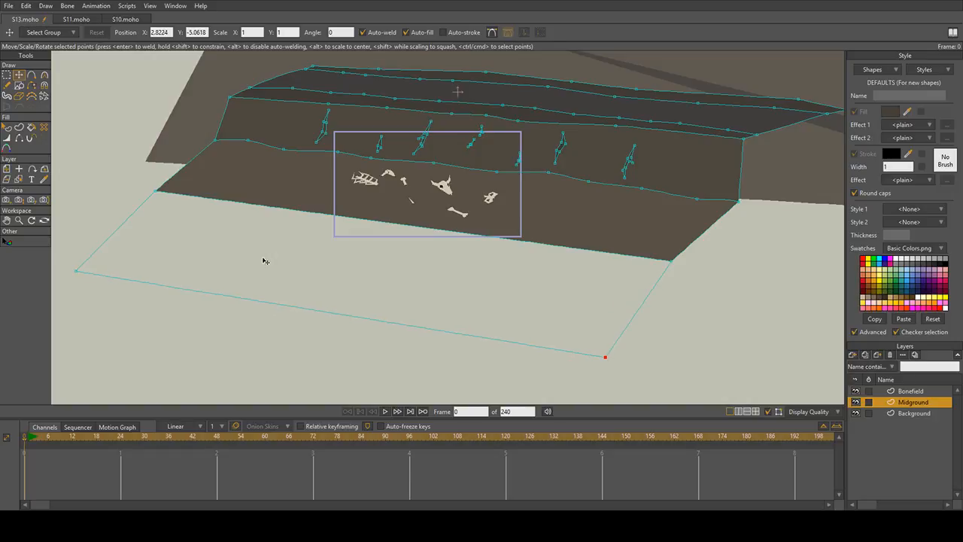
left_click_drag(89, 270, 75, 267)
Step: Add a series of points along the ground's lower edge shared with the new outline
key("a")
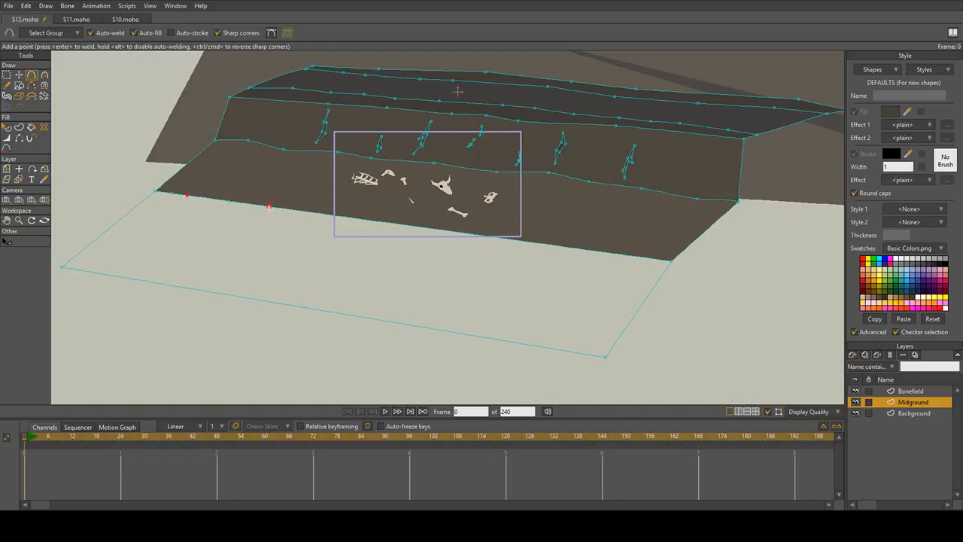
left_click(340, 216)
left_click(460, 231)
left_click(502, 237)
left_click(557, 244)
left_click(614, 253)
Step: Select all the points along the ground's lower edge, including both corners, and randomly distort them into an uneven line with the Noise tool
left_click(6, 75)
left_click_drag(135, 218, 129, 255)
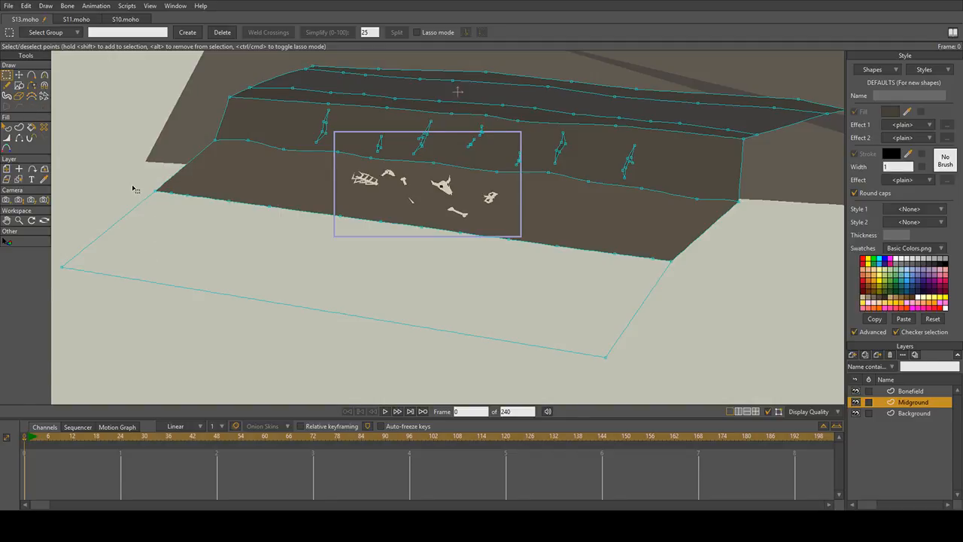
mouse_move(134, 185)
left_mouse_down()
mouse_move(155, 225)
mouse_move(293, 258)
mouse_move(667, 289)
mouse_move(617, 245)
left_mouse_up()
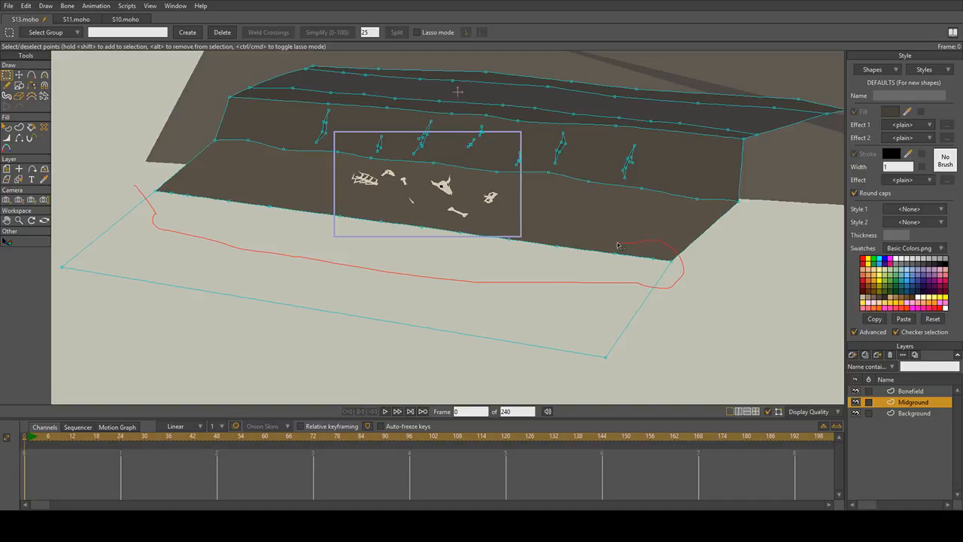
mouse_move(423, 215)
left_mouse_down()
mouse_move(154, 175)
mouse_move(146, 208)
left_mouse_up()
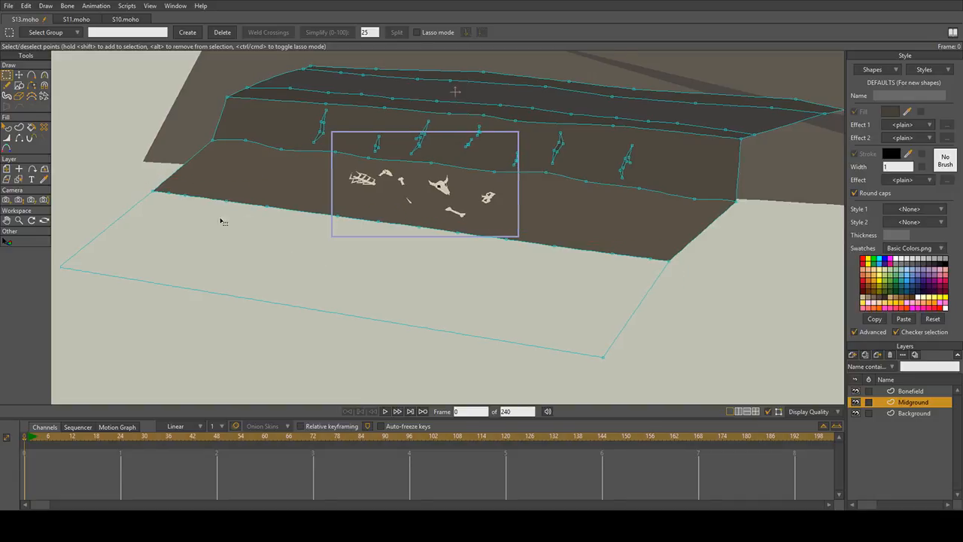
mouse_move(221, 217)
left_mouse_down()
mouse_move(101, 196)
mouse_move(116, 210)
mouse_move(679, 296)
mouse_move(553, 260)
mouse_move(89, 198)
left_mouse_up()
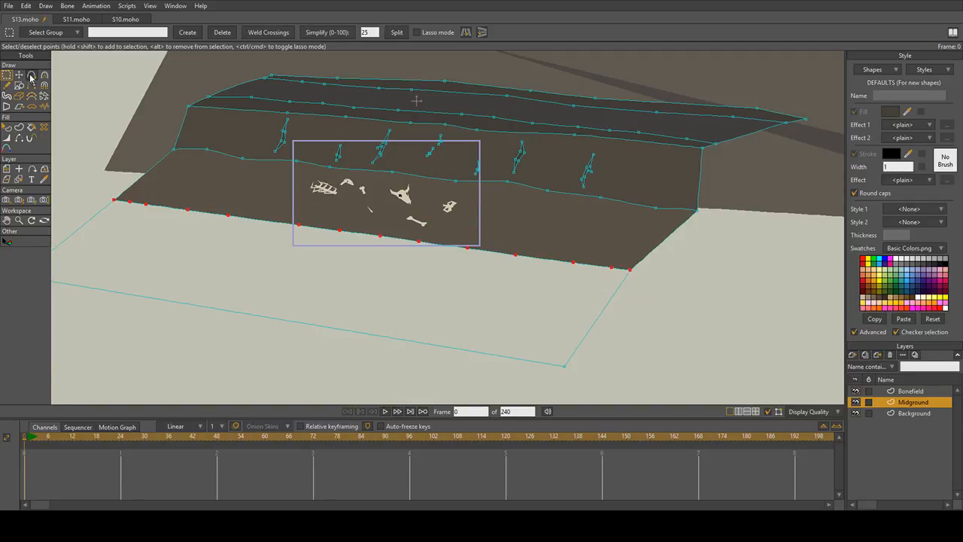
left_click(43, 106)
left_click(352, 200)
left_click_drag(352, 200, 392, 196)
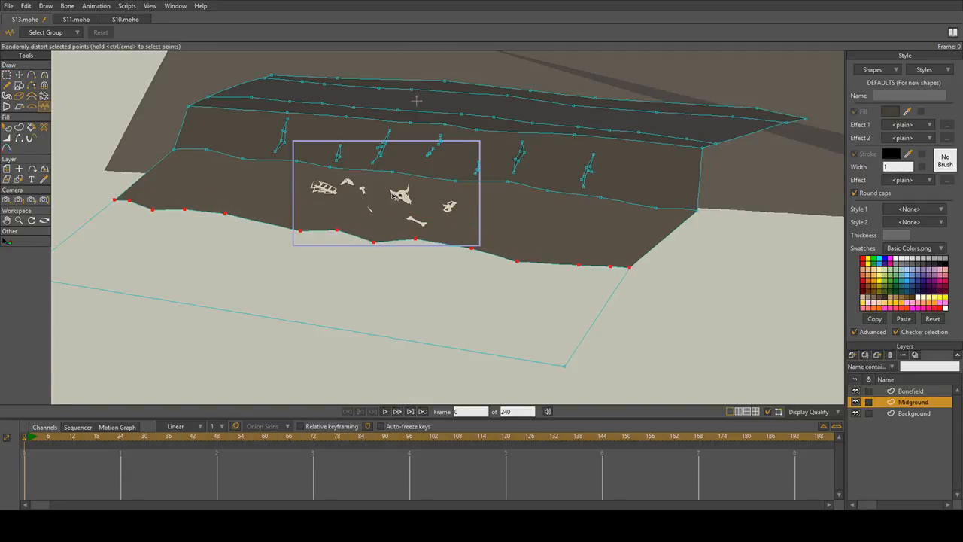
left_click_drag(210, 205, 151, 184)
key("ctrl+z")
scroll(160, 173, "up", 3)
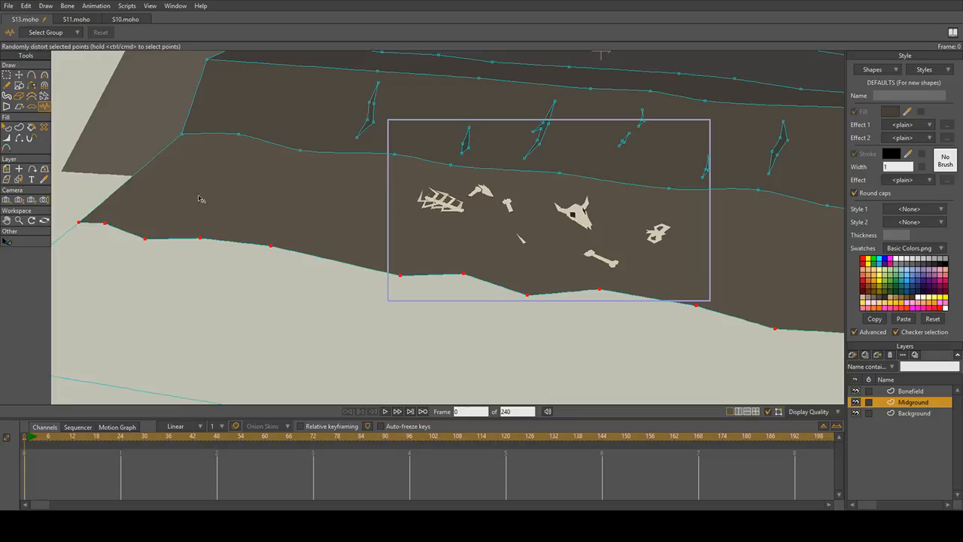
Step: Smooth the selected lower-edge points of the ground to a curvature of about 0.2067 and deselect them
left_click(43, 75)
mouse_move(225, 185)
left_mouse_down()
mouse_move(658, 232)
mouse_move(436, 216)
left_mouse_up()
scroll(139, 106, "down", 3)
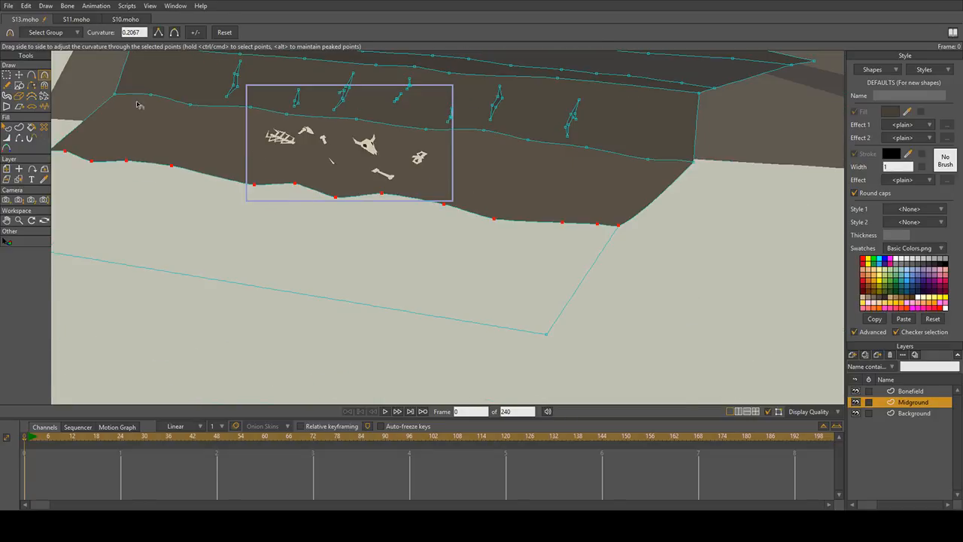
left_click(7, 75)
key("Return")
Step: Move individual points along the middle of the ground's lower edge slightly down and to the right to soften its bumps
left_click(19, 74)
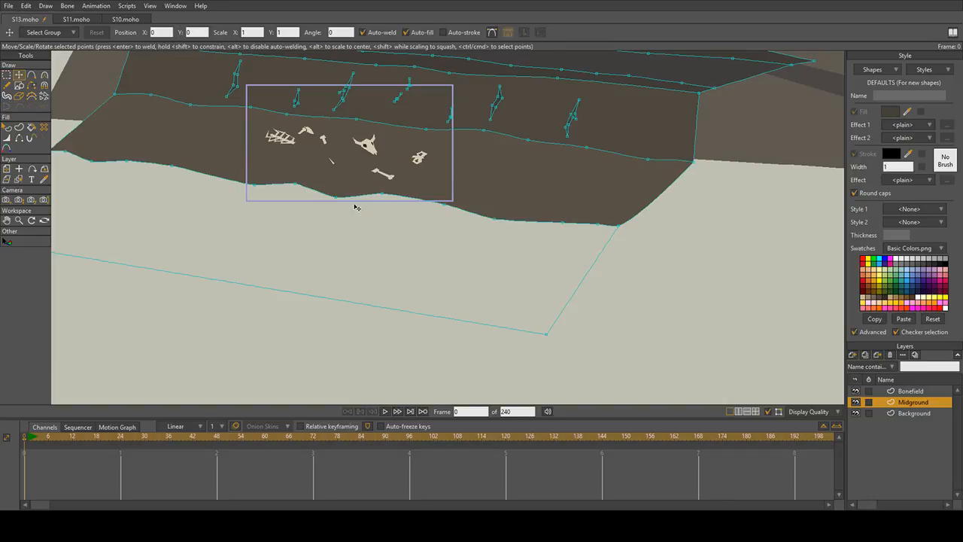
left_click_drag(295, 183, 296, 189)
left_click_drag(383, 193, 394, 199)
left_click_drag(445, 204, 501, 216)
left_click_drag(272, 175, 326, 182)
left_click_drag(148, 169, 143, 163)
Step: Fill the large outline below the ground and recolor the new shape to match the brown ground directly above it
left_click(31, 128)
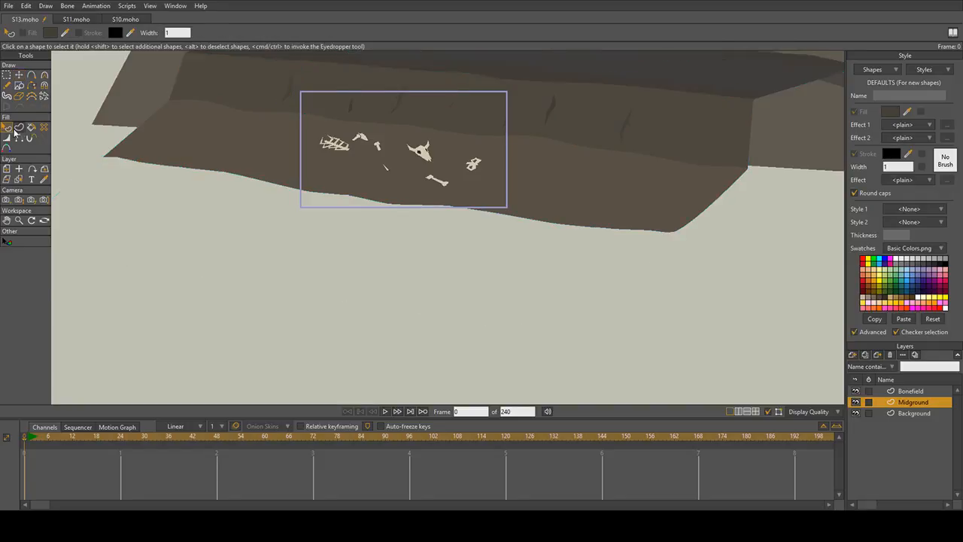
left_click(199, 223)
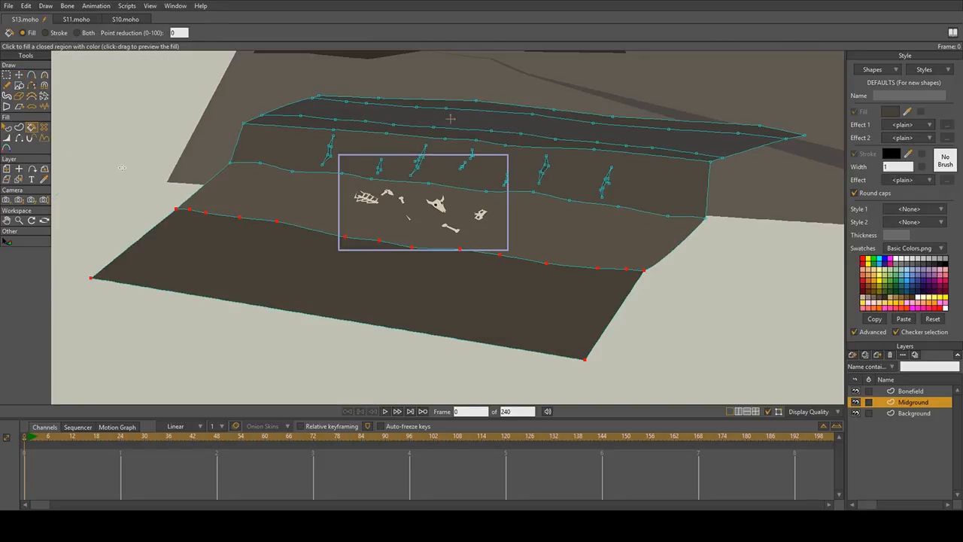
left_click(6, 127)
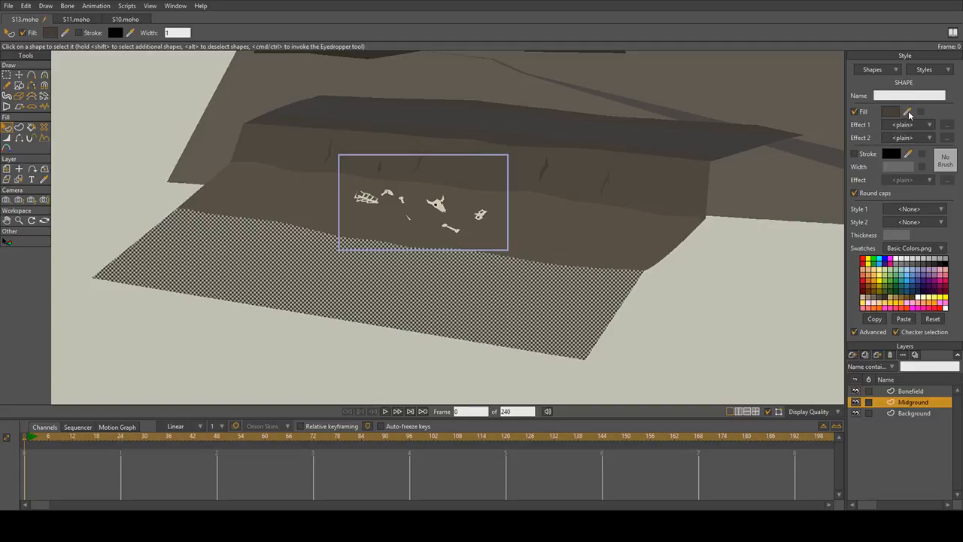
left_click(893, 113)
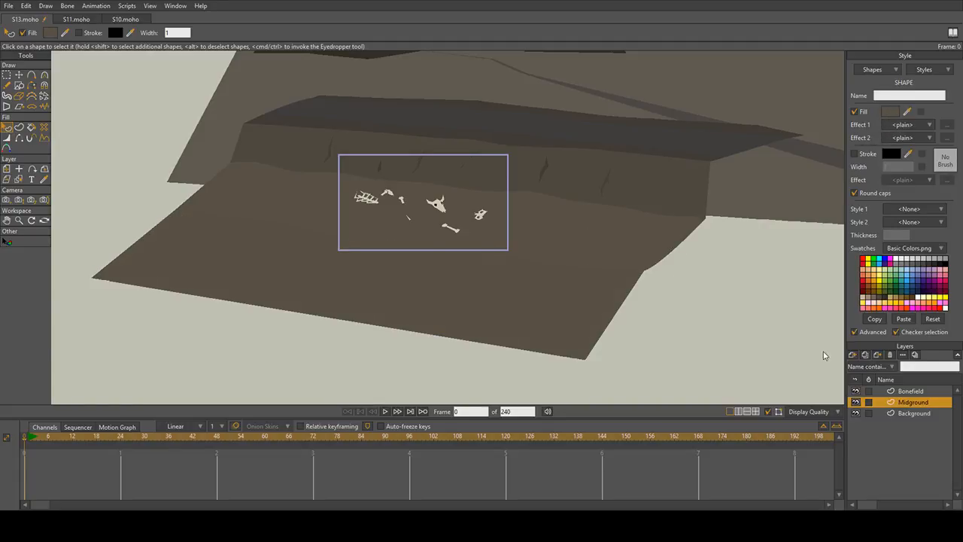
scroll(494, 253, "up", 4)
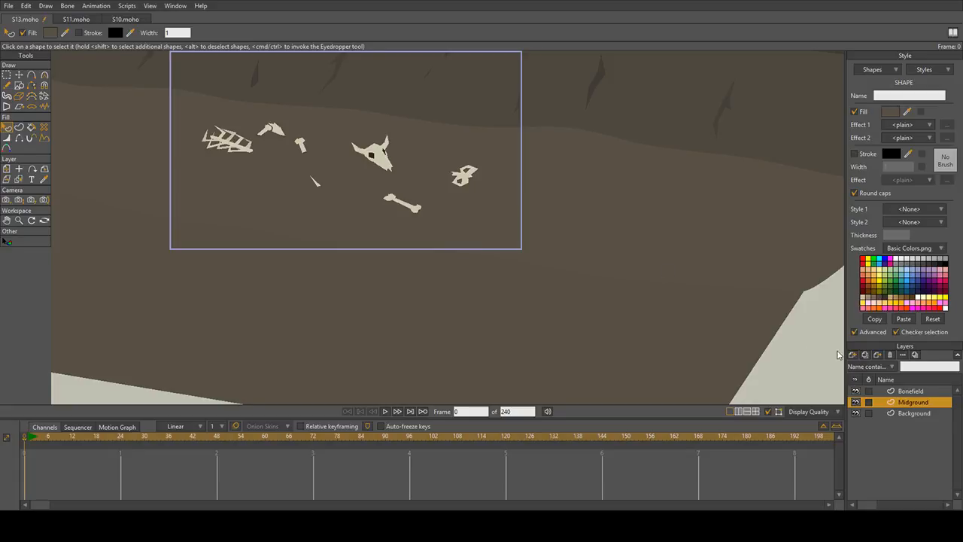
left_click(755, 327)
scroll(423, 265, "down", 5)
left_click(101, 129)
Step: Examine the extended Midground terrain around the bones and the camera frame, both from afar and up close
left_click_drag(157, 170, 296, 206)
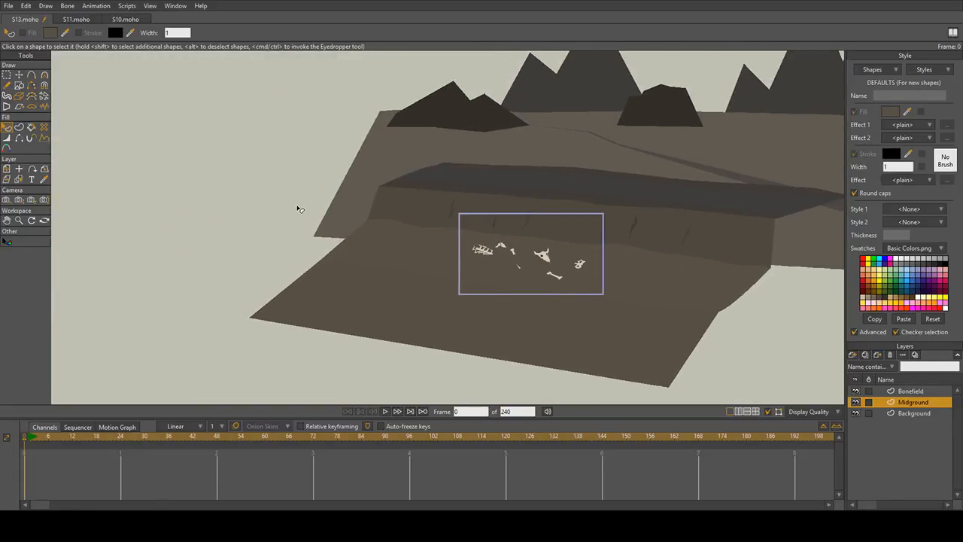
scroll(529, 275, "up", 2)
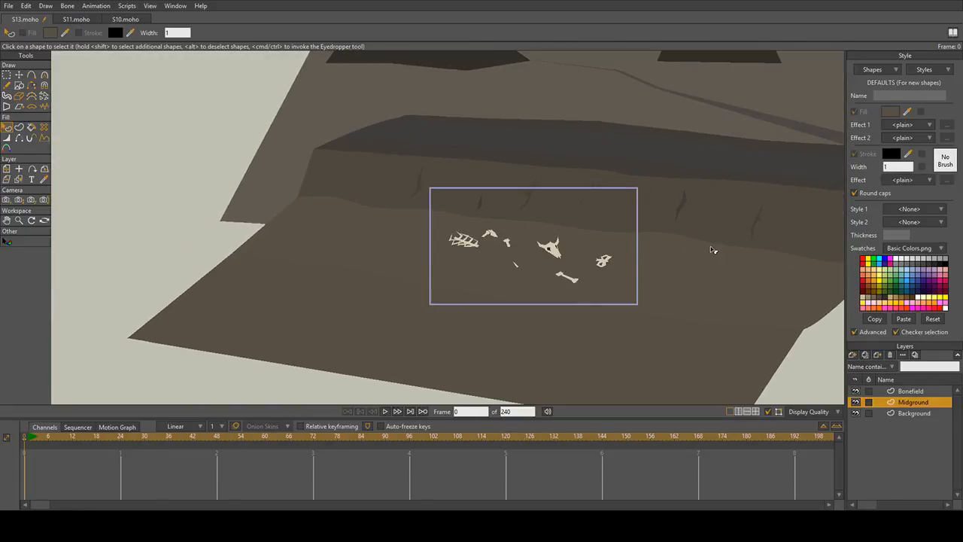
left_click_drag(675, 240, 580, 215)
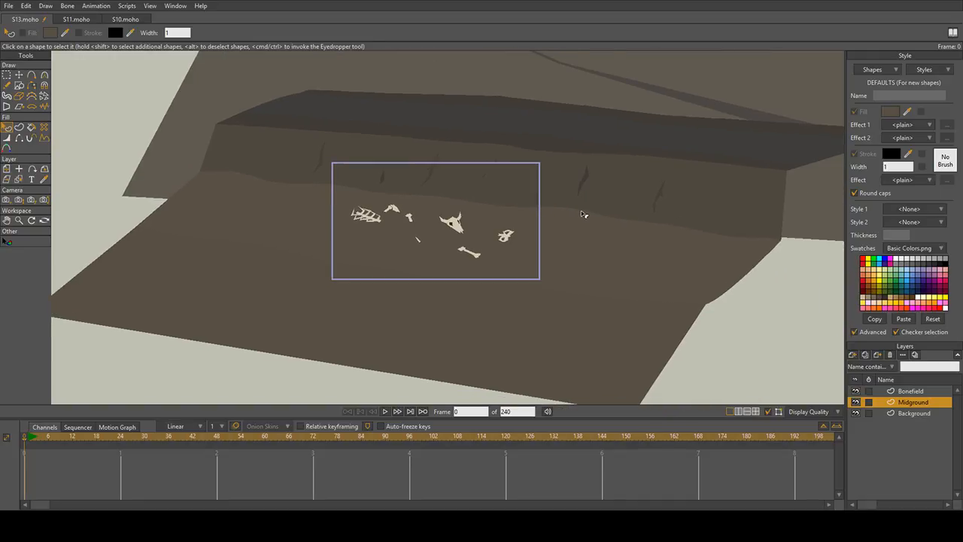
scroll(580, 213, "up", 1)
scroll(457, 204, "down", 2)
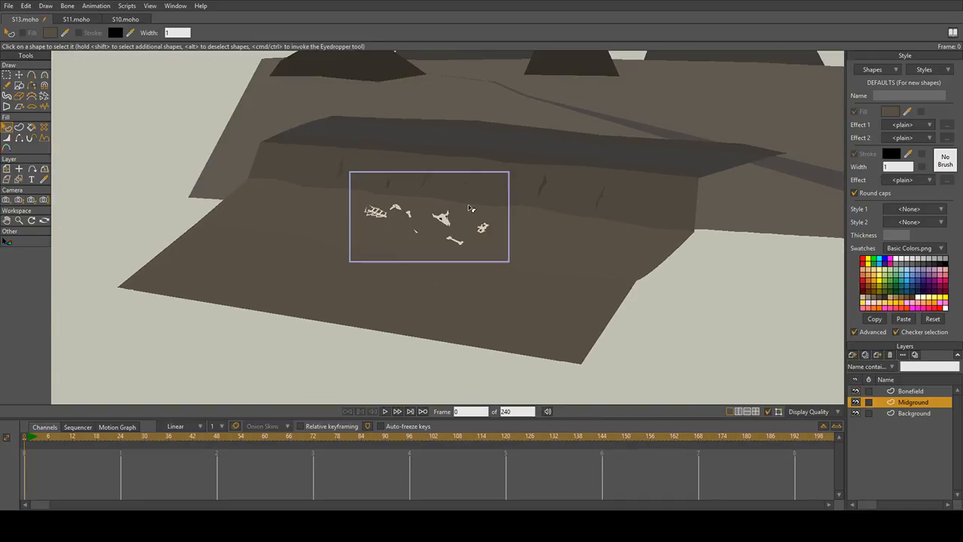
scroll(471, 209, "down", 5)
scroll(464, 198, "up", 3)
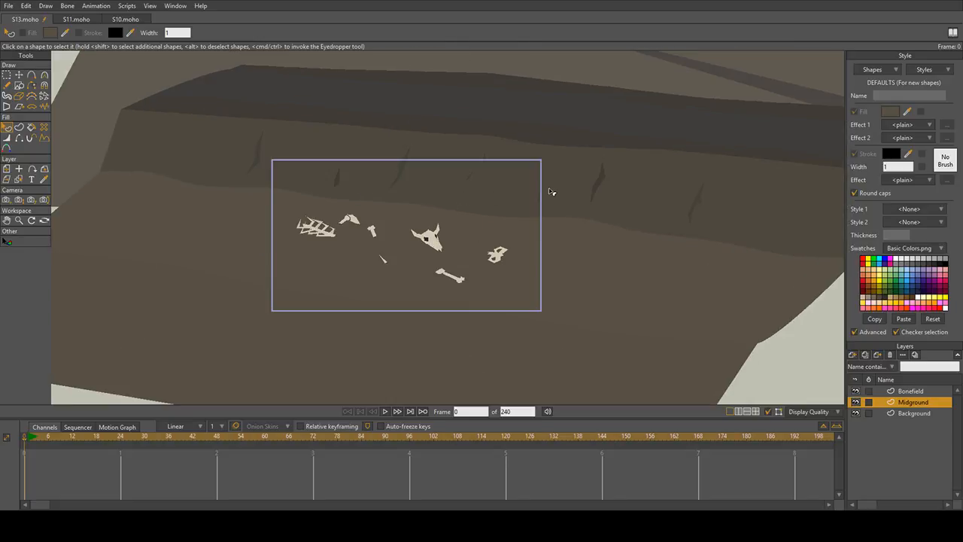
Step: Copy the RadSprite layer from RadSprite.moho and paste it above the Bonefield layer in S13.moho
left_click(933, 392)
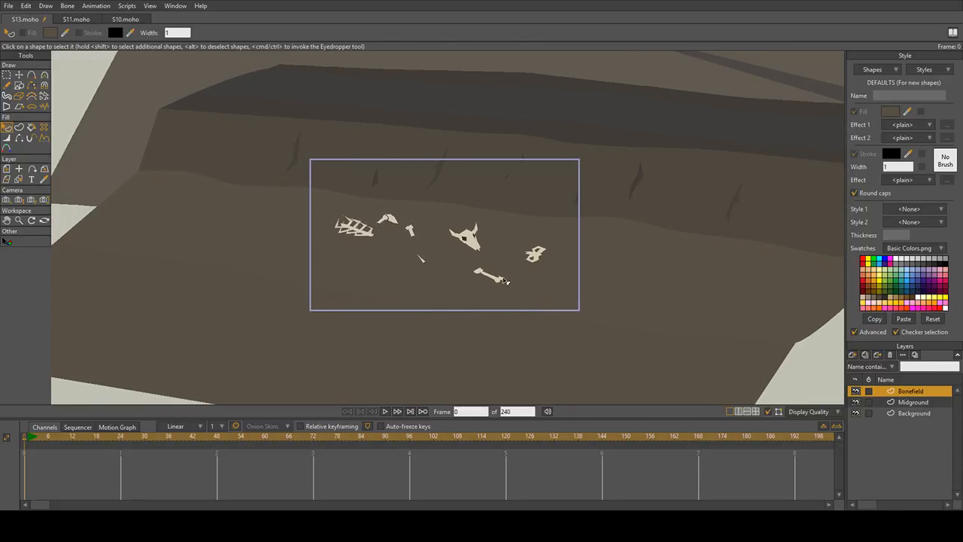
scroll(506, 281, "up", 2)
scroll(515, 278, "down", 4)
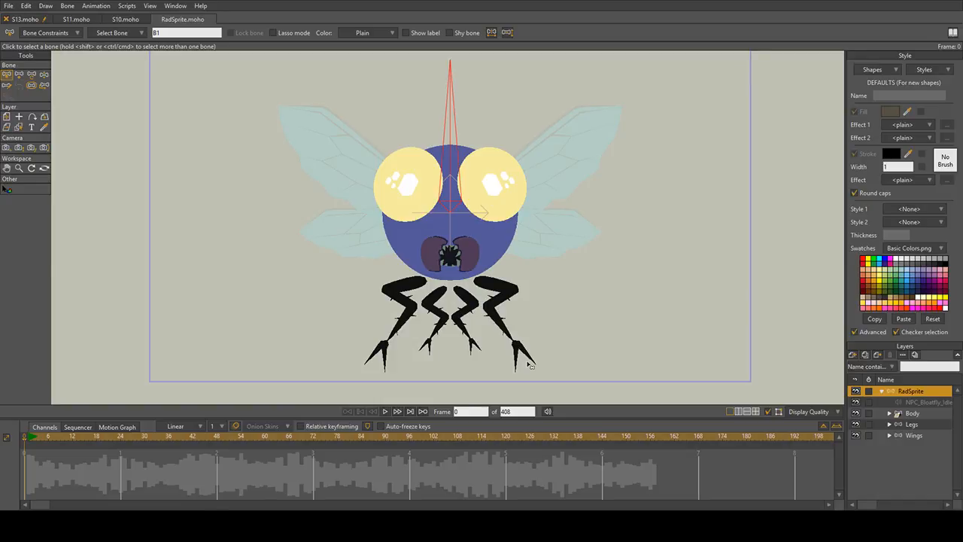
scroll(512, 226, "down", 2)
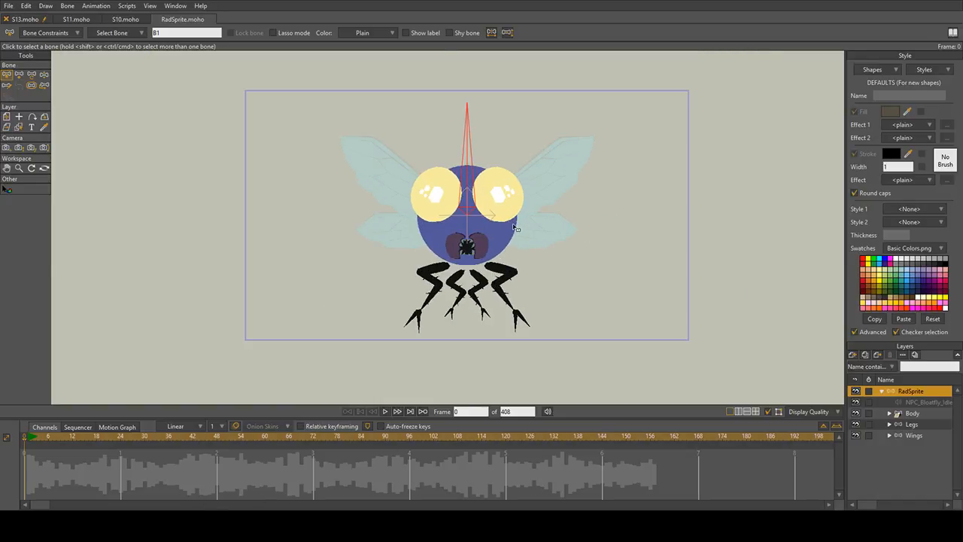
scroll(515, 227, "up", 3)
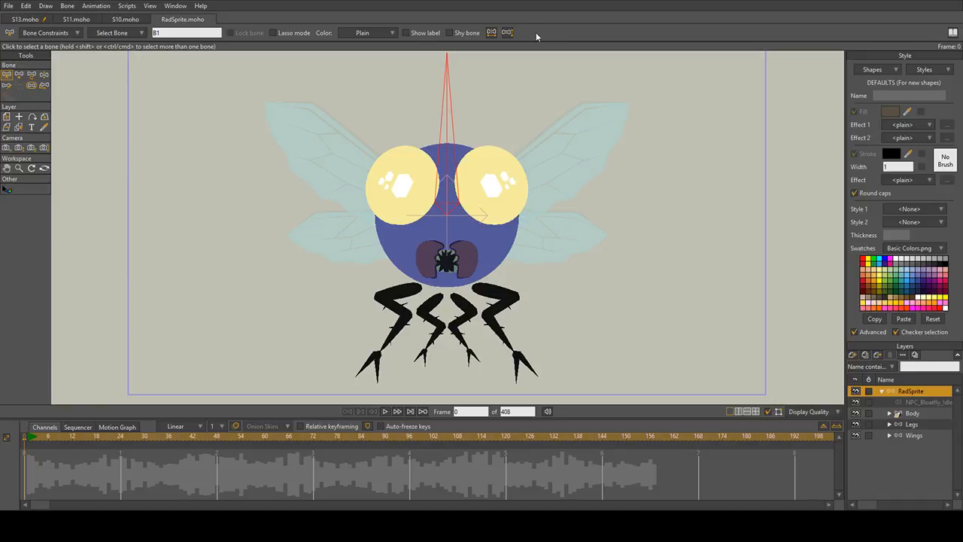
left_click_drag(541, 132, 529, 133)
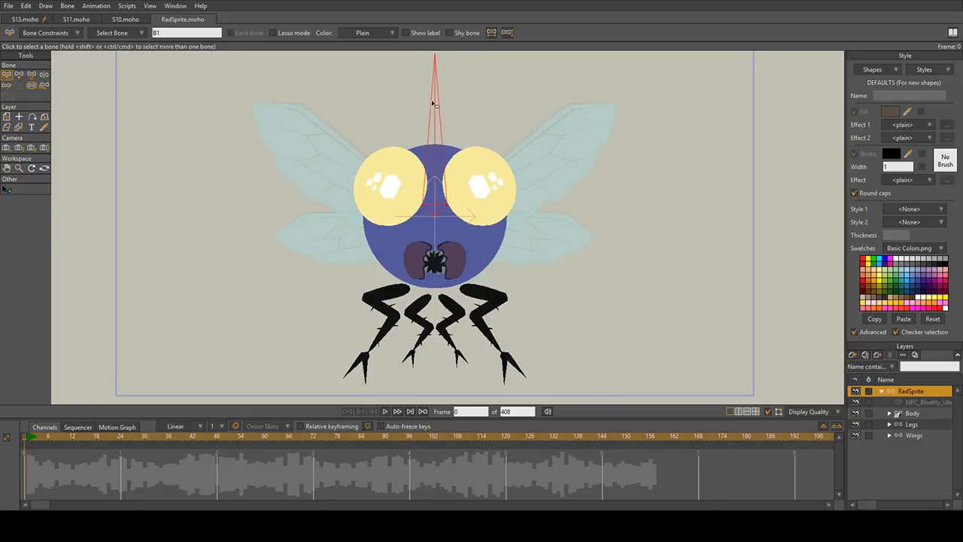
left_click_drag(444, 246, 434, 237)
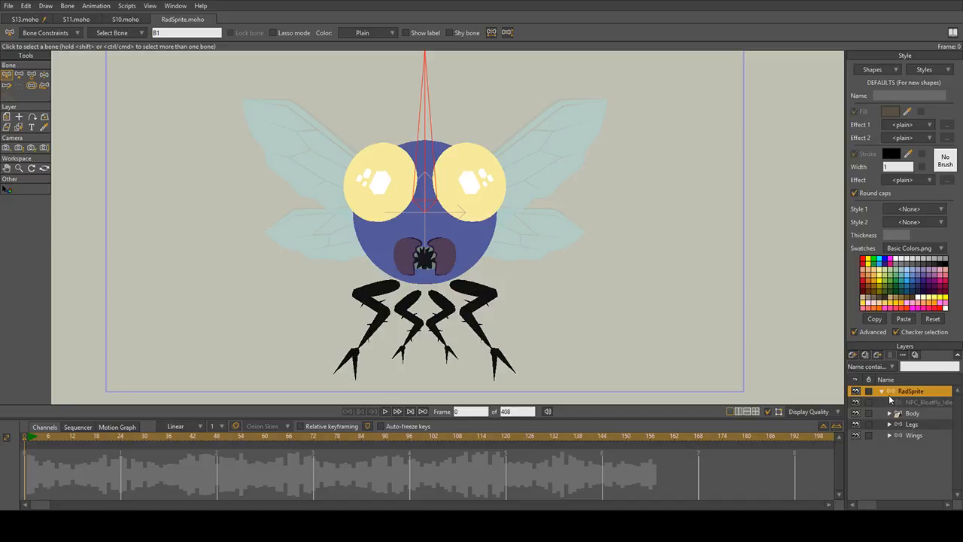
left_click(881, 391)
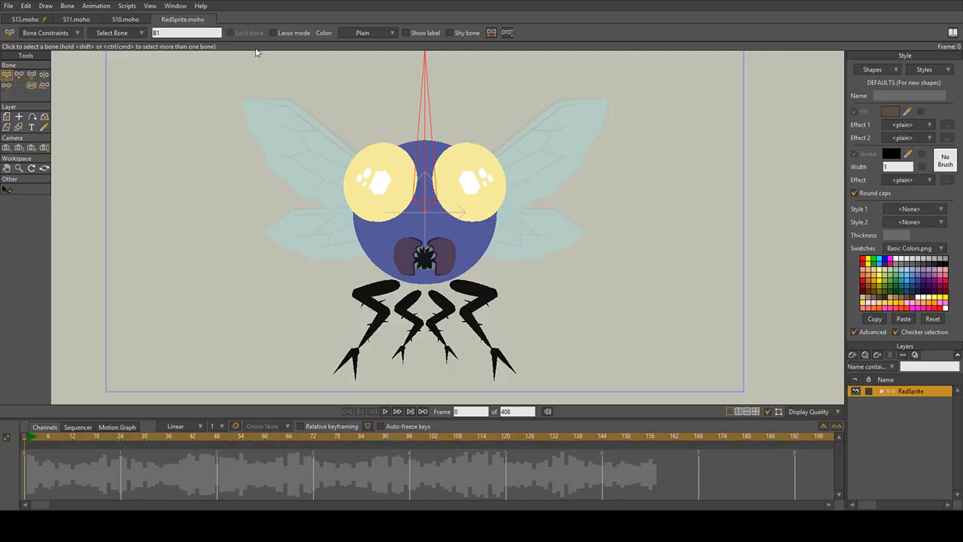
left_click(25, 18)
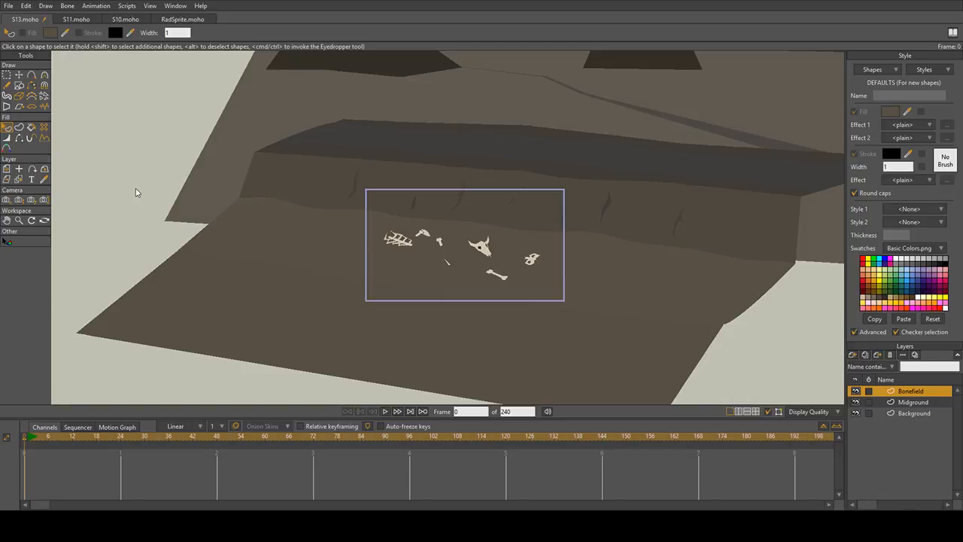
scroll(423, 207, "up", 1)
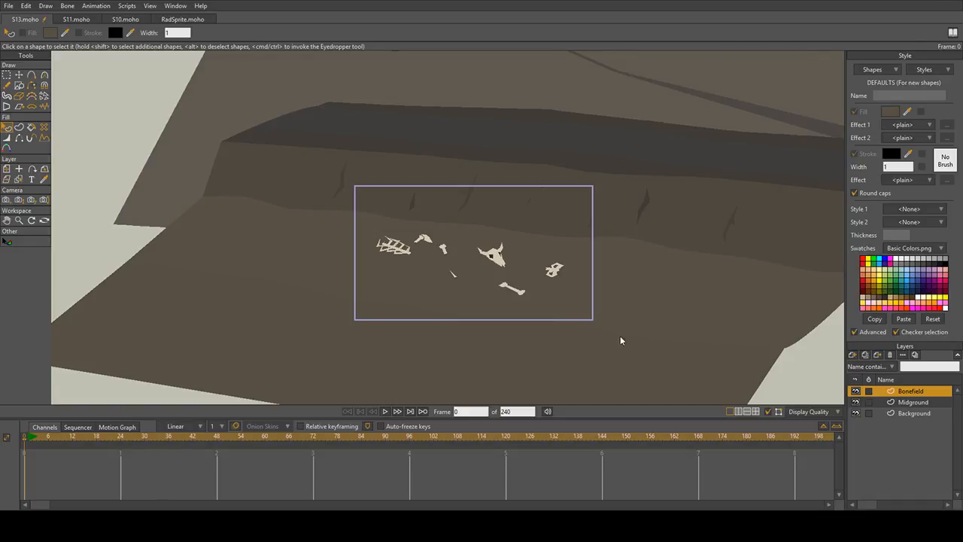
key("ctrl+v")
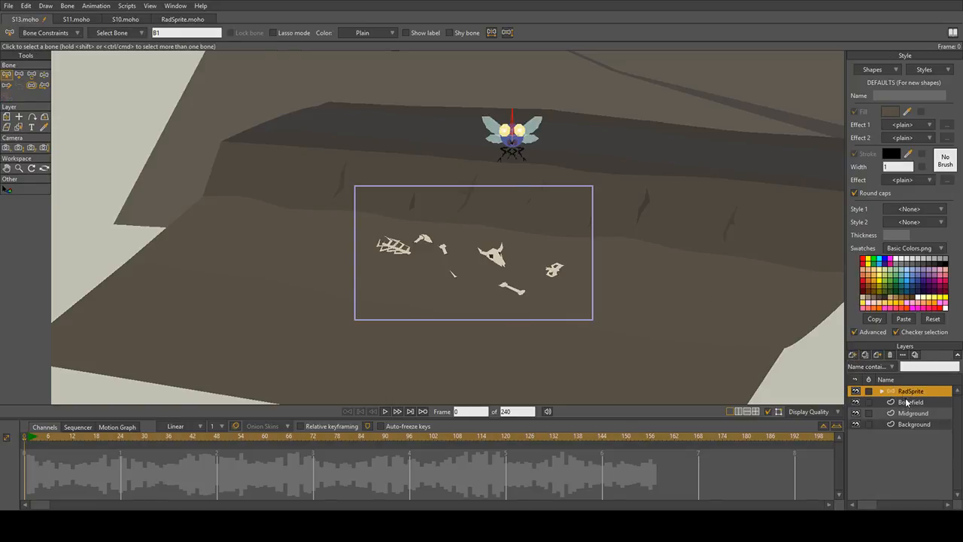
Step: Put the RadSprite layer into a new group and name the group "Sprite Swarm"
key("ctrl+g")
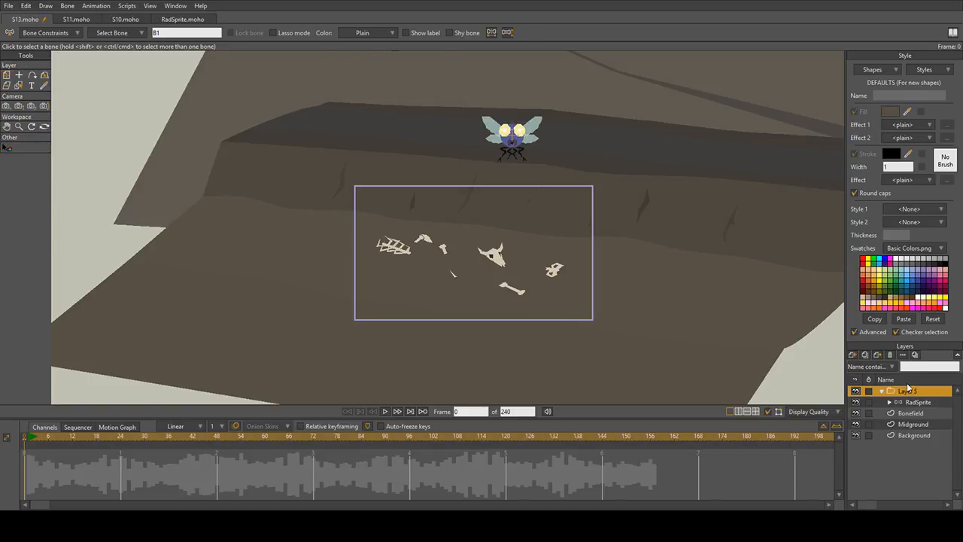
double_click(909, 390)
left_click_drag(923, 392, 816, 386)
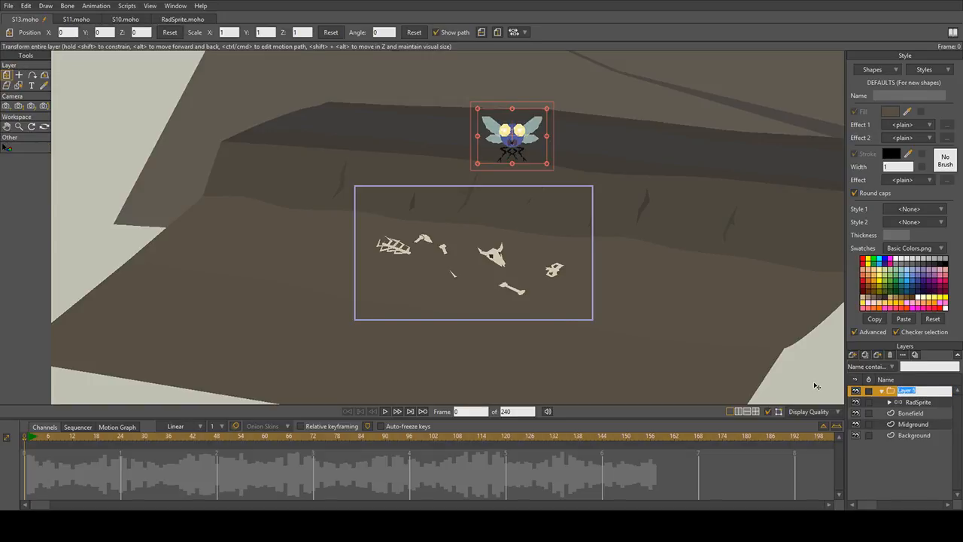
type("Sprite Swarm")
key("Return")
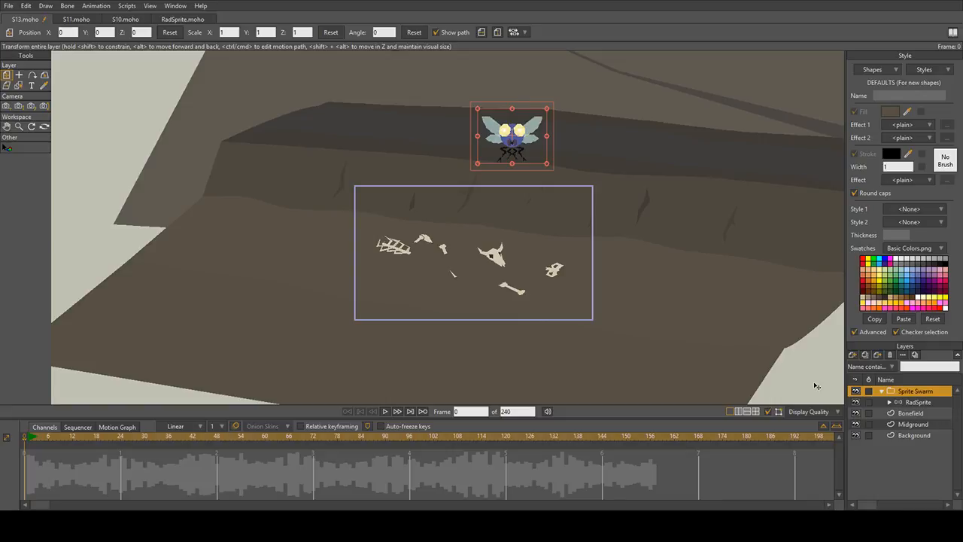
Step: Try to scale the RadSprite layer down to about X 0.6023, Y 0.7110, and reselect the Sprite Swarm group
scroll(677, 294, "up", 2)
left_click_drag(422, 96, 570, 188)
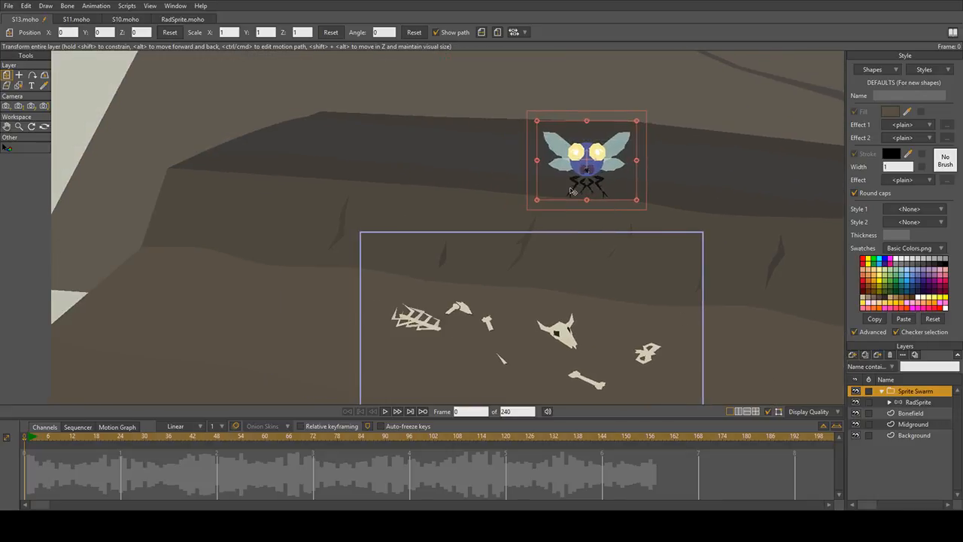
left_click(919, 403)
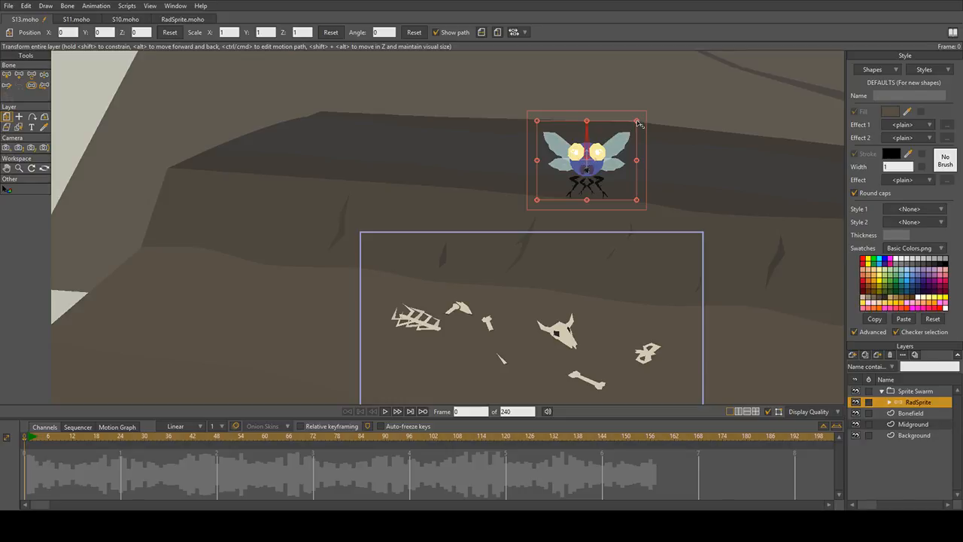
left_click_drag(638, 122, 617, 134)
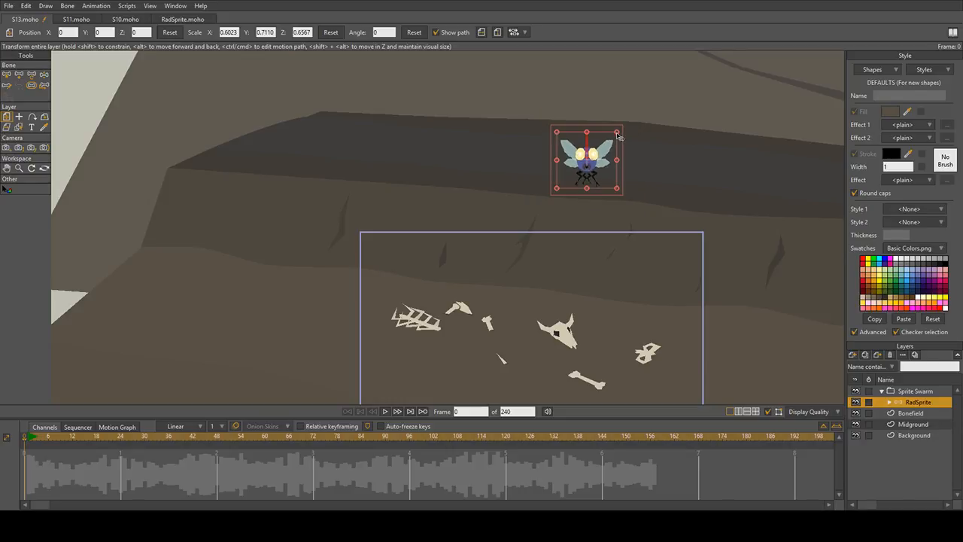
scroll(619, 212, "down", 3)
left_click(917, 392)
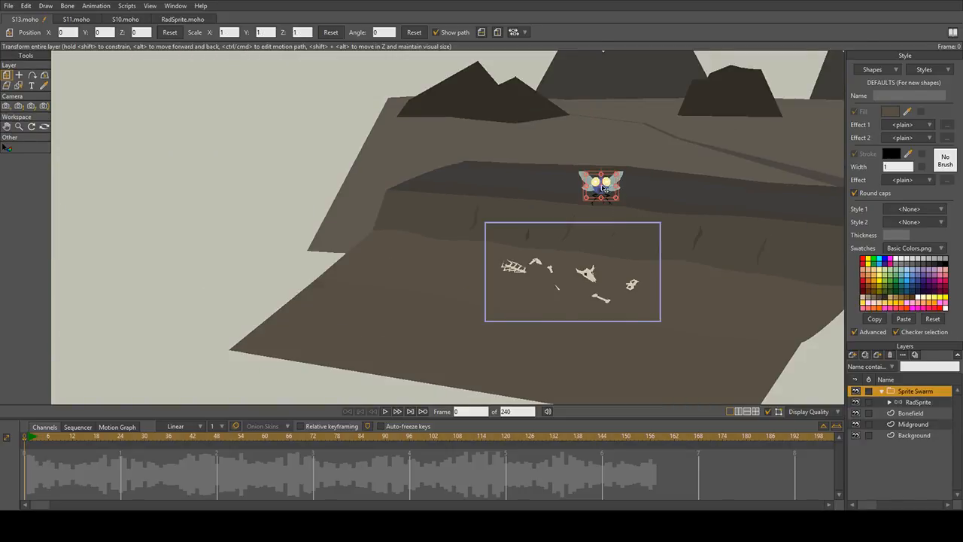
Step: Move the Sprite Swarm group over the bones to about X -0.6507, Y -1.6979, and scale RadSprite uniformly to about 0.2450
left_click_drag(603, 188, 569, 273)
scroll(572, 273, "up", 3)
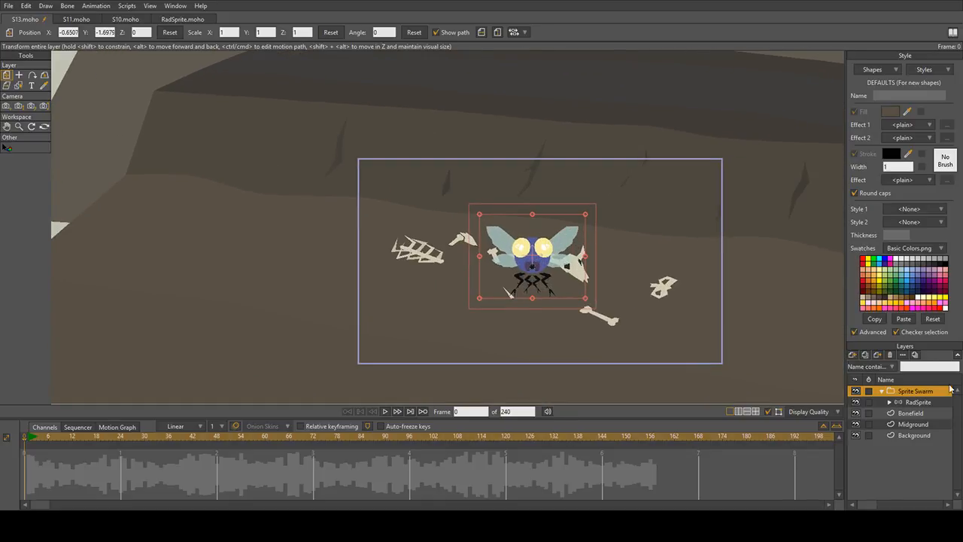
left_click(922, 402)
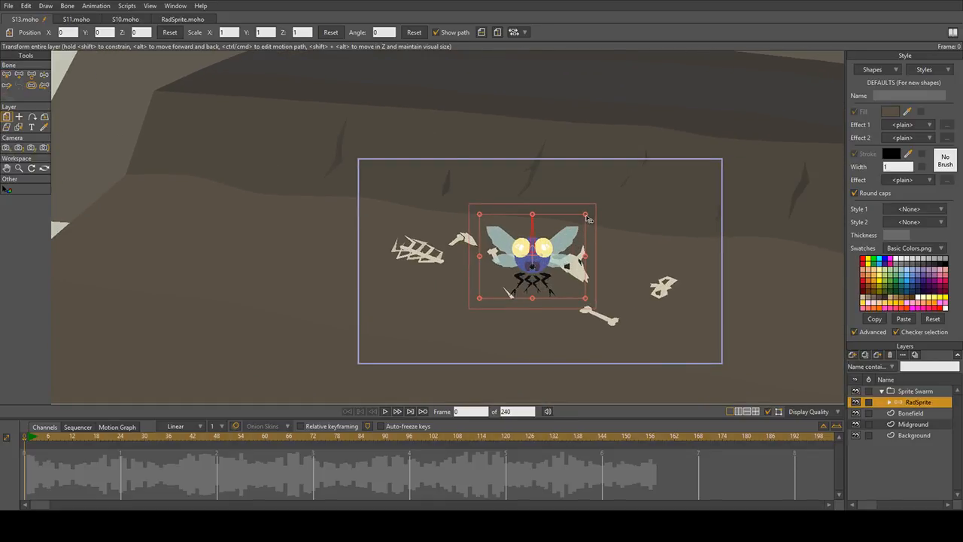
left_click_drag(586, 216, 544, 248)
scroll(522, 233, "up", 2)
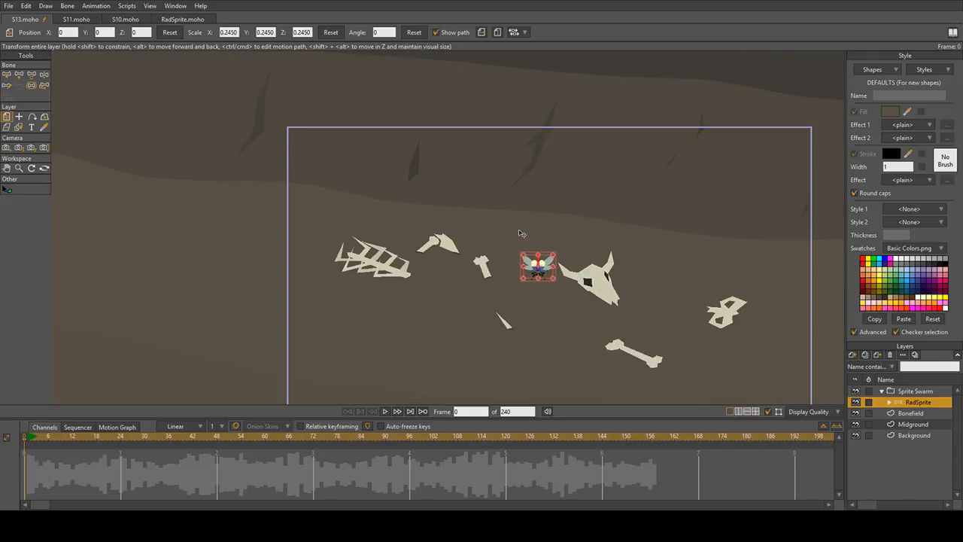
Step: Place the RadSprite fly above the ribcage at about X -1.1692, Y 0.4347, and scale it uniformly to about 0.2816
scroll(521, 234, "up", 1)
left_click_drag(573, 285, 444, 272)
scroll(444, 272, "up", 1)
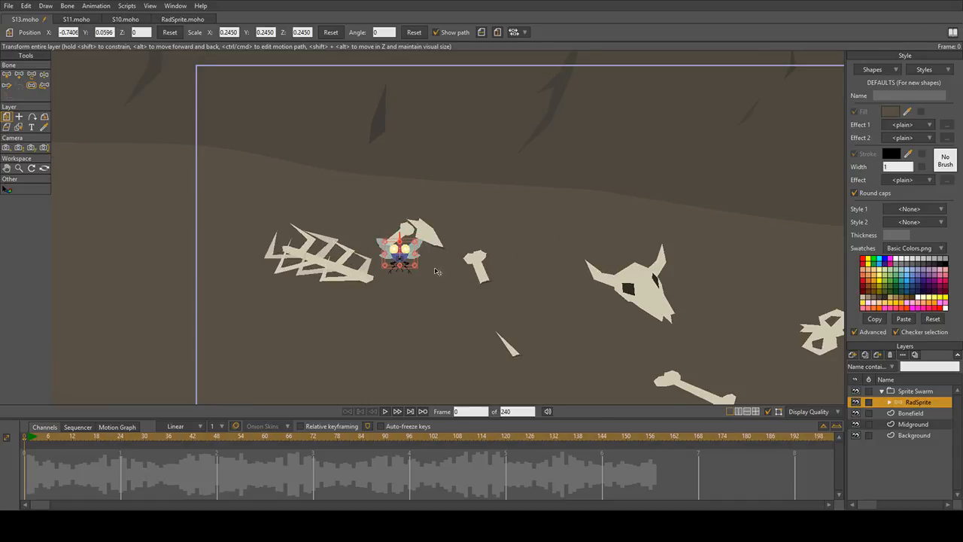
scroll(485, 177, "down", 3)
left_click_drag(460, 219, 387, 167)
scroll(412, 193, "up", 1)
scroll(412, 193, "up", 1)
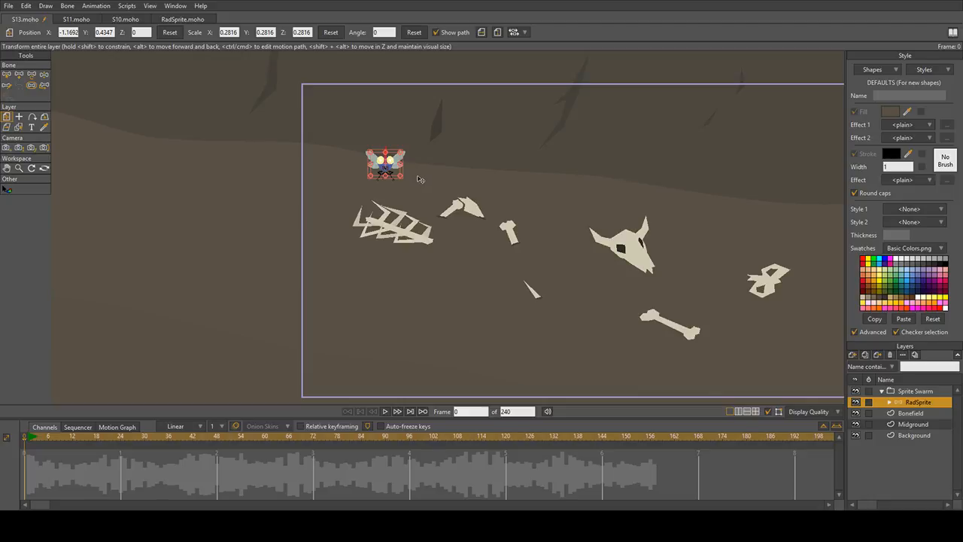
left_click_drag(471, 171, 461, 181)
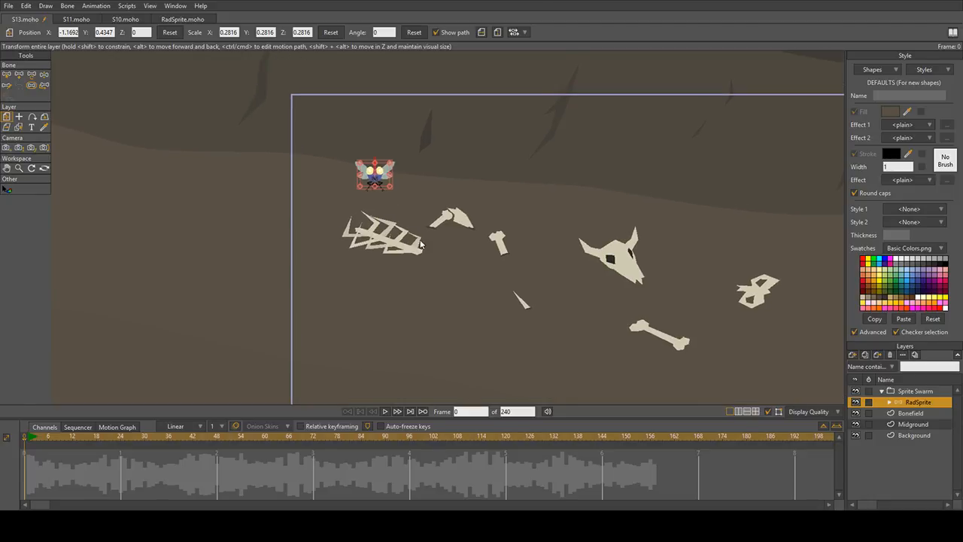
Step: Move the RadSprite fly closer to the ribcage, to about X -1.2706, Y 0.3271
scroll(423, 246, "up", 5)
left_click_drag(406, 165, 447, 279)
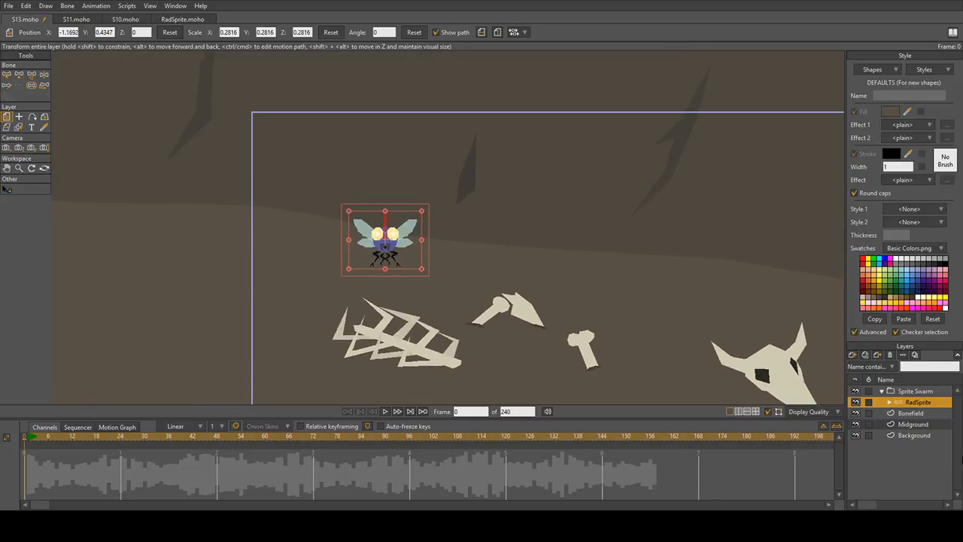
scroll(455, 306, "up", 5)
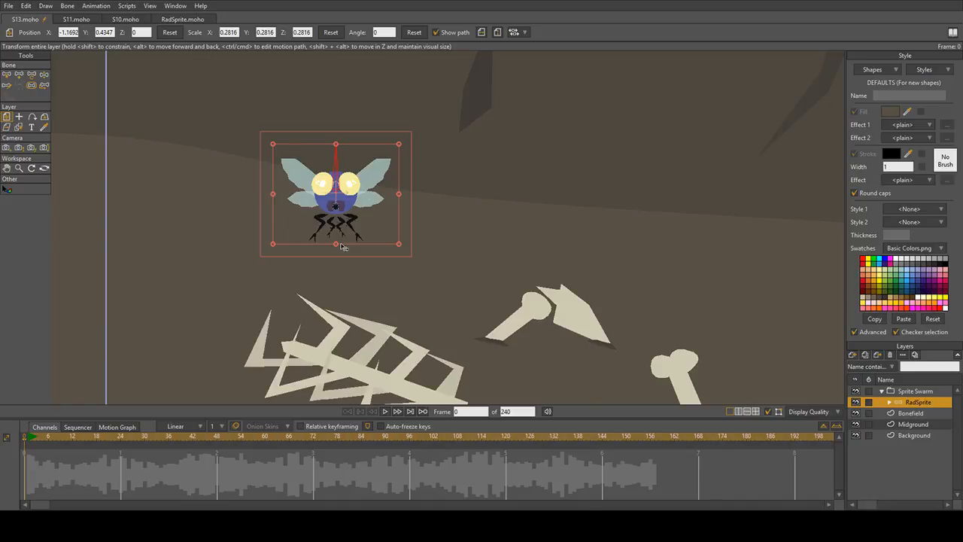
scroll(342, 247, "up", 4)
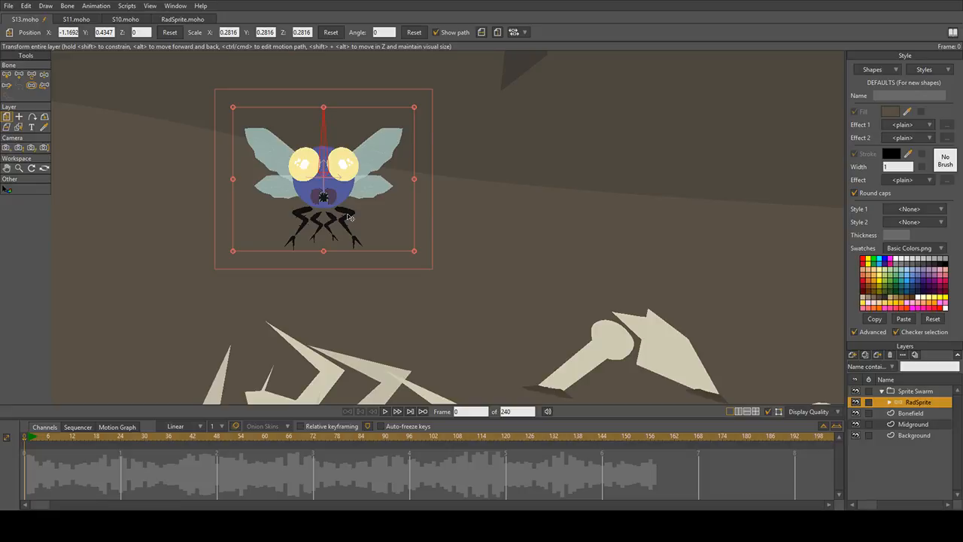
scroll(376, 212, "down", 6)
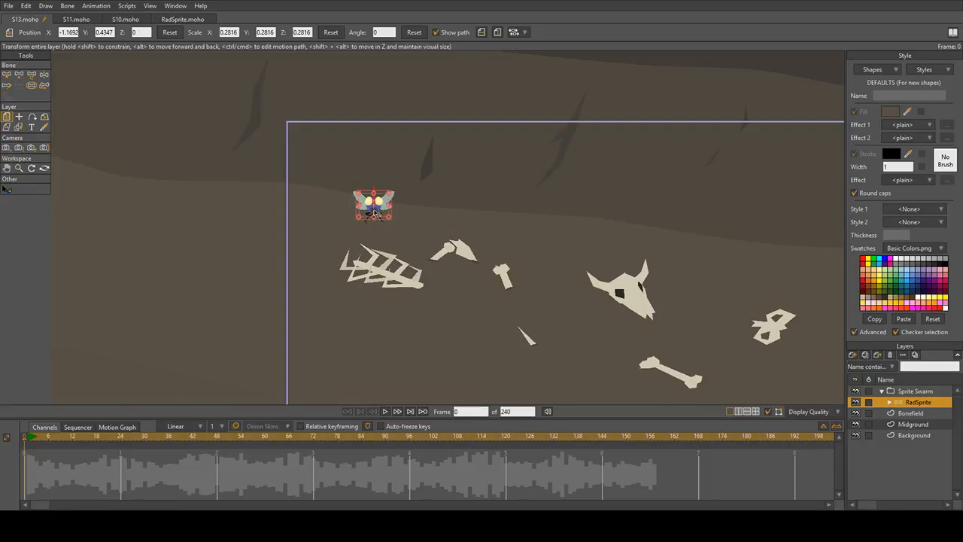
mouse_move(372, 215)
left_mouse_down()
mouse_move(474, 245)
mouse_move(556, 291)
mouse_move(581, 284)
mouse_move(503, 284)
mouse_move(410, 268)
mouse_move(354, 237)
mouse_move(358, 229)
left_mouse_up()
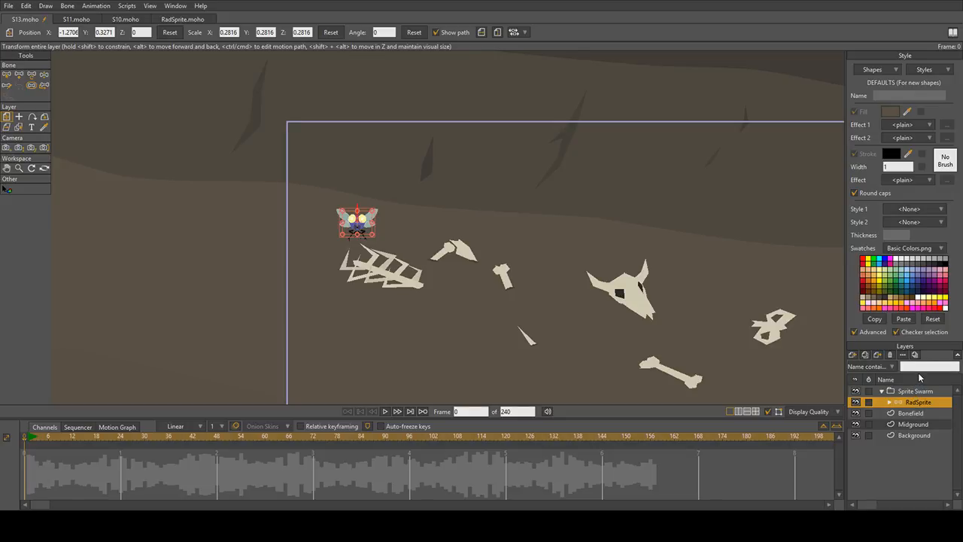
Step: Examine the fly's size and placement relative to the bones and the camera frame, both up close and from afar
scroll(799, 347, "up", 5)
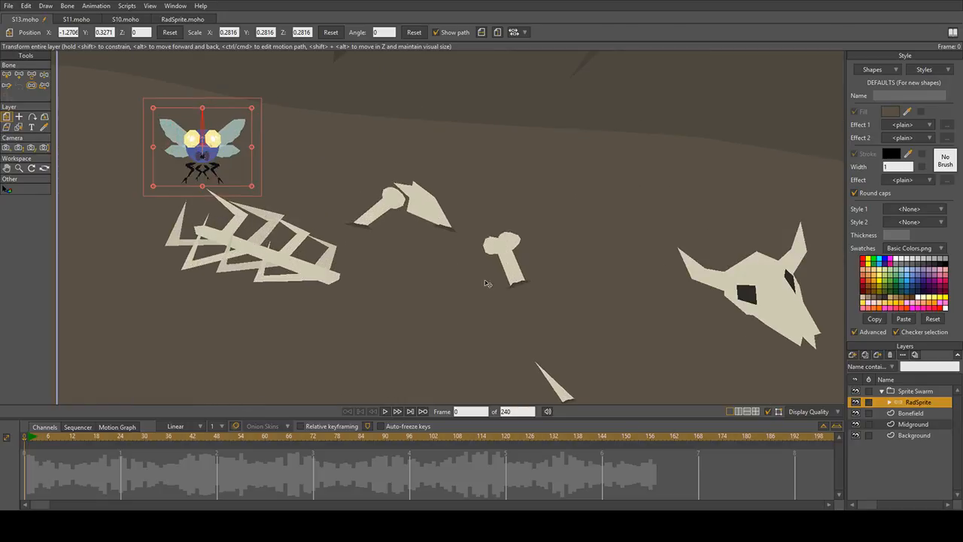
scroll(641, 324, "down", 6)
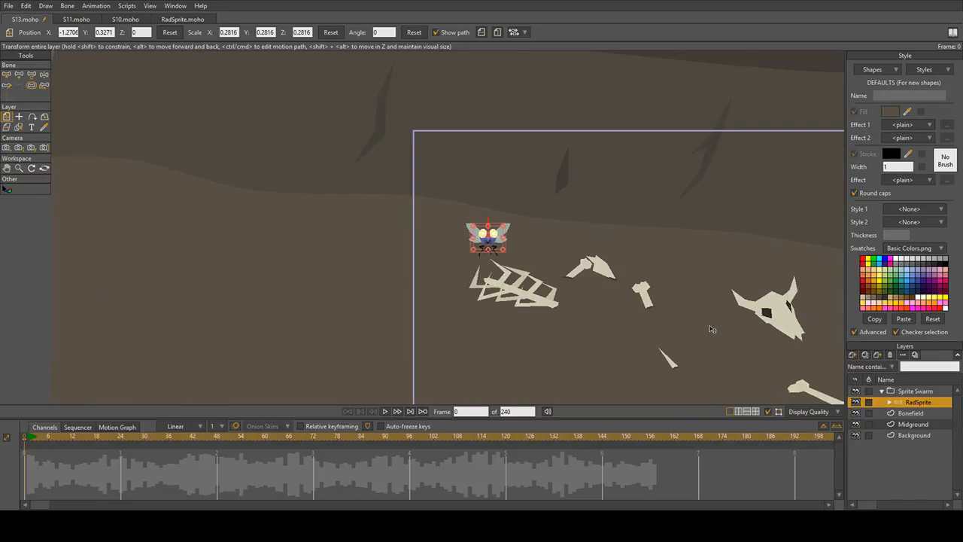
left_click_drag(368, 217, 375, 233)
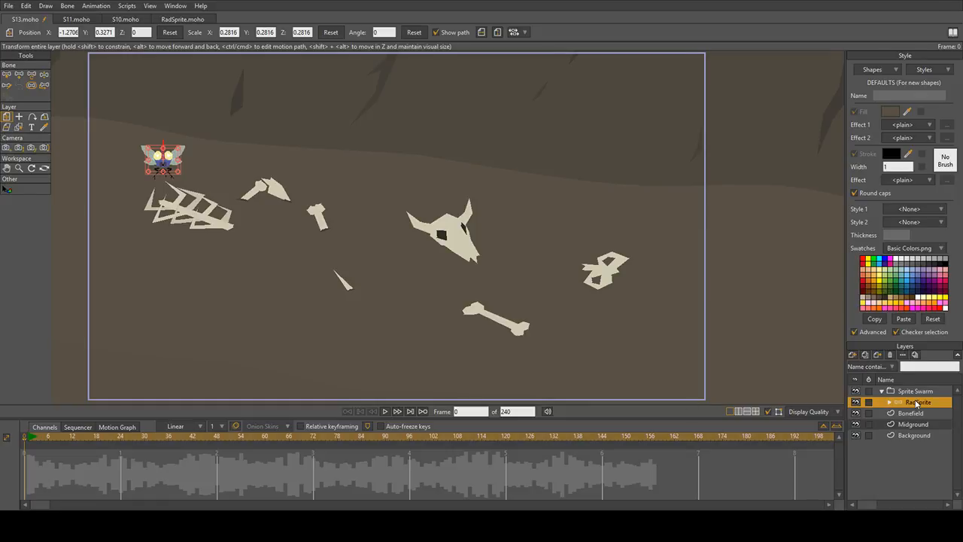
scroll(371, 233, "up", 3)
scroll(413, 201, "down", 2)
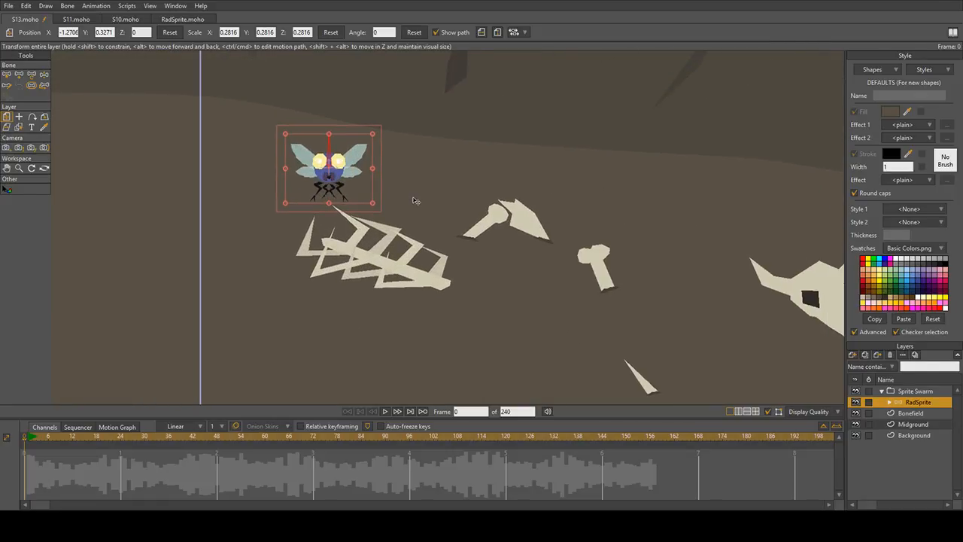
scroll(405, 206, "down", 2)
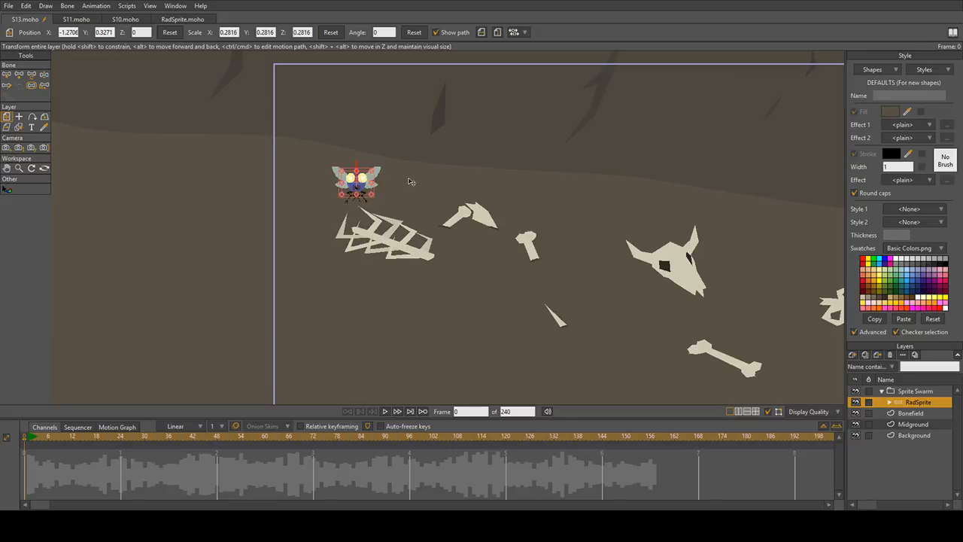
scroll(411, 181, "up", 4)
scroll(301, 181, "down", 3)
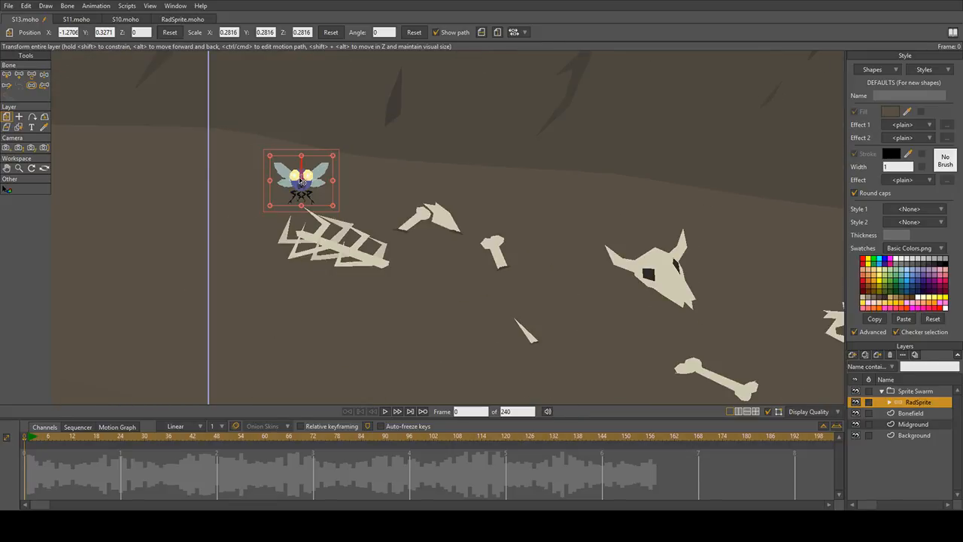
scroll(300, 181, "down", 4)
scroll(291, 172, "up", 2)
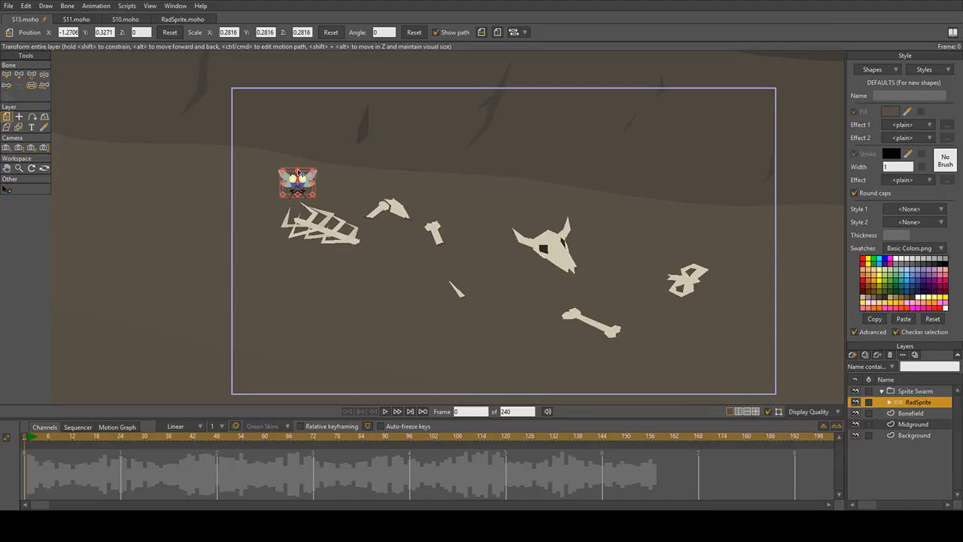
scroll(476, 213, "up", 2)
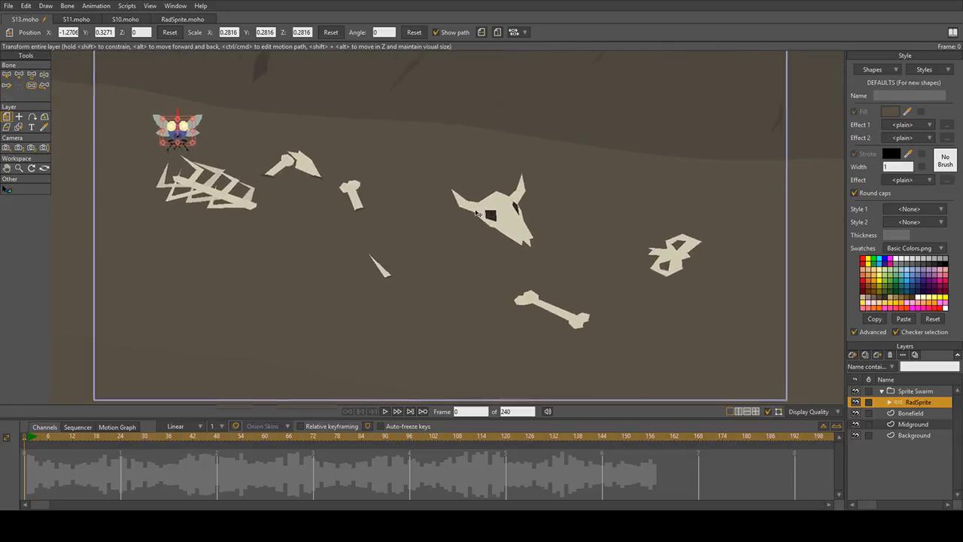
scroll(477, 213, "down", 3)
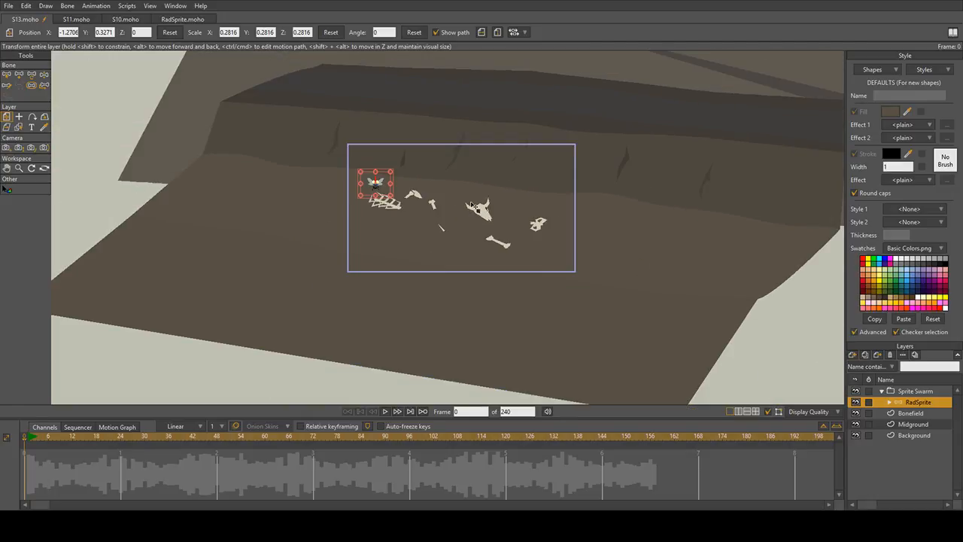
scroll(472, 205, "up", 3)
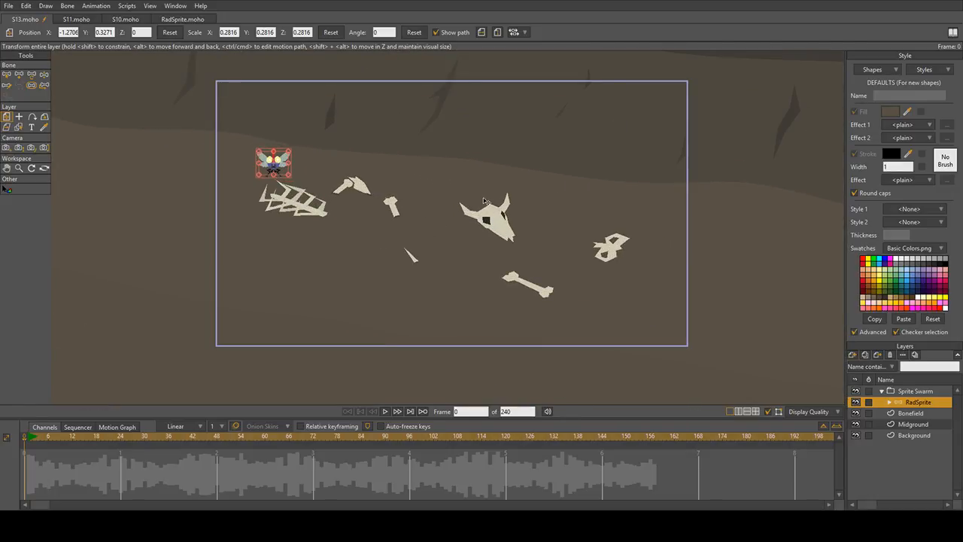
scroll(474, 206, "down", 5)
left_click_drag(470, 200, 522, 247)
scroll(555, 301, "up", 2)
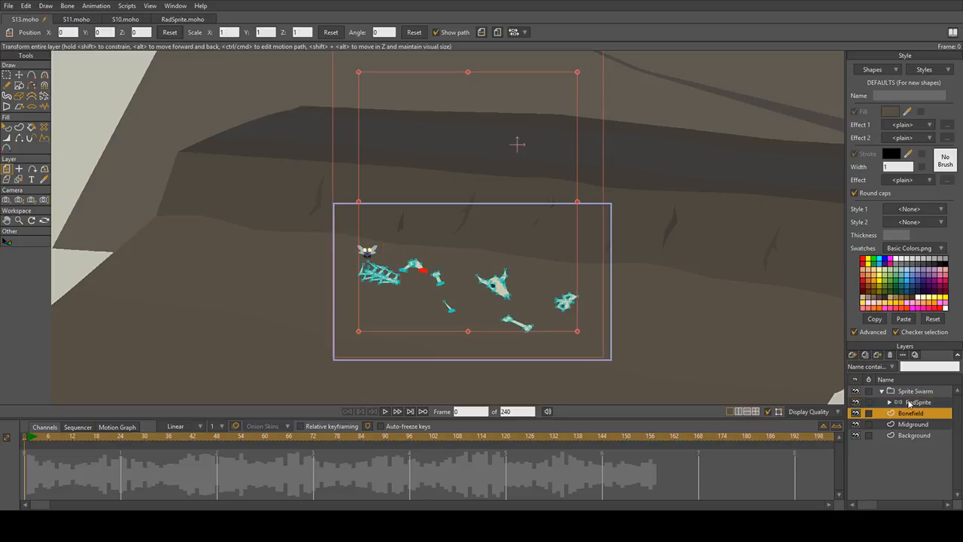
Step: Select all points of the Bonefield layer and set their position to X 0, Y 0 to centre them on the layer origin
left_click(931, 413)
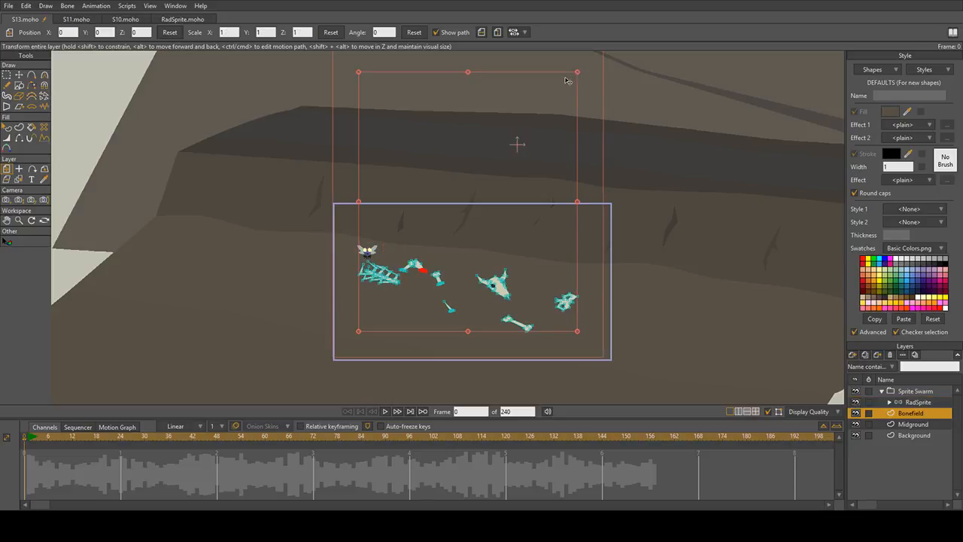
left_click(18, 170)
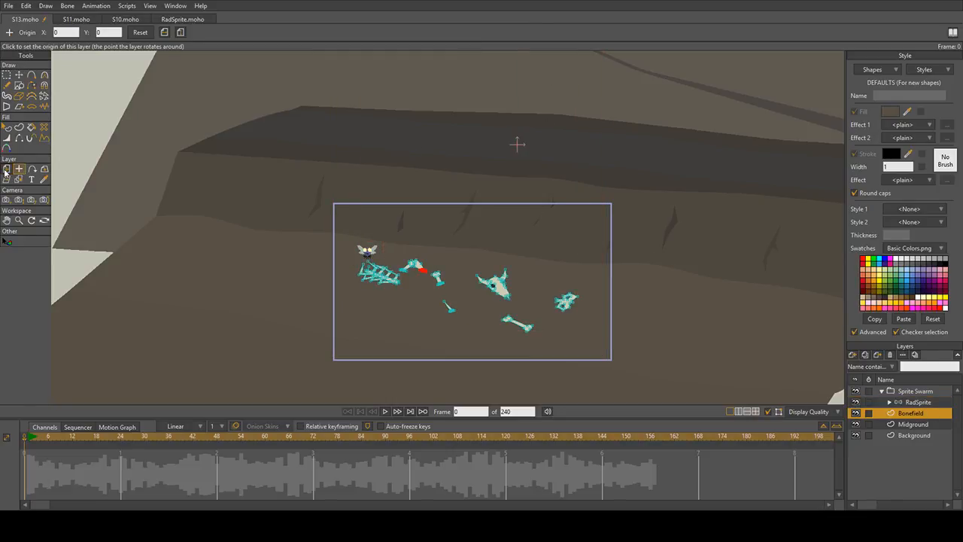
left_click(7, 75)
key("ctrl+a")
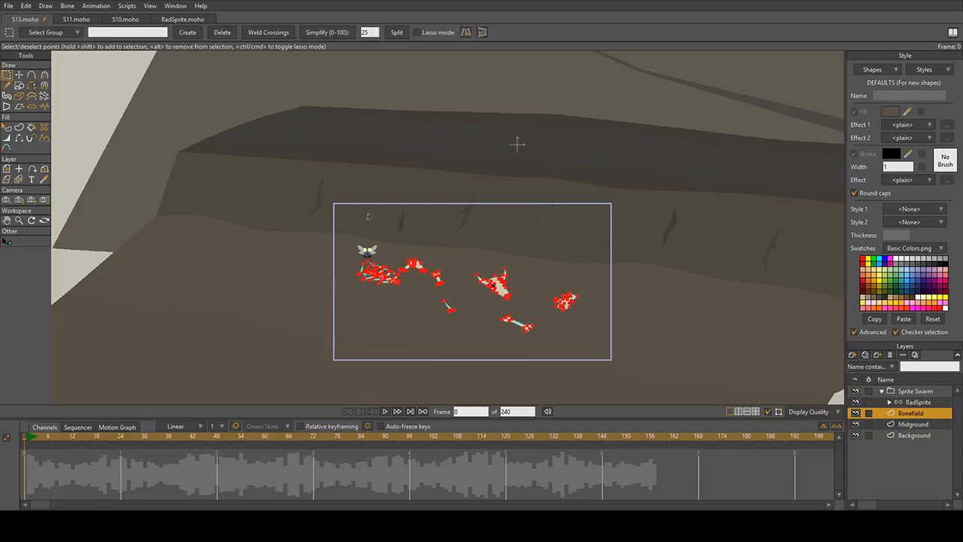
left_click(25, 78)
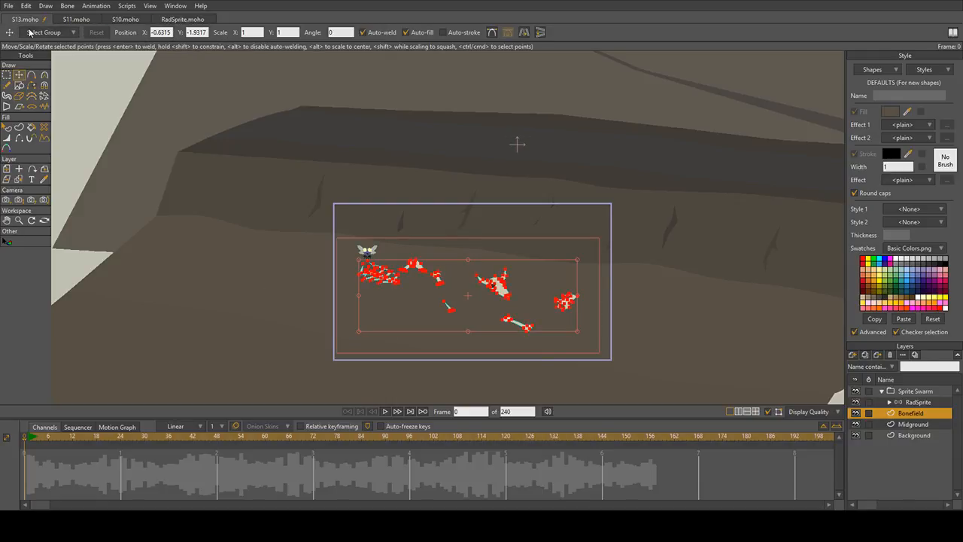
type("0")
key("Tab")
type("0")
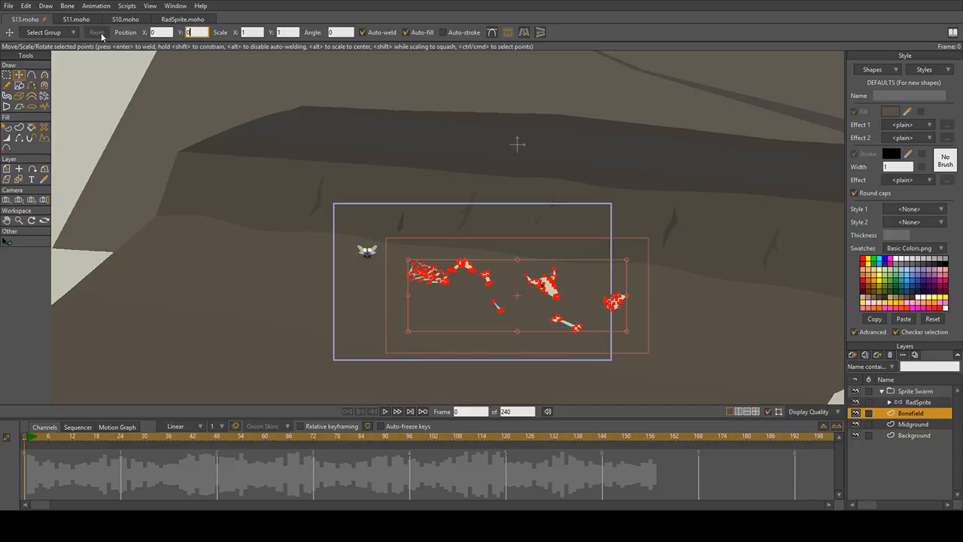
key("Return")
Step: Move the Bonefield layer back into the camera frame to about X -0.3919, Y -2.1716, and scale it uniformly to about 1.6305
left_click(6, 169)
left_click_drag(527, 153, 475, 307)
left_click_drag(576, 263, 646, 256)
left_click_drag(475, 304, 478, 307)
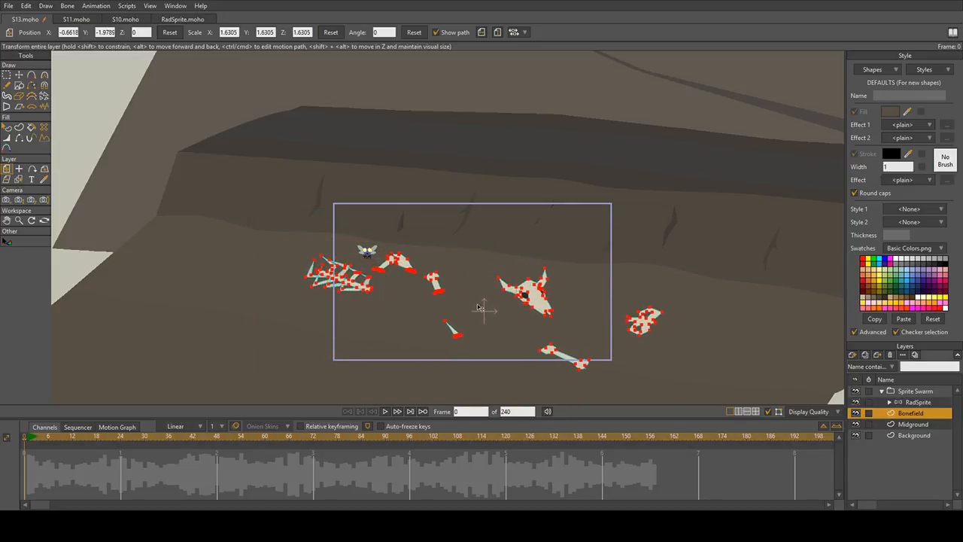
Step: Compare the enlarged bones with the RadSprite fly up close and from afar, and select the Sprite Swarm group
scroll(480, 307, "up", 3)
scroll(485, 306, "down", 2)
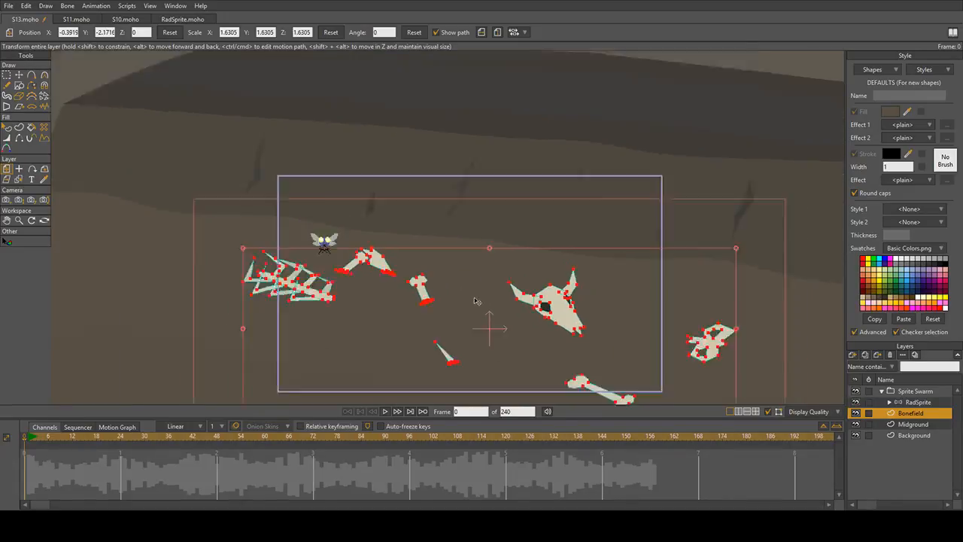
scroll(491, 305, "up", 1)
scroll(467, 299, "down", 2)
scroll(406, 290, "down", 3)
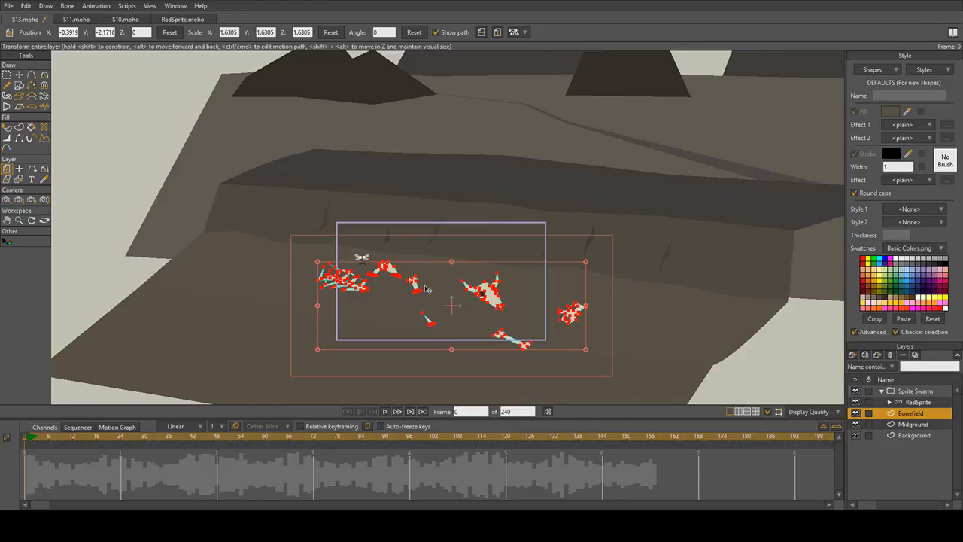
scroll(451, 248, "up", 5)
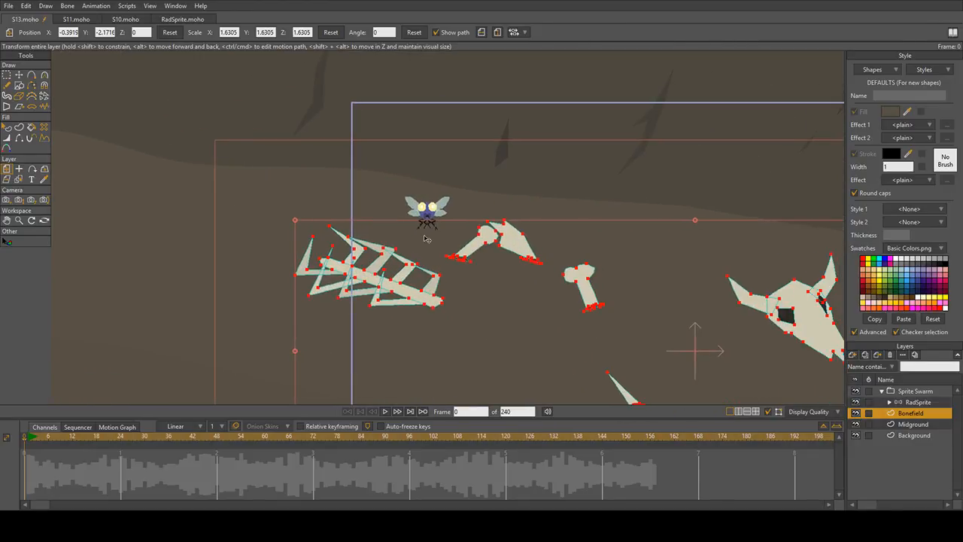
left_click(912, 401)
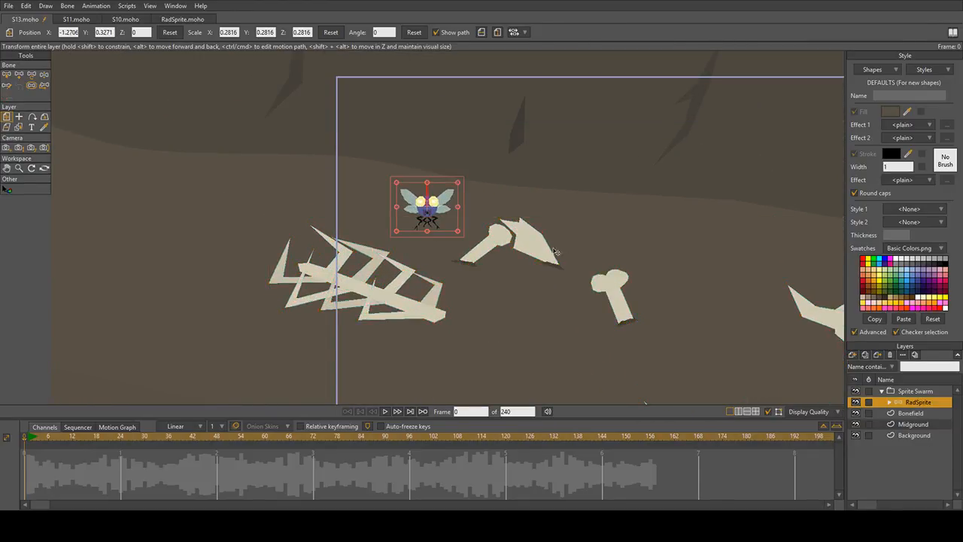
left_click_drag(521, 242, 444, 224)
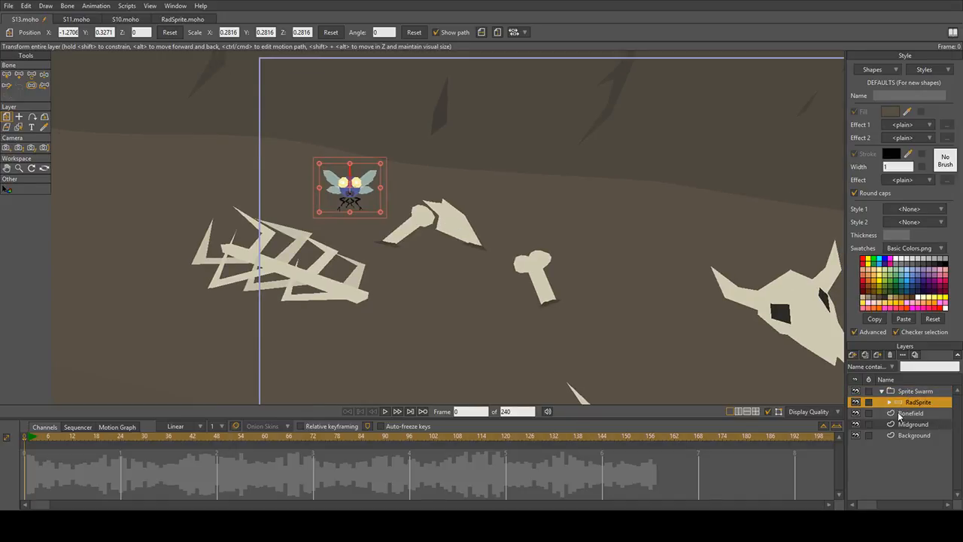
left_click(881, 391)
left_click(883, 392)
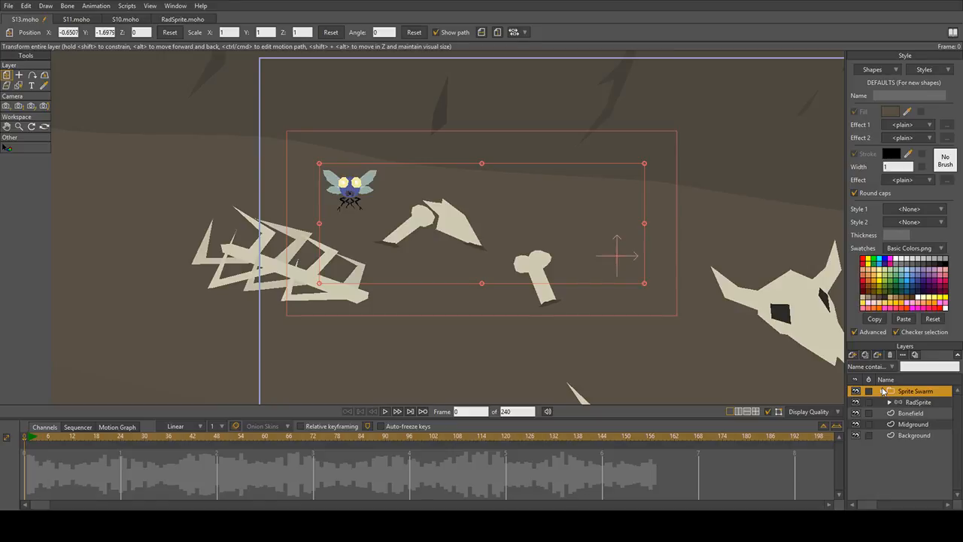
scroll(450, 225, "up", 3)
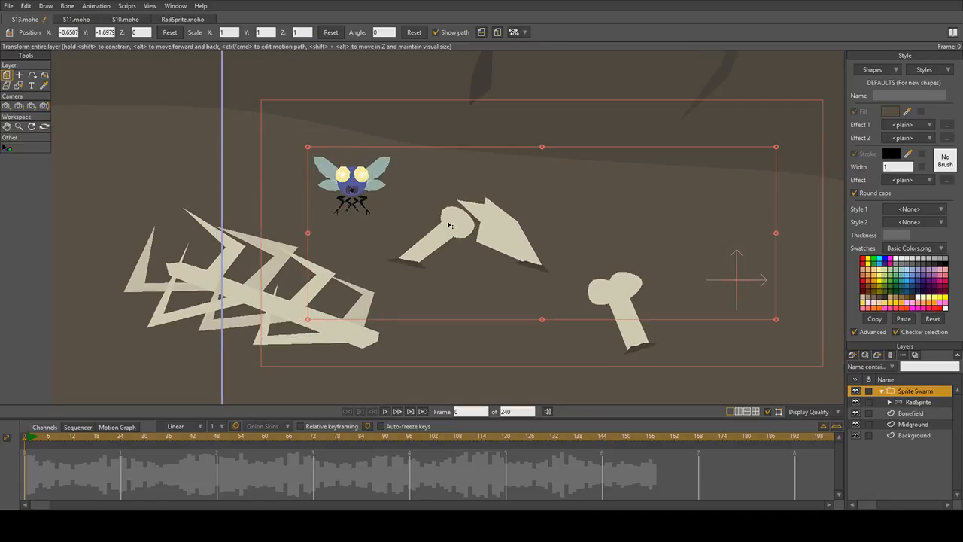
Step: Expand the RadSprite layer inside the Sprite Swarm group and select its Body bone layer for close-up work on the head
left_click(934, 403)
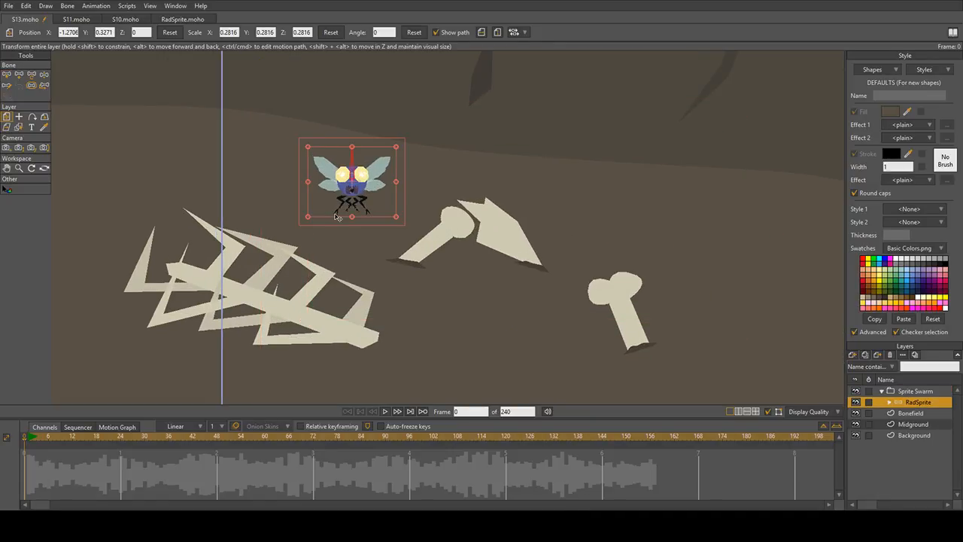
scroll(337, 217, "up", 2)
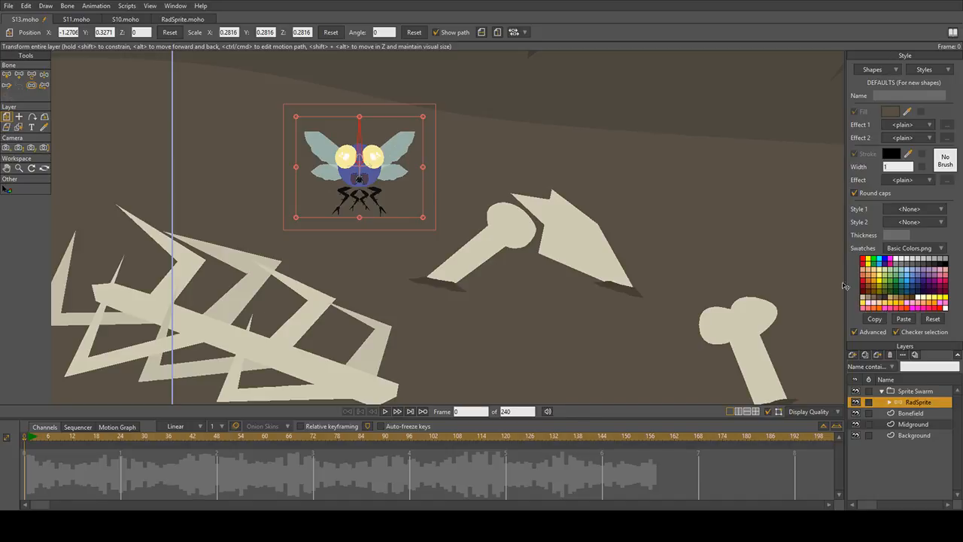
left_click(888, 402)
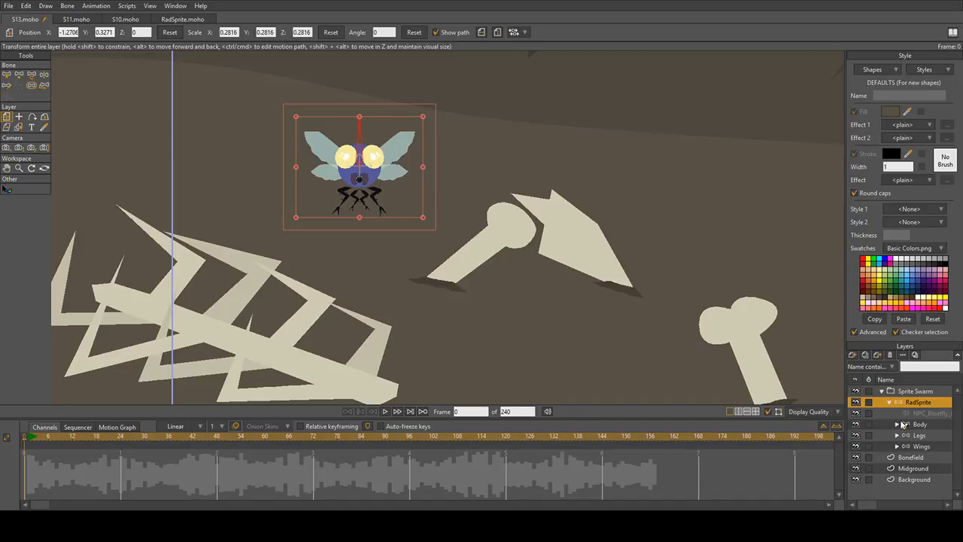
left_click_drag(253, 127, 255, 156)
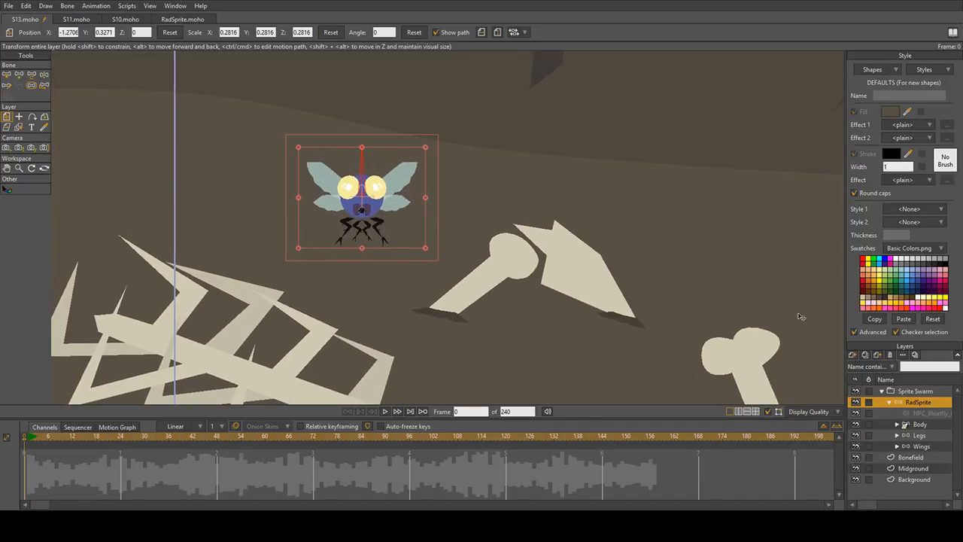
left_click(920, 424)
scroll(465, 258, "up", 2)
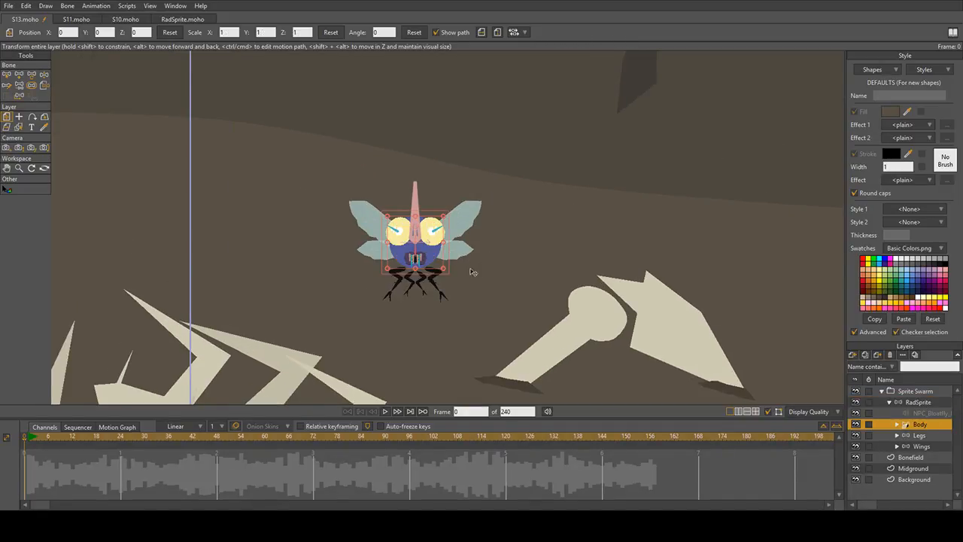
scroll(466, 272, "up", 4)
left_click_drag(496, 257, 477, 222)
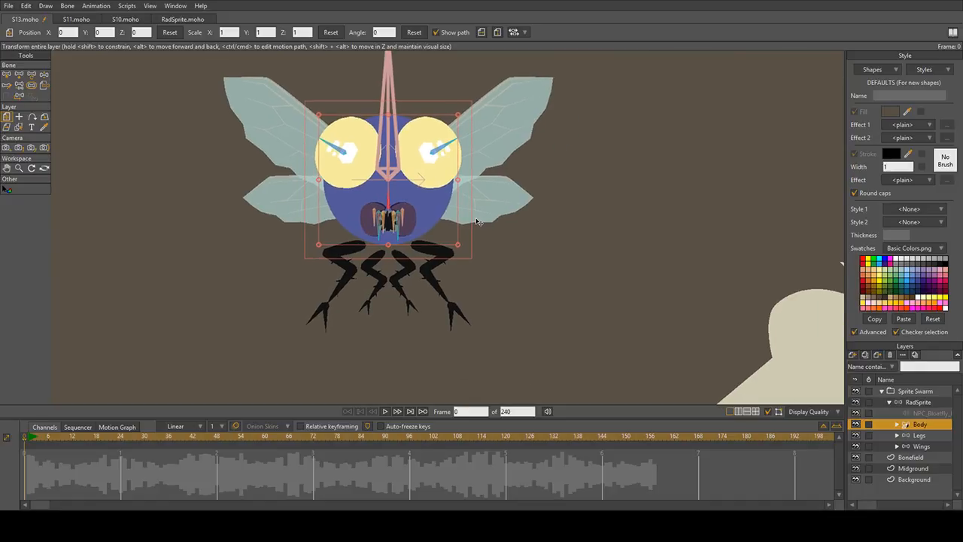
Step: Try pasting the copied head-turn keyframes onto the Body layer at frames 1 and 13, and preview the motion between them
left_click(30, 442)
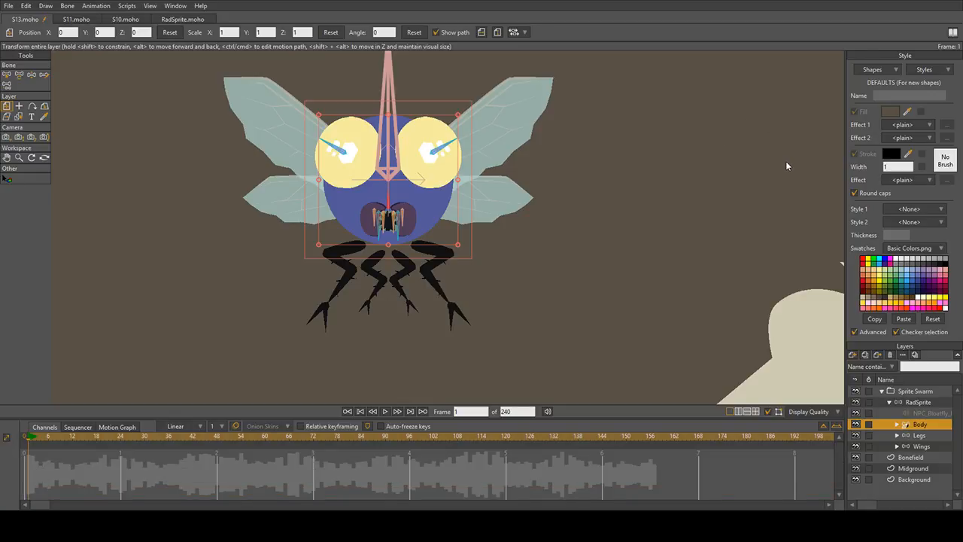
key("ctrl+v")
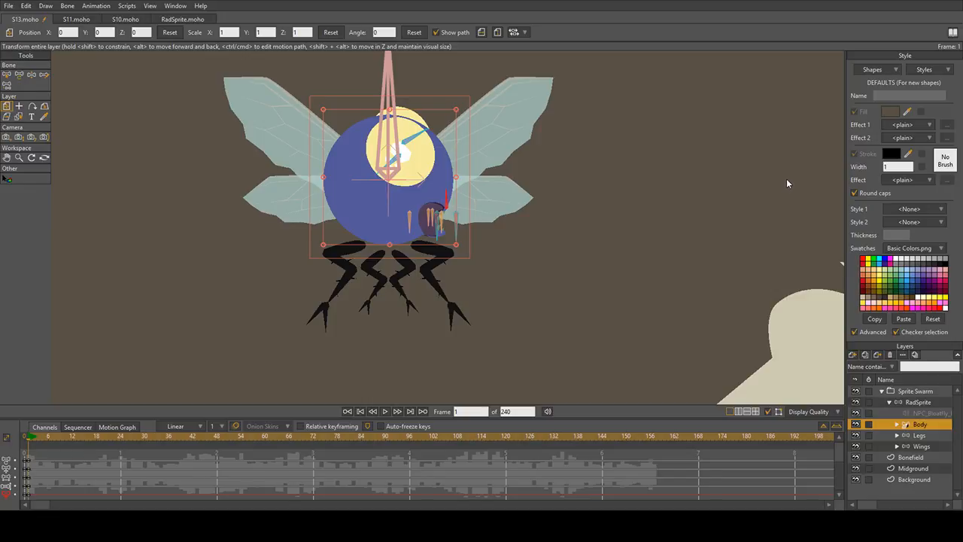
key("ctrl+z")
left_click(49, 438)
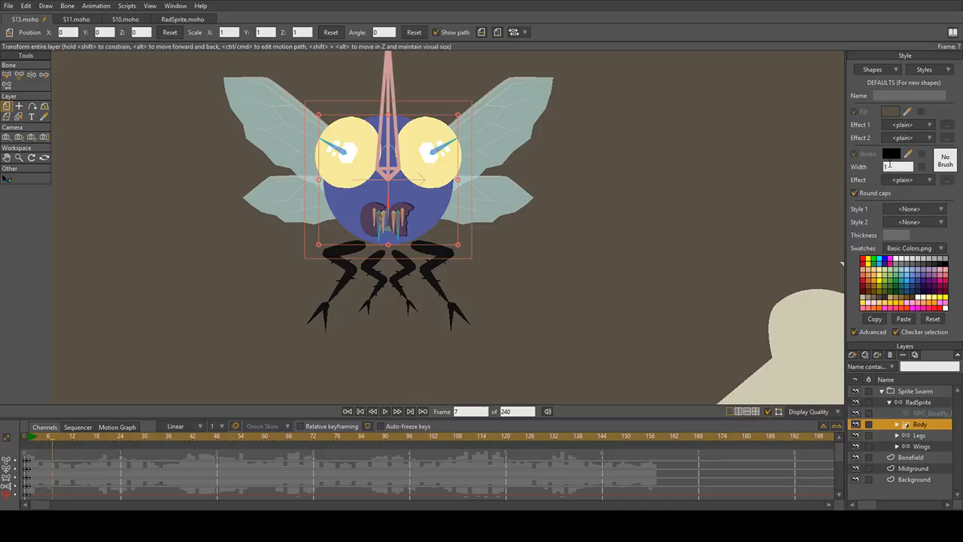
left_click(76, 438)
key("ctrl+v")
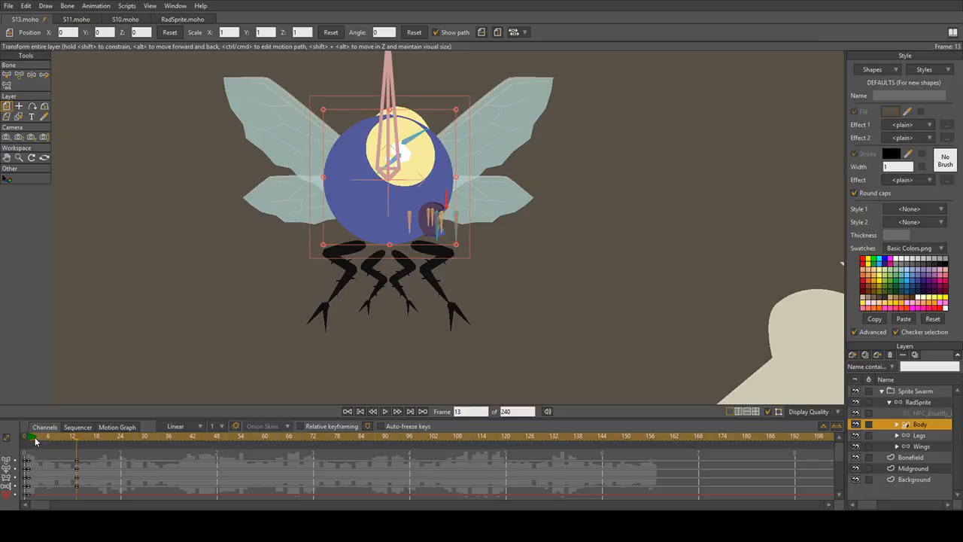
left_click_drag(31, 437, 63, 444)
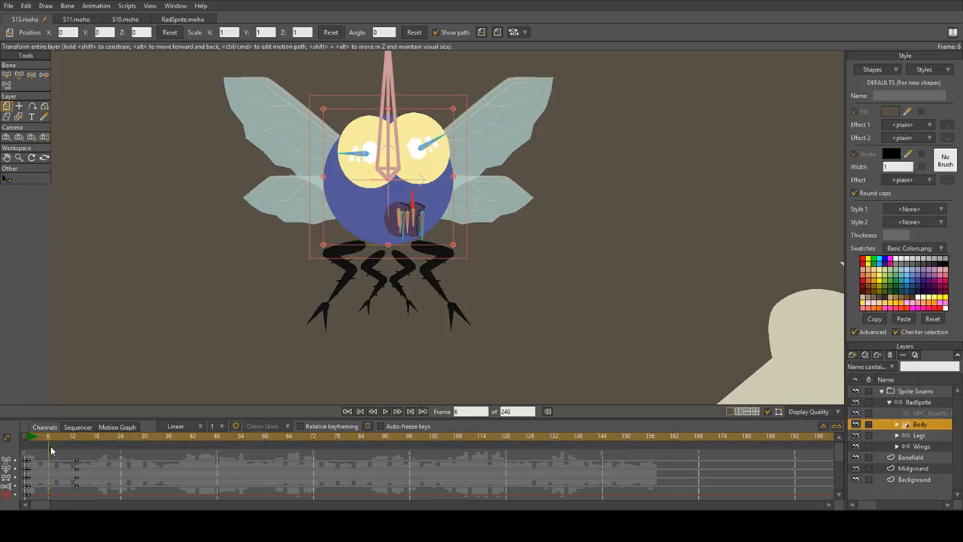
mouse_move(53, 450)
left_mouse_down()
mouse_move(77, 449)
mouse_move(50, 453)
mouse_move(82, 462)
mouse_move(15, 462)
mouse_move(89, 463)
mouse_move(24, 470)
mouse_move(55, 466)
left_mouse_up()
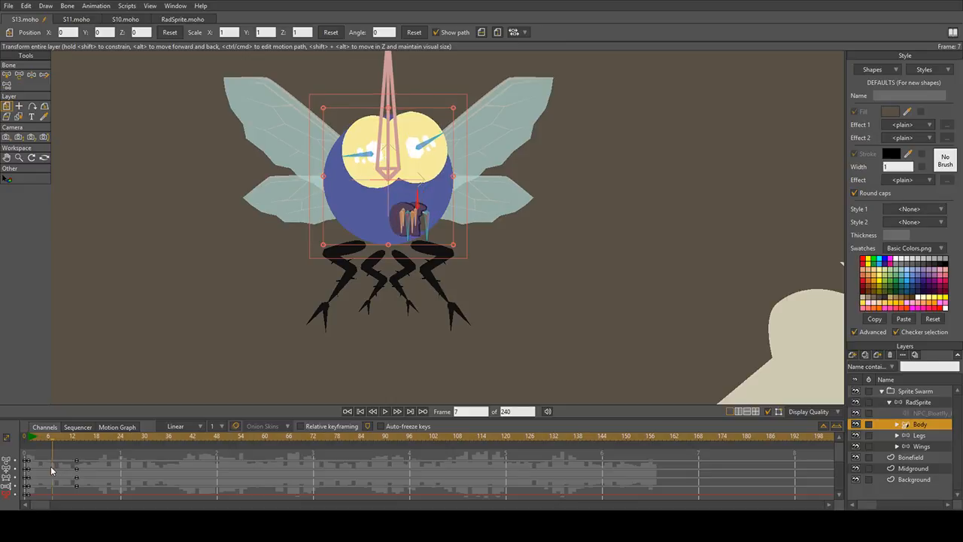
scroll(499, 197, "up", 3)
left_click_drag(409, 184, 440, 200)
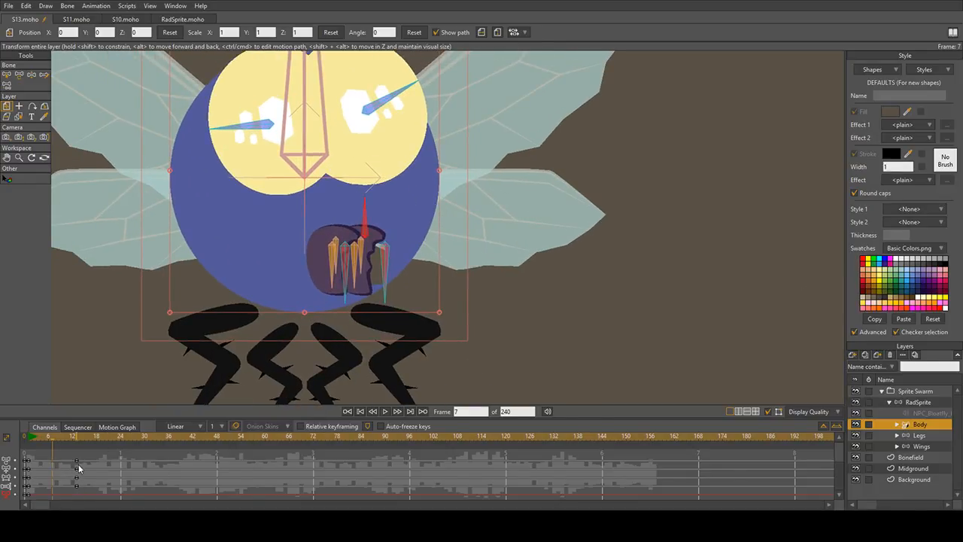
Step: Delete the Body layer's keyframes at frames 13 and 1, including the remaining channel's keys
left_click_drag(68, 453, 113, 507)
key("Delete")
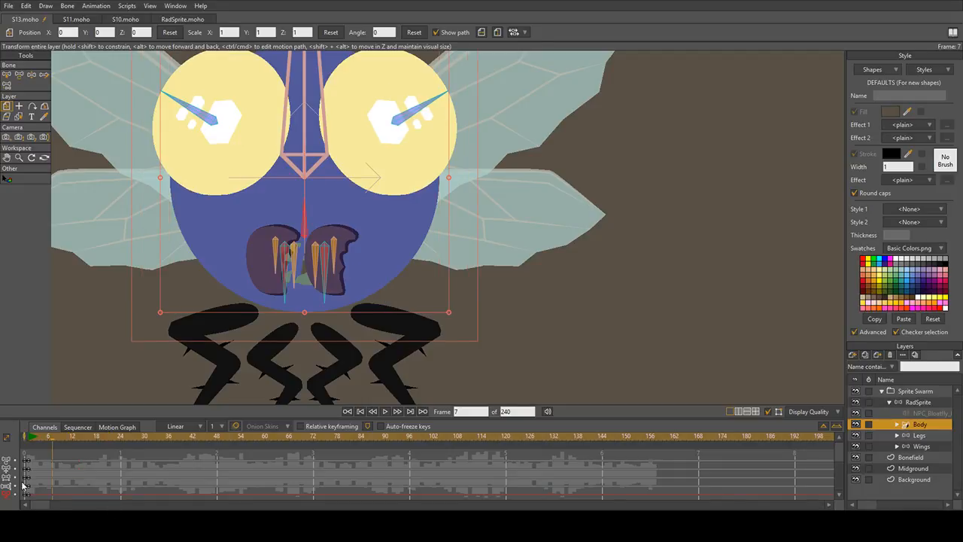
left_click_drag(35, 456, 28, 493)
key("Delete")
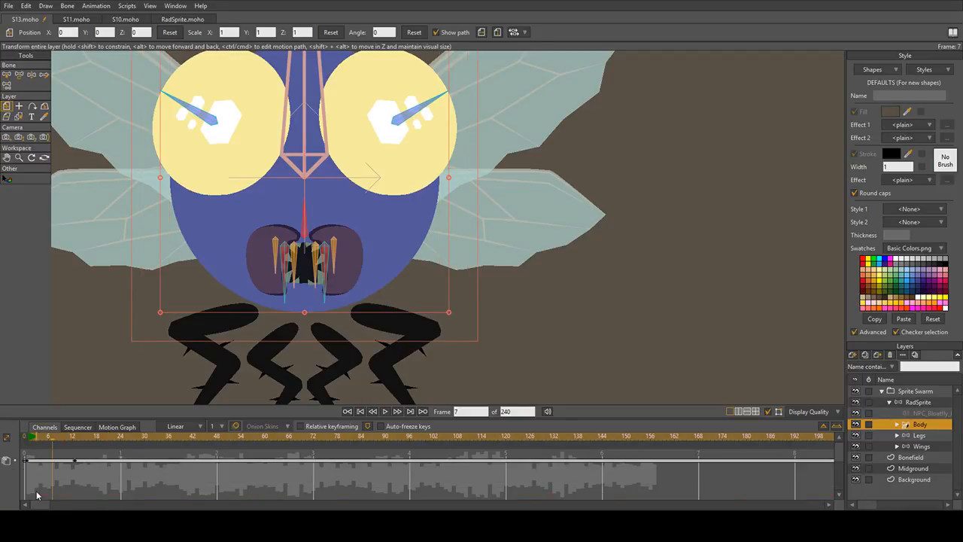
left_click_drag(222, 297, 309, 307)
left_click(90, 456)
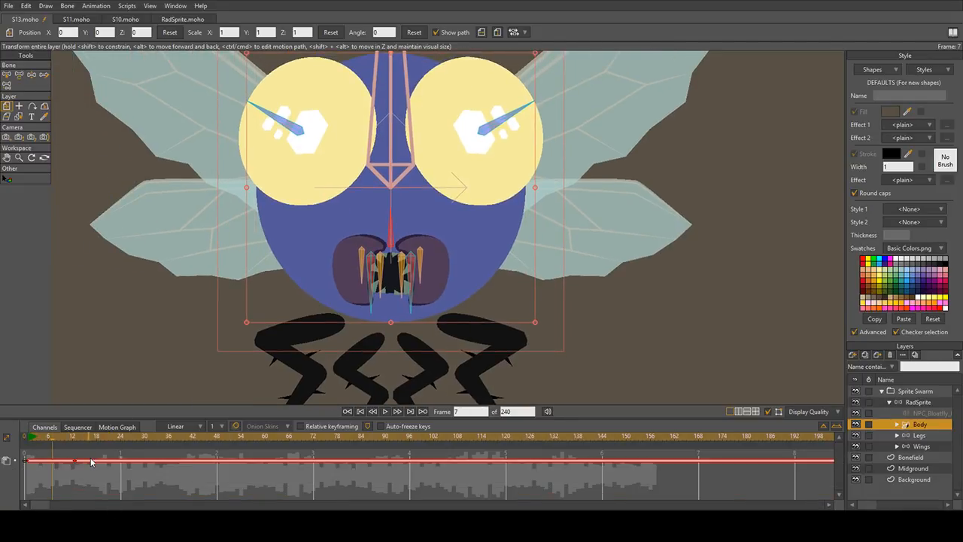
key("Delete")
scroll(343, 282, "down", 3)
scroll(349, 273, "up", 1)
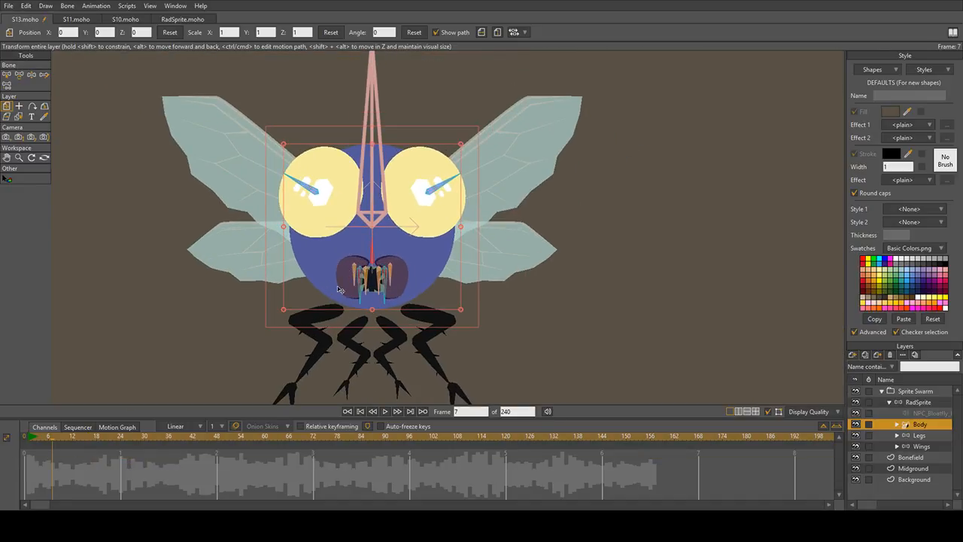
Step: At frame 7, move the right eye's bone outward to about X 0.1521, Y 0.0889, and scale it to about 0.7463
left_click(19, 75)
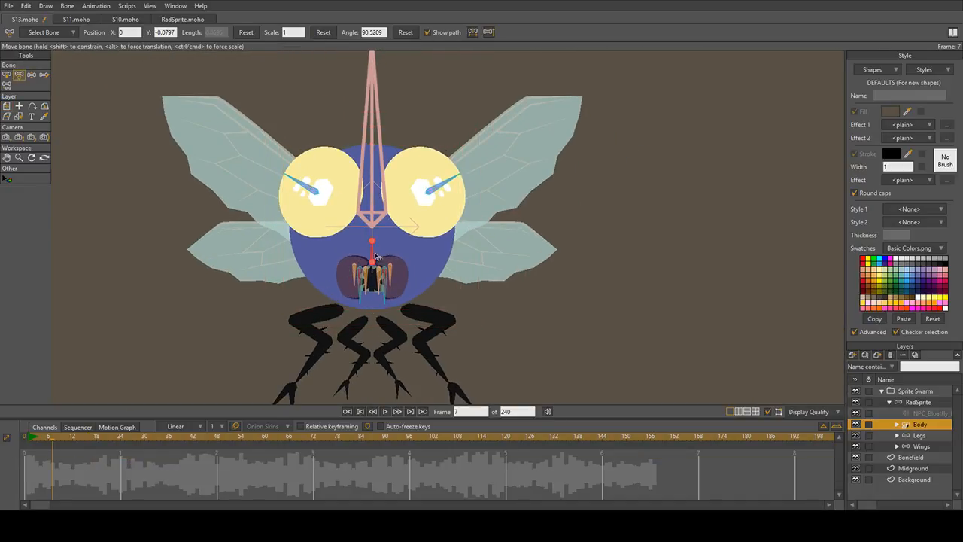
scroll(371, 260, "down", 3)
scroll(355, 227, "down", 3)
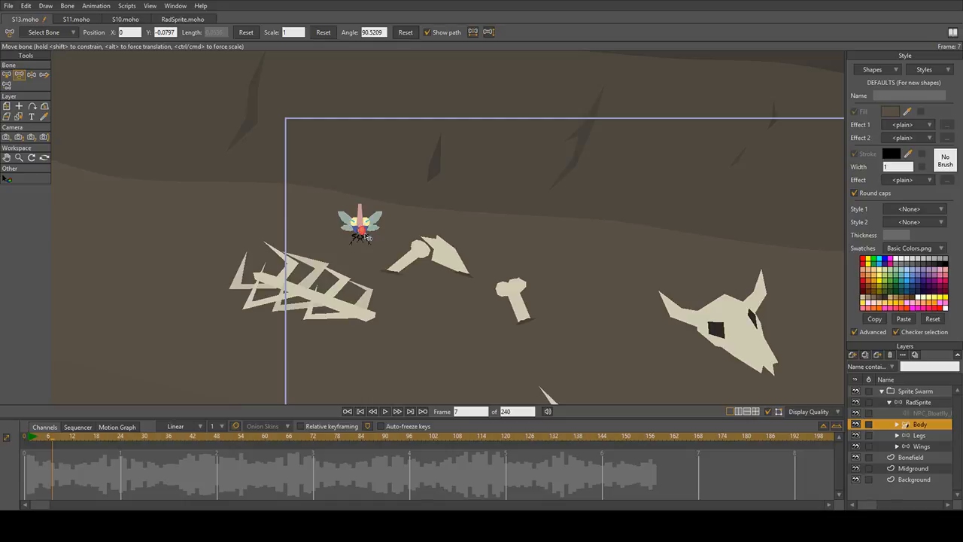
scroll(365, 234, "up", 1)
scroll(361, 234, "up", 3)
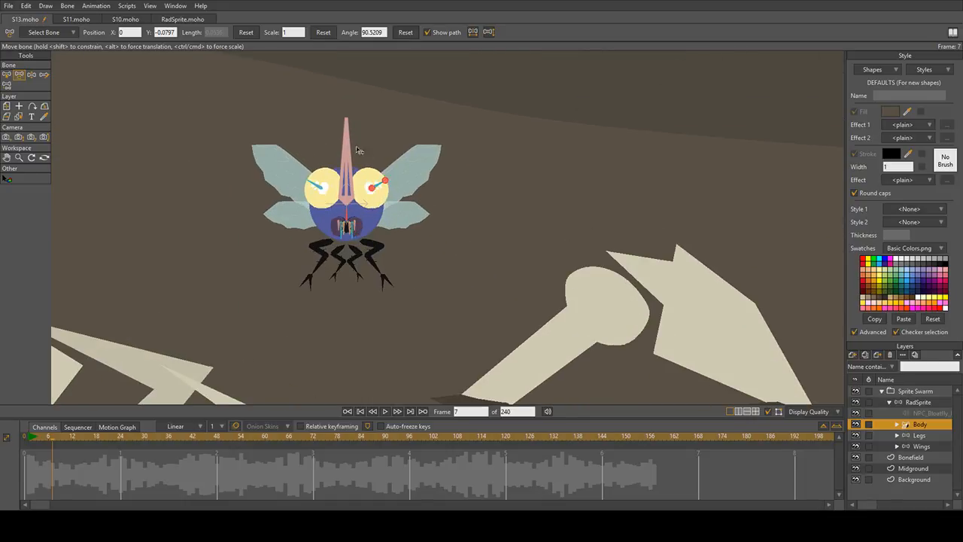
scroll(348, 220, "up", 3)
left_click_drag(375, 116, 378, 172)
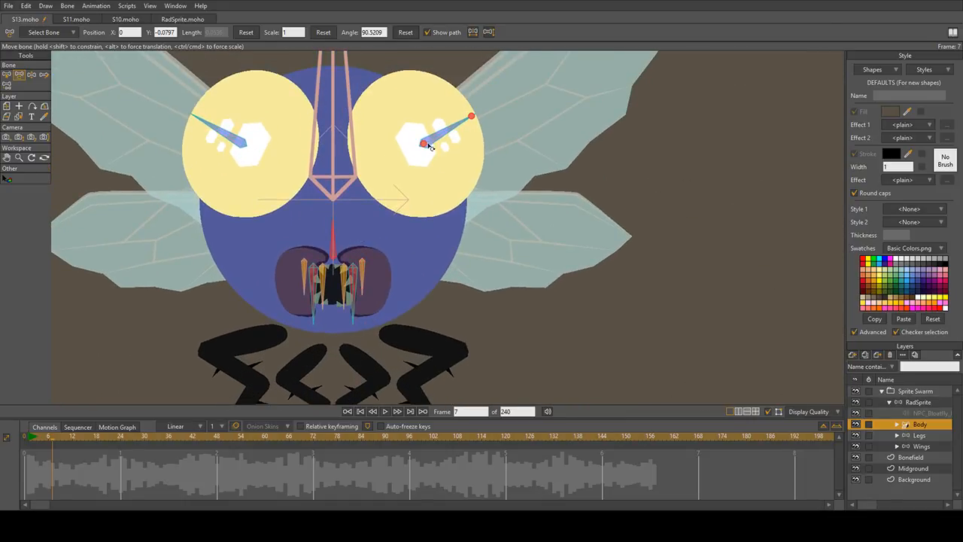
left_click(424, 146)
left_click_drag(424, 146, 454, 133)
left_click_drag(500, 104, 487, 109)
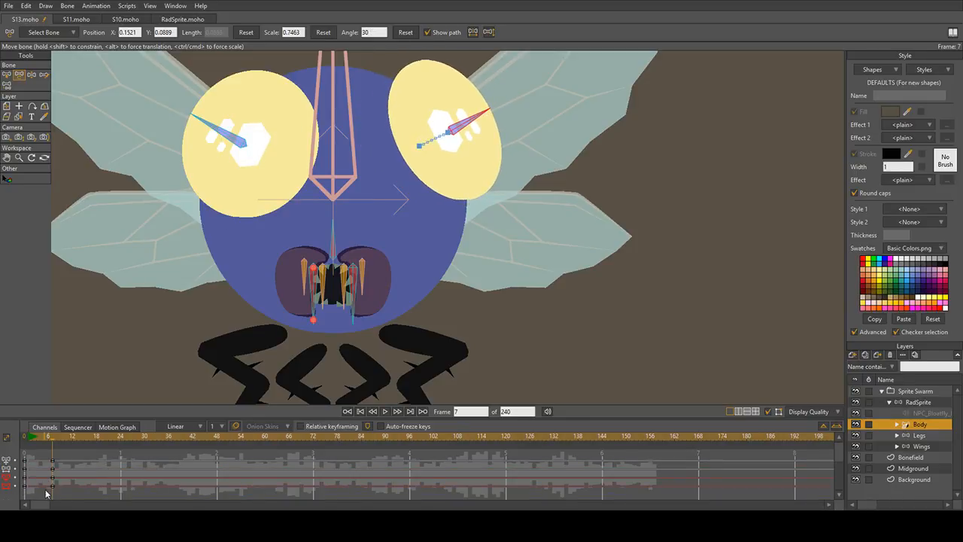
Step: Move the right eye's keyframes to frame 1, and shift the left eye's bone inward there to about X -0.0384, Y 0.0690
scroll(48, 493, "down", 2)
left_click_drag(47, 507, 28, 461)
left_click(28, 437)
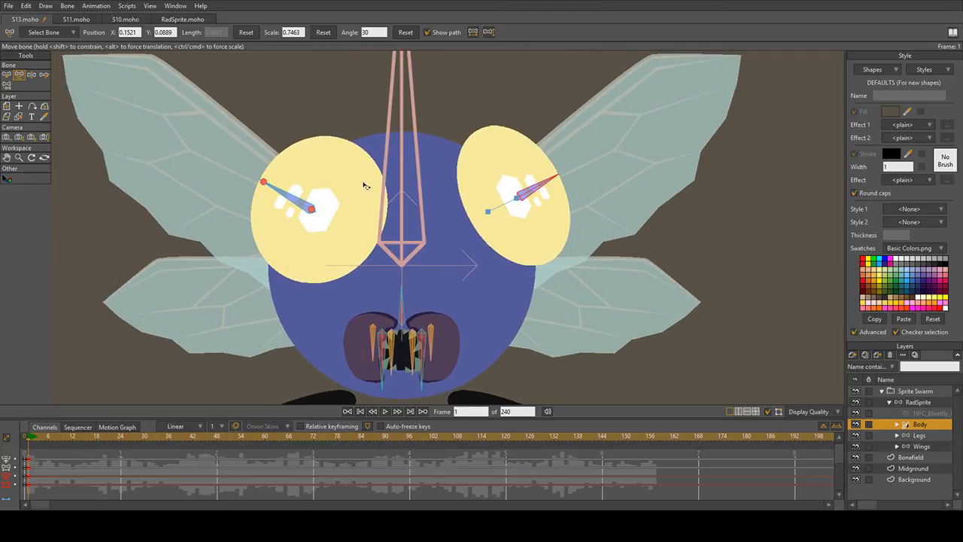
left_click_drag(314, 212, 378, 220)
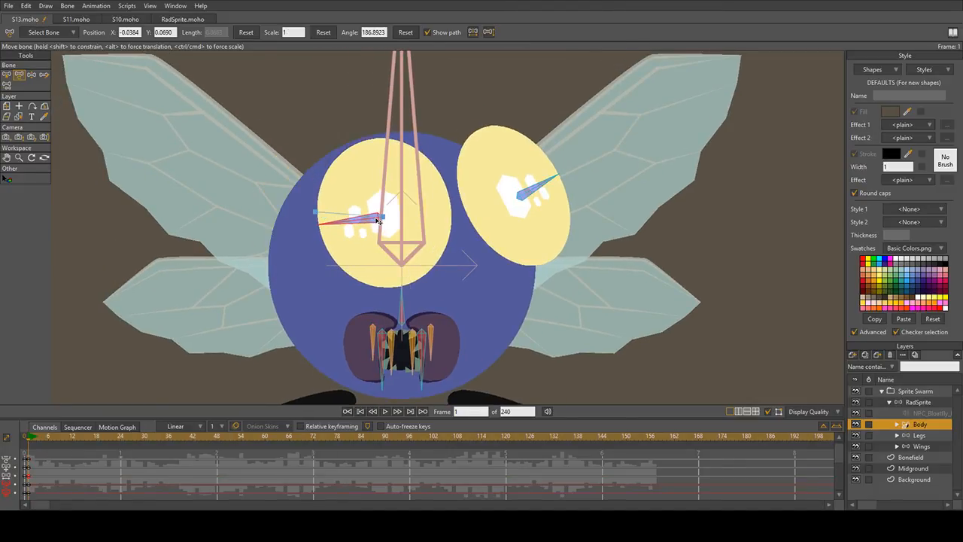
left_click_drag(430, 237, 402, 184)
Step: Shift the mouth bone toward the right side of the face, and tilt and raise the right mandible bone to follow the turn
left_click_drag(374, 275, 415, 274)
scroll(463, 267, "up", 3)
left_click_drag(490, 270, 495, 265)
left_click_drag(507, 315, 509, 335)
left_click(425, 316)
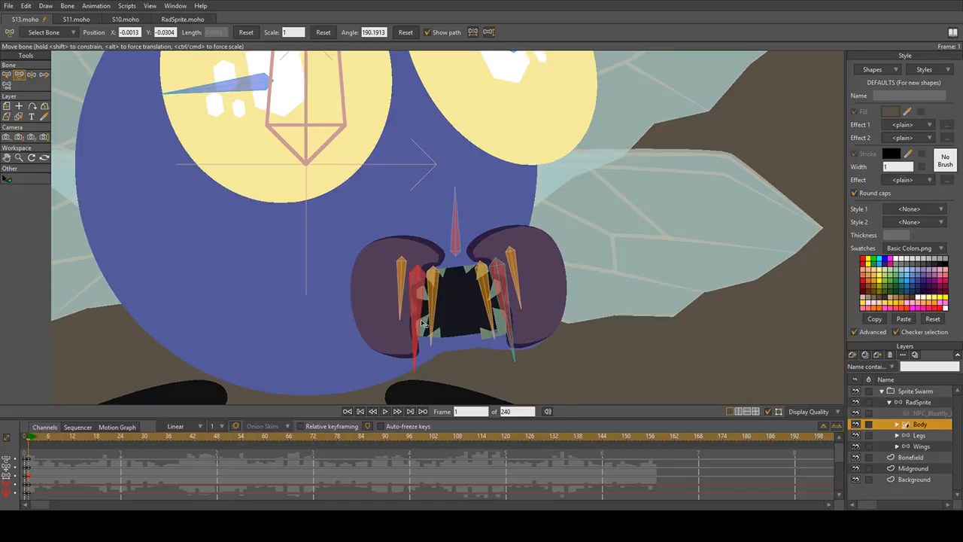
left_click_drag(497, 269, 486, 258)
Step: Place the left mandible bone at about X -0.0072, Y 0.0320, angle 182.4093, and rotate the right mandible slightly inward
left_click(428, 277)
mouse_move(418, 271)
left_mouse_down()
mouse_move(428, 272)
mouse_move(418, 271)
left_mouse_up()
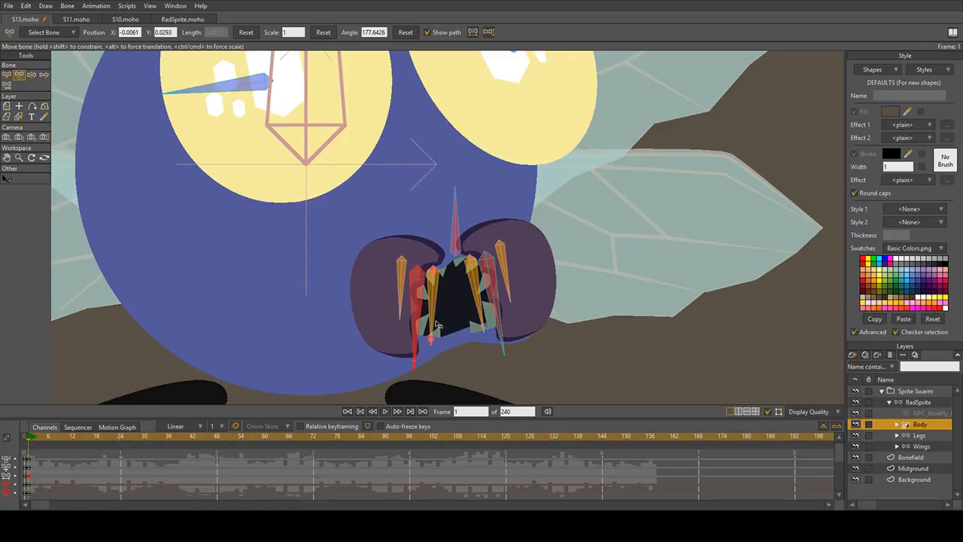
left_click_drag(402, 345, 408, 345)
scroll(477, 318, "up", 3)
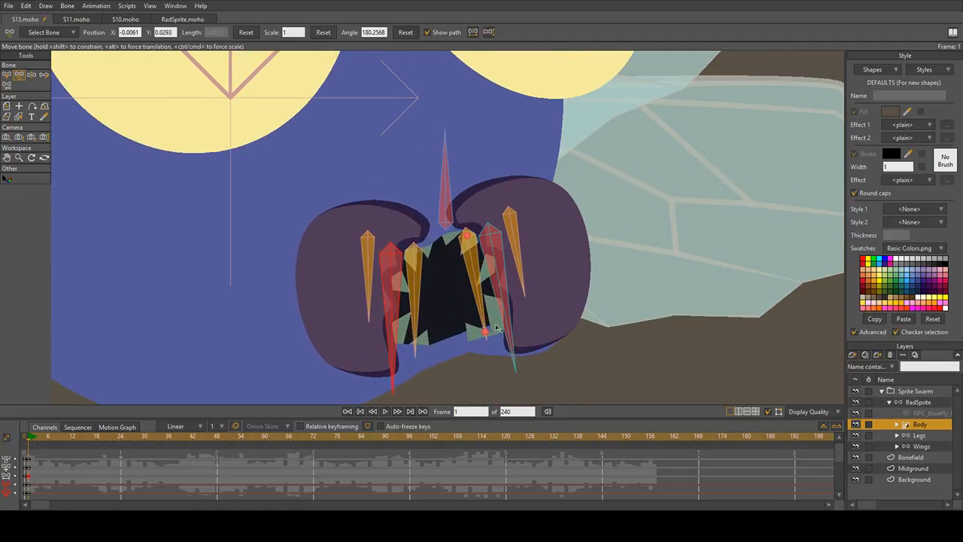
mouse_move(516, 336)
left_mouse_down()
mouse_move(503, 343)
mouse_move(510, 348)
left_mouse_up()
left_click(414, 372)
left_click_drag(396, 375, 401, 378)
left_click_drag(390, 257, 390, 259)
Step: Examine the turned face and the mouth shape from afar and up close
scroll(487, 258, "down", 3)
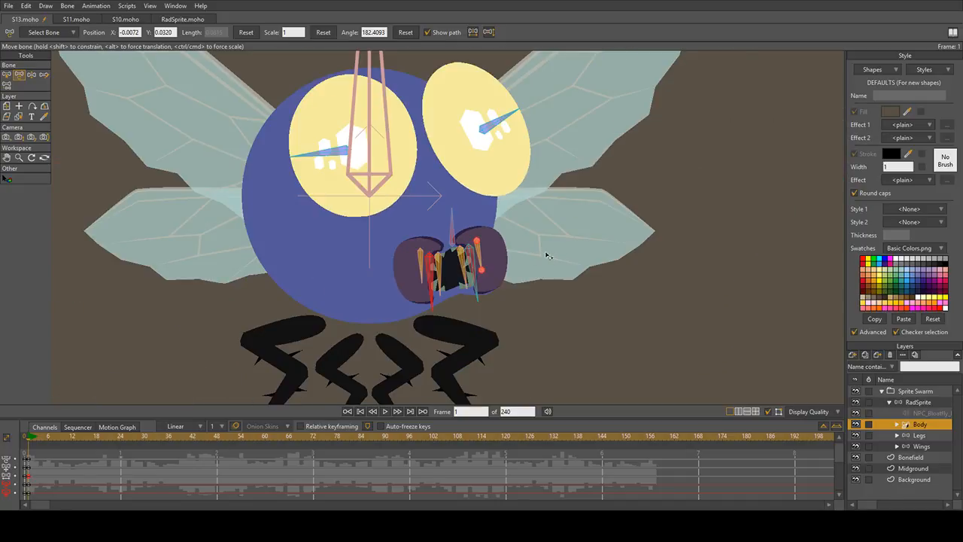
scroll(547, 255, "down", 3)
scroll(517, 297, "up", 3)
scroll(525, 248, "down", 3)
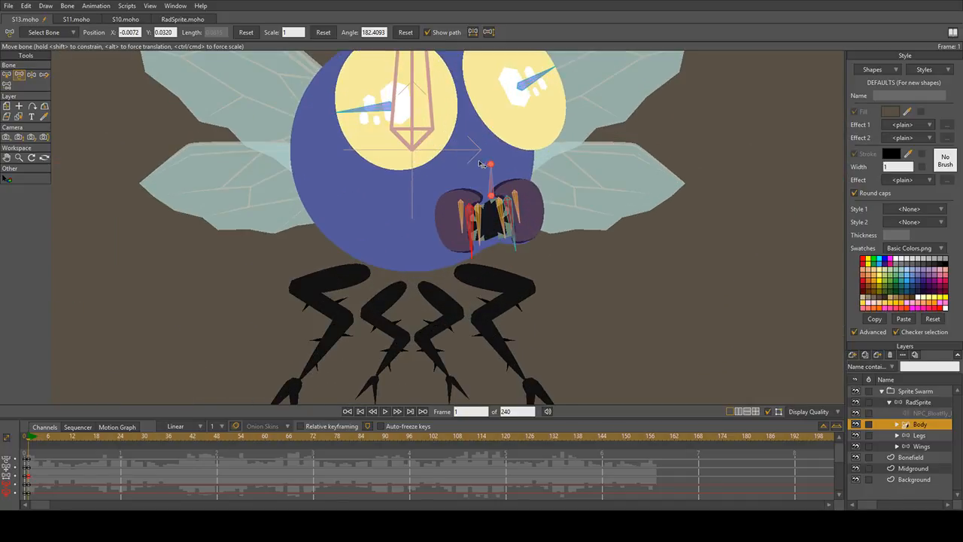
scroll(522, 251, "up", 4)
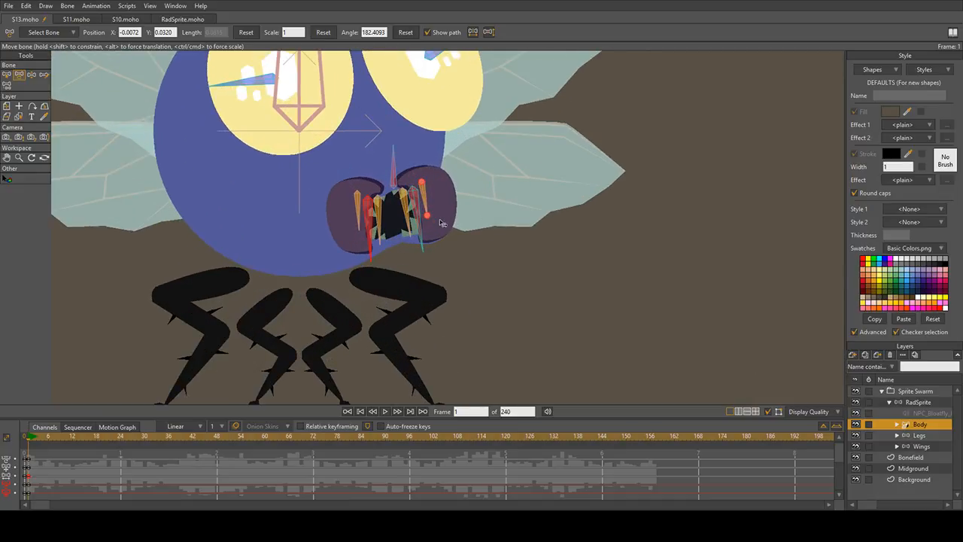
scroll(442, 222, "up", 1)
scroll(442, 223, "up", 2)
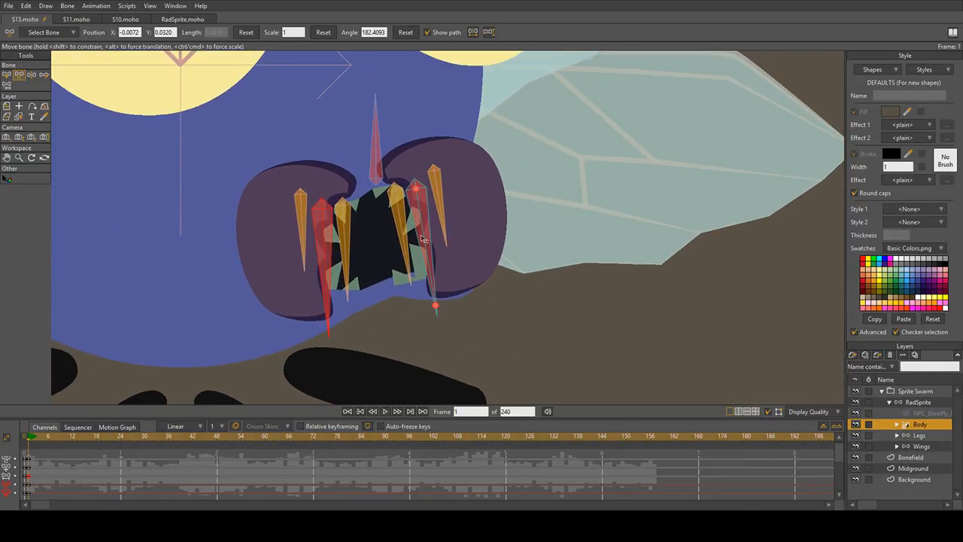
Step: Rotate the outer bones of the mandibles to reshape them, the right one to about 1.9175 and the left one to about -3.9407 degrees
left_click(441, 226)
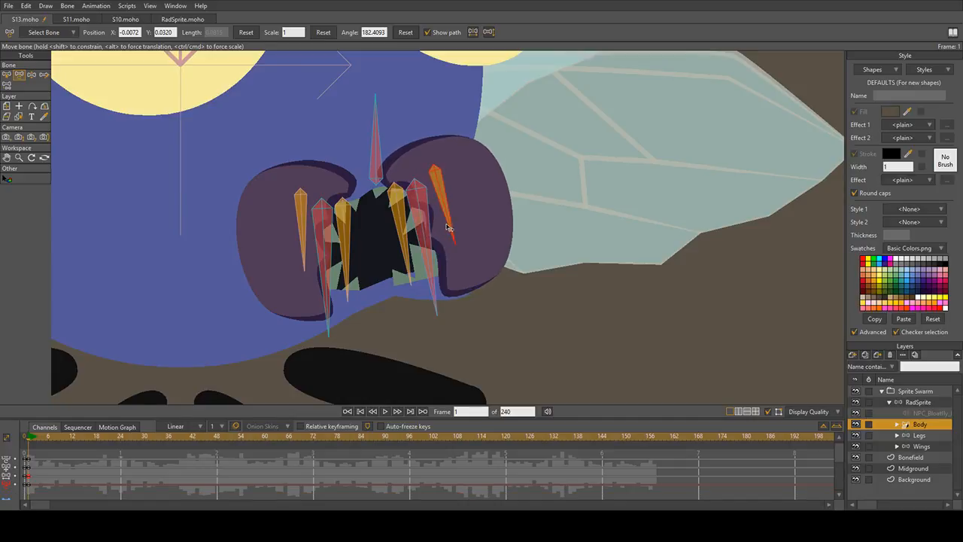
left_click(405, 263)
left_click_drag(405, 263, 408, 262)
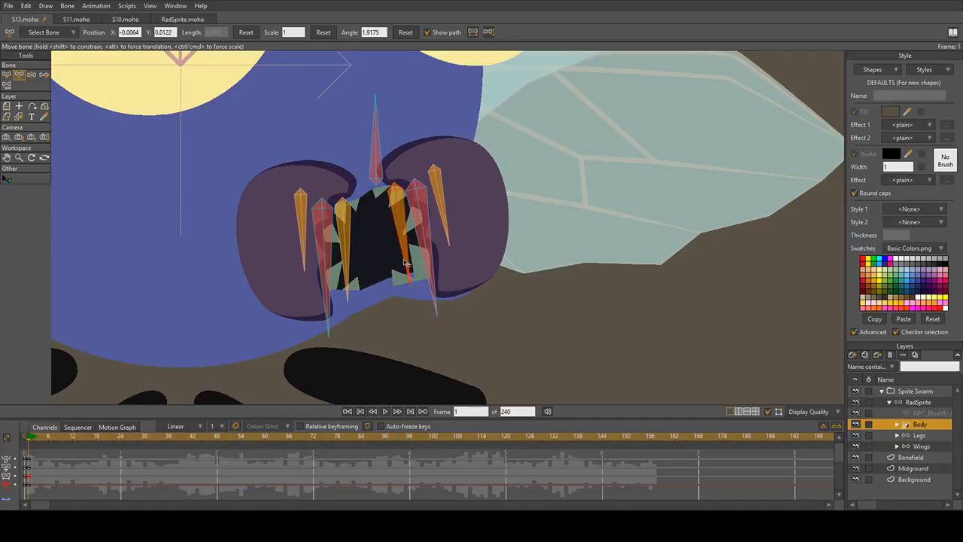
left_click_drag(454, 234, 457, 235)
left_click(326, 319)
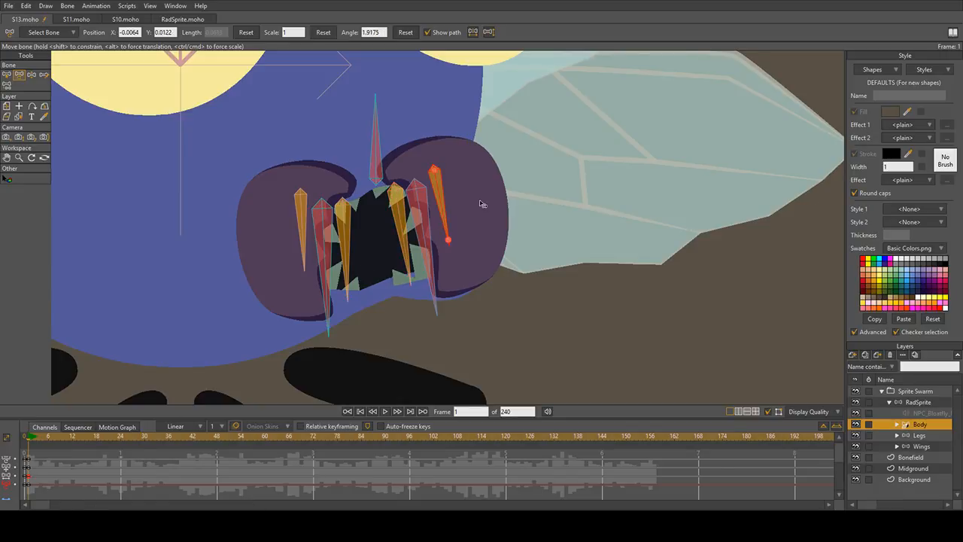
left_click(278, 238)
mouse_move(279, 238)
left_mouse_down()
mouse_move(295, 234)
mouse_move(290, 245)
left_mouse_up()
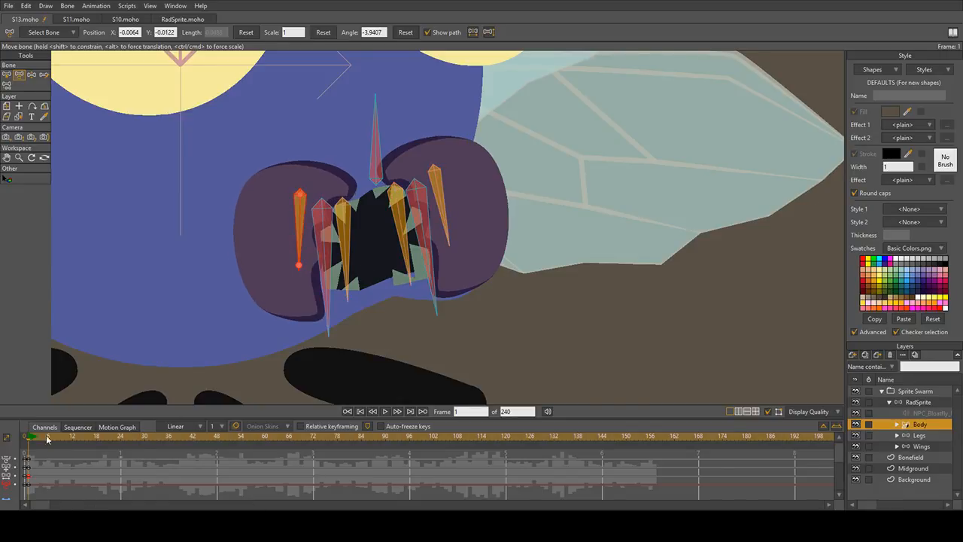
Step: At frame 13, rotate the outer bones of both mandibles inward, the left one to about 3.2968 degrees
scroll(397, 185, "down", 4)
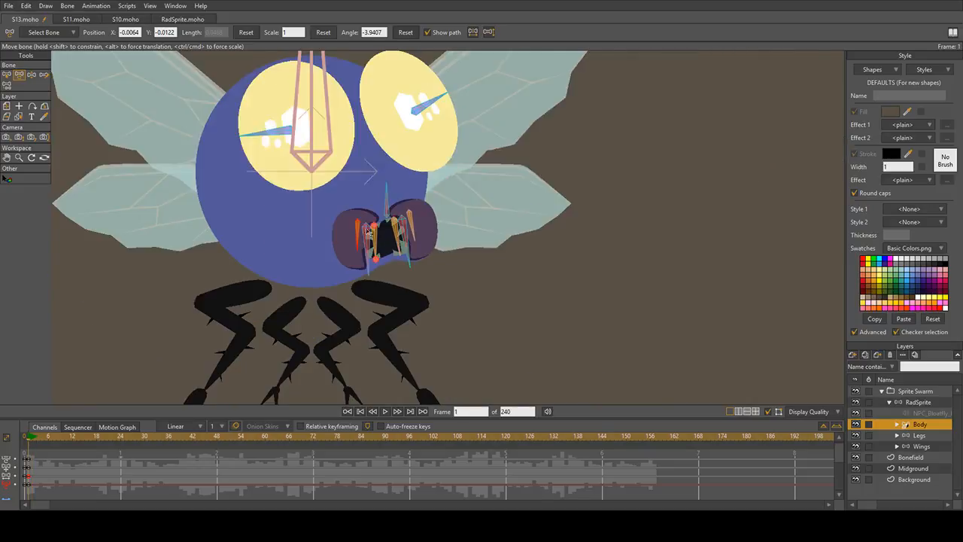
scroll(397, 184, "up", 4)
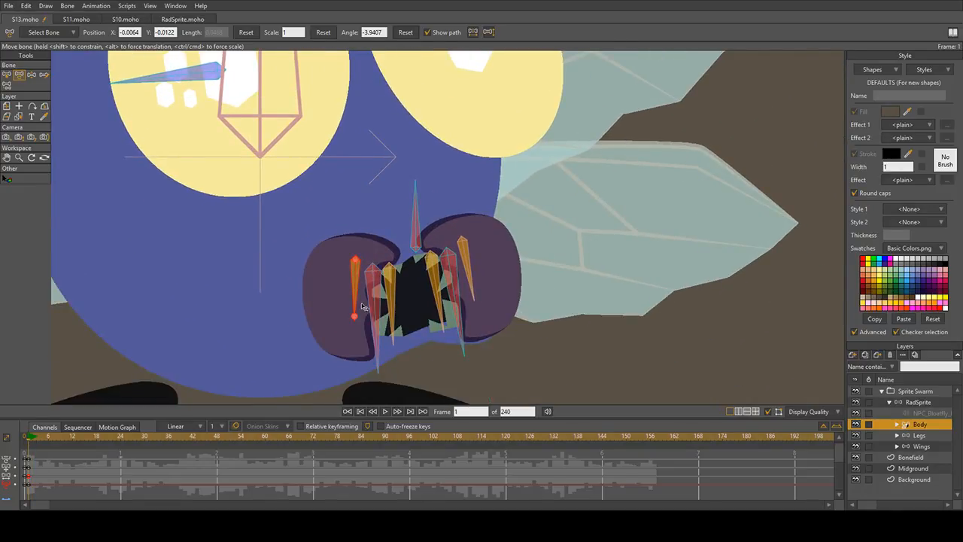
left_click(445, 262)
left_click(468, 274)
left_click_drag(57, 442, 77, 444)
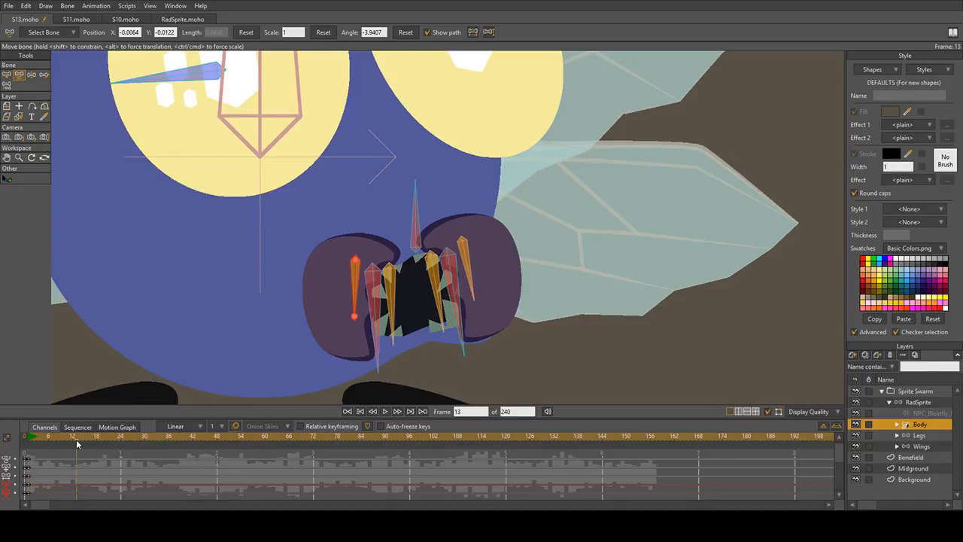
left_click_drag(352, 301, 358, 304)
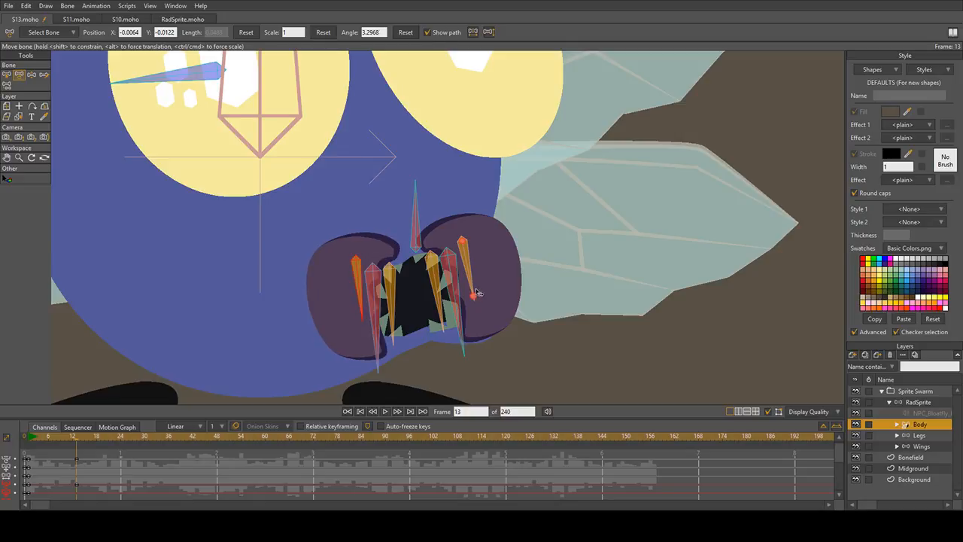
left_click_drag(476, 276, 471, 276)
Step: At frame 25, rotate the outer mandible bones back outward to their starting pose, the right one to about 1.7216 degrees
left_click_drag(75, 447, 119, 447)
left_click_drag(351, 305, 344, 316)
left_click_drag(461, 292, 475, 295)
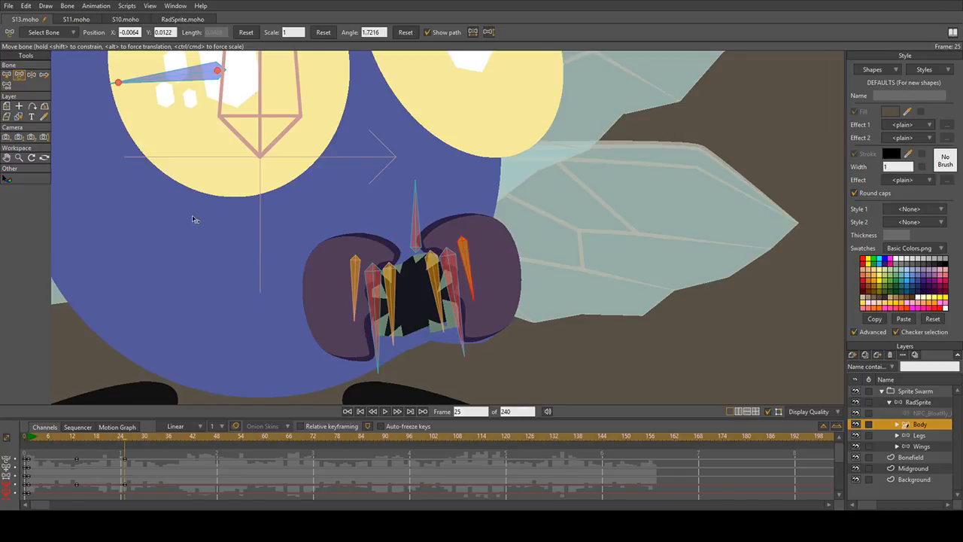
Step: Make the outer mandible bones' motion cycle by looping their keys at frame 25 back to frame 1
key("b")
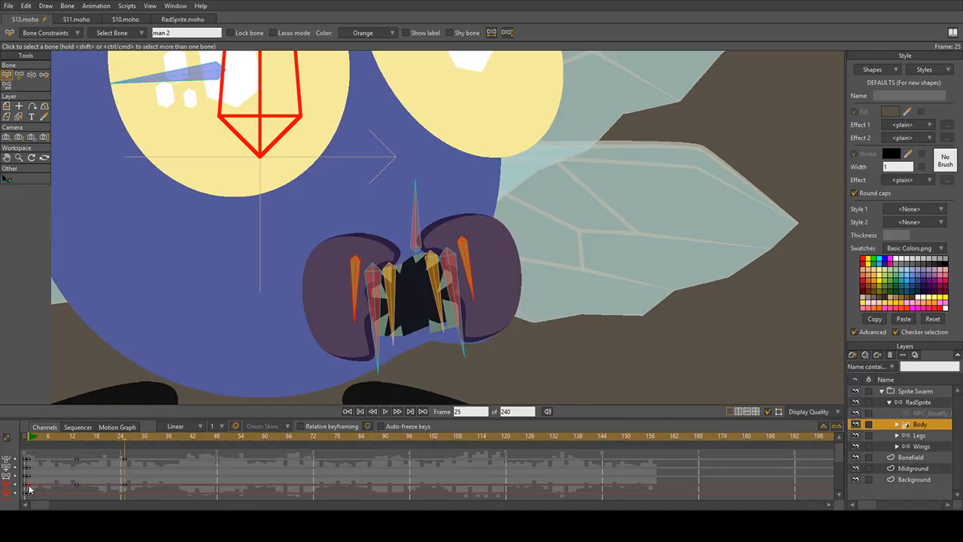
left_click(30, 442)
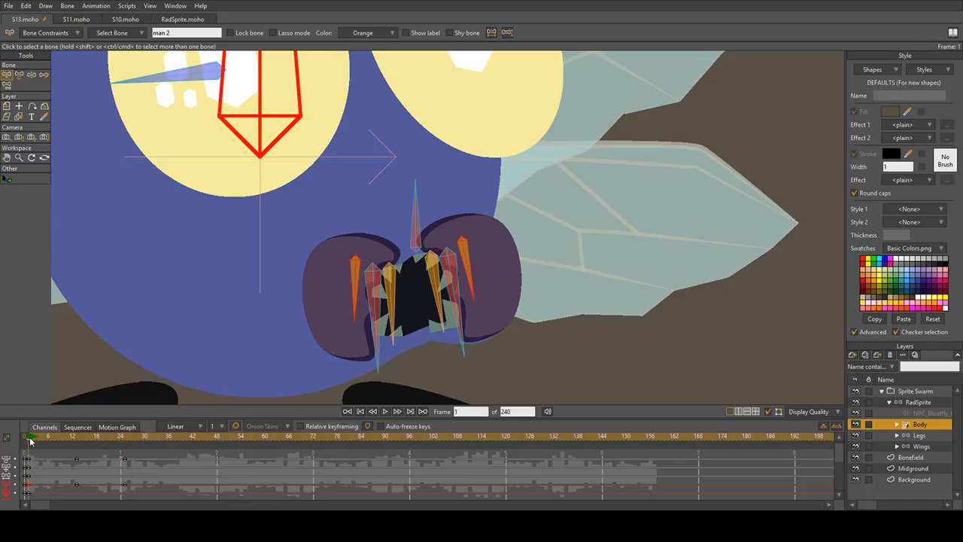
left_click(78, 442)
left_click(125, 439)
left_click(125, 485)
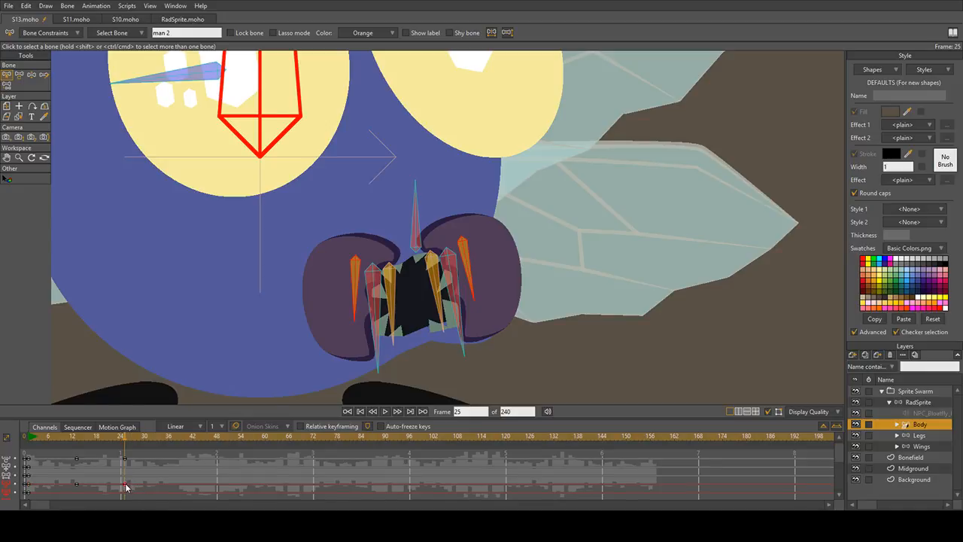
left_click(164, 425)
Step: Play back the looping mandible motion, return to frame 1 and examine the whole fly at different zoom levels
key("space")
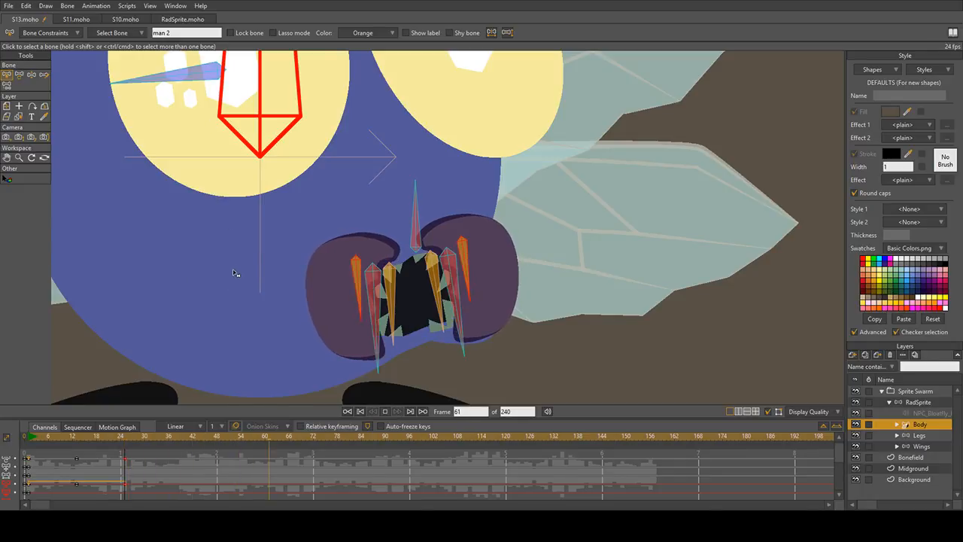
scroll(235, 273, "down", 5)
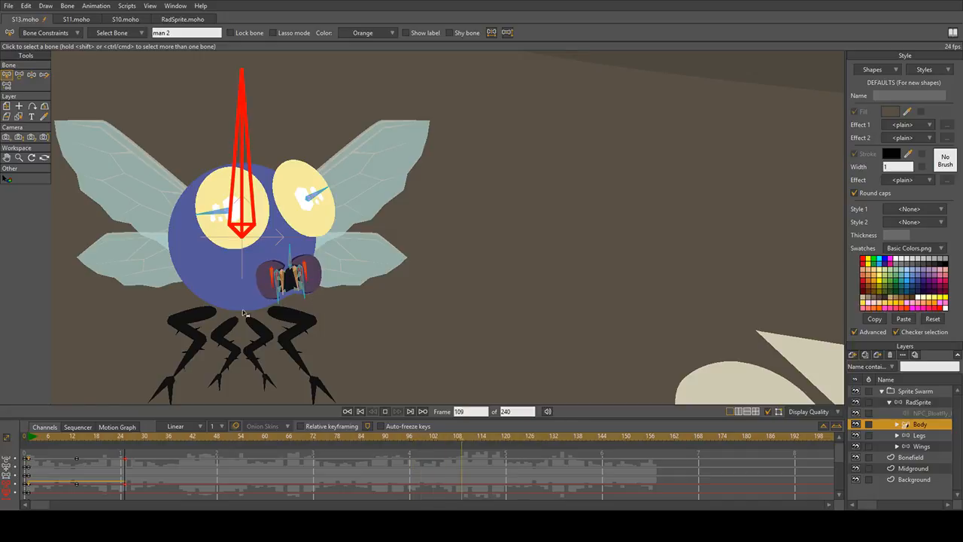
key("space")
left_click(31, 437)
scroll(201, 275, "up", 3)
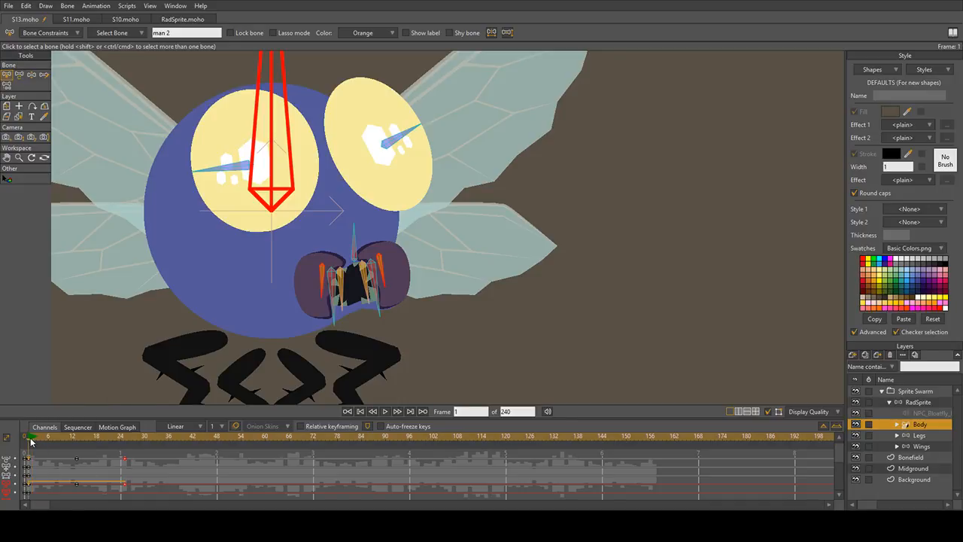
scroll(342, 340, "down", 3)
left_click_drag(361, 325, 487, 247)
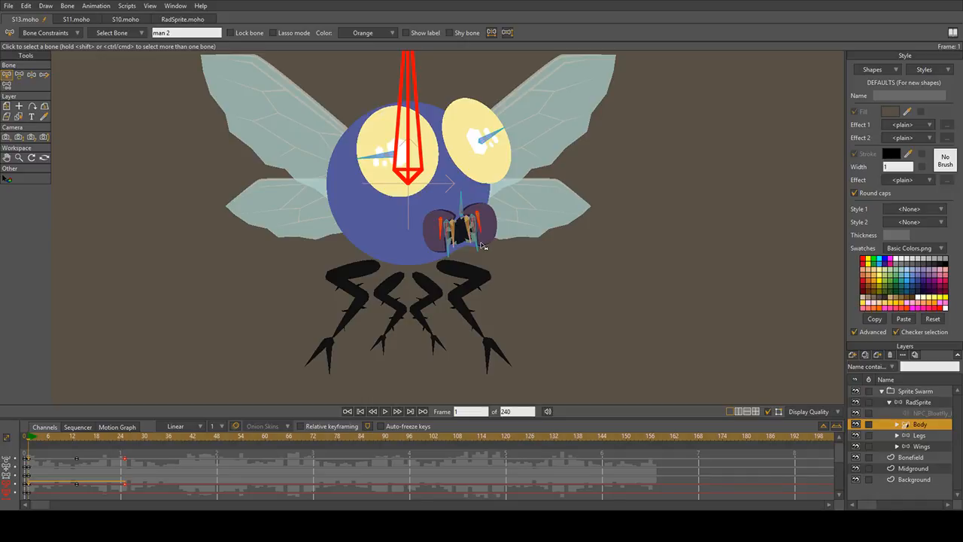
scroll(482, 247, "down", 4)
scroll(519, 232, "up", 3)
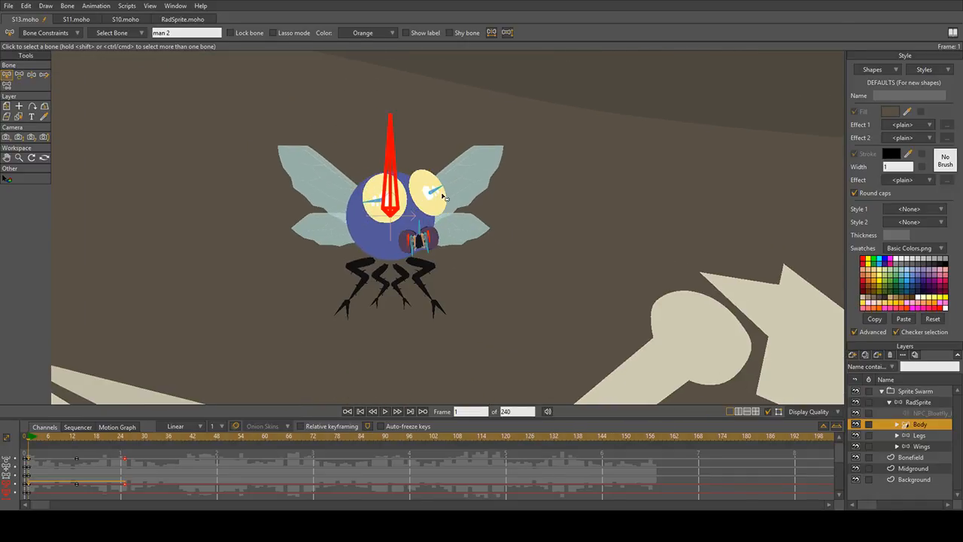
Step: On the Legs layer, move the large left leg to the front centre and shift the small left leg outward to the left
left_click(921, 435)
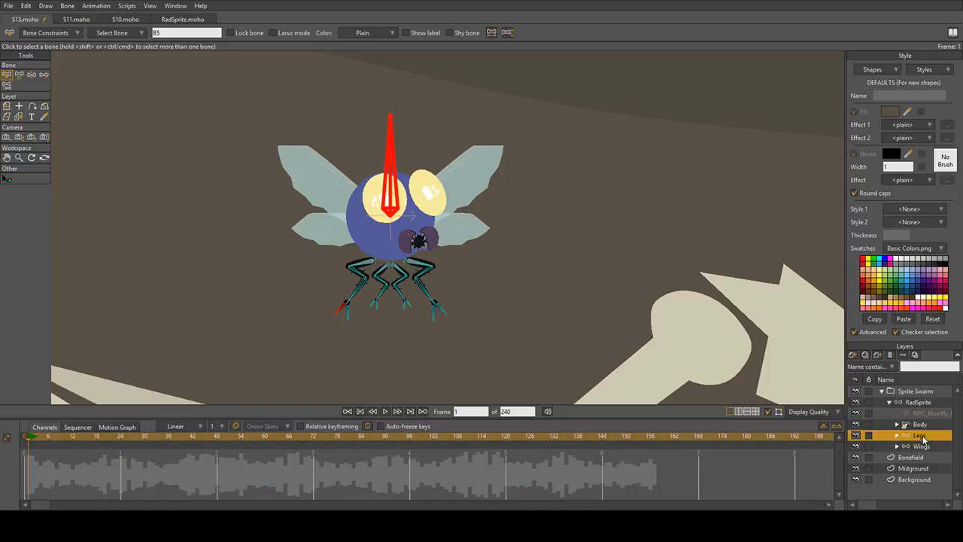
scroll(544, 303, "up", 5)
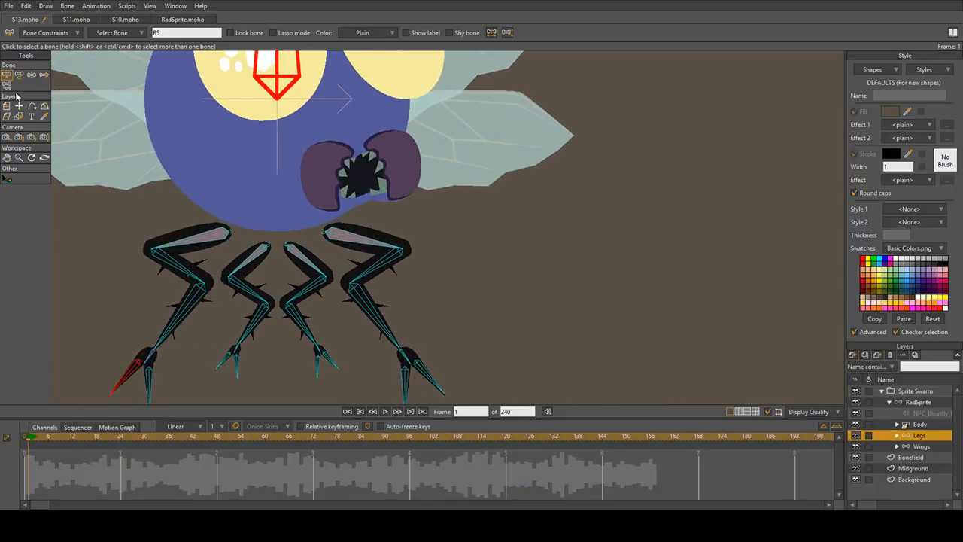
left_click(18, 75)
left_click(229, 241)
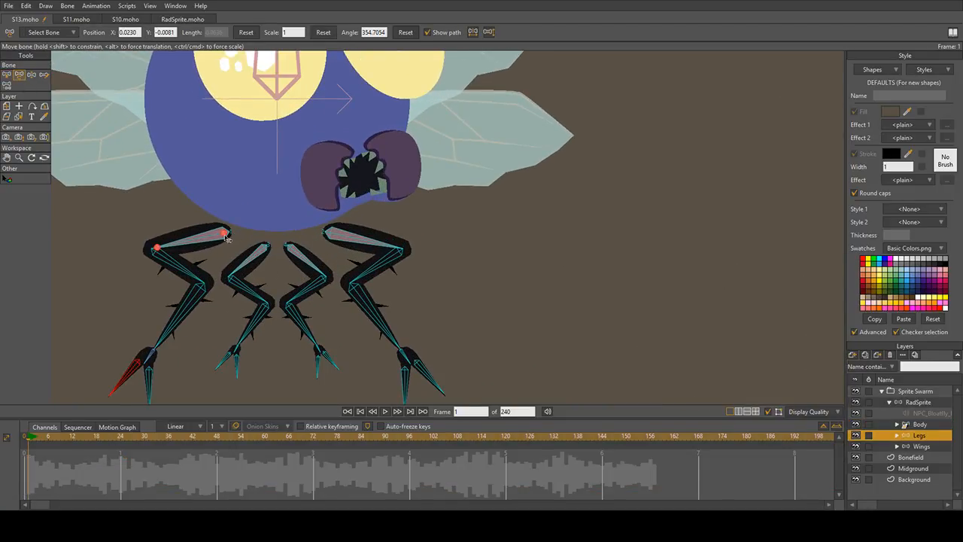
mouse_move(225, 235)
left_mouse_down()
mouse_move(296, 258)
mouse_move(280, 239)
mouse_move(214, 254)
left_mouse_up()
left_click(362, 240)
left_click(473, 32)
key("ctrl+z")
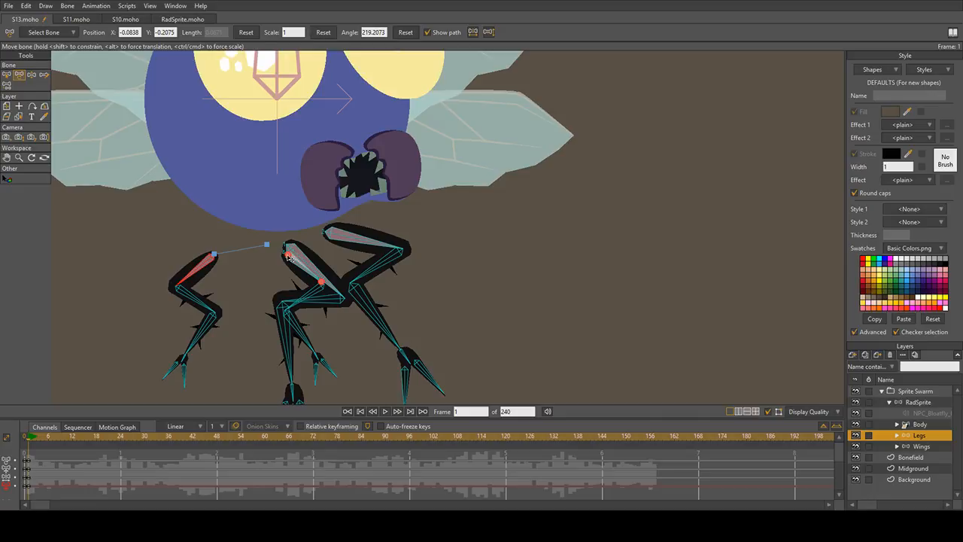
Step: Place the leftmost small leg at X -0.0851, Y -0.1908, and move the other small leg beside it, rotating its upper bone to about 302.4005 degrees
left_click_drag(287, 255, 213, 242)
key("ctrl+z")
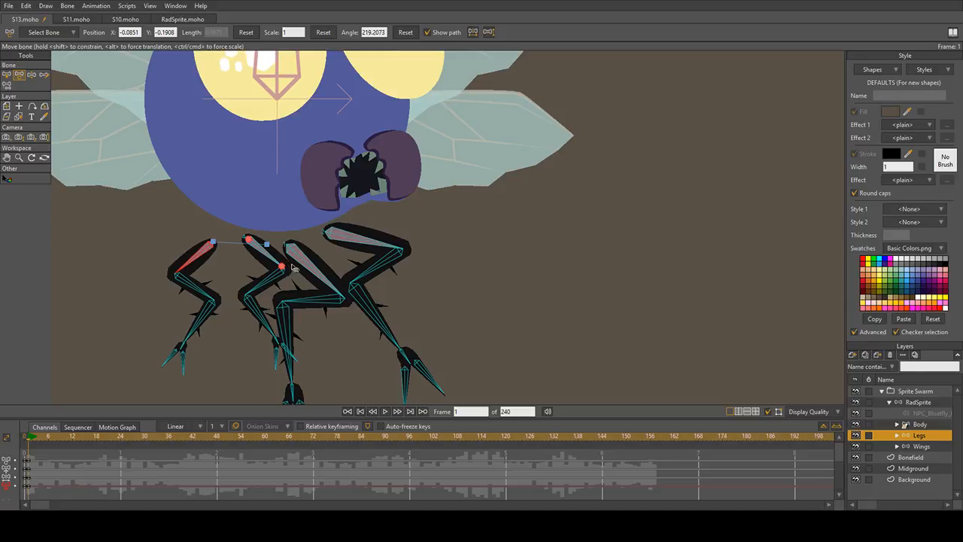
left_click_drag(294, 268, 269, 272)
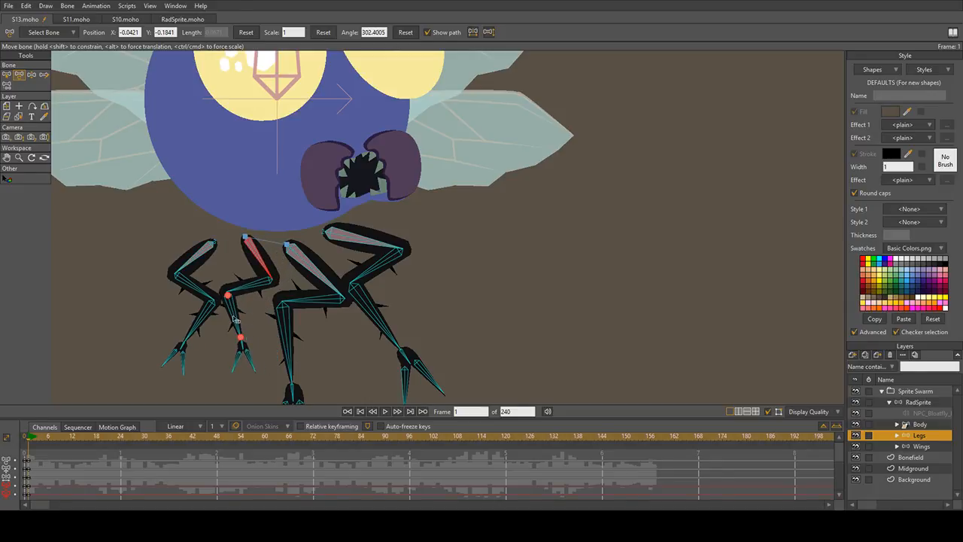
Step: Bend the lower segments of the two small legs and adjust their upper bones, placing the second leg at about X -0.0401, Y -0.1807
left_click(32, 76)
left_click_drag(243, 324, 183, 338)
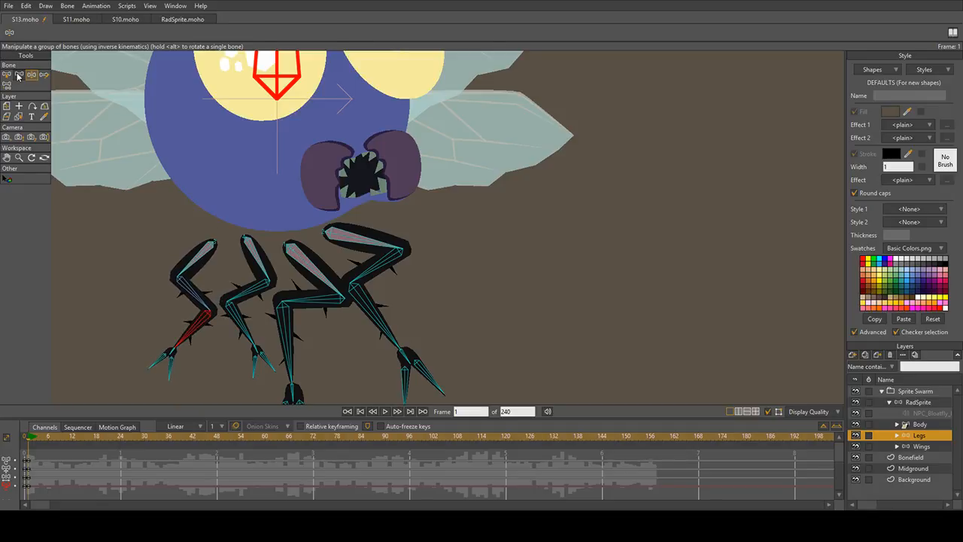
left_click(19, 74)
left_click(198, 259)
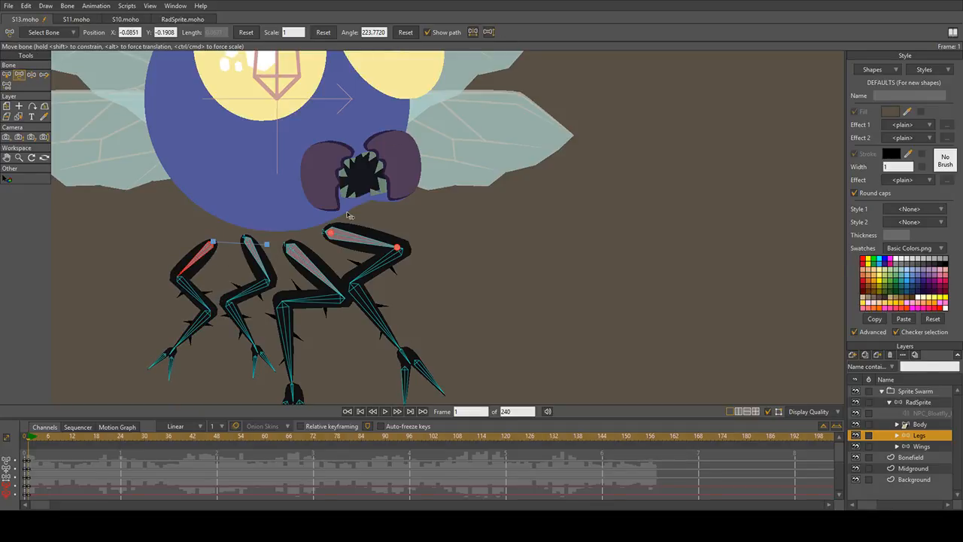
mouse_move(215, 245)
left_mouse_down()
mouse_move(206, 238)
mouse_move(231, 238)
left_mouse_up()
left_click(248, 242)
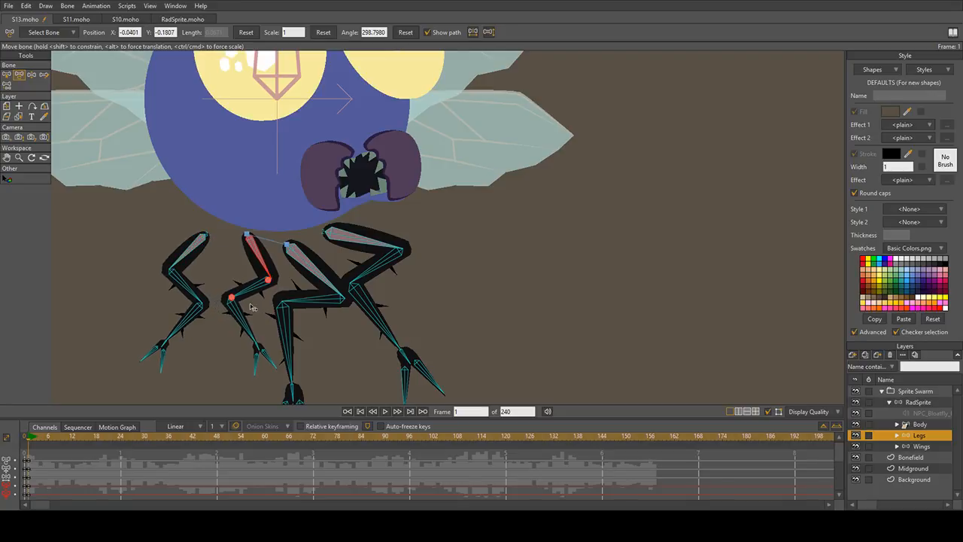
Step: Place the large front leg at about X 0.0328, Y -0.2059, and bend its lower segments and foot toward the left
left_click(325, 283)
left_click_drag(325, 283, 303, 259)
left_click_drag(342, 315, 328, 266)
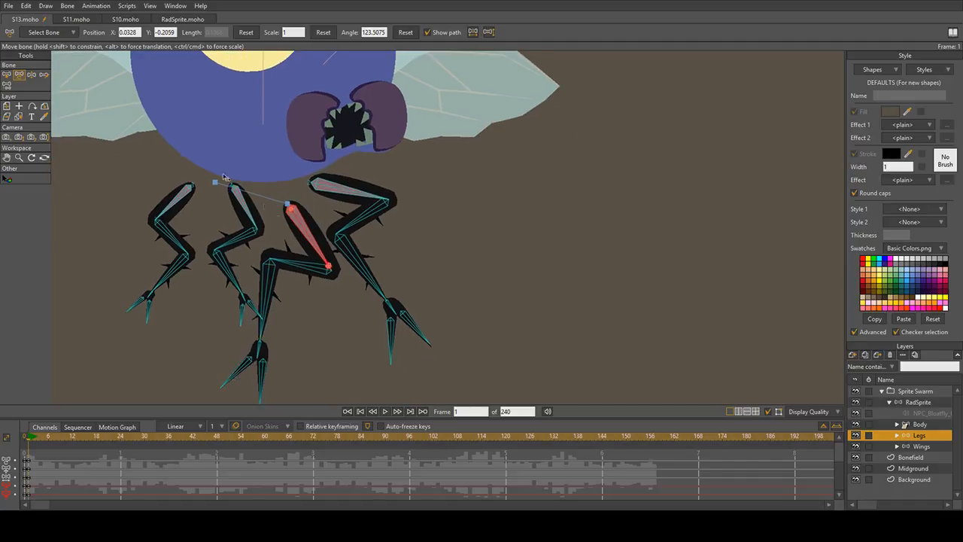
left_click(32, 74)
left_click_drag(293, 333, 278, 348)
left_click_drag(278, 348, 277, 328)
left_click_drag(275, 349, 254, 328)
Step: Turn the second small leg's foot toward the left and rotate the leftmost leg's middle and lower segments slightly
scroll(243, 272, "up", 3)
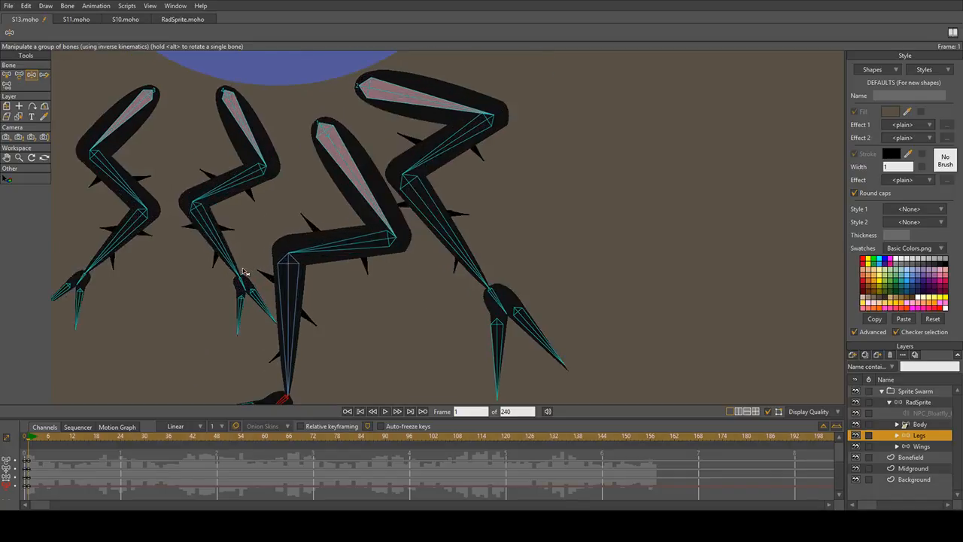
left_click_drag(240, 274, 208, 296)
left_click(219, 293)
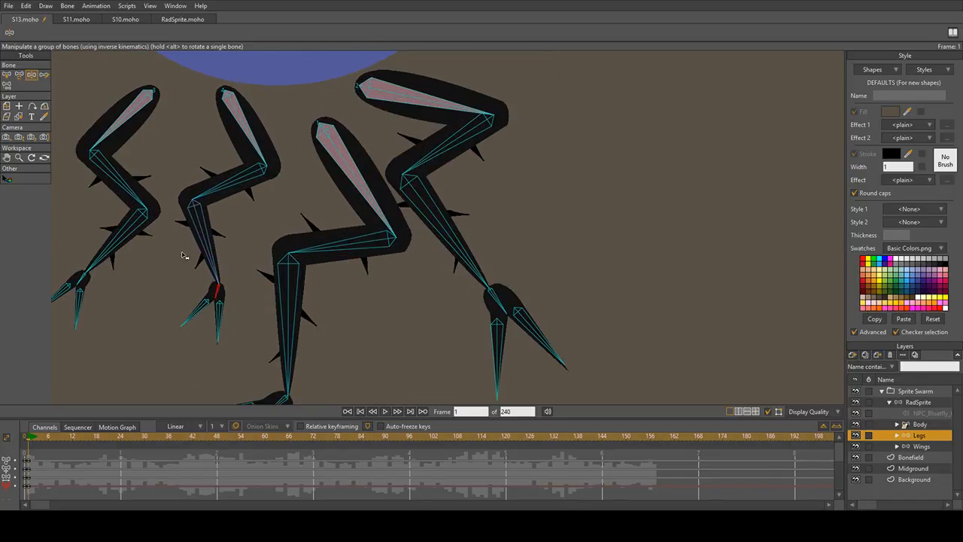
left_click_drag(135, 237, 138, 253)
Step: Place the far right leg at X 0.0779, Y -0.1790, bend its shin and foot leftward, and slightly rotate the front leg's upper bone
left_click_drag(450, 130, 418, 107)
left_click(21, 74)
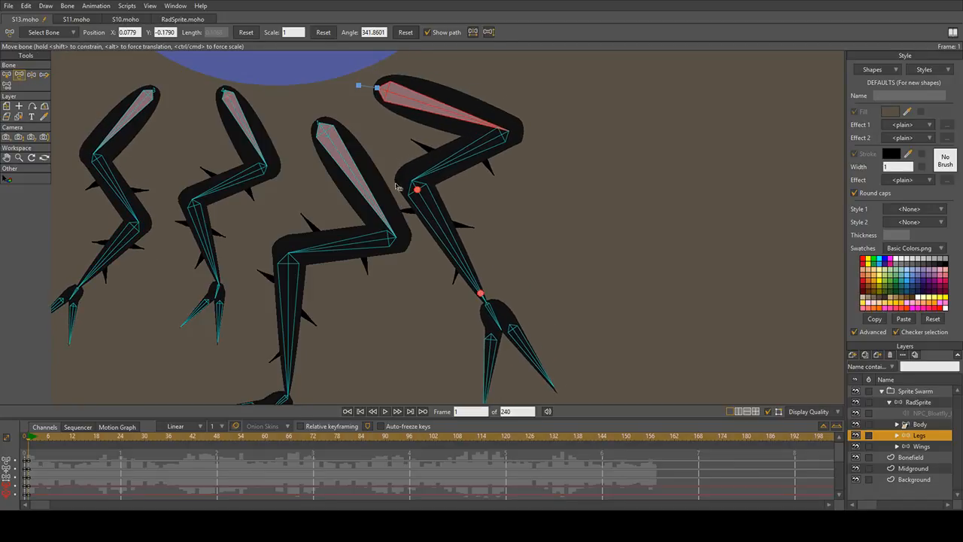
left_click(31, 74)
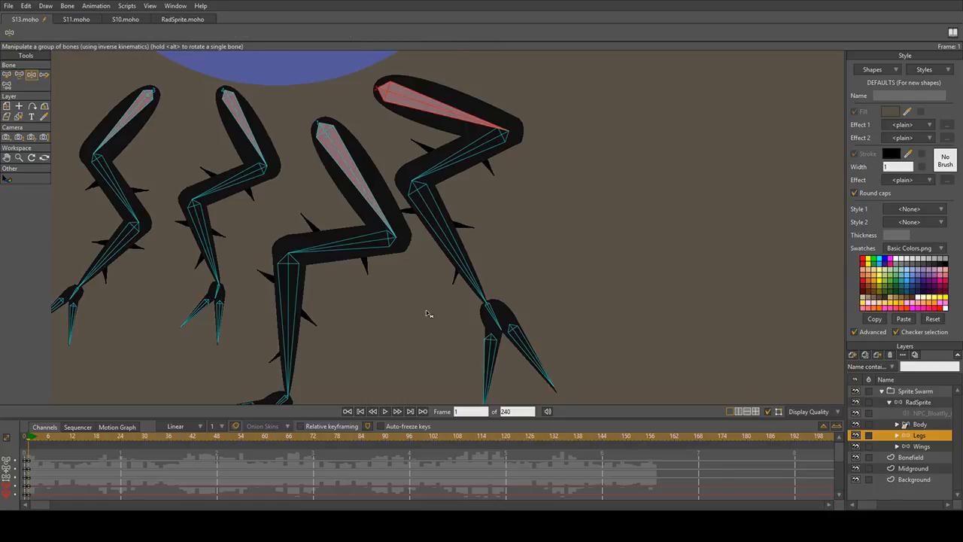
left_click_drag(440, 253, 435, 226)
mouse_move(489, 295)
left_mouse_down()
mouse_move(491, 304)
mouse_move(476, 306)
left_mouse_up()
scroll(463, 259, "down", 2)
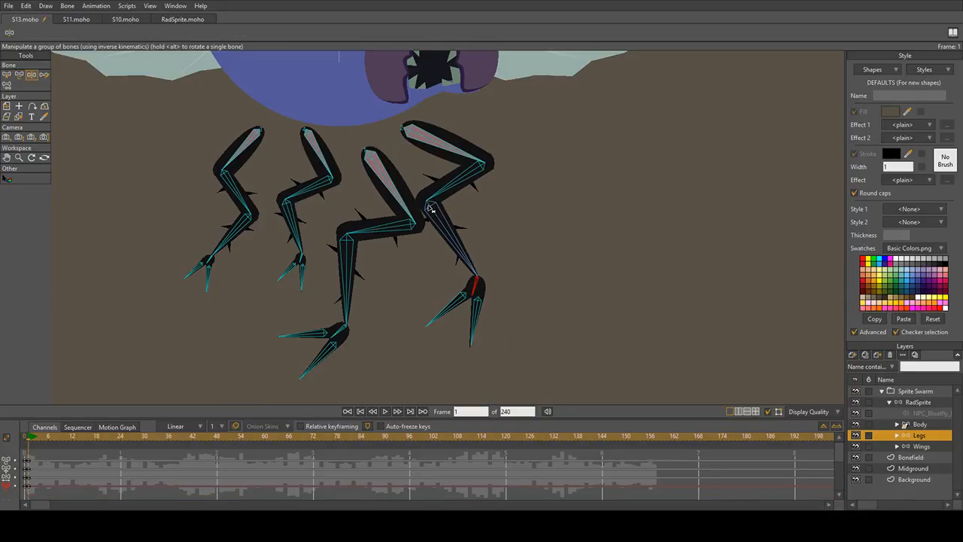
left_click_drag(400, 198, 402, 197)
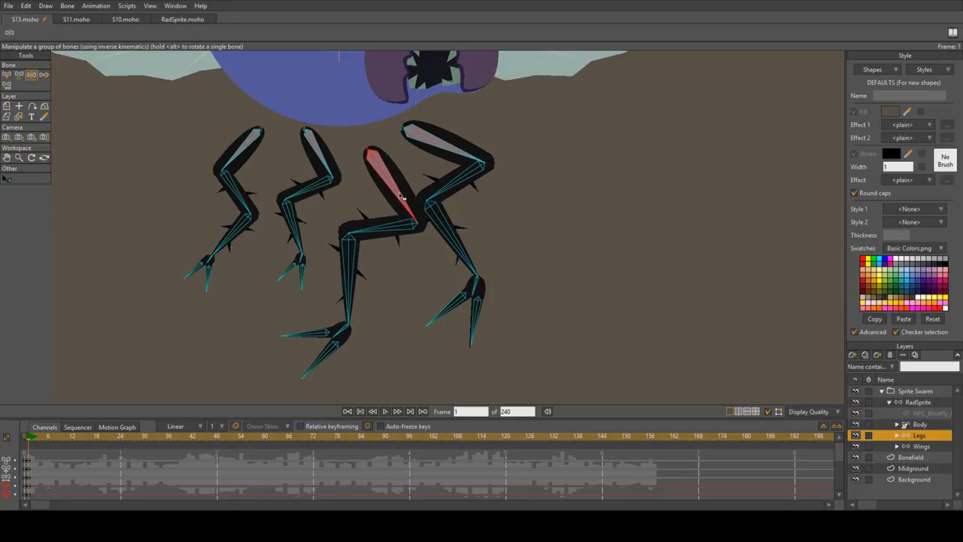
Step: Examine the new leg pose against the turned body from near and far, and play back the animation
left_click(7, 75)
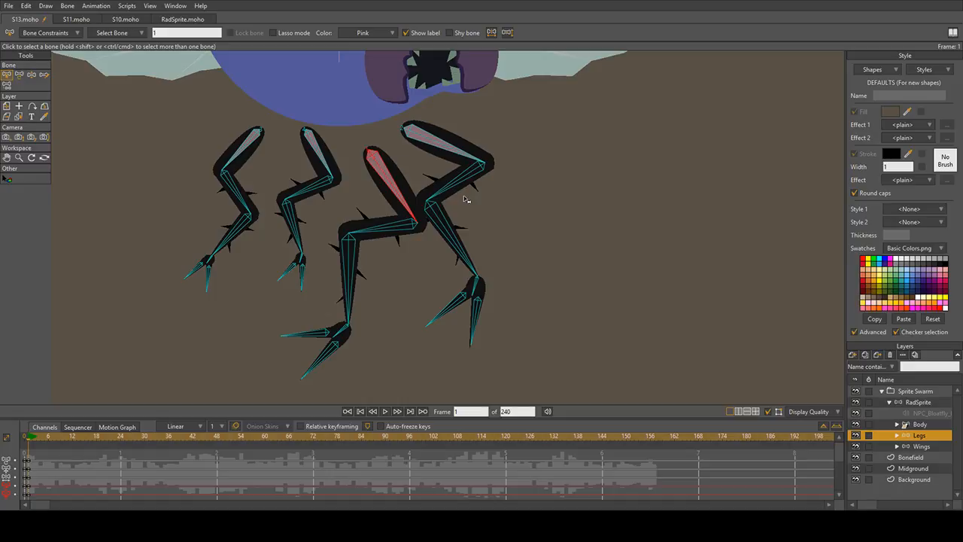
scroll(464, 232, "down", 5)
scroll(531, 246, "up", 3)
left_click_drag(481, 194, 537, 273)
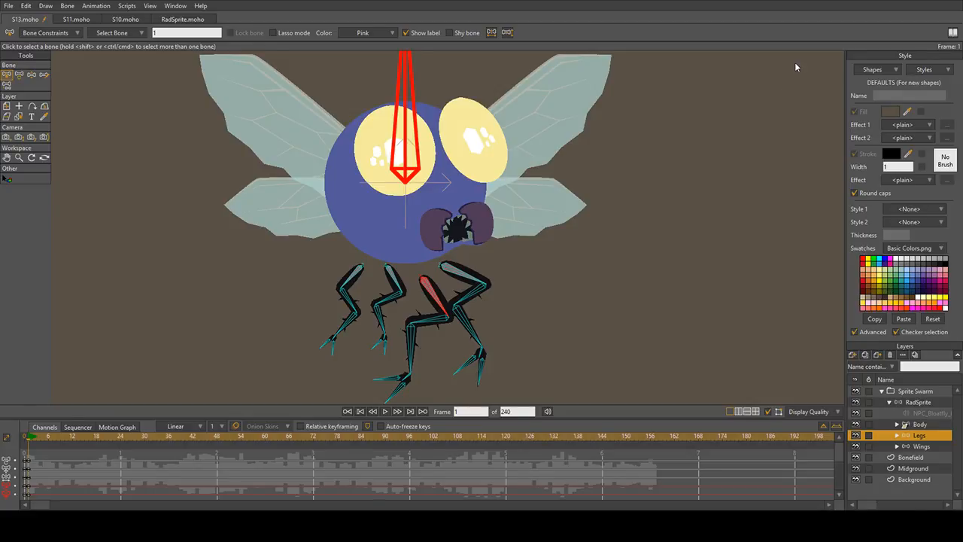
scroll(427, 307, "up", 3)
left_click_drag(430, 297, 454, 245)
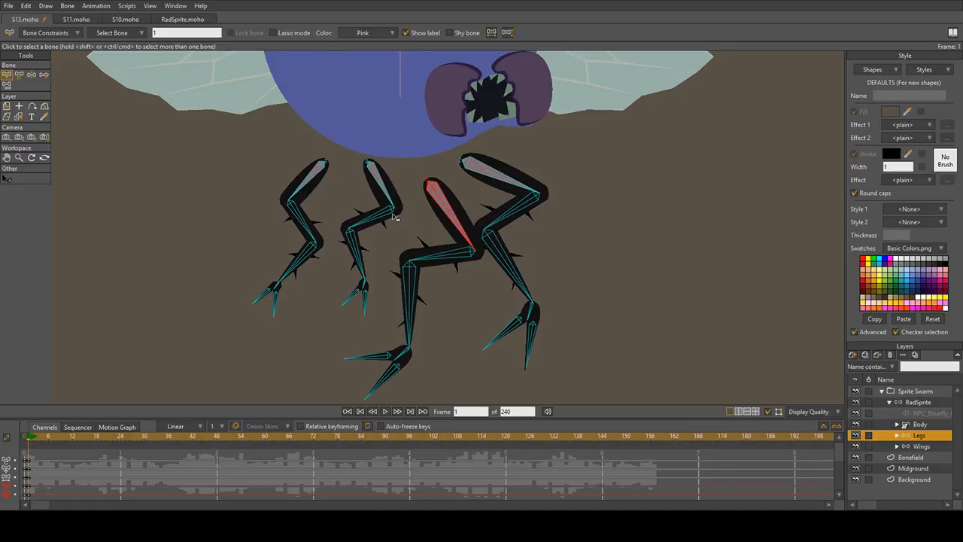
scroll(401, 221, "down", 3)
scroll(452, 288, "up", 2)
left_click_drag(457, 311, 453, 284)
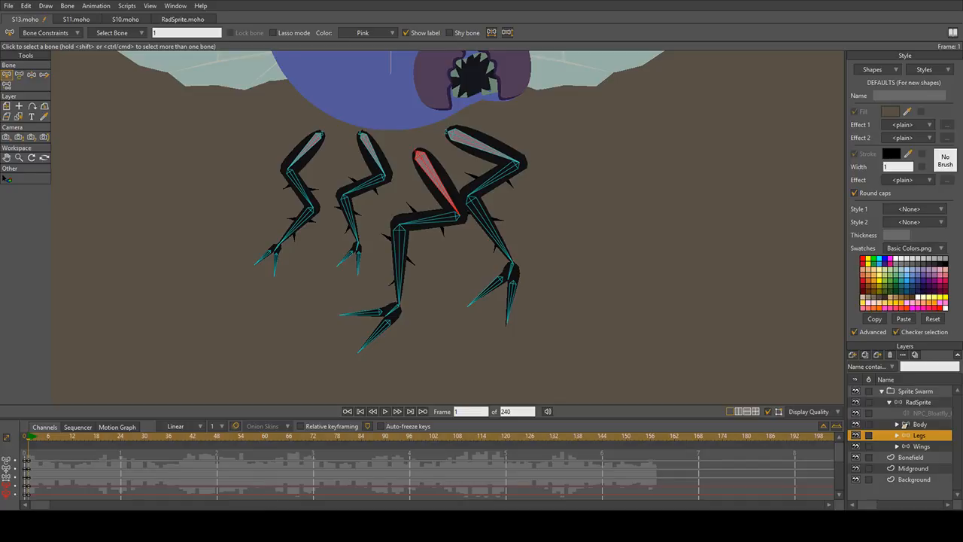
key("space")
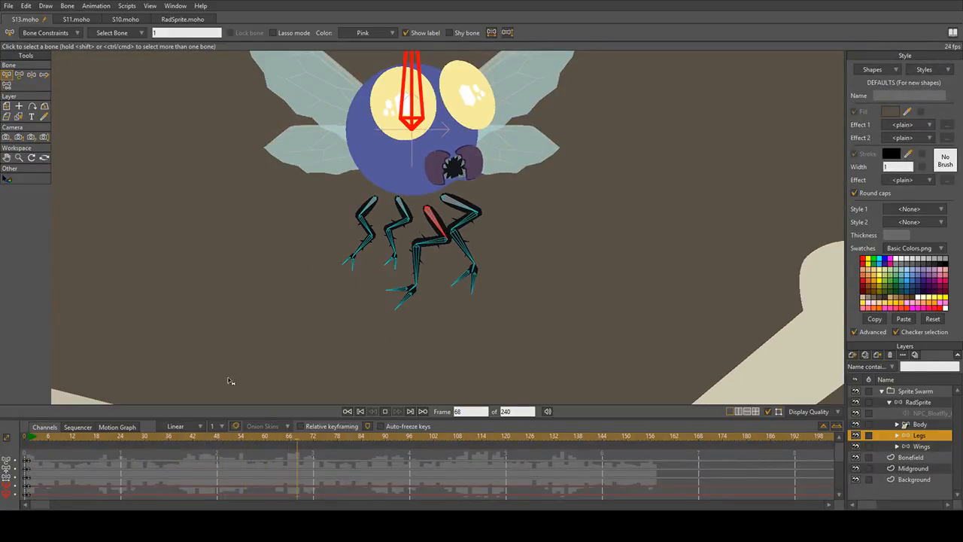
key("space")
Step: On the Body layer, move the middle mandible key to frame 4 and add another mandible key at frame 9
left_click_drag(33, 439, 79, 456)
left_click(934, 425)
scroll(369, 96, "up", 2)
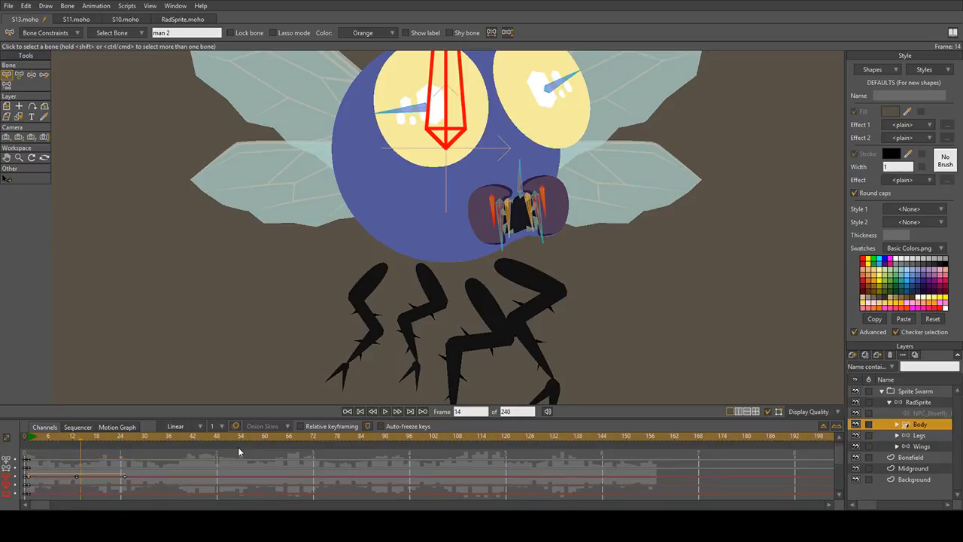
left_click(77, 460)
left_click_drag(78, 461, 61, 433)
left_click(35, 437)
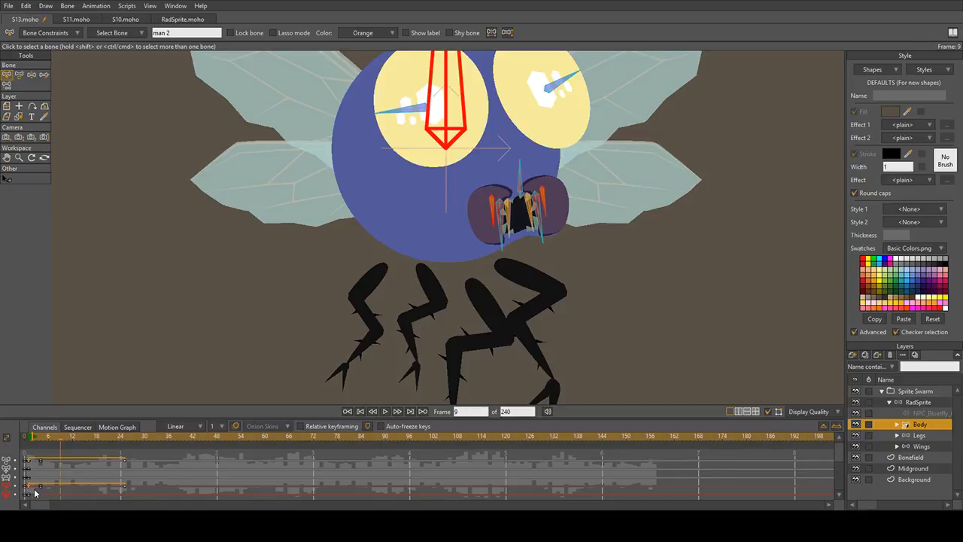
scroll(421, 320, "up", 3)
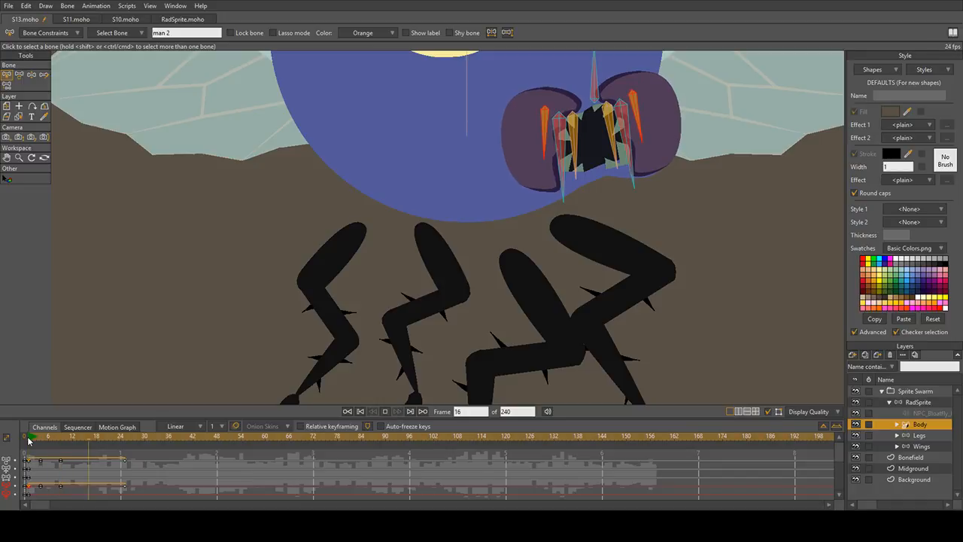
Step: Duplicate the mandible keys at frames 4 and 9, place the copies at frames 12 and 17, and play back the timing
left_click_drag(61, 446, 77, 451)
left_click_drag(69, 486, 28, 491)
key("space")
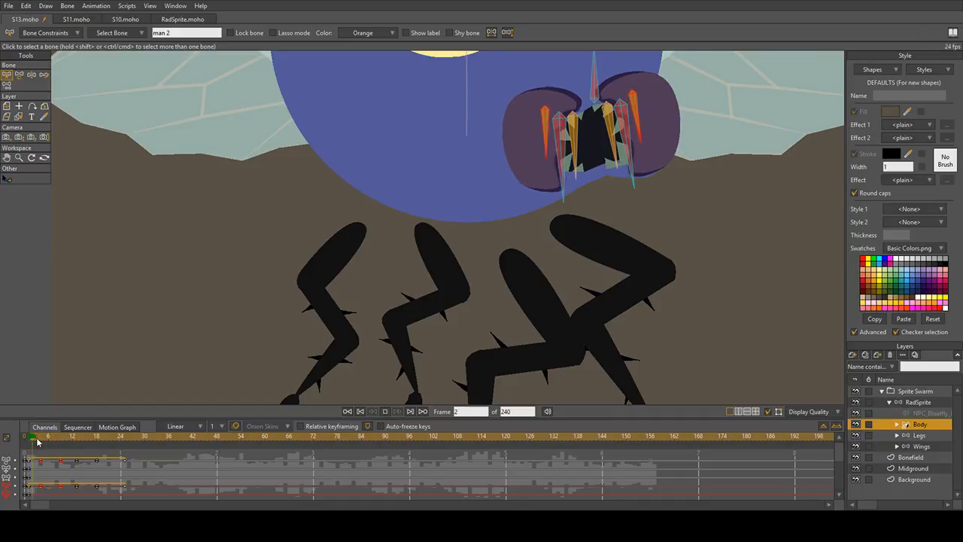
key("space")
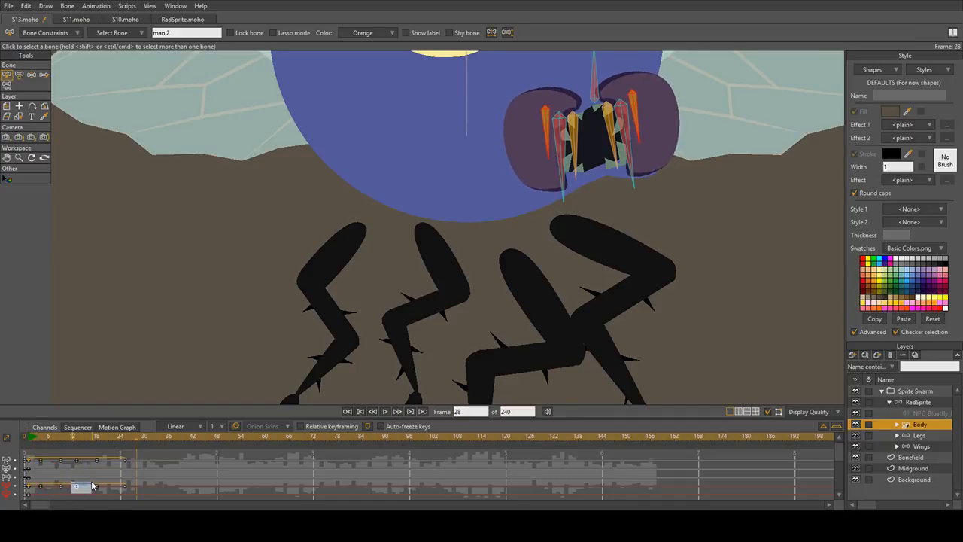
mouse_move(75, 494)
left_mouse_down()
mouse_move(104, 474)
mouse_move(72, 488)
left_mouse_up()
left_click(41, 438)
key("space")
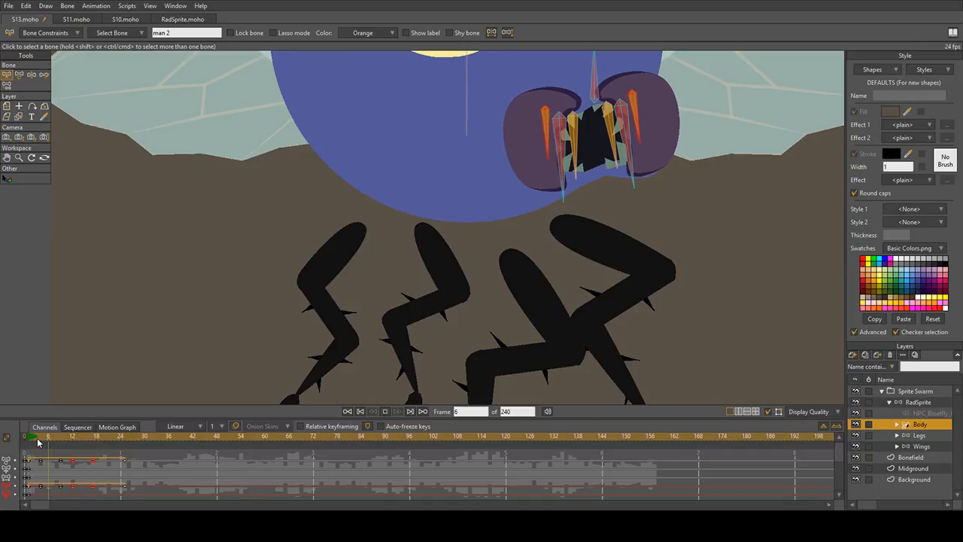
key("space")
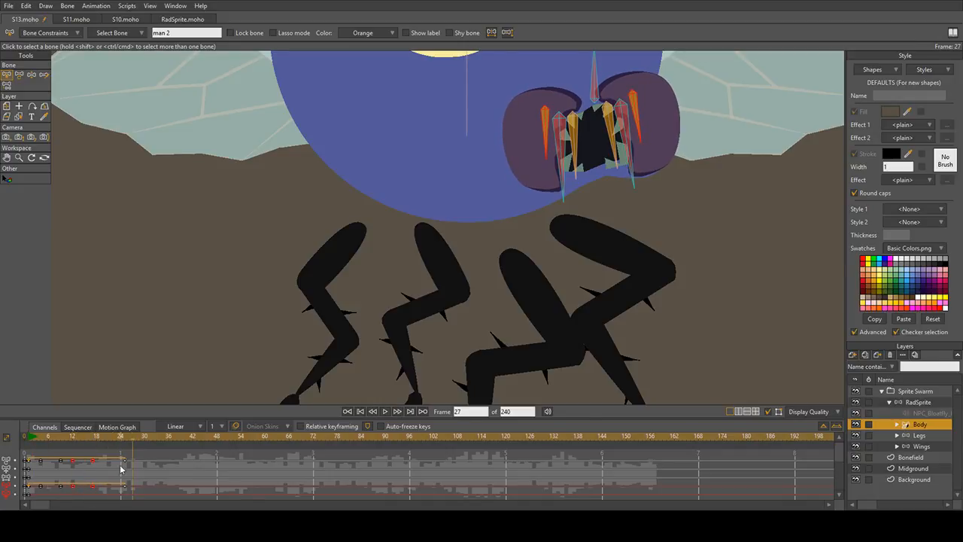
Step: Move the final mandible key to about frame 31 and paste a quick pair of mandible keys around frames 20 and 22
left_click_drag(120, 470, 149, 463)
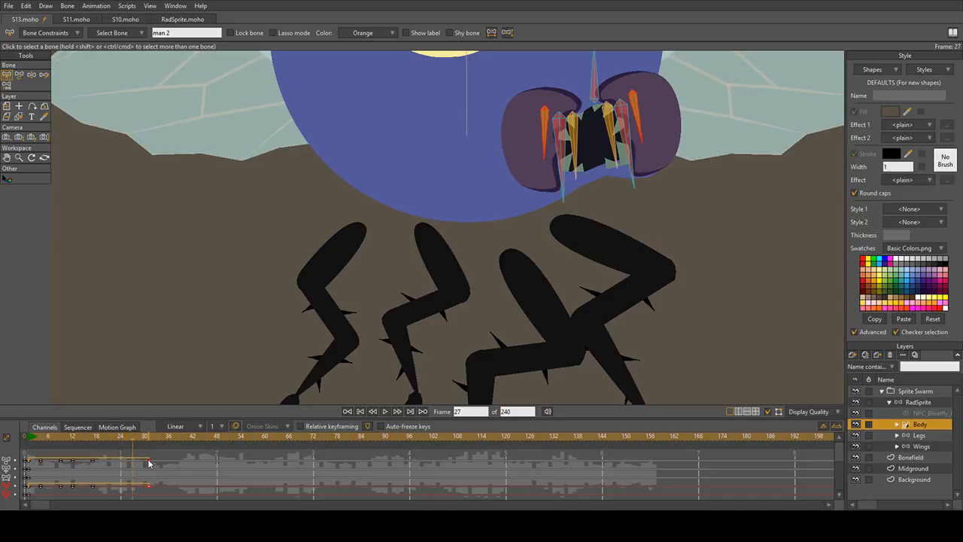
left_click_drag(96, 437, 110, 445)
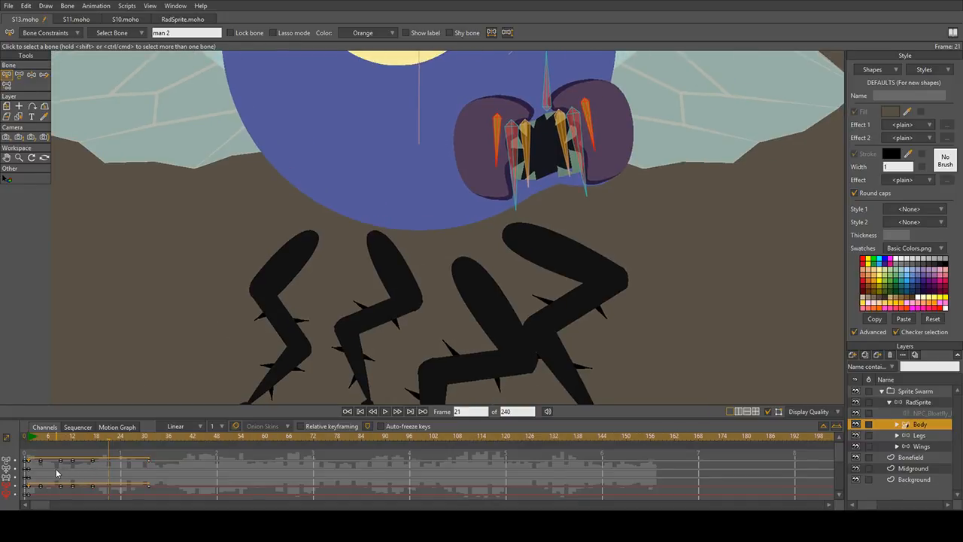
mouse_move(73, 461)
left_mouse_down()
mouse_move(125, 461)
mouse_move(106, 463)
left_mouse_up()
key("ctrl+c")
key("ctrl+v")
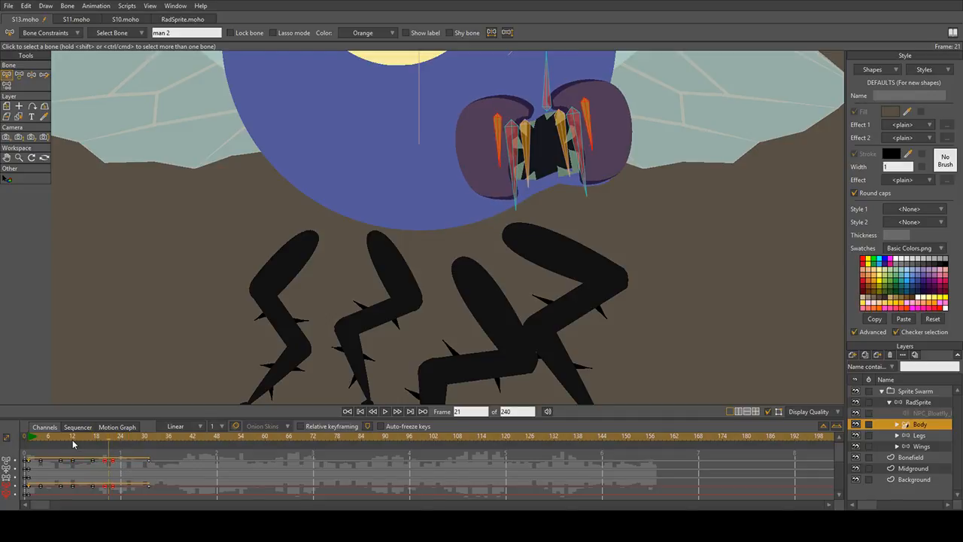
key("space")
Step: Paste the quick mandible key pair again at frames 24 and 26 and play back the mouth movement
left_click(112, 442)
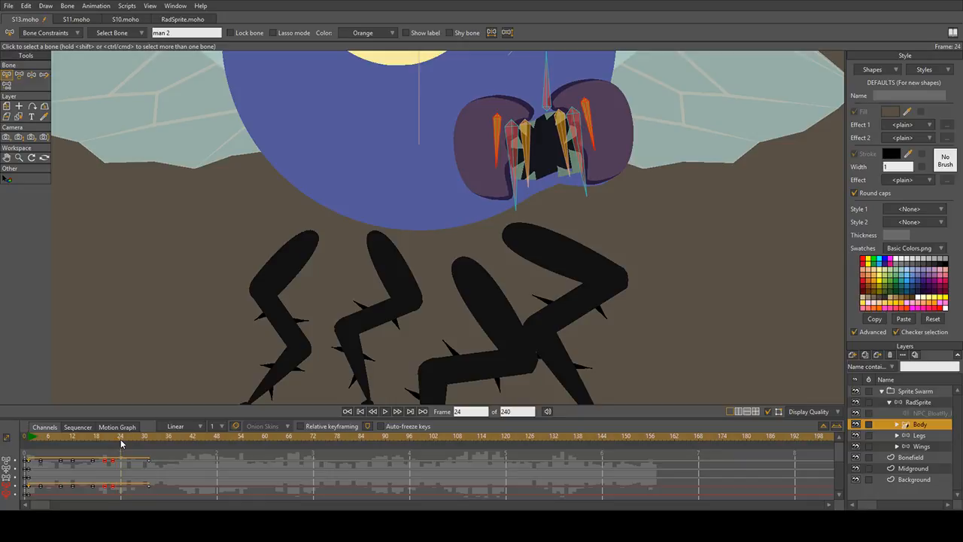
left_click(105, 462)
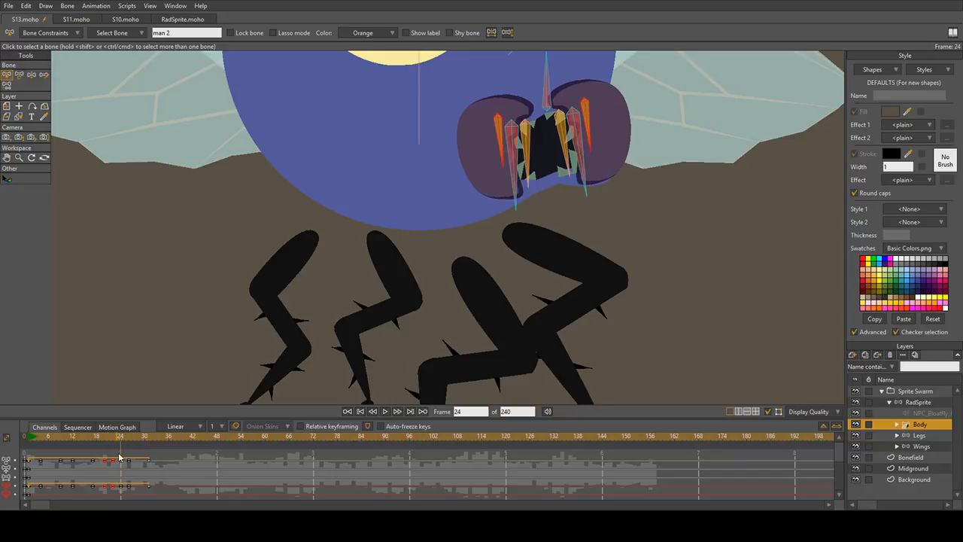
key("space")
left_click(28, 437)
key("space")
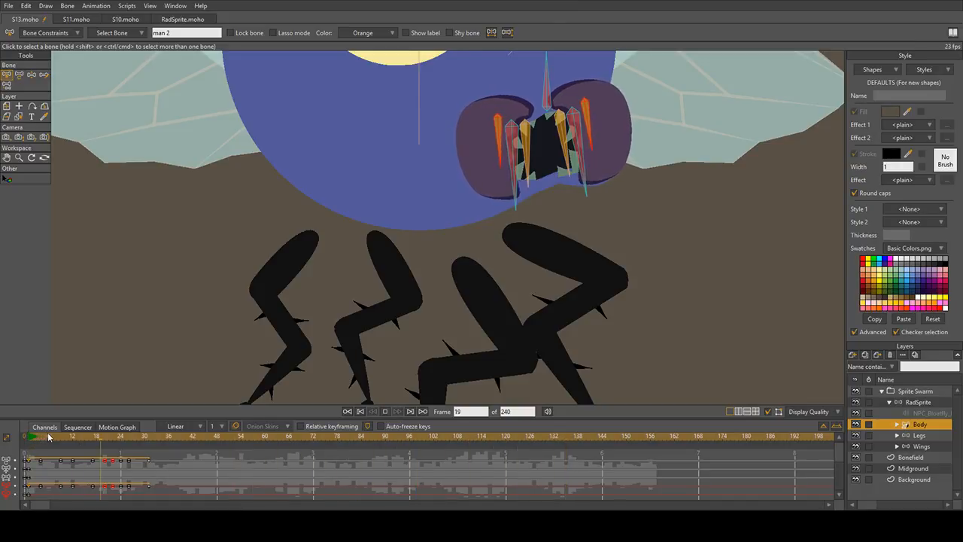
key("space")
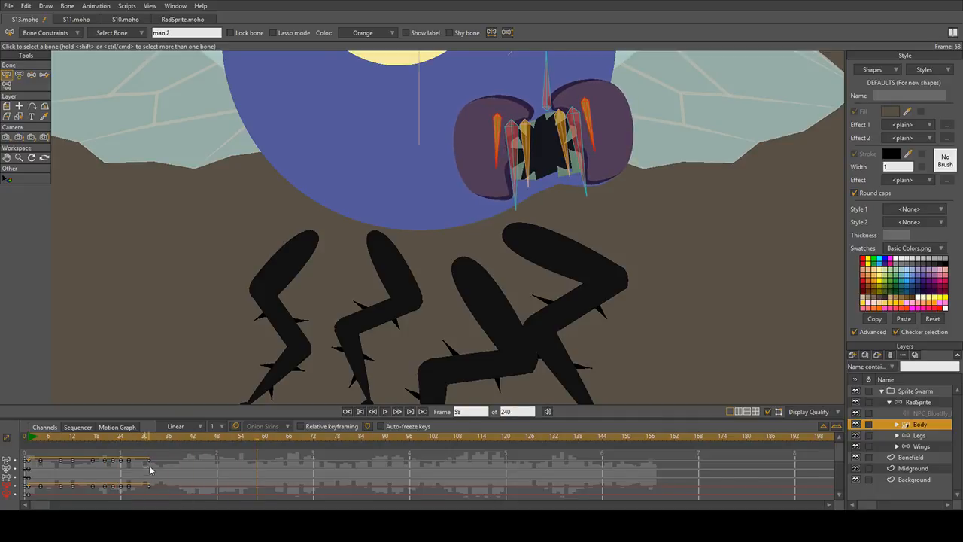
Step: Move the final mandible key to about frame 37 and paste the quick key pair at frames 28 and 30
left_click_drag(153, 465, 174, 465)
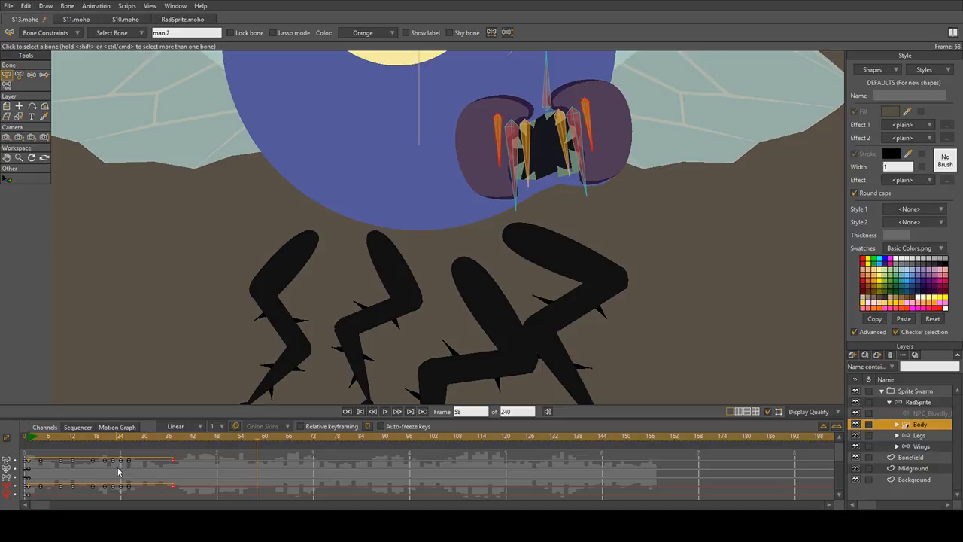
left_click_drag(118, 467, 142, 457)
key("ctrl+c")
key("ctrl+v")
left_click(139, 435)
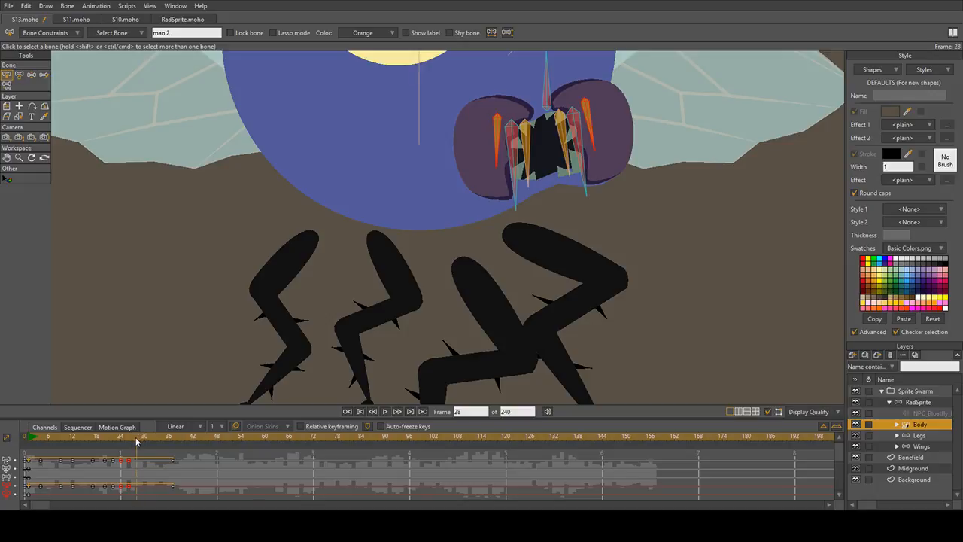
left_click_drag(133, 439, 136, 441)
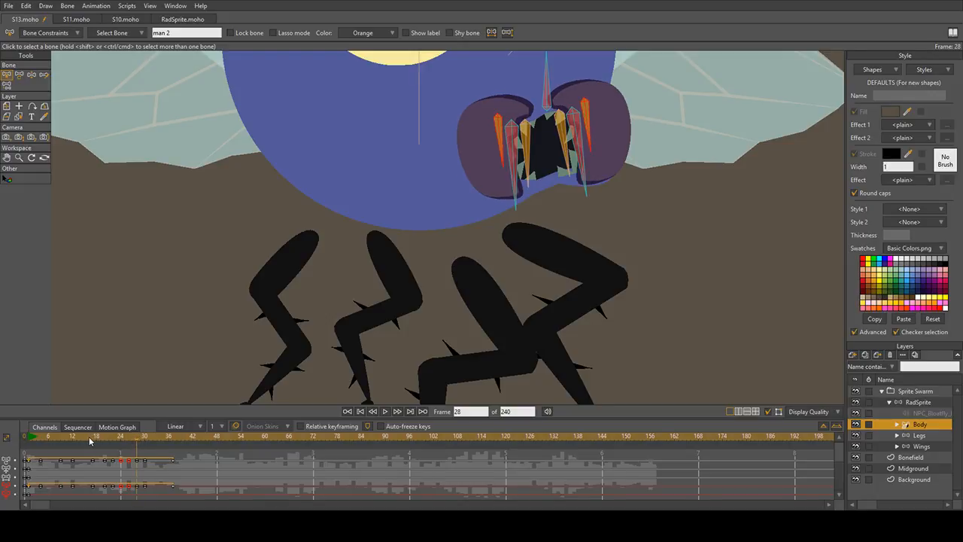
key("space")
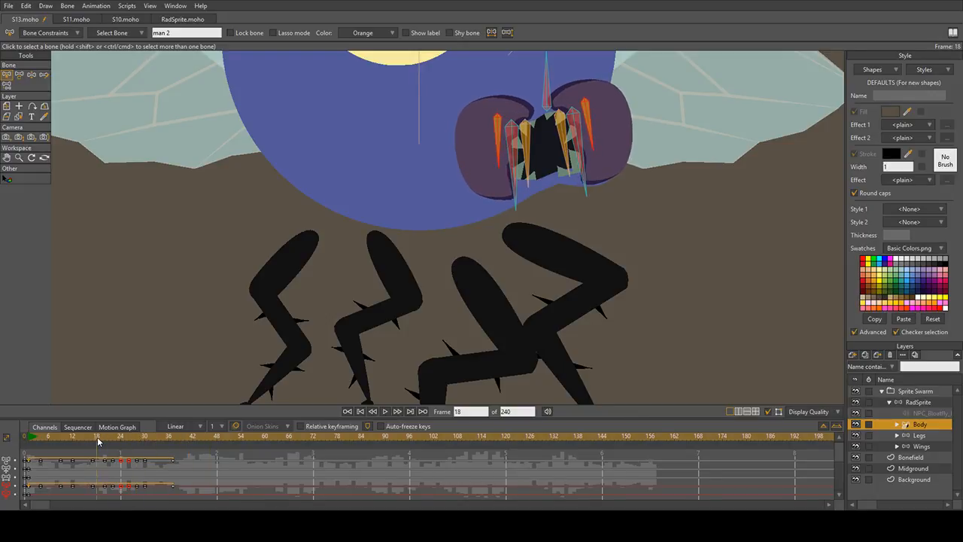
Step: Paste a copied mandible key at frame 34, play back the animation and return to frame 1
left_click_drag(97, 438, 161, 455)
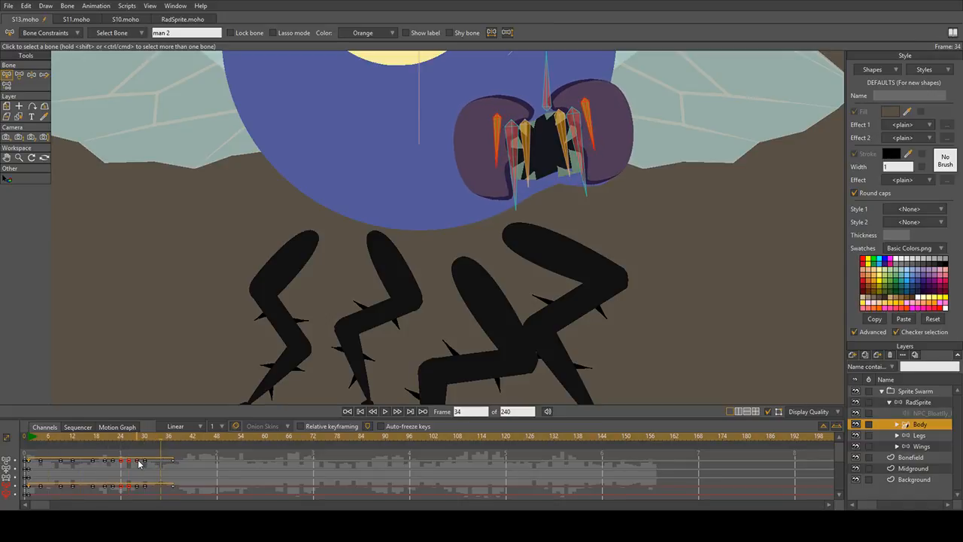
key("ctrl+v")
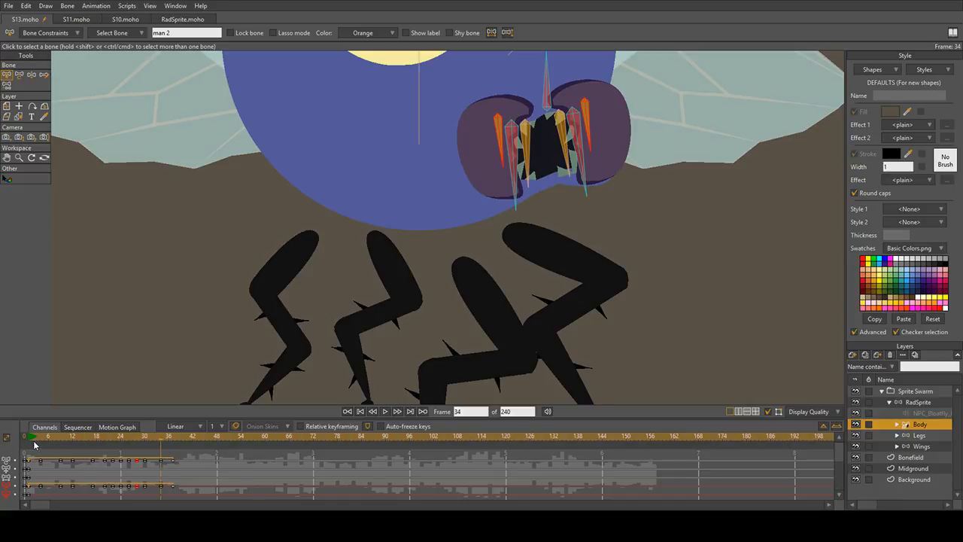
left_click(32, 438)
key("space")
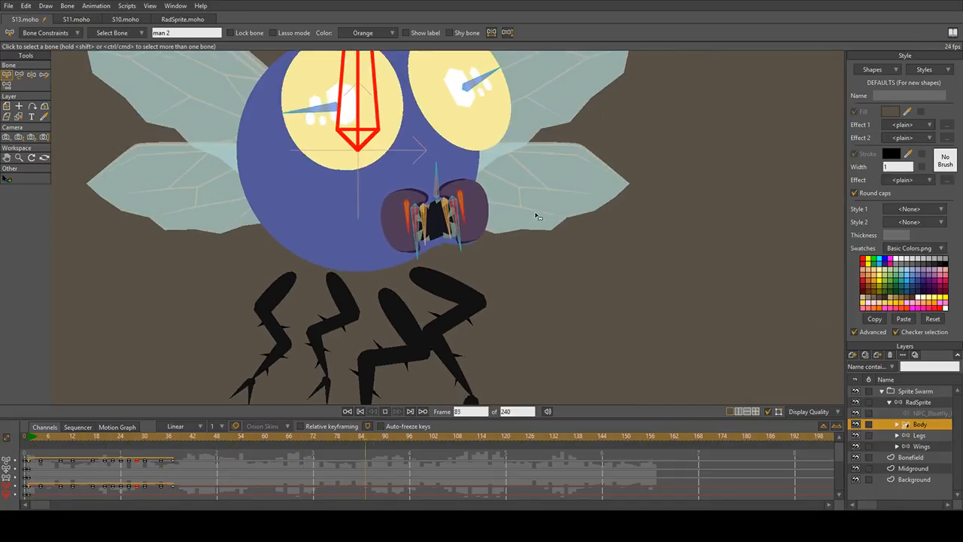
key("space")
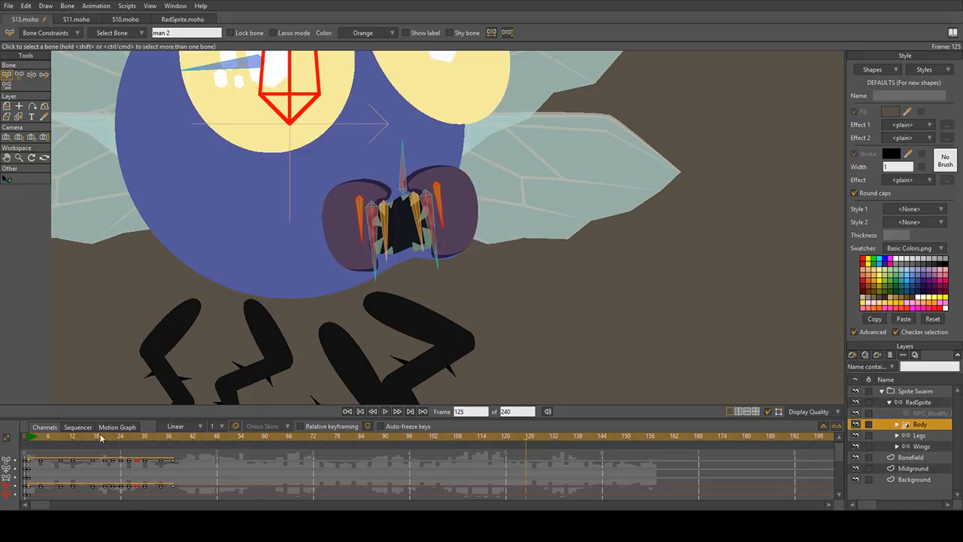
left_click(41, 438)
left_click_drag(41, 438, 24, 438)
scroll(332, 319, "down", 2)
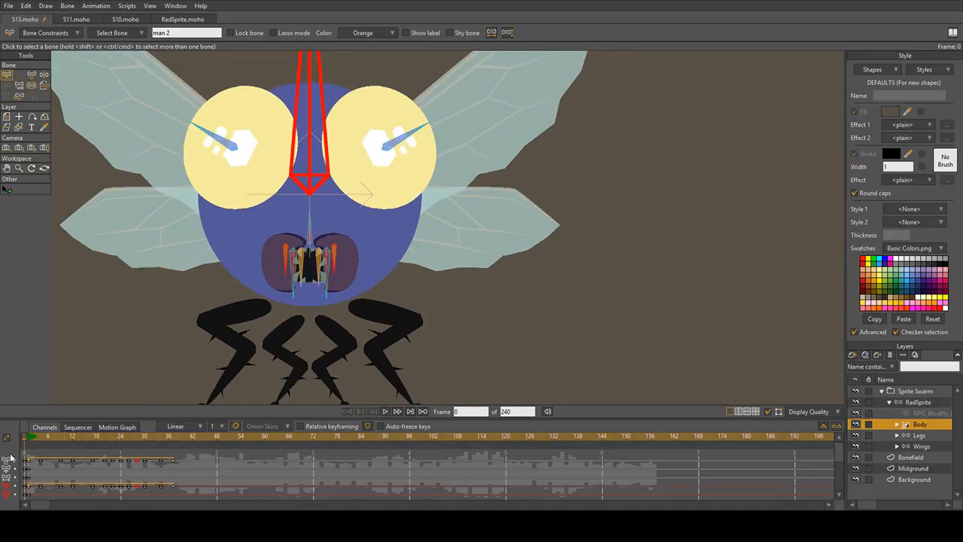
left_click(30, 440)
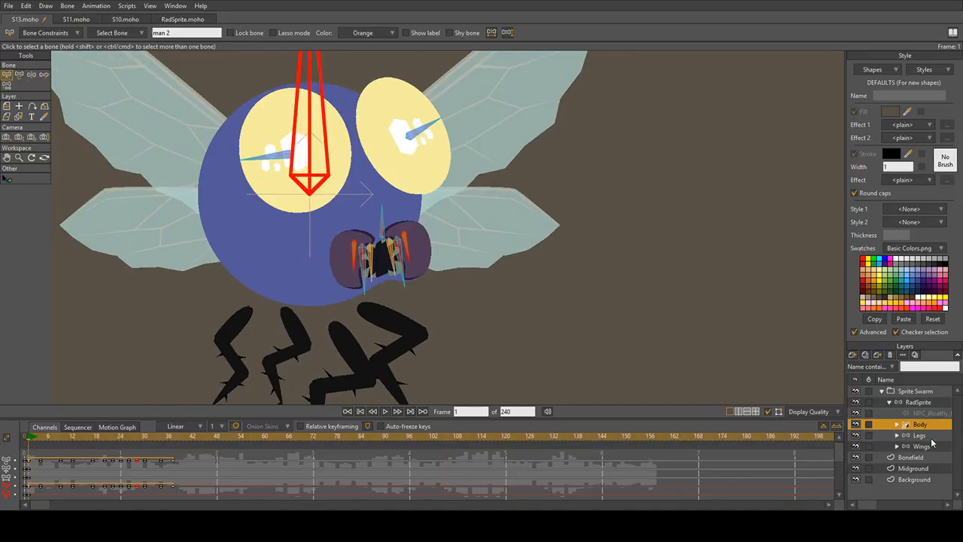
Step: On the Legs layer at frame 7, rotate the large front leg's upper bone to about 120.84 degrees
left_click(930, 438)
left_click_drag(384, 380, 416, 271)
scroll(450, 229, "up", 1)
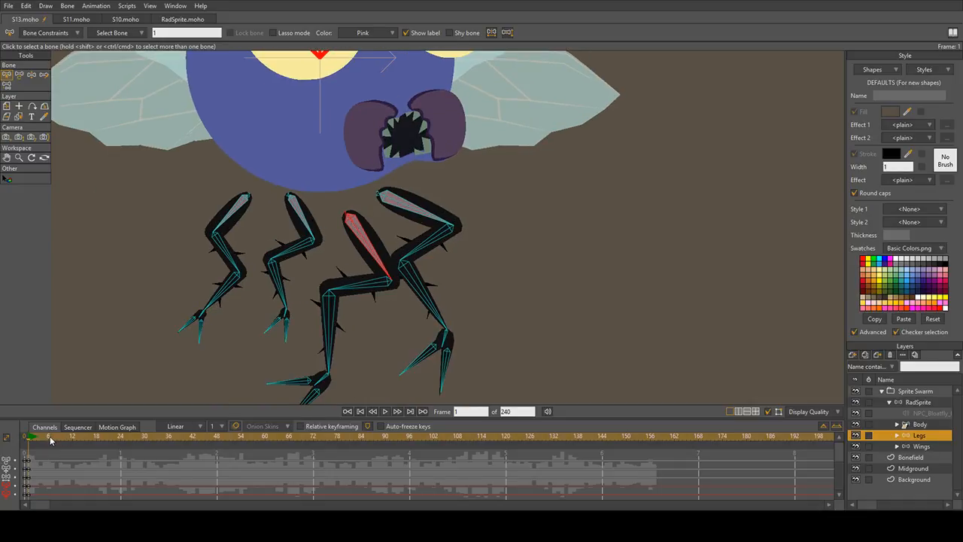
left_click_drag(50, 441, 59, 440)
left_click_drag(298, 223, 302, 186)
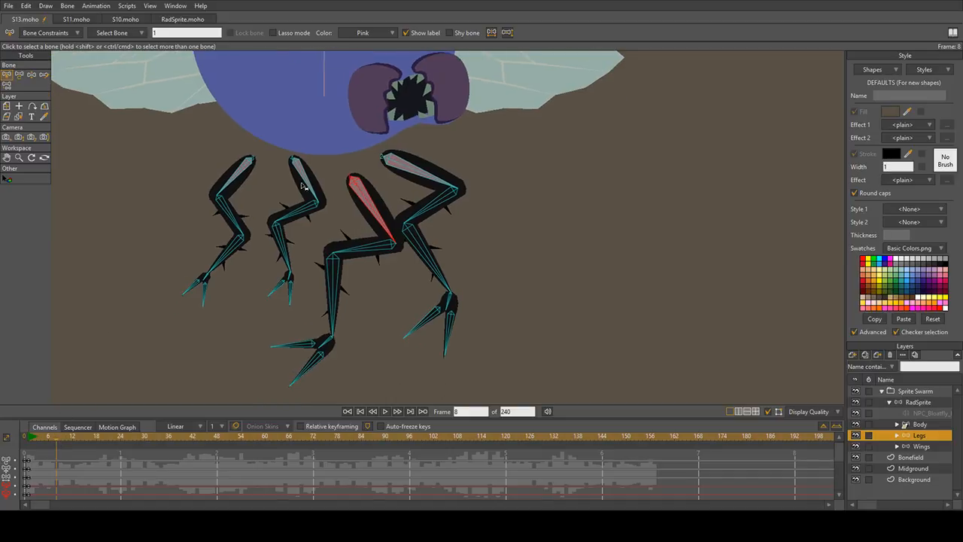
key("t")
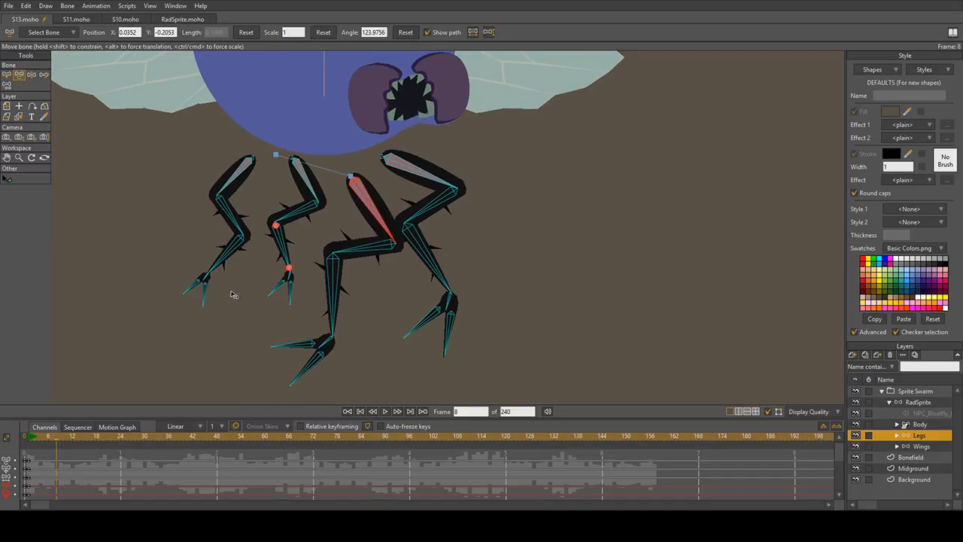
left_click(54, 439)
left_click_drag(312, 180, 334, 313)
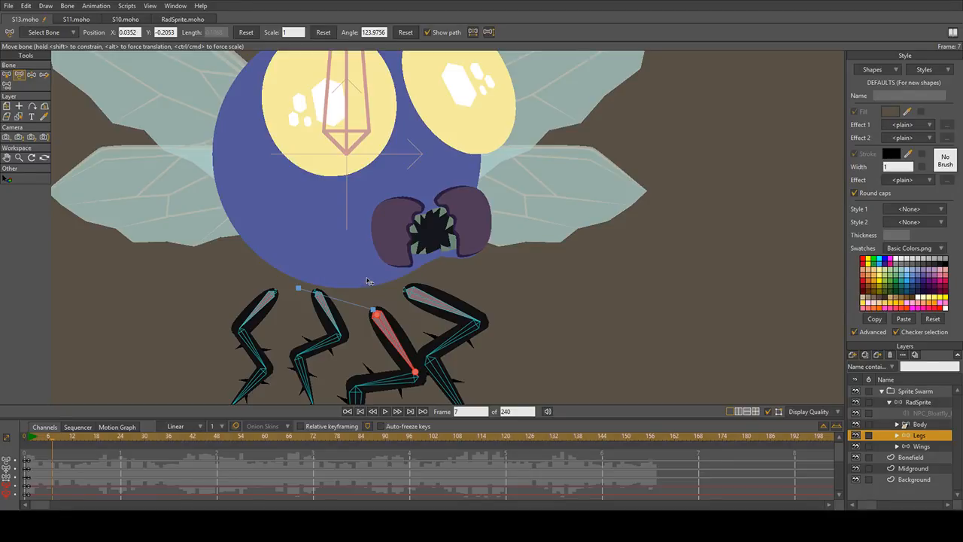
left_click_drag(443, 271, 430, 182)
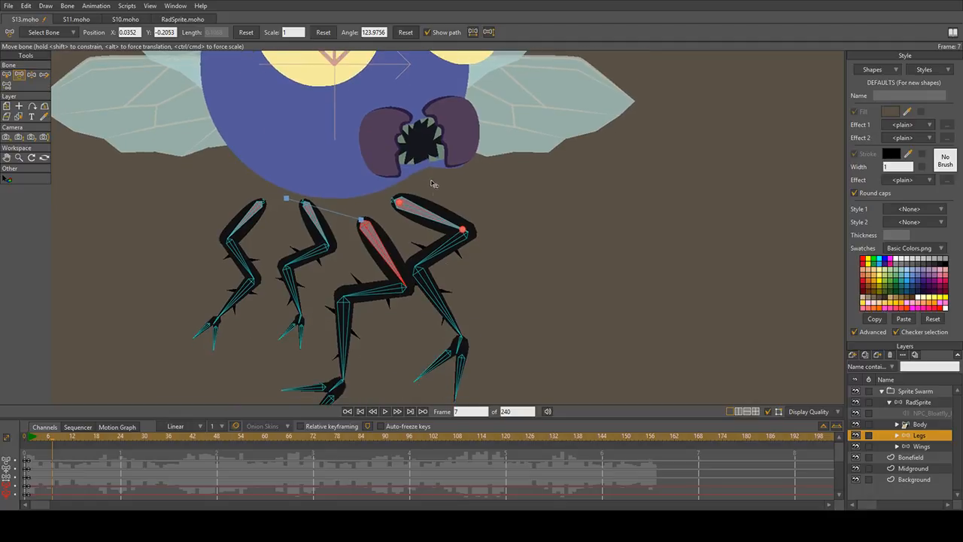
left_click_drag(403, 283, 398, 289)
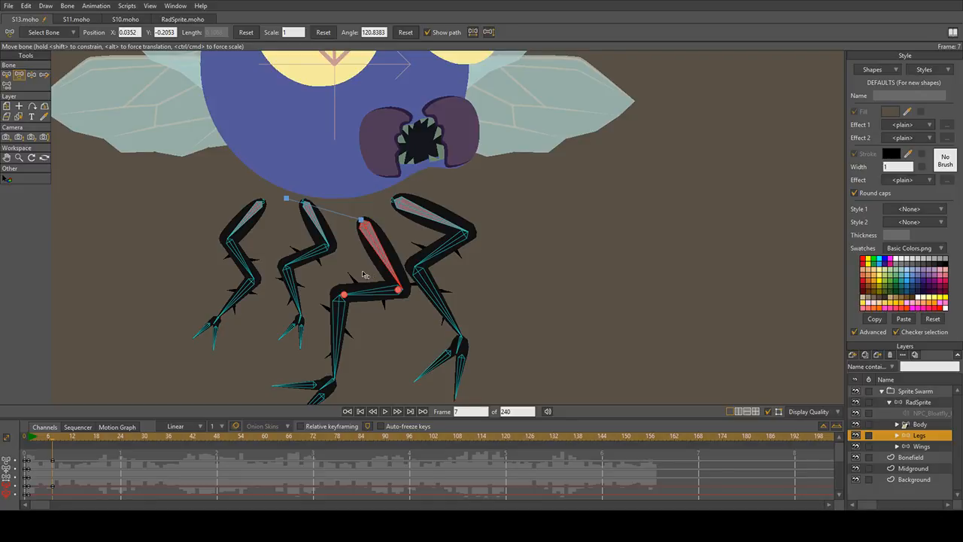
Step: Rotate the front leg's shin bone to about 270.31 degrees at frame 7 and check the pose from far and near
left_click_drag(417, 247, 431, 210)
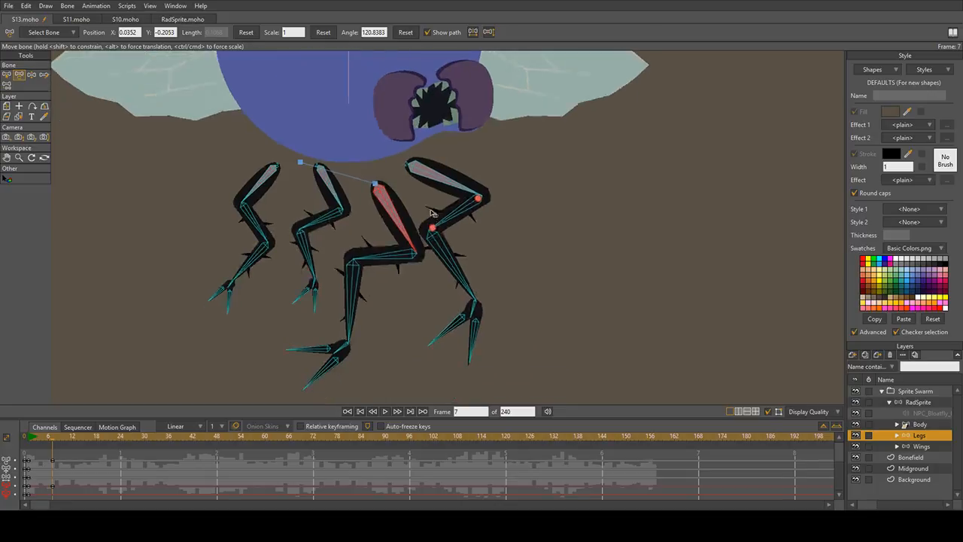
left_click_drag(359, 294, 419, 279)
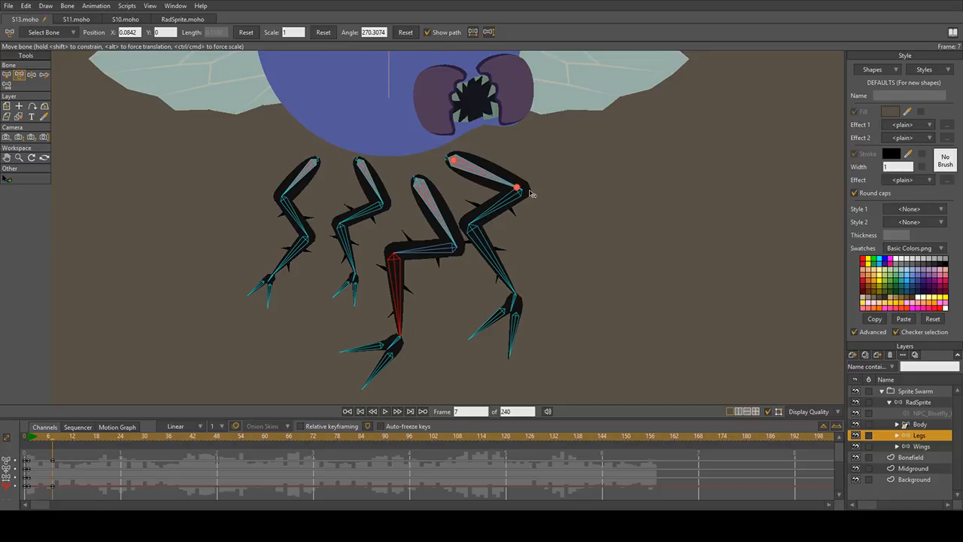
scroll(512, 194, "down", 5)
scroll(525, 179, "down", 3)
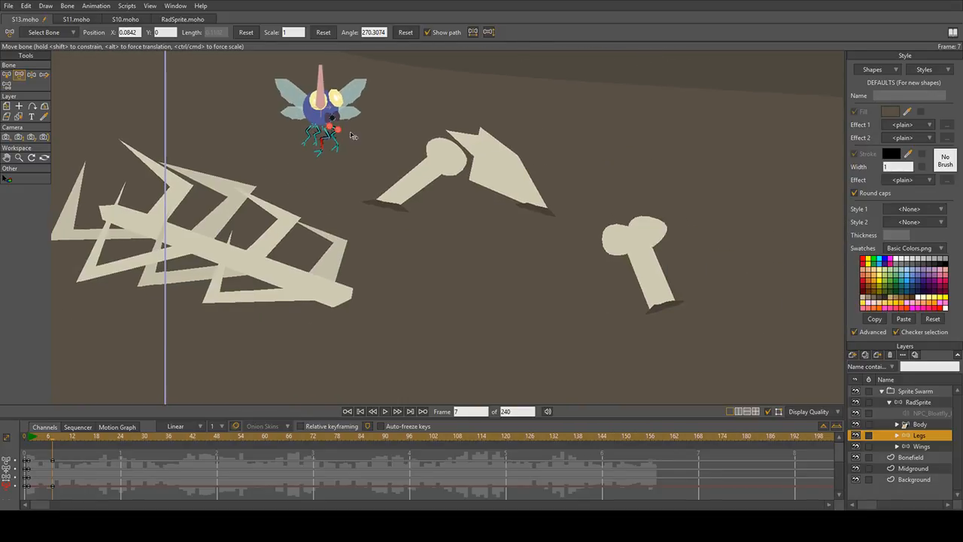
scroll(536, 186, "down", 2)
scroll(361, 145, "up", 4)
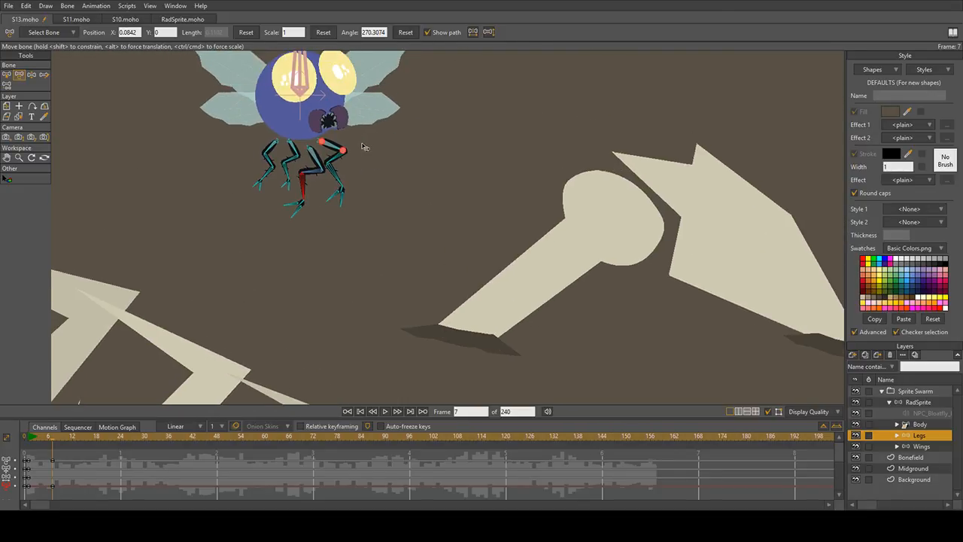
scroll(335, 128, "up", 3)
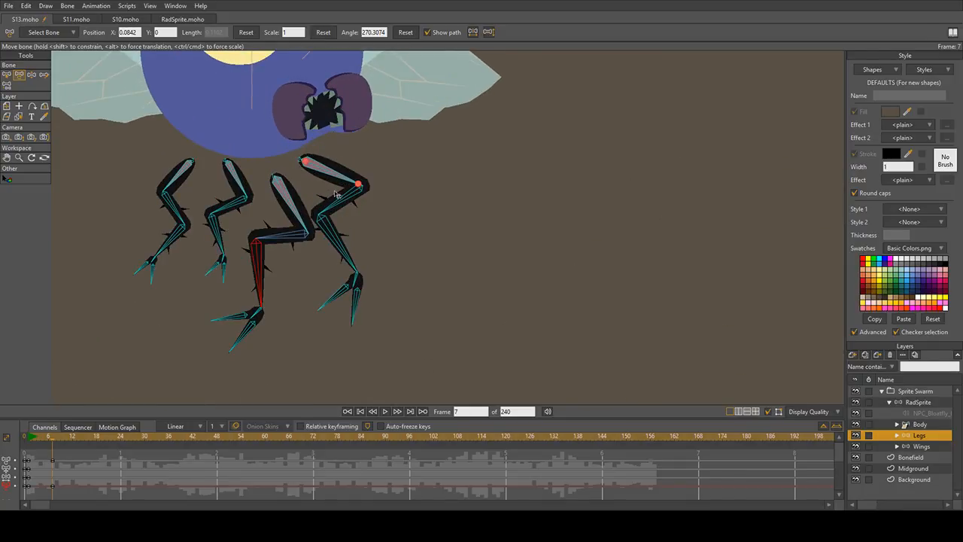
left_click(306, 231)
left_click_drag(307, 230, 301, 221)
key("ctrl+z")
Step: Move the front leg's bone key from frame 7 to frame 4 on the Legs layer
scroll(306, 247, "up", 1)
left_click(30, 440)
left_click(64, 438)
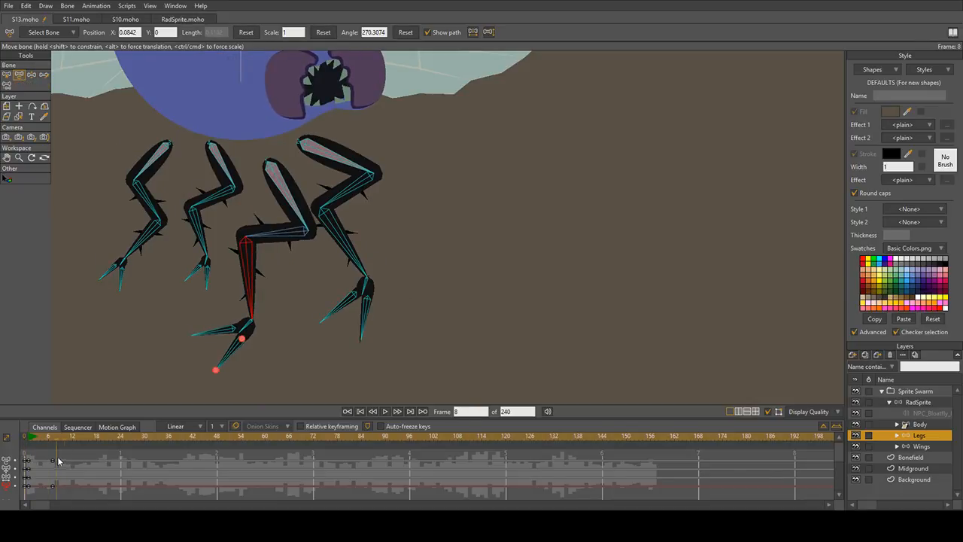
left_click(52, 461)
left_click_drag(53, 460, 41, 460)
left_click_drag(244, 179, 320, 182)
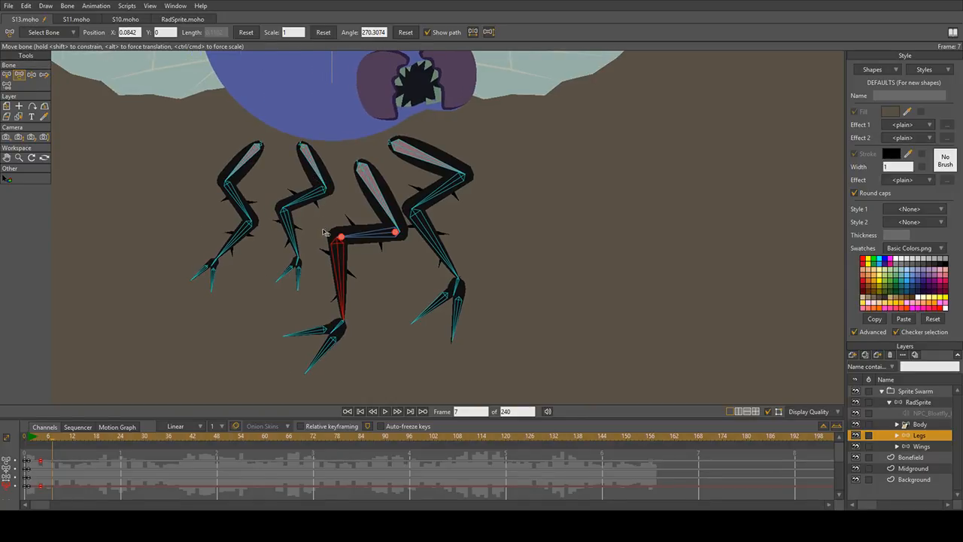
Step: Select the upper bones of all four legs together and return to frame 1
left_click(6, 74)
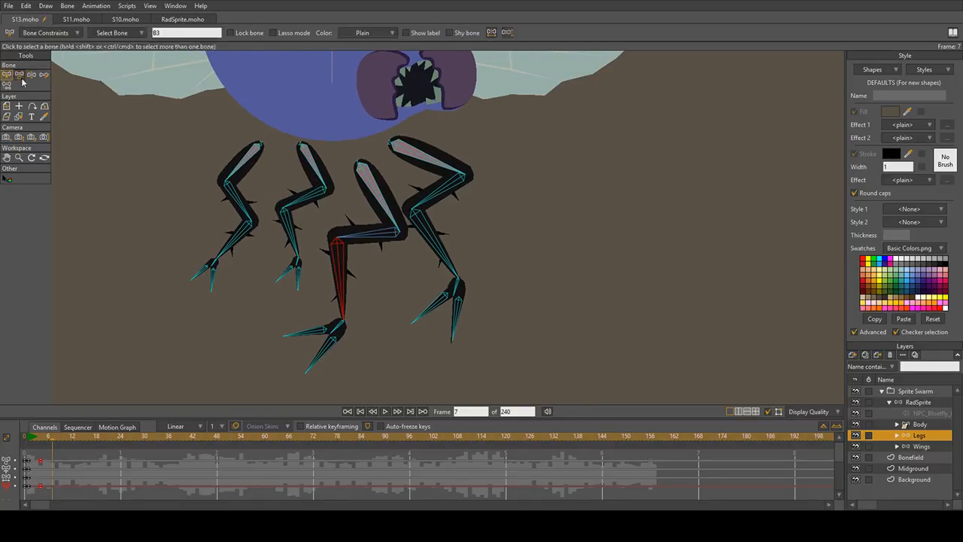
left_click_drag(200, 164, 485, 125)
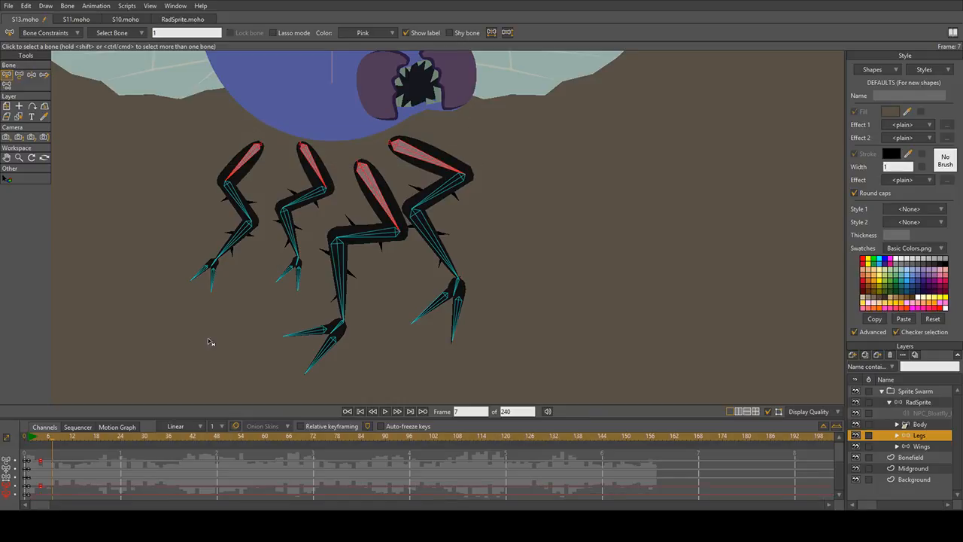
left_click(33, 440)
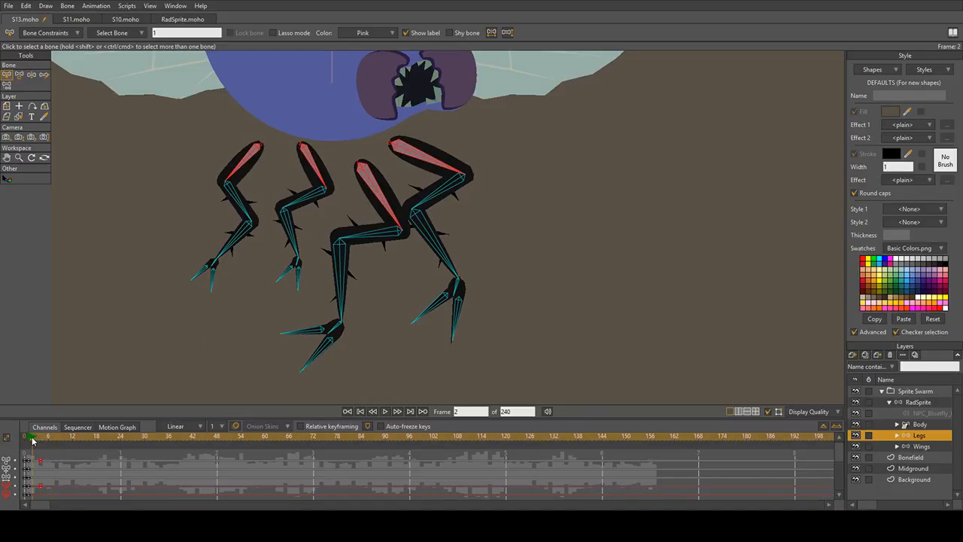
mouse_move(33, 440)
left_mouse_down()
mouse_move(116, 445)
mouse_move(15, 454)
mouse_move(30, 454)
left_mouse_up()
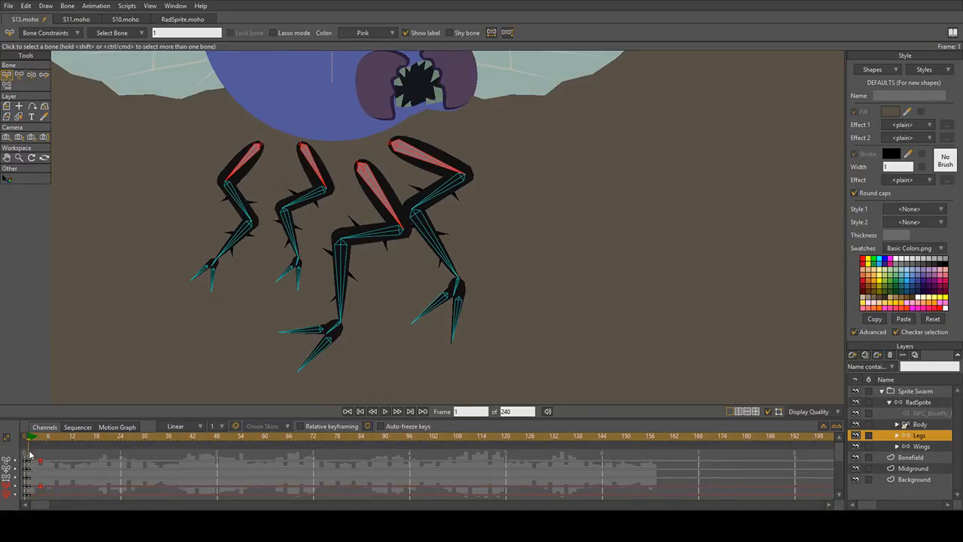
Step: Shift the Sprite Swarm group sideways to X -0.5091 at frame 25 and play back the movement from frame 1
left_click(923, 391)
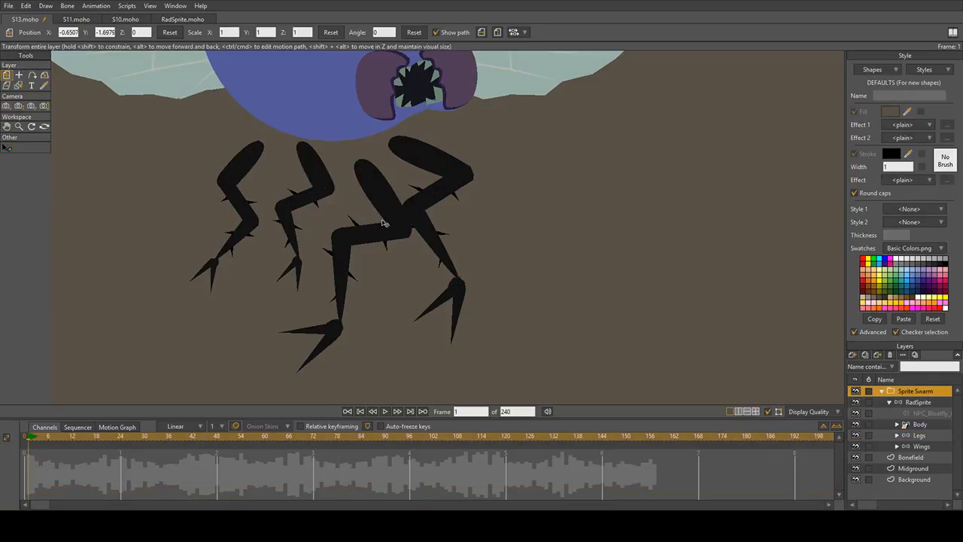
scroll(382, 223, "down", 3)
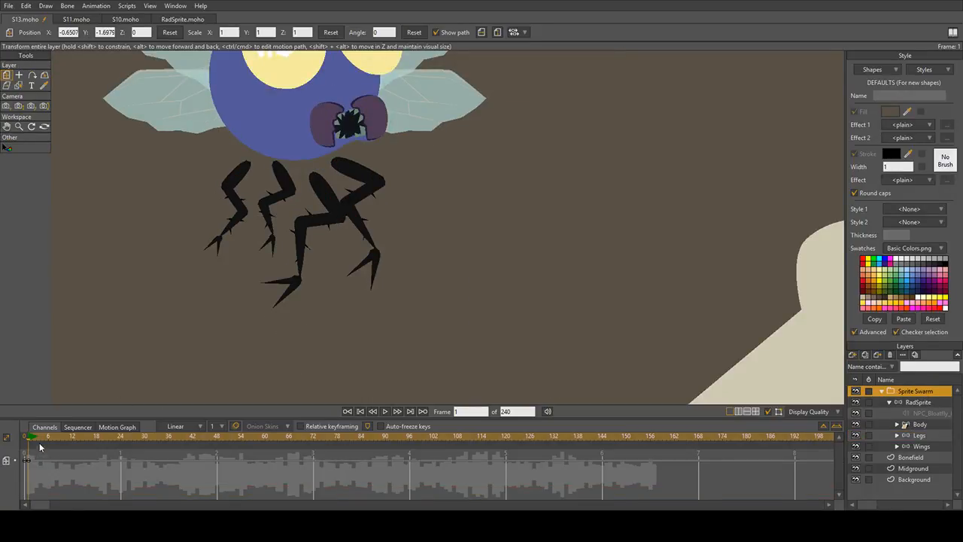
left_click_drag(40, 443, 125, 448)
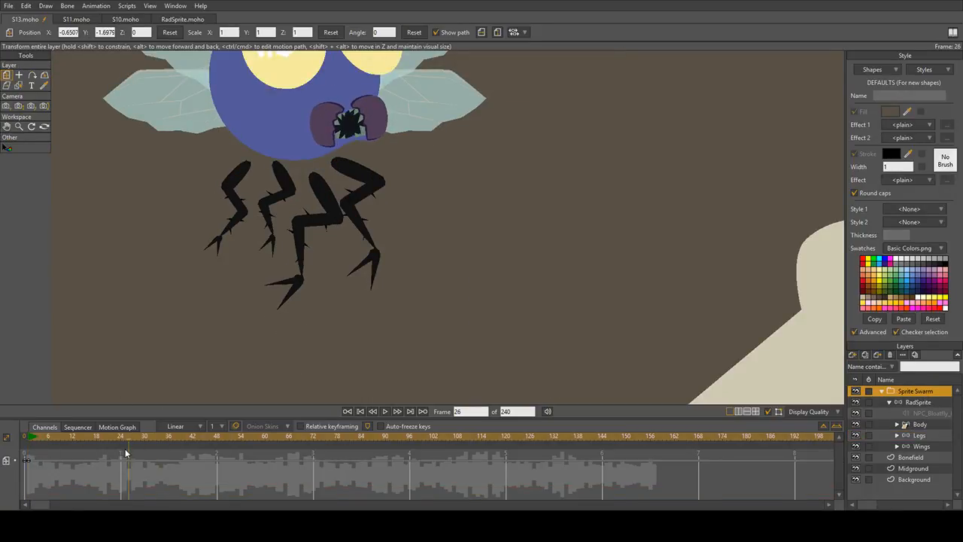
left_click(31, 442)
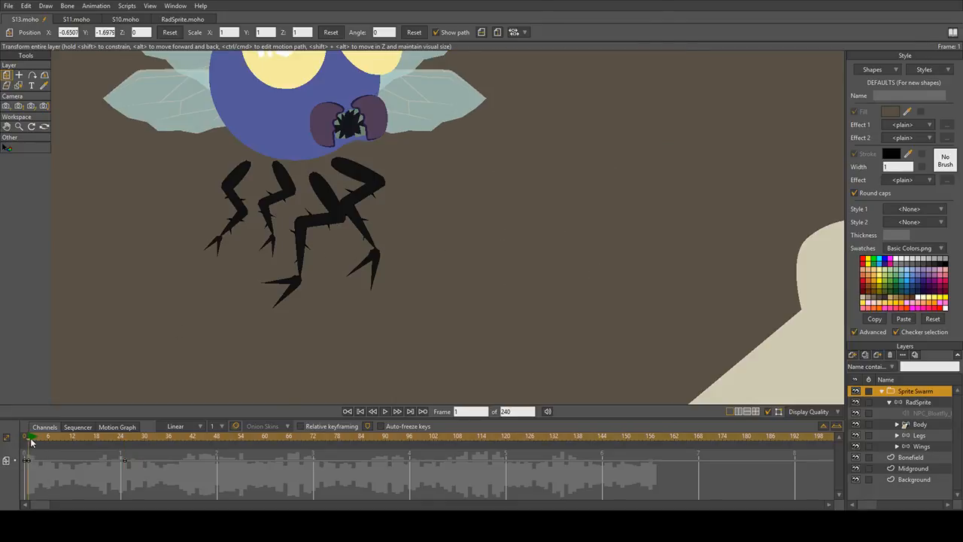
key("space")
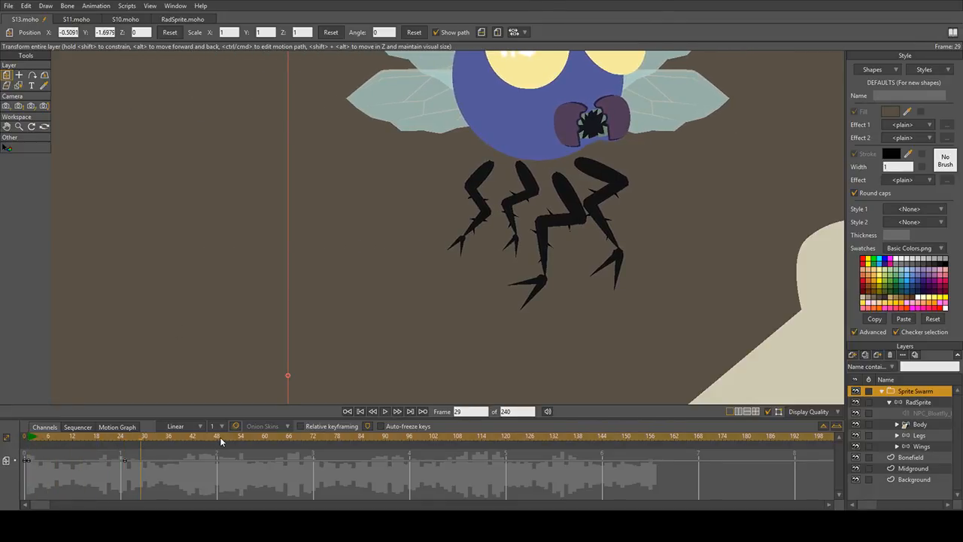
Step: Copy the Sprite Swarm group's frame 1 position key to frame 49, play back the motion and return to frame 1
left_click(220, 436)
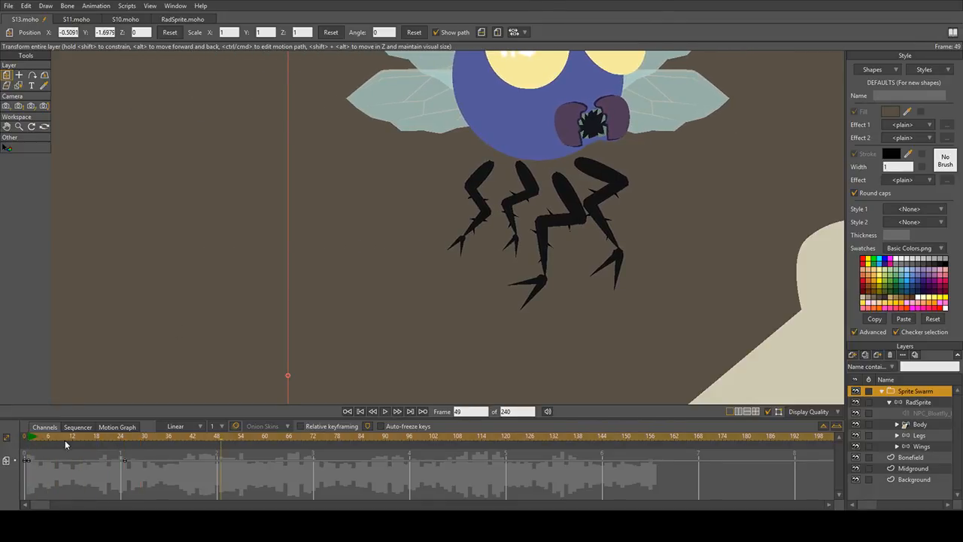
left_click(30, 464)
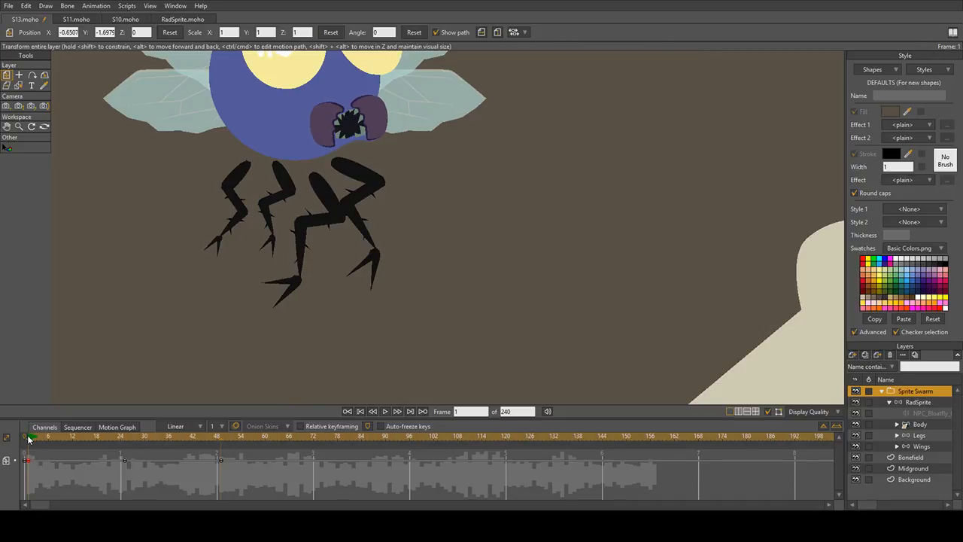
key("space")
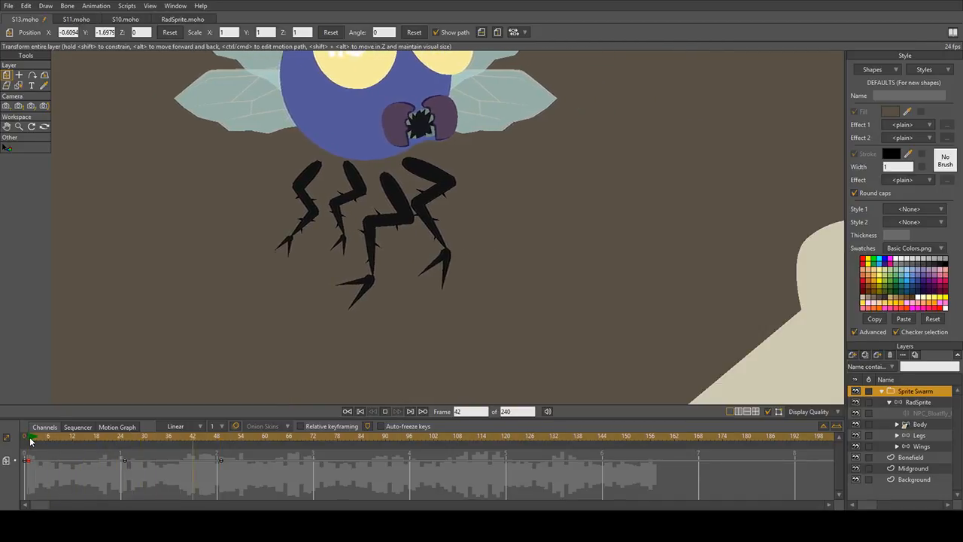
left_click(36, 438)
left_click(33, 444)
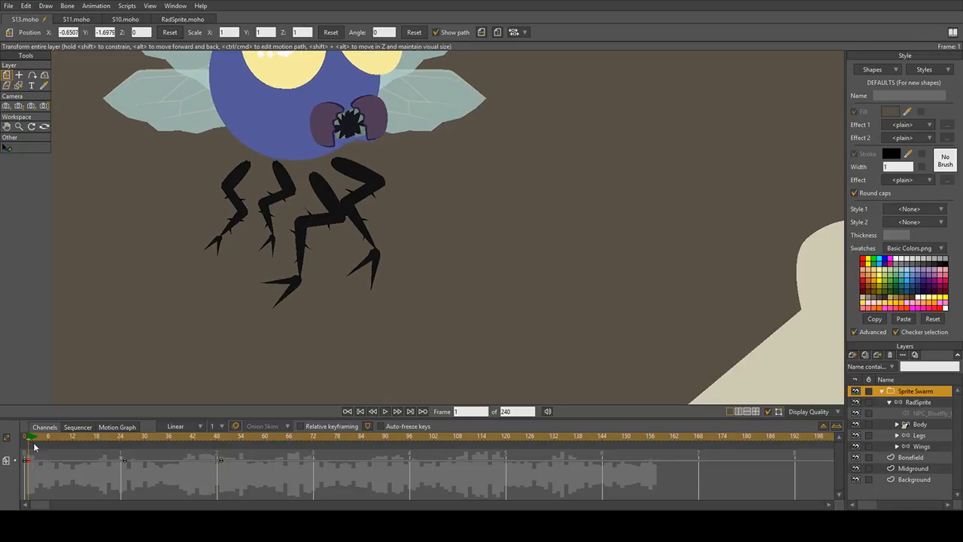
Step: Enable bone dynamics for the four upper leg bones on the Legs layer, play back the animation and return to frame 1
left_click(919, 402)
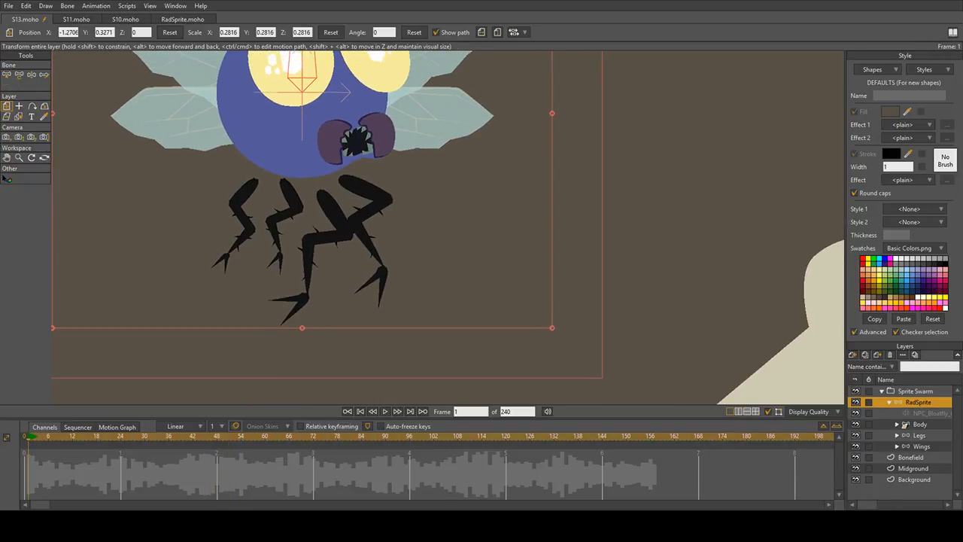
left_click(930, 436)
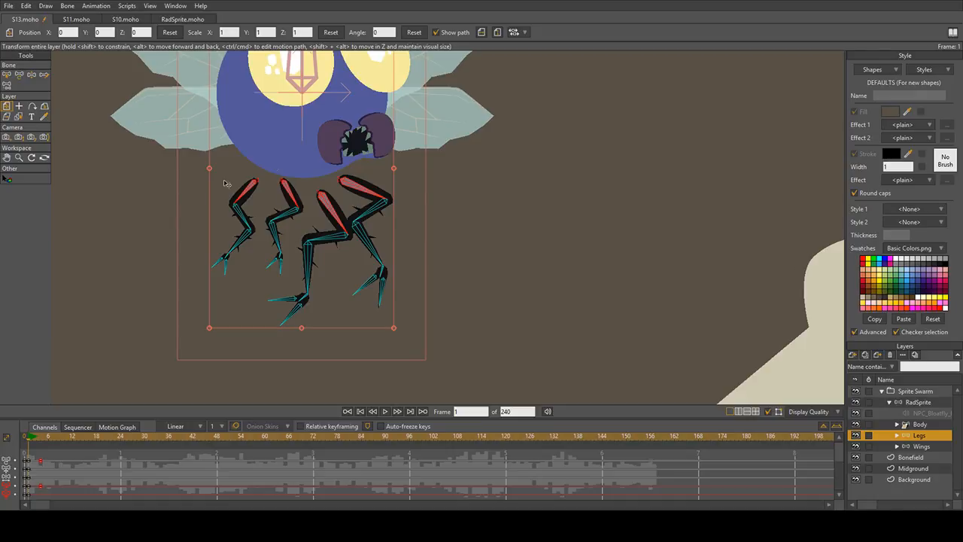
left_click(8, 74)
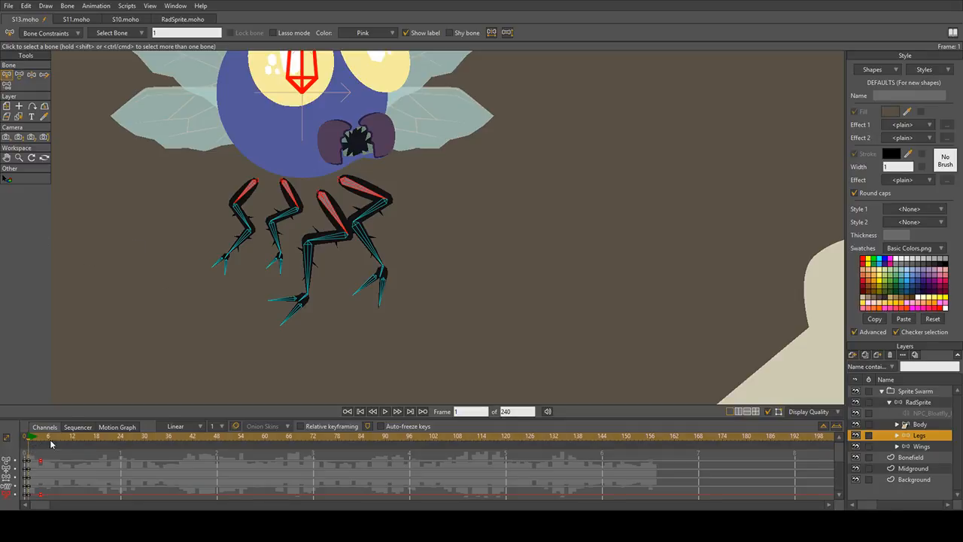
key("space")
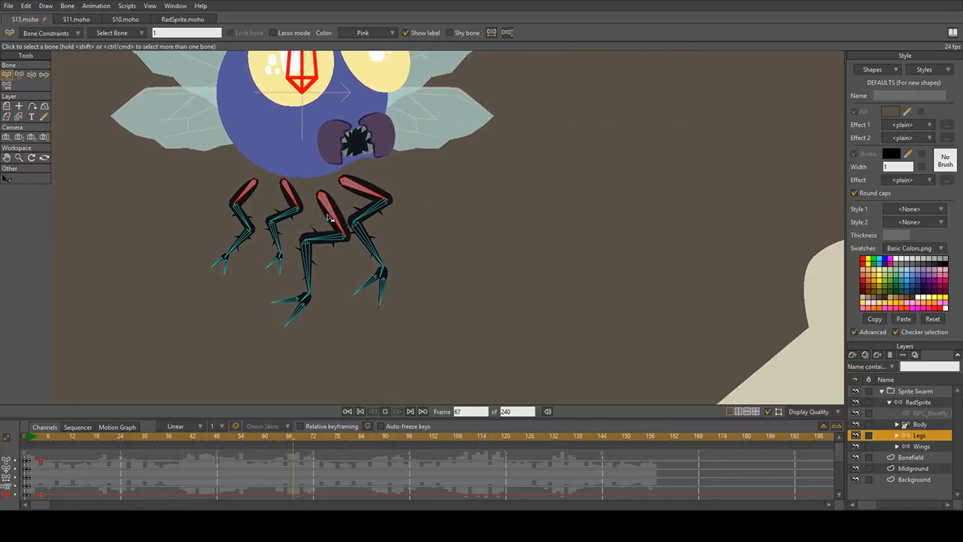
key("space")
left_click(29, 440)
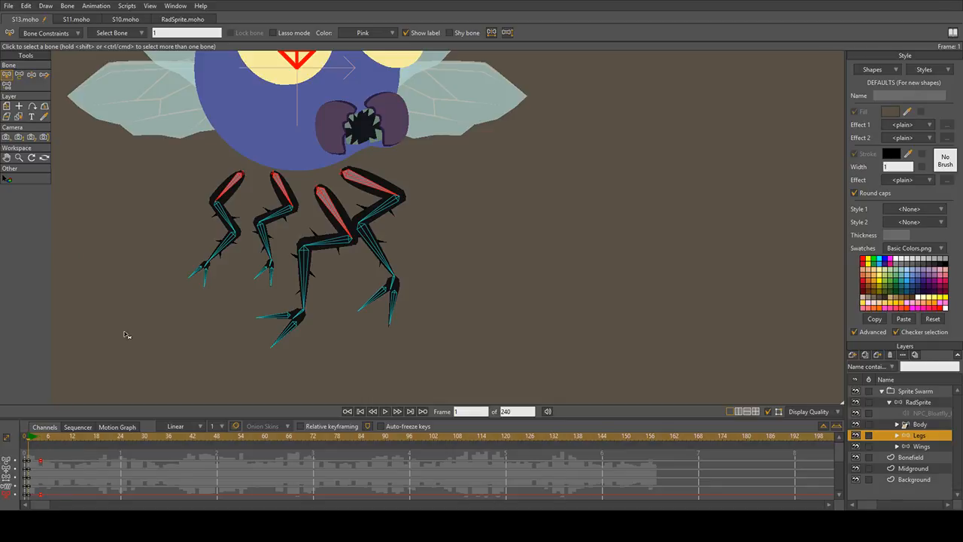
Step: Play back the leg motion, examine the legs up close near frame 6 and replay it as the fly shifts sideways
key("space")
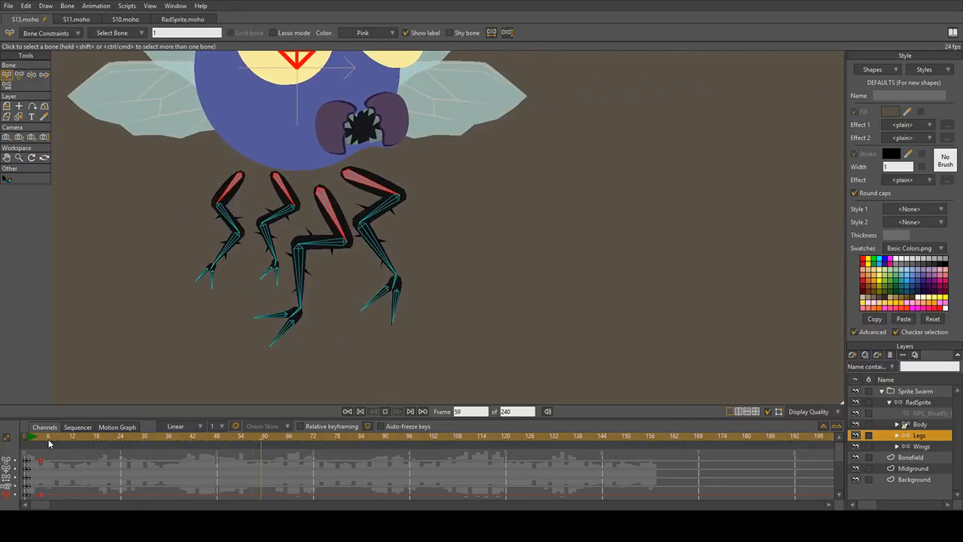
key("space")
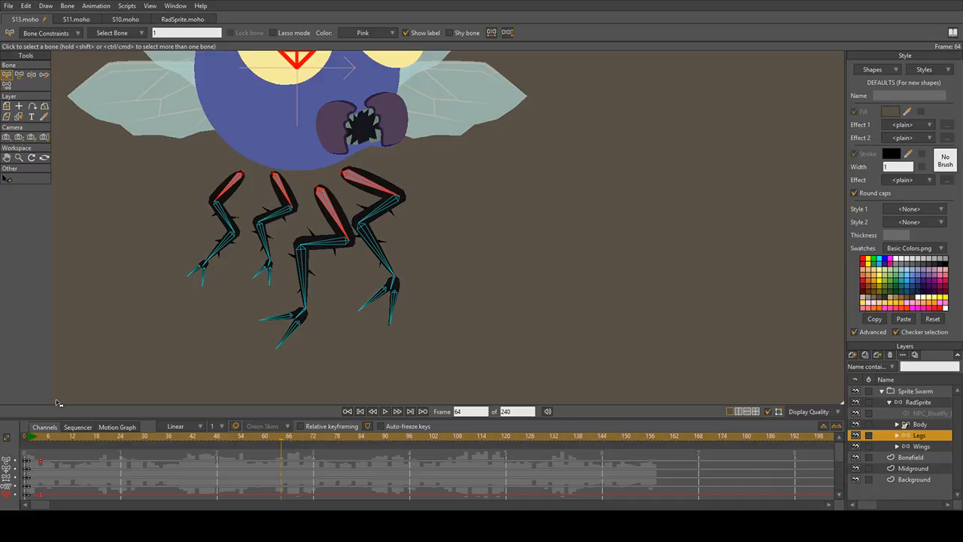
scroll(318, 359, "up", 3)
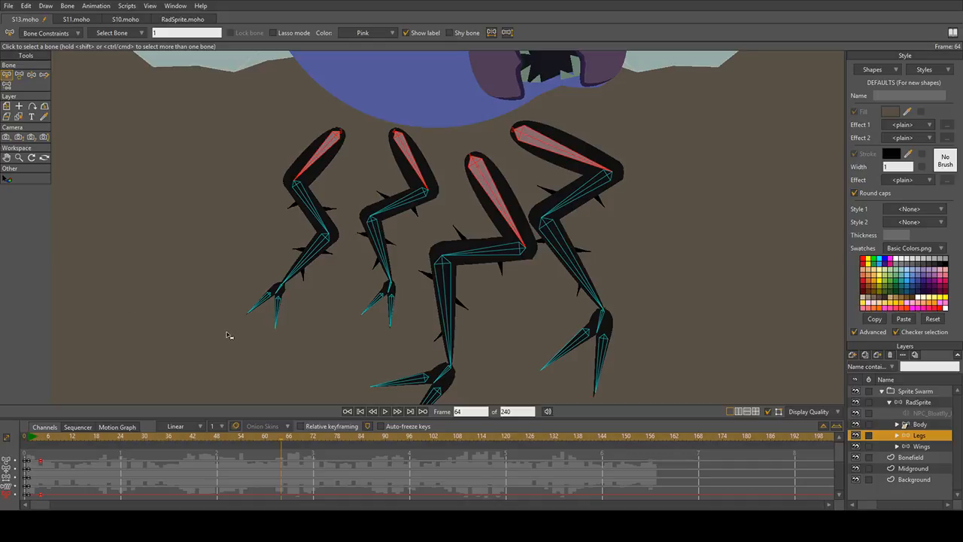
left_click(55, 436)
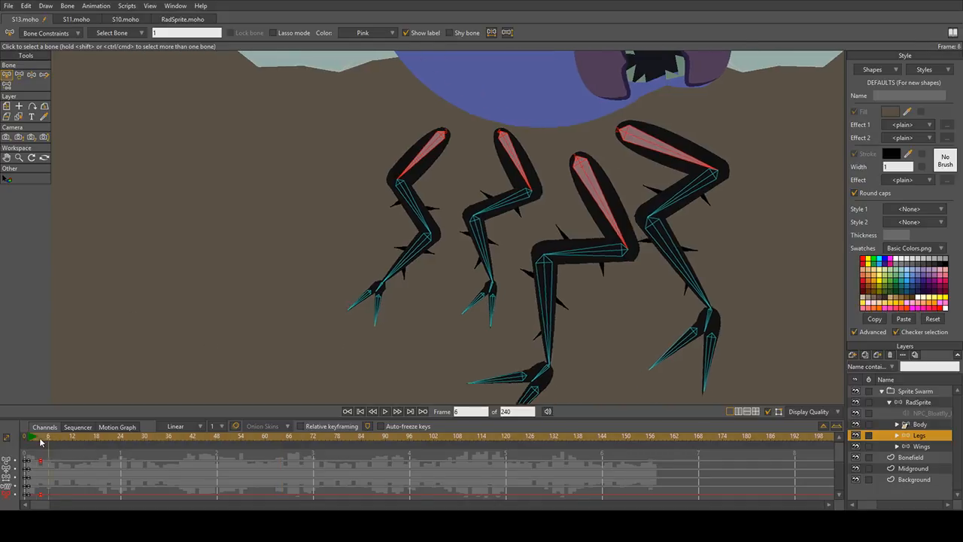
key("space")
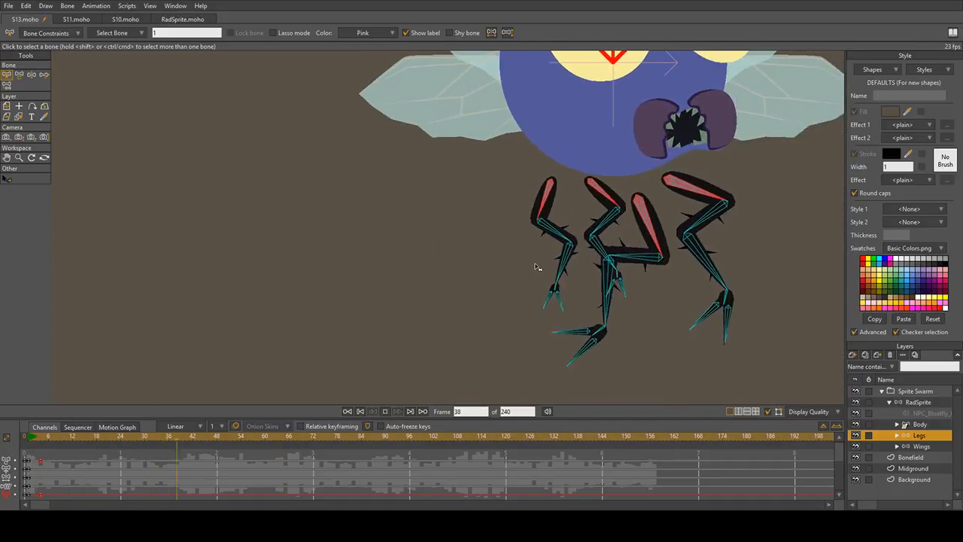
left_click(29, 448)
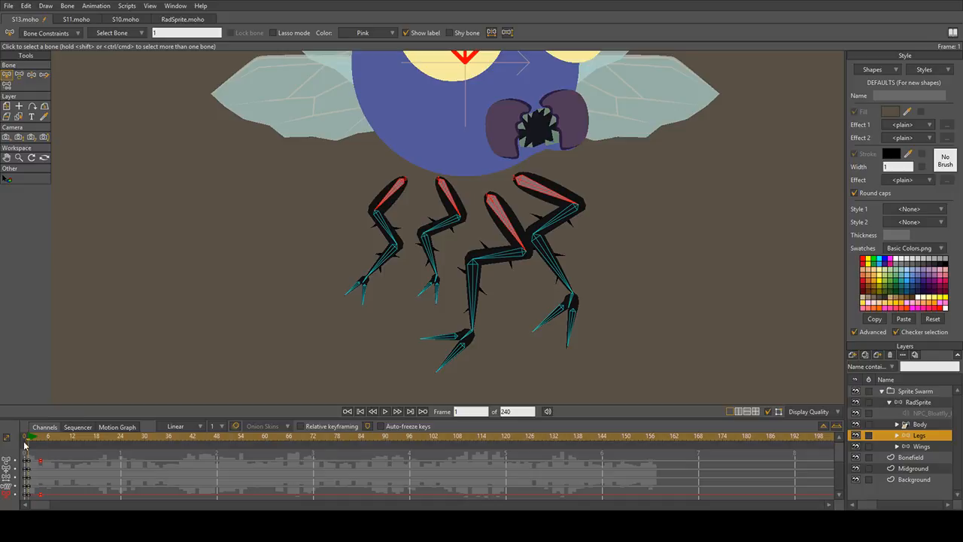
Step: Replay the leg swing repeatedly from frame 1 to judge its strength, ending back at frame 1
key("space")
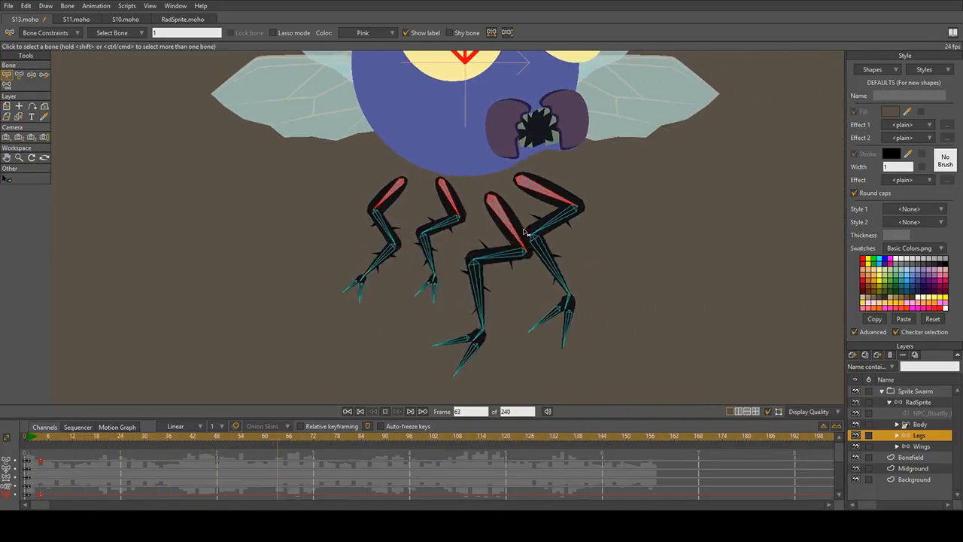
key("space")
left_click(33, 438)
key("space")
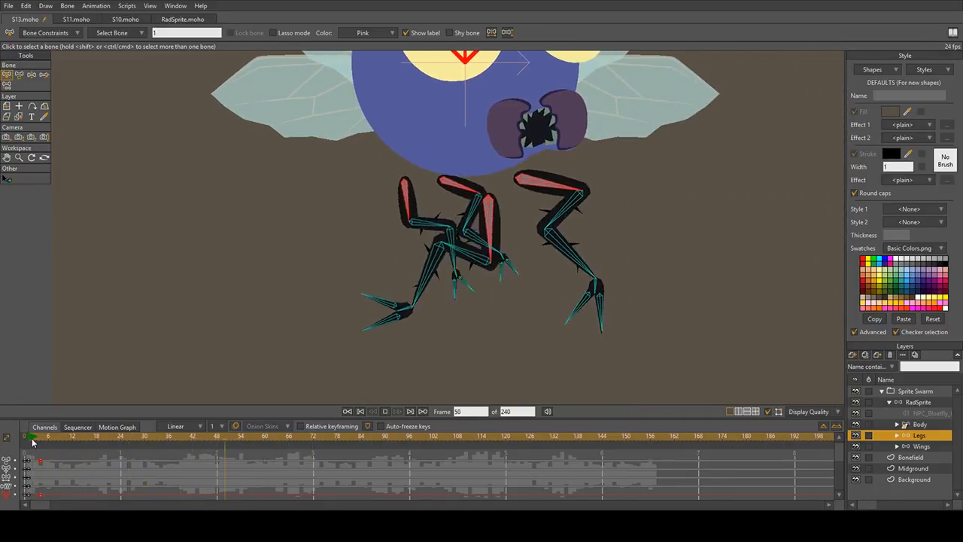
left_click(32, 443)
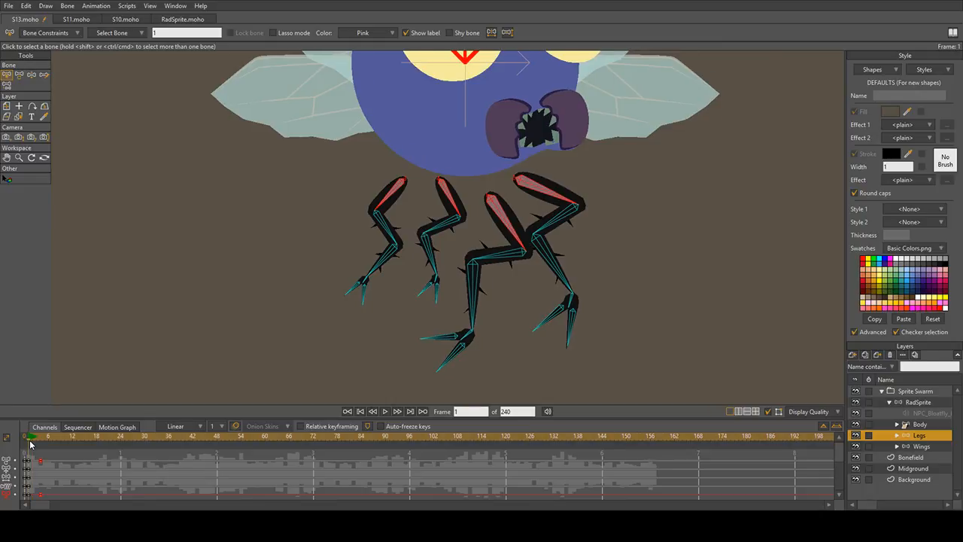
key("space")
left_click(30, 444)
Step: Rotate the large front leg's upper bone to about 135.19 degrees at frame 1
left_click(19, 74)
left_click(487, 199)
left_click_drag(488, 200, 491, 198)
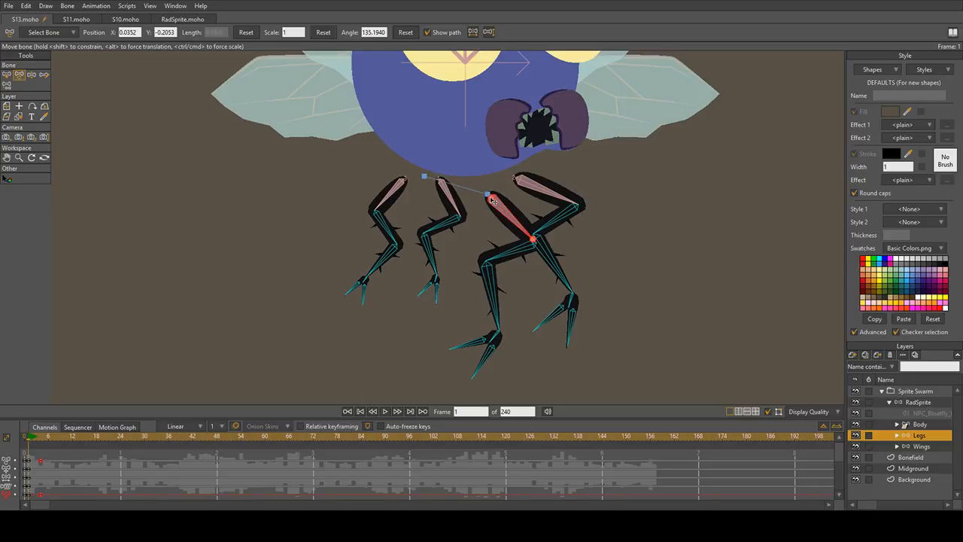
Step: Undo the last rotation on the third leg and swing its upper bone to about 114 degrees at frame 1
key("ctrl+z")
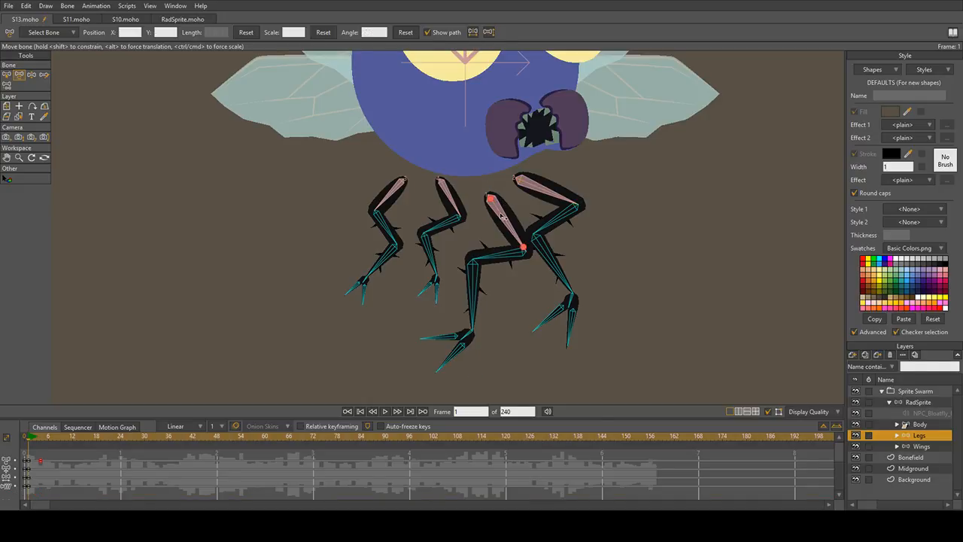
left_click(503, 213)
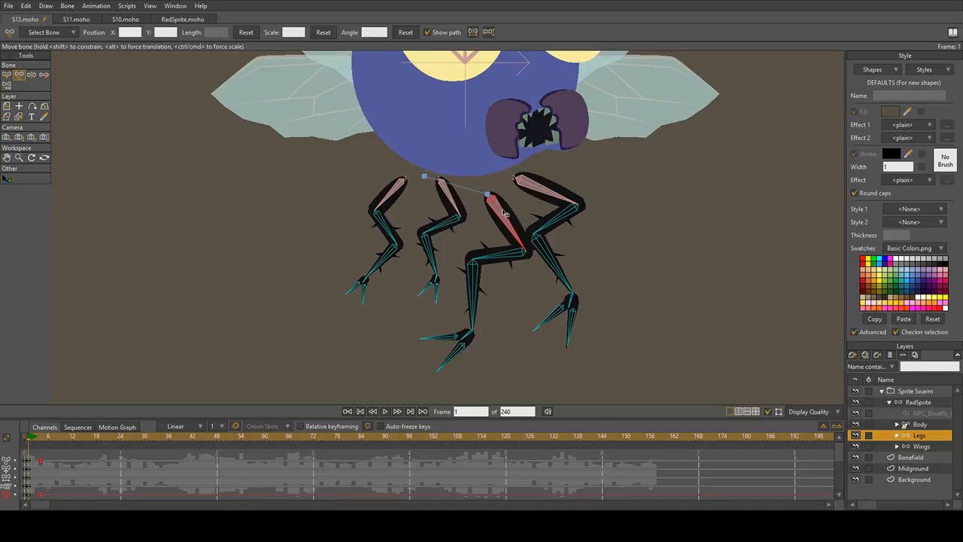
left_click(489, 32)
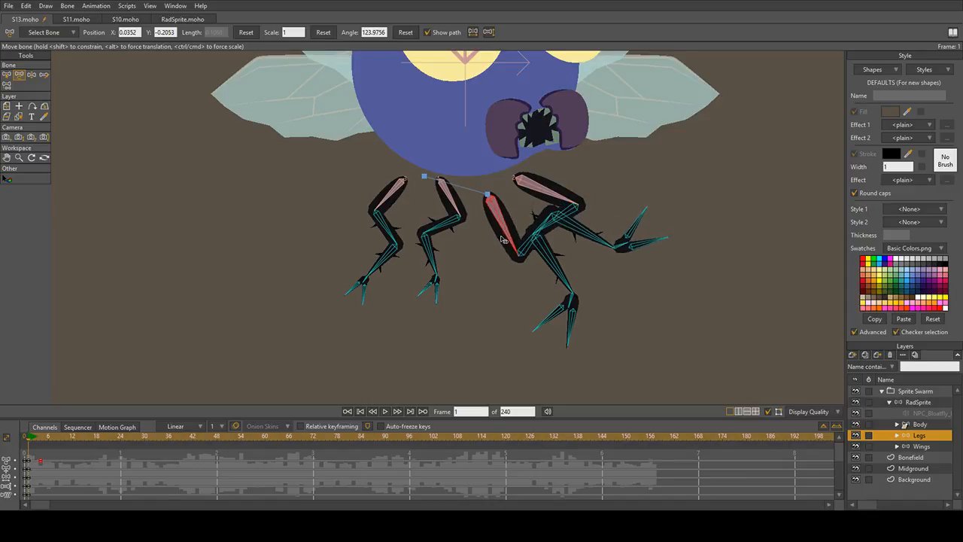
left_click_drag(501, 236, 499, 237)
scroll(34, 477, "down", 2)
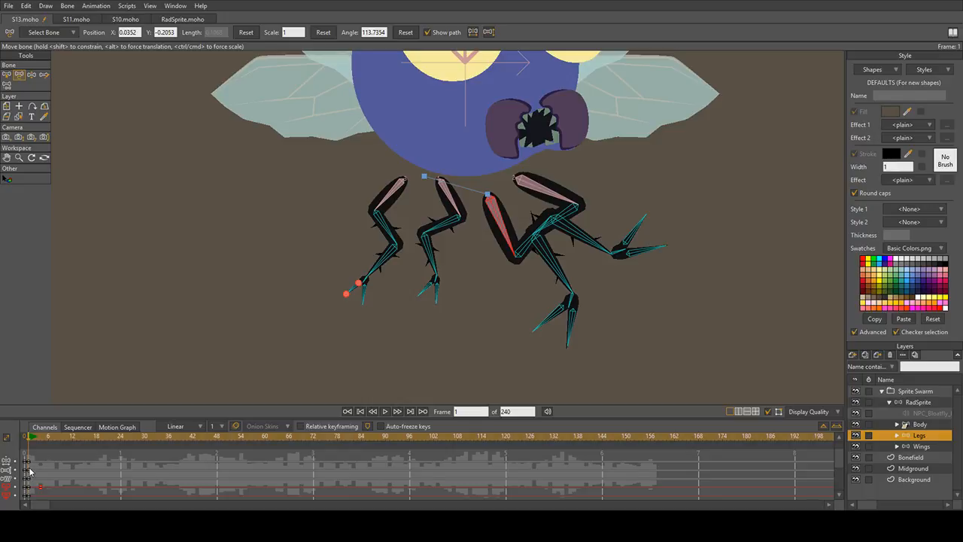
Step: Delete the third leg's selected bone keys at frame 1 and re-angle its upper and lower bones
key("Delete")
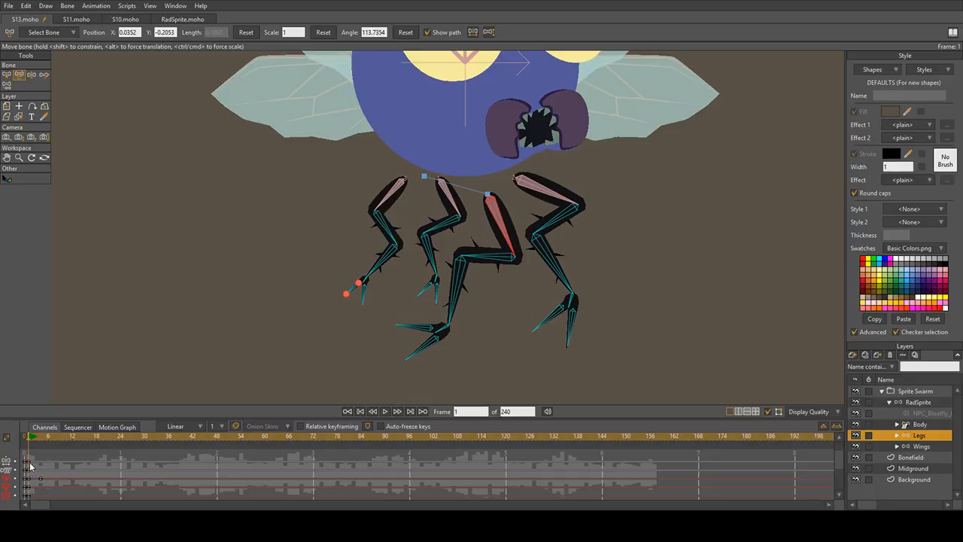
key("Delete")
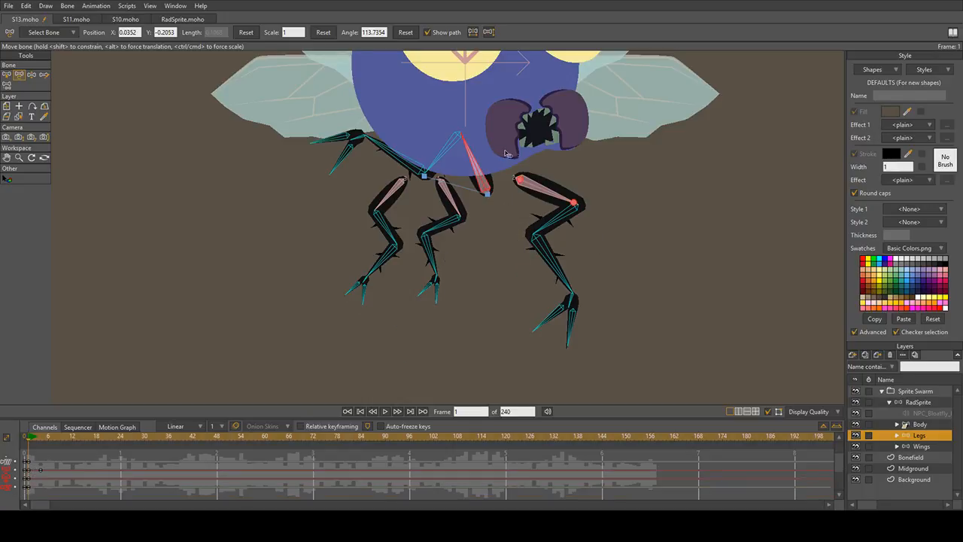
left_click_drag(478, 164, 439, 214)
left_click_drag(497, 233, 502, 296)
Step: Play back the animation and delete the third leg's bone keys at frame 4
key("space")
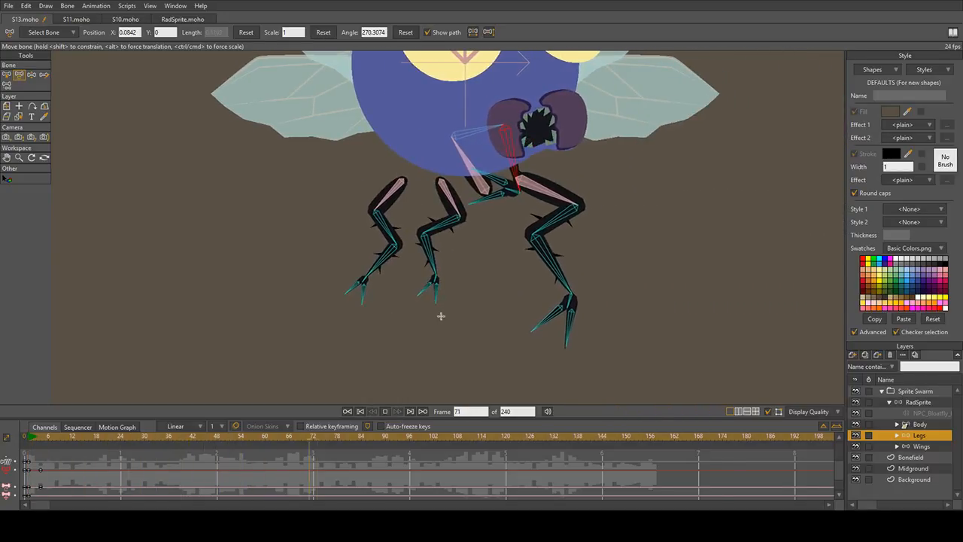
key("space")
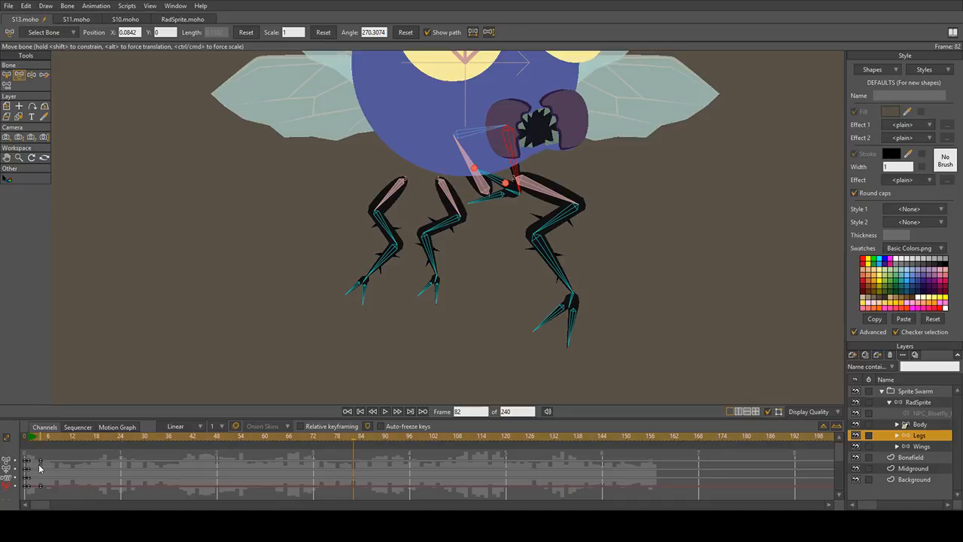
left_click_drag(30, 435, 46, 456)
key("Delete")
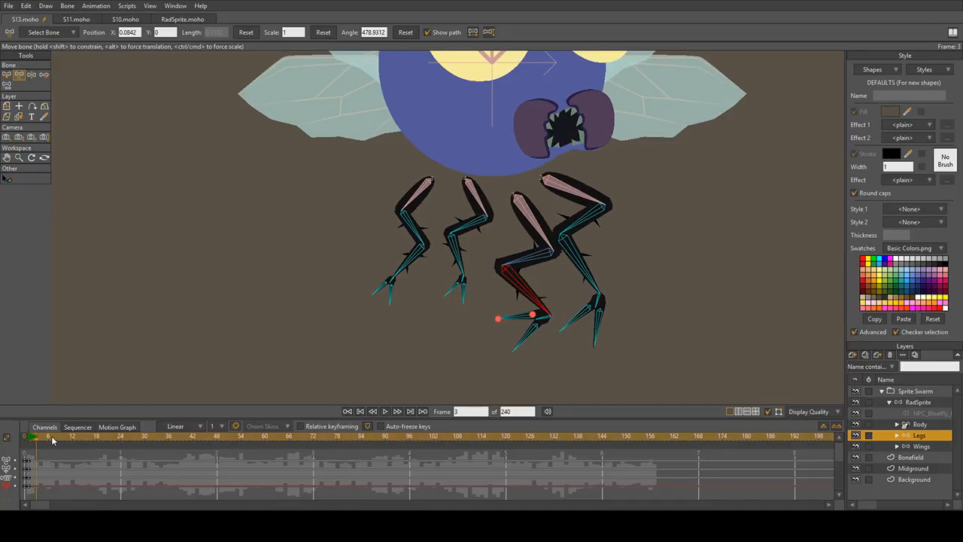
Step: Play the animation from the start and step through the first frames to check the third leg's motion
key("space")
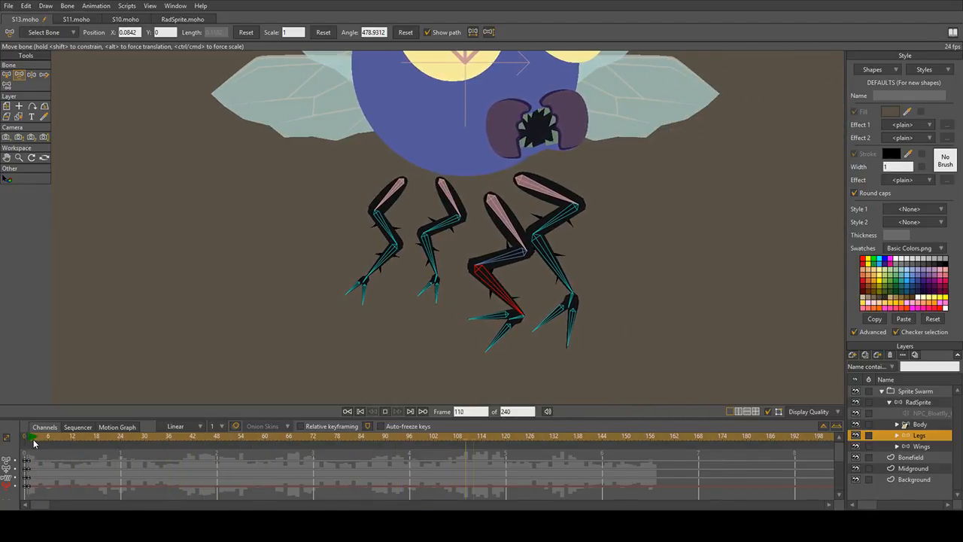
left_click(30, 439)
key("space")
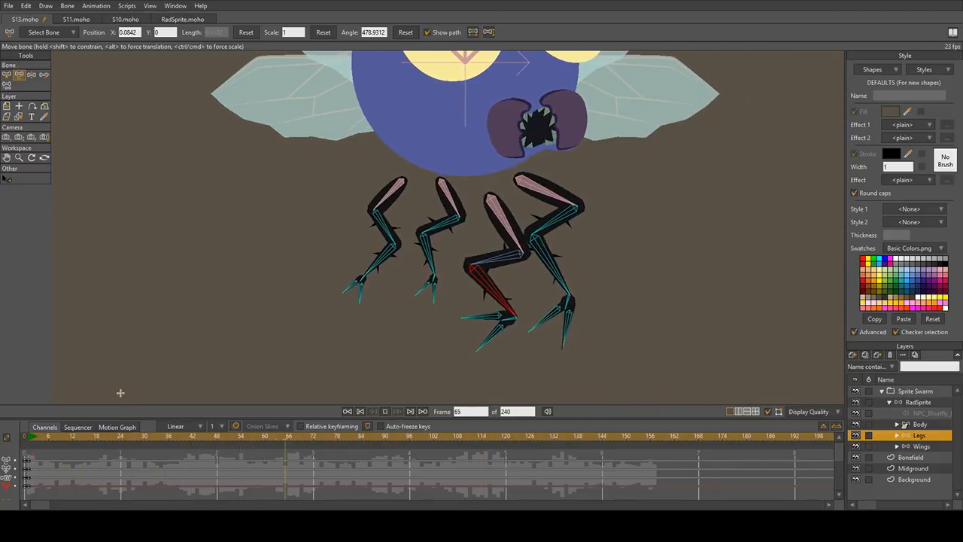
key("space")
left_click(40, 440)
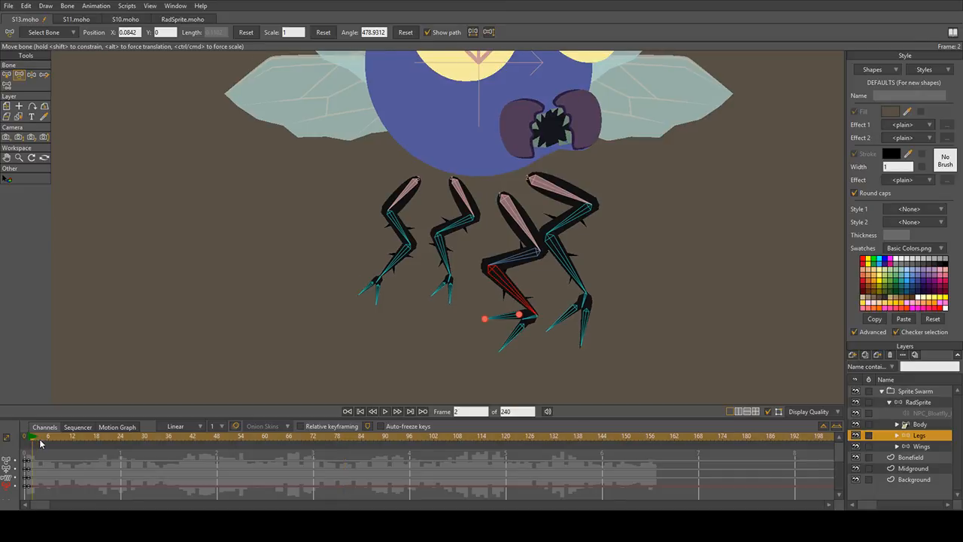
left_click(31, 443)
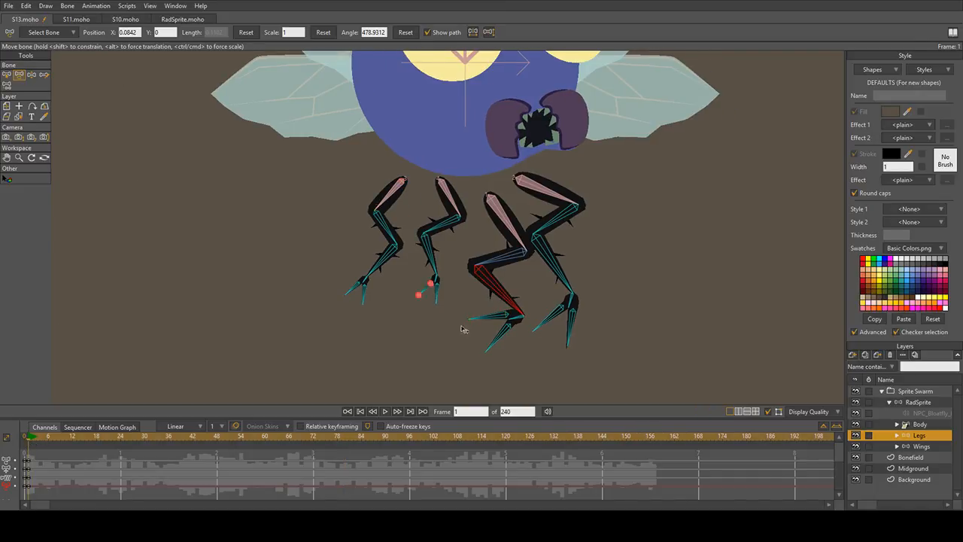
scroll(537, 316, "down", 2)
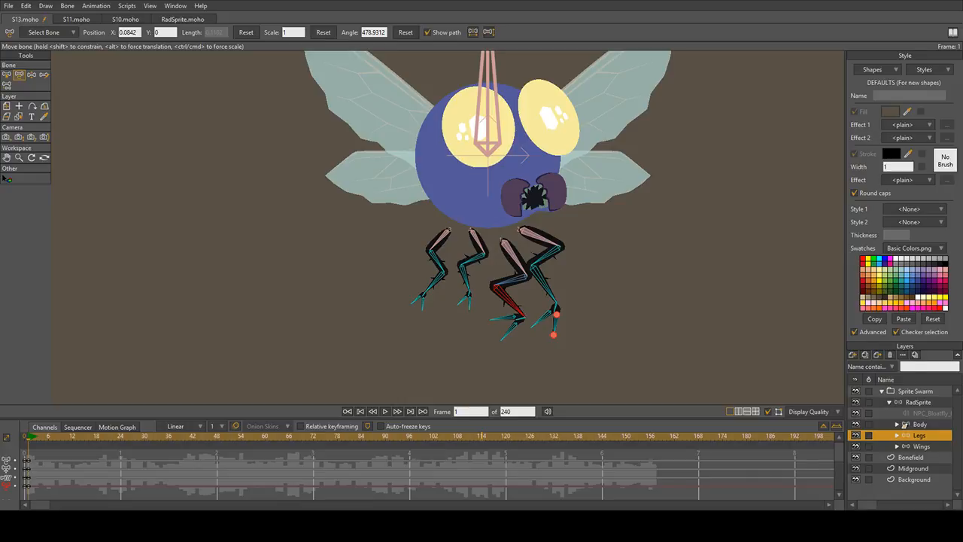
left_click_drag(572, 217, 473, 259)
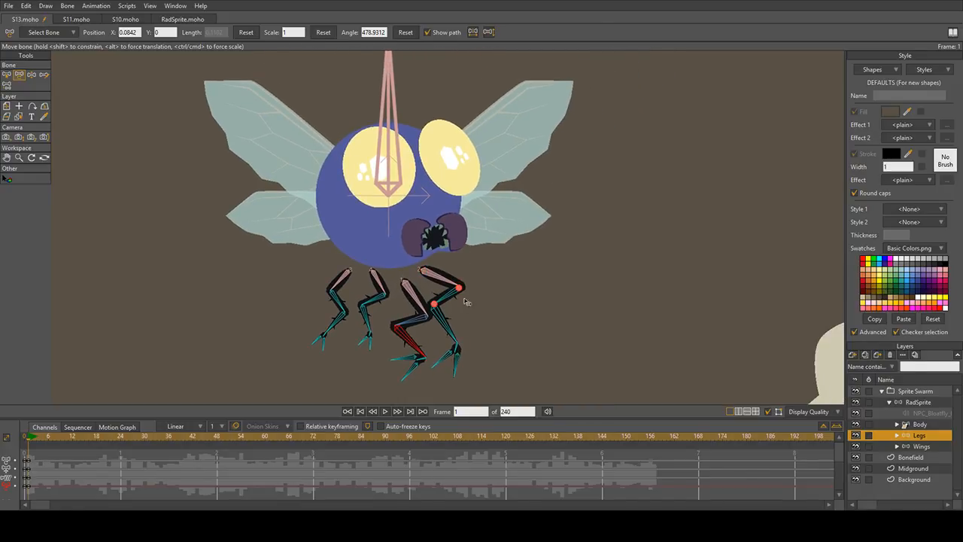
scroll(467, 301, "up", 3)
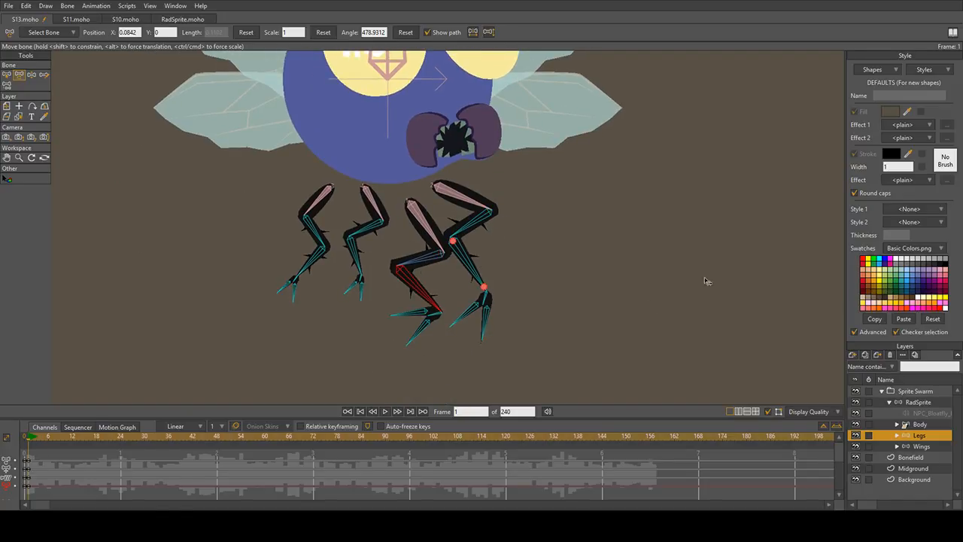
scroll(533, 242, "up", 2)
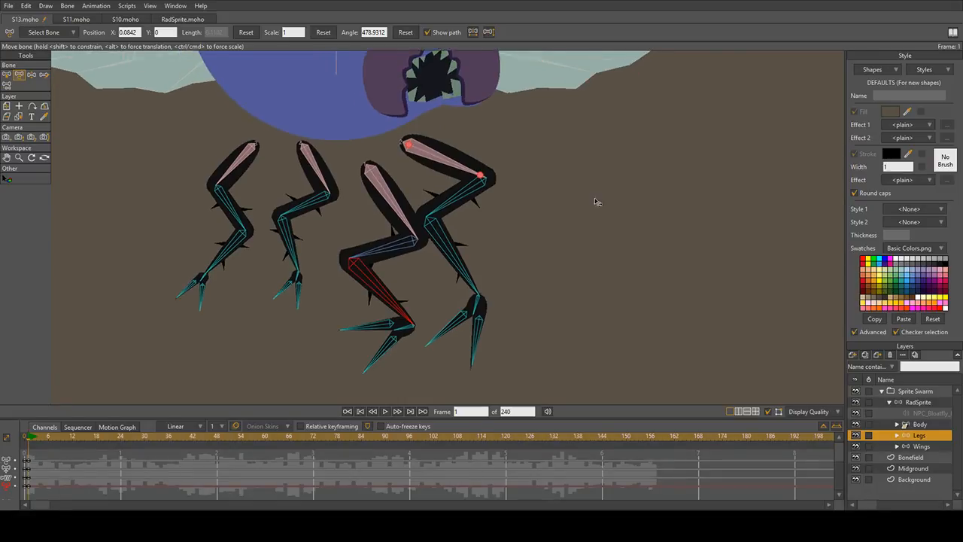
left_click_drag(594, 199, 599, 192)
left_click(7, 73)
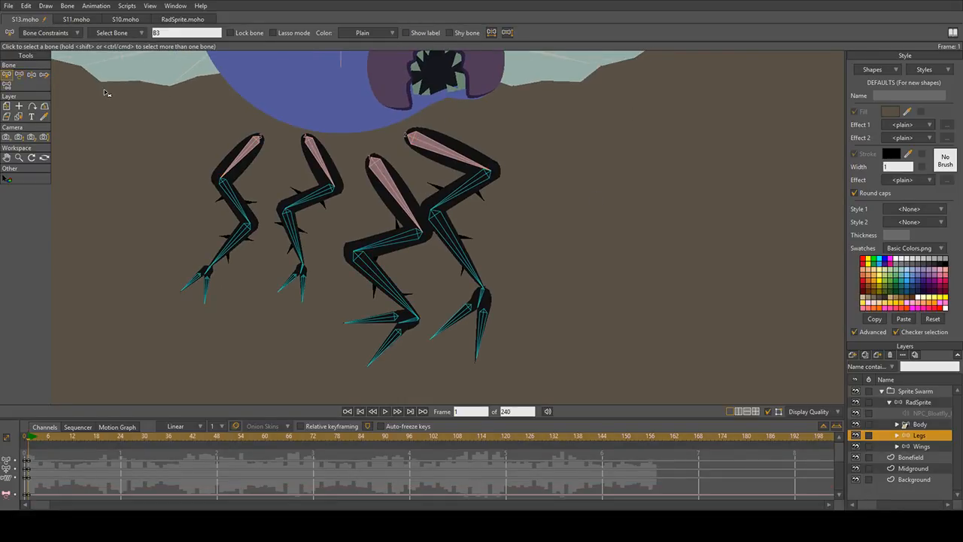
left_click(19, 74)
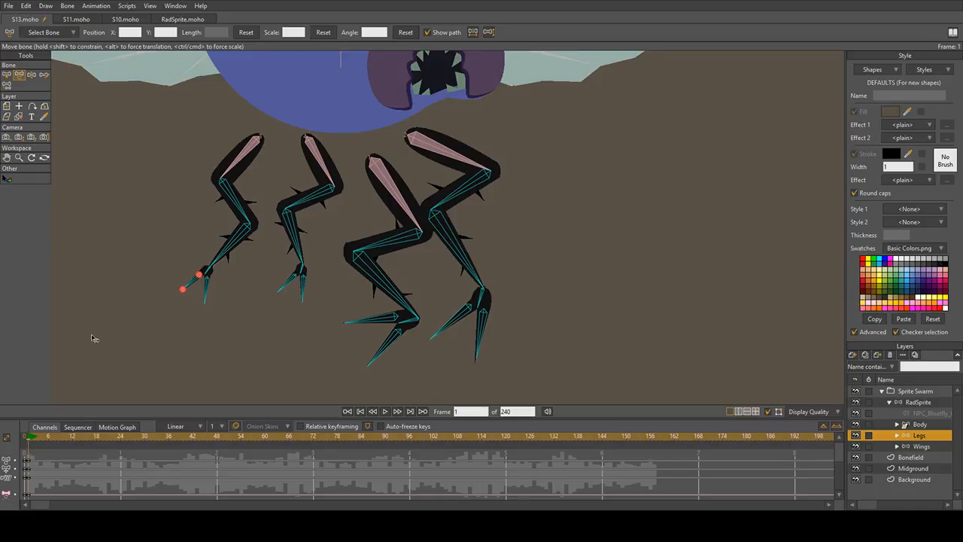
Step: Try posing the rightmost leg's lower bones with Manipulate Bones, undo the change and deselect the bones
left_click(6, 84)
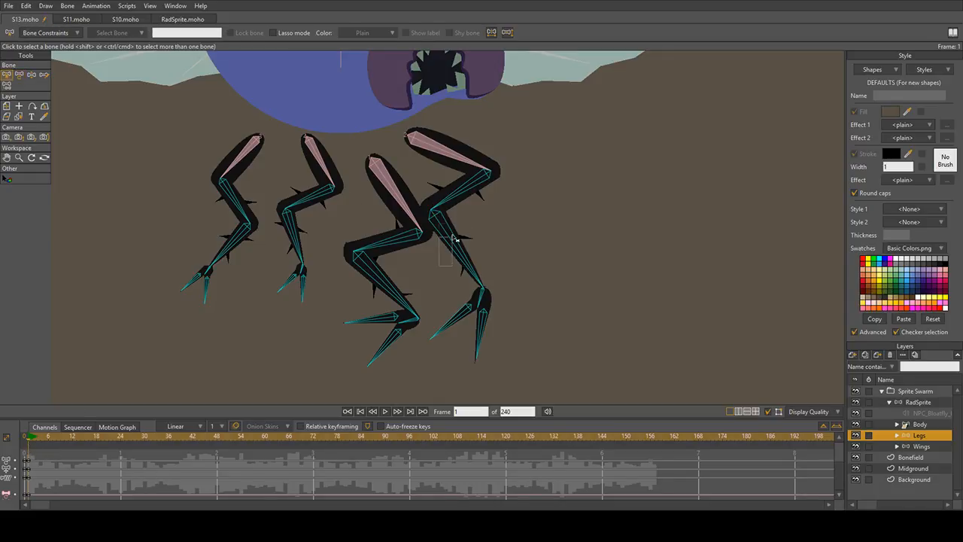
left_click(455, 256)
left_click(31, 75)
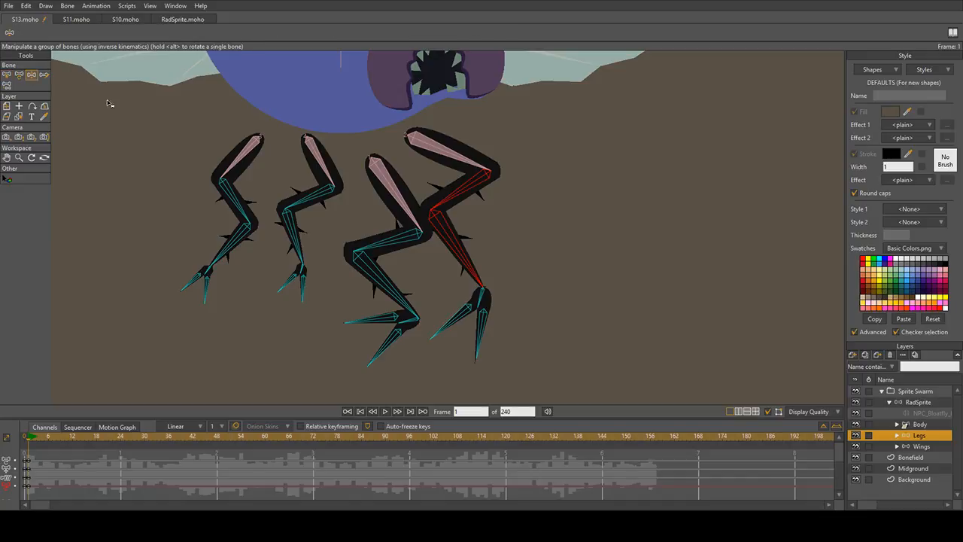
left_click_drag(471, 259, 479, 223)
key("ctrl+z")
left_click(6, 75)
left_click(78, 92)
Step: At frame 1, rotate the rightmost leg's shin bone to about 226 degrees and its foot bone to about 302 degrees
left_click(18, 74)
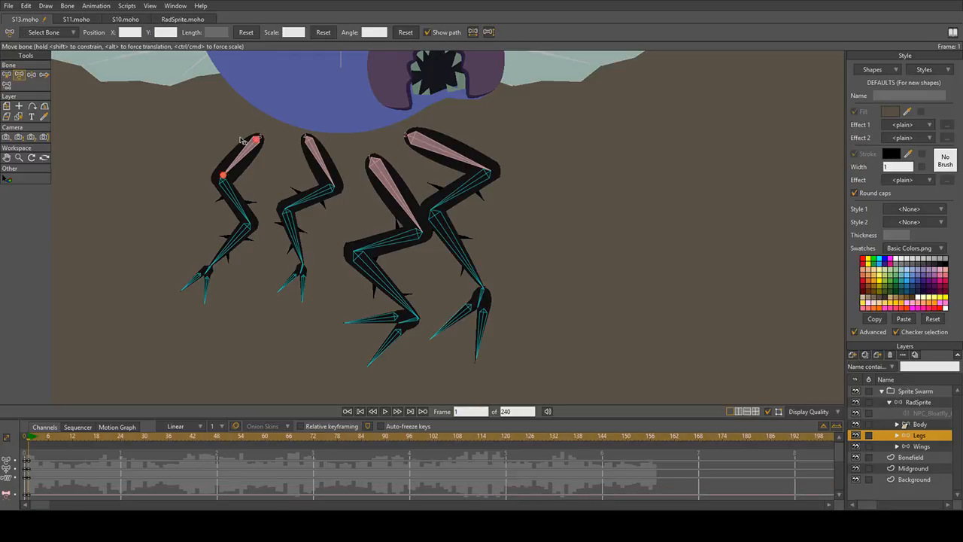
left_click_drag(545, 275, 527, 246)
left_click_drag(467, 237, 480, 245)
left_click_drag(433, 170, 431, 161)
left_click_drag(440, 212, 446, 210)
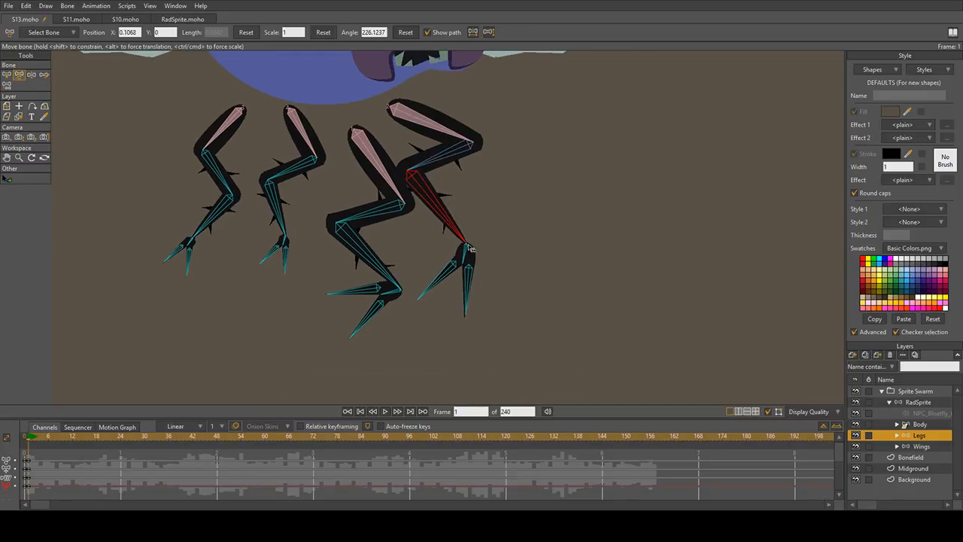
left_click(467, 254)
left_click_drag(467, 256, 461, 254)
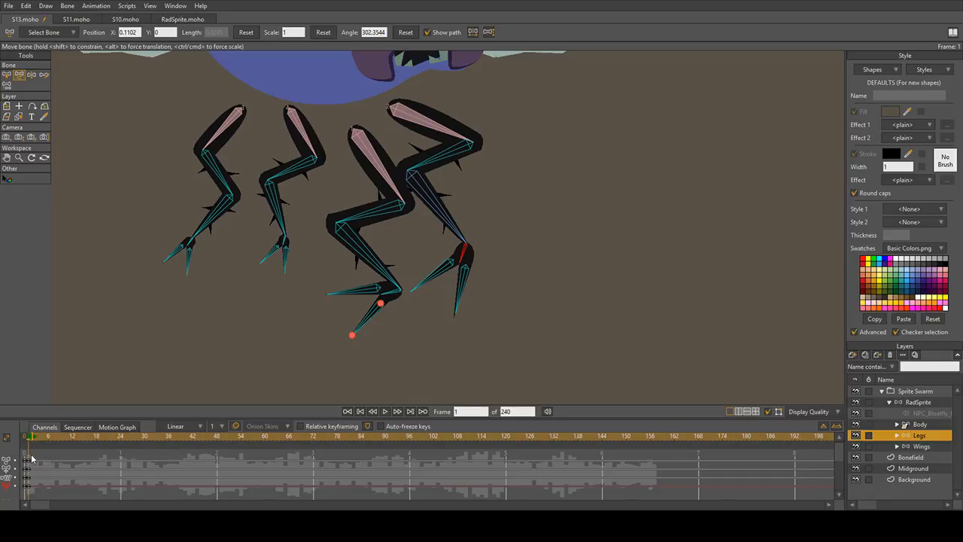
Step: Select the rightmost leg's middle, shin and foot bones and copy their frame 1 keys to frame 4
mouse_move(30, 438)
left_mouse_down()
mouse_move(102, 444)
mouse_move(27, 455)
left_mouse_up()
left_click(36, 440)
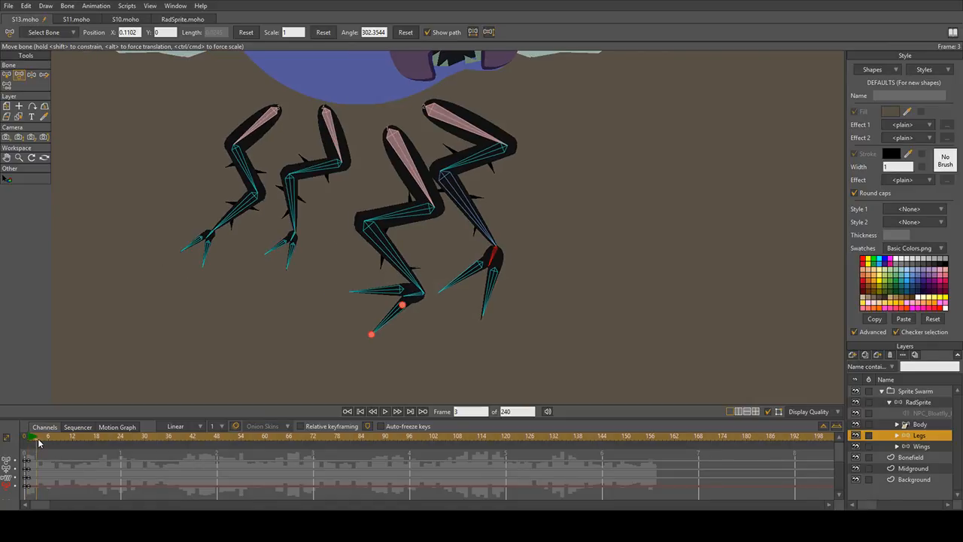
left_click_drag(38, 437, 38, 438)
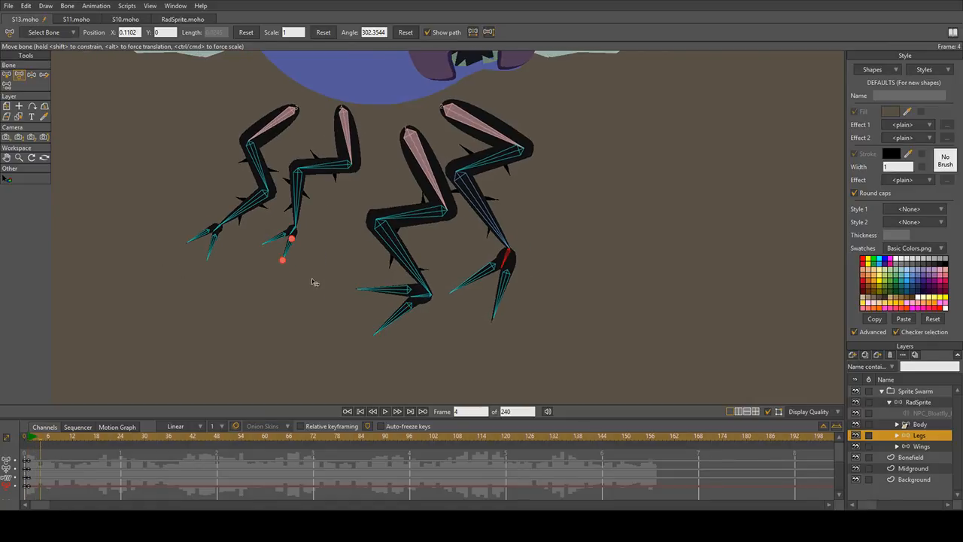
key("b")
left_click(476, 233)
left_click(474, 177)
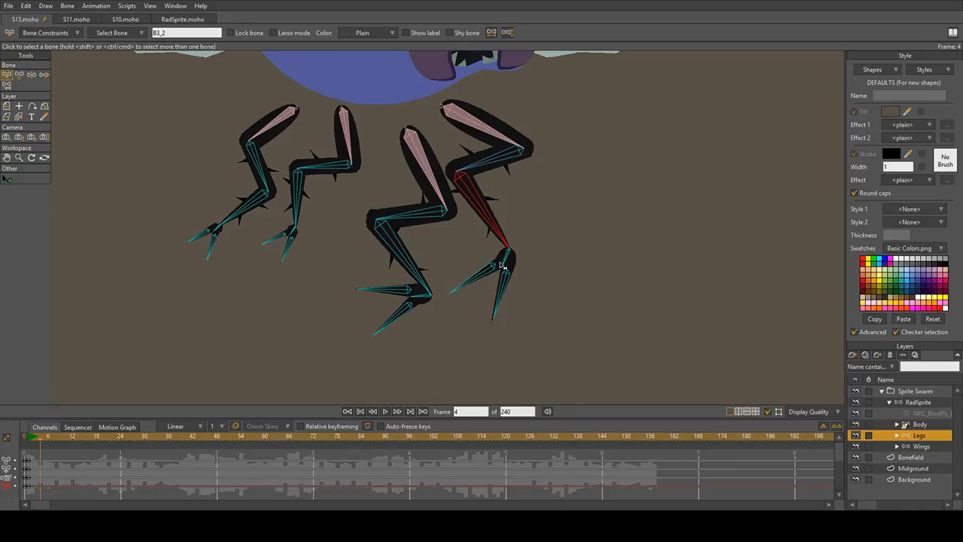
left_click(494, 164, "shift")
left_click_drag(27, 486, 41, 487)
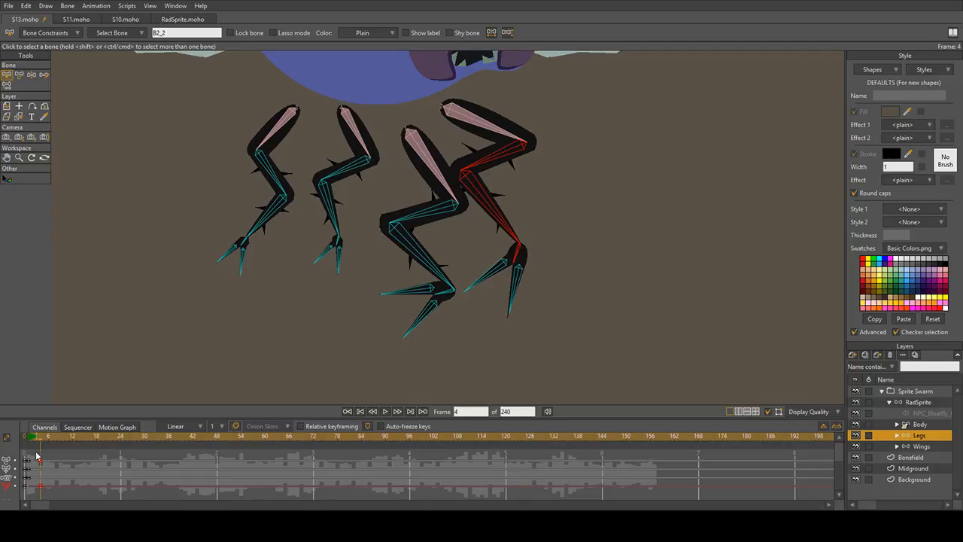
Step: Back at frame 1, re-angle the rightmost leg's foot and middle bones and rotate its shin to about 86 degrees
left_click(29, 441)
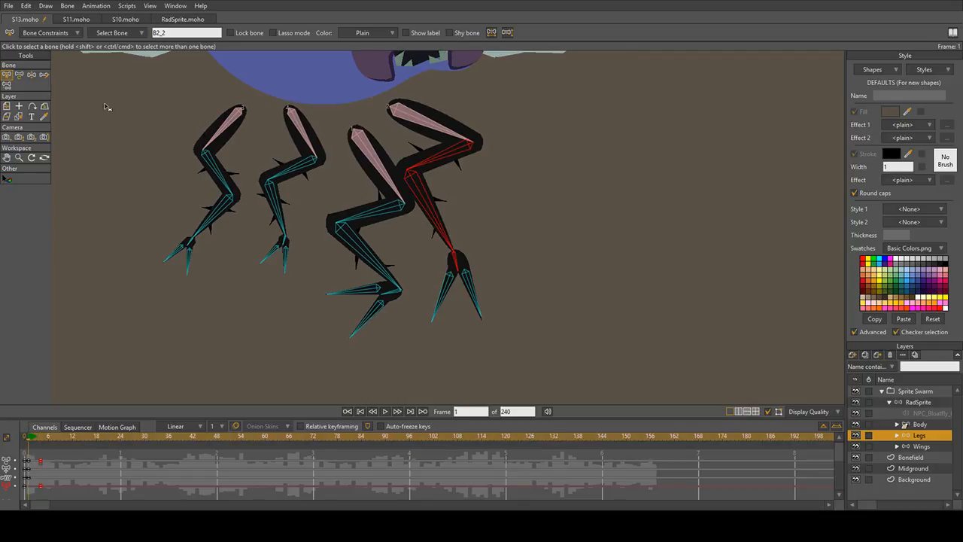
left_click(19, 75)
left_click_drag(457, 264, 449, 268)
left_click_drag(437, 223, 444, 222)
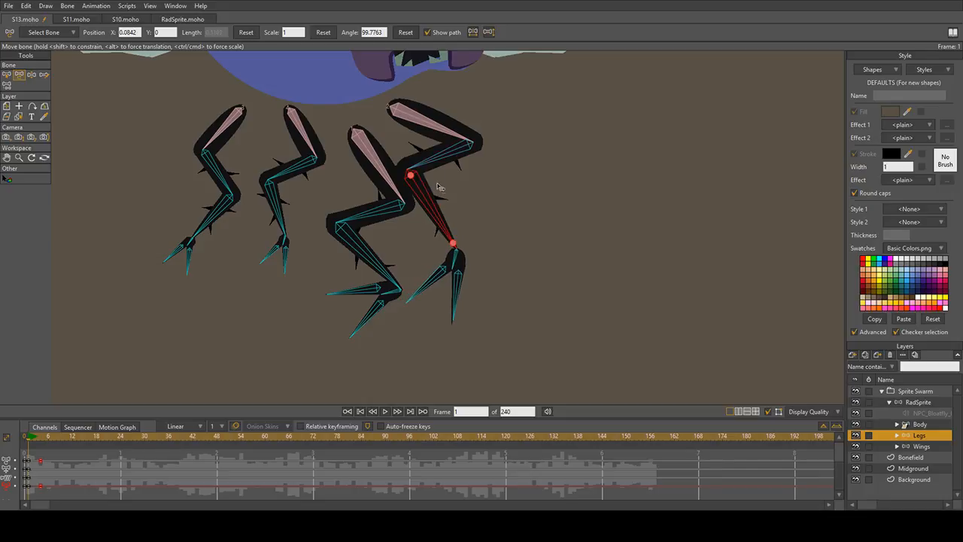
left_click_drag(437, 167, 449, 192)
Step: Play back the leg motion, move the rightmost leg's frame 4 keys to frame 3, and select the Sprite Swarm layer
key("space")
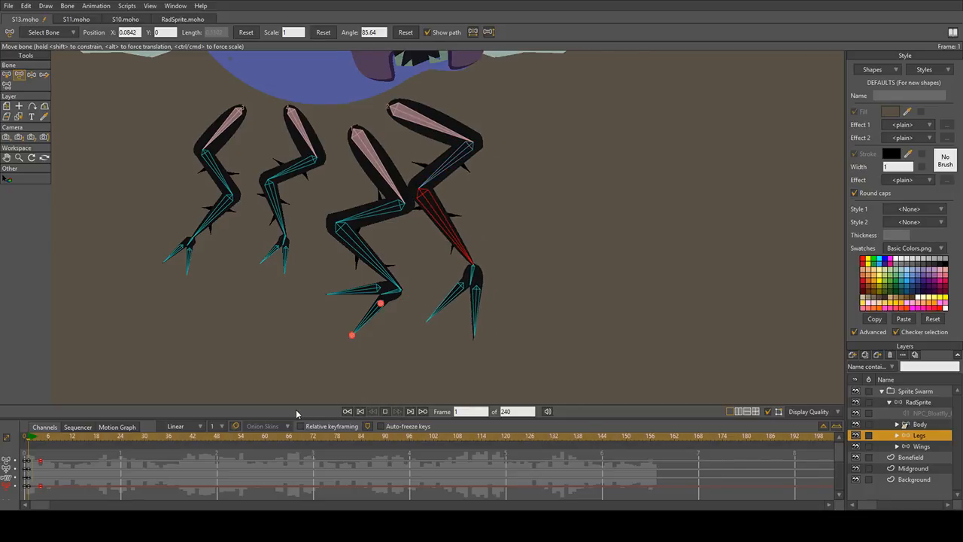
key("space")
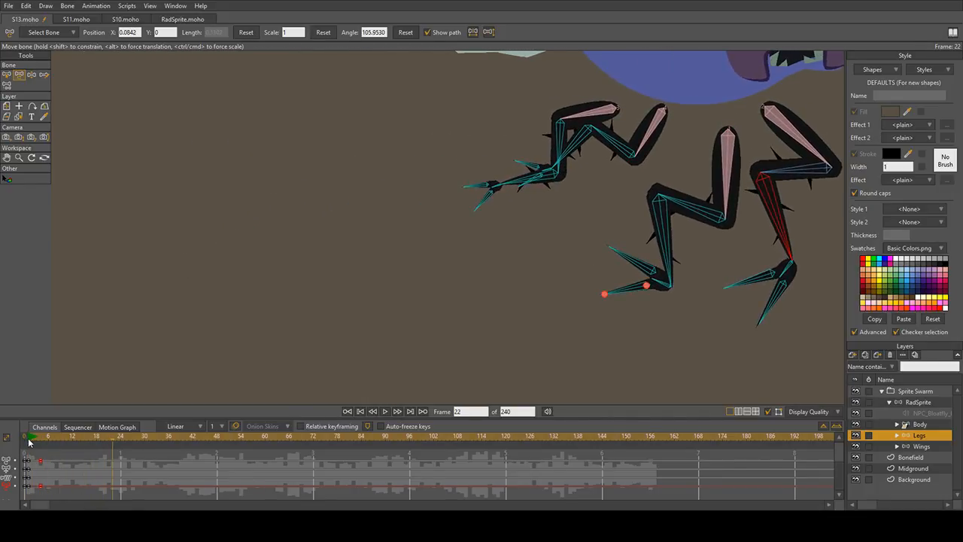
left_click_drag(29, 441, 36, 467)
left_click(39, 456)
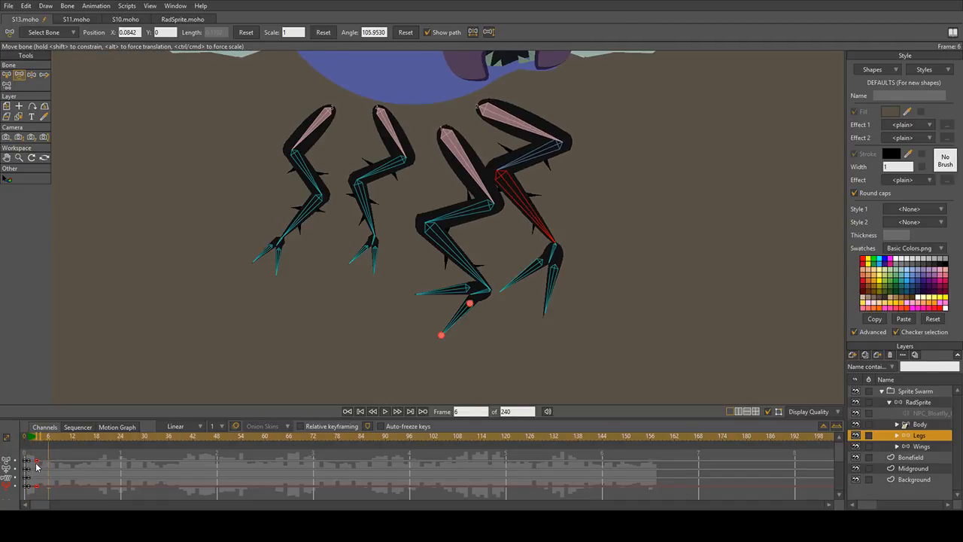
left_click(40, 451)
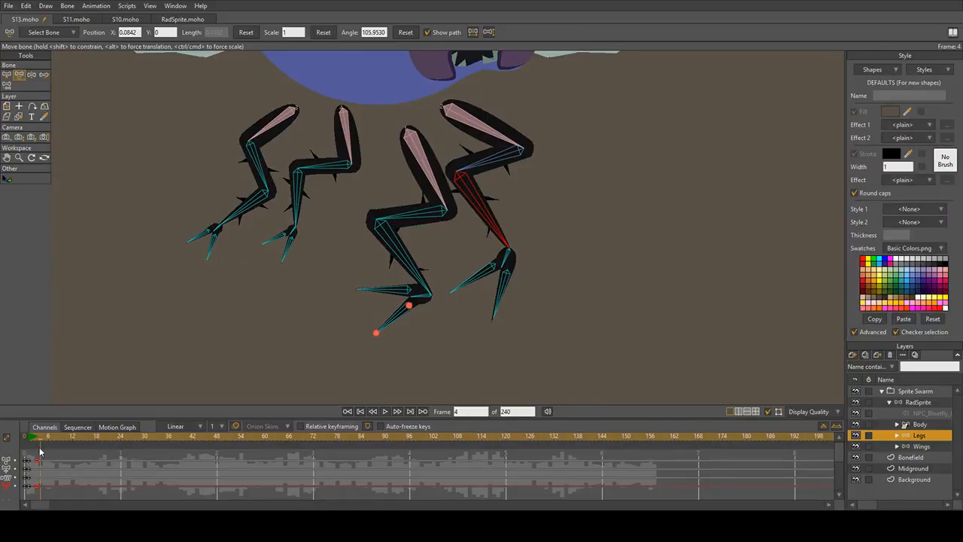
left_click(919, 391)
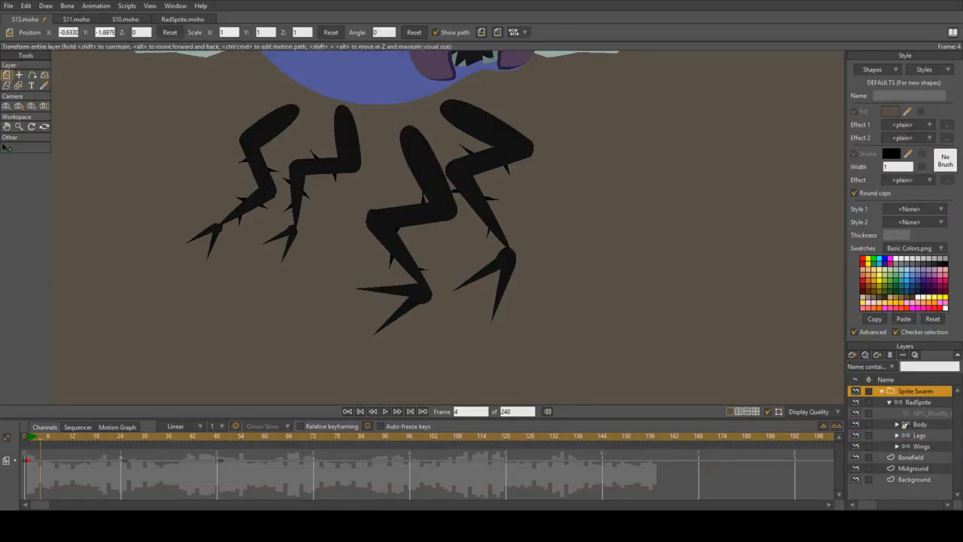
Step: Delete the Sprite Swarm layer's position keys from the timeline and select the Legs layer
left_click_drag(256, 474, 27, 460)
key("Delete")
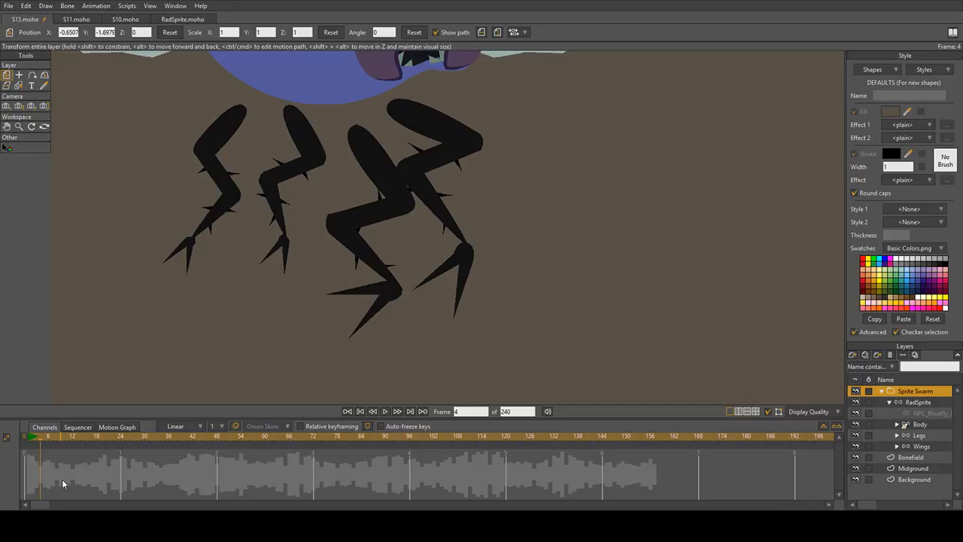
left_click(923, 435)
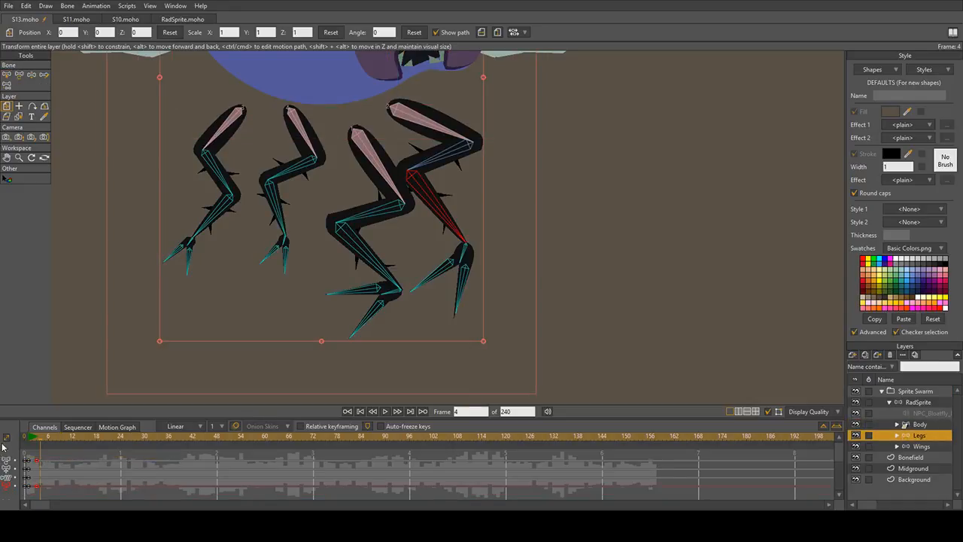
left_click(36, 438)
mouse_move(36, 440)
left_mouse_down()
mouse_move(27, 441)
mouse_move(41, 439)
mouse_move(30, 443)
mouse_move(45, 449)
left_mouse_up()
left_click(30, 446)
key("ctrl+v")
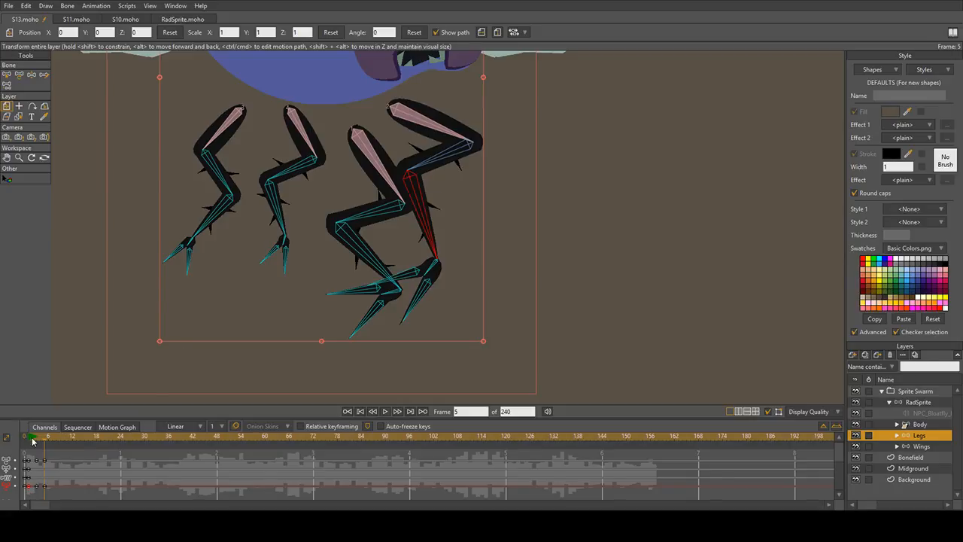
key("ctrl+z")
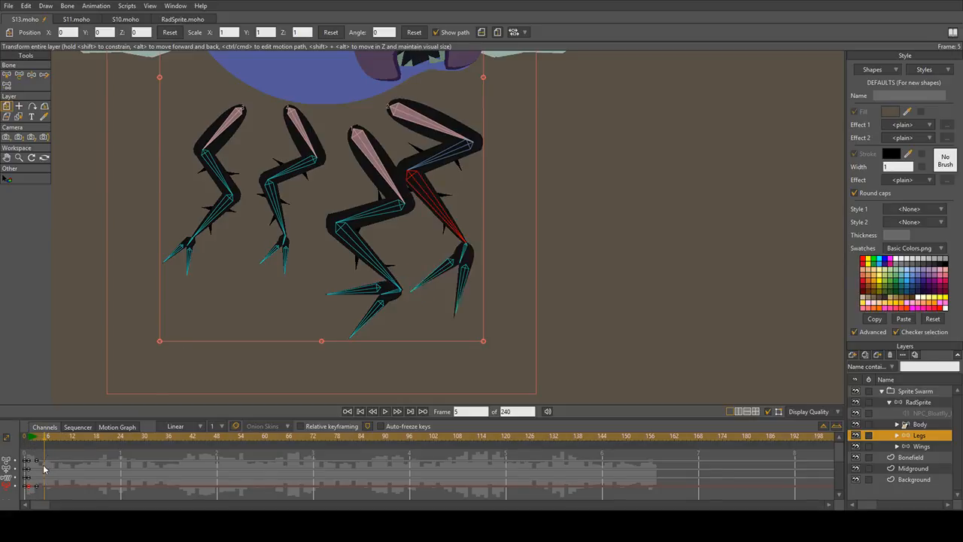
Step: Paste the copied frame 1 keys of the rightmost leg's middle, shin and foot bones at frame 5 and move them to frame 13
key("b")
left_click(454, 152)
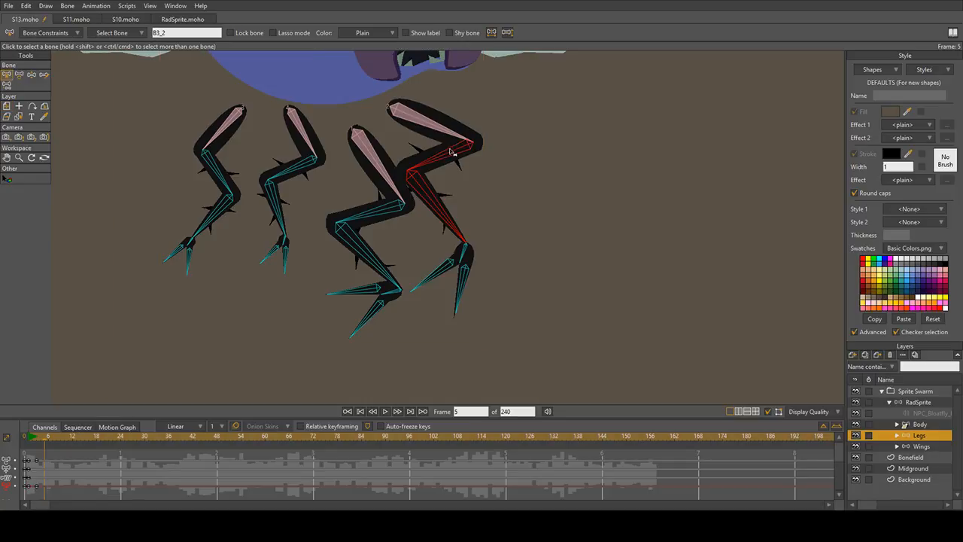
left_click(467, 257, "shift")
key("ctrl+v")
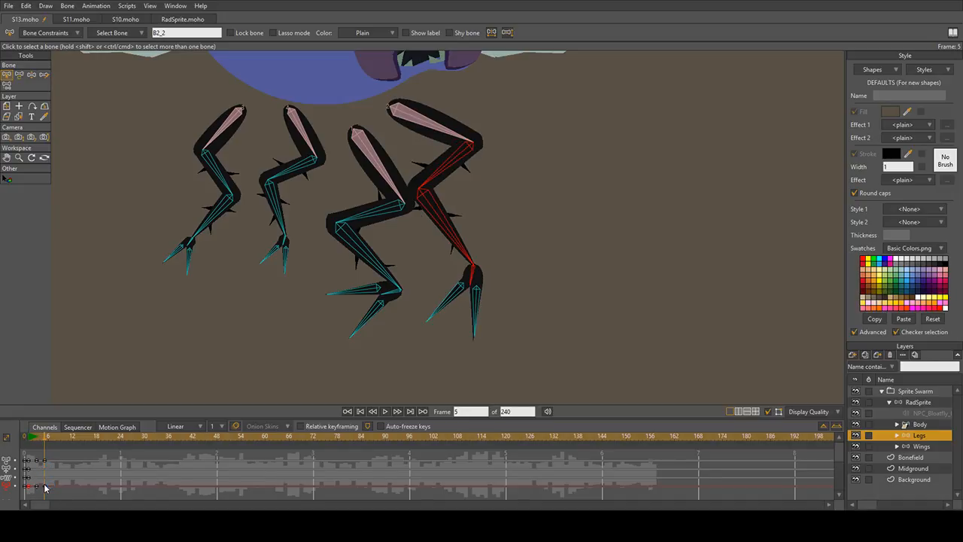
left_click_drag(44, 488, 77, 491)
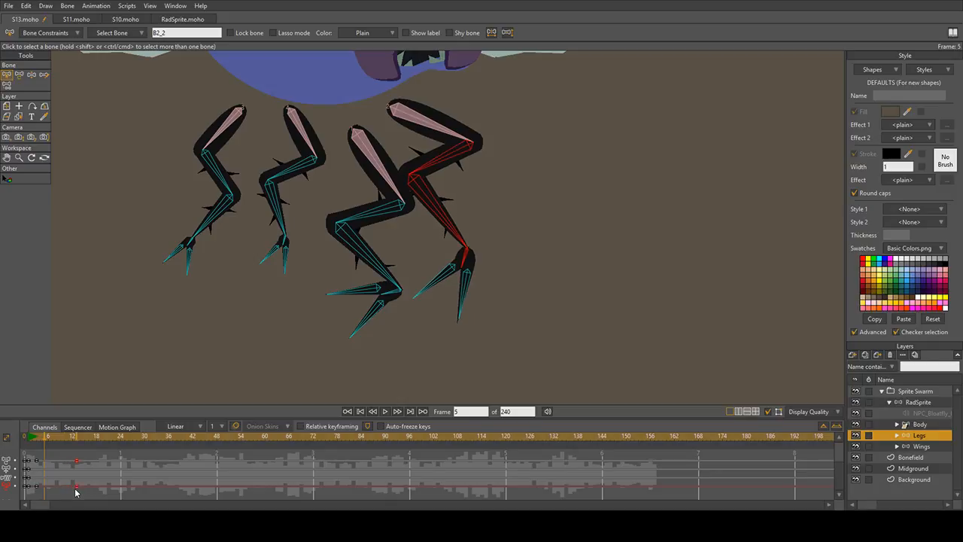
Step: Keyframe the rightmost leg's selected bones in their in-between pose at frame 5 and move those keys to frame 7
left_click(30, 440)
left_click_drag(31, 441, 43, 450)
left_click(19, 75)
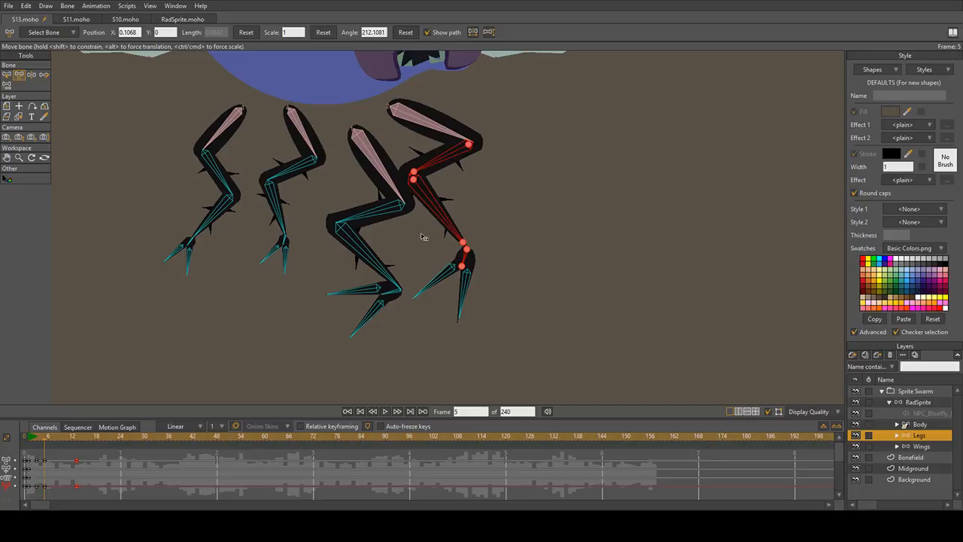
left_click_drag(50, 488, 53, 486)
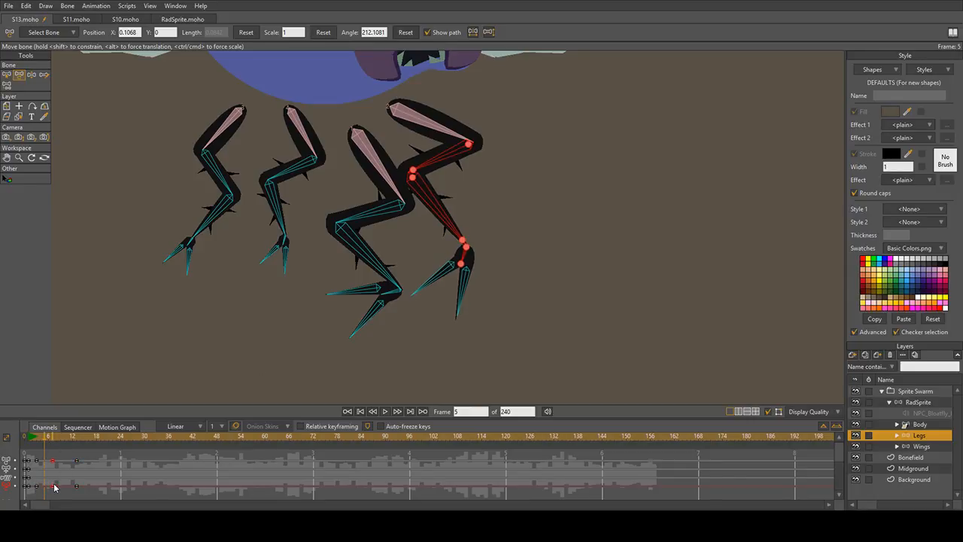
Step: Play back the leg motion, moving the rightmost leg's frame 7 keys to frame 6
left_click(31, 439)
key("space")
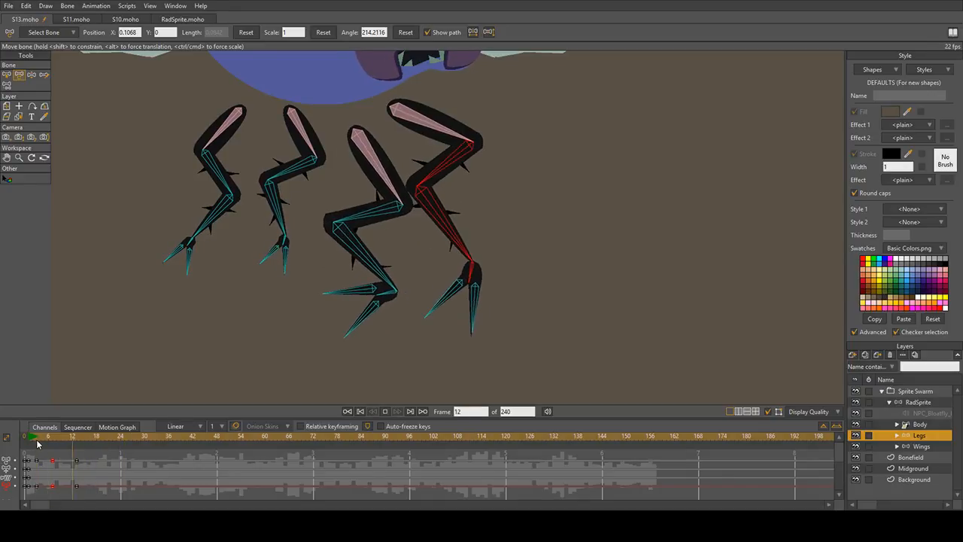
left_click_drag(37, 441, 47, 487)
left_click_drag(45, 486, 48, 488)
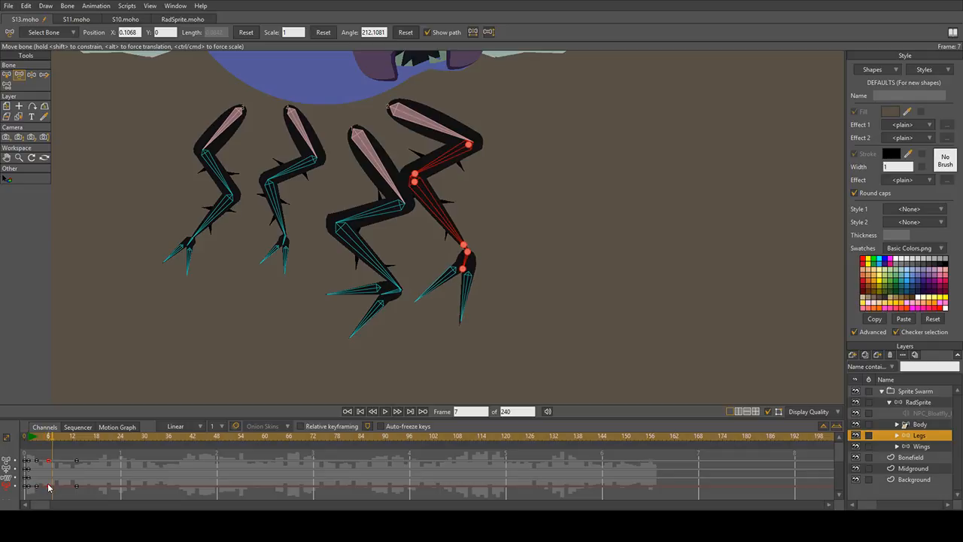
key("space")
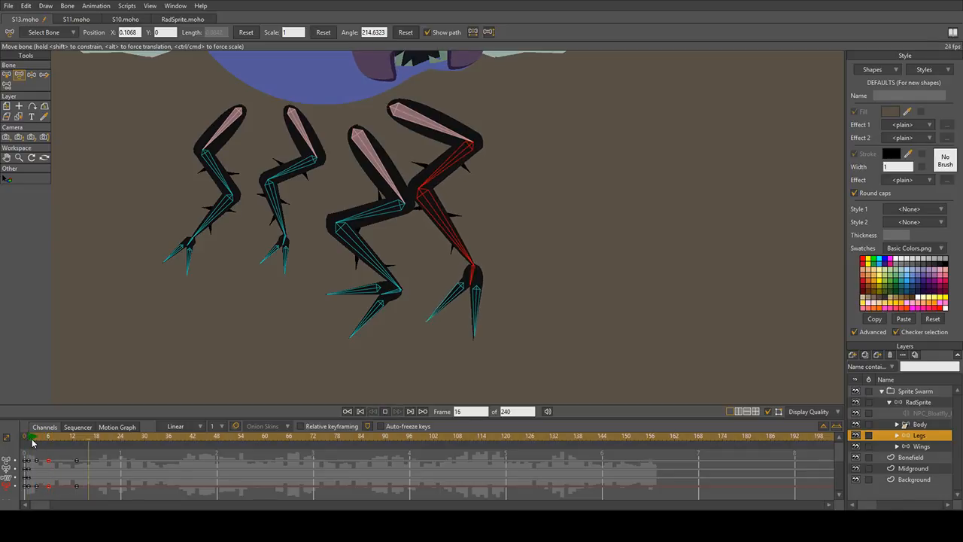
key("space")
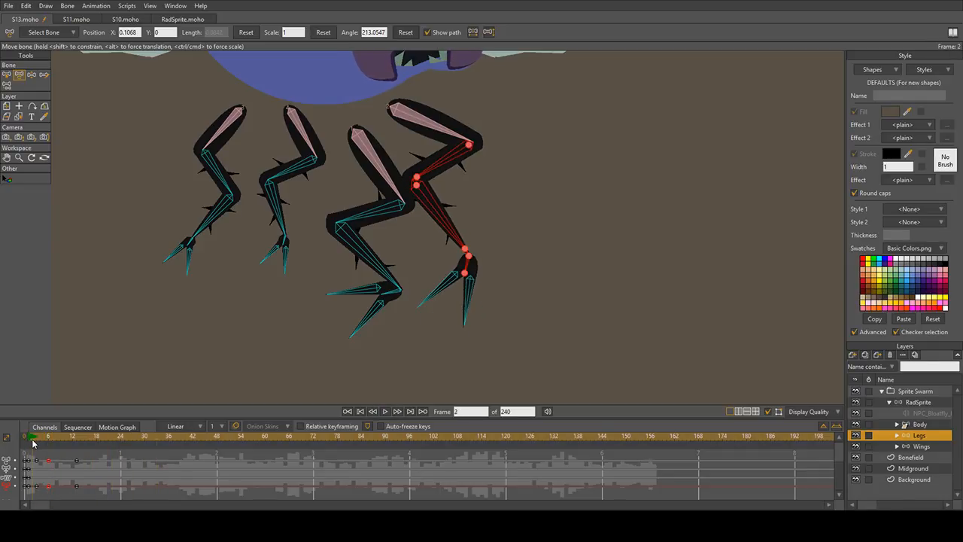
key("space")
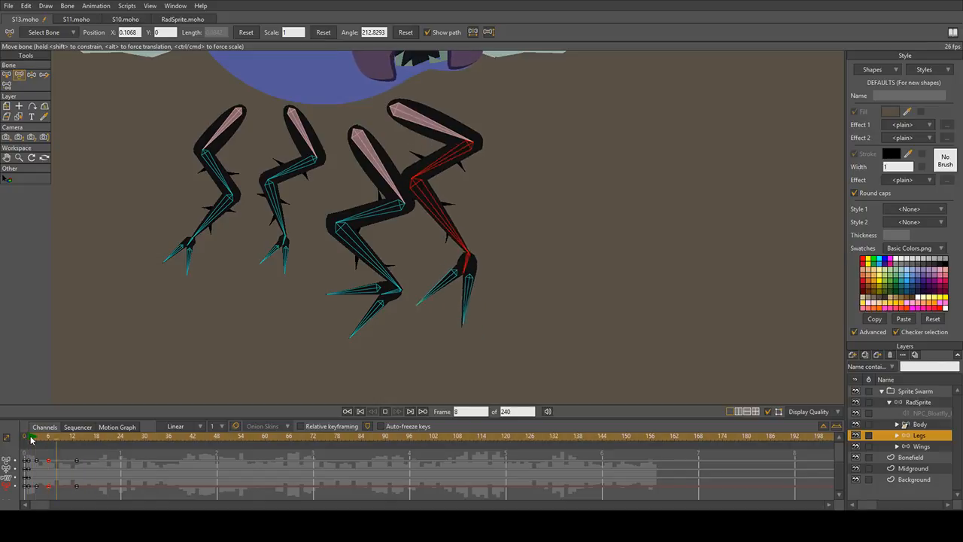
Step: Move the rightmost leg's frame 6 keys to frame 5 and play back the motion
left_click(48, 449)
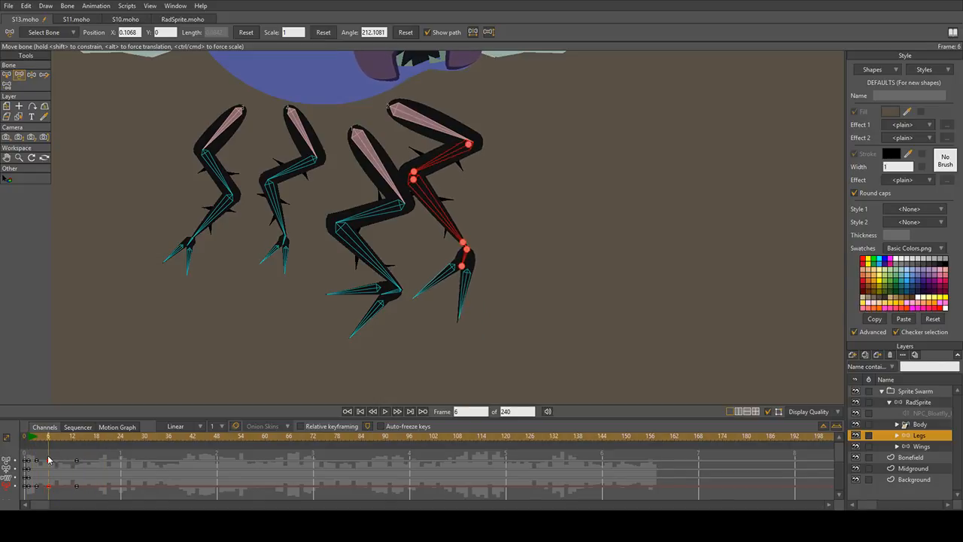
left_click_drag(49, 486, 45, 487)
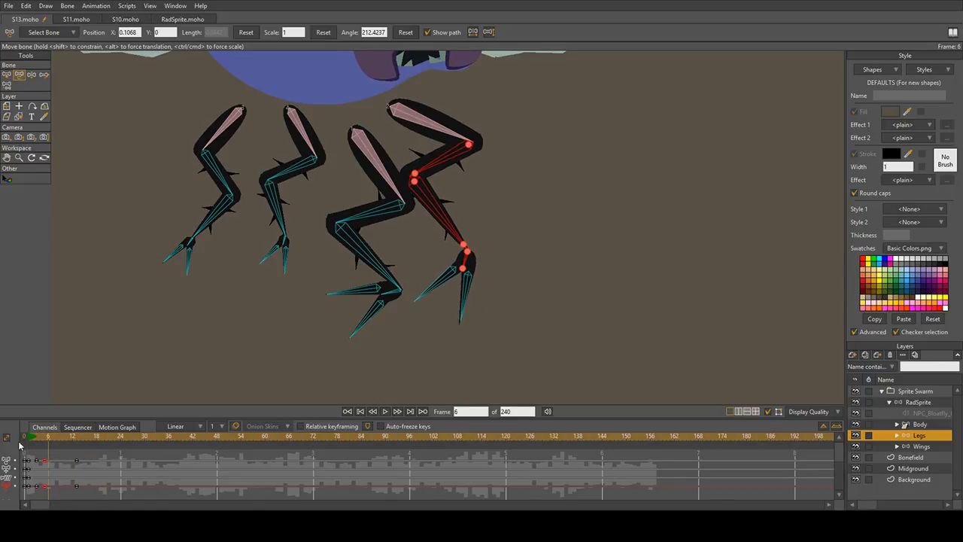
left_click_drag(27, 443, 31, 443)
key("space")
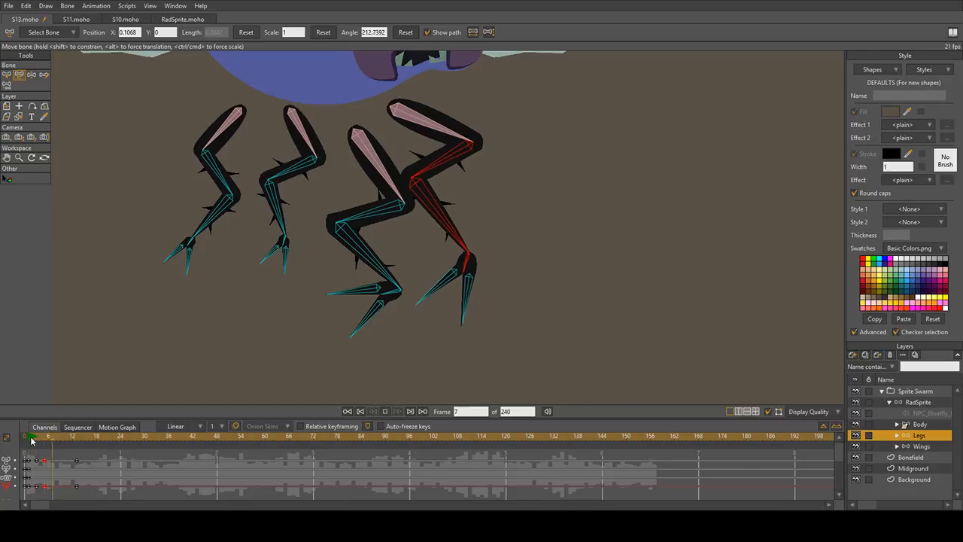
Step: At frame 5, re-angle the rightmost leg's shin bone and rotate its middle bone to about 231 degrees
left_click(44, 445)
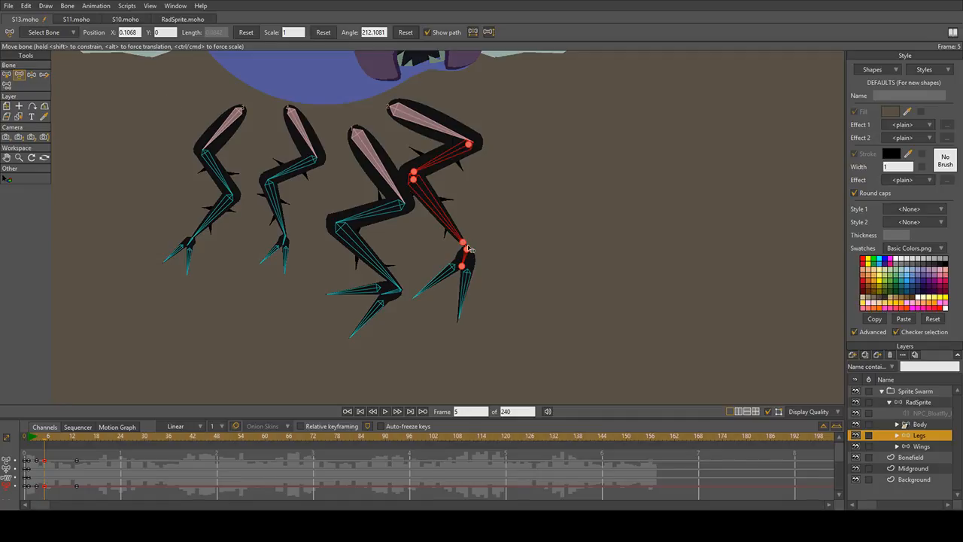
left_click_drag(461, 262, 462, 219)
key("ctrl+z")
left_click(6, 74)
left_click(202, 135)
key("t")
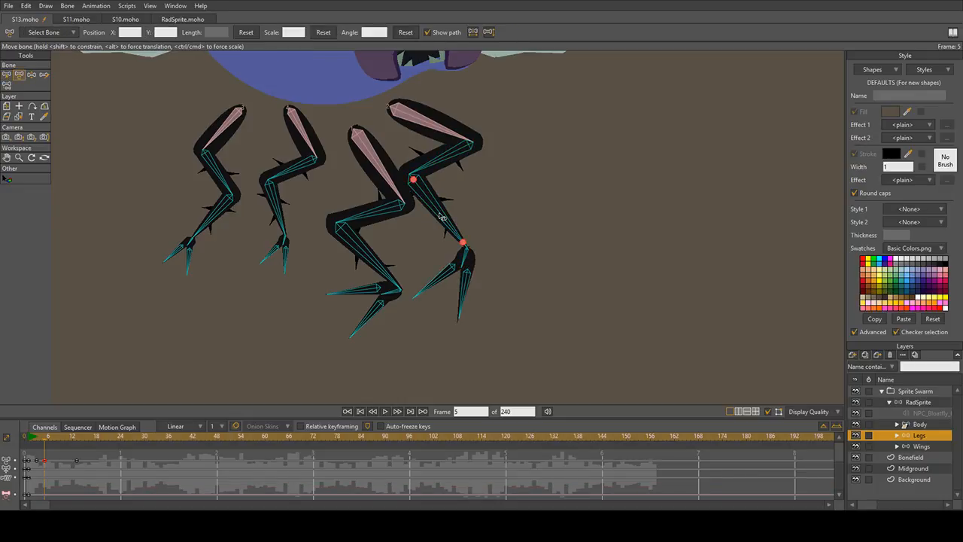
left_click_drag(438, 218, 466, 254)
left_click_drag(433, 175, 437, 184)
key("space")
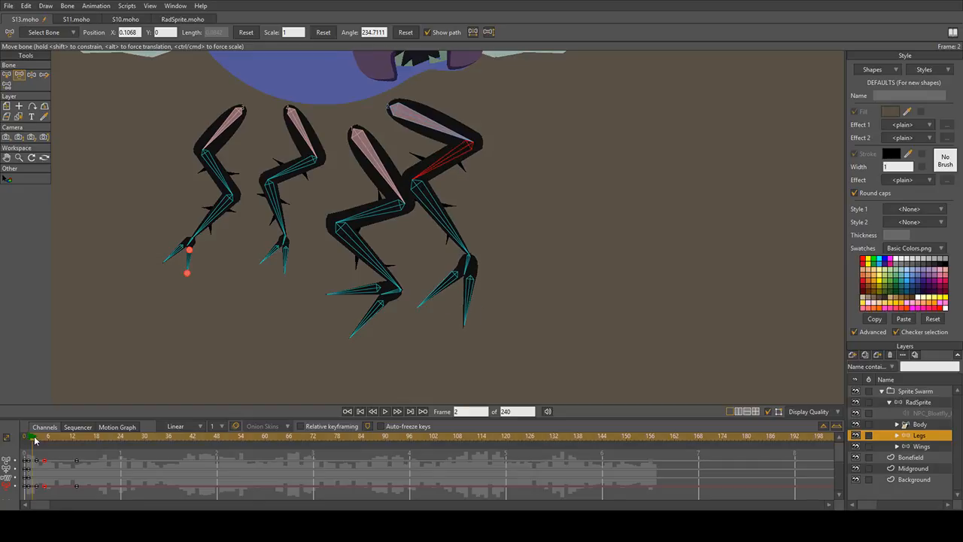
left_click(48, 442)
left_click(46, 442)
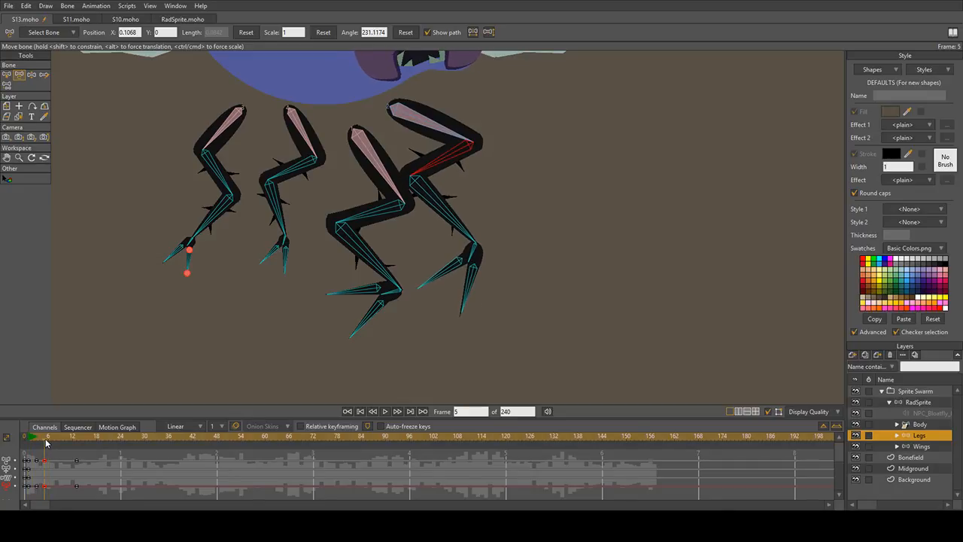
Step: Copy the rightmost leg's frame 3 keys to frame 8
left_click(51, 438)
left_click(55, 444)
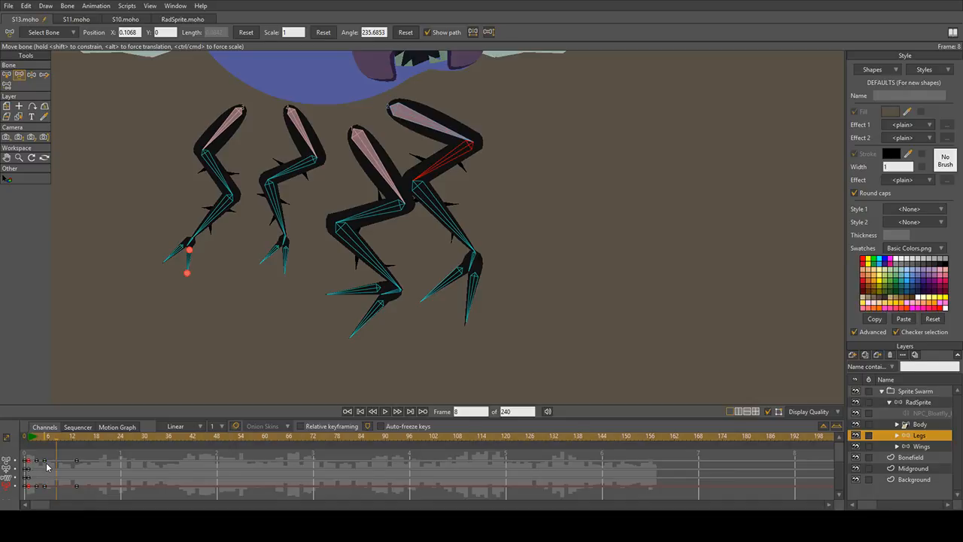
key("ctrl+v")
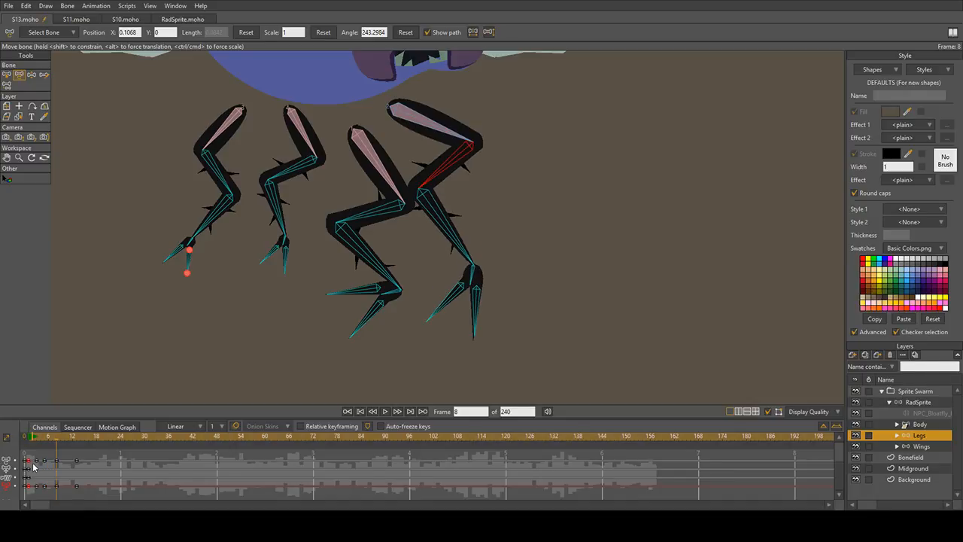
key("ctrl+z")
left_click(36, 460)
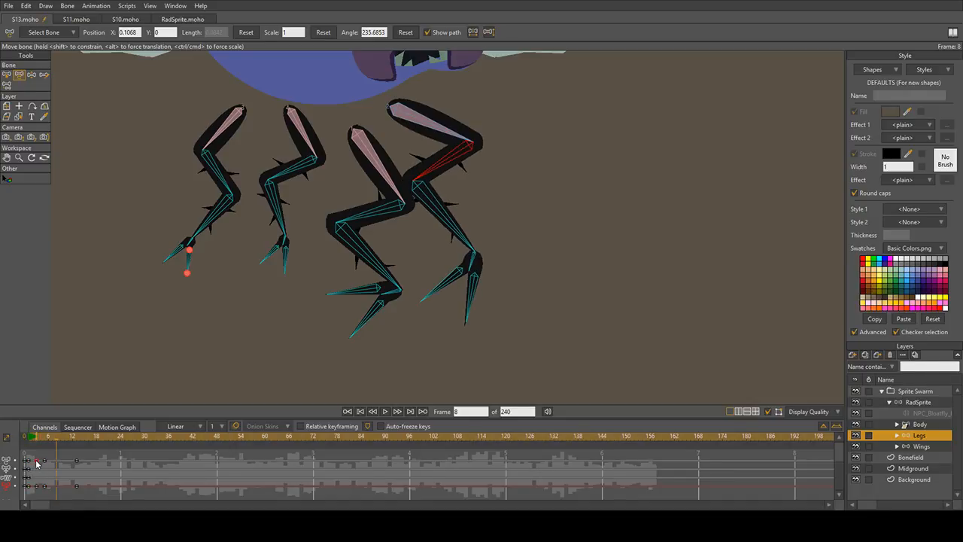
key("ctrl+v")
Step: Play back the rightmost leg's motion repeatedly from the opening frames to examine its timing
left_click(31, 437)
key("space")
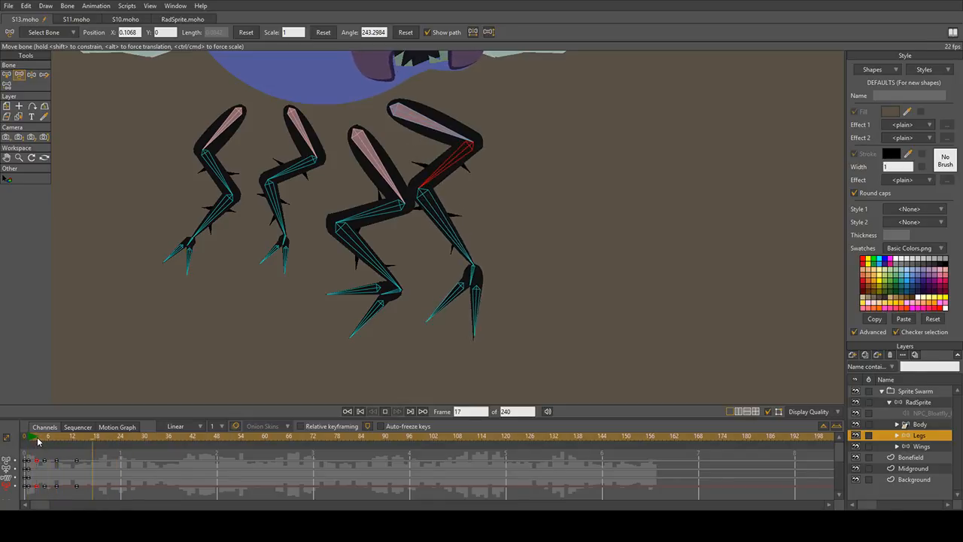
key("space")
left_click(30, 449)
key("space")
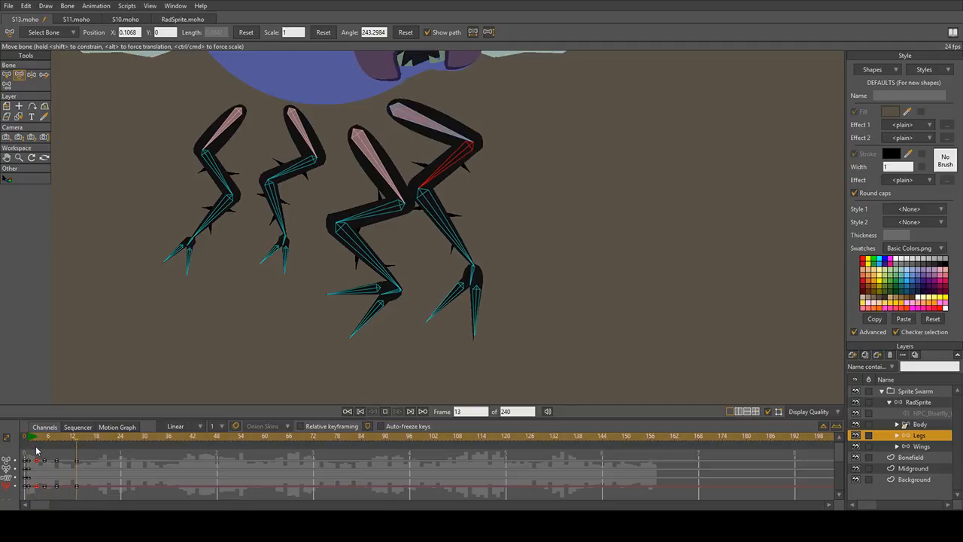
key("space")
left_click(33, 441)
key("space")
Step: Copy the rightmost leg's frame 13 keys to frame 25 and play back the motion
left_click(32, 438)
left_click_drag(32, 437, 124, 462)
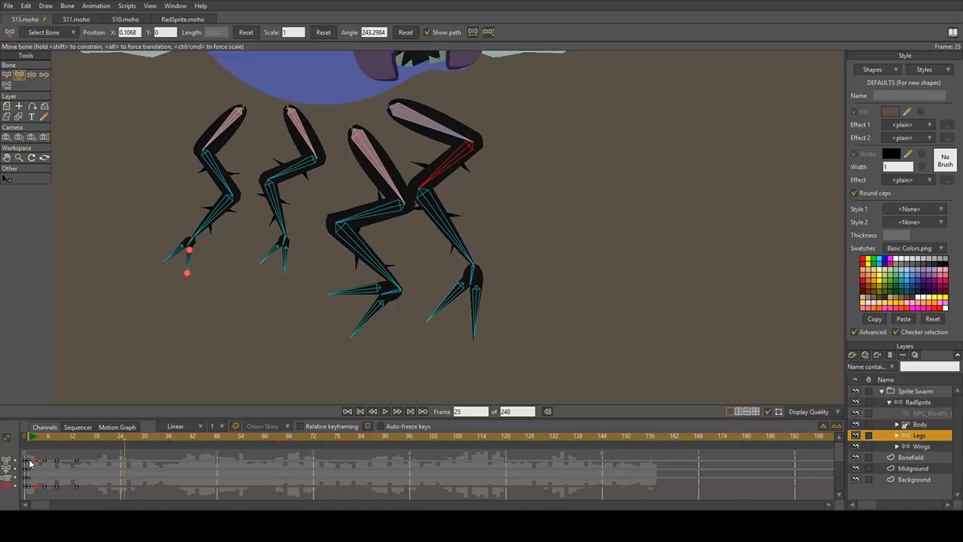
left_click(76, 459)
key("space")
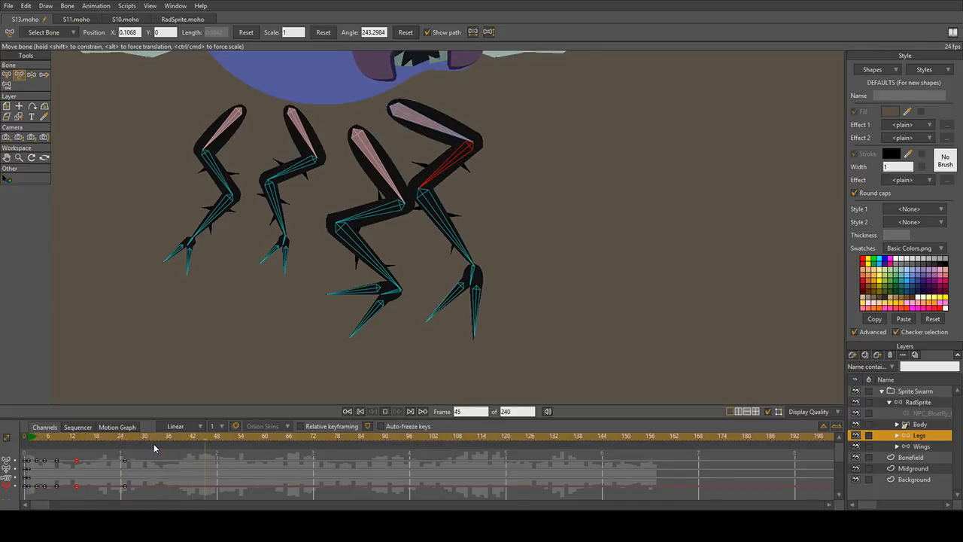
key("space")
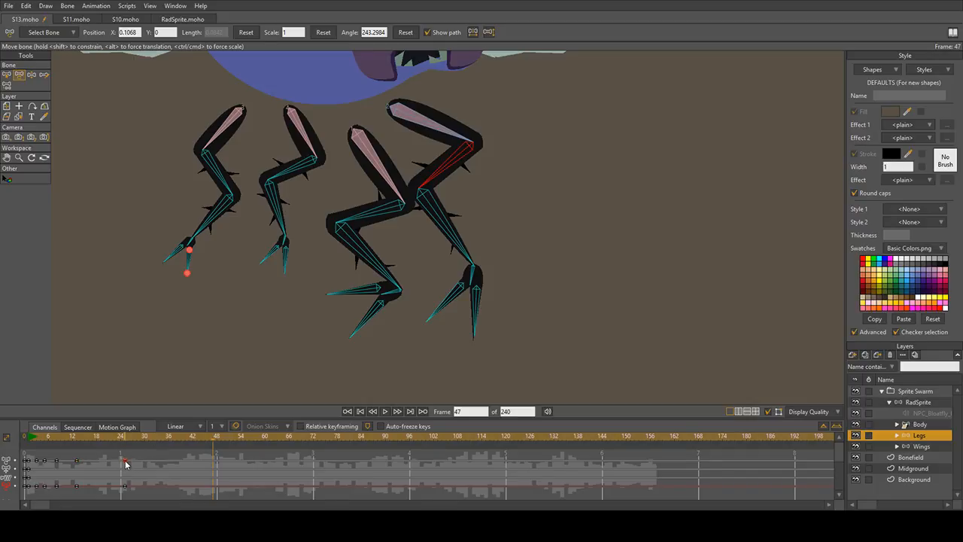
Step: Move the rightmost leg's frame 25 keys to frame 31 and play back the motion from frame 1
left_click_drag(125, 459, 153, 461)
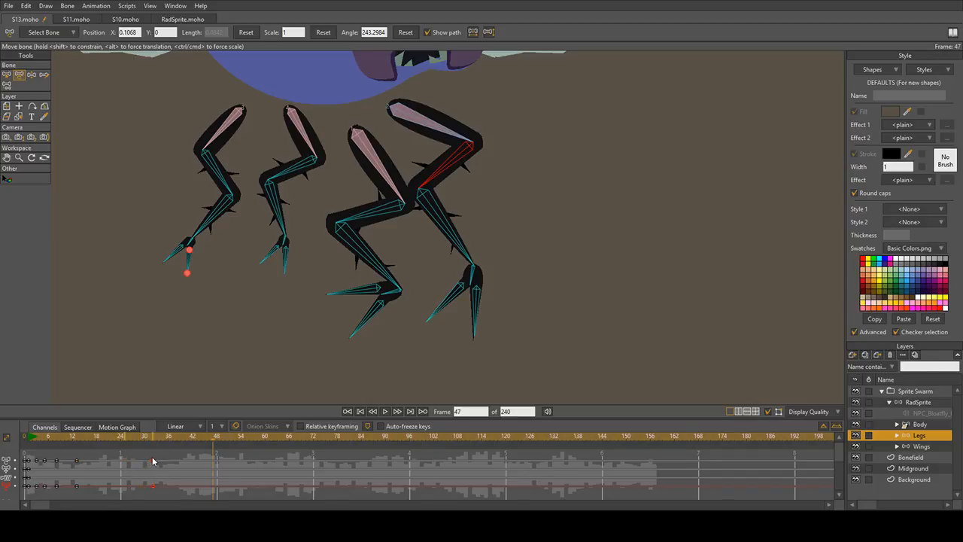
left_click(33, 437)
key("space")
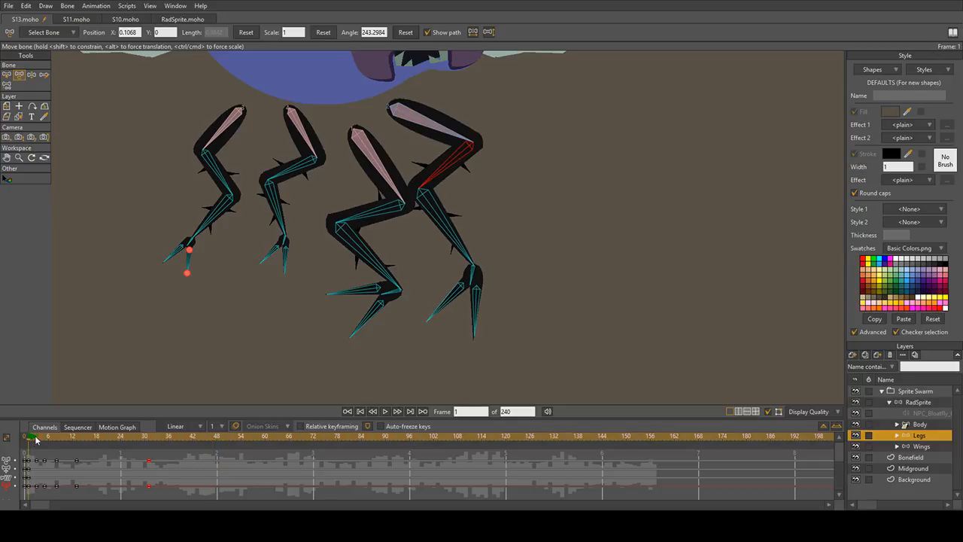
key("space")
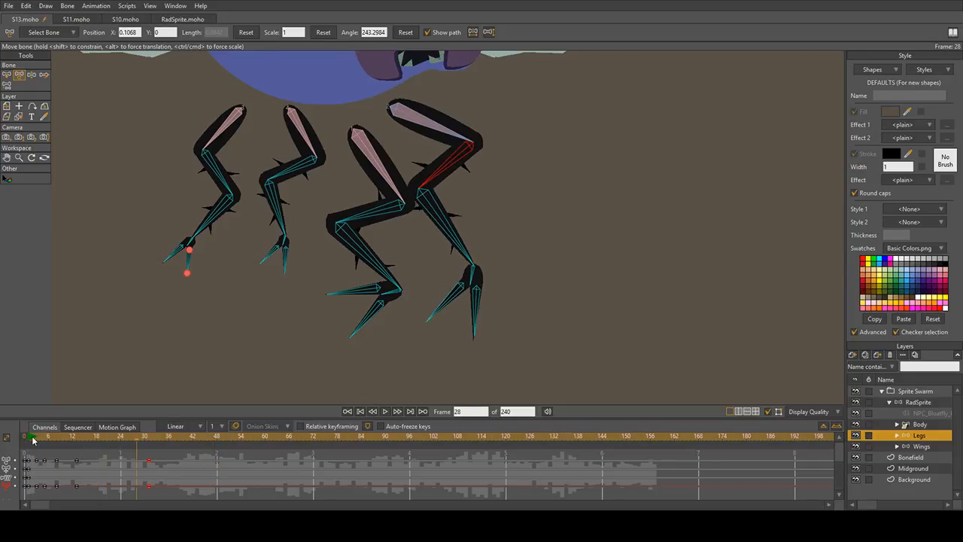
left_click(31, 440)
key("space")
left_click(30, 441)
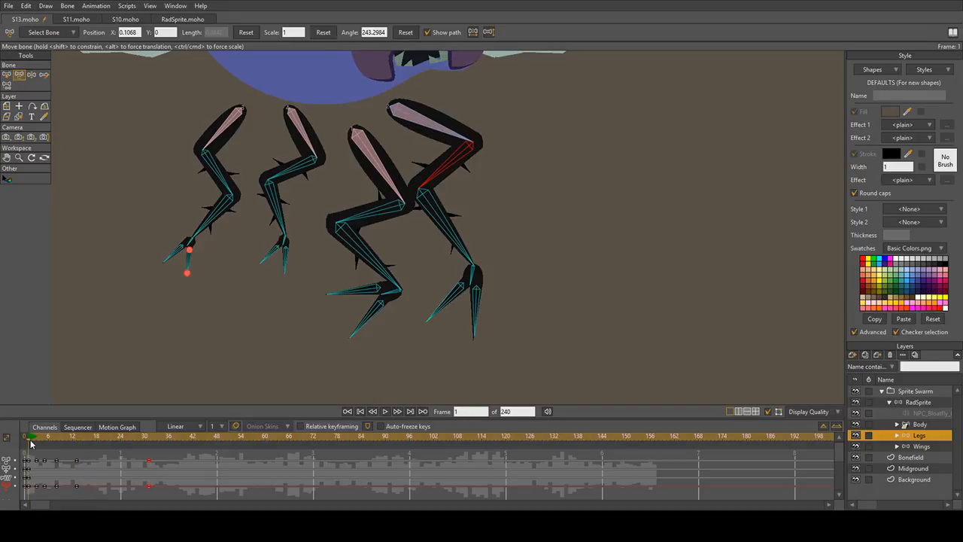
key("space")
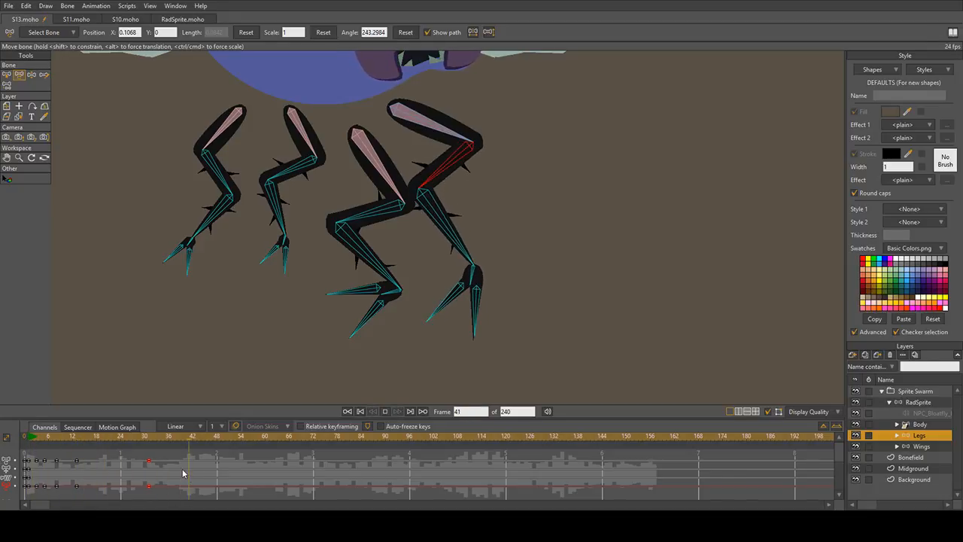
key("space")
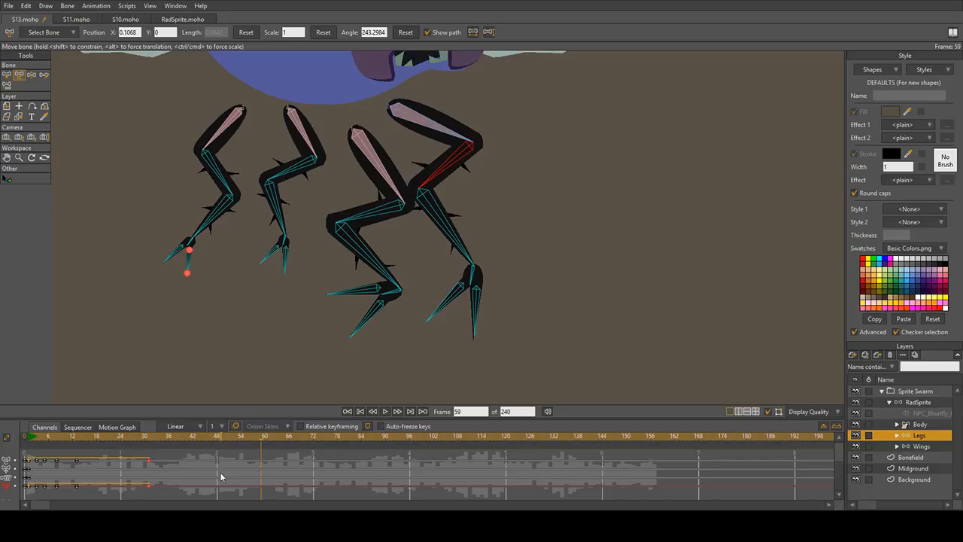
Step: Play back the rightmost leg's motion and return to frame 1
left_click(292, 131)
key("space")
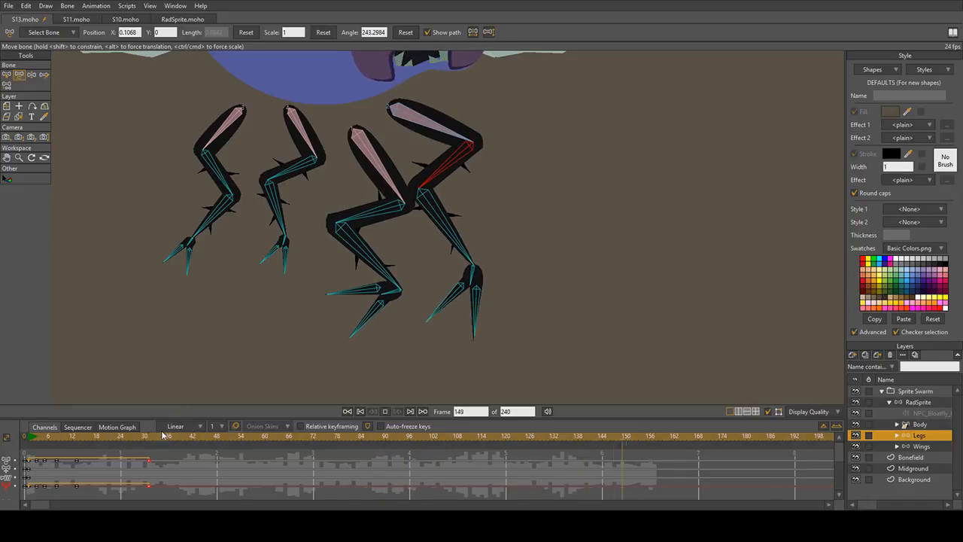
left_click_drag(46, 435, 30, 444)
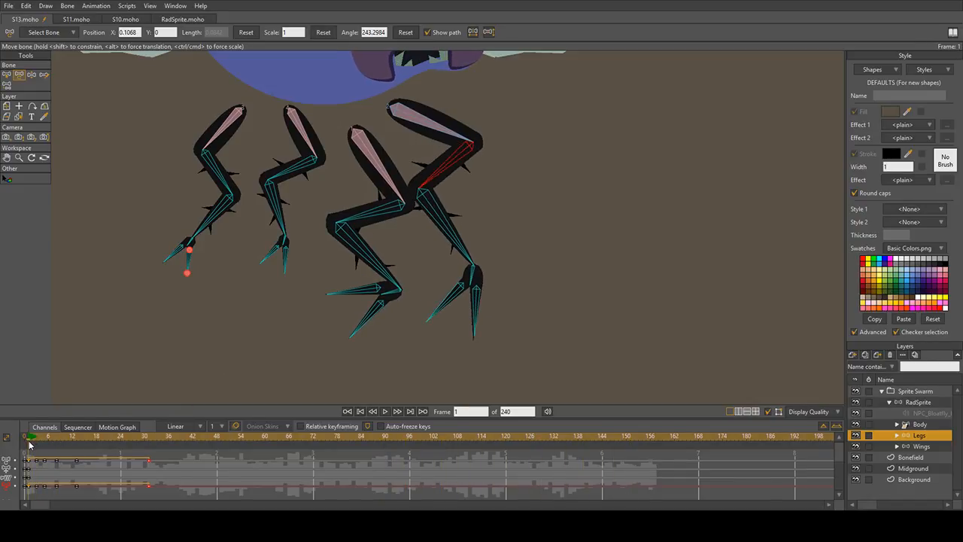
left_click(315, 367)
key("Delete")
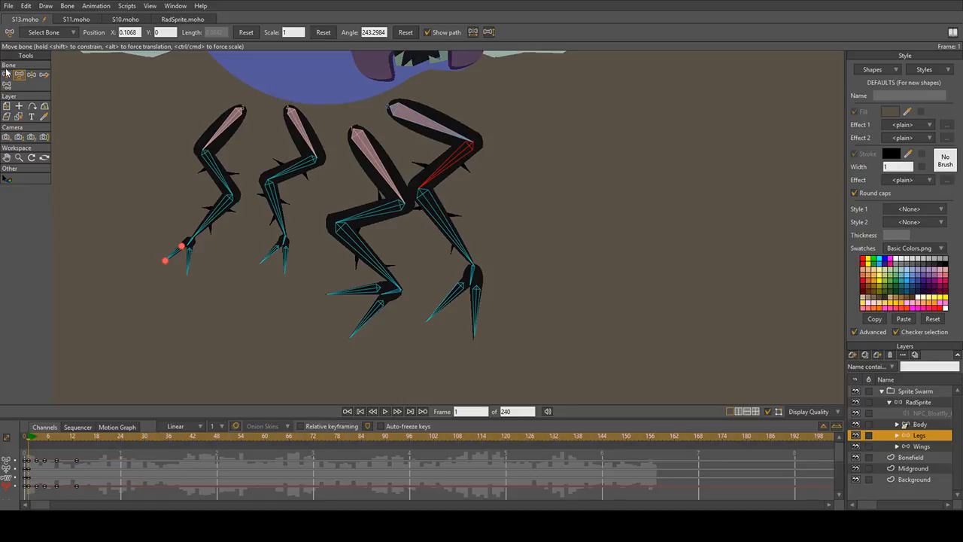
left_click(7, 74)
key("Return")
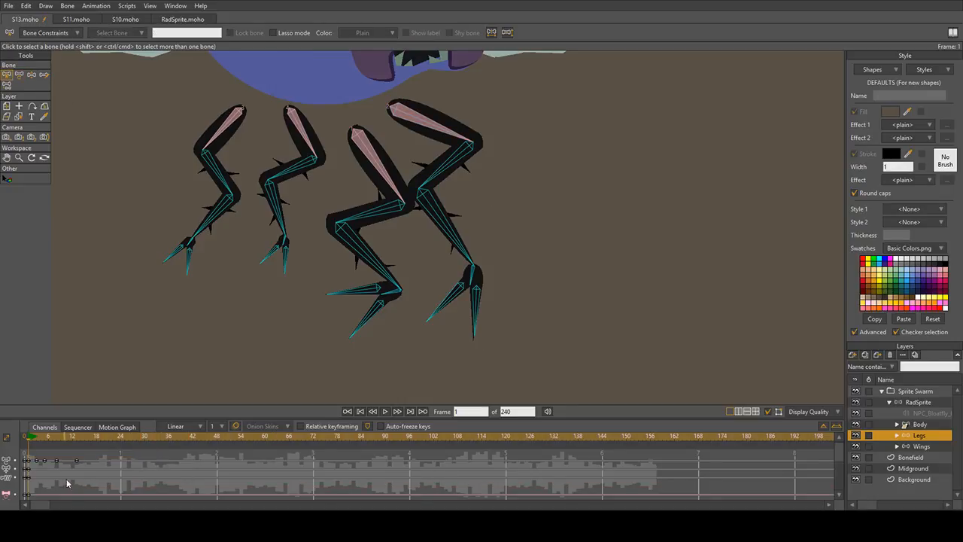
left_click_drag(46, 442, 105, 445)
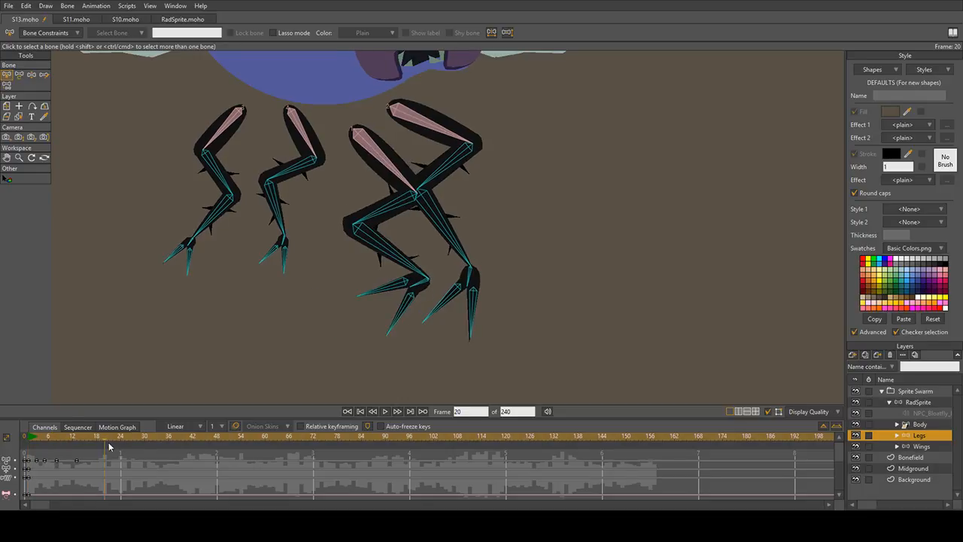
key("ctrl+z")
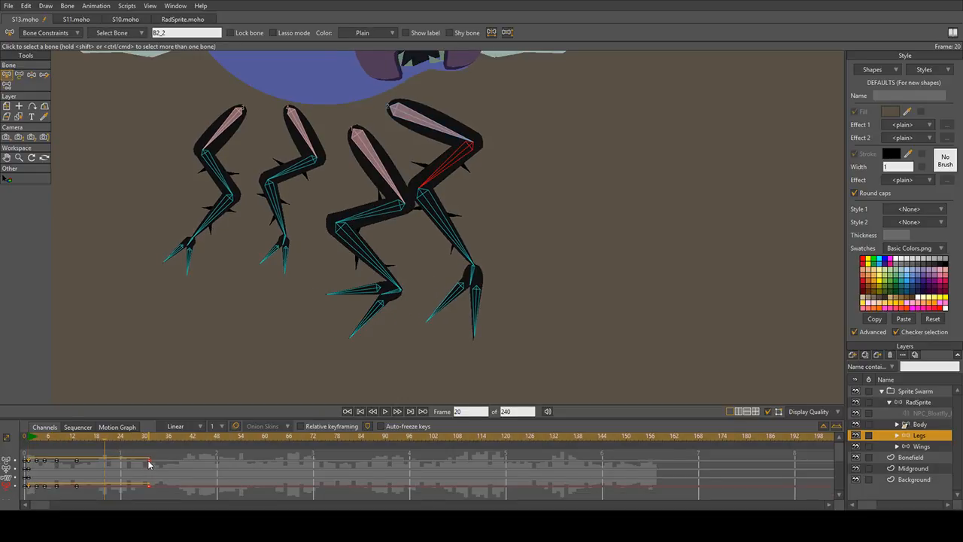
Step: Select the rightmost leg's lower bones to examine their frame 31 keys, and clear the bone selection
left_click(137, 498)
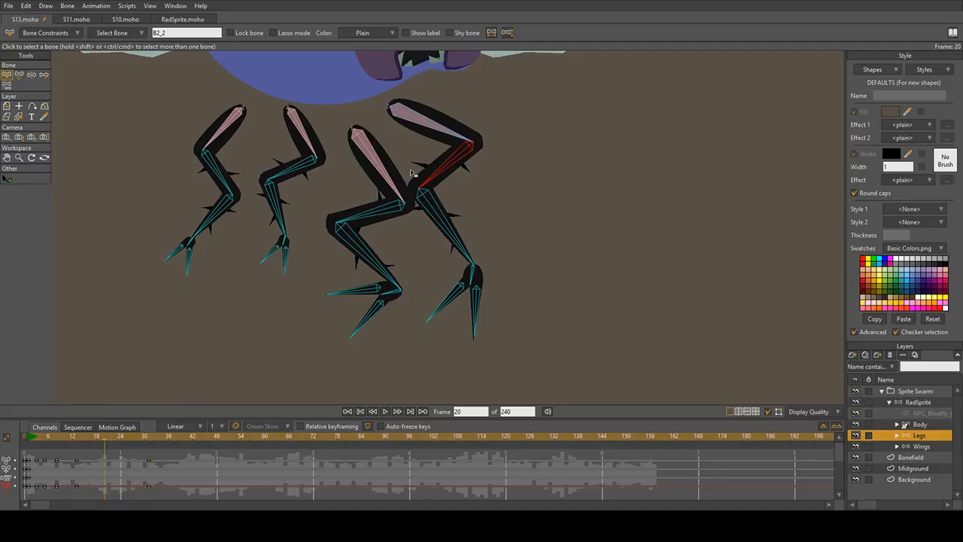
left_click_drag(420, 262, 495, 171)
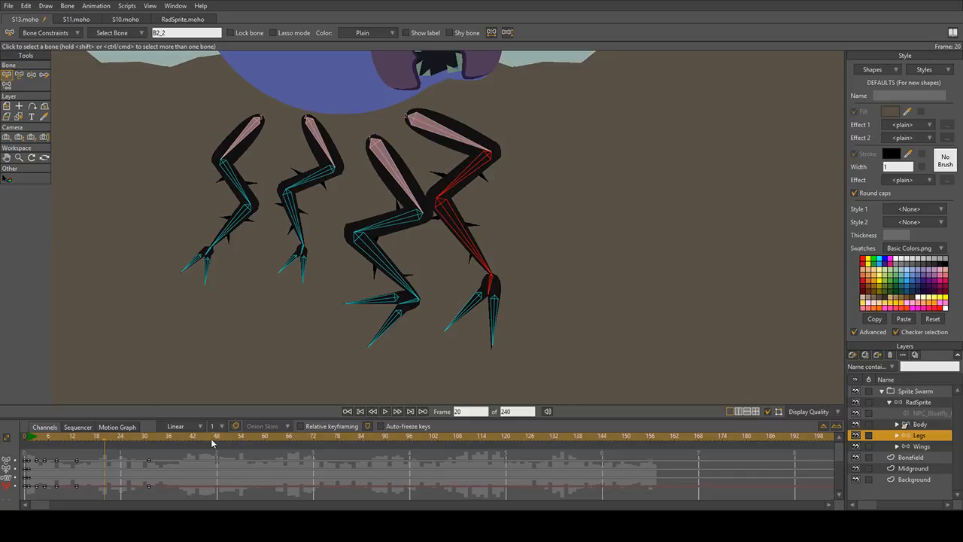
left_click(148, 485)
left_click_drag(319, 463, 139, 491)
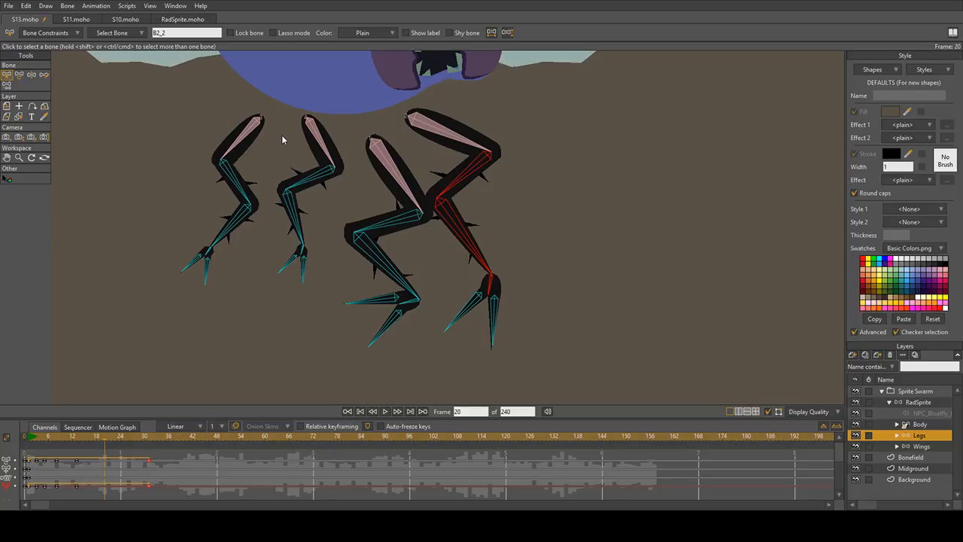
left_click_drag(284, 309, 196, 311)
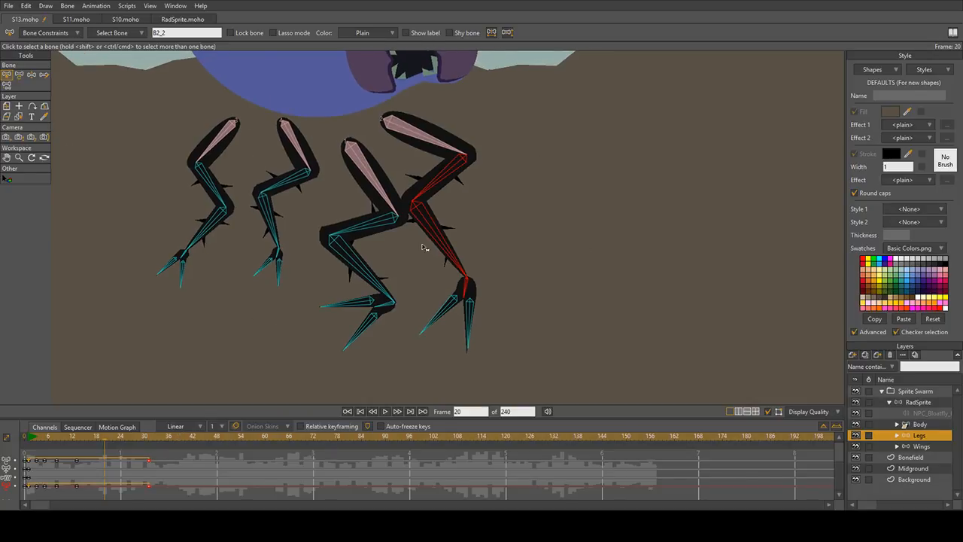
left_click(305, 217)
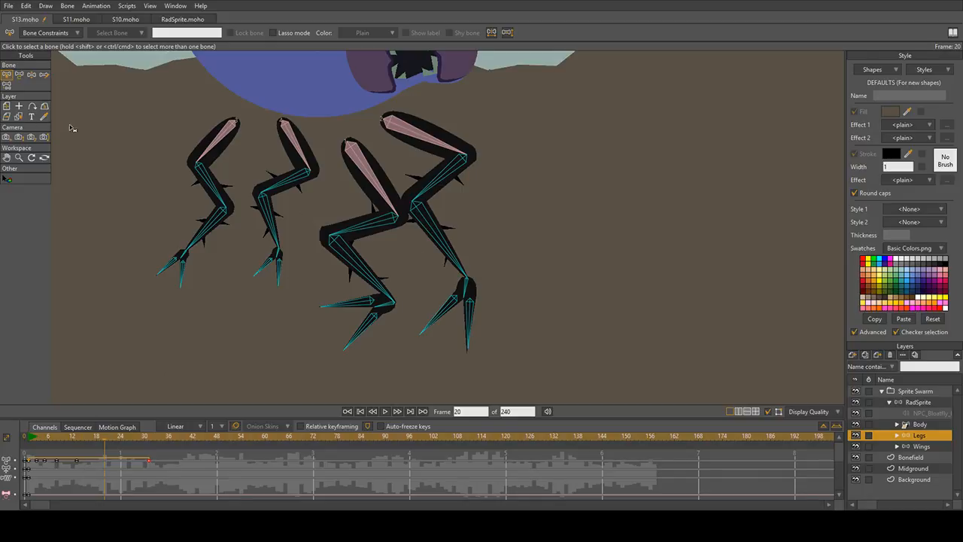
Step: At frame 1, lower the shin of the second leg from the right and rotate its foot bone to about -91.6 degrees
left_click(19, 74)
left_click(178, 260)
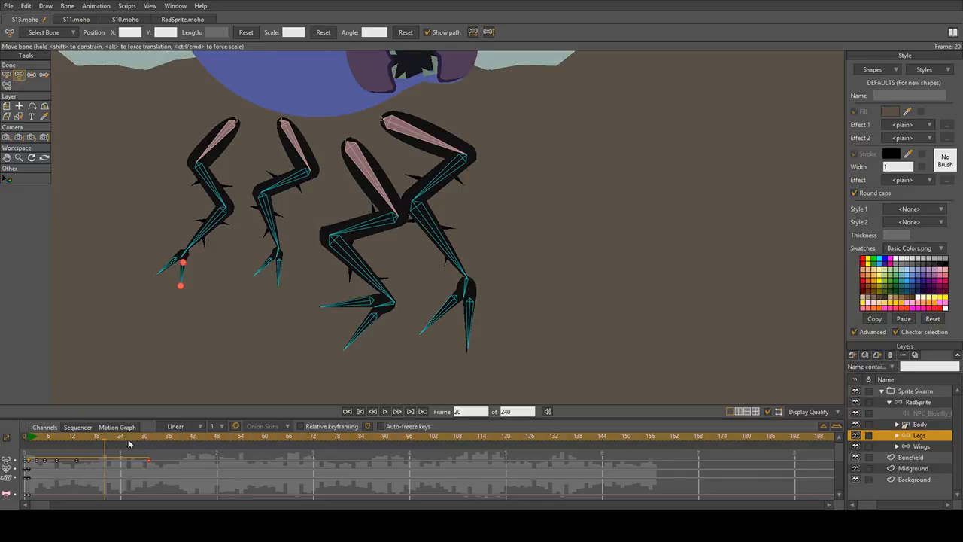
left_click(36, 439)
left_click(379, 277)
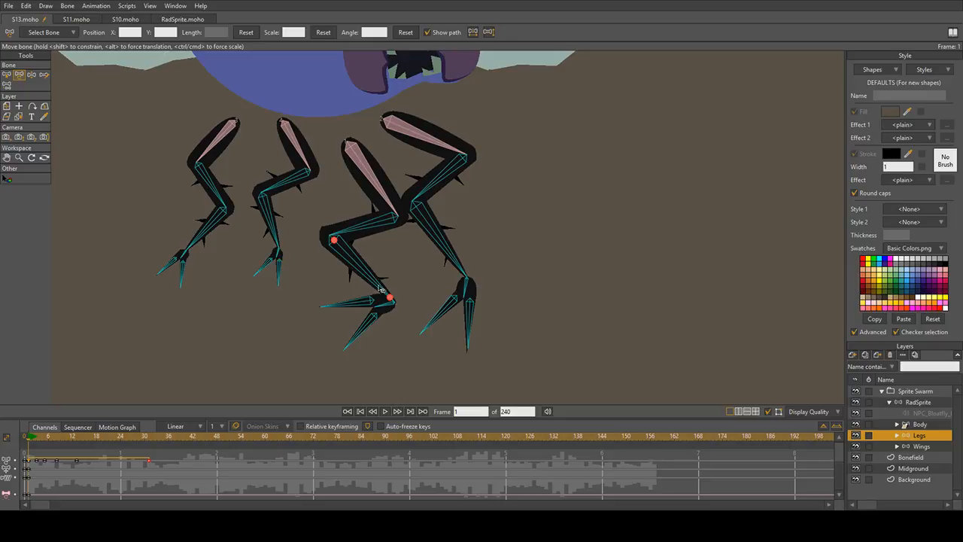
left_click_drag(370, 277, 361, 323)
left_click_drag(349, 225, 350, 289)
key("ctrl+z")
key("ctrl+z")
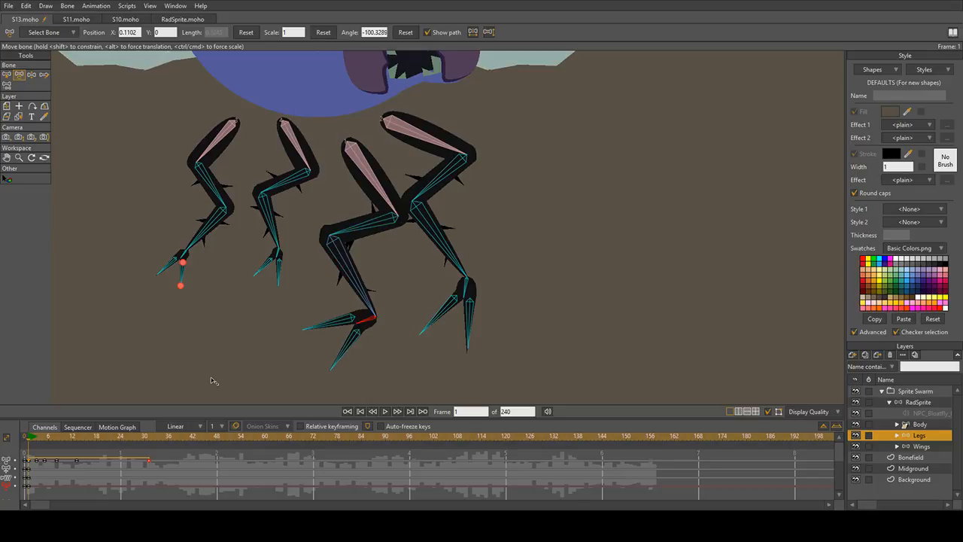
key("ctrl+z")
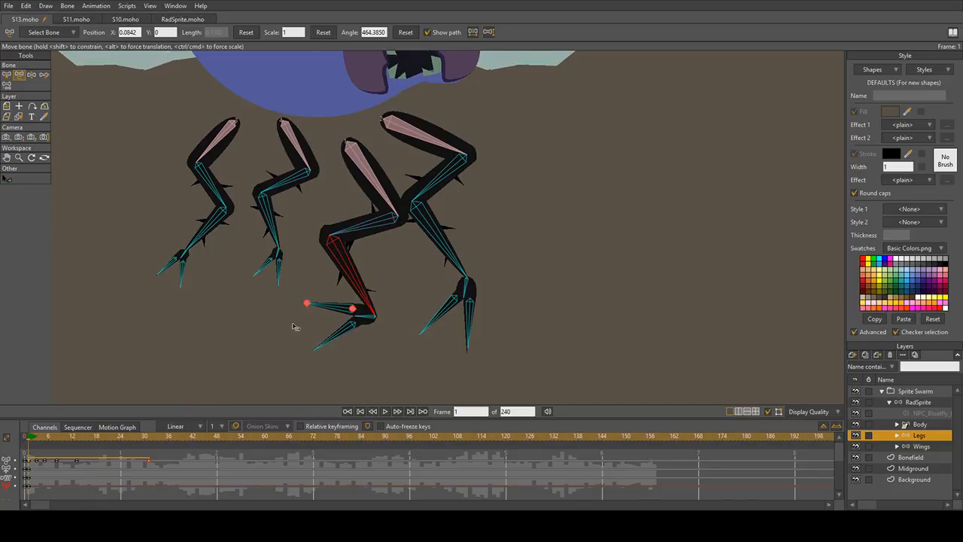
left_click_drag(363, 319, 340, 374)
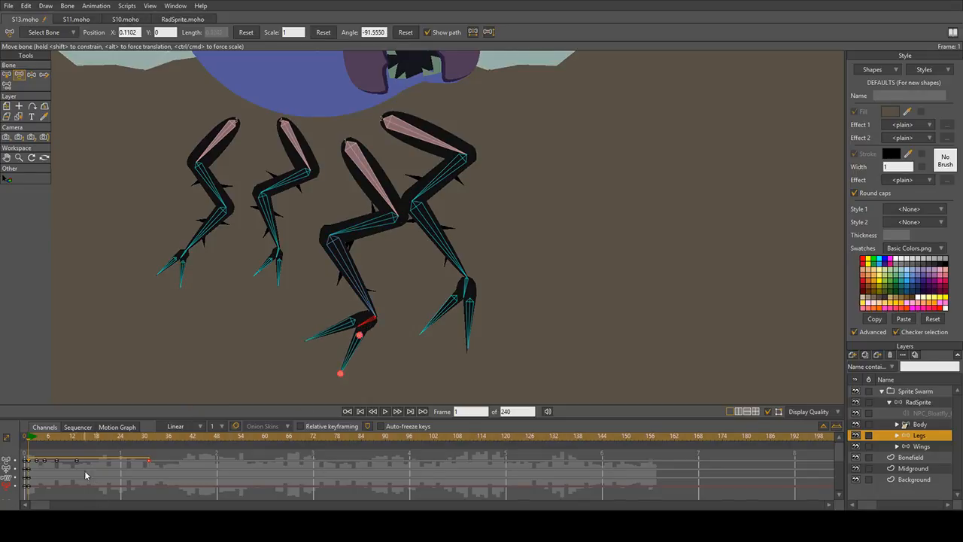
Step: Pose the same leg extended downward at frame 4, with its foot bone at about -67.9 degrees, and slightly raised at frame 6
left_click(39, 436)
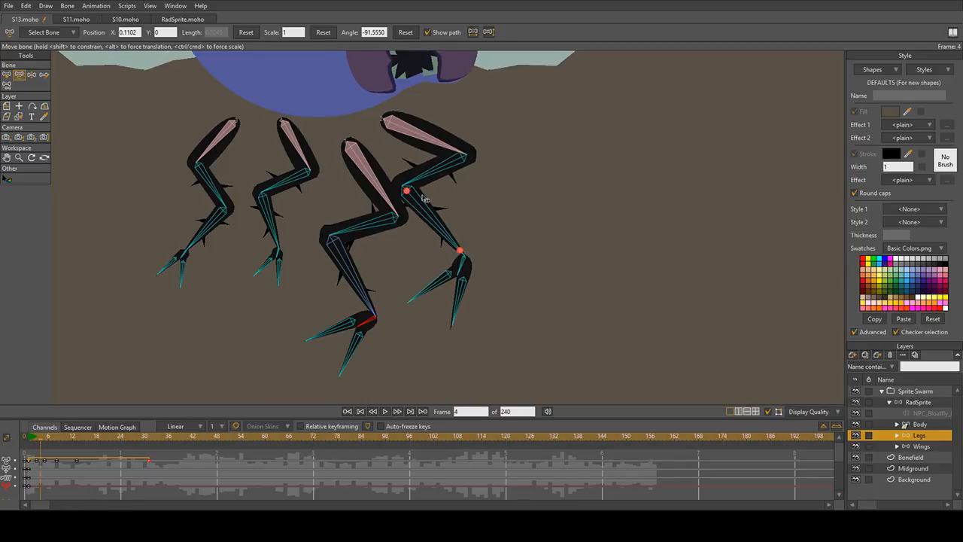
left_click_drag(363, 278, 336, 372)
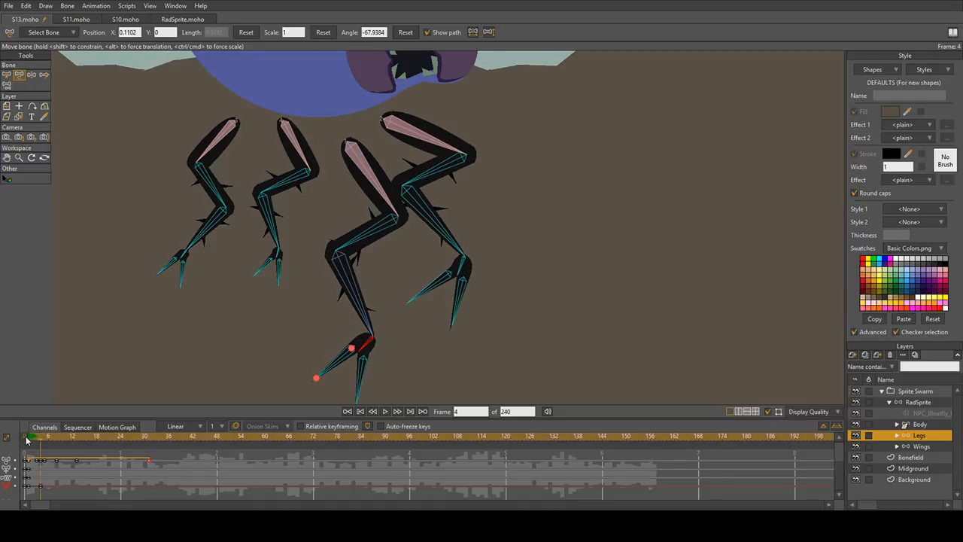
left_click_drag(27, 440, 47, 438)
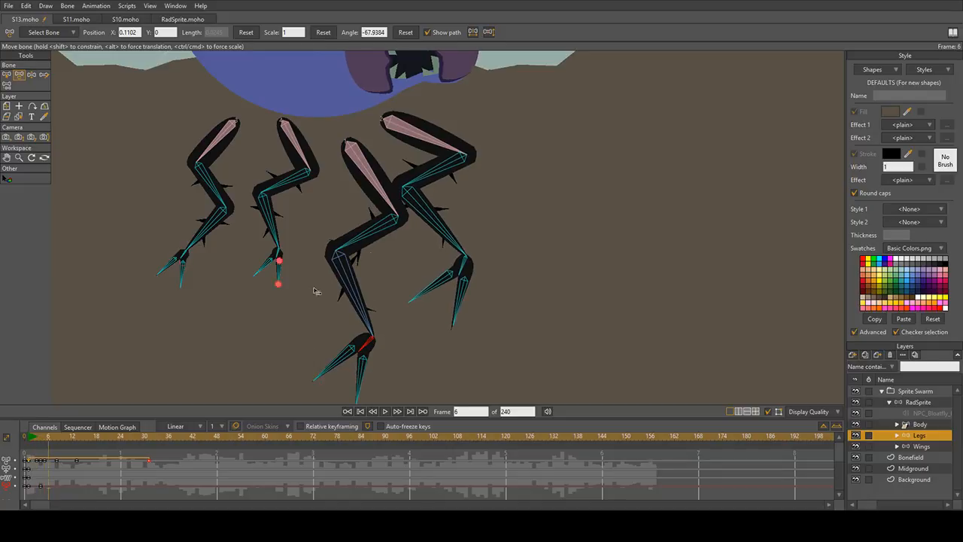
left_click_drag(362, 341, 362, 307)
left_click_drag(360, 245, 356, 240)
Step: Copy this leg's frame 4 keys to frame 8 and its frame 6 keys to frame 10
left_click_drag(32, 442, 55, 438)
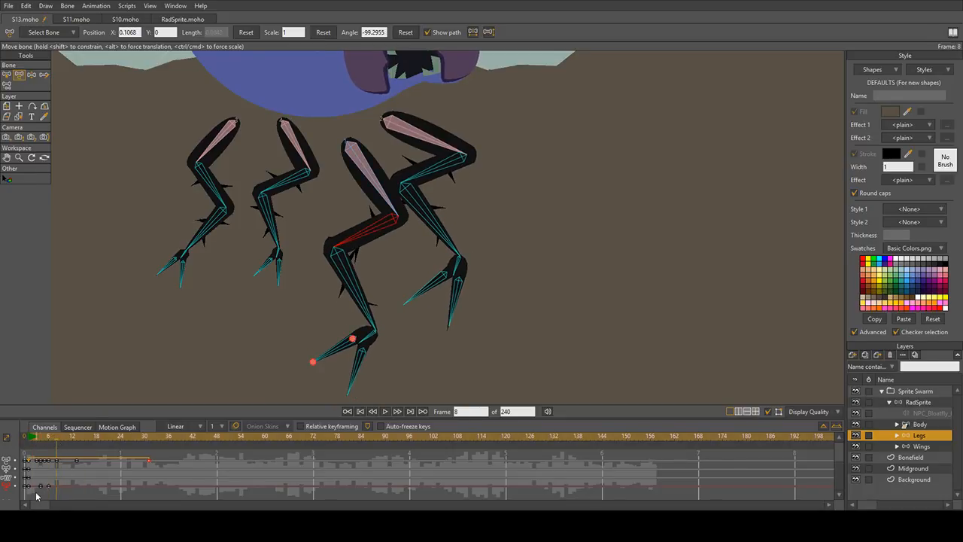
left_click_drag(43, 488, 46, 489)
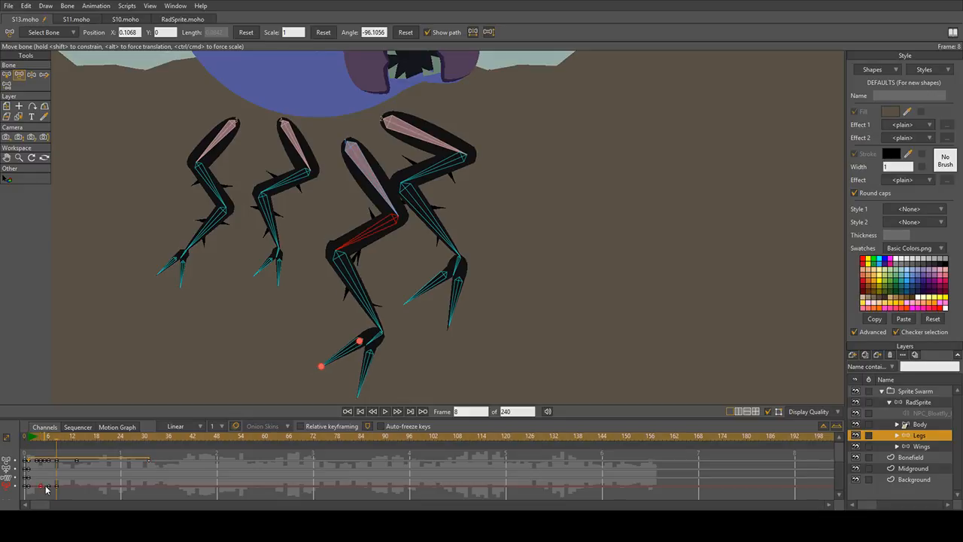
left_click_drag(61, 438, 65, 437)
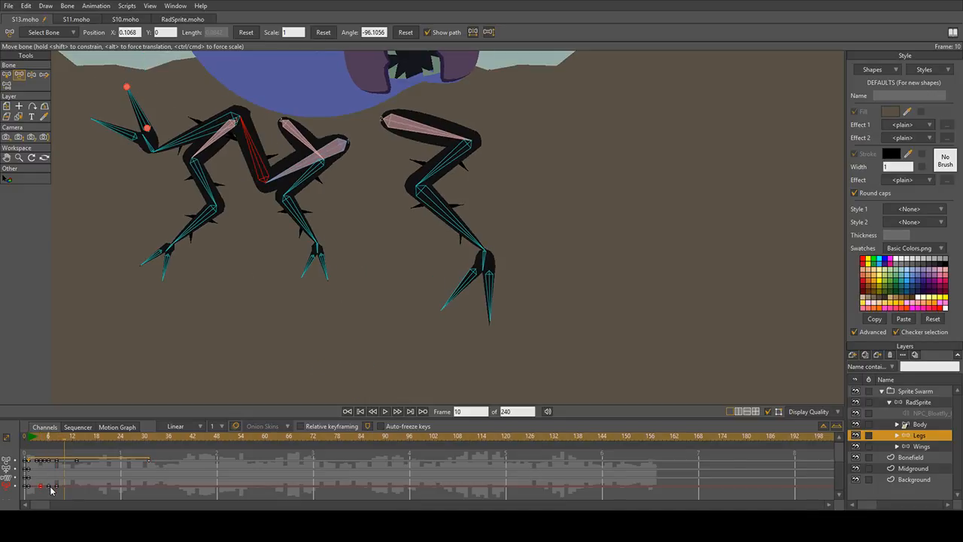
key("ctrl+c")
key("ctrl+v")
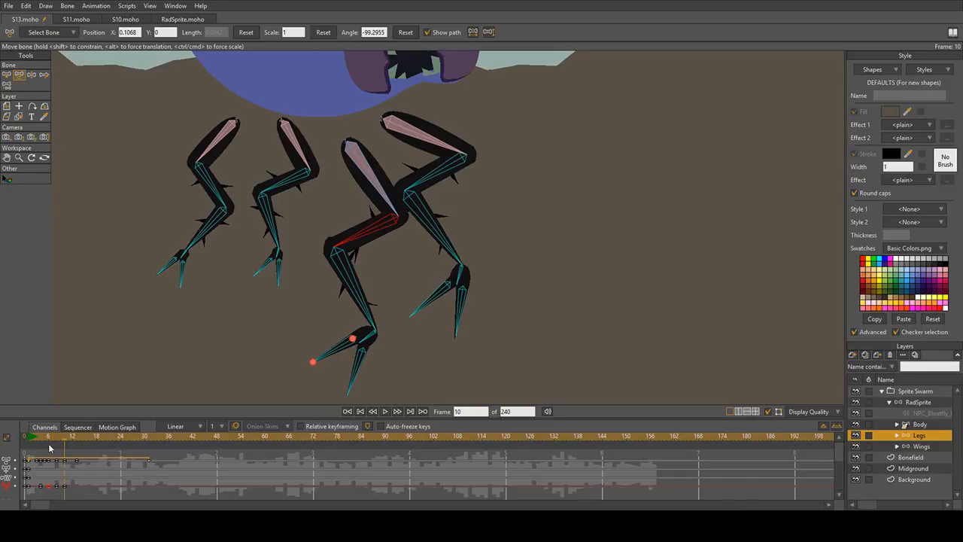
Step: Play back the second leg's twitch from the opening frames to check its timing
left_click(23, 438)
key("space")
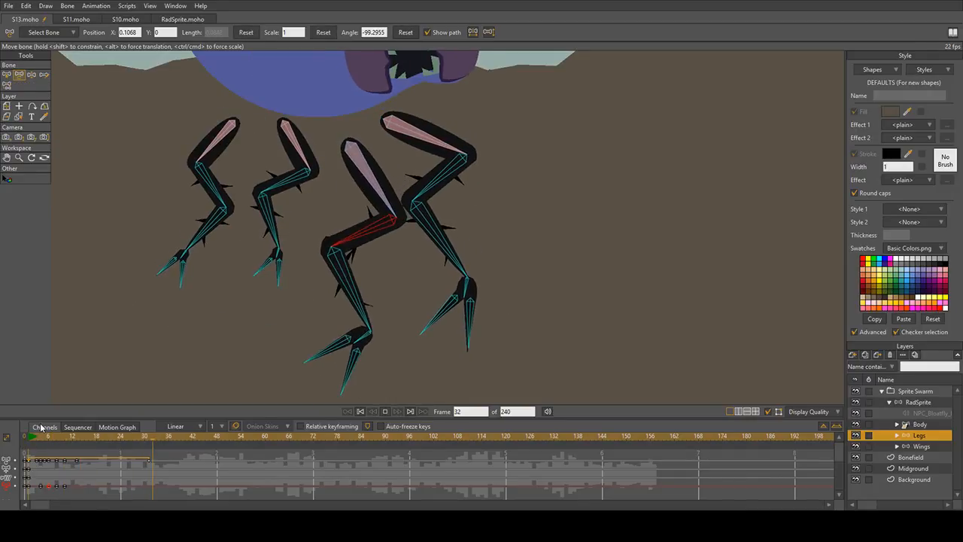
key("space")
left_click(35, 439)
key("space")
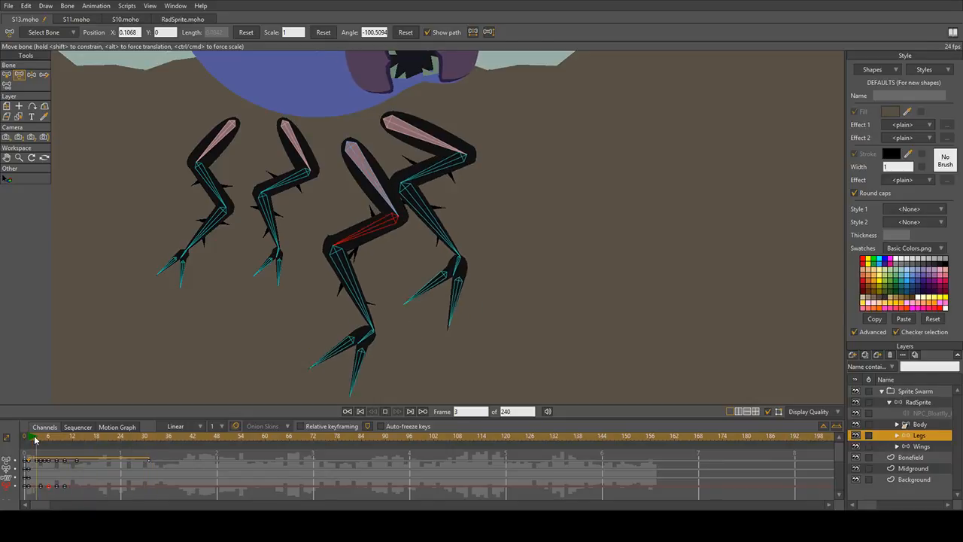
Step: Swing this leg's lower bones outward at frame 12, with the middle bone at about -96 degrees, and copy its frame 1 keys to frame 15
left_click_drag(35, 438, 74, 464)
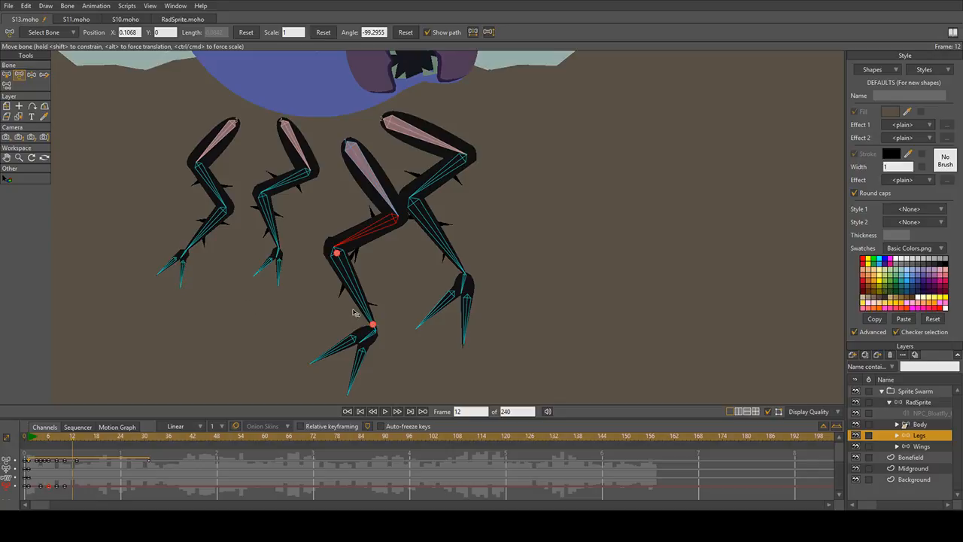
left_click_drag(357, 313, 377, 332)
left_click_drag(361, 239, 363, 241)
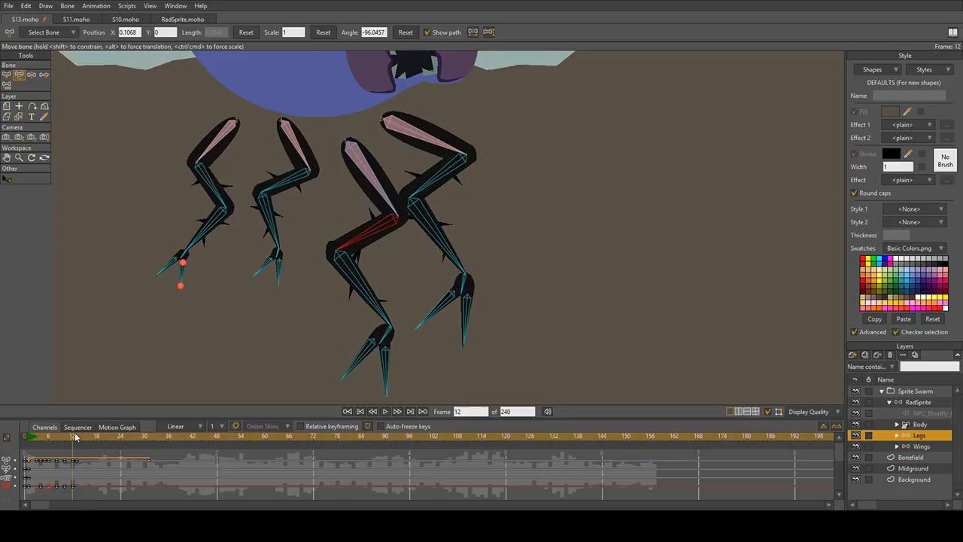
left_click_drag(75, 432, 85, 437)
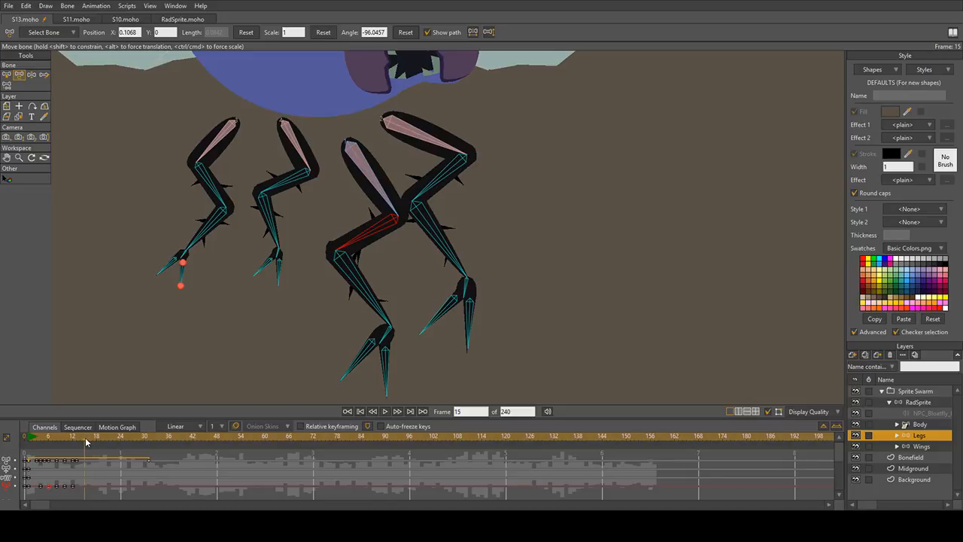
left_click(27, 485)
key("ctrl+v")
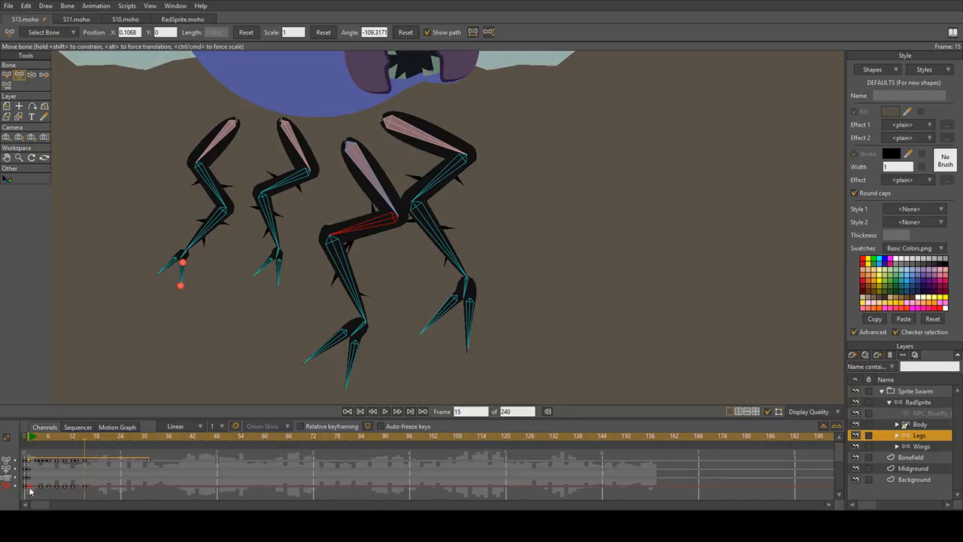
Step: Play back both legs' motion repeatedly from the opening frames to compare their twitches
left_click(33, 439)
key("space")
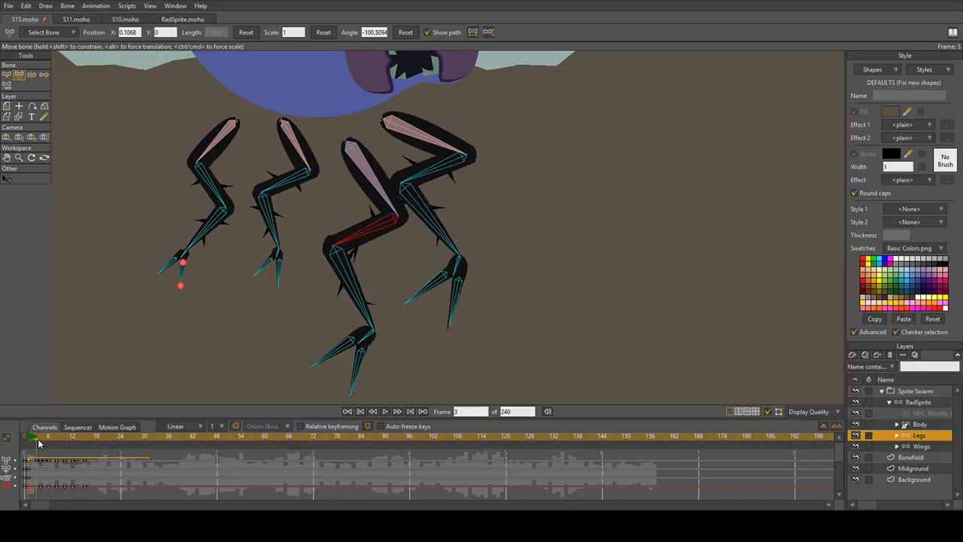
key("space")
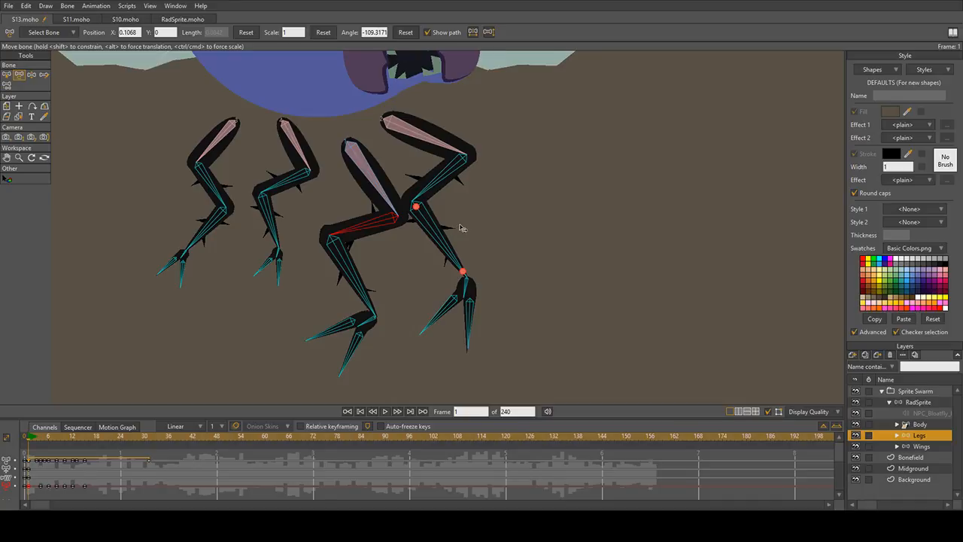
key("space")
key("space")
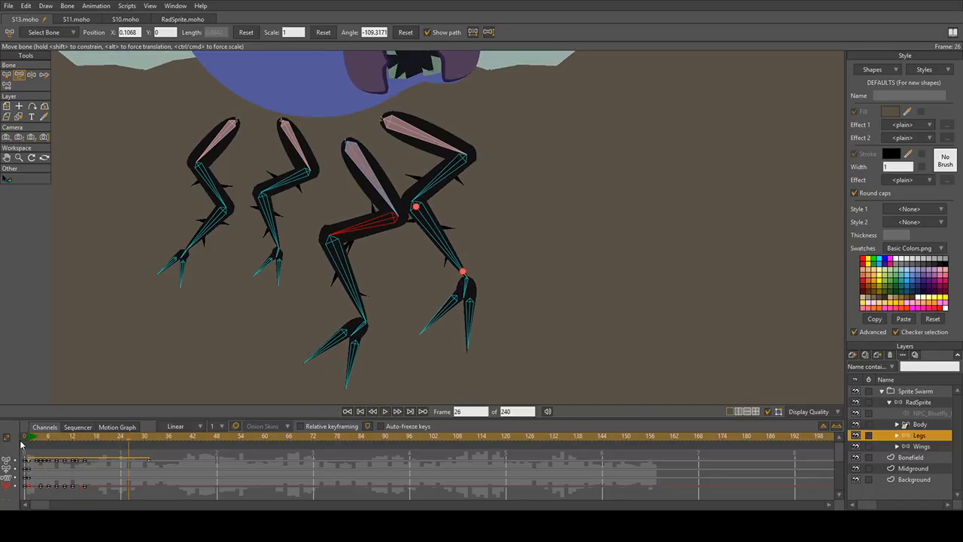
key("space")
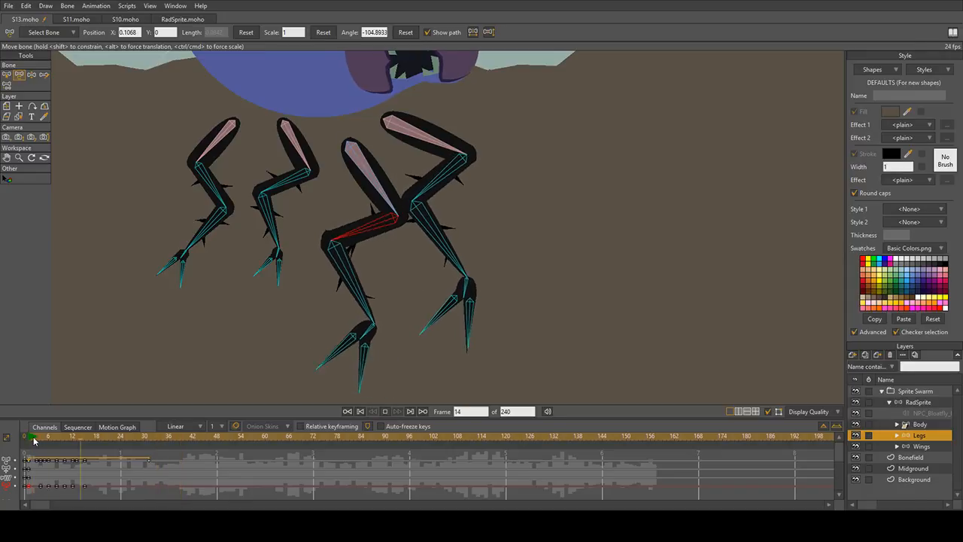
key("space")
Step: View the leg's motion graph briefly, return to its animation channels and go to frame 21
left_click(115, 428)
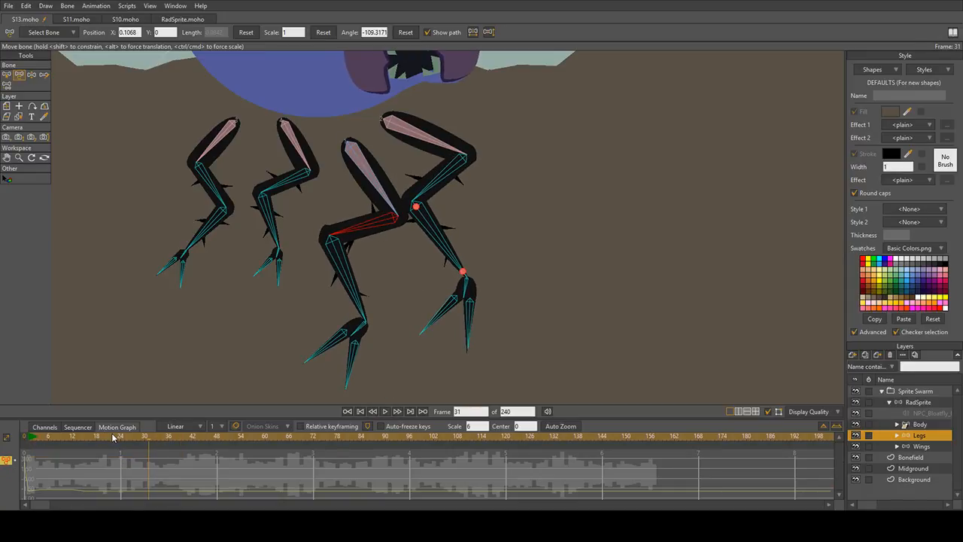
left_click(52, 427)
left_click(109, 438)
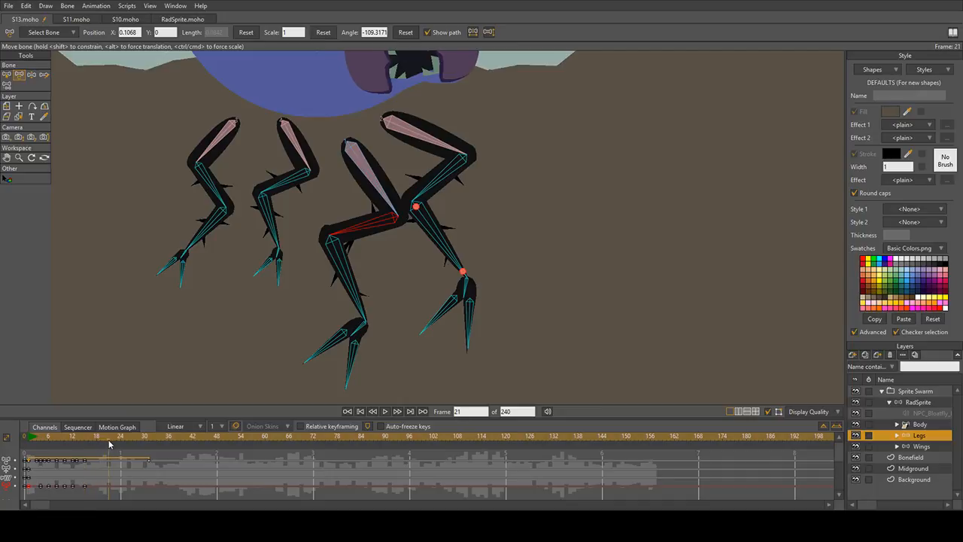
Step: Copy the front leg's lower-bone keys from frame 15 to frame 25 and cycle them back to the opening pose
left_click_drag(118, 445, 124, 448)
left_click(85, 486)
left_click(9, 74)
left_click_drag(385, 334, 331, 227)
left_click(339, 341)
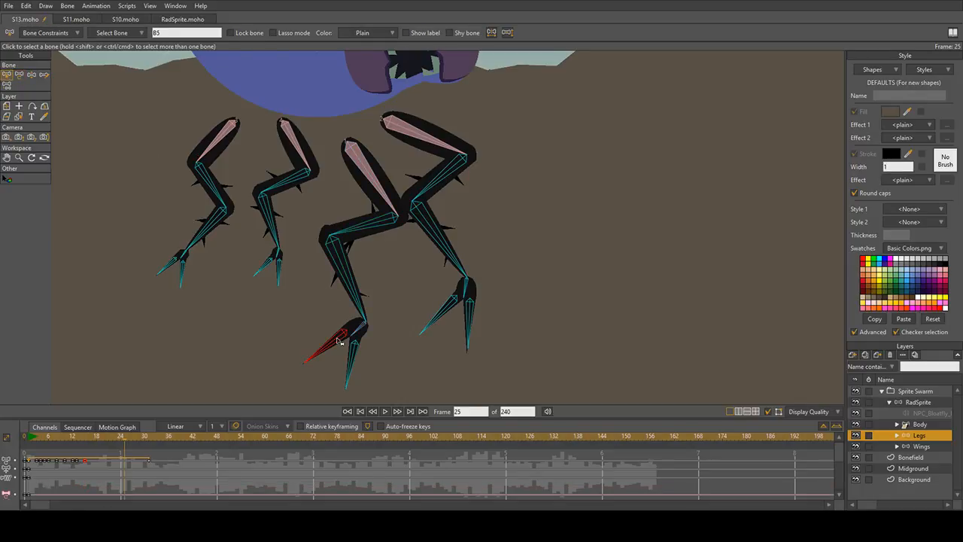
left_click_drag(314, 316, 367, 301)
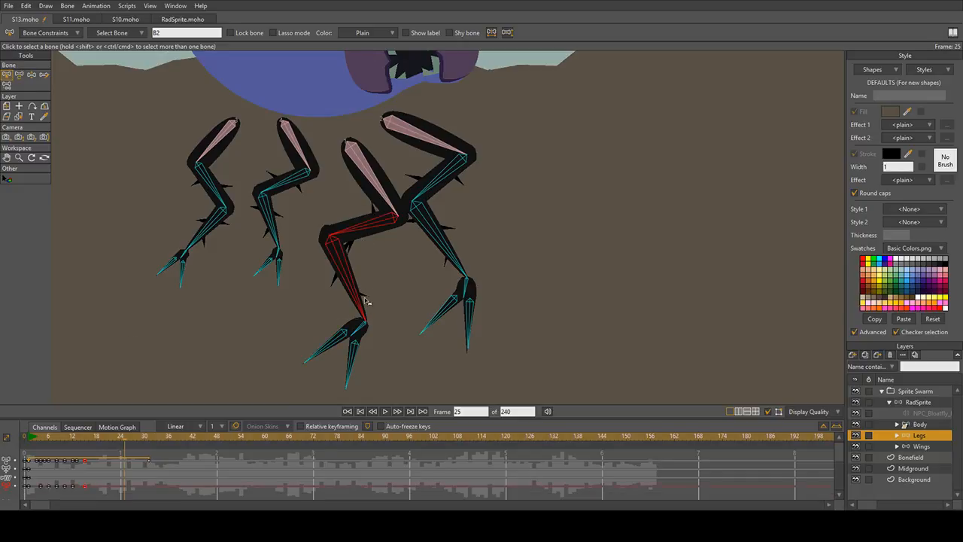
left_click(362, 328)
left_click_drag(317, 288, 354, 218)
left_click(21, 74)
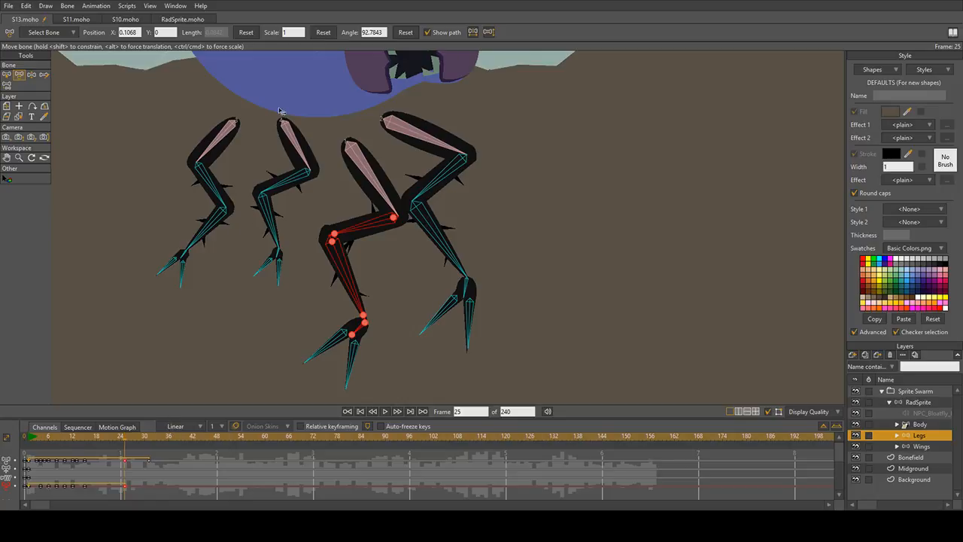
Step: Play back the two right-hand legs from the opening frames, viewing more of the sprite, to compare their repeating twitches
left_click(30, 438)
key("space")
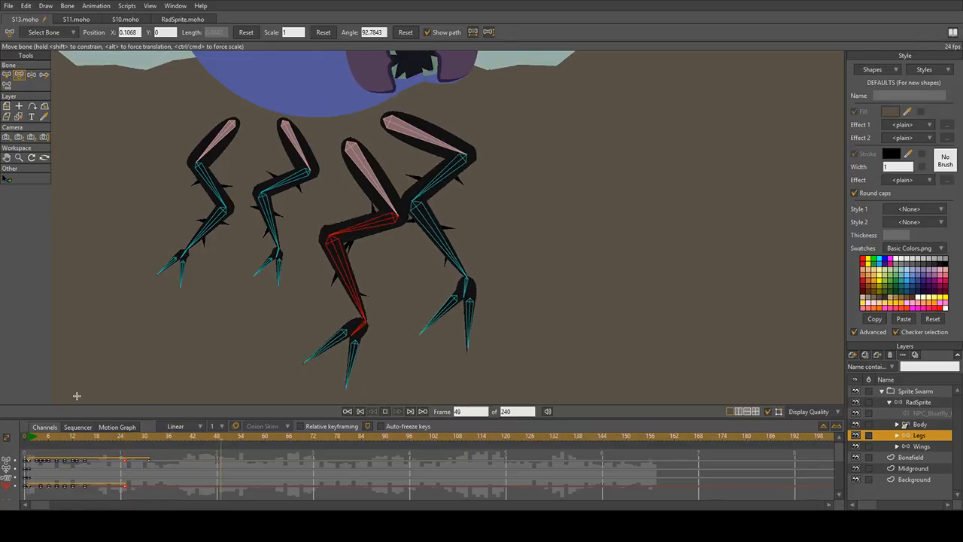
scroll(516, 340, "down", 3)
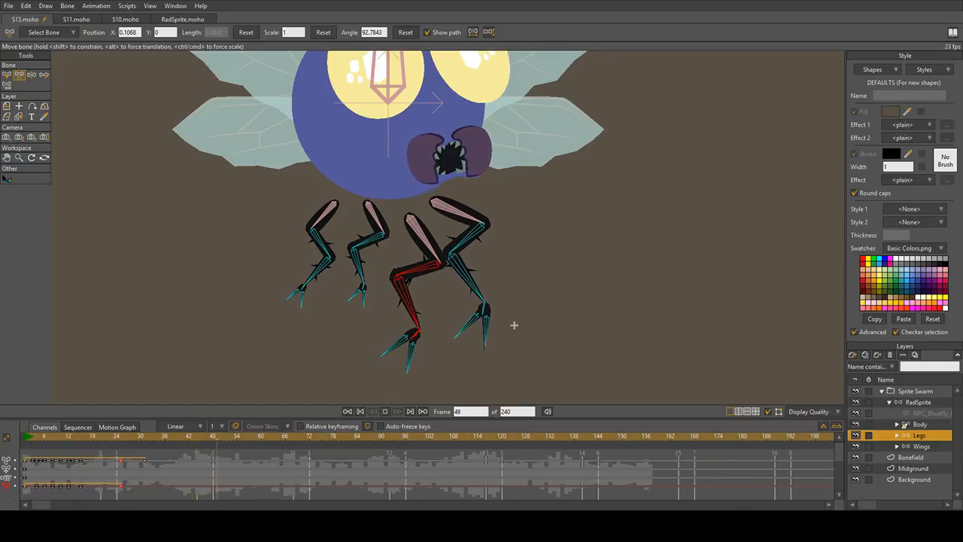
key("space")
left_click_drag(34, 507, 21, 501)
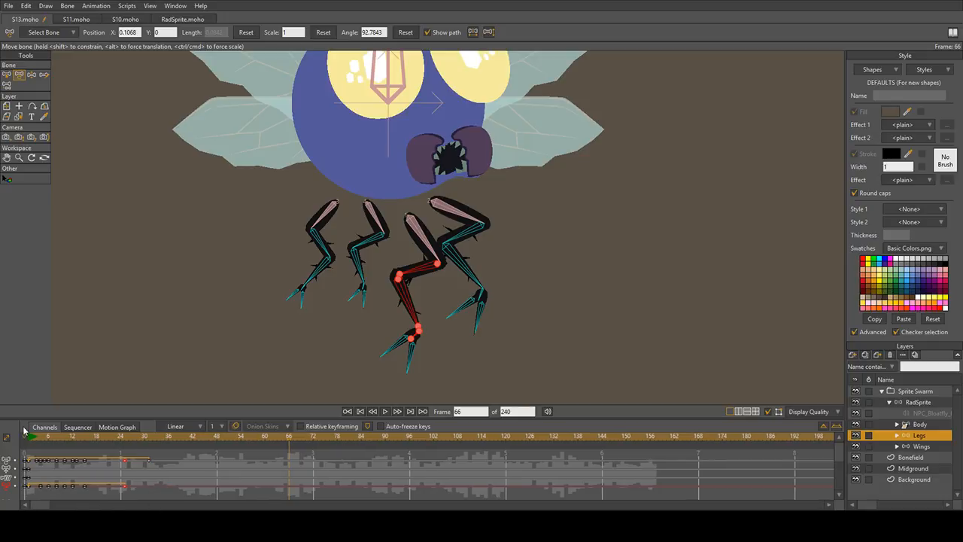
left_click(30, 442)
Step: Swing the lower bones of the second leg from the left outward at frame 6, with the ankle bone at about 323 degrees
scroll(407, 283, "up", 3)
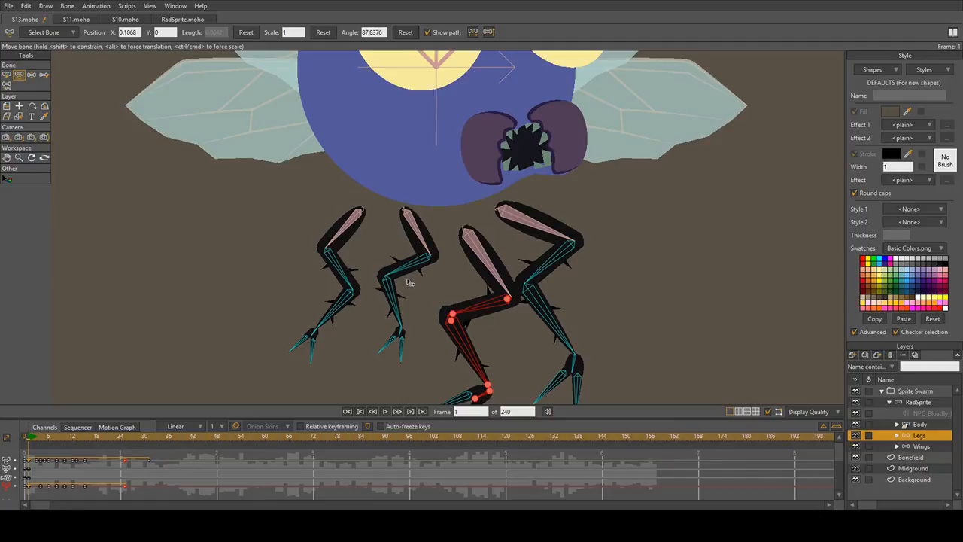
left_click(6, 76)
left_click(55, 146)
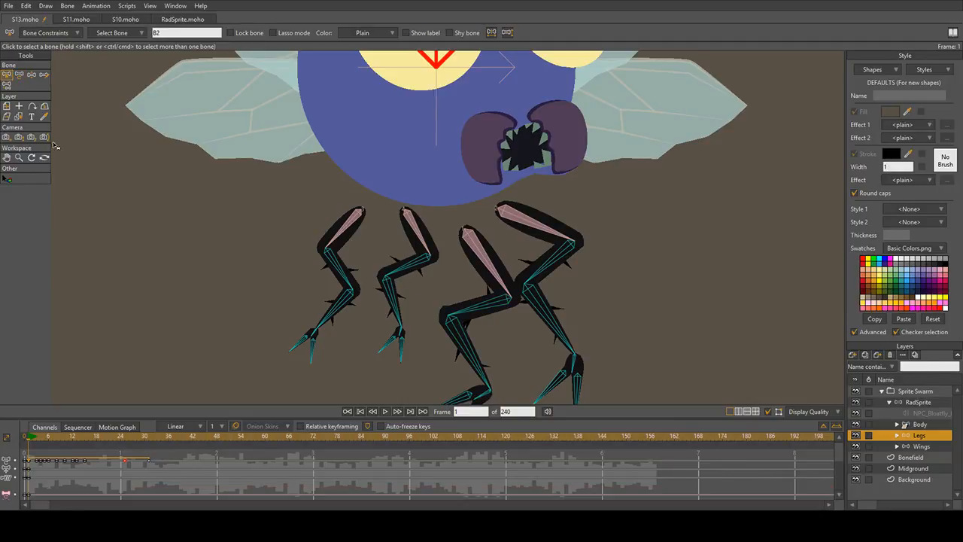
left_click(20, 76)
scroll(412, 277, "up", 1)
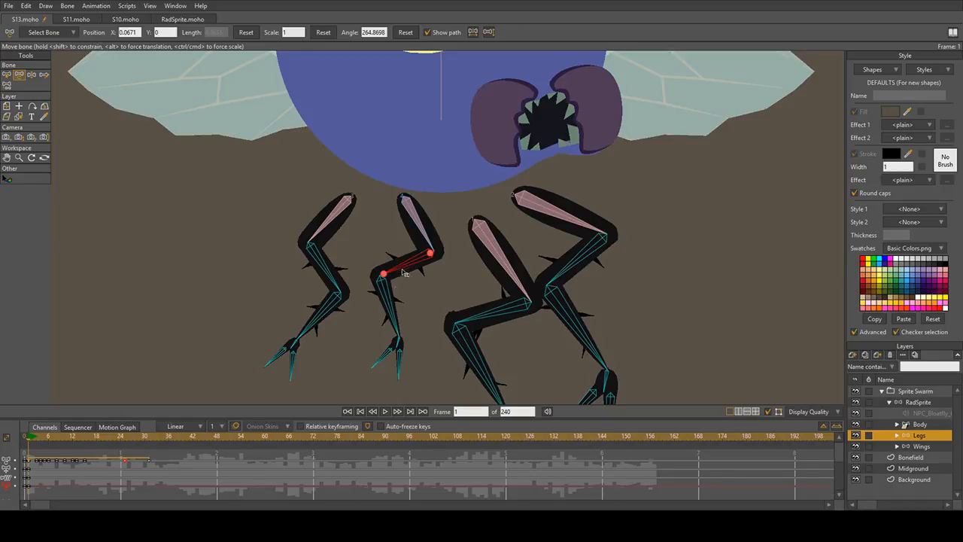
left_click(390, 308)
left_click(399, 343)
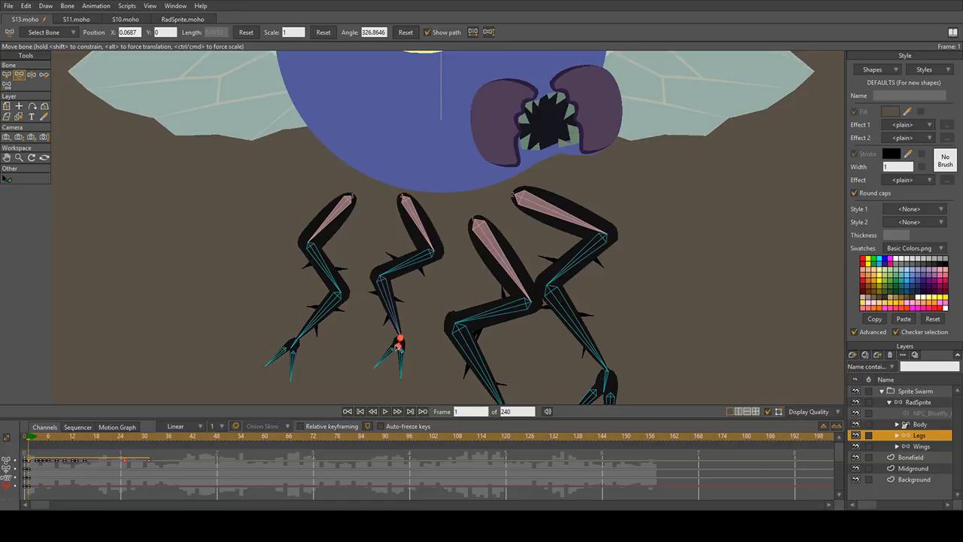
left_click_drag(32, 438, 48, 441)
left_click_drag(406, 273, 364, 332)
left_click(370, 335)
Step: Play back this leg's first twitch and move its outward pose keys to frame 4
left_click(32, 436)
key("space")
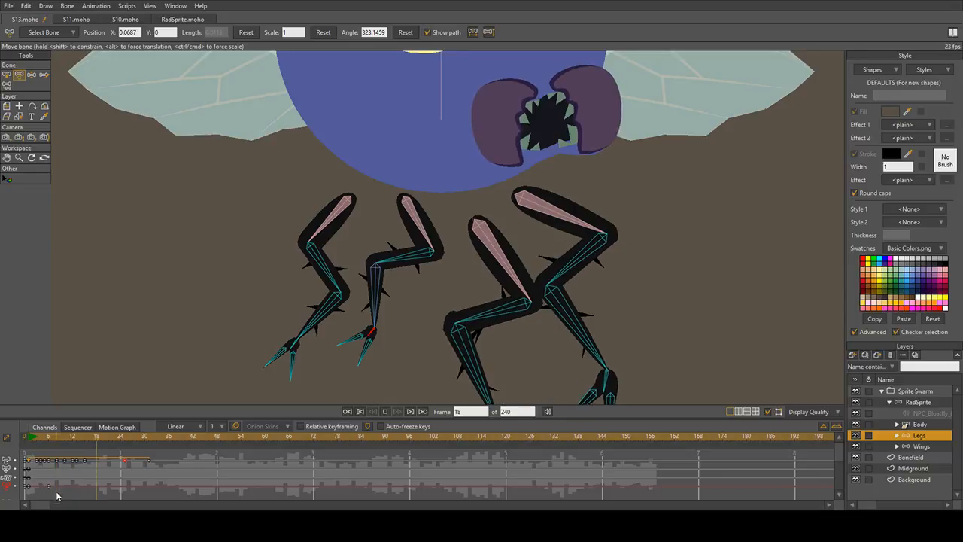
key("space")
left_click(31, 439)
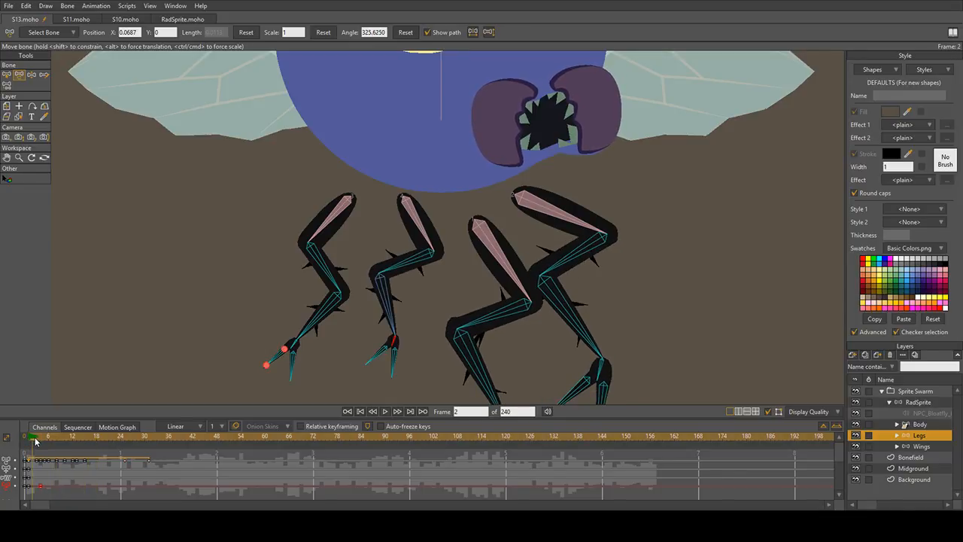
left_click_drag(35, 441, 47, 450)
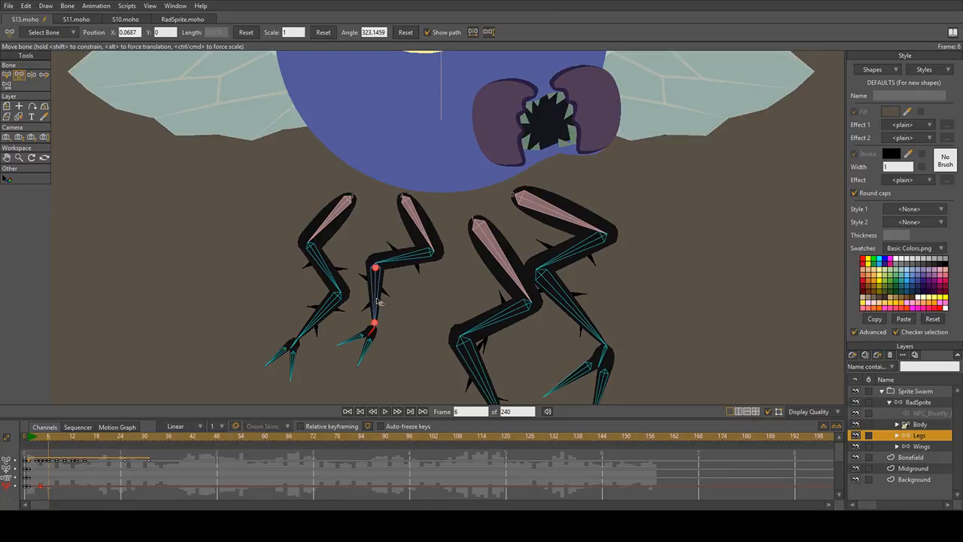
left_click_drag(380, 302, 392, 330)
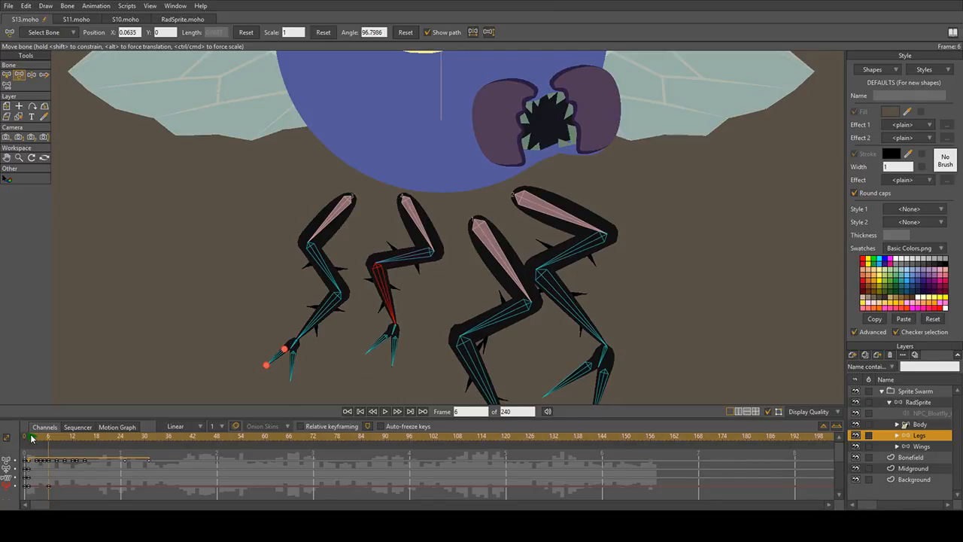
key("ctrl+z")
key("ctrl+z")
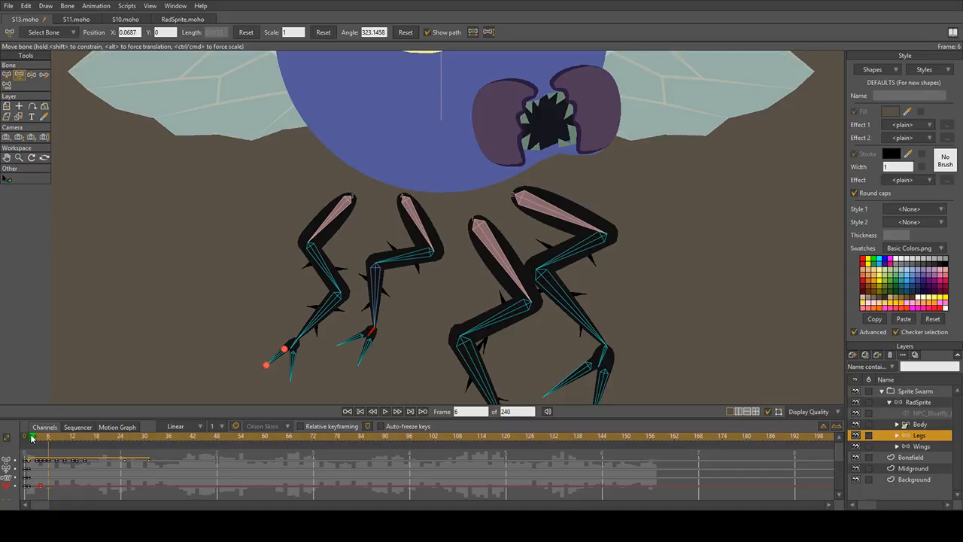
Step: Replay the leg's twitch from the opening frames and tighten it by moving its outward pose keys to frame 3
left_click(33, 442)
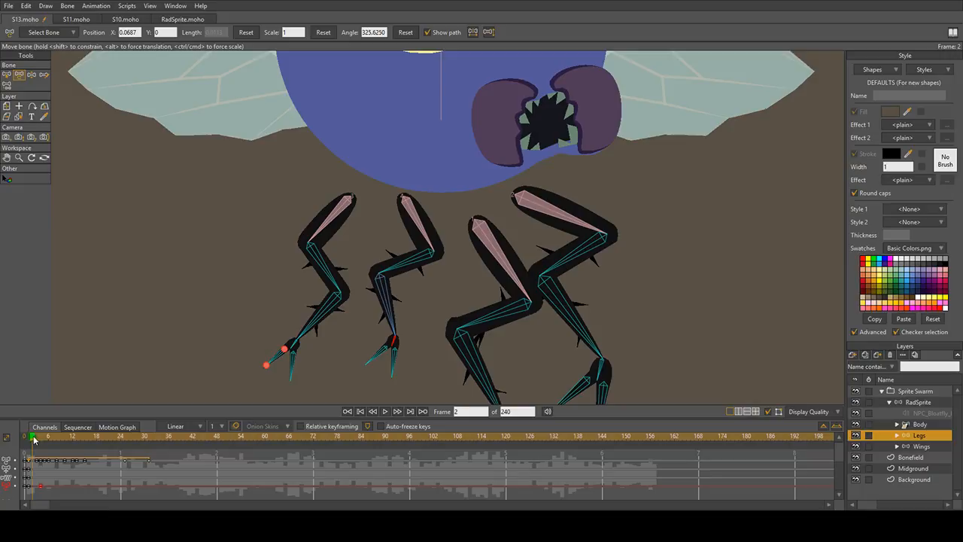
key("space")
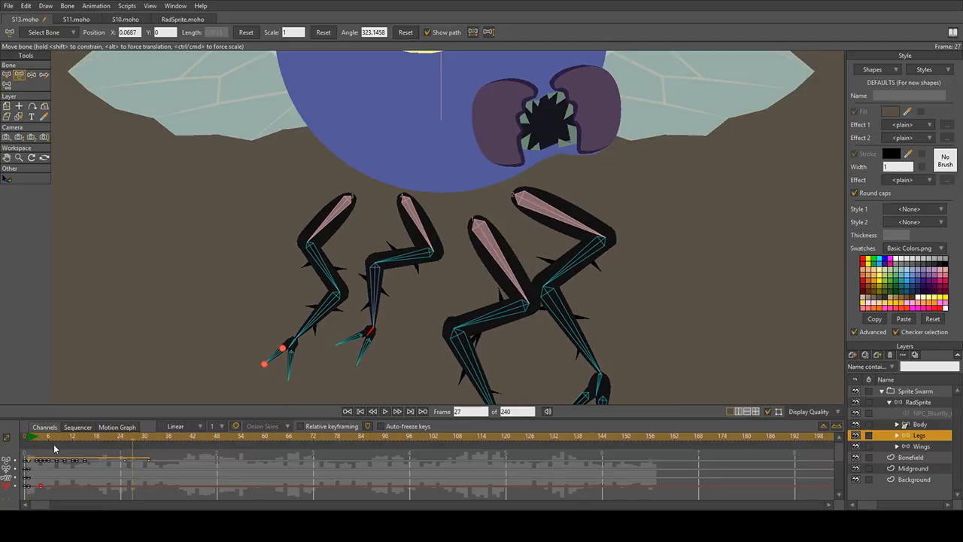
left_click(36, 443)
left_click(30, 442)
key("space")
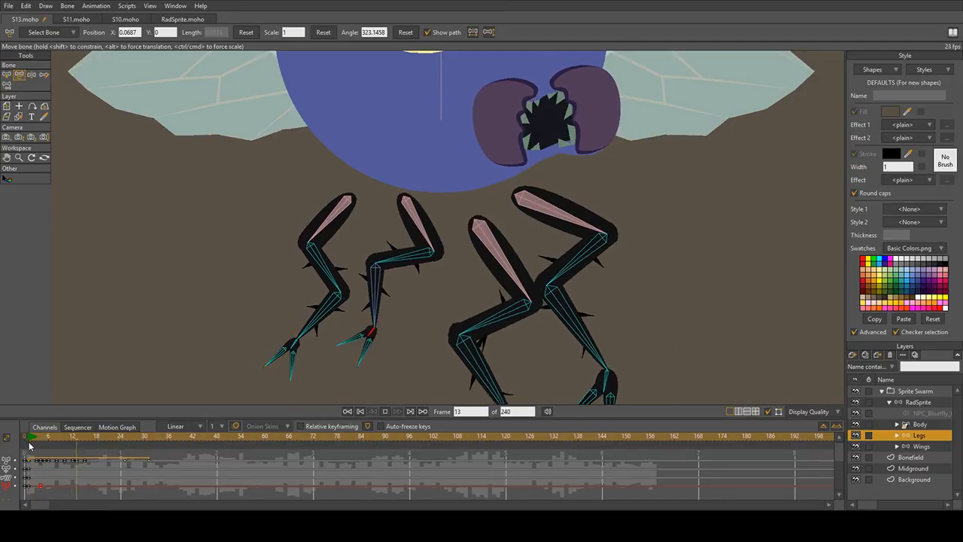
key("space")
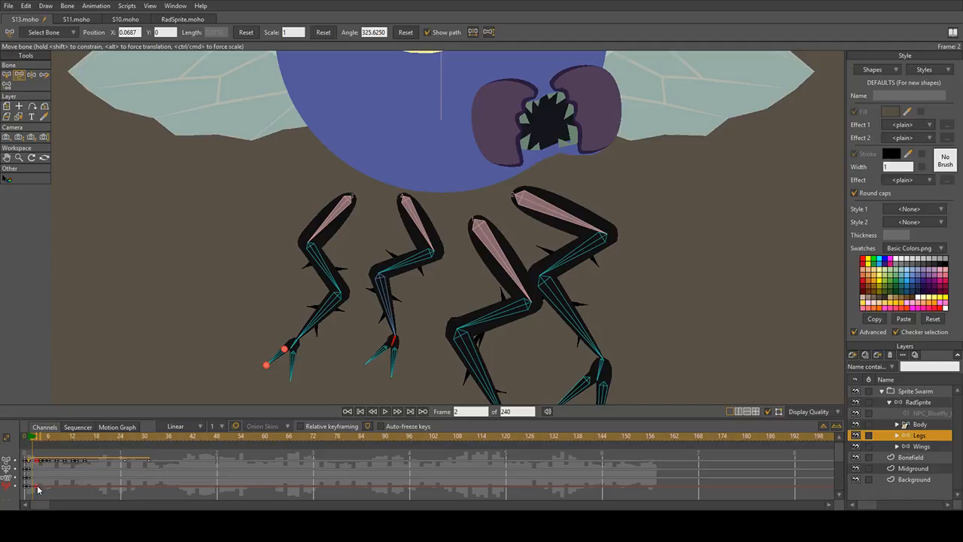
key("space")
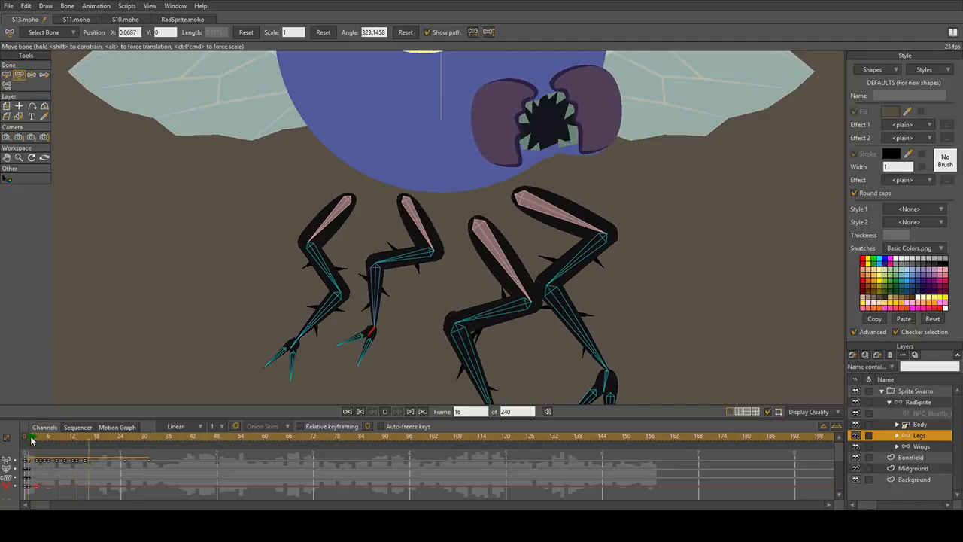
left_click(31, 440)
Step: At frame 3, rotate the leg's middle bone to about 257 degrees and its shin bone to about 88 degrees
left_click(36, 440)
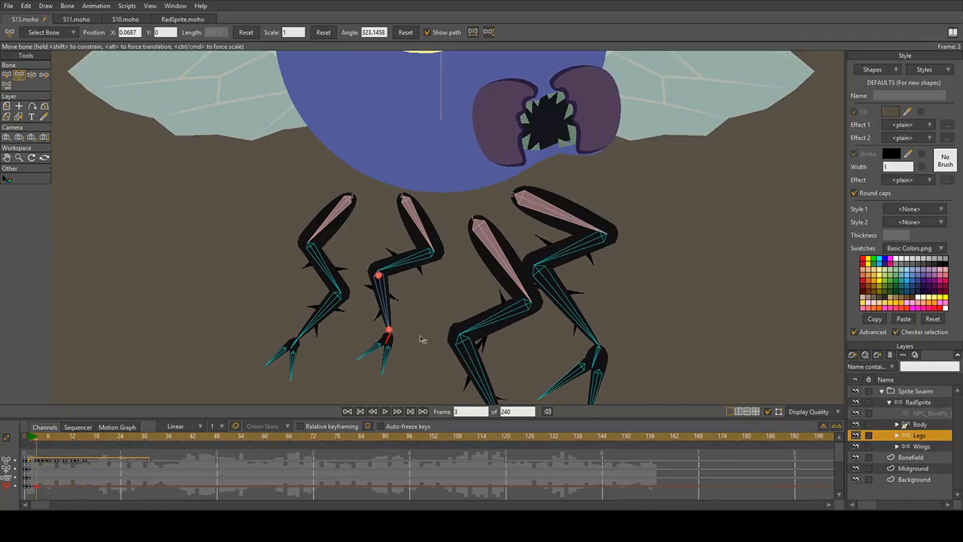
mouse_move(399, 330)
left_mouse_down()
mouse_move(399, 318)
mouse_move(390, 340)
left_mouse_up()
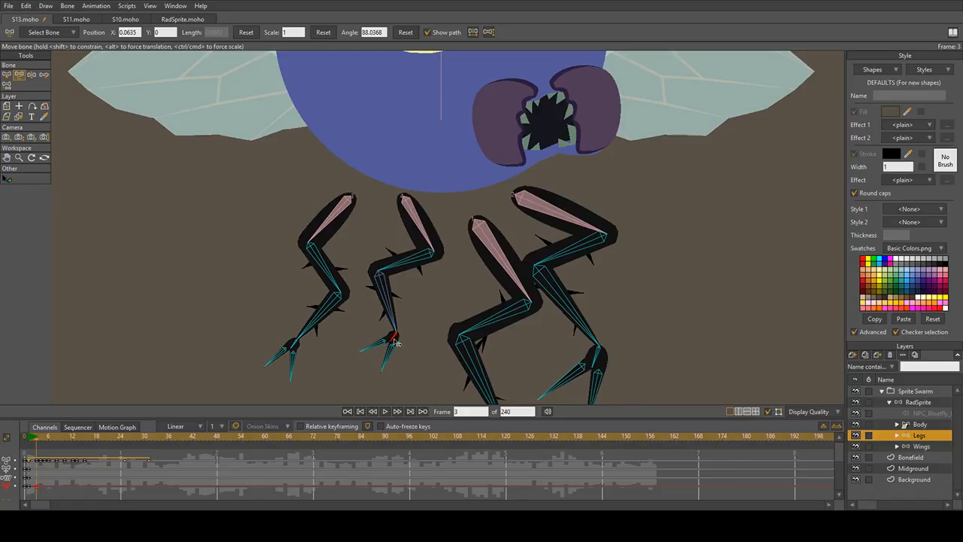
left_click_drag(393, 277, 396, 273)
left_click(386, 301)
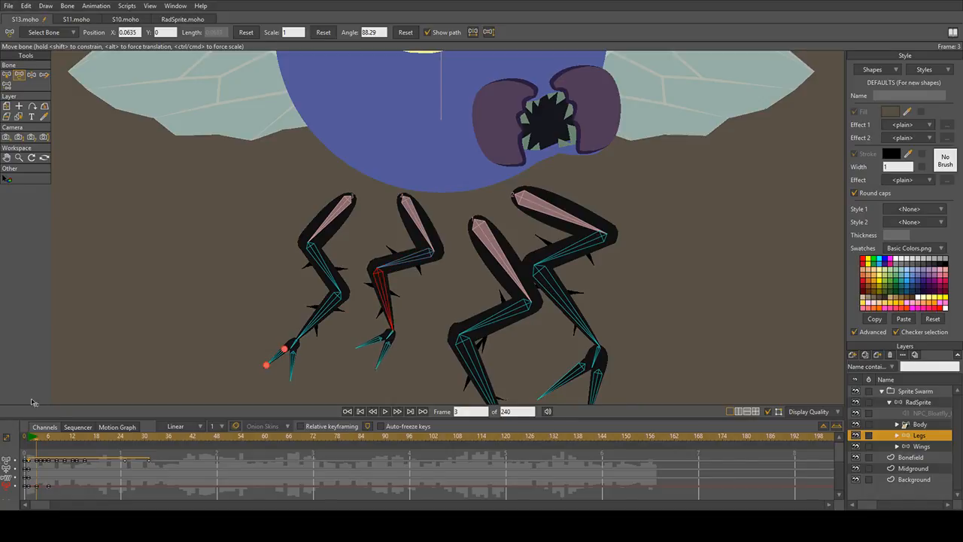
Step: Play and step through the leg's motion between frames 2 and 6 to check the revised pose
key("space")
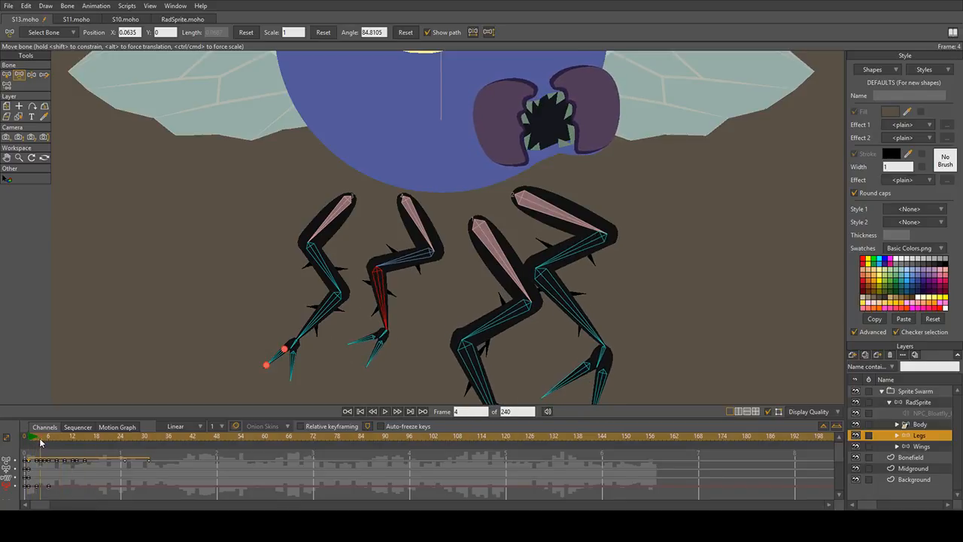
left_click(43, 444)
left_click(47, 443)
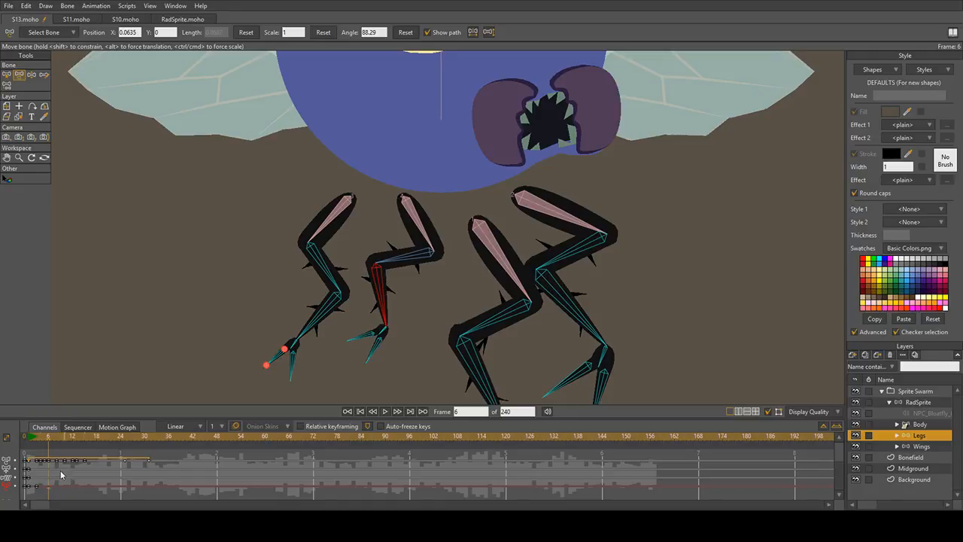
left_click(32, 440)
key("space")
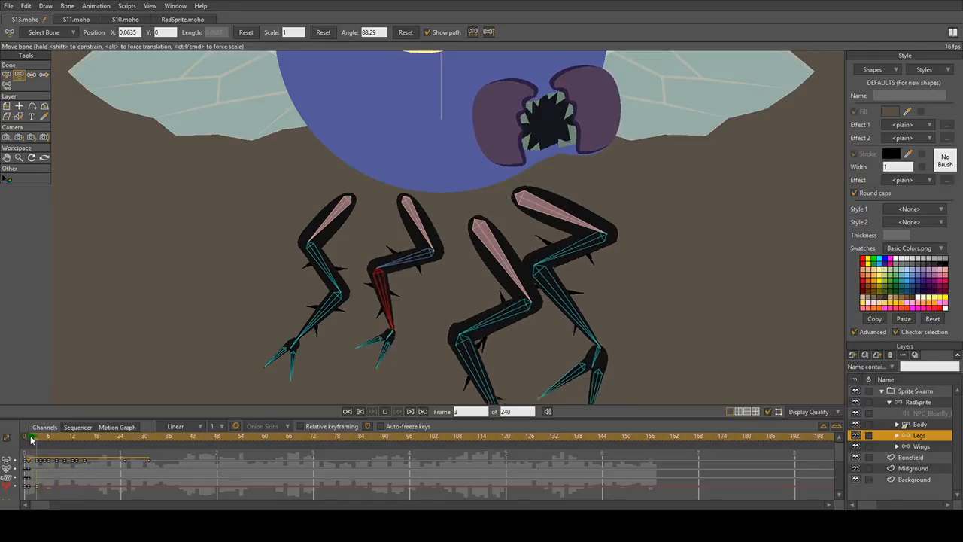
left_click(43, 443)
left_click(43, 444)
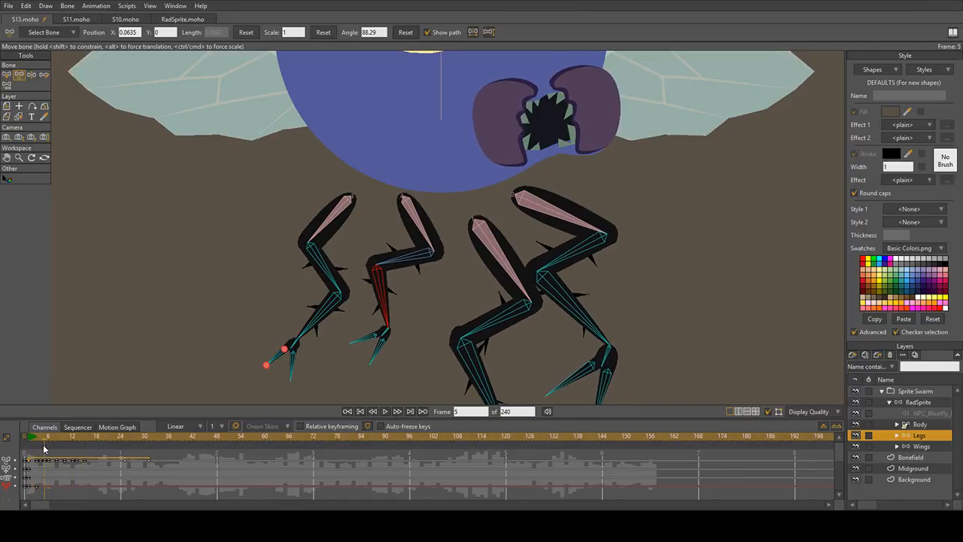
Step: Delete the leg's extra keys around frame 7 and play back the twitch from the opening frames
left_click(41, 450)
left_click(44, 449)
left_click(65, 451)
left_click_drag(65, 451, 52, 451)
left_click(399, 273)
left_click(398, 269)
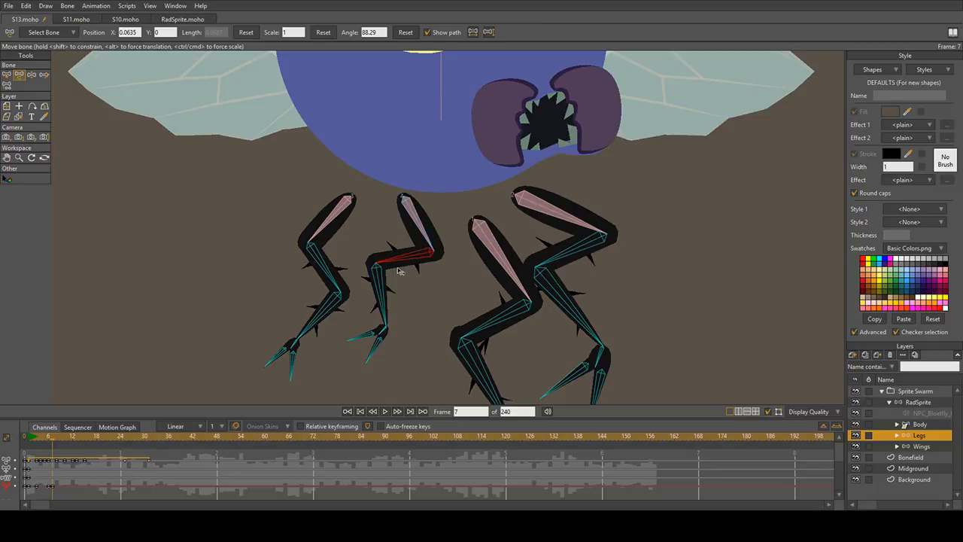
left_click(50, 485)
key("Delete")
left_click(30, 440)
key("space")
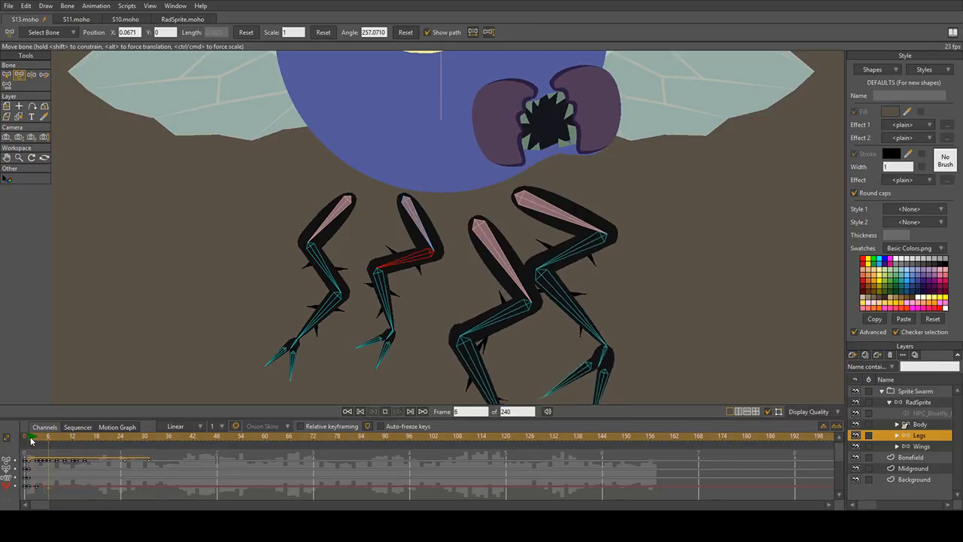
Step: At frame 4, rotate the leg's shin to about 84 degrees, its middle bone to about 258.5 and its ankle bone to about 306
left_click(42, 442)
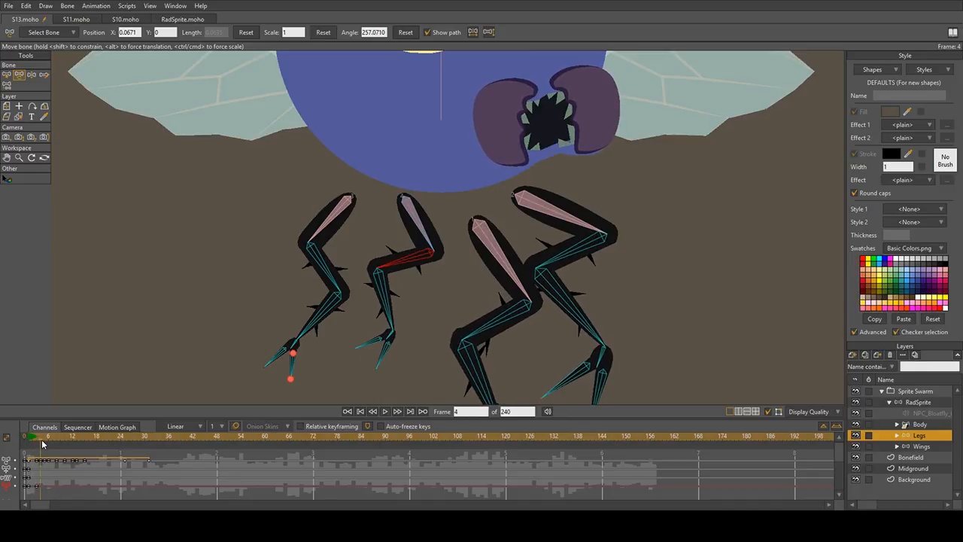
key("ctrl+Right")
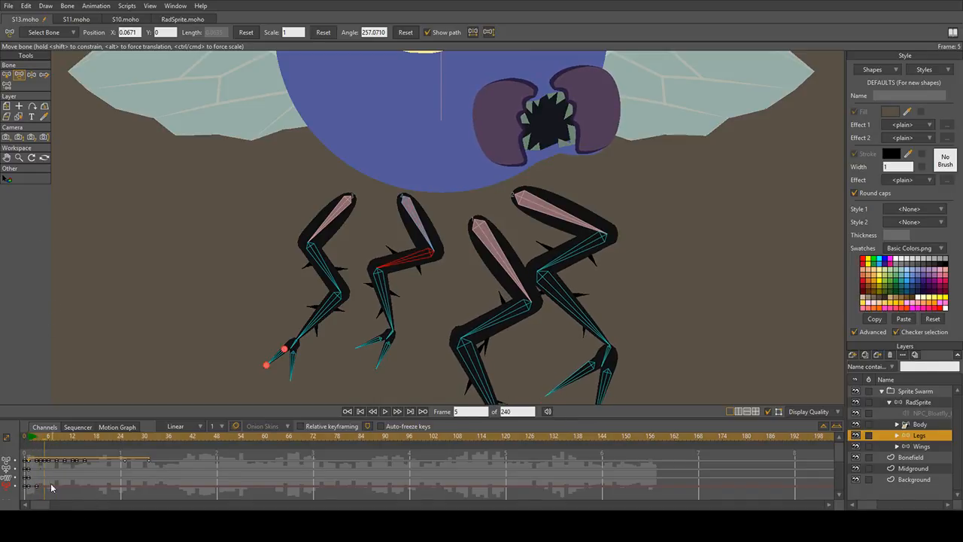
left_click(43, 443)
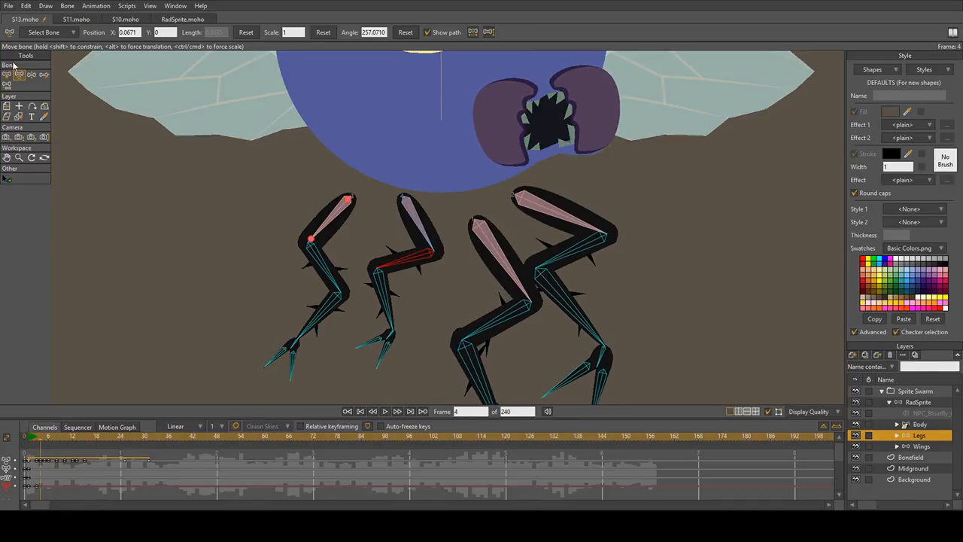
left_click_drag(401, 312, 397, 313)
left_click(401, 281)
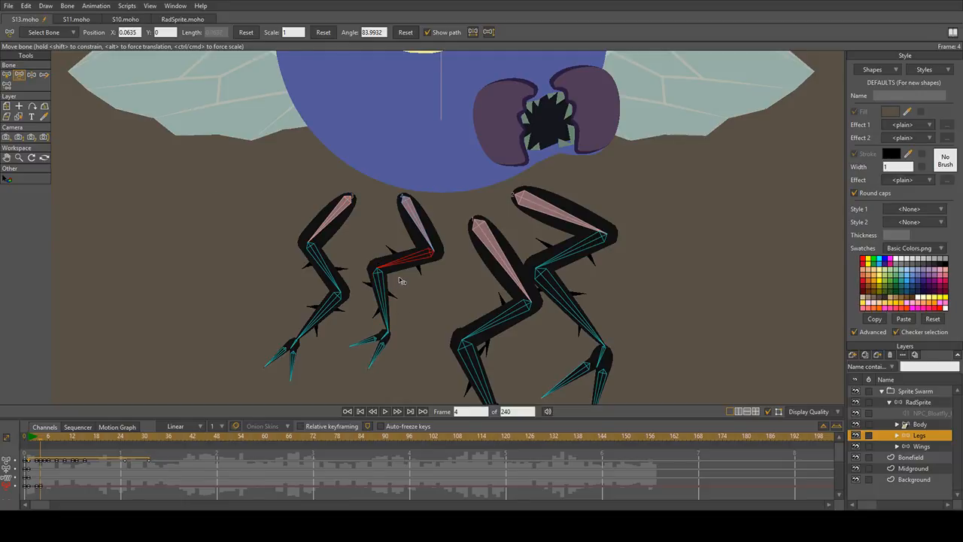
left_click(384, 337)
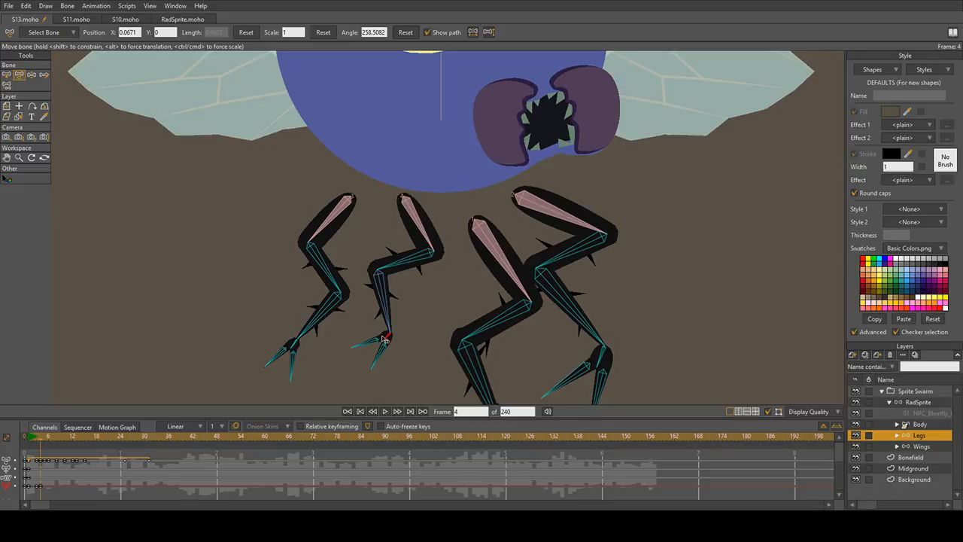
left_click(291, 368, "shift")
left_click_drag(34, 439, 43, 440)
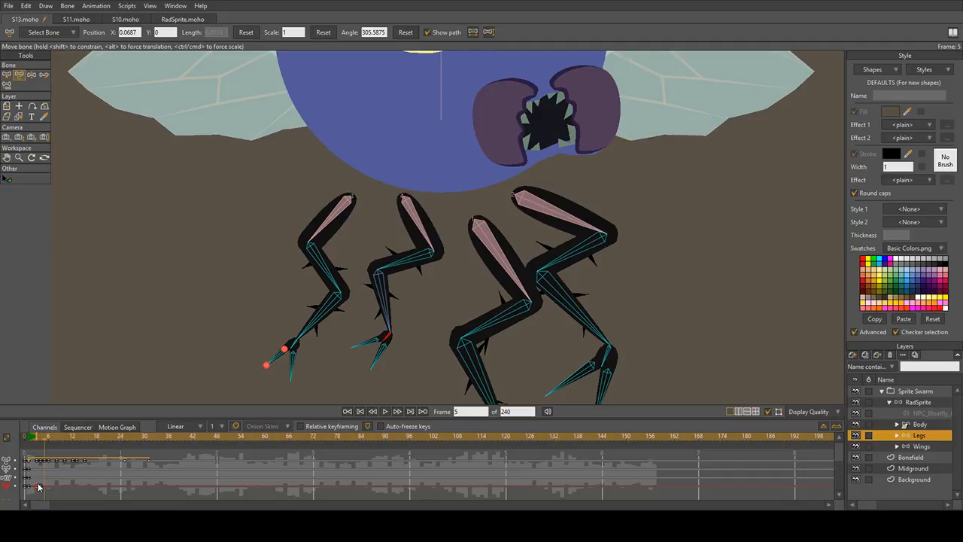
Step: Try repeating the leg's twitch keys at frames 6 and 7, and delete the pasted keys
left_click(32, 441)
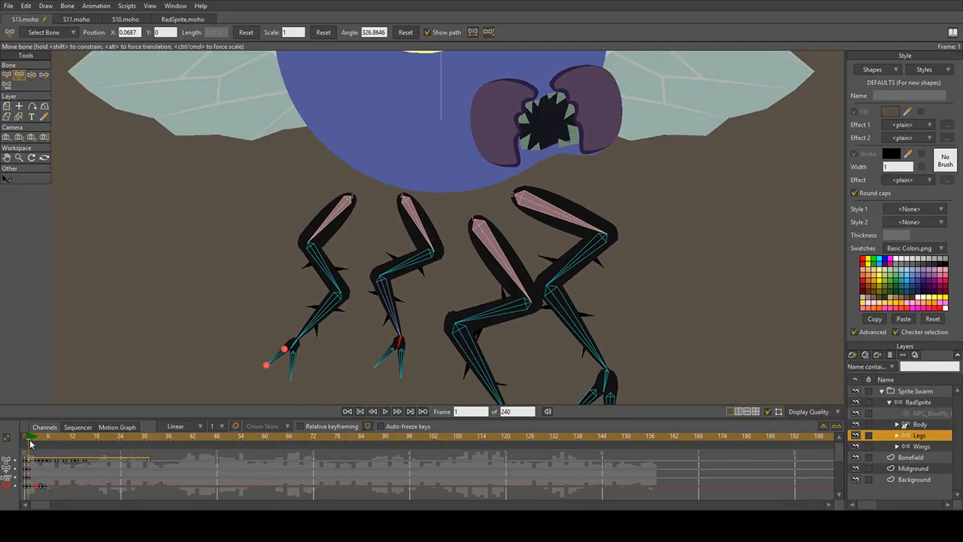
left_click_drag(32, 441, 47, 451)
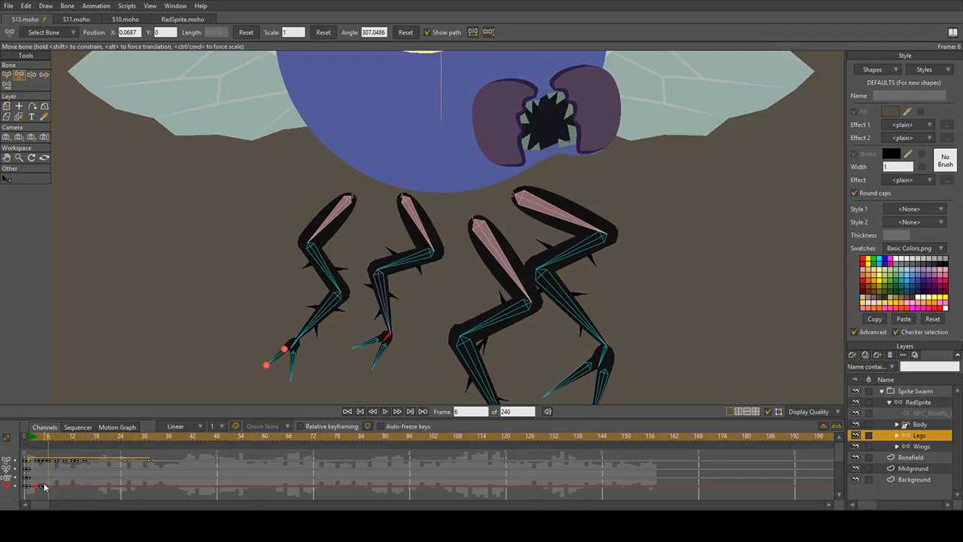
key("ctrl+v")
key("ctrl+Right")
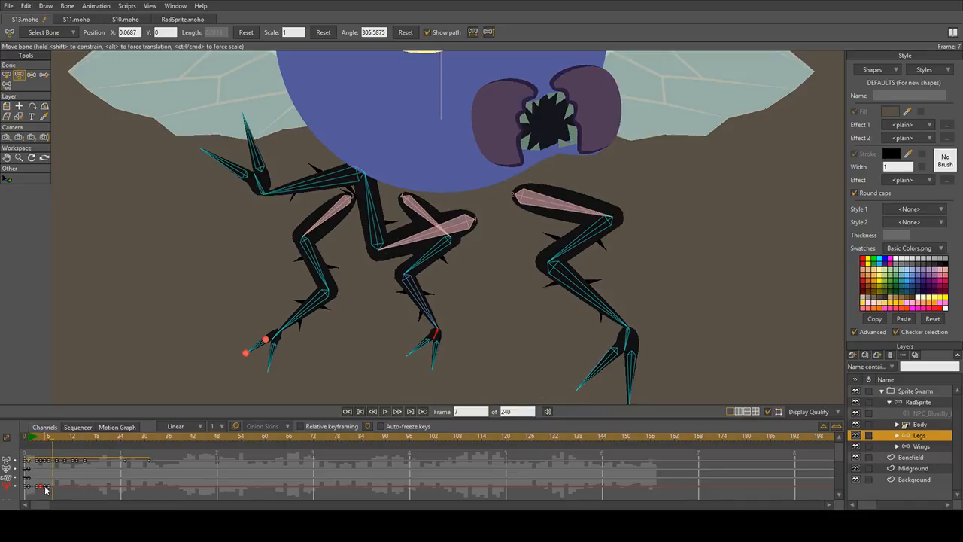
key("ctrl+v")
left_click(45, 489)
key("ctrl+c")
key("ctrl+v")
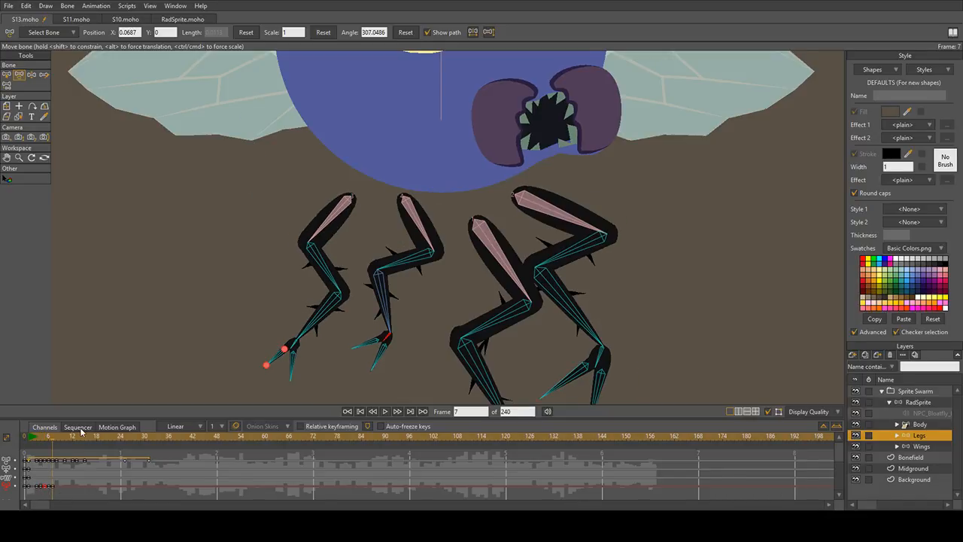
left_click(7, 74)
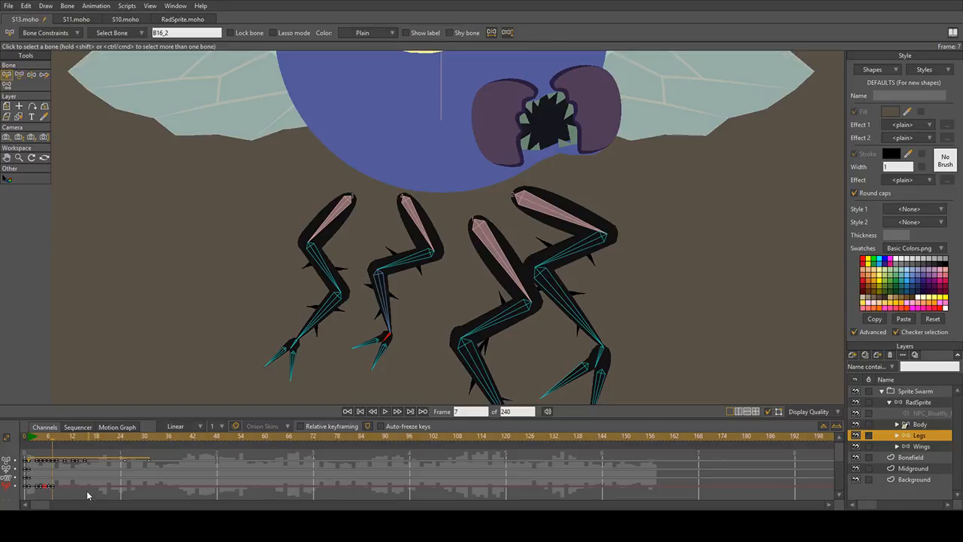
left_click_drag(47, 489, 43, 485)
key("Delete")
Step: Play back the opening twitch and step through the leg's poses between frames 3 and 5
left_click(41, 438)
left_click(37, 437)
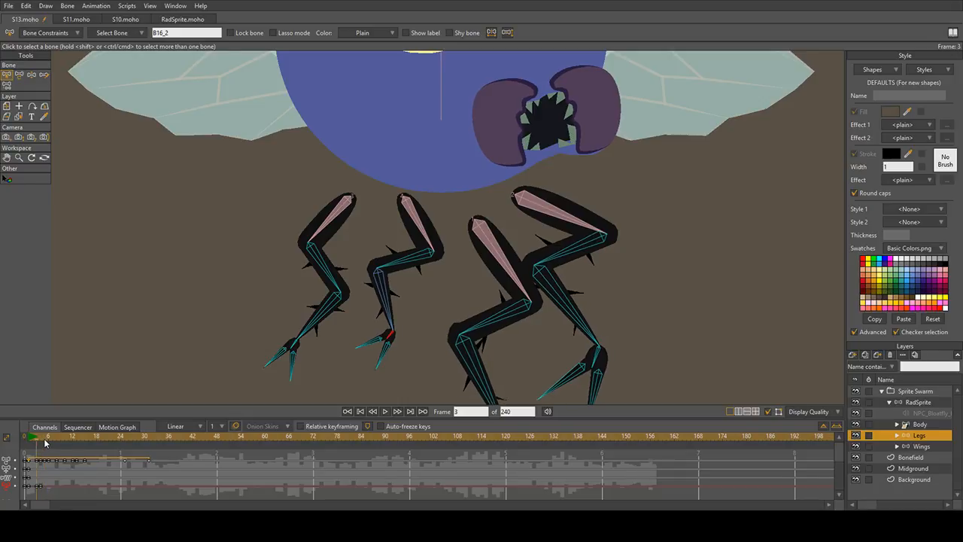
key("ctrl+Right")
key("space")
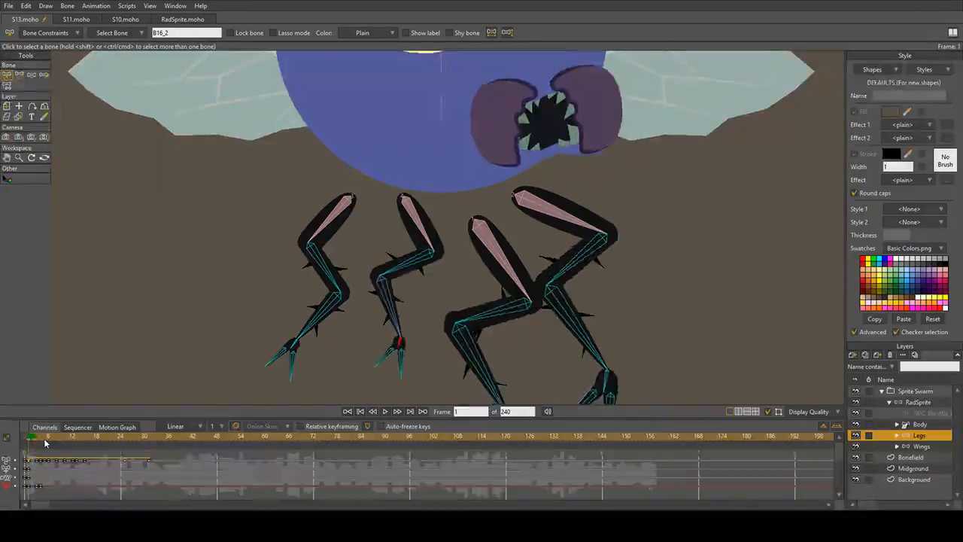
key("ctrl+Right")
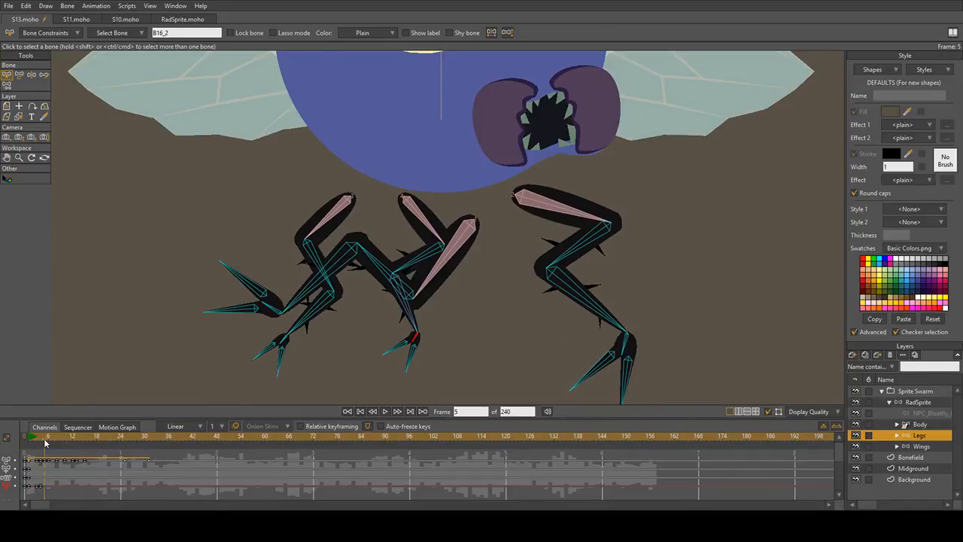
key("space")
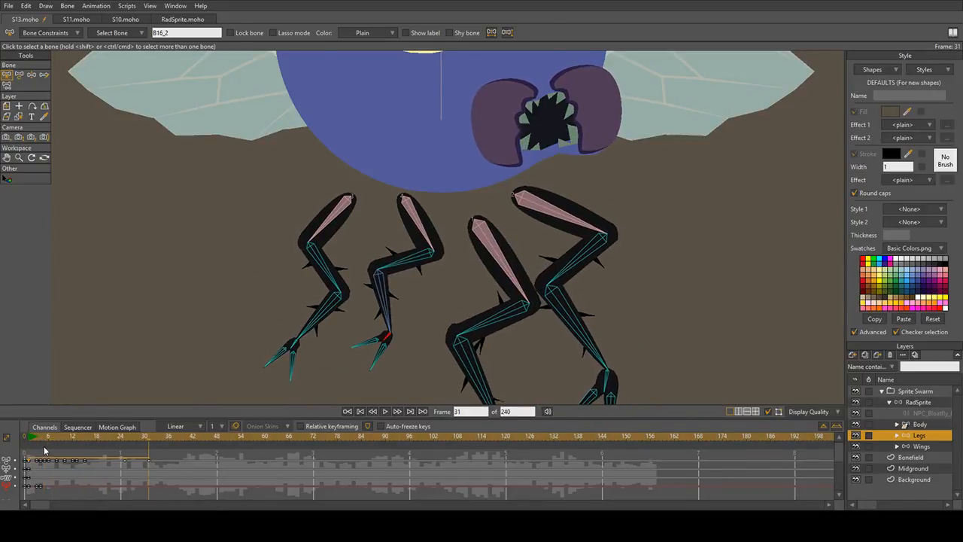
left_click(43, 445)
key("ctrl+Left")
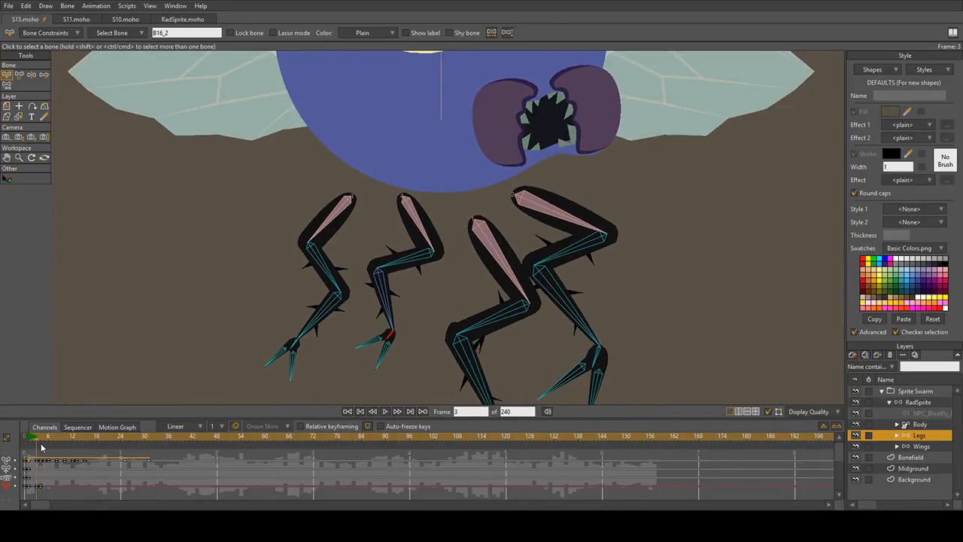
key("ctrl+Right")
key("ctrl+Left")
key("ctrl+Right")
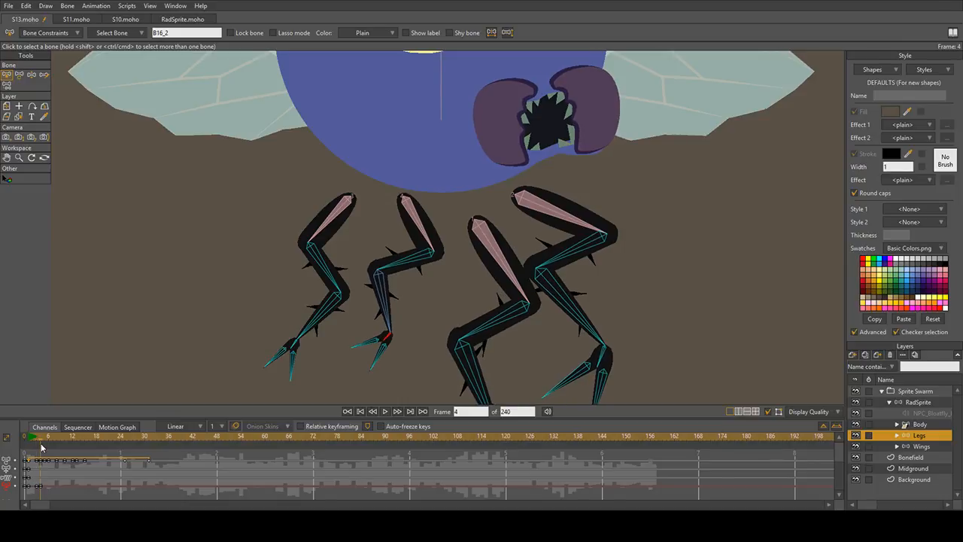
key("ctrl+Right")
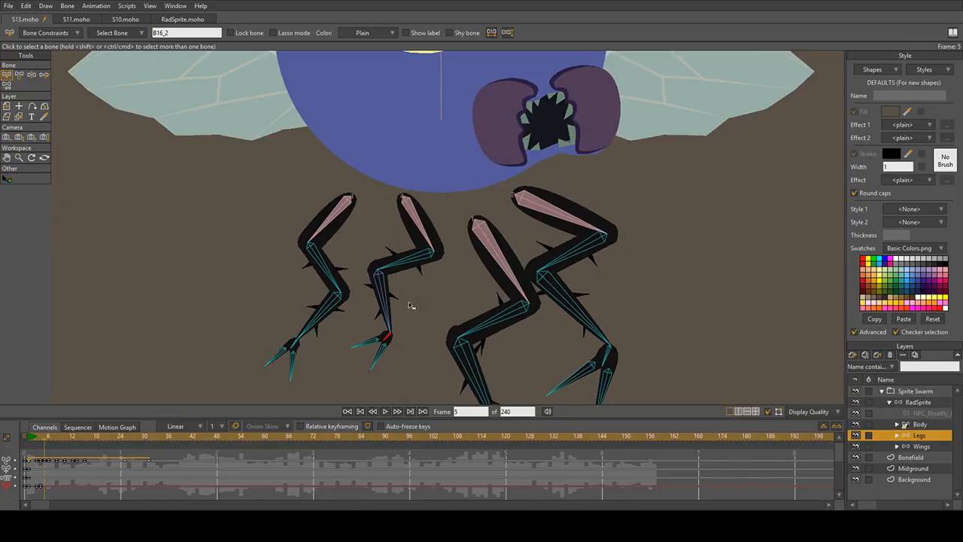
Step: Copy the leg's frame 3 and 4 poses to frames 5 and 6, and play back the extended twitch
left_click(36, 487)
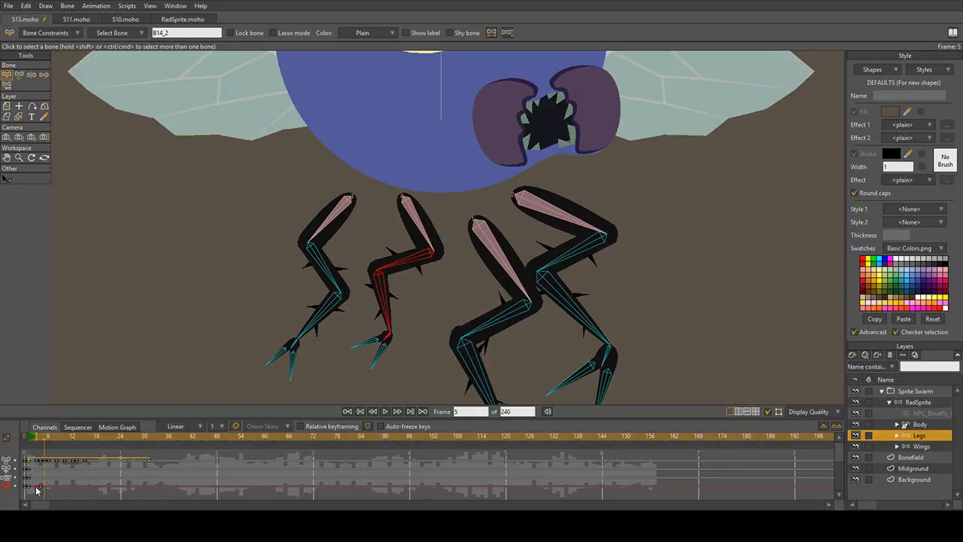
key("ctrl+Right")
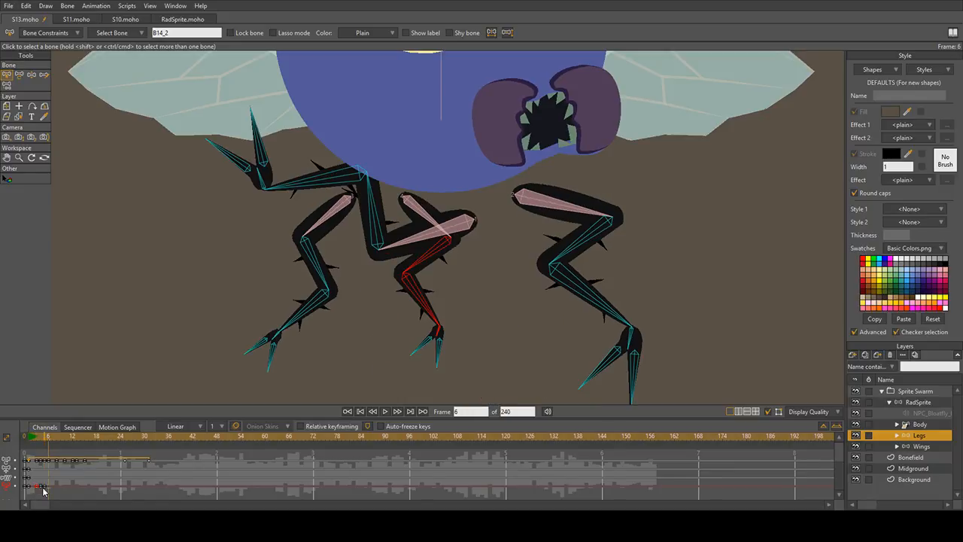
left_click(44, 487)
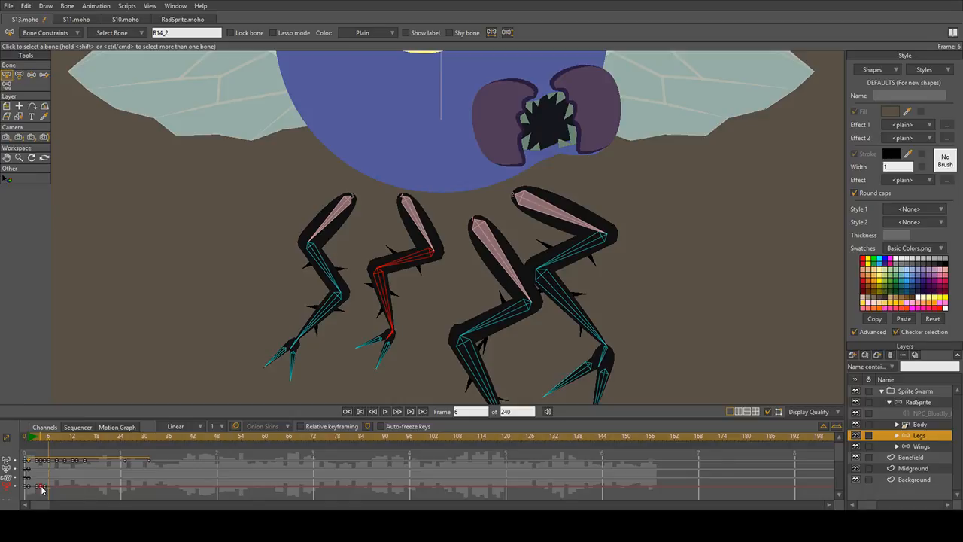
key("ctrl+v")
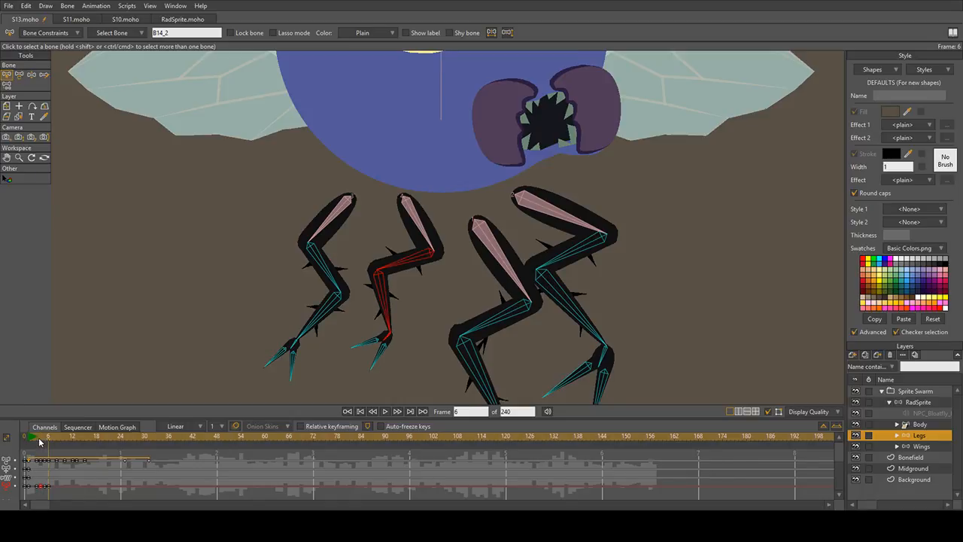
left_click_drag(40, 443, 28, 443)
key("space")
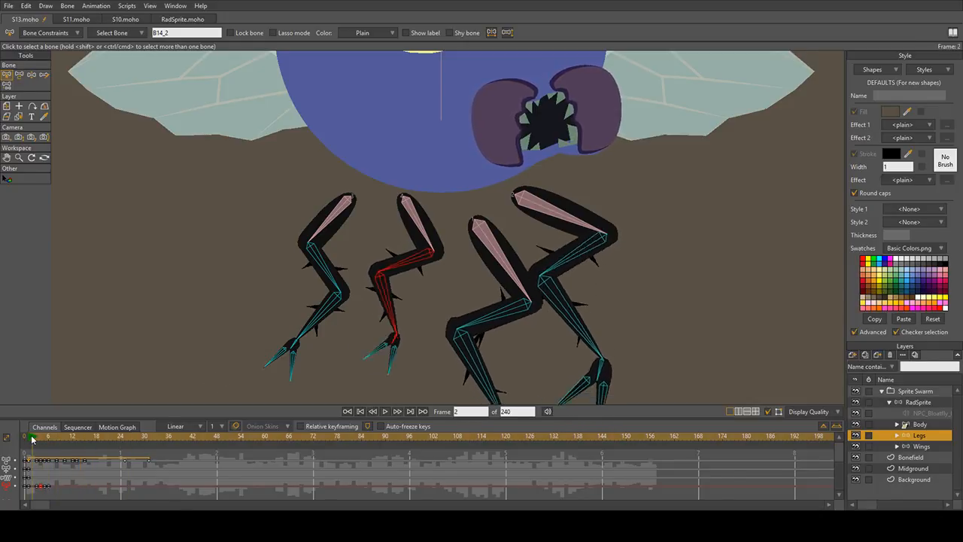
Step: Copy the leg's frame 6 pose to frame 19 as a hold and play back the timing
left_click(47, 436)
left_click_drag(49, 437, 101, 455)
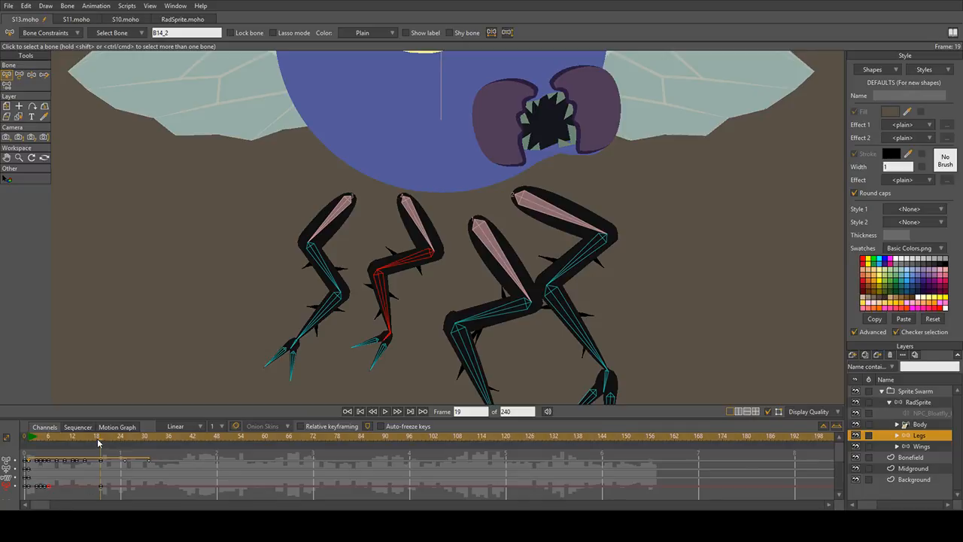
left_click_drag(101, 438, 110, 446)
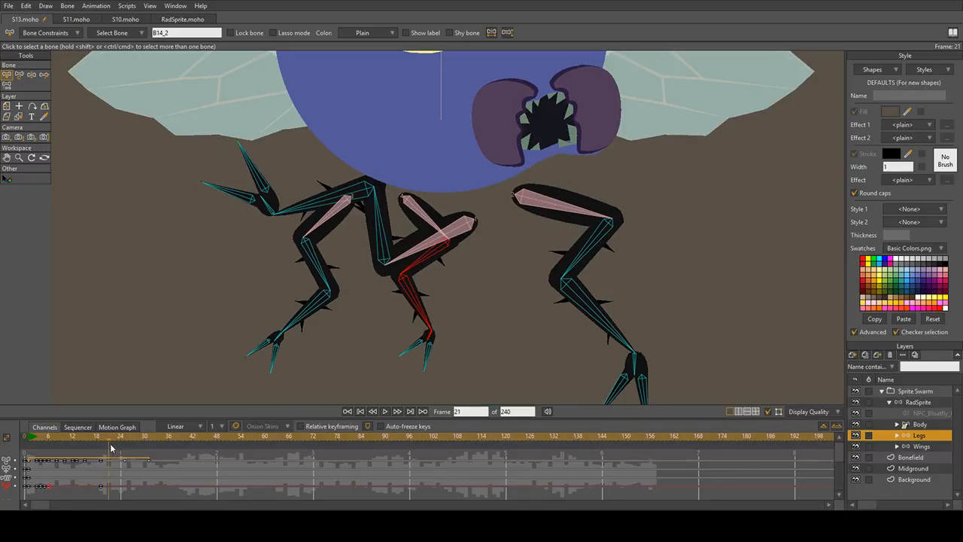
key("space")
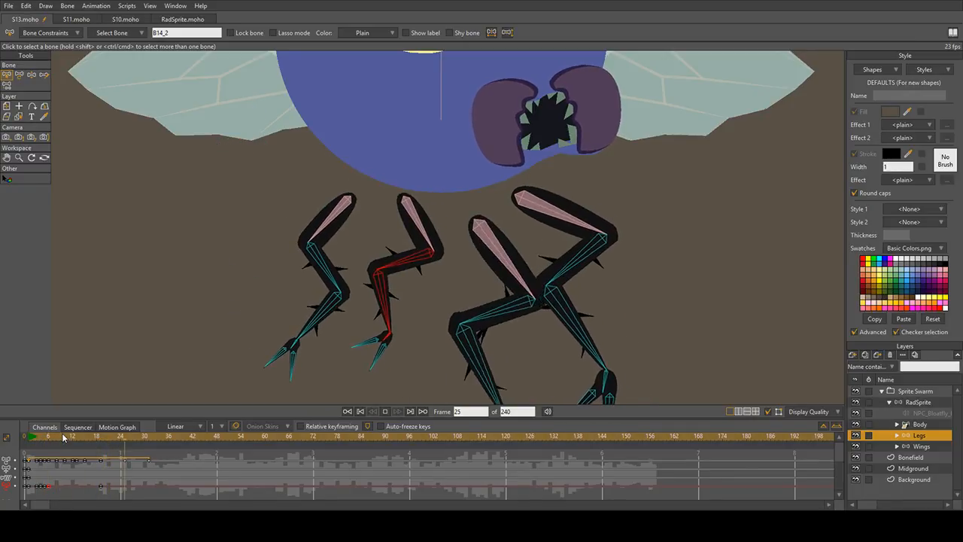
left_click(108, 442)
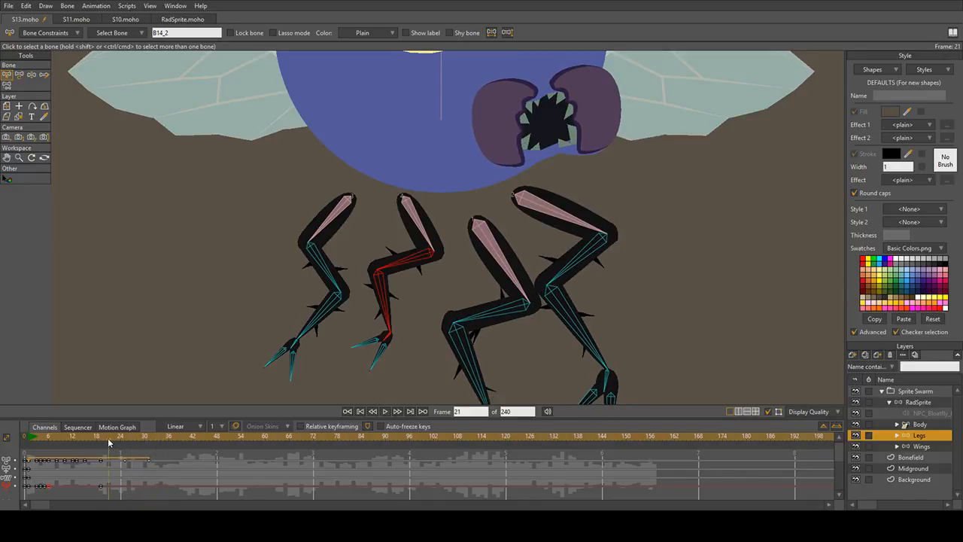
Step: At frame 22, rotate the second leg's middle and shin bones, and its ankle bone to about 297 degrees
left_click_drag(110, 442, 115, 440)
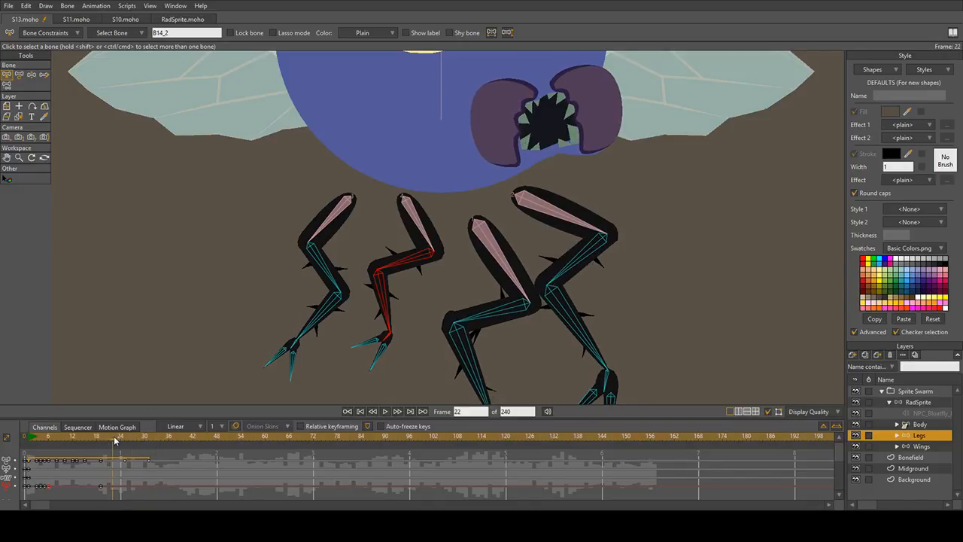
left_click(52, 94)
left_click(16, 75)
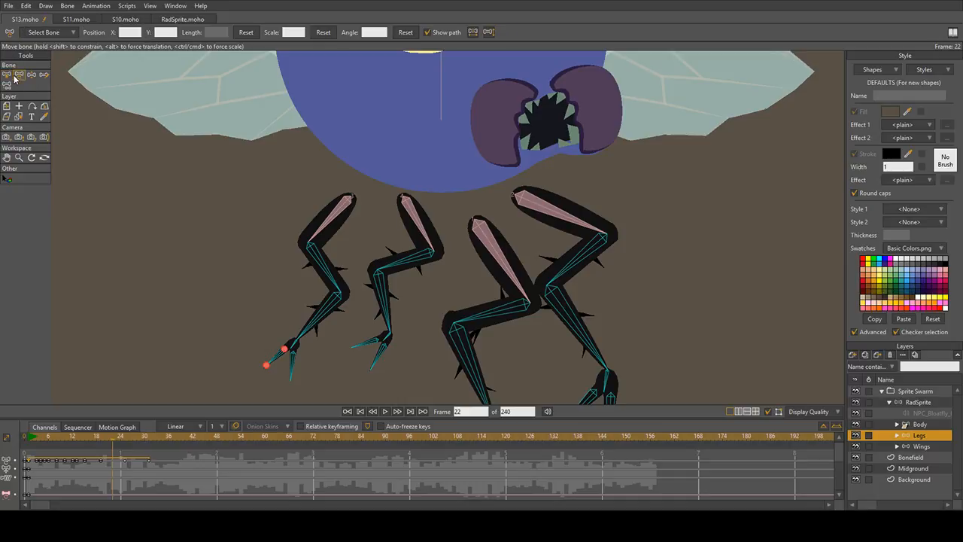
left_click_drag(408, 273, 425, 335)
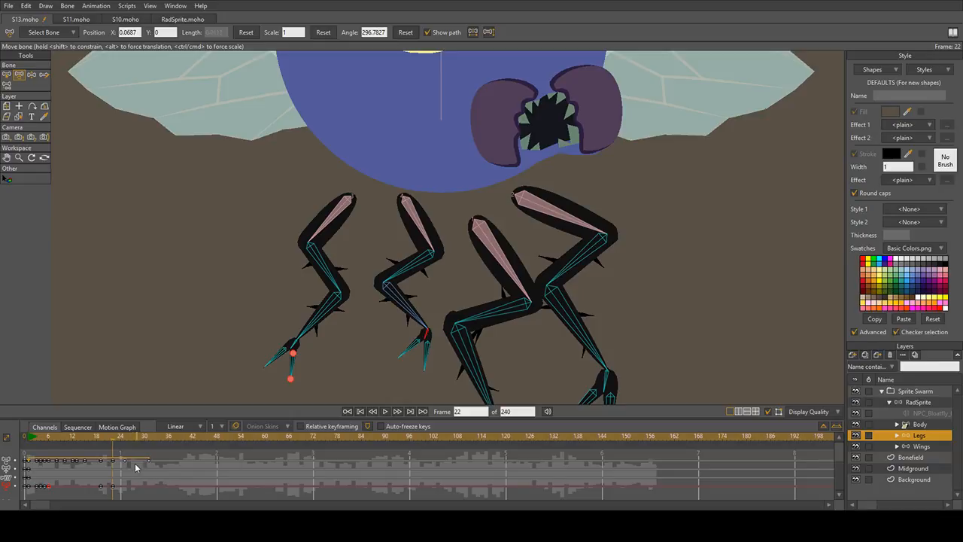
Step: Copy the ankle bone's opening key to frame 23 and shift it to frame 22
left_click(114, 437)
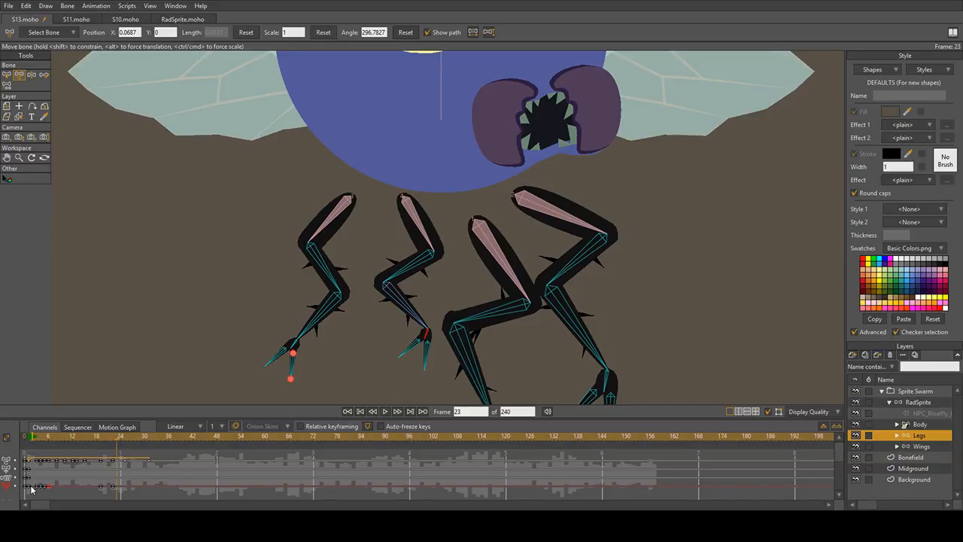
key("ctrl+c")
key("ctrl+v")
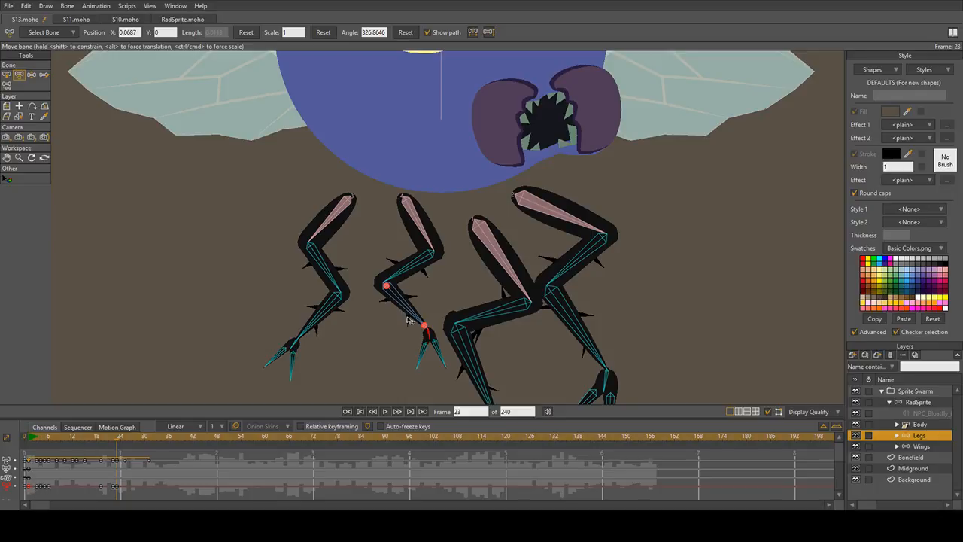
key("Left")
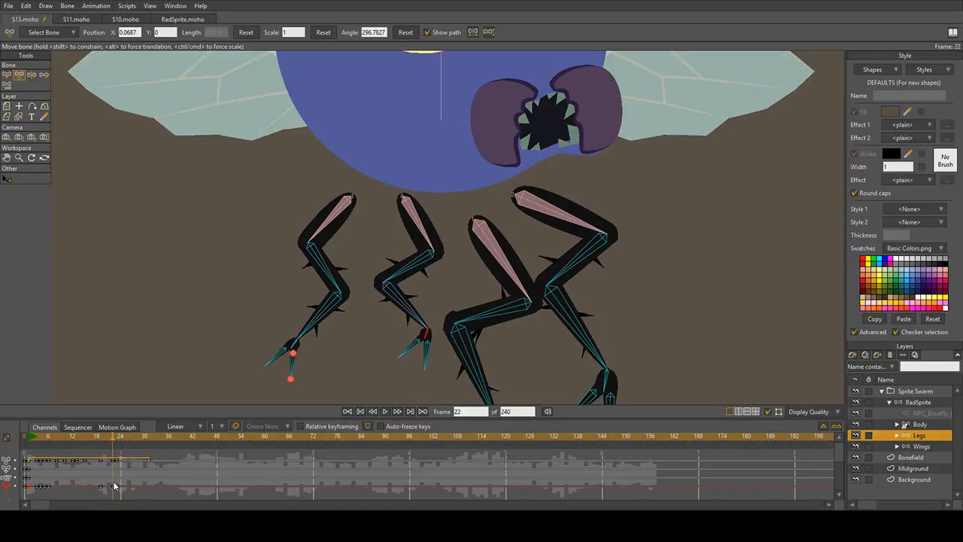
left_click_drag(117, 486, 113, 486)
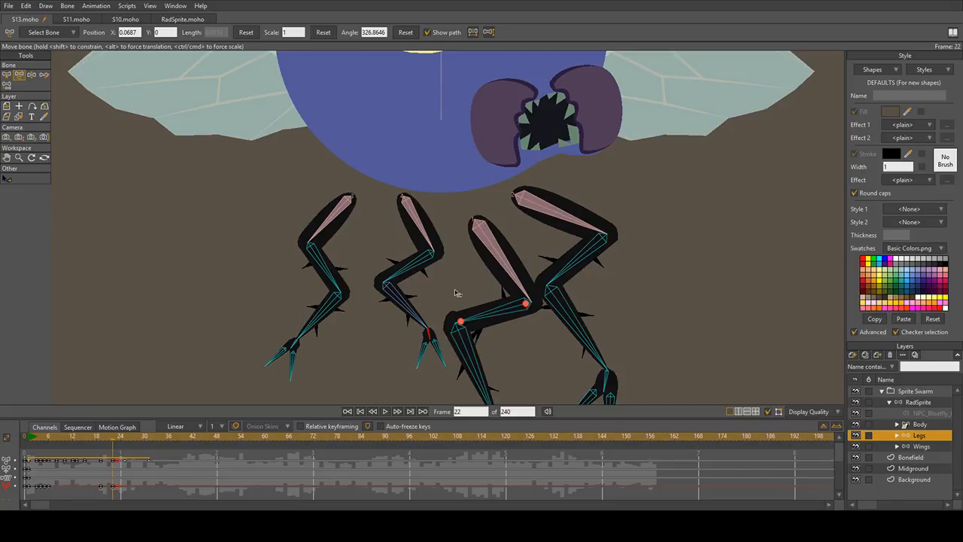
Step: At frame 22, rotate the leg's ankle bone to about 305.6 degrees and its middle bone to about 246.2, and play back from frame 19
left_click_drag(416, 308, 412, 340)
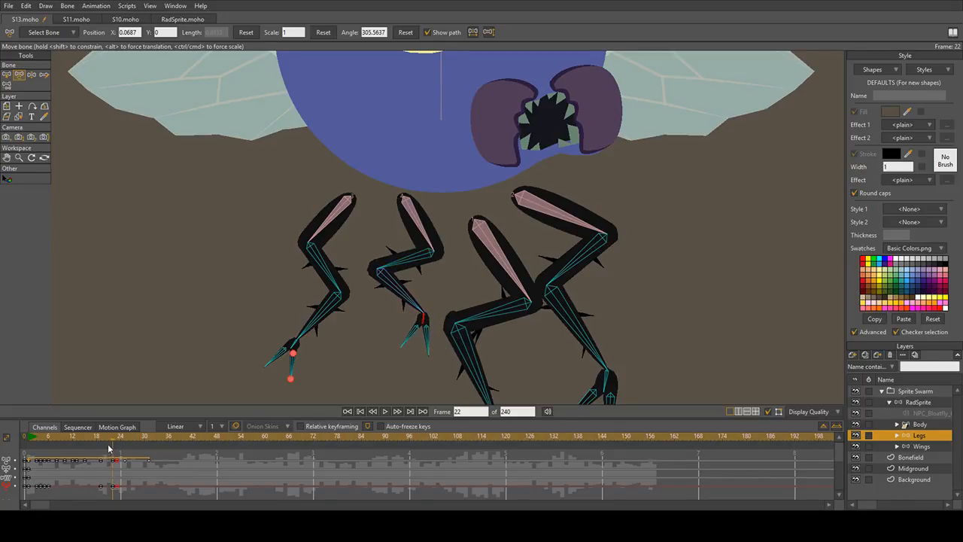
key("space")
mouse_move(100, 436)
left_mouse_down()
mouse_move(31, 443)
mouse_move(121, 452)
mouse_move(83, 458)
mouse_move(111, 445)
mouse_move(99, 444)
mouse_move(116, 447)
left_mouse_up()
key("space")
left_click(404, 263)
left_click_drag(398, 260, 397, 252)
left_click(101, 438)
key("space")
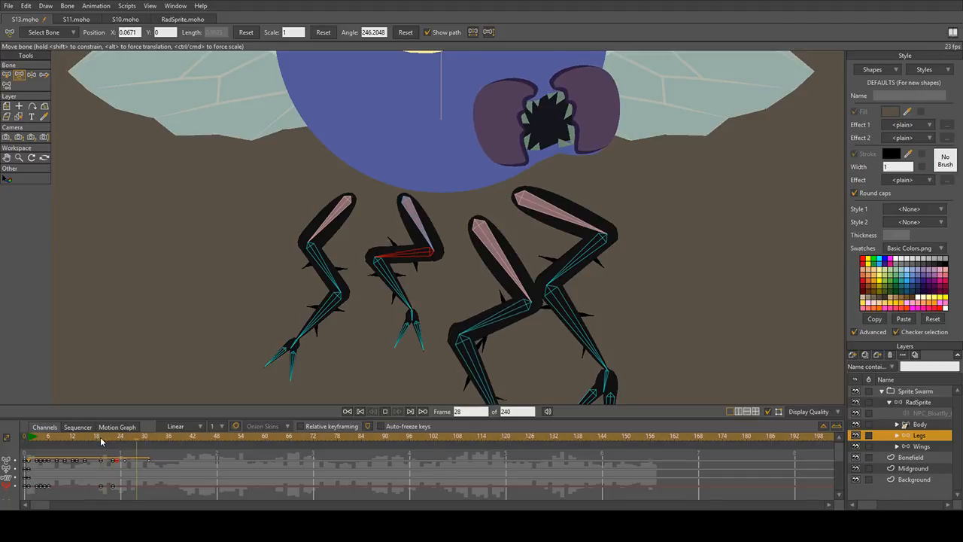
Step: Paste the opening pose onto the leg's middle, shin and ankle bones at frame 23 and play back the new twitch
left_click_drag(101, 438, 118, 438)
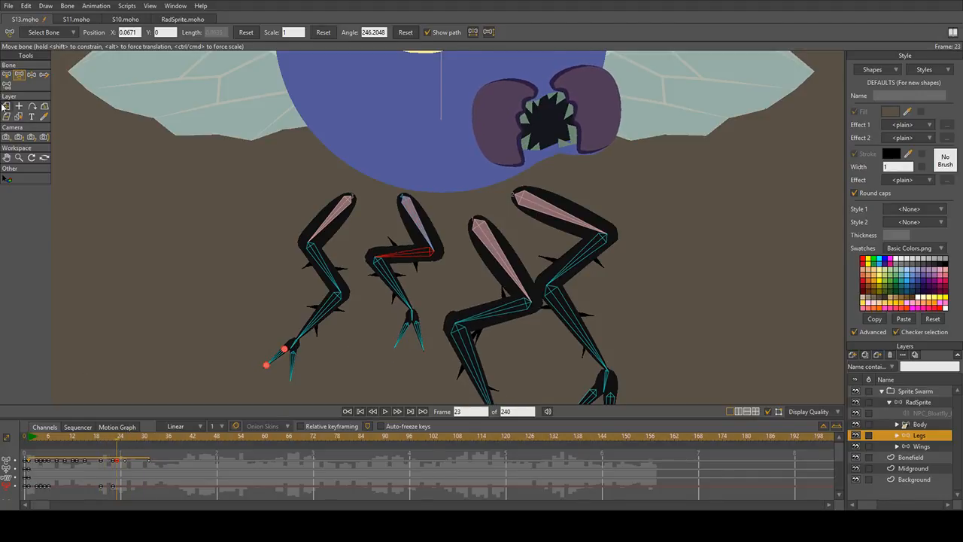
left_click(8, 76)
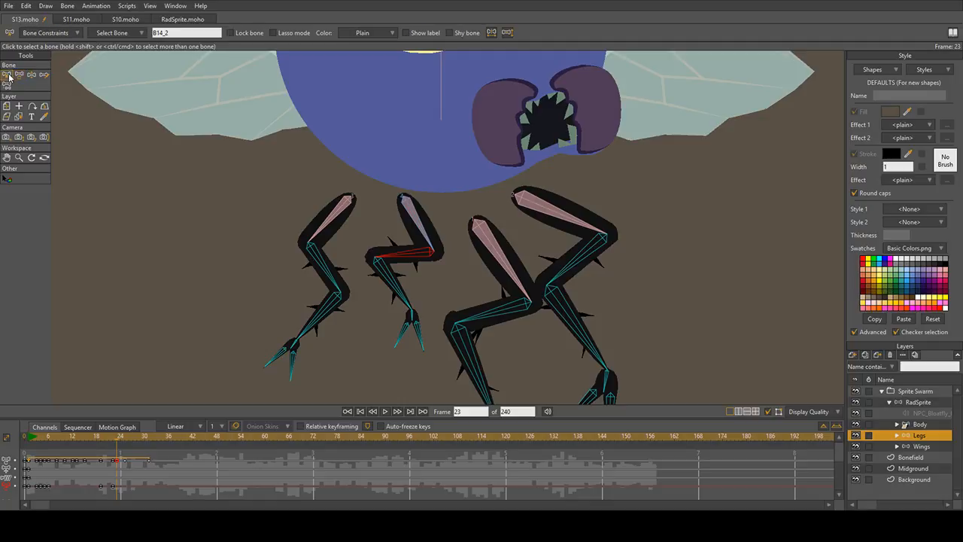
left_click(400, 301, "shift")
left_click(418, 311, "shift")
left_click(417, 310, "shift")
left_click(404, 299, "shift")
key("ctrl+v")
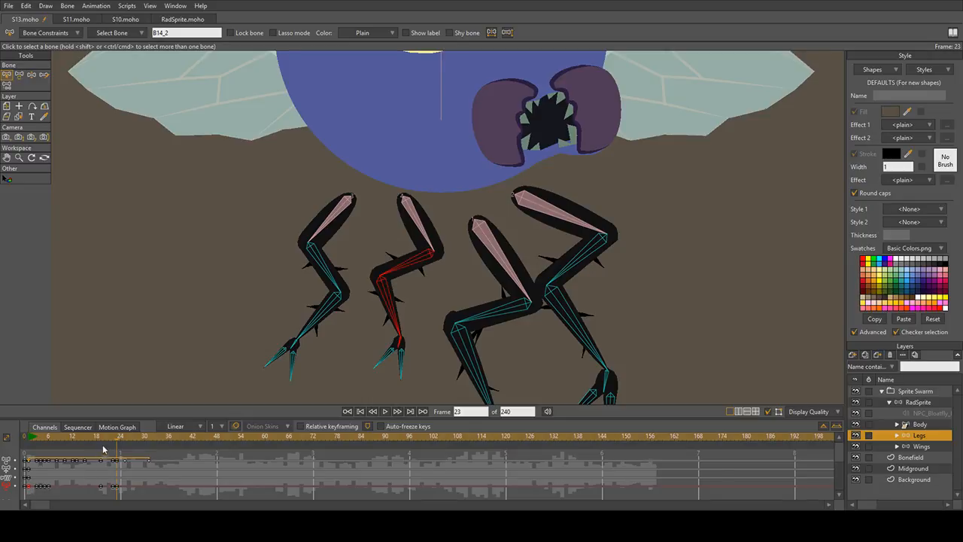
key("space")
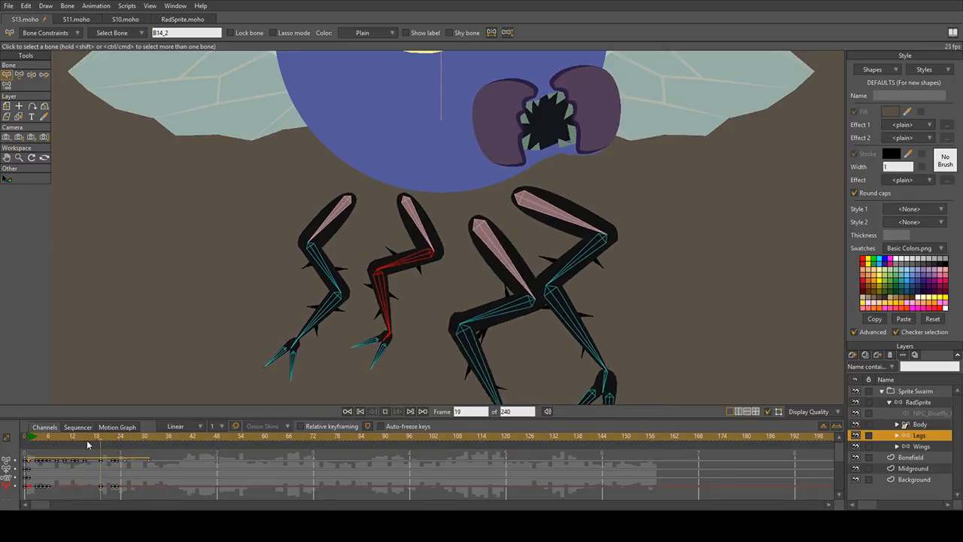
left_click(116, 436)
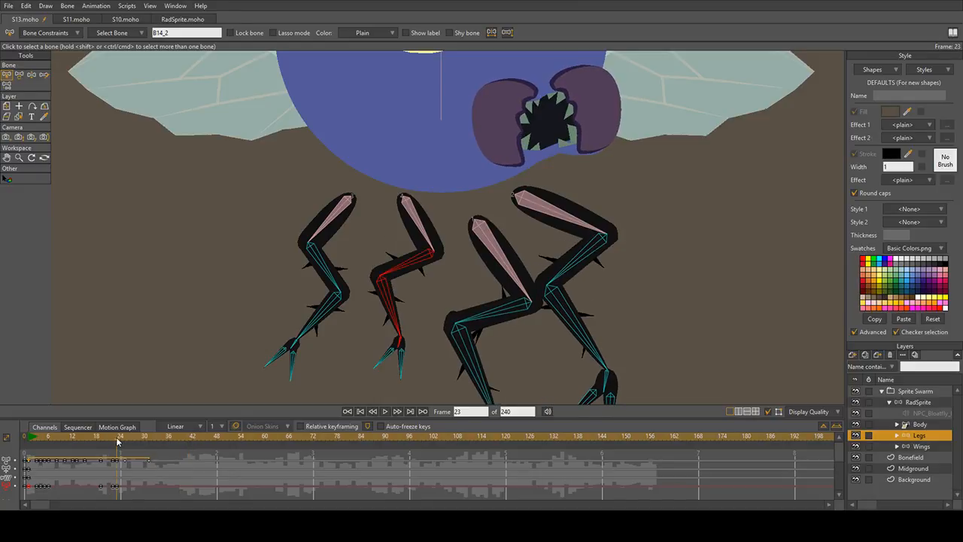
Step: Rework the frame 22 twitch from the second leg's opening pose by rotating its shin and ankle bones, and play it back
left_click(113, 438)
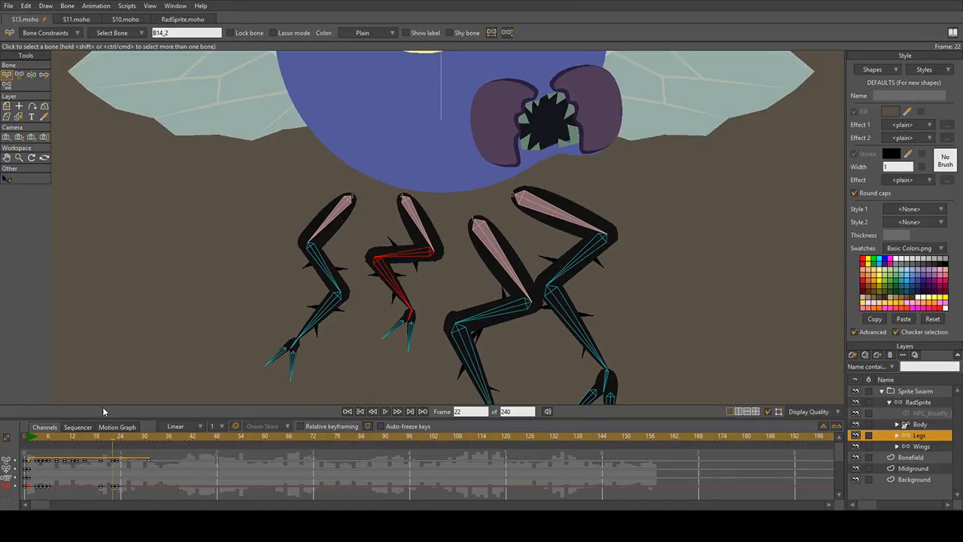
left_click(116, 487)
key("ctrl+v")
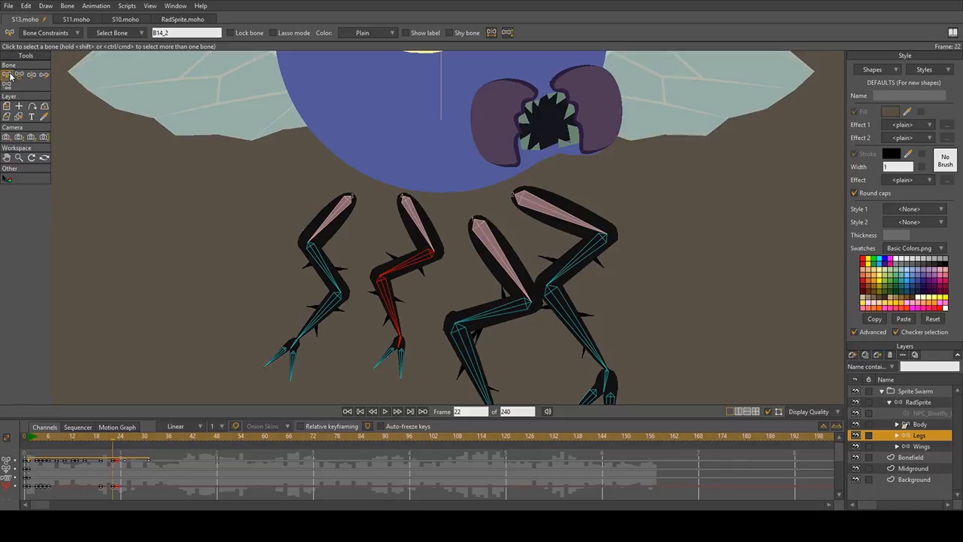
left_click(148, 150)
left_click(19, 74)
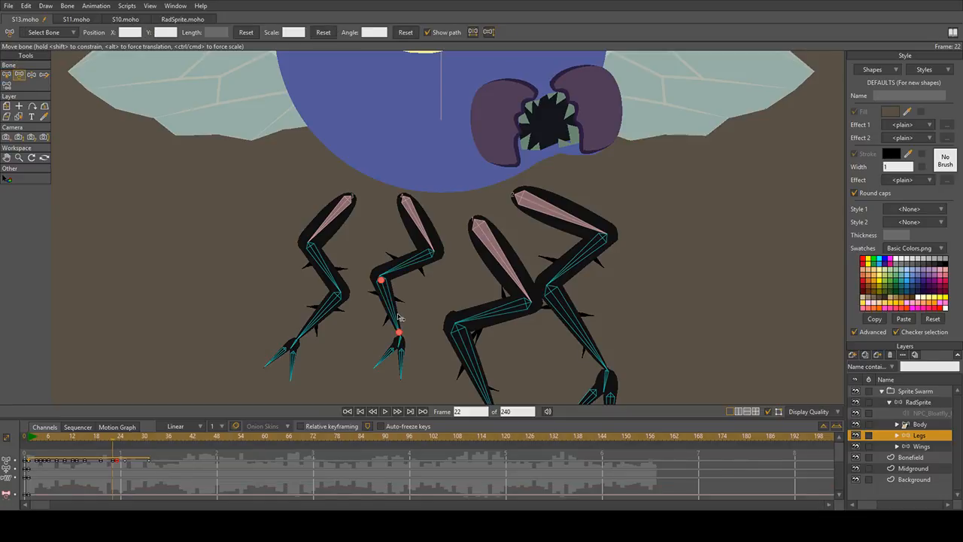
mouse_move(386, 273)
left_mouse_down()
mouse_move(404, 310)
mouse_move(392, 259)
left_mouse_up()
left_click_drag(401, 337, 380, 350)
left_click(117, 440)
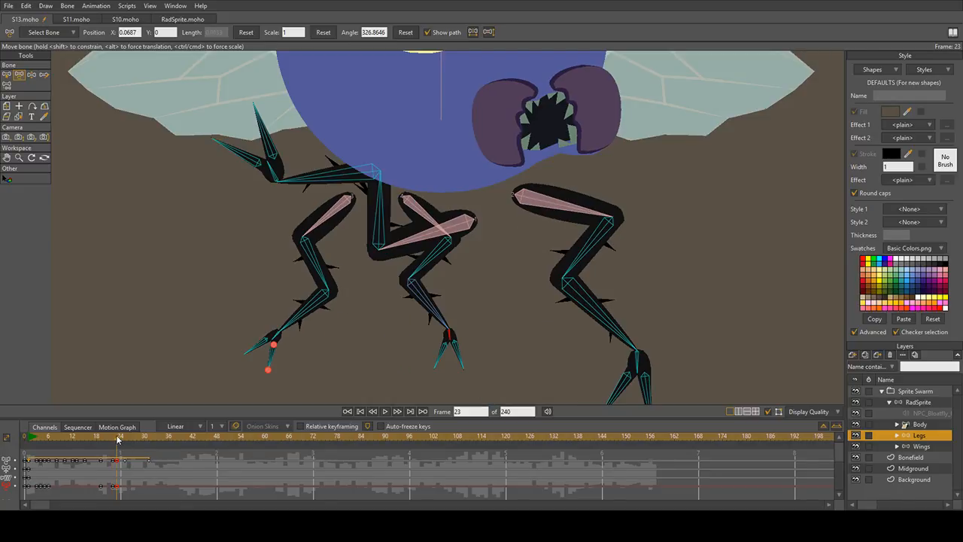
key("space")
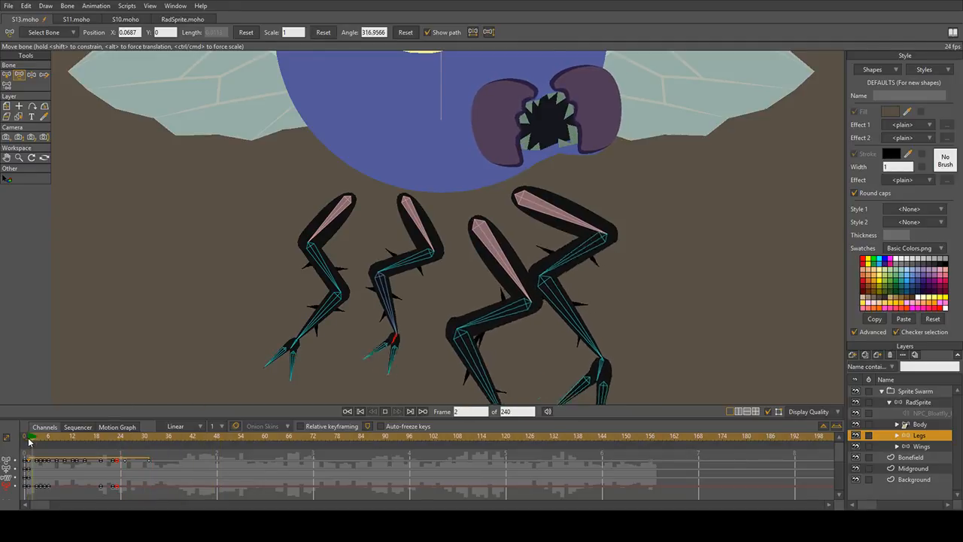
key("space")
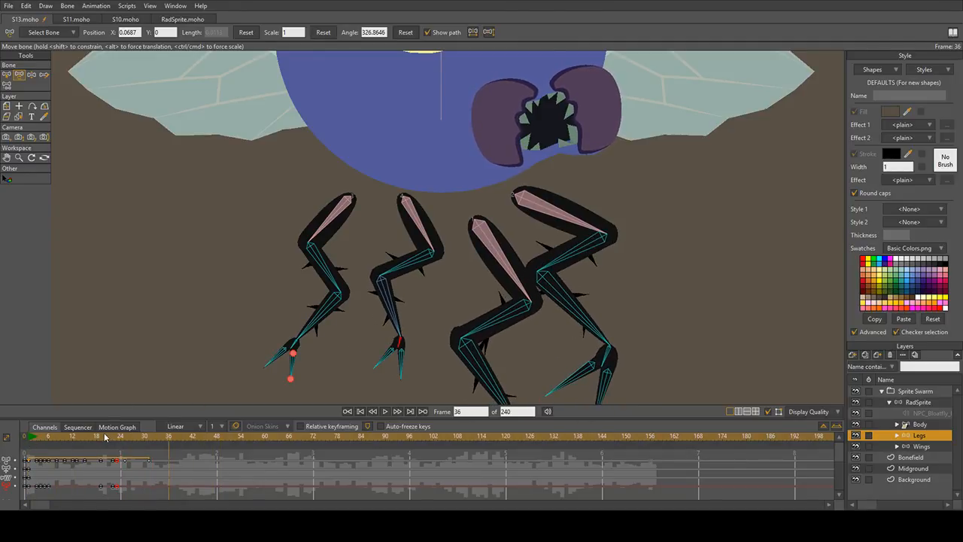
Step: Select the second leg's middle, shin and ankle bones and copy their twitch pose to frame 25
left_click(113, 439)
left_click_drag(112, 439, 120, 437)
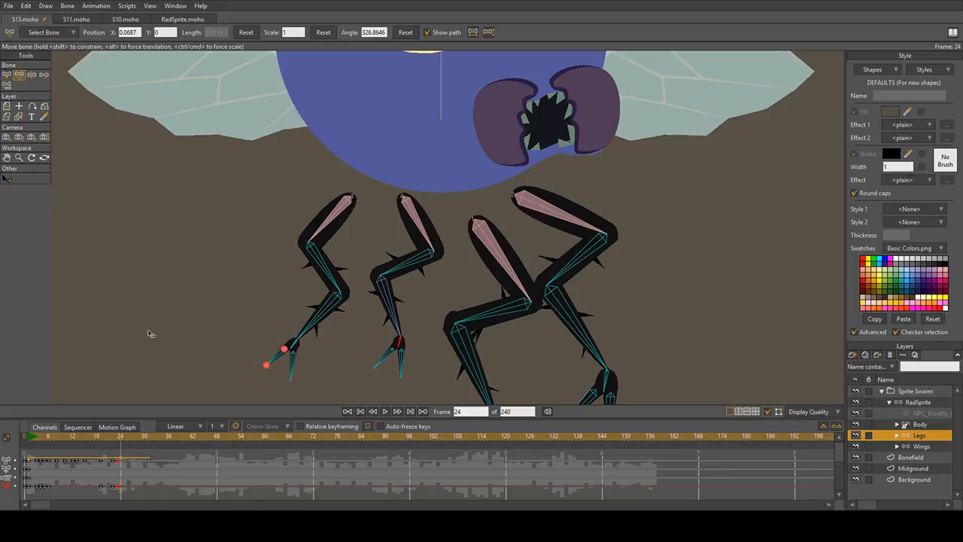
left_click(7, 76)
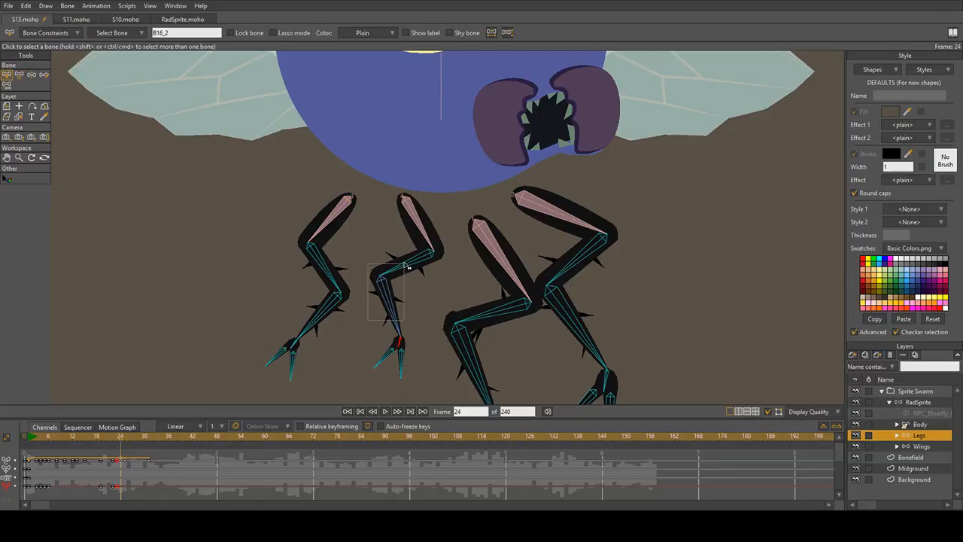
left_click(387, 301)
left_click(19, 75)
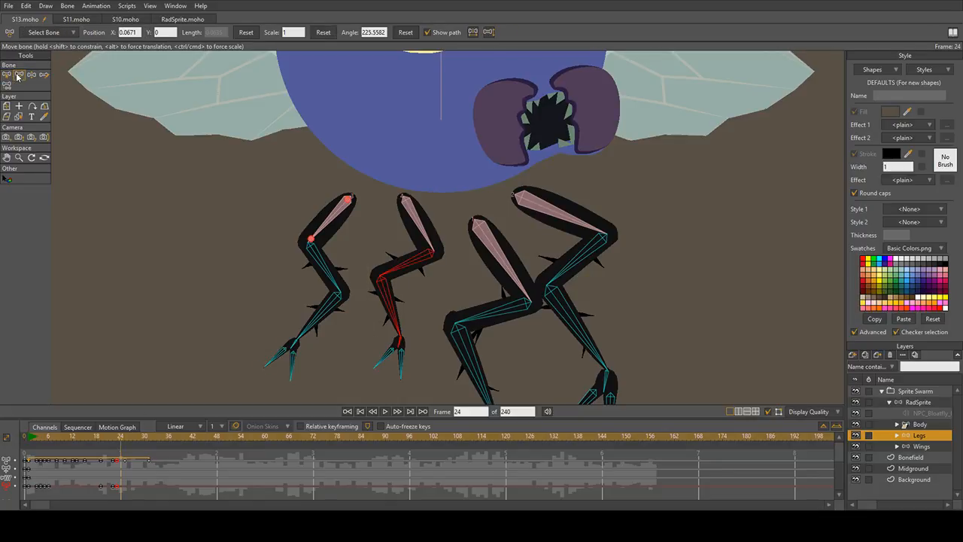
left_click(125, 439)
left_click(120, 486)
key("ctrl+c")
key("ctrl+v")
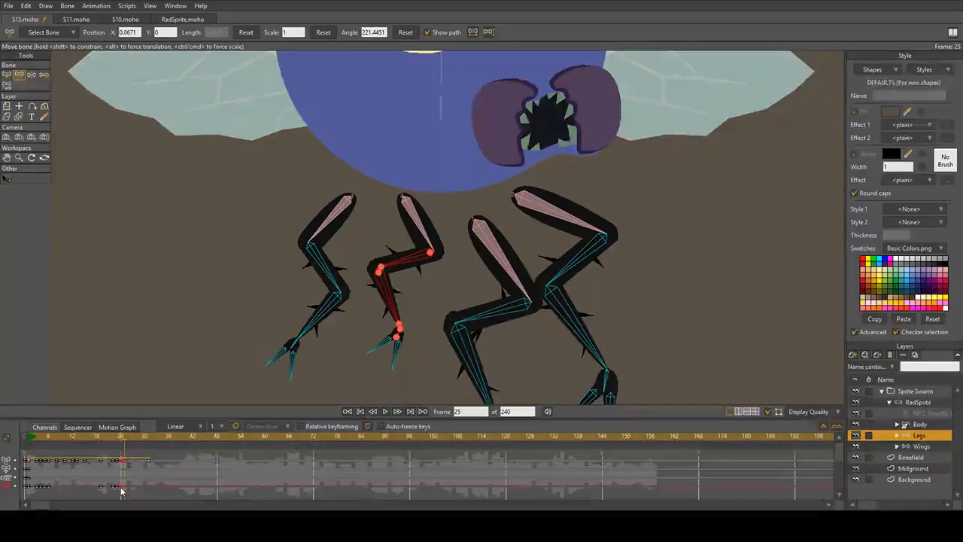
left_click(130, 443)
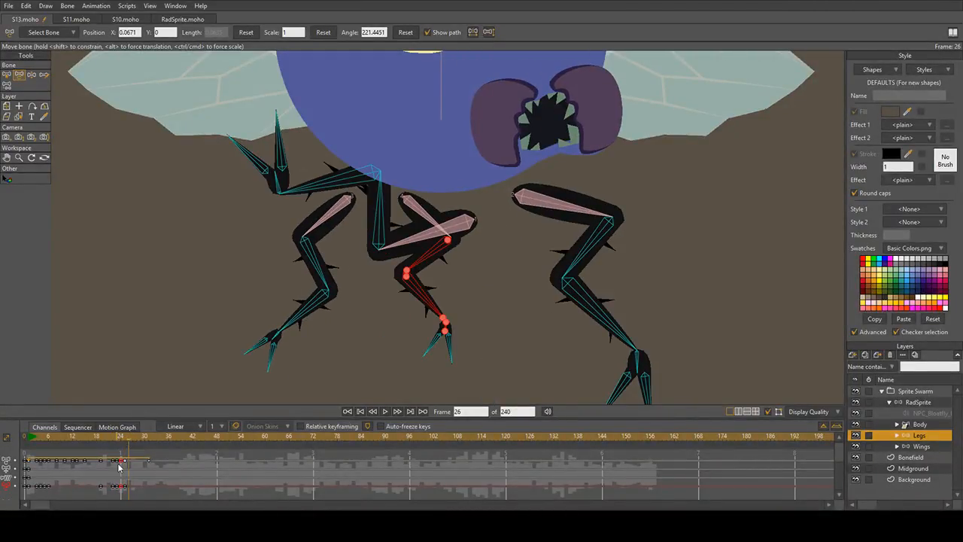
key("ctrl+v")
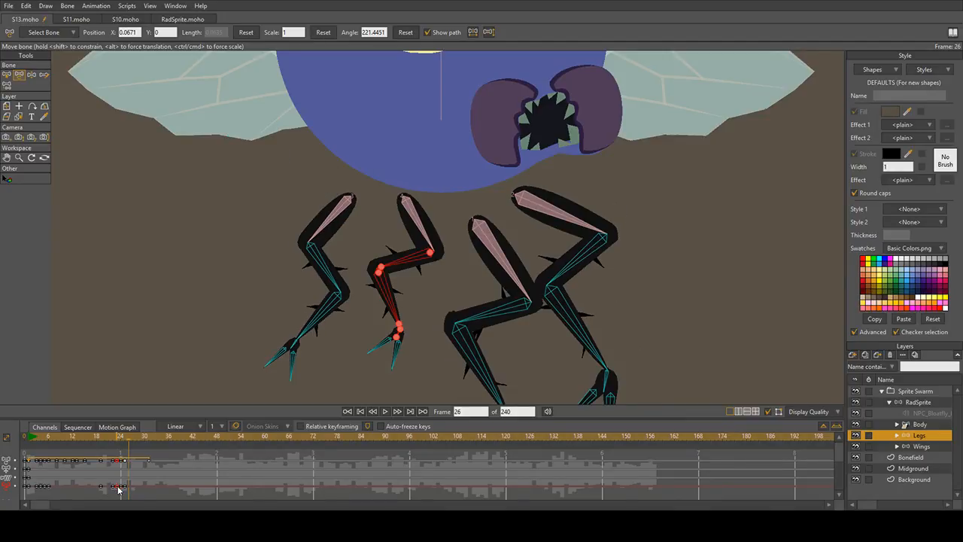
Step: Play back the leg motion and paste the leg's resting pose at the end of the repeated twitch, around frame 25
left_click(32, 440)
key("space")
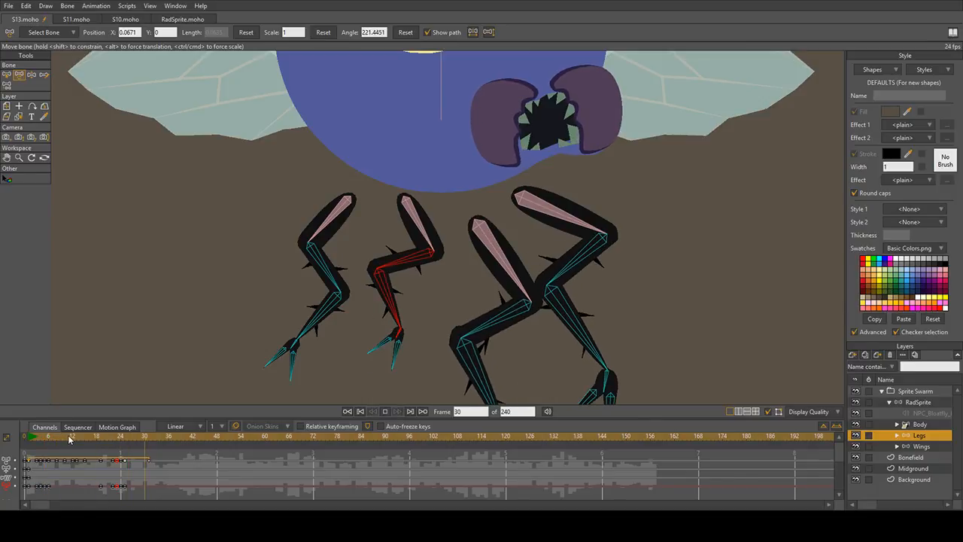
key("space")
left_click_drag(84, 436, 127, 447)
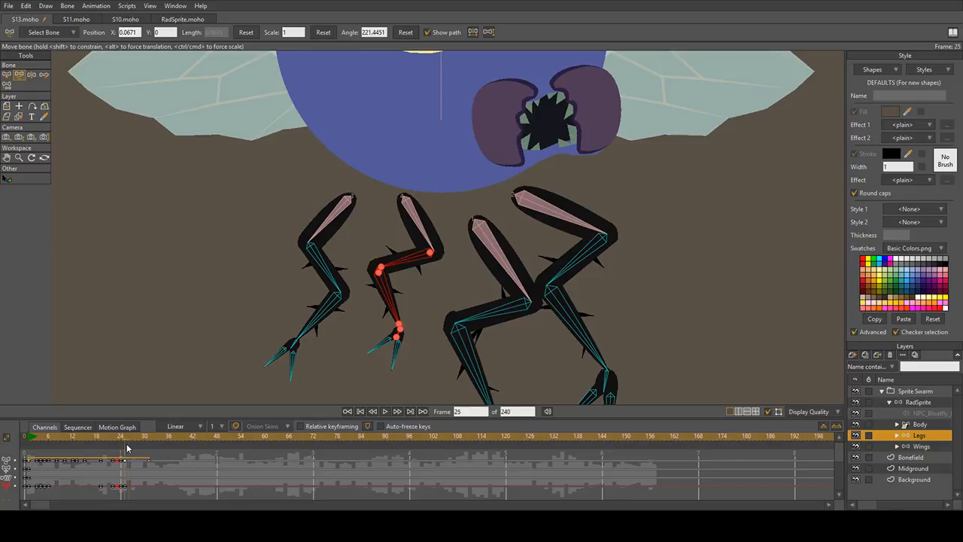
left_click(126, 485)
key("Left")
left_click(117, 486, "shift")
key("ctrl+v")
Step: Play back the leg animation several times to review the repeated twitch and the hold that follows it
key("space")
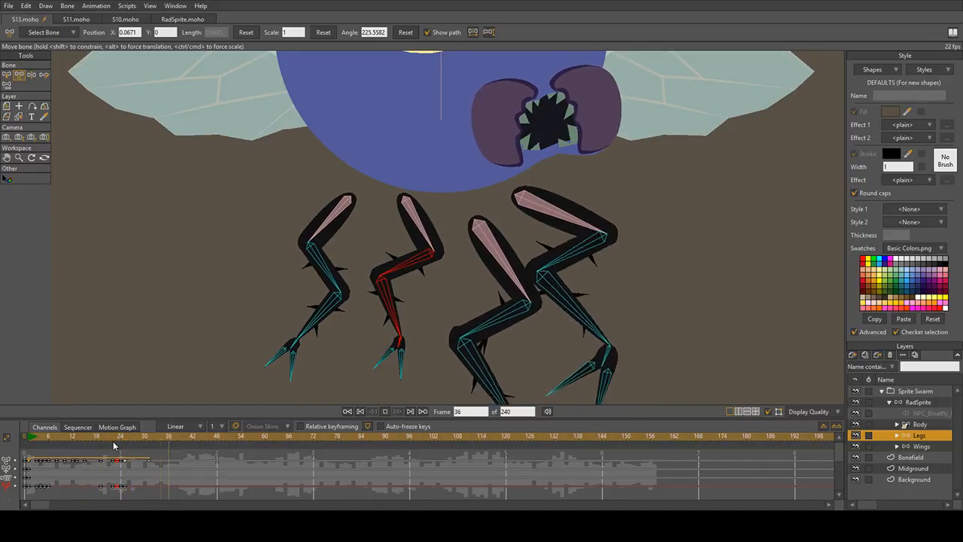
key("space")
key("space")
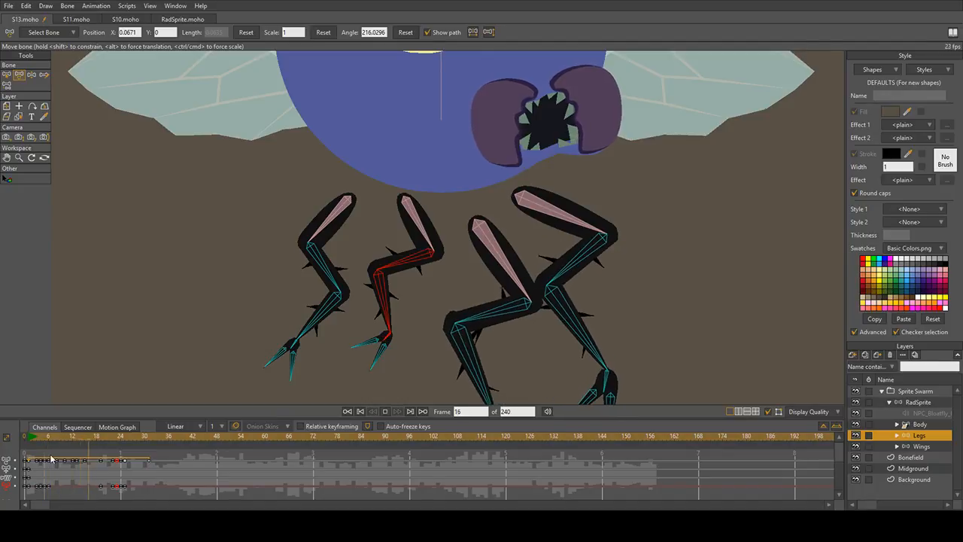
key("space")
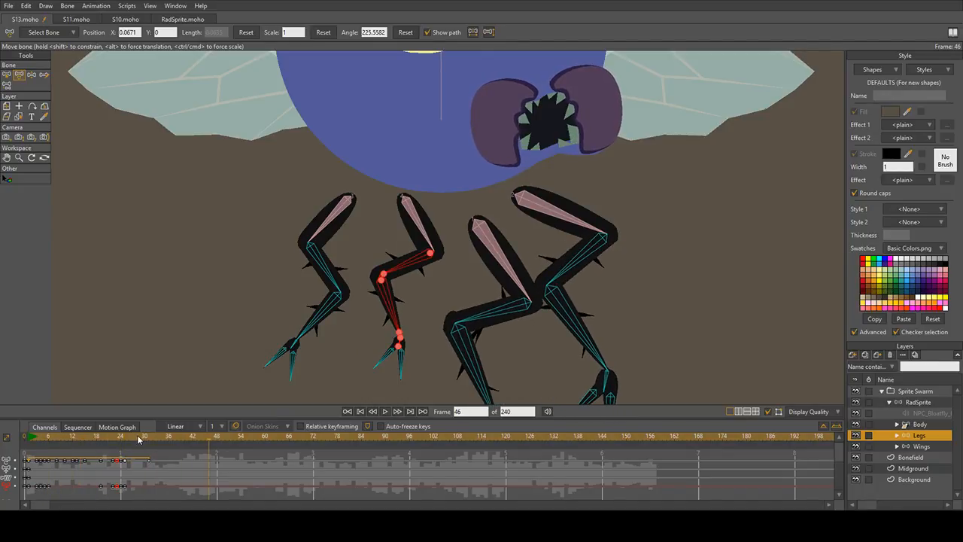
left_click_drag(140, 436, 178, 437)
key("space")
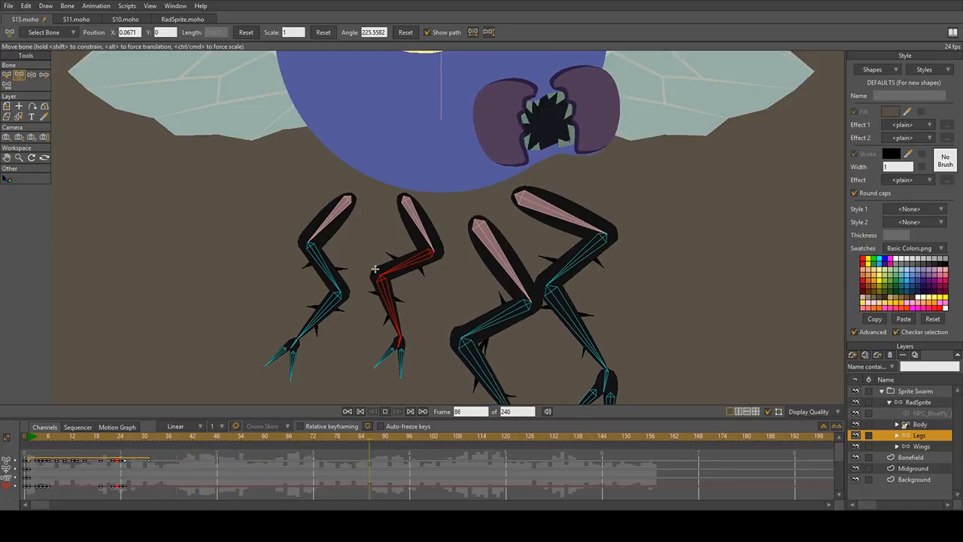
key("space")
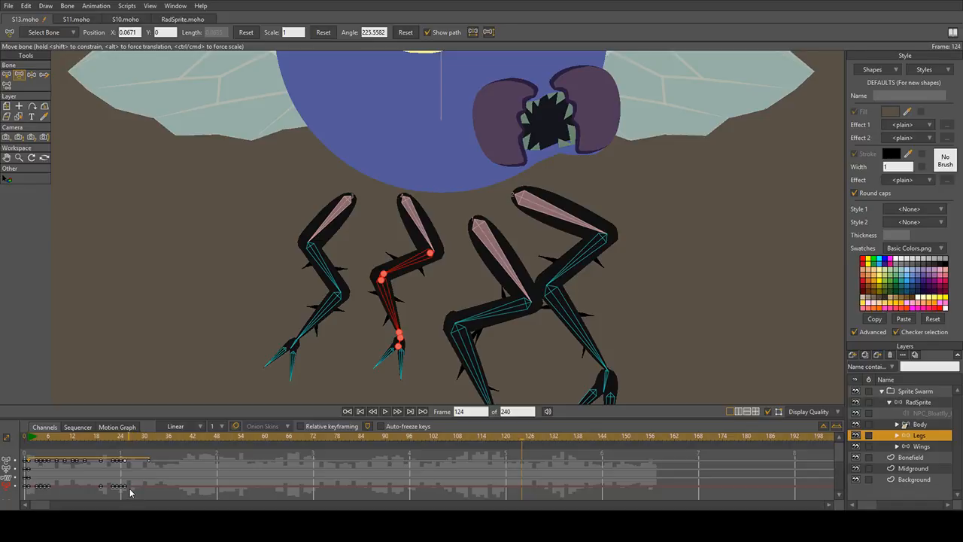
Step: Key the second leg's middle, shin and ankle bones at frame 37, cycle that key back to frame 1, and play back
left_click(173, 439)
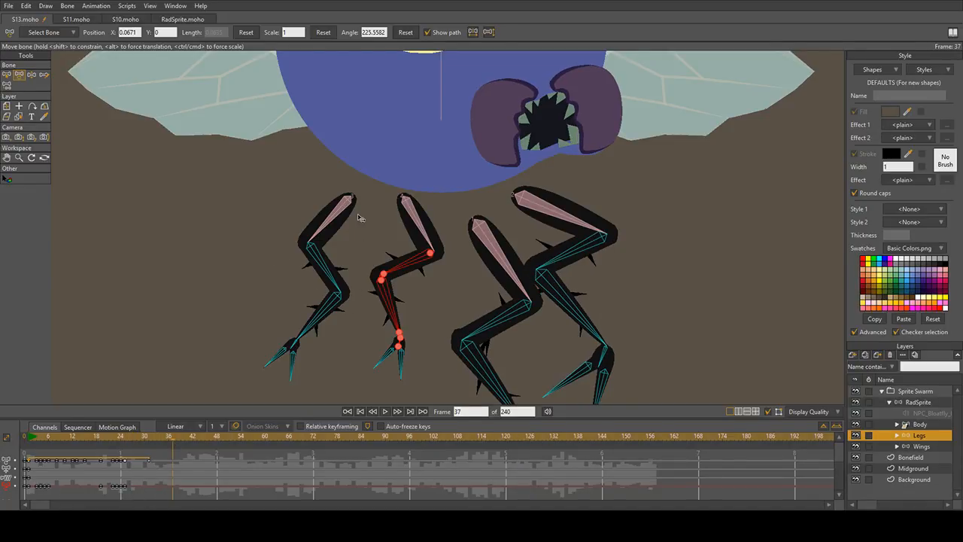
left_click(411, 266)
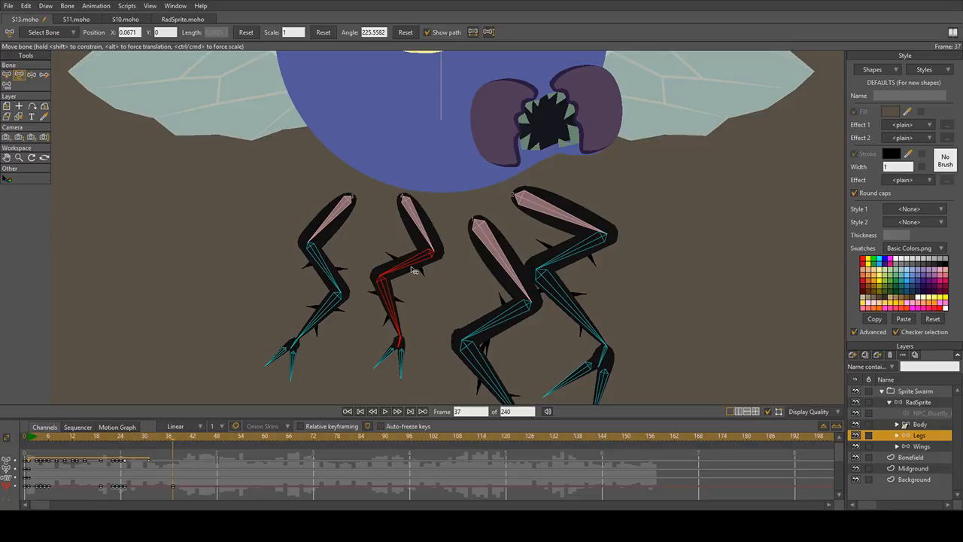
left_click(173, 486)
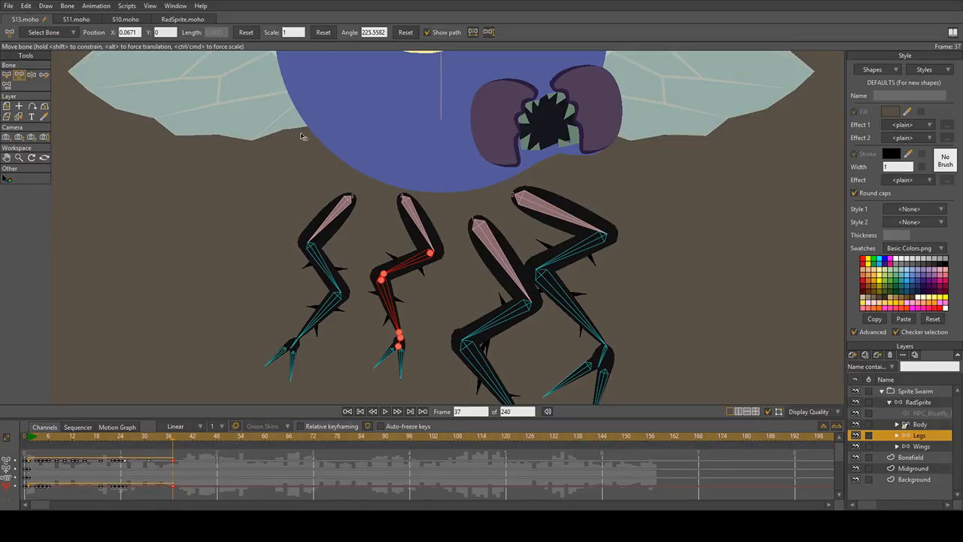
key("space")
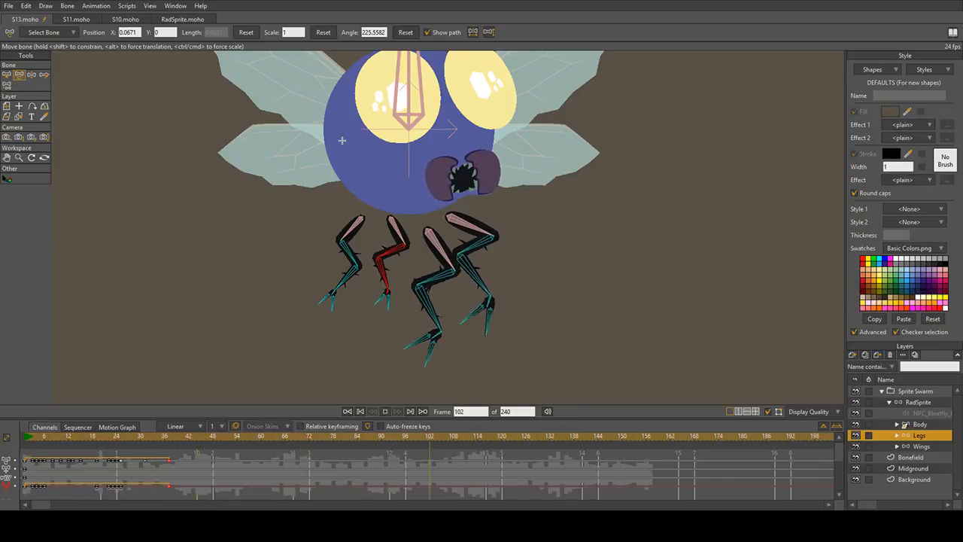
key("space")
left_click_drag(50, 507, 21, 503)
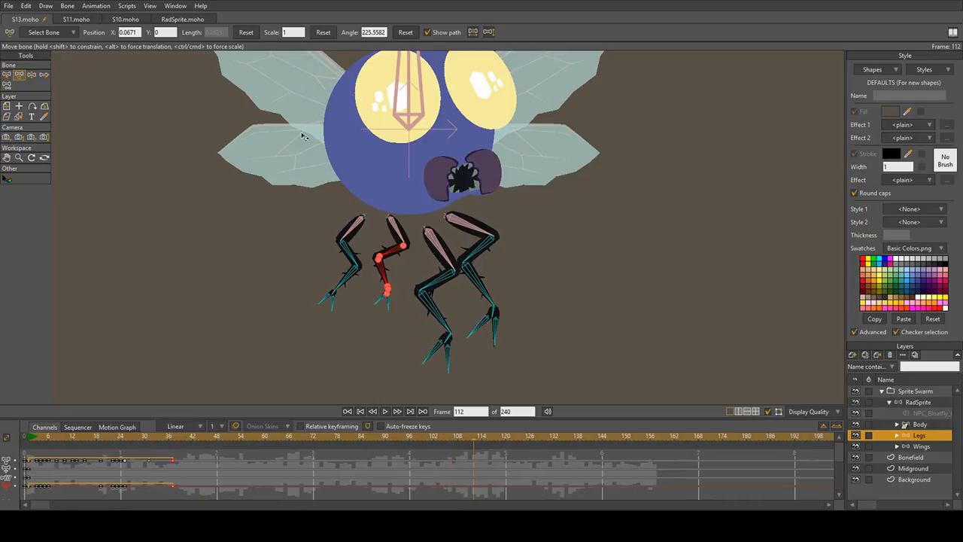
Step: Try to transfer the second leg's twitch keys to the middle, shin and ankle bones of the leftmost leg
scroll(192, 224, "up", 3)
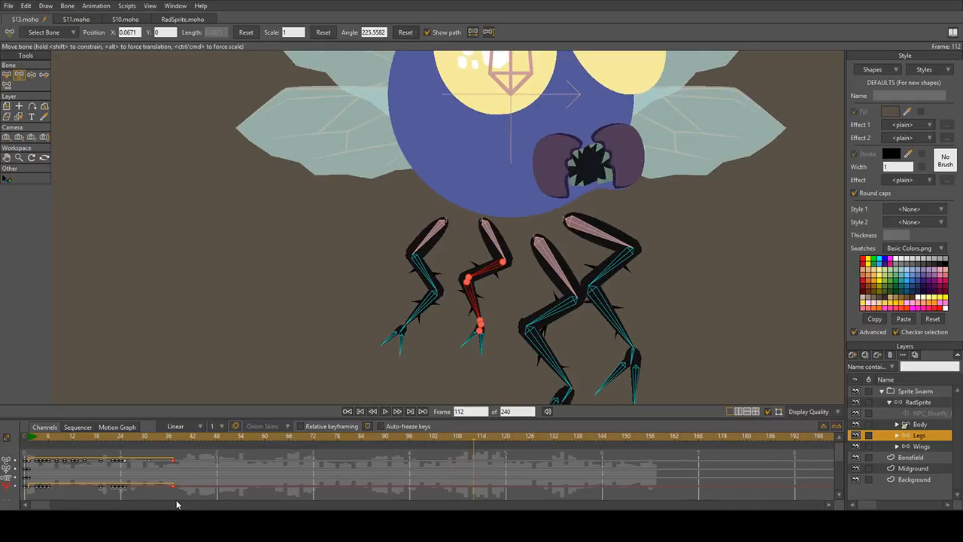
left_click_drag(376, 287, 362, 286)
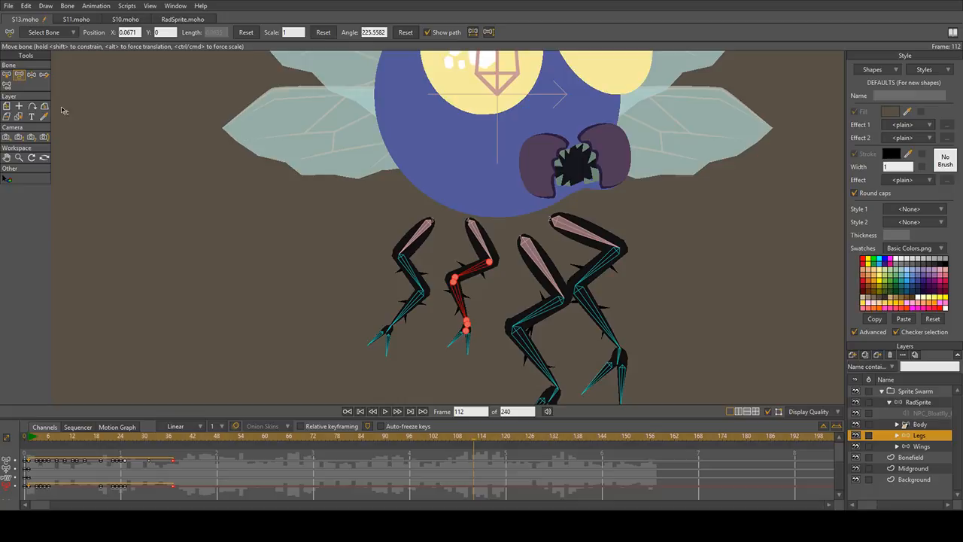
left_click(15, 78)
left_click(476, 308)
left_click_drag(447, 325, 483, 276)
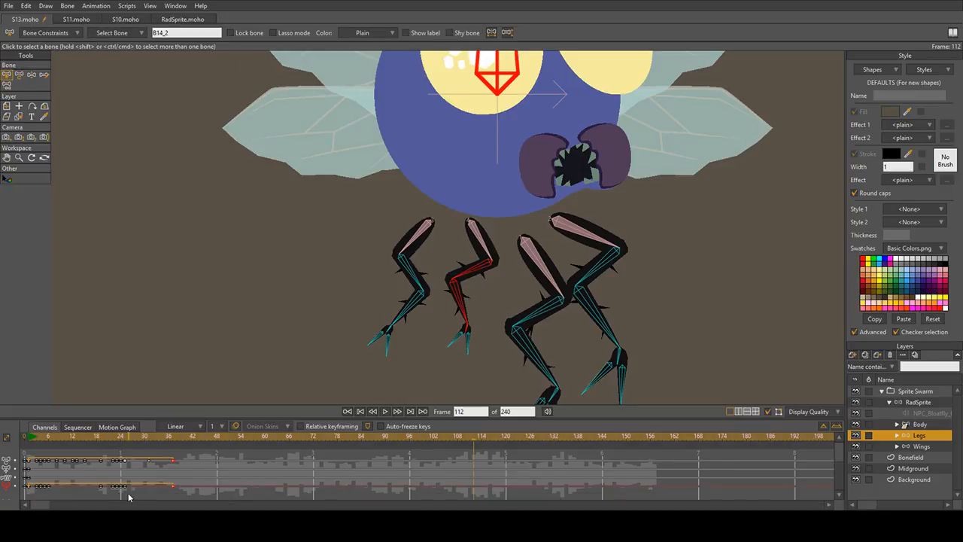
left_click_drag(135, 495, 27, 482)
key("Return")
left_click_drag(367, 335, 430, 254)
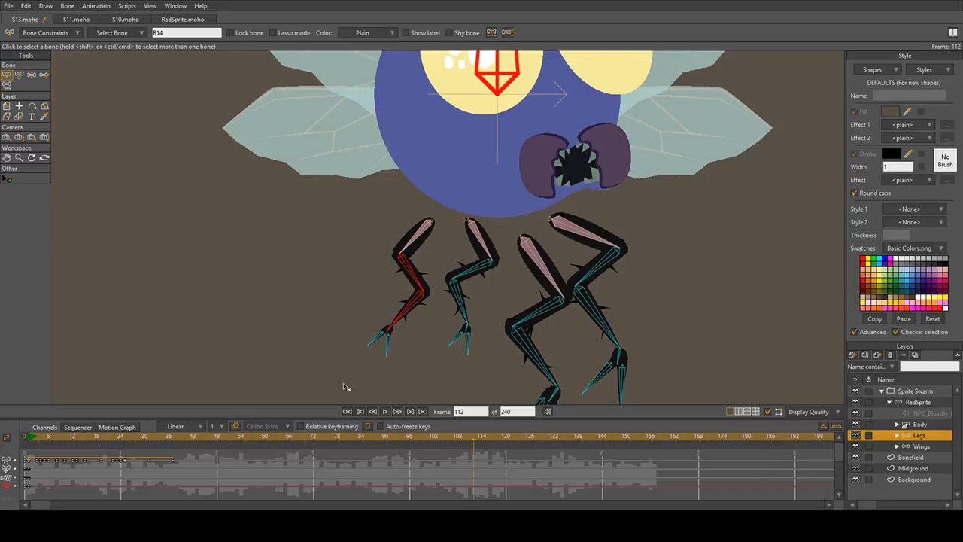
left_click(29, 438)
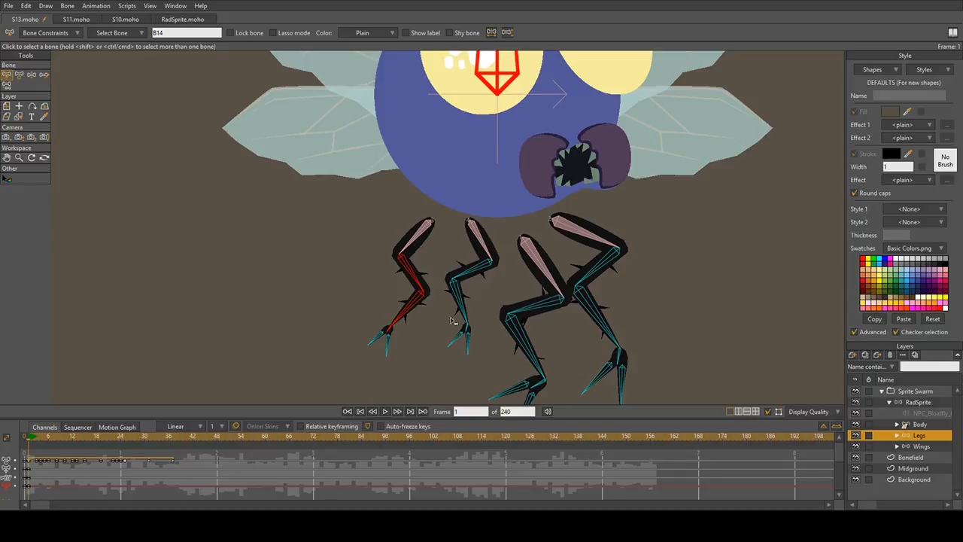
left_click_drag(443, 324, 472, 268)
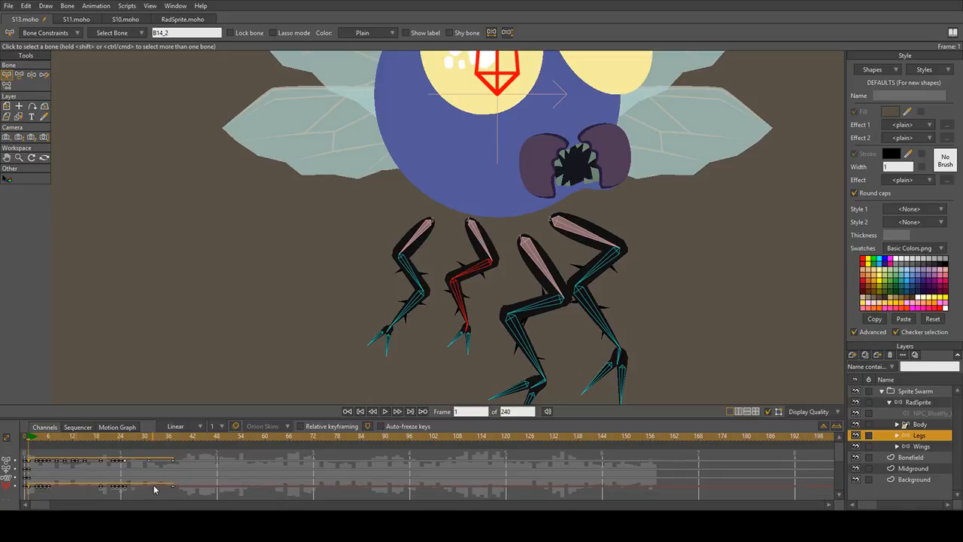
left_click_drag(142, 489, 32, 492)
left_click_drag(374, 328, 426, 280)
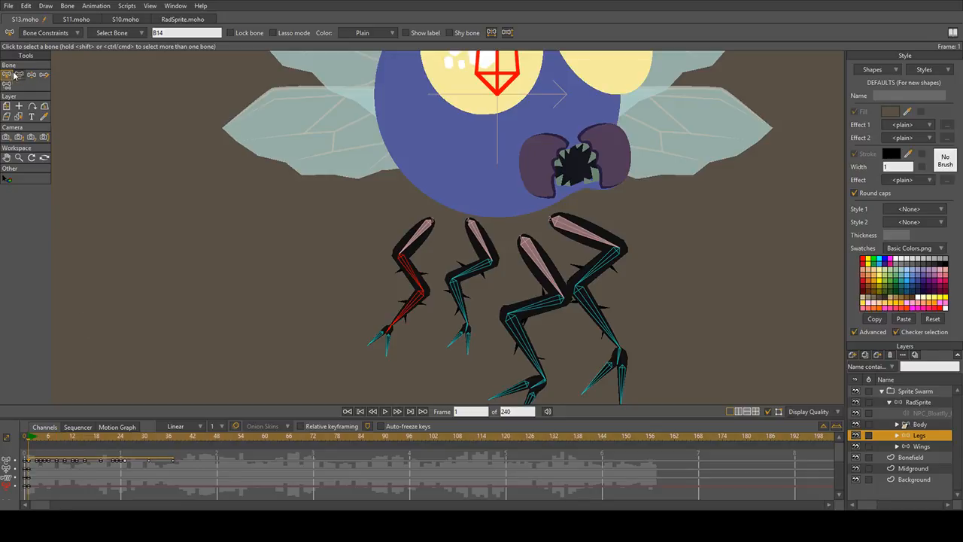
Step: At frame 4, rotate the leftmost leg's middle, shin and ankle bones to start its twitch
left_click(102, 102)
left_click(19, 75)
left_click_drag(303, 228, 276, 211)
scroll(305, 277, "up", 3)
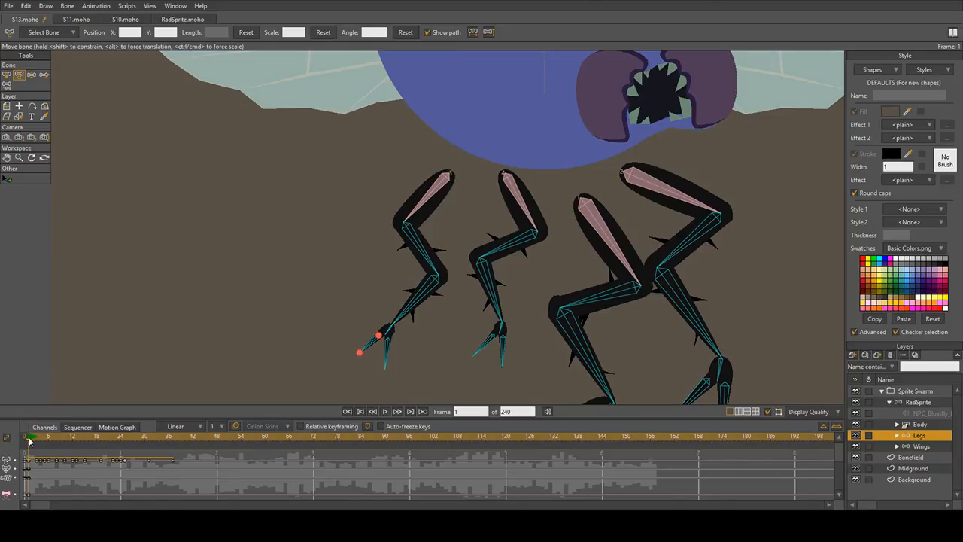
mouse_move(30, 441)
left_mouse_down()
mouse_move(51, 449)
mouse_move(39, 453)
left_mouse_up()
left_click(414, 256)
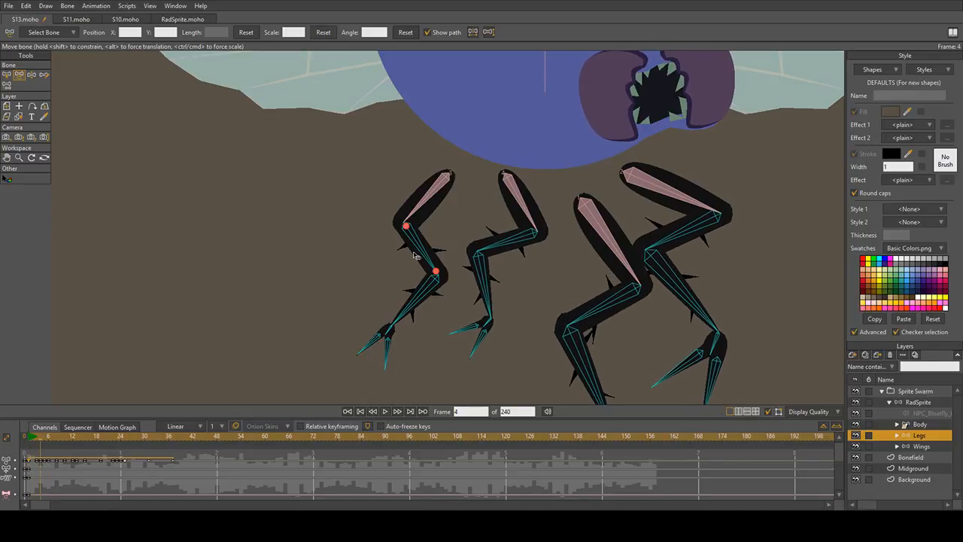
left_click_drag(423, 256, 429, 263)
left_click_drag(428, 304, 380, 335)
Step: At frame 1, adjust the leftmost leg's starting pose by rotating its middle bone to about 82.1 degrees
left_click(30, 441)
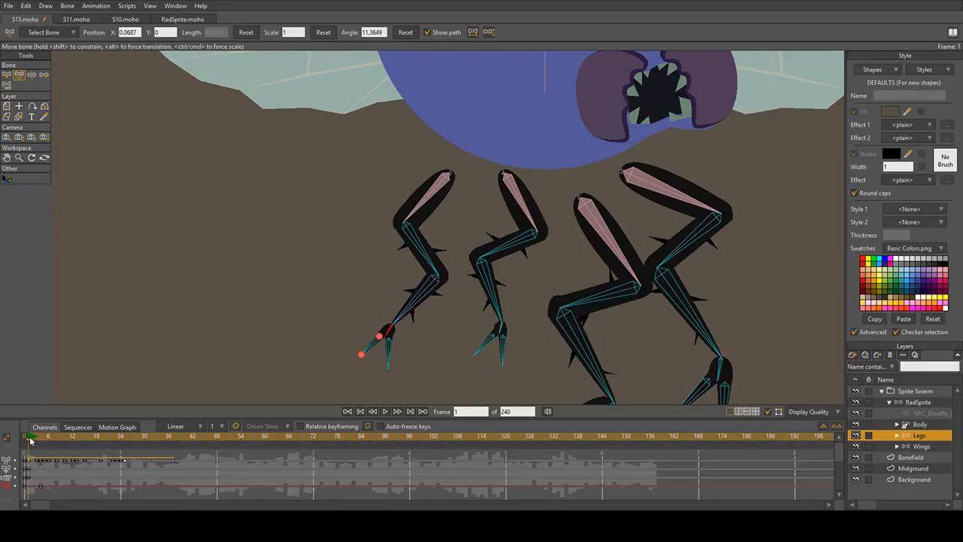
mouse_move(30, 441)
left_mouse_down()
mouse_move(56, 432)
mouse_move(30, 441)
left_mouse_up()
left_click(425, 301)
left_click_drag(425, 299, 432, 264)
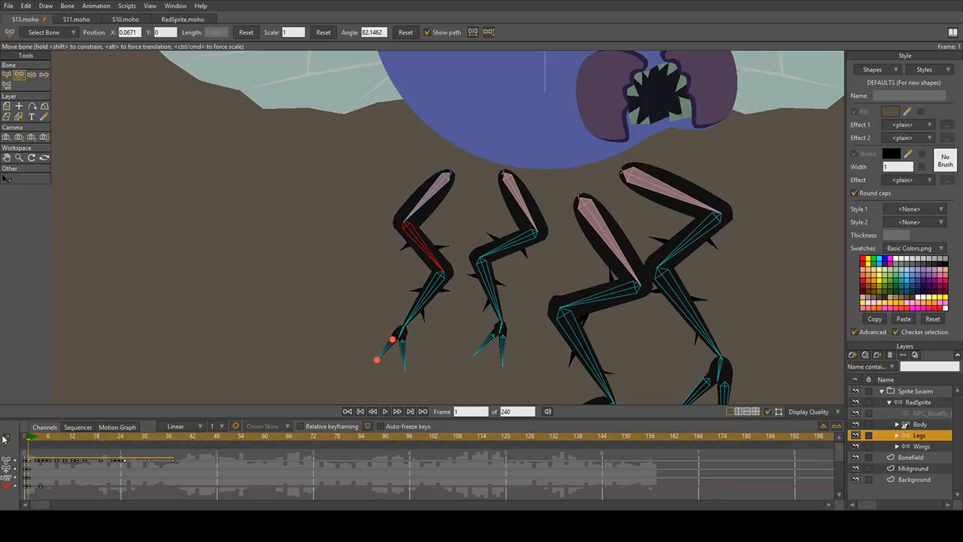
Step: At frame 5, rotate the leftmost leg's shin, middle and ankle bones to form the next twitch pose
key("space")
left_click_drag(30, 439, 45, 440)
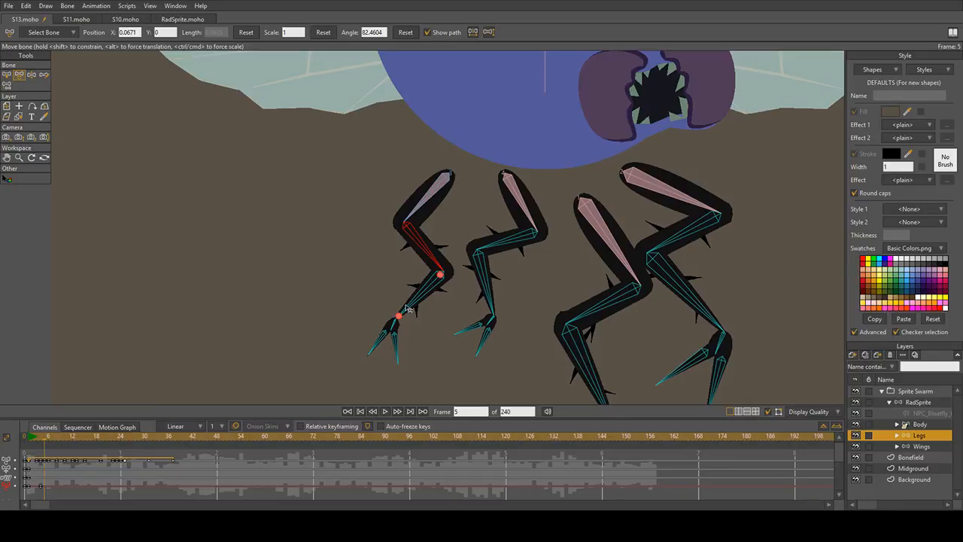
left_click_drag(408, 308, 413, 310)
left_click_drag(431, 244, 426, 245)
left_click(395, 335)
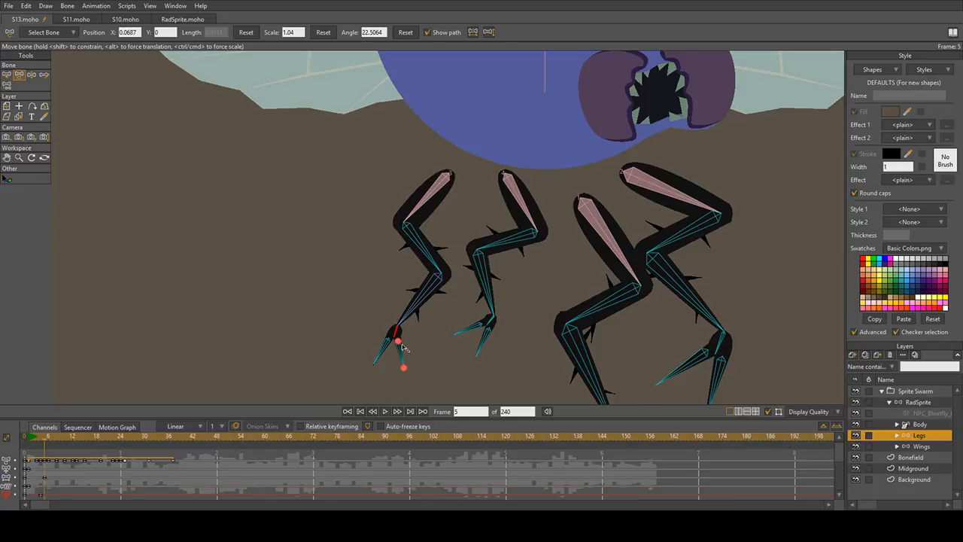
scroll(410, 343, "up", 3)
left_click_drag(383, 328, 386, 335)
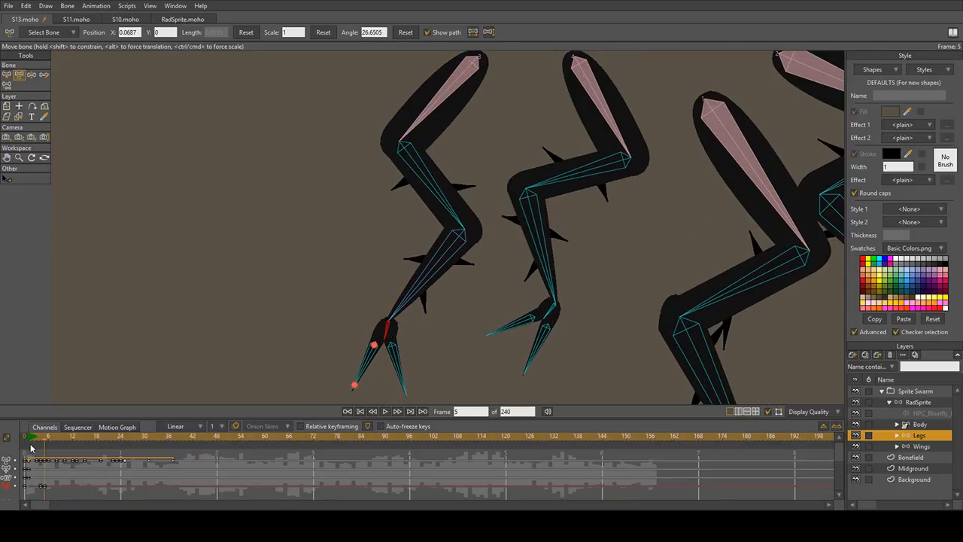
Step: Step through the frames around frame 5 and play back to check the leftmost leg's twitch
key("Left")
key("Right")
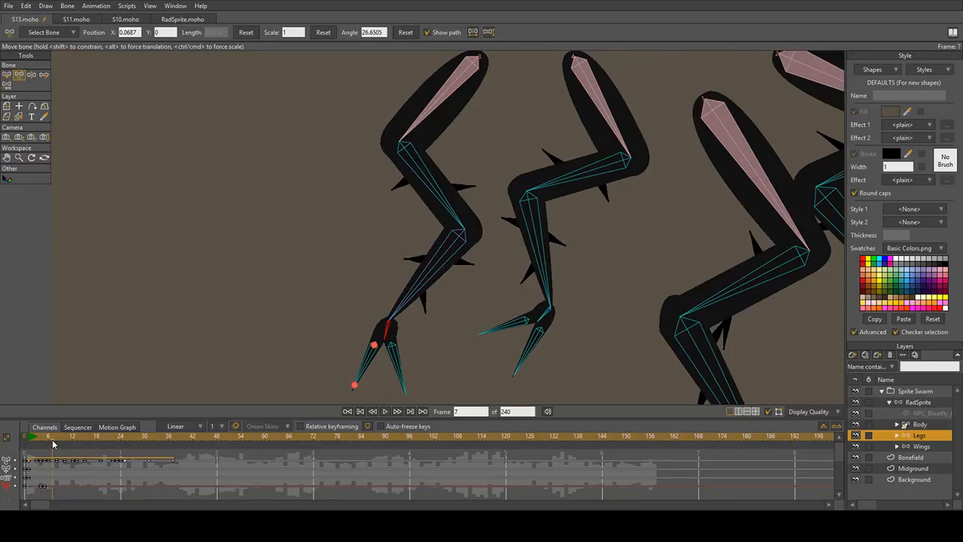
key("Right")
left_click(7, 74)
scroll(399, 220, "down", 3)
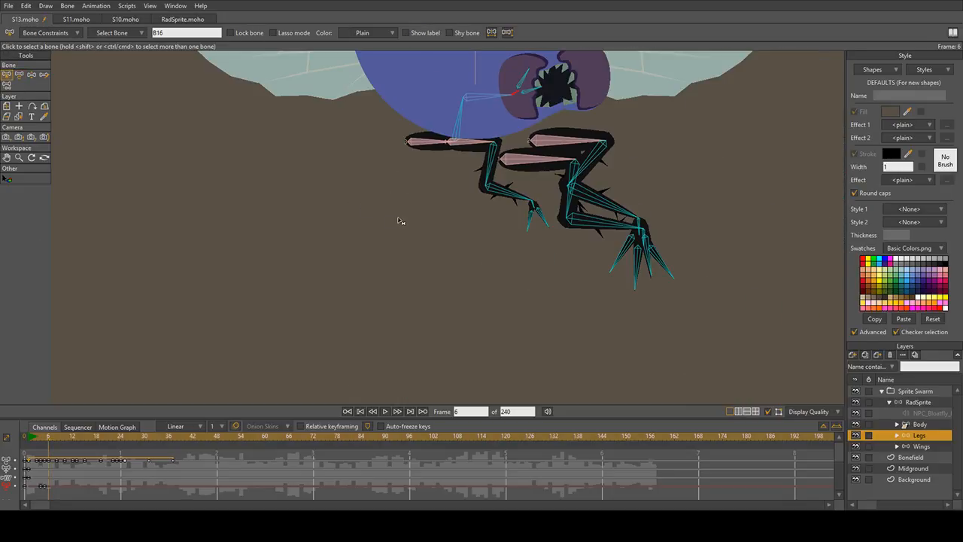
key("space")
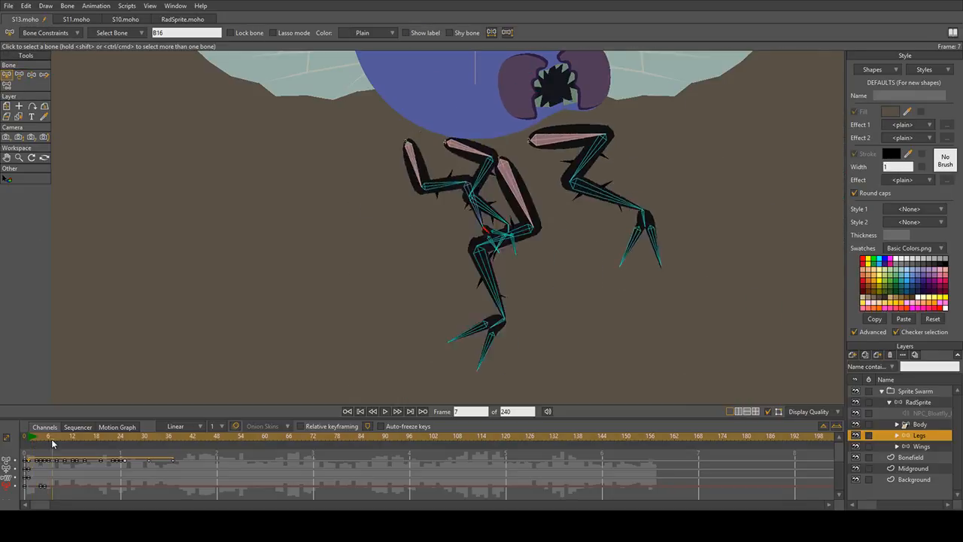
key("space")
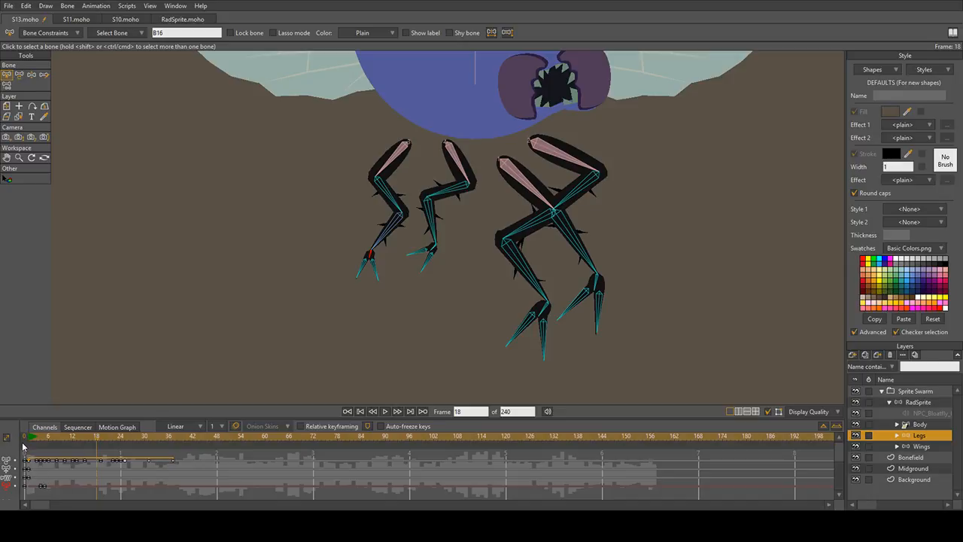
Step: Select the leftmost leg's middle, shin and ankle bones and copy their frame 4 and 5 keys to frames 6 and 7
left_click(30, 444)
scroll(376, 248, "up", 3)
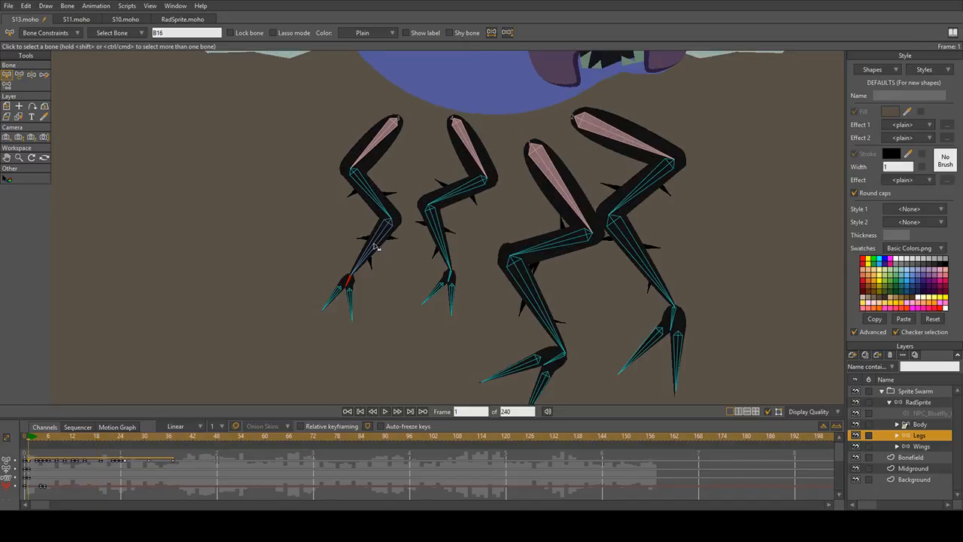
left_click(363, 256, "shift")
left_click(373, 200, "shift")
left_click(19, 75)
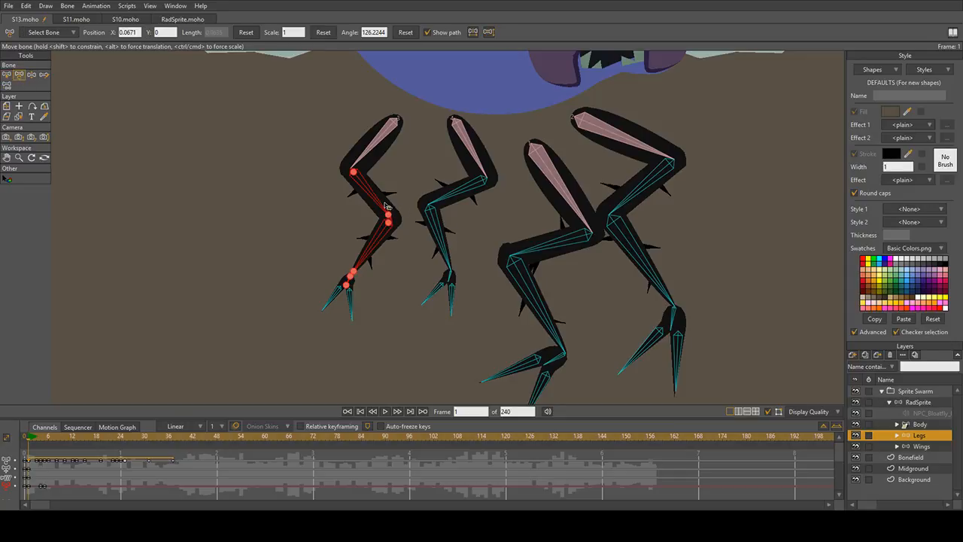
left_click_drag(34, 437, 49, 444)
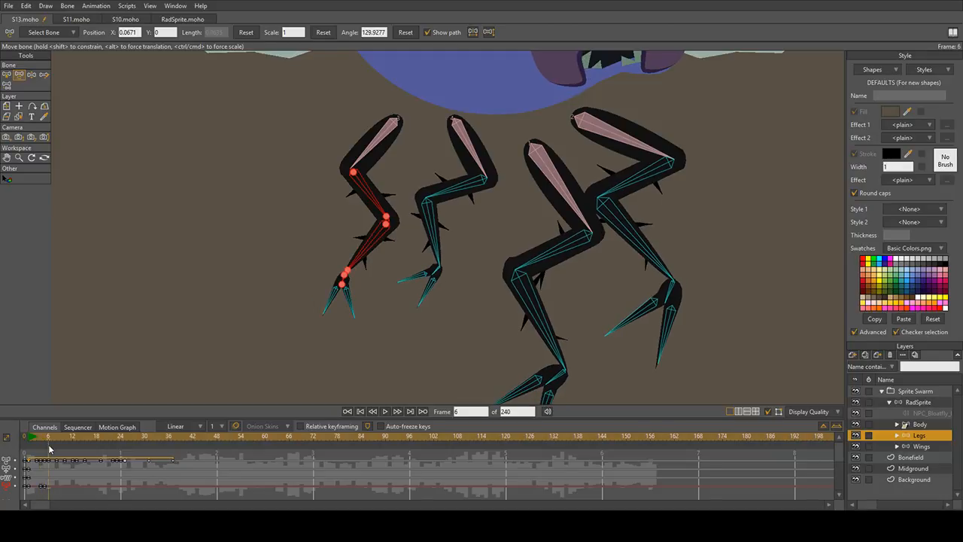
left_click(41, 487)
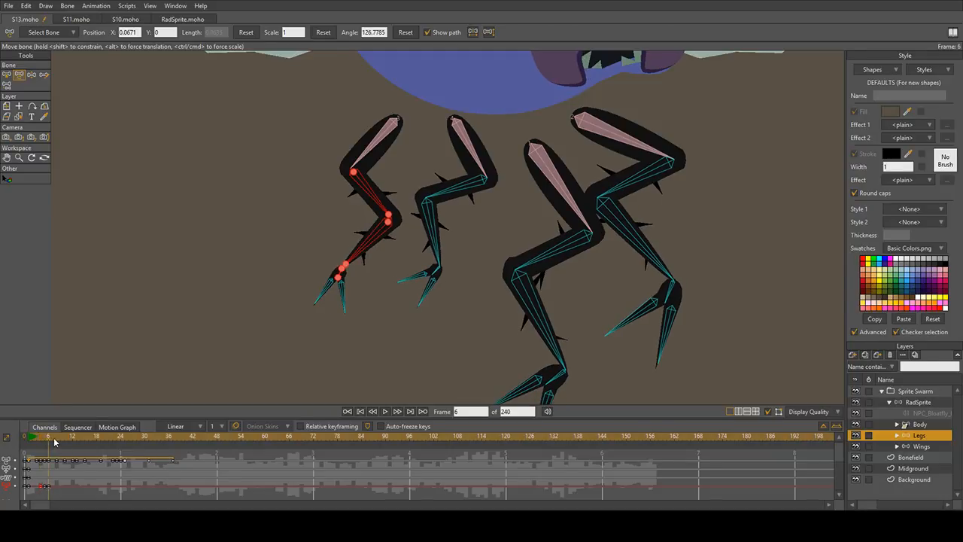
left_click(45, 487)
left_click_drag(48, 487, 47, 488)
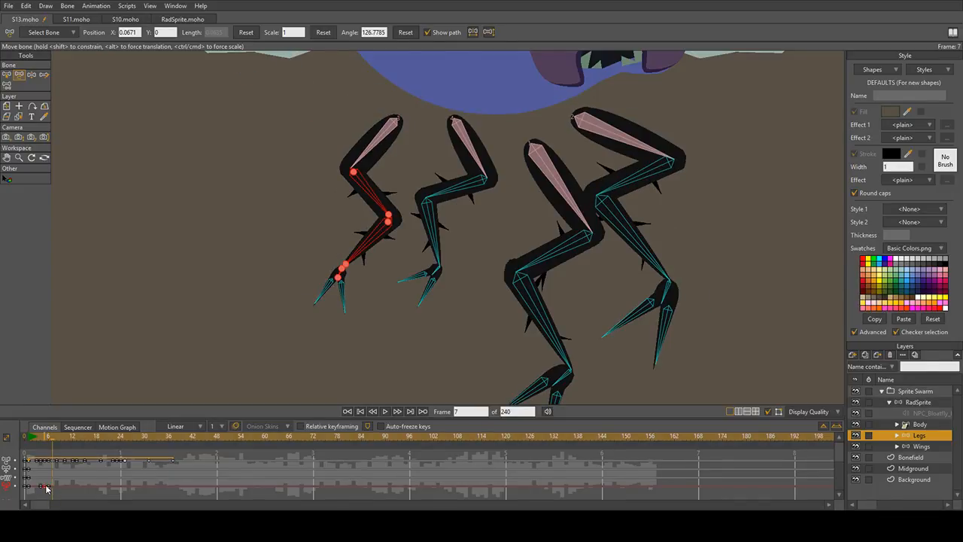
Step: Play back and scrub the leftmost leg's repeated twitch to judge its timing against the other legs
key("space")
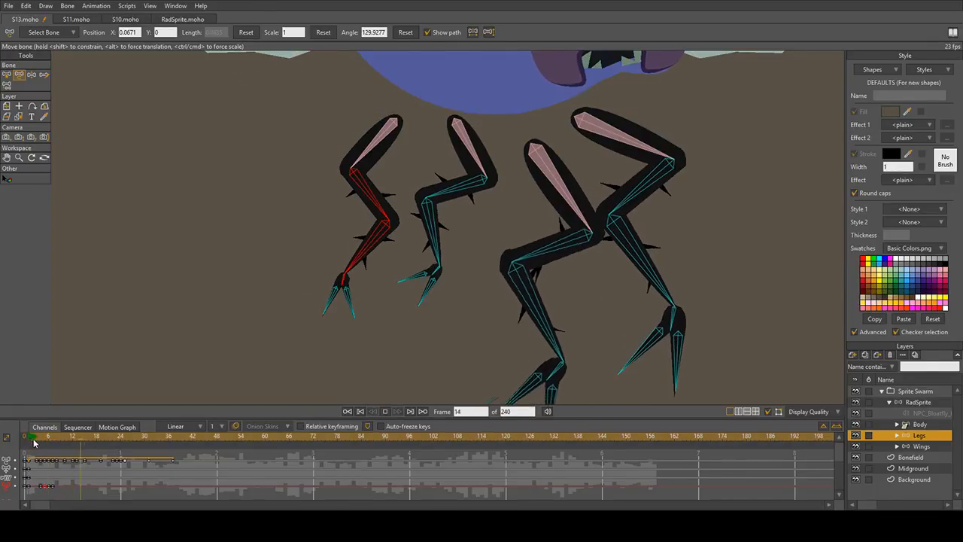
left_click(75, 449)
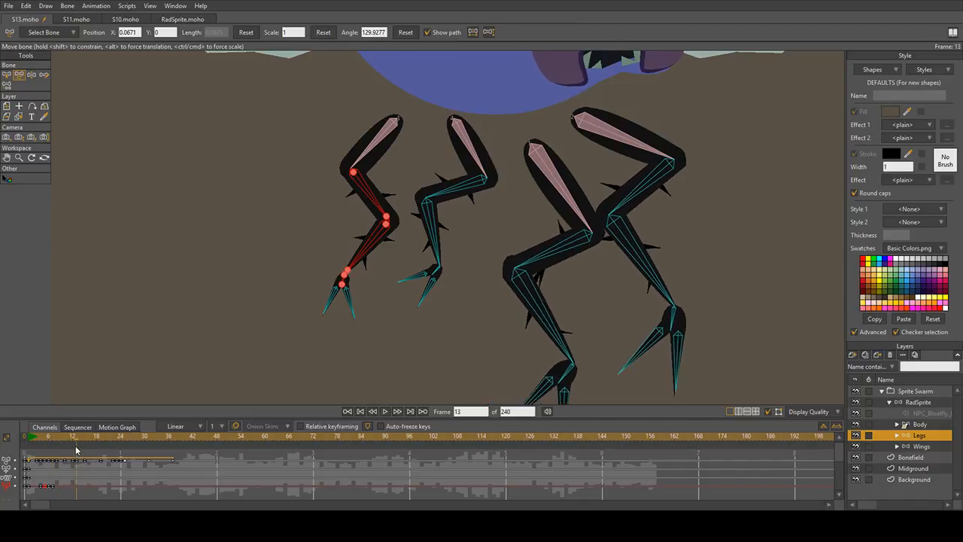
left_click_drag(75, 449, 84, 452)
key("space")
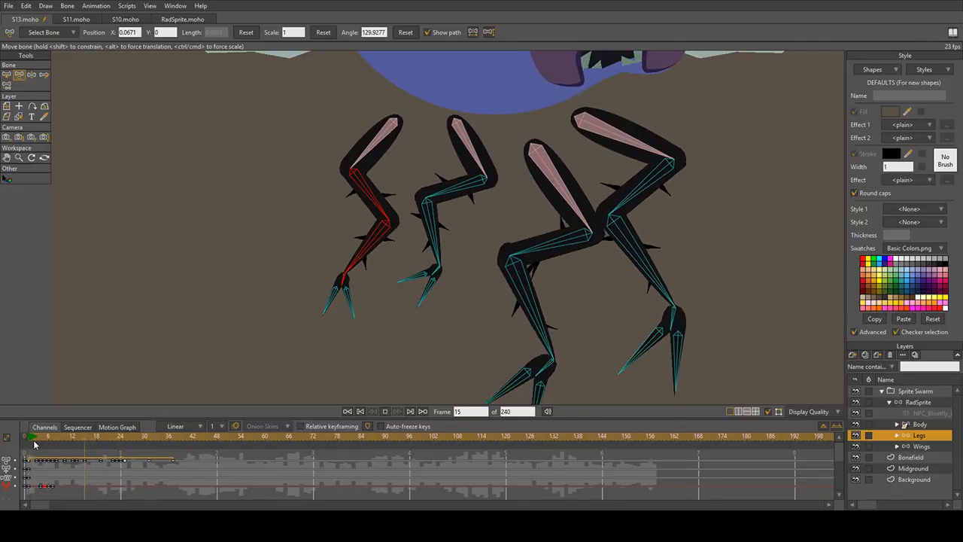
key("space")
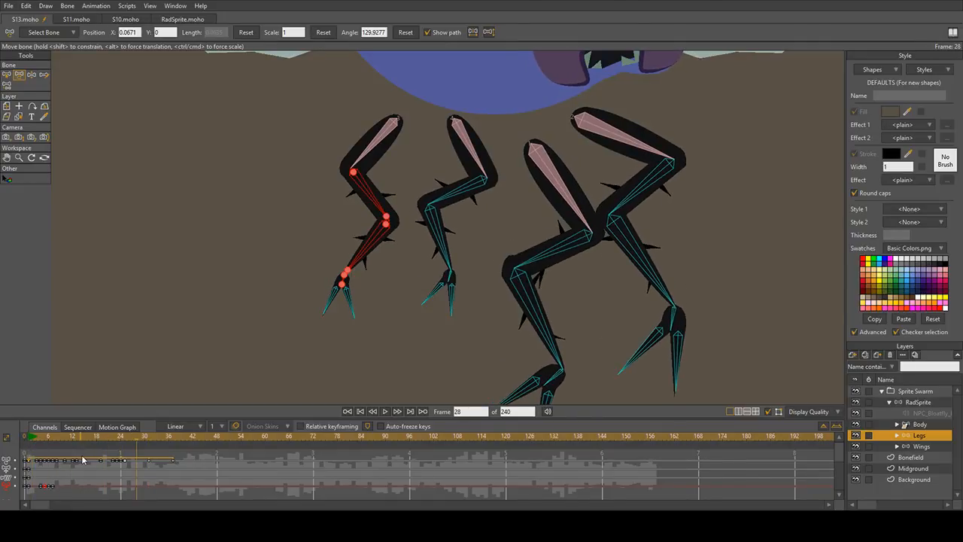
Step: Copy the leftmost leg's frame 7 key to frame 25 and cycle it back to frame 1
left_click(121, 437)
left_click_drag(120, 436, 124, 438)
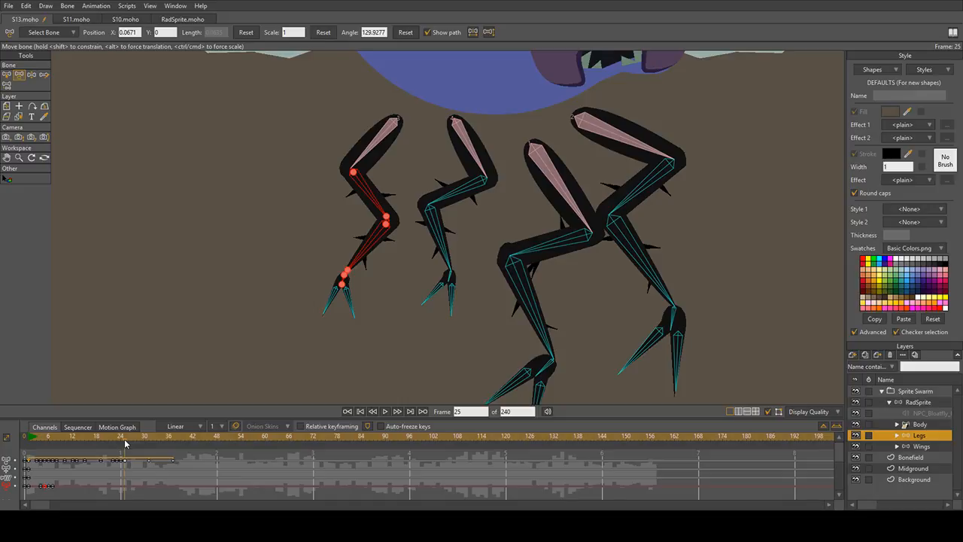
left_click(54, 486)
left_click_drag(65, 492, 124, 489)
Step: Play back the looping leg animation with the whole fly in view and return to frame 1
key("space")
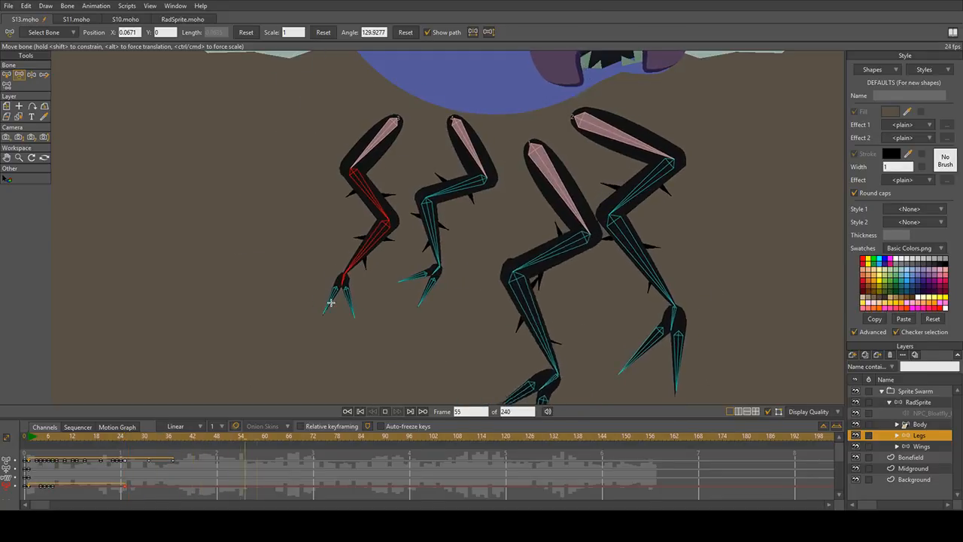
scroll(348, 297, "down", 3)
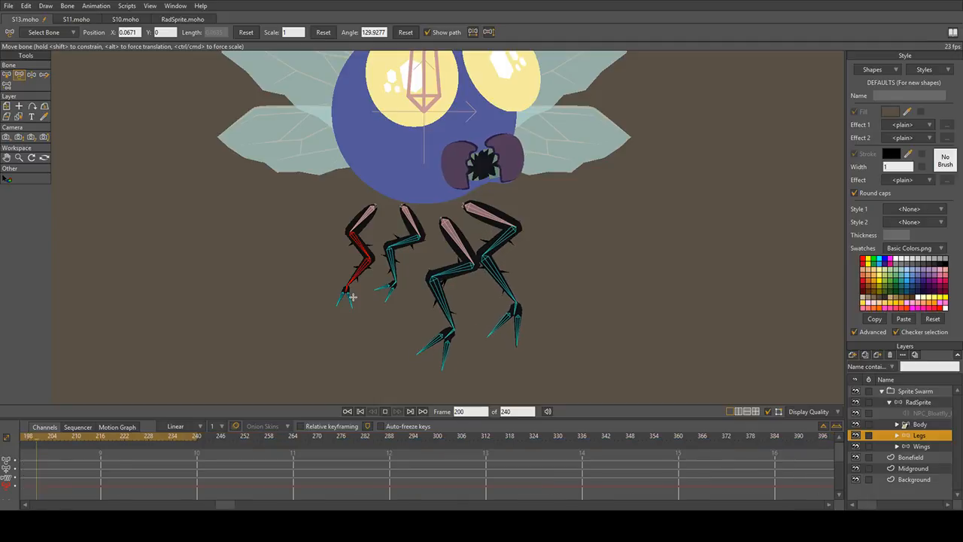
scroll(352, 297, "down", 3)
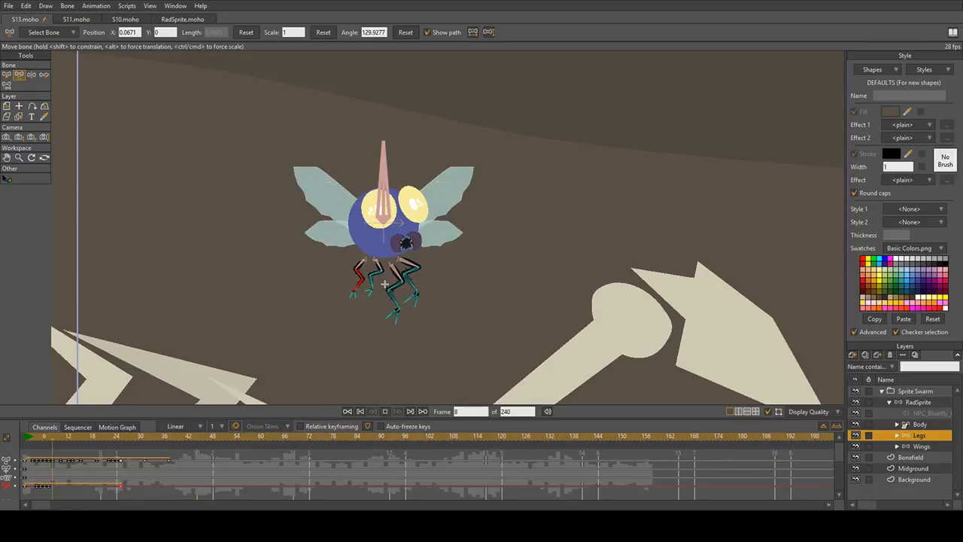
left_click_drag(42, 504, 36, 481)
left_click(28, 440)
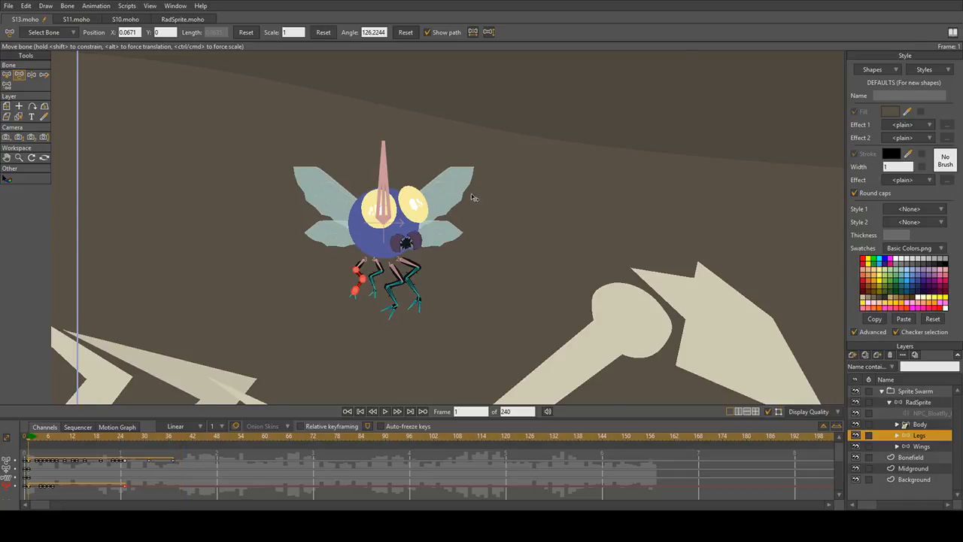
scroll(379, 248, "up", 2)
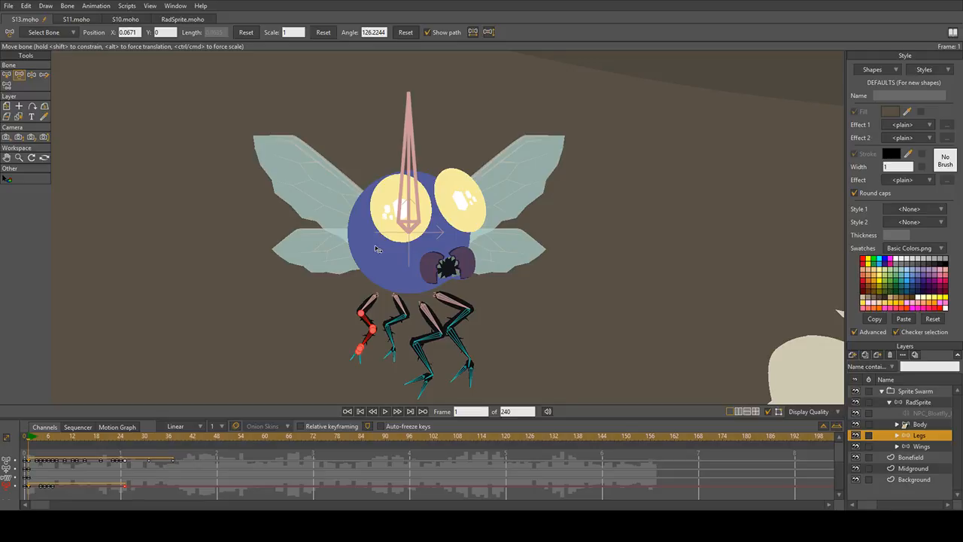
left_click_drag(456, 263, 443, 239)
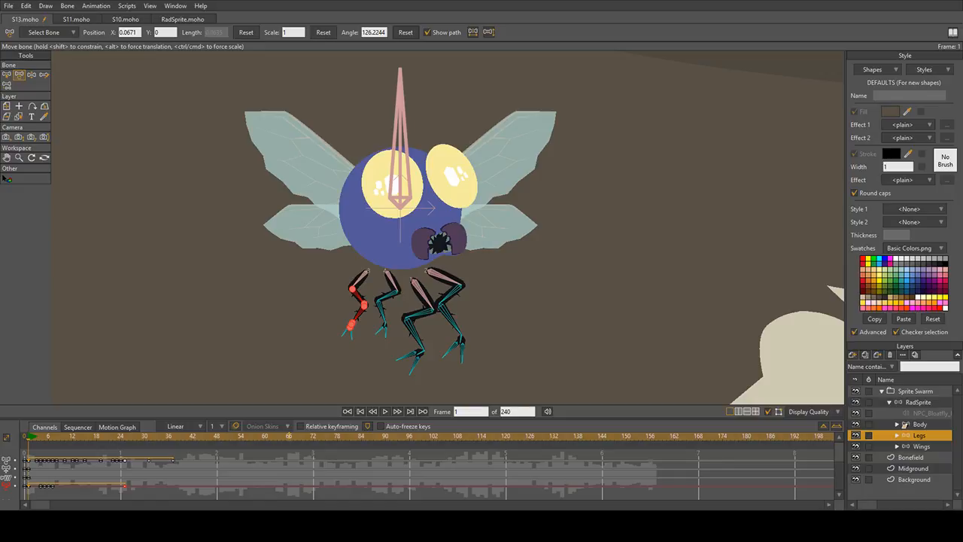
left_click_drag(459, 266, 403, 230)
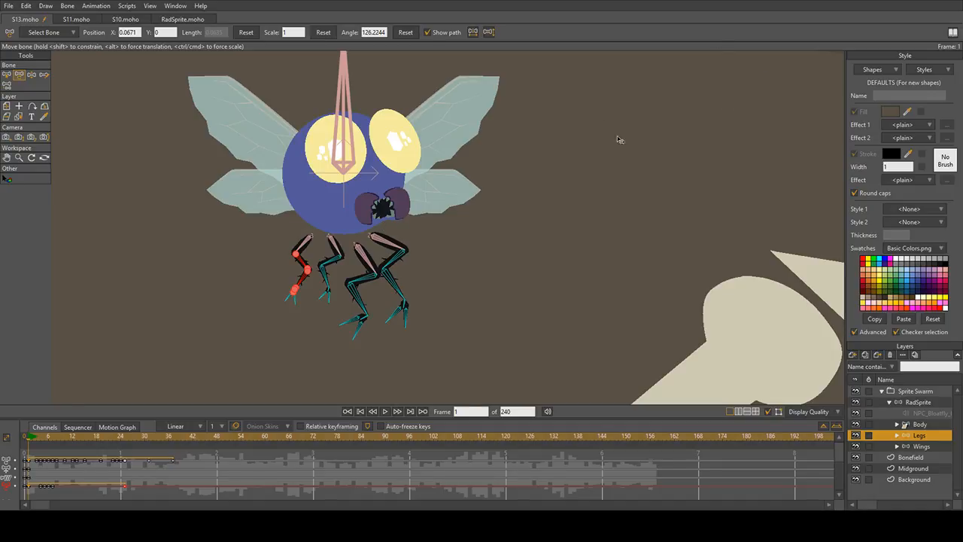
key("space")
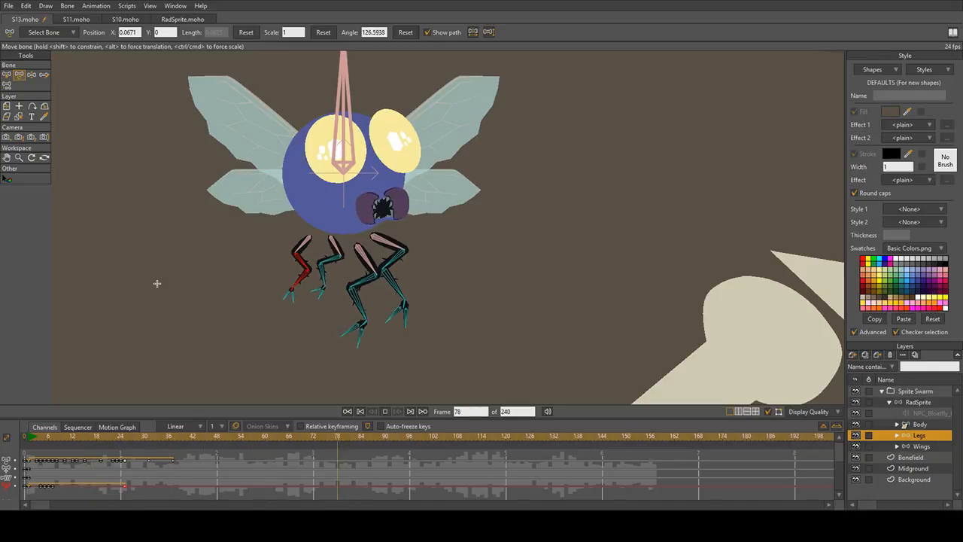
left_click(29, 437)
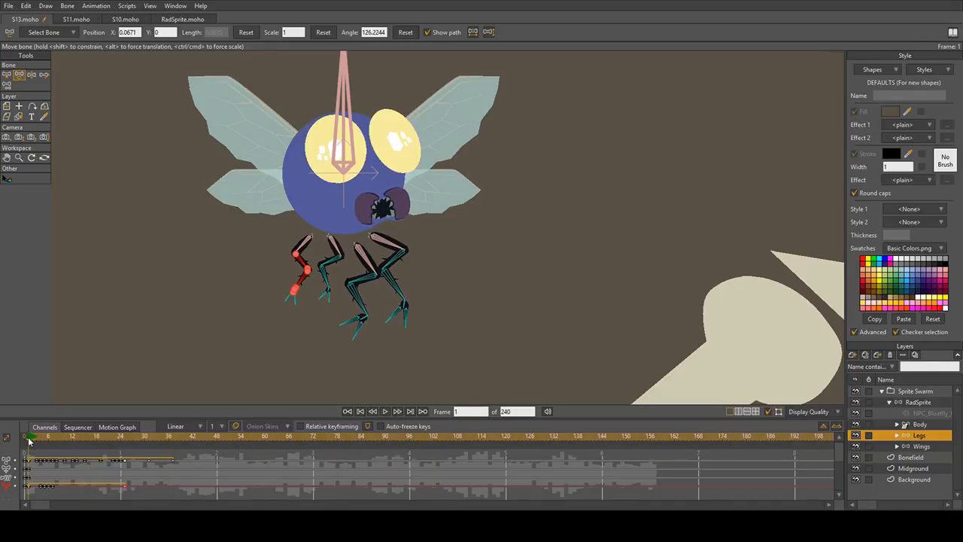
Step: Switch to the Wings layer and, at frame 1, move both wing-pair bones to the rear edge of the fly's body
left_click(919, 447)
left_click_drag(517, 292, 526, 299)
left_click_drag(447, 258, 504, 298)
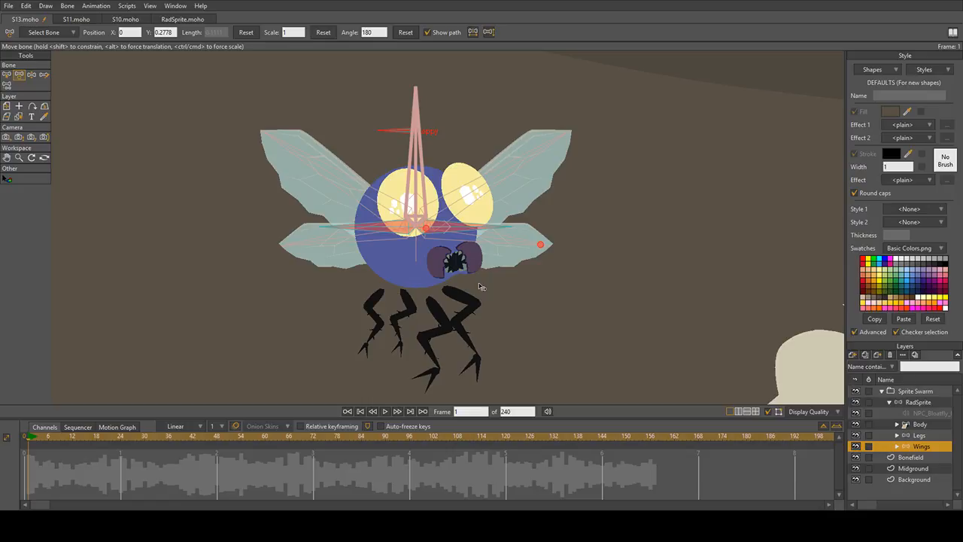
scroll(335, 129, "up", 3)
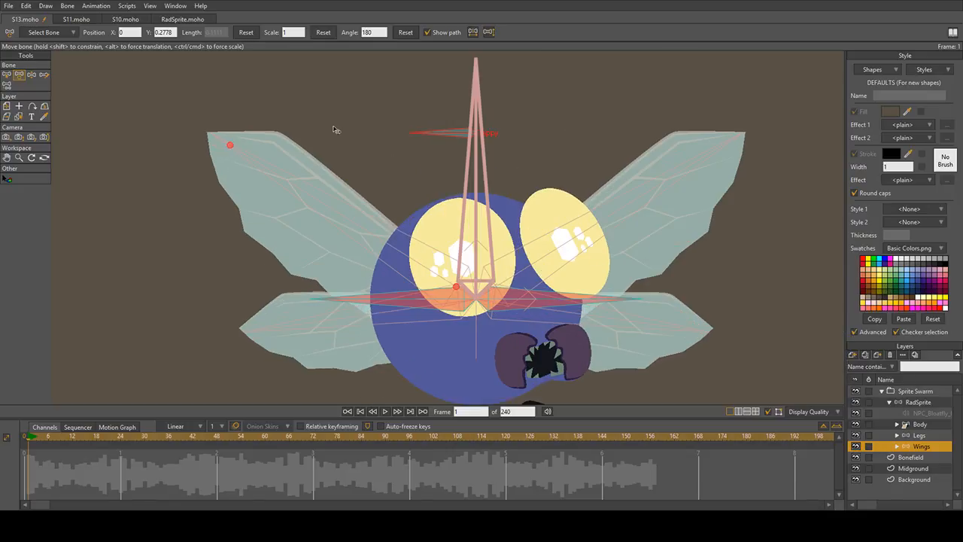
left_click_drag(460, 182, 444, 149)
scroll(647, 239, "down", 2)
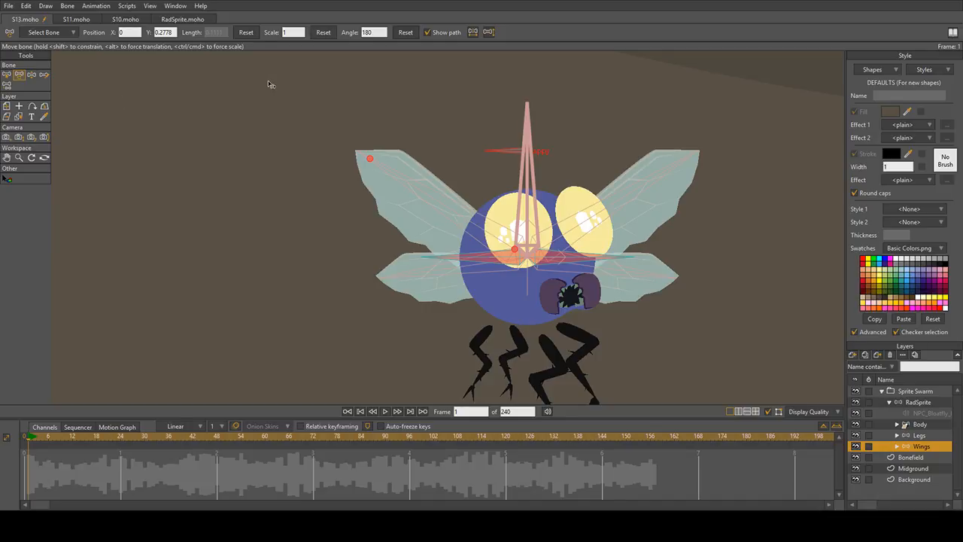
left_click_drag(510, 143, 470, 138)
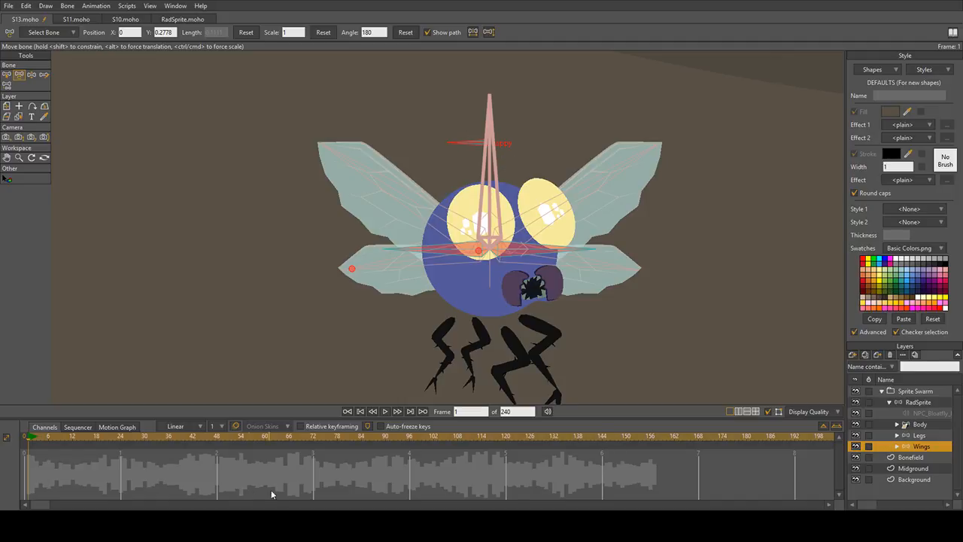
left_click_drag(608, 174, 589, 130)
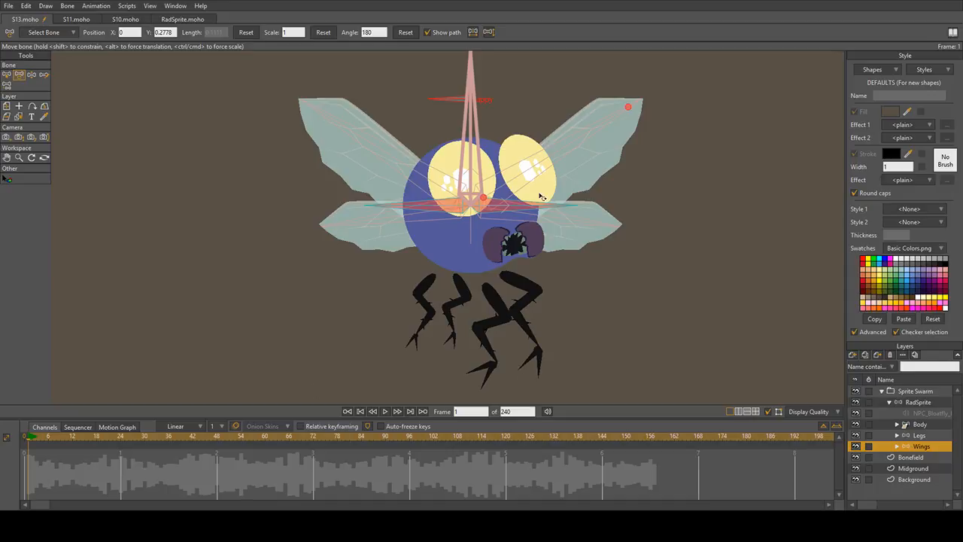
left_click(491, 200)
left_click(525, 144)
left_click_drag(465, 207, 414, 216)
left_click_drag(480, 209, 418, 201)
Step: Flip the far wing pair's bone horizontally, shift it up behind the body, and rotate it to about -33.7 degrees
left_click(477, 53)
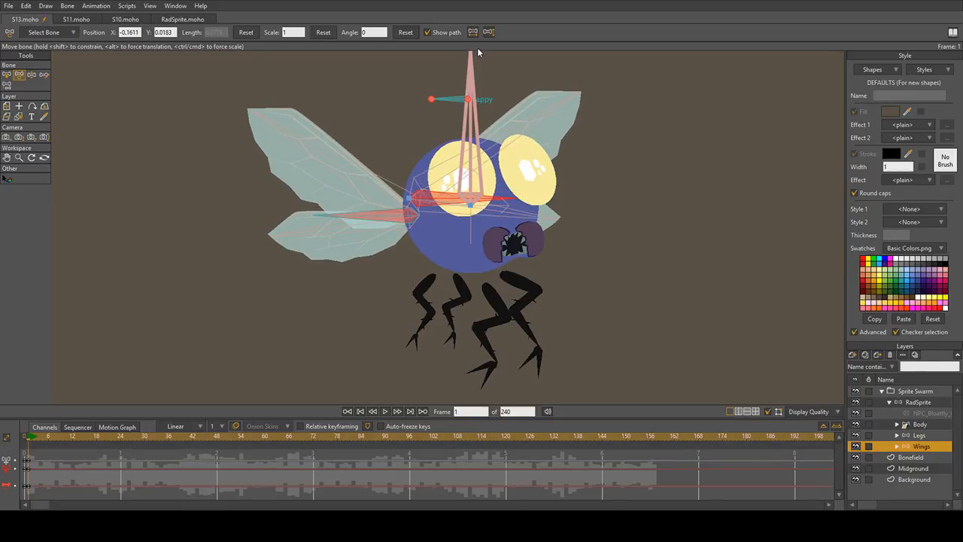
left_click(477, 34)
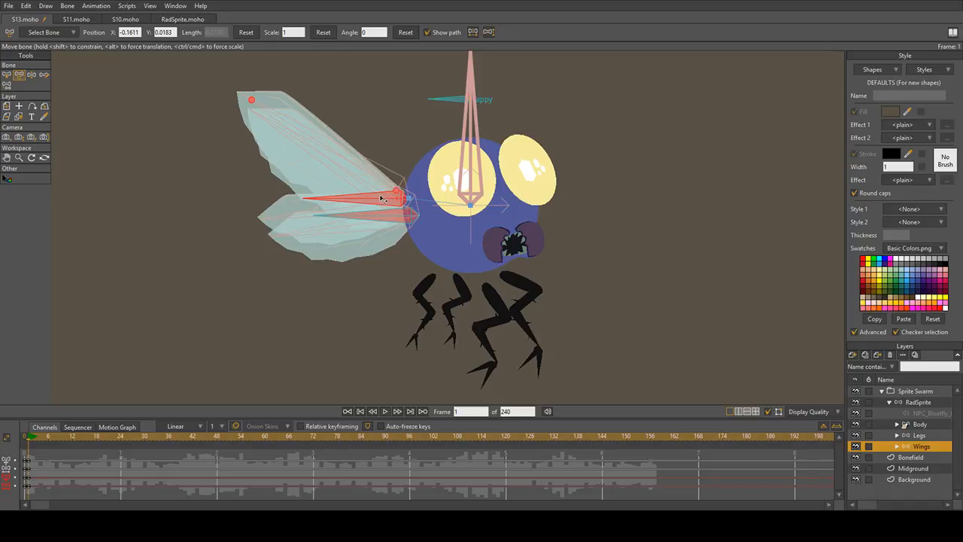
left_click_drag(331, 204, 341, 167)
left_click_drag(408, 197, 413, 198)
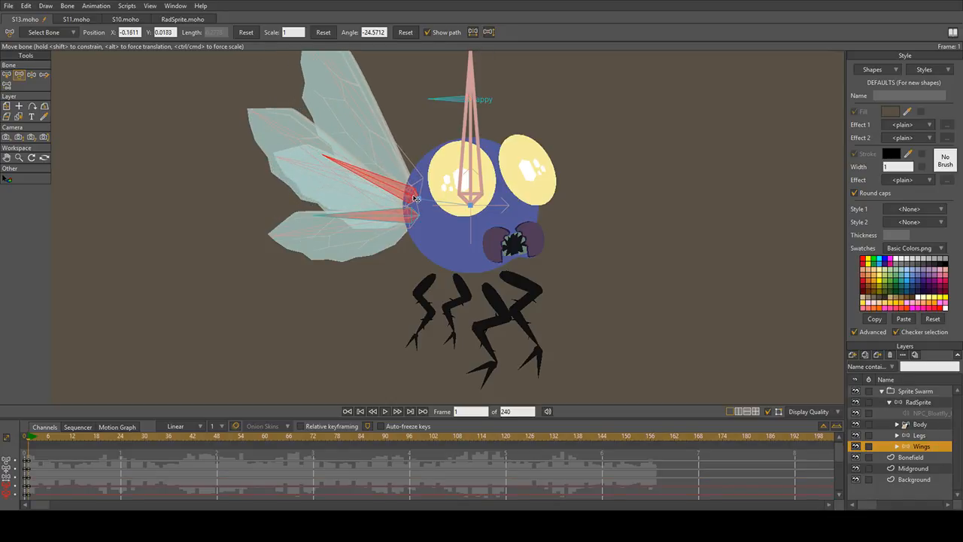
left_click_drag(407, 231, 394, 161)
scroll(364, 236, "up", 2)
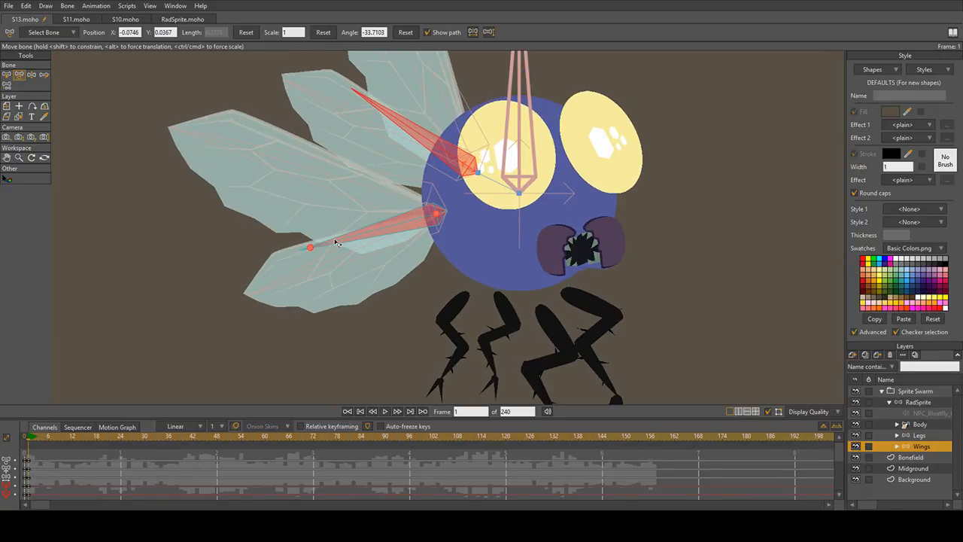
Step: Rotate the near wing pair's bone to about 196.6 degrees, move it further onto the fly's body, and clear the bone selection
left_click_drag(335, 240, 335, 246)
left_click_drag(436, 215, 452, 212)
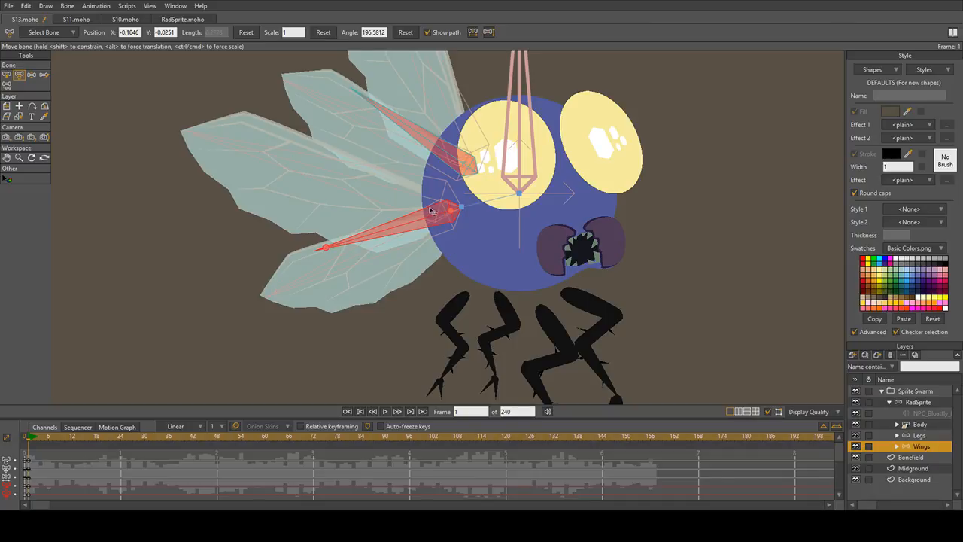
scroll(430, 208, "down", 2)
left_click_drag(537, 152, 507, 170)
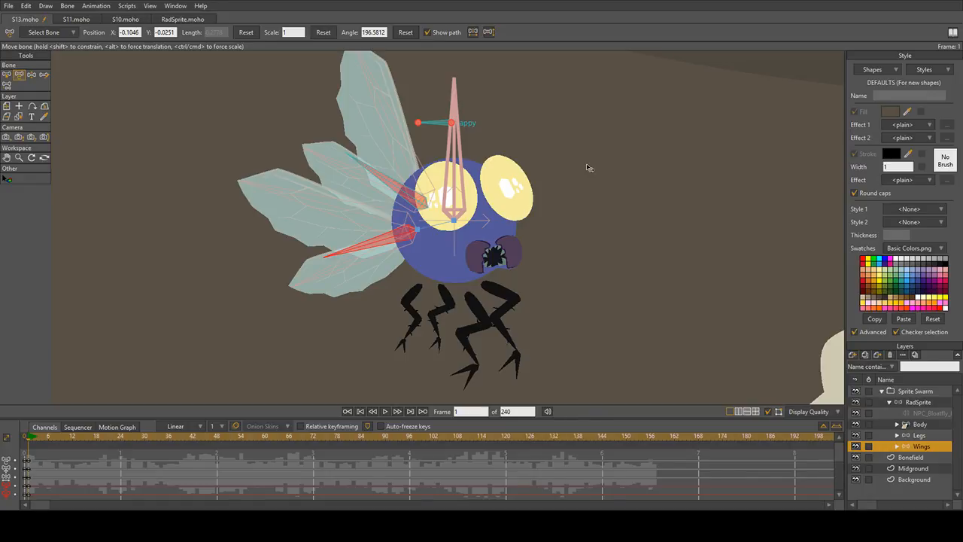
scroll(488, 262, "down", 2)
scroll(487, 262, "up", 3)
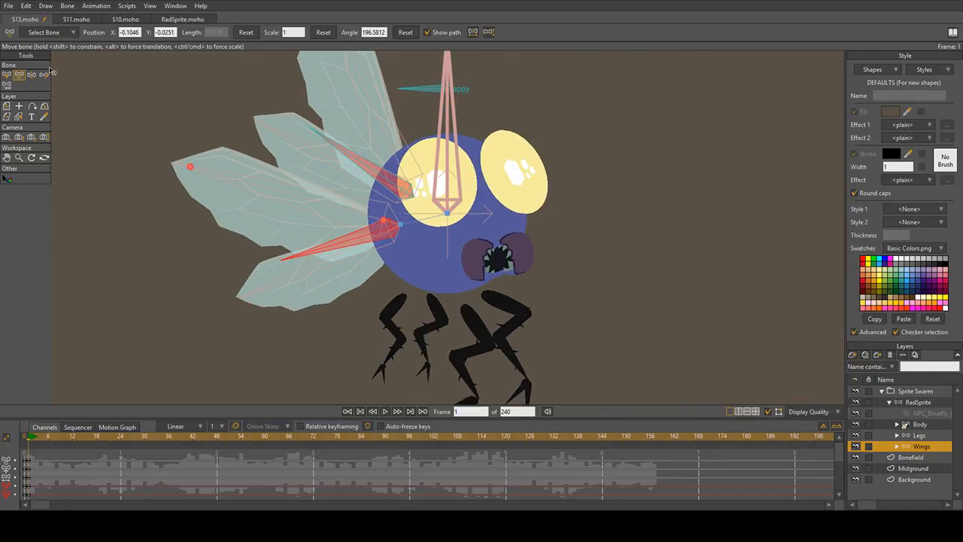
left_click(6, 75)
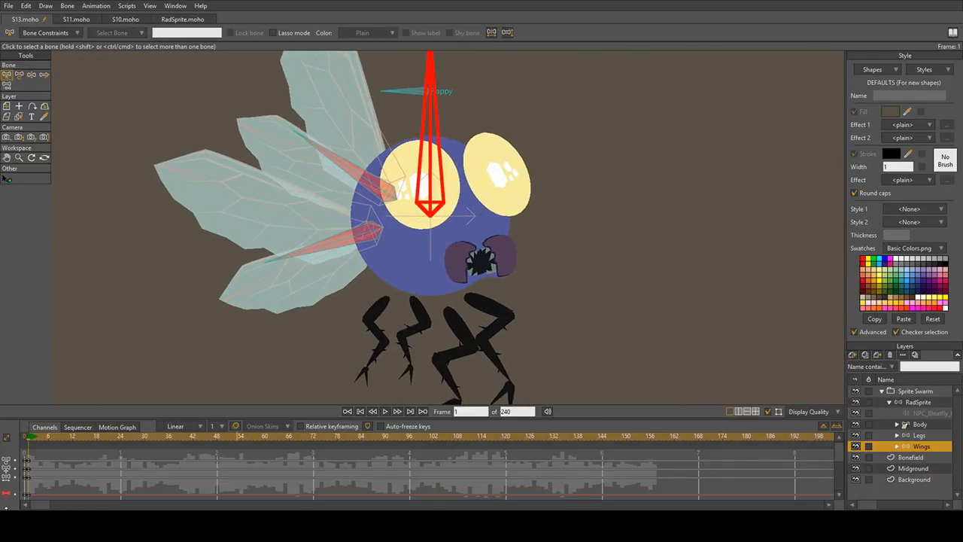
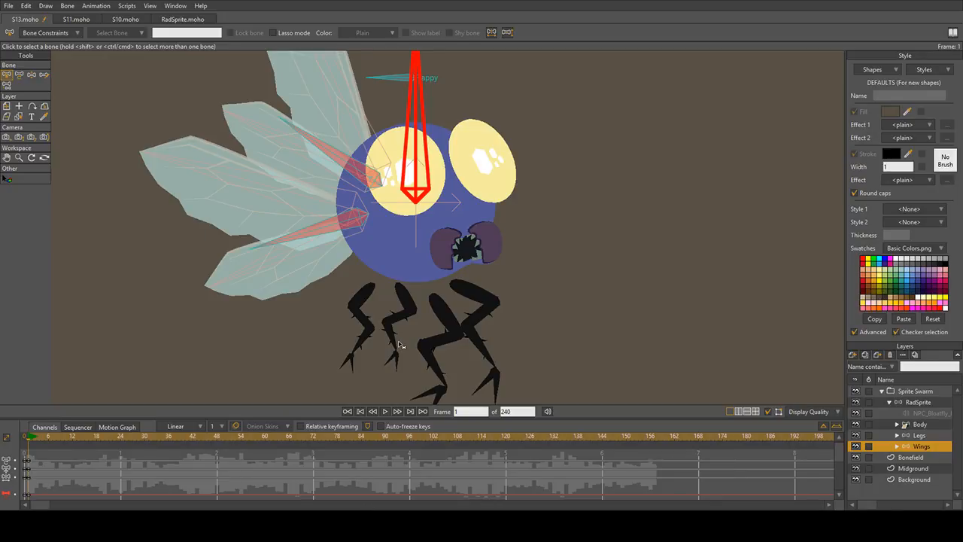
scroll(417, 201, "down", 2)
left_click_drag(435, 172, 453, 200)
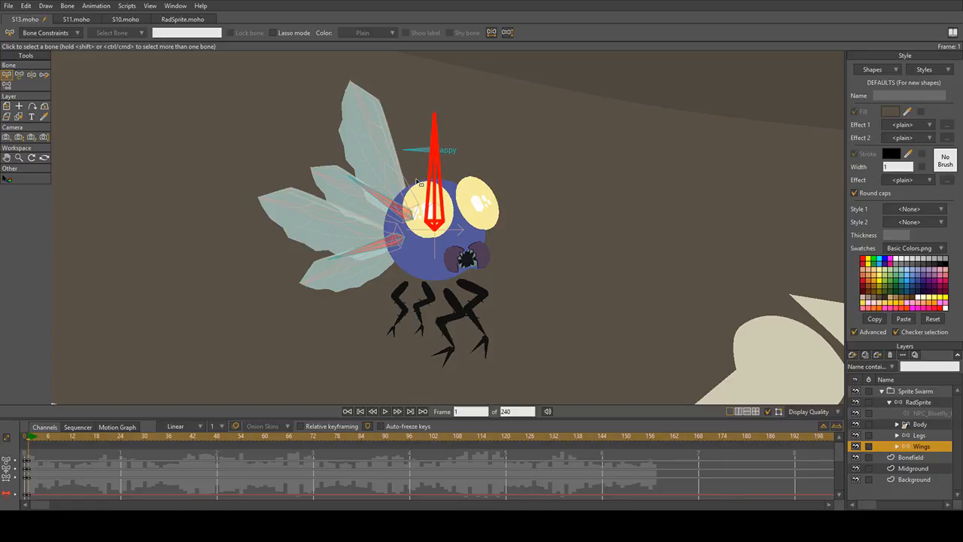
left_click(6, 106)
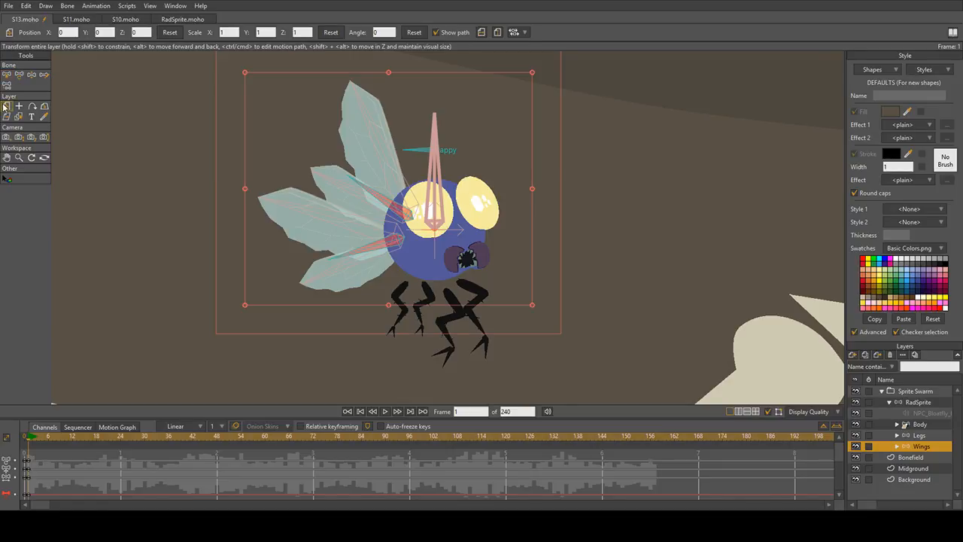
scroll(478, 237, "up", 3)
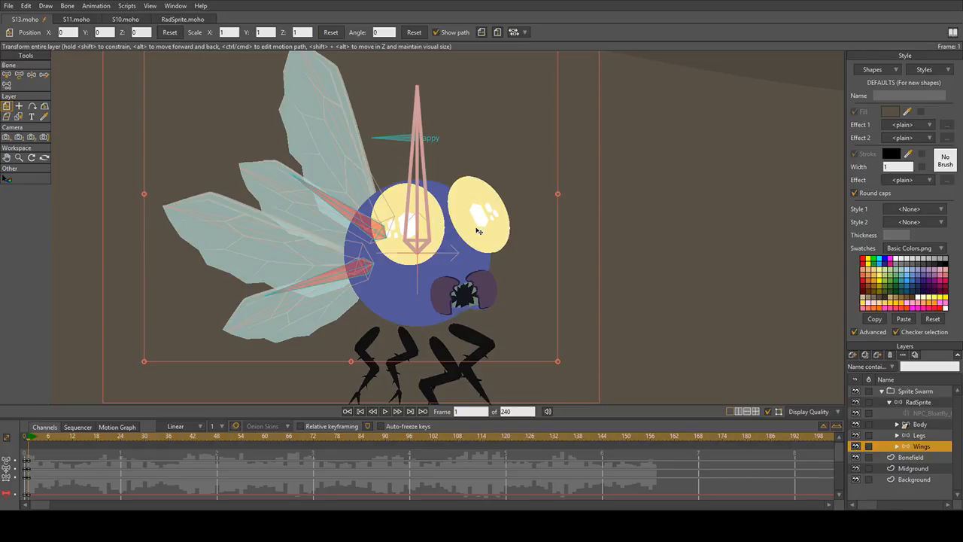
left_click_drag(489, 229, 497, 197)
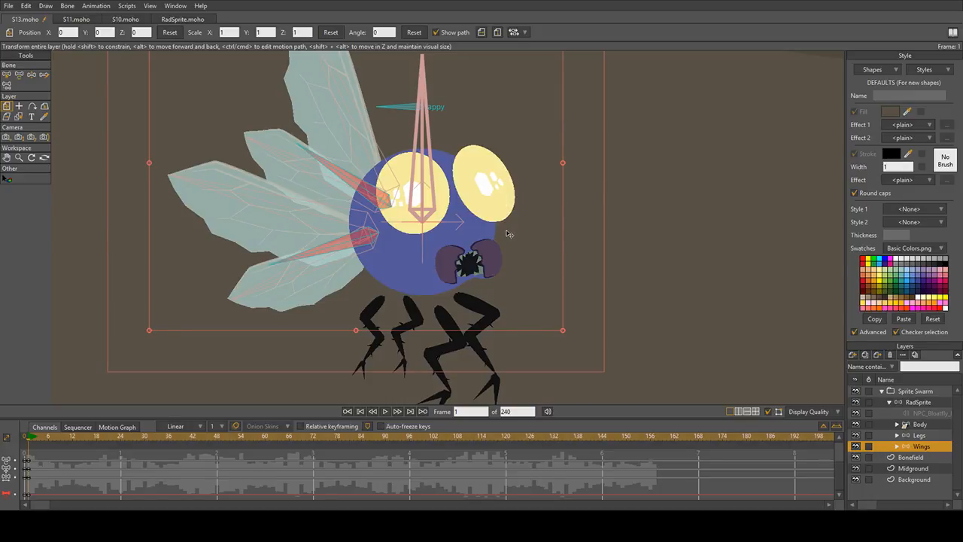
scroll(498, 117, "down", 3)
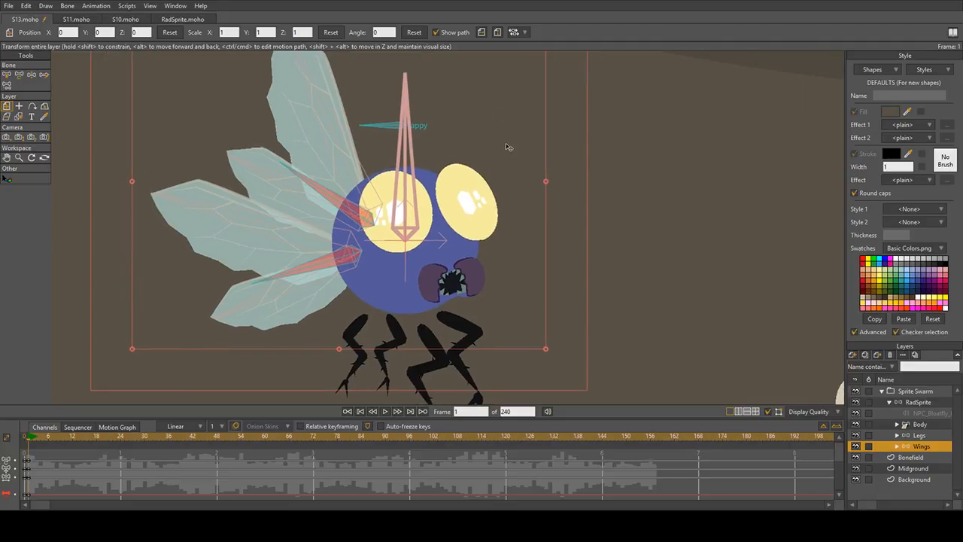
left_click_drag(533, 146, 522, 167)
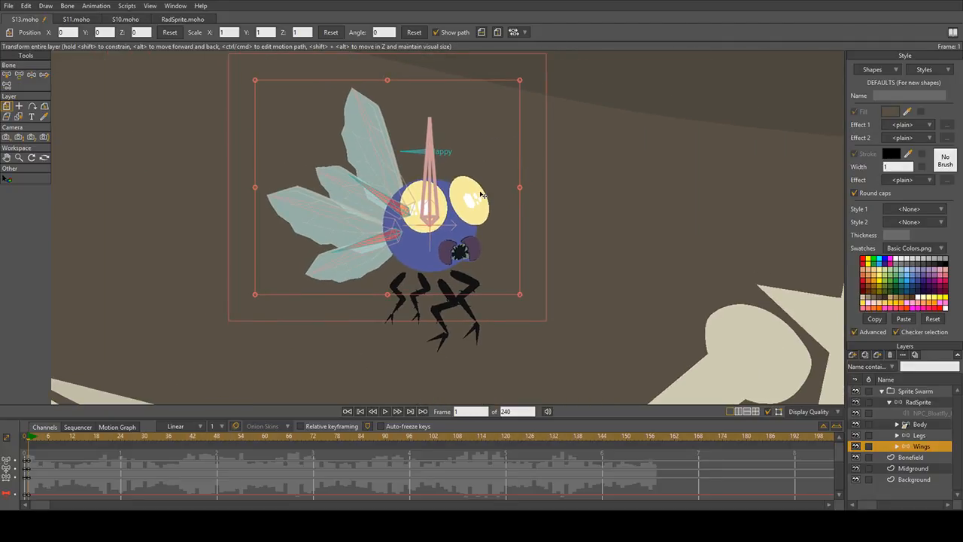
scroll(475, 188, "up", 1)
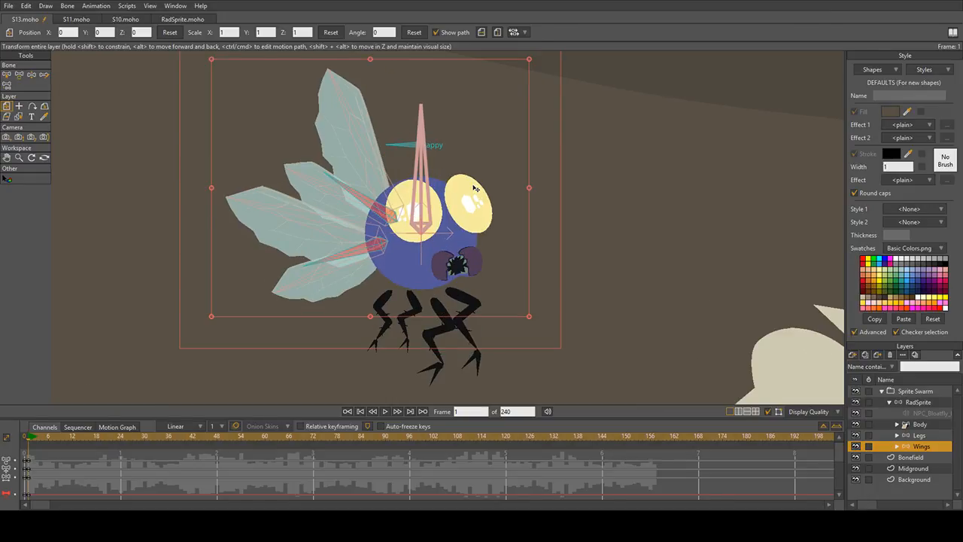
left_click_drag(567, 170, 559, 176)
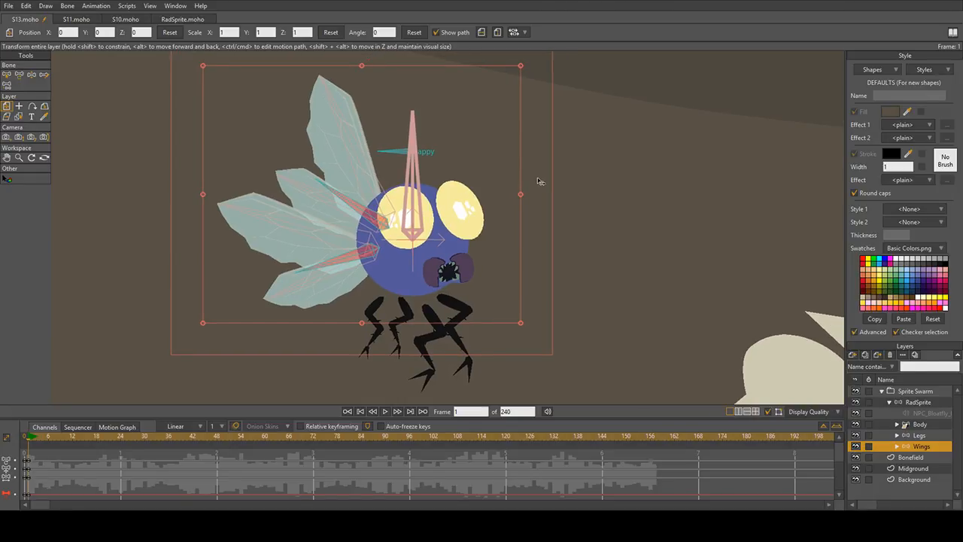
scroll(539, 181, "down", 4)
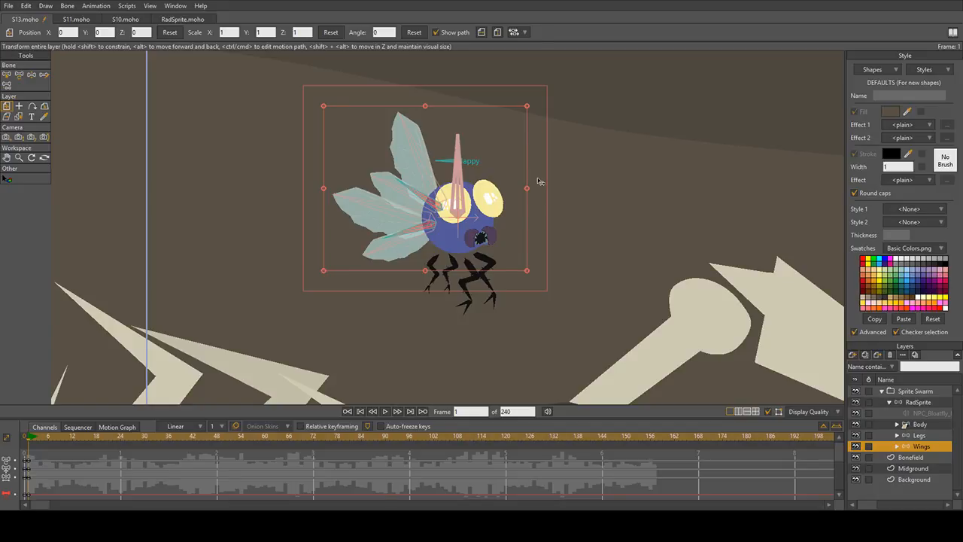
scroll(538, 181, "up", 4)
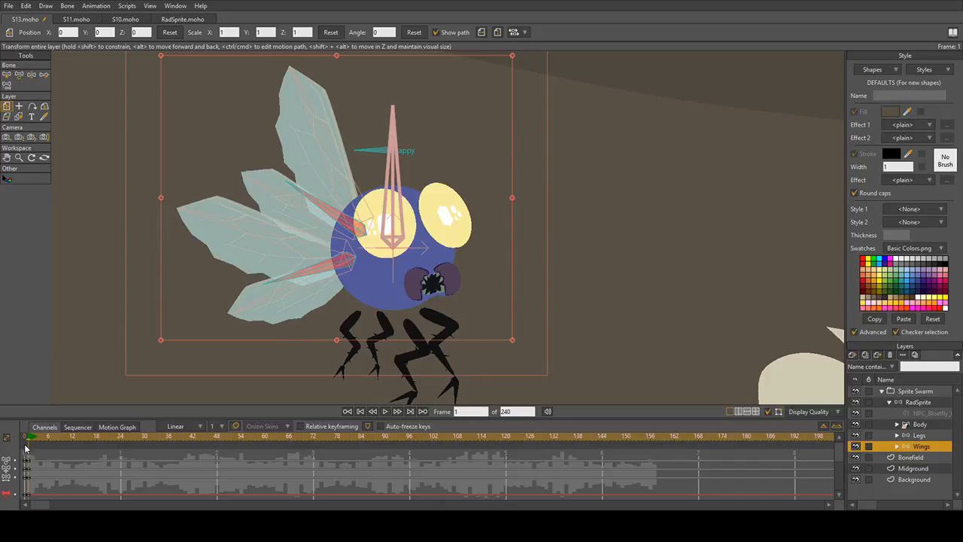
Step: Scrub the opening frames to check the wing pose against the moving legs, and return to frame 1
left_click(54, 443)
left_click_drag(53, 443, 30, 440)
left_click_drag(586, 200, 587, 187)
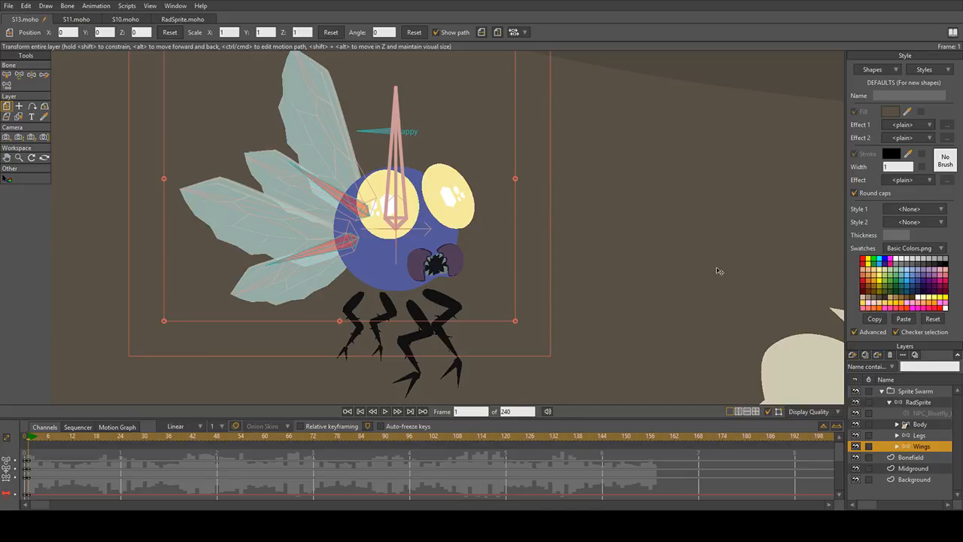
scroll(716, 267, "down", 2)
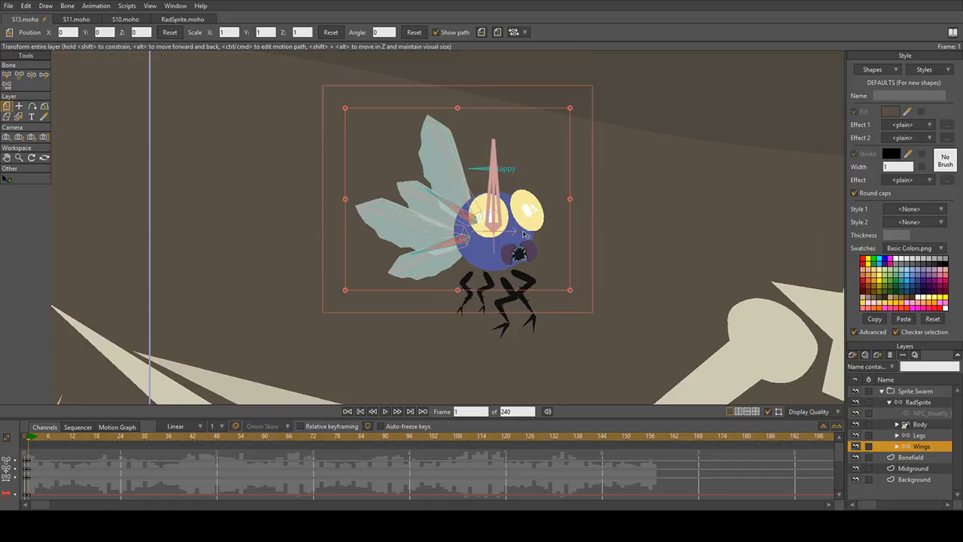
left_click(46, 446)
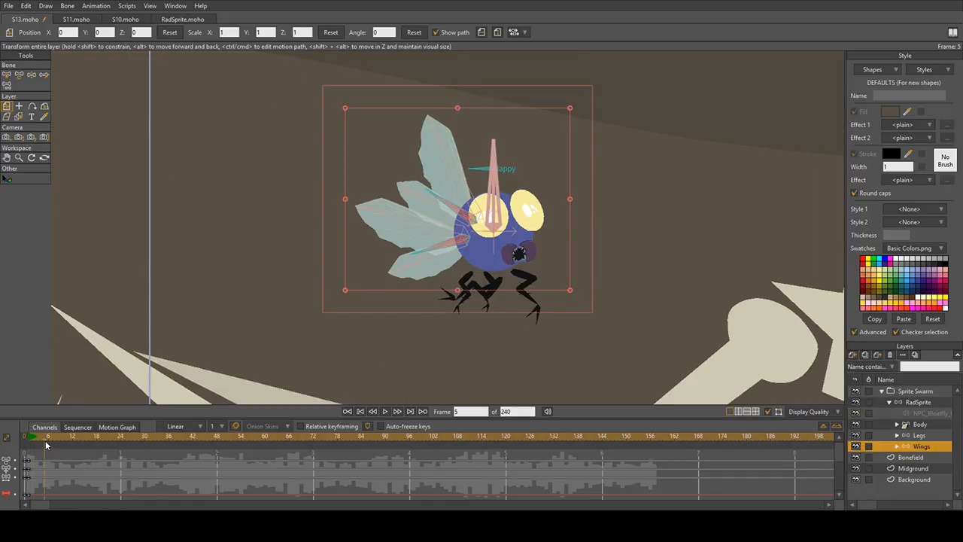
left_click_drag(46, 445, 28, 474)
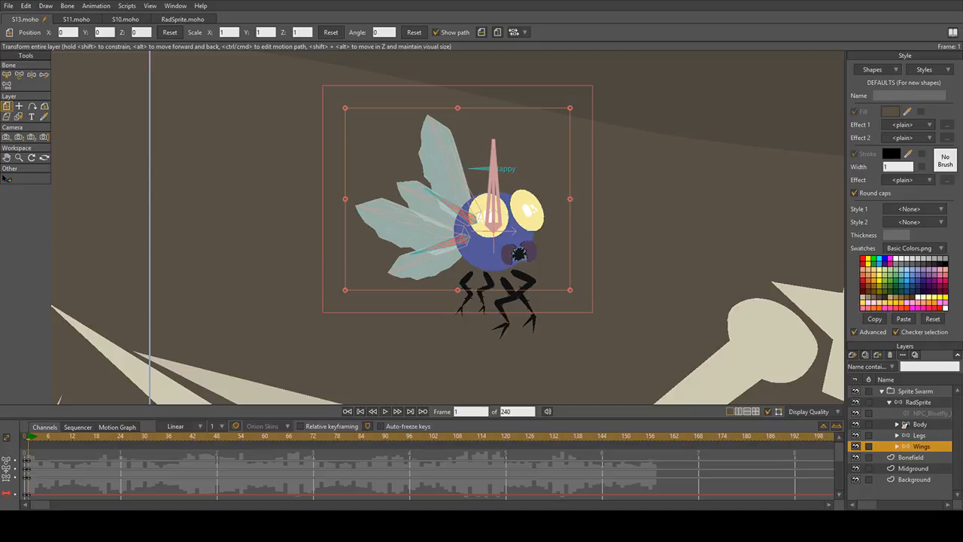
left_click_drag(559, 238, 442, 226)
scroll(442, 226, "down", 4)
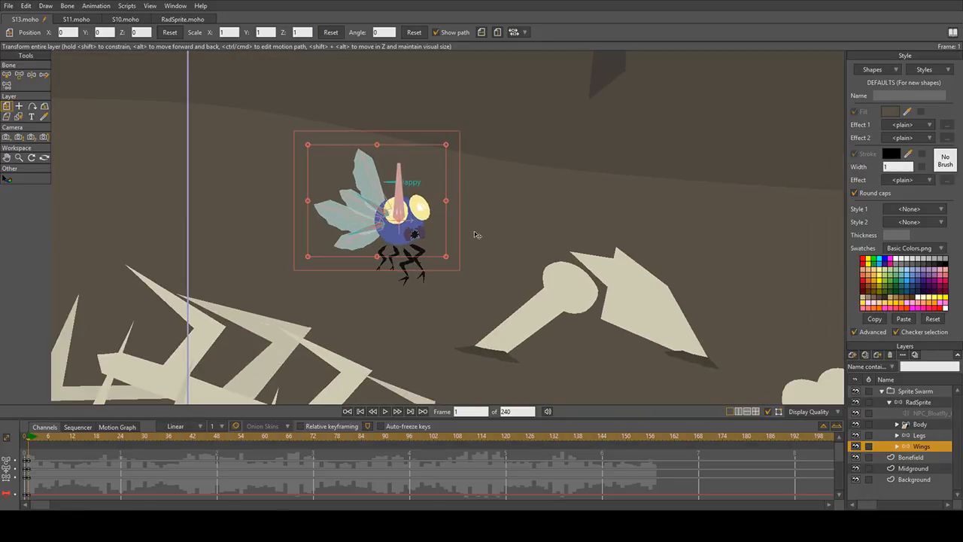
scroll(450, 196, "up", 3)
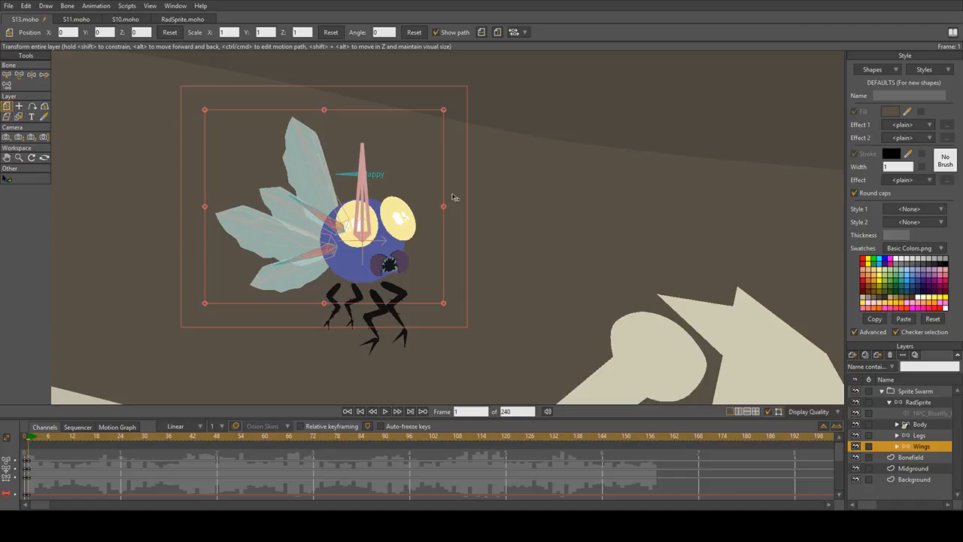
scroll(452, 196, "down", 2)
left_click_drag(631, 222, 538, 155)
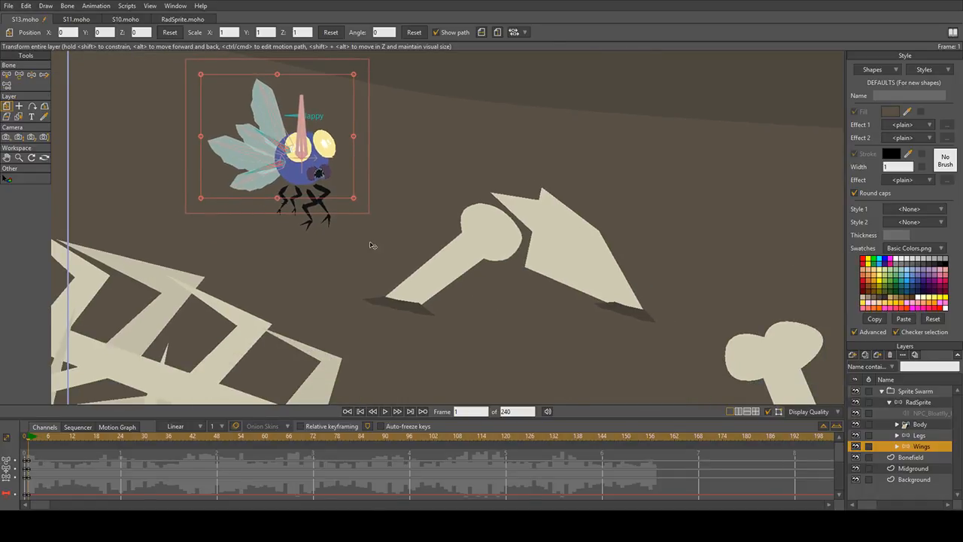
left_click_drag(390, 225, 446, 263)
scroll(446, 263, "down", 1)
scroll(373, 220, "up", 4)
left_click_drag(380, 203, 490, 264)
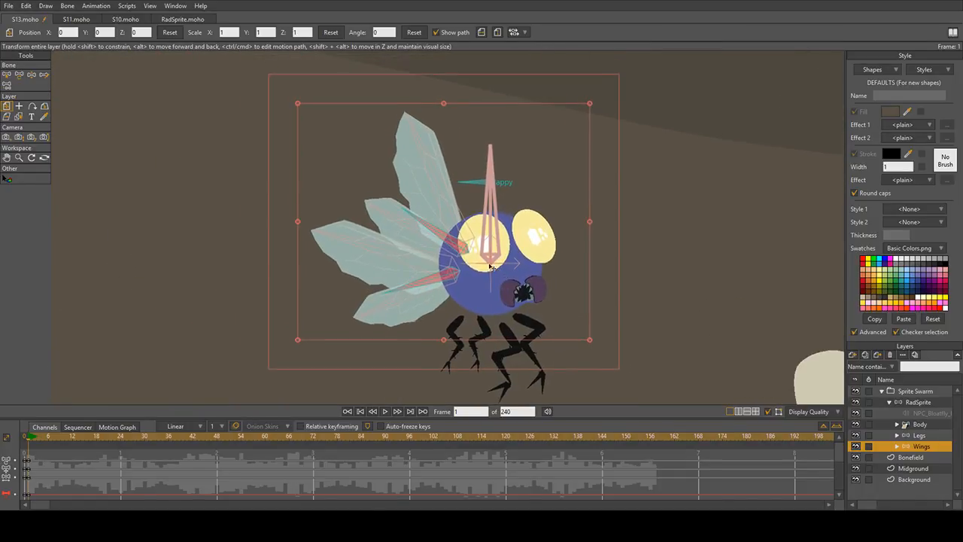
left_click(896, 447)
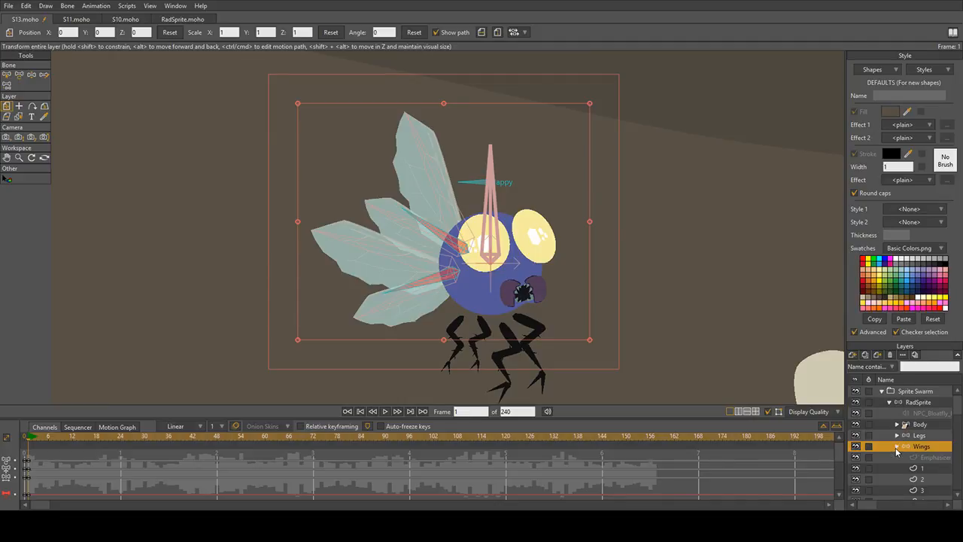
left_click(897, 447)
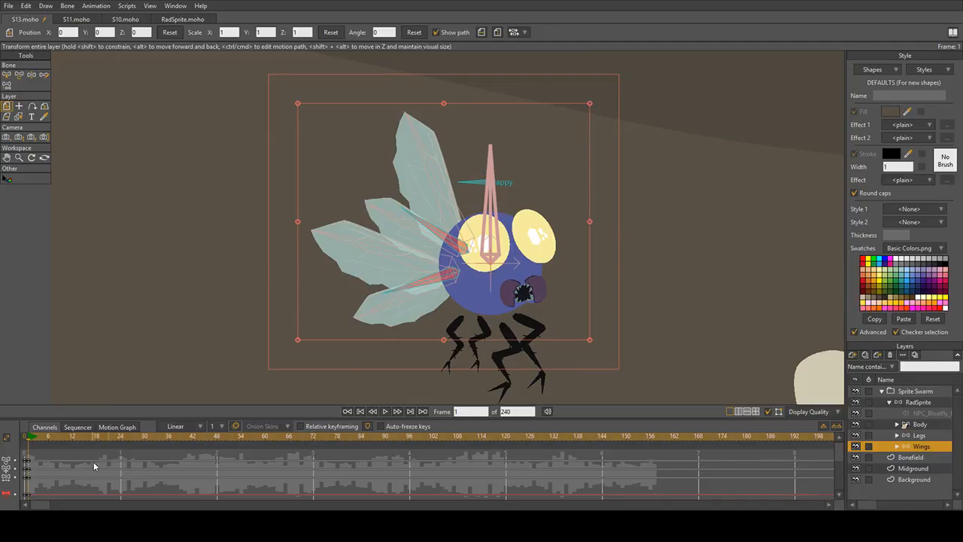
Step: Inspect the Wings layer's existing actions around their opening frames and return to the main timeline
left_click_drag(33, 440, 48, 459)
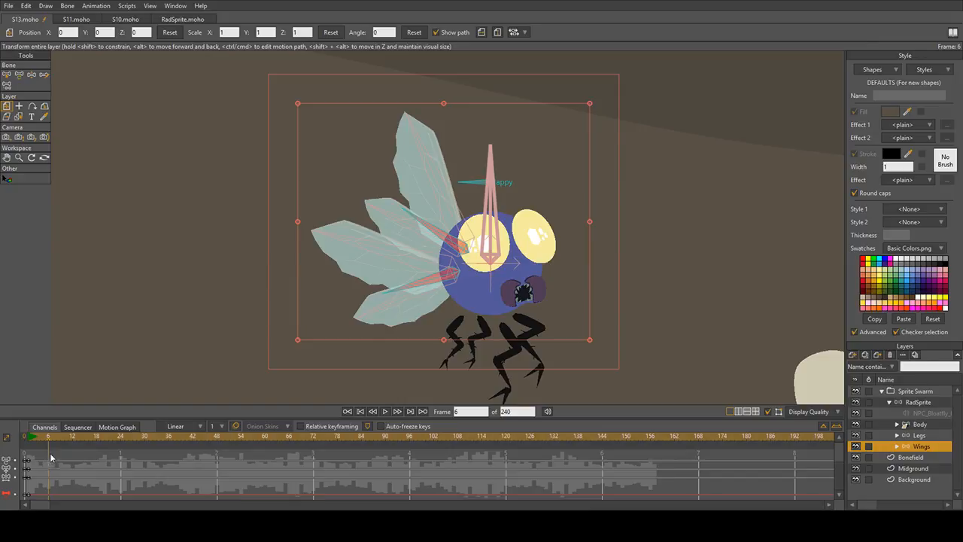
scroll(523, 235, "up", 2)
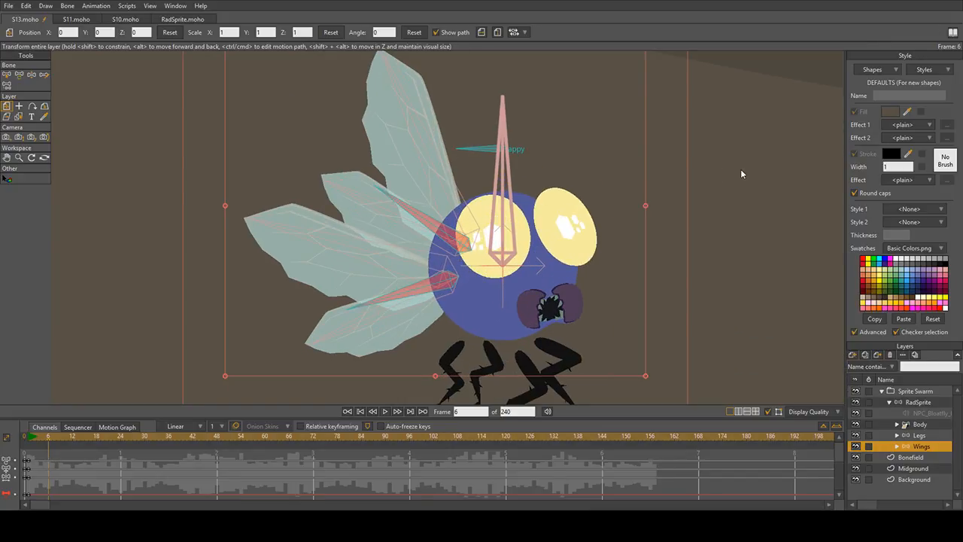
left_click(765, 291)
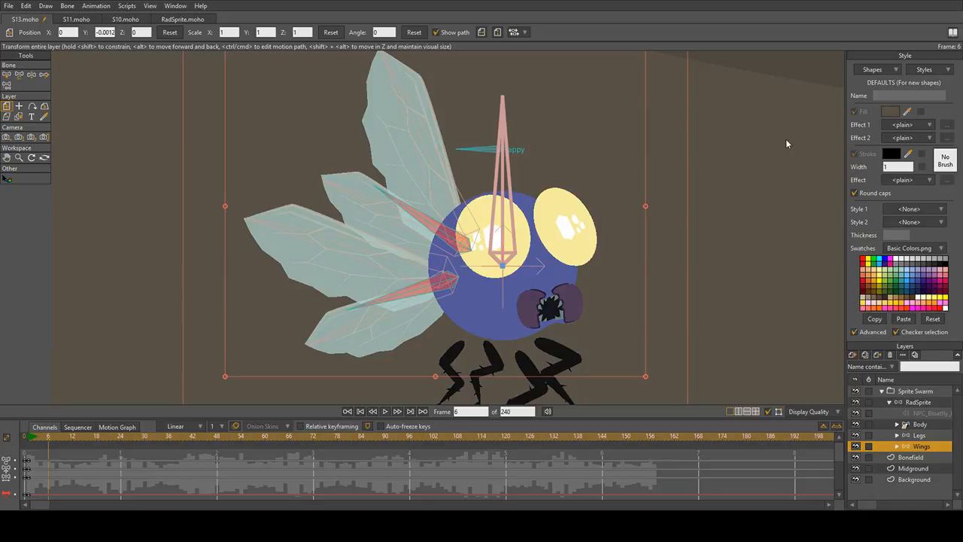
left_click_drag(577, 169, 537, 159)
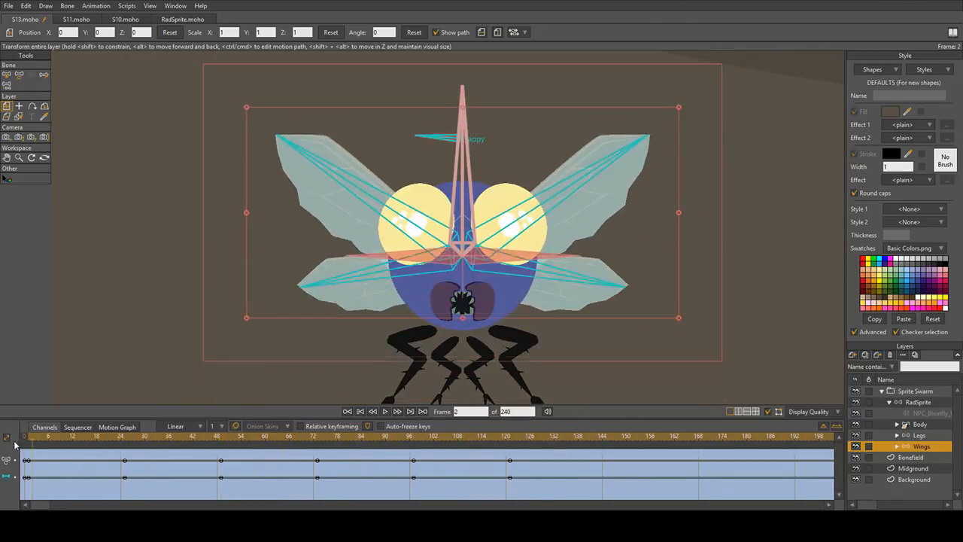
left_click_drag(14, 442, 6, 442)
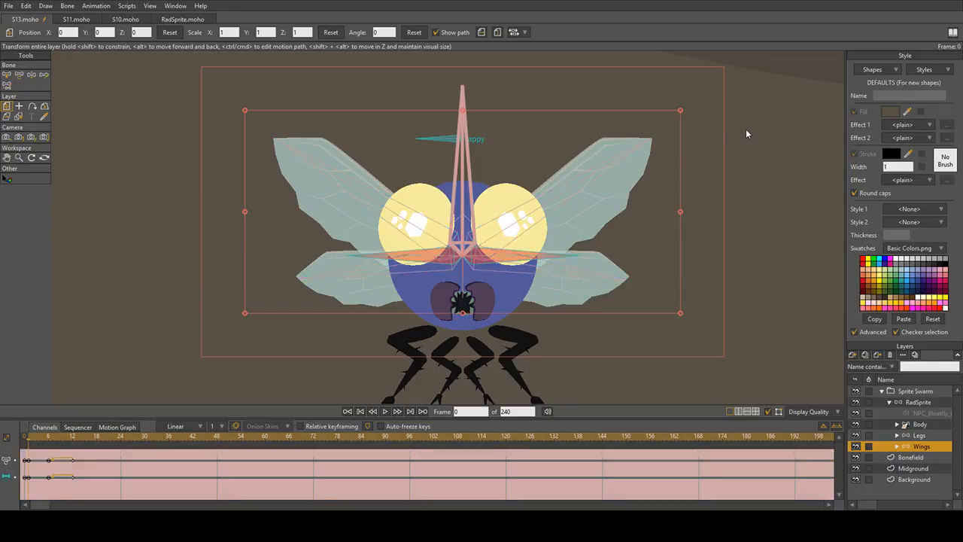
left_click(33, 442)
left_click_drag(33, 443, 64, 447)
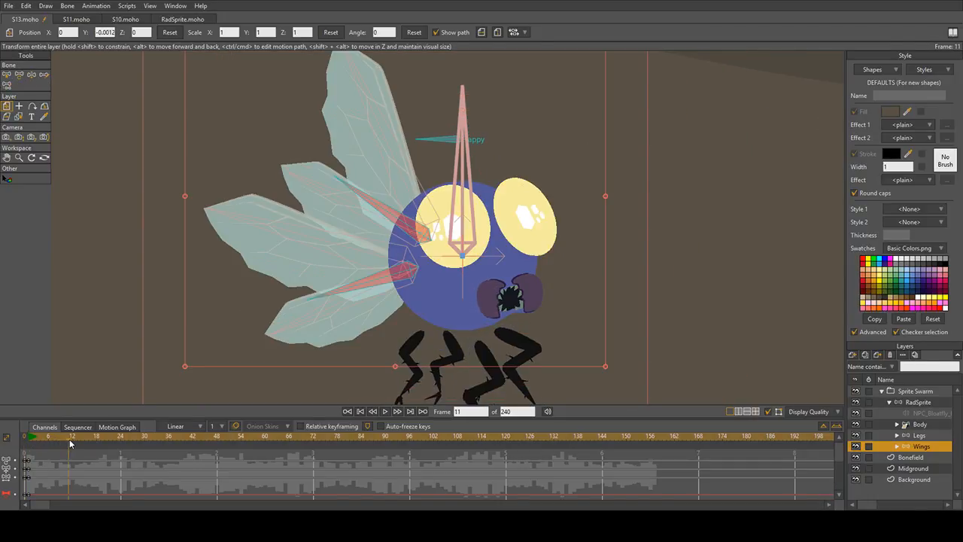
Step: Try rotating the Flappy control bone to about 45 degrees at frame 13 with the Transform Bone tool
left_click(7, 74)
scroll(468, 141, "up", 2)
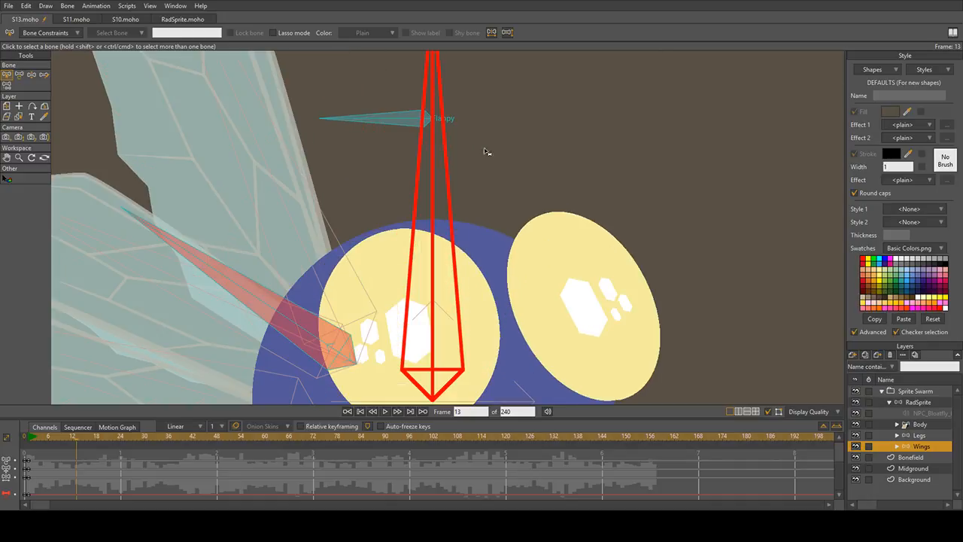
scroll(447, 137, "up", 1)
scroll(451, 142, "up", 4)
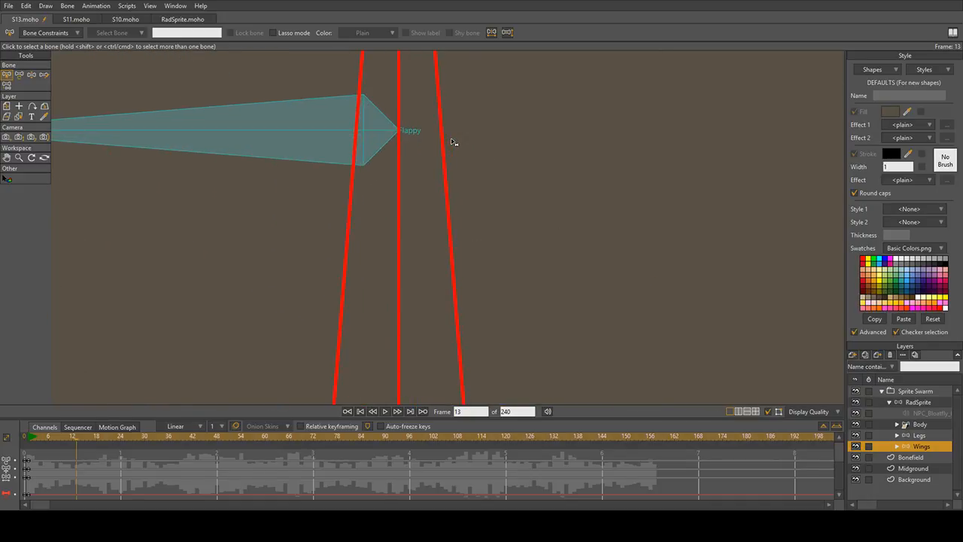
scroll(327, 125, "down", 3)
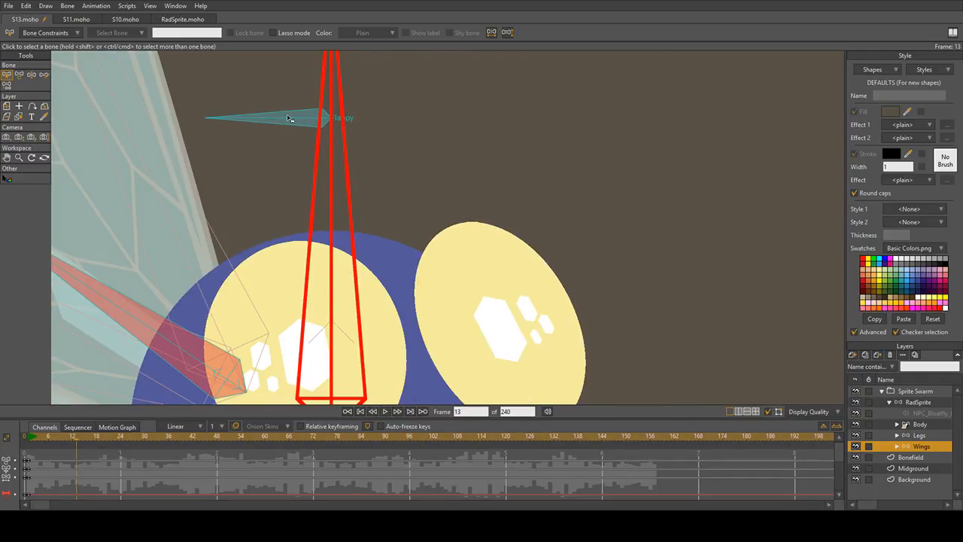
left_click(19, 75)
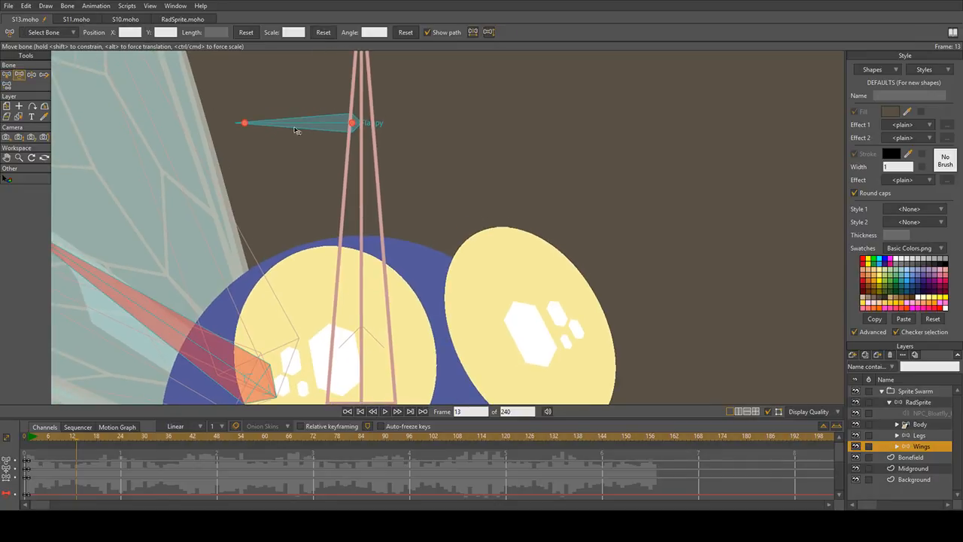
scroll(301, 130, "down", 3)
left_click_drag(320, 132, 307, 147)
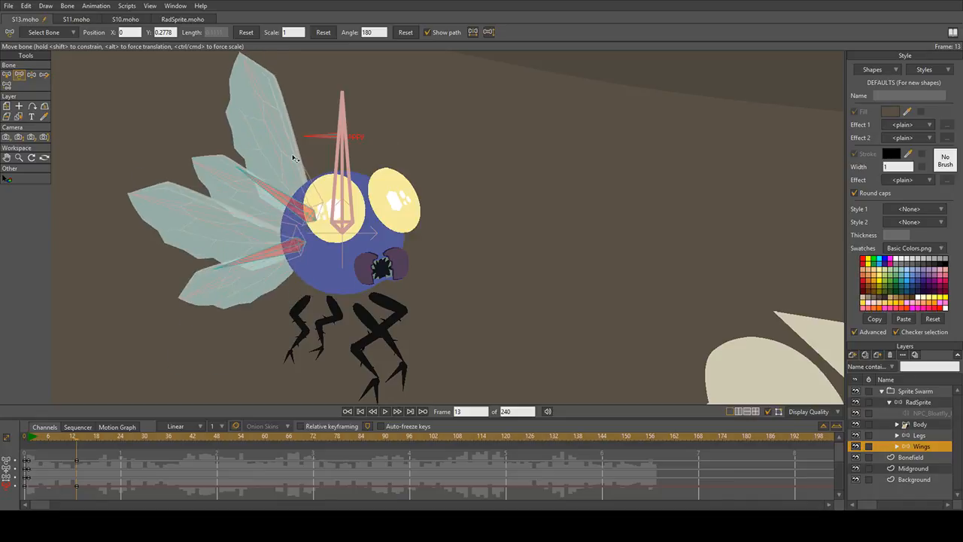
left_click_drag(294, 157, 369, 109)
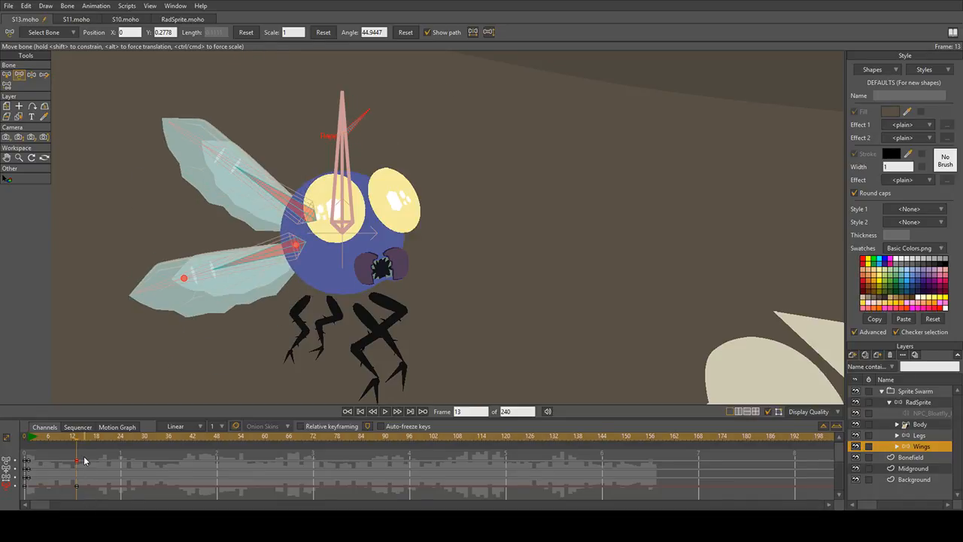
key("ctrl+z")
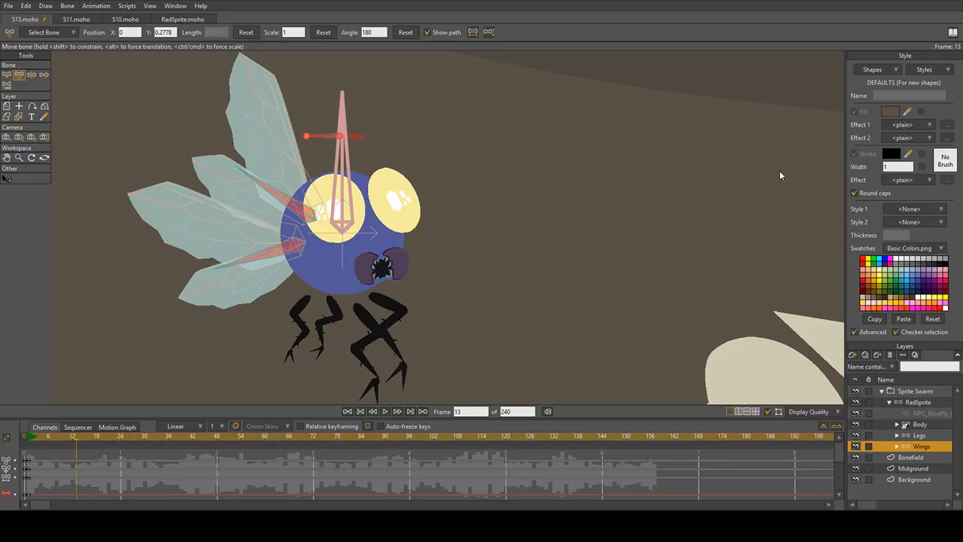
Step: Place the cycling wing-flap keyframes after frame 12 on the Wings layer and play them back
key("ctrl+z")
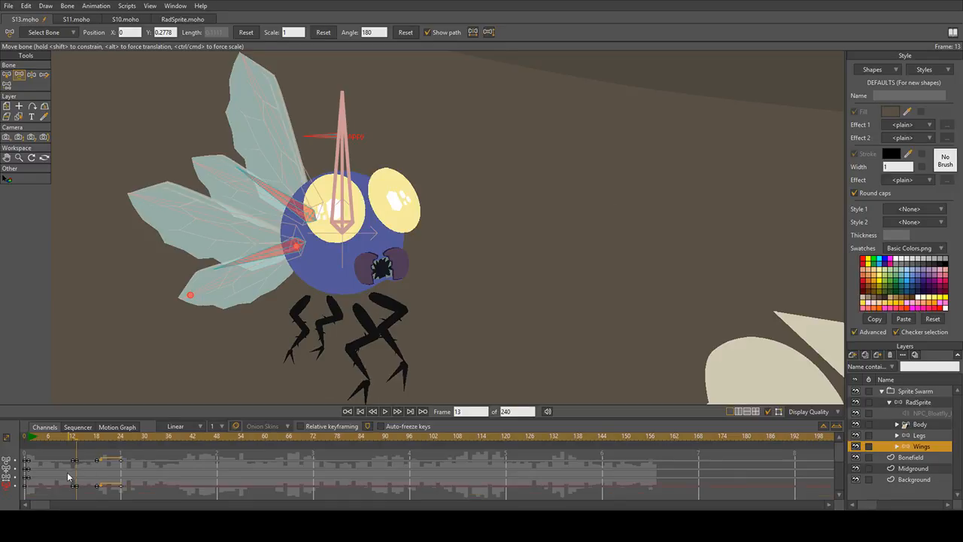
left_click_drag(74, 440, 131, 446)
key("space")
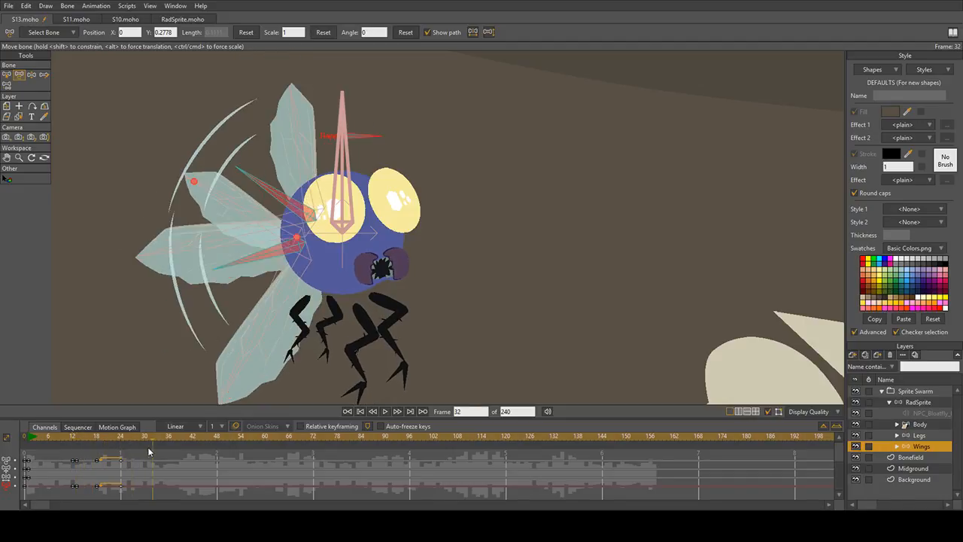
key("space")
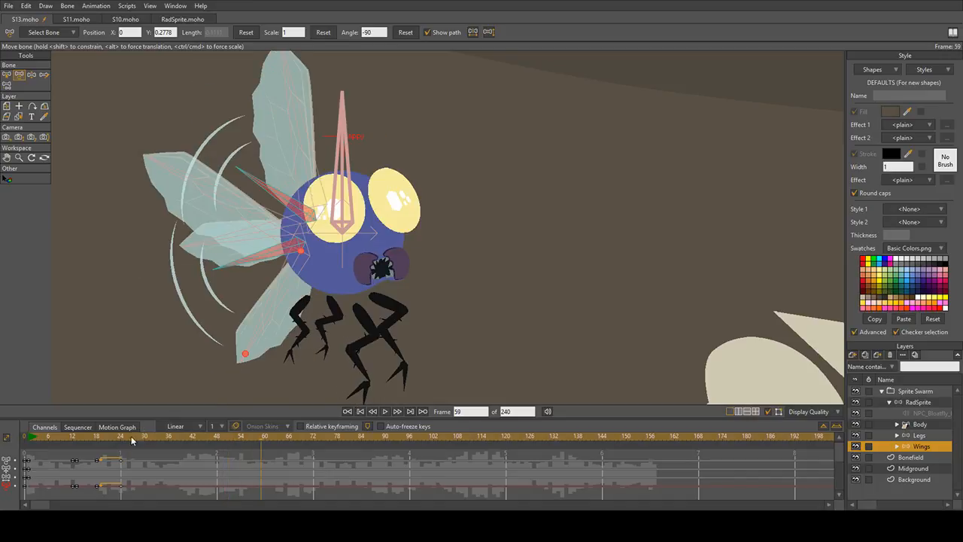
Step: Delete the keyframes around frame 13 and move the cycling flap keyframes from frame 18 to start at frame 1
left_click(75, 437)
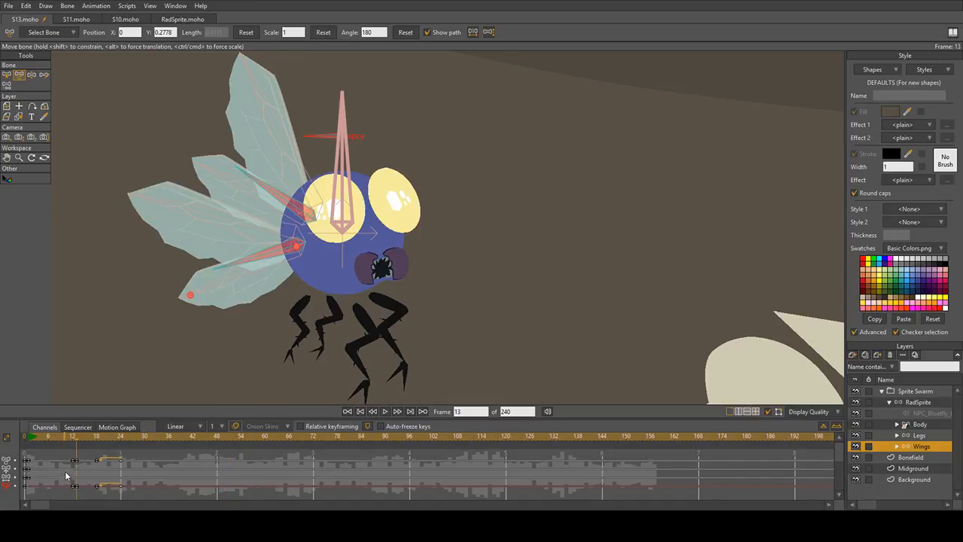
key("Delete")
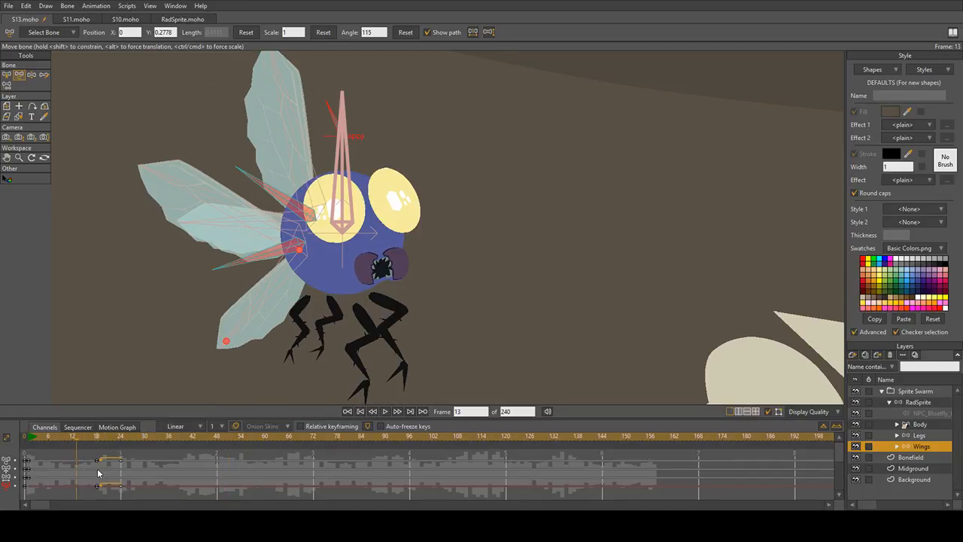
left_click(97, 459)
left_click_drag(95, 464, 28, 466)
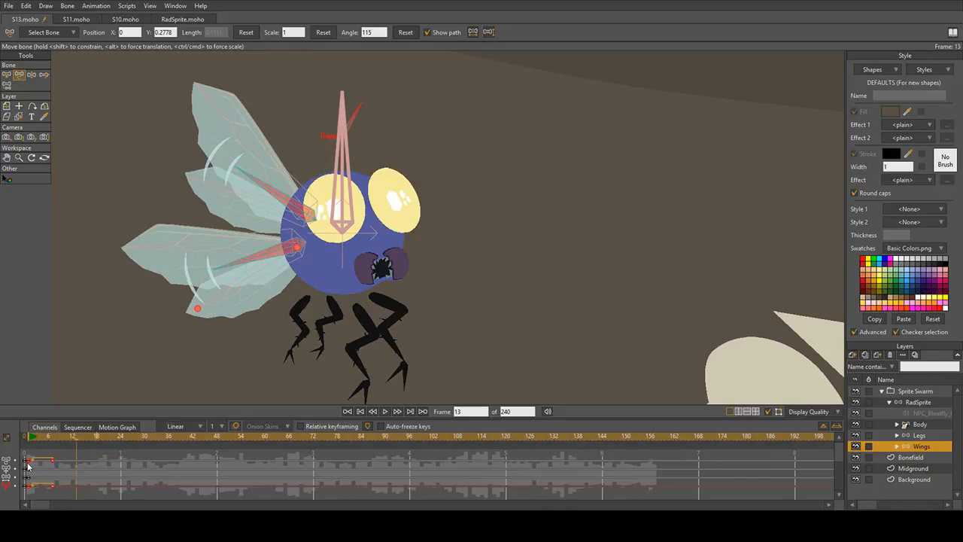
left_click(28, 438)
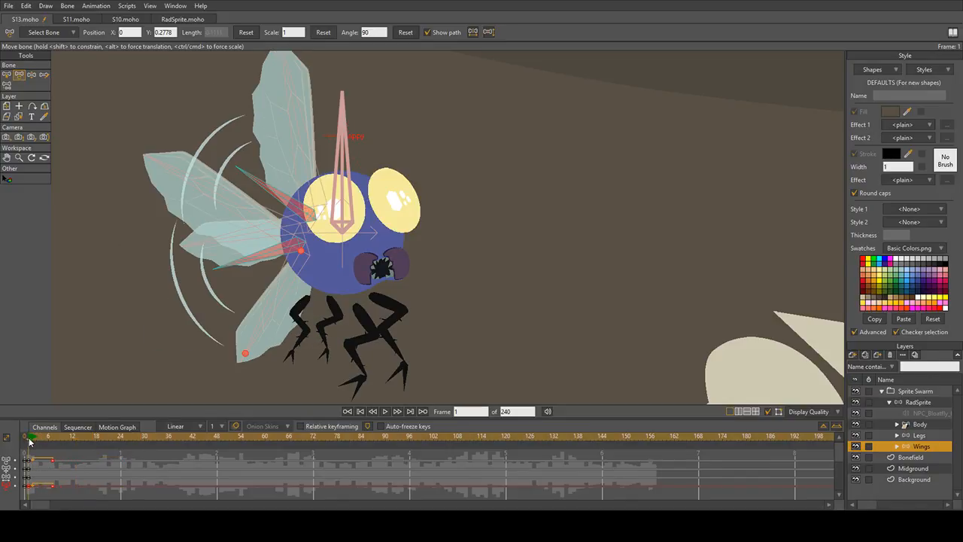
Step: Play the wing-flap cycle several times at close and wide views, and return to frame 1
key("space")
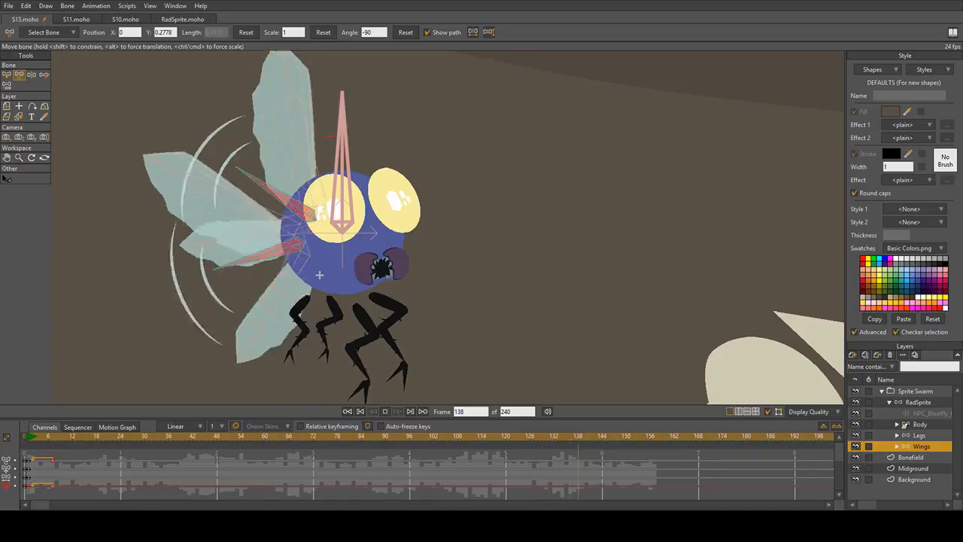
key("space")
left_click(31, 436)
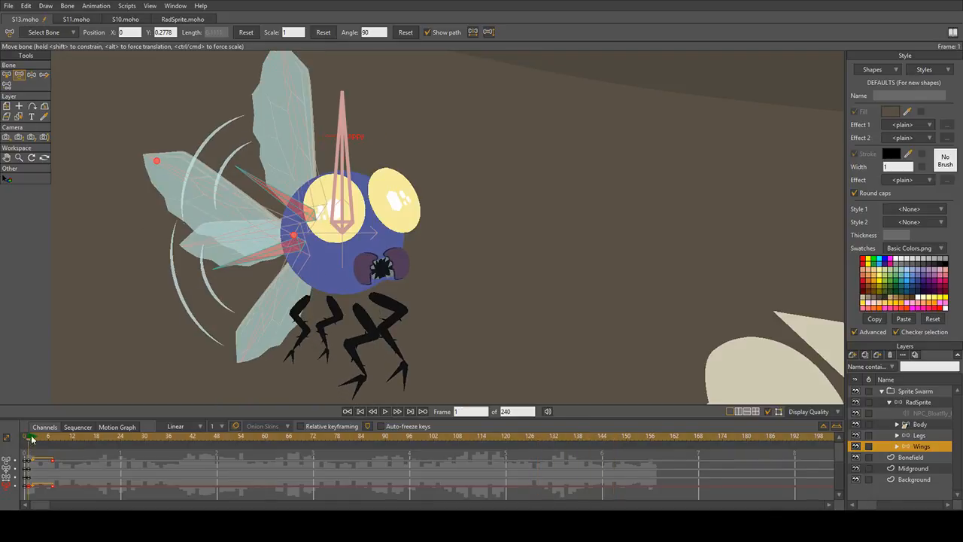
key("space")
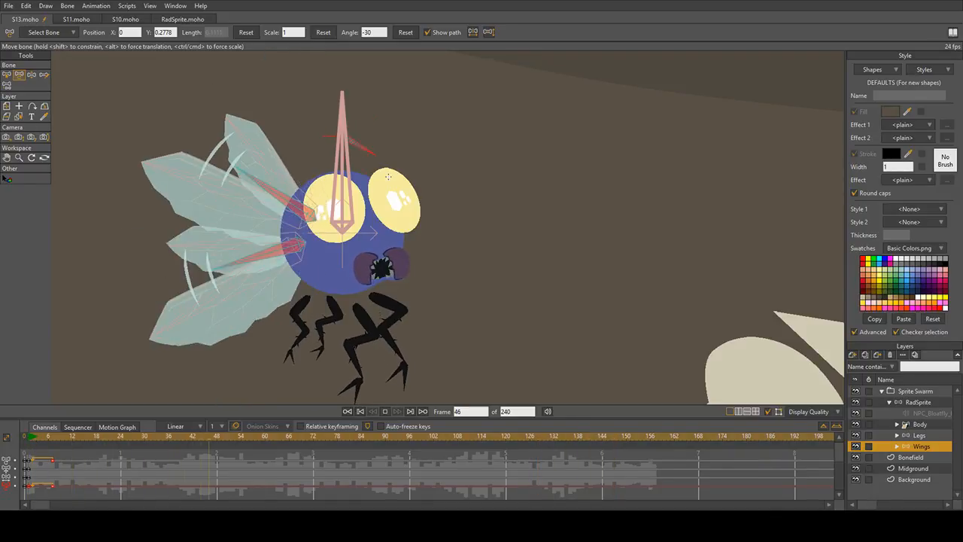
key("space")
key("shift+ctrl+Left")
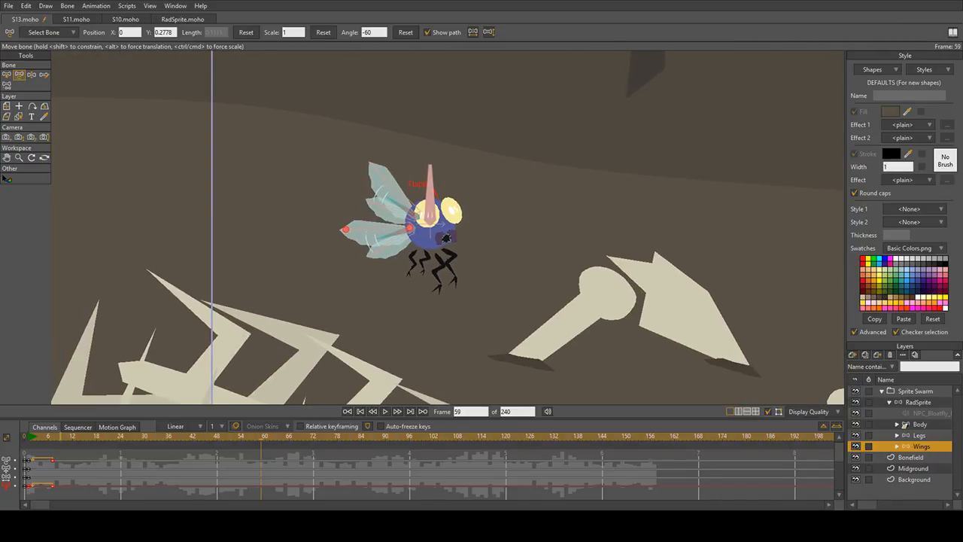
key("space")
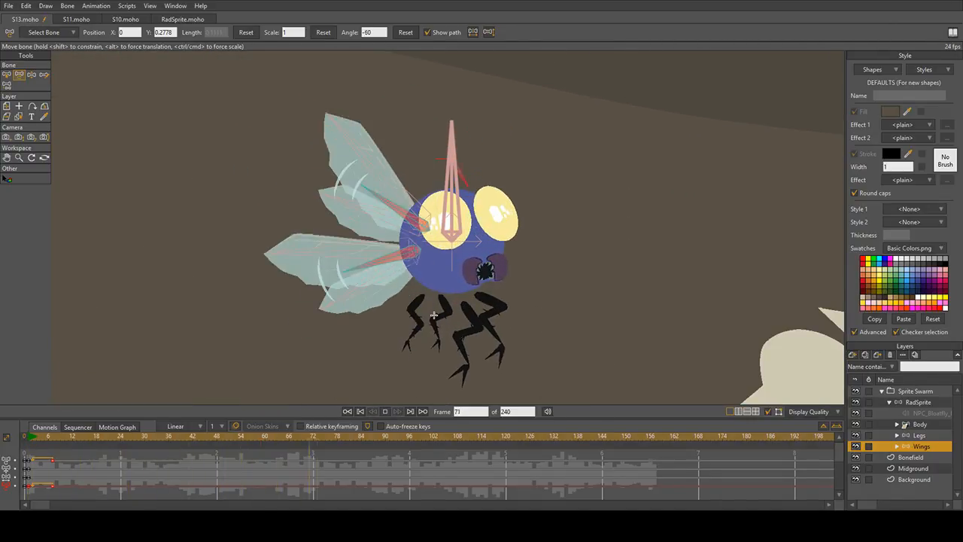
key("space")
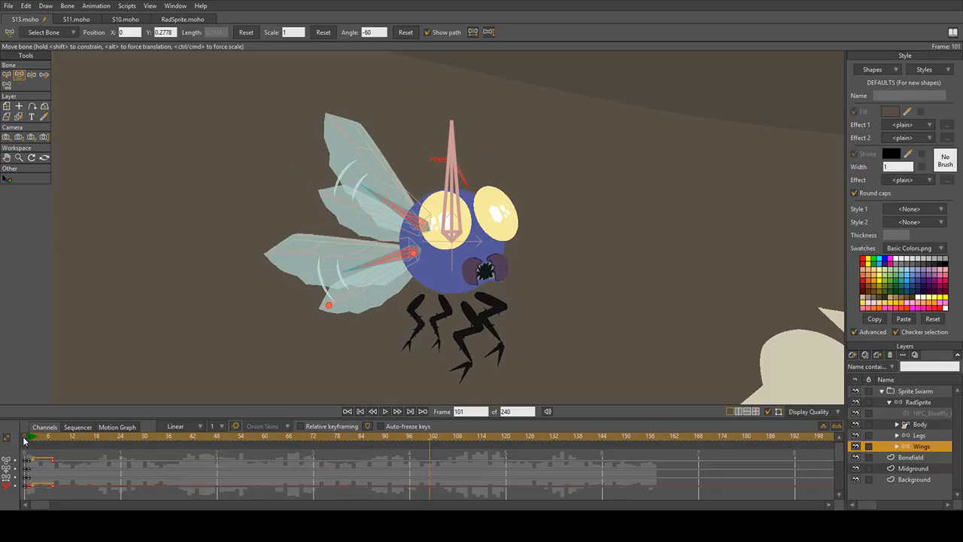
left_click_drag(27, 437, 30, 479)
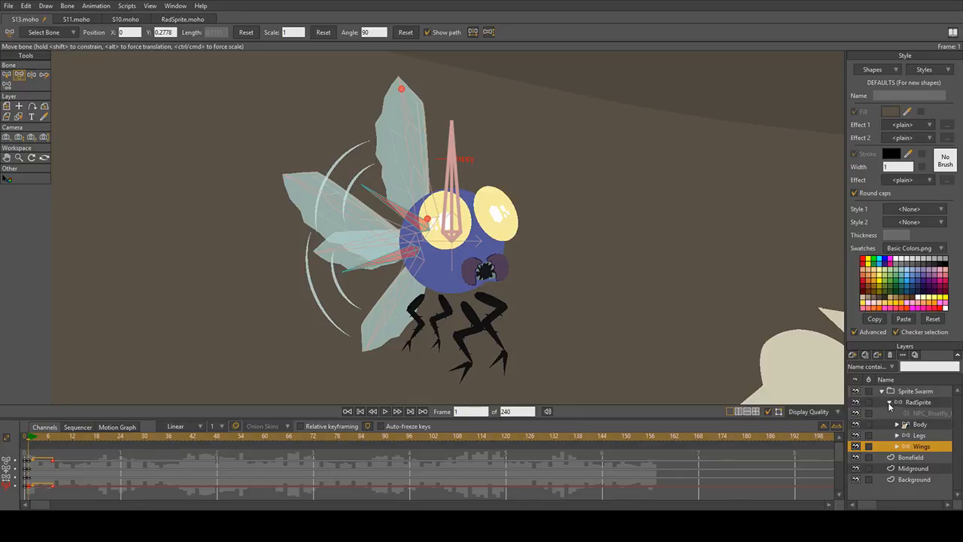
Step: Select the NPC_Bloatfly audio layer inside the RadSprite group, clear the bone selection, and enable the layer's sound
scroll(567, 277, "down", 3)
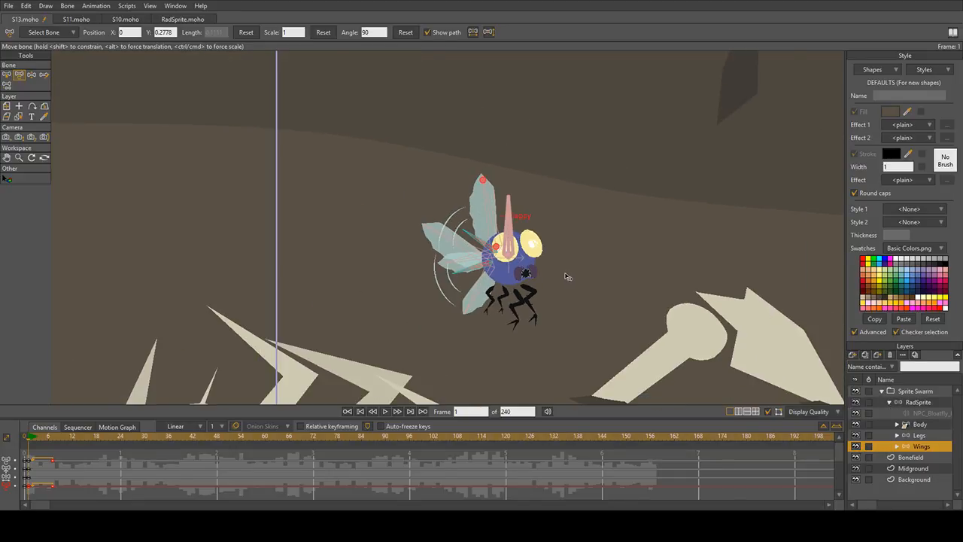
left_click_drag(519, 263, 413, 233)
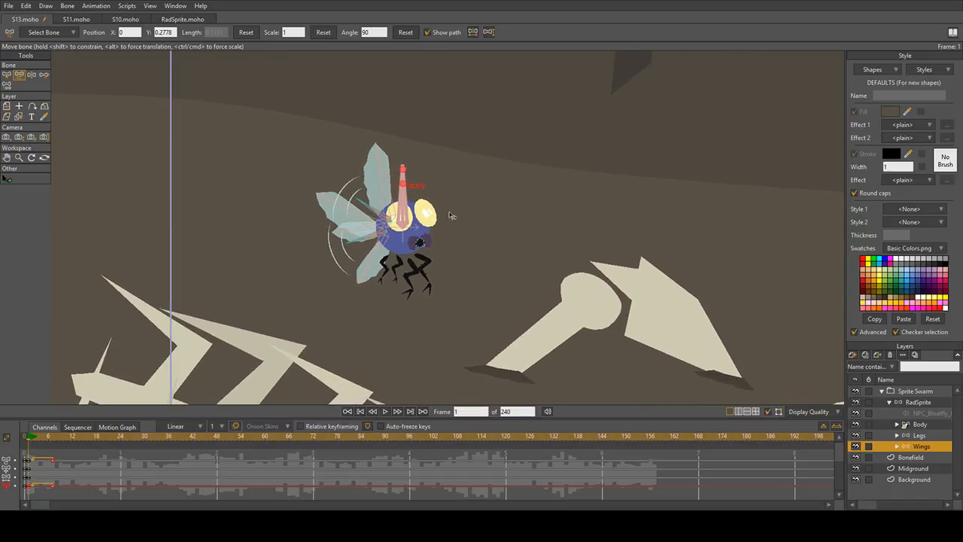
scroll(444, 226, "down", 2)
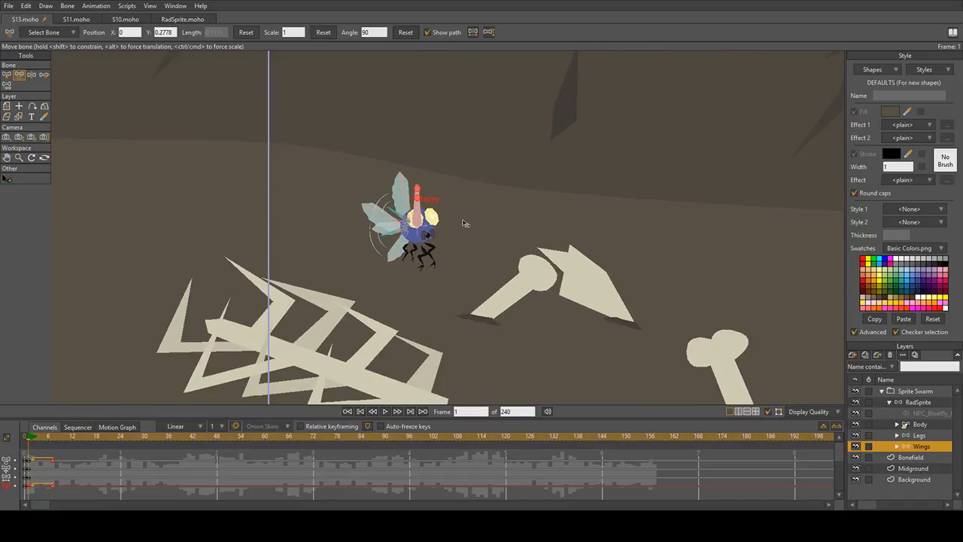
scroll(464, 219, "up", 4)
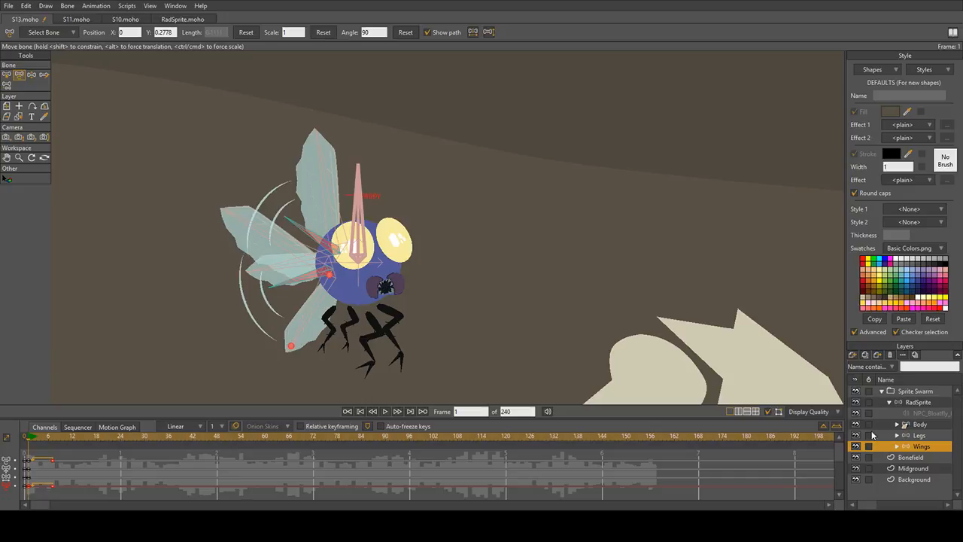
left_click(896, 404)
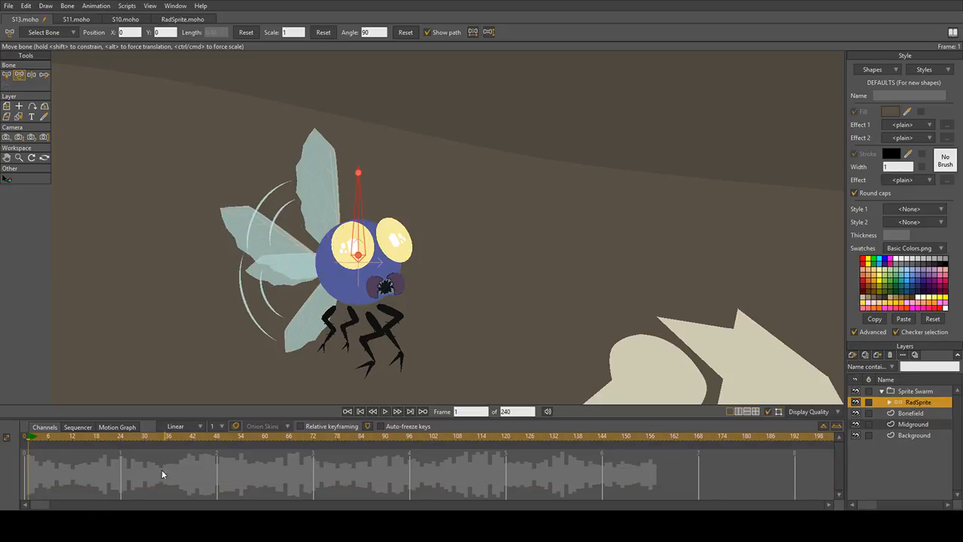
left_click(889, 402)
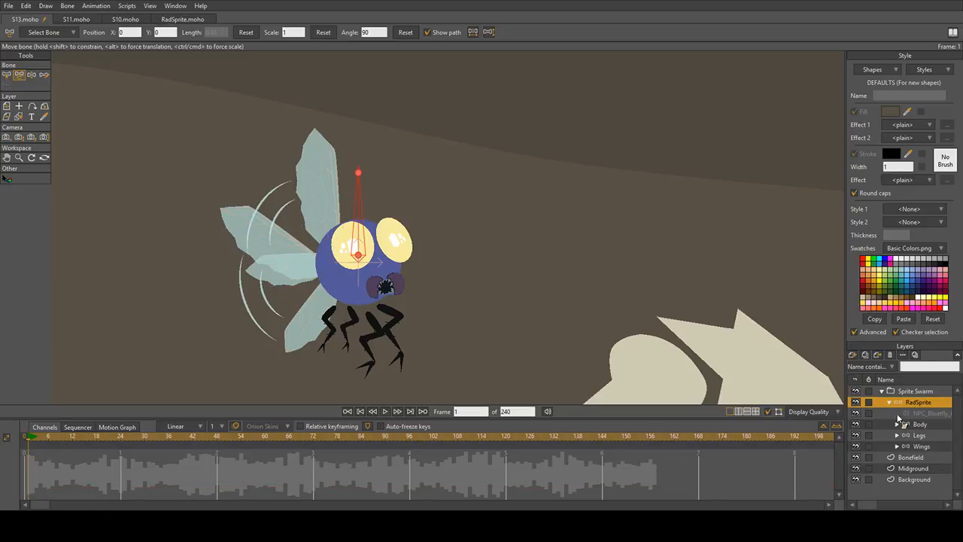
left_click(945, 413)
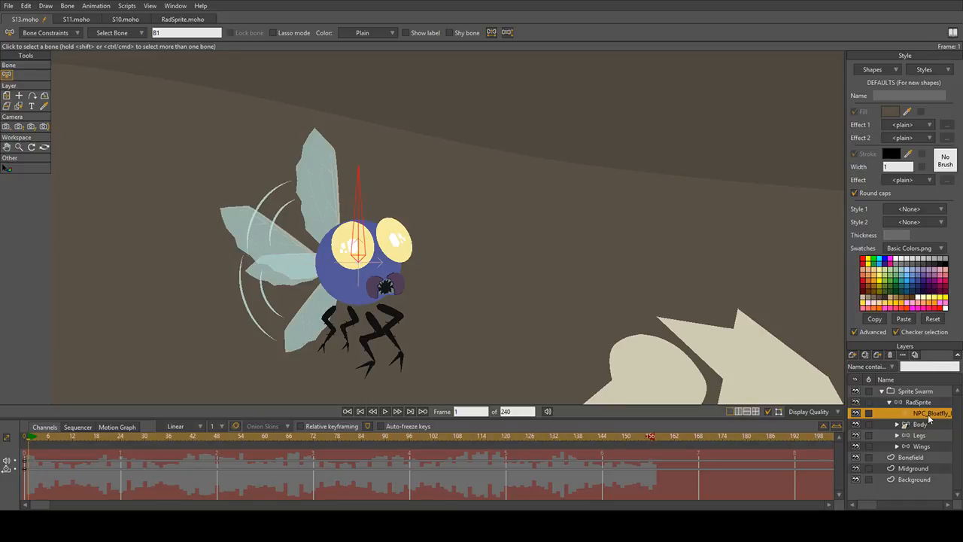
left_click(819, 397)
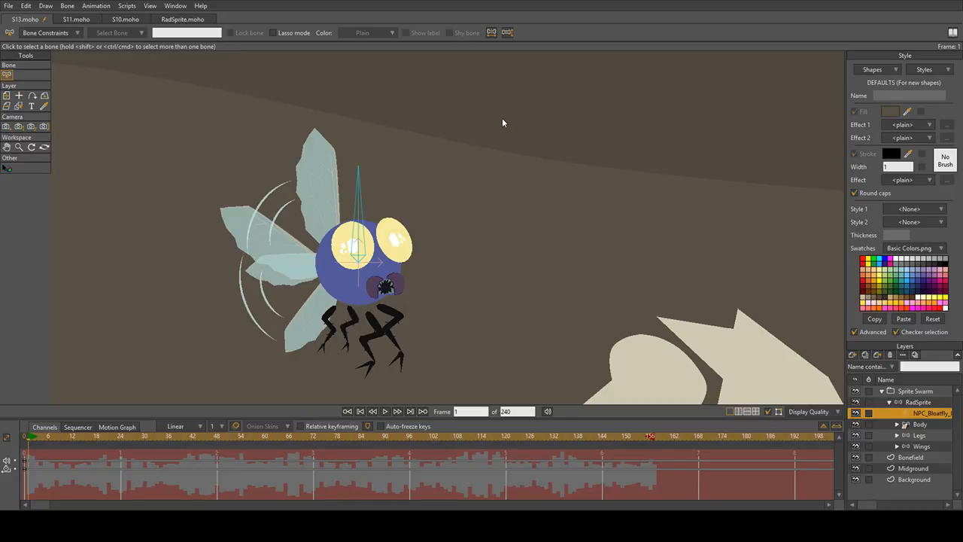
key("ctrl+z")
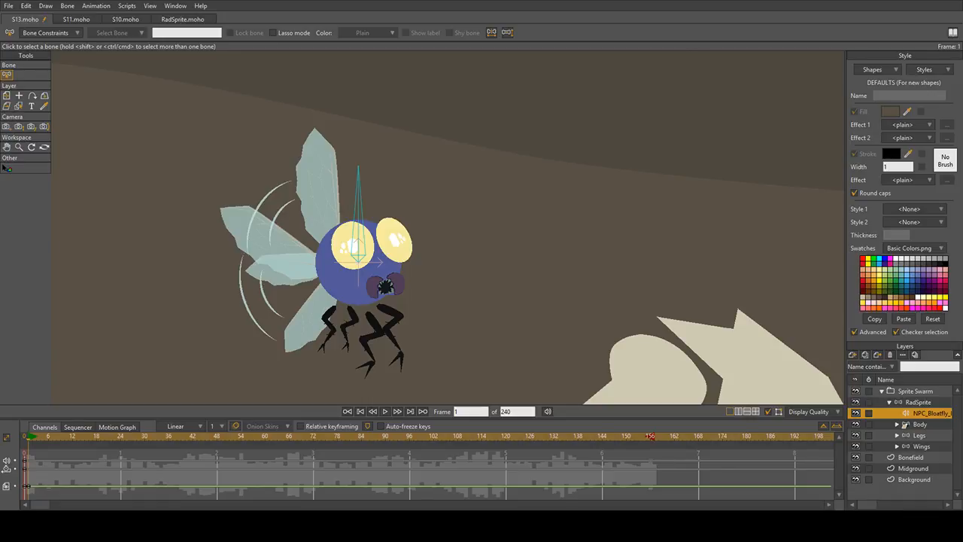
Step: Play the fly with its sound against the wider bonefield scene and return to frame 1
scroll(476, 290, "down", 3)
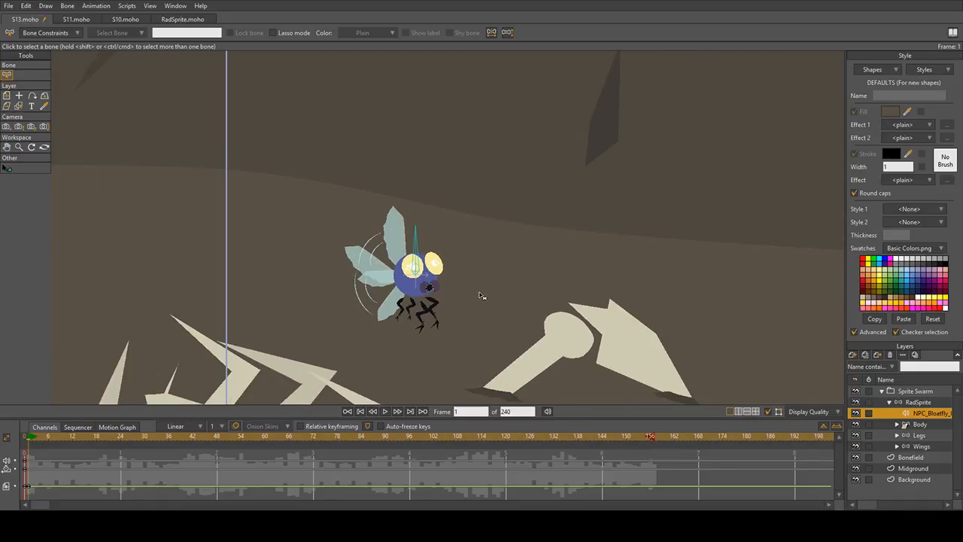
left_click_drag(521, 287, 460, 218)
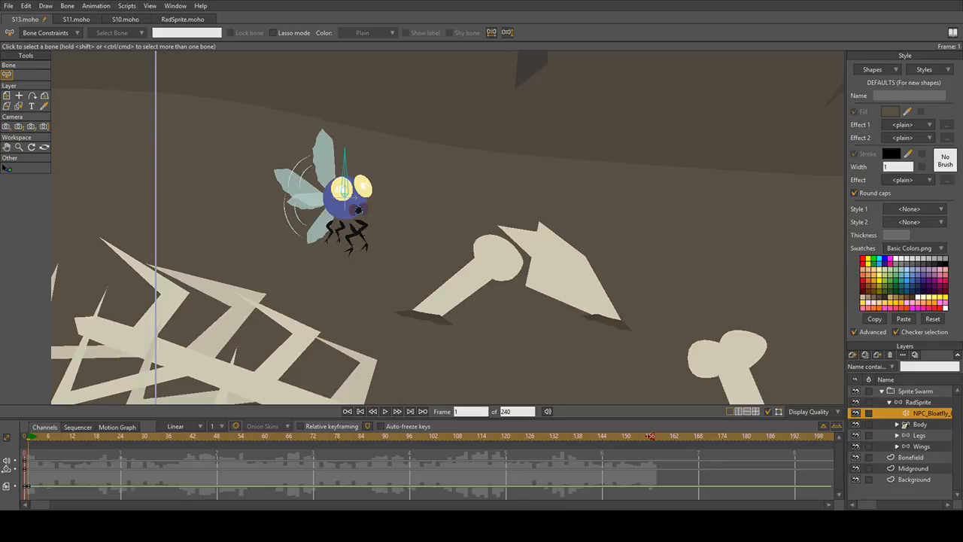
key("space")
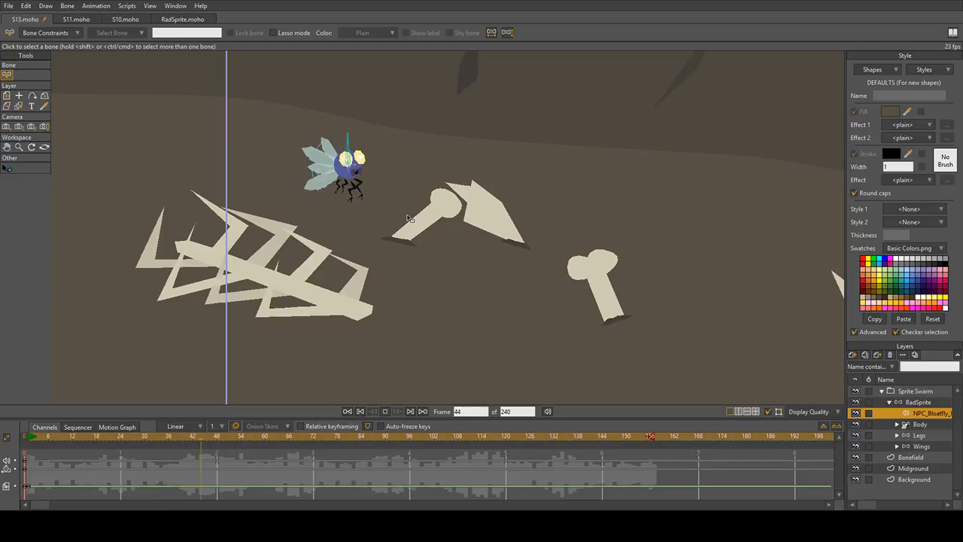
key("space")
key("space")
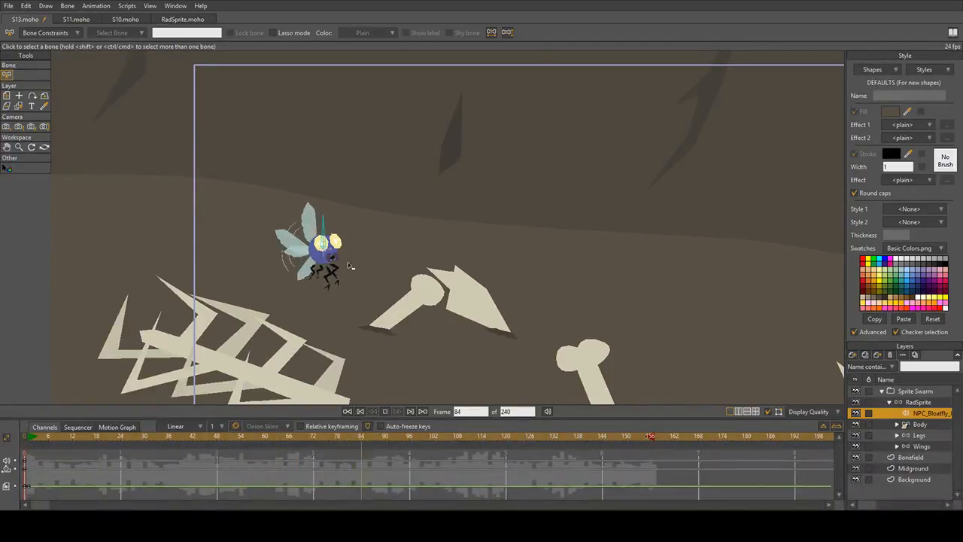
key("space")
left_click_drag(34, 441, 29, 439)
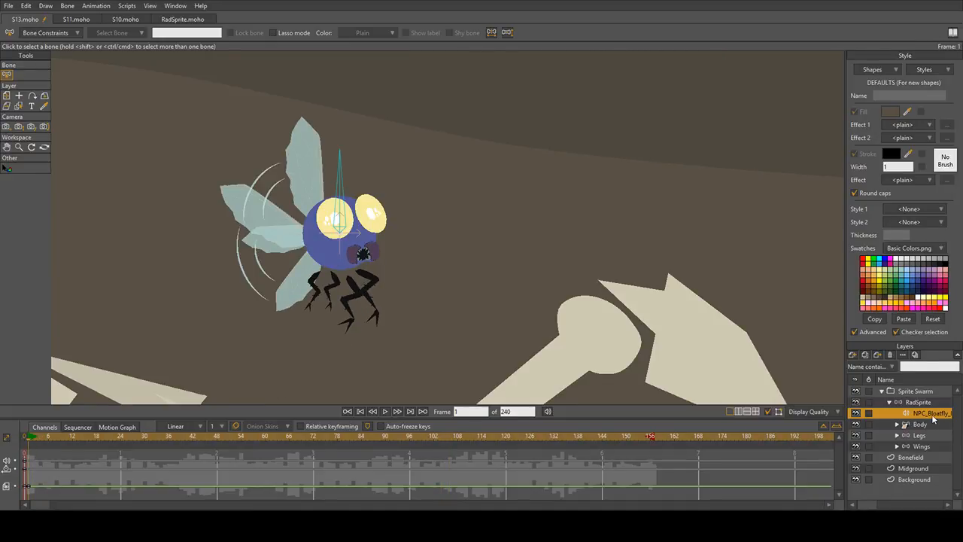
Step: Select the RadSprite layer, collapse it, and rotate its body bone forward to about 79° at frame 1
left_click(924, 402)
left_click(890, 403)
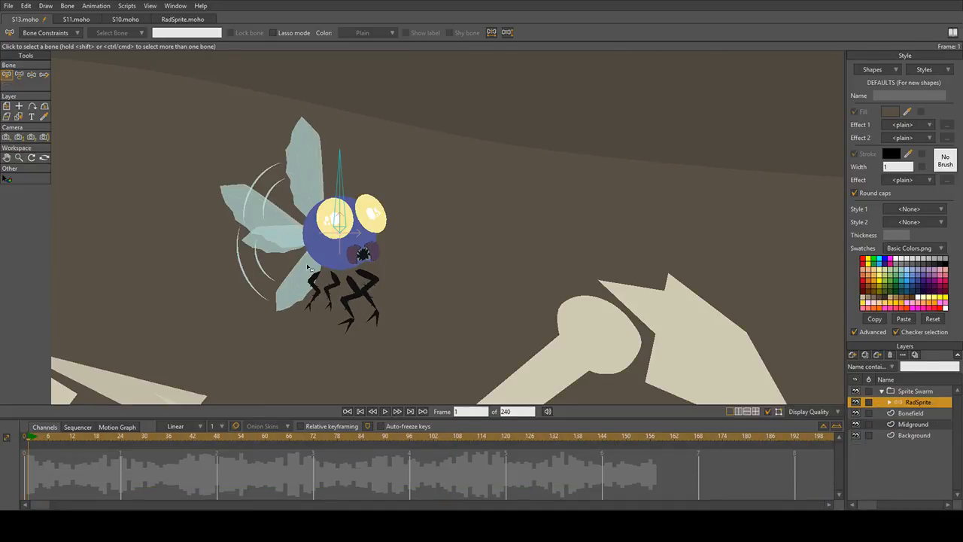
left_click(21, 76)
left_click_drag(357, 183, 359, 184)
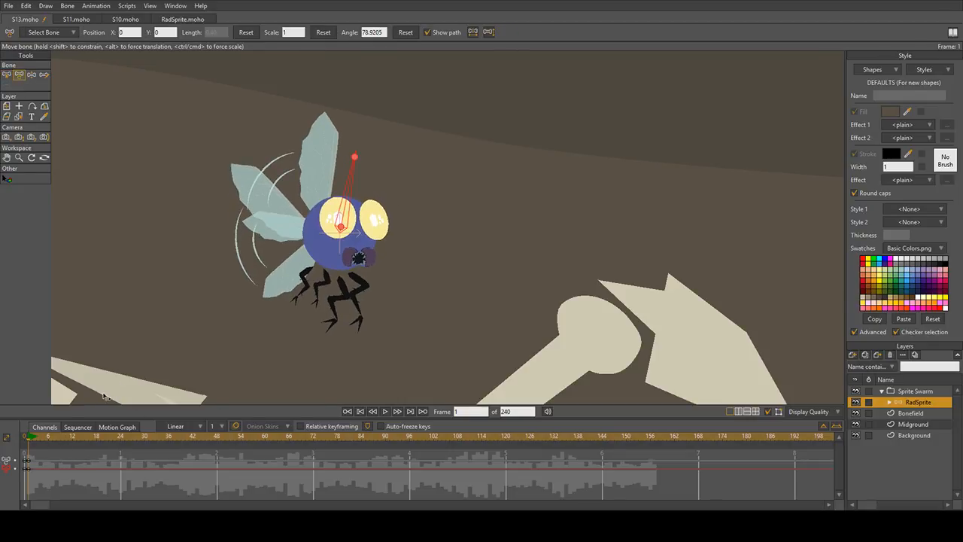
Step: At frame 13, rotate the body bone to about 83° and lower it to a Y position of about -0.093
left_click_drag(40, 440, 76, 437)
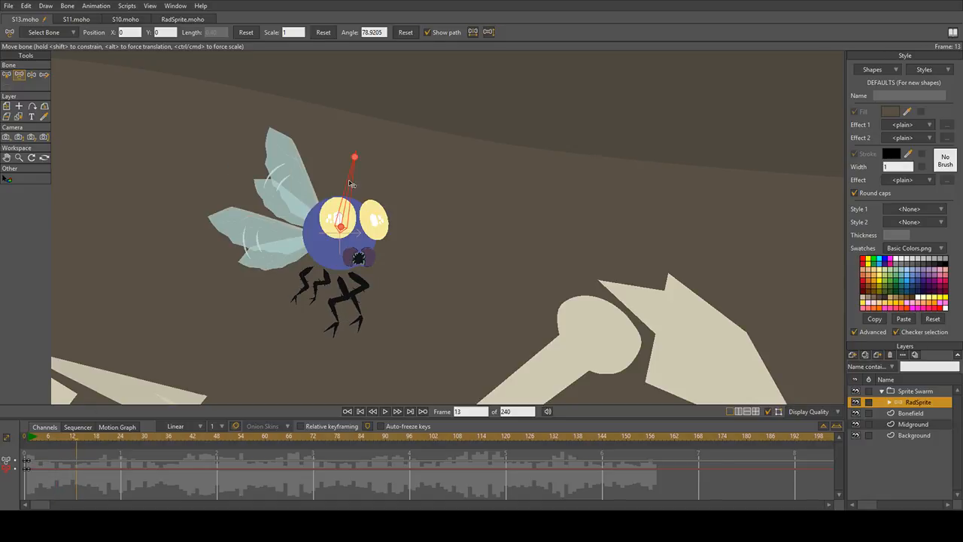
left_click_drag(350, 182, 347, 182)
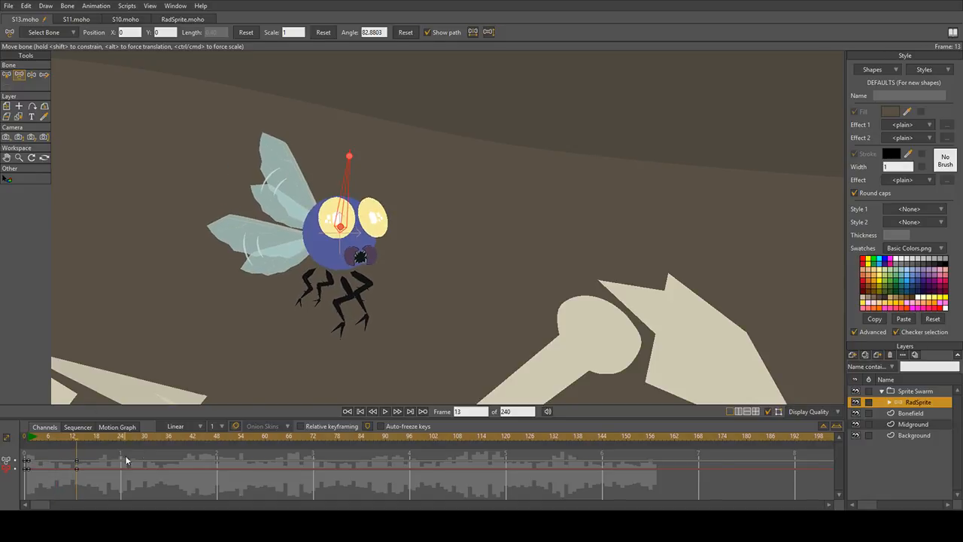
left_click_drag(116, 437, 123, 436)
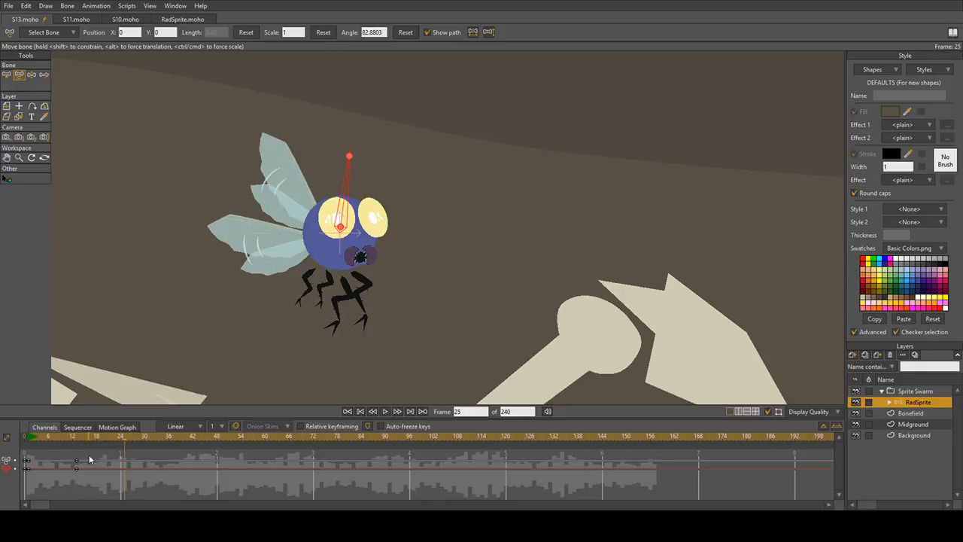
left_click_drag(36, 435, 76, 452)
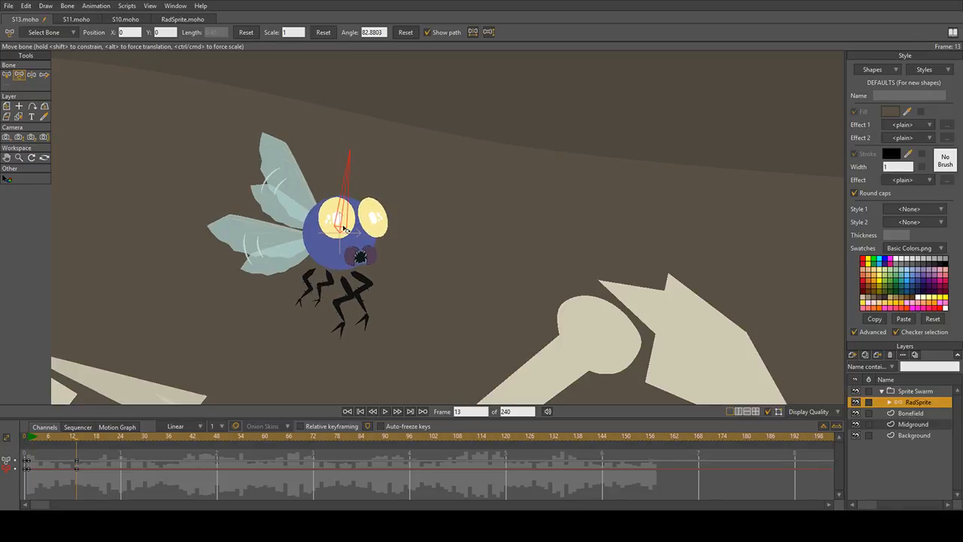
left_click_drag(344, 226, 318, 279)
key("ctrl+z")
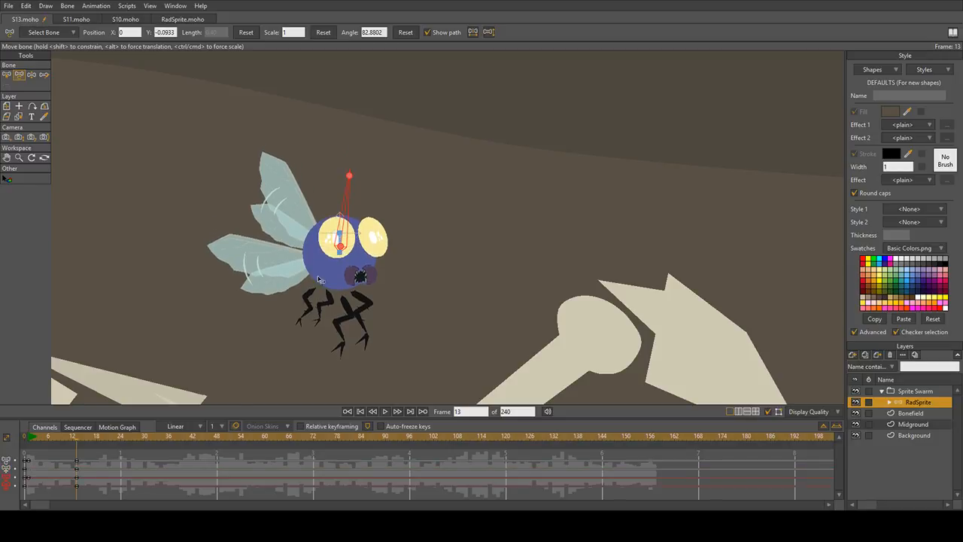
Step: Reset the body bone's position at frame 1, copy its frame 1 keyframes to frame 25, and play the bobbing motion
left_click_drag(72, 442, 123, 440)
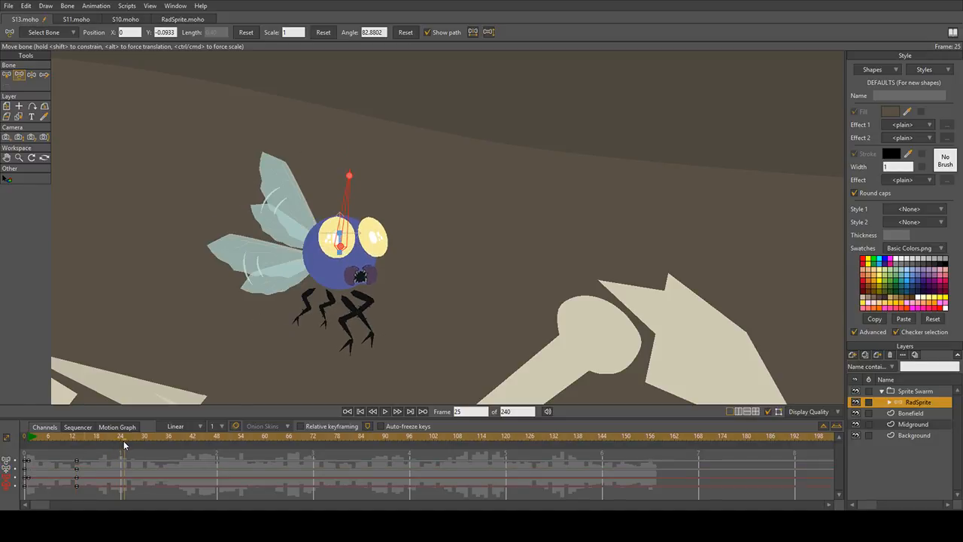
left_click(28, 437)
left_click(248, 32)
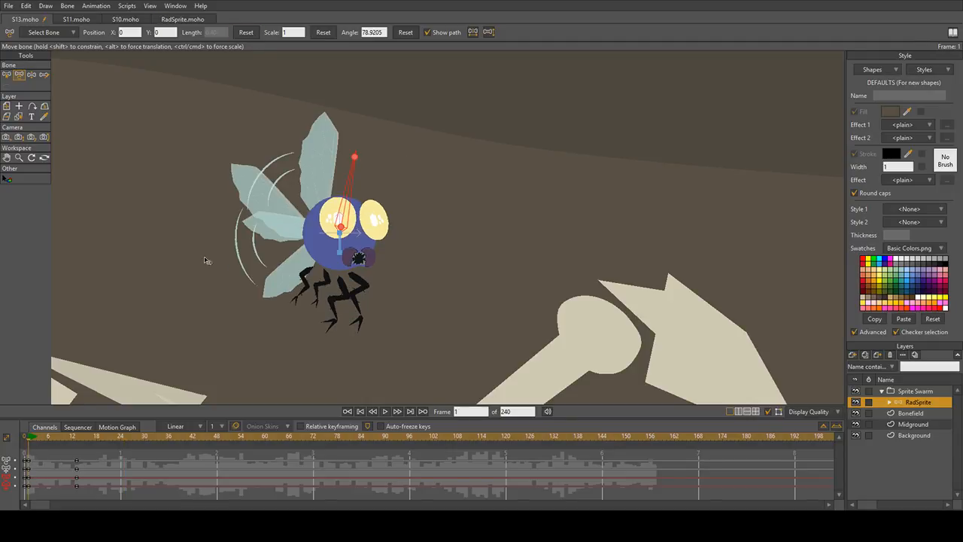
left_click(124, 438)
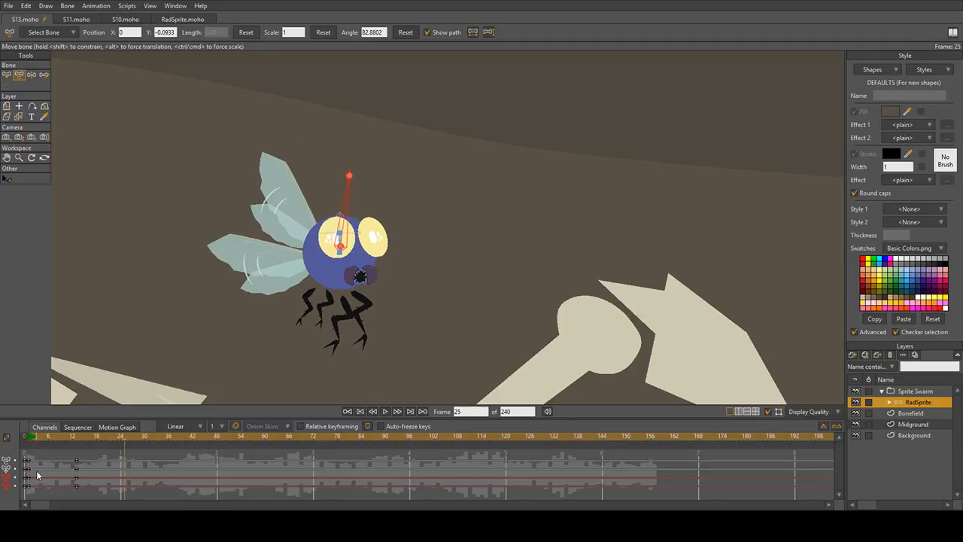
left_click_drag(90, 456, 27, 457)
key("ctrl+c")
key("ctrl+v")
left_click(33, 442)
key("space")
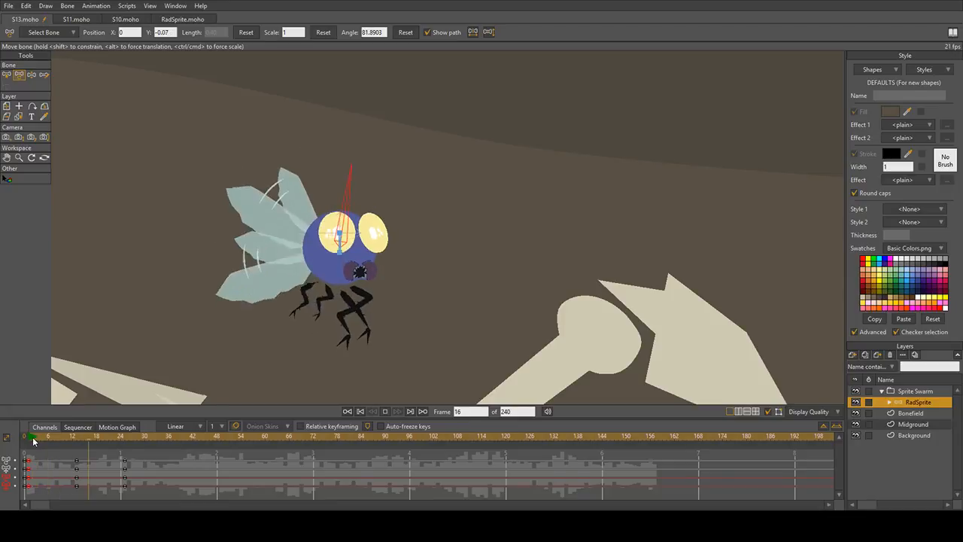
left_click(30, 444)
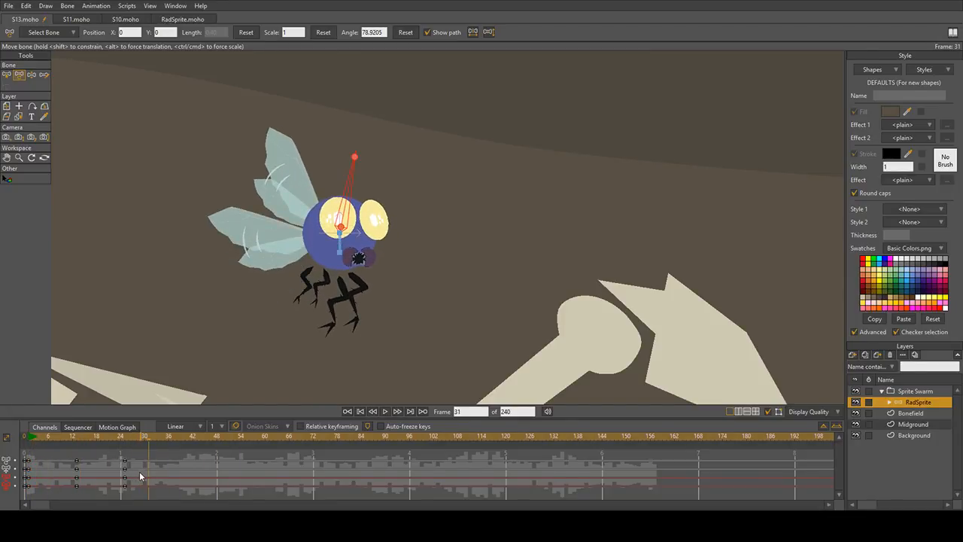
Step: Stretch the body bone's keyframe timing so the lowered pose falls on frame 25 and the ending pose on frame 49, and play it
left_click_drag(125, 468, 29, 461)
key("Delete")
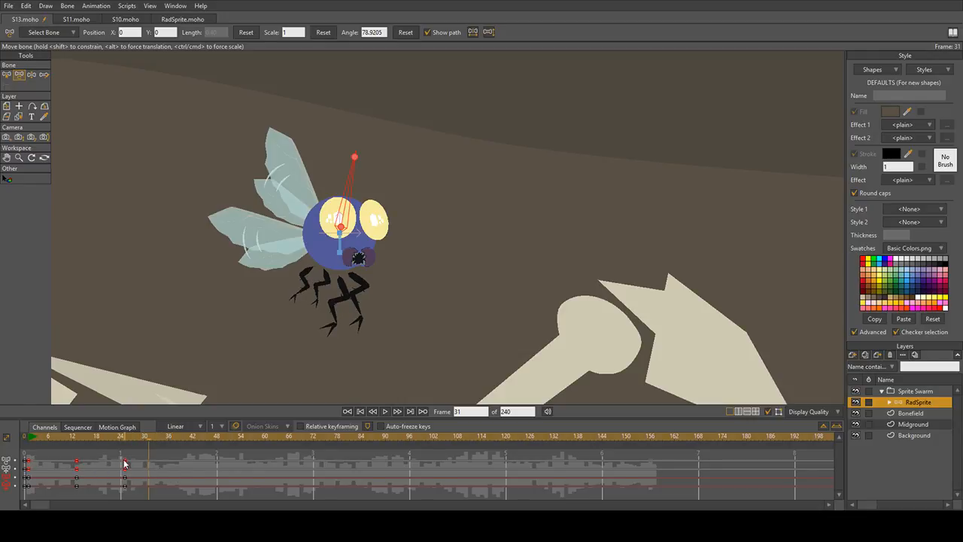
left_click_drag(217, 462, 220, 462)
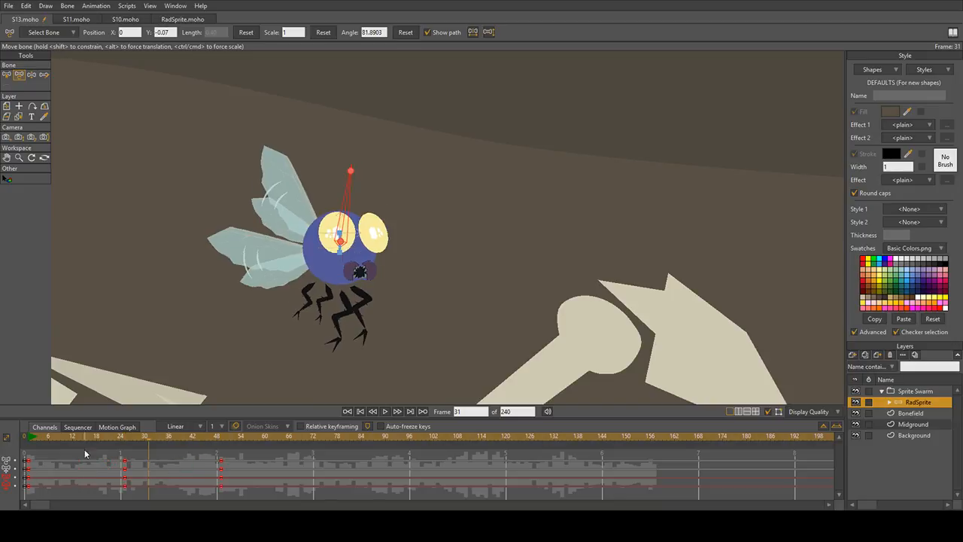
left_click(34, 438)
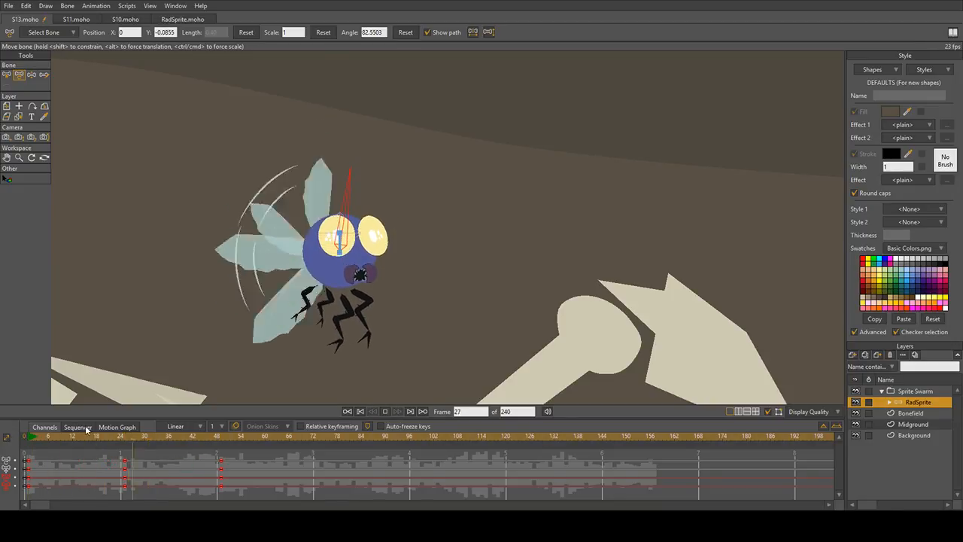
key("space")
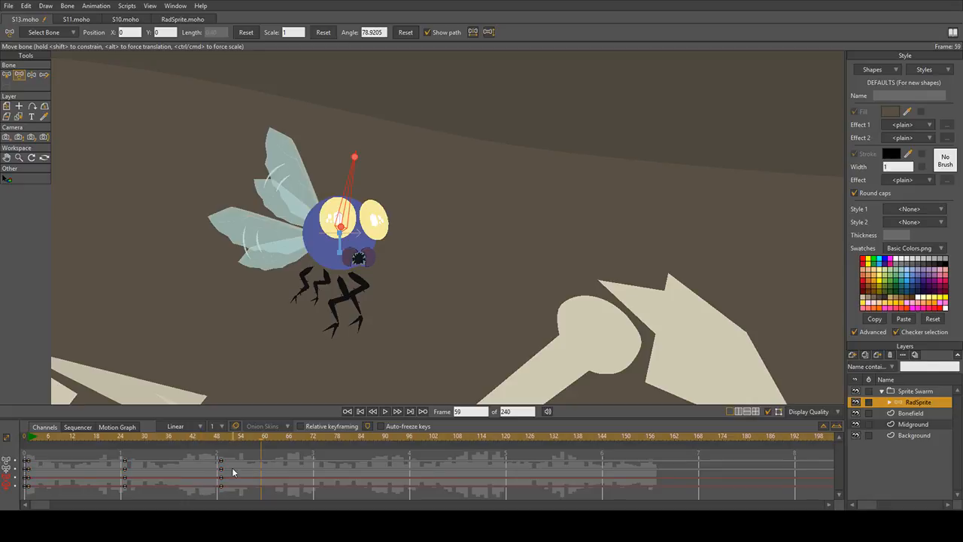
Step: Change the interpolation of all the body bone's keyframes from frame 1 to 49 and preview the motion
left_click_drag(229, 470, 30, 461)
left_click(34, 438)
key("space")
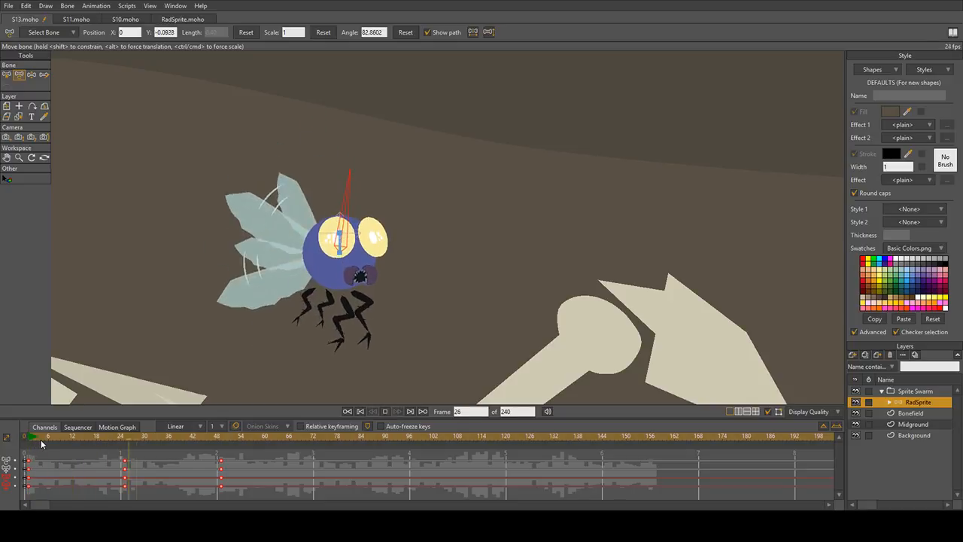
key("space")
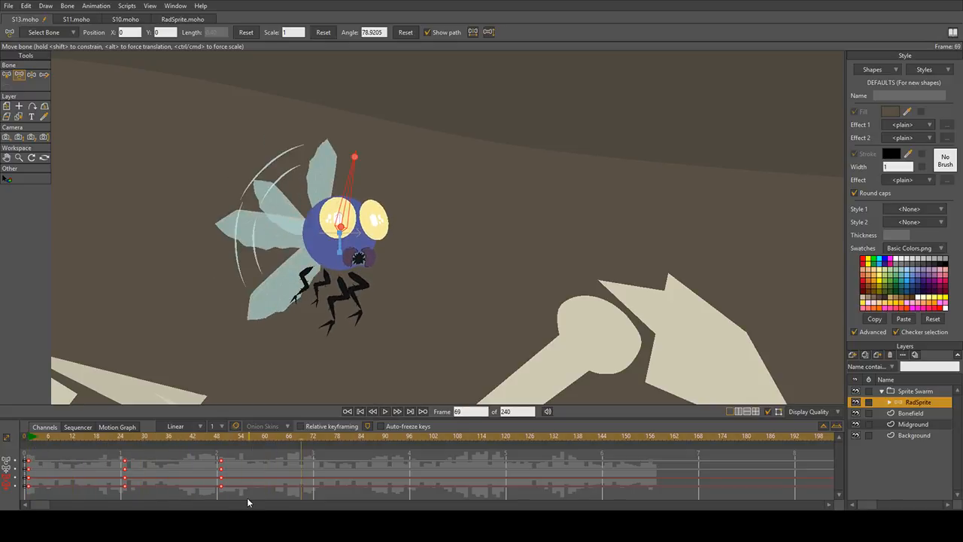
Step: Set the body bone's frame 49 keyframes to cycle back to the start, play the bobbing loop, and return to frame 1
left_click(221, 462)
left_click(221, 462)
key("ctrl+z")
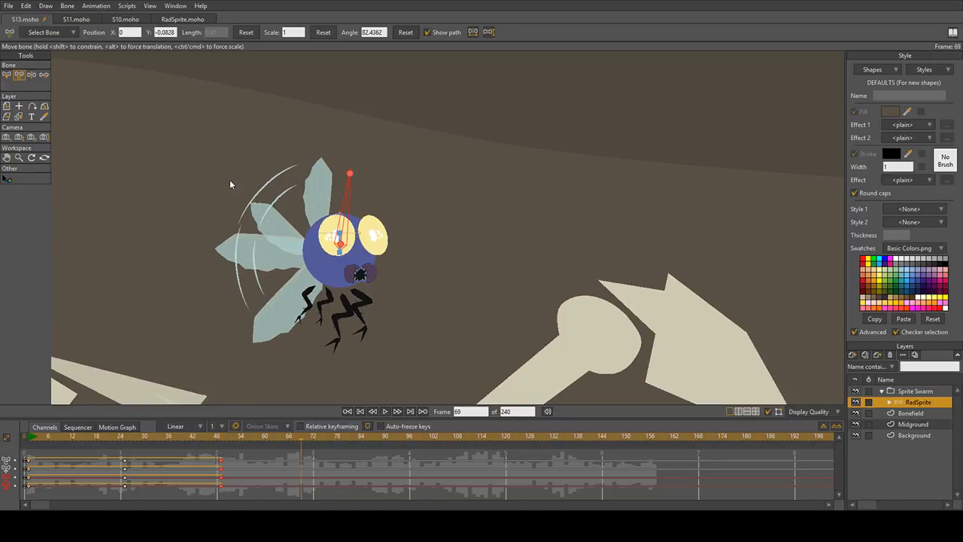
left_click(220, 157)
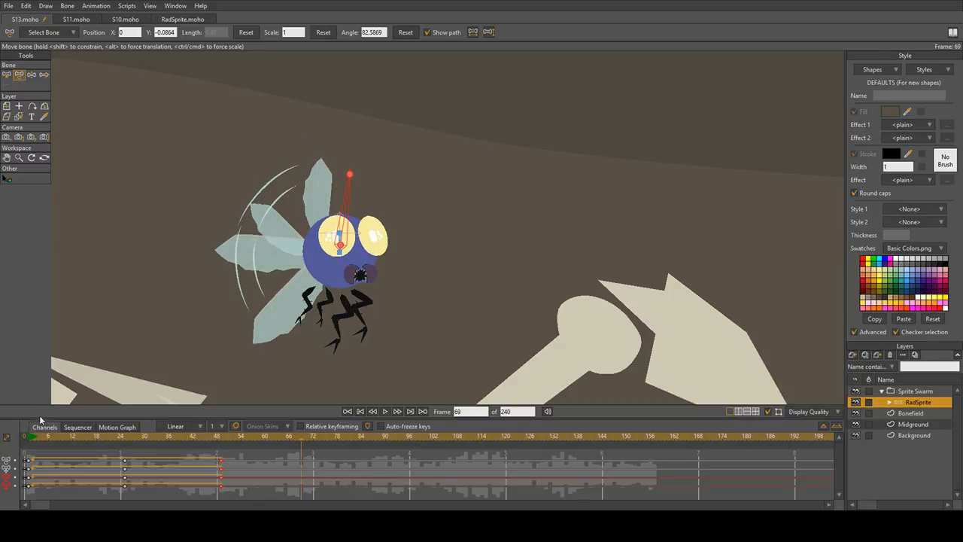
left_click(31, 437)
key("space")
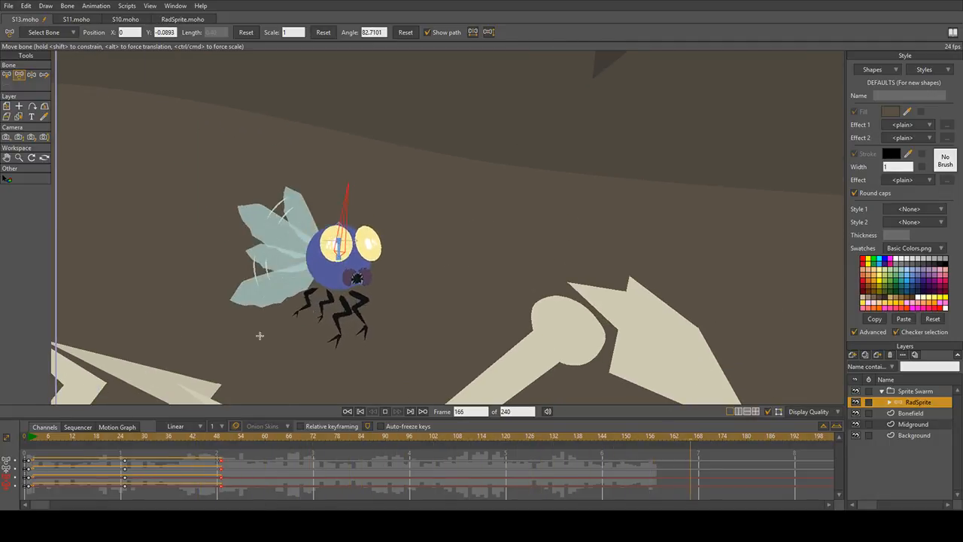
key("space")
left_click(30, 440)
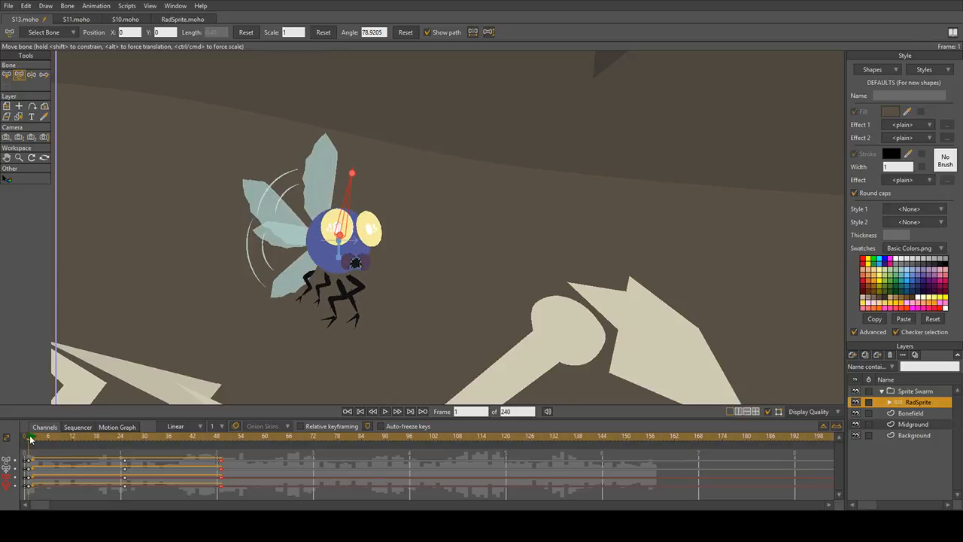
Step: In the Wings layer at frame 1, reposition the upper wing bone to about X -0.067, Y 0.083 and the lower to about X -0.151, Y 0.056
left_click(890, 402)
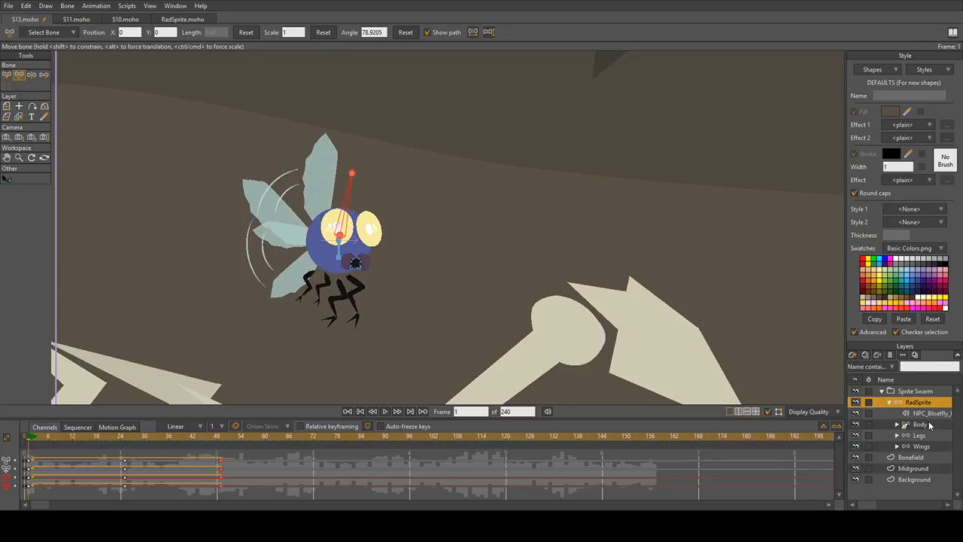
left_click(921, 446)
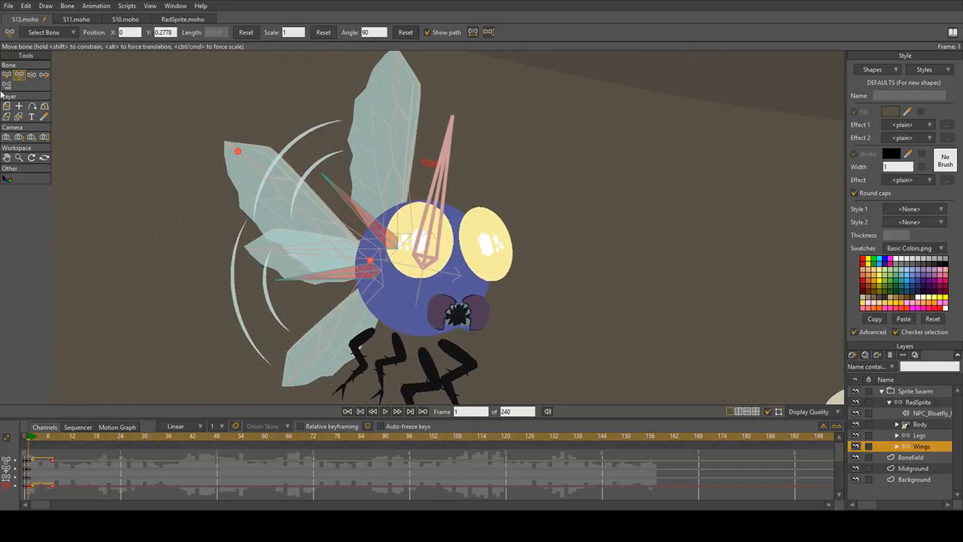
left_click(392, 246)
left_click_drag(392, 245, 398, 228)
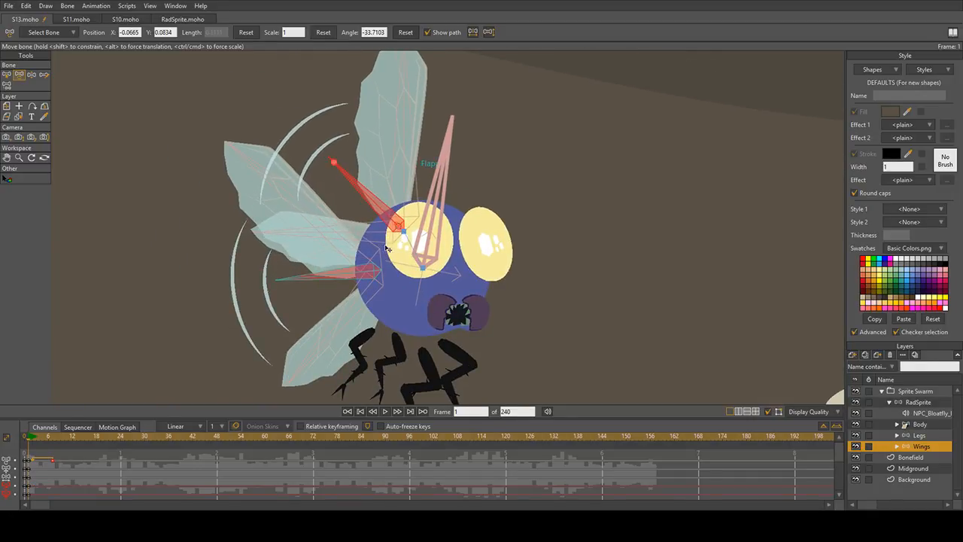
left_click_drag(377, 274, 352, 318)
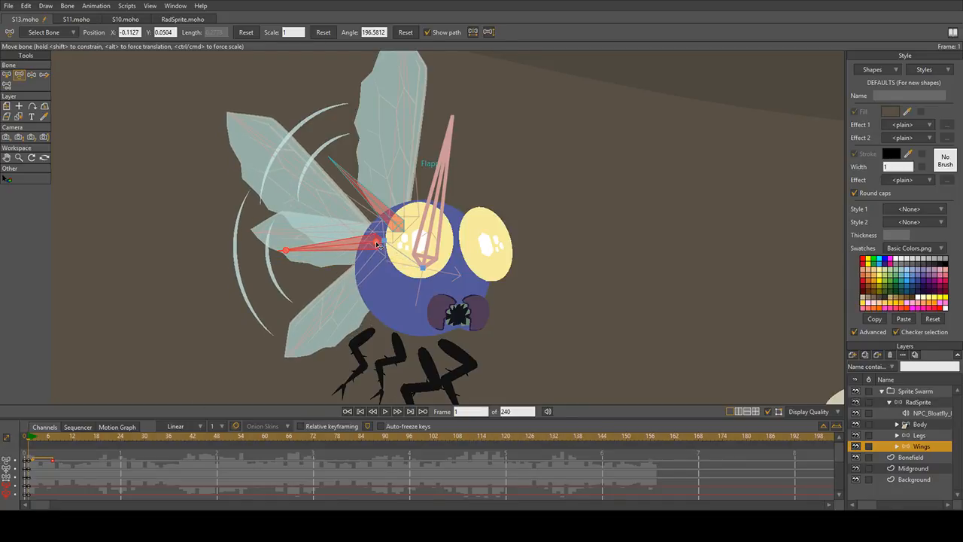
left_click_drag(378, 245, 277, 343)
key("space")
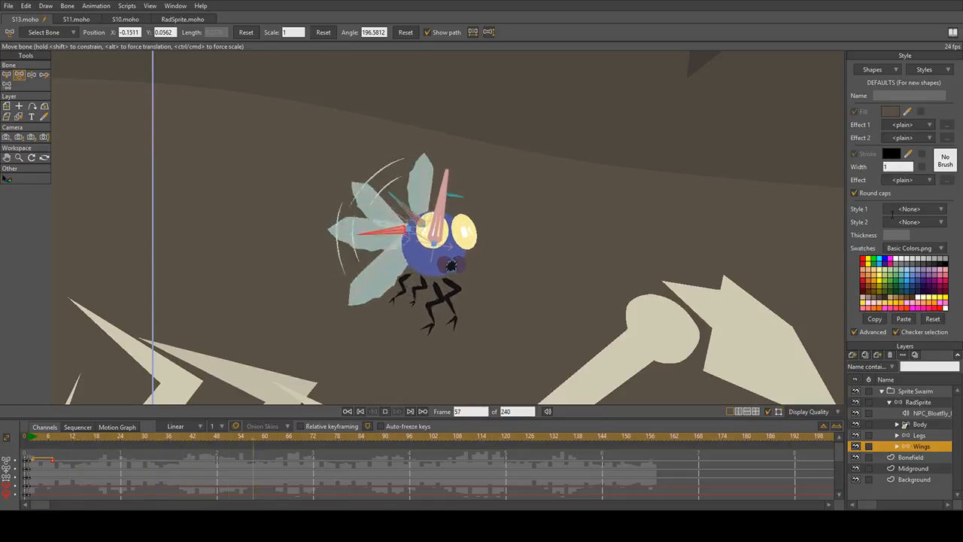
Step: Collapse the RadSprite layer, save the project, and play the bobbing fly in the wider bonefield scene before returning to frame 1
left_click(889, 402)
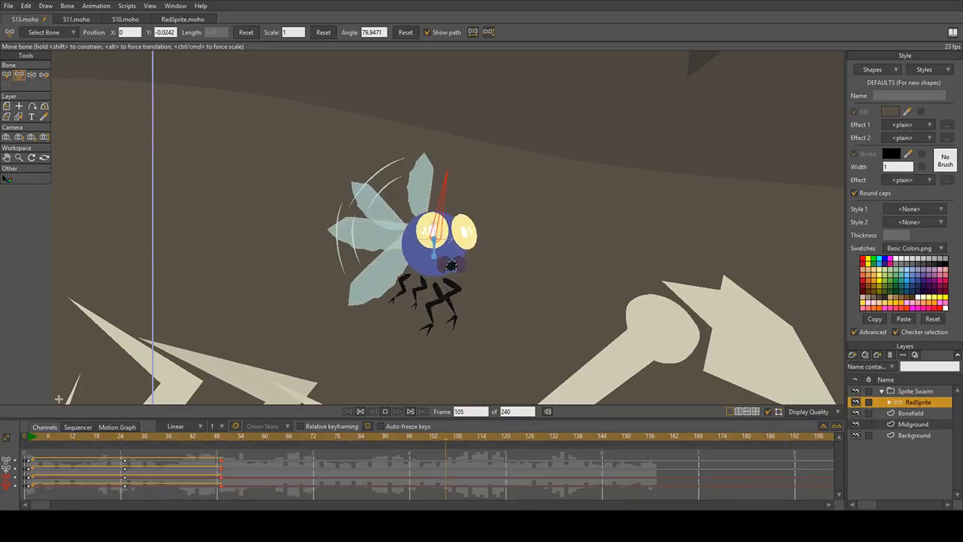
key("space")
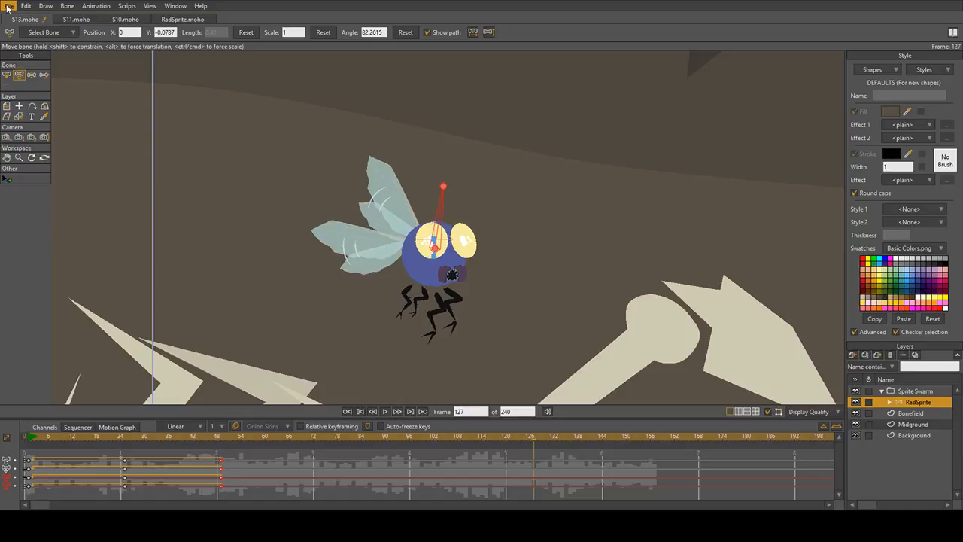
left_click(32, 443)
key("space")
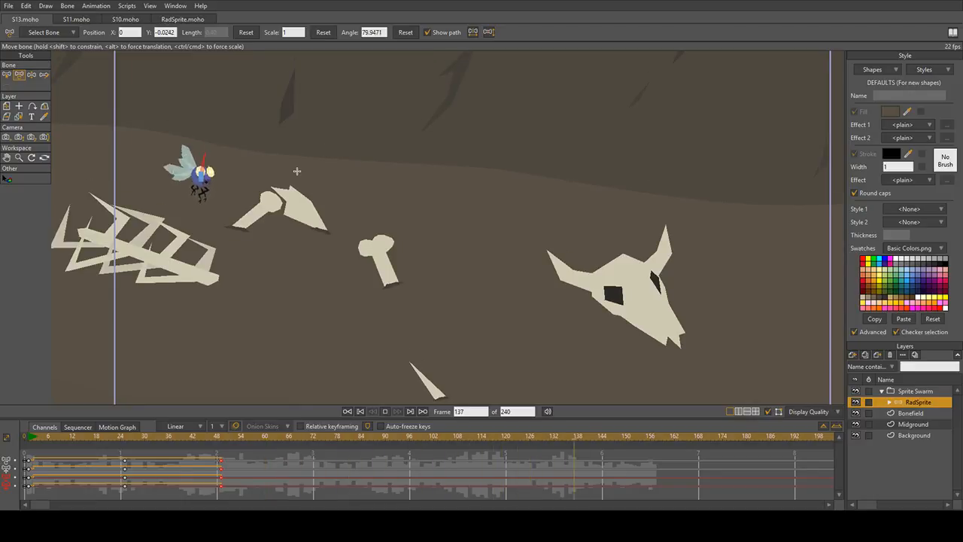
key("space")
left_click(30, 442)
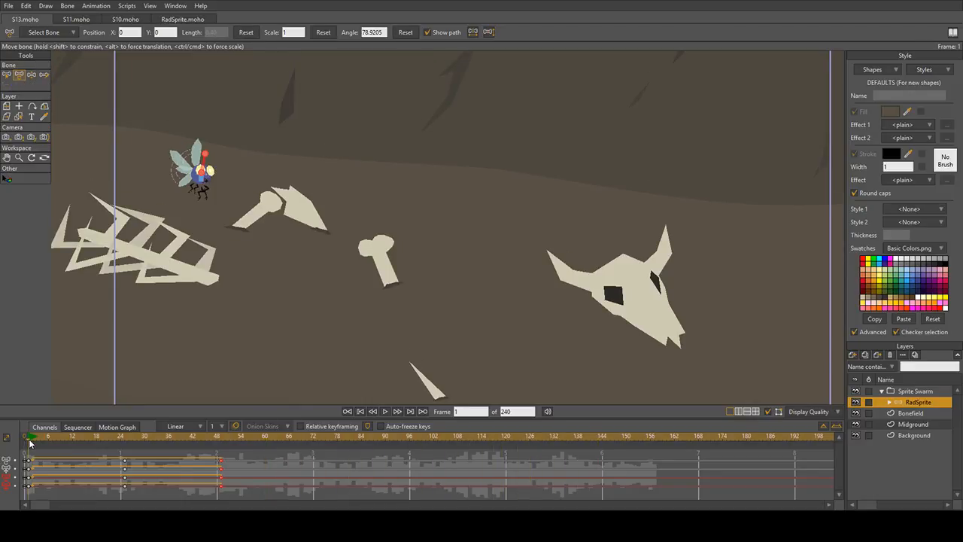
Step: Select the RadSprite layer inside Sprite Swarm and key its transform at frame 1 with the Transform Layer tool
scroll(264, 181, "up", 3)
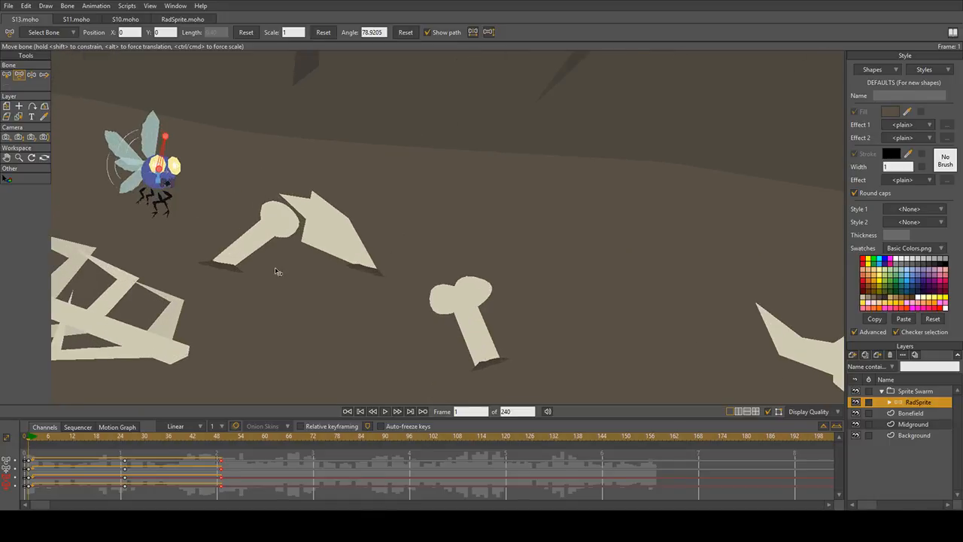
left_click(919, 393)
left_click(903, 405)
scroll(493, 273, "down", 3)
left_click_drag(493, 271, 406, 186)
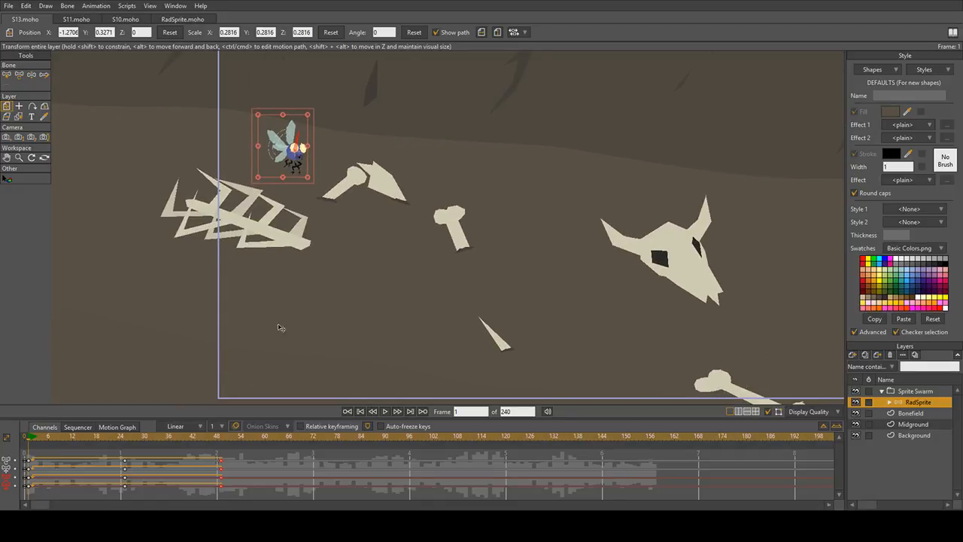
left_click_drag(549, 250, 504, 239)
left_click(243, 144)
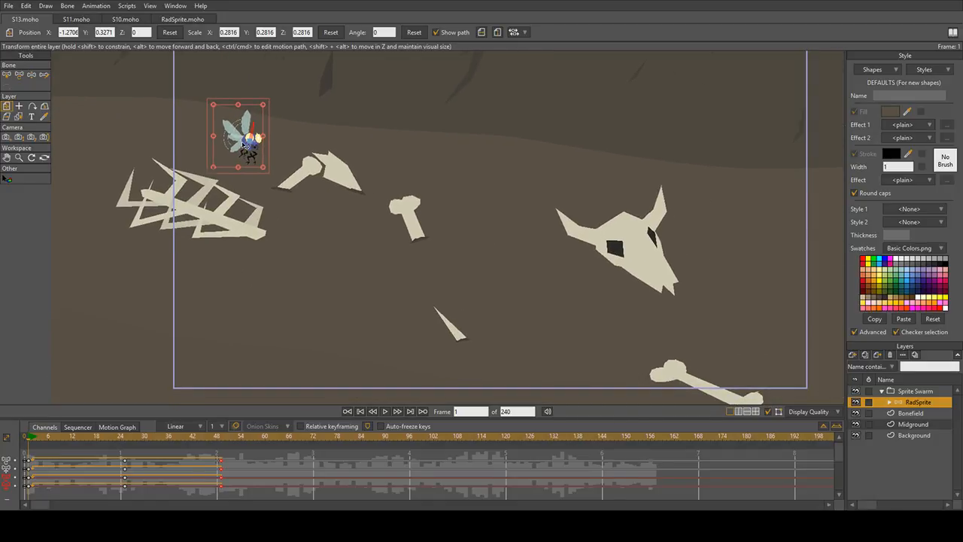
scroll(77, 467, "down", 1)
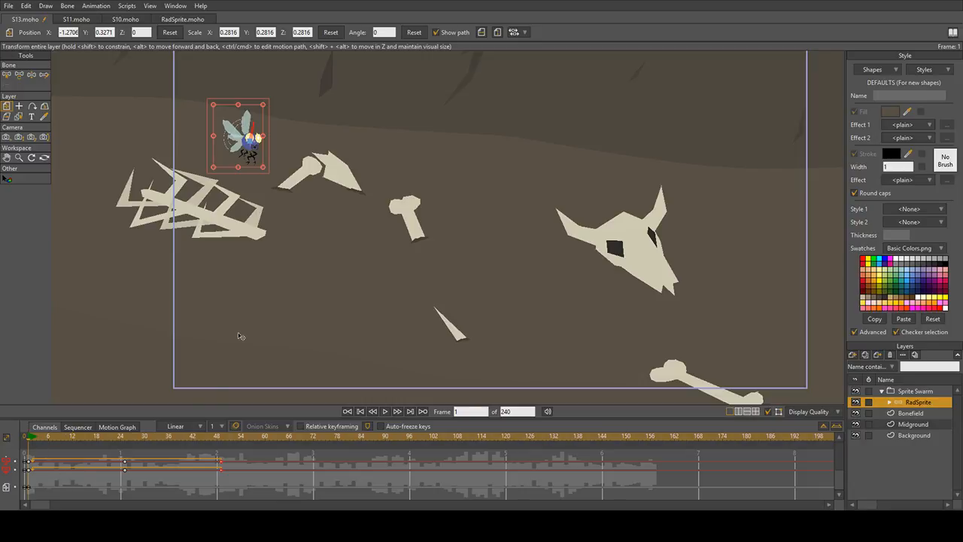
Step: At frame 73, move the RadSprite layer to about X 1.05, Y -0.6682, between the skull and the lower bone
left_click(28, 487)
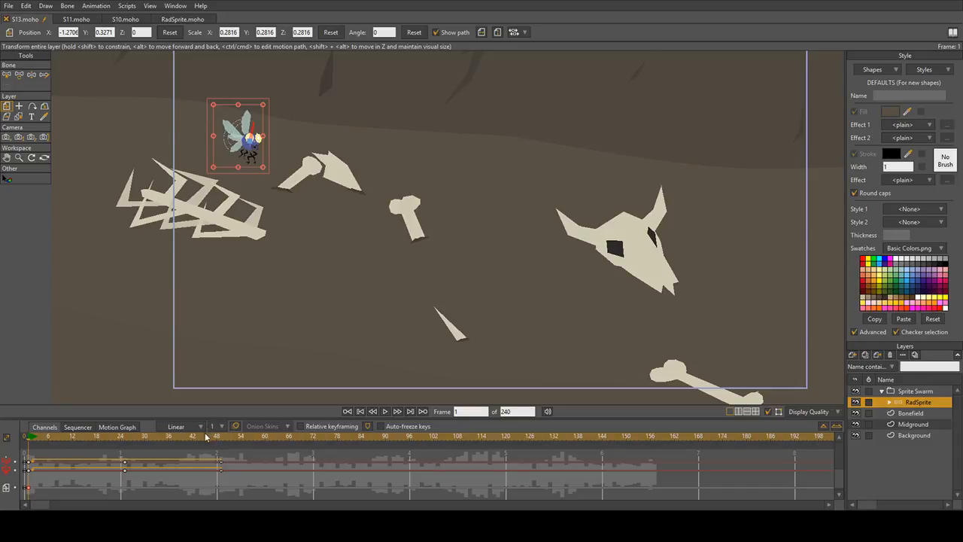
left_click(152, 493)
left_click_drag(32, 440, 317, 467)
scroll(207, 199, "down", 3)
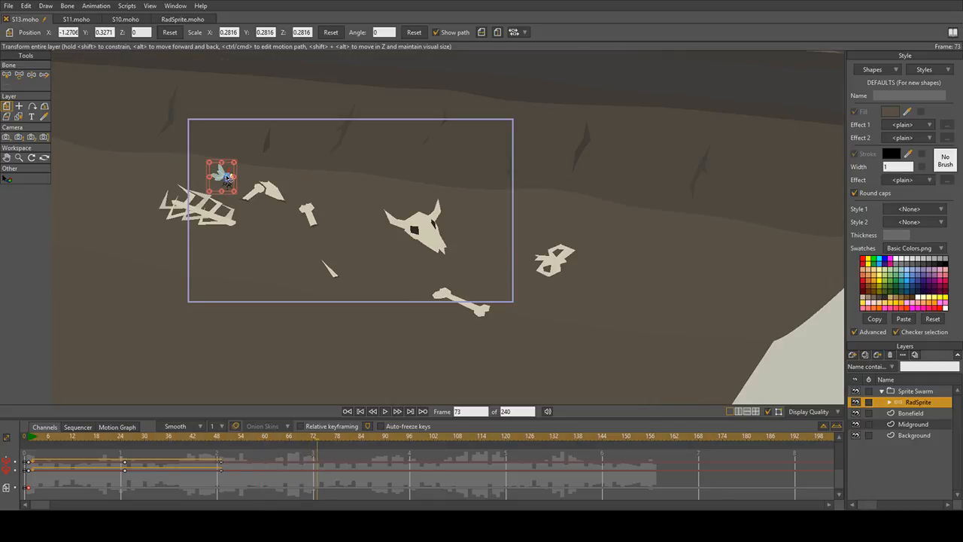
left_click_drag(226, 175, 442, 269)
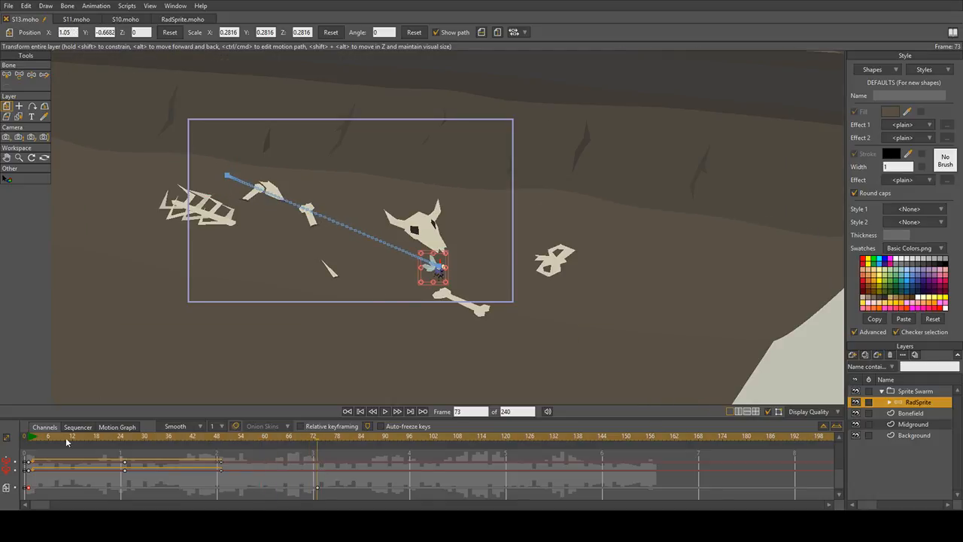
Step: Play the fly's flight from frame 1 several times, checking it both at scene scale and close up, and return to frame 1
left_click(30, 439)
key("space")
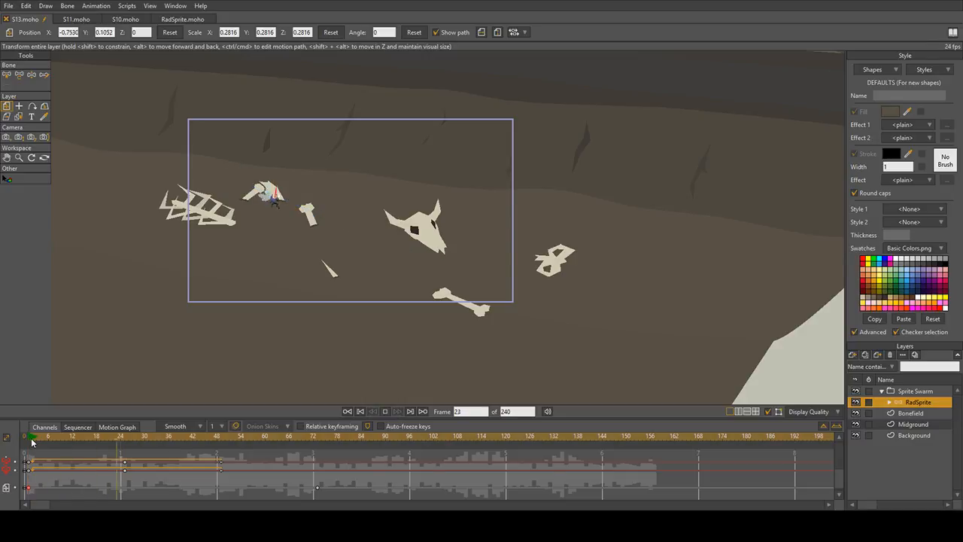
scroll(363, 250, "up", 3)
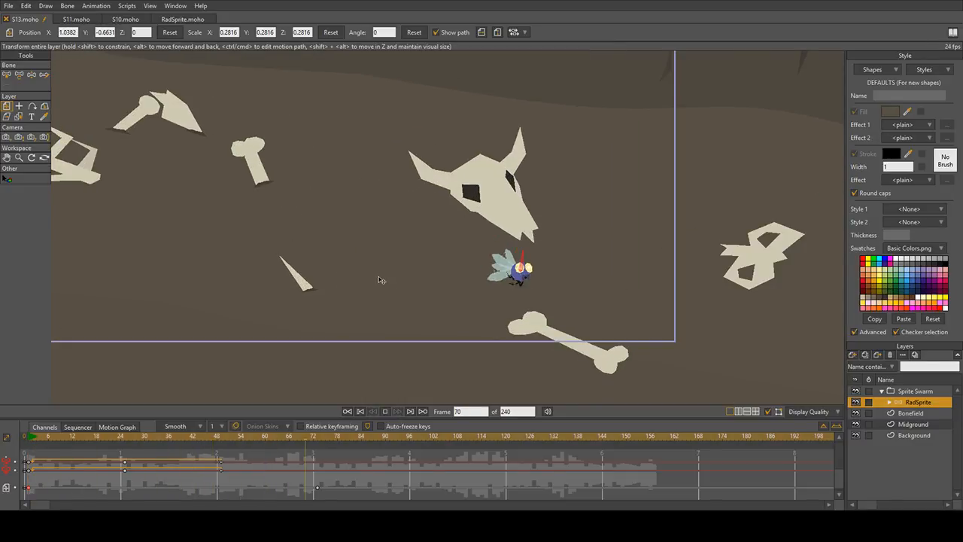
scroll(445, 274, "up", 2)
key("space")
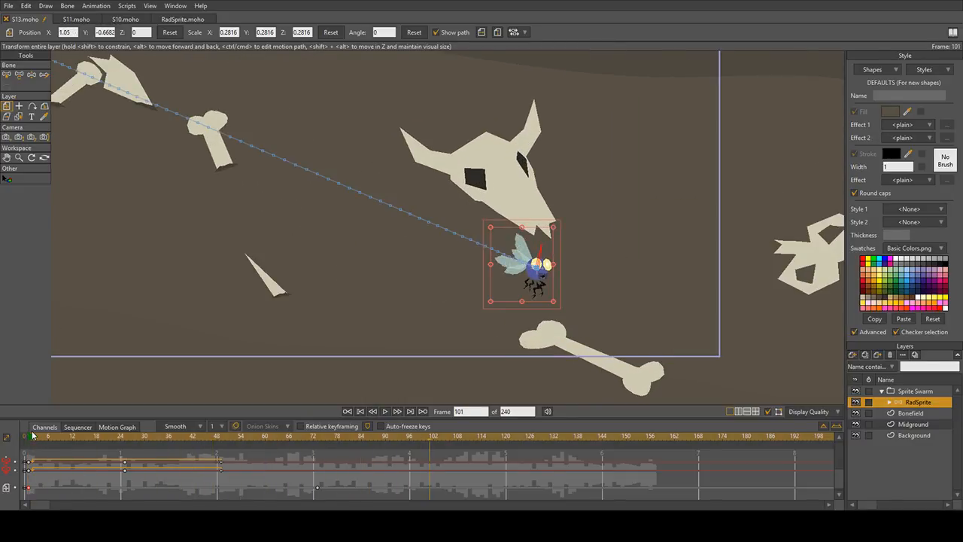
left_click(30, 437)
key("space")
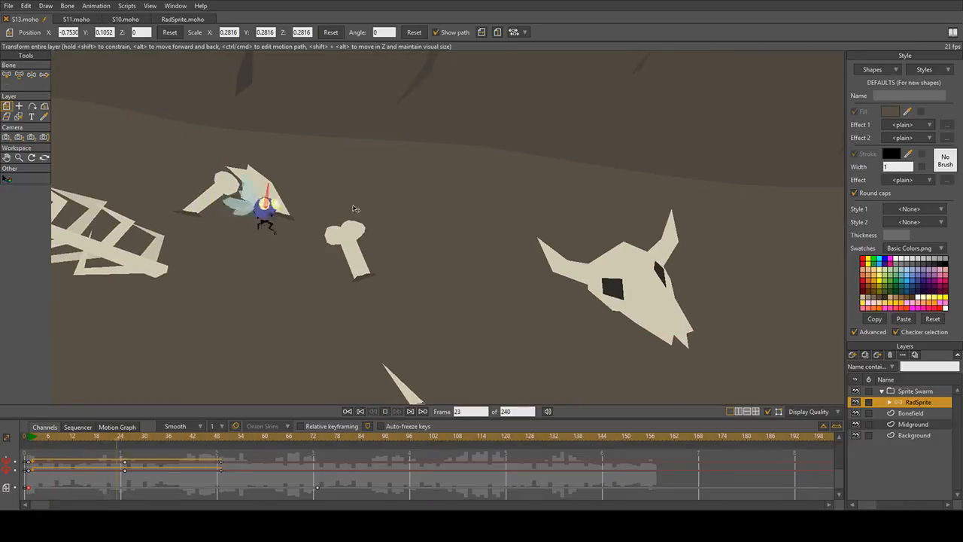
scroll(462, 296, "up", 3)
key("space")
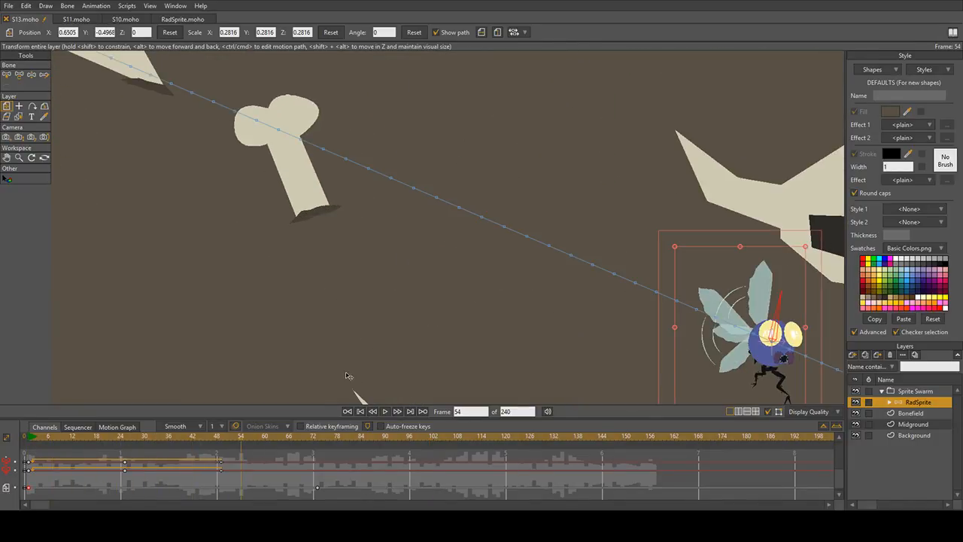
key("space")
left_click(30, 439)
scroll(271, 249, "down", 3)
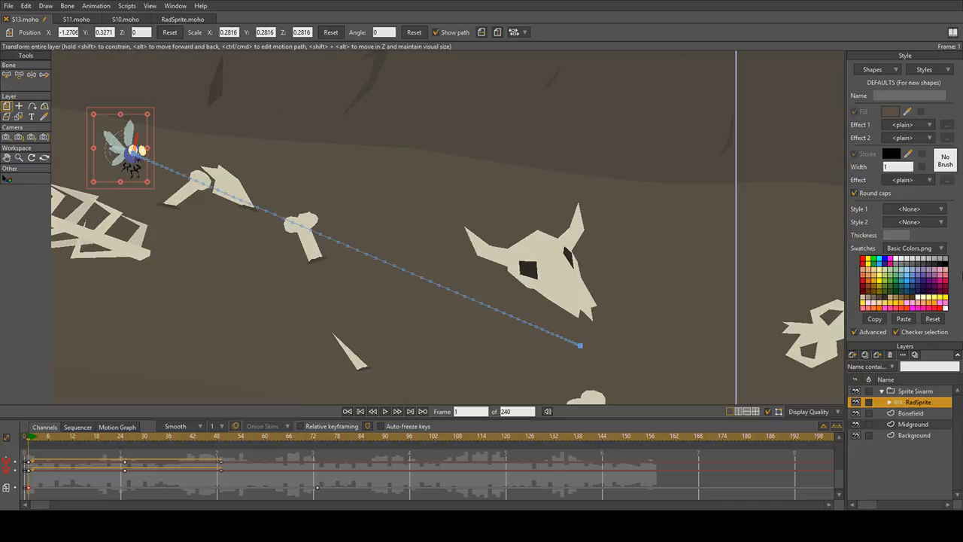
Step: Expand RadSprite and select the four upper leg bones in the Legs layer with the Select Bone tool
left_click(890, 402)
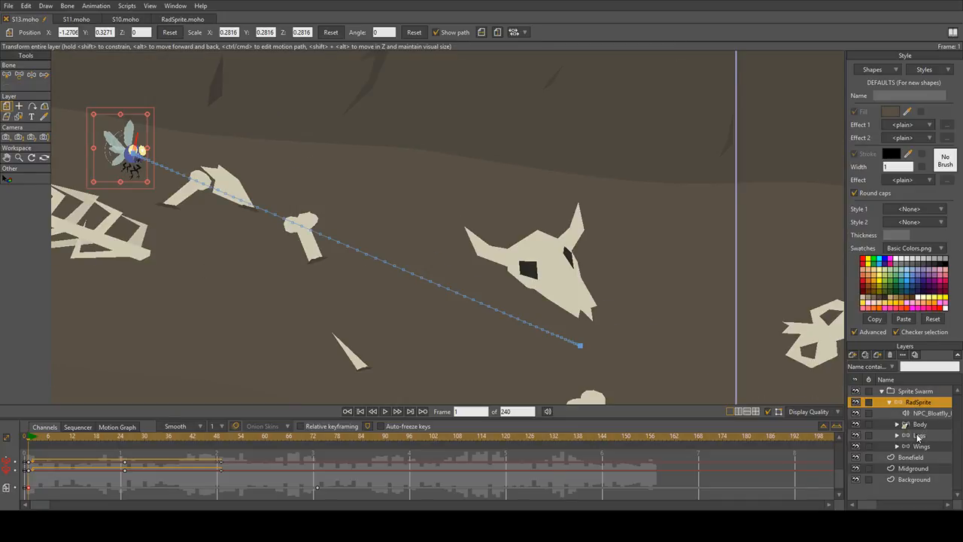
left_click(919, 434)
scroll(390, 238, "up", 5)
scroll(390, 238, "up", 4)
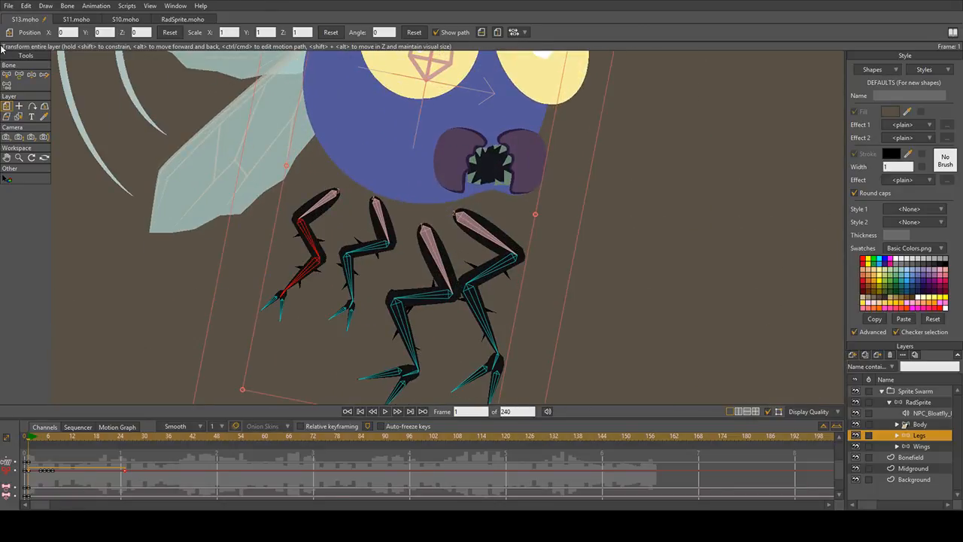
key("b")
left_click_drag(316, 185, 557, 232)
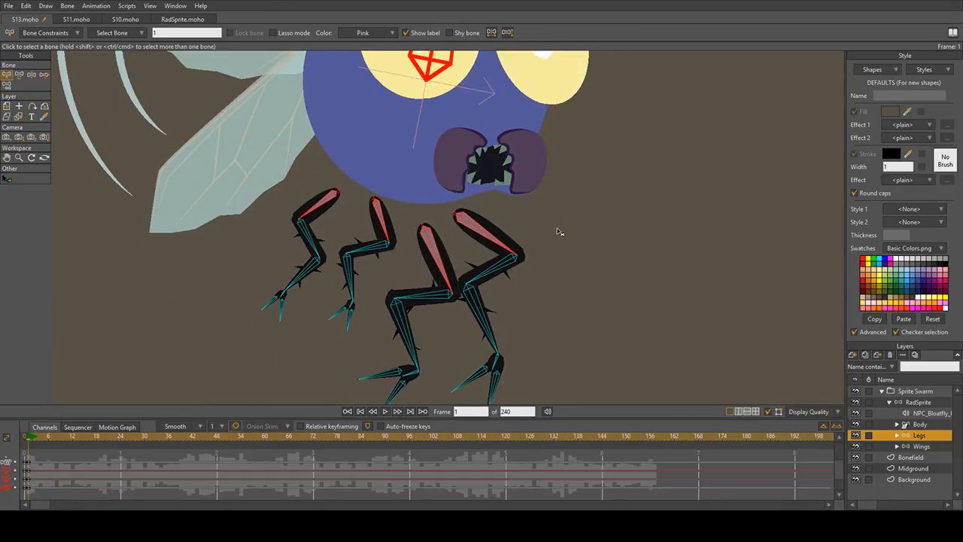
Step: Try angle constraints on the four selected upper leg bones, check the leg motion during the flight, and return to frame 1
left_click(19, 75)
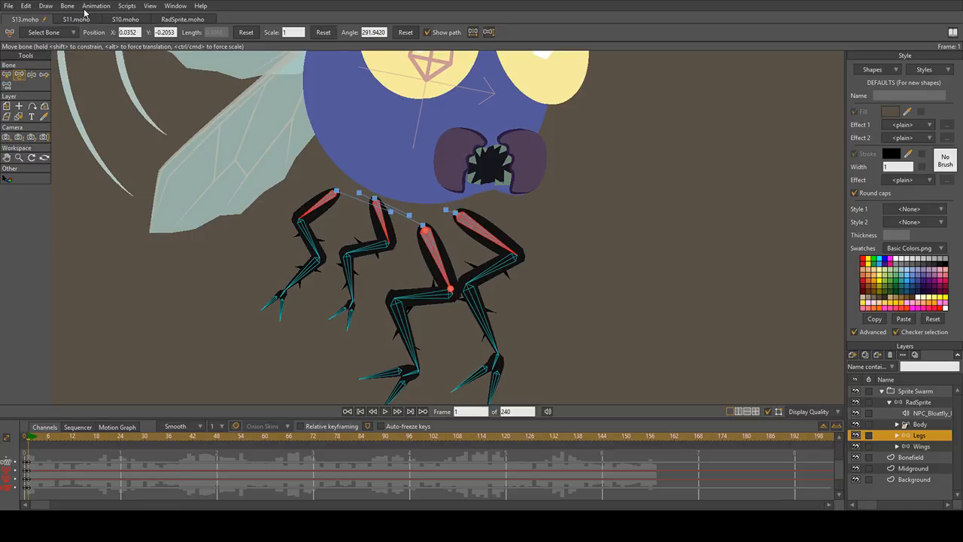
left_click(7, 75)
left_click(28, 53)
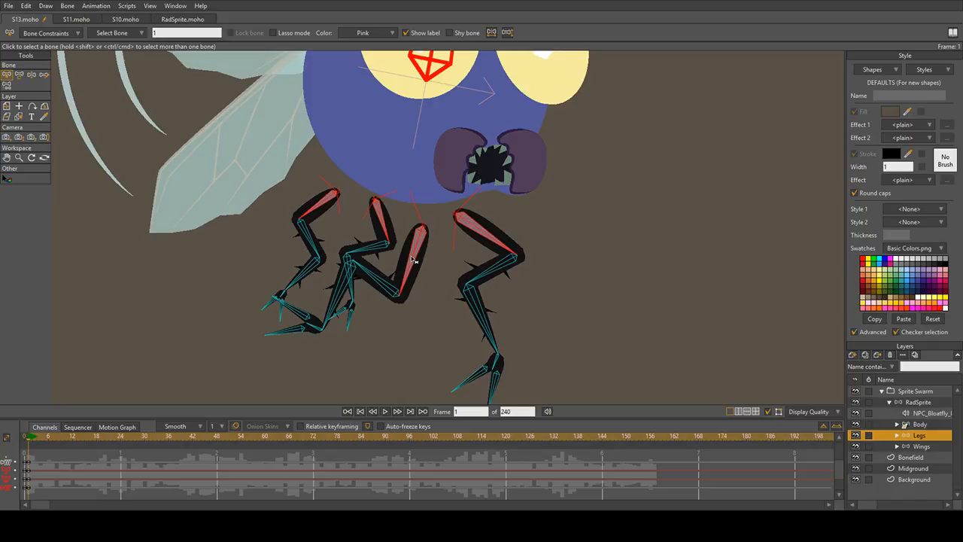
mouse_move(44, 440)
left_mouse_down()
mouse_move(72, 439)
mouse_move(27, 443)
mouse_move(60, 444)
left_mouse_up()
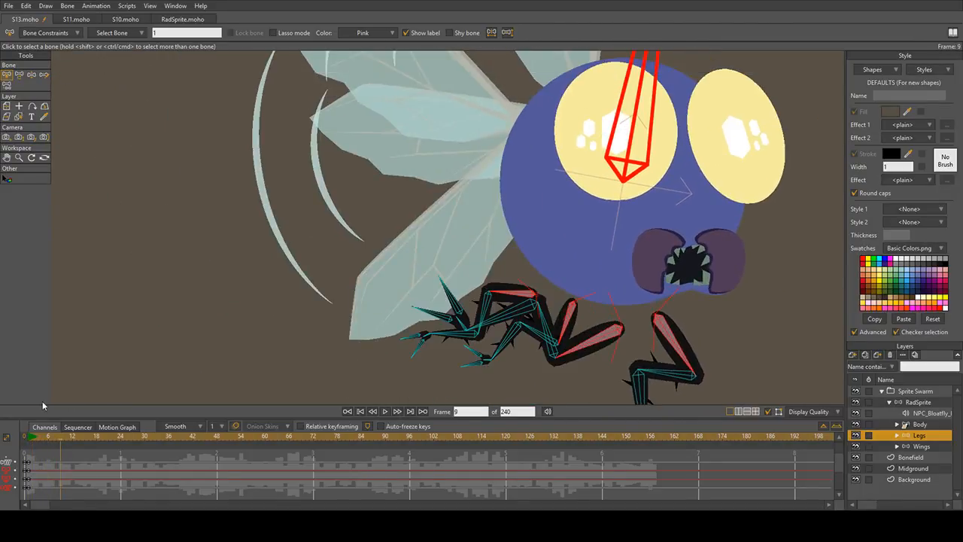
key("space")
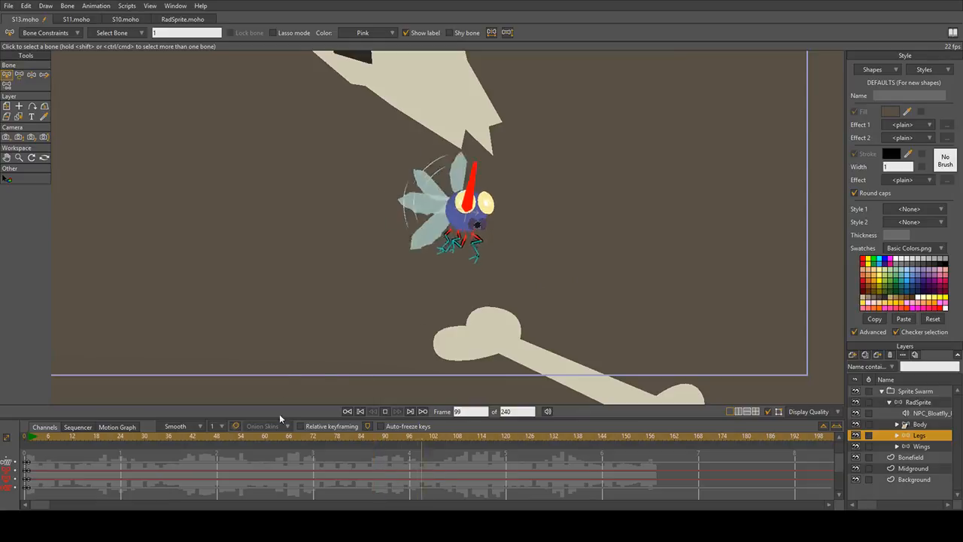
left_click(35, 438)
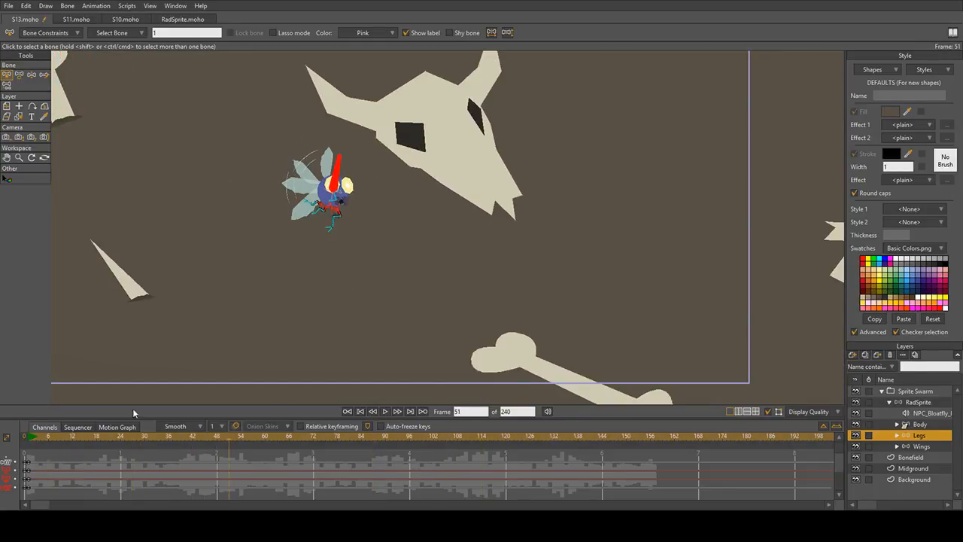
left_click(29, 439)
Step: Remove the angle constraints from the four upper leg bones at frame 1
scroll(55, 213, "up", 3)
left_click_drag(248, 105, 671, 398)
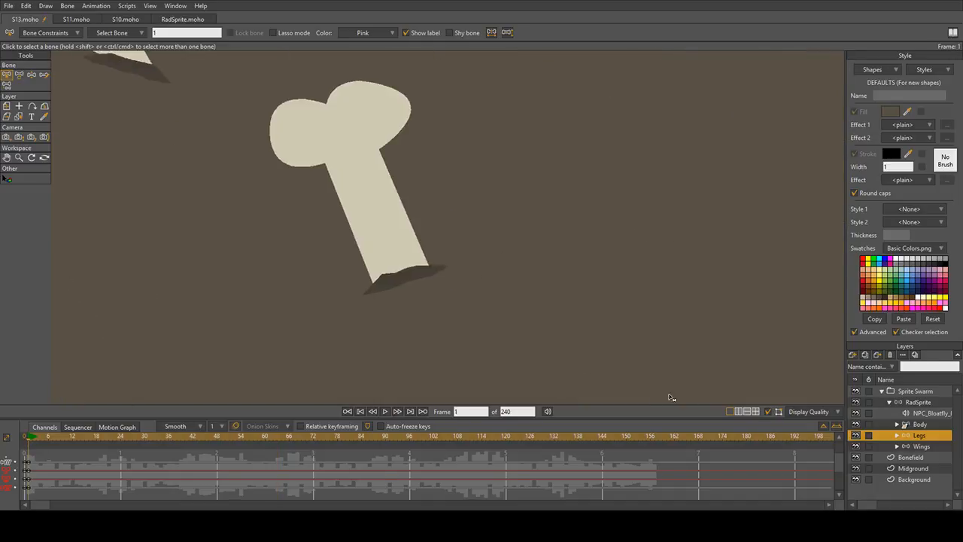
scroll(376, 203, "down", 7)
scroll(358, 197, "up", 8)
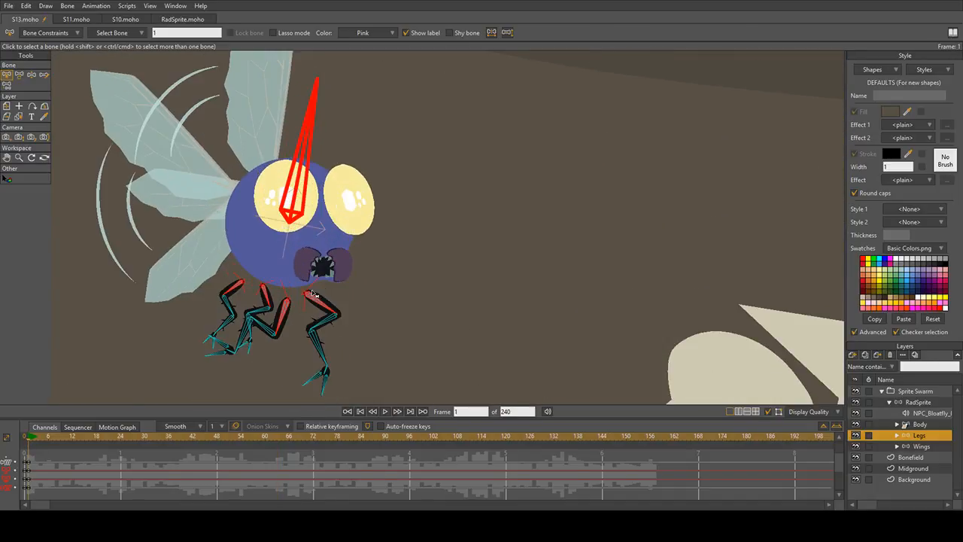
left_click_drag(372, 232, 397, 212)
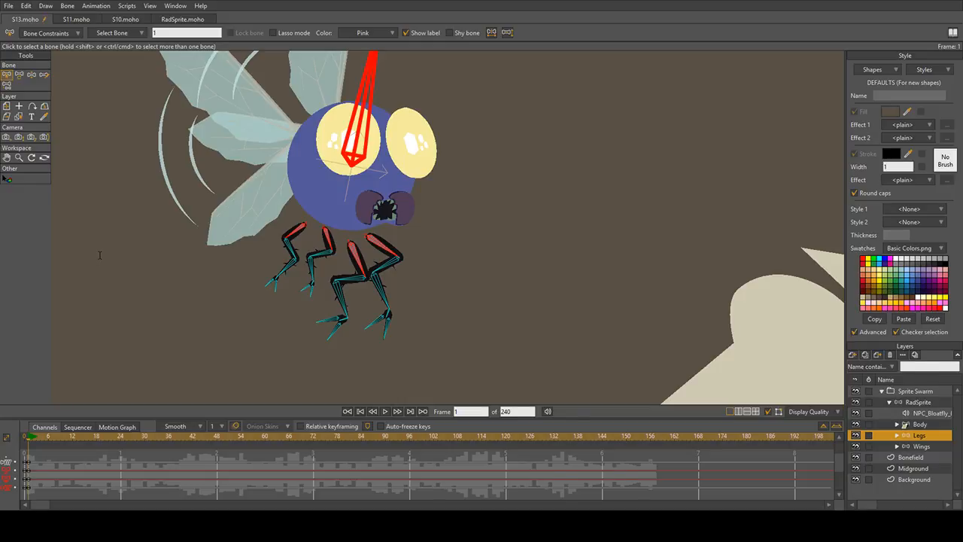
Step: Scrub through the first frames to examine the leg swing, play the flight up to frame 73, and go back to the start
left_click(57, 441)
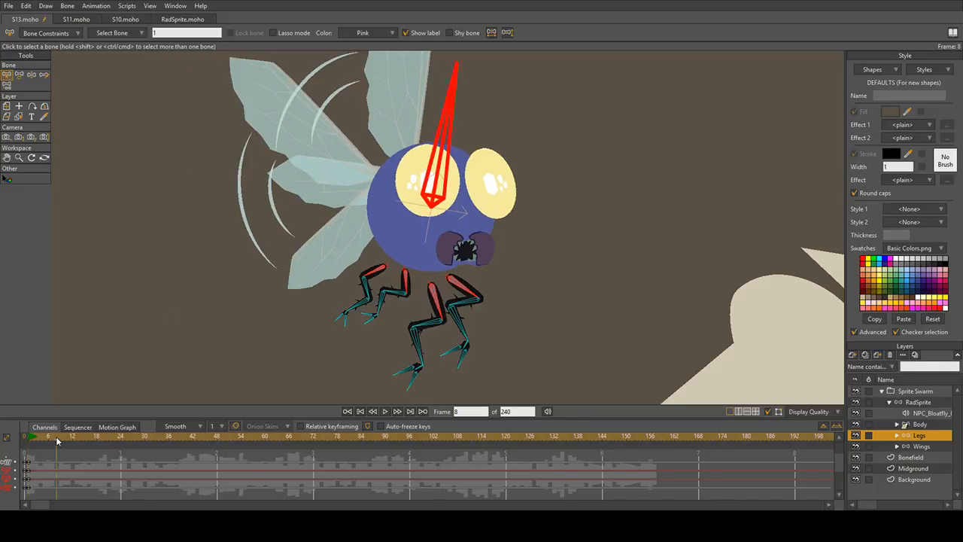
left_click_drag(60, 437, 91, 438)
mouse_move(34, 442)
left_mouse_down()
mouse_move(149, 459)
mouse_move(58, 448)
mouse_move(29, 456)
left_mouse_up()
key("space")
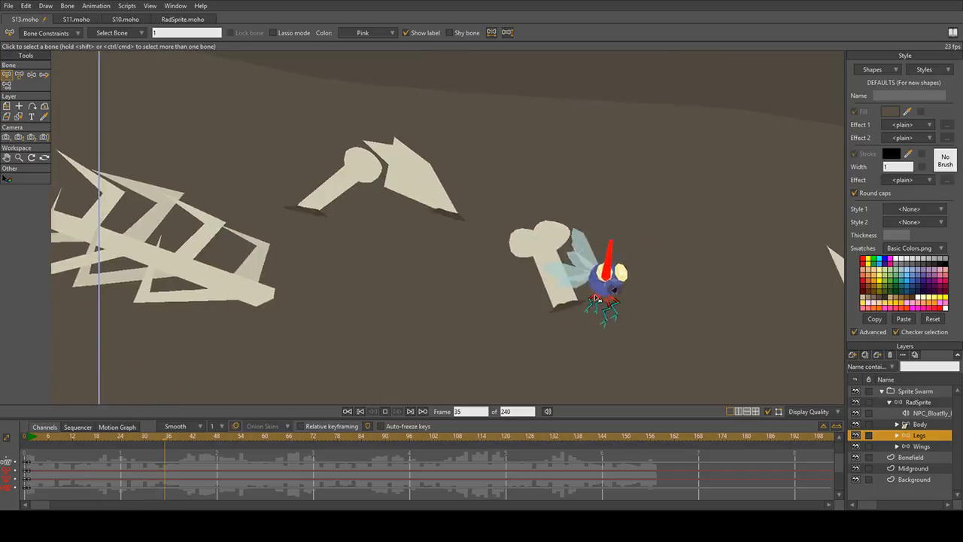
key("space")
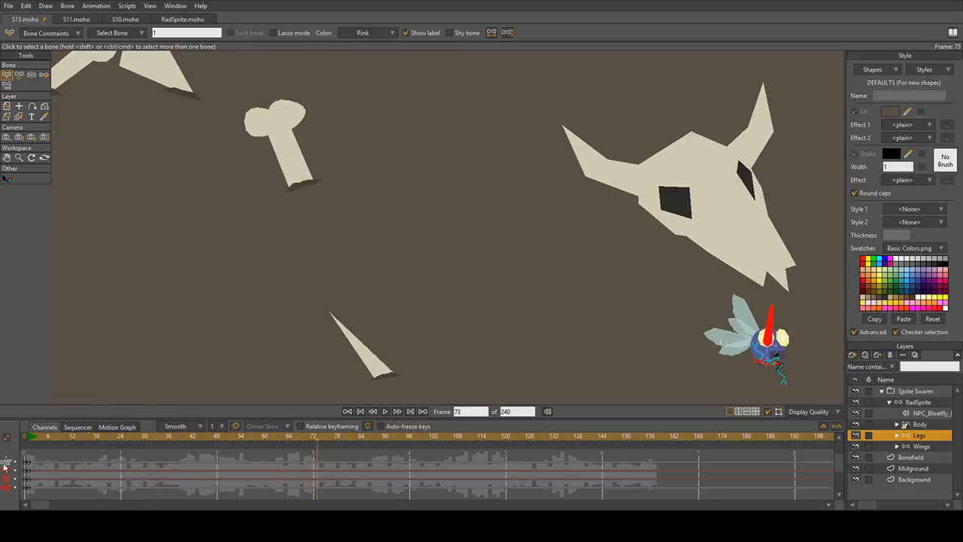
left_click(31, 437)
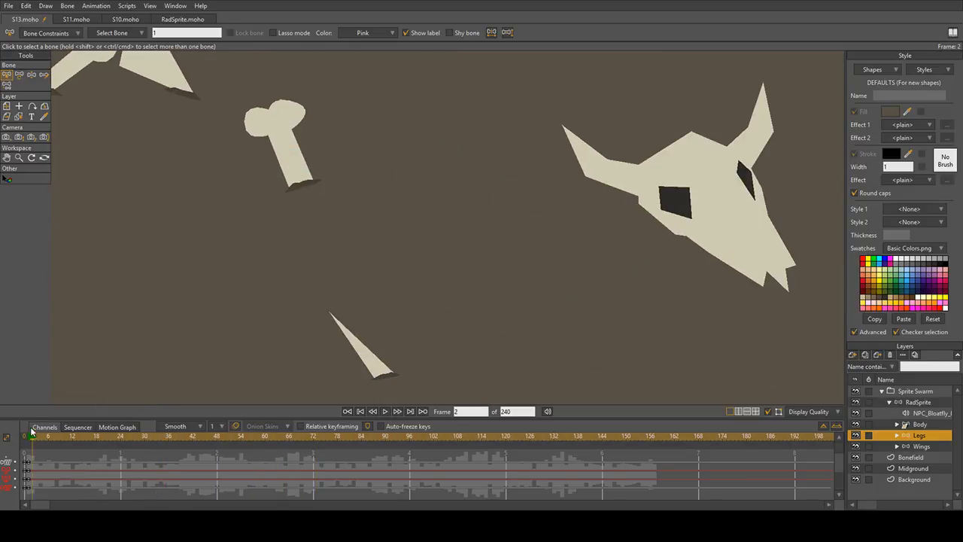
Step: Play the fly's flight again from frame 1 while viewing the whole bonefield frame, and return to frame 1
left_click_drag(211, 183, 452, 240)
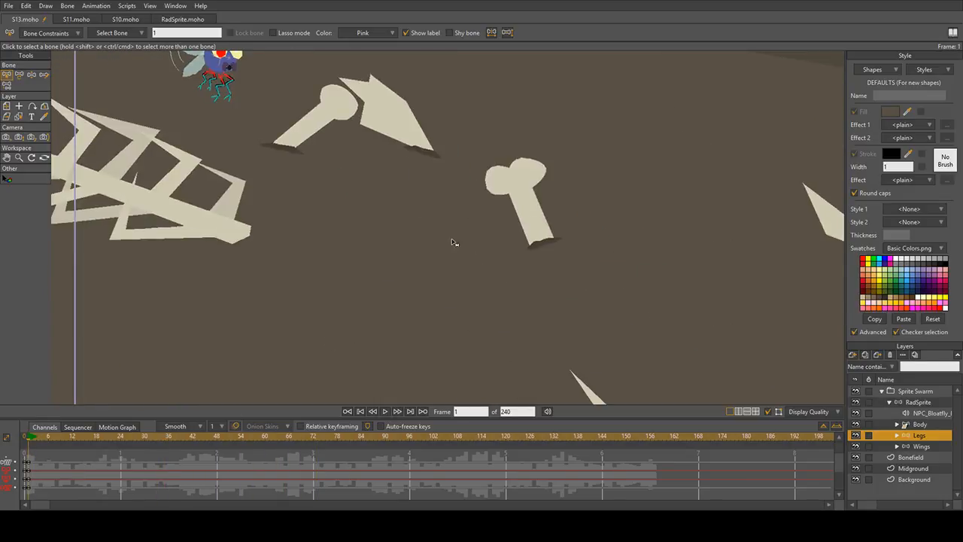
left_click_drag(278, 125, 419, 264)
scroll(387, 247, "up", 4)
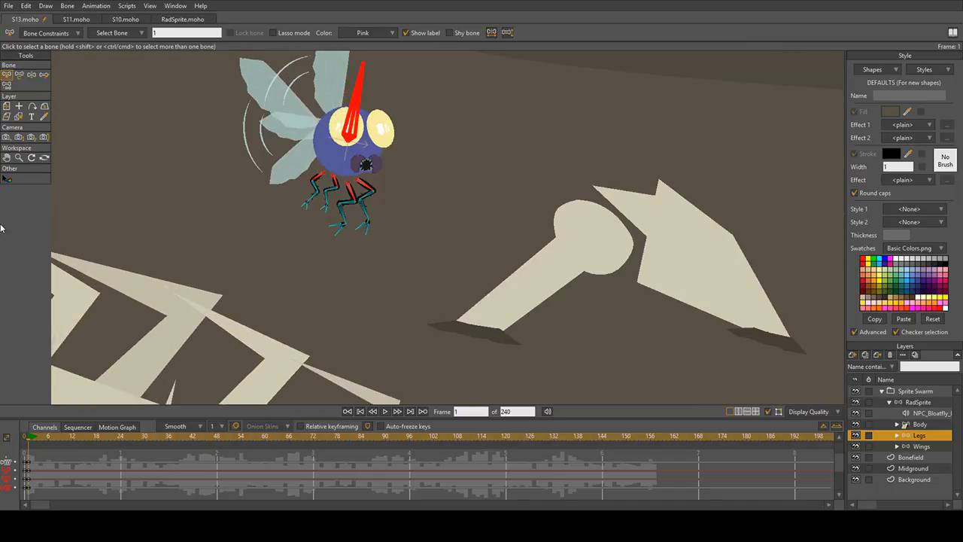
scroll(377, 274, "down", 3)
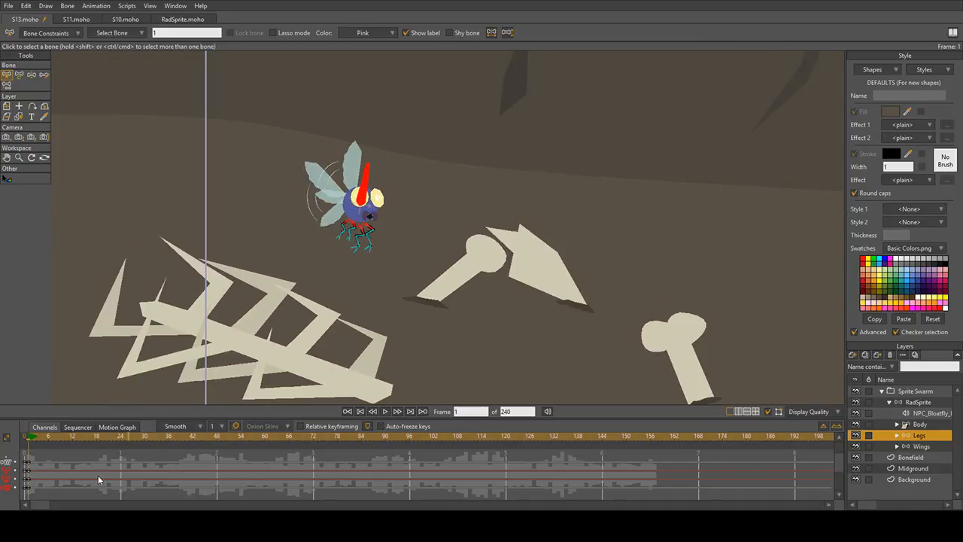
key("space")
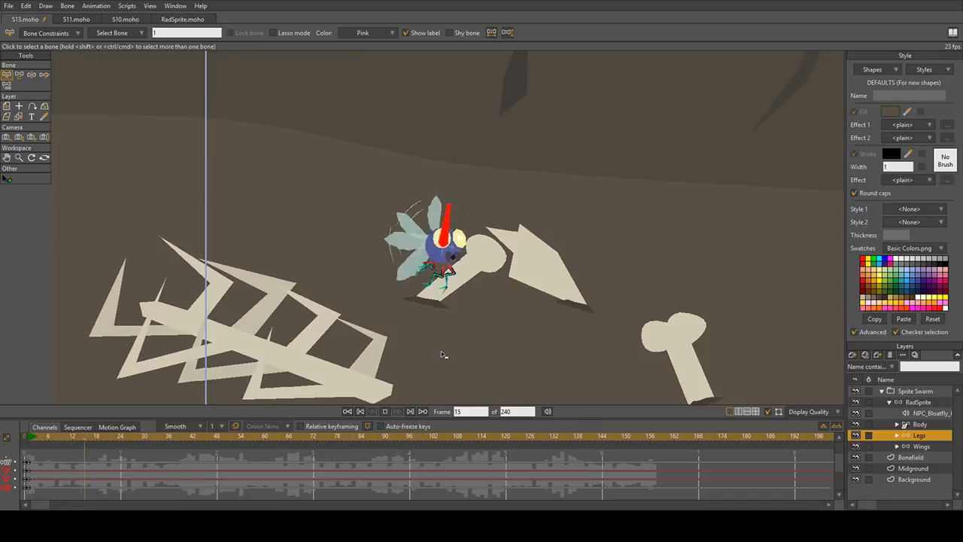
scroll(421, 226, "down", 5)
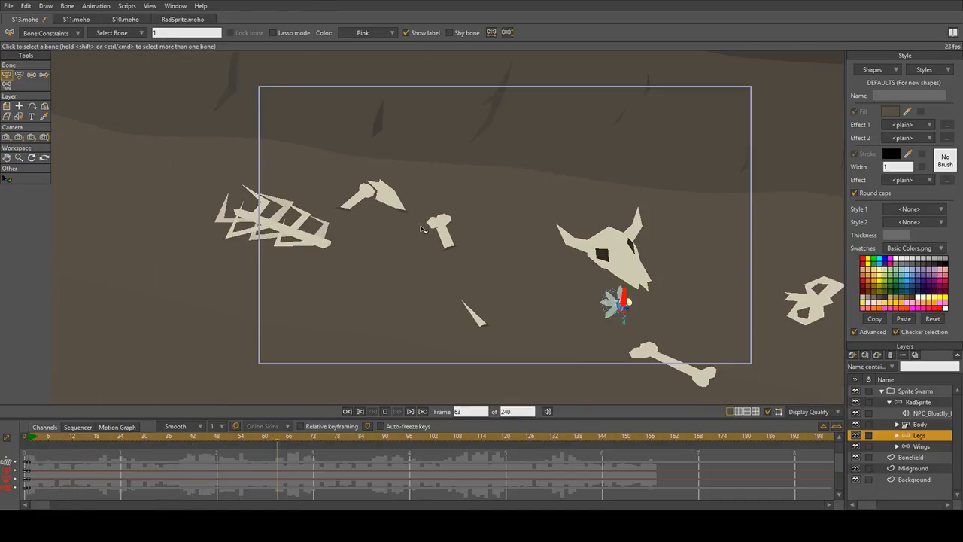
key("space")
scroll(468, 247, "up", 5)
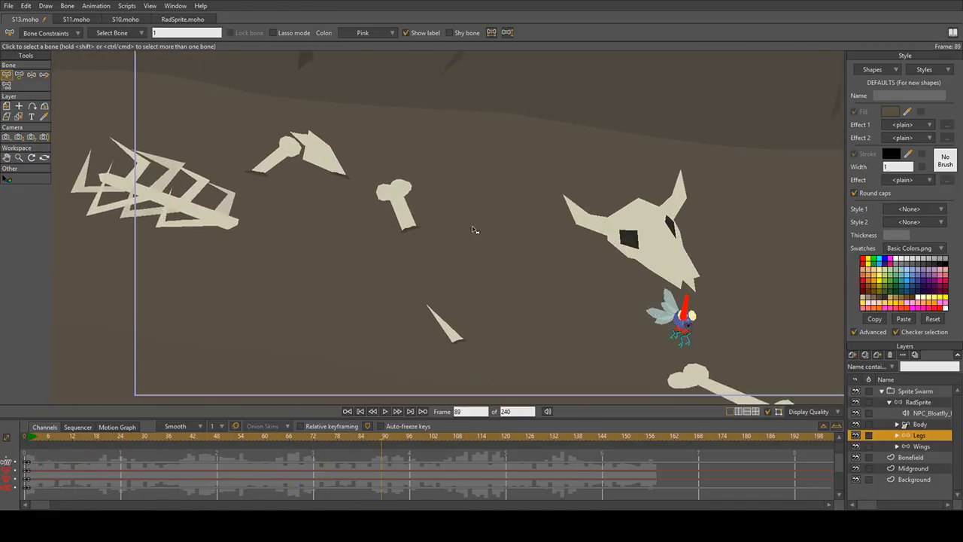
left_click(28, 436)
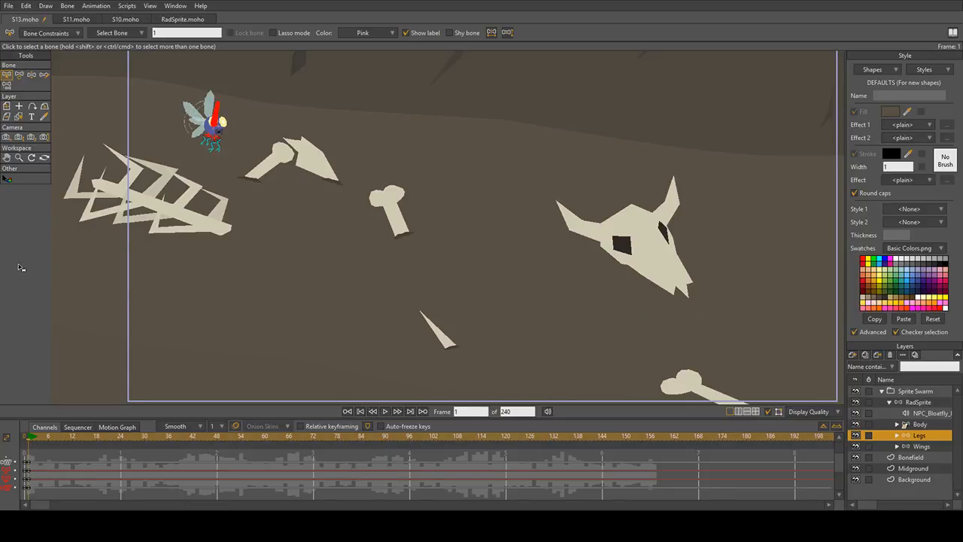
Step: Play the scene from the start to check the fly's body, wing and leg motion as it crosses the bonefield
left_click(40, 439)
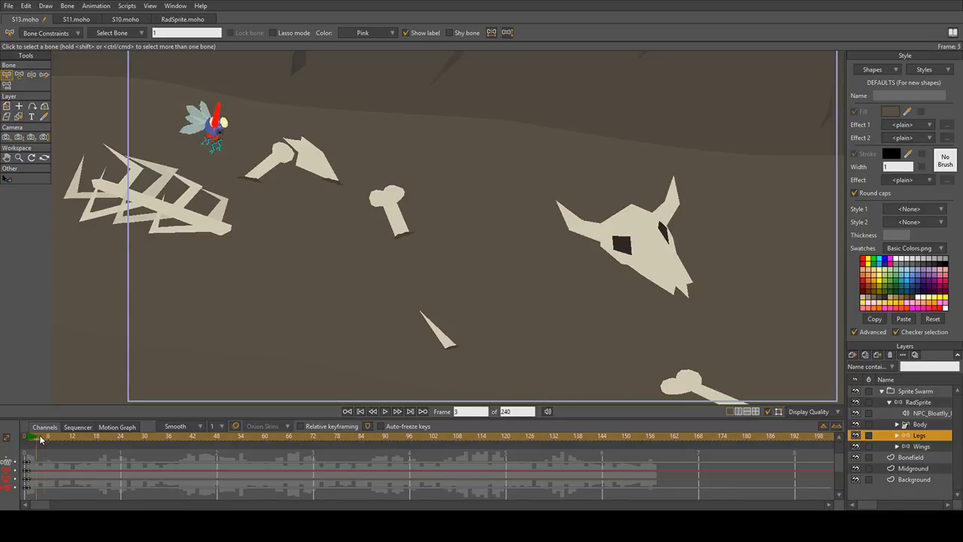
left_click(32, 439)
left_click_drag(32, 442, 19, 441)
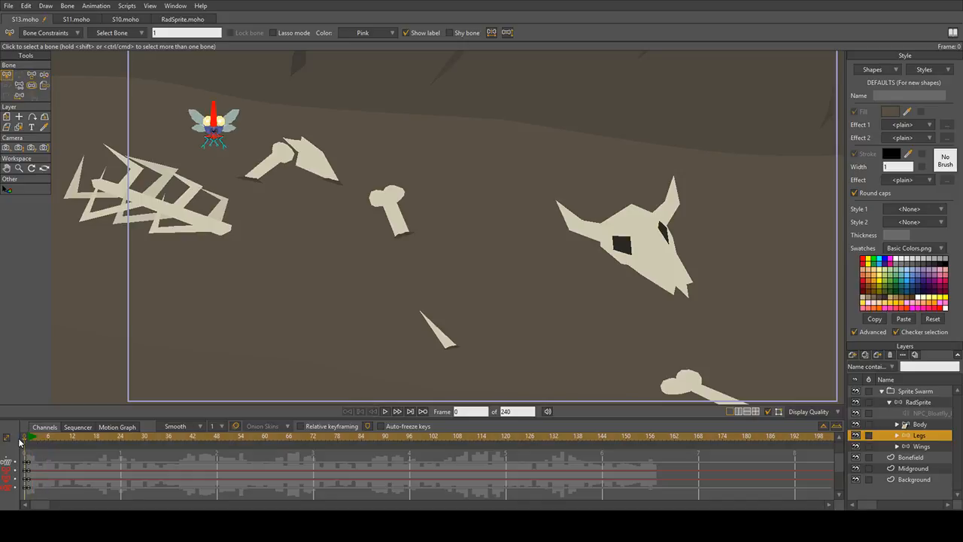
key("space")
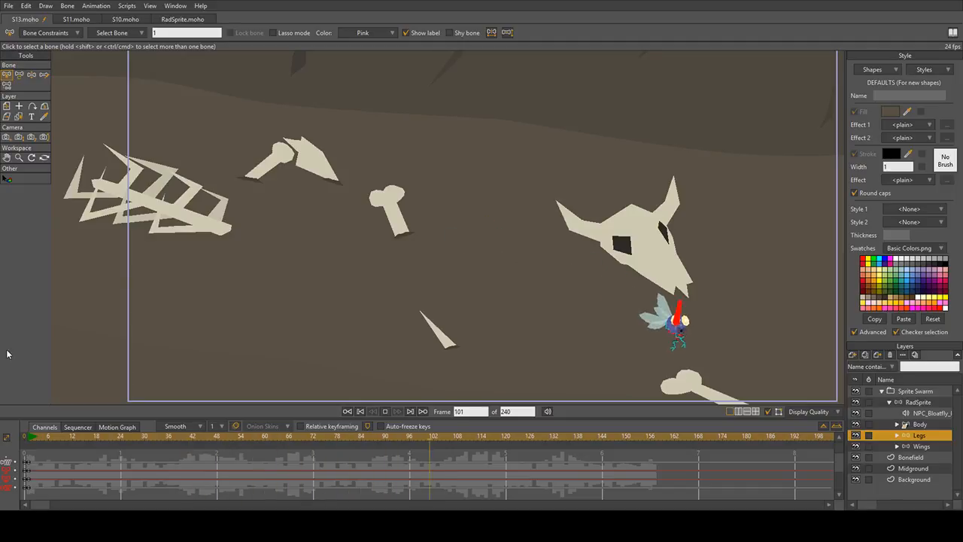
key("space")
left_click(32, 442)
scroll(236, 311, "up", 5)
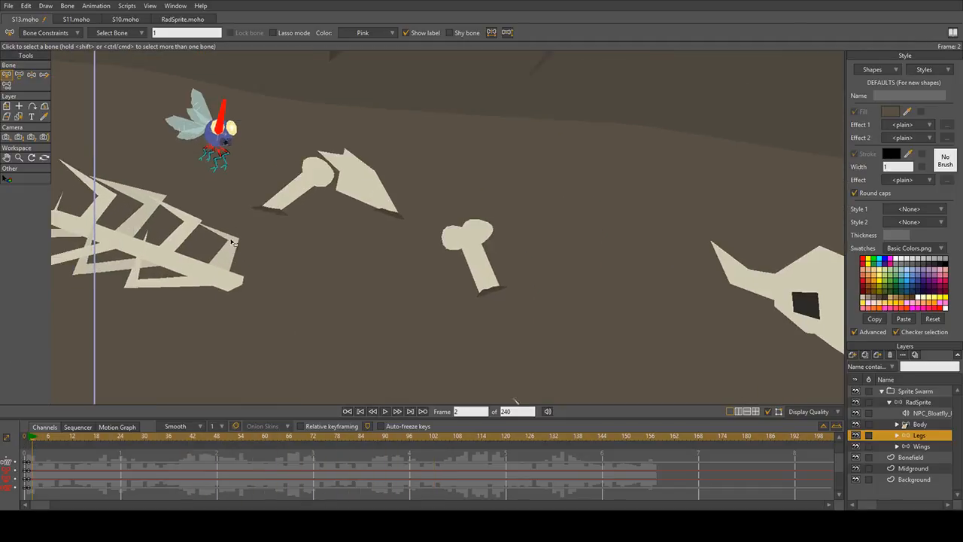
key("space")
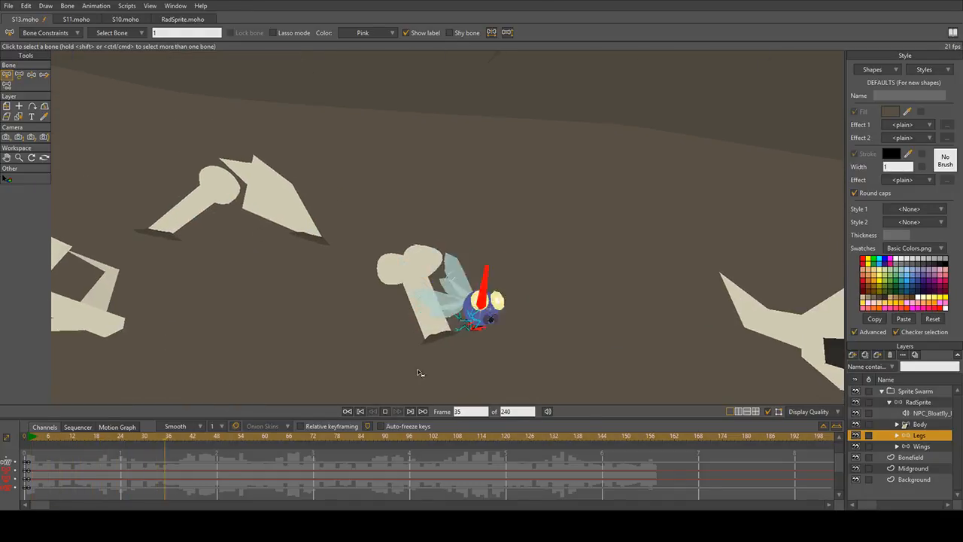
key("space")
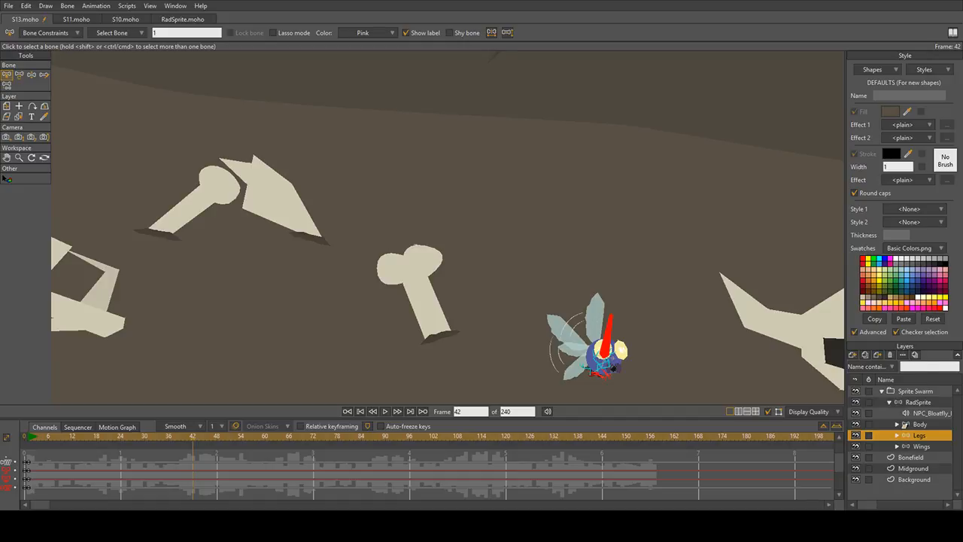
Step: Select the RadSprite layer and play the animation from frame 1 to review the flight path down to the skull
scroll(470, 201, "down", 2)
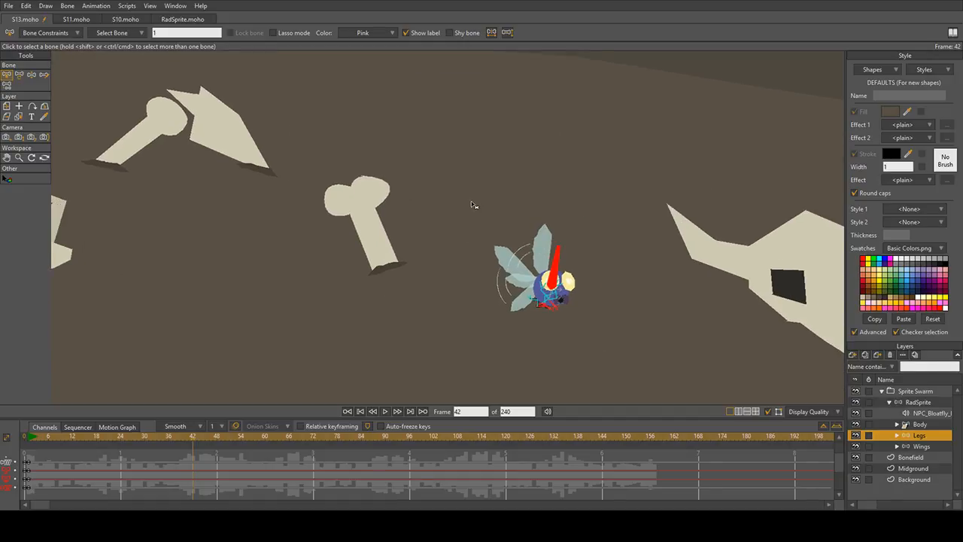
left_click(32, 442)
scroll(353, 197, "down", 2)
left_click_drag(249, 149, 357, 217)
scroll(342, 226, "up", 3)
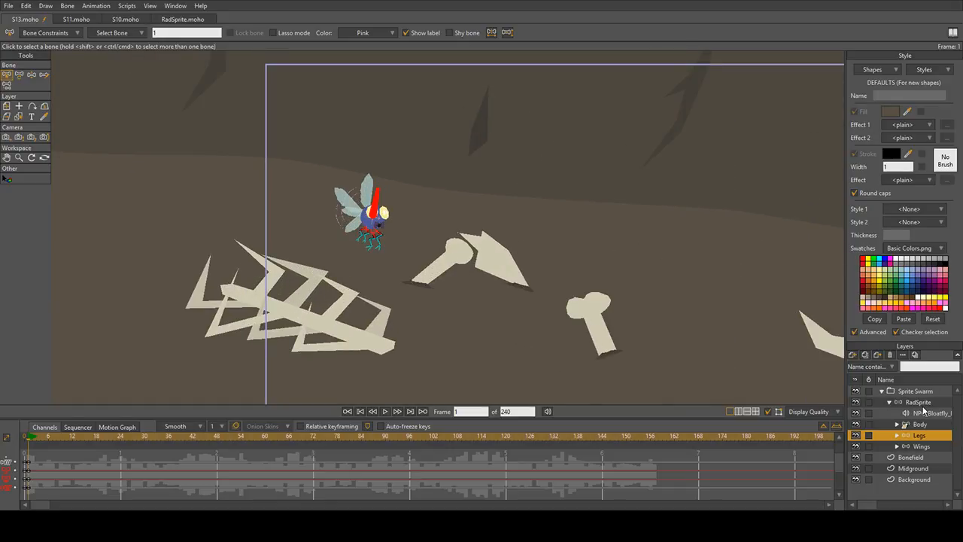
left_click(918, 402)
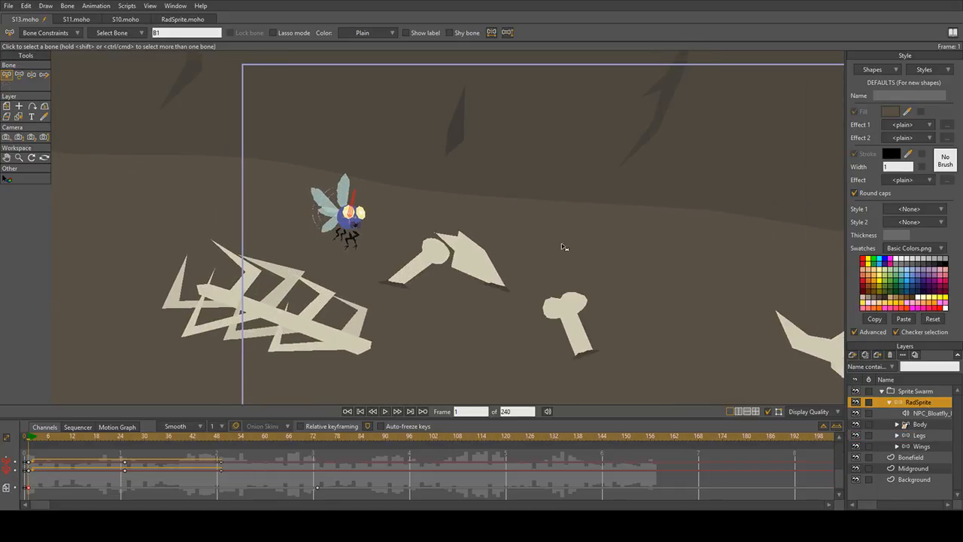
scroll(558, 256, "right", 2)
key("space")
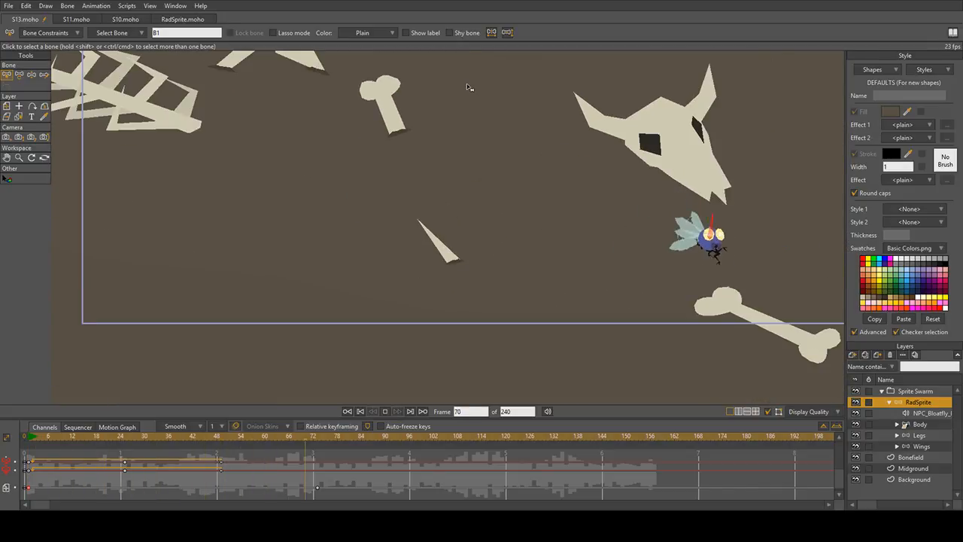
key("space")
scroll(726, 241, "up", 5)
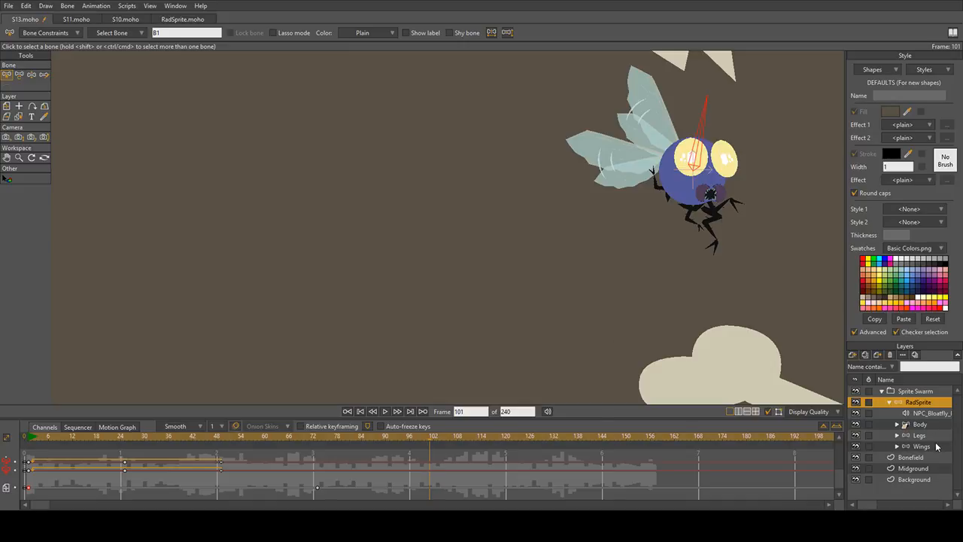
Step: Select the Legs layer and inspect the fly's leg bones up close at frame 1
left_click(937, 435)
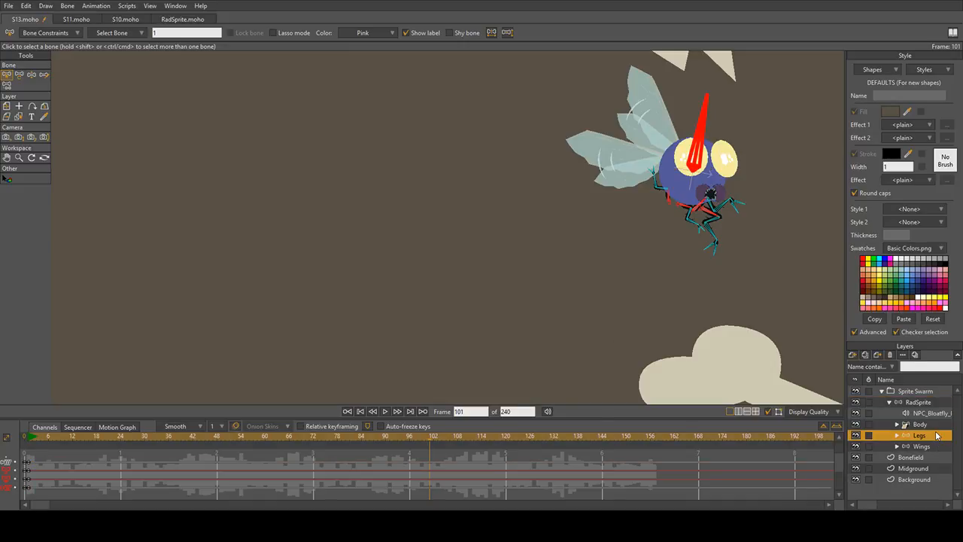
left_click(27, 441)
scroll(157, 229, "down", 4)
scroll(138, 129, "up", 4)
left_click_drag(137, 129, 466, 263)
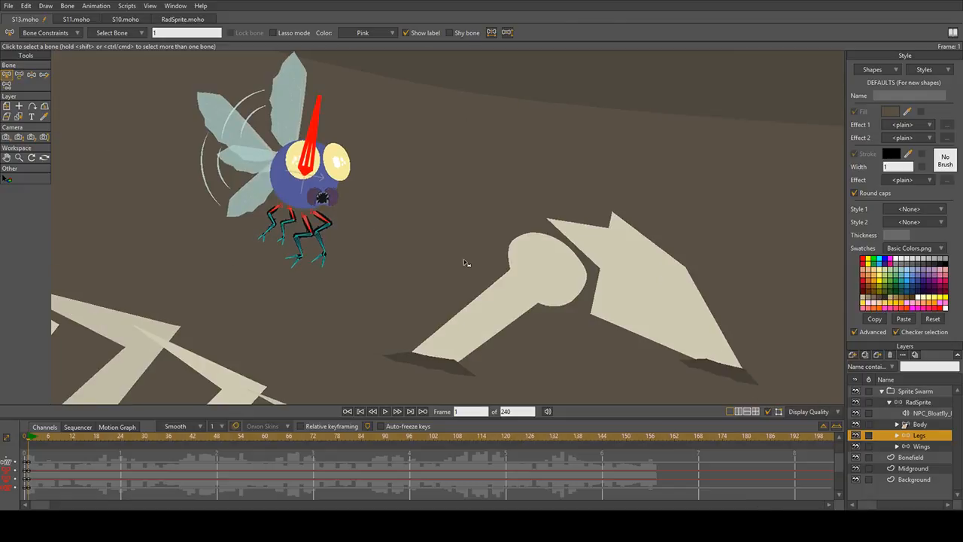
scroll(295, 265, "up", 3)
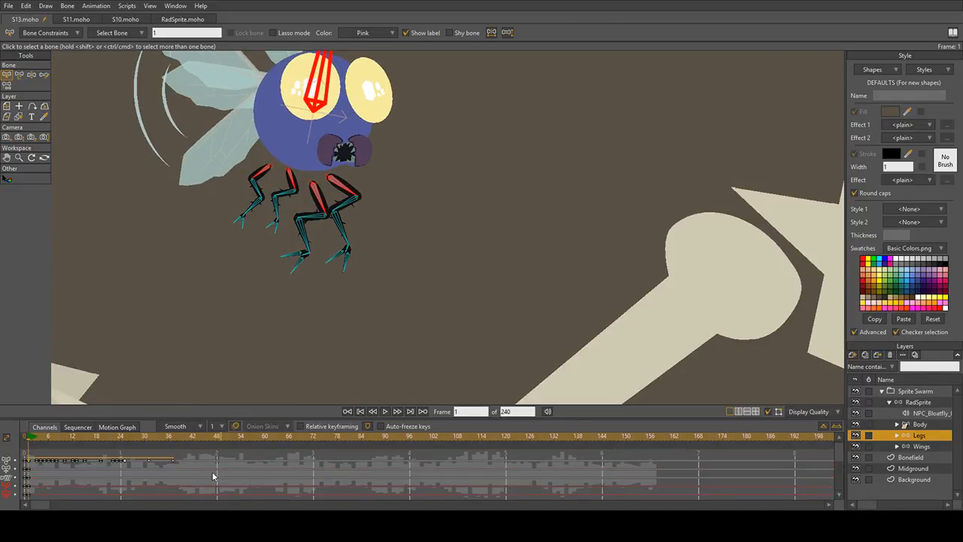
Step: Try deleting bone keyframes at frame 1 of the Legs layer and undo the deletion
scroll(110, 472, "down", 3)
scroll(52, 480, "up", 2)
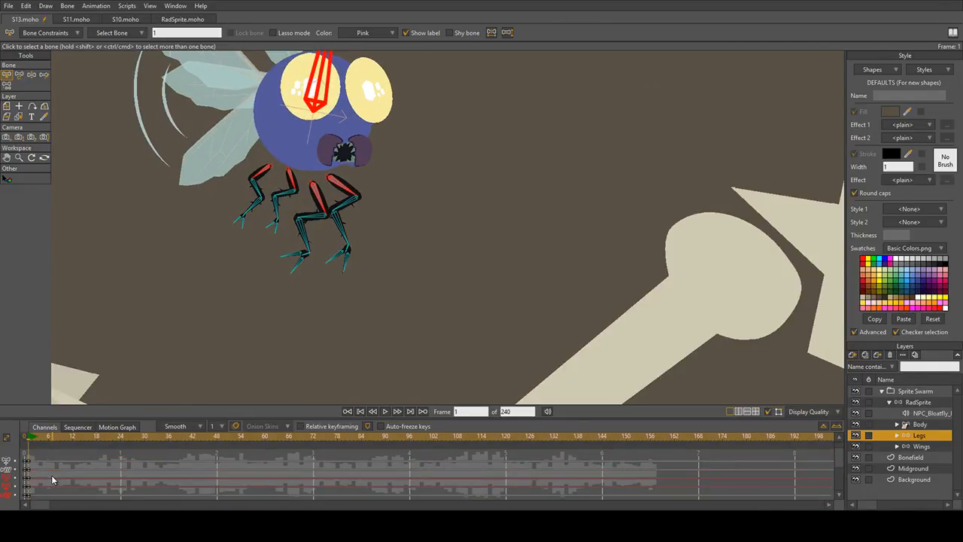
scroll(44, 481, "down", 2)
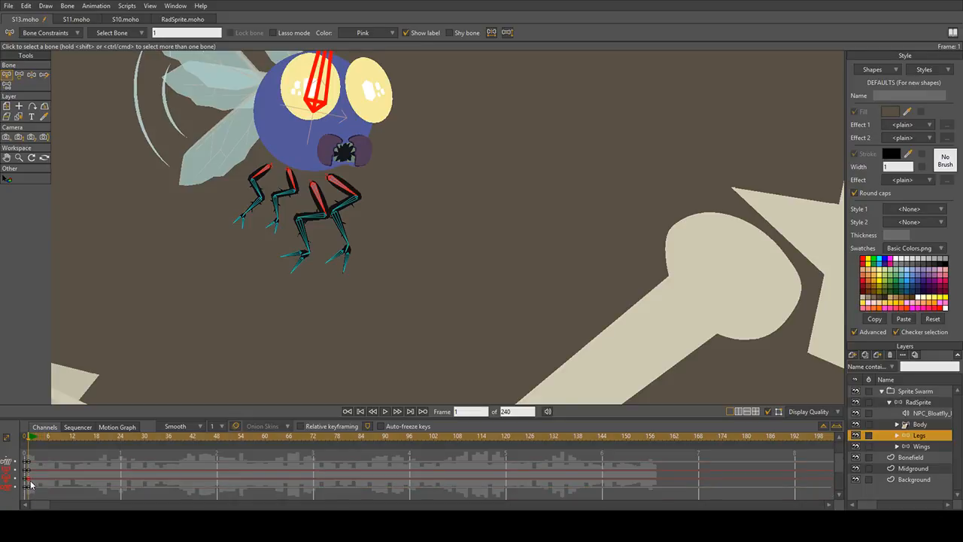
key("Delete")
key("ctrl+z")
Step: Scrub to around frame 21 and play on from there to check the legs in mid-flight
left_click_drag(69, 440, 113, 441)
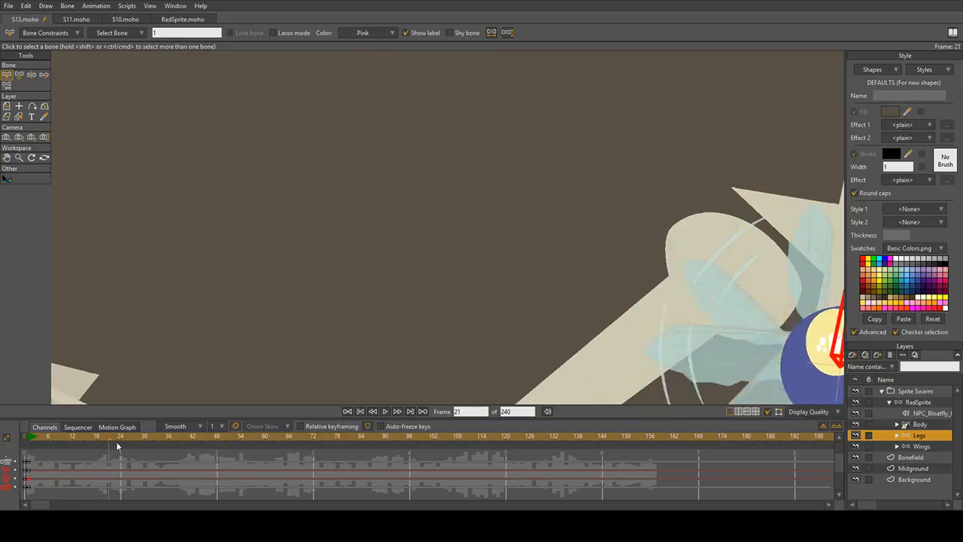
left_click_drag(700, 338, 497, 234)
scroll(537, 255, "down", 5)
key("space")
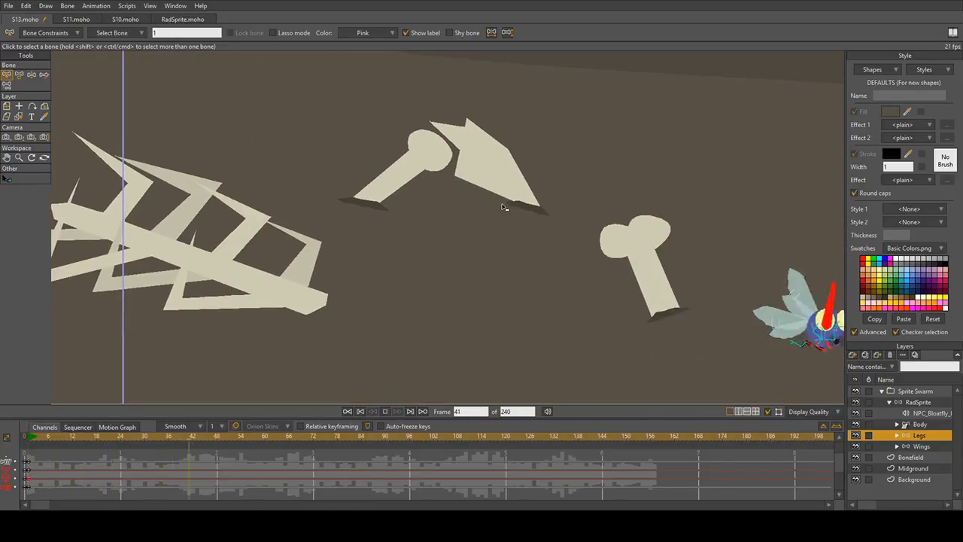
left_click_drag(614, 214, 429, 201)
key("space")
Step: Replay the animation several times from frame 1 to examine how the legs move during the flight and the hover below the skull
left_click(31, 438)
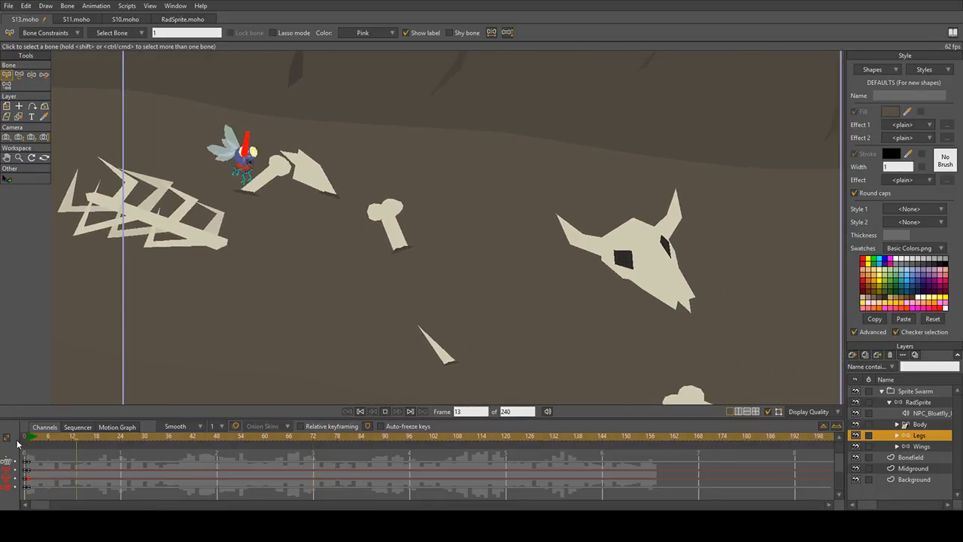
left_click(31, 438)
left_click(31, 438)
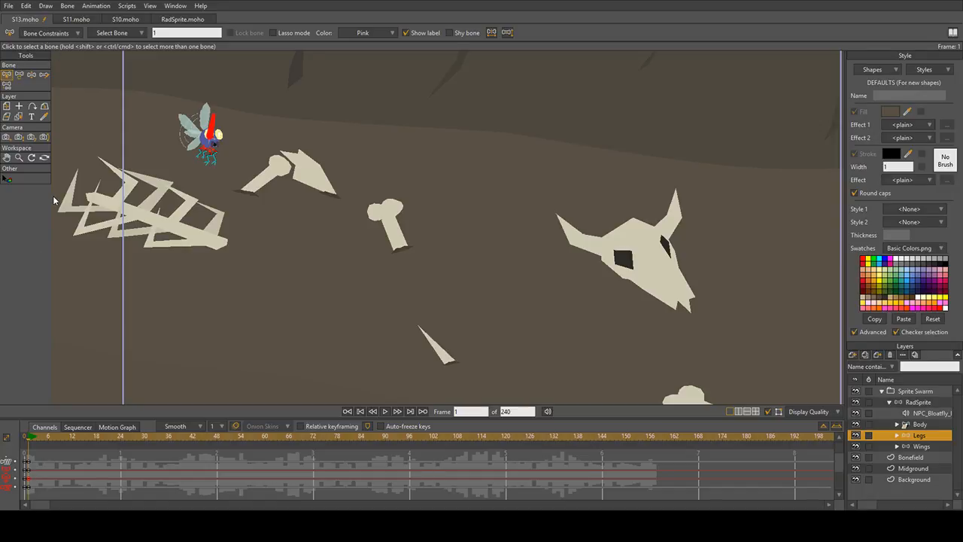
key("space")
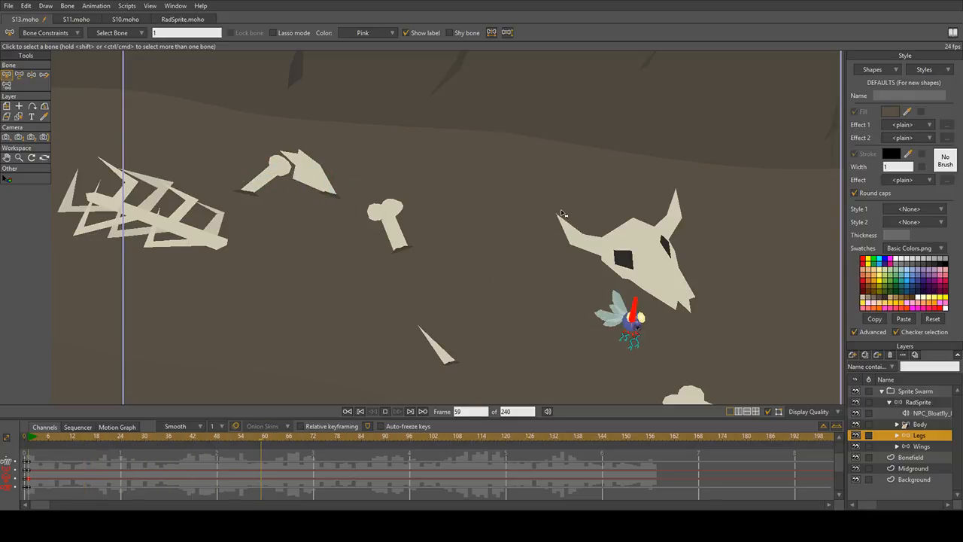
key("space")
left_click(31, 443)
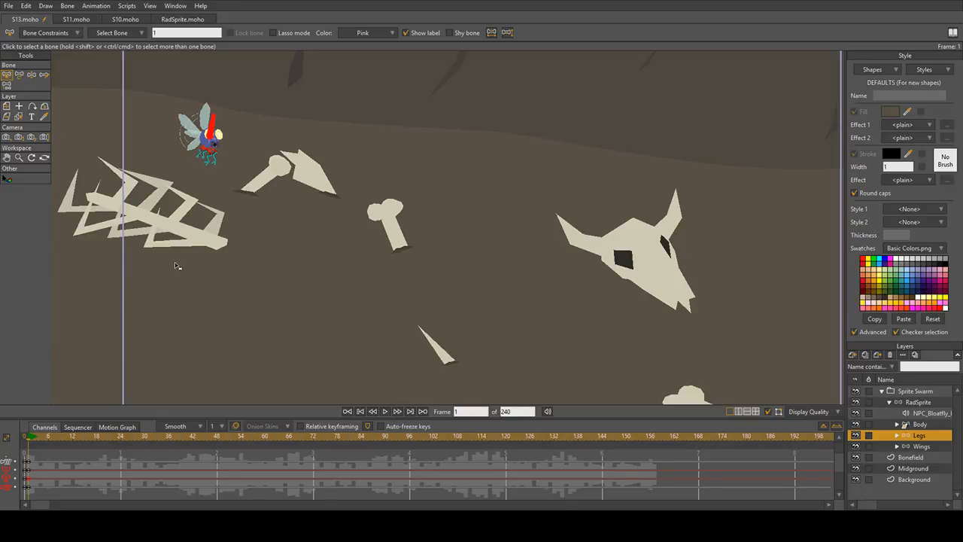
key("space")
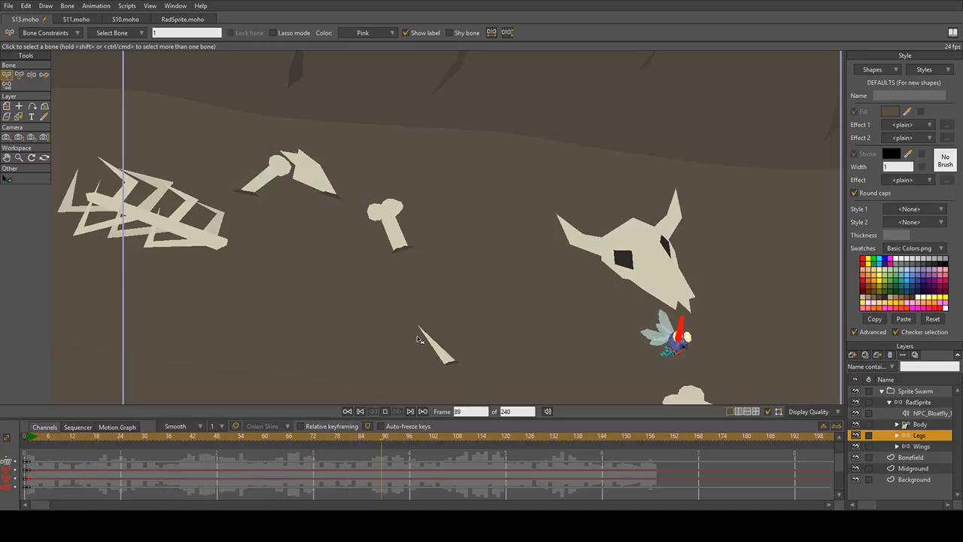
key("space")
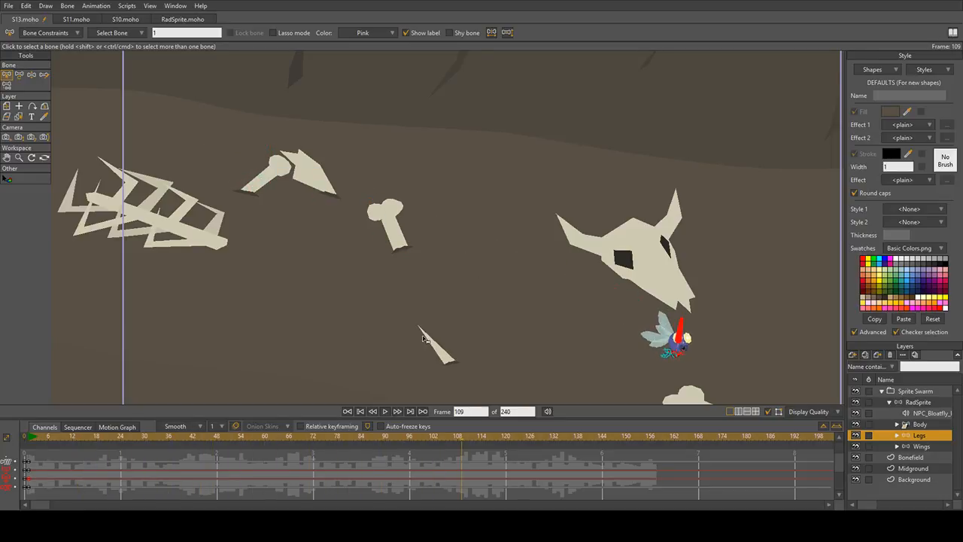
left_click(27, 436)
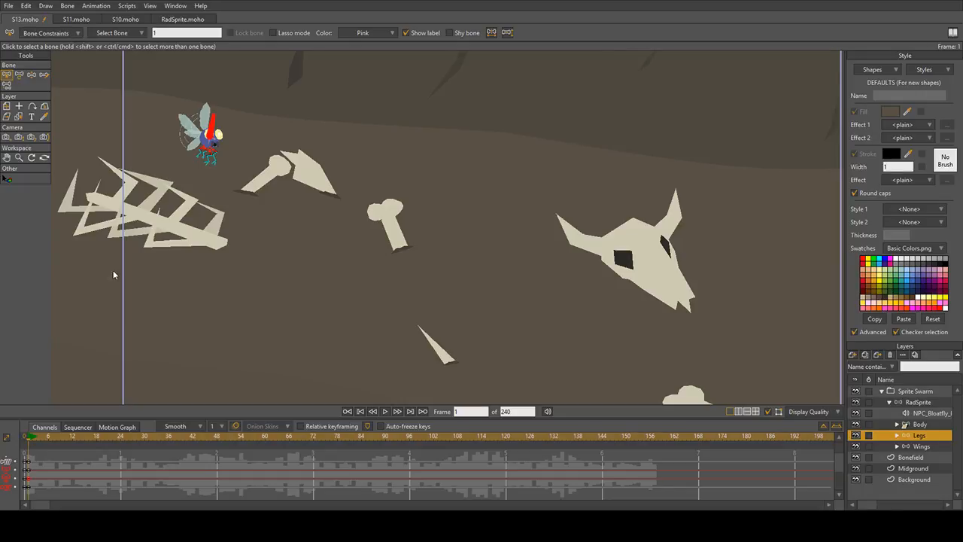
key("space")
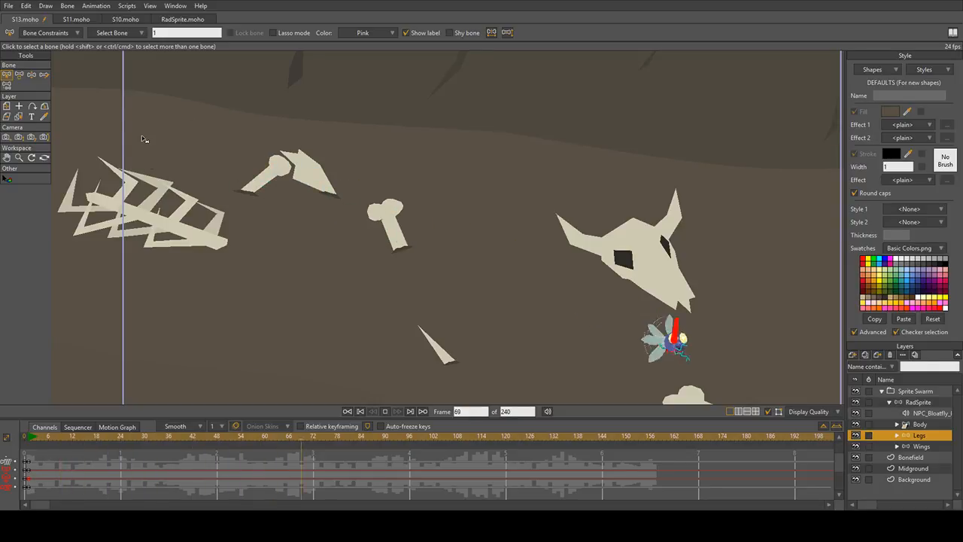
key("space")
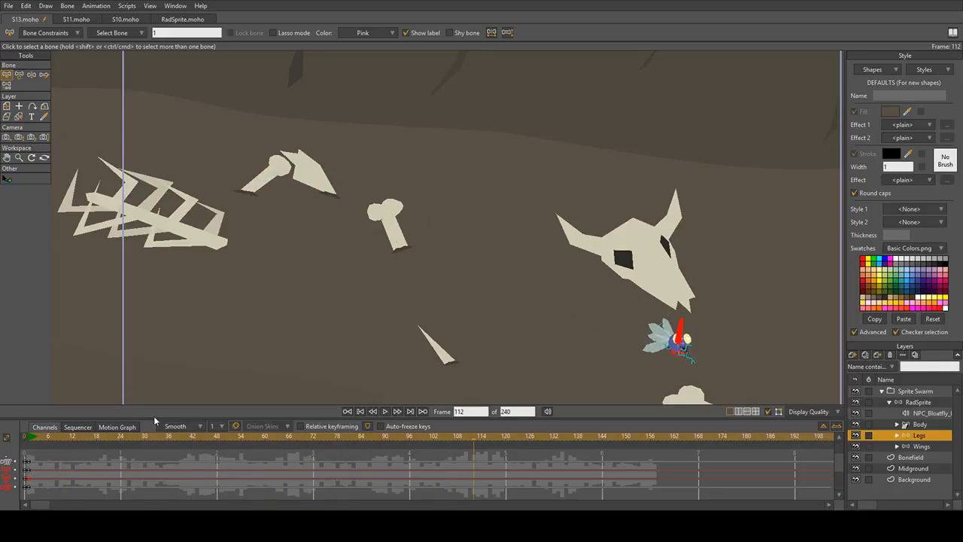
left_click(28, 438)
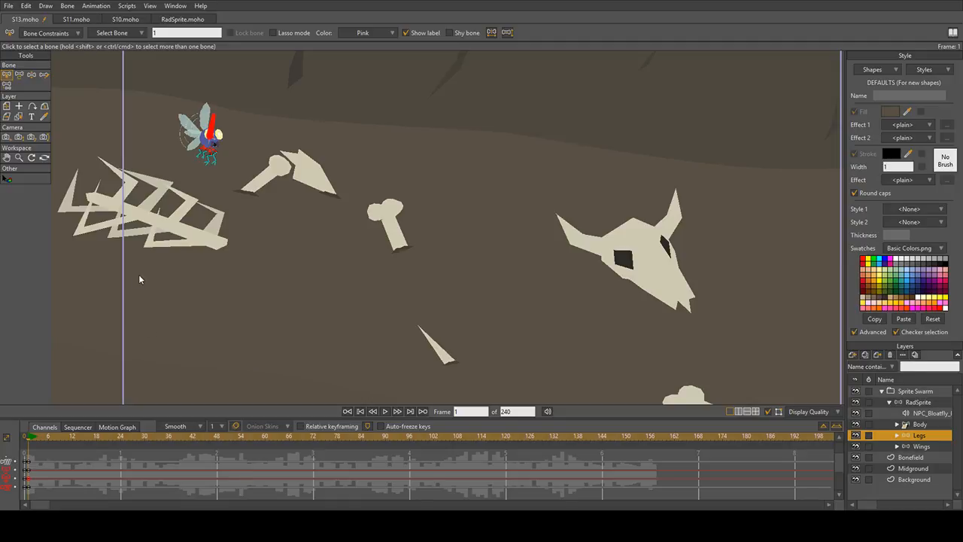
key("space")
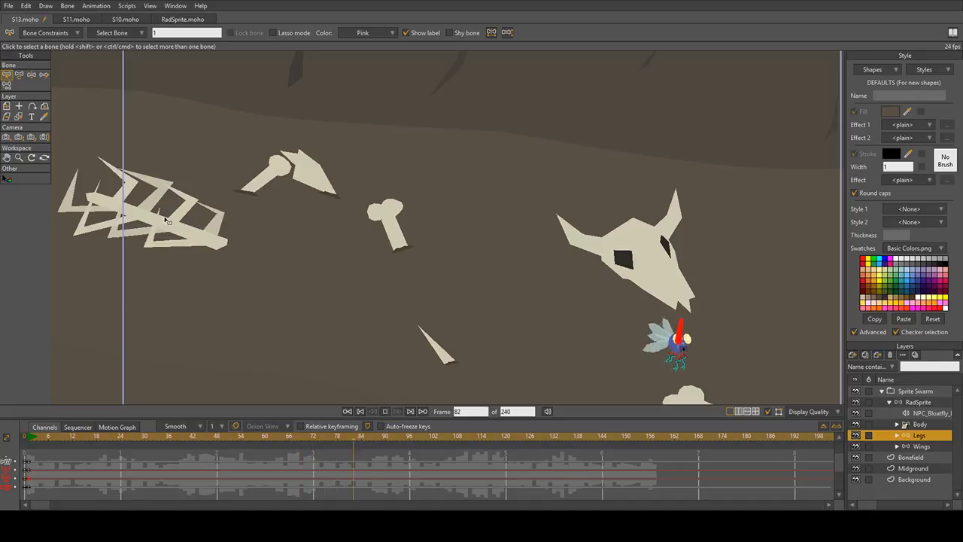
key("space")
left_click(29, 438)
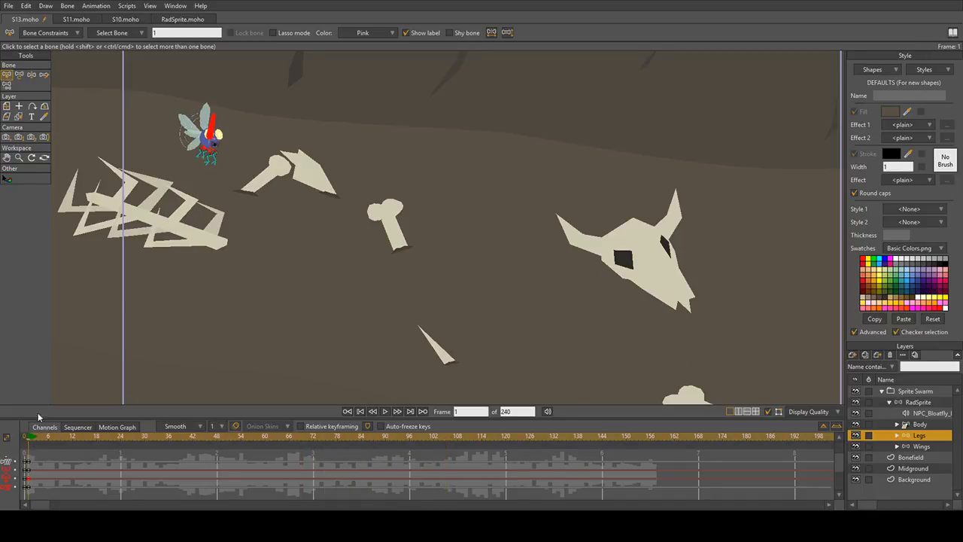
key("space")
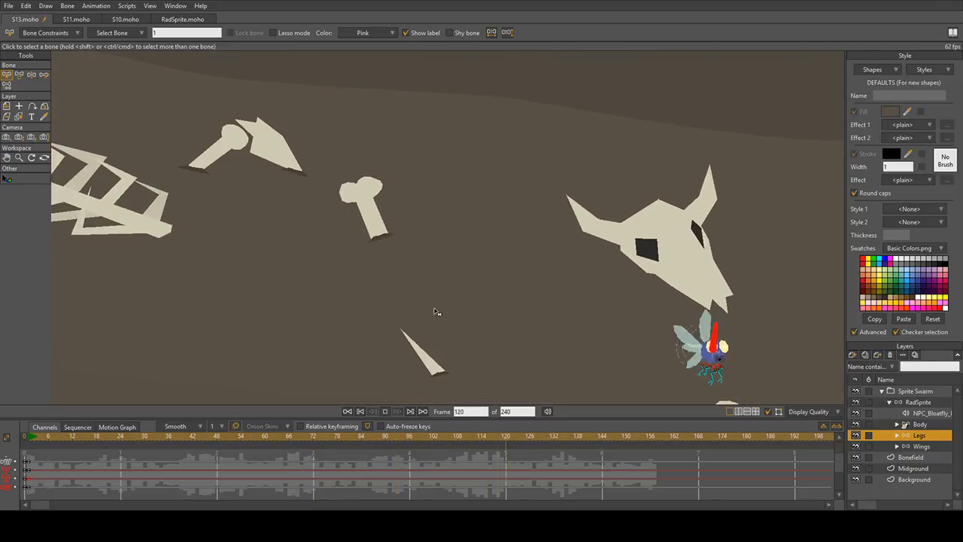
key("space")
left_click(29, 438)
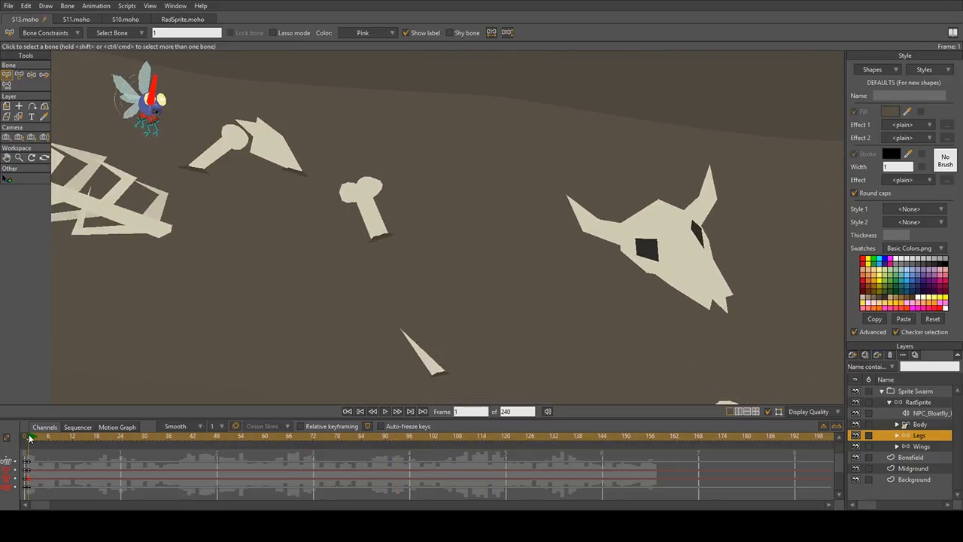
key("space")
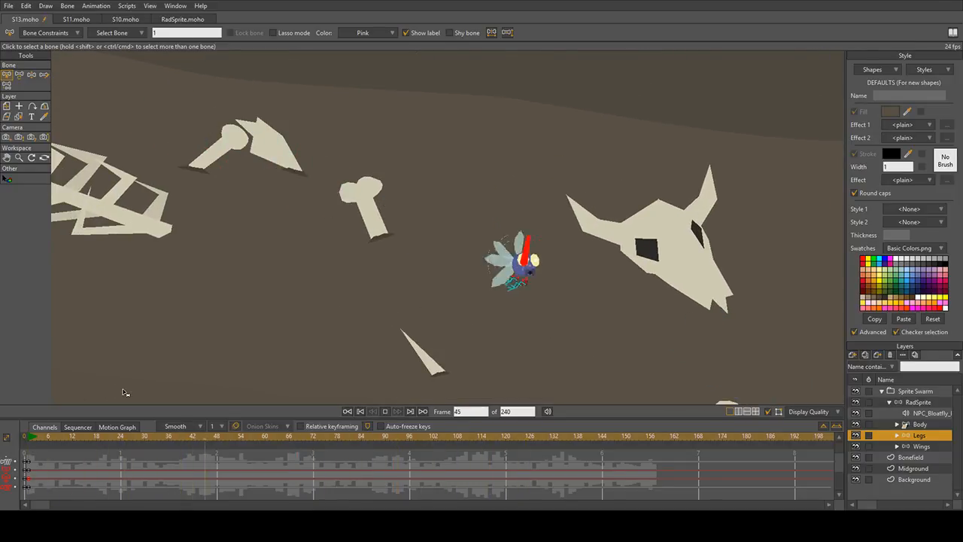
key("space")
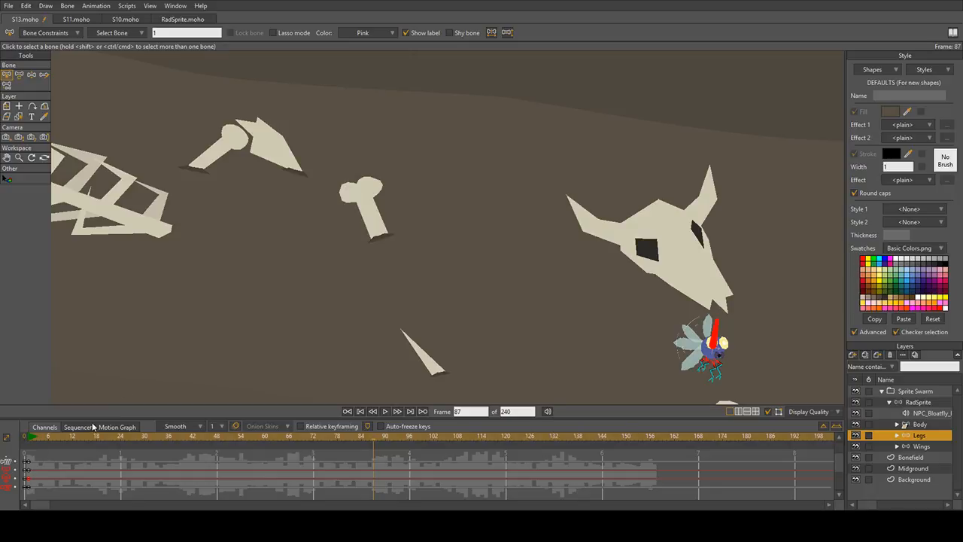
left_click(30, 438)
key("space")
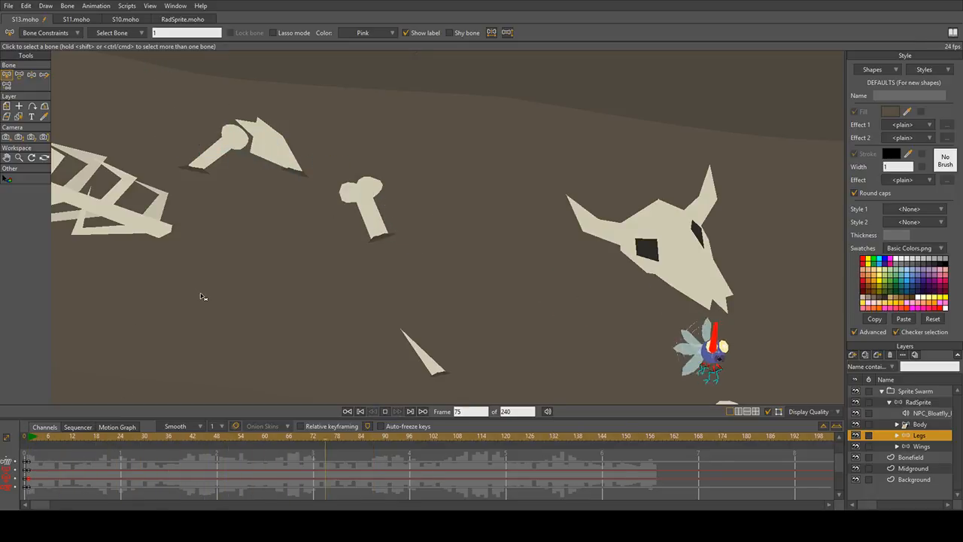
Step: Replay the fly's flight from frame 1 with the whole camera frame in view
left_click(33, 437)
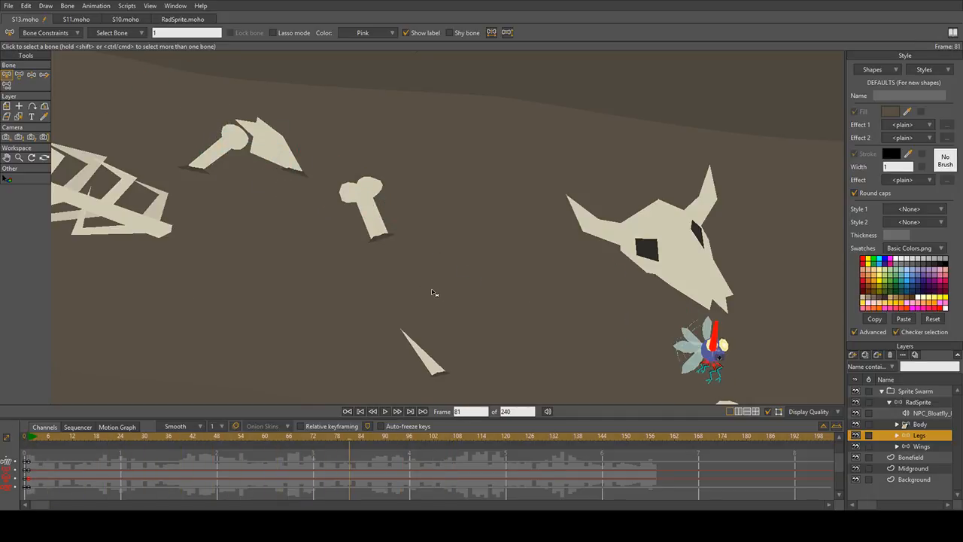
scroll(346, 279, "down", 3)
scroll(360, 268, "up", 2)
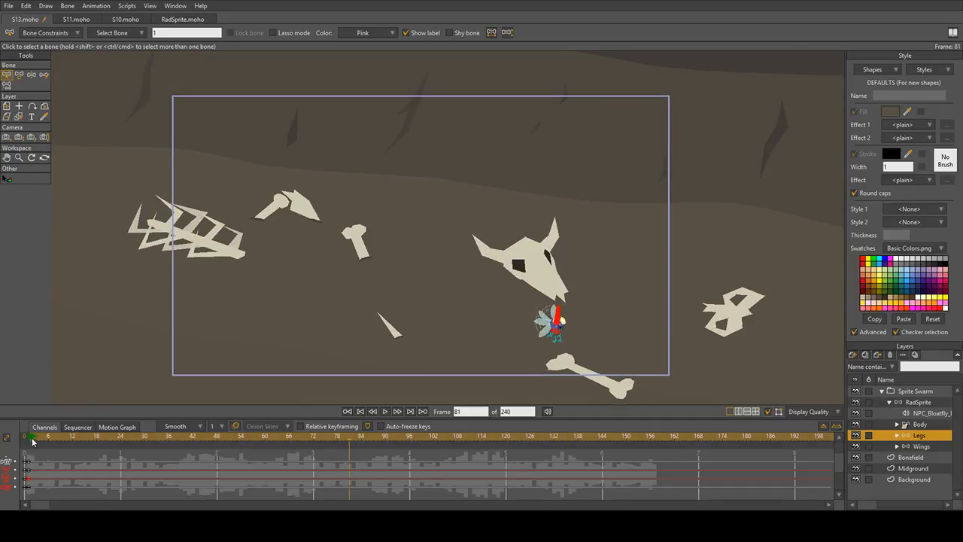
left_click(29, 437)
key("space")
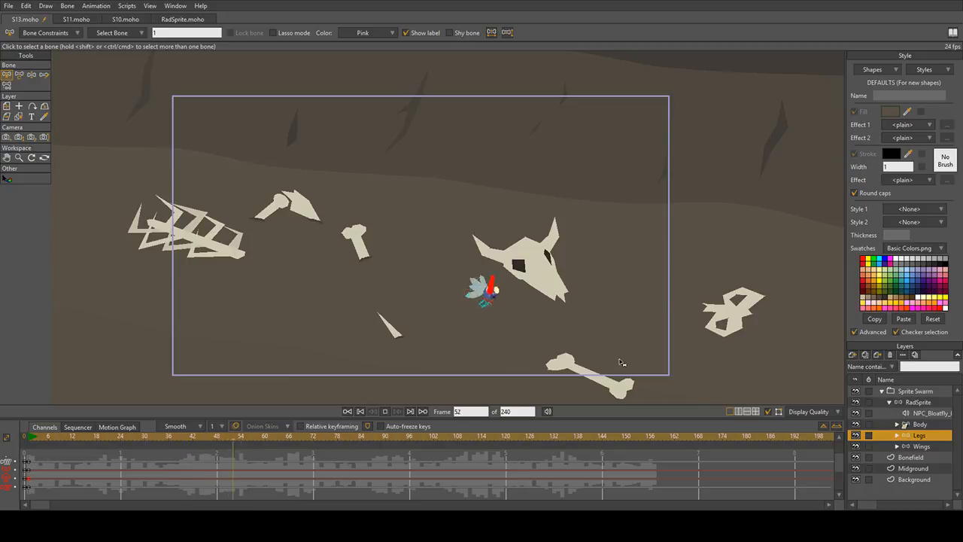
key("space")
left_click(28, 438)
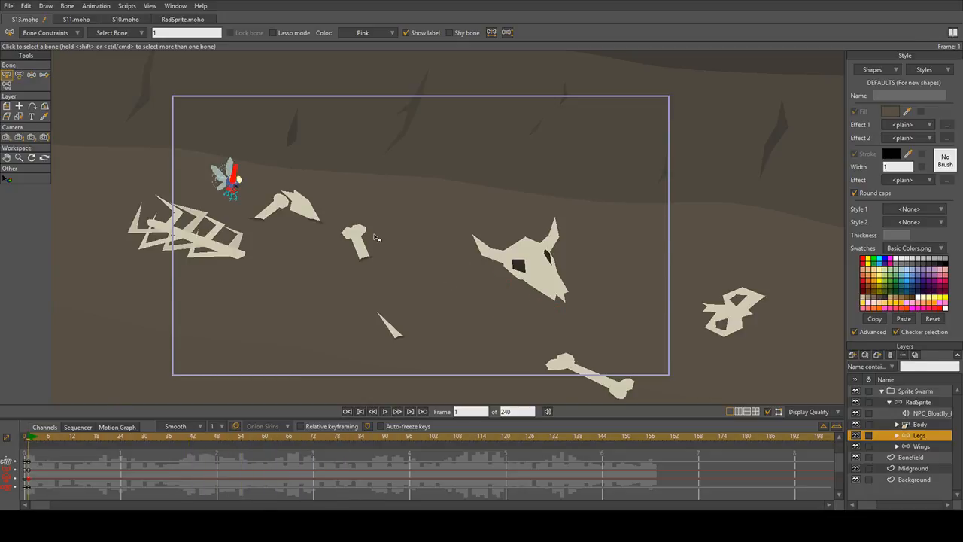
Step: Try setting the NPC_Bloatfly audio layer's Z position to -1.50 at frame 1 and realigning it over the fly's body
left_click(918, 413)
scroll(382, 237, "up", 3)
scroll(382, 236, "up", 5)
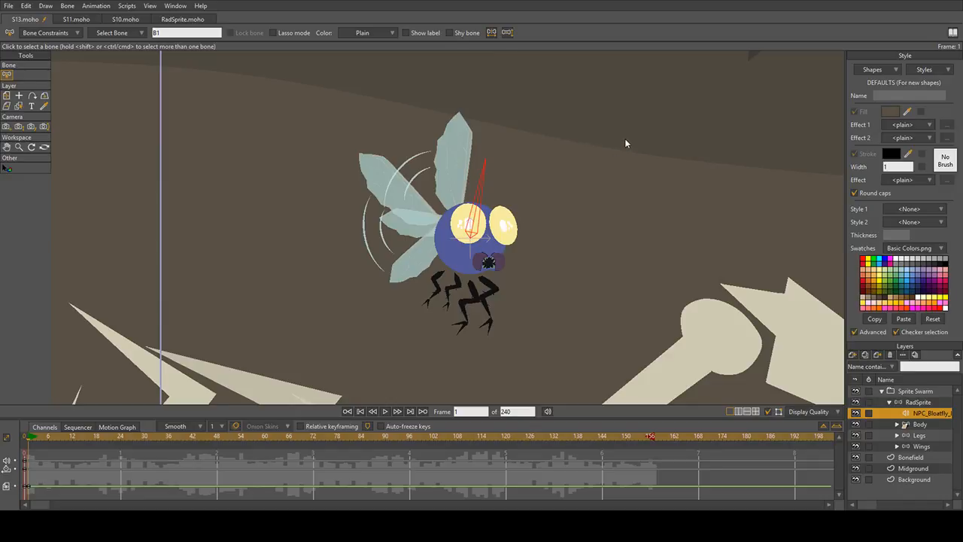
scroll(553, 332, "right", 3)
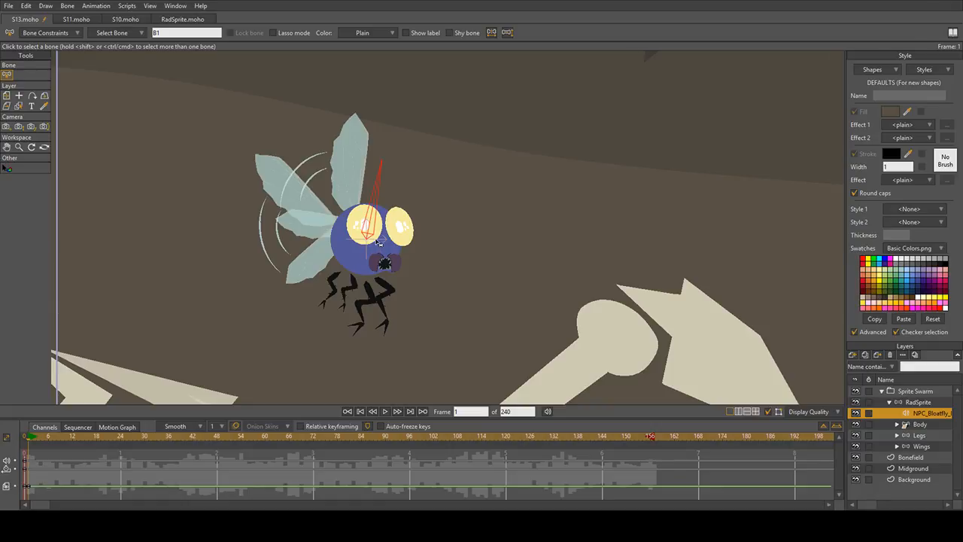
scroll(379, 239, "up", 2)
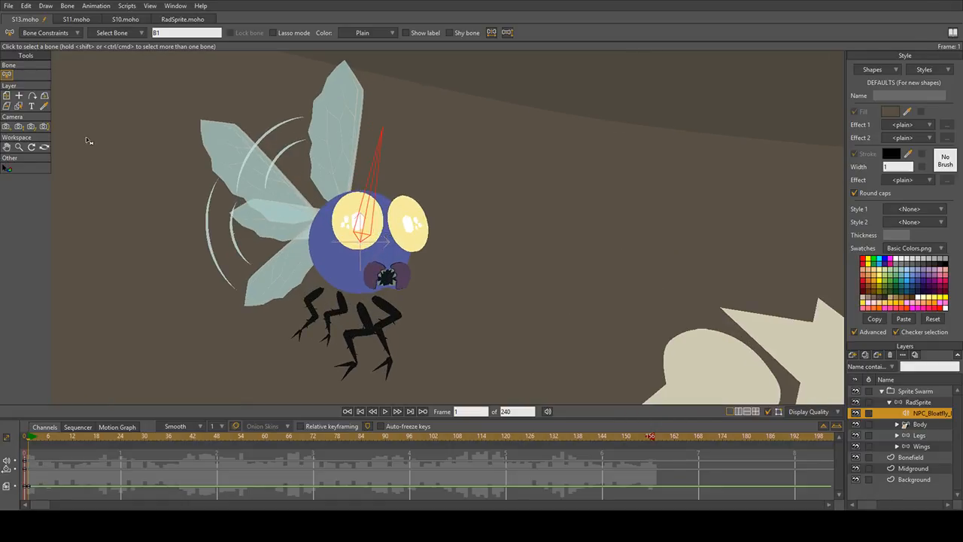
left_click(6, 96)
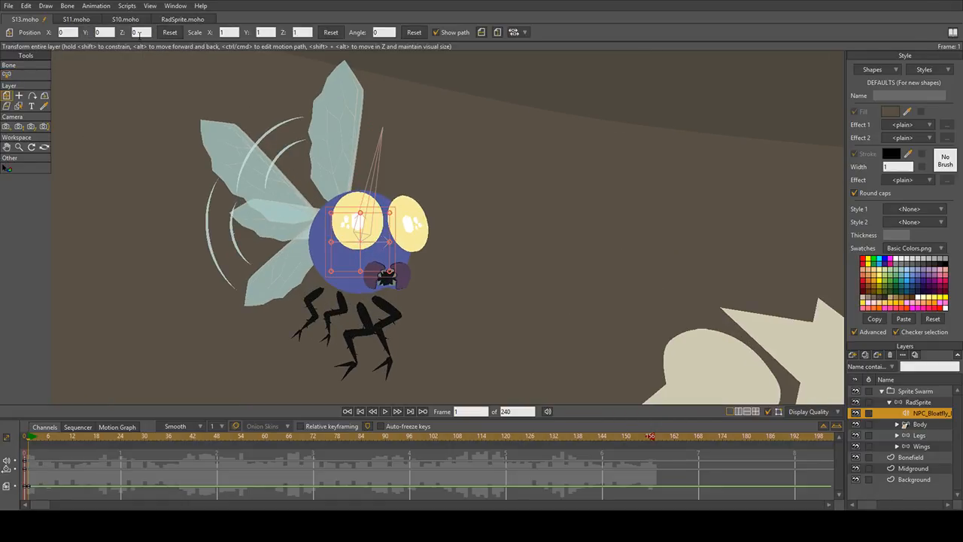
scroll(140, 33, "down", 15)
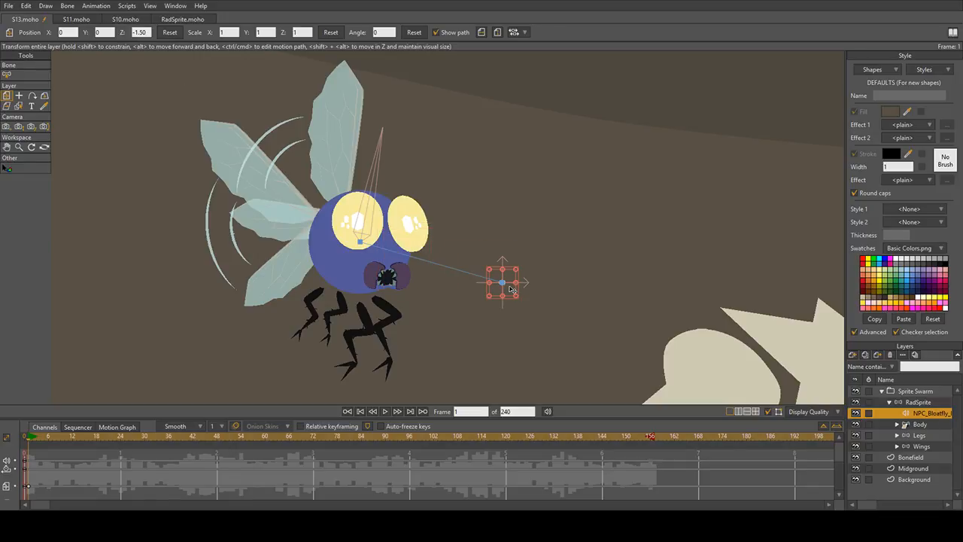
left_click_drag(511, 288, 369, 251)
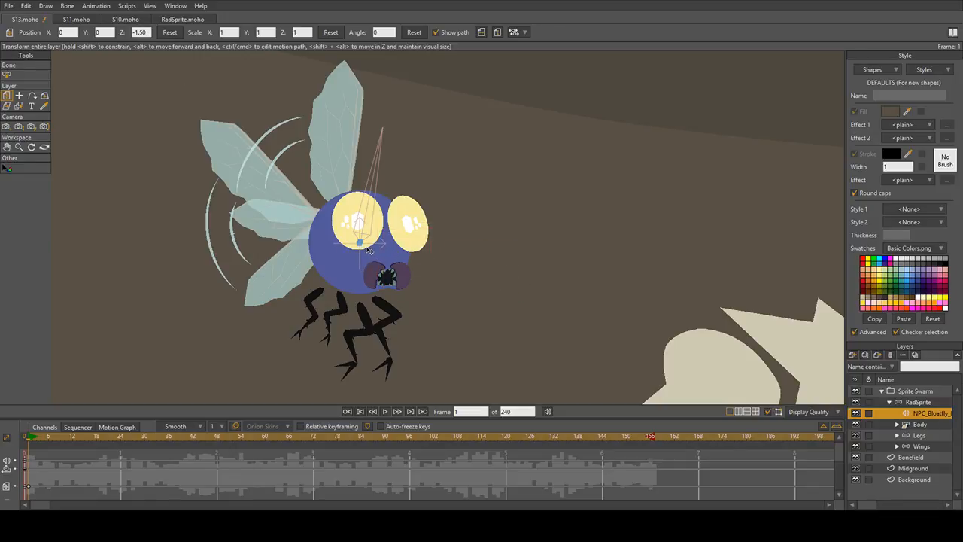
Step: Play the flight to check the audio layer's offset from the fly, and reset its position at frame 1
key("space")
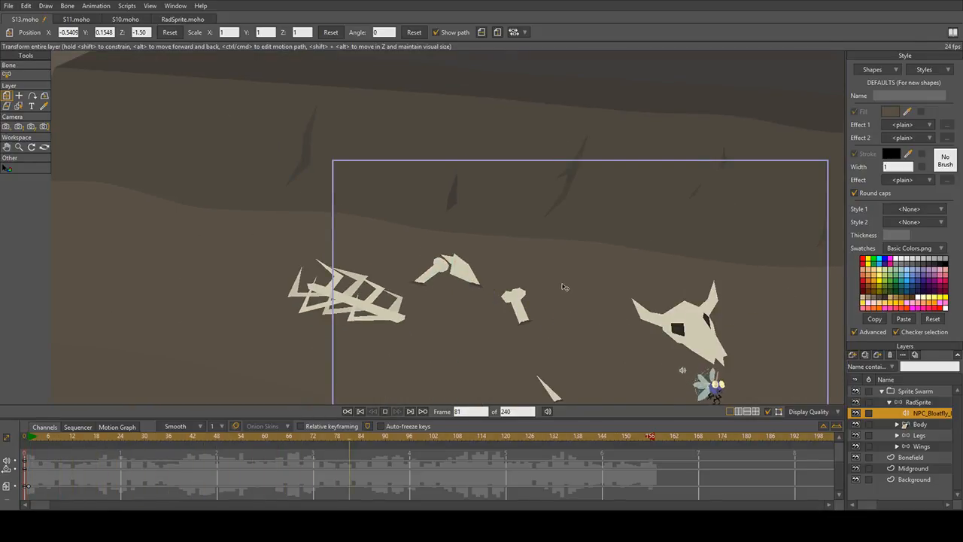
key("space")
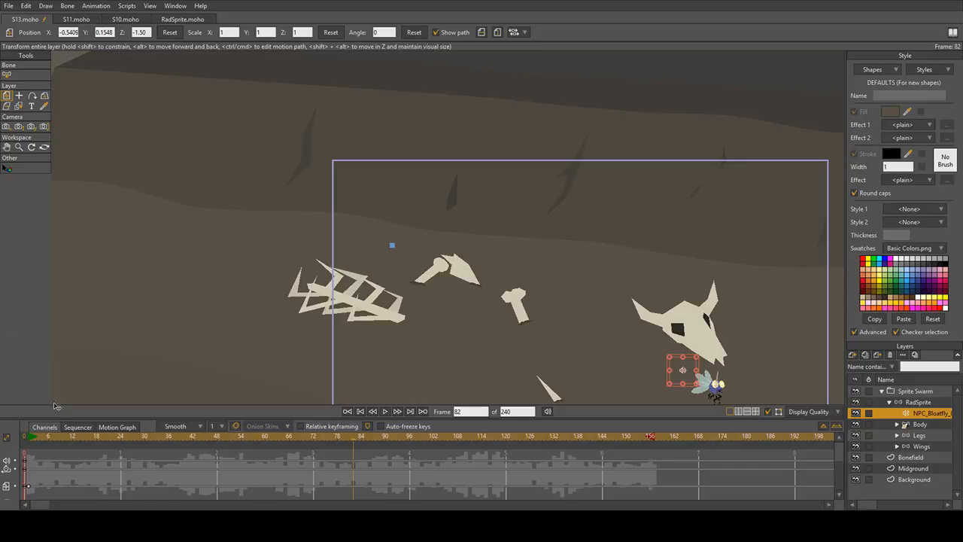
left_click(29, 437)
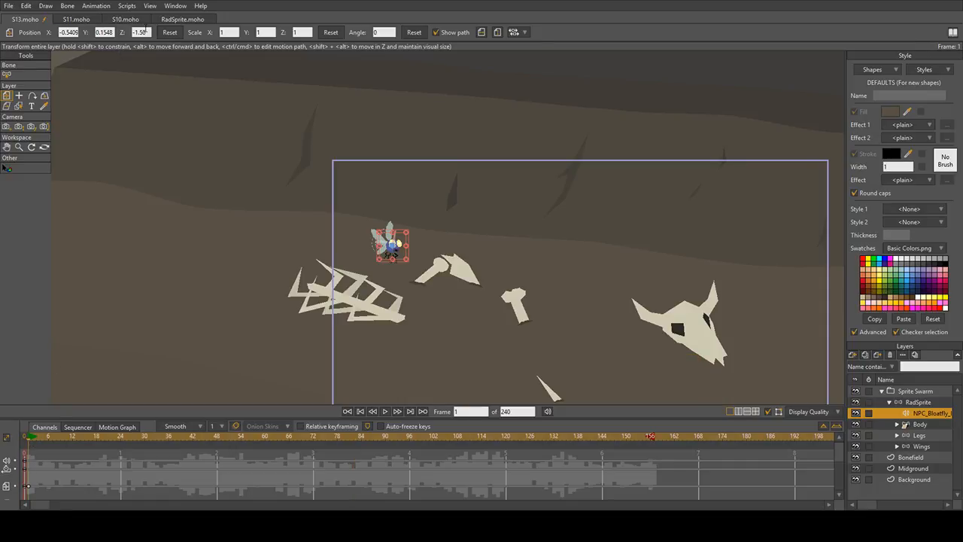
left_click(169, 31)
Step: Play the flight in a wide view of the bonefield and return to frame 1
scroll(390, 253, "up", 5)
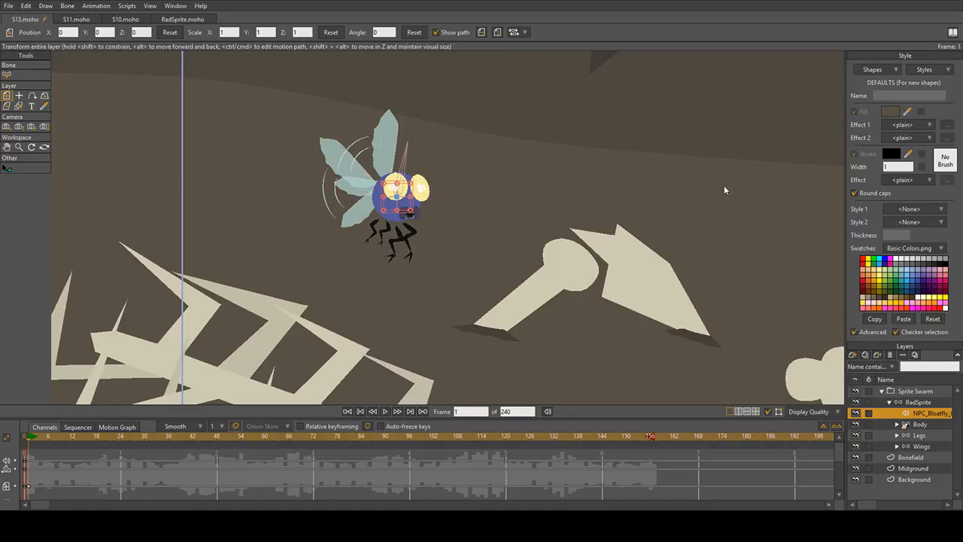
key("space")
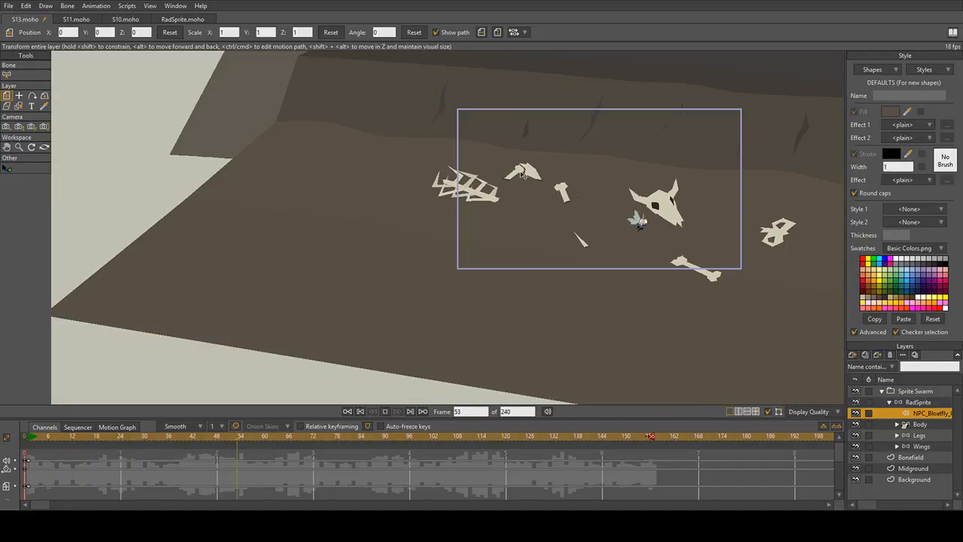
key("space")
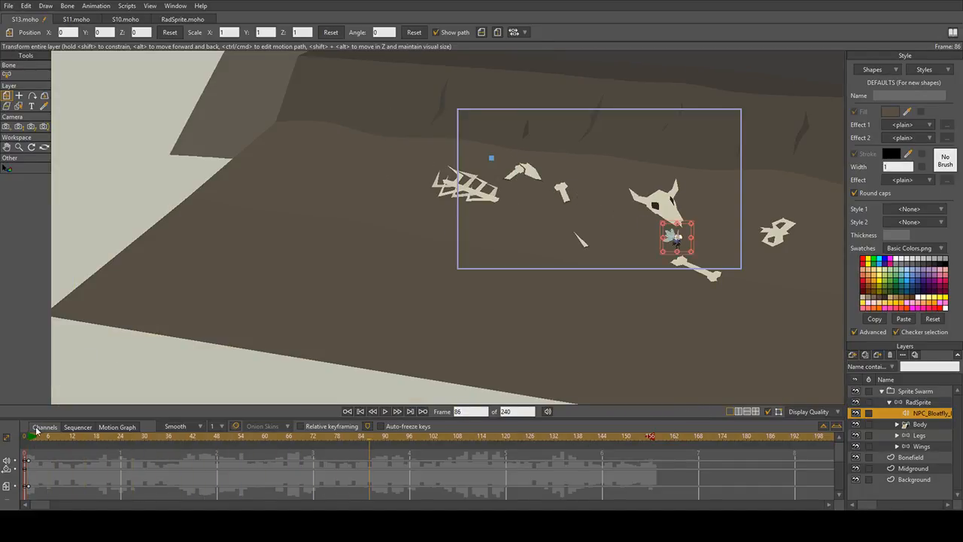
left_click_drag(32, 436, 20, 438)
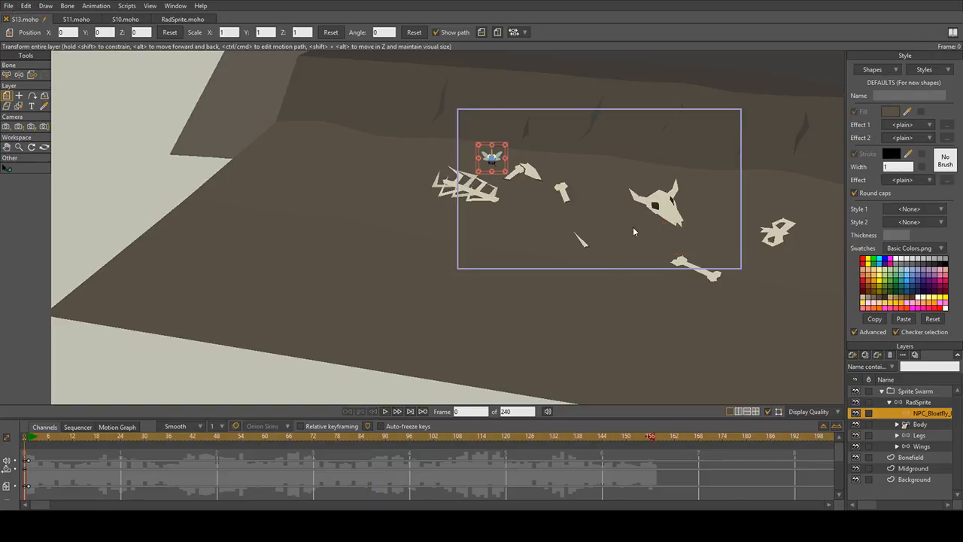
scroll(633, 226, "up", 4)
left_click_drag(31, 442, 28, 442)
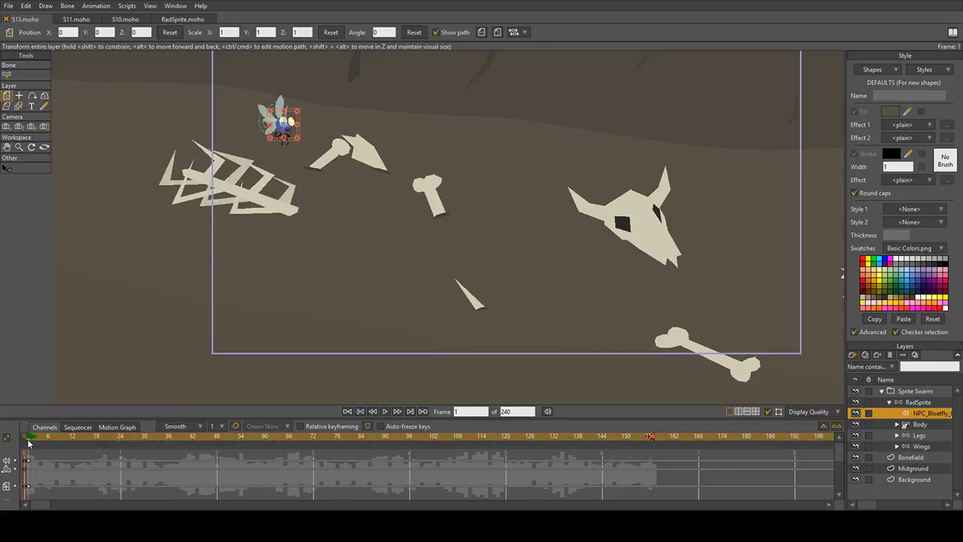
Step: Replay the flight several times from the start, watching the fly travel across the bones to the skull
key("space")
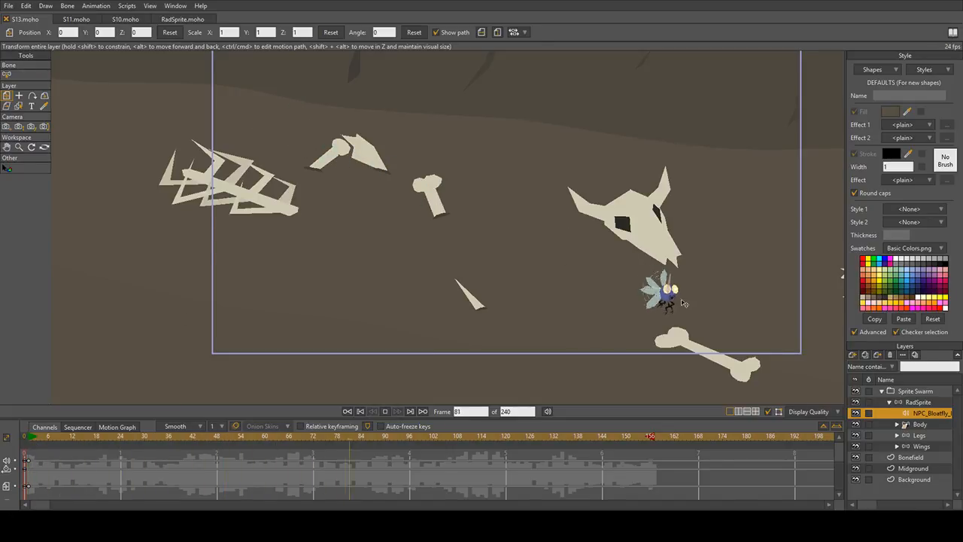
key("space")
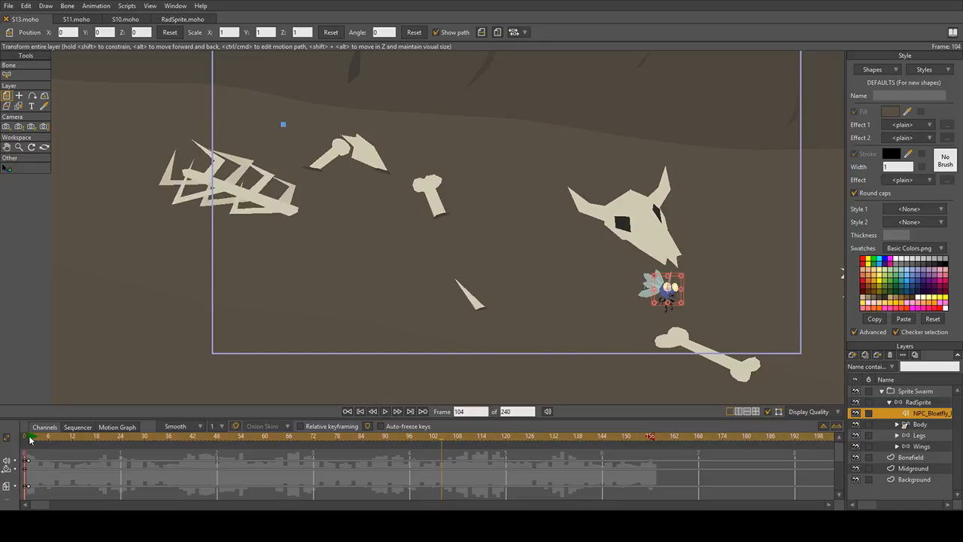
left_click(30, 441)
key("space")
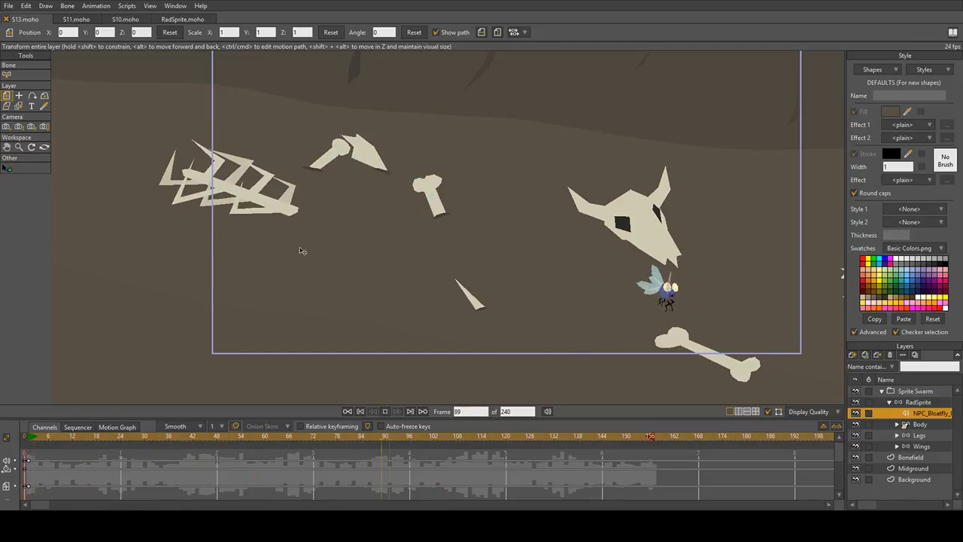
key("space")
left_click(34, 434)
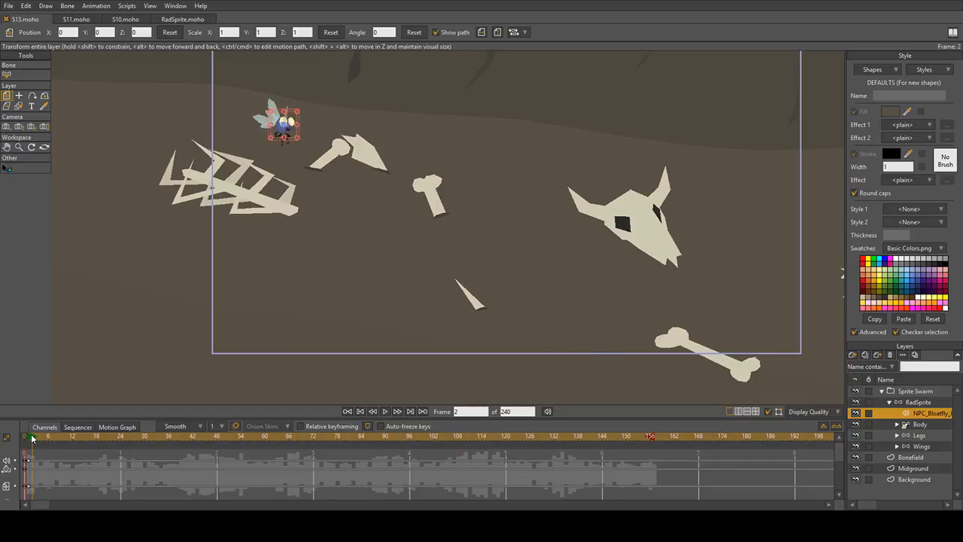
key("space")
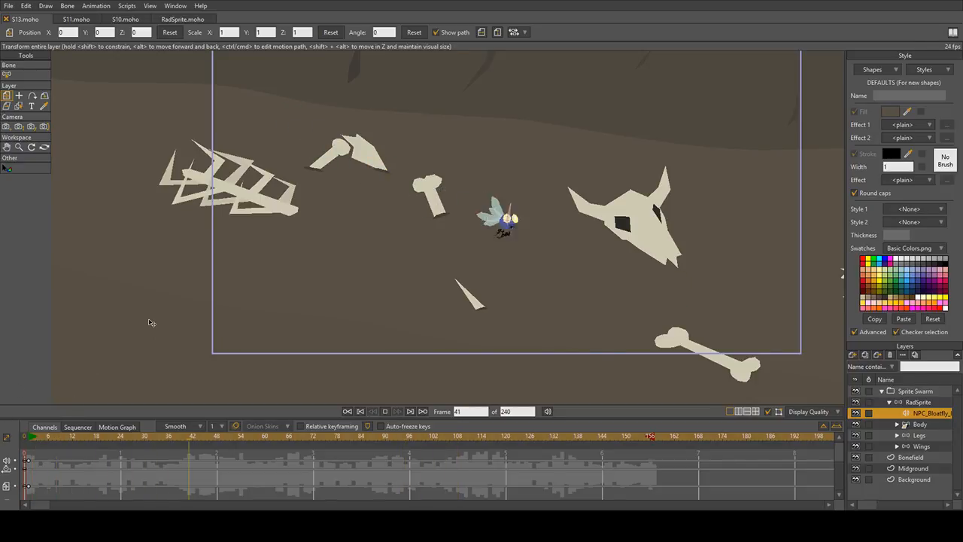
key("space")
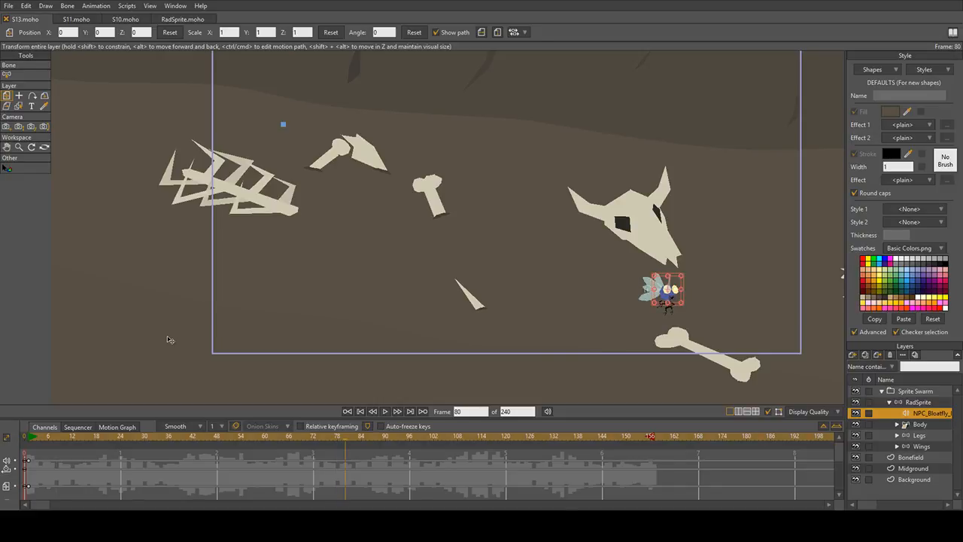
Step: Inspect the fly's hover below the skull at frame 73
left_click(316, 436)
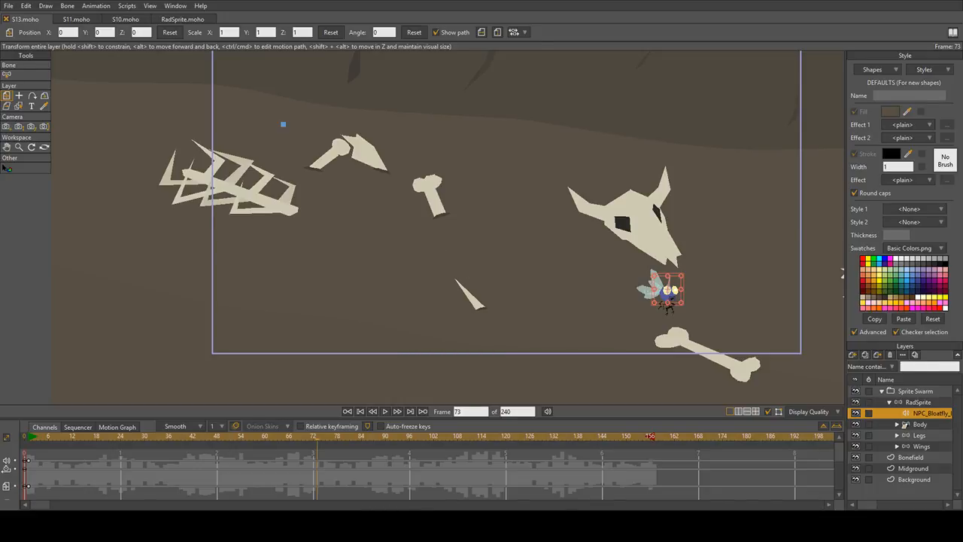
left_click_drag(531, 271, 426, 293)
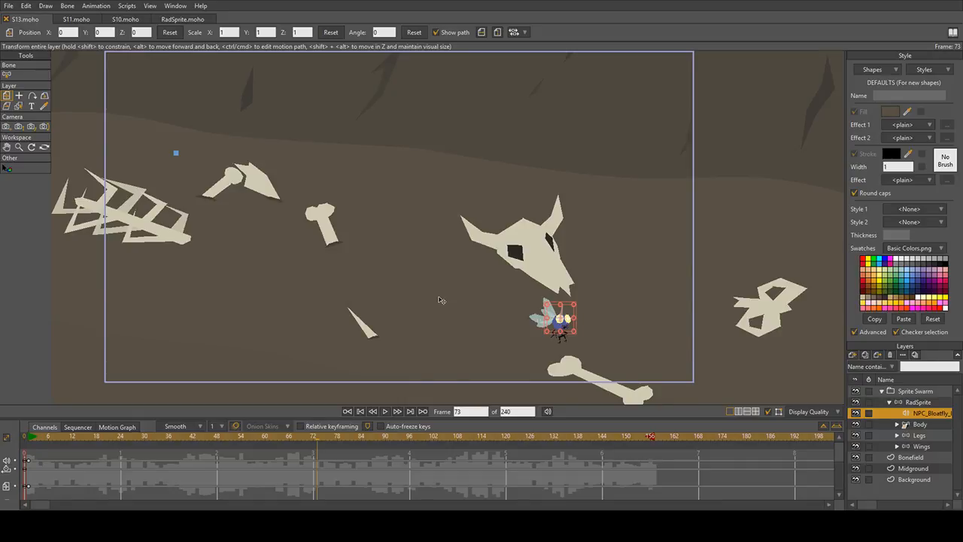
left_click_drag(441, 278, 434, 282)
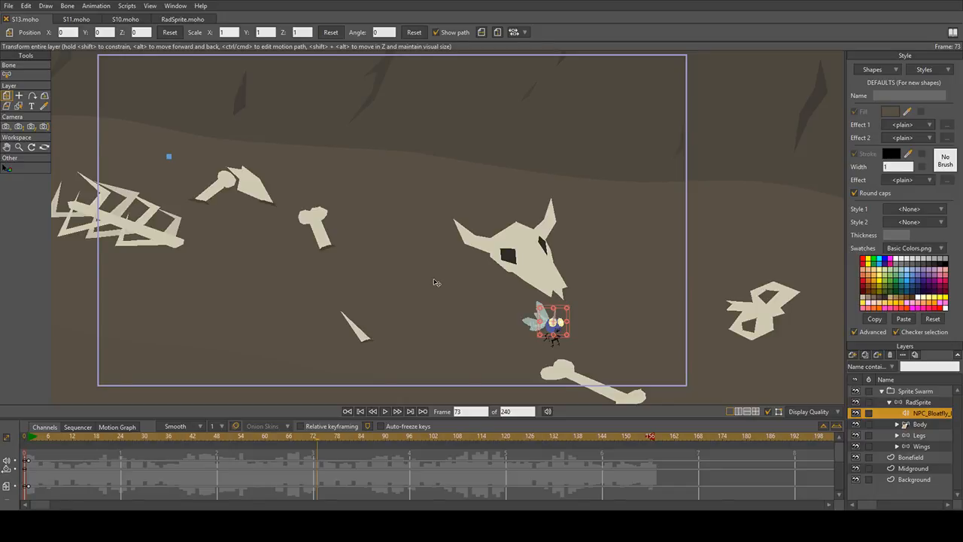
left_click_drag(433, 286, 401, 291)
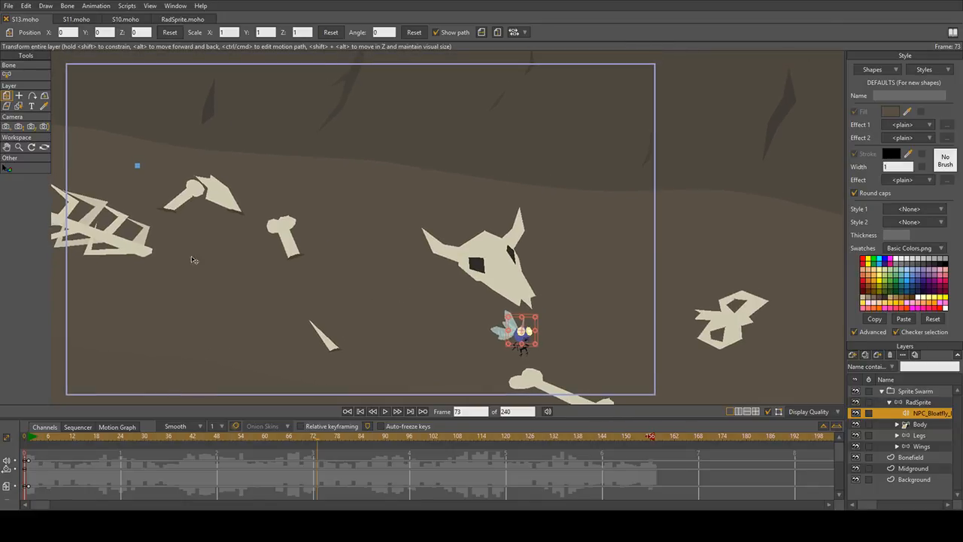
Step: Examine the fly up close at frame 1 and play its flight again in a wider view
left_click(28, 444)
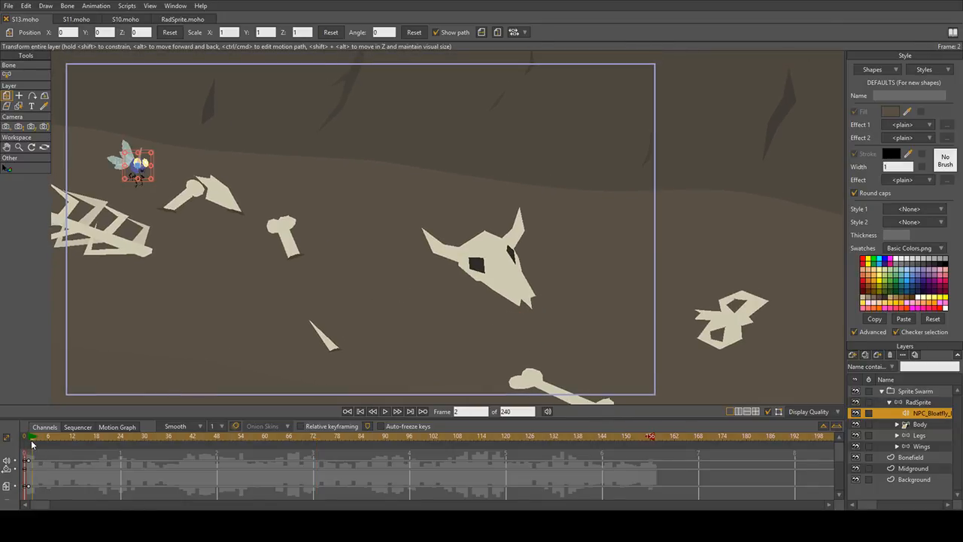
scroll(258, 193, "up", 7)
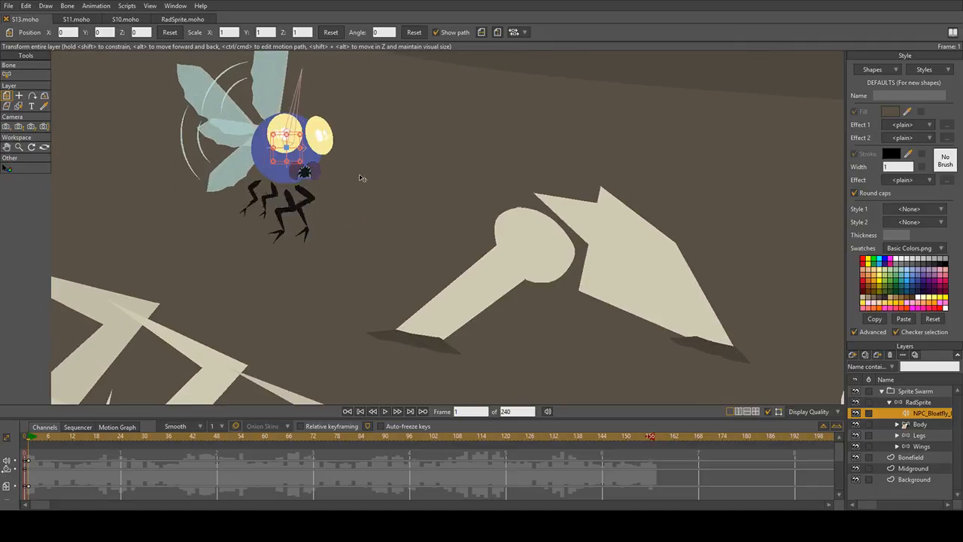
scroll(362, 178, "down", 4)
scroll(343, 207, "down", 3)
left_click_drag(534, 215, 391, 193)
key("space")
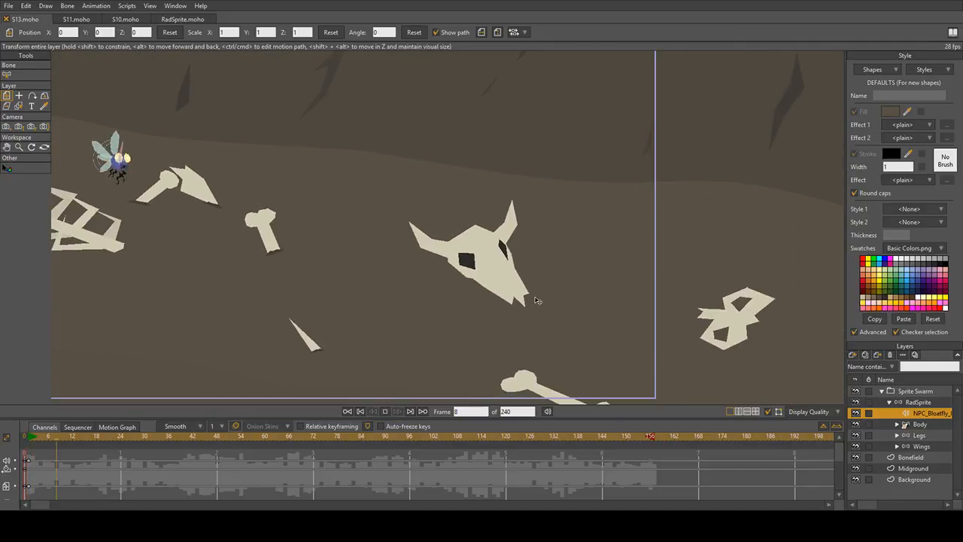
Step: Select and collapse the RadSprite layer, check the fly below the skull at frame 80, and restart playback
left_click(913, 403)
left_click(890, 402)
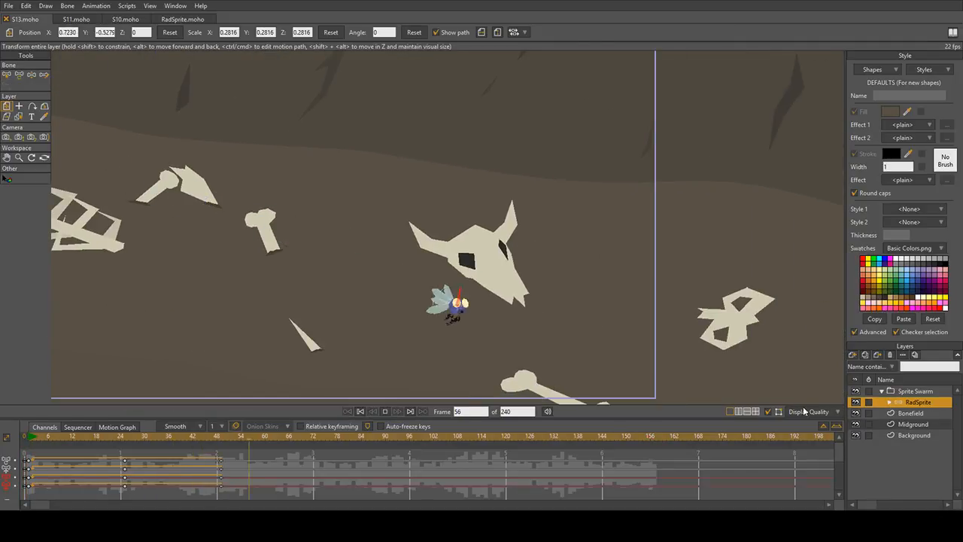
key("space")
left_click_drag(566, 355, 565, 333)
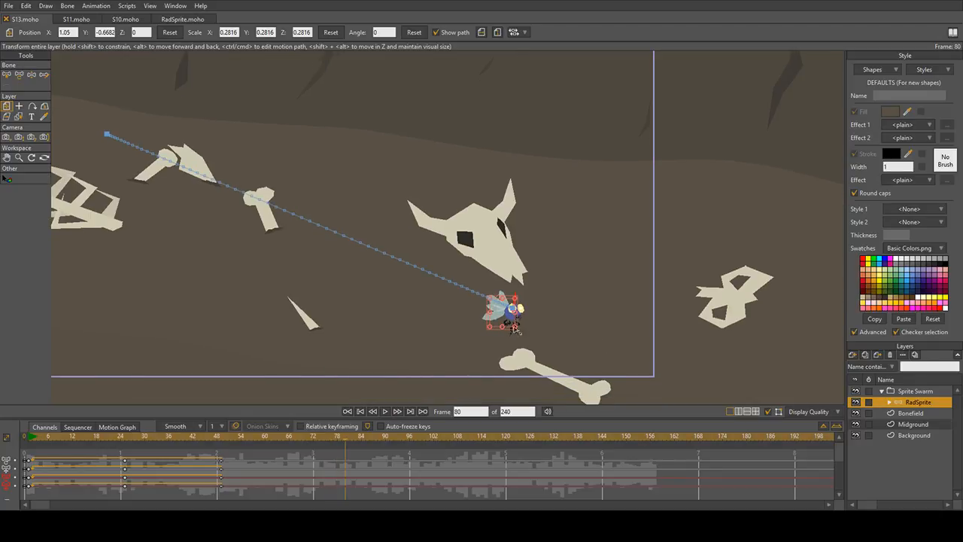
scroll(517, 332, "up", 2)
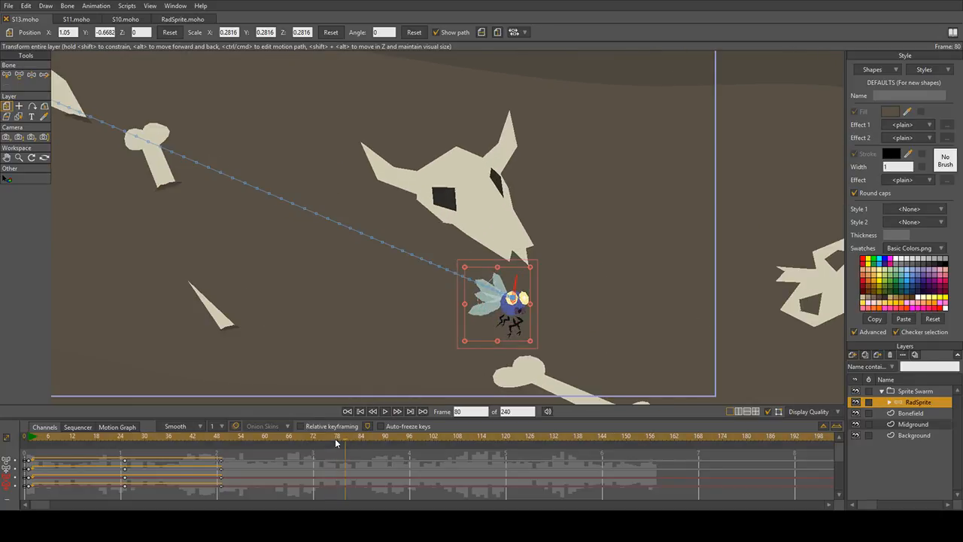
mouse_move(340, 438)
left_mouse_down()
mouse_move(306, 436)
mouse_move(346, 437)
left_mouse_up()
left_click(384, 411)
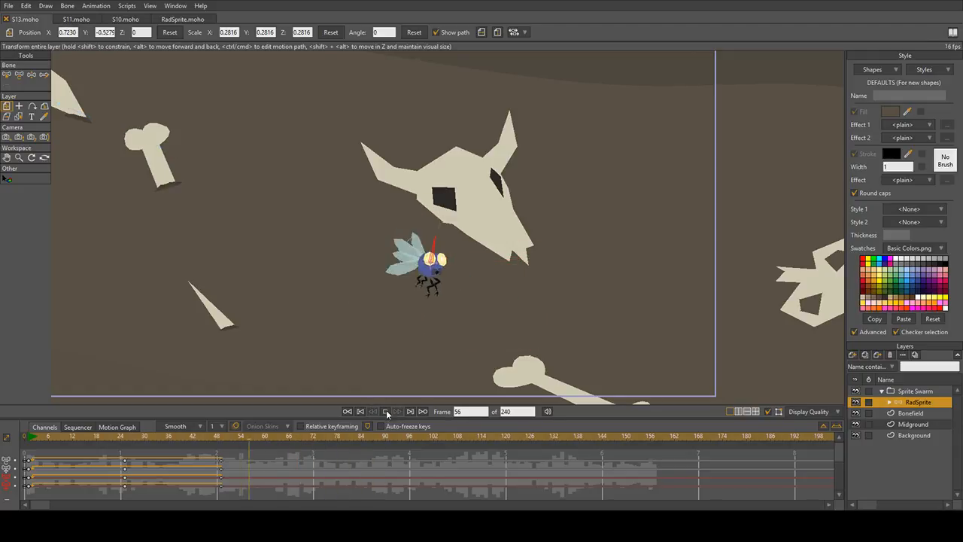
Step: Review the fly's hover below the skull around frames 77 to 79, in playback and in a wider view
key("space")
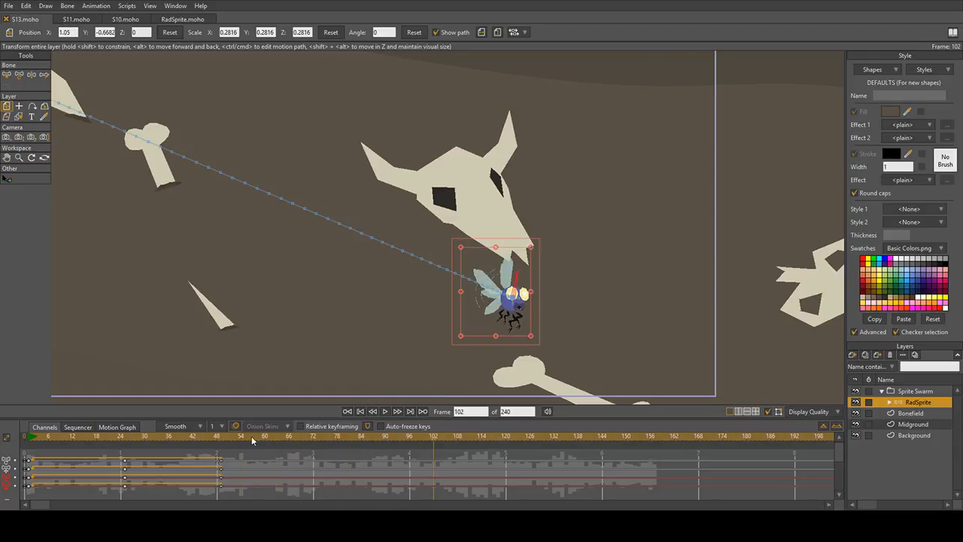
left_click(252, 436)
key("space")
left_click_drag(255, 438, 341, 446)
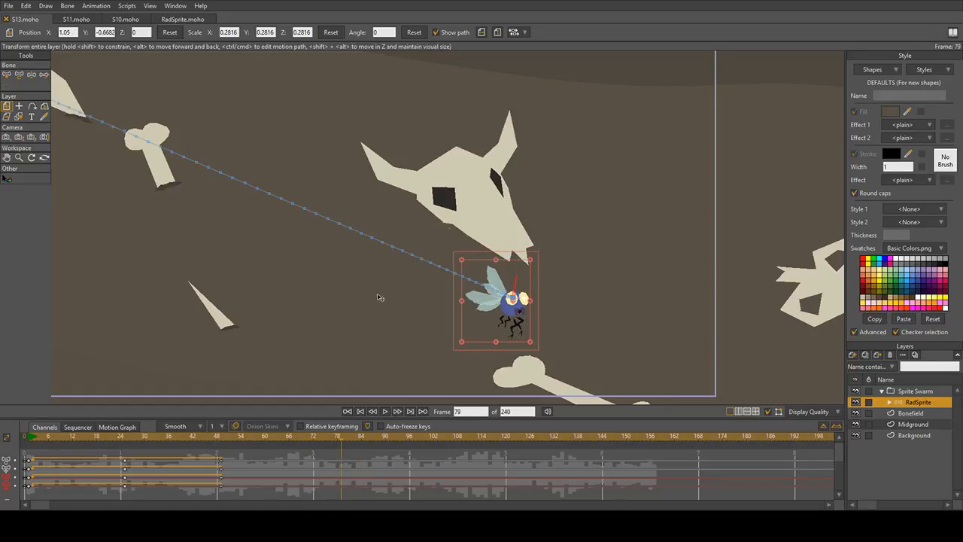
scroll(572, 253, "down", 3)
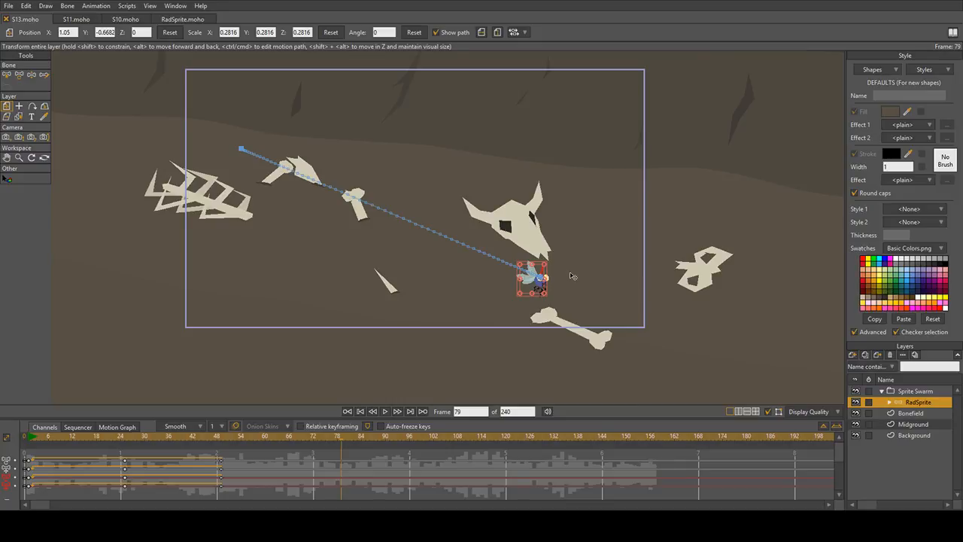
scroll(443, 346, "up", 3)
key("space")
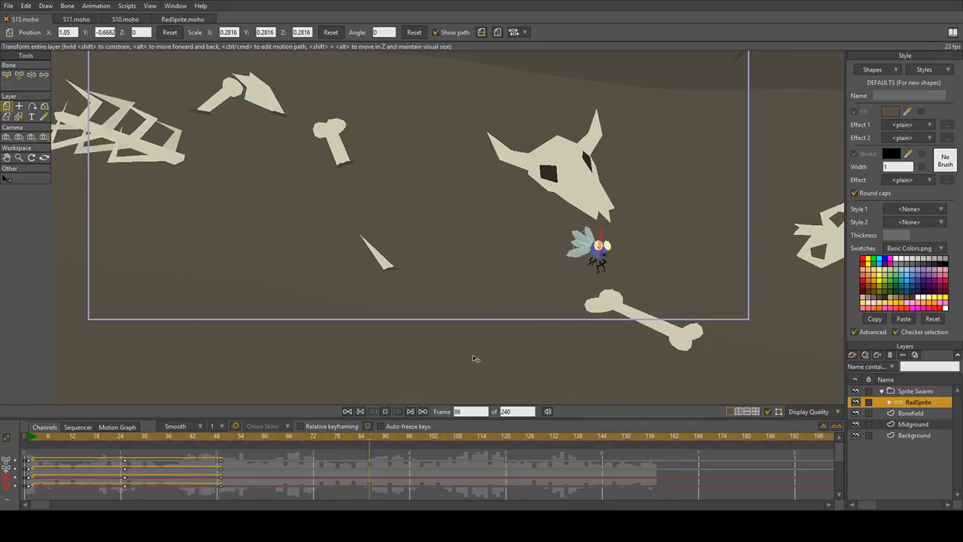
left_click(320, 443)
left_click_drag(320, 442, 335, 442)
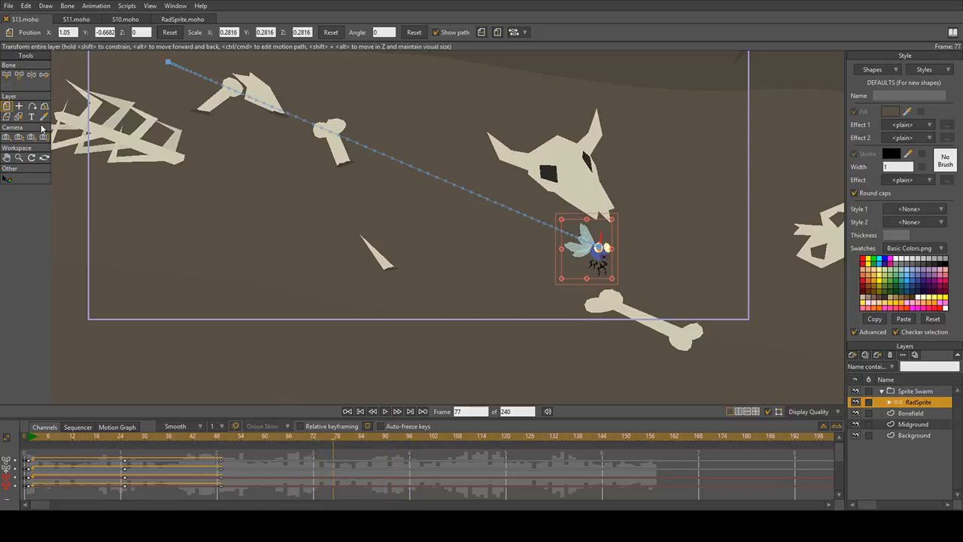
Step: Compare the fly's arrival below the skull at frames 70 and 73 against its position keys
scroll(366, 346, "up", 1)
left_click(306, 444)
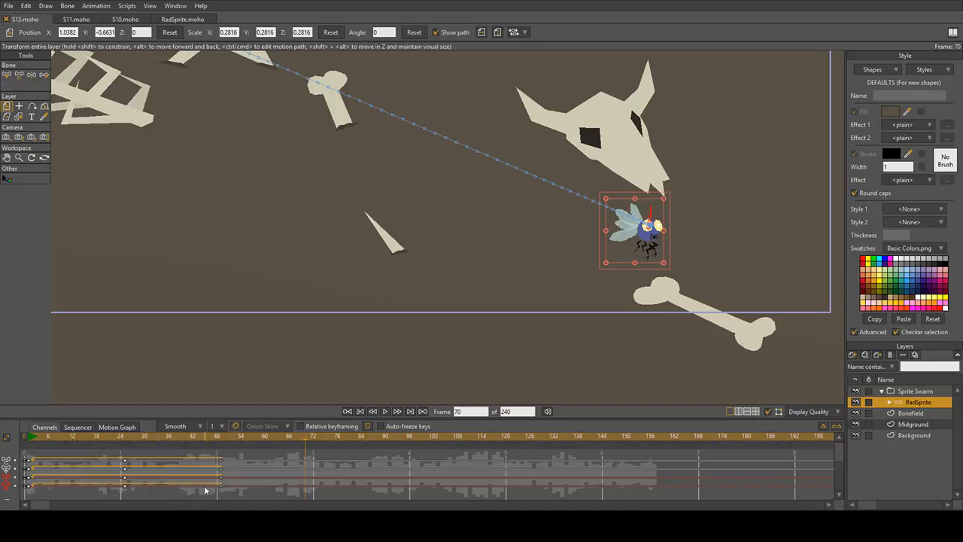
scroll(209, 488, "down", 2)
left_click(315, 441)
scroll(495, 294, "down", 1)
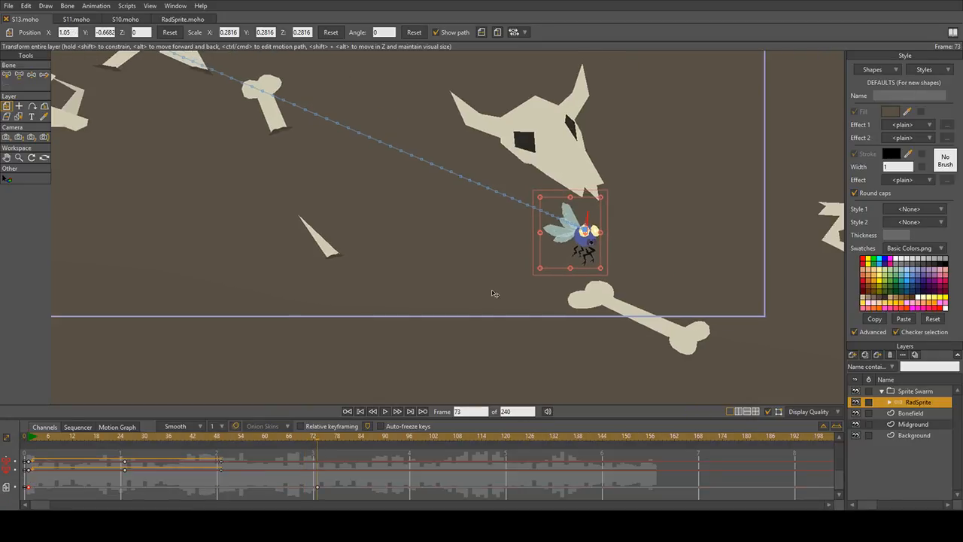
scroll(586, 286, "down", 1)
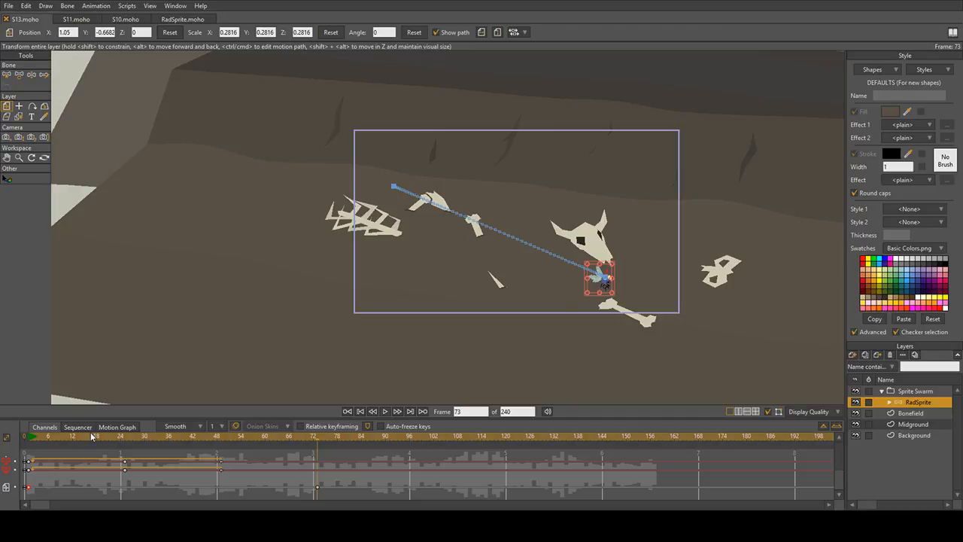
Step: At frame 37, move the fly up to about X 0.01, Y -0.08 to arc its path, and play the flight
left_click_drag(150, 438, 172, 440)
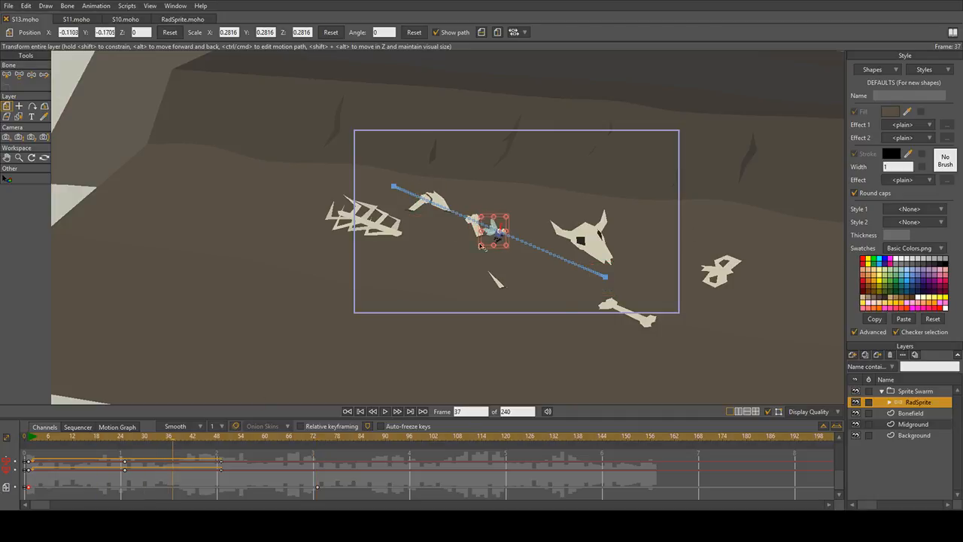
mouse_move(508, 233)
left_mouse_down()
mouse_move(497, 221)
mouse_move(511, 226)
left_mouse_up()
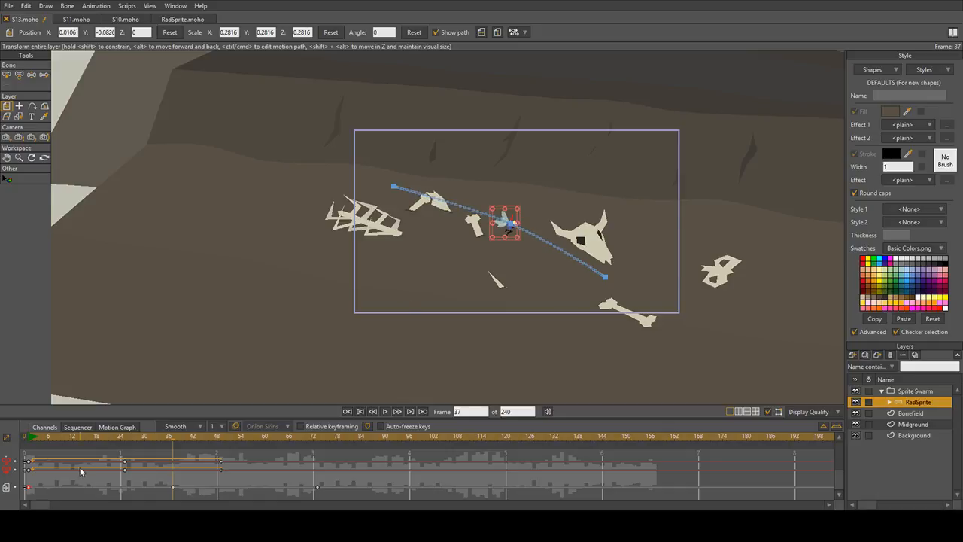
left_click(49, 432)
key("space")
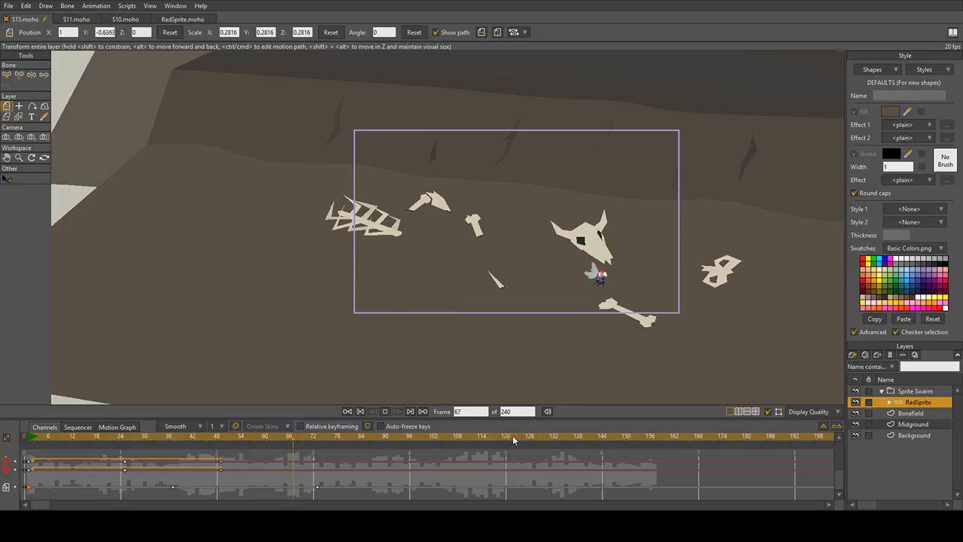
key("space")
Step: Duplicate the fly's frame 73 position key and place the copy at frame 85 to hold the hover below the skull
left_click_drag(322, 438, 406, 442)
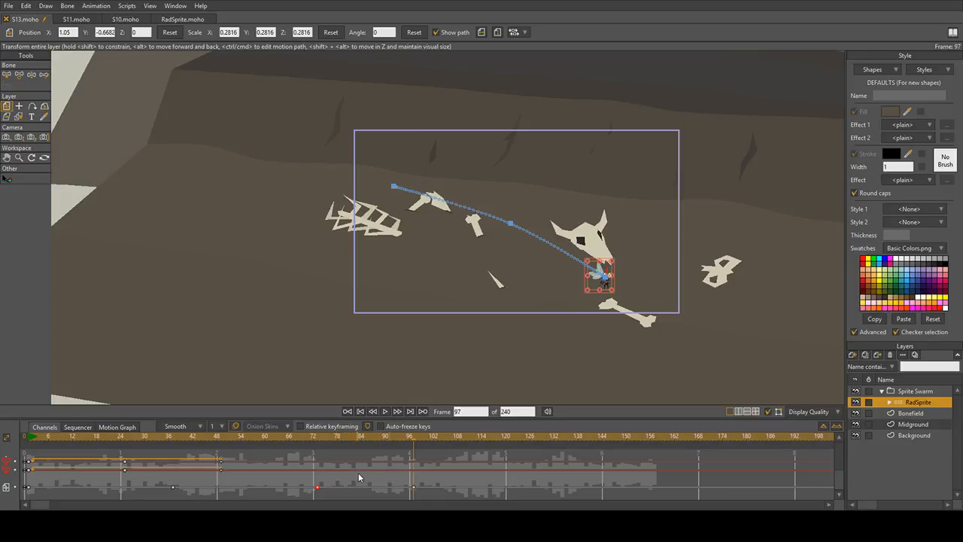
left_click_drag(413, 486, 362, 487)
left_click(318, 436)
key("space")
Step: Extend the animation's end frame to 1000
left_click_drag(317, 436, 535, 459)
left_click_drag(709, 470, 520, 465)
left_click_drag(514, 412, 337, 403)
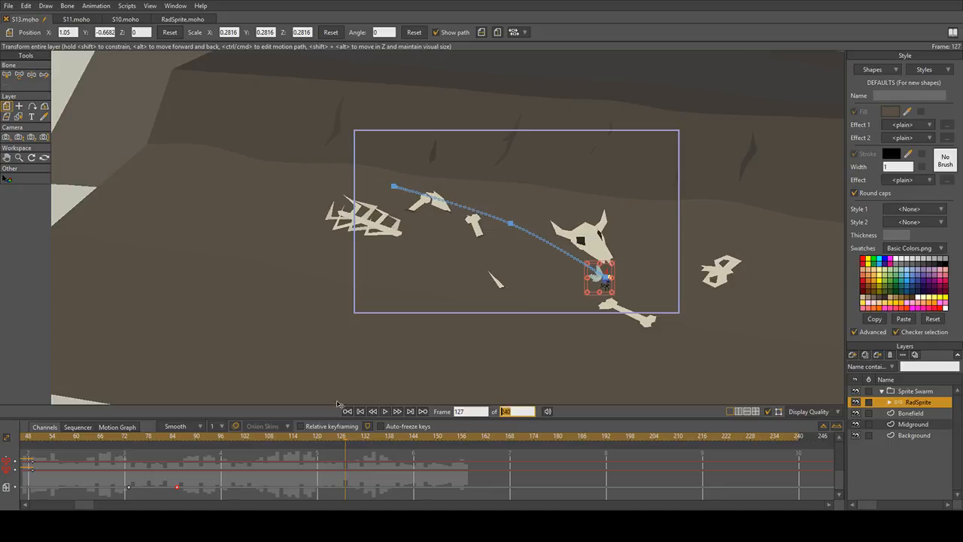
type("100")
key("Return")
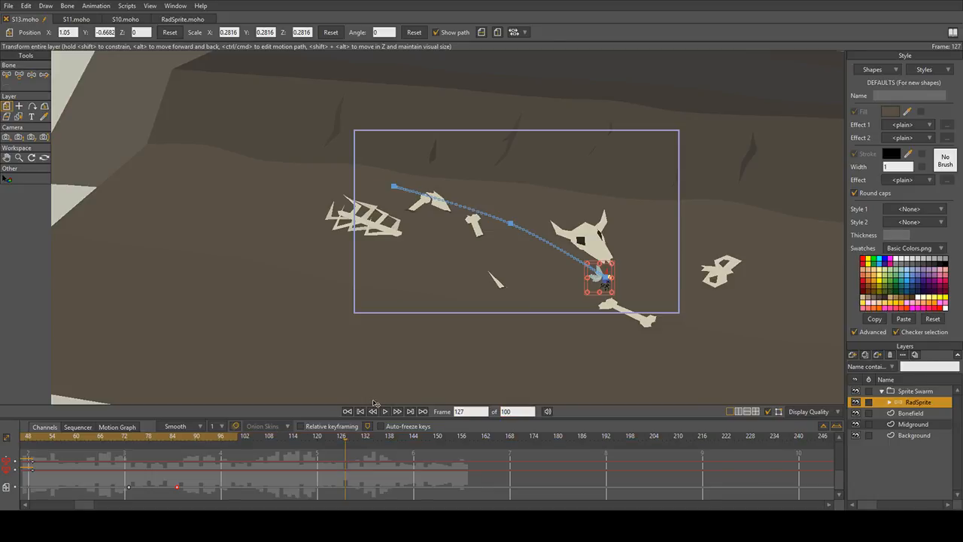
left_click(520, 414)
type("0")
key("Return")
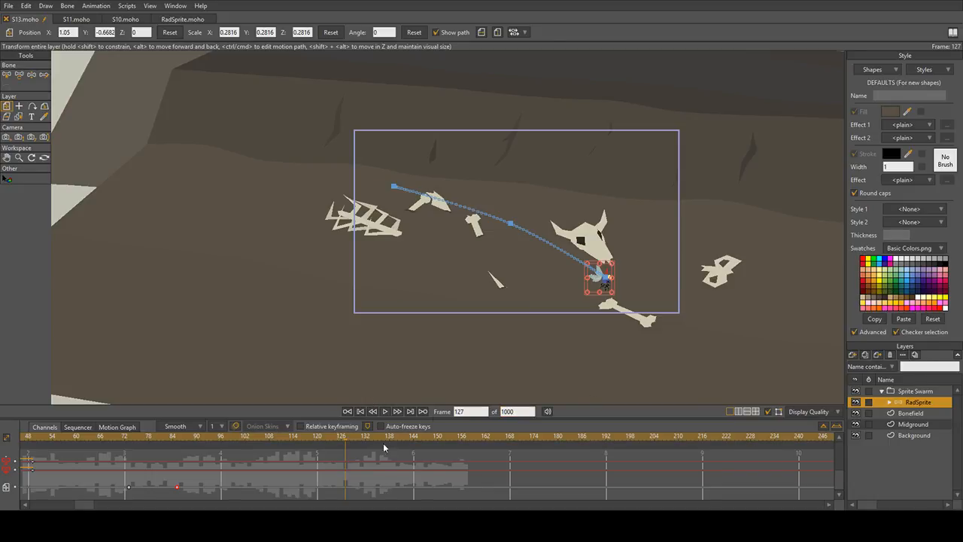
Step: Copy the fly's starting position key and place it at about frame 157, where the audio ends, to create a return flight
left_click_drag(155, 434, 562, 459)
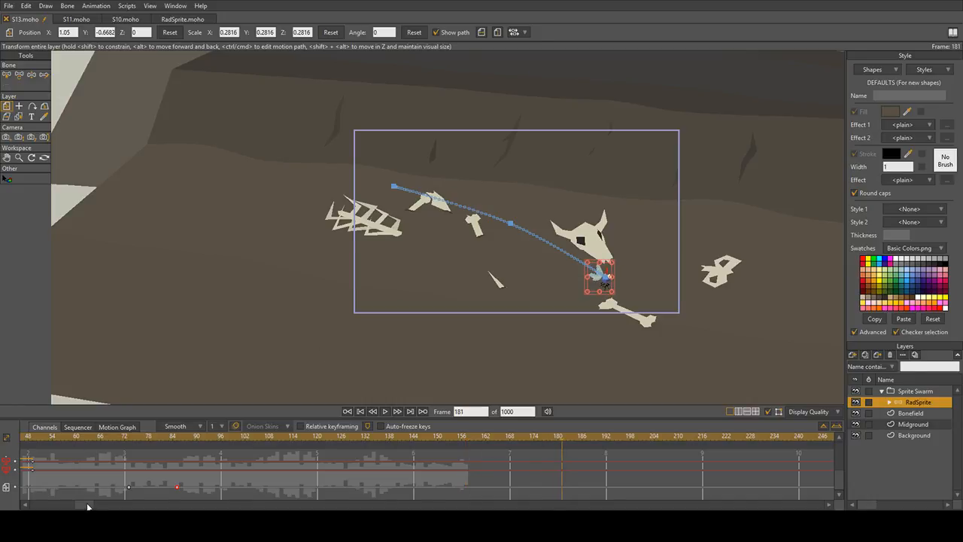
left_click_drag(87, 506, 49, 506)
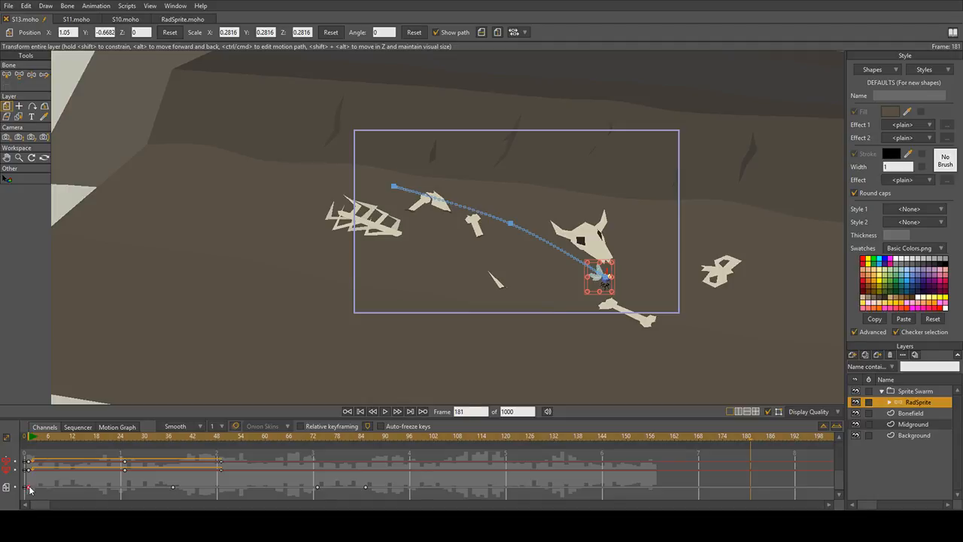
key("ctrl+c")
key("ctrl+v")
left_click_drag(502, 364, 376, 357)
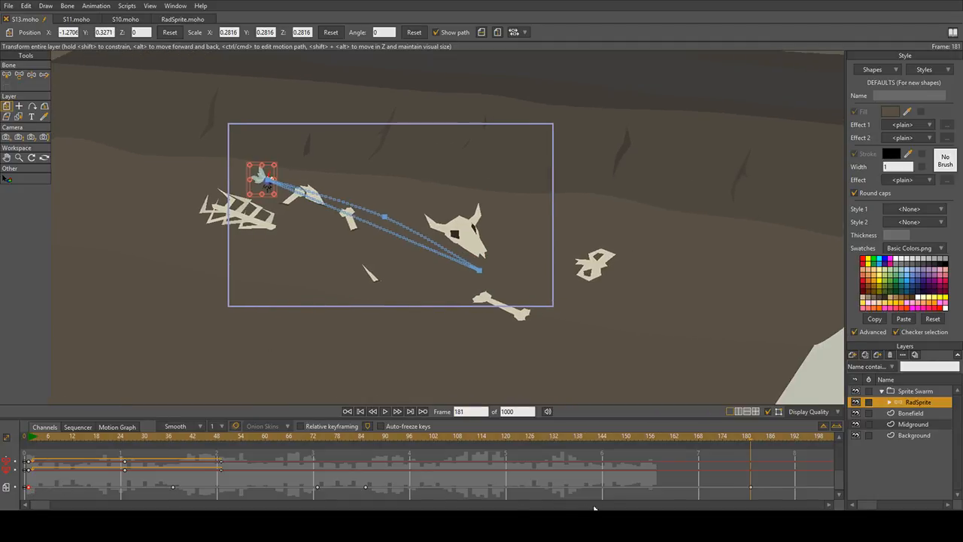
left_click(526, 436)
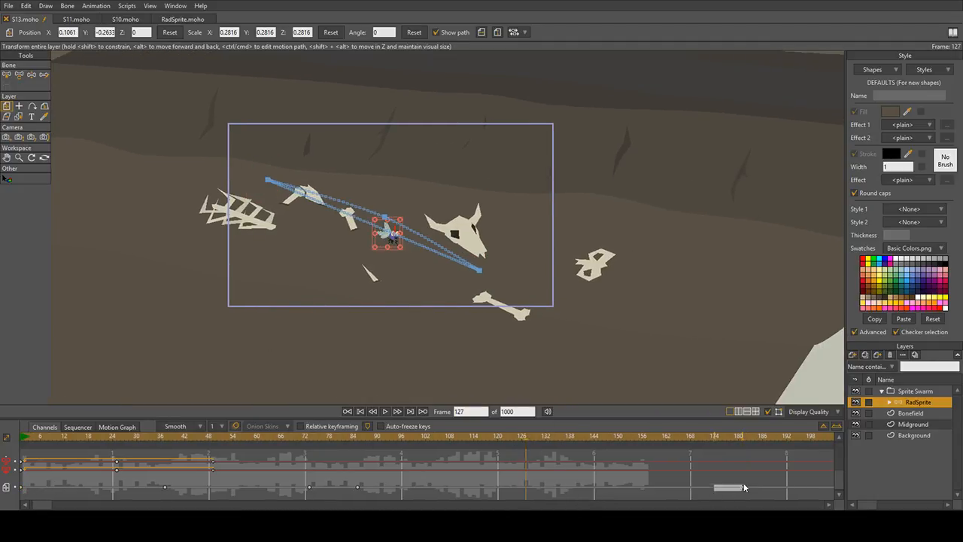
left_click_drag(743, 490, 646, 486)
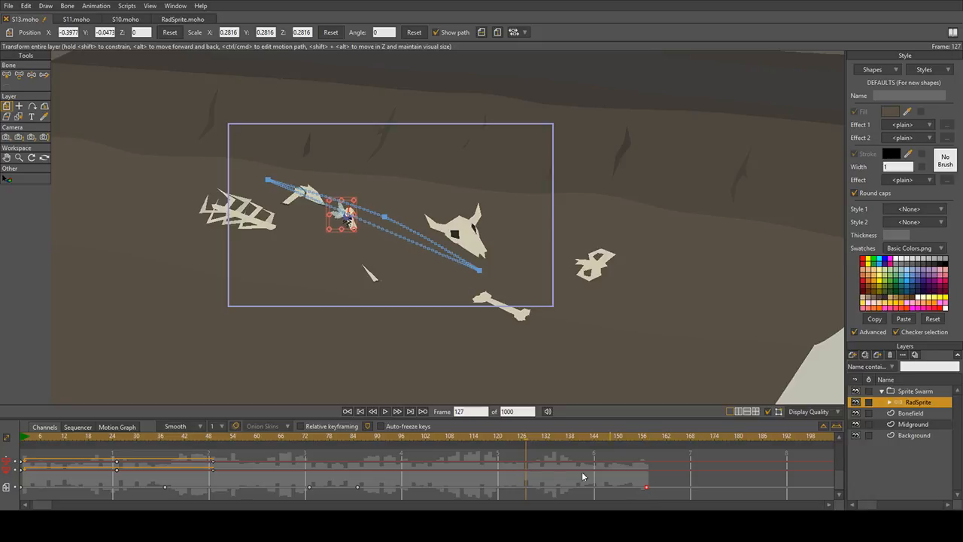
Step: At frame 121, move the fly down and left to bow its return path below the bones, and play the flight
left_click(501, 440)
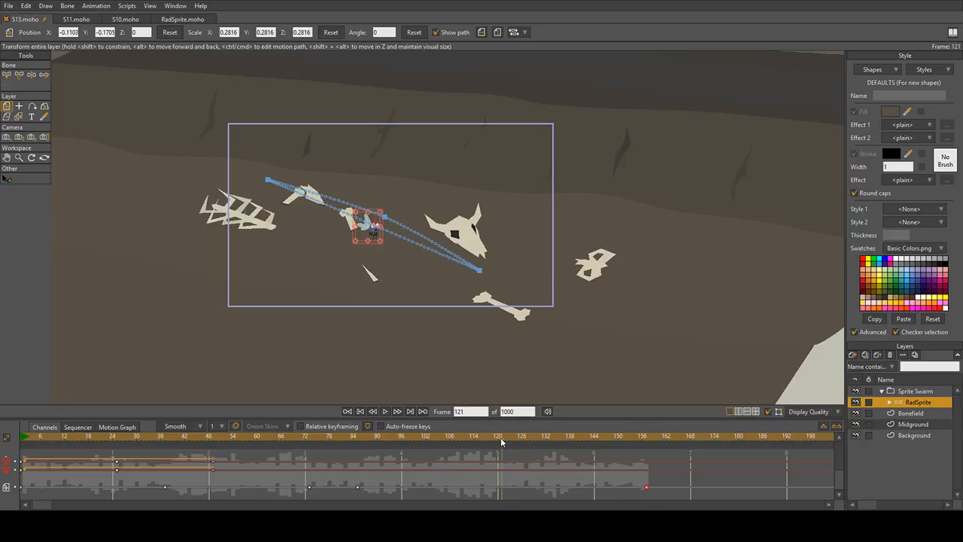
left_click_drag(388, 228, 367, 233)
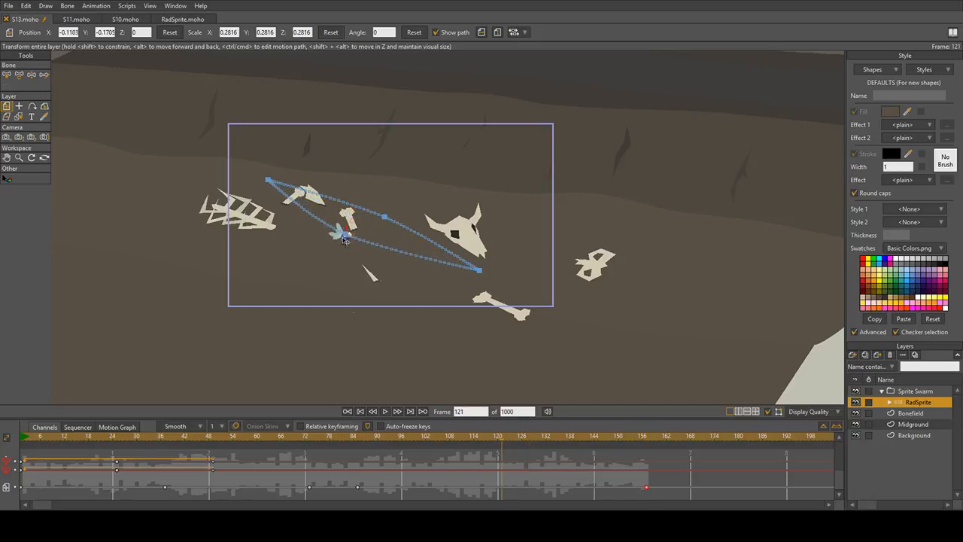
left_click(100, 436)
key("space")
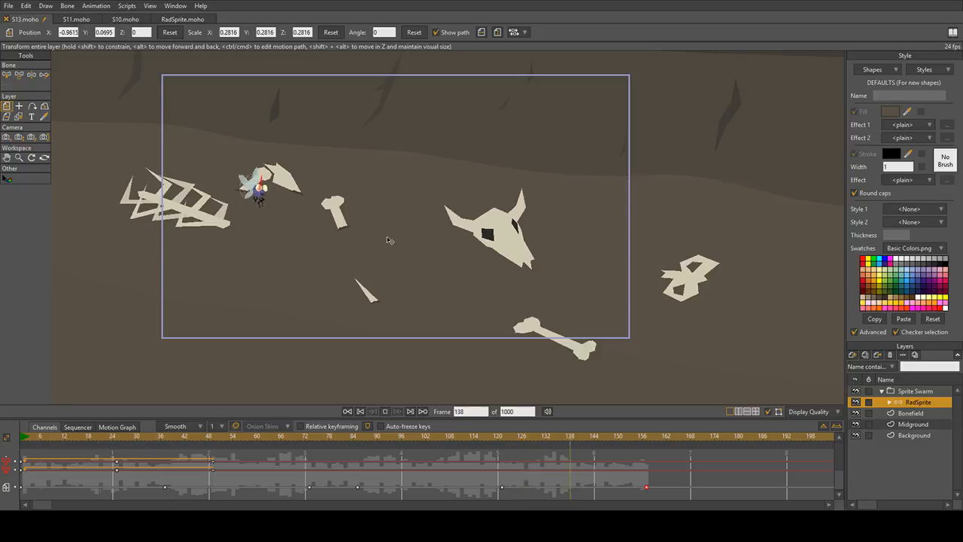
key("space")
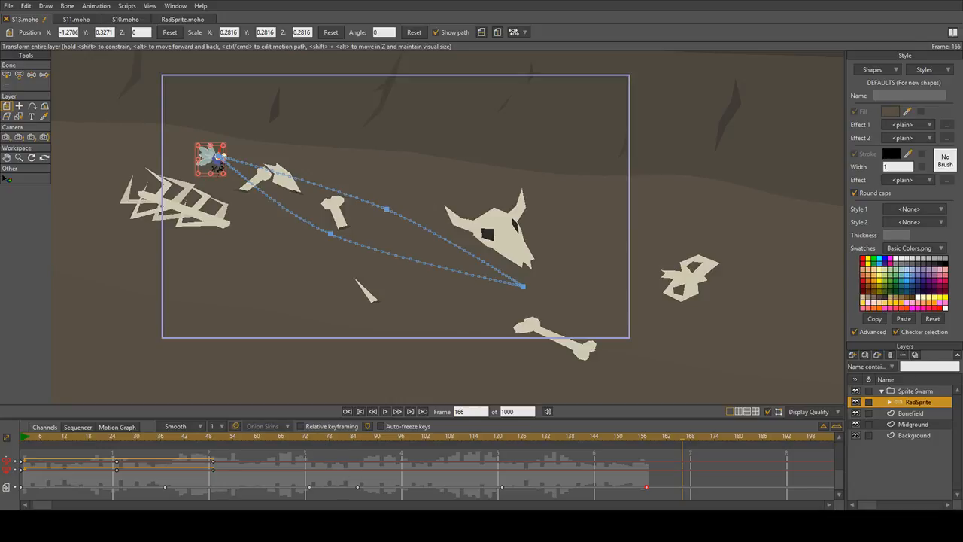
Step: Inspect the hovering fly up close around frames 79 to 81, replaying the motion
left_click(333, 436)
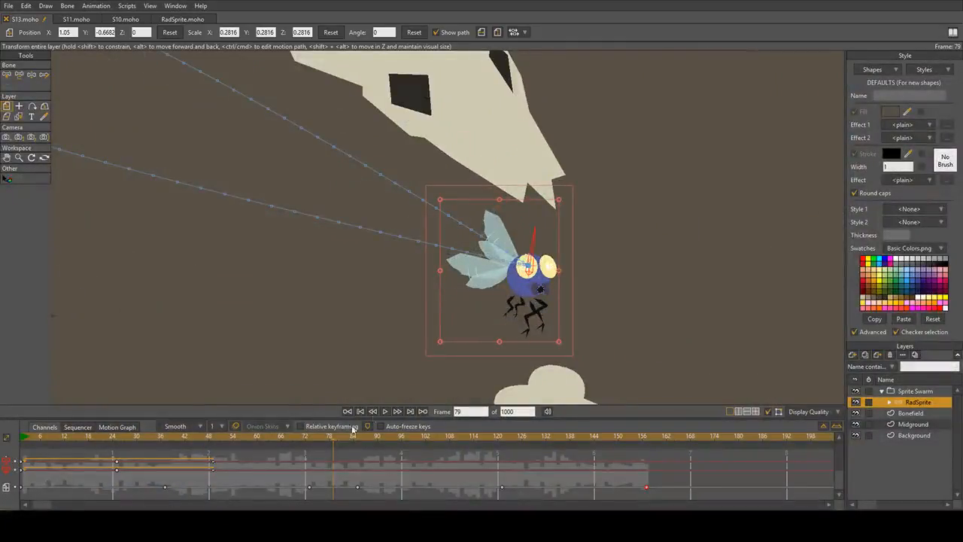
key("space")
left_click(331, 438)
left_click_drag(332, 436, 343, 441)
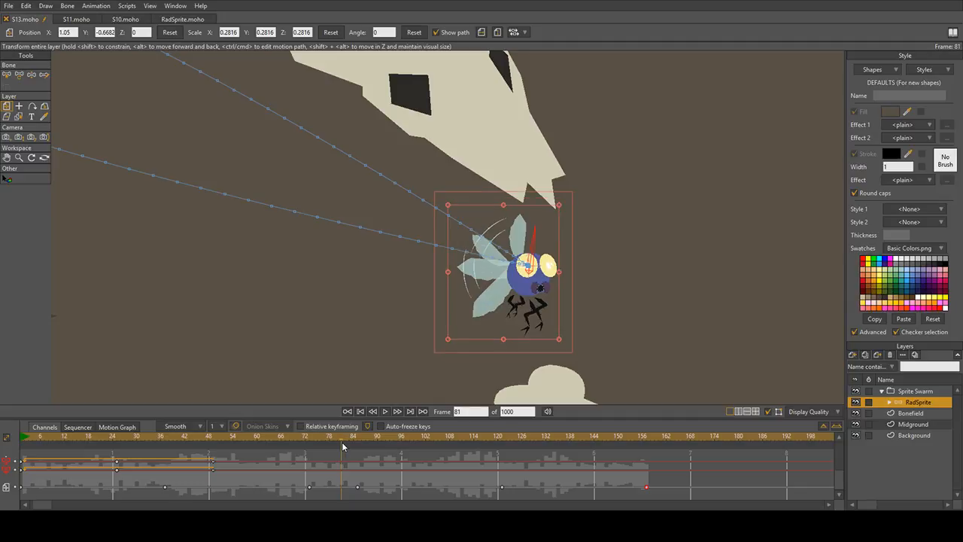
scroll(586, 292, "up", 2)
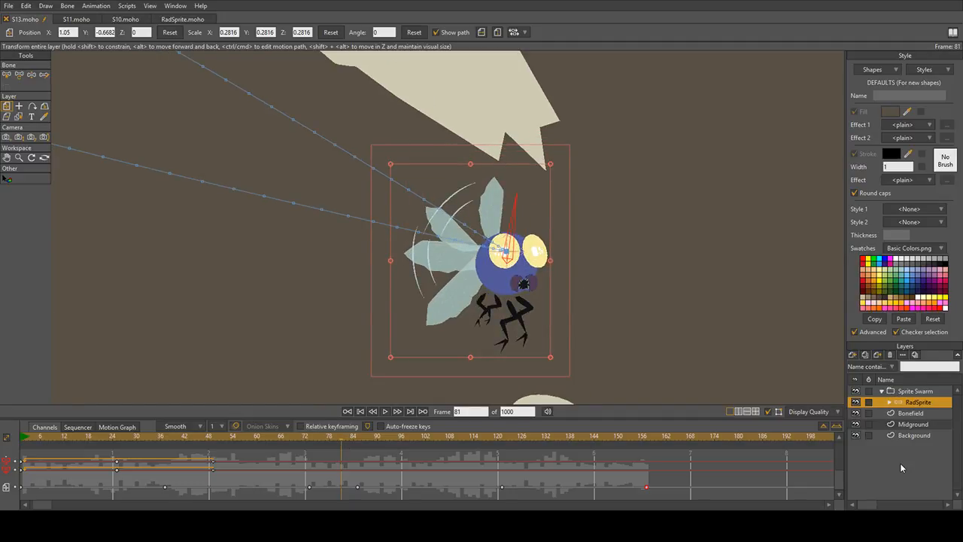
Step: Expand RadSprite and freeze the pose of its Body, Legs and Wings layers at frame 81
left_click(890, 402)
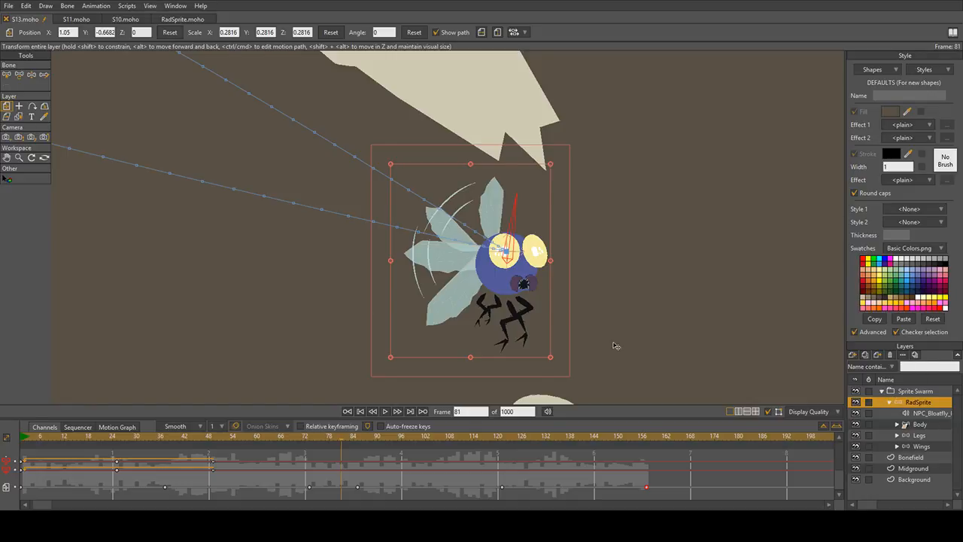
left_click(925, 426)
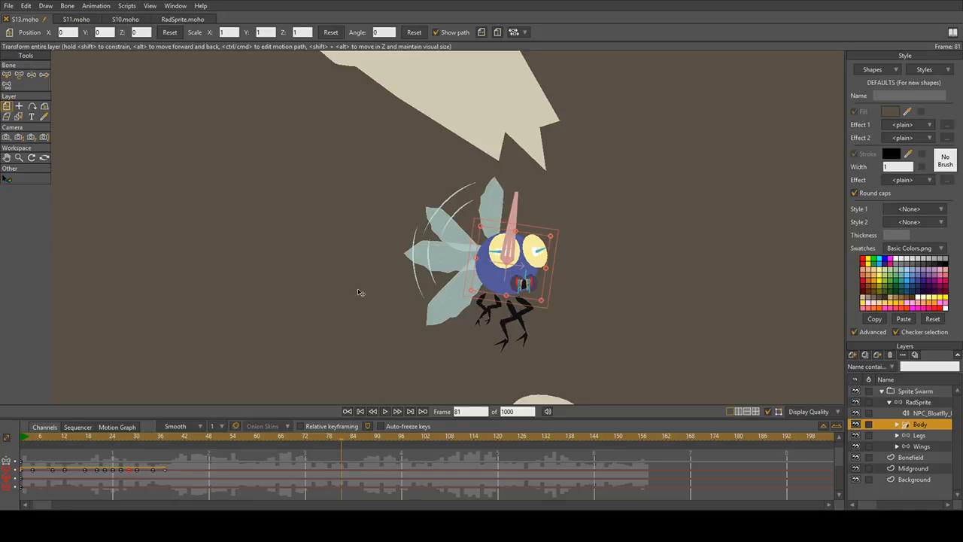
key("ctrl+f")
left_click(924, 436)
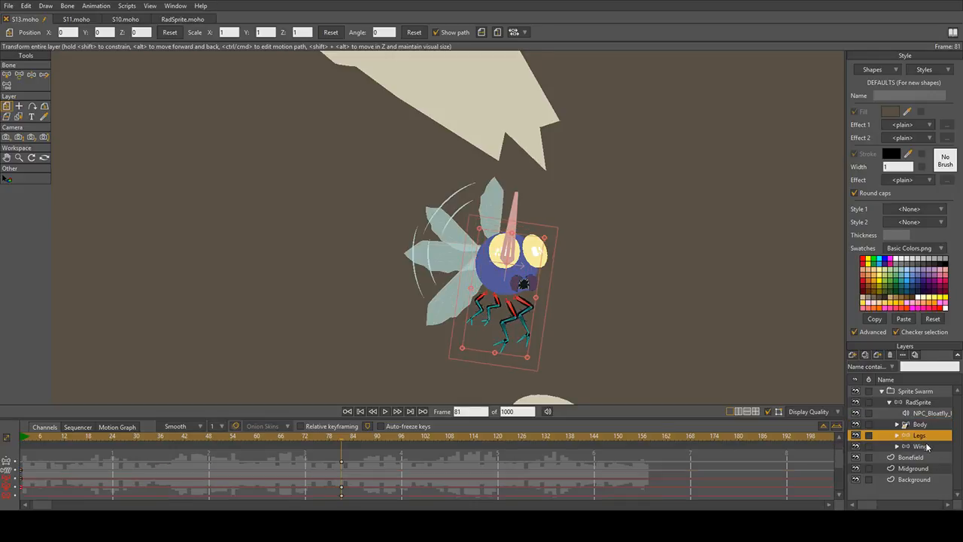
left_click(925, 446)
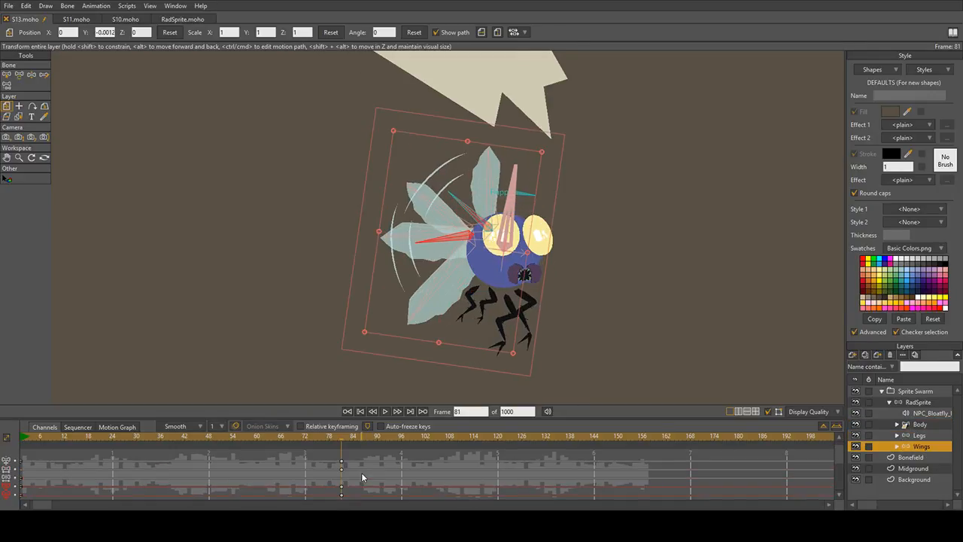
scroll(361, 477, "up", 1)
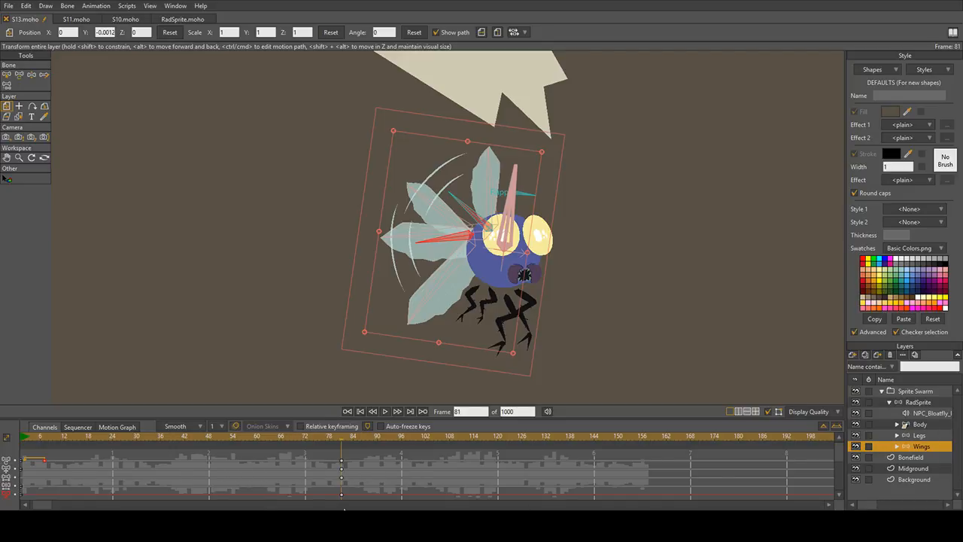
Step: Play the flight, undo the frozen pose keys on the Legs and Wings layers at frame 81, and replay the scene
key("space")
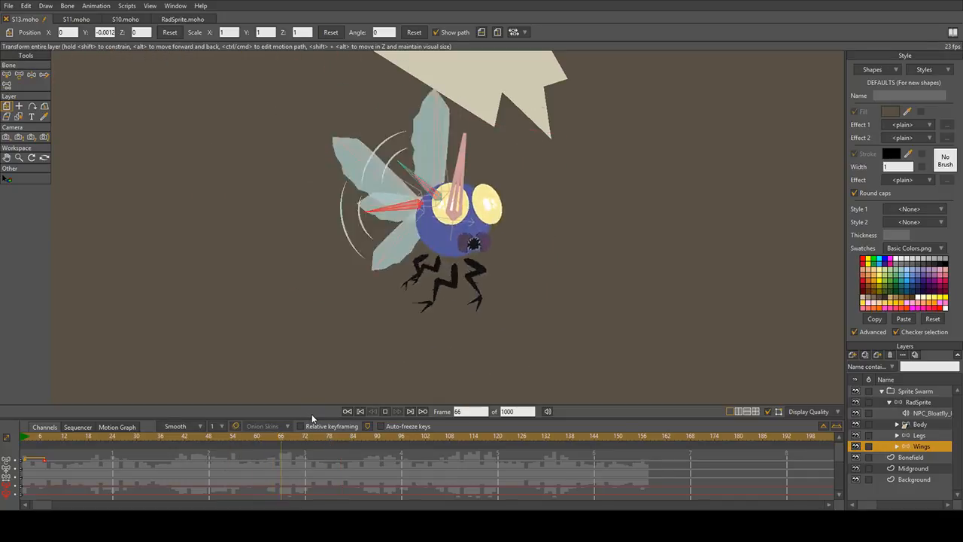
key("space")
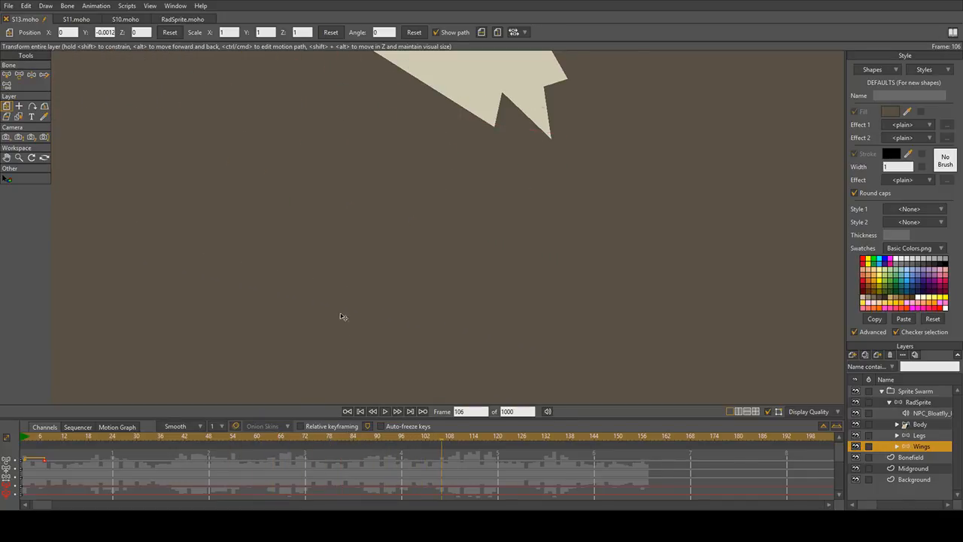
left_click(922, 435)
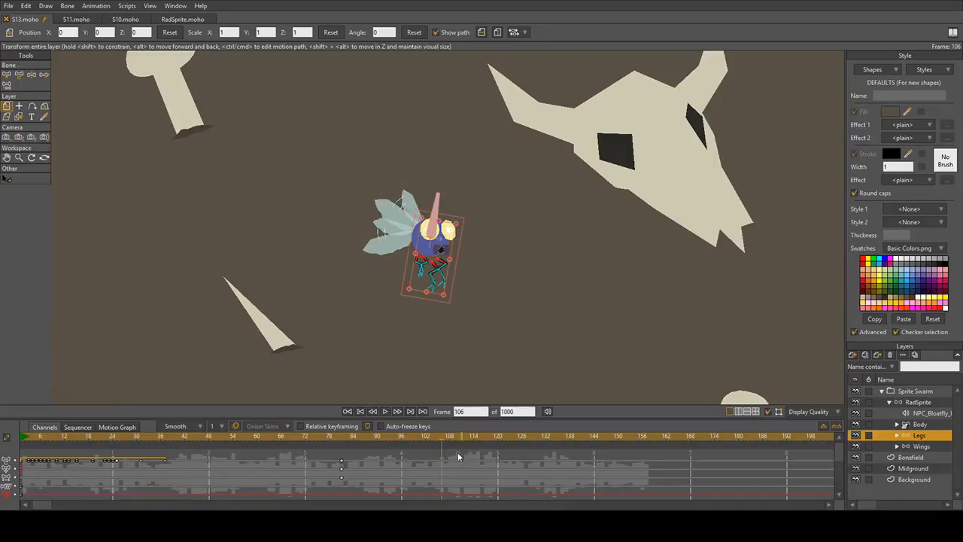
key("ctrl+z")
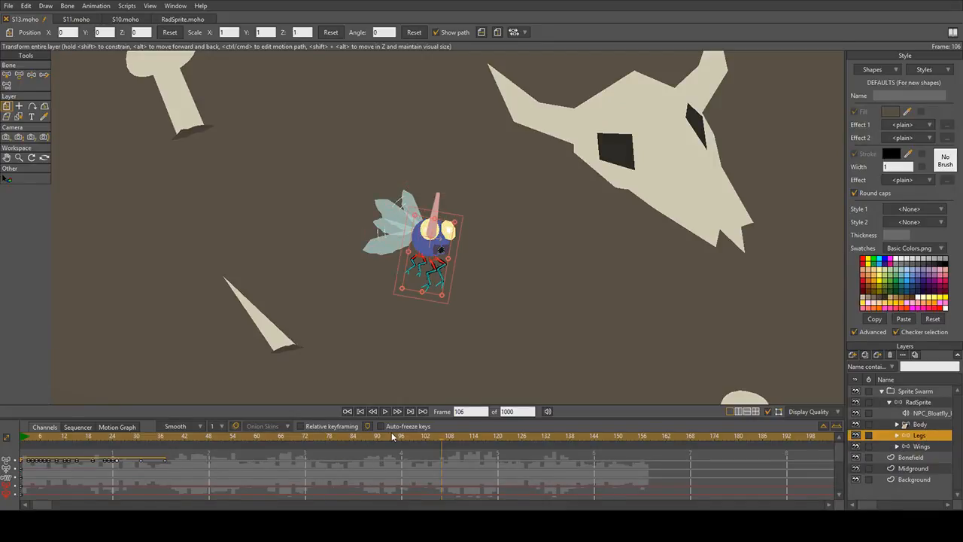
left_click(216, 435)
key("space")
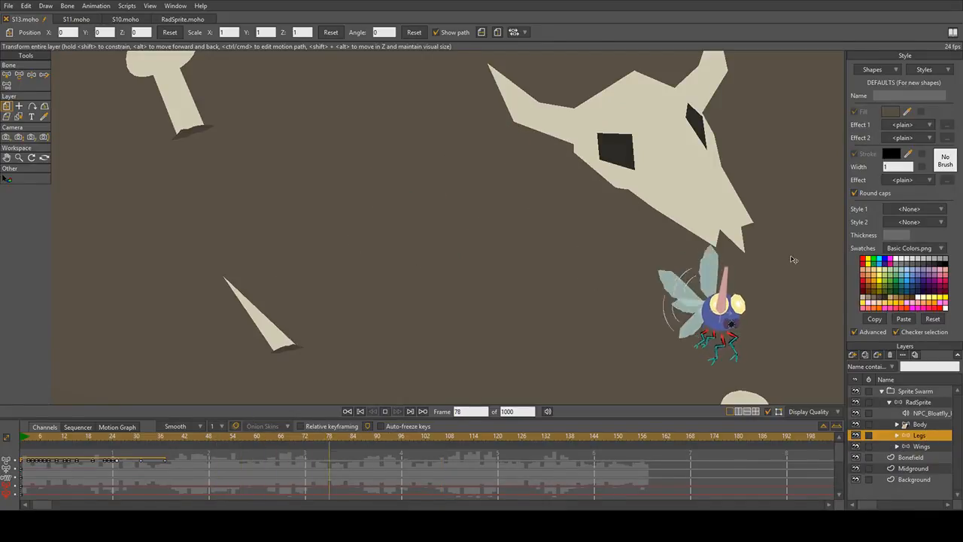
key("space")
Step: Flip the RadSprite layer horizontally at frame 83 so the fly turns around for its return flight
left_click_drag(305, 437, 362, 470)
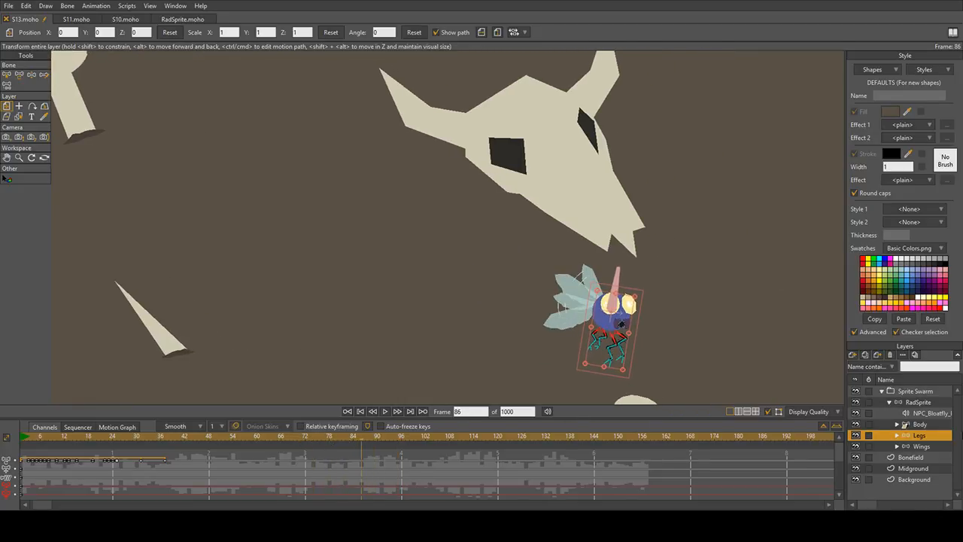
left_click(919, 404)
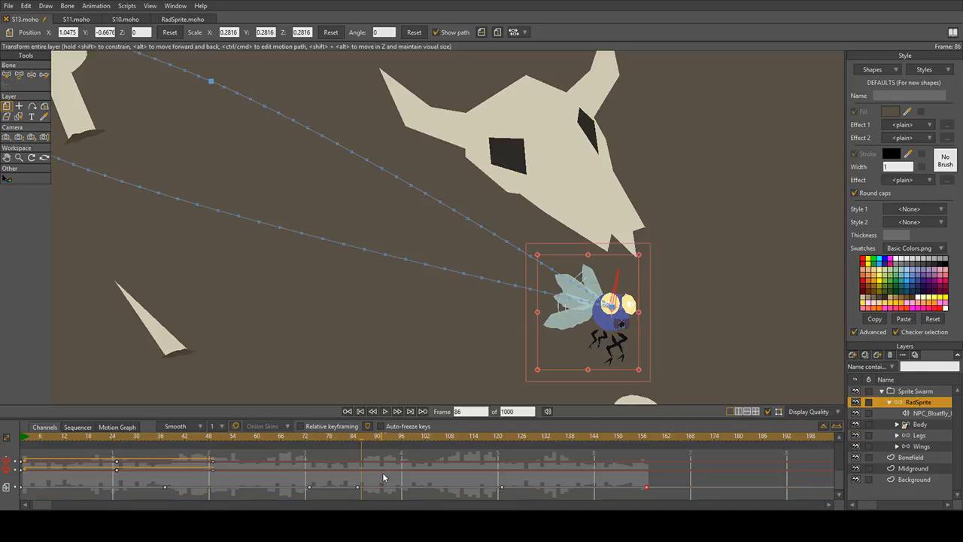
left_click(358, 440)
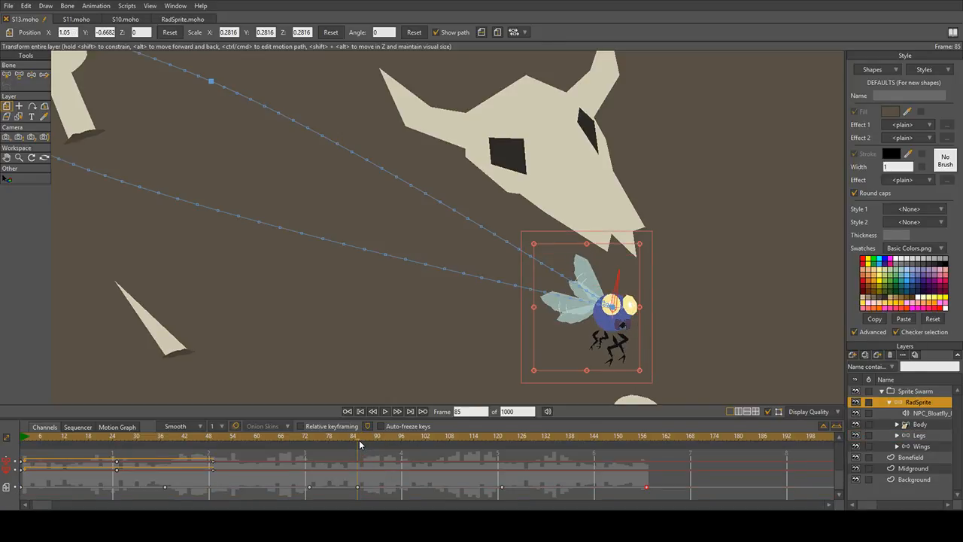
left_click_drag(360, 445, 340, 442)
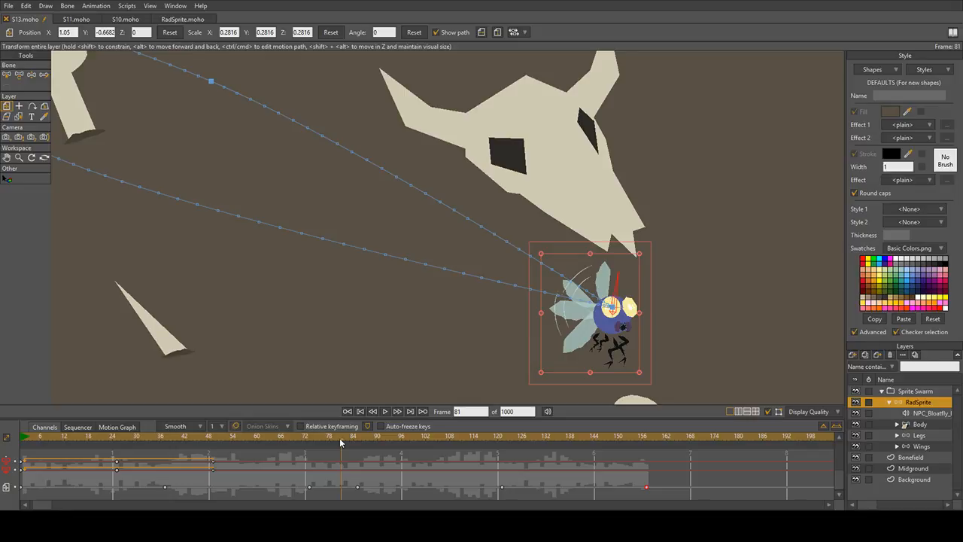
scroll(662, 325, "up", 3)
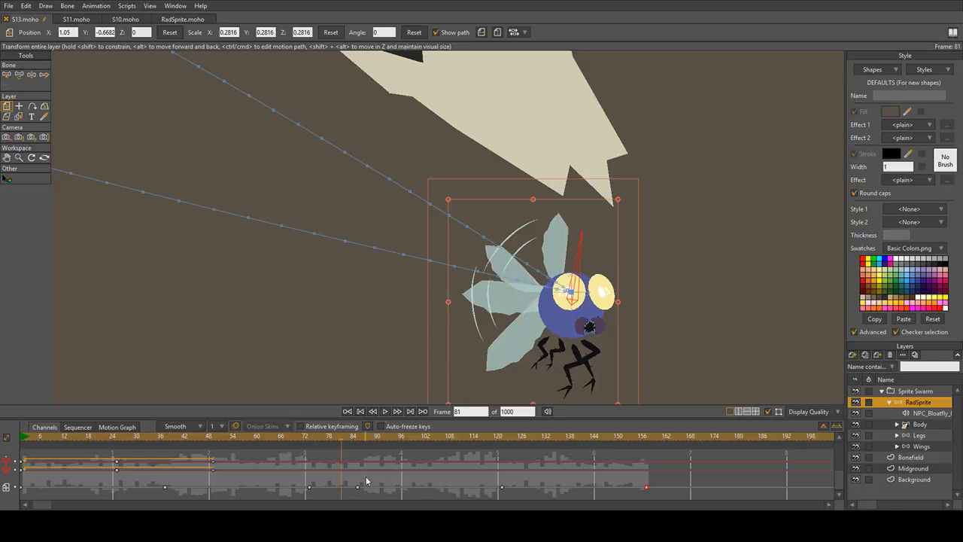
scroll(465, 304, "up", 3)
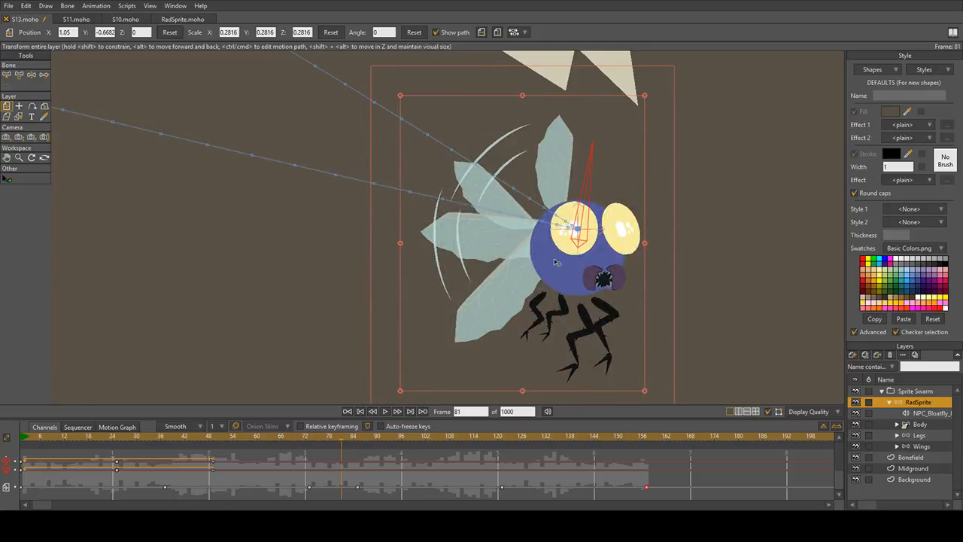
left_click(351, 444)
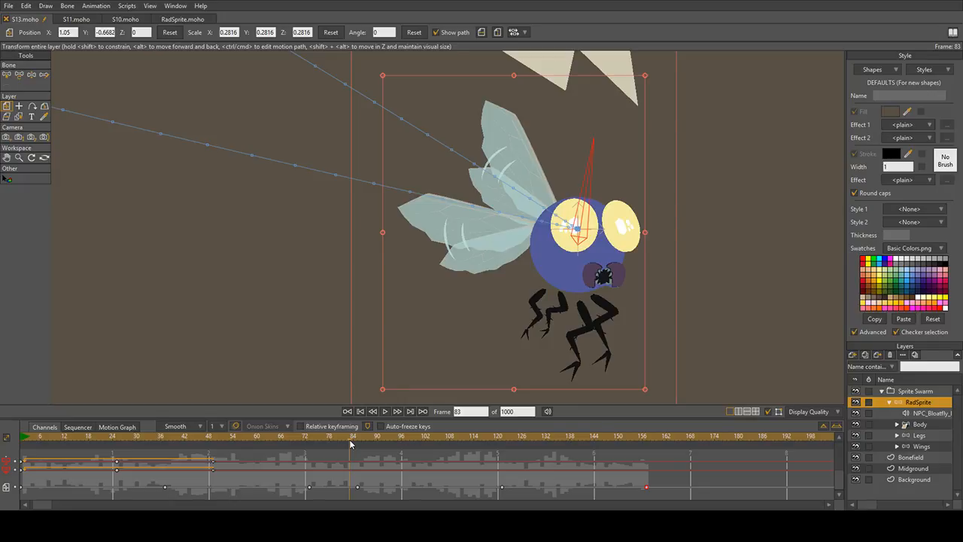
left_click(486, 31)
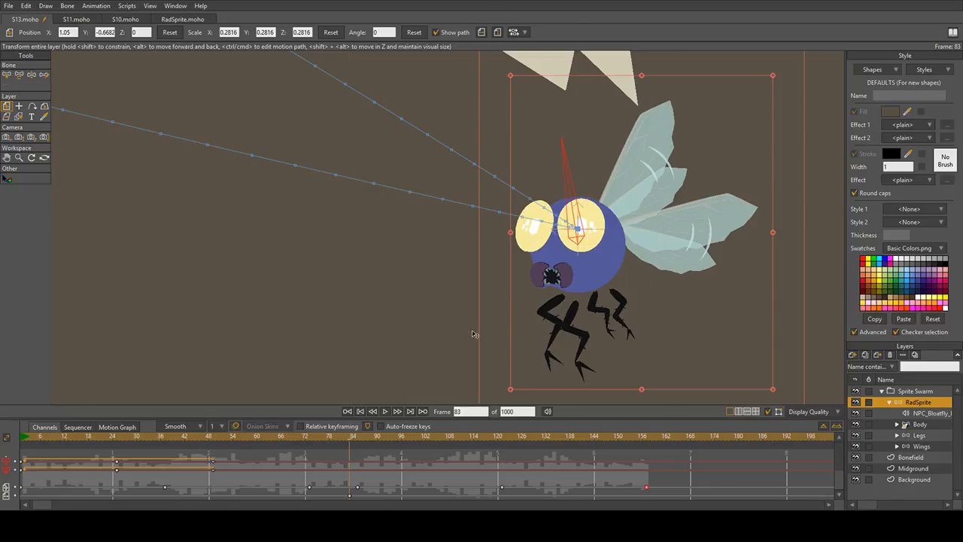
Step: Play the turn and step through frames 81 and 82 to examine the wings and legs before the flip
key("space")
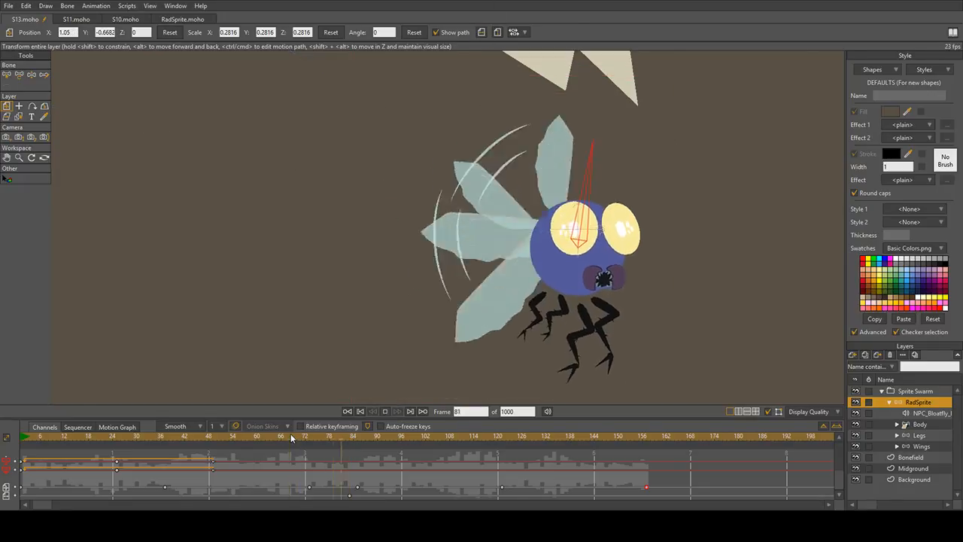
left_click(325, 435)
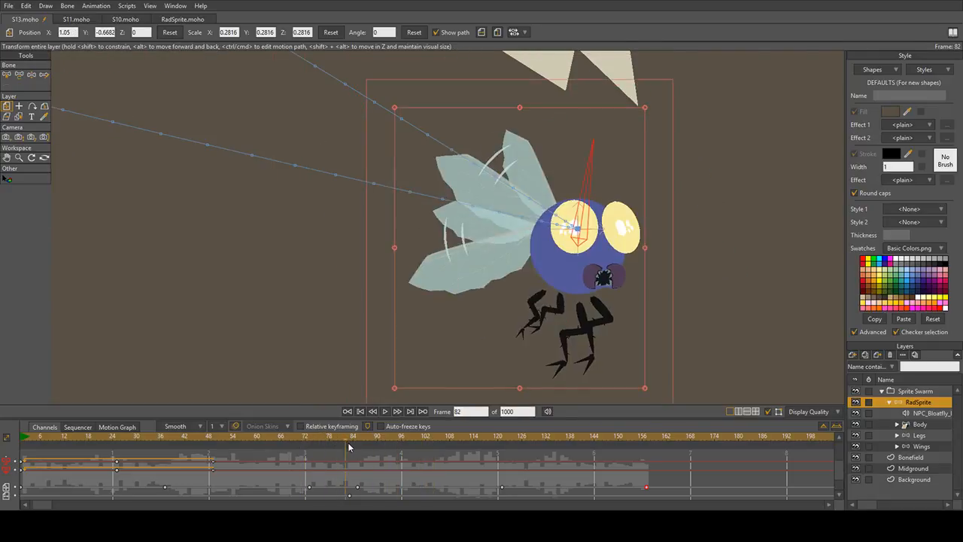
key("space")
left_click_drag(348, 452, 341, 460)
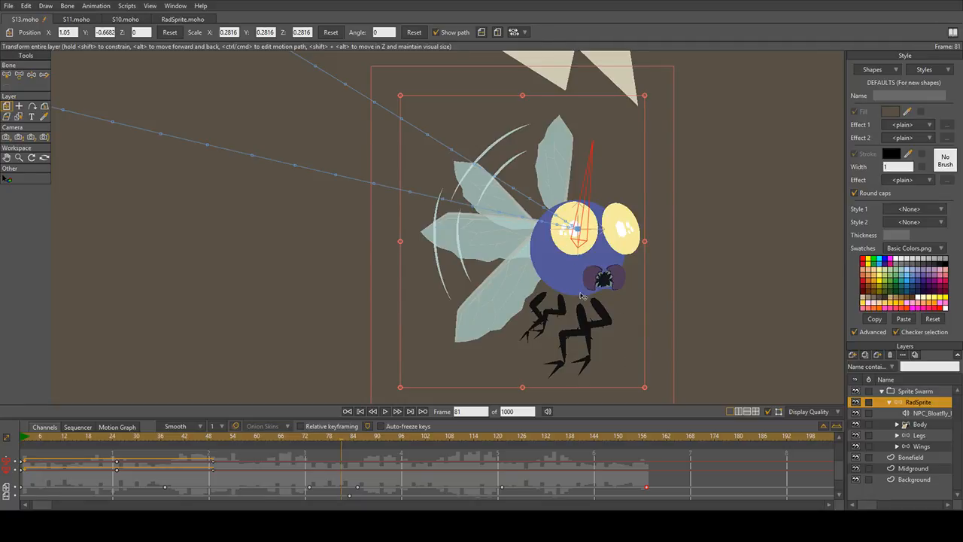
left_click_drag(582, 296, 547, 278)
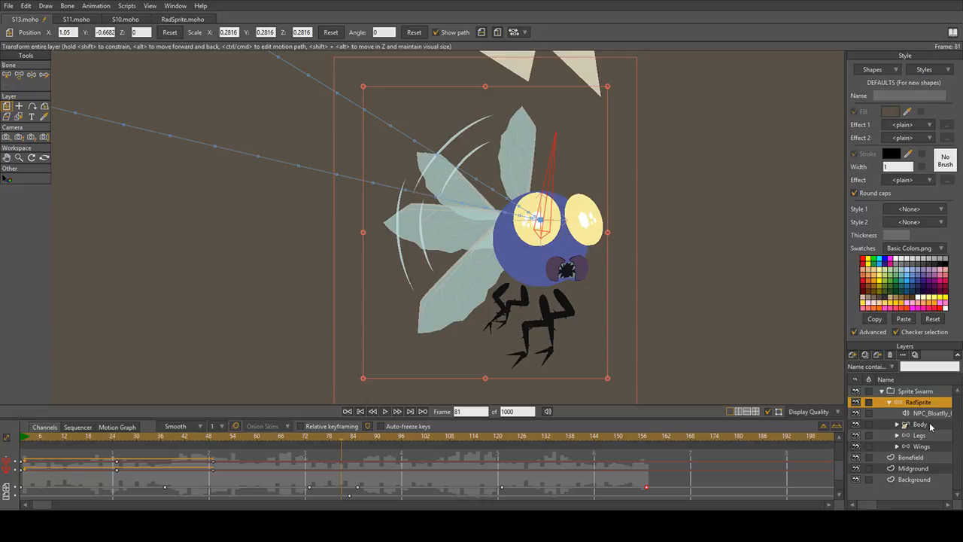
Step: Key both wing bones in the Wings layer, placing their keys at frames 79 and 83 around the turn
left_click(930, 449)
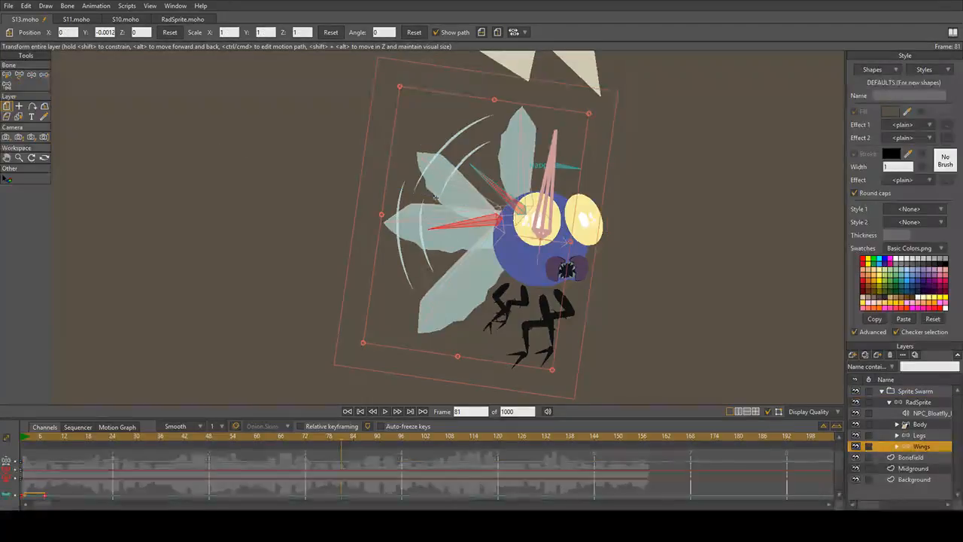
key("t")
scroll(358, 176, "up", 2)
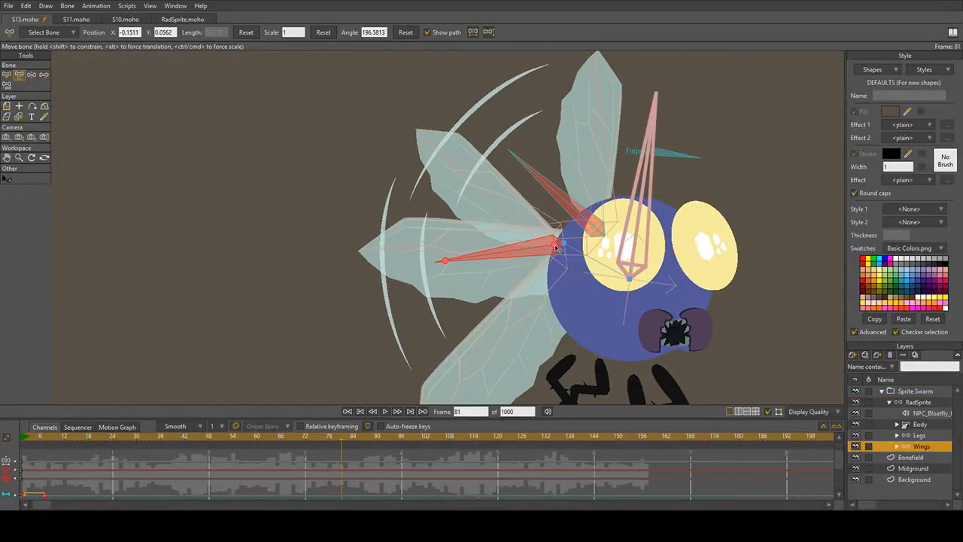
left_click(600, 234)
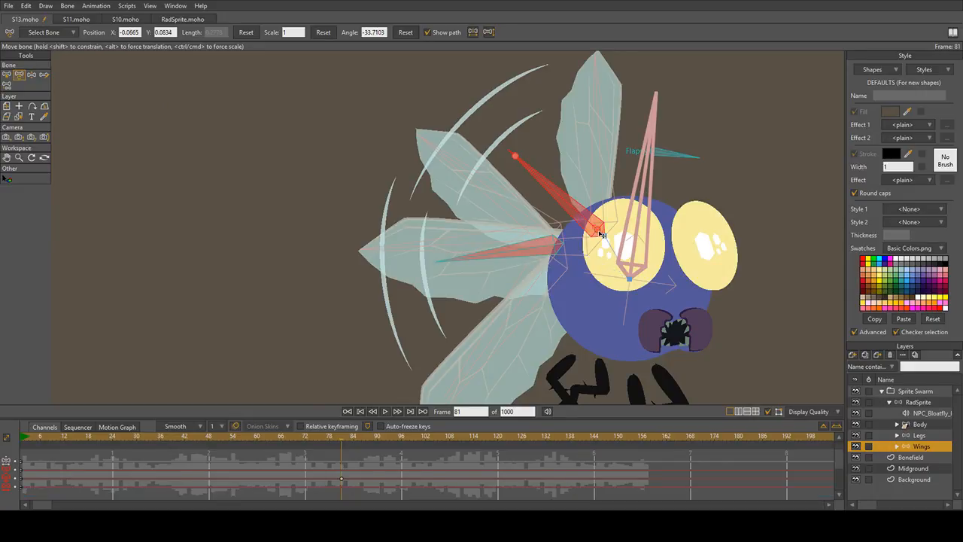
left_click(505, 251)
left_click_drag(354, 435, 338, 447)
left_click_drag(327, 484, 342, 468)
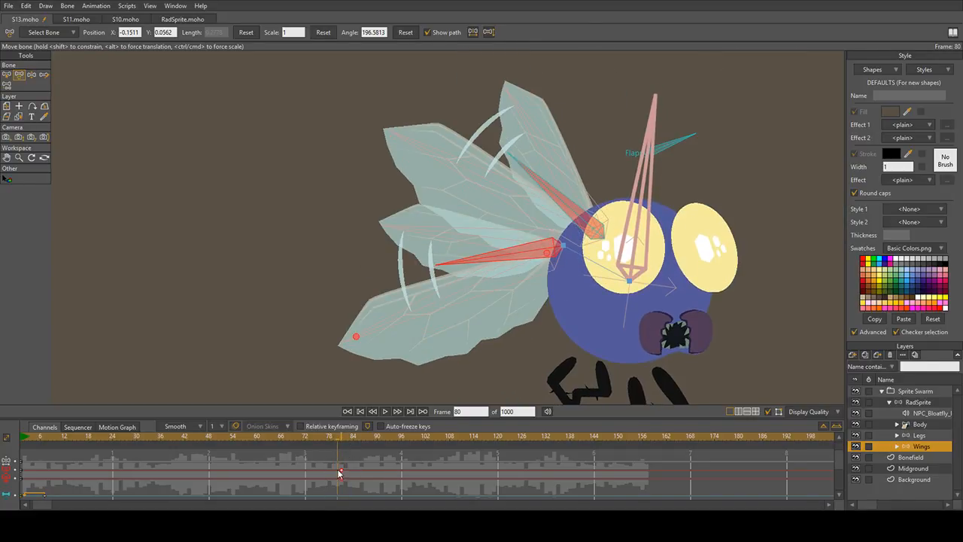
left_click(341, 444)
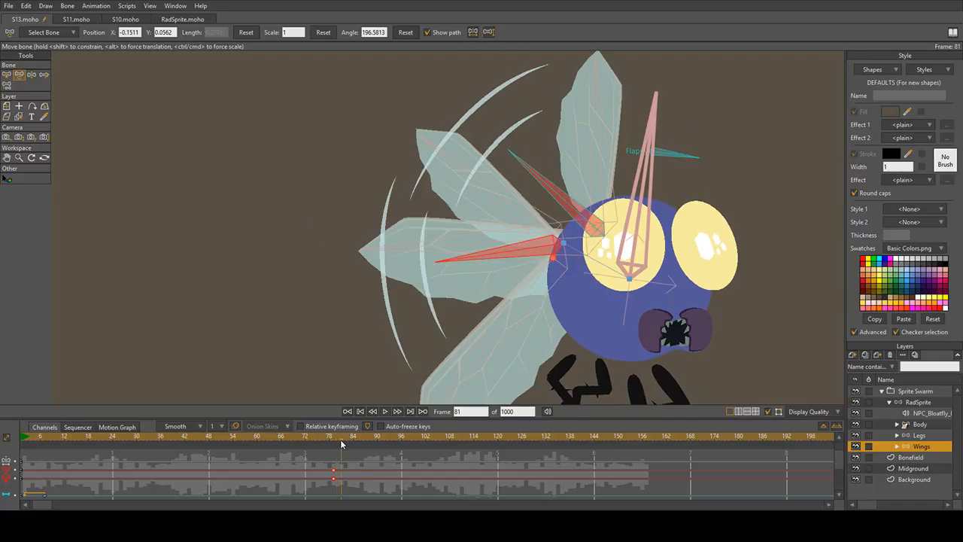
left_click_drag(341, 444, 348, 444)
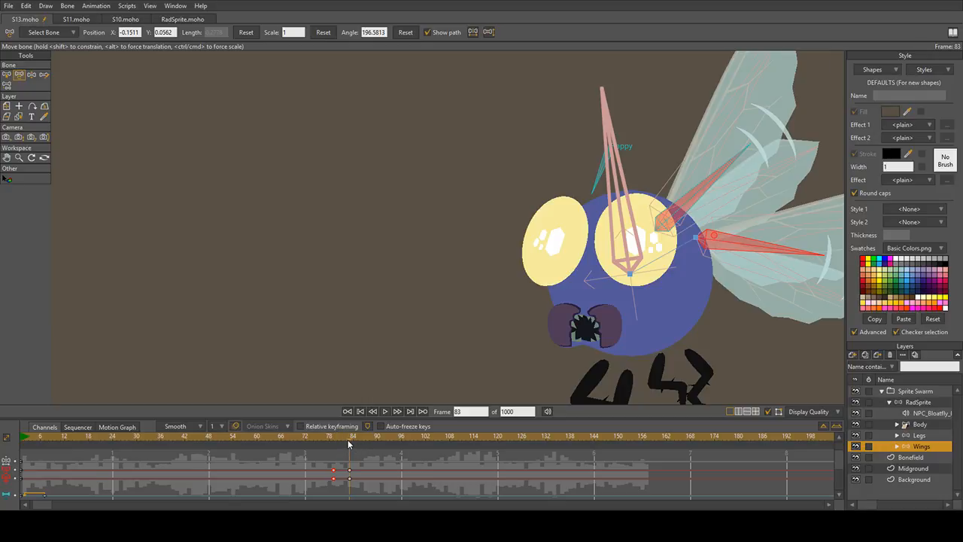
left_click(349, 442)
Step: At frame 82, rotate the rear wing bone upward to about 160 degrees and reposition both wing bones for the turn
left_click_drag(349, 443, 347, 442)
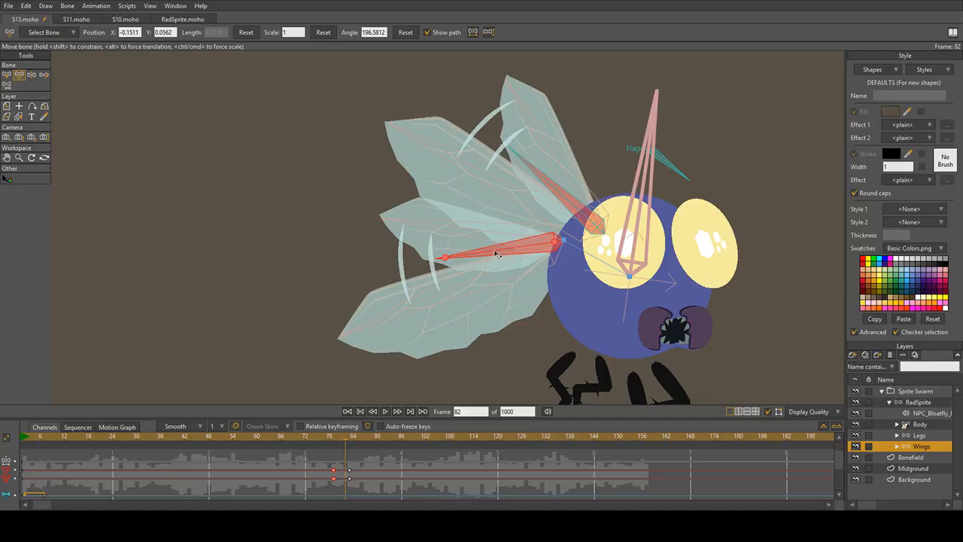
left_click_drag(496, 254, 519, 217)
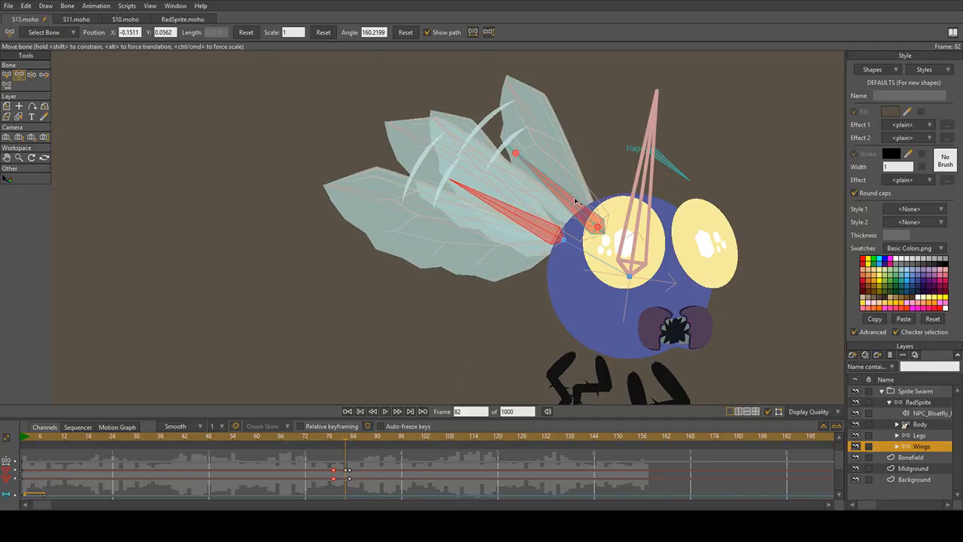
left_click(586, 199)
left_click_drag(602, 226, 660, 208)
left_click_drag(558, 235, 549, 213)
Step: Move the starting wing bone keys to frame 77 and replay the turn to check its timing
left_click(331, 436)
key("space")
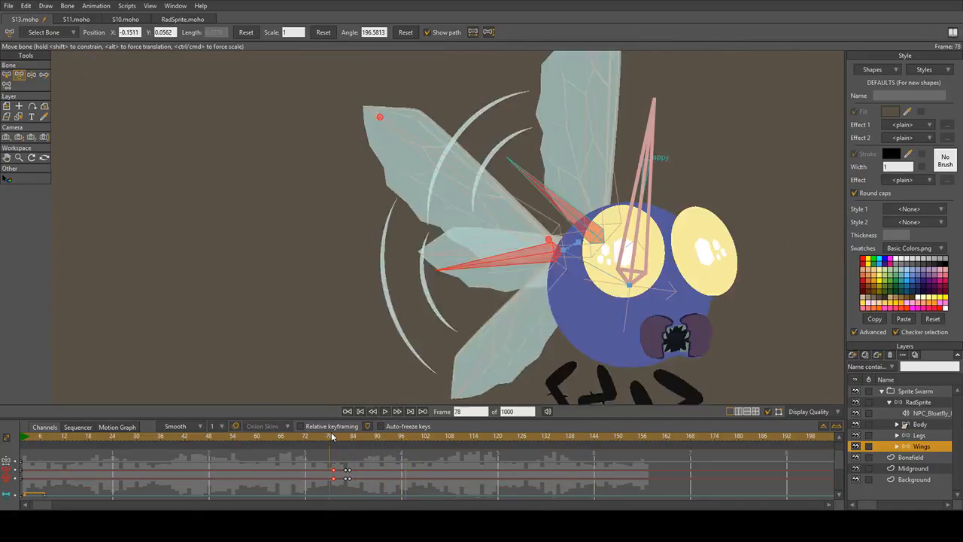
left_click(336, 436)
left_click_drag(336, 438, 328, 485)
key("space")
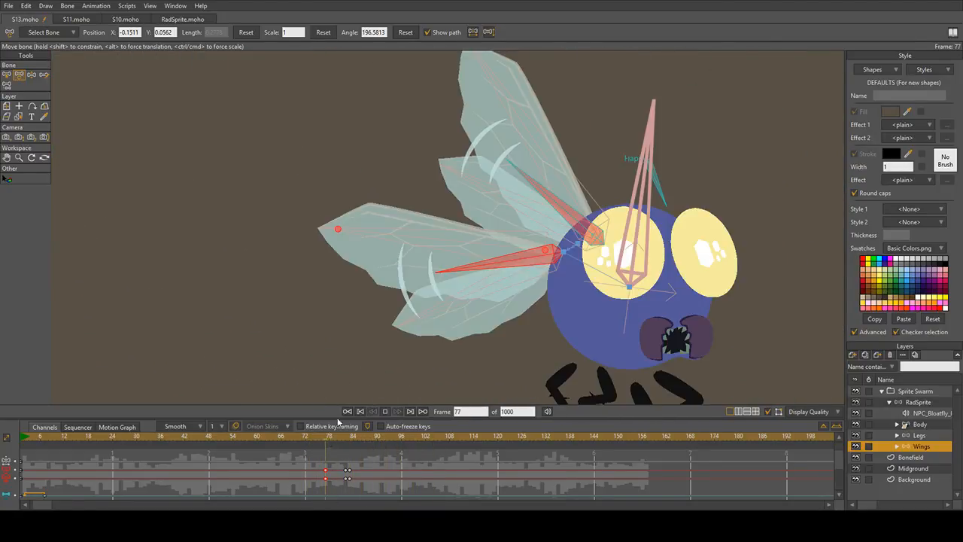
key("space")
left_click(326, 438)
Step: Select the Body layer and key the two outer mouth bones at frame 77
left_click(920, 425)
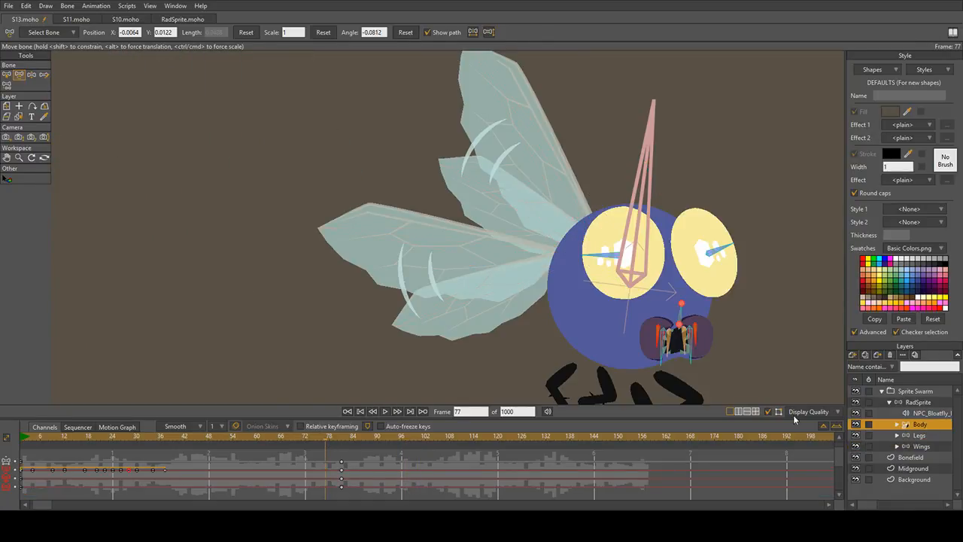
scroll(513, 331, "down", 1)
left_click_drag(516, 333, 360, 295)
scroll(479, 256, "up", 2)
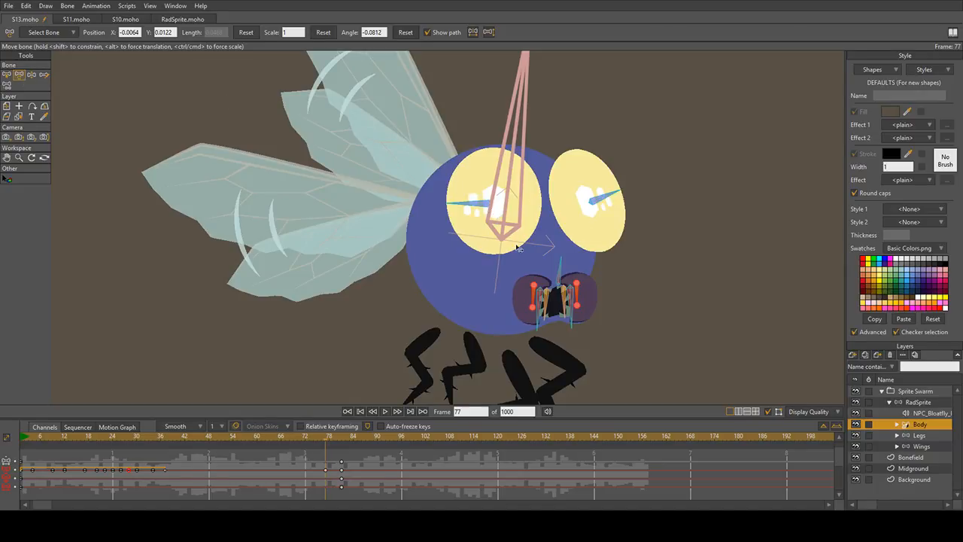
scroll(517, 249, "up", 2)
left_click_drag(555, 257, 535, 246)
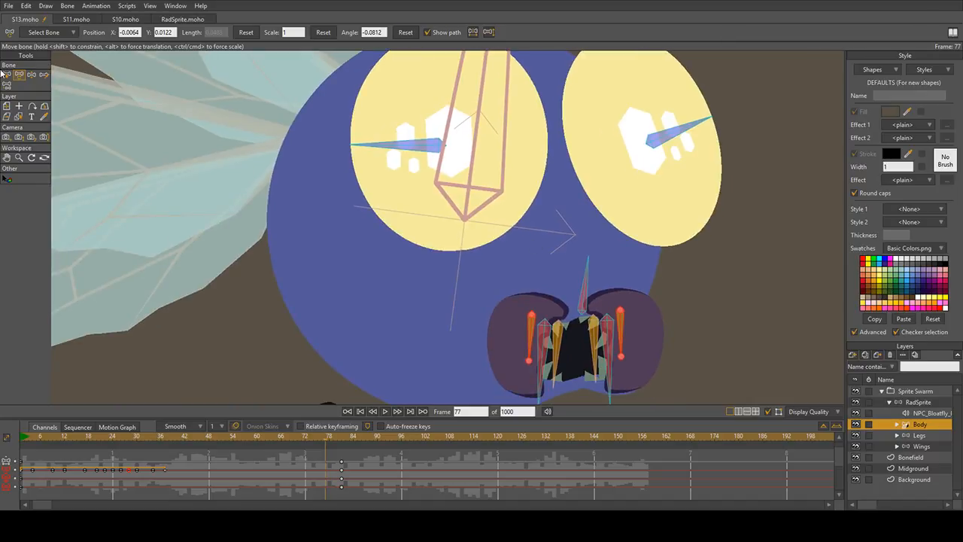
Step: Clear the bone selection and key the highlight bones of both eyes at frame 77
left_click(7, 74)
key("Return")
left_click(14, 74)
left_click(421, 145)
scroll(440, 195, "down", 1)
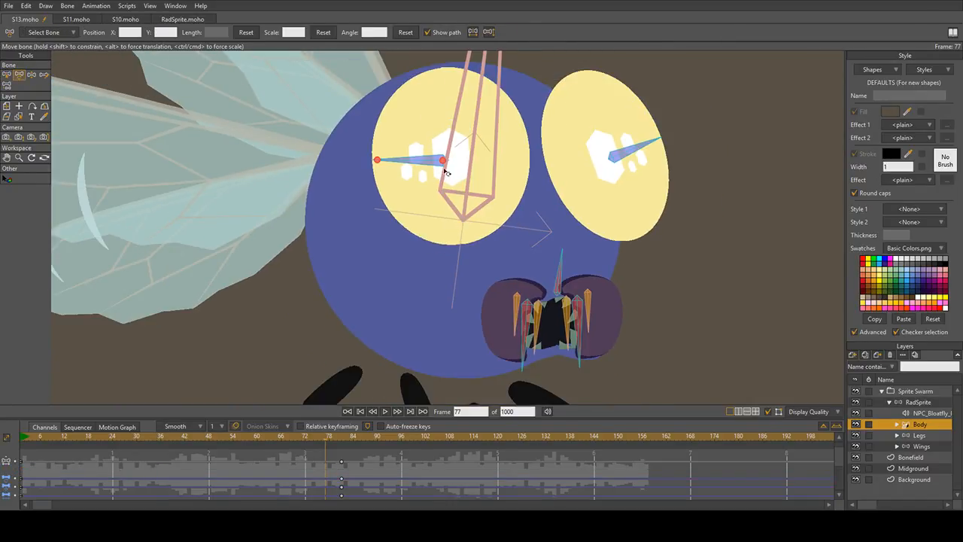
left_click_drag(444, 162, 448, 160)
left_click(601, 163)
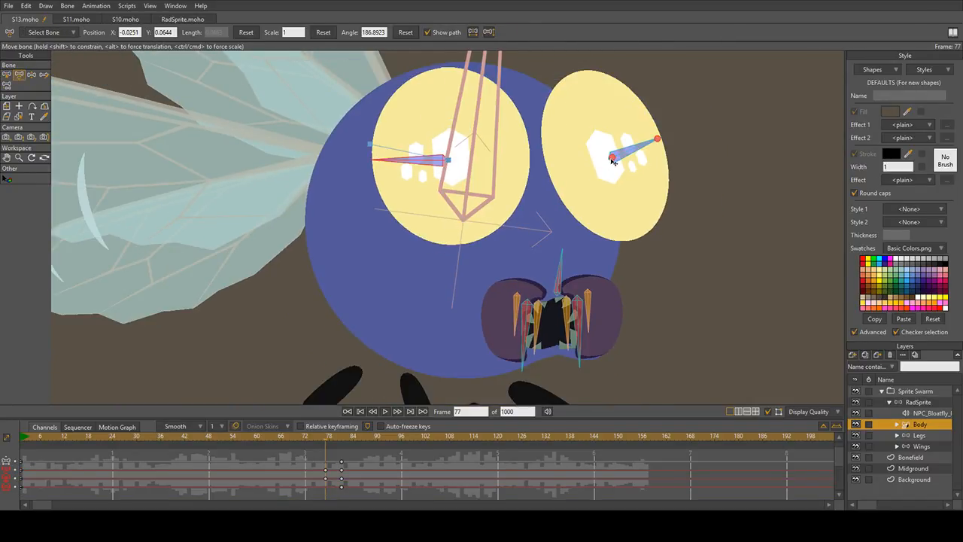
left_click(612, 160)
Step: Key the central mouth bone at frame 77, selecting the neighbouring fang bones and both eye bones to cover their keys
left_click_drag(609, 220, 566, 155)
scroll(533, 230, "up", 4)
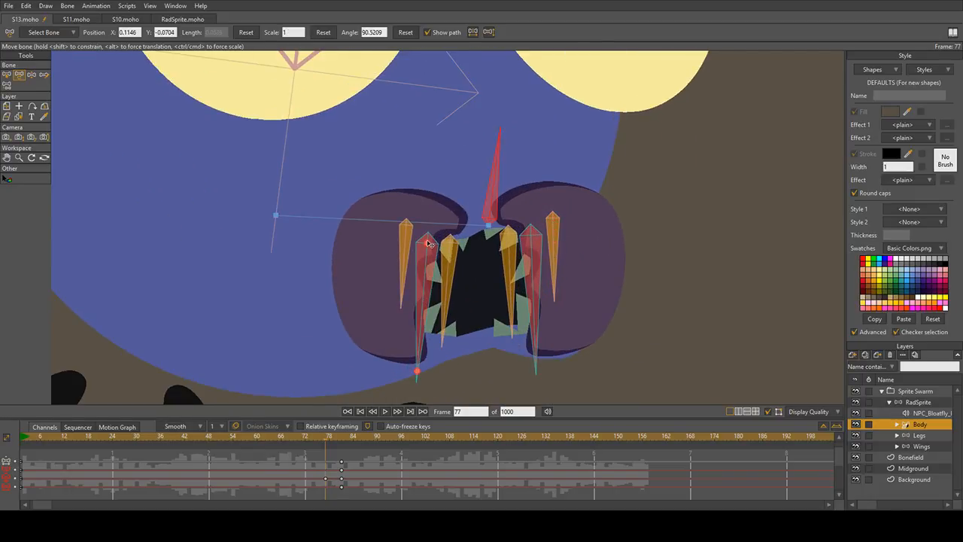
left_click(456, 244)
left_click(539, 236)
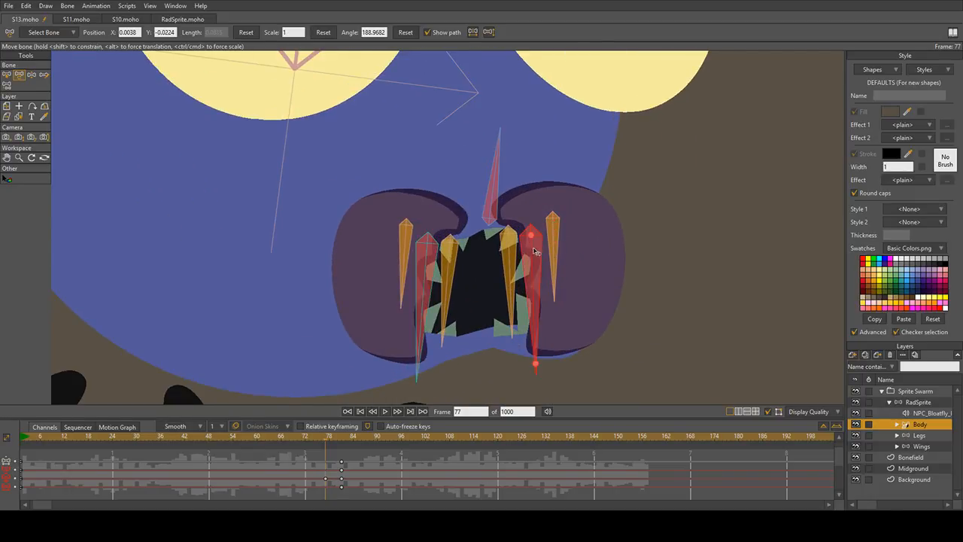
scroll(530, 272, "down", 5)
scroll(517, 289, "up", 3)
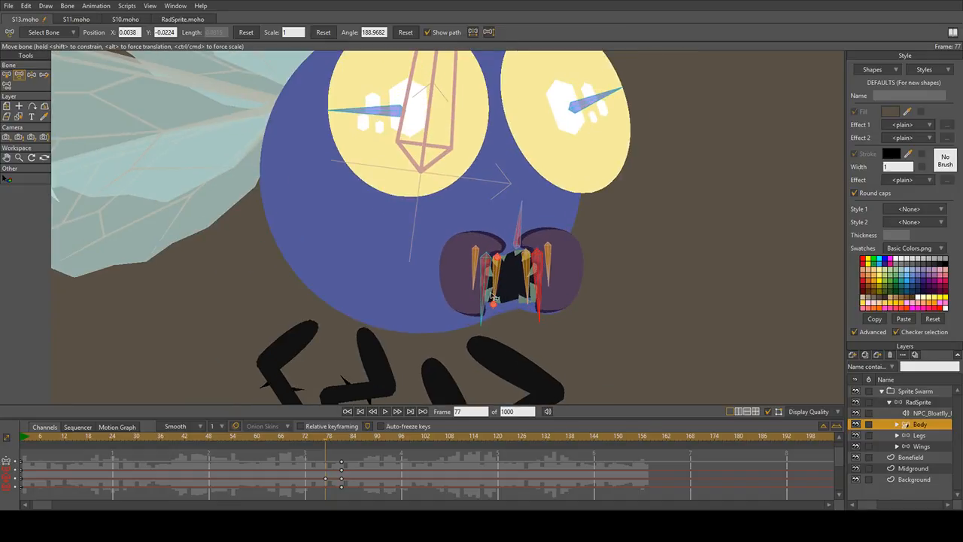
left_click(496, 257)
left_click(523, 237)
left_click(521, 235)
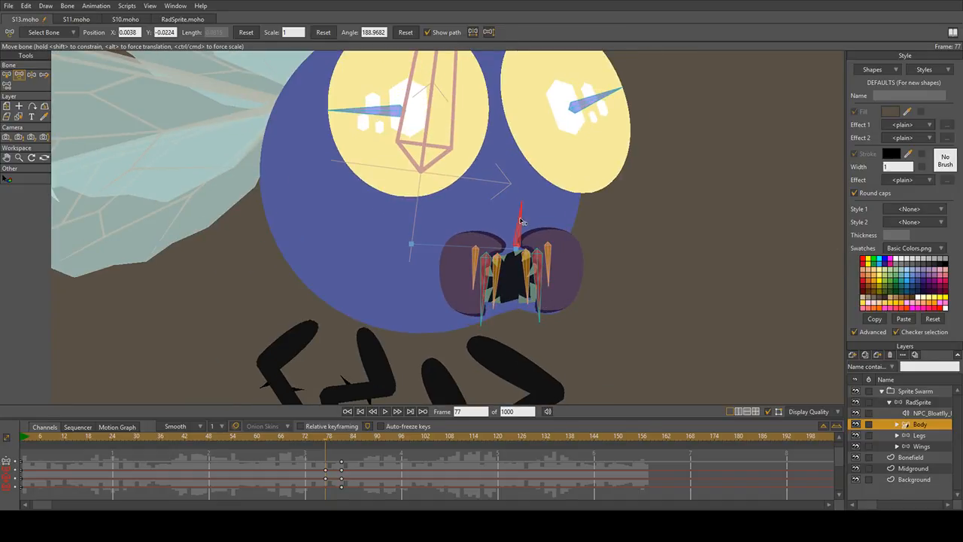
left_click(384, 114)
left_click(600, 100)
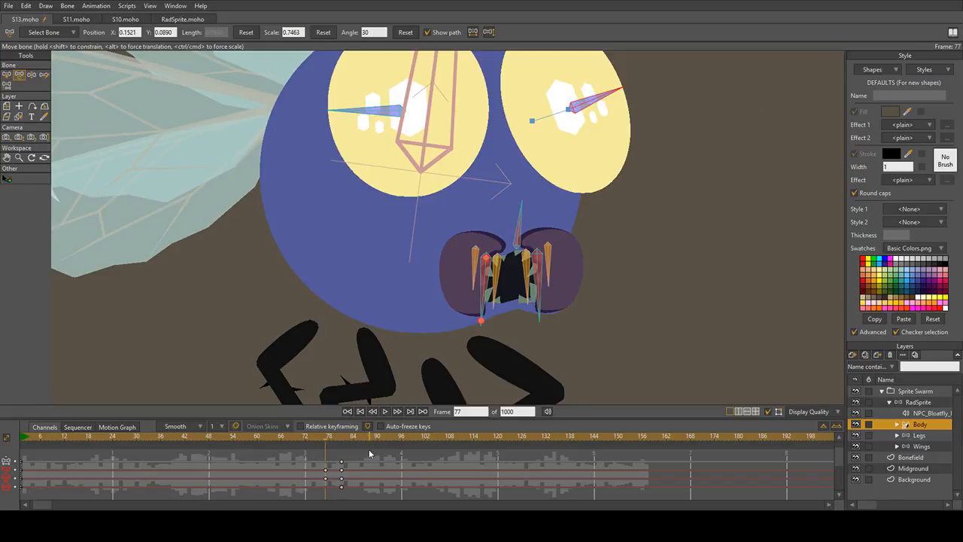
key("ctrl+z")
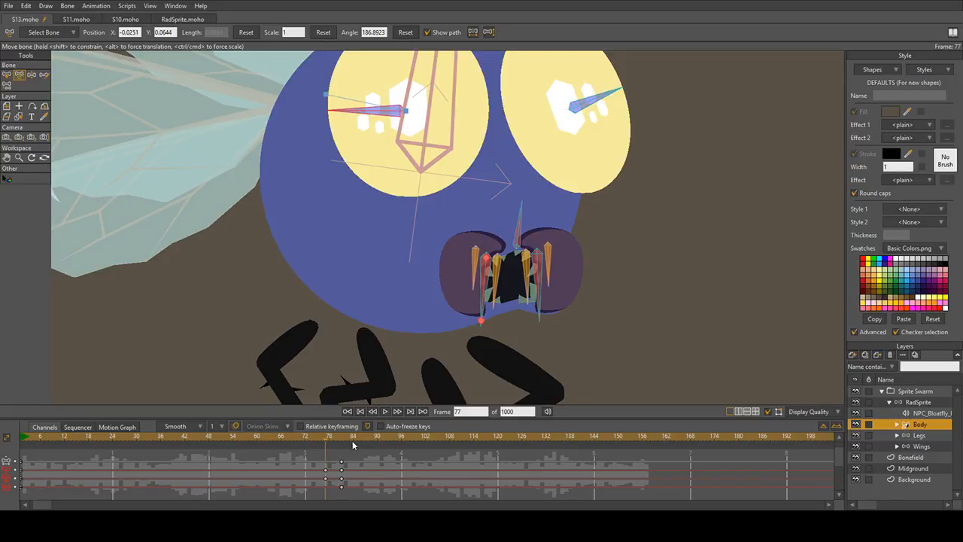
Step: Delete the Body layer's bone keys at frame 81
left_click_drag(327, 441, 349, 457)
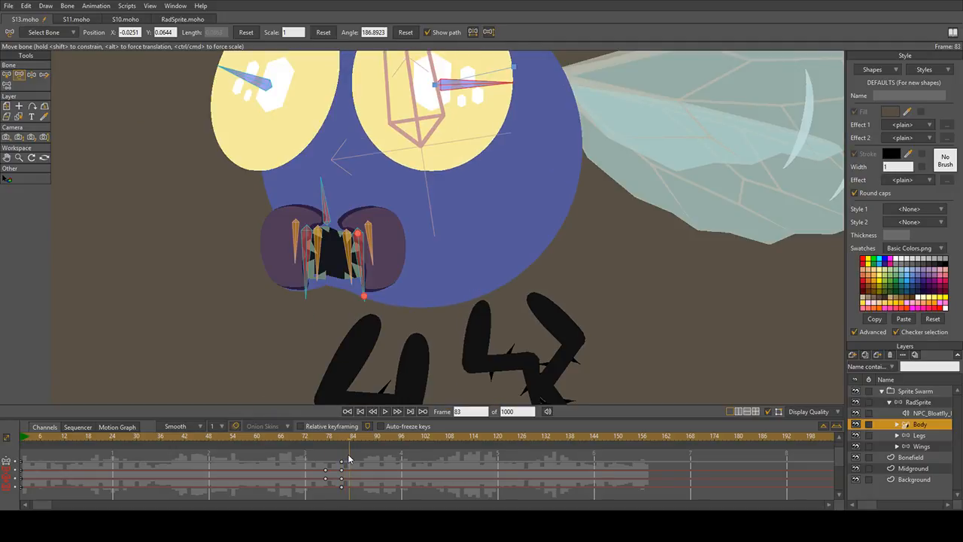
scroll(350, 483, "up", 2)
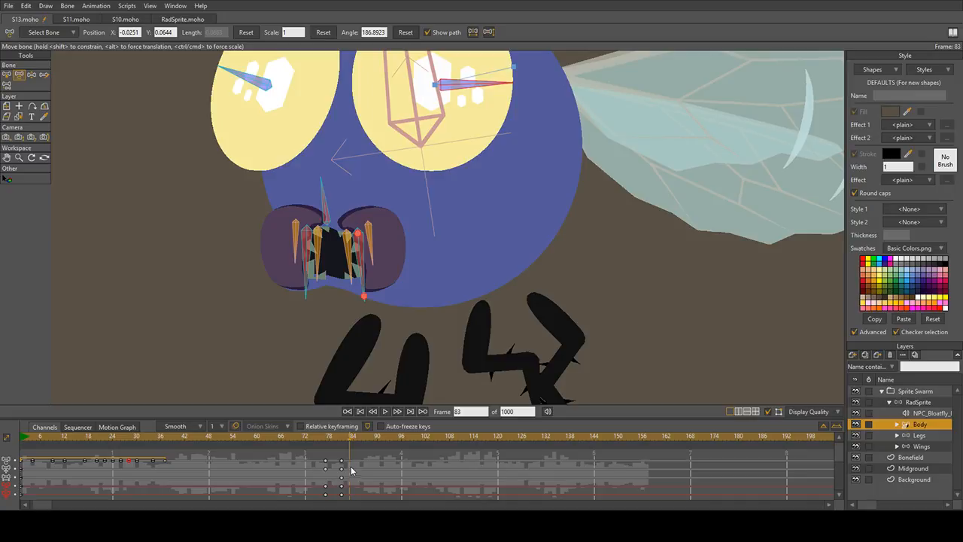
left_click_drag(325, 444, 349, 483)
key("Delete")
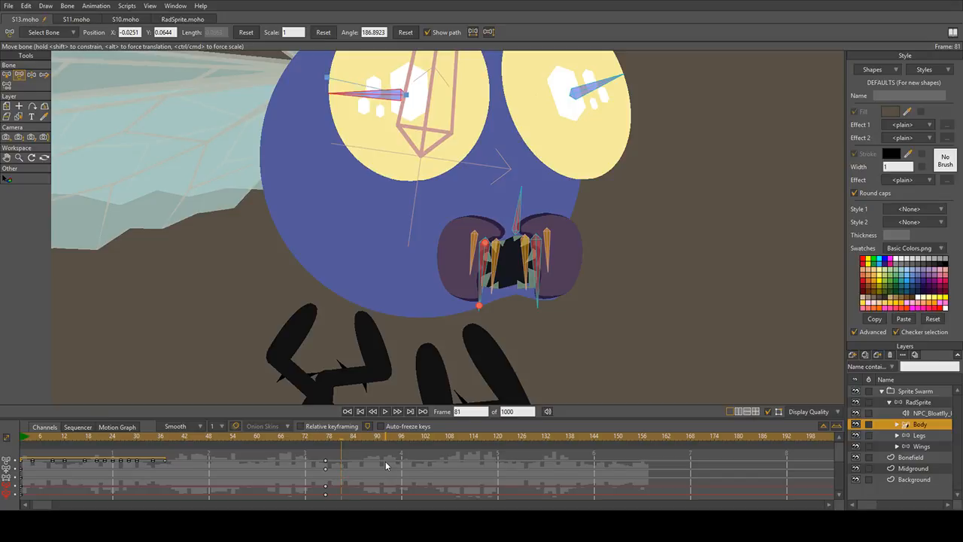
Step: Copy the Body layer's bone keys from frame 77 to frame 83
left_click(325, 441)
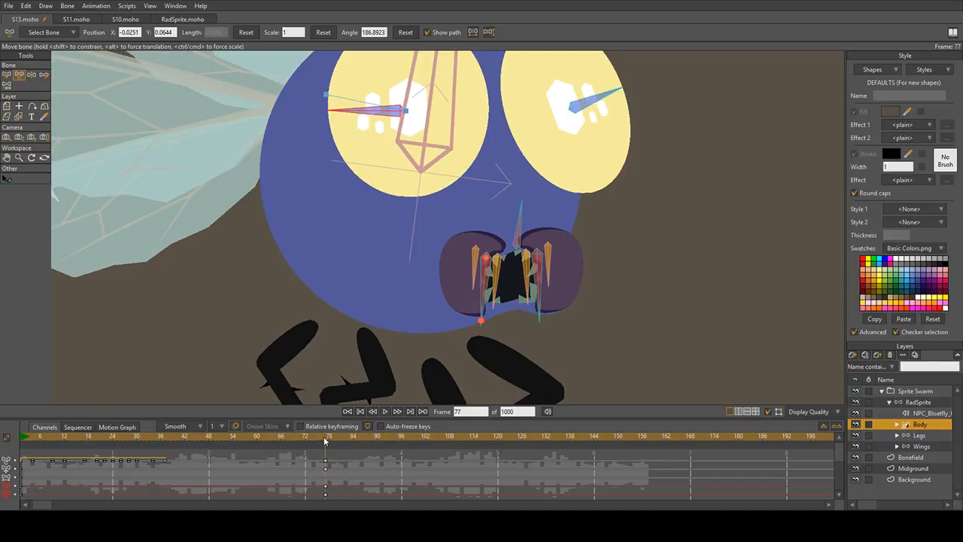
left_click_drag(323, 436, 349, 437)
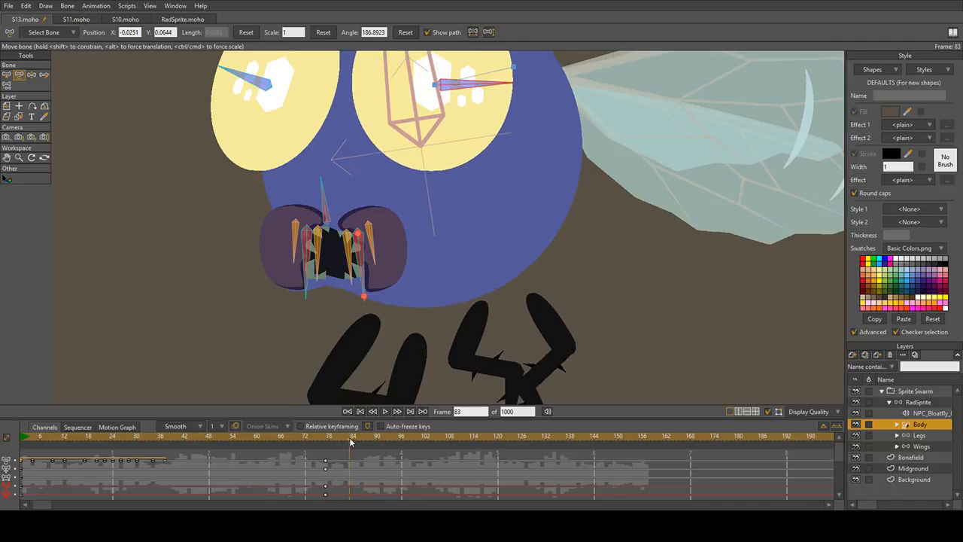
left_click_drag(316, 476, 344, 436)
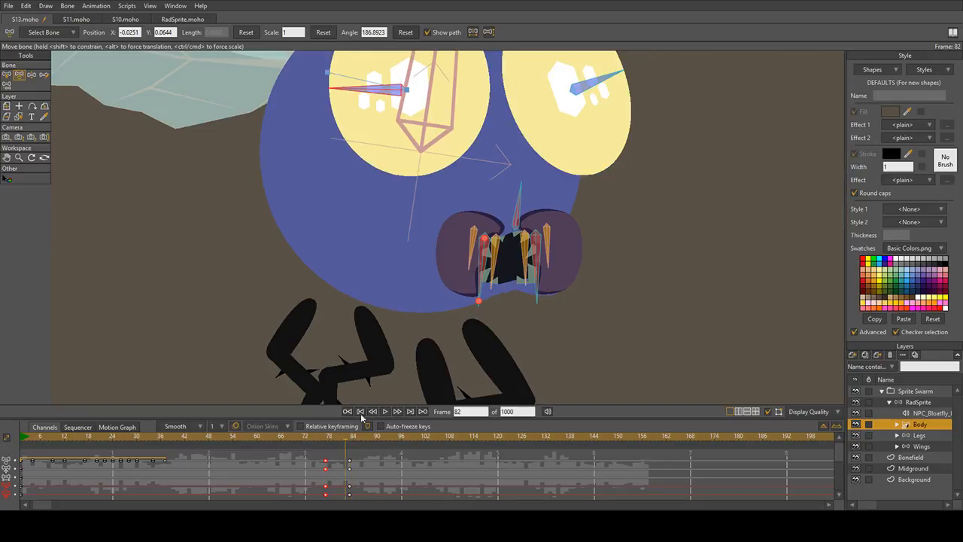
Step: At frame 82, move the central mouth bone inward to the middle of the face, at X 0.0476 and Y -0.0835
scroll(456, 290, "up", 2)
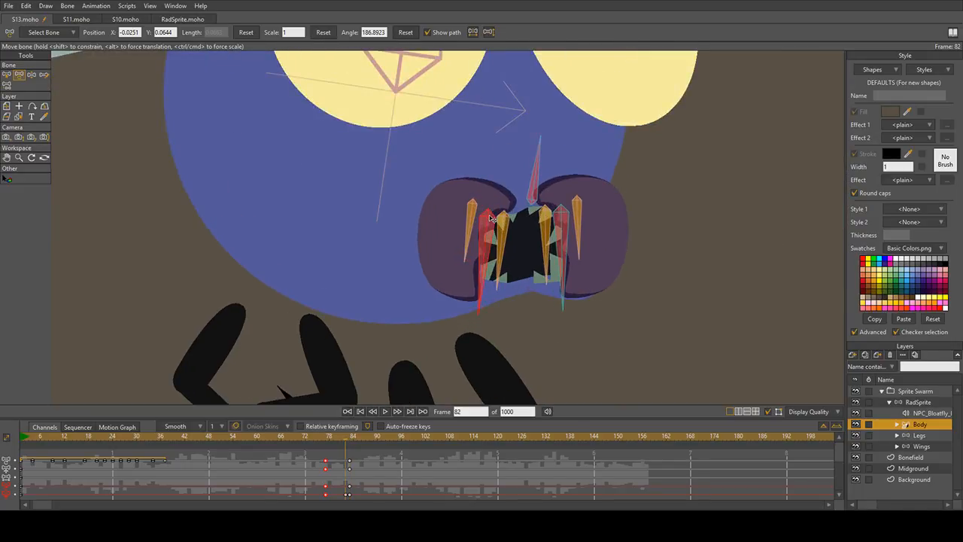
left_click_drag(493, 220, 406, 209)
left_click(570, 216)
left_click_drag(569, 216, 445, 192)
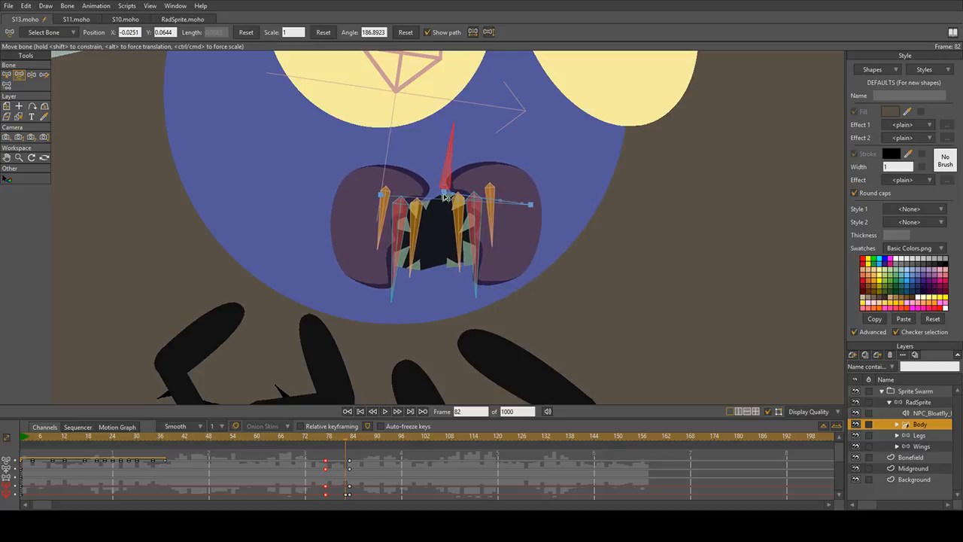
left_click(476, 203)
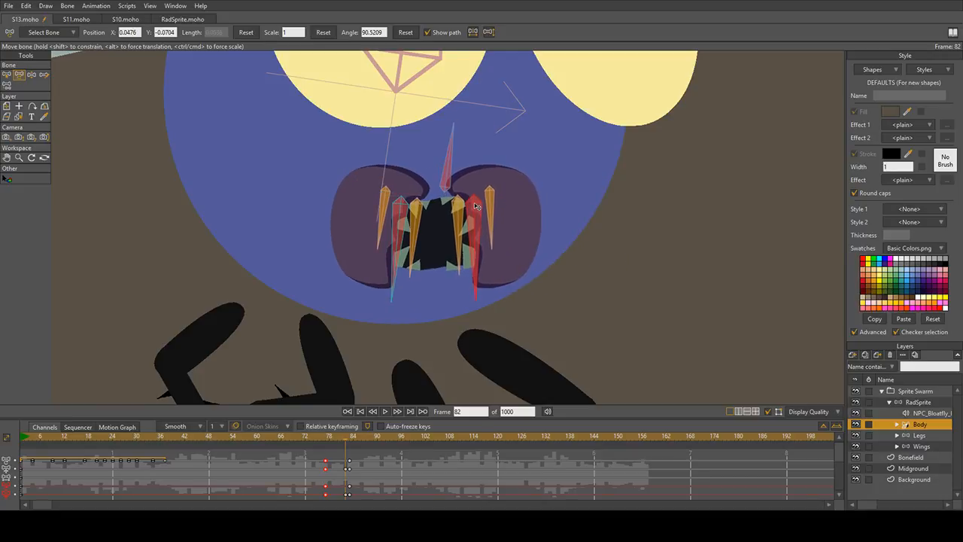
left_click(448, 190)
left_click_drag(449, 193, 442, 203)
Step: At frame 82, straighten the fang bone nearest the far eye to an angle of about 187.5 degrees
left_click_drag(324, 445, 346, 464)
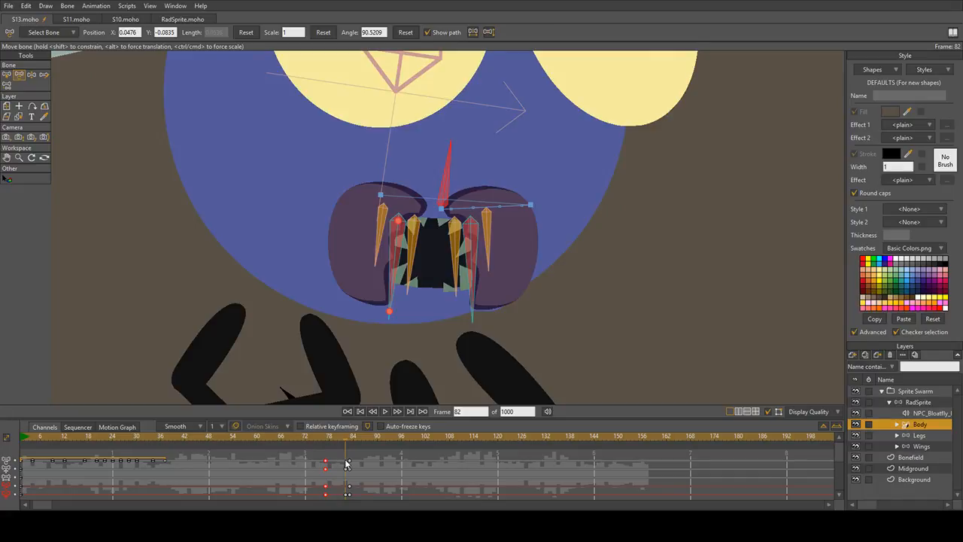
scroll(448, 188, "down", 4)
scroll(447, 188, "up", 3)
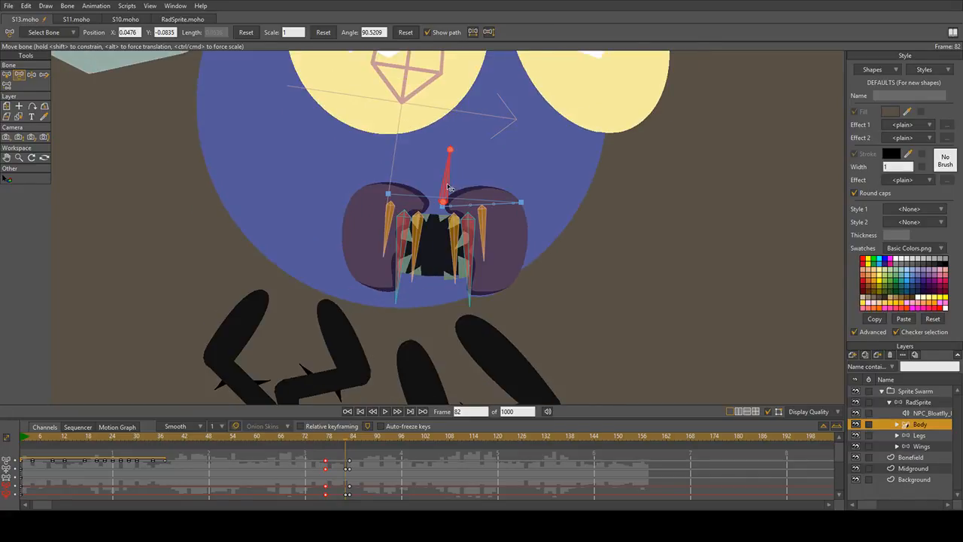
scroll(448, 190, "up", 1)
scroll(497, 271, "down", 2)
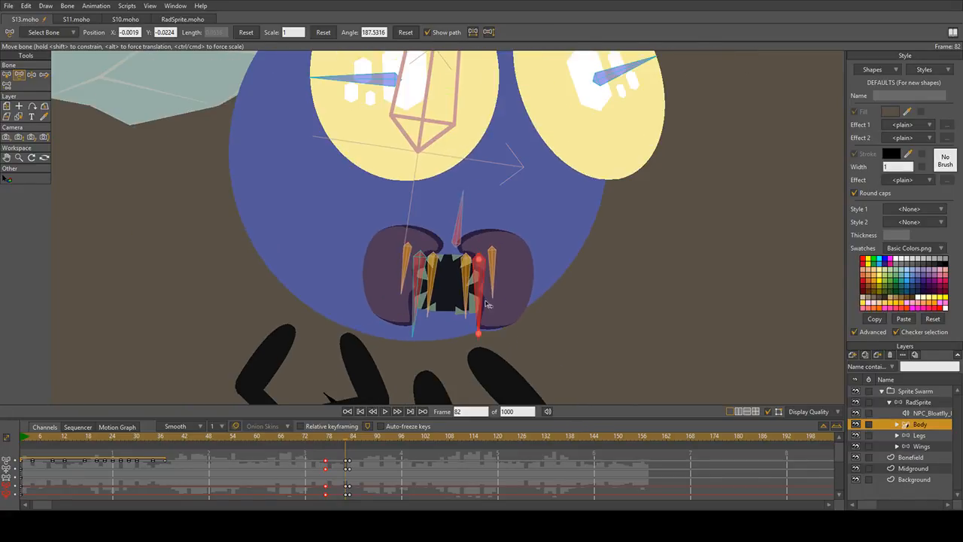
scroll(504, 278, "up", 2)
Step: At frame 82, move the near eye's bone to X -0.1151 at about 165.7 degrees and the far eye's bone to X 0.0886
left_click(405, 205)
left_click_drag(395, 202, 250, 168)
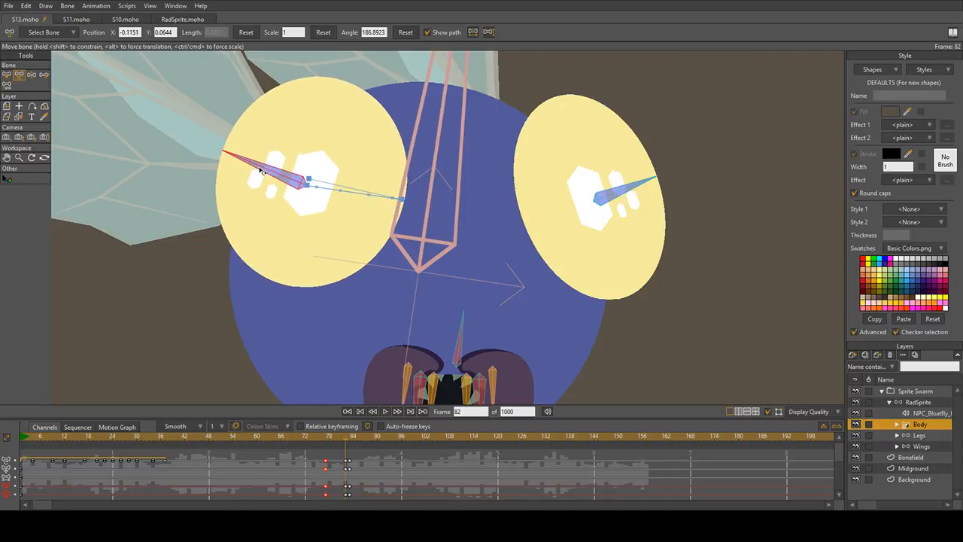
left_click_drag(601, 203, 528, 192)
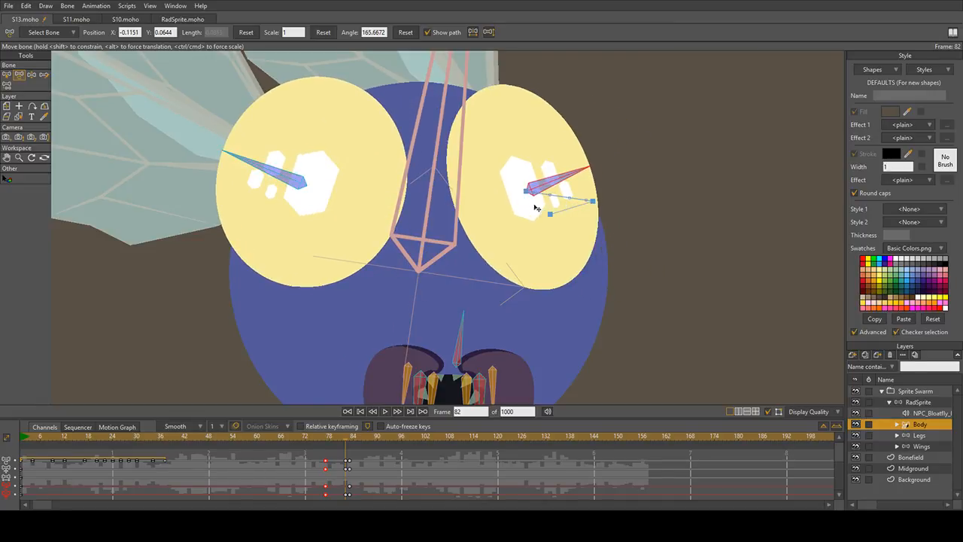
Step: Compare the eye pose with frame 77 and reset the far eye bone's scale to 1 at frame 82
left_click(326, 437)
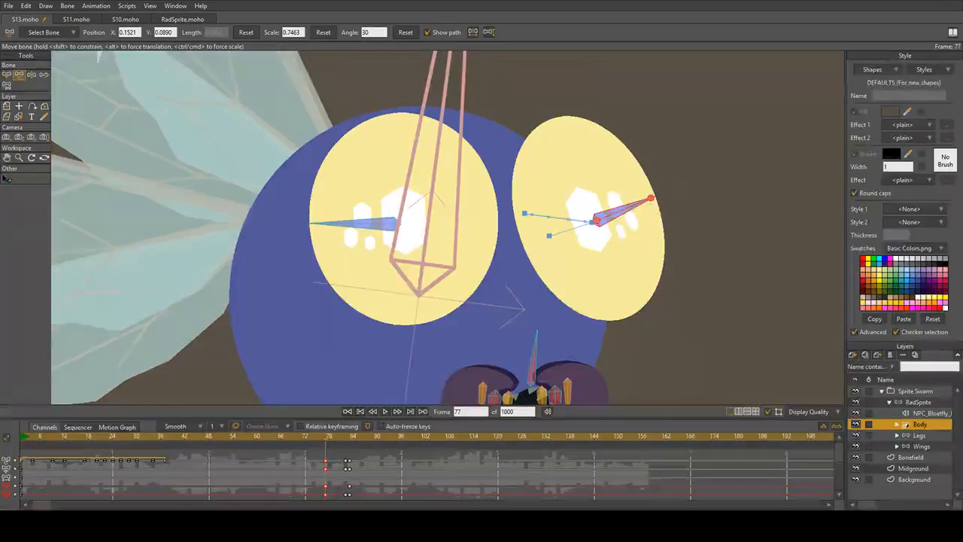
left_click_drag(326, 437, 347, 437)
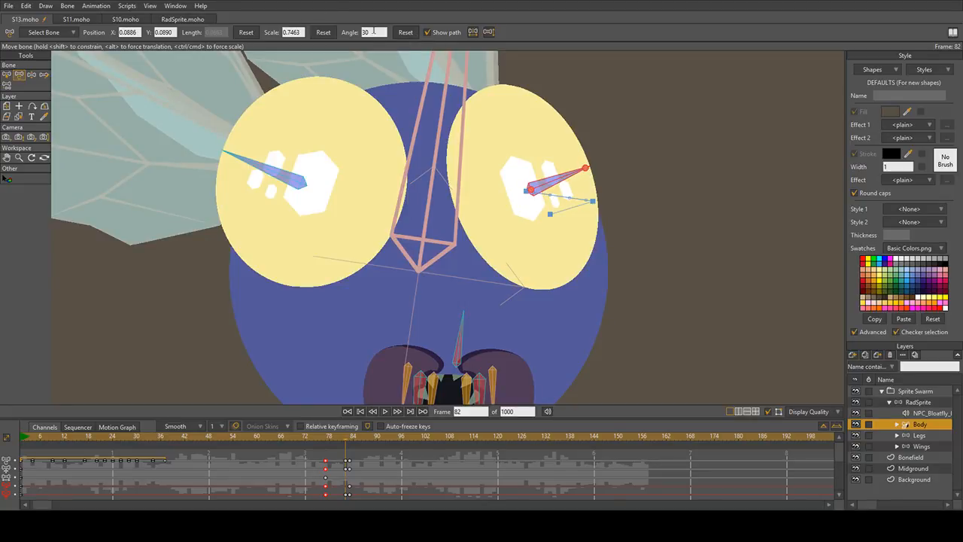
left_click(323, 33)
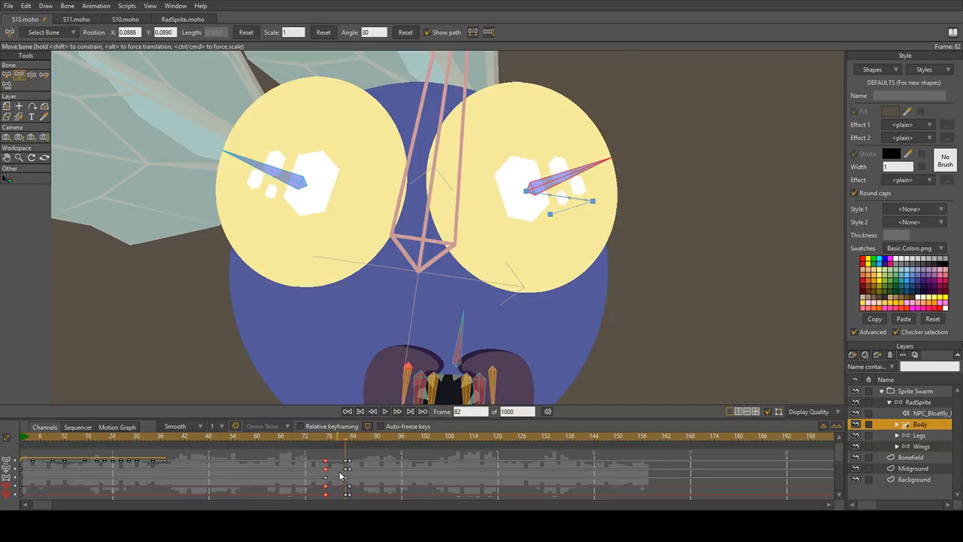
Step: Copy the far eye bone's scale key from frame 77 to frame 83 and replay the turn
left_click(326, 440)
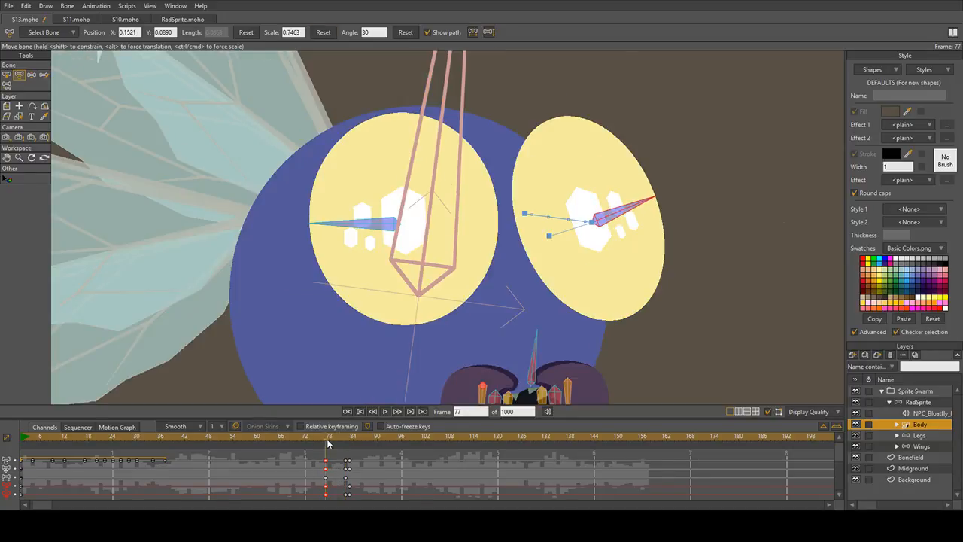
scroll(425, 232, "down", 2)
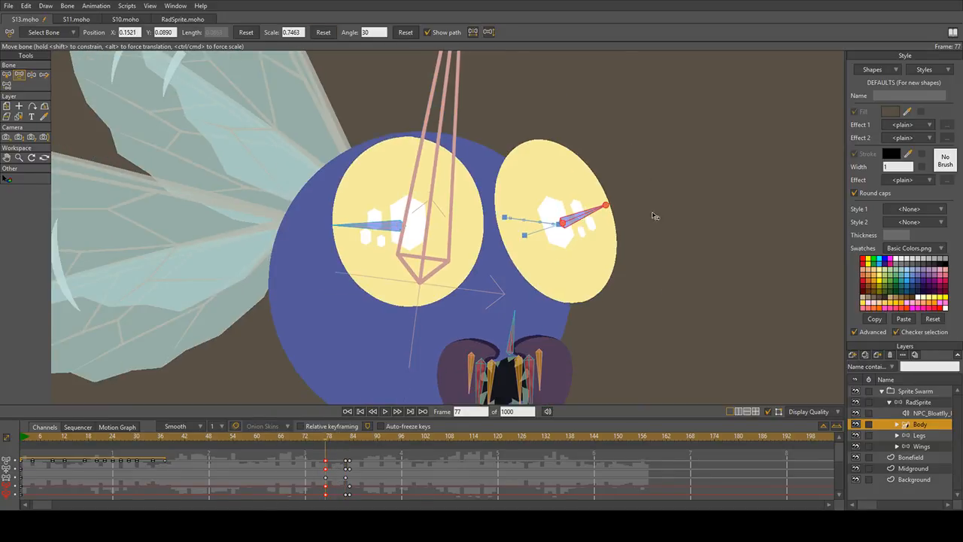
left_click(352, 438)
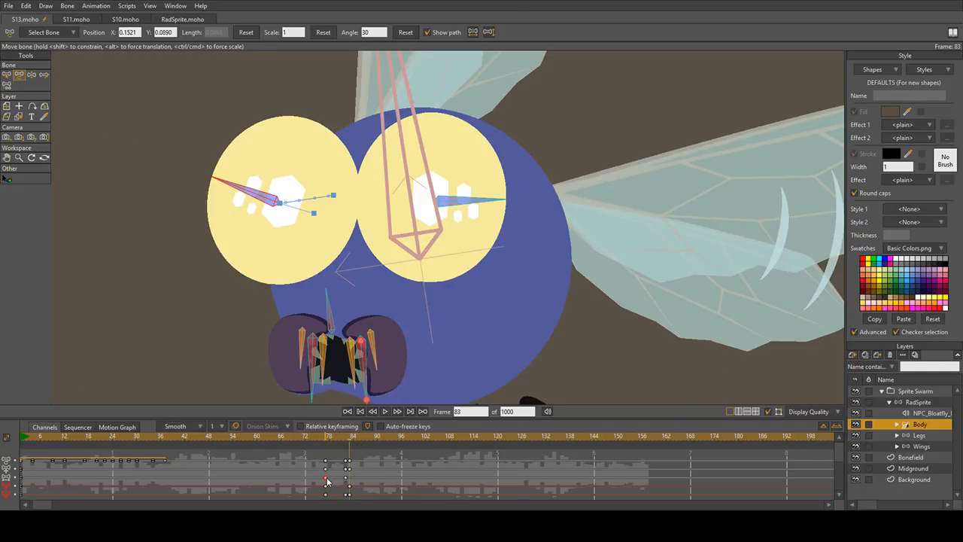
key("space")
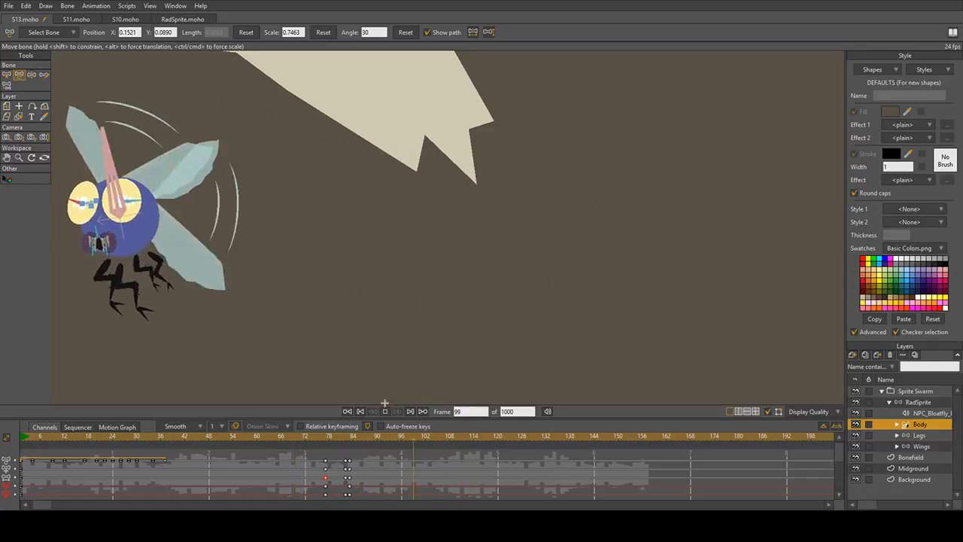
left_click(307, 440)
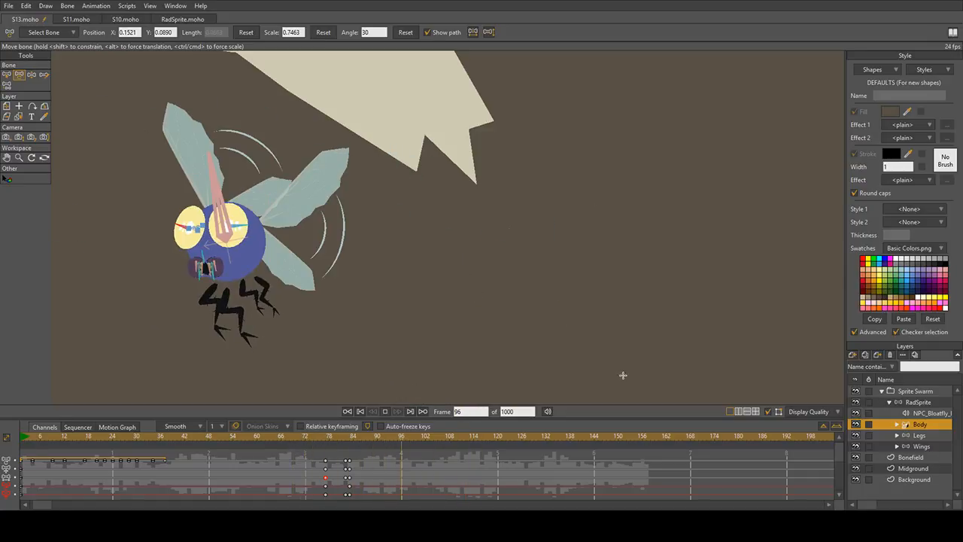
key("space")
Step: Select the Legs layer and key the four upper leg bones at frame 77 with a slight rotation
left_click(325, 441)
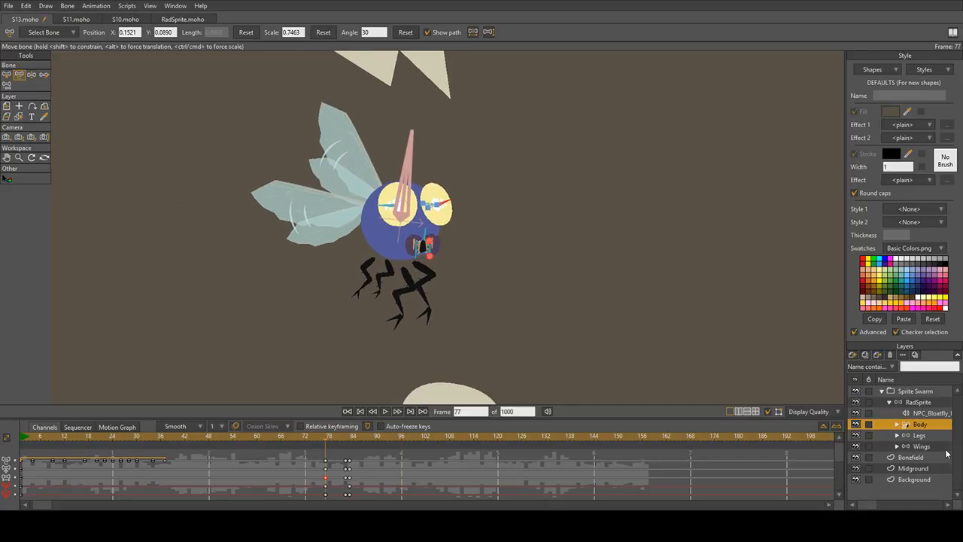
left_click(934, 436)
mouse_move(316, 438)
left_mouse_down()
mouse_move(272, 437)
mouse_move(342, 451)
mouse_move(310, 453)
mouse_move(326, 454)
left_mouse_up()
scroll(428, 280, "up", 4)
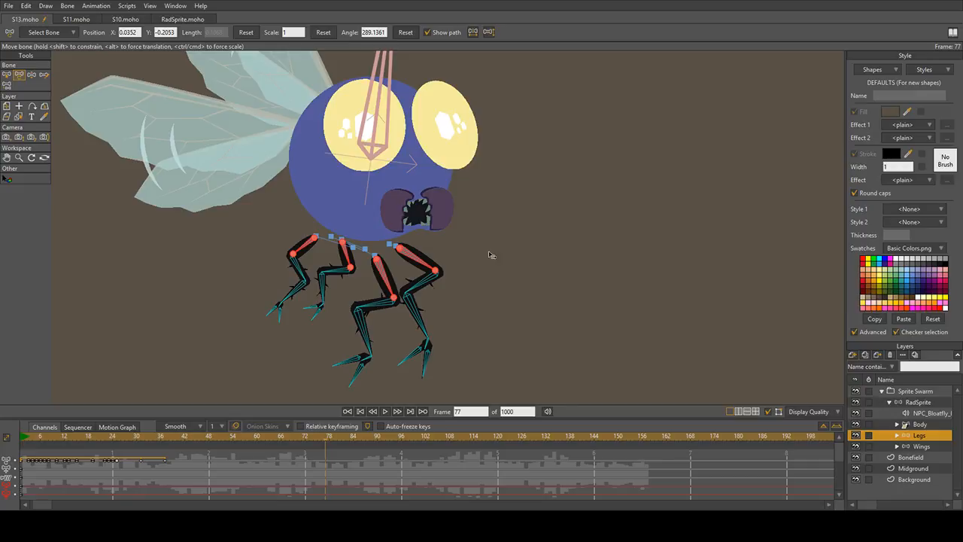
scroll(505, 271, "up", 2)
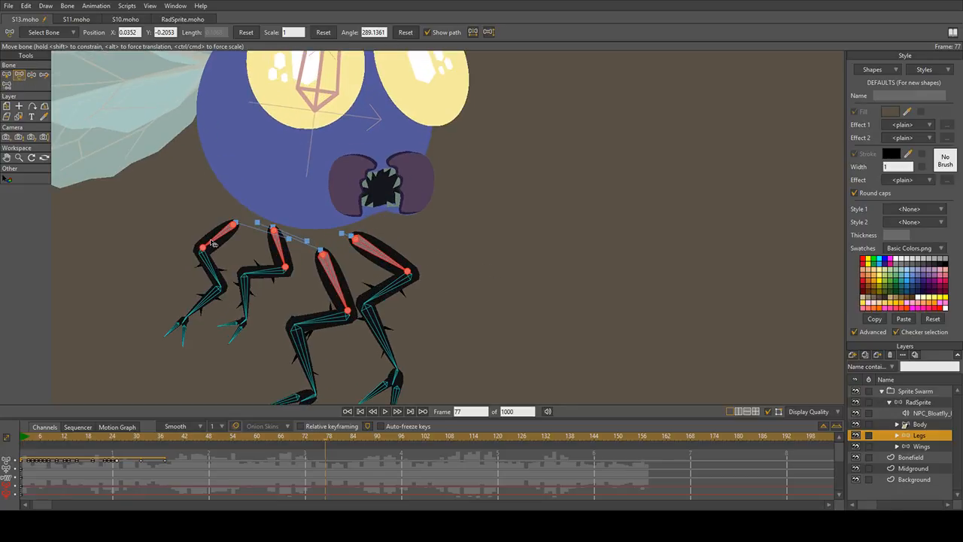
left_click_drag(210, 241, 212, 243)
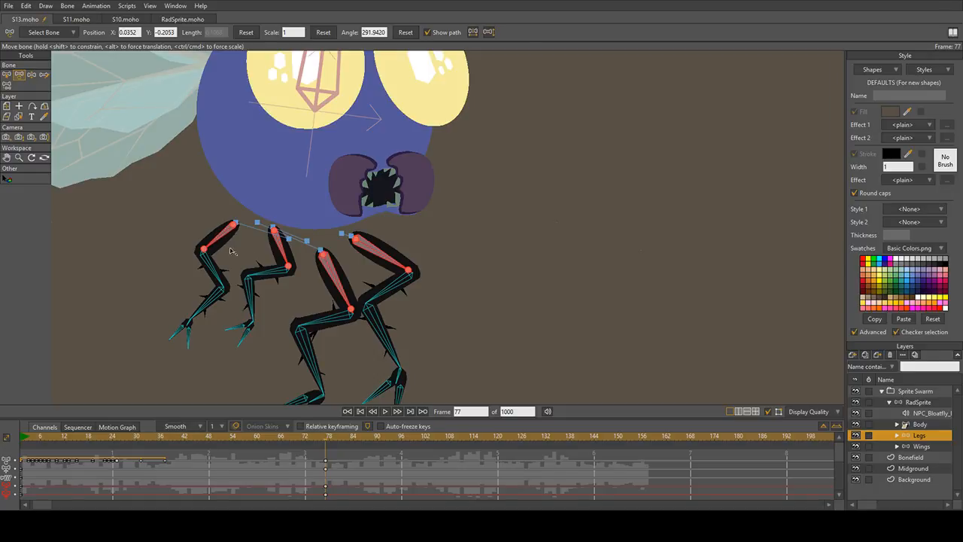
Step: Replay the leg motion and copy the upper leg bone keys from frame 77 to frame 83
left_click_drag(327, 438, 147, 435)
key("space")
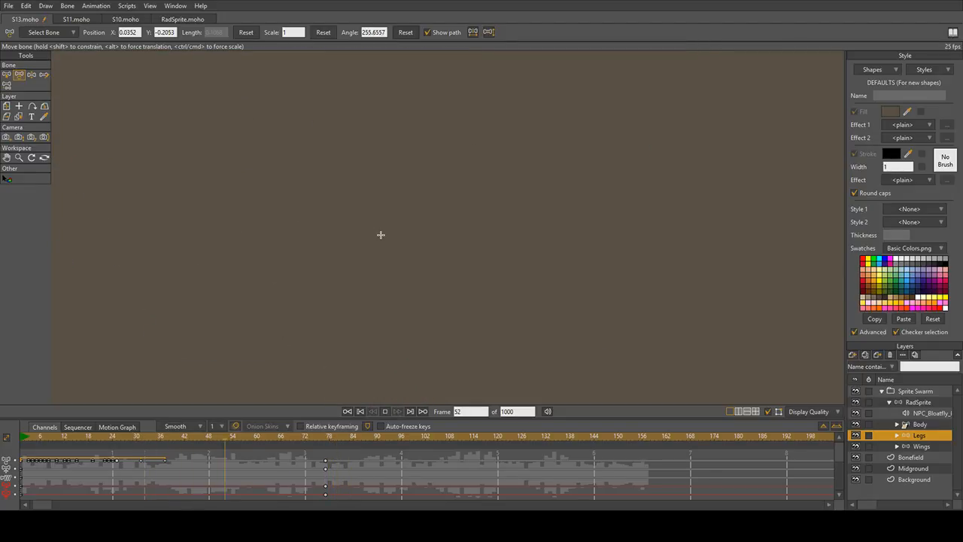
key("space")
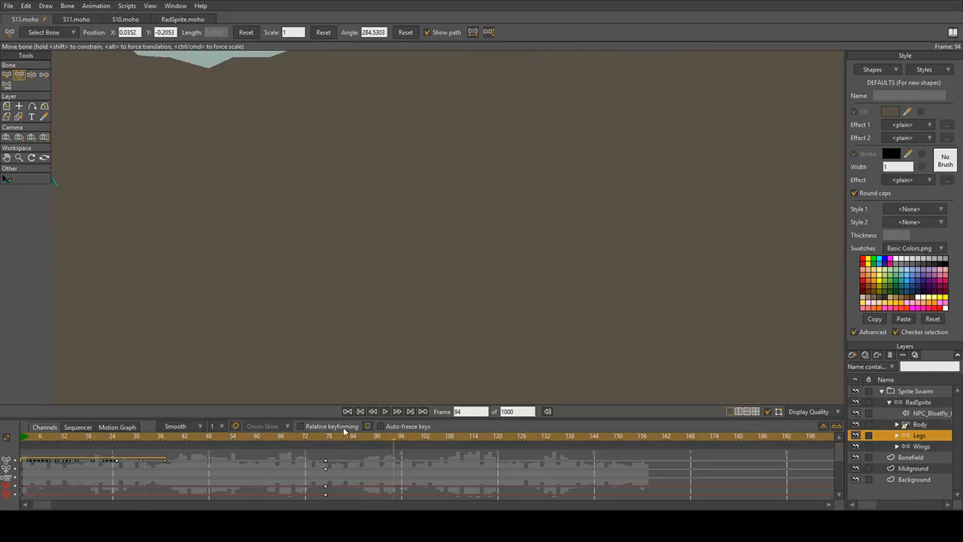
left_click_drag(343, 436, 326, 461)
key("ctrl+c")
key("ctrl+v")
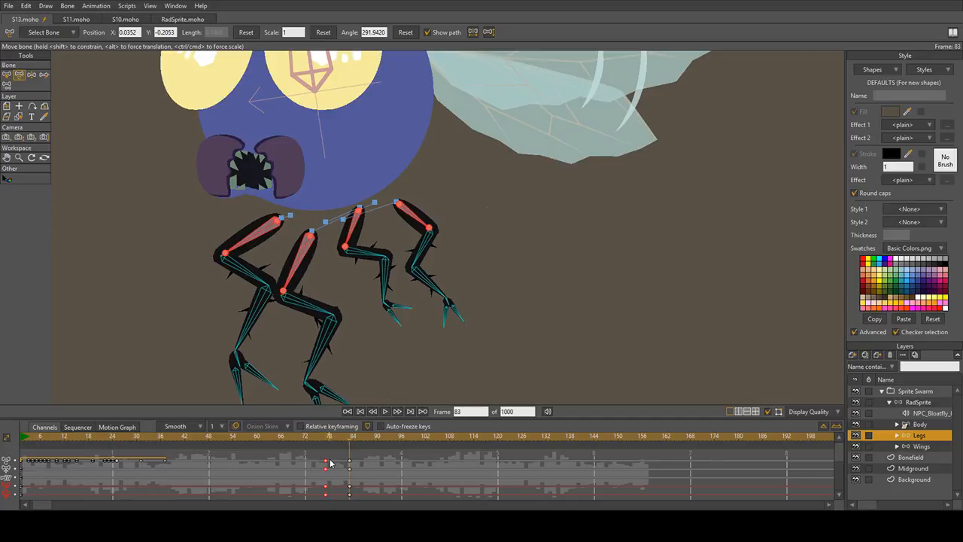
Step: At frame 82, move the four upper leg bones closer together beneath the fly's body
key("ctrl+Left")
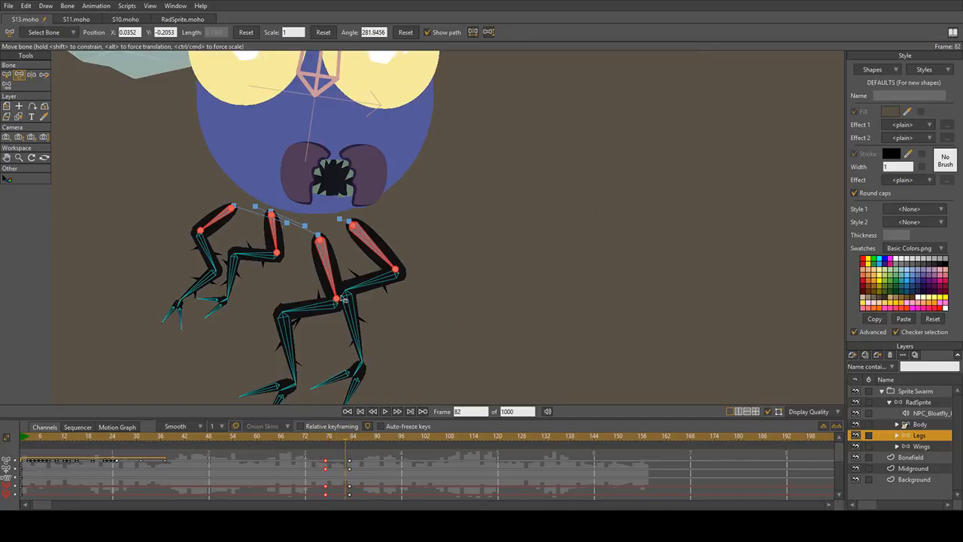
left_click(7, 74)
key("Return")
left_click(19, 74)
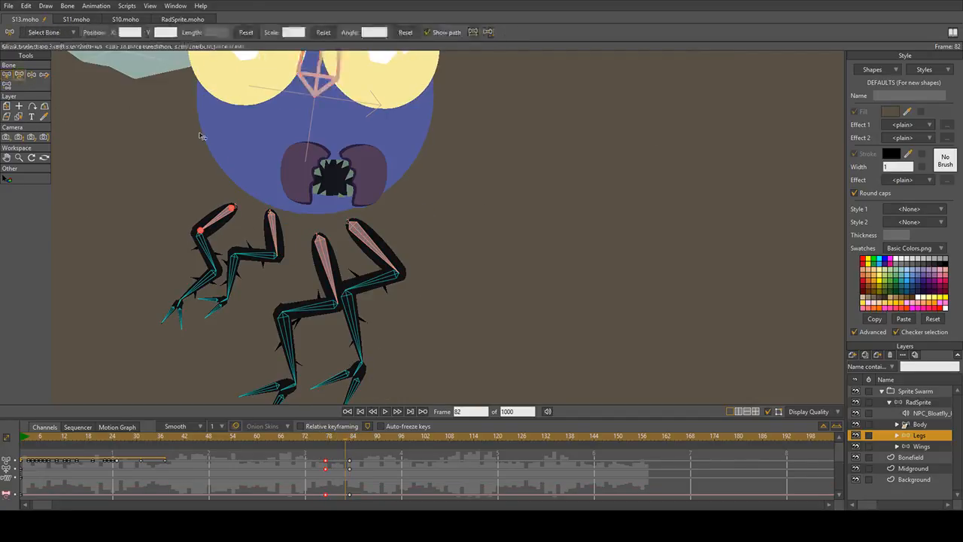
left_click_drag(276, 218, 297, 219)
left_click_drag(235, 211, 276, 214)
left_click_drag(322, 241, 275, 248)
left_click_drag(358, 232, 316, 250)
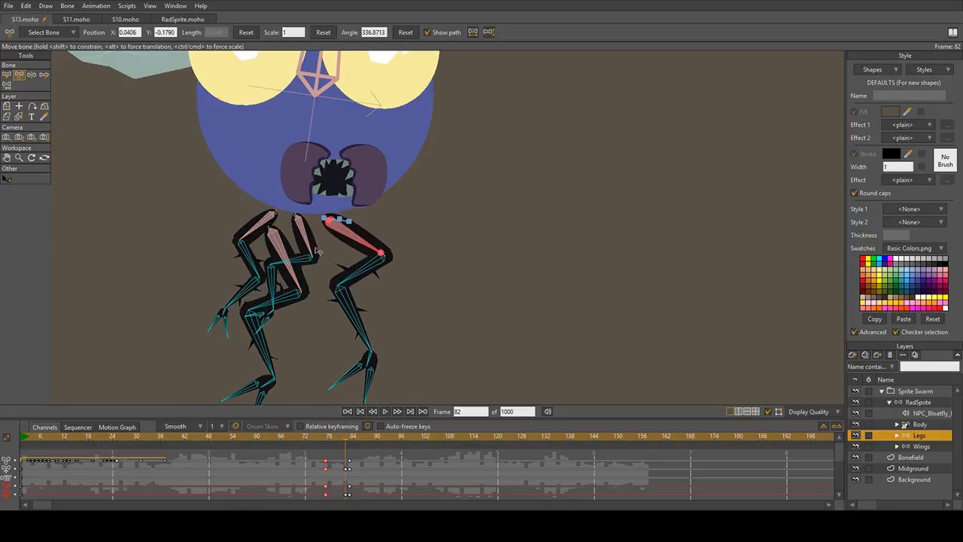
Step: Refine the upper leg bones at frame 82 by shifting them across the body's underside, and replay the leg motion
left_click_drag(290, 283, 275, 286)
left_click_drag(364, 244, 315, 241)
left_click_drag(253, 234, 321, 239)
left_click(384, 411)
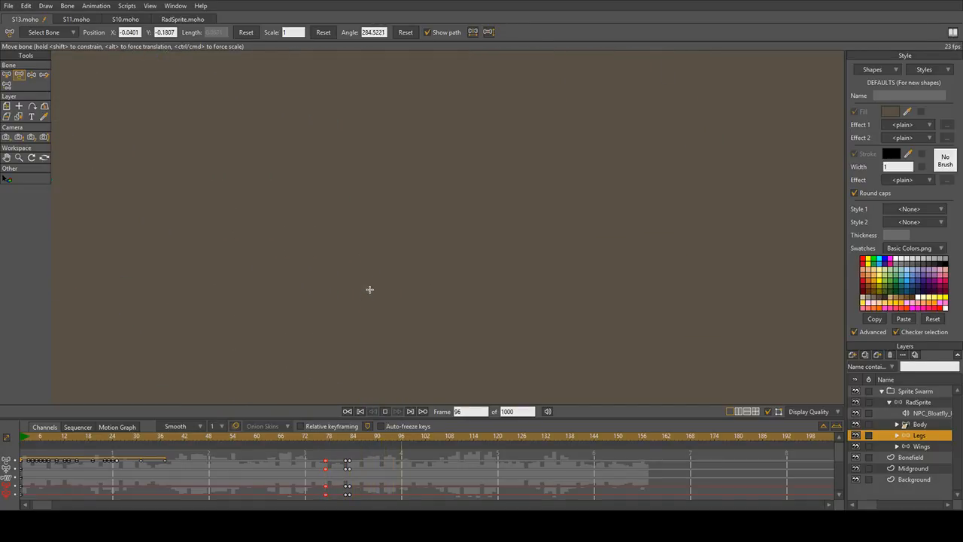
scroll(343, 456, "down", 1)
scroll(680, 296, "down", 3)
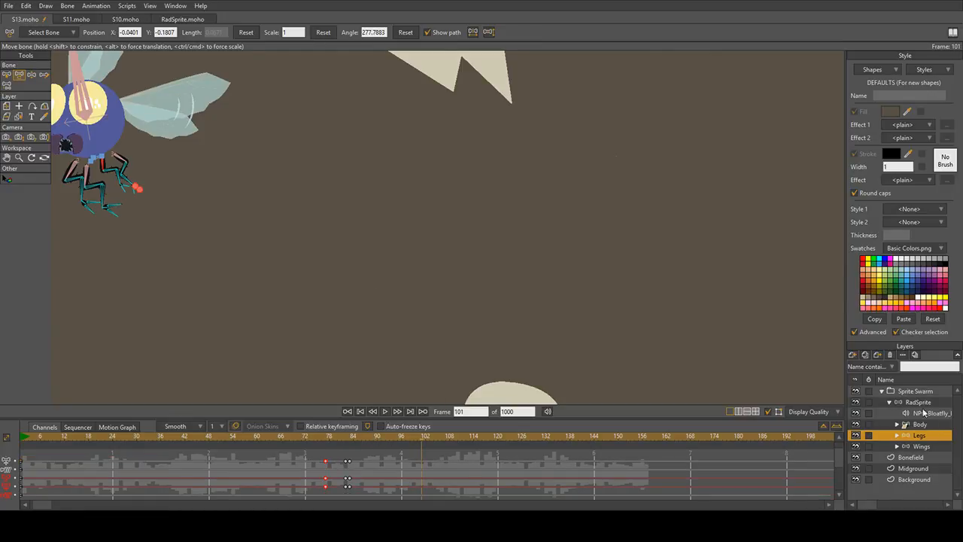
Step: Select the RadSprite layer and play the whole flight from frame 1 with the full camera frame in view
left_click(919, 402)
scroll(361, 253, "down", 3)
left_click_drag(40, 504, 31, 504)
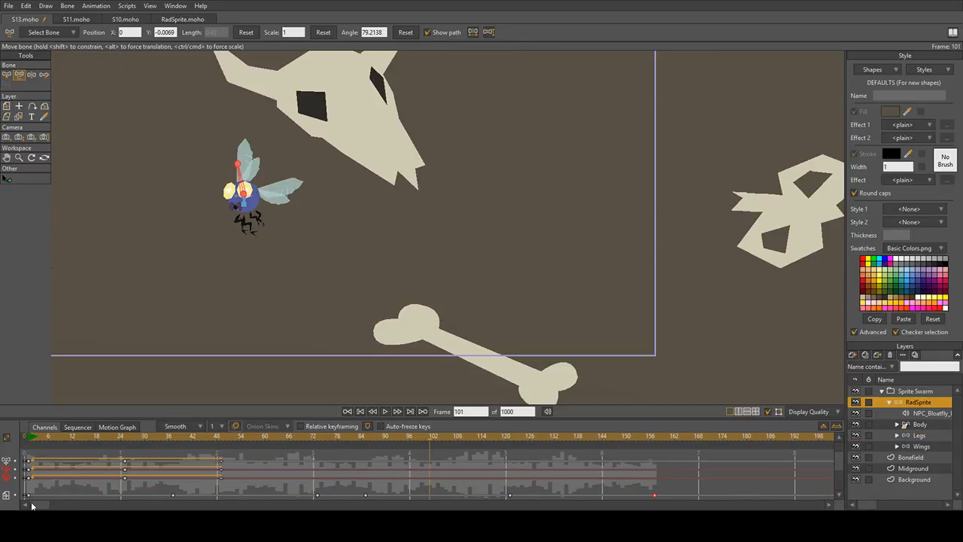
left_click(29, 436)
scroll(233, 305, "down", 2)
left_click_drag(233, 305, 412, 340)
scroll(396, 292, "down", 1)
left_click_drag(396, 293, 426, 311)
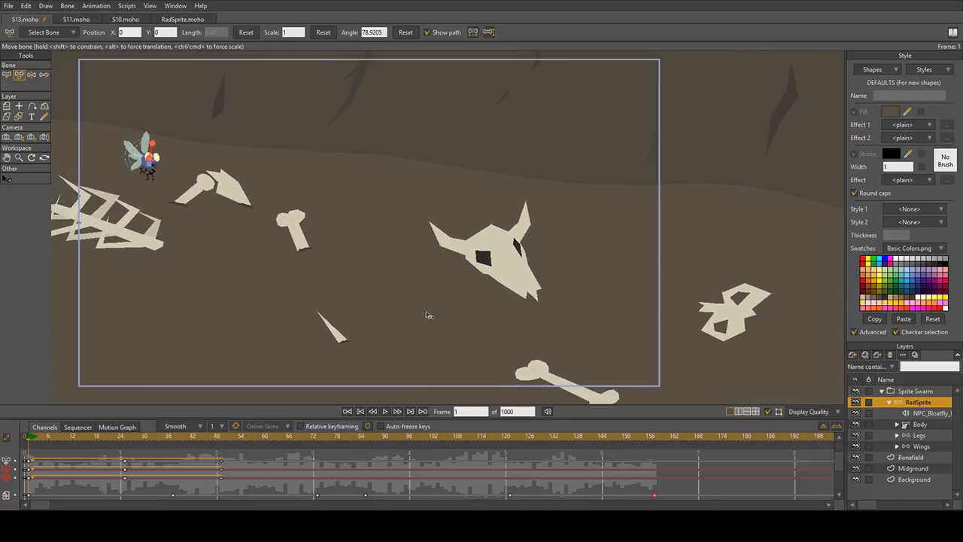
scroll(387, 299, "up", 1)
key("space")
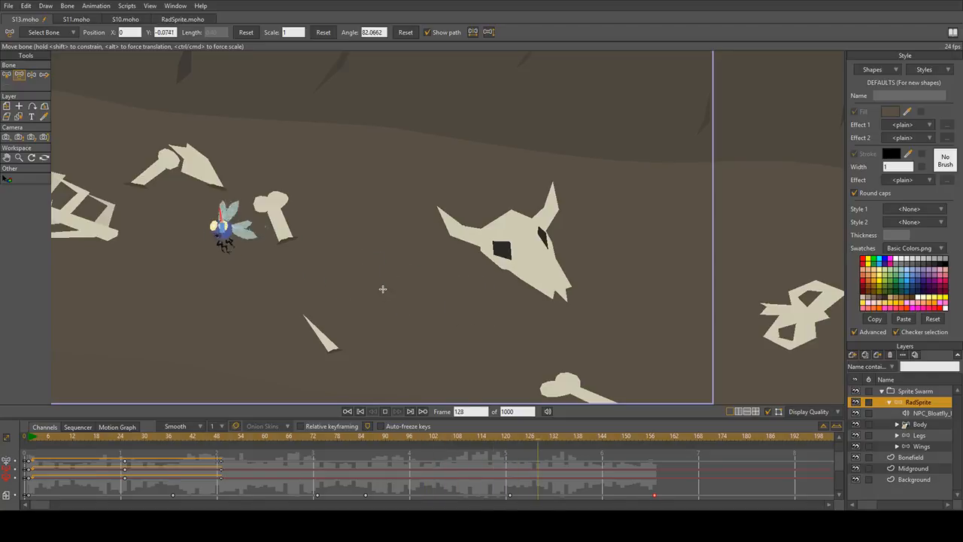
scroll(382, 289, "down", 2)
key("space")
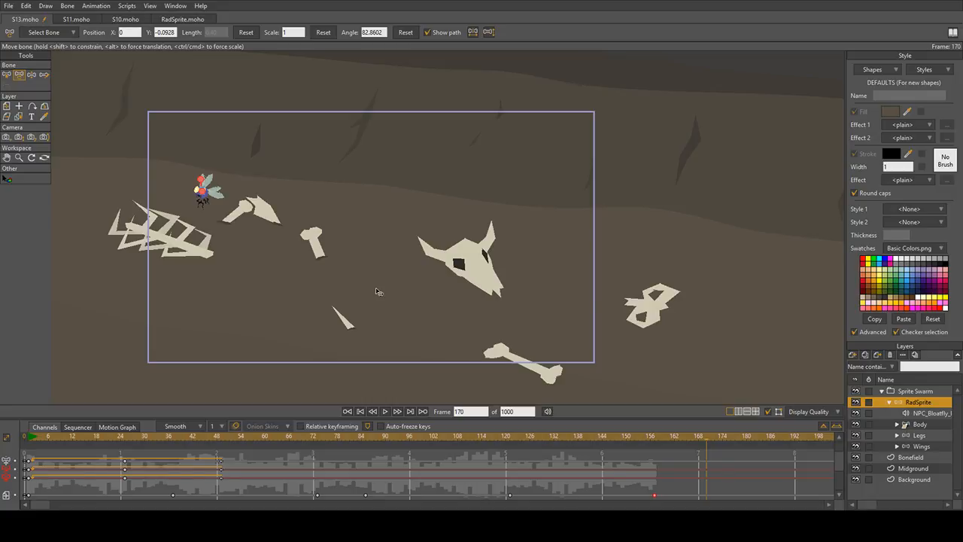
Step: Replay the flight several times, examining the turnaround beside the skull up close and the return across the bonefield
left_click(50, 436)
key("space")
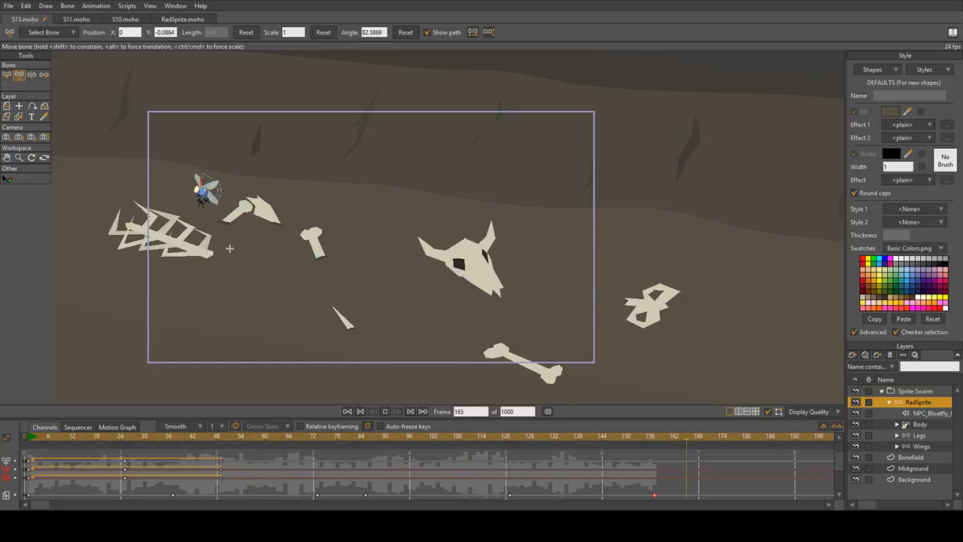
key("space")
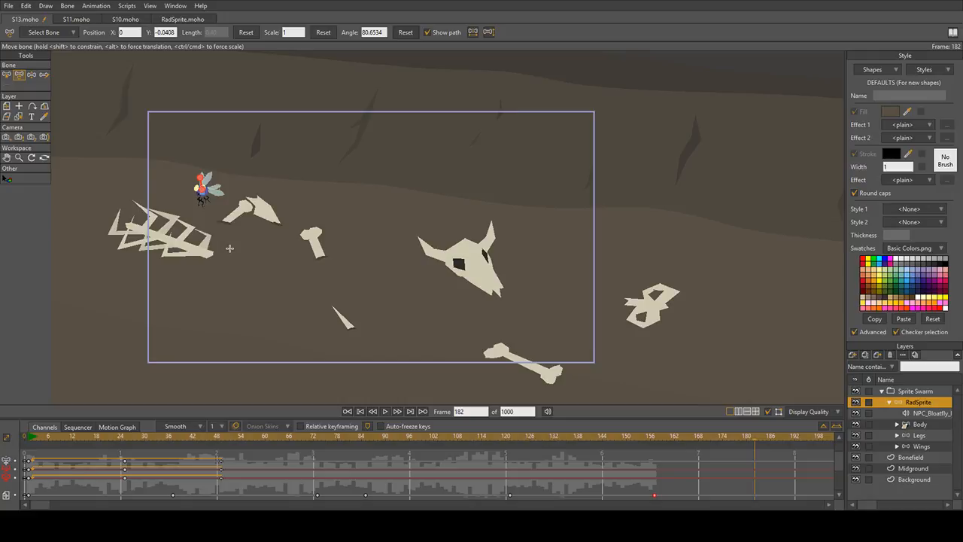
left_click(27, 441)
key("space")
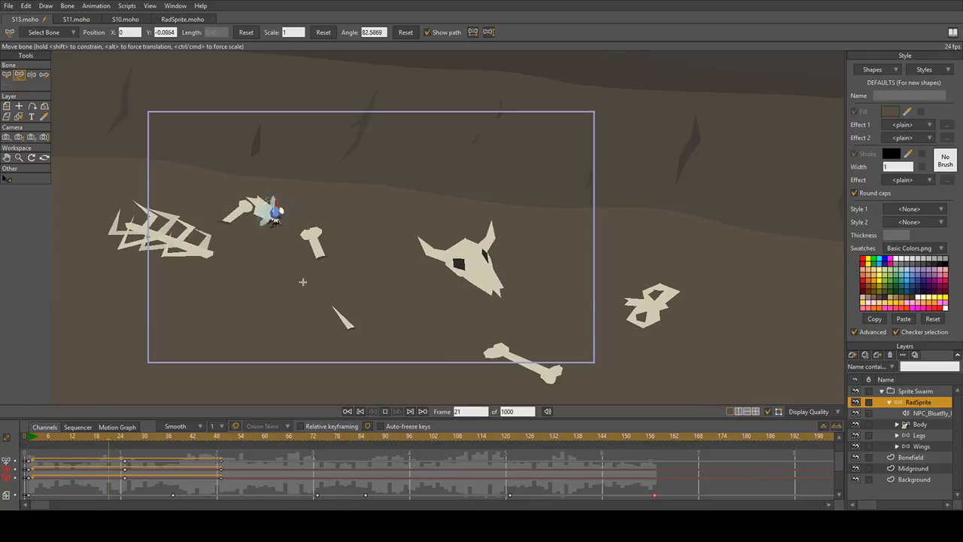
scroll(329, 264, "up", 3)
scroll(333, 290, "down", 3)
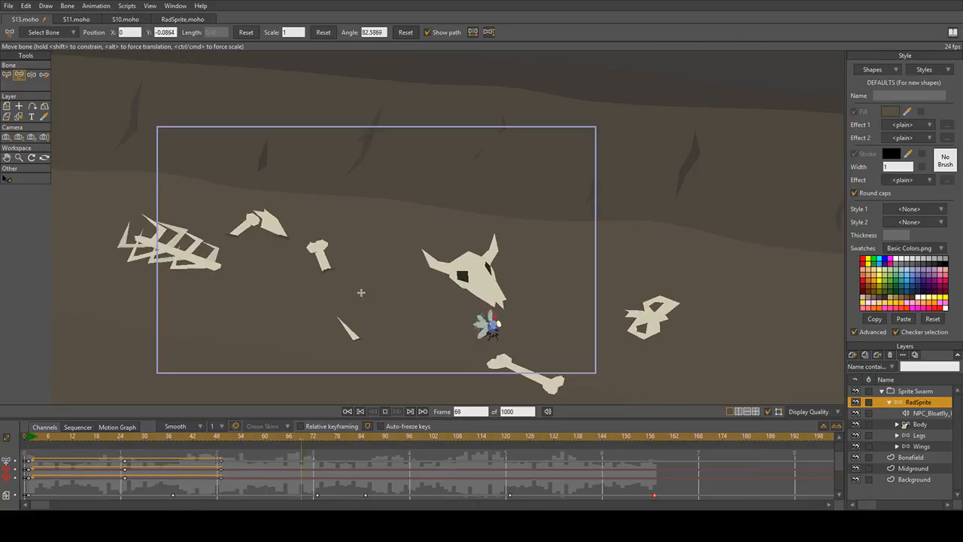
key("space")
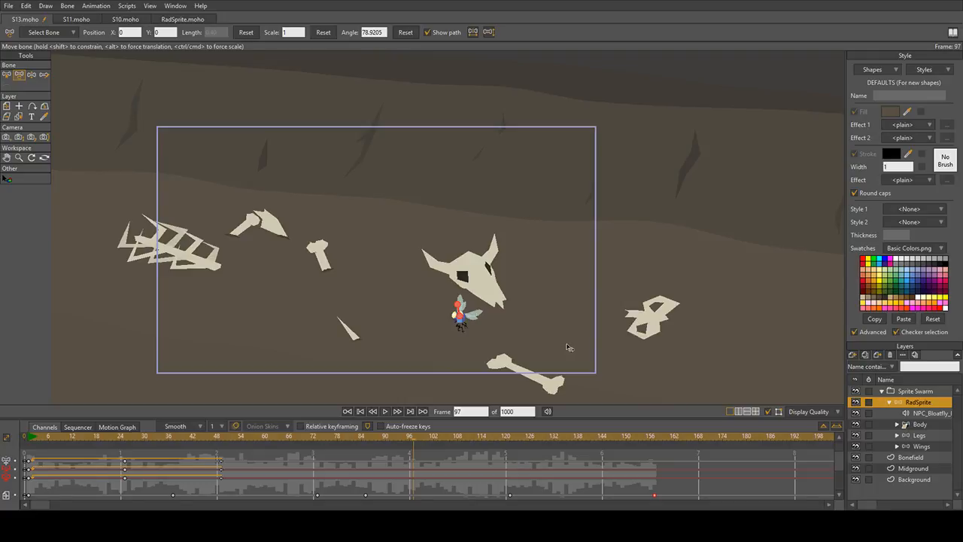
left_click(29, 436)
key("space")
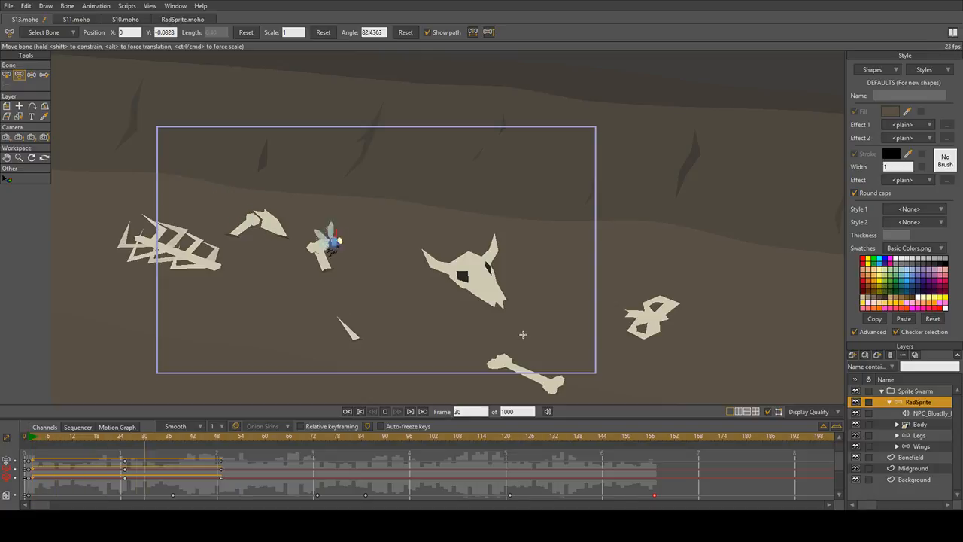
scroll(521, 333, "up", 3)
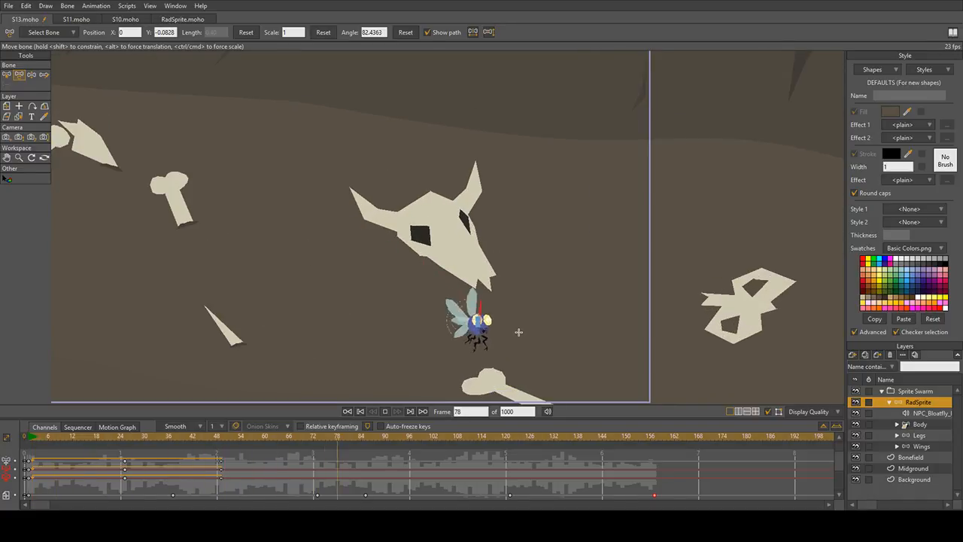
scroll(495, 350, "down", 4)
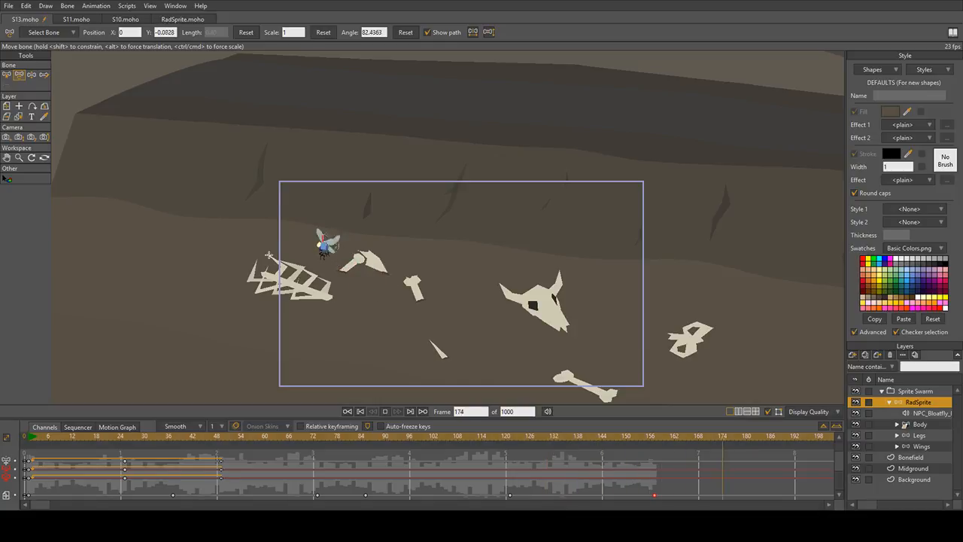
key("space")
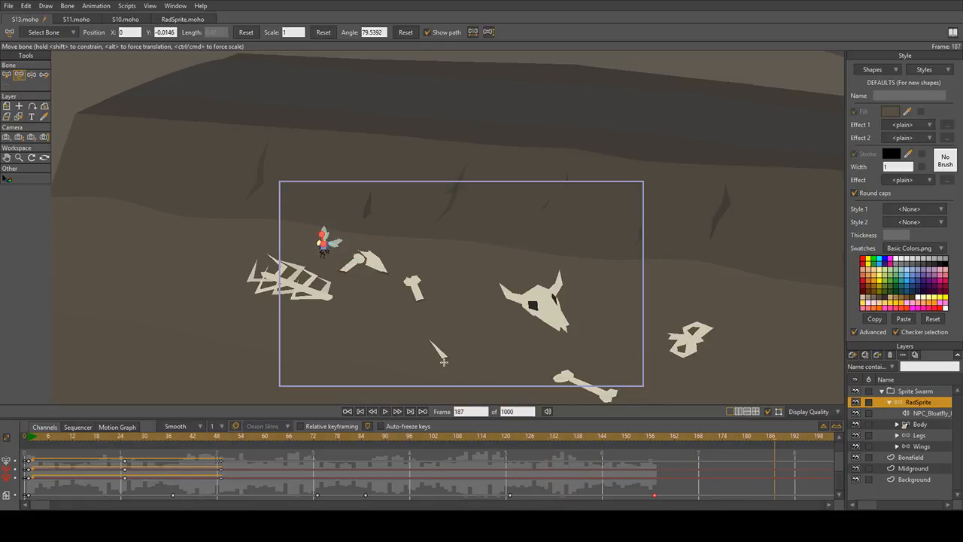
Step: Play the flight again from the start, checking the fly's motion in both close and wide views of the scene
left_click(25, 437)
key("space")
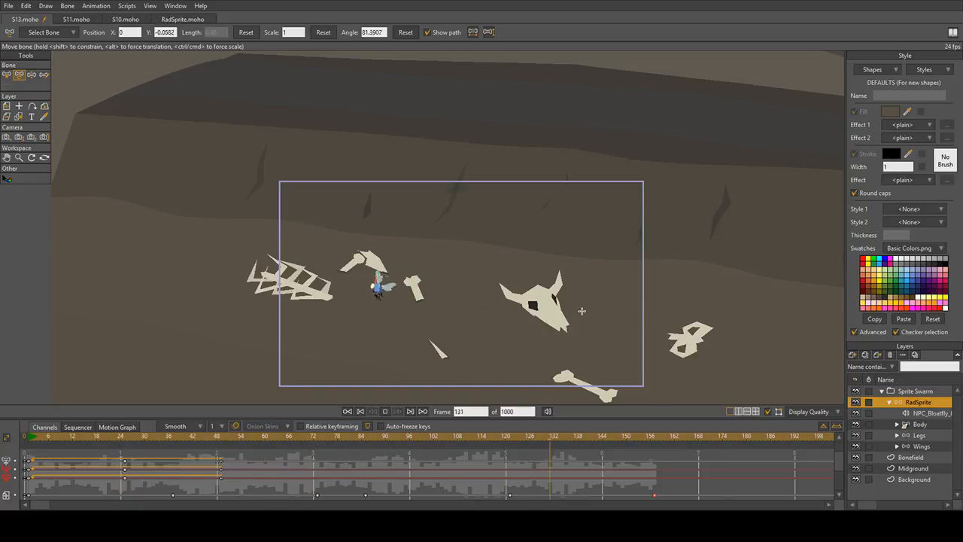
key("space")
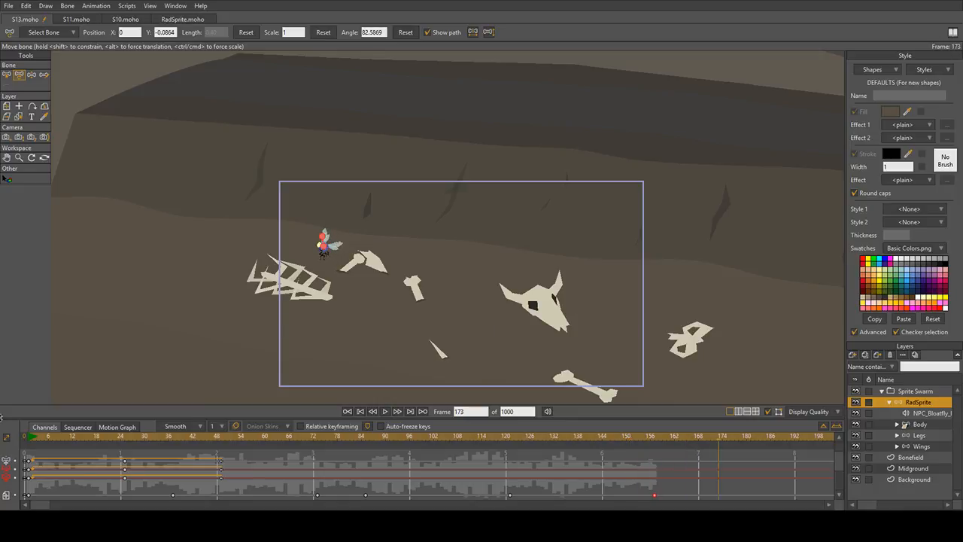
key("space")
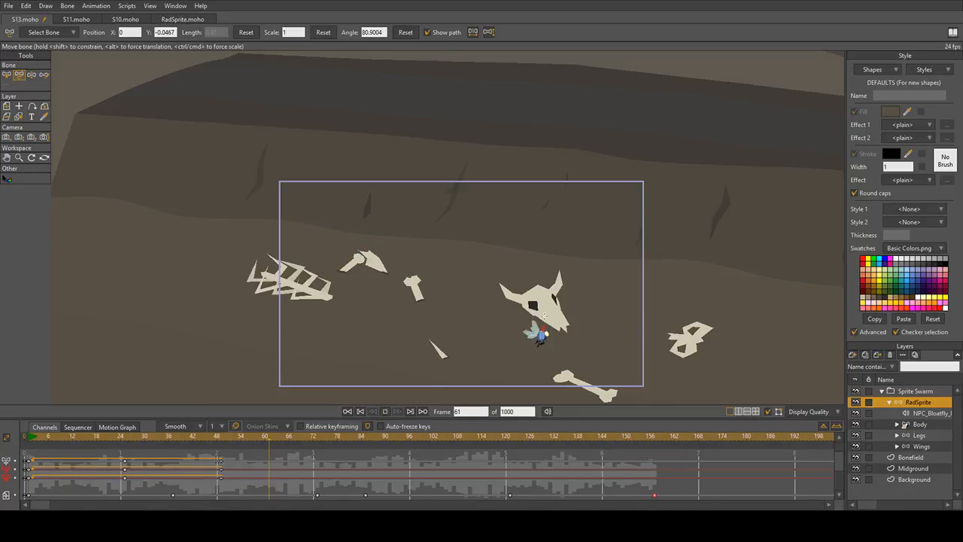
scroll(543, 315, "up", 3)
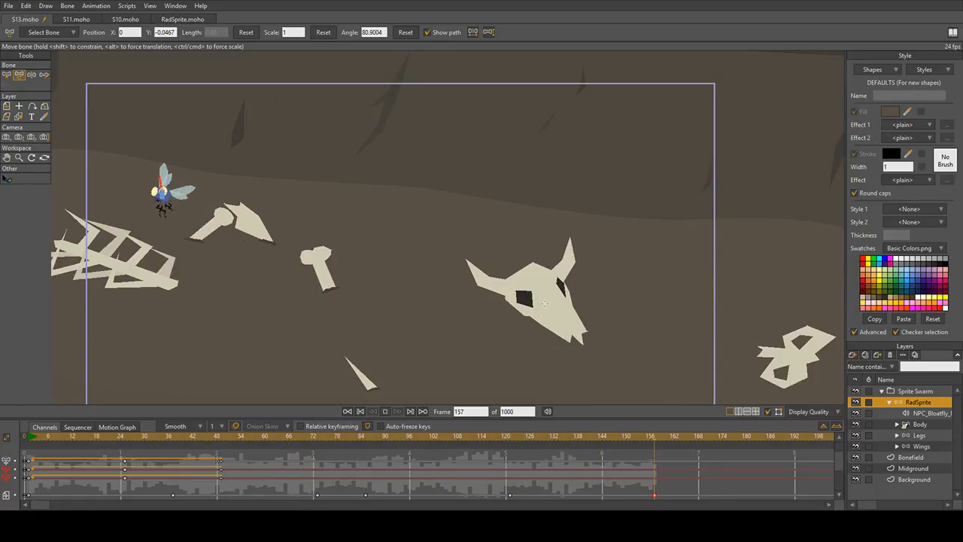
left_click(27, 440)
key("space")
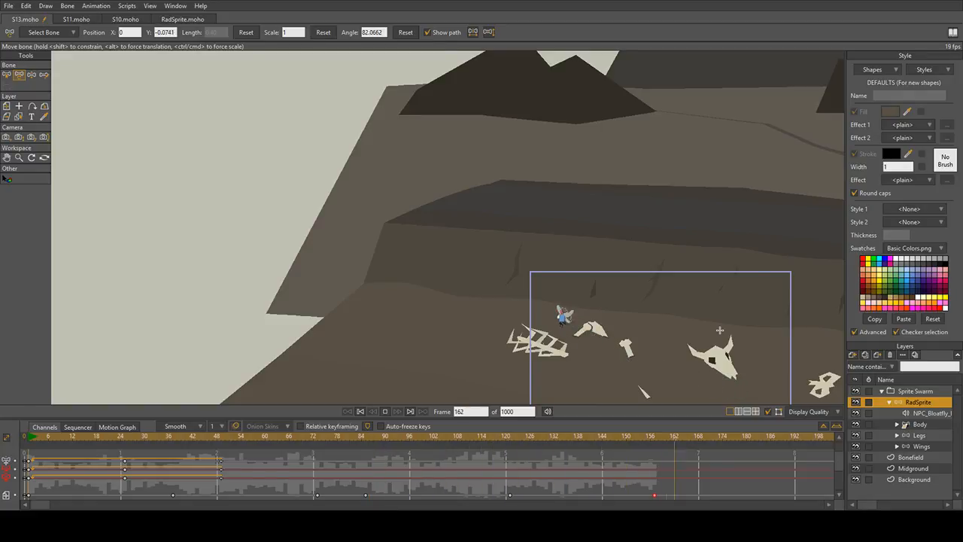
key("space")
key("shift+ctrl+Left")
Step: Reframe the view around the camera frame and review the fly's outbound and return flight from frame 1
left_click(32, 437)
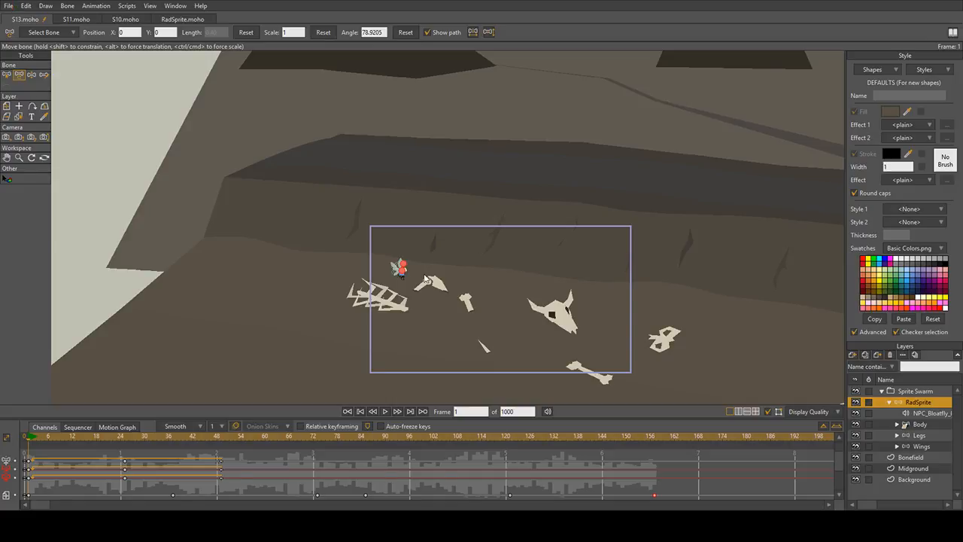
left_click_drag(481, 326, 382, 294)
scroll(493, 317, "up", 3)
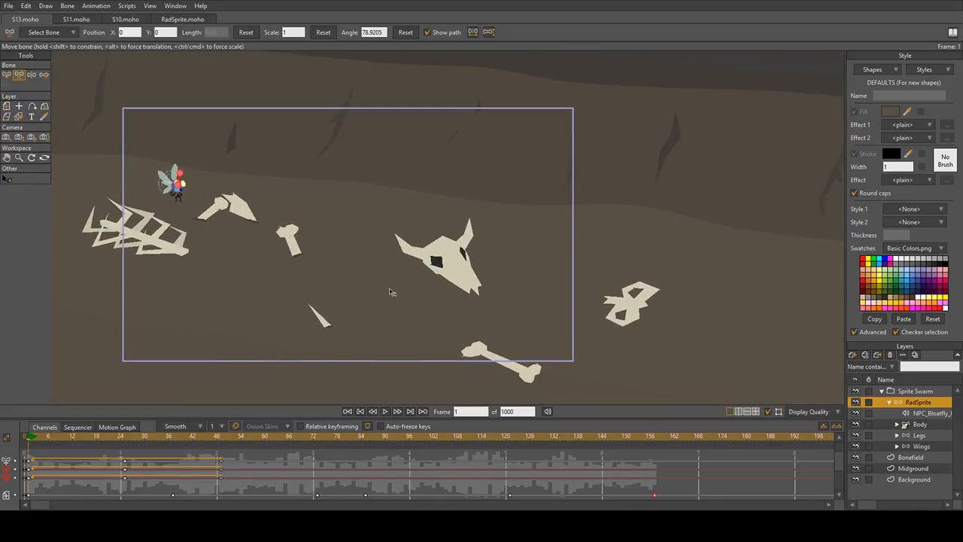
key("space")
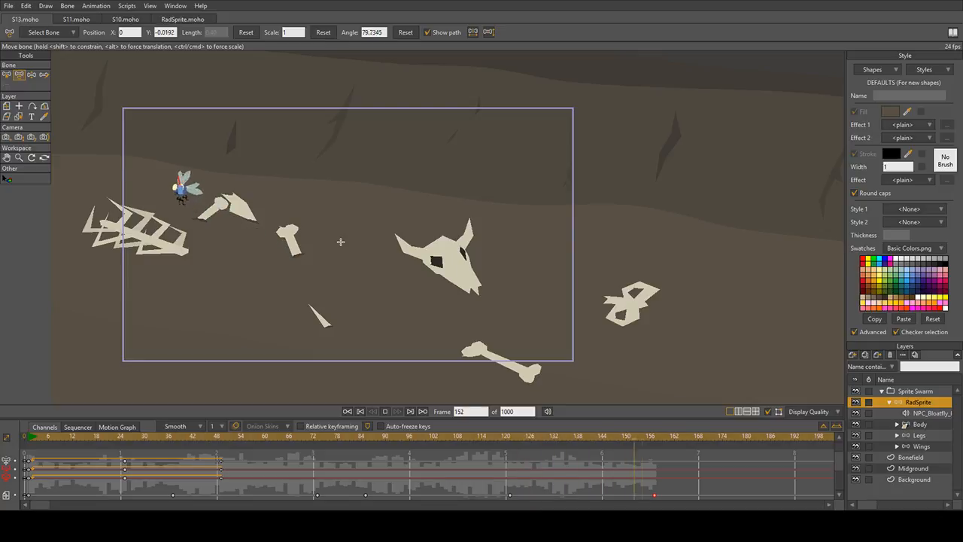
key("space")
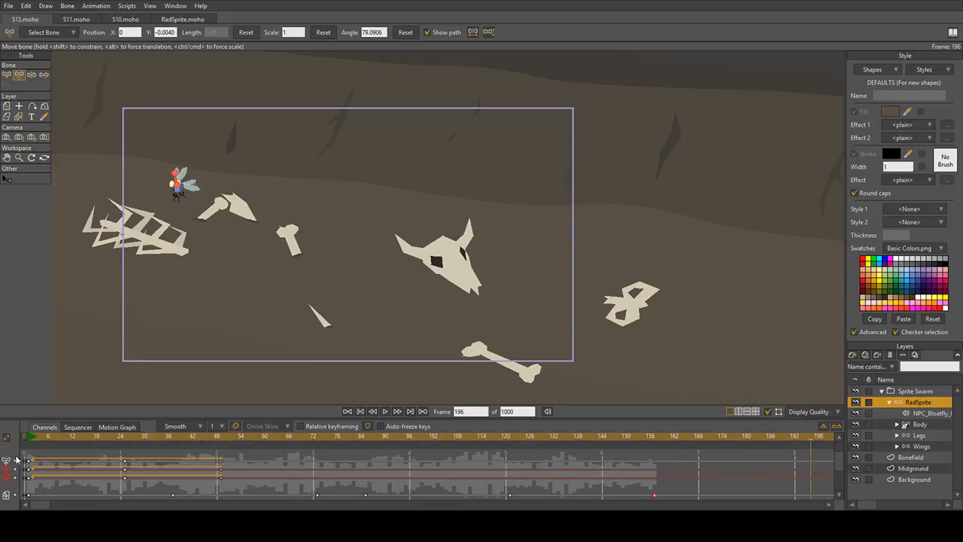
left_click(31, 437)
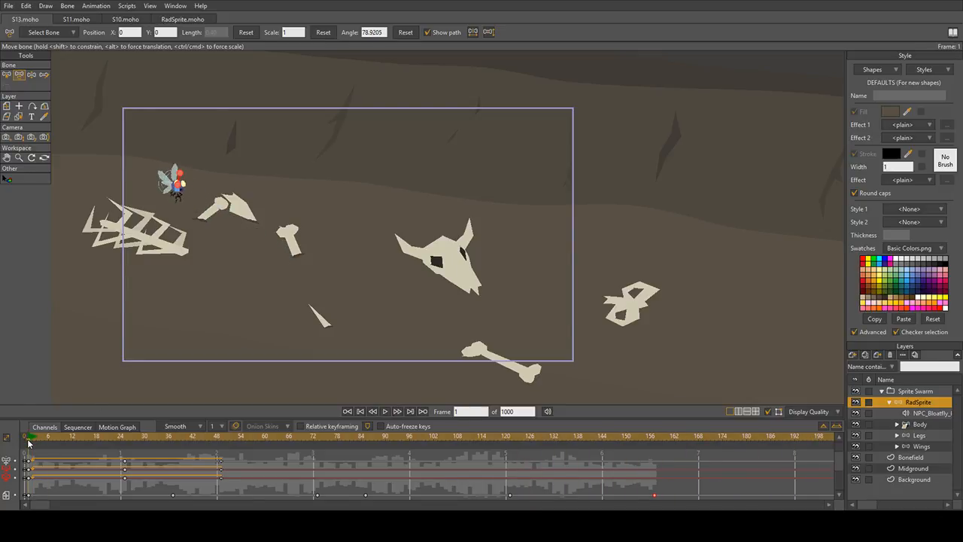
key("space")
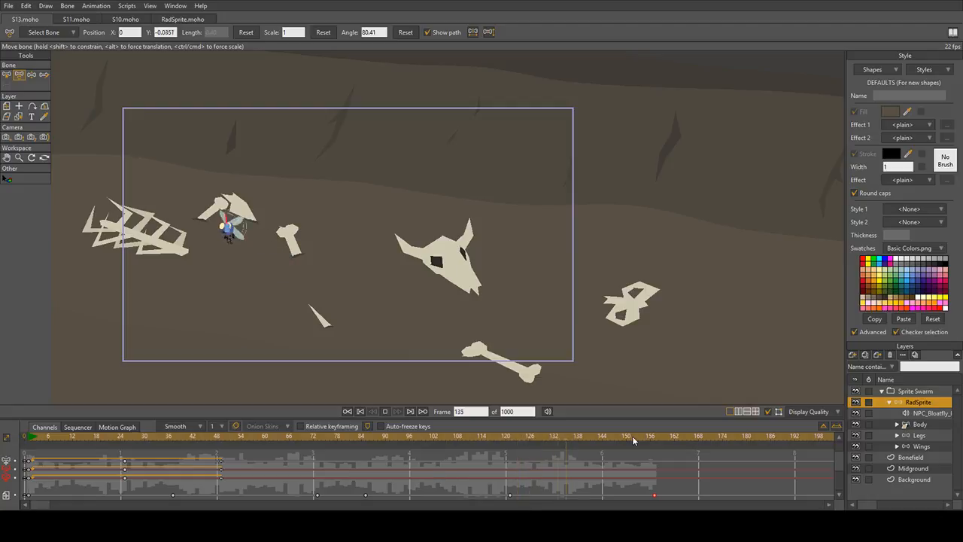
key("space")
Step: Go to frame 162 at the end of the return flight and show the RadSprite layer's motion path with Transform Layer
left_click(652, 434)
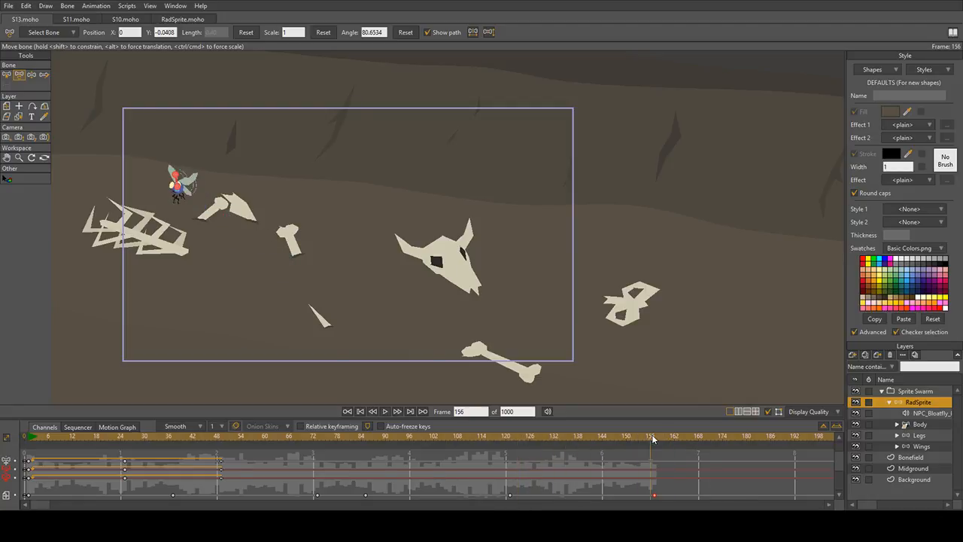
left_click_drag(652, 434, 675, 439)
scroll(221, 153, "up", 4)
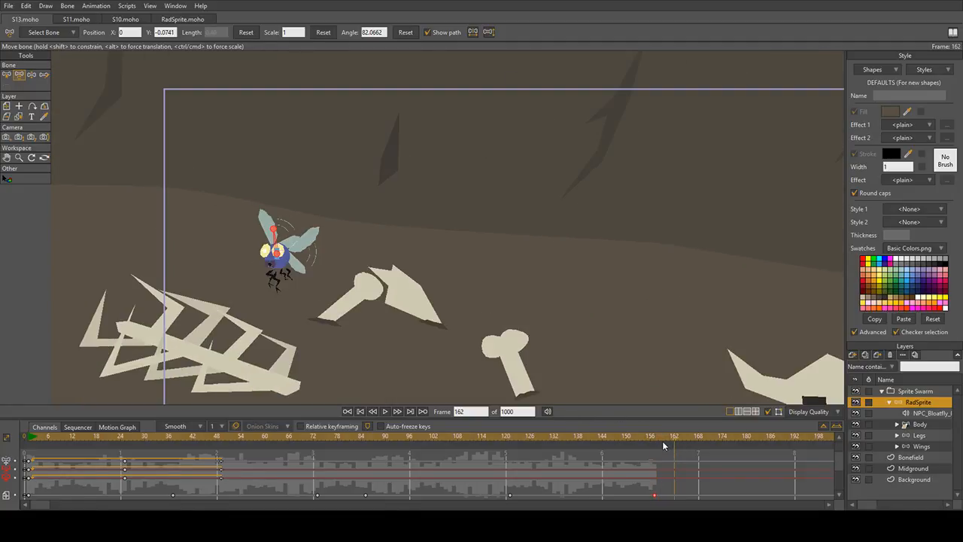
left_click(7, 106)
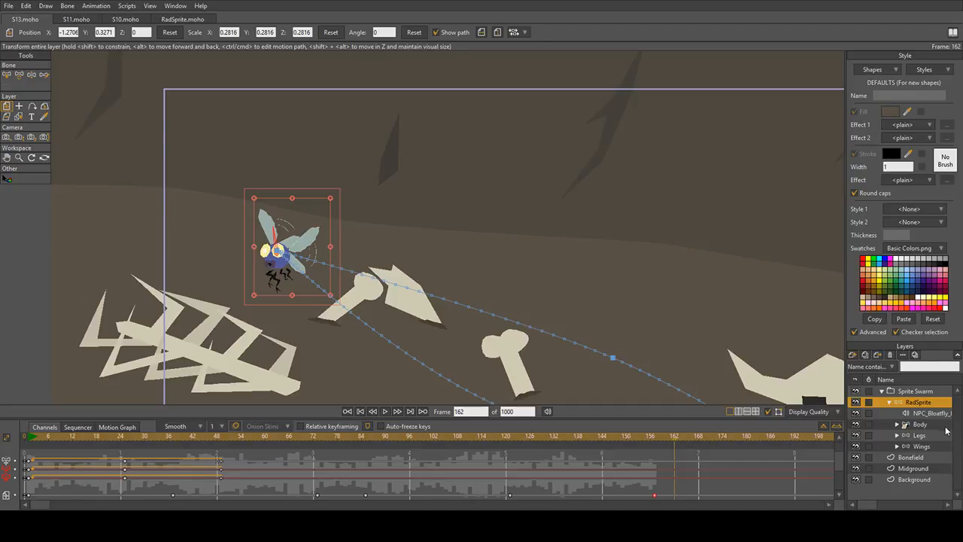
Step: Copy the Body and Legs layers' turnaround keys from frames 77–83 to the end of the return flight at frame 162
left_click(942, 426)
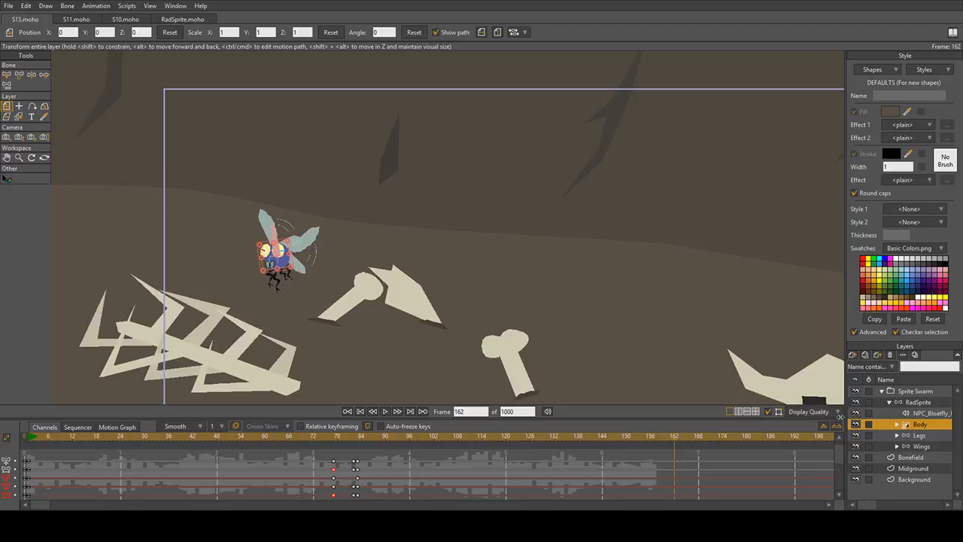
scroll(390, 479, "up", 1)
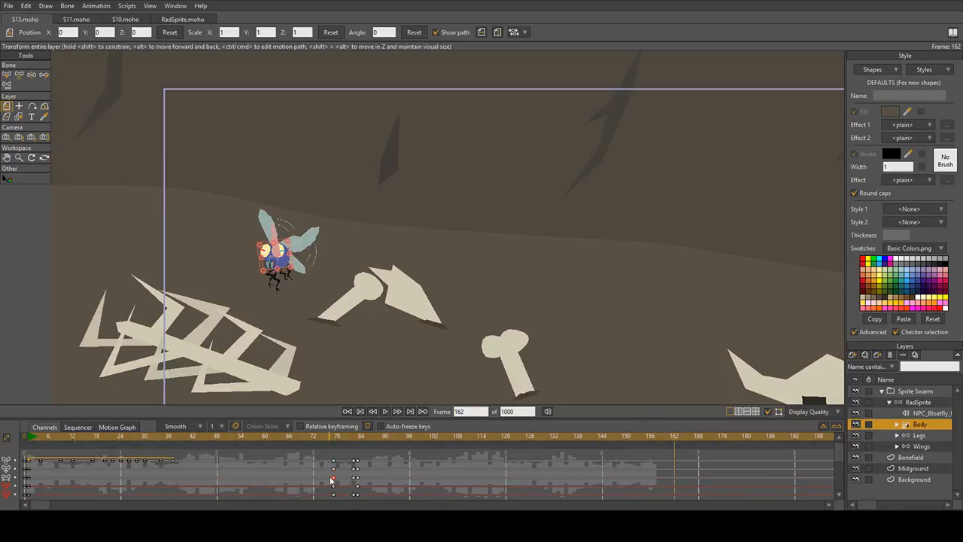
left_click_drag(330, 483, 364, 456)
left_click(922, 436)
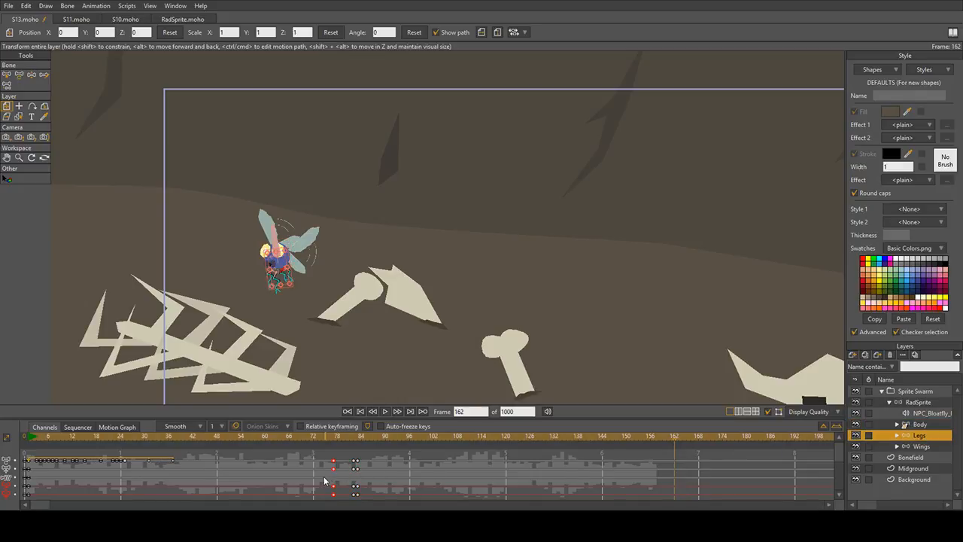
left_click_drag(325, 480, 401, 449)
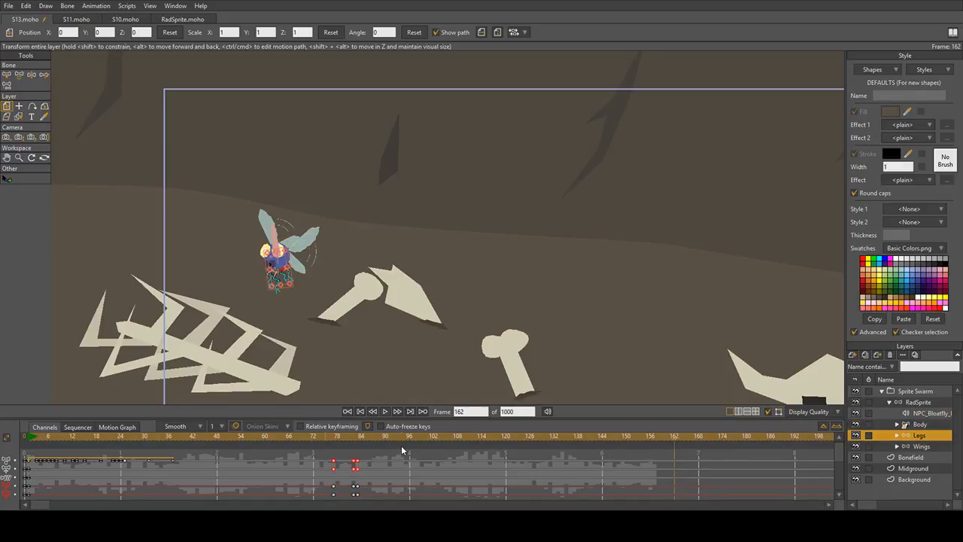
Step: Copy the Wings layer's turnaround keys from frames 77–83 and paste them at frame 162
left_click(936, 447)
left_click_drag(316, 485, 375, 456)
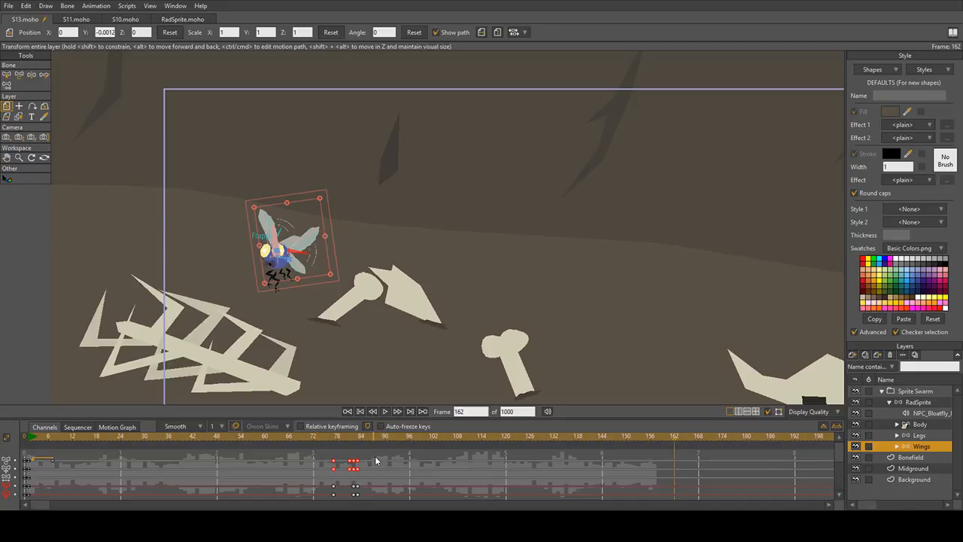
key("ctrl+c")
key("ctrl+v")
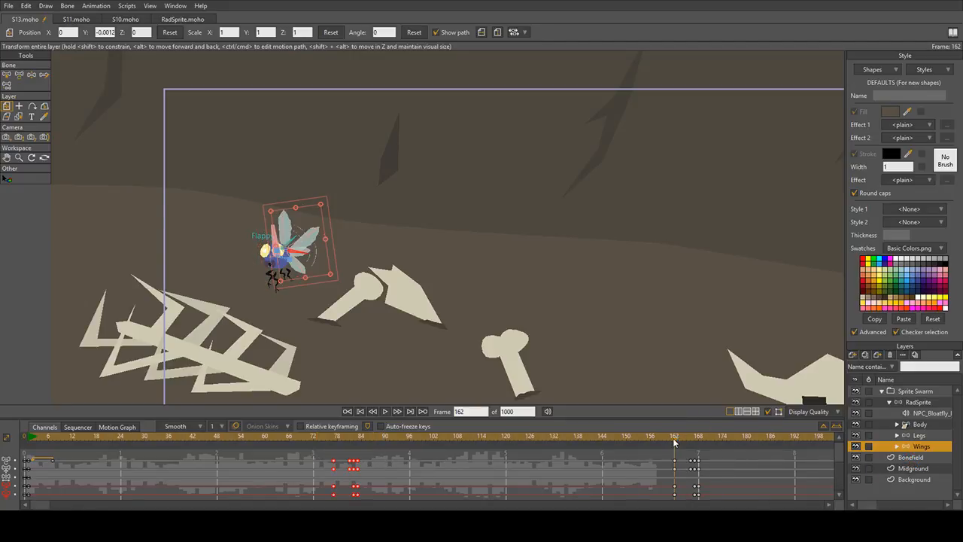
Step: Compare the turnaround at frame 81 with the pasted turn up to frame 166, checking the Wings, Legs and Body keys
left_click(369, 444)
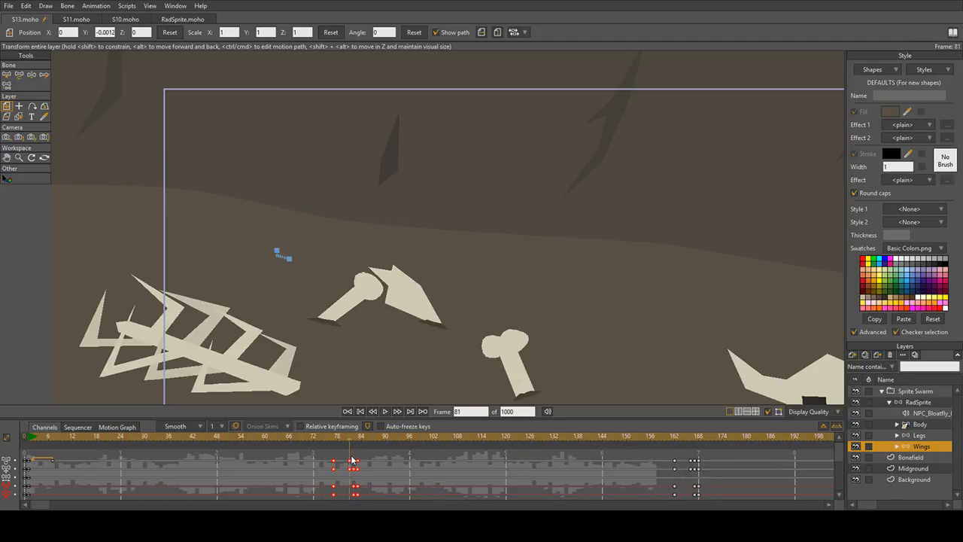
left_click_drag(405, 459, 690, 487)
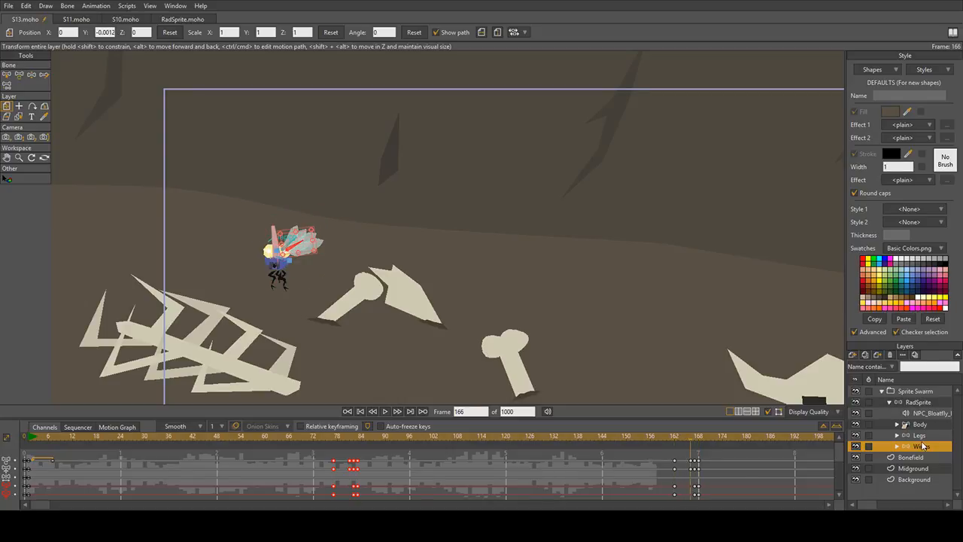
left_click(923, 439)
left_click(925, 425)
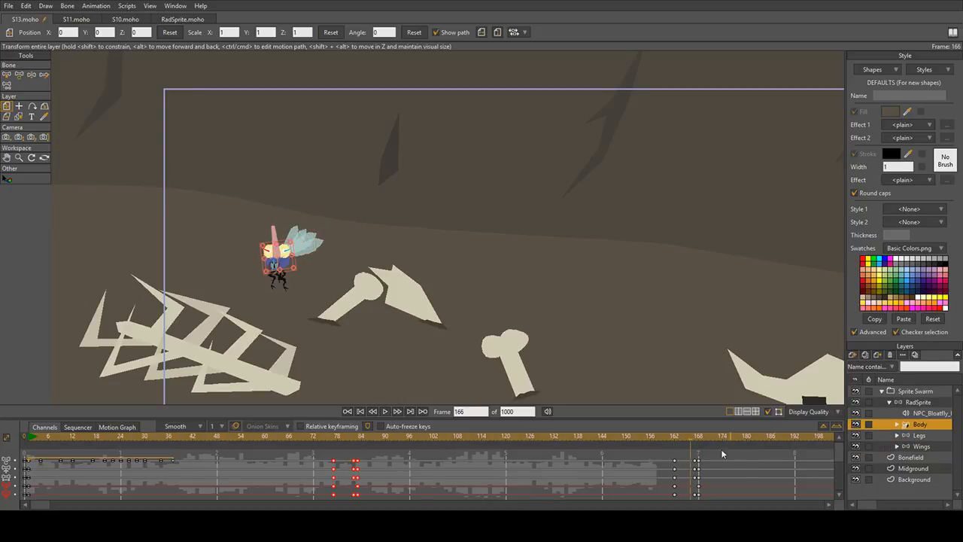
Step: Flip the RadSprite layer horizontally at frame 168 and play back the fly's final turn
left_click_drag(680, 441, 698, 441)
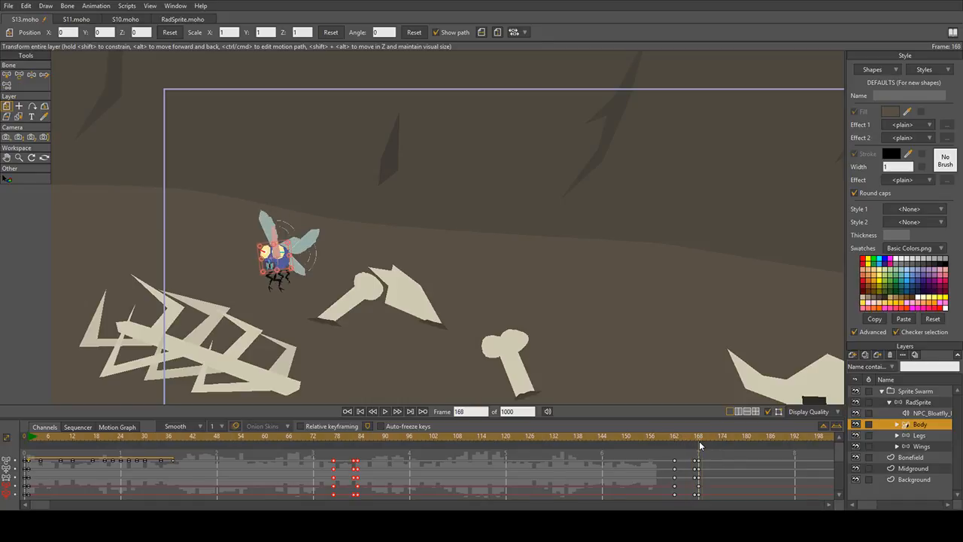
scroll(341, 249, "up", 1)
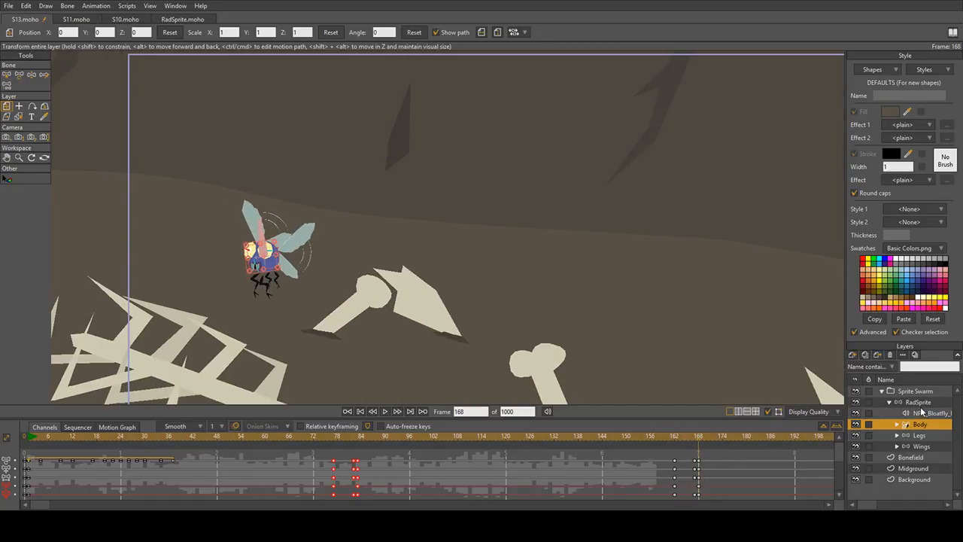
left_click(923, 413)
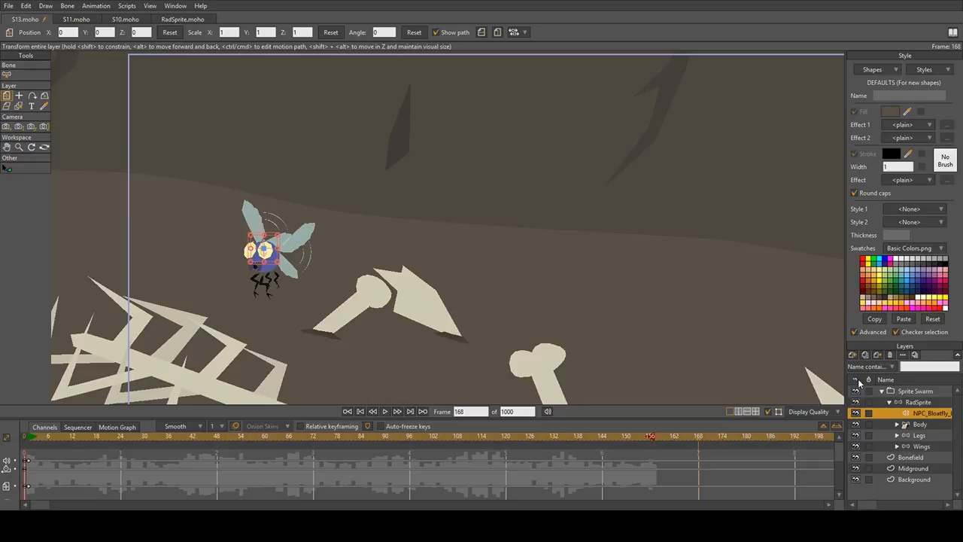
left_click(924, 404)
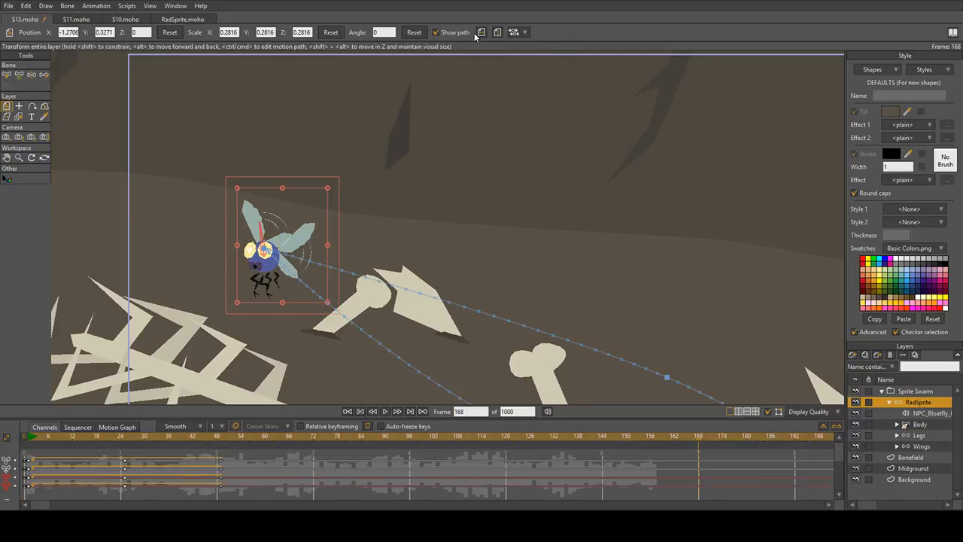
left_click(555, 436)
key("space")
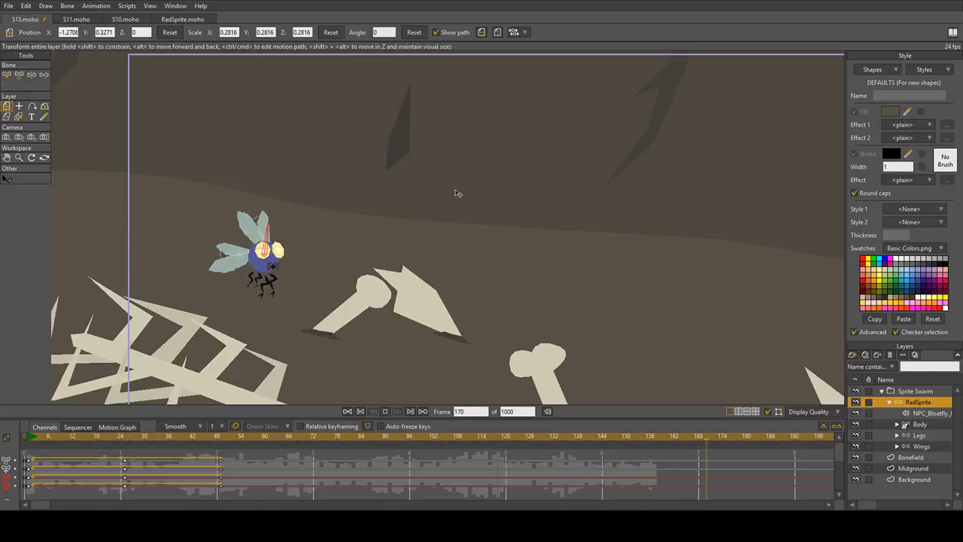
key("space")
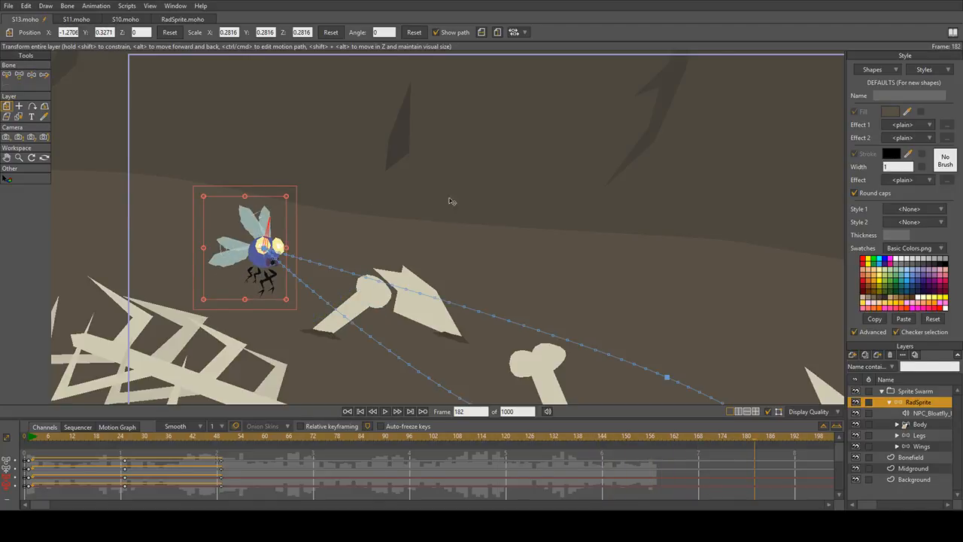
Step: Collapse the RadSprite layer and review its flight from frame 1, examining the motion path and layer keys
left_click_drag(623, 441, 584, 440)
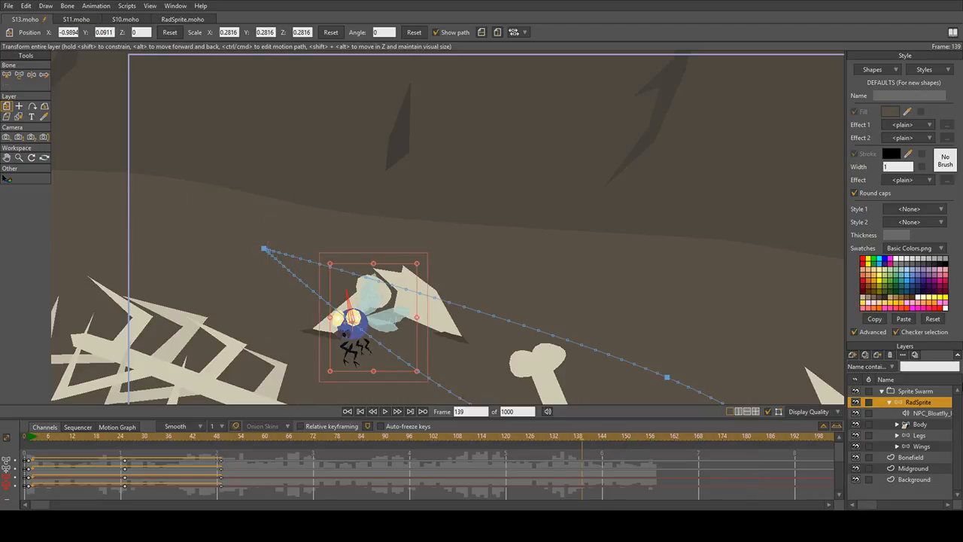
left_click(889, 404)
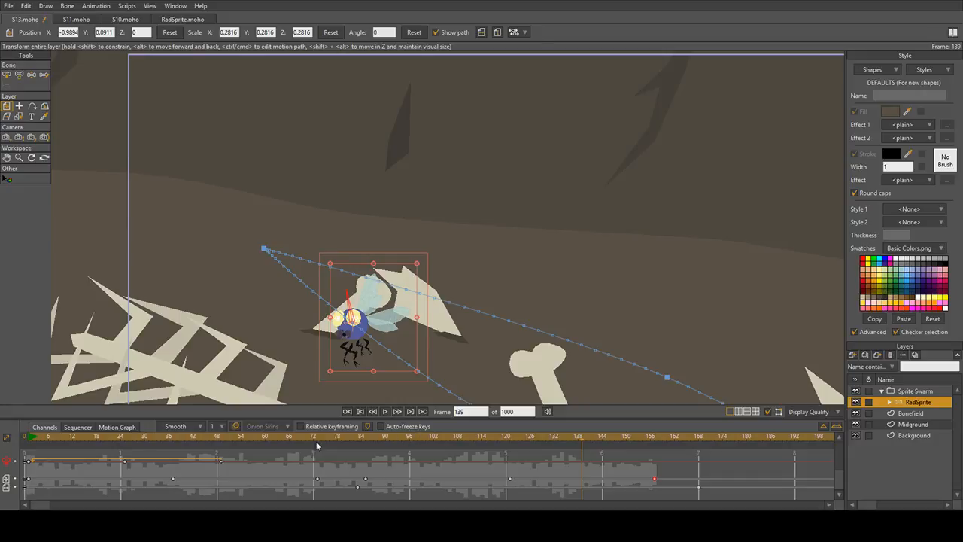
left_click(32, 439)
key("space")
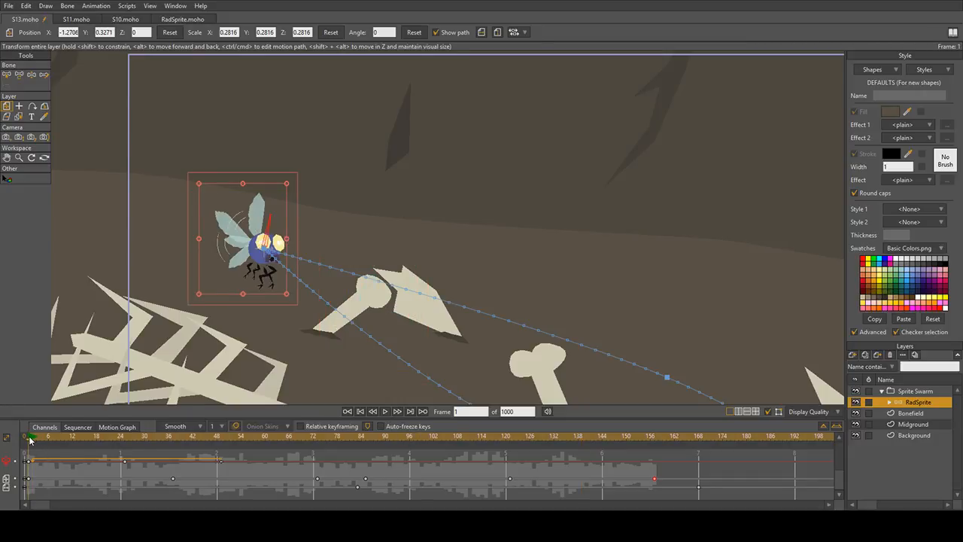
left_click_drag(121, 448, 30, 454)
scroll(490, 269, "down", 3)
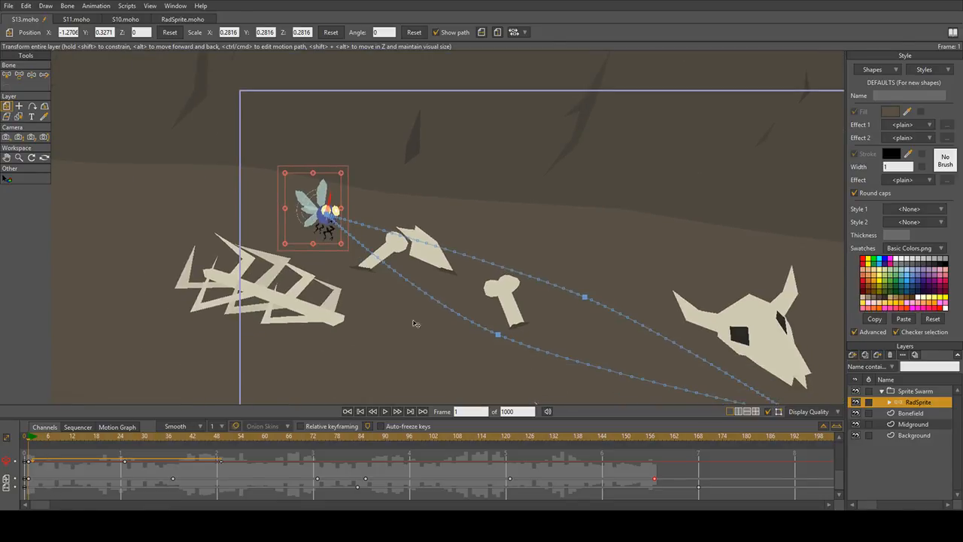
left_click(343, 211)
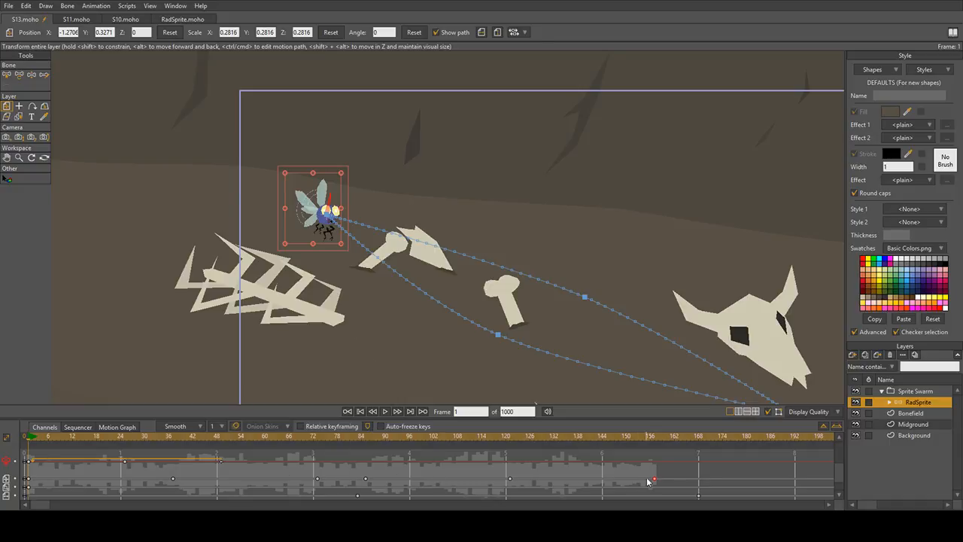
key("space")
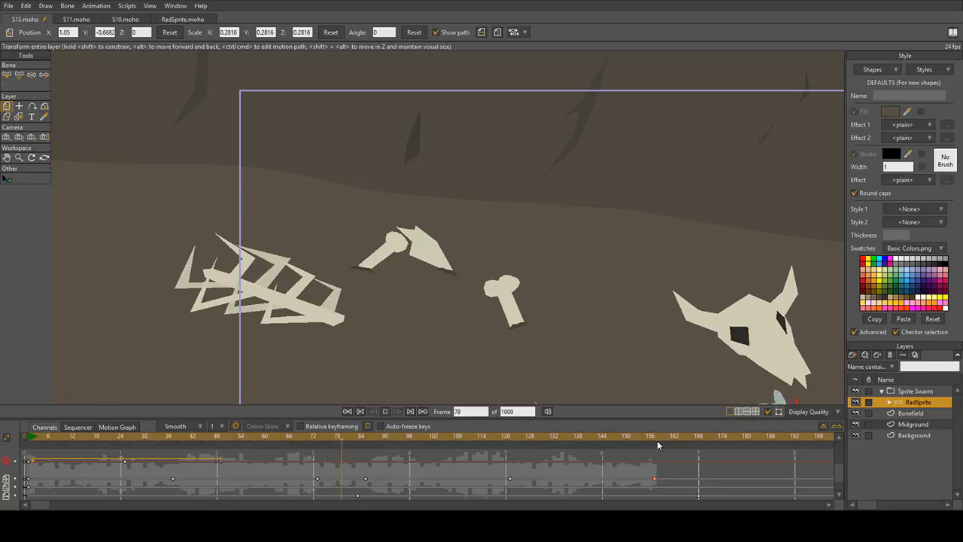
Step: Copy the RadSprite layer's transform keys from frame 1 and paste them at frame 168
left_click(684, 437)
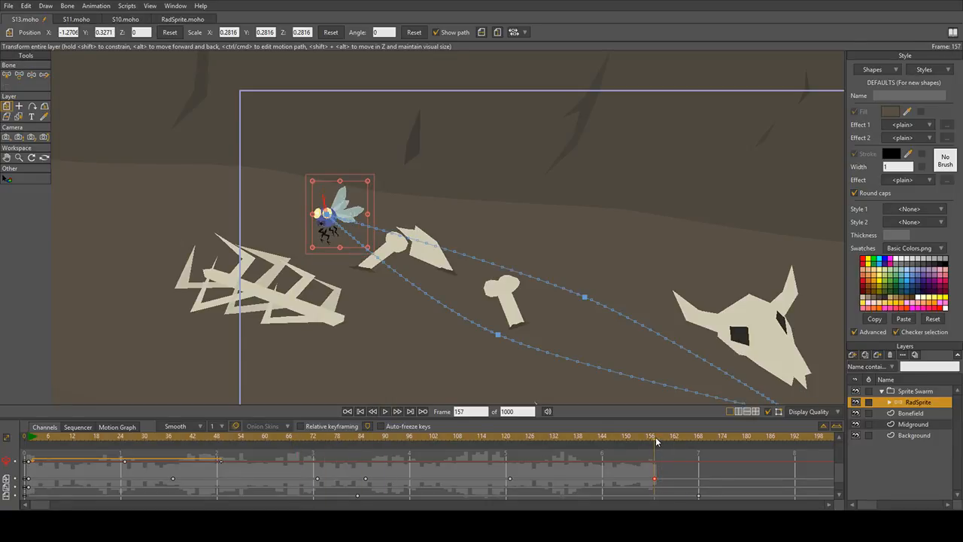
left_click_drag(685, 437, 698, 440)
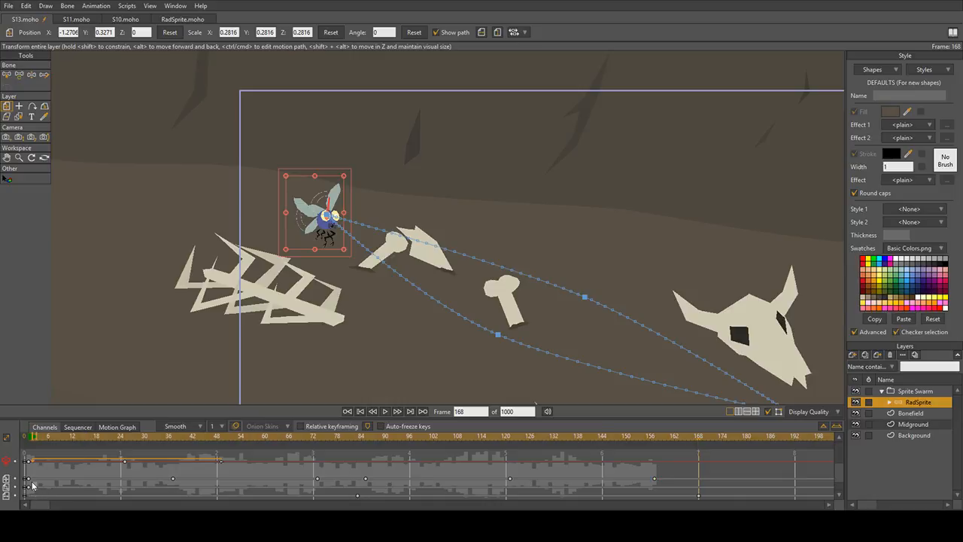
left_click_drag(33, 489, 27, 475)
key("ctrl+c")
key("ctrl+v")
Step: Frame the whole bonefield with the camera frame and play the looped flight from frame 1
left_click_drag(568, 300, 509, 217)
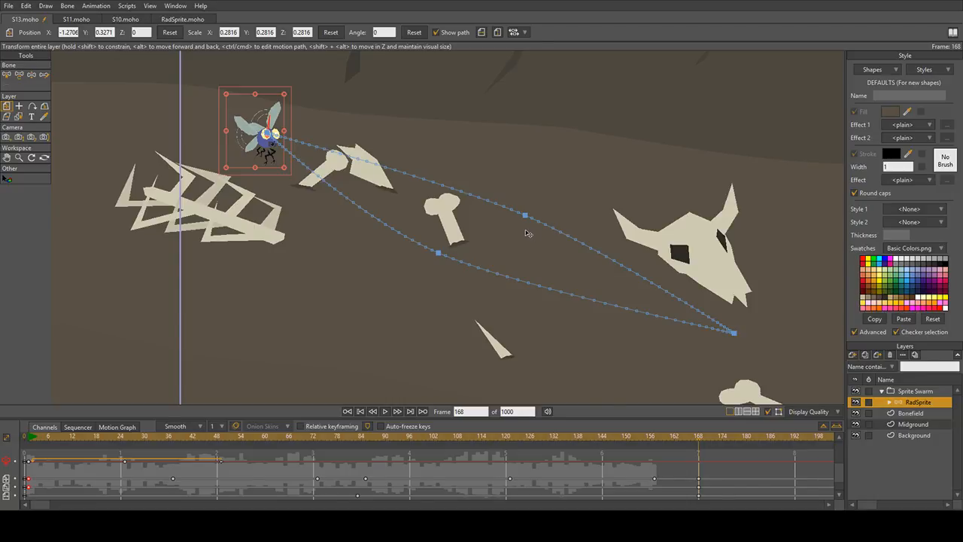
scroll(530, 233, "down", 5)
scroll(435, 218, "up", 3)
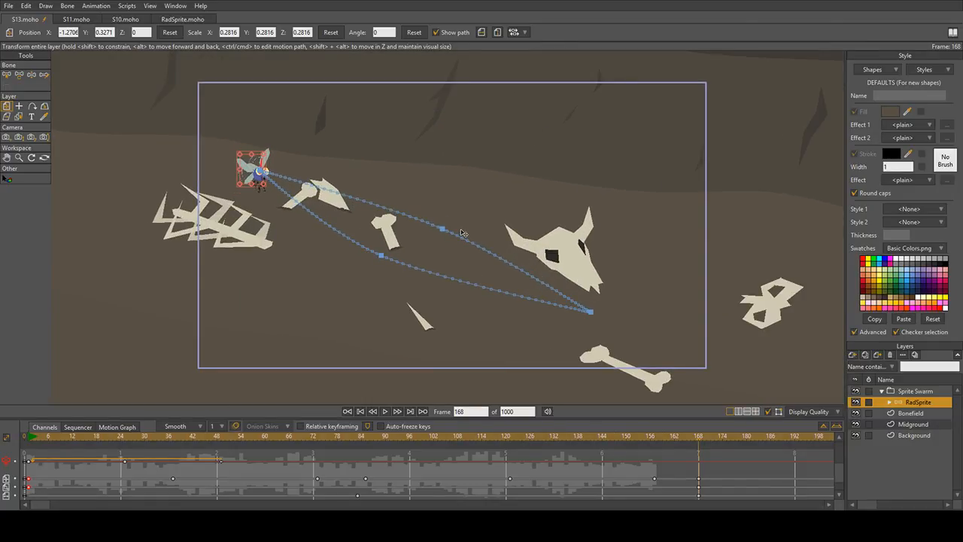
scroll(463, 233, "up", 1)
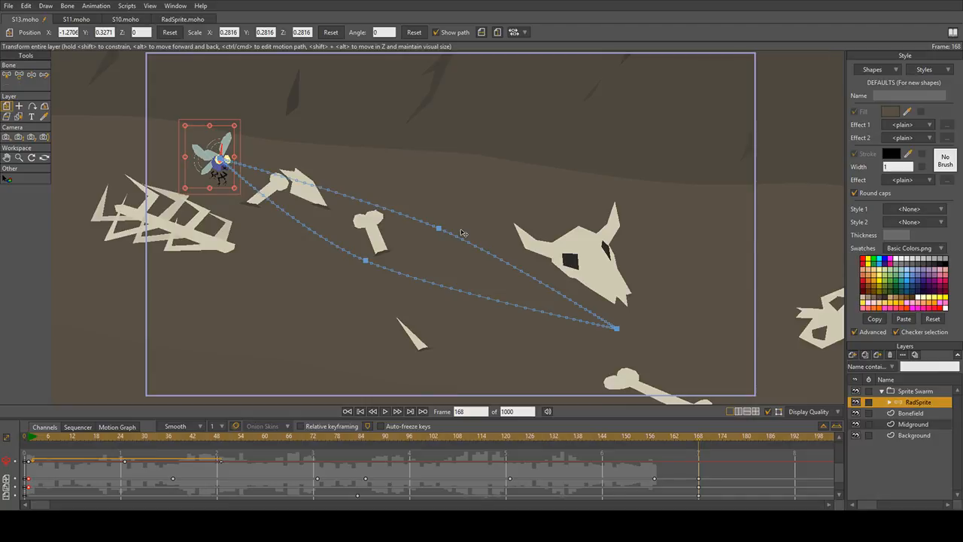
left_click_drag(486, 178, 469, 188)
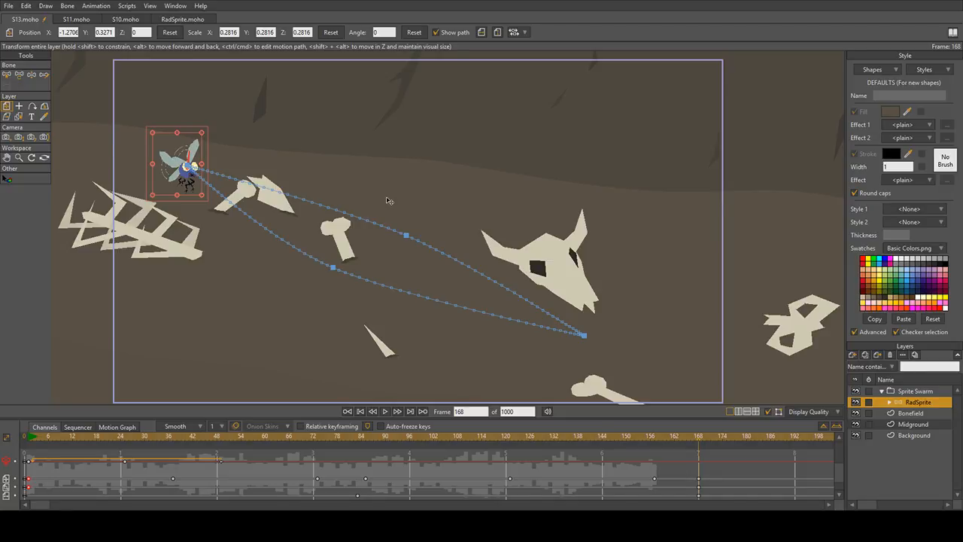
left_click(31, 441)
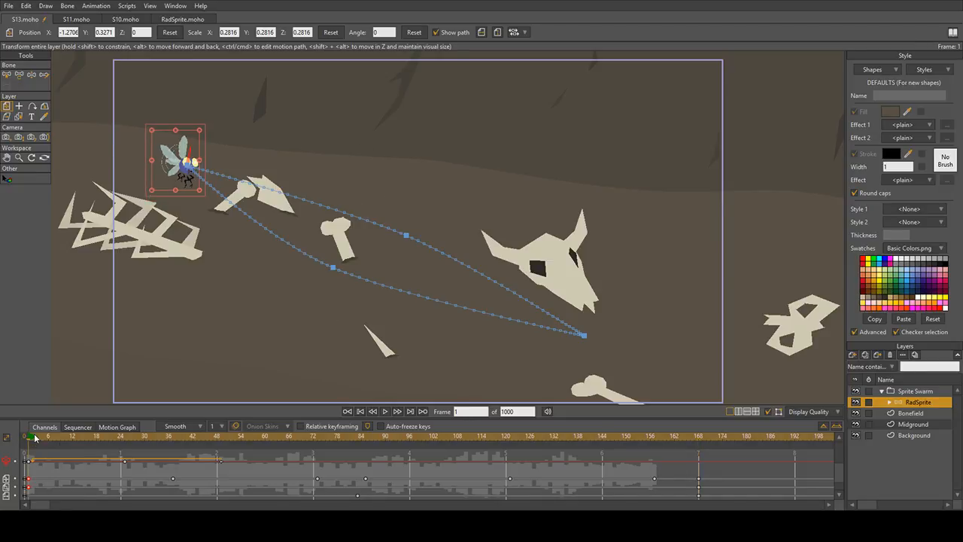
key("space")
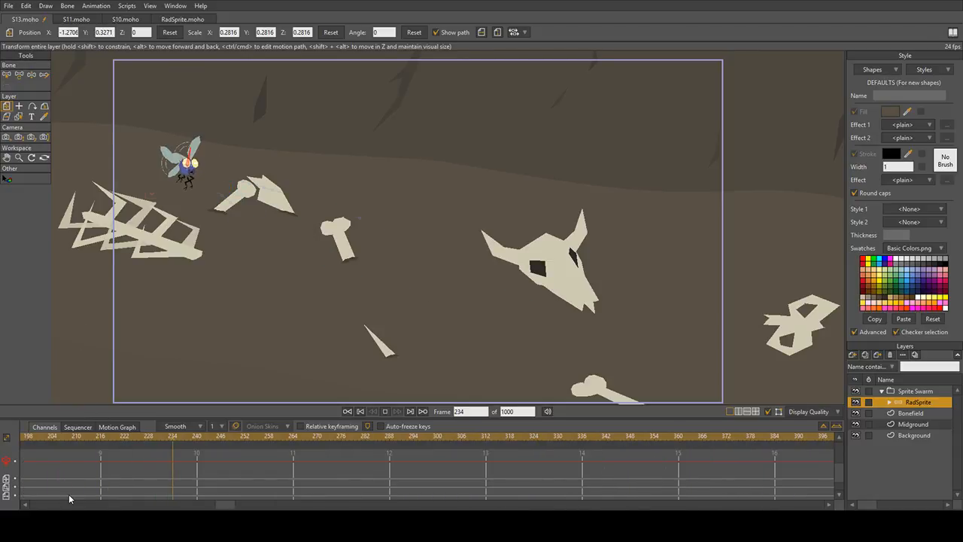
key("space")
Step: Replay the flight from frame 1 past the final turn, ending back at frame 1
left_click_drag(225, 504, 32, 503)
left_click(30, 440)
key("space")
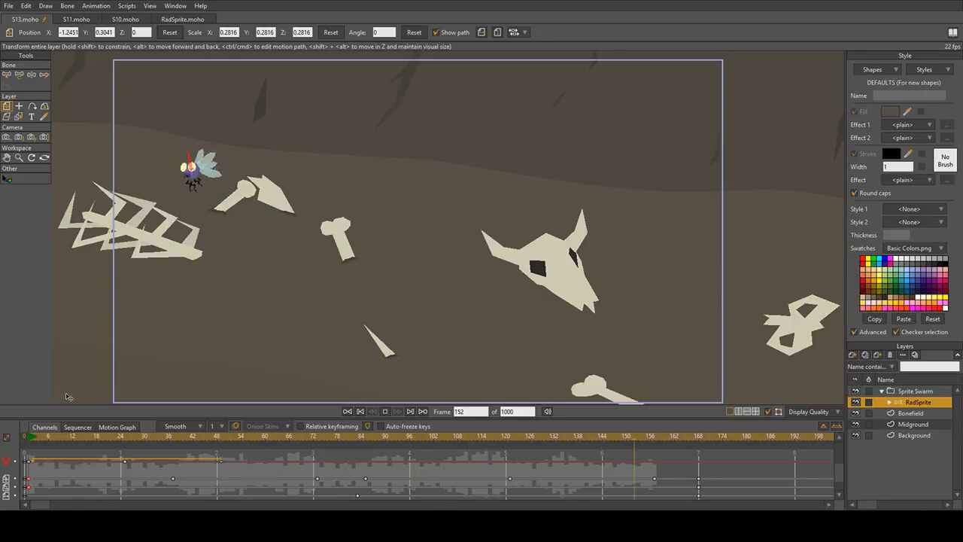
key("space")
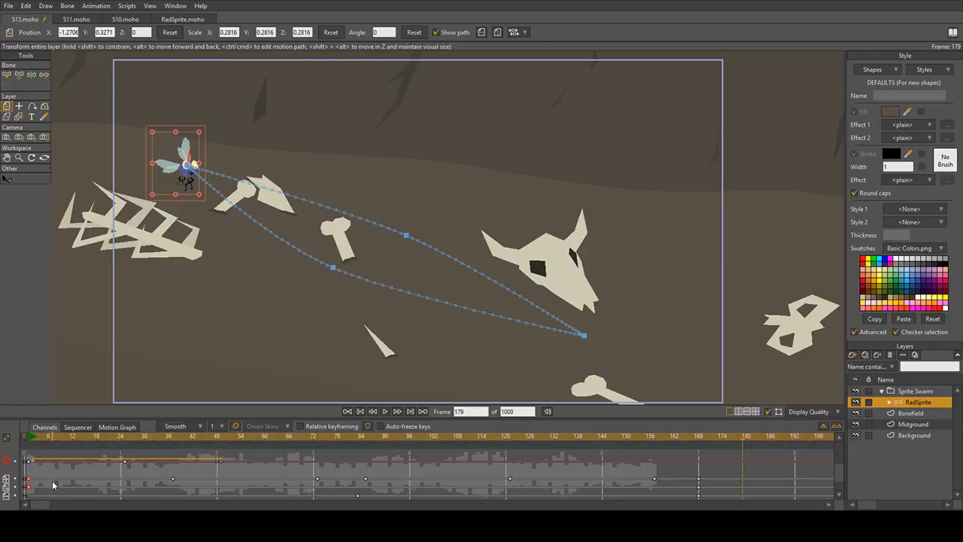
left_click(29, 438)
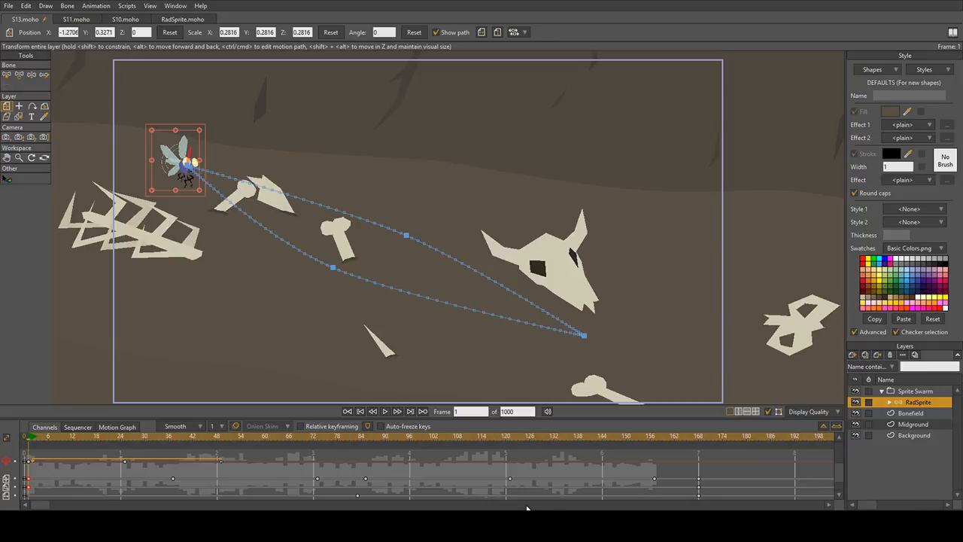
Step: Remove the stray keys at frames 1 and 168 from the channel below the RadSprite layer's position, and replay the flight
scroll(74, 482, "down", 1)
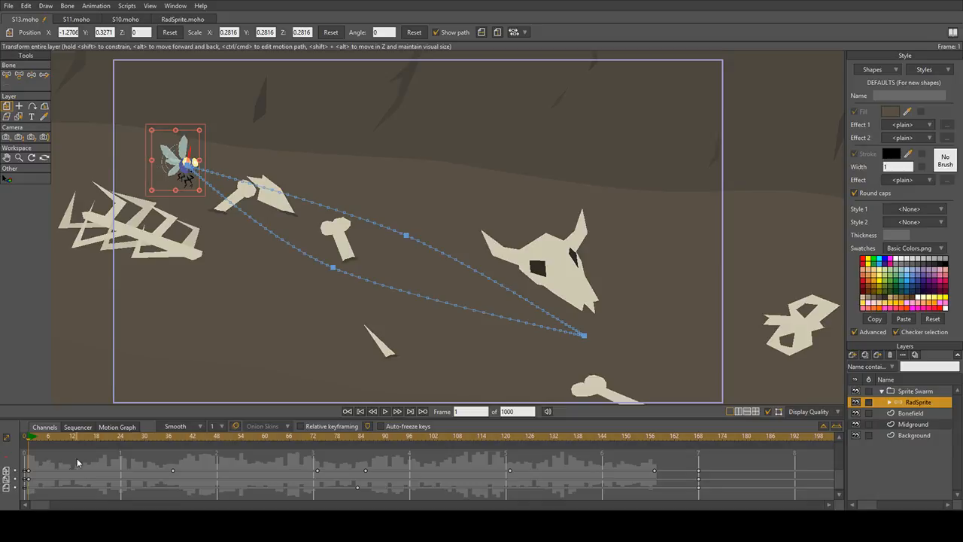
left_click(28, 479)
left_click(697, 480)
left_click(77, 471)
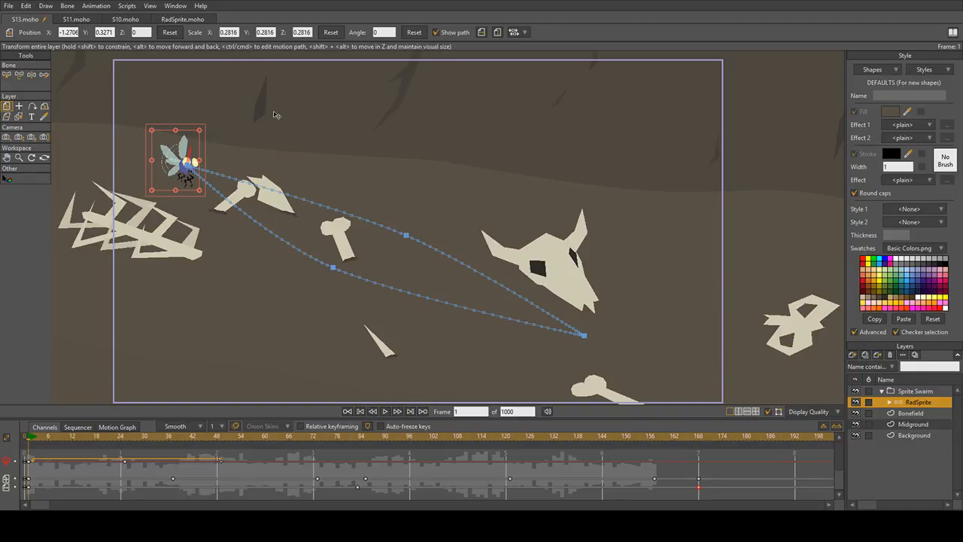
key("space")
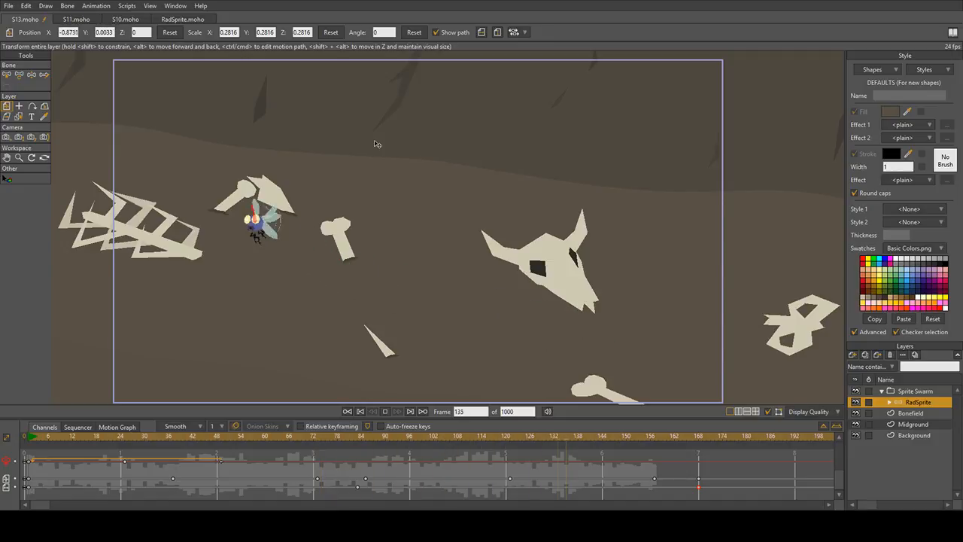
Step: Play the fly's flight on past frame 168 up to frame 200
key("space")
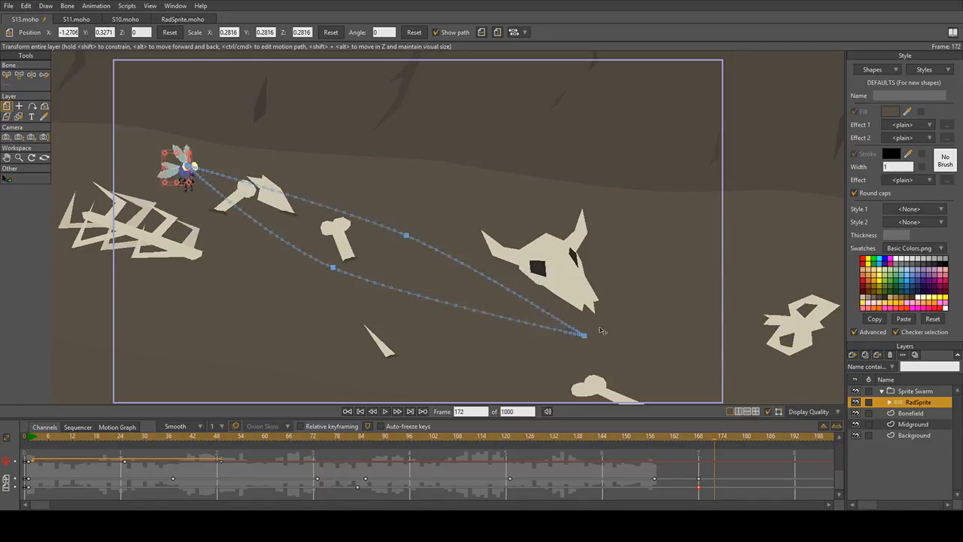
key("space")
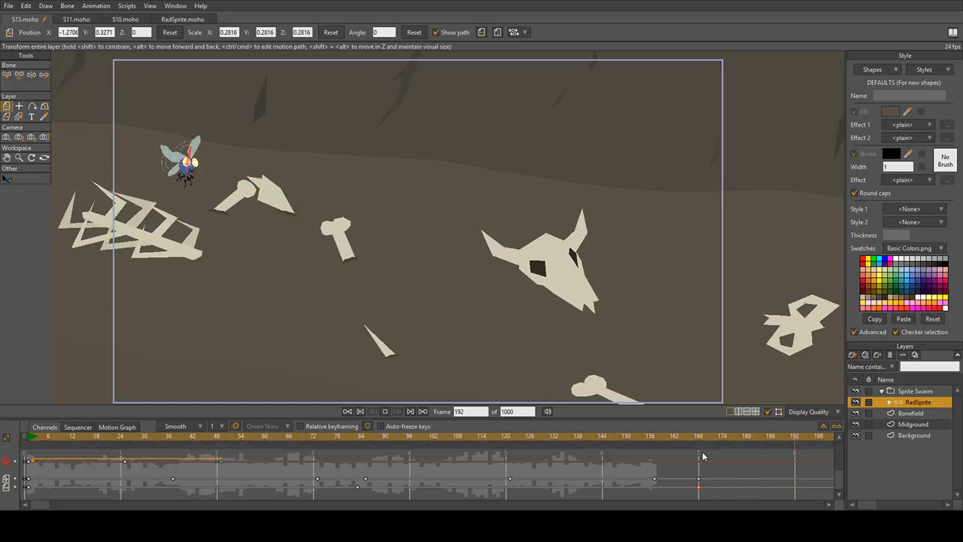
key("space")
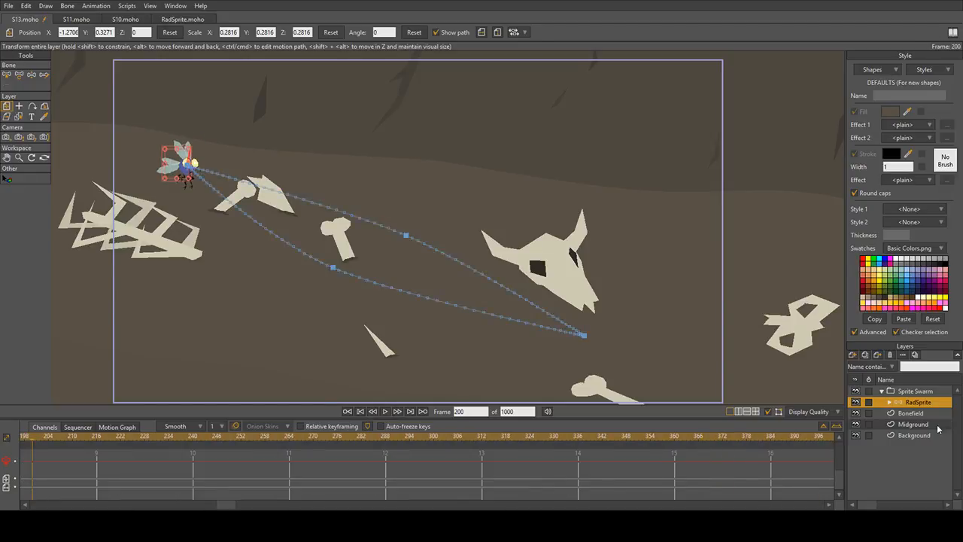
Step: Make the bloatfly sound layer inside RadSprite cycle with a looping key at frame 157
left_click(886, 402)
left_click(931, 413)
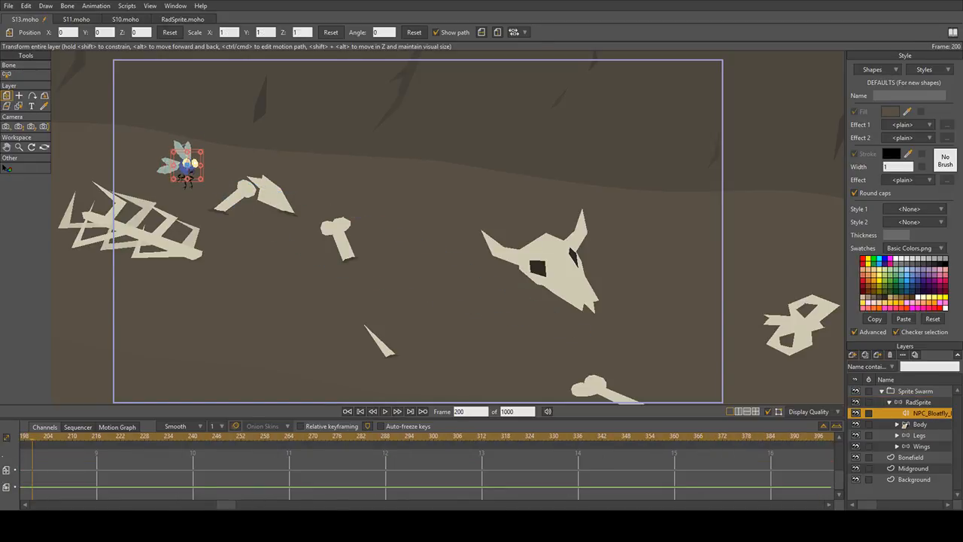
left_click_drag(228, 506, 2, 454)
left_click(651, 439)
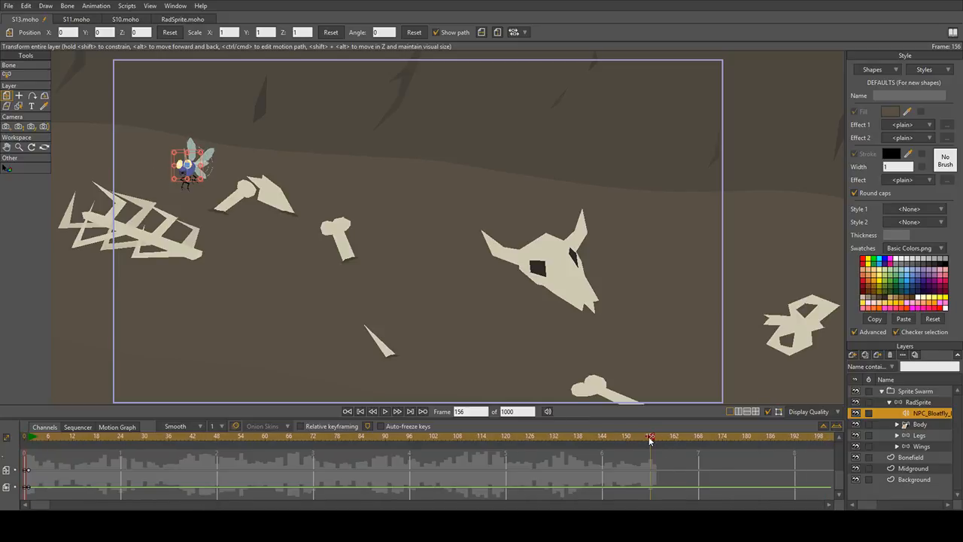
left_click_drag(650, 440, 654, 444)
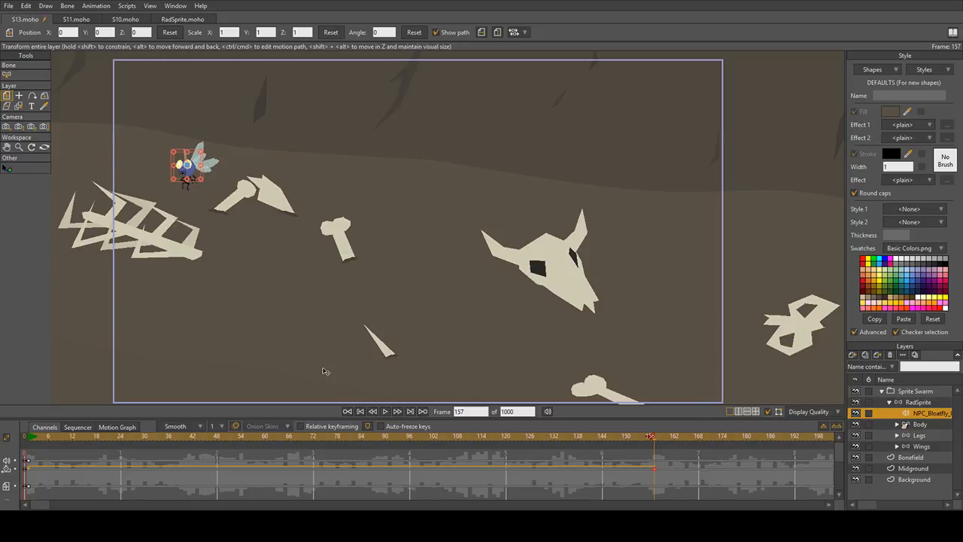
Step: Cycle the RadSprite layer's transform keys from frame 168 back to the start of the flight
left_click(890, 403)
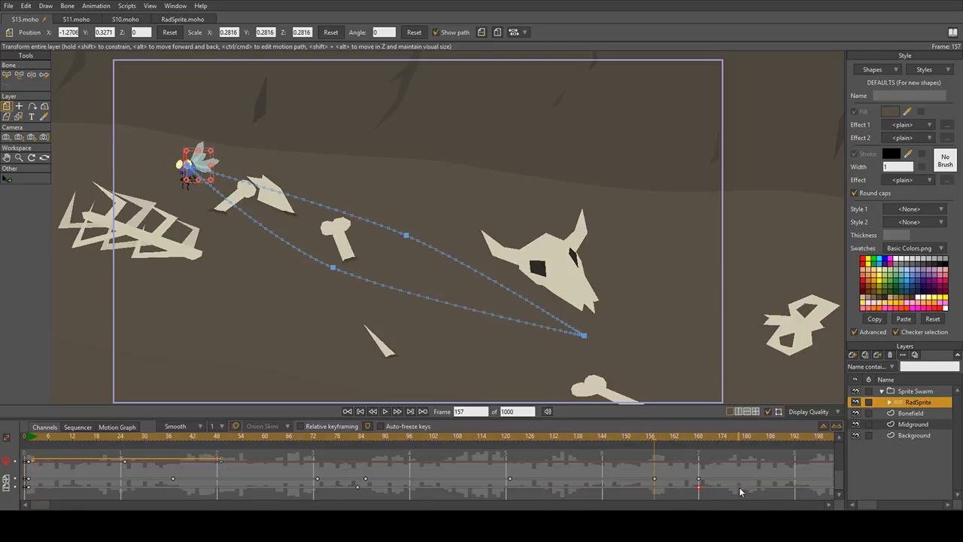
left_click(698, 479)
key("ctrl+a")
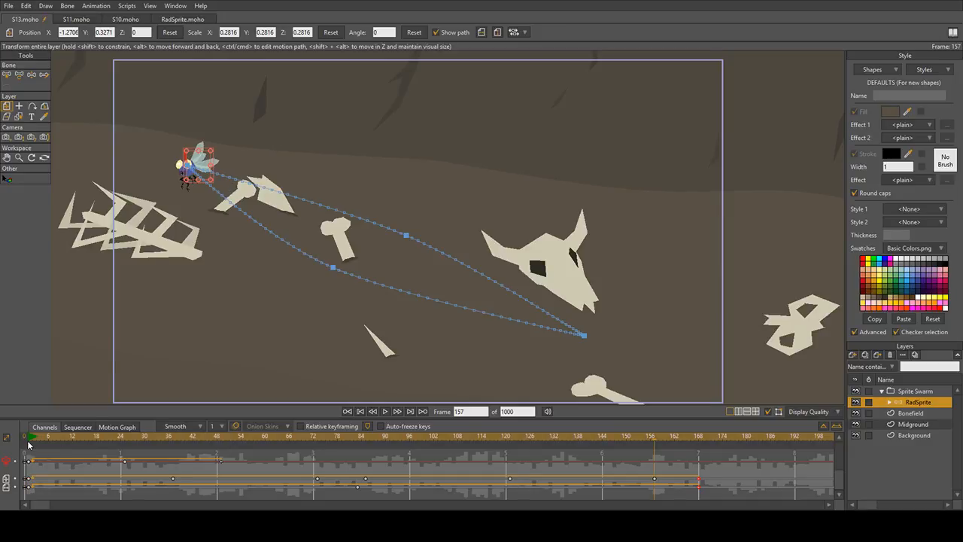
Step: Play the cycled RadSprite flight from frame 1 through the second loop, ending back at frame 1
key("space")
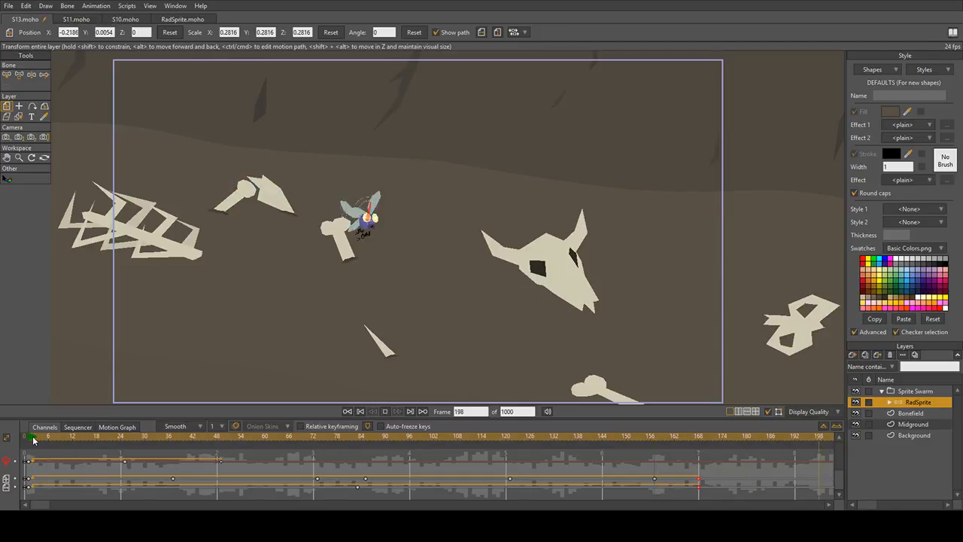
key("space")
left_click_drag(226, 505, 2, 485)
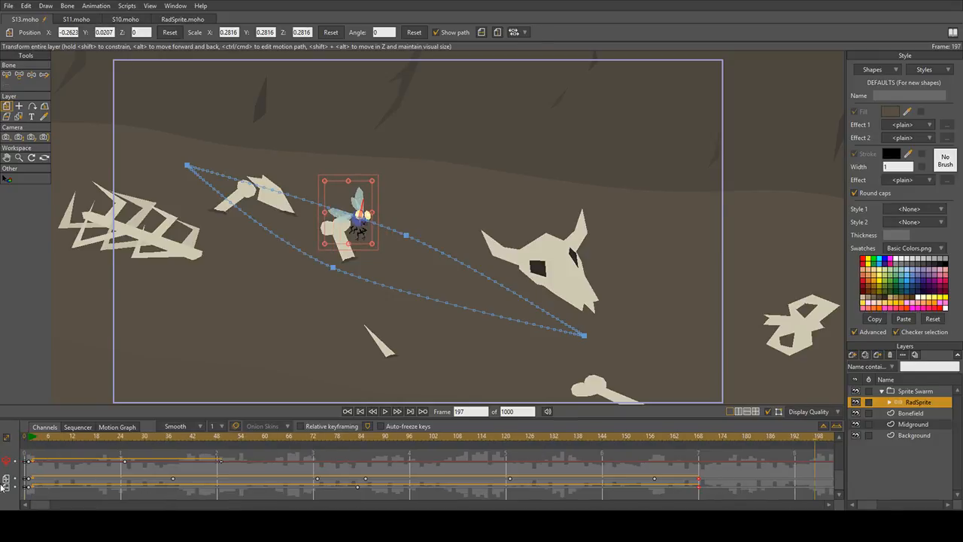
left_click(31, 438)
key("space")
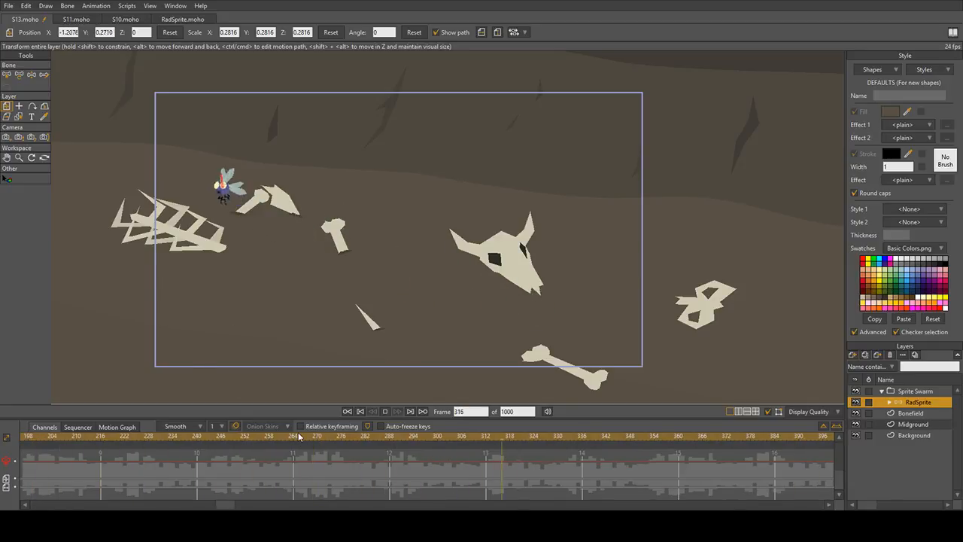
key("space")
scroll(23, 467, "left", 5)
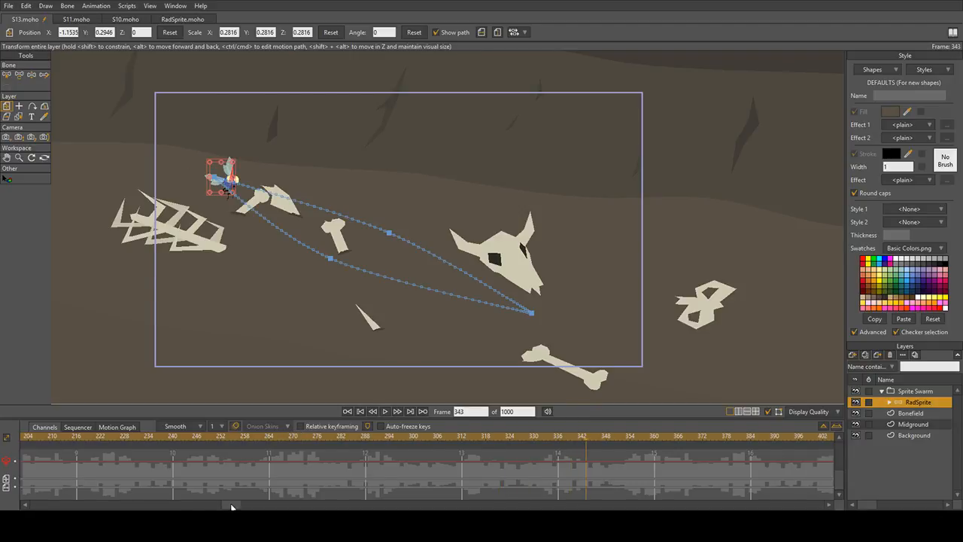
left_click(30, 437)
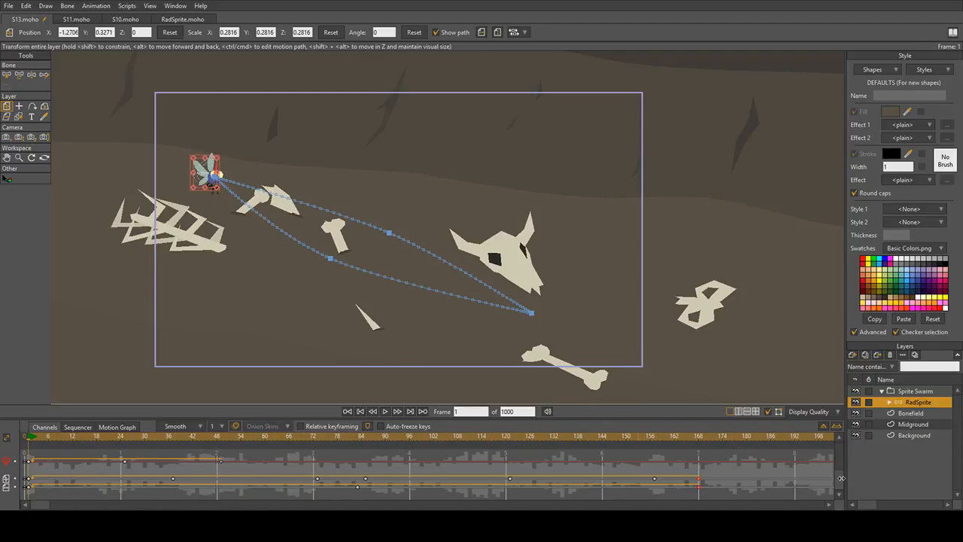
Step: Examine the Body layer's turn keys before frames 84 and 168, and how the body pose behaves beyond frame 168
left_click_drag(43, 503, 42, 502)
left_click(890, 402)
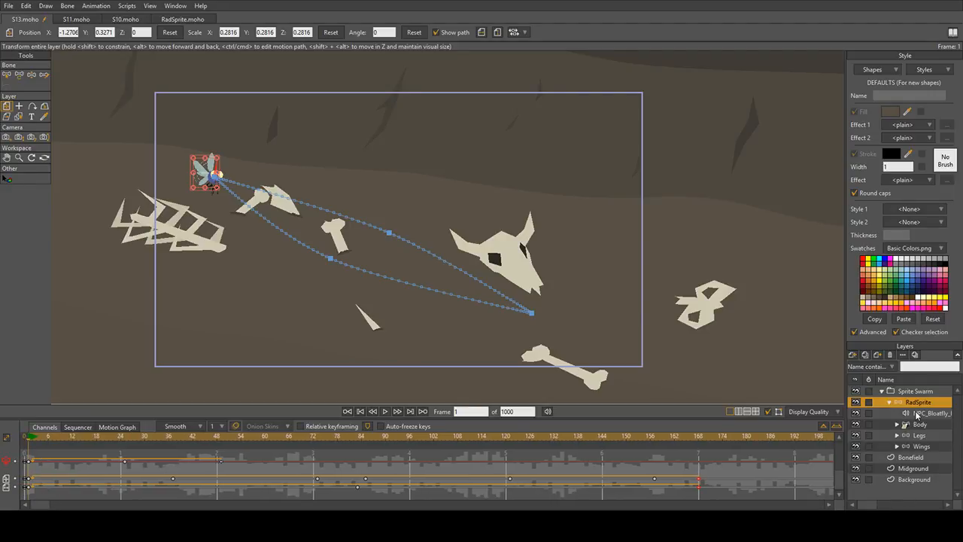
left_click(917, 414)
left_click(919, 425)
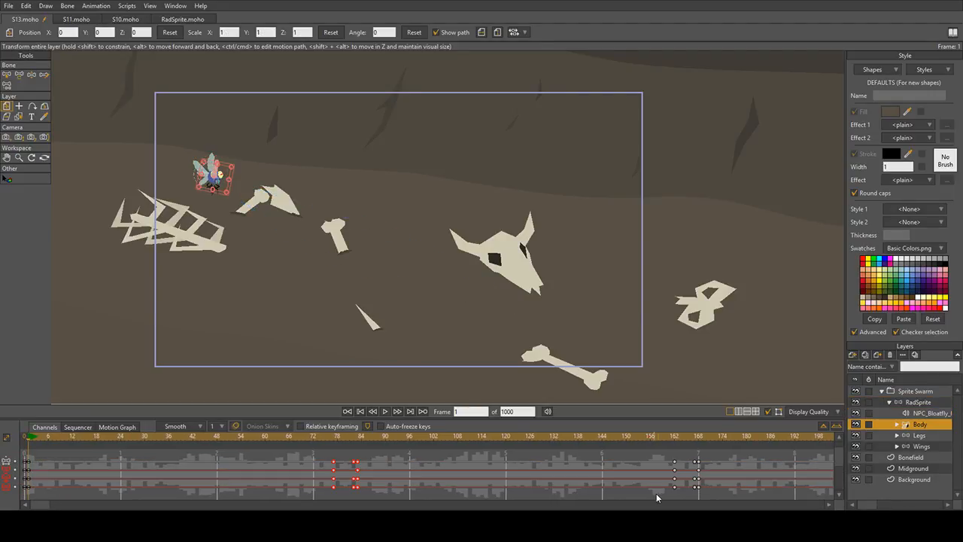
scroll(459, 483, "up", 2)
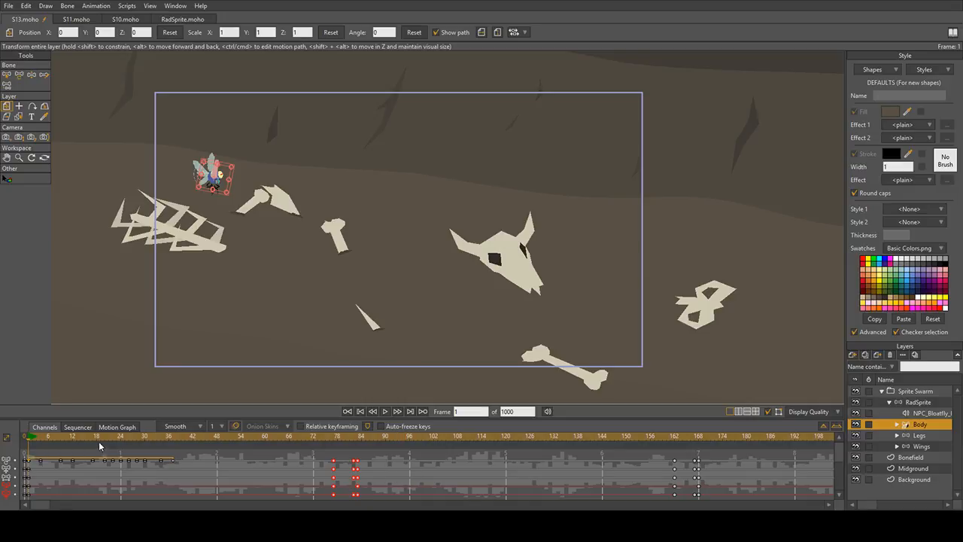
left_click_drag(99, 447, 718, 489)
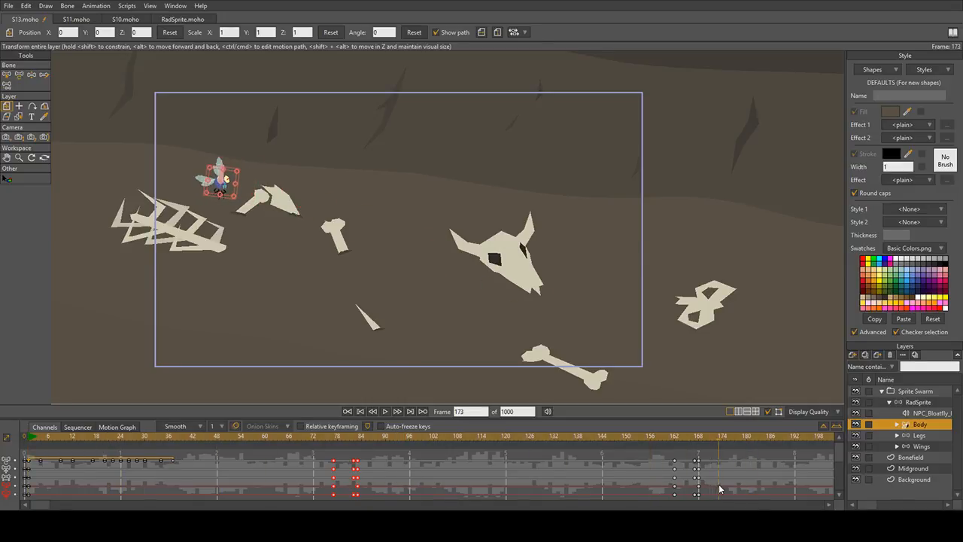
left_click_drag(413, 465, 405, 463)
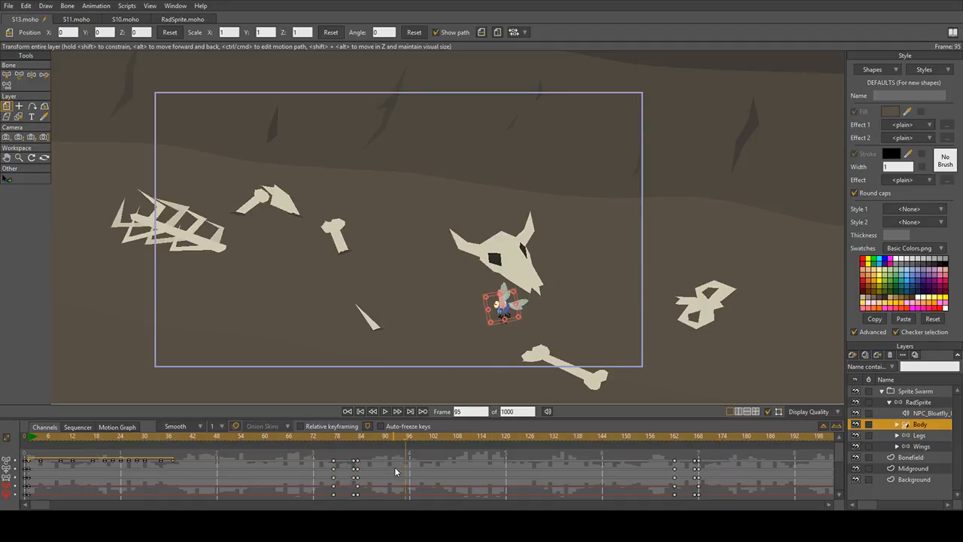
left_click_drag(314, 442, 572, 493)
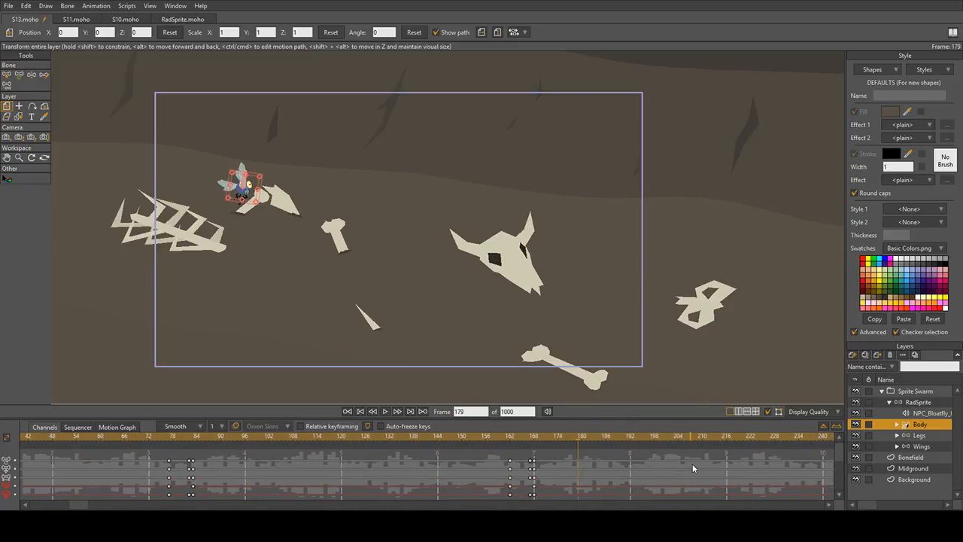
left_click_drag(329, 462, 548, 470)
left_click_drag(164, 465, 11, 473)
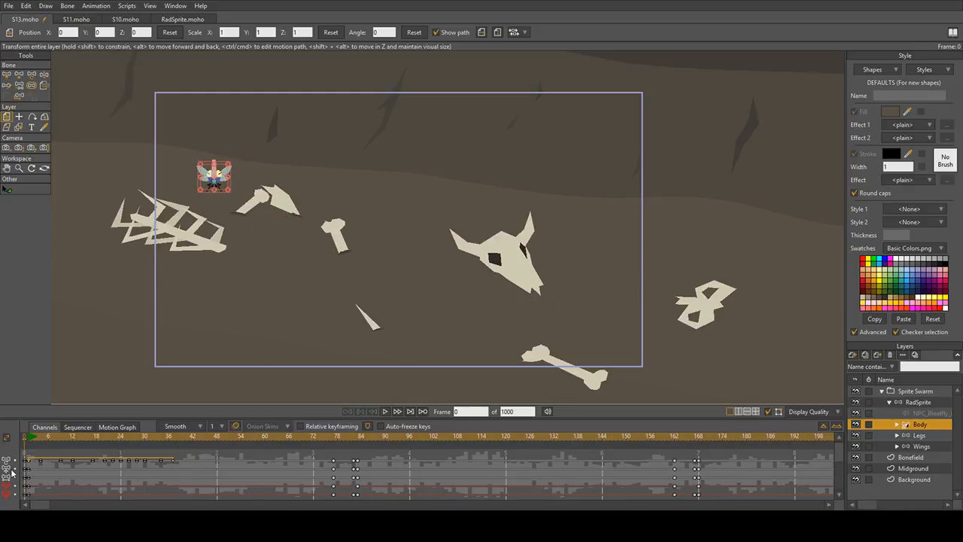
Step: Replay the flight from frame 0 past frame 168, return to frame 0 and save the scene
scroll(288, 241, "up", 3)
scroll(298, 272, "down", 4)
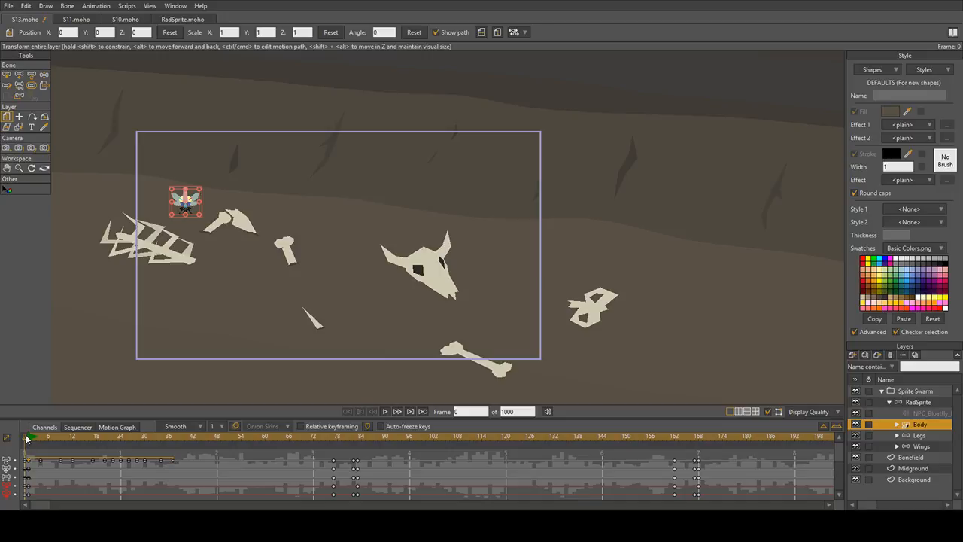
key("space")
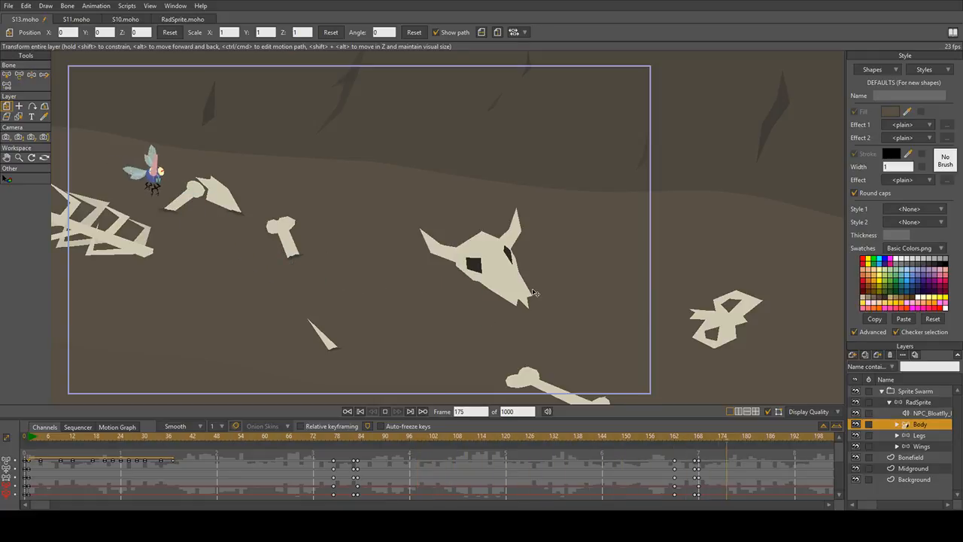
key("space")
left_click(26, 437)
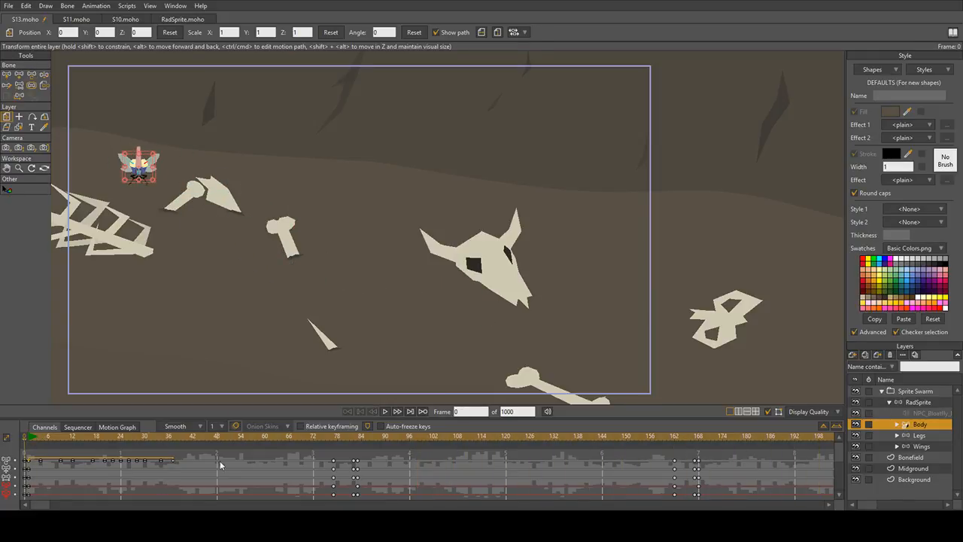
scroll(300, 285, "down", 1)
scroll(268, 279, "up", 3)
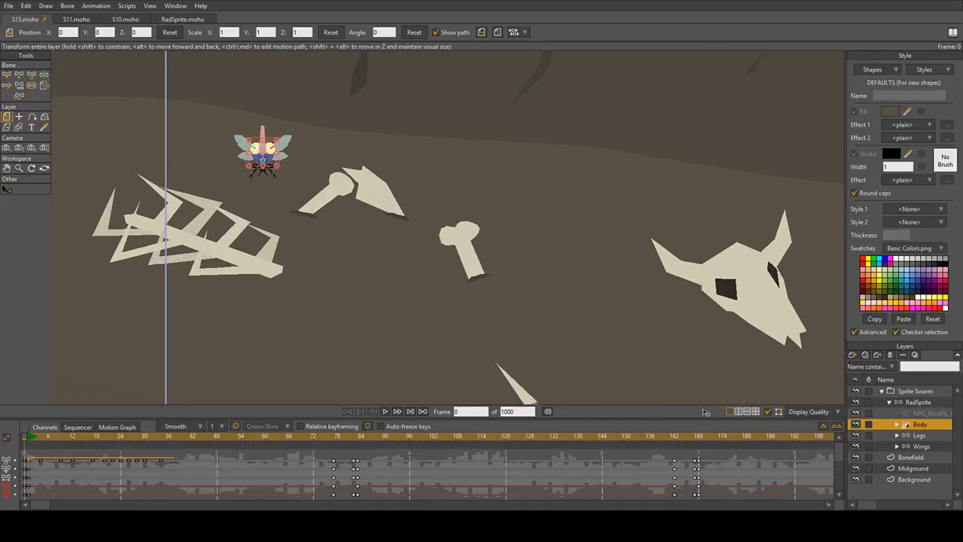
Step: Duplicate the RadSprite layer as RadSprite 2 and turn on relative keyframing
left_click(890, 406)
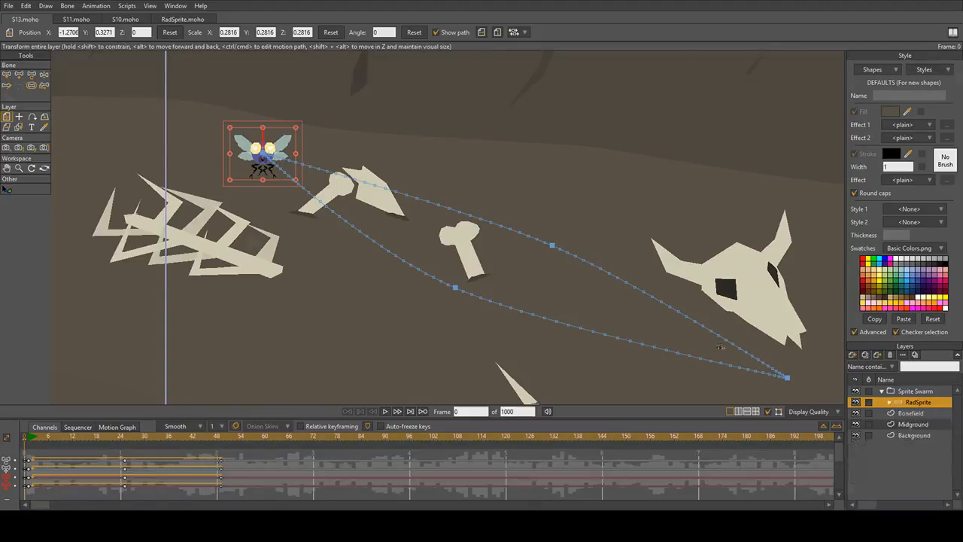
left_click_drag(687, 321, 453, 307)
scroll(466, 271, "down", 3)
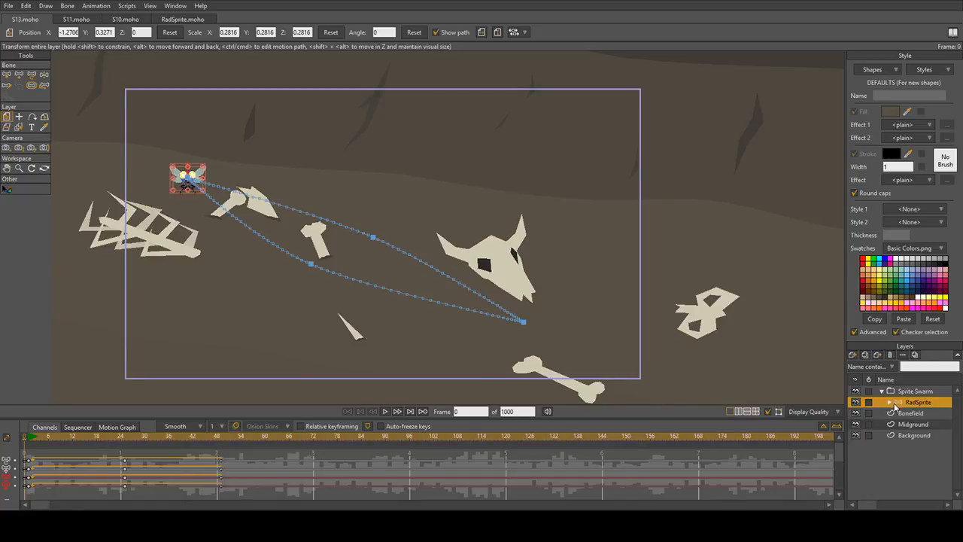
left_click(866, 355)
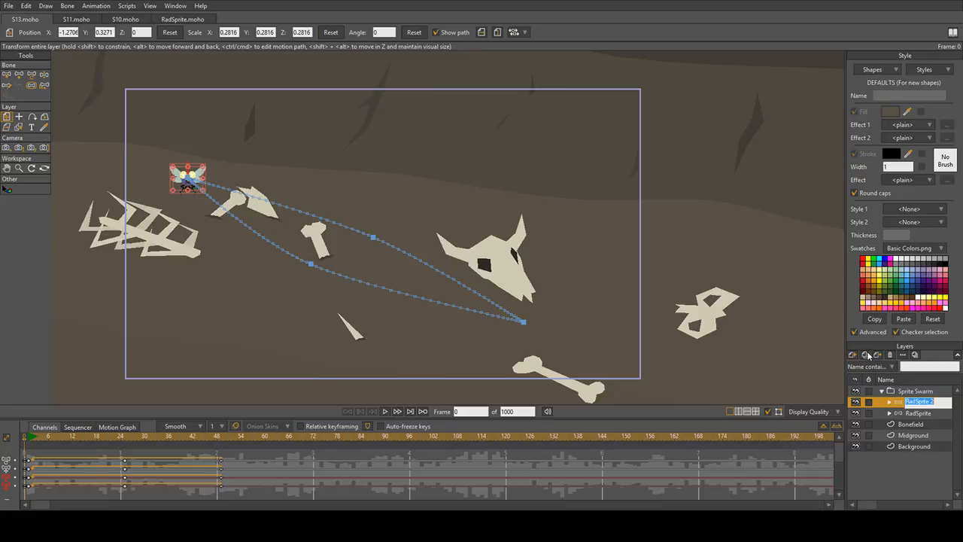
key("Return")
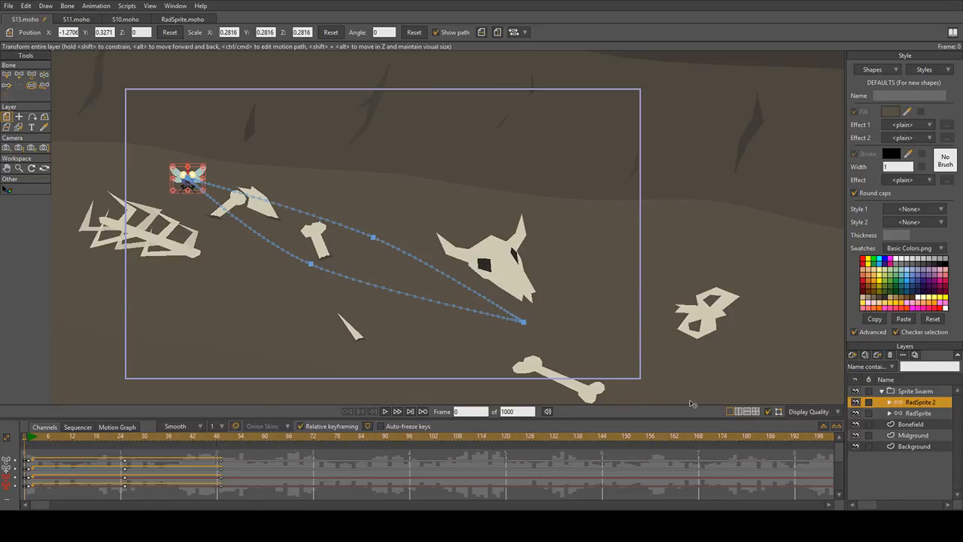
Step: Select all of RadSprite 2's transform keys and shift its flight path at frame 0 to X 0.6630, Y 0.3757, above the skull
scroll(82, 492, "down", 3)
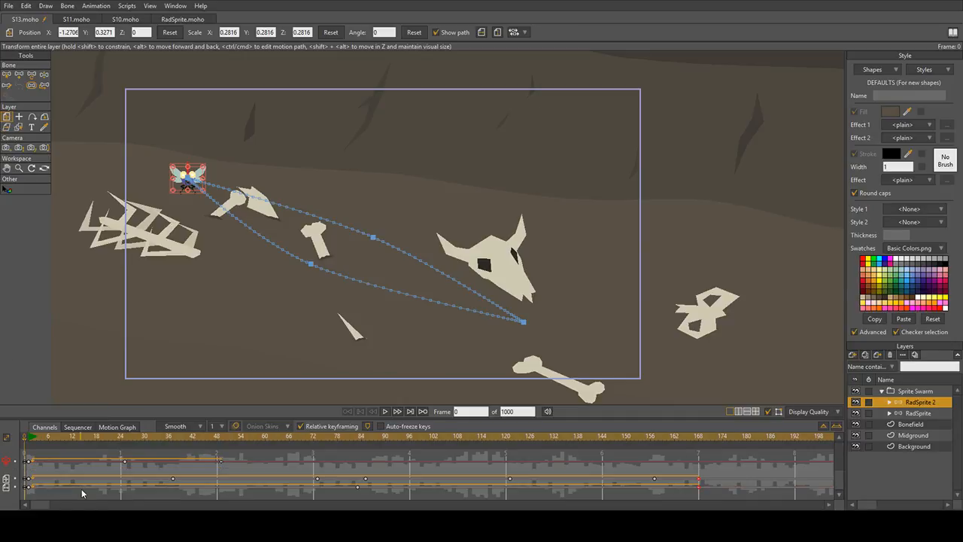
left_click_drag(716, 494, 29, 478)
left_click_drag(193, 184, 469, 177)
left_click_drag(546, 200, 497, 189)
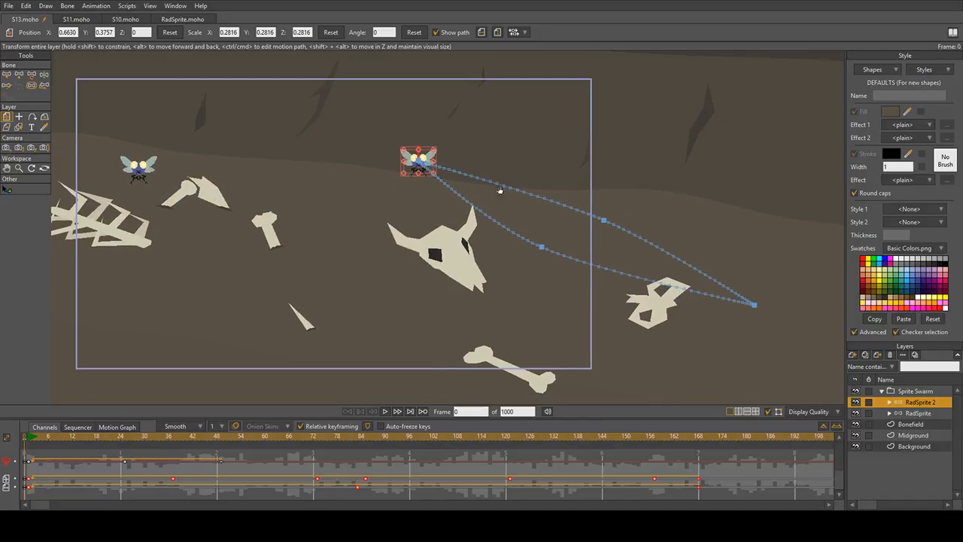
Step: Move RadSprite 2 at frame 1 to X -1.4681, Y -0.7852, below the rib cage near the camera frame's lower-left corner
key("space")
left_click(31, 440)
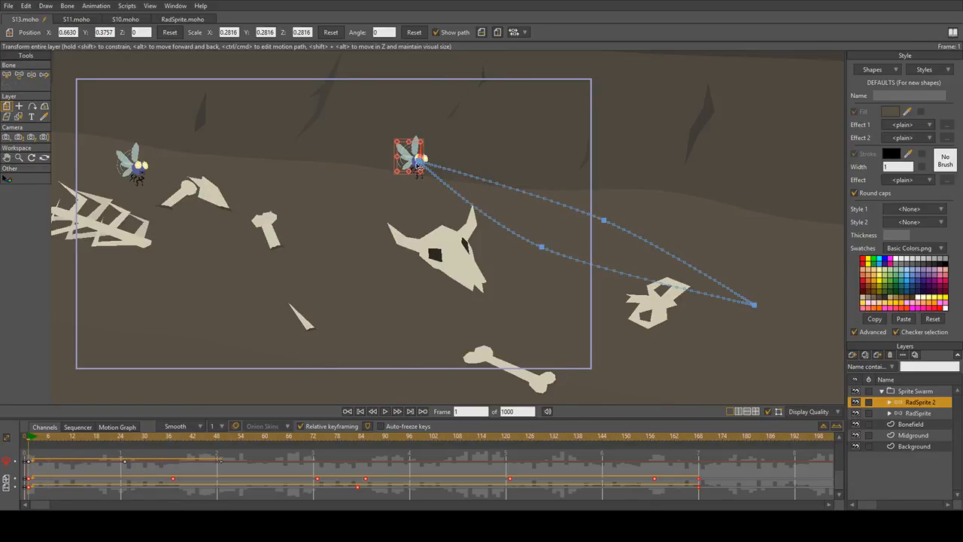
left_click_drag(417, 162, 107, 330)
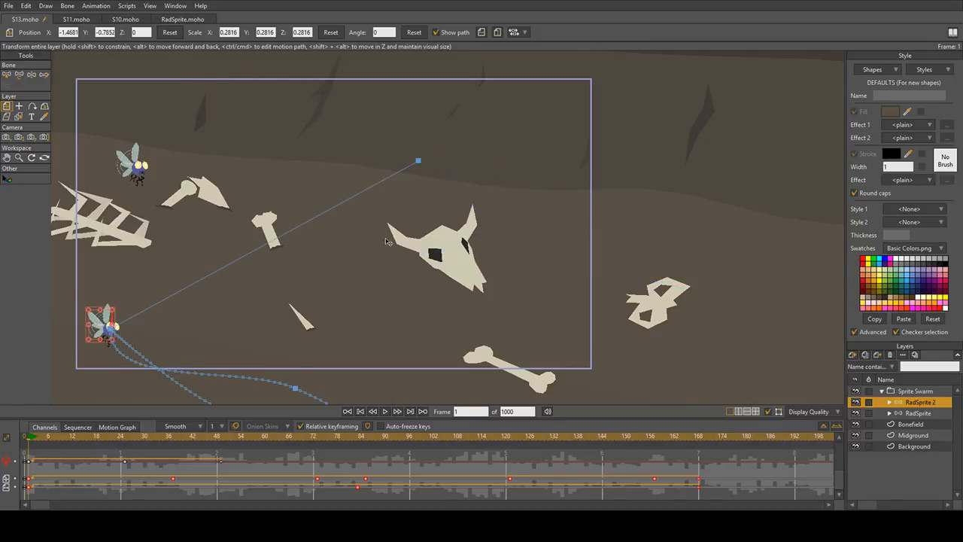
left_click_drag(427, 264, 493, 120)
Step: Play back RadSprite 2's repositioned flight and return to frame 1
key("space")
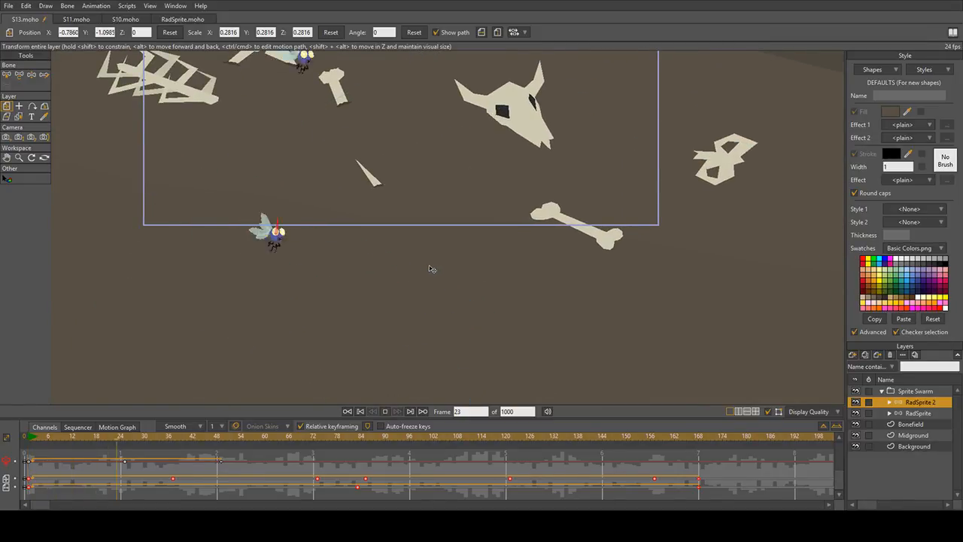
key("space")
left_click(28, 440)
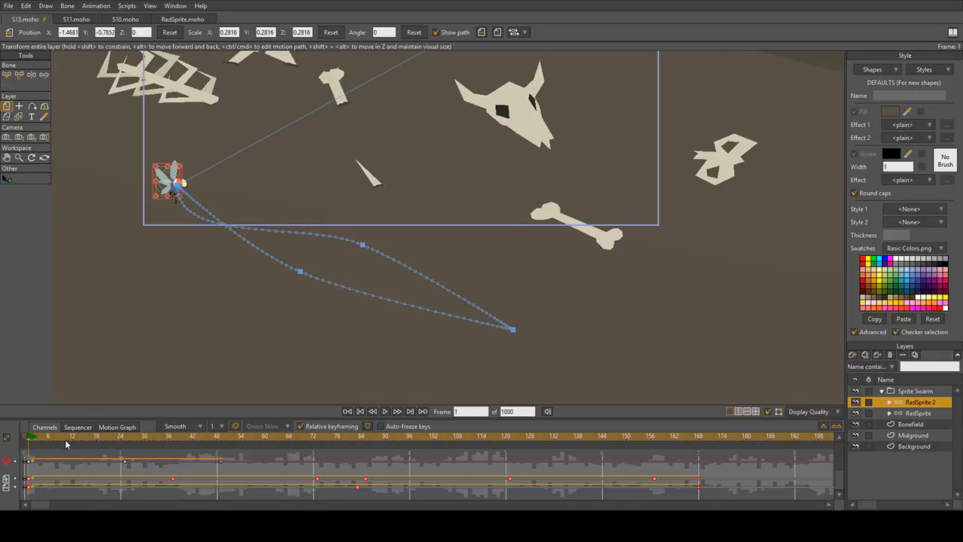
Step: Try shifting RadSprite 2's whole flight path at frame 73 up toward the small bone, and replay it from frame 0
left_click_drag(65, 440, 319, 489)
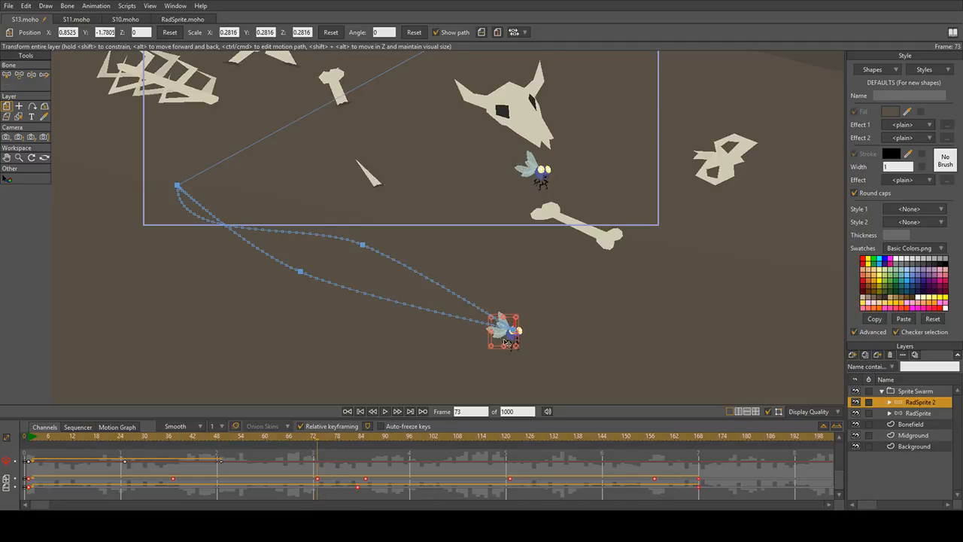
left_click_drag(506, 342, 397, 136)
left_click(169, 436)
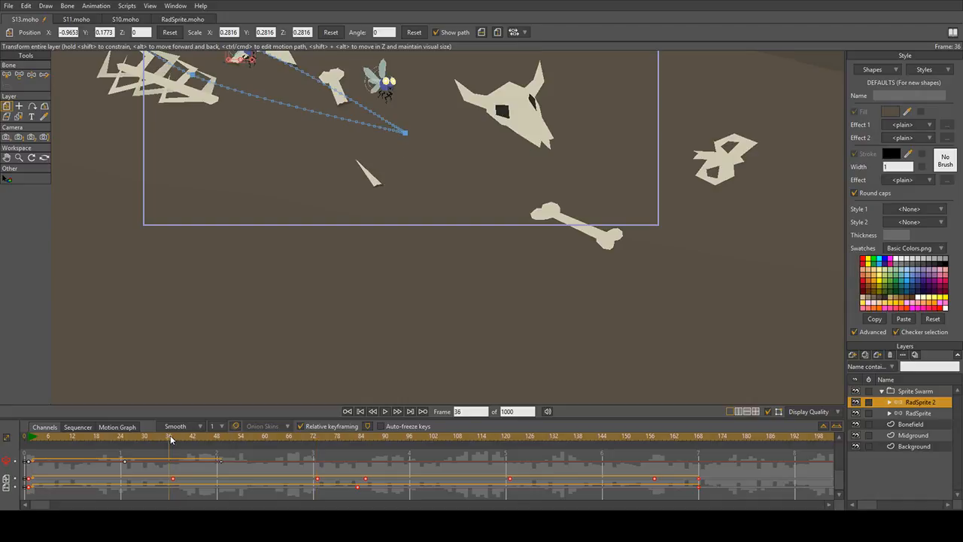
left_click(54, 451)
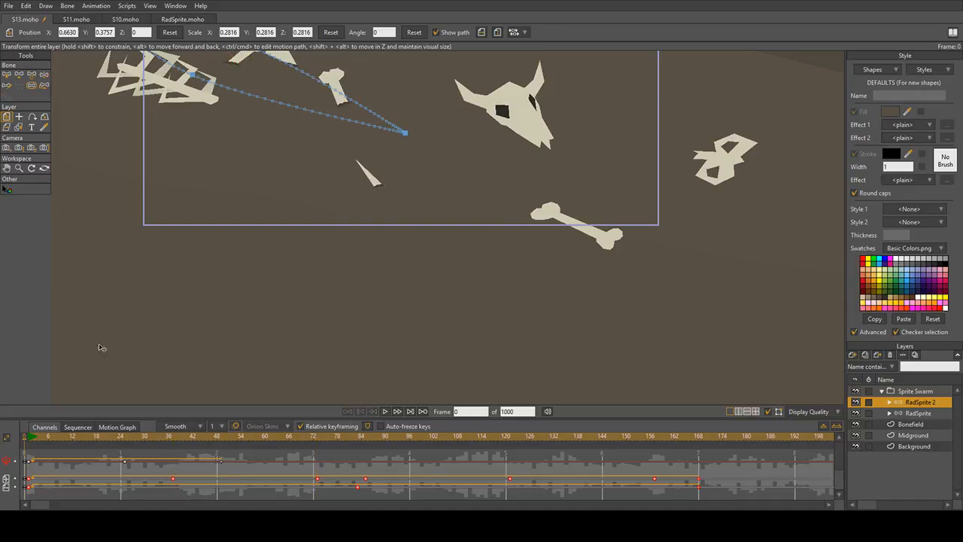
key("space")
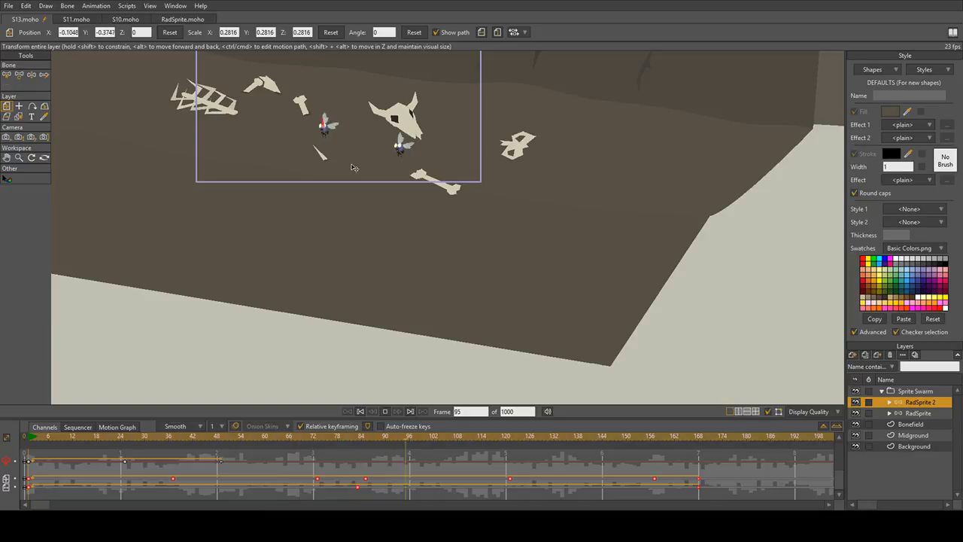
key("space")
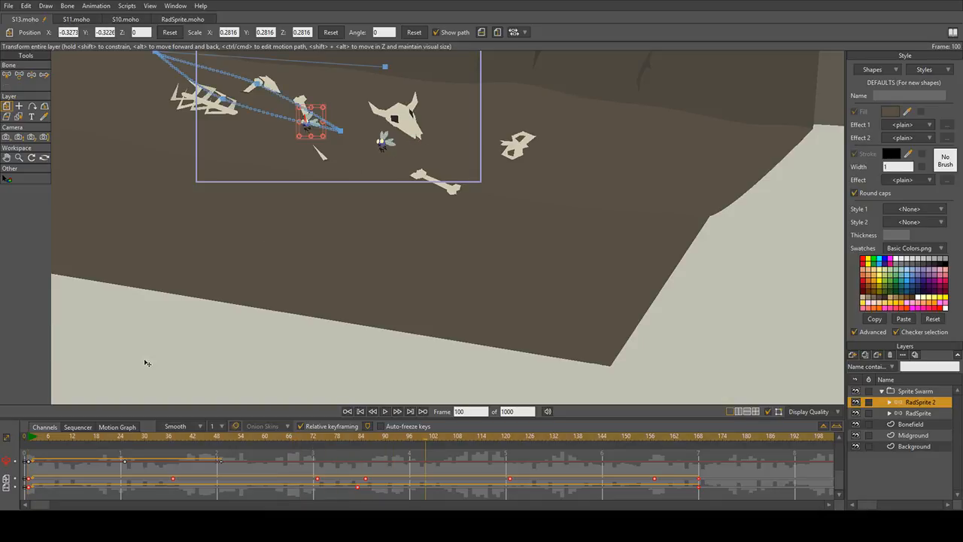
Step: Try shifting RadSprite 2's whole path at frame 1 to X -1.4746, Y -0.6216, and at frame 73 to X 0.3323, Y -0.8463
left_click(30, 444)
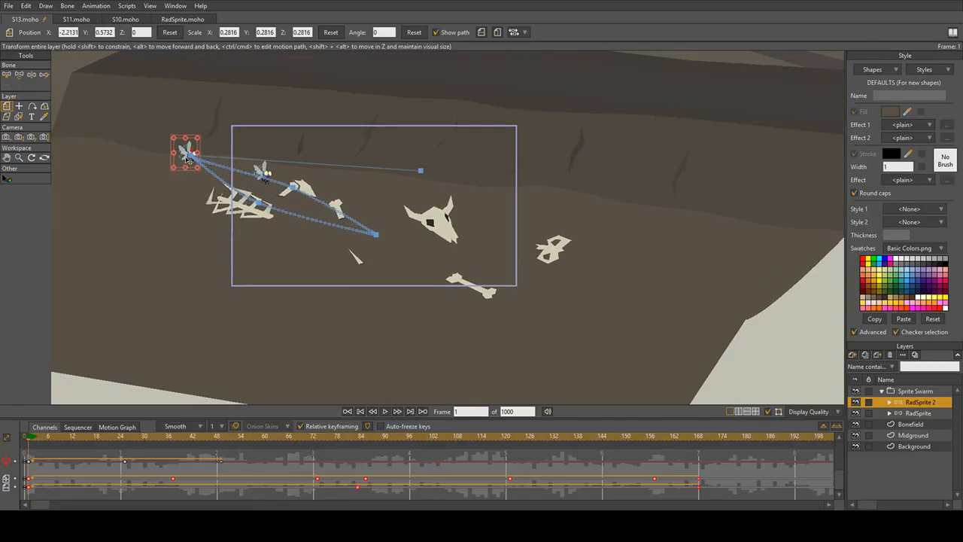
left_click_drag(188, 158, 221, 213)
scroll(280, 250, "up", 4)
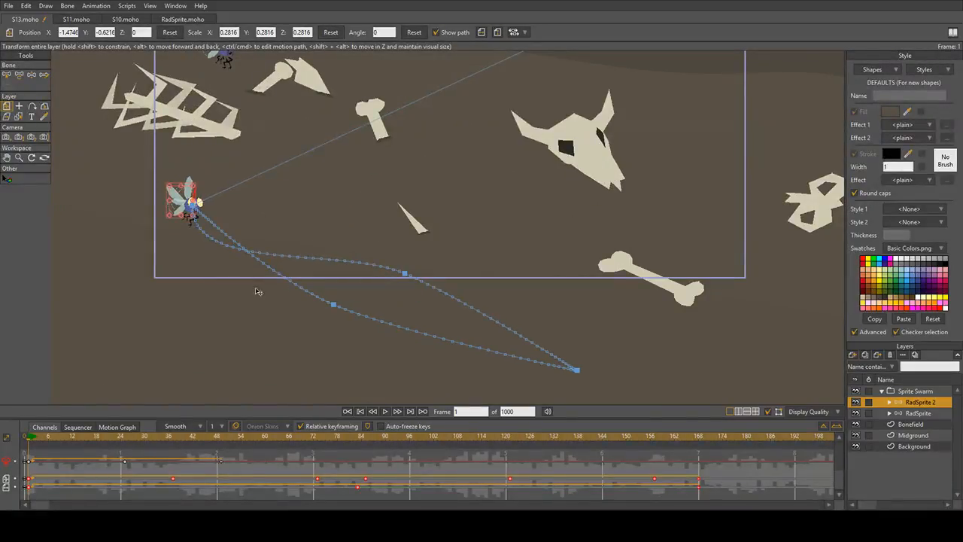
left_click(365, 436)
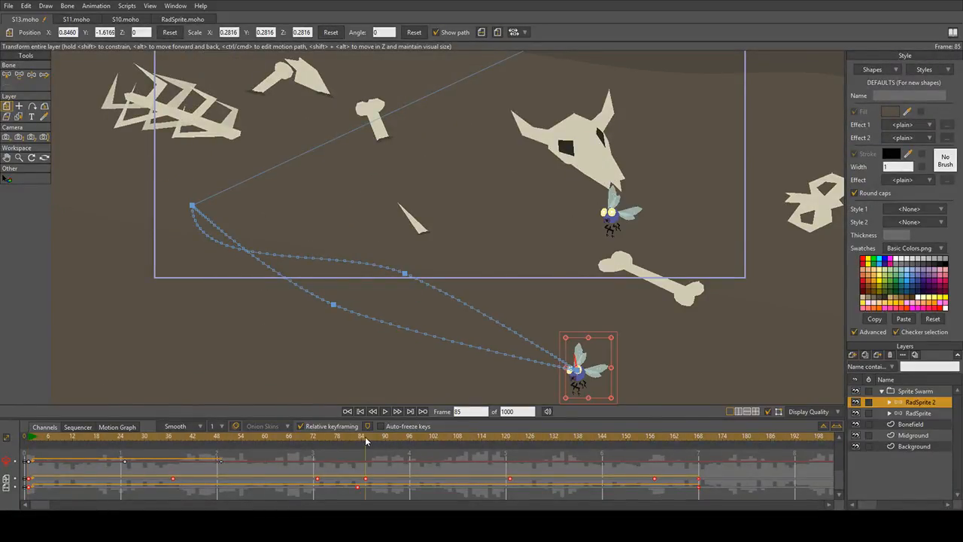
left_click_drag(365, 436, 317, 457)
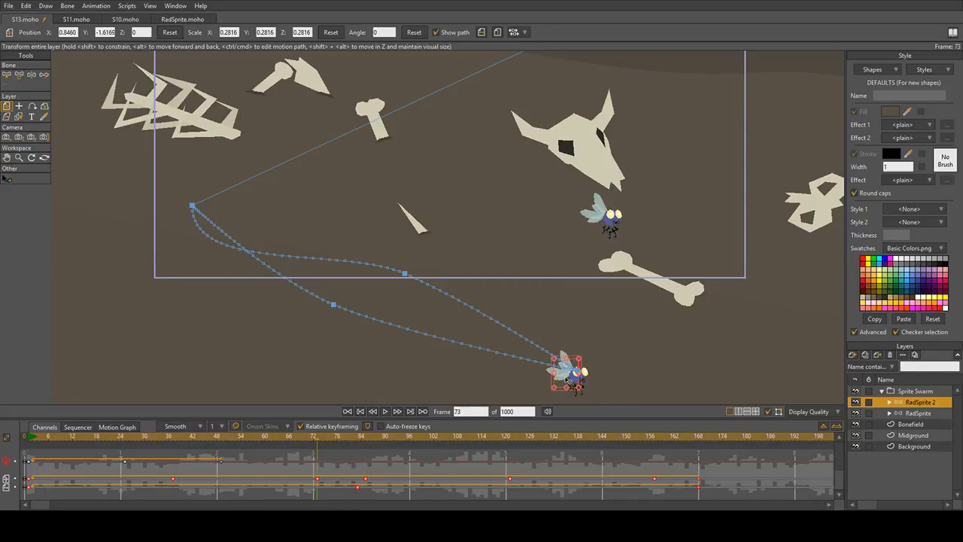
left_click_drag(569, 380, 475, 252)
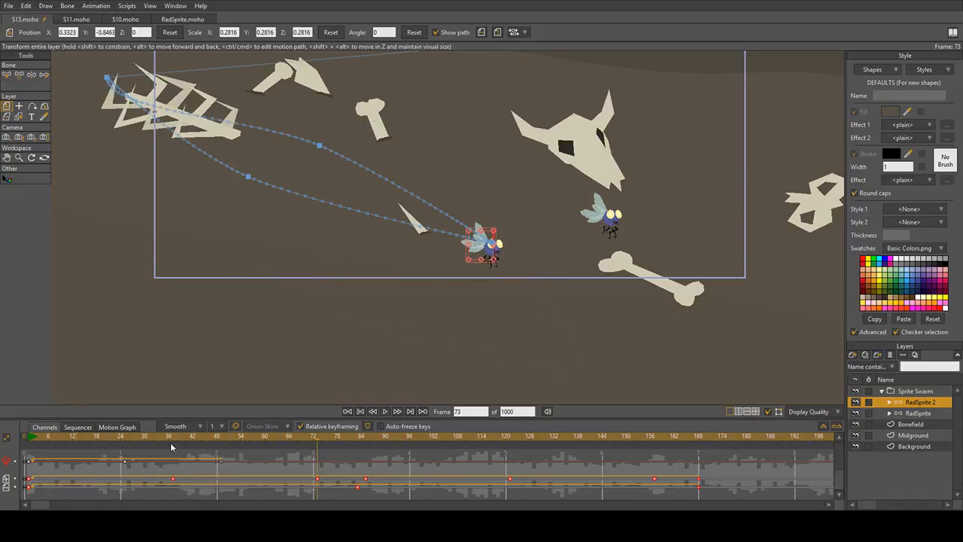
Step: Move RadSprite 2 with its whole path at frame 1 to X -1.4171, Y -0.6005, and deselect its keys
left_click(30, 442)
left_click_drag(106, 89, 196, 197)
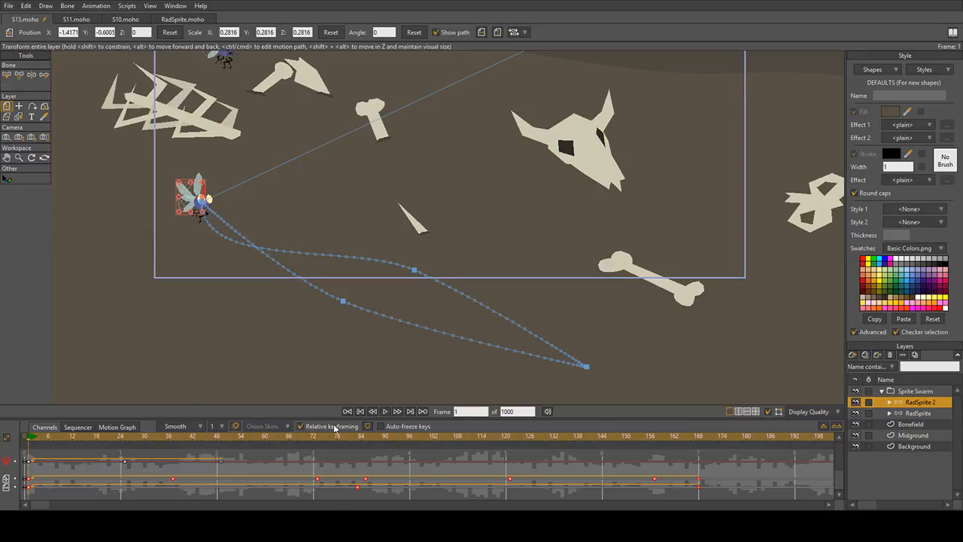
left_click(242, 489)
Step: Reposition only RadSprite 2's individual keys: frame 73 at X 0.2144, Y -0.7526 and frame 37 at X -0.6618, Y -0.30
left_click_drag(125, 451, 316, 464)
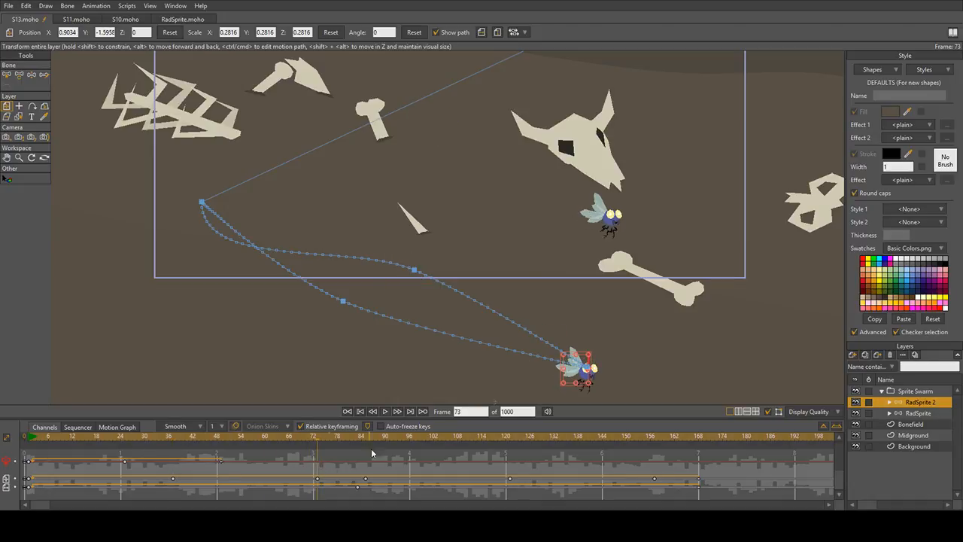
left_click_drag(574, 369, 462, 227)
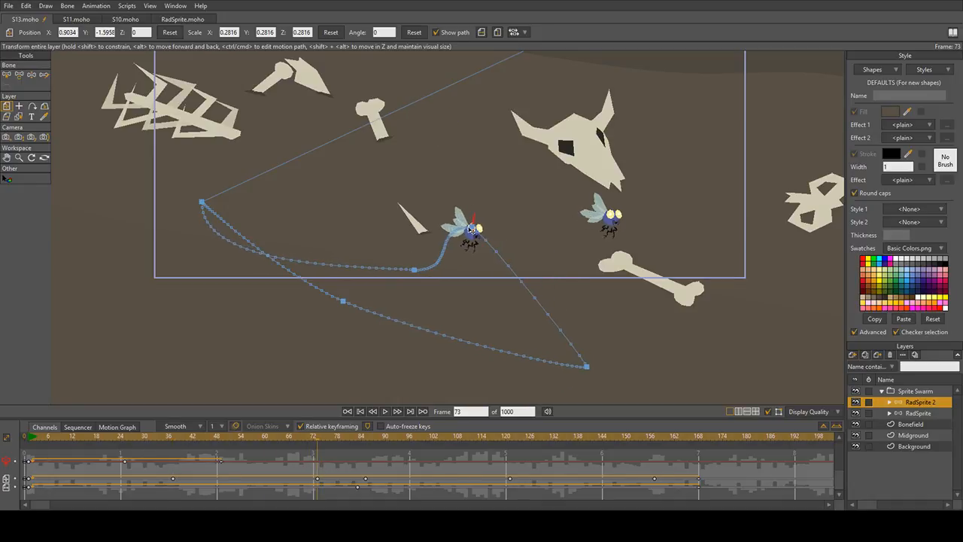
left_click(175, 440)
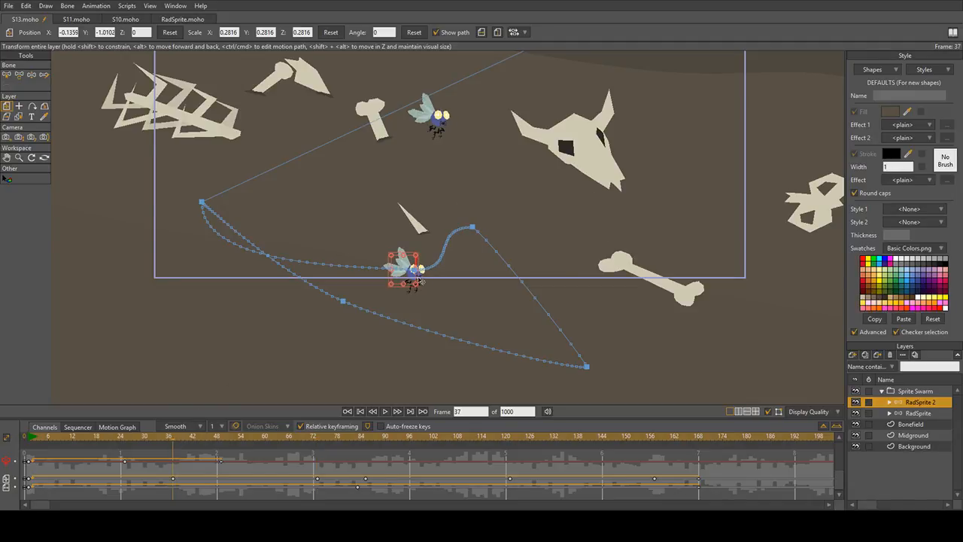
left_click_drag(419, 280, 315, 153)
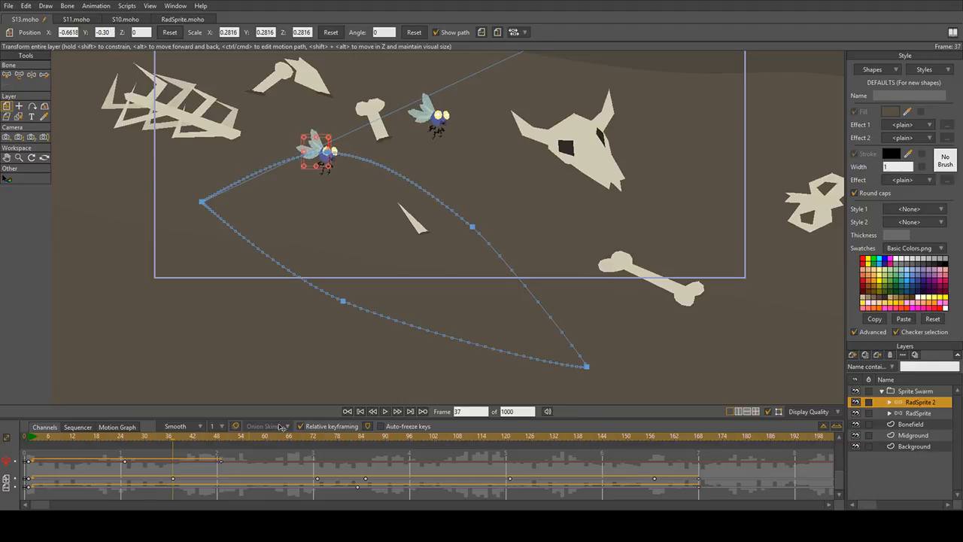
Step: Copy RadSprite 2's frame 73 position key to frame 85 and play back the reshaped flight loop
left_click_drag(305, 438, 365, 449)
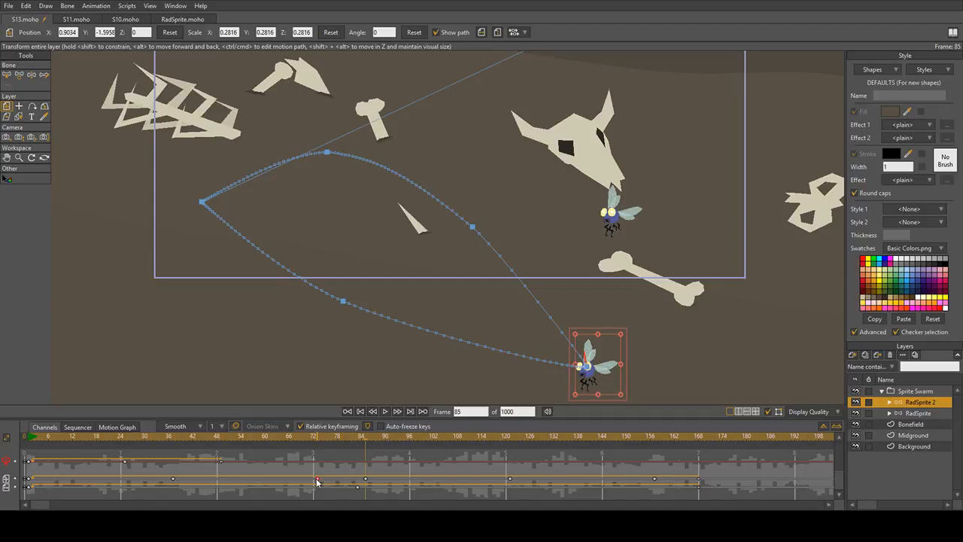
key("ctrl+v")
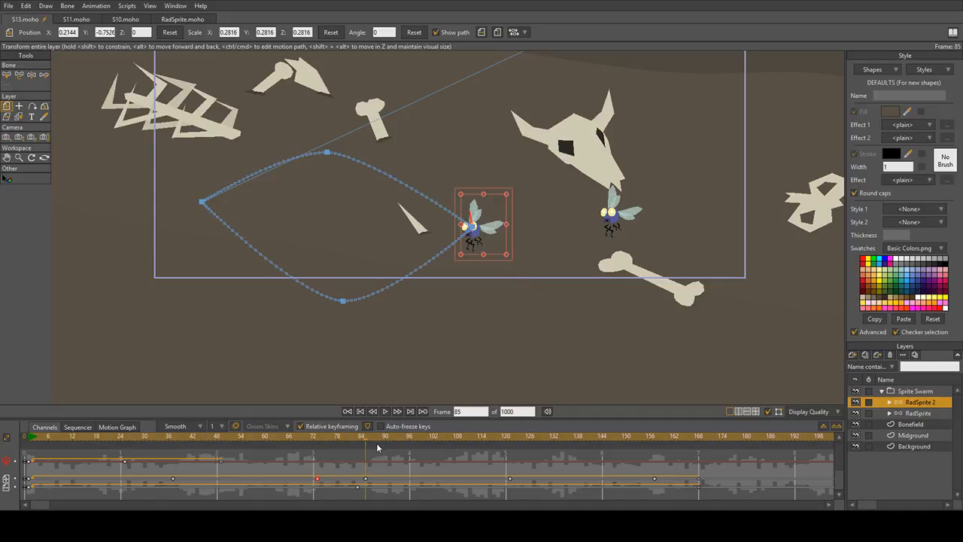
key("space")
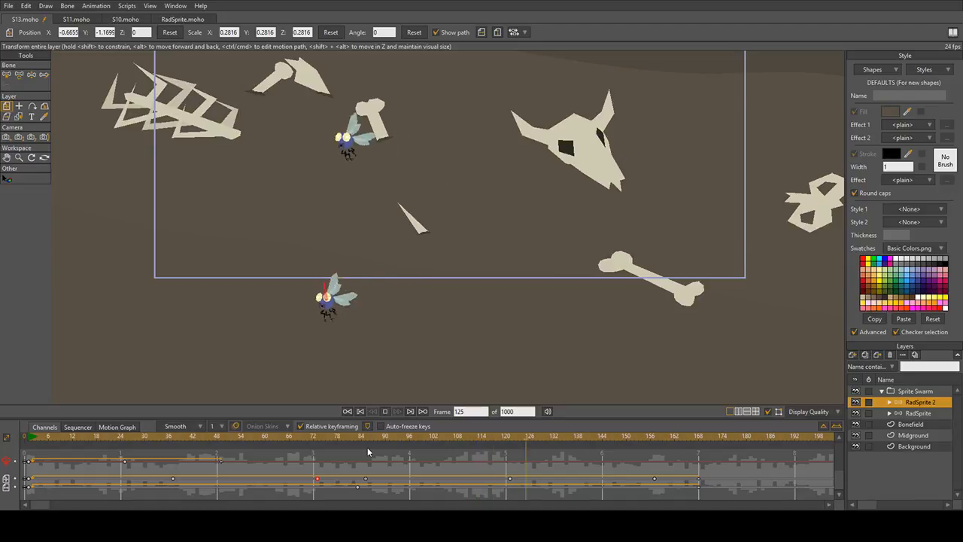
key("space")
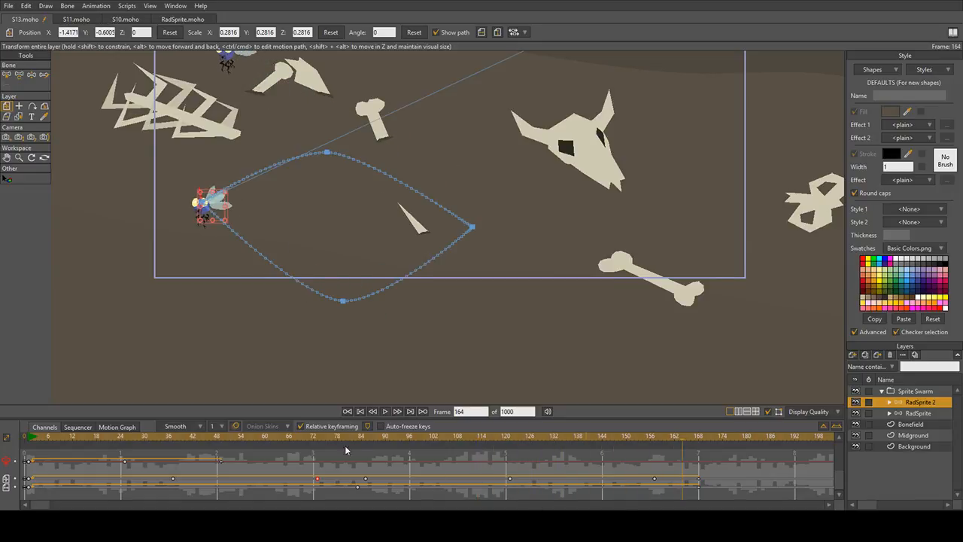
left_click(30, 439)
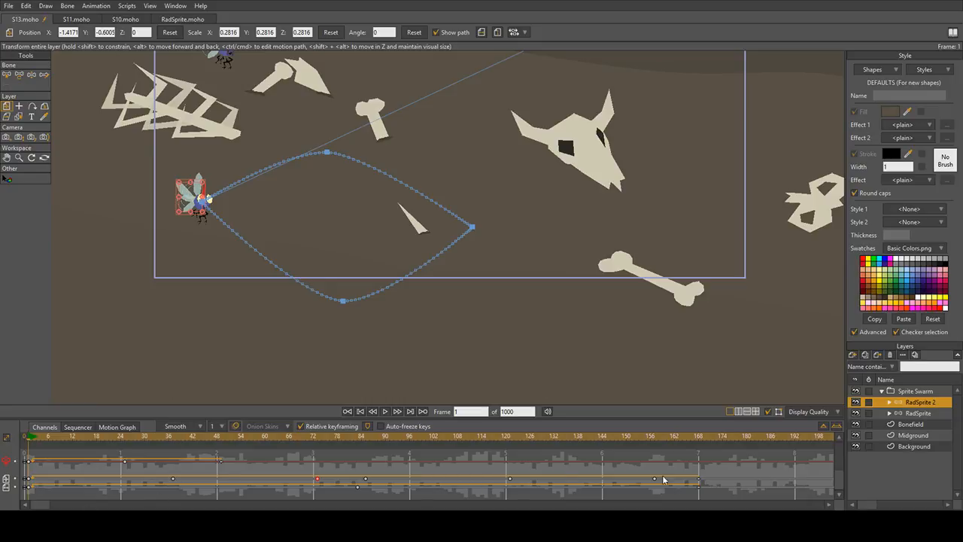
Step: Shift RadSprite 2's return-flight keys earlier in the timeline, and play both flies' loops past frame 400 before returning to frame 1
left_click_drag(728, 500, 28, 485)
left_click_drag(699, 482, 607, 485)
left_click(385, 411)
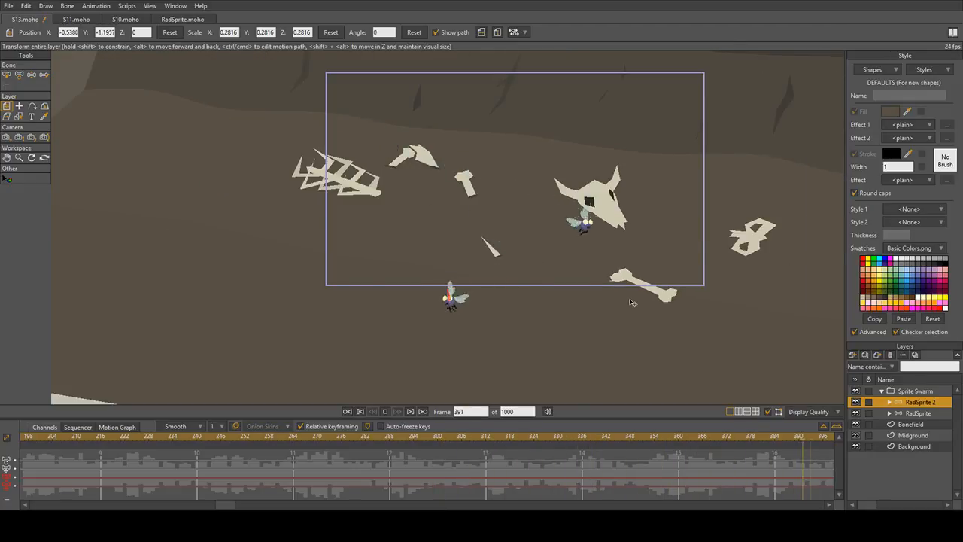
key("space")
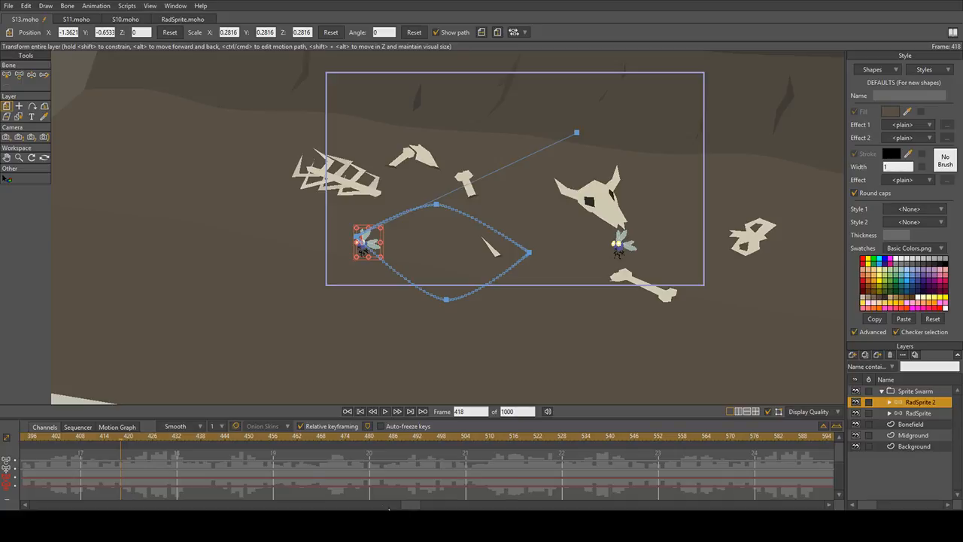
left_click_drag(389, 509, 10, 500)
left_click(32, 439)
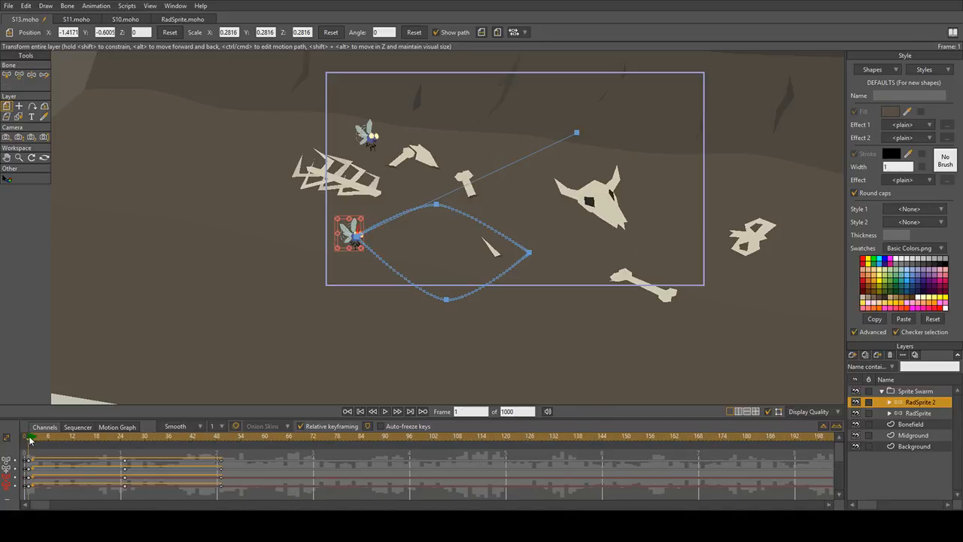
Step: At frame 0, expand RadSprite 2's layer group and activate the multi-purpose color tool
left_click(26, 437)
scroll(556, 193, "up", 3)
left_click_drag(624, 87, 486, 279)
scroll(486, 279, "up", 5)
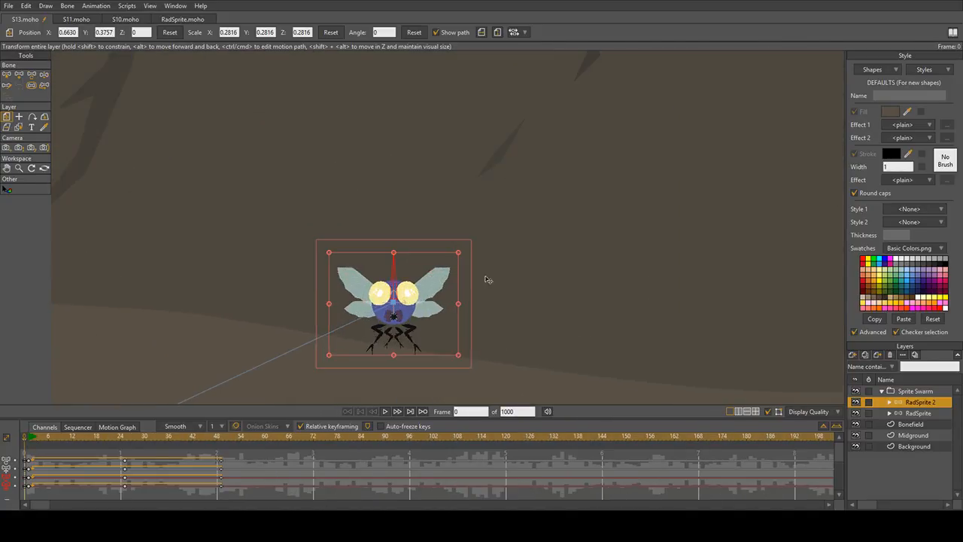
scroll(381, 349, "up", 4)
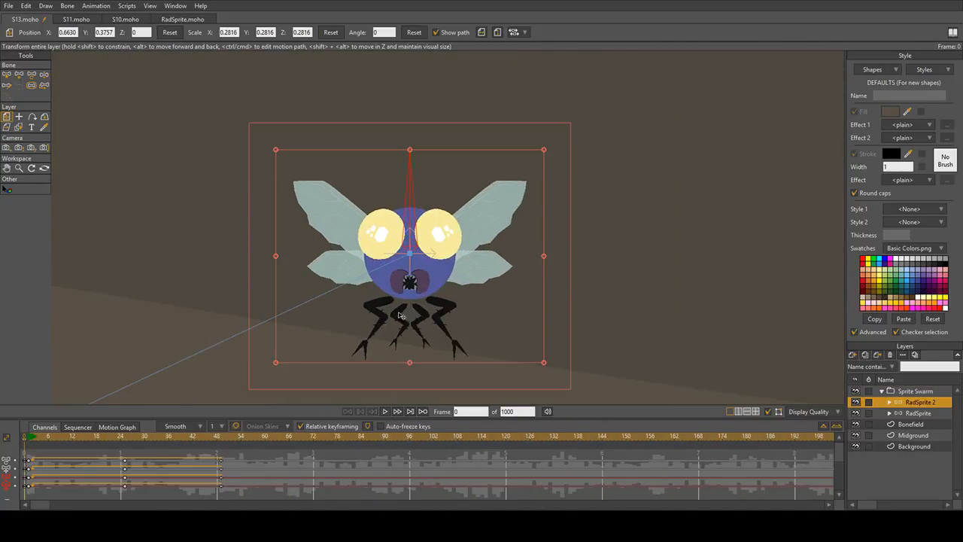
left_click(890, 403)
left_click(6, 188)
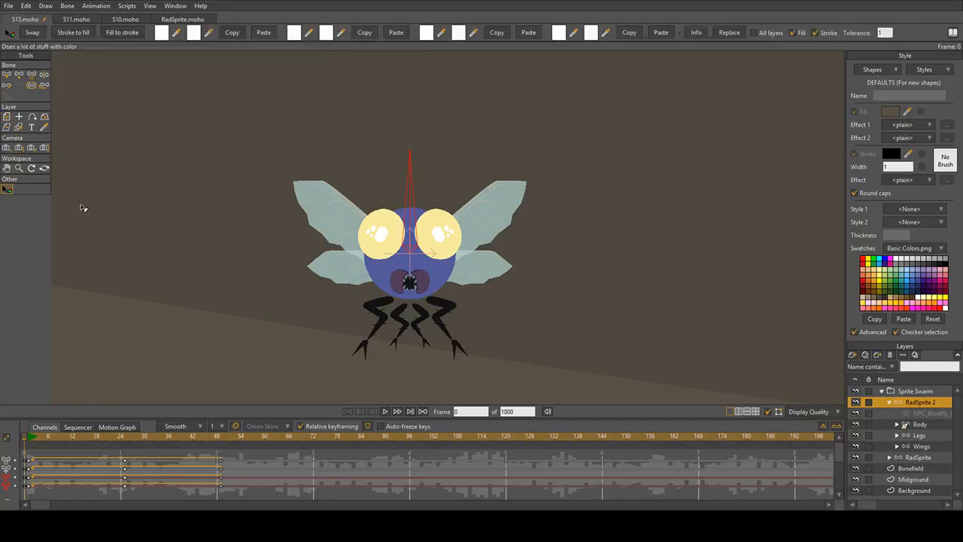
Step: Select the Body shape layer inside RadSprite 2's Body group, try Fill to stroke on it and undo the change
scroll(486, 285, "up", 2)
scroll(488, 295, "up", 2)
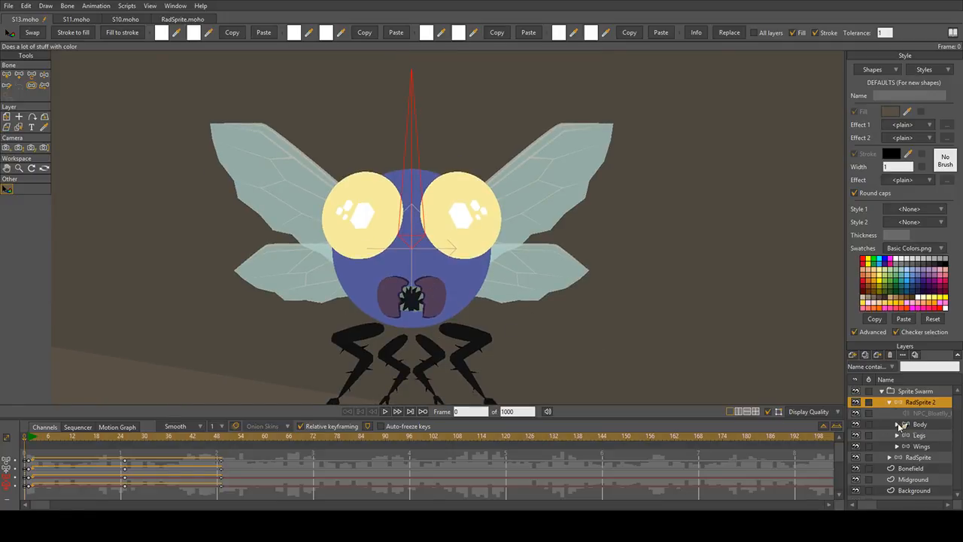
left_click(898, 424)
left_click(933, 480)
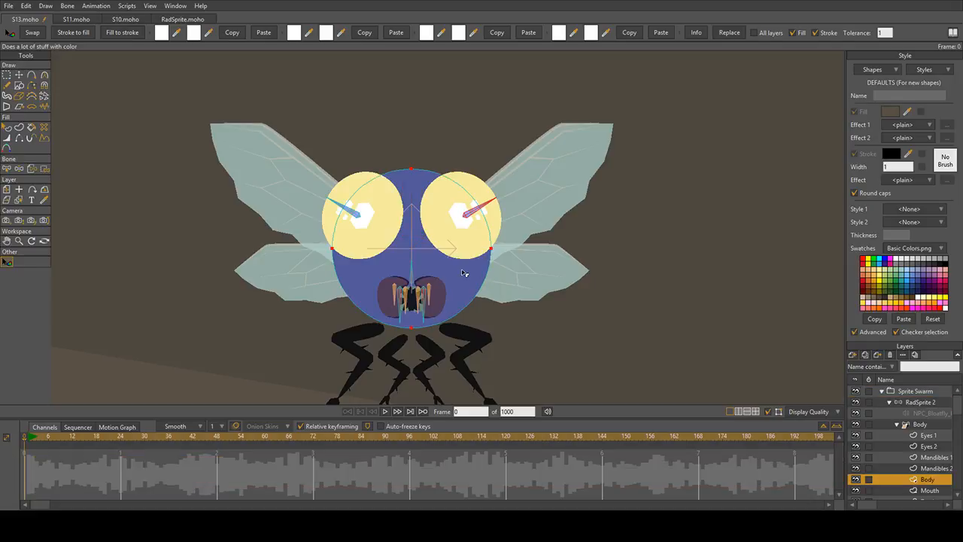
left_click(134, 32)
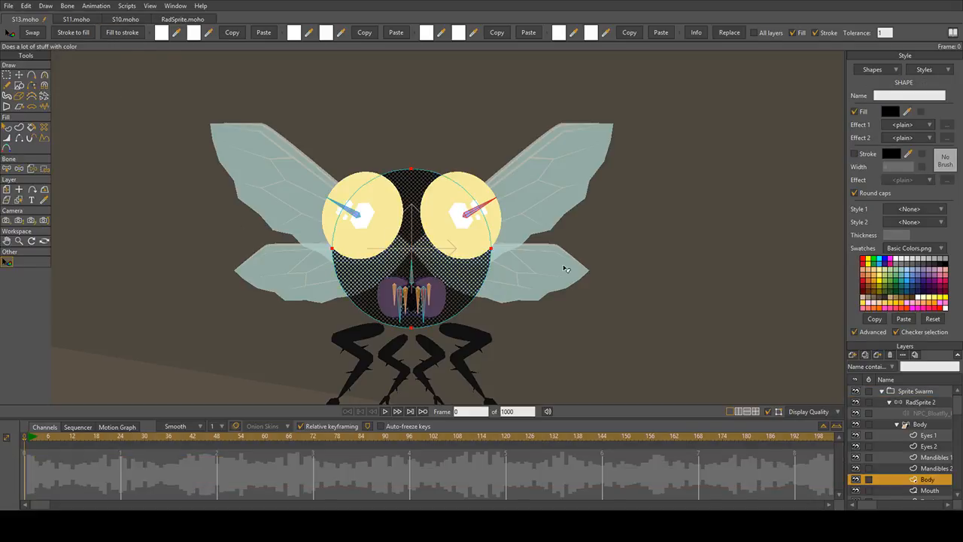
key("ctrl+z")
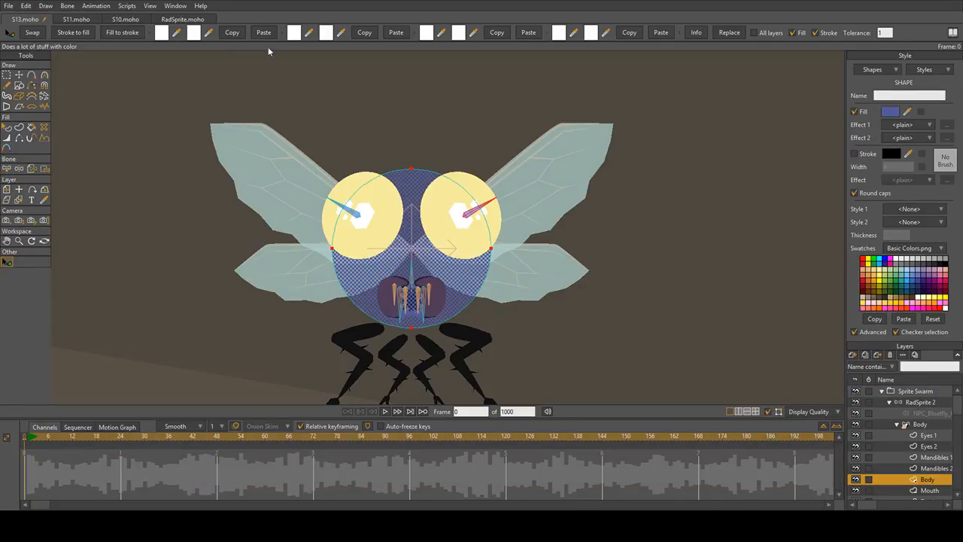
Step: Copy the Body shape's colors into the first two color pairs and try a light orange replacement fill on RadSprite 2's Body group
left_click(235, 32)
left_click(367, 34)
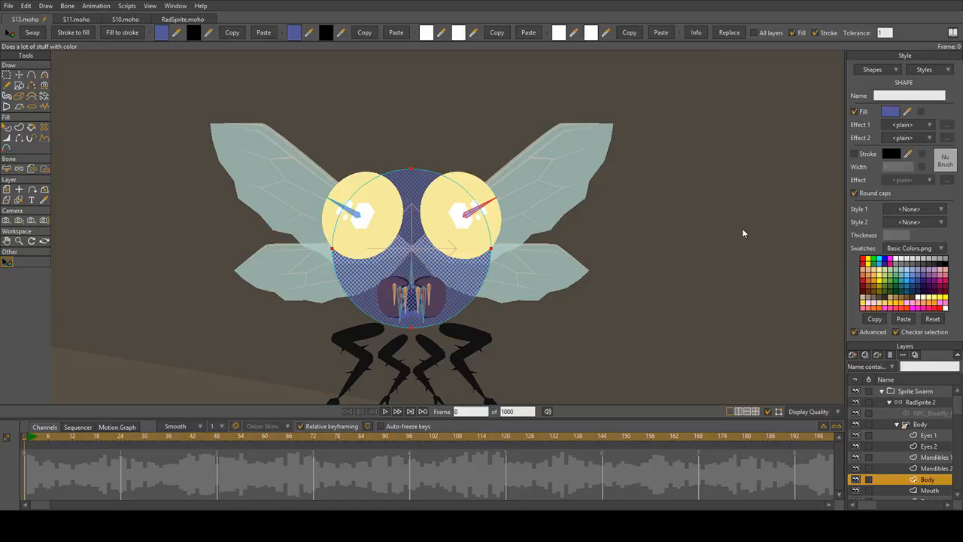
left_click(802, 335)
left_click(921, 425)
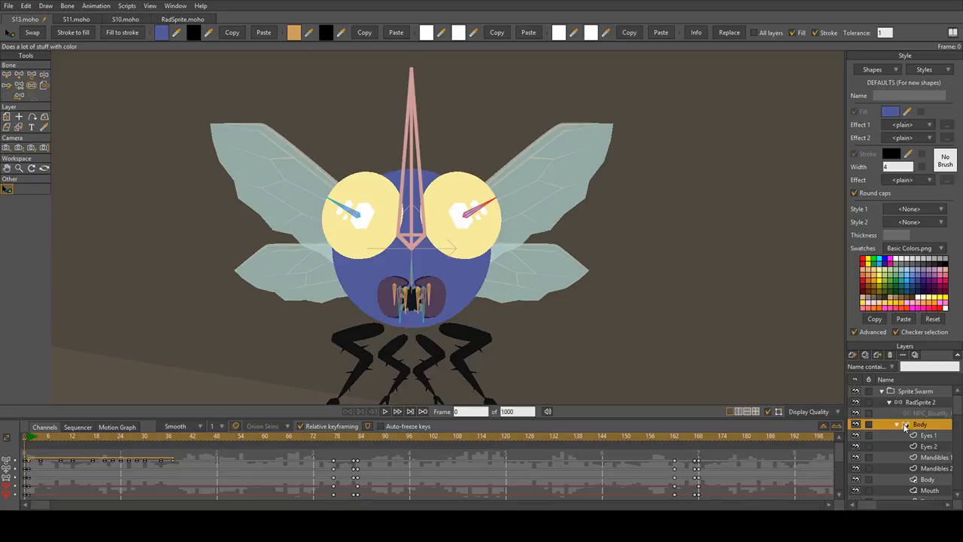
left_click(924, 402)
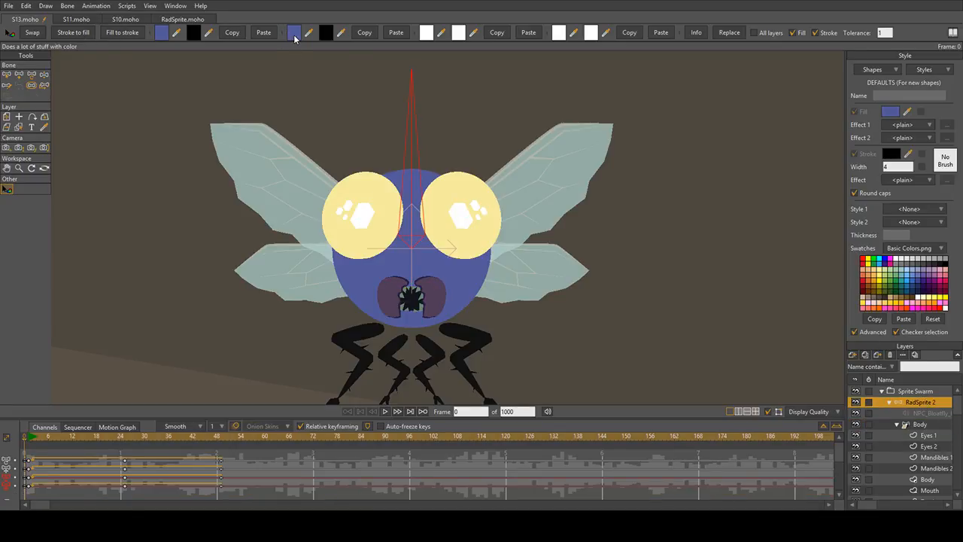
Step: Recolor the Body shape inside RadSprite 2's Body group with a golden orange fill
scroll(367, 107, "down", 5)
scroll(741, 359, "up", 4)
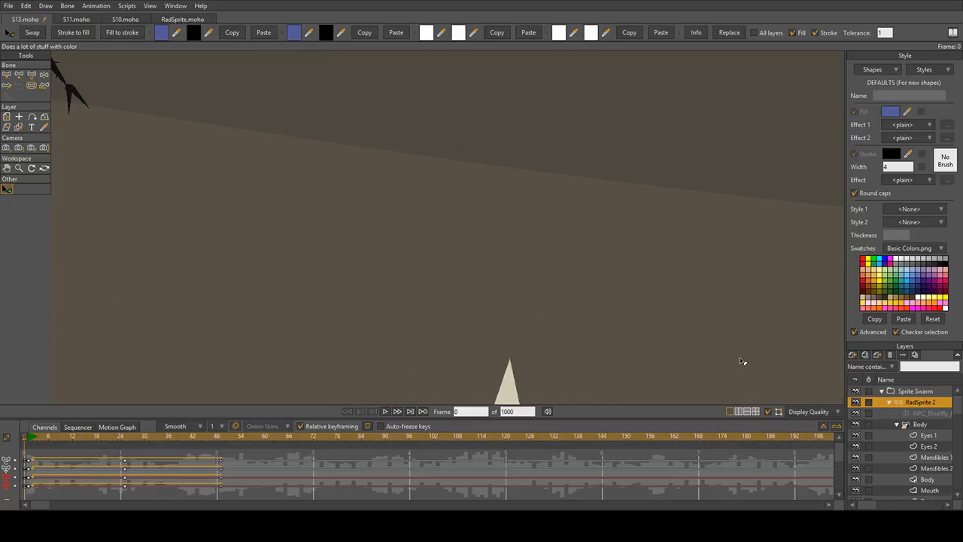
left_click_drag(521, 188, 721, 352)
left_click_drag(516, 186, 630, 193)
scroll(630, 194, "down", 2)
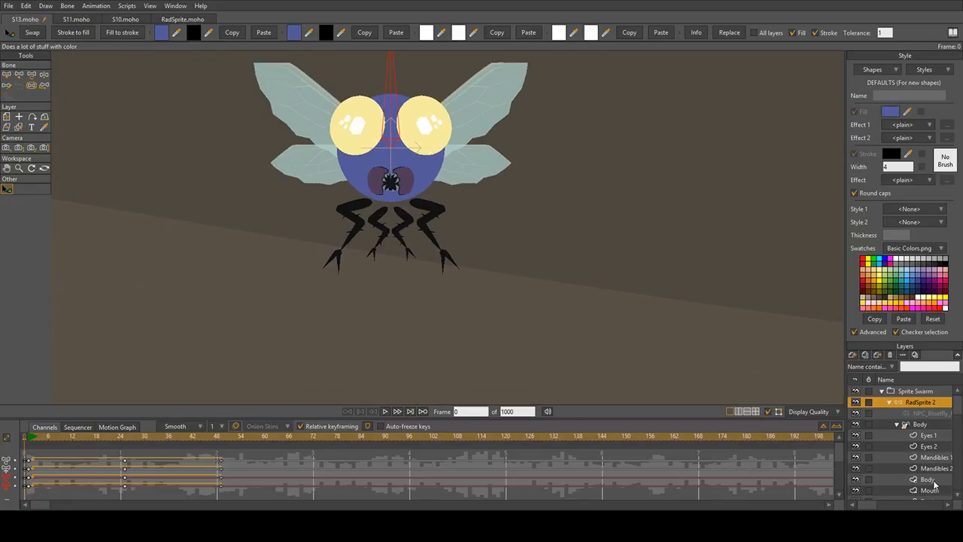
left_click(931, 479)
scroll(308, 76, "up", 3)
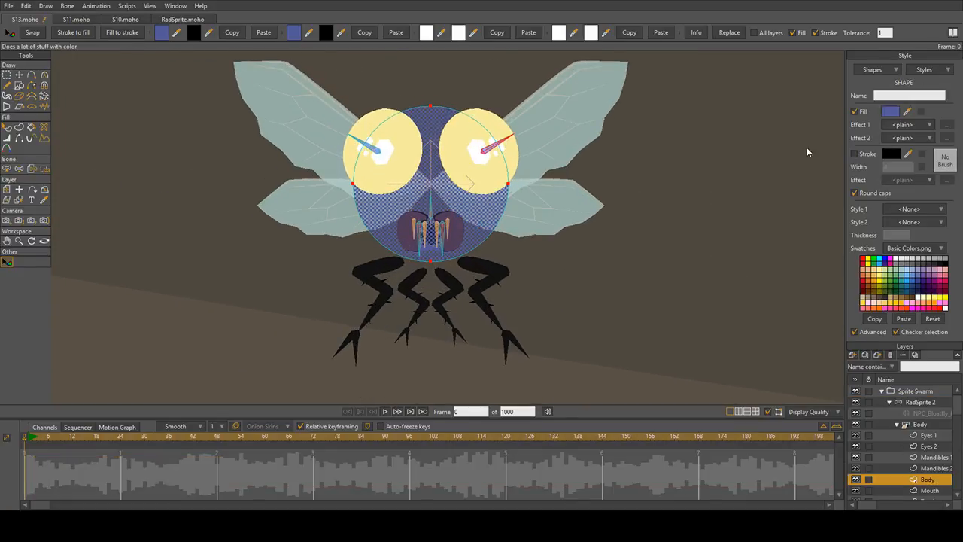
left_click(895, 115)
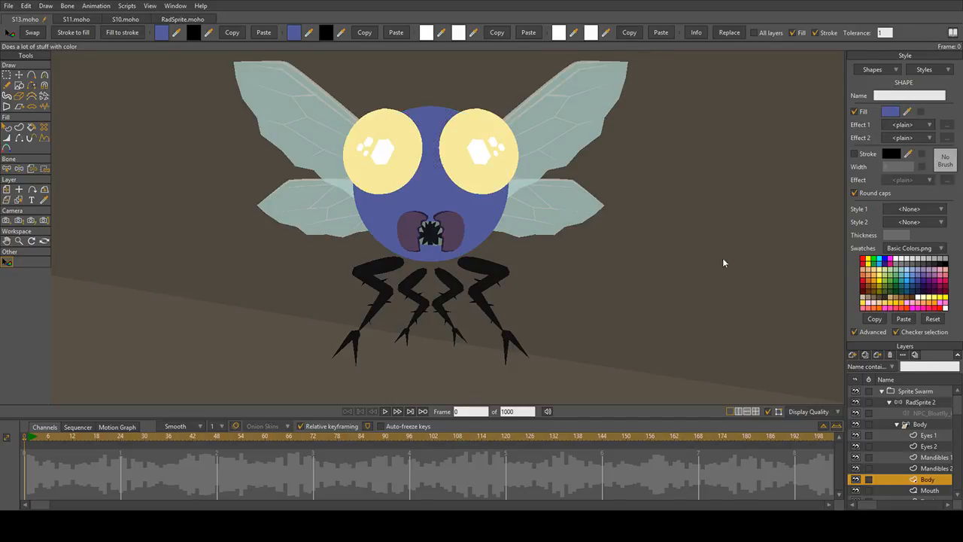
key("ctrl+z")
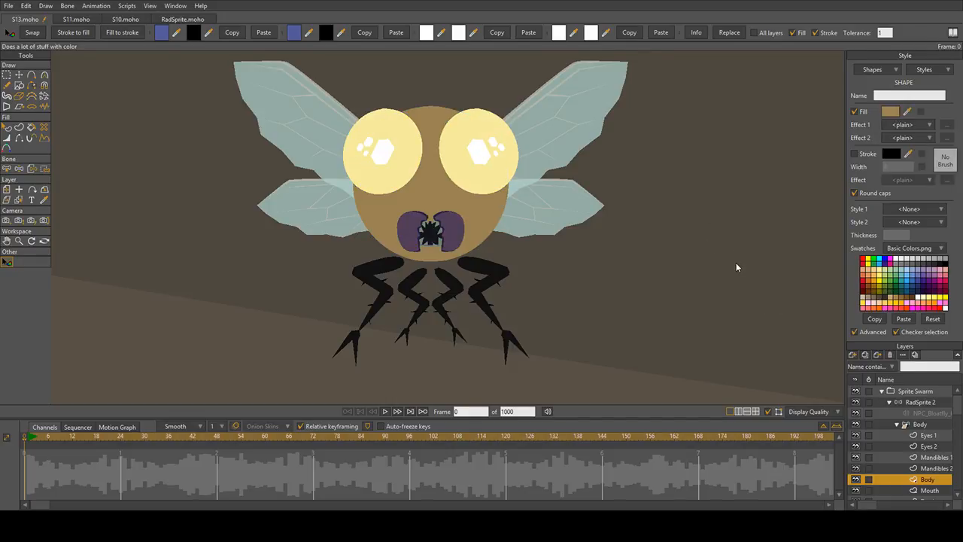
key("ctrl+z")
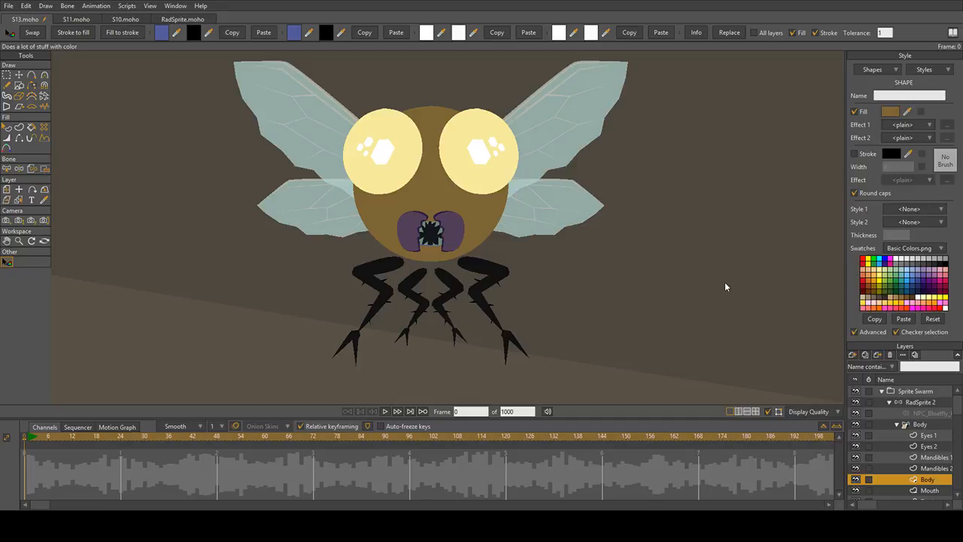
key("ctrl+z")
key("ctrl+shift+z")
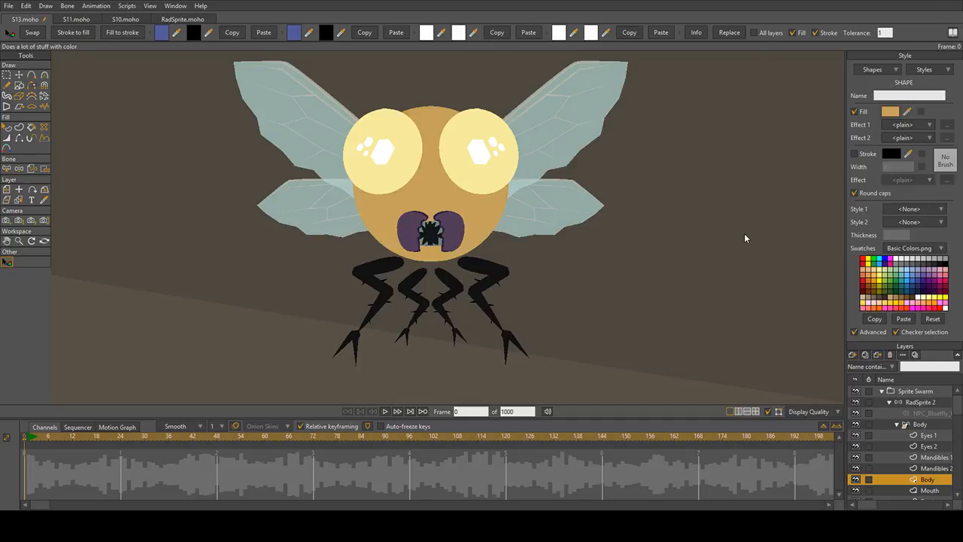
key("ctrl+z")
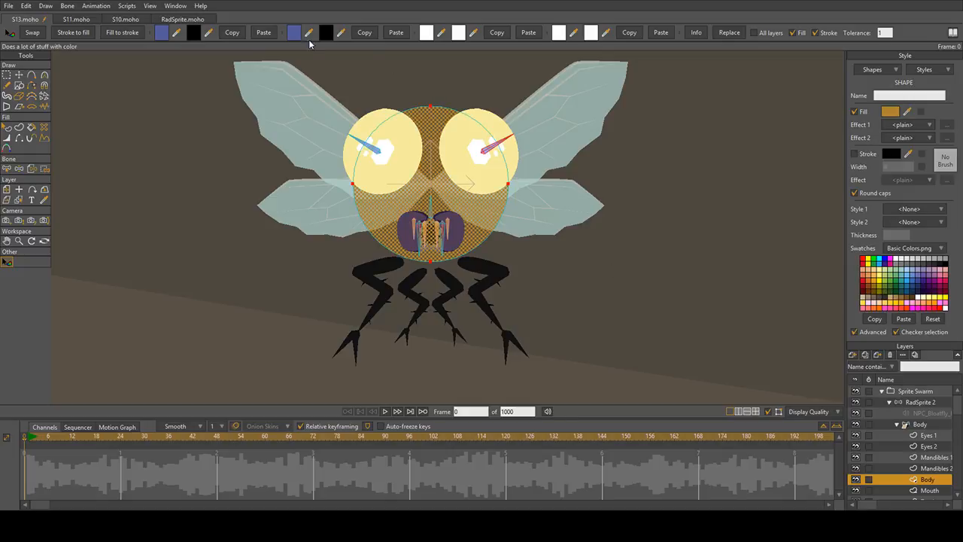
Step: Copy the Body shape's golden orange fill and black stroke into the color tool's second and first color pairs
left_click(357, 36)
left_click(924, 426)
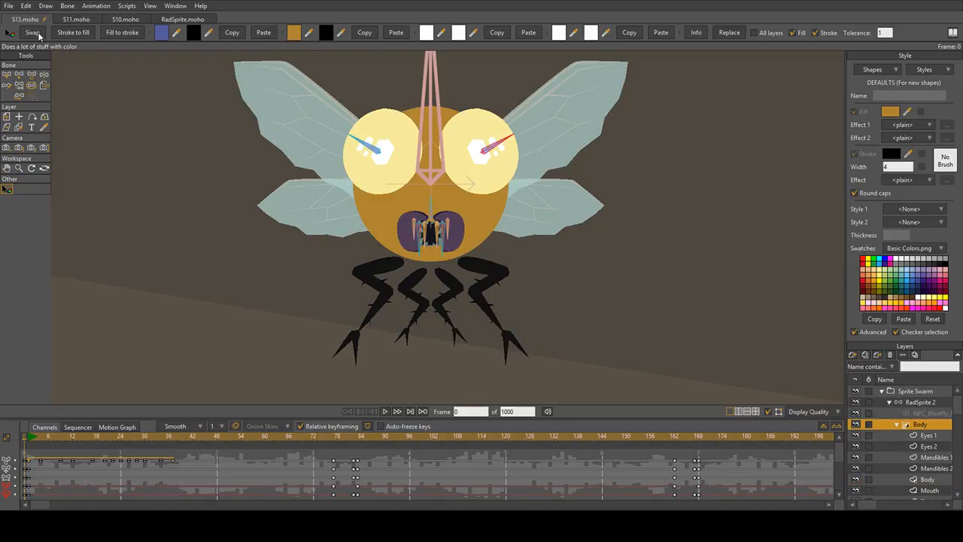
scroll(433, 229, "up", 10)
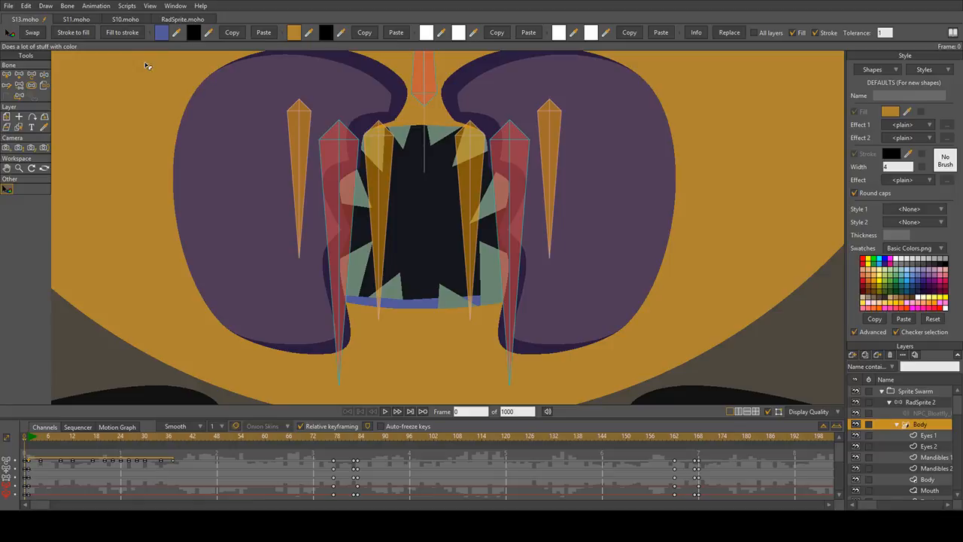
left_click(928, 479)
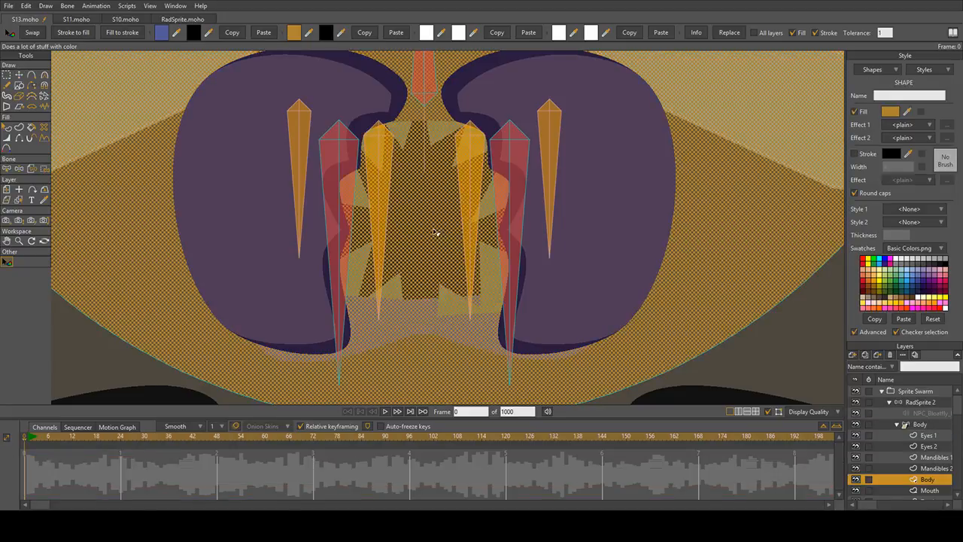
left_click(232, 32)
Step: Copy the blue mouth-edge shape's colors from the Teeth layer into the second color pair and try swapping them across the Body group
scroll(933, 479, "down", 1)
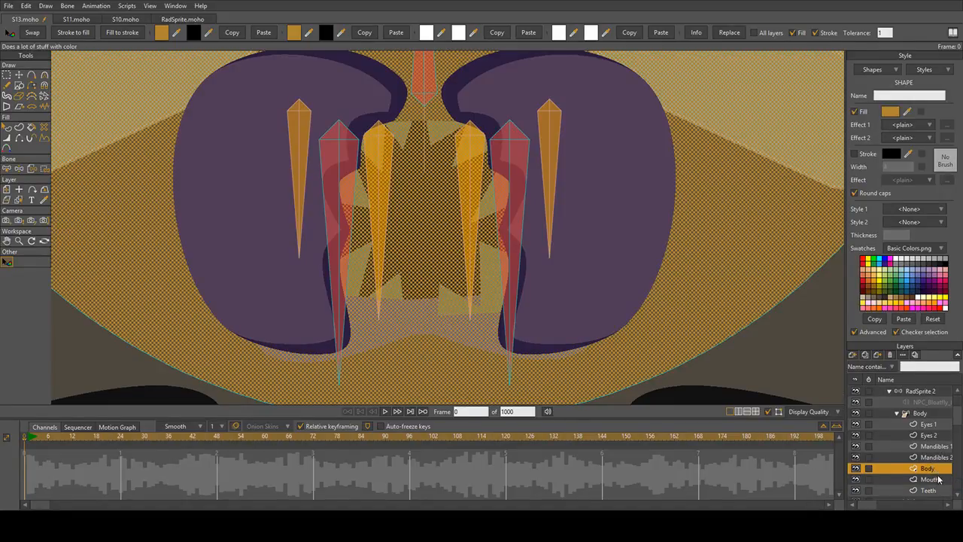
left_click(932, 492)
left_click(419, 308)
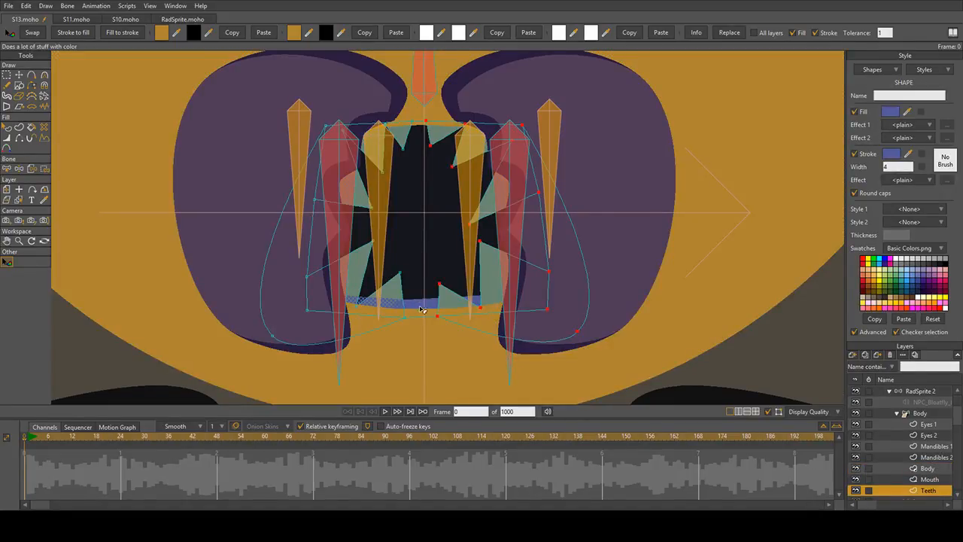
left_click(364, 32)
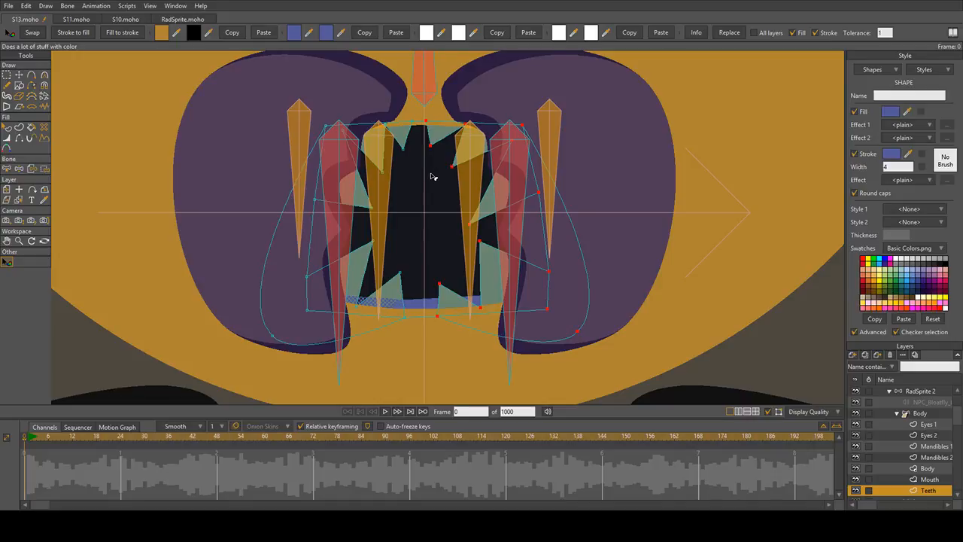
left_click(931, 415)
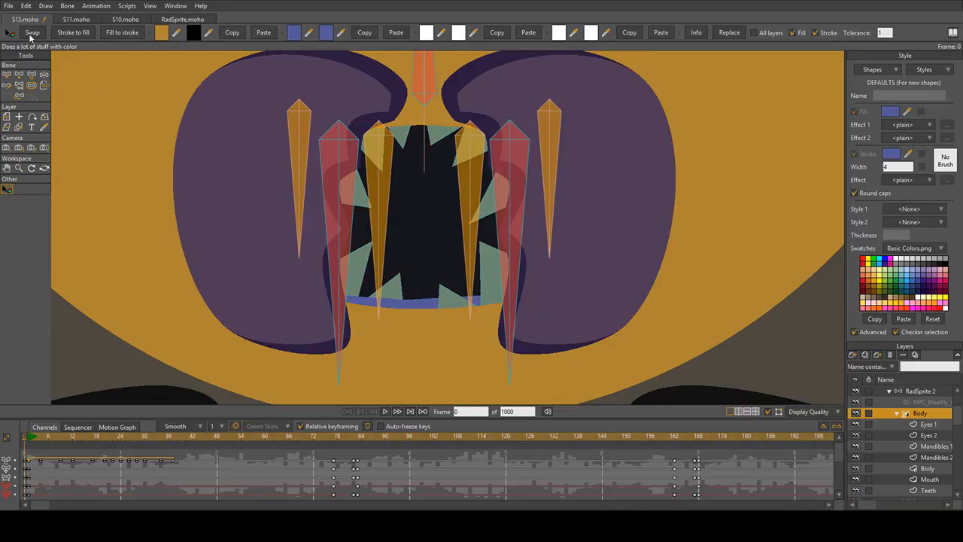
scroll(478, 314, "down", 5)
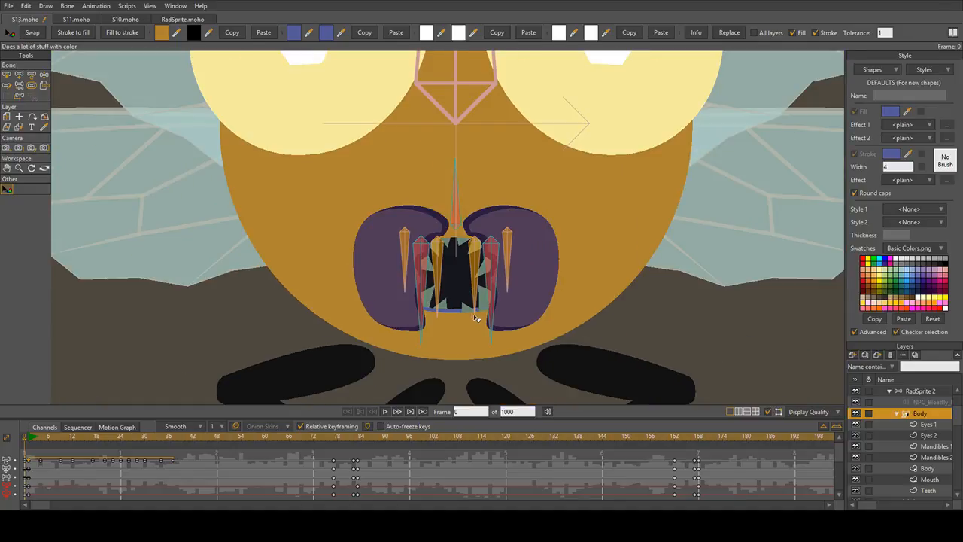
scroll(475, 317, "up", 5)
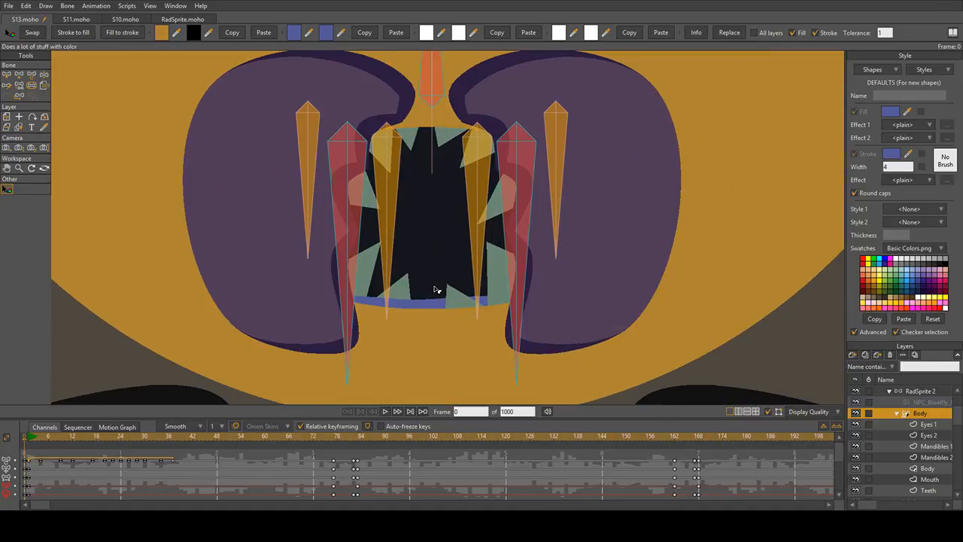
scroll(438, 294, "down", 3)
Step: With the Teeth layer active, sample the golden orange body color into the second color pair's fill and stroke
left_click(927, 490)
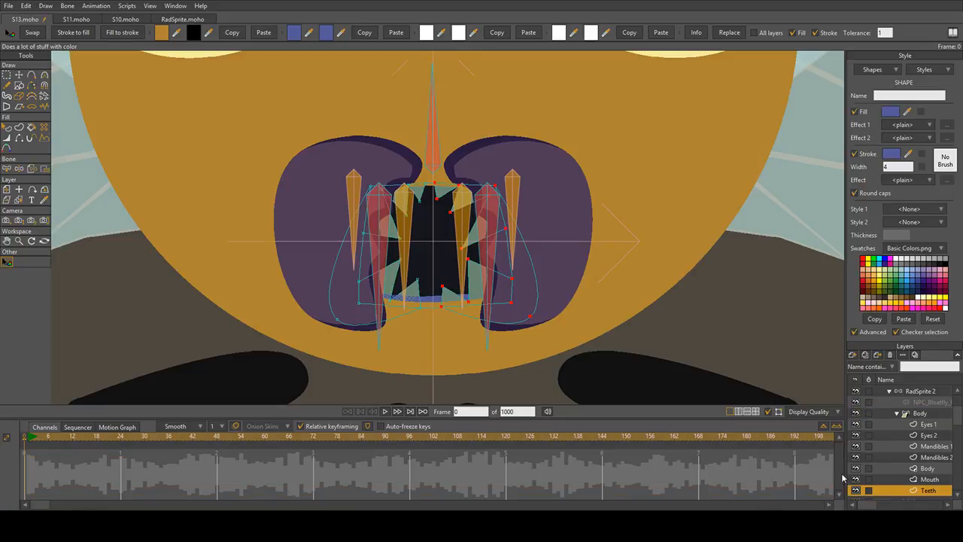
scroll(397, 302, "up", 3)
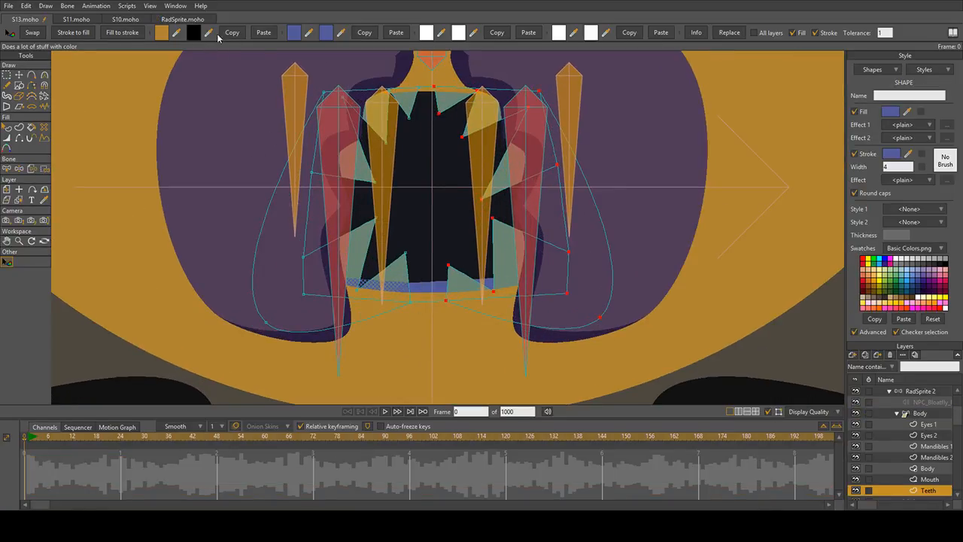
left_click(308, 35)
left_click(431, 290)
scroll(493, 321, "up", 4)
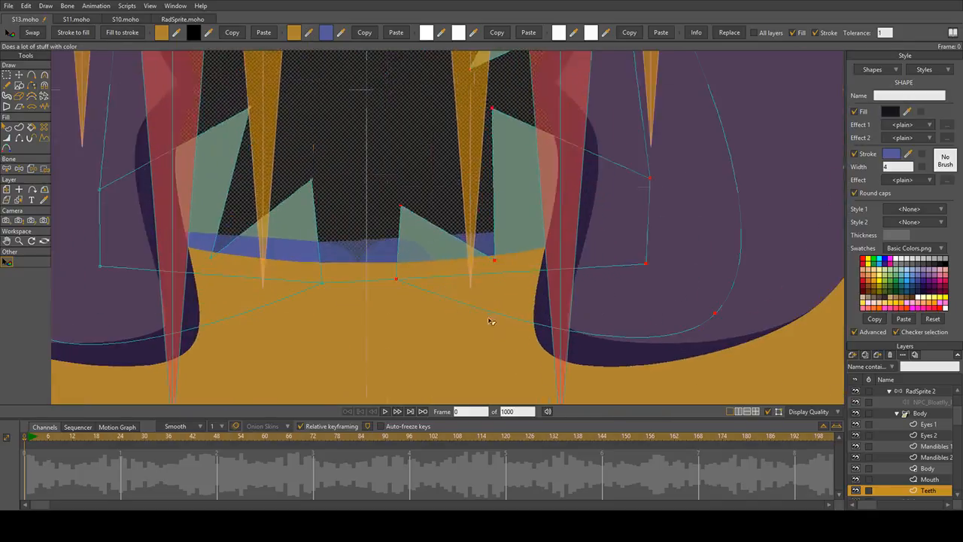
left_click(480, 253)
left_click(331, 252)
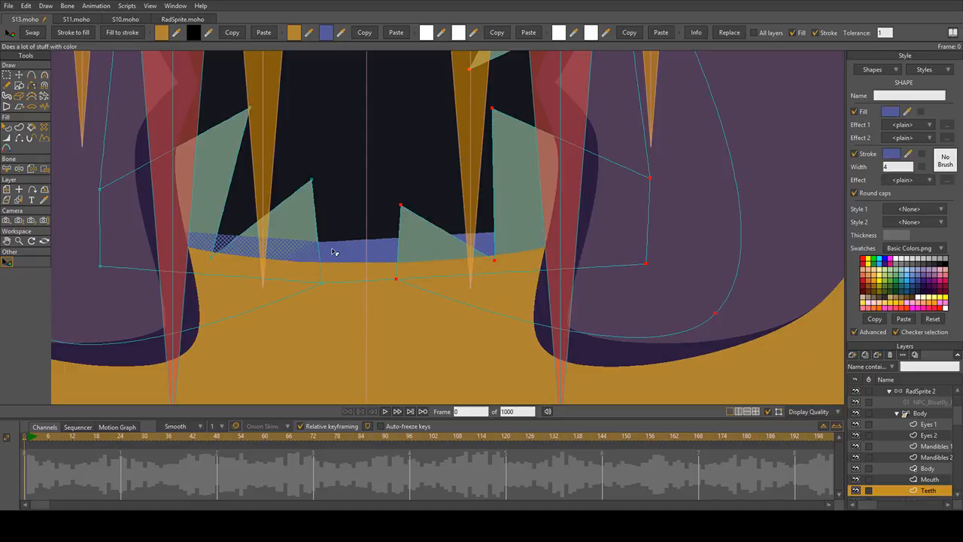
left_click(343, 32)
Step: Set the stroke and fill of the left blue strip below the mouth to the sampled golden orange
scroll(346, 177, "down", 4)
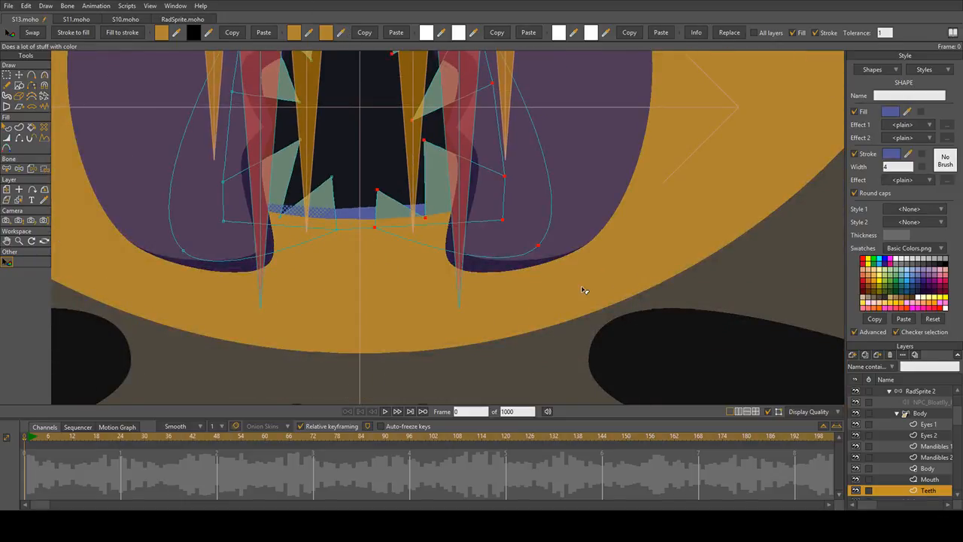
scroll(519, 285, "down", 3)
scroll(545, 286, "up", 3)
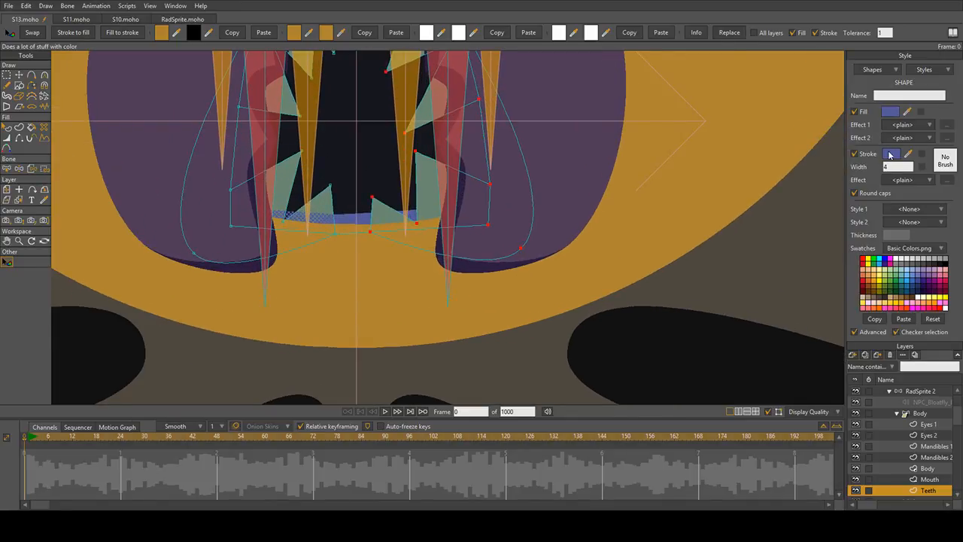
left_click(908, 154)
left_click(907, 111)
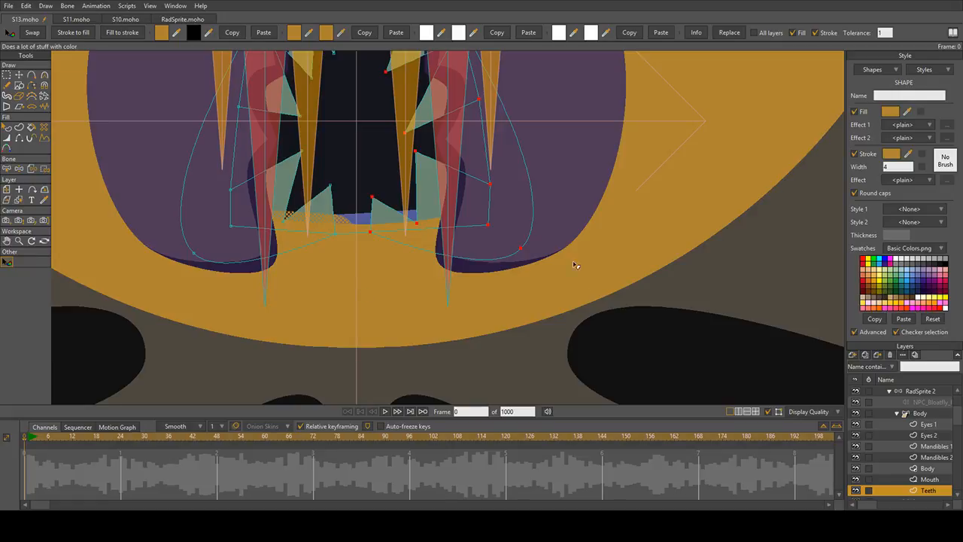
Step: Give the right strip below the mouth a golden orange fill and stroke, and match the dark mouth shape's stroke
left_click(359, 224)
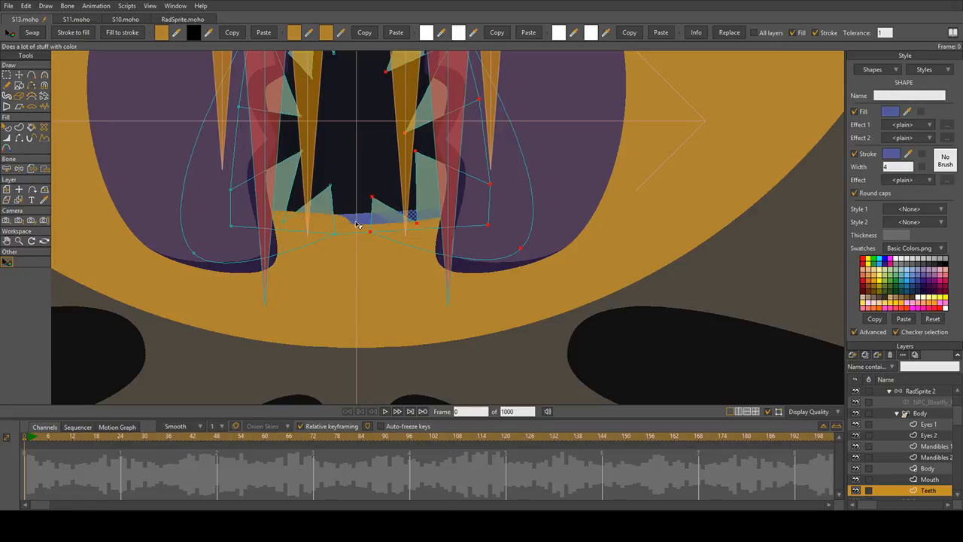
left_click(908, 112)
left_click(908, 153)
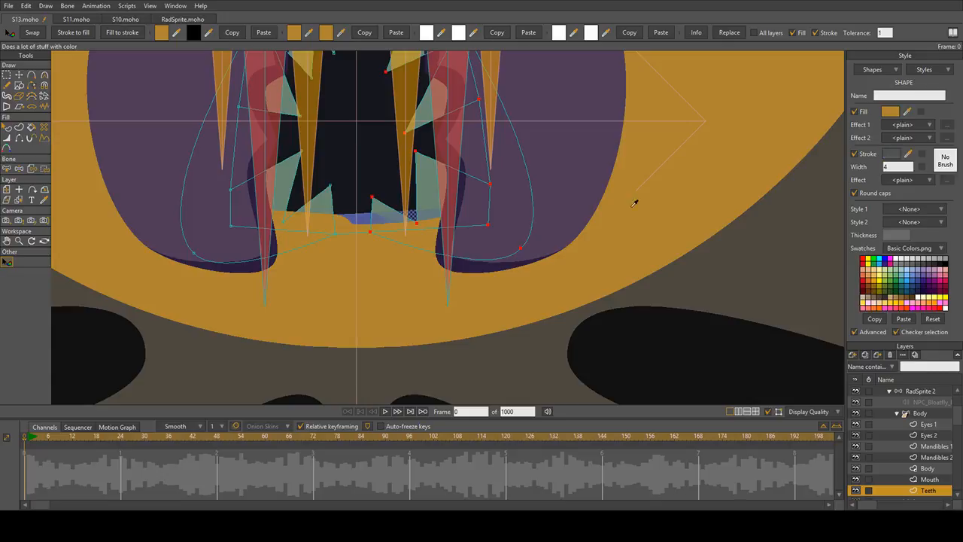
left_click(356, 213)
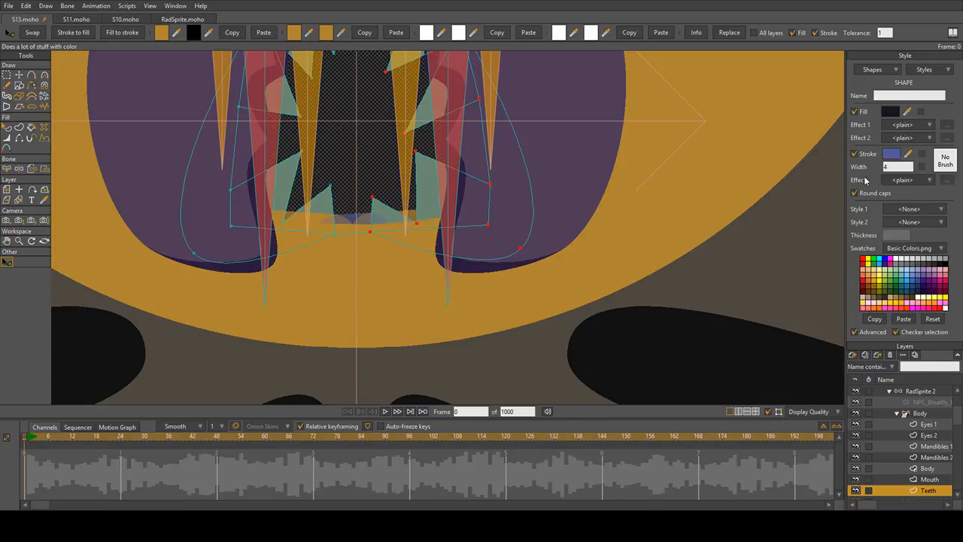
left_click(908, 154)
scroll(518, 311, "down", 3)
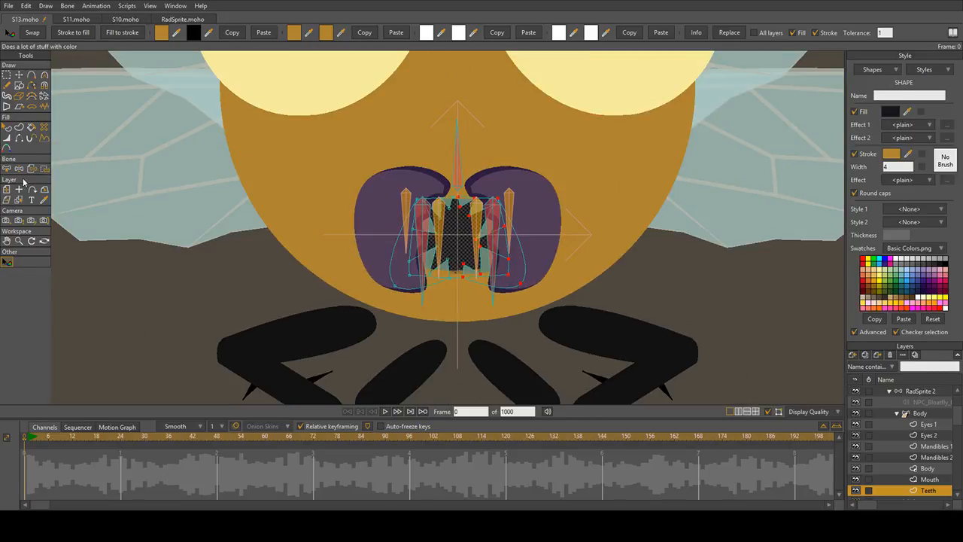
Step: Use the Select Shape tool to examine the mouth's lower edge and teeth for leftover blue, finishing with nothing selected
key("q")
left_click(221, 284)
scroll(412, 293, "up", 3)
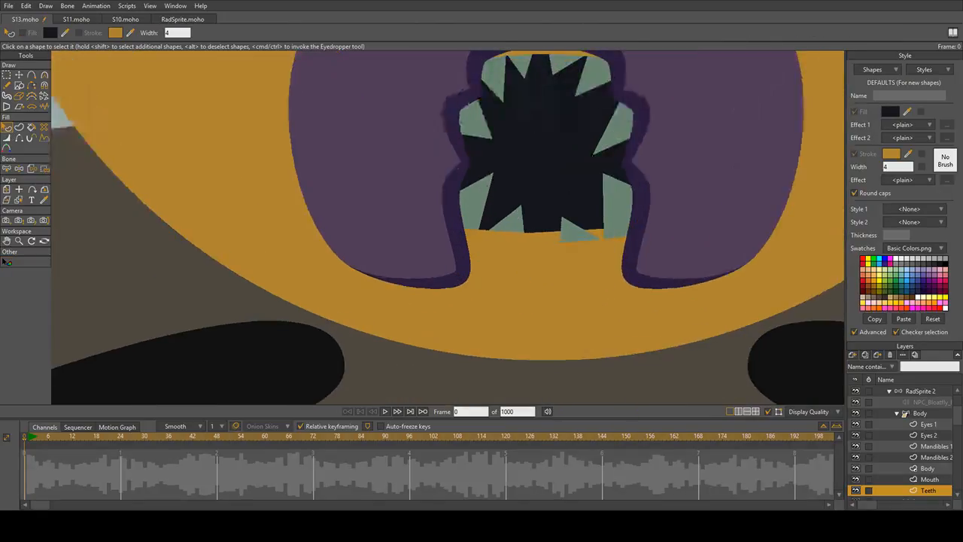
left_click(558, 233)
scroll(554, 239, "up", 3)
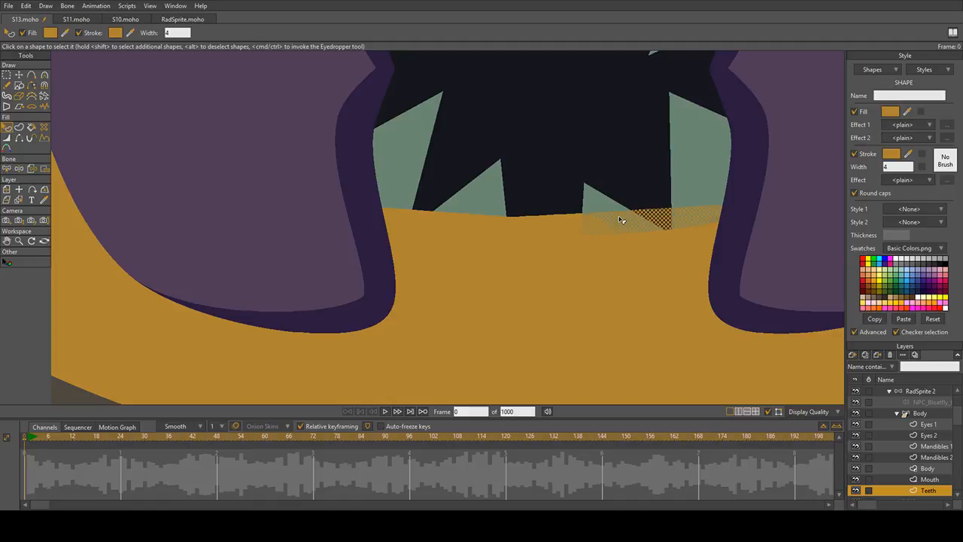
scroll(458, 218, "down", 5)
left_click(207, 315)
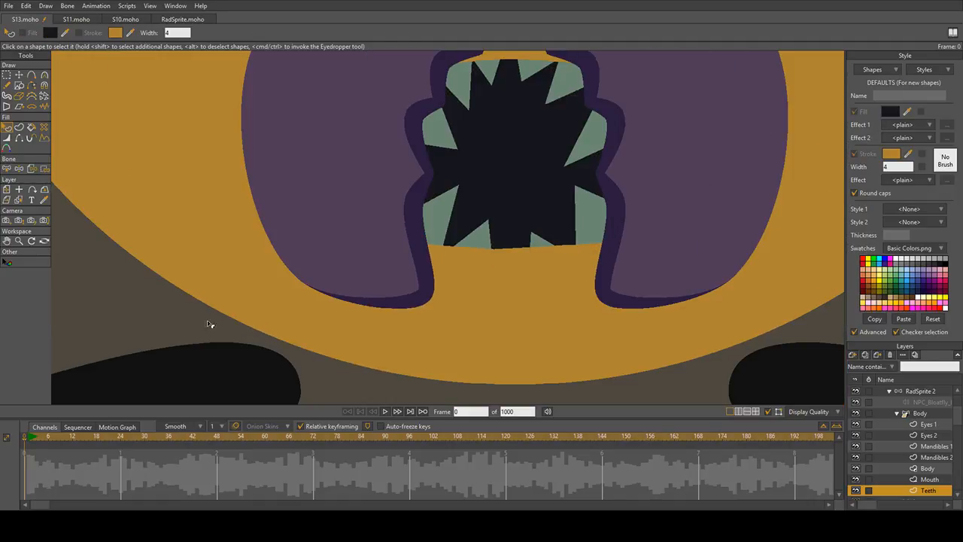
scroll(160, 280, "down", 1)
scroll(160, 280, "down", 8)
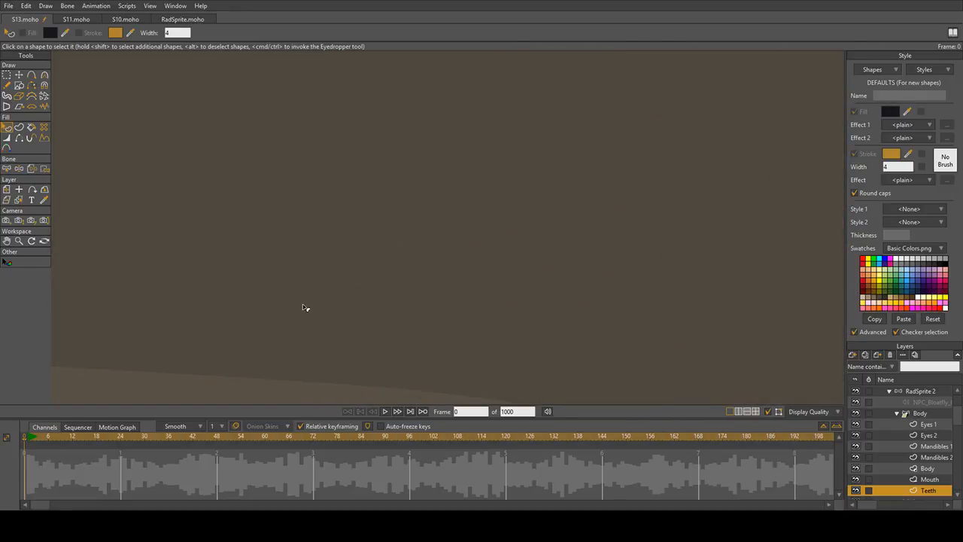
Step: Collapse RadSprite 2, expand the original RadSprite's Body group and make its Teeth layer active
scroll(317, 350, "up", 8)
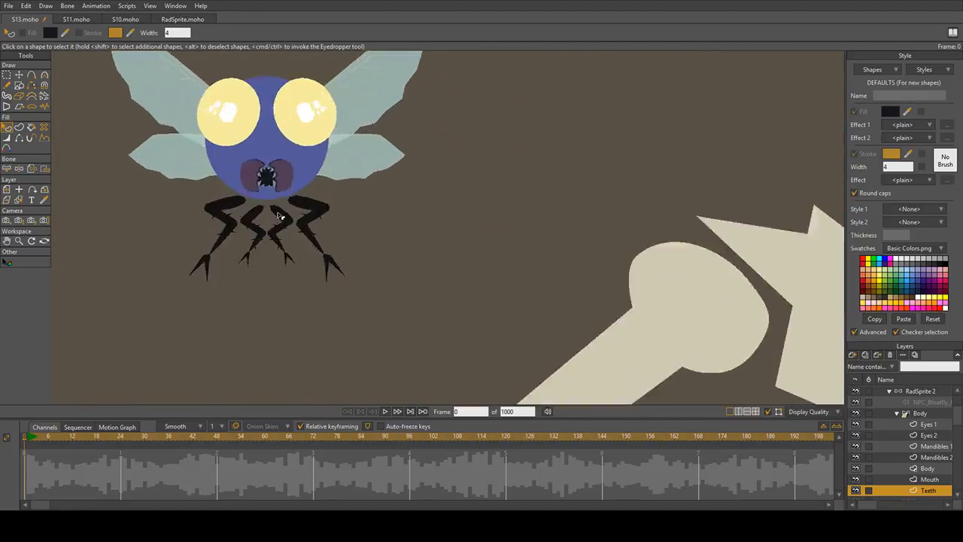
scroll(316, 161, "up", 3)
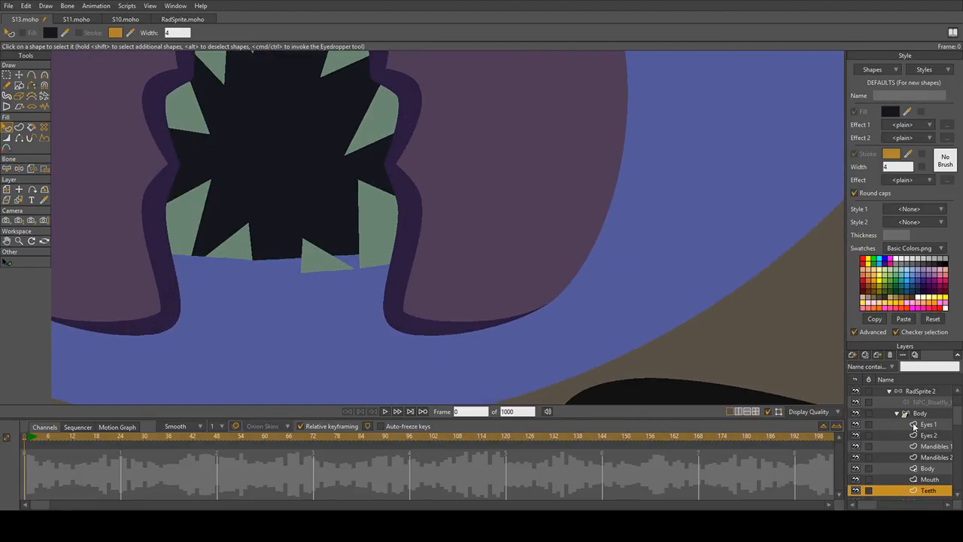
scroll(921, 430, "down", 1)
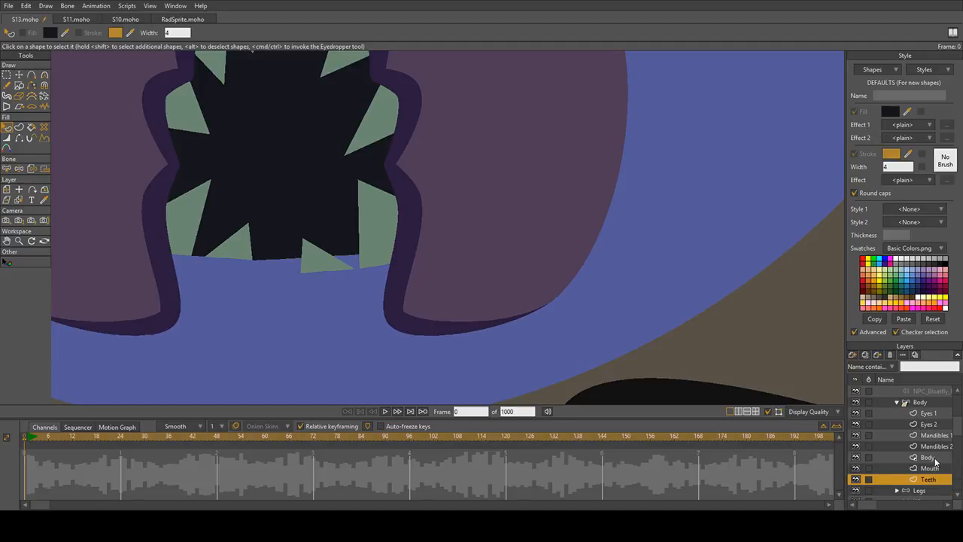
left_click(901, 405)
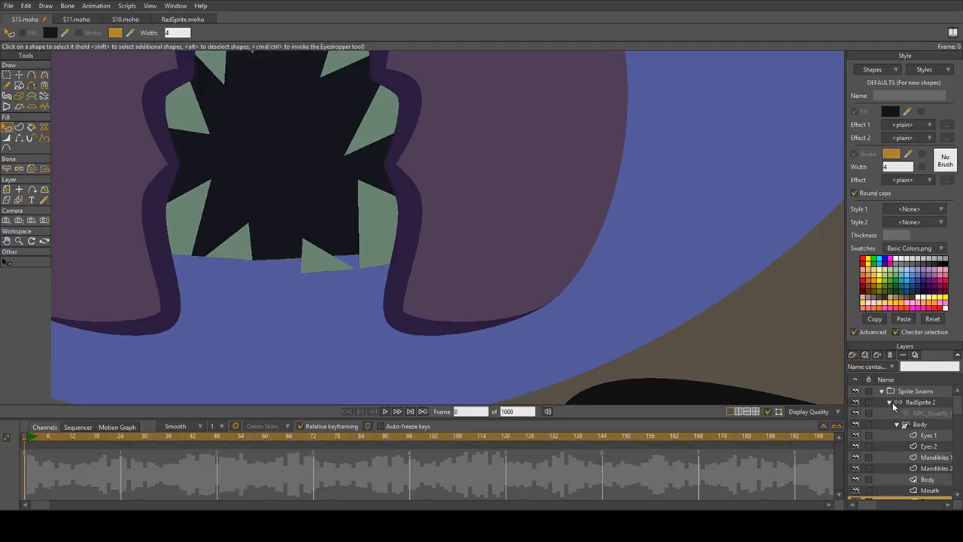
left_click(893, 407)
left_click(890, 413)
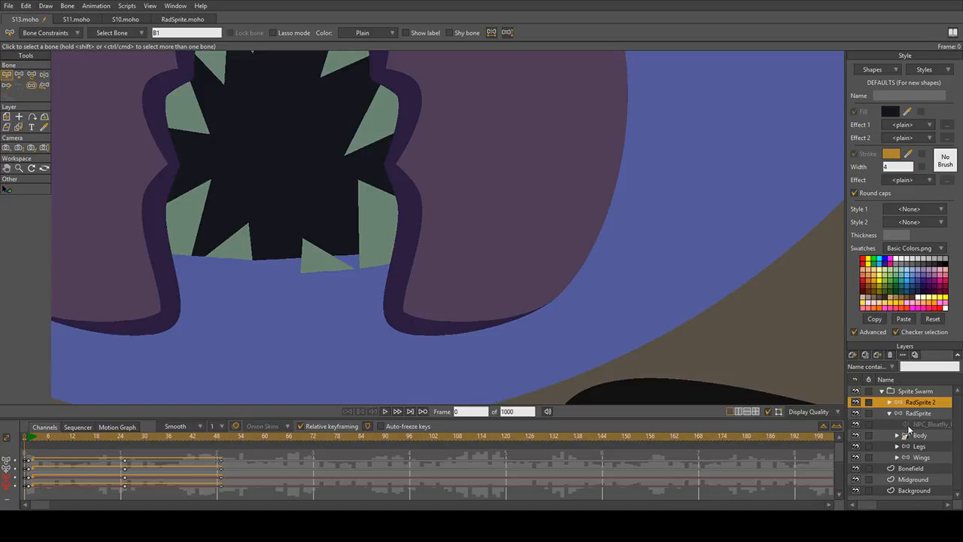
left_click(896, 435)
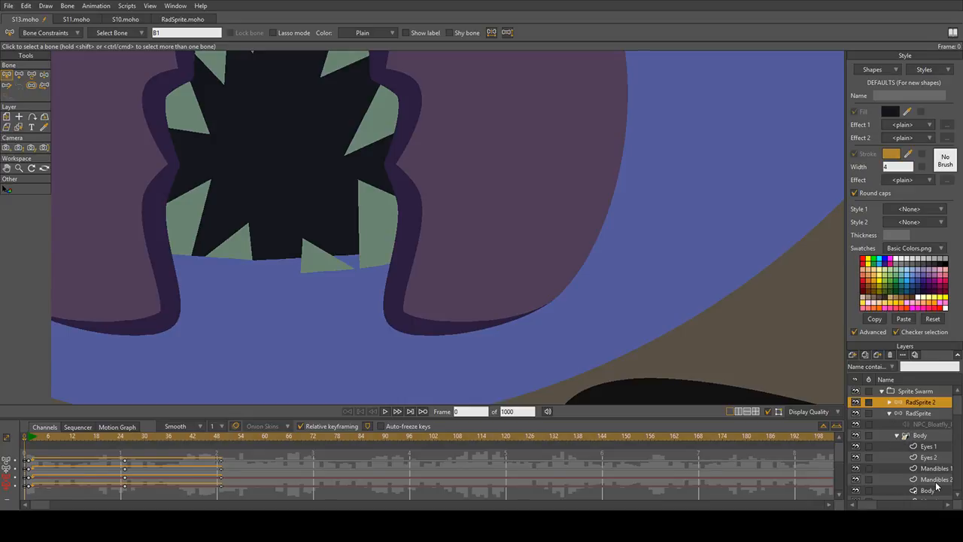
scroll(933, 487, "down", 1)
scroll(934, 490, "down", 3)
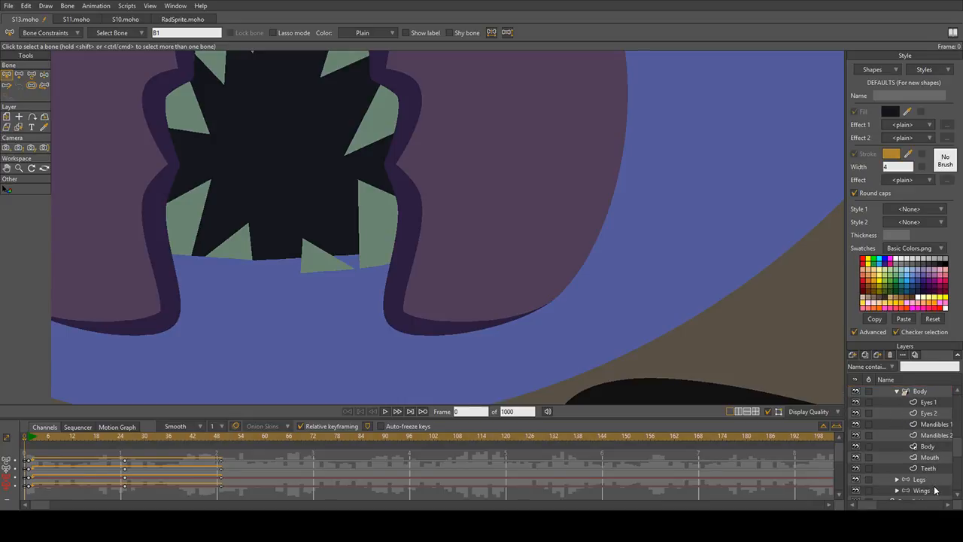
left_click(931, 468)
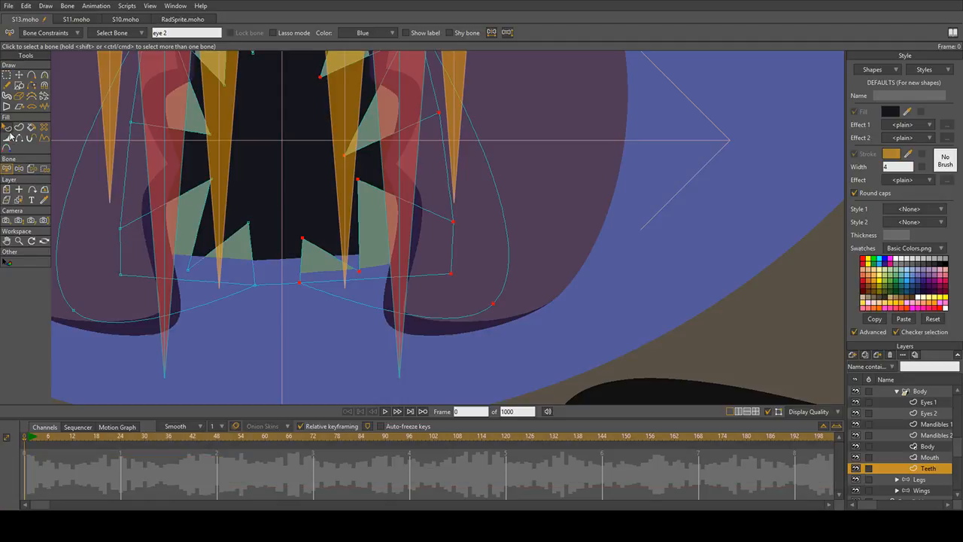
Step: Bring the blue strip below the right half of the original RadSprite's mouth in front of the teeth and clear the selection
left_click(6, 130)
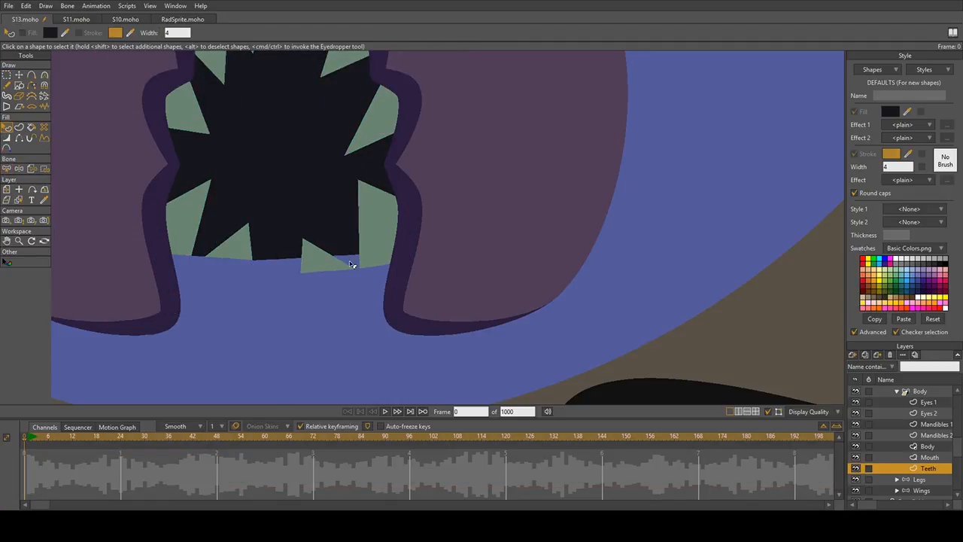
left_click(299, 268)
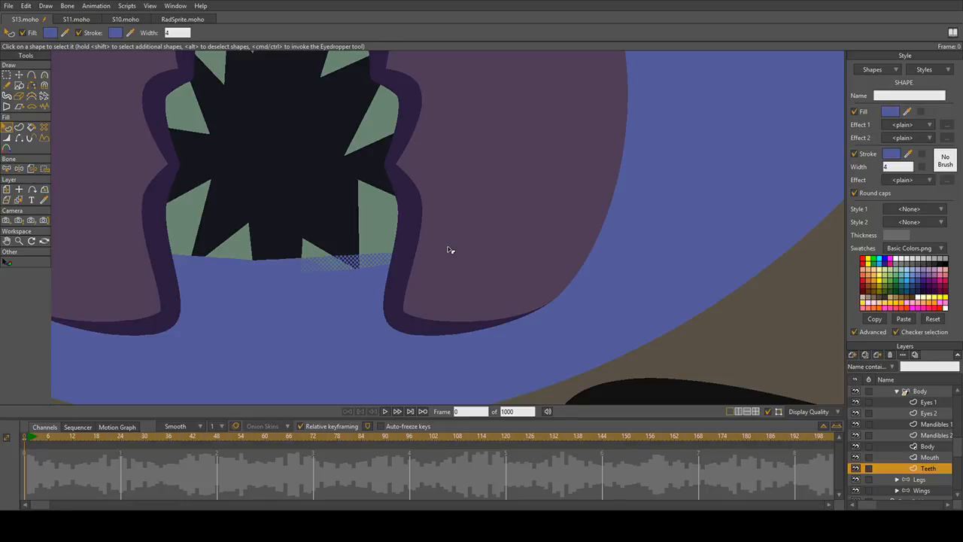
left_click(269, 248)
scroll(305, 241, "down", 4)
key("Escape")
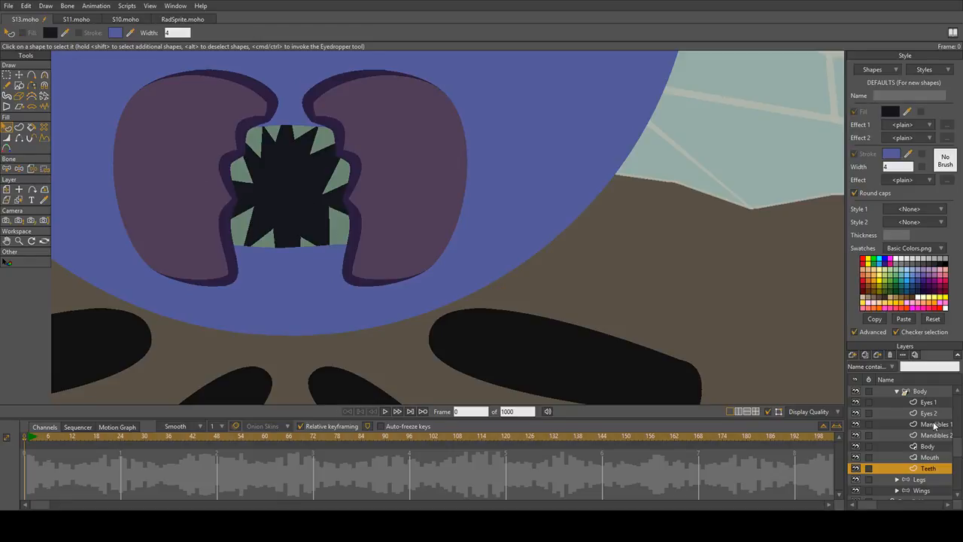
Step: Collapse the original RadSprite's layers and examine RadSprite 2's face, with its Body layers listed
scroll(935, 426, "up", 2)
left_click(899, 435)
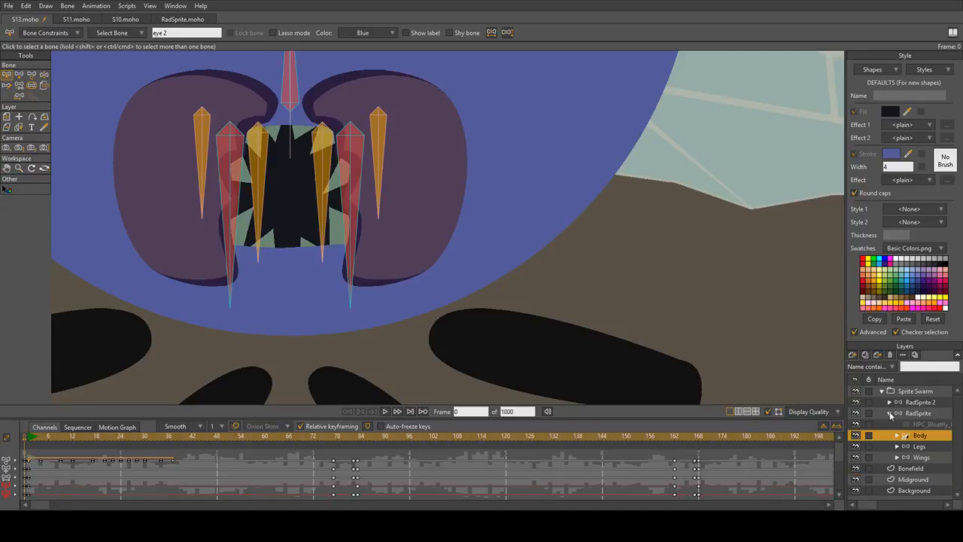
left_click(890, 413)
scroll(632, 267, "down", 8)
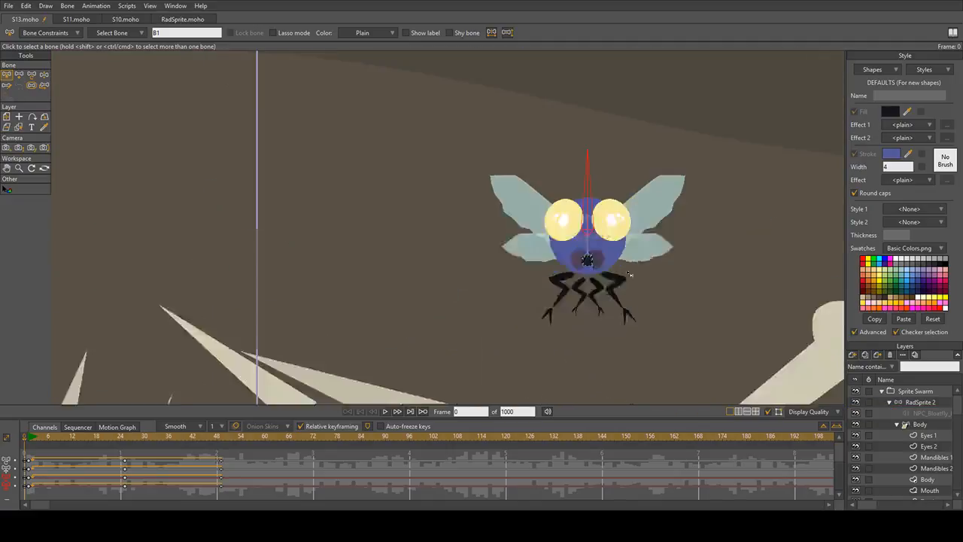
scroll(455, 277, "down", 5)
left_click_drag(653, 254, 256, 238)
right_click(542, 221, "alt")
left_click_drag(604, 231, 525, 223)
scroll(525, 222, "up", 10)
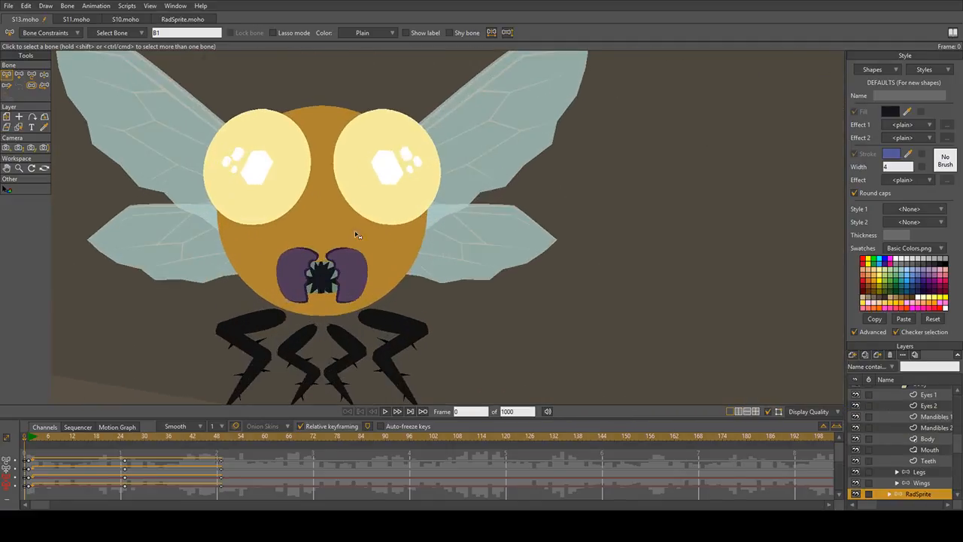
scroll(426, 236, "down", 2)
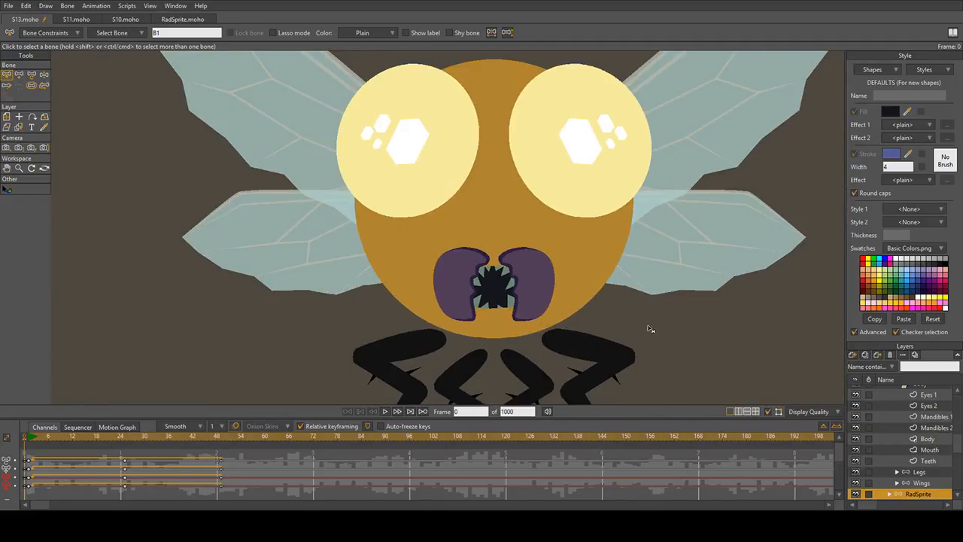
scroll(902, 456, "up", 1)
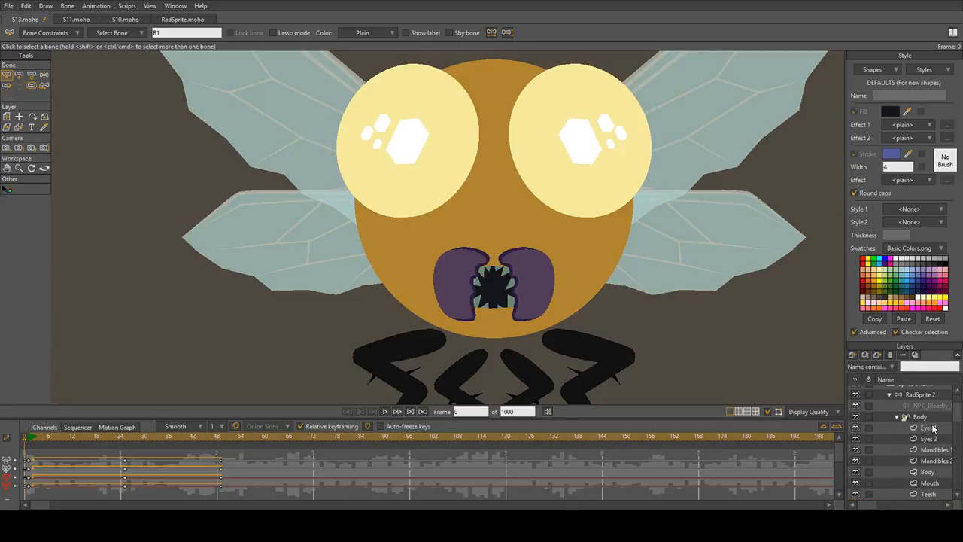
Step: Set the fill of RadSprite 2's left eye, on the Eyes 1 layer, to a medium leaf green
left_click(930, 428)
left_click(7, 127)
left_click(417, 192)
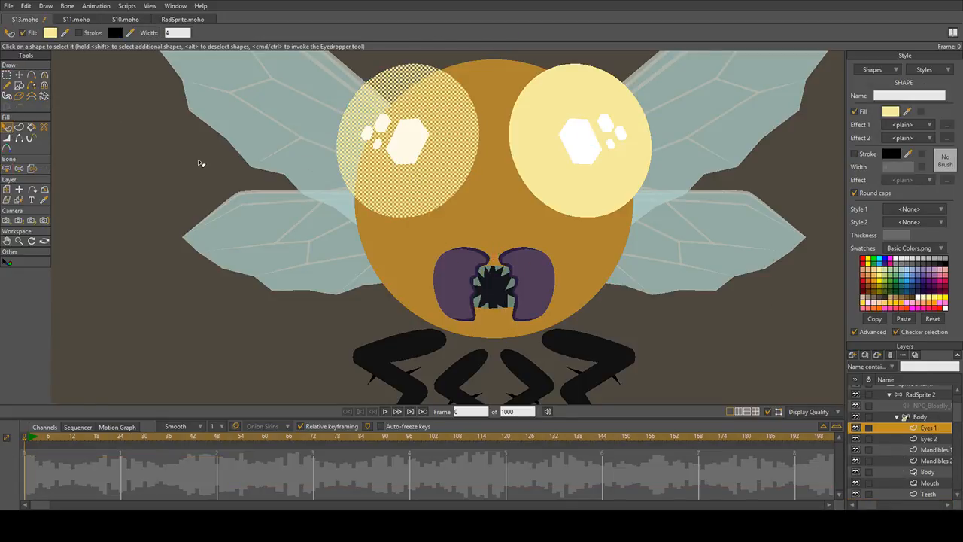
left_click(894, 112)
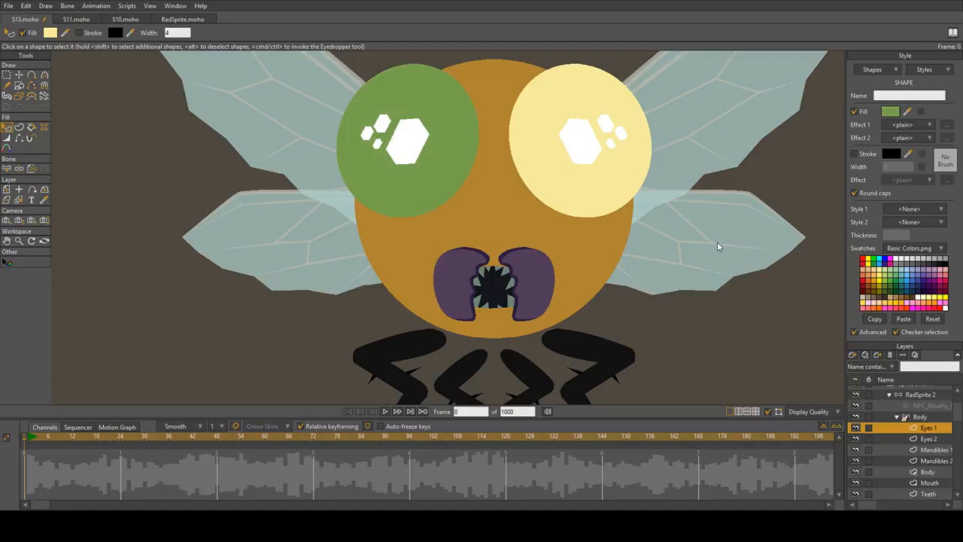
left_click(818, 336)
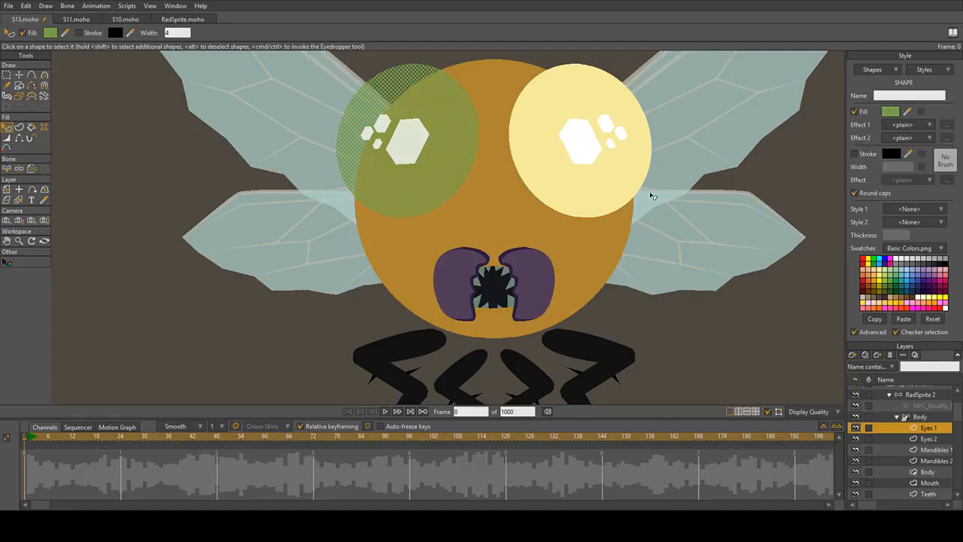
left_click(587, 191)
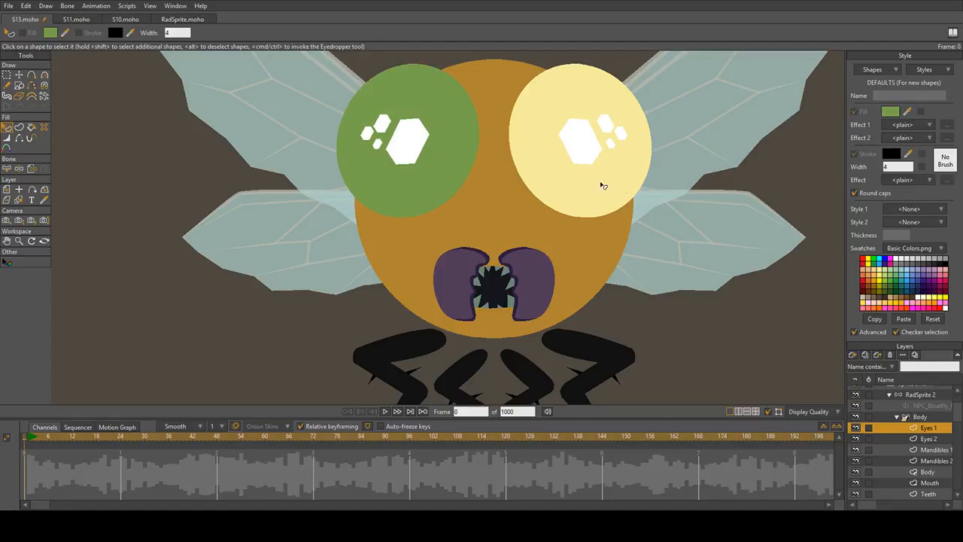
Step: Match the right eye's fill on the Eyes 2 layer to the left eye's green by sampling it, and clear the selection
left_click(929, 438)
left_click(608, 161)
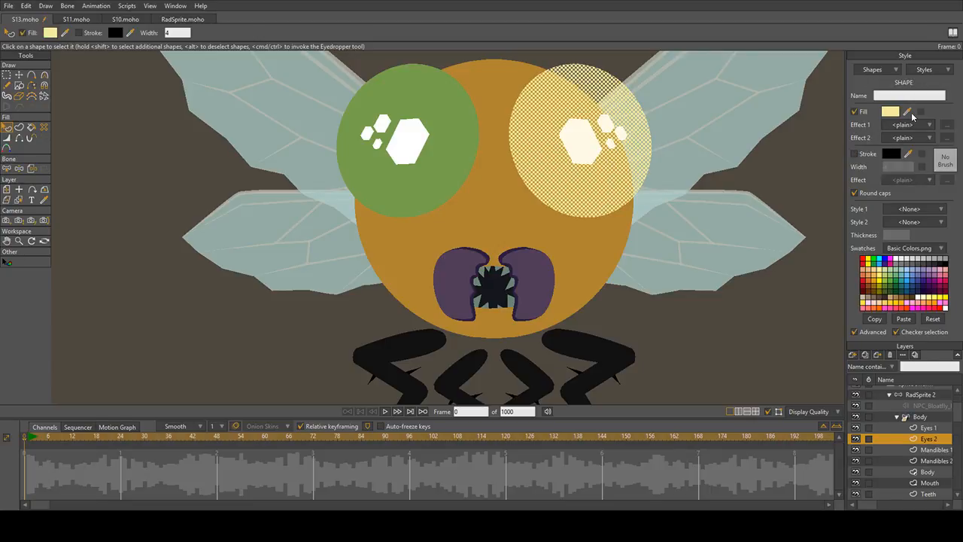
left_click_drag(906, 112, 467, 138)
scroll(472, 224, "down", 5)
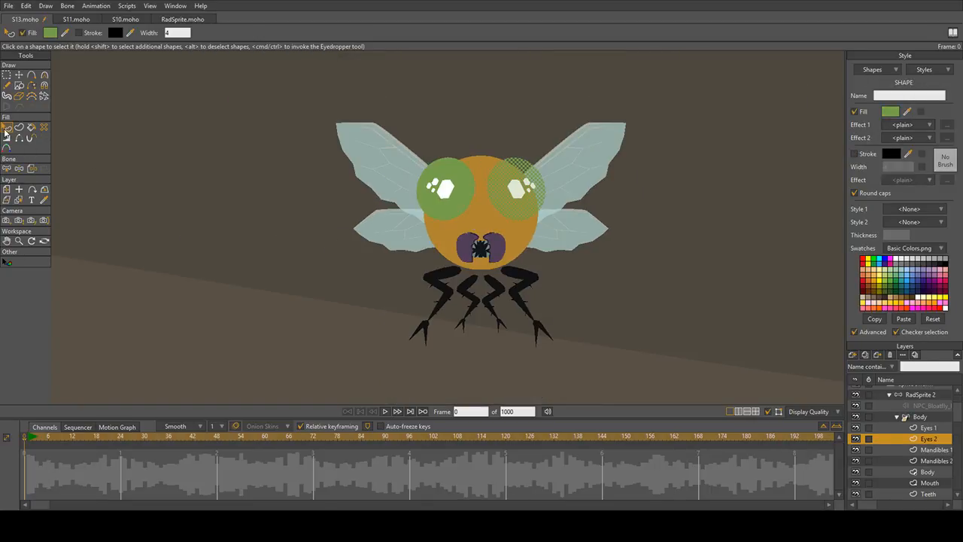
left_click(313, 225)
Step: Recolor the left mandible on the Mandibles 1 layer with a dark olive brown fill and a very dark brown stroke
scroll(443, 281, "up", 5)
scroll(619, 258, "up", 1)
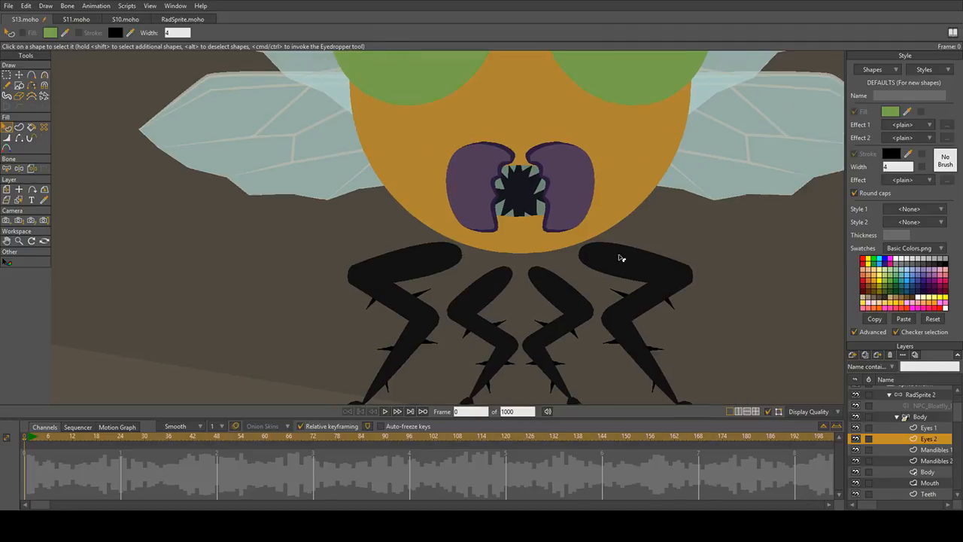
left_click(933, 450)
left_click(476, 218)
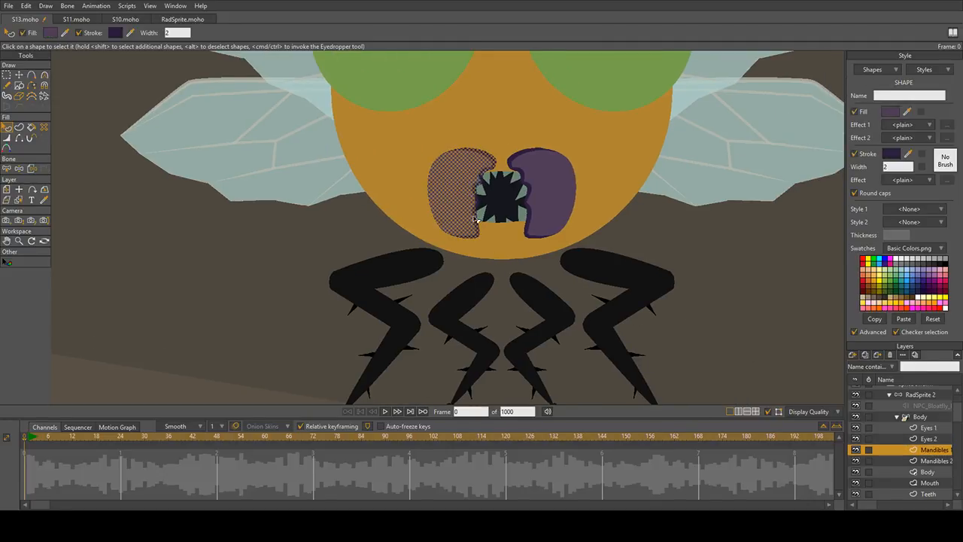
scroll(576, 351, "up", 3)
left_click_drag(506, 243, 519, 366)
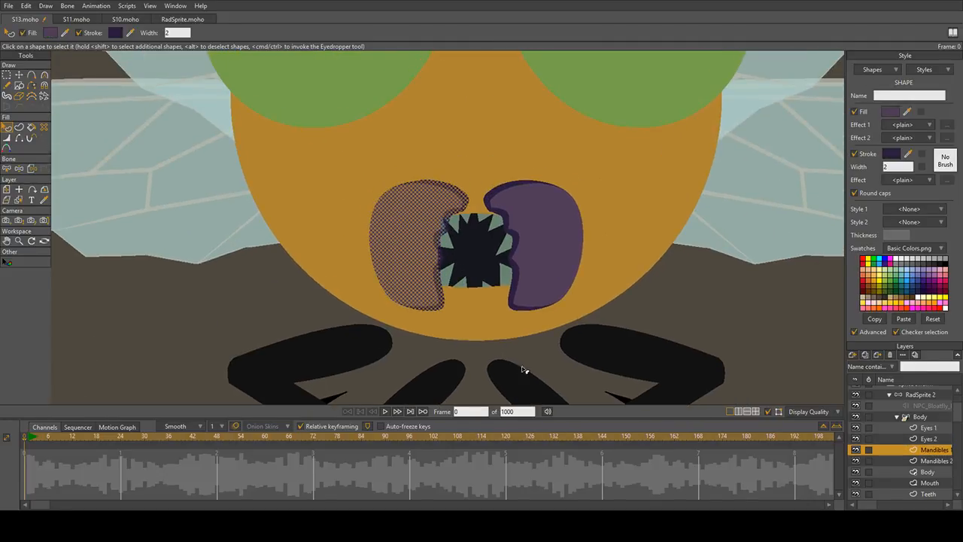
left_click(864, 295)
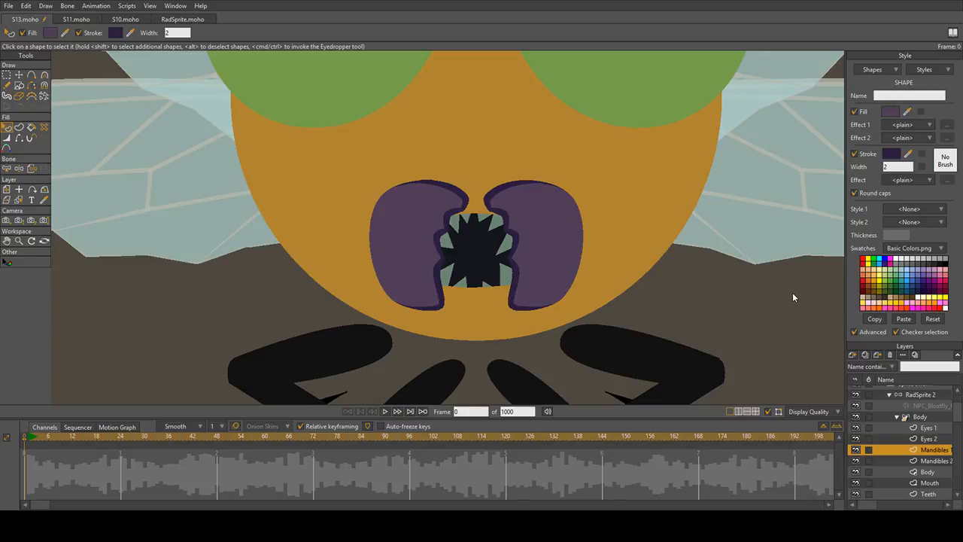
scroll(516, 223, "down", 1)
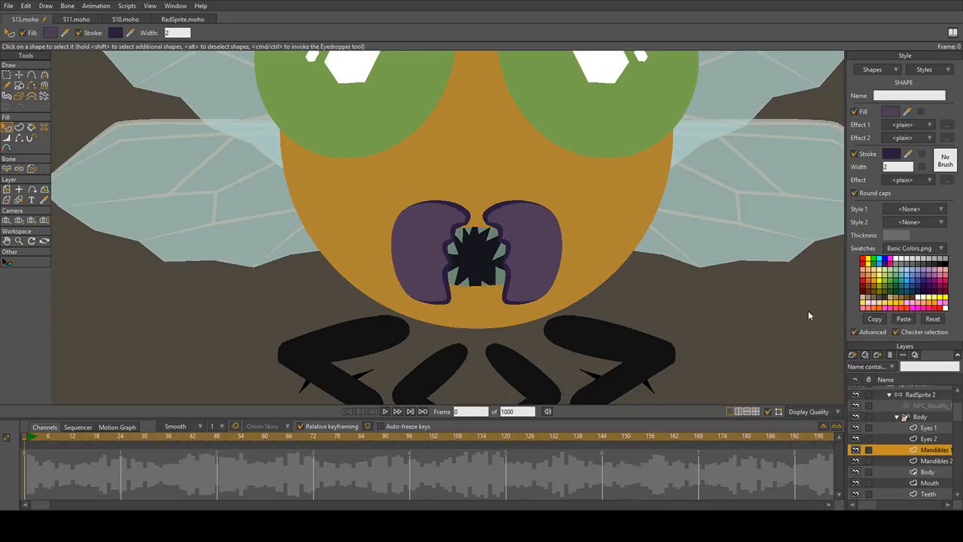
key("ctrl+z")
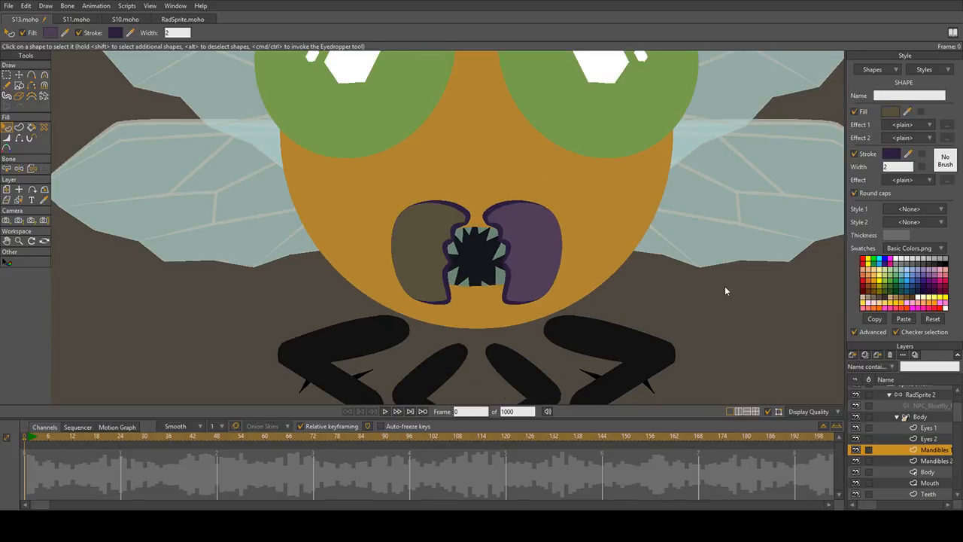
key("ctrl+z")
key("ctrl+z")
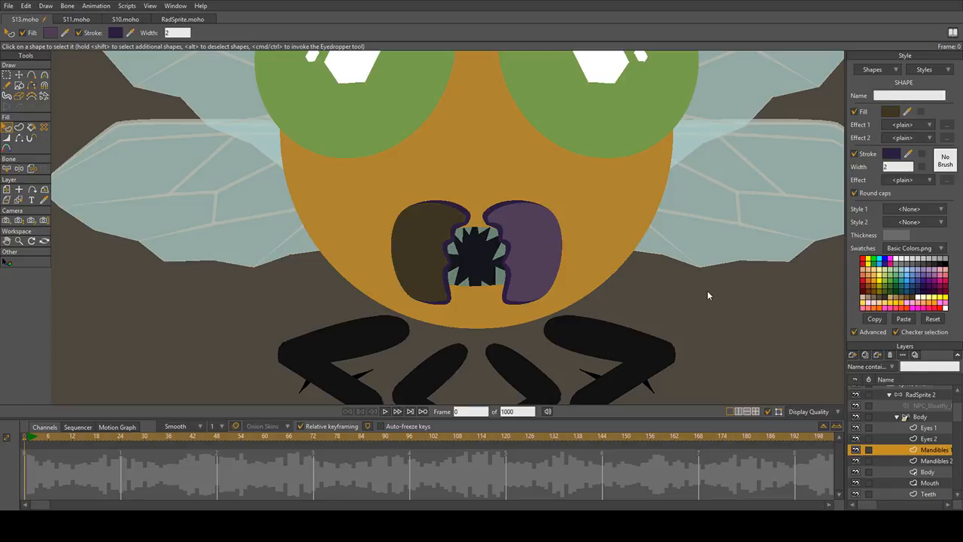
key("ctrl+shift+z")
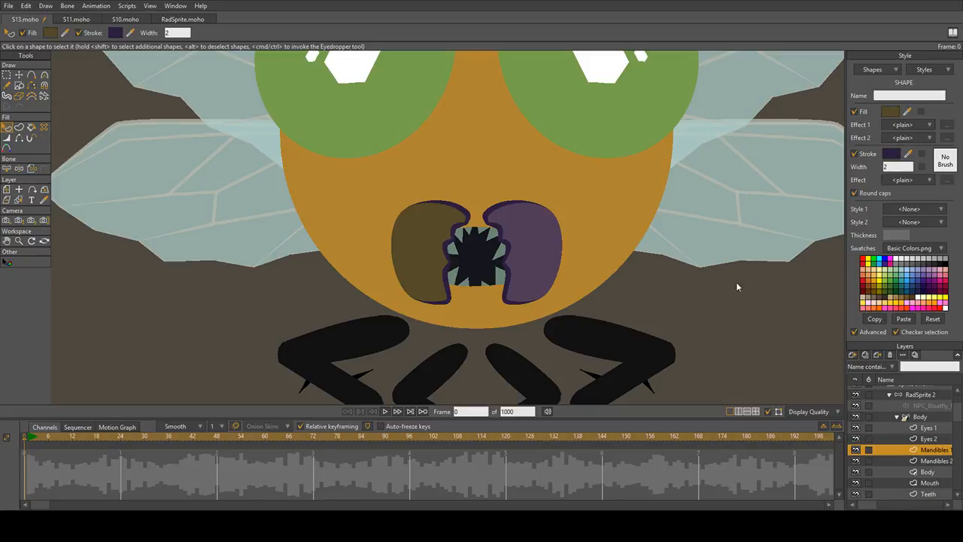
key("ctrl+shift+z")
key("ctrl+shift+z")
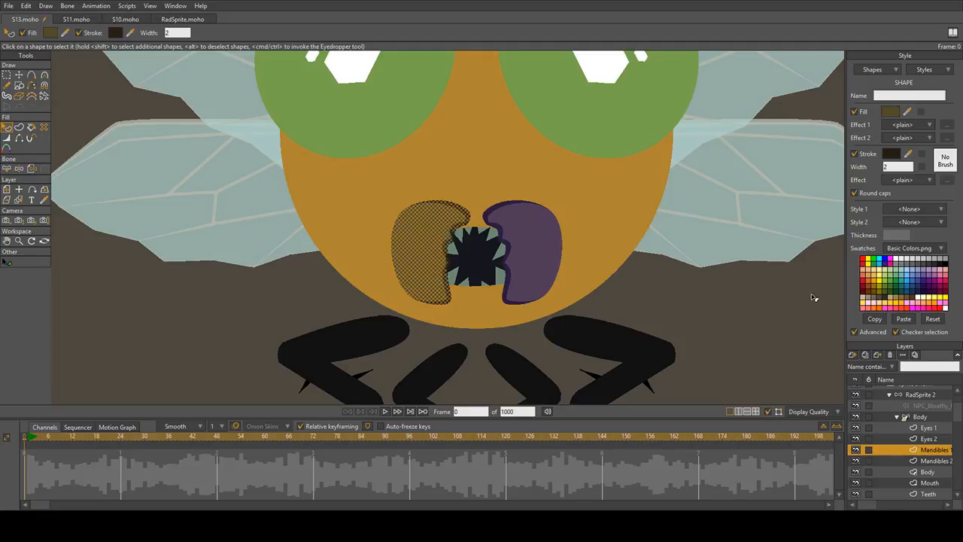
Step: Copy the left mandible's olive brown fill and dark stroke to the right mandible on the Mandibles 2 layer with the Eyedropper, then deselect it
left_click(930, 461)
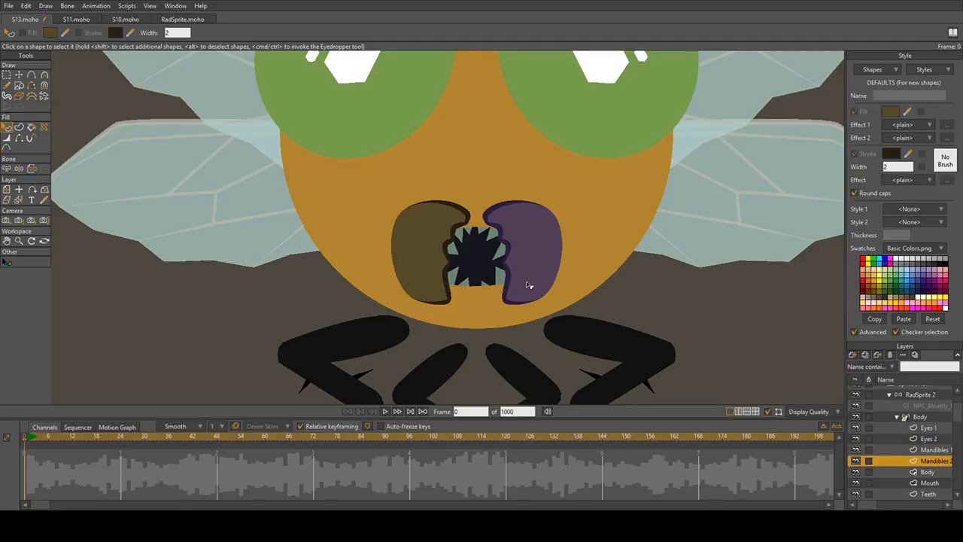
left_click(527, 281)
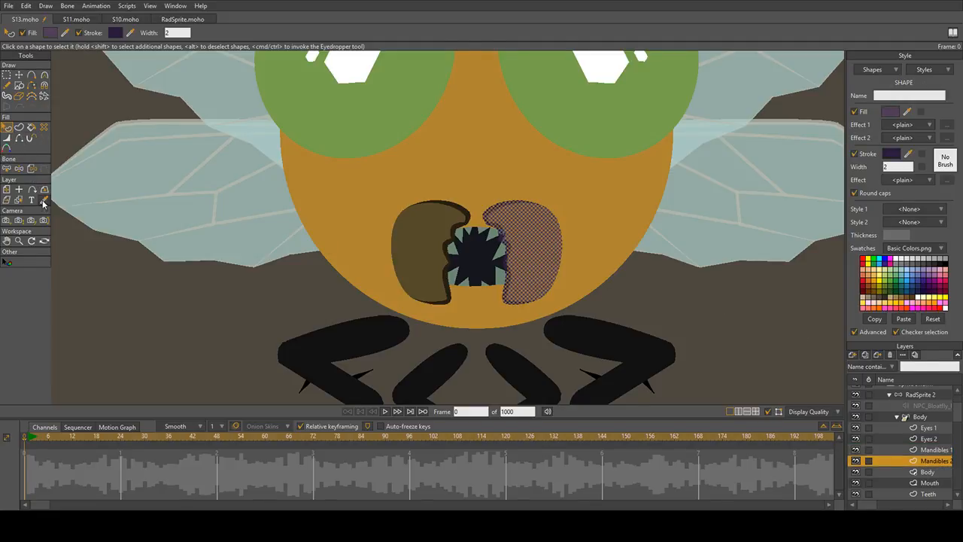
left_click(44, 199)
left_click(429, 253)
left_click(7, 128)
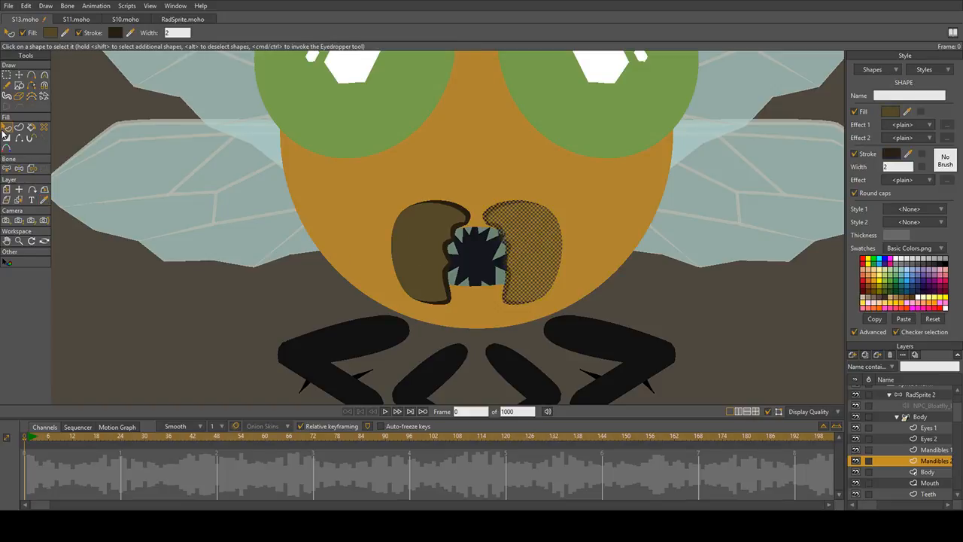
scroll(293, 195, "down", 5)
left_click_drag(299, 194, 469, 210)
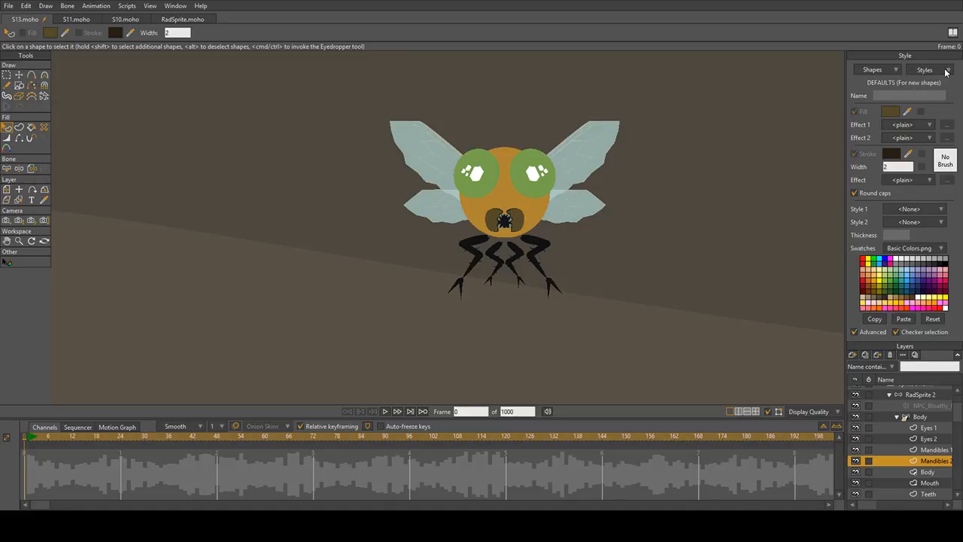
Step: With RadSprite 2's Eyes 1 layer active, create a new style using the dark olive brown fill, very dark brown stroke and width 2
scroll(534, 263, "down", 1)
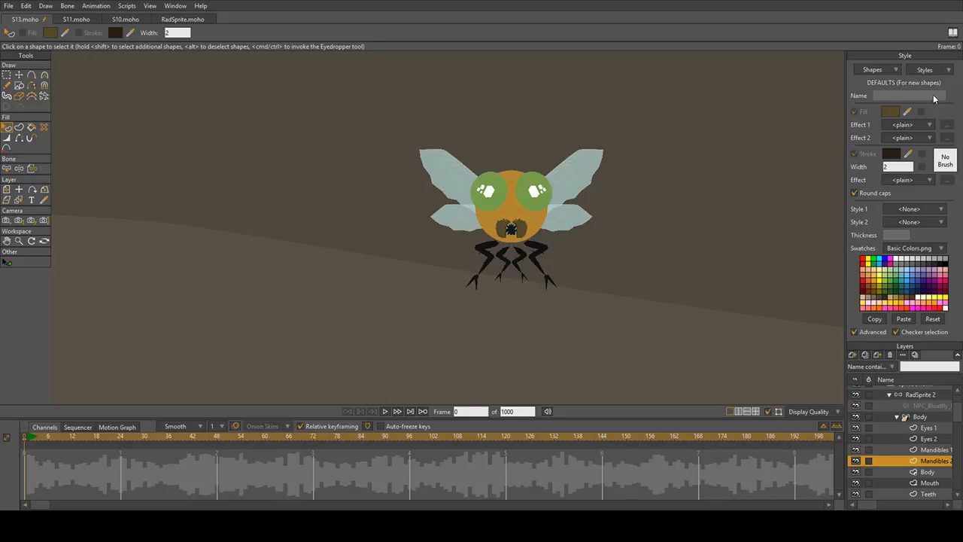
scroll(575, 171, "down", 3)
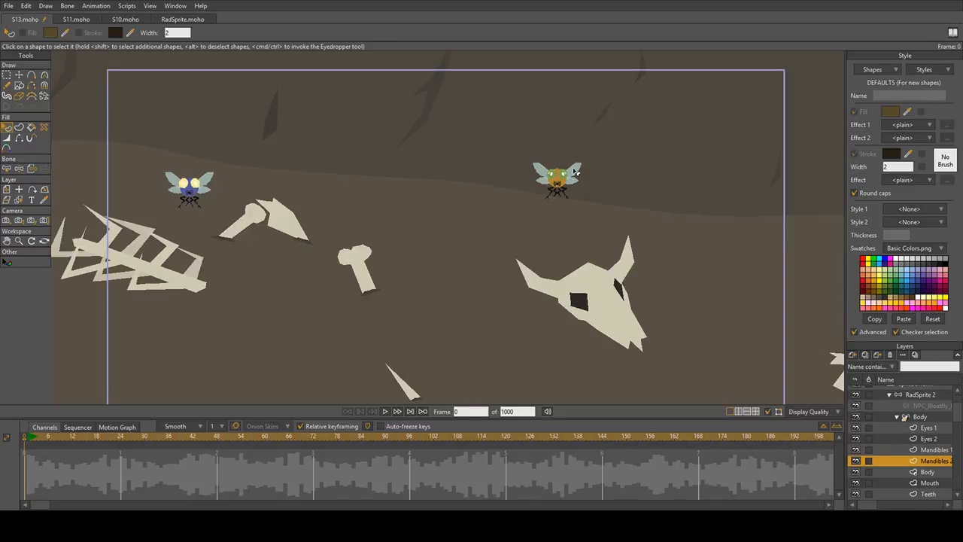
scroll(573, 173, "up", 3)
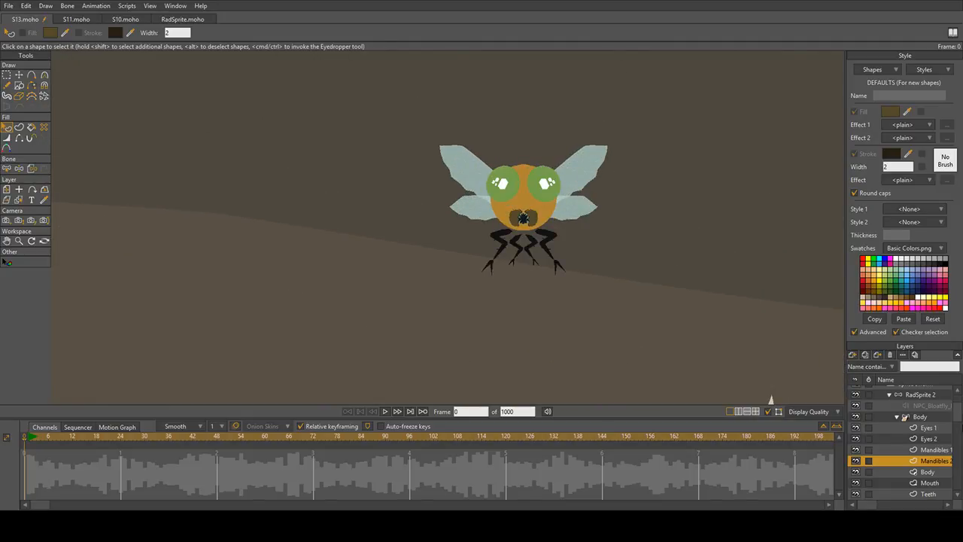
left_click(928, 428)
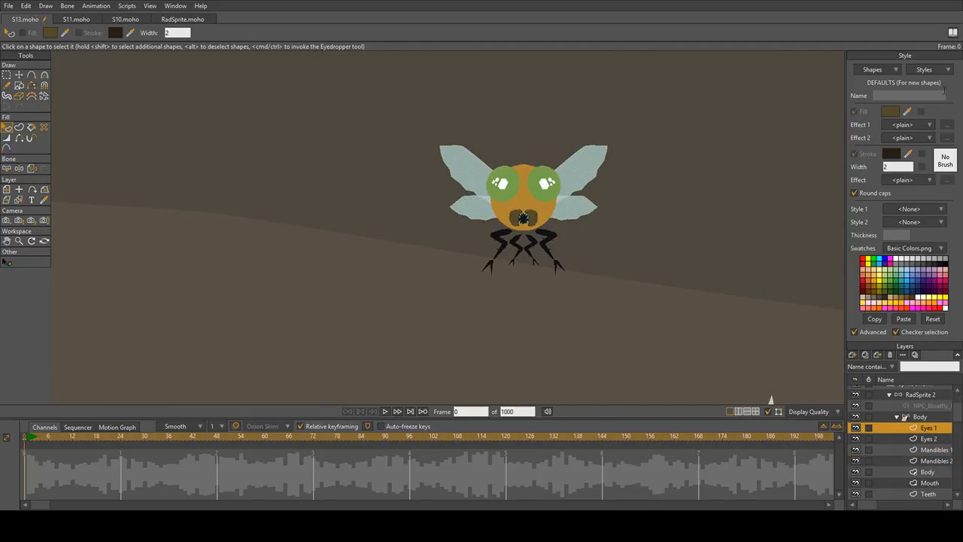
left_click(933, 156)
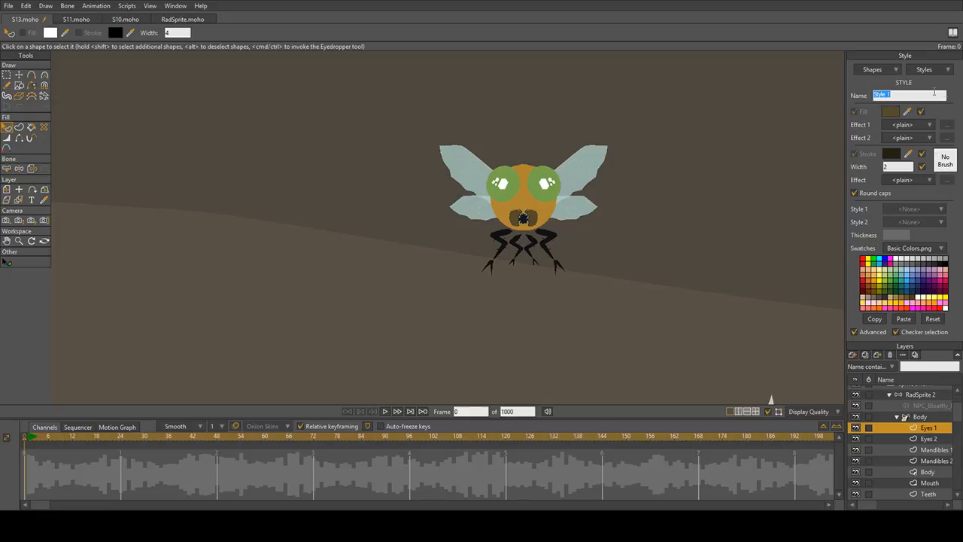
left_click(948, 71)
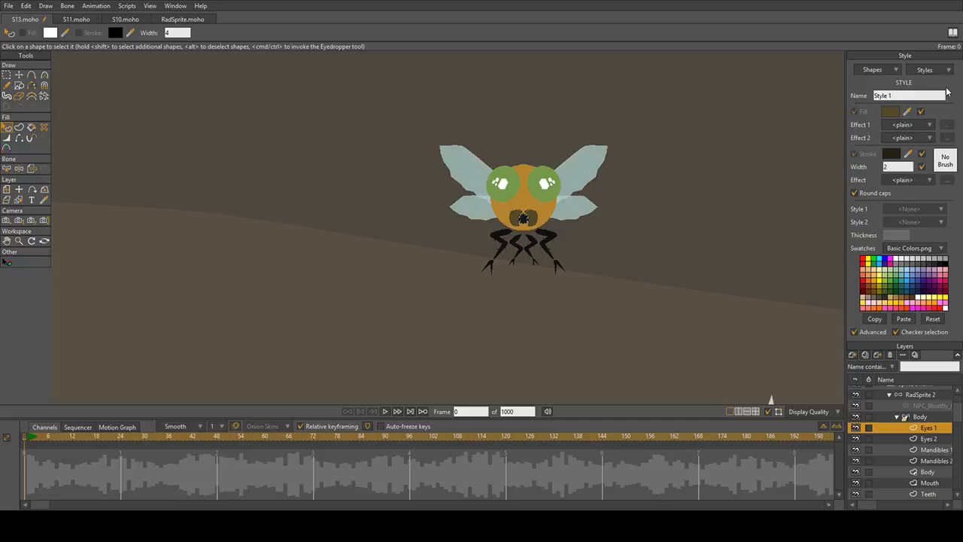
Step: Show the default style for new shapes, and collapse the Body group and its parent RadSprite 2
left_click(947, 92)
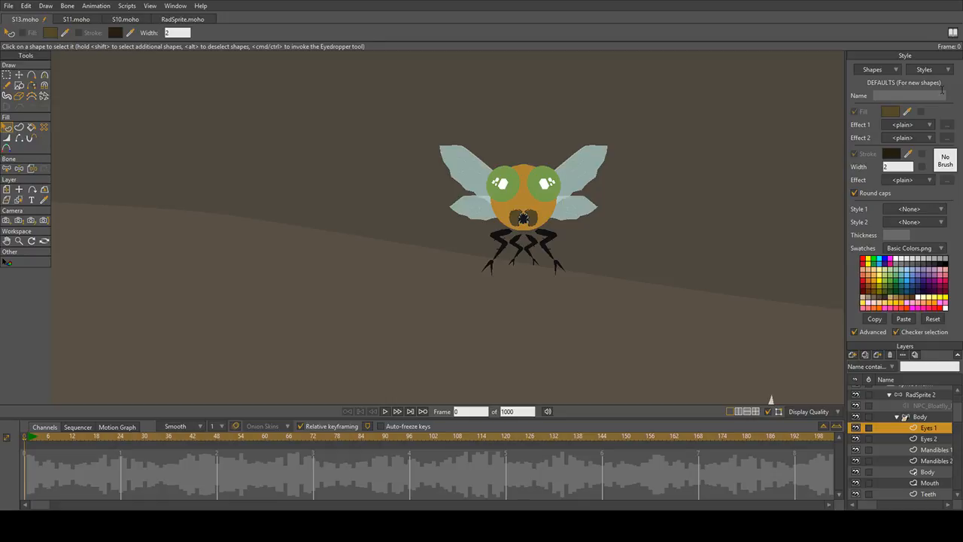
scroll(519, 180, "up", 5)
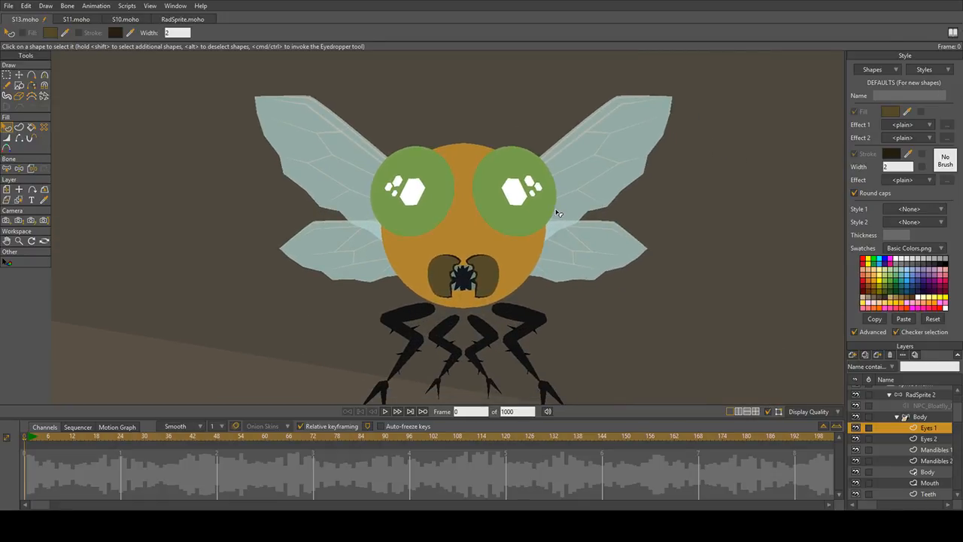
left_click(897, 418)
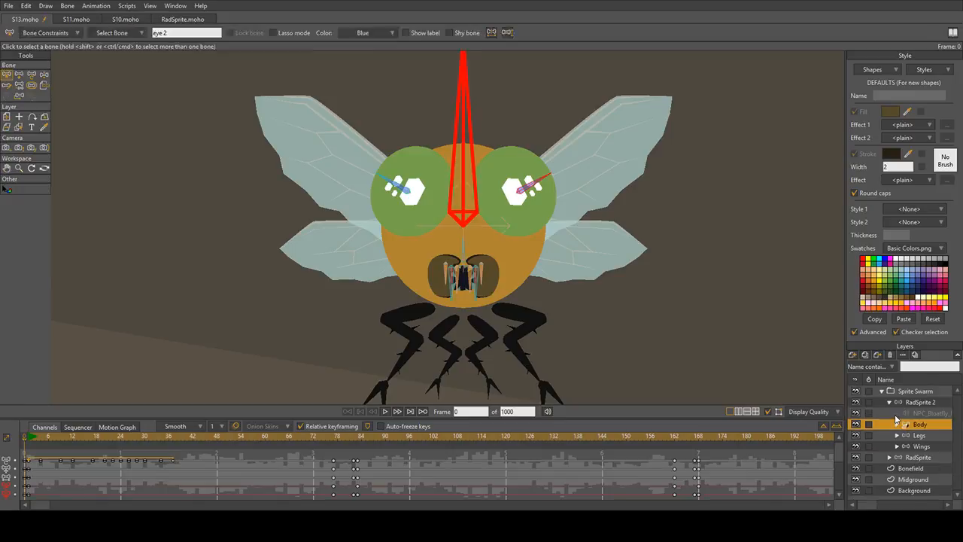
scroll(613, 287, "down", 5)
scroll(623, 288, "up", 5)
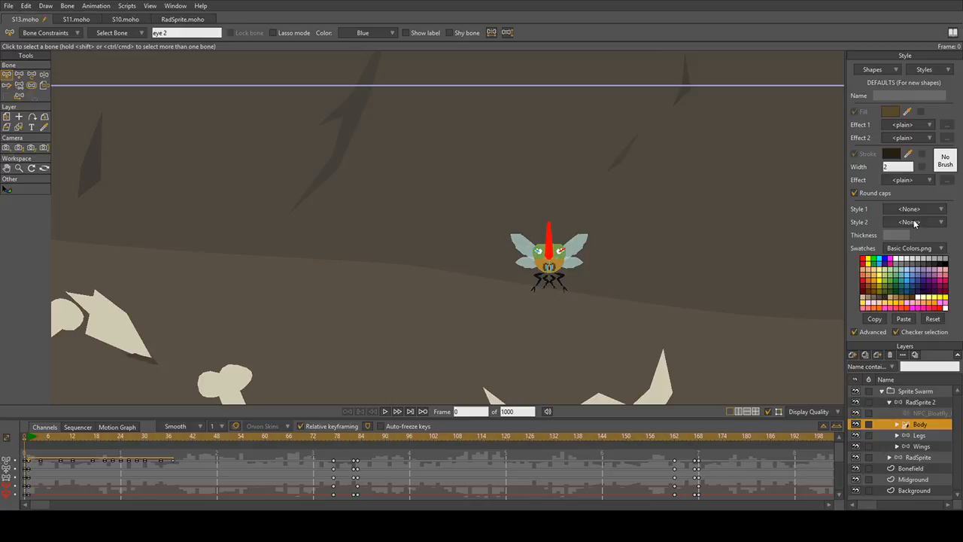
left_click(914, 403)
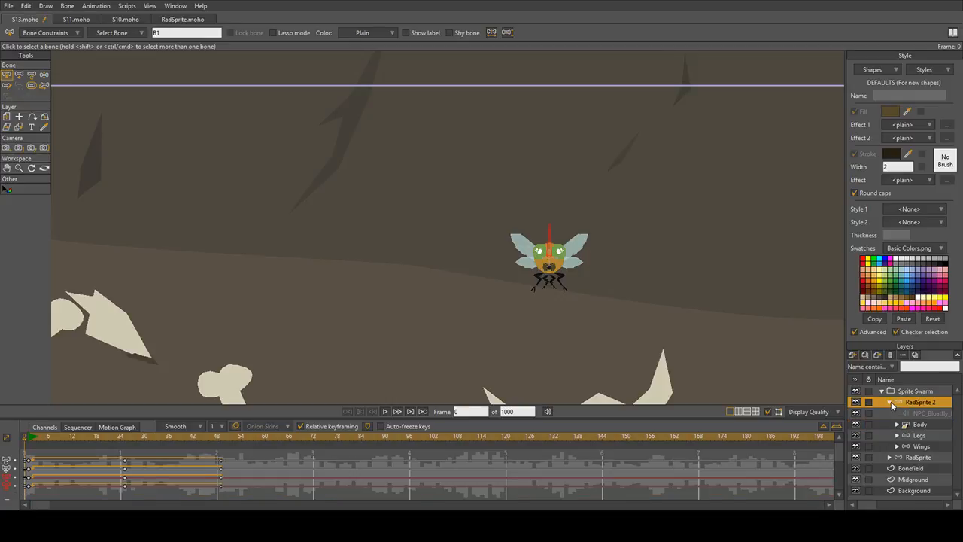
left_click(891, 404)
scroll(602, 249, "up", 2)
scroll(614, 281, "up", 1)
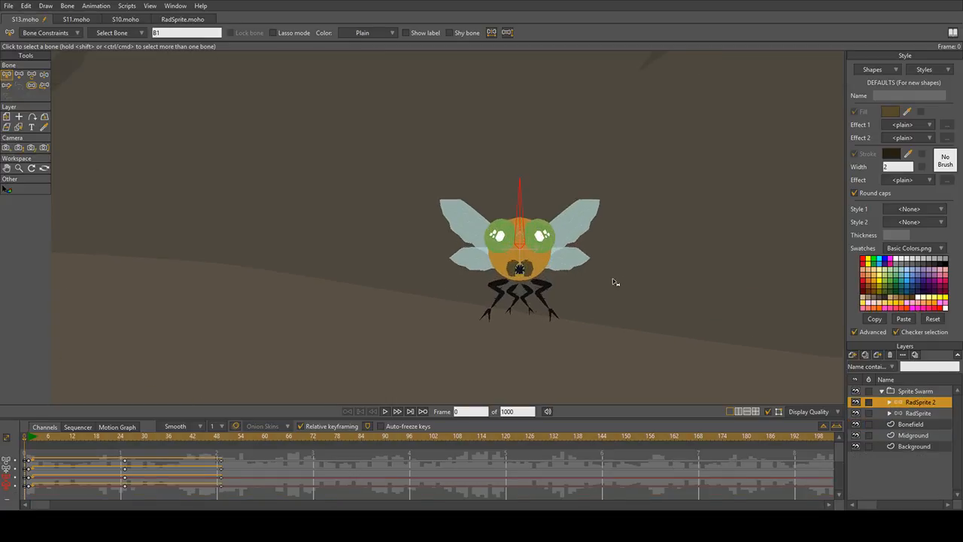
Step: Display the settings of Style 1 and check the orange fly and the whole scene
left_click(890, 403)
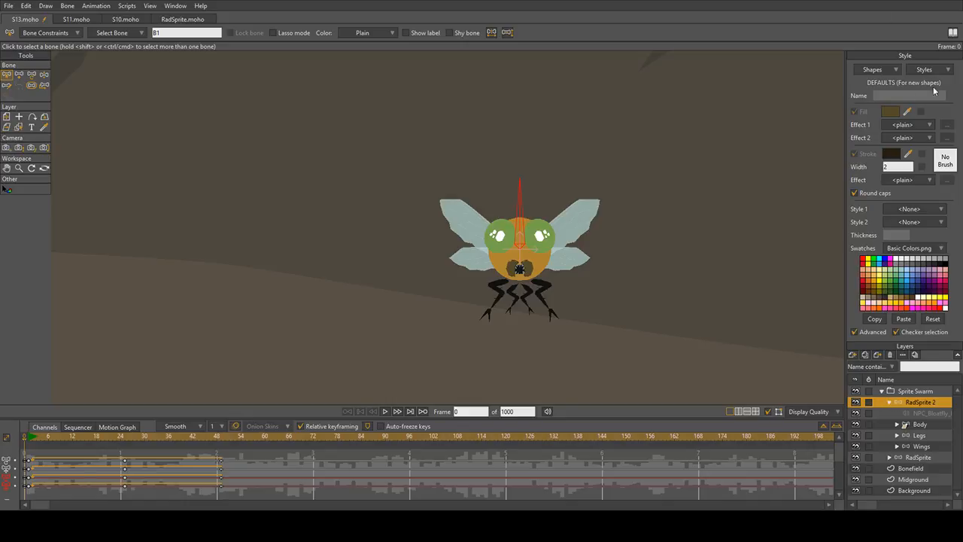
left_click(957, 256)
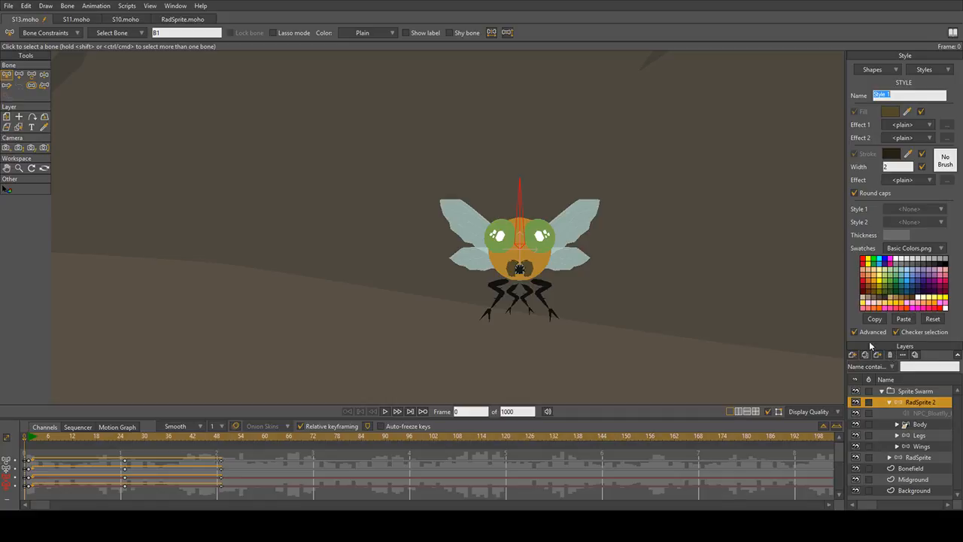
scroll(554, 273, "up", 2)
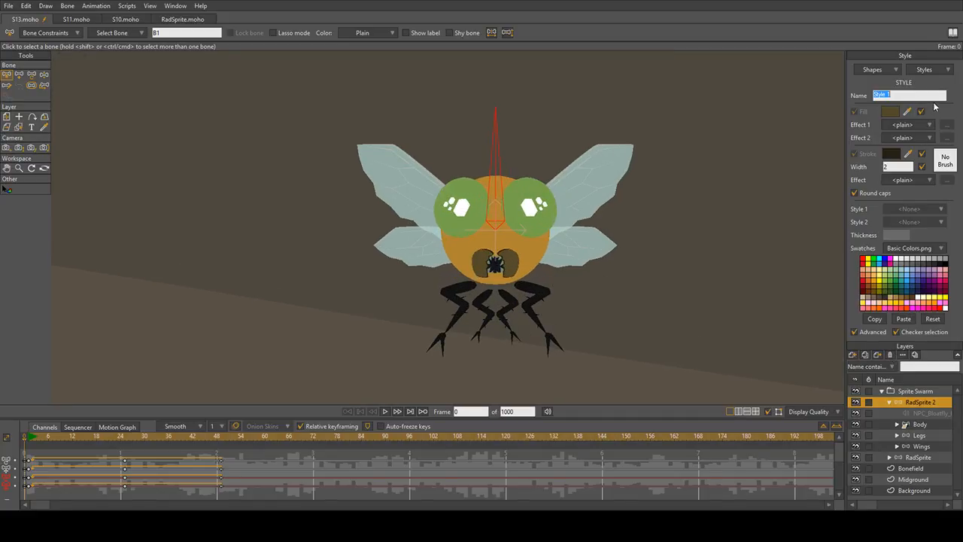
scroll(490, 245, "down", 4)
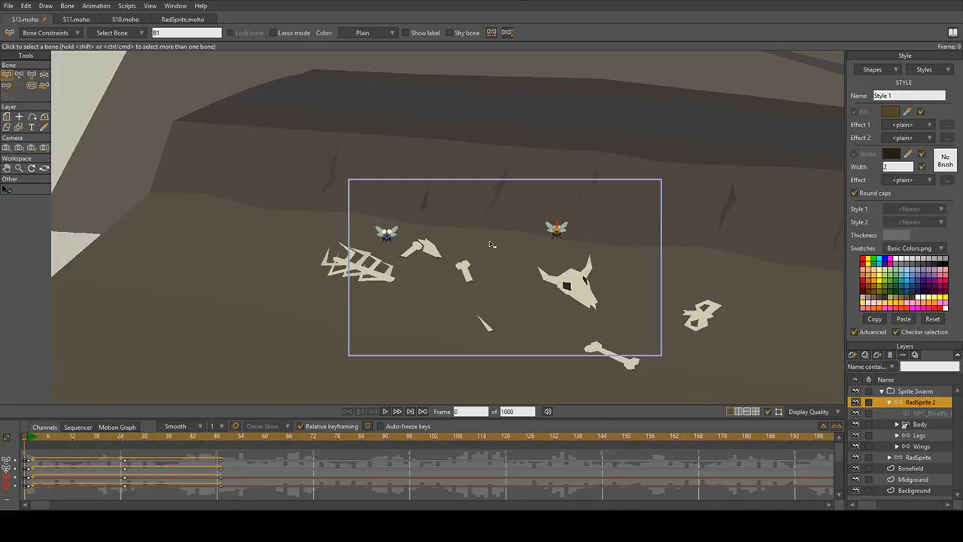
Step: Collapse the RadSprite 2 group and select the RadSprite layer holding the blue fly
left_click(891, 403)
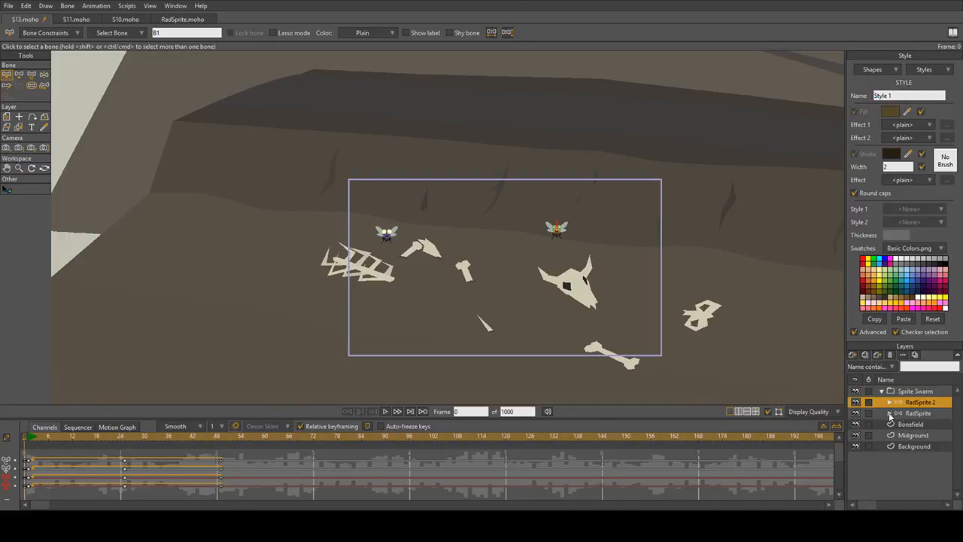
left_click(917, 415)
scroll(429, 282, "up", 2)
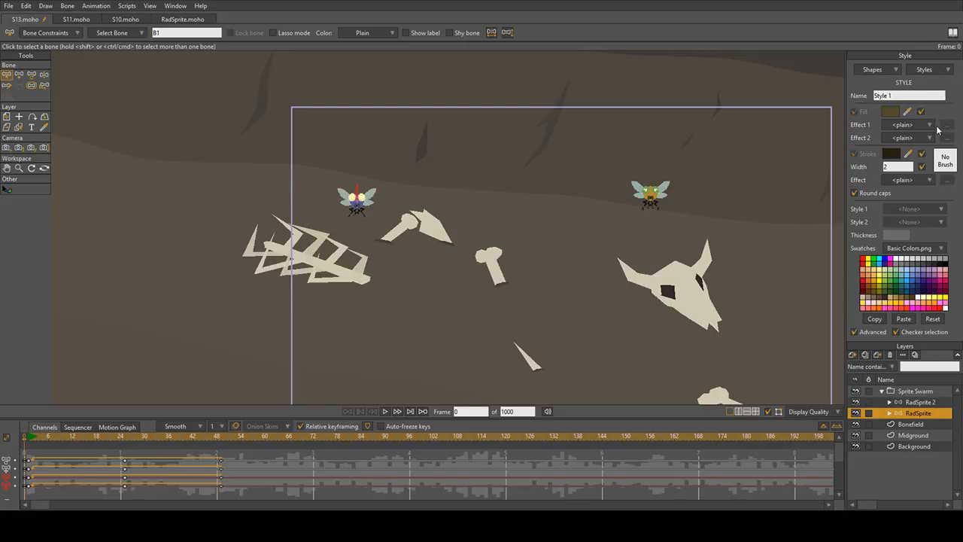
scroll(369, 193, "up", 3)
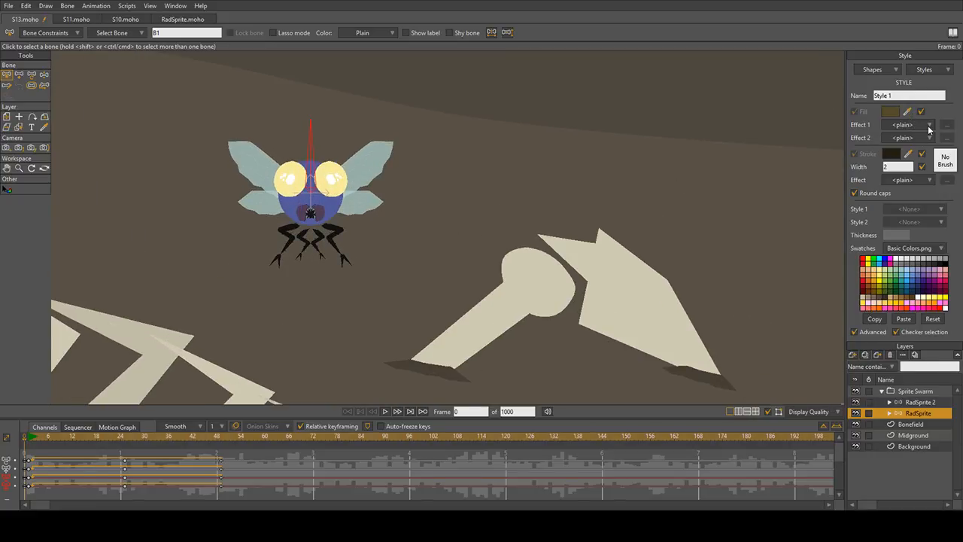
scroll(306, 212, "up", 2)
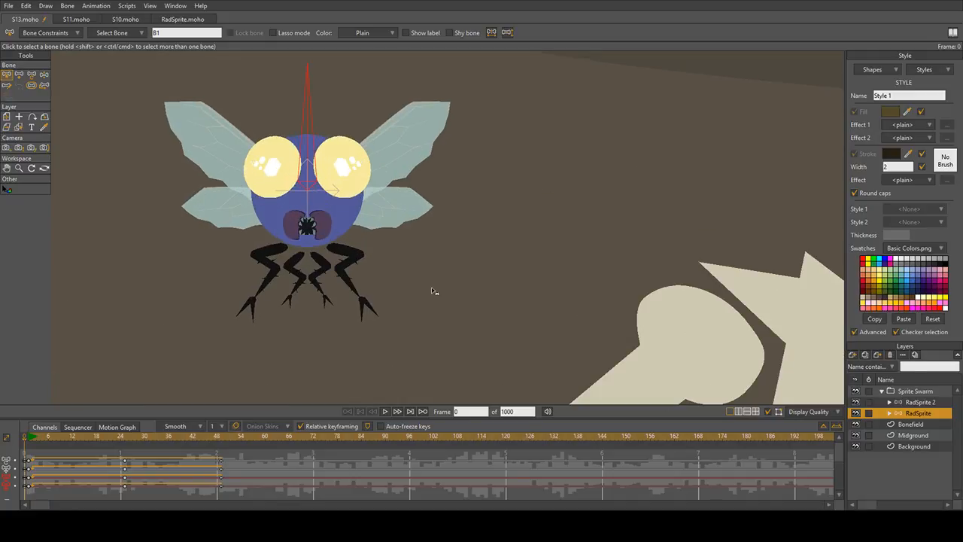
Step: Select the blue fly's round body shape on the Body vector layer inside RadSprite to check its fill
left_click(889, 413)
left_click(918, 439)
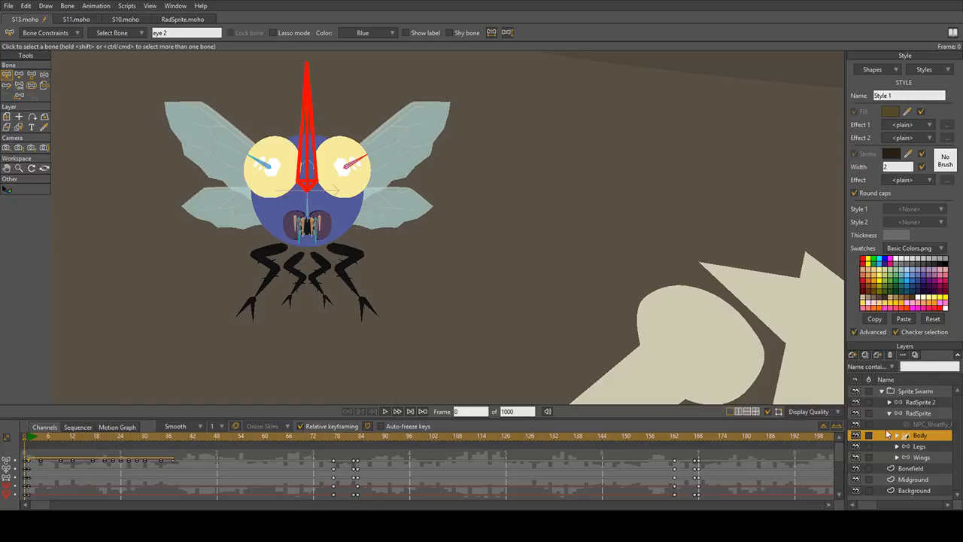
left_click(896, 436)
left_click(933, 468)
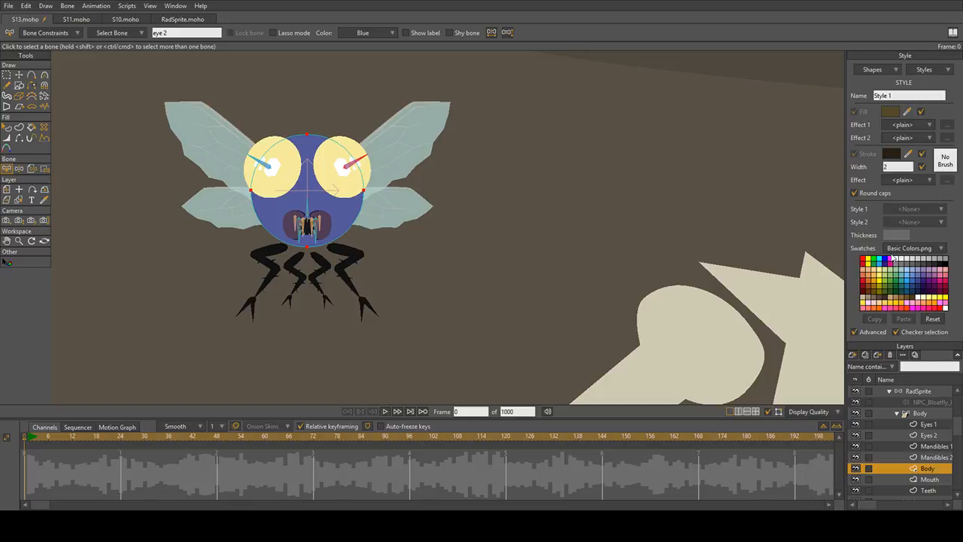
scroll(459, 246, "down", 2)
scroll(358, 254, "up", 4)
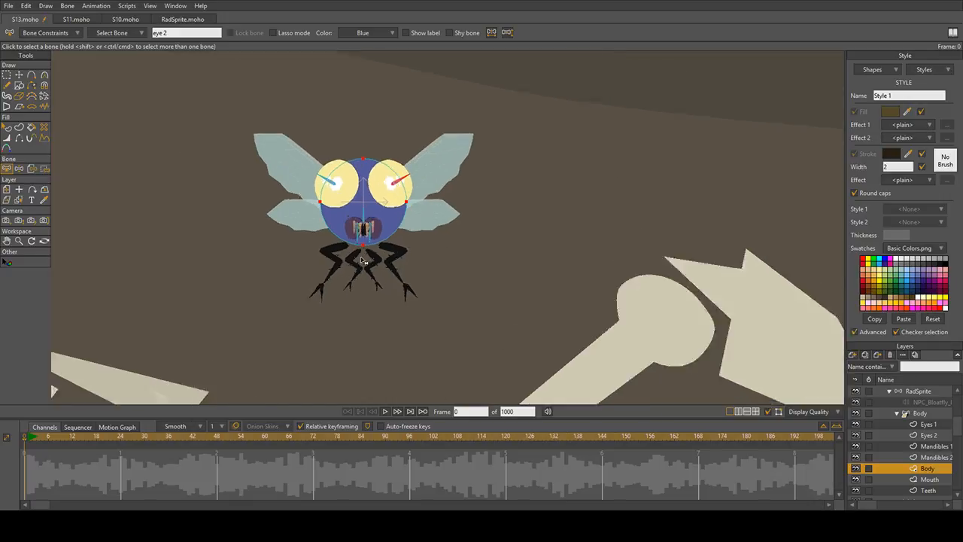
left_click(4, 128)
left_click(413, 152)
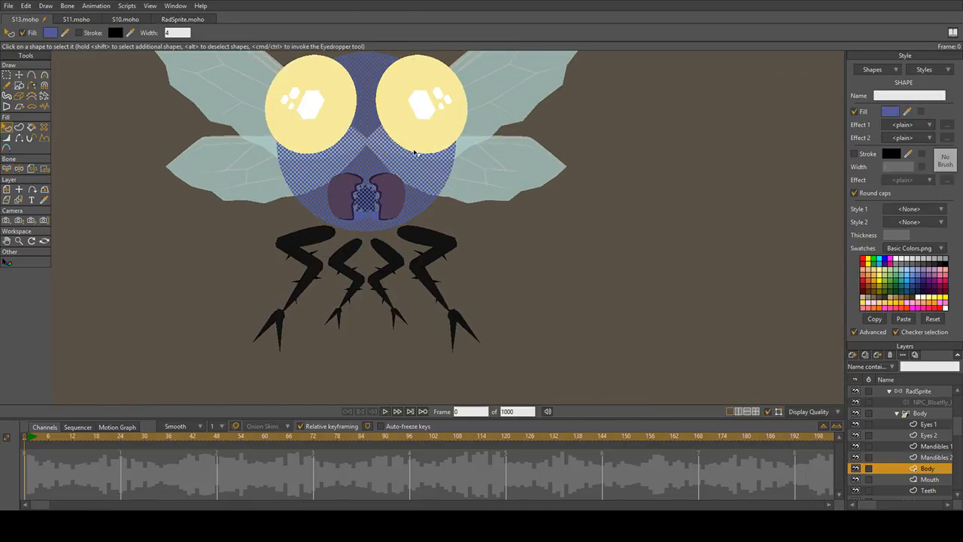
Step: Deselect the blue body shape and compare the blue fly with the orange fly
left_click(769, 337)
scroll(756, 328, "down", 5)
left_click_drag(701, 301, 434, 254)
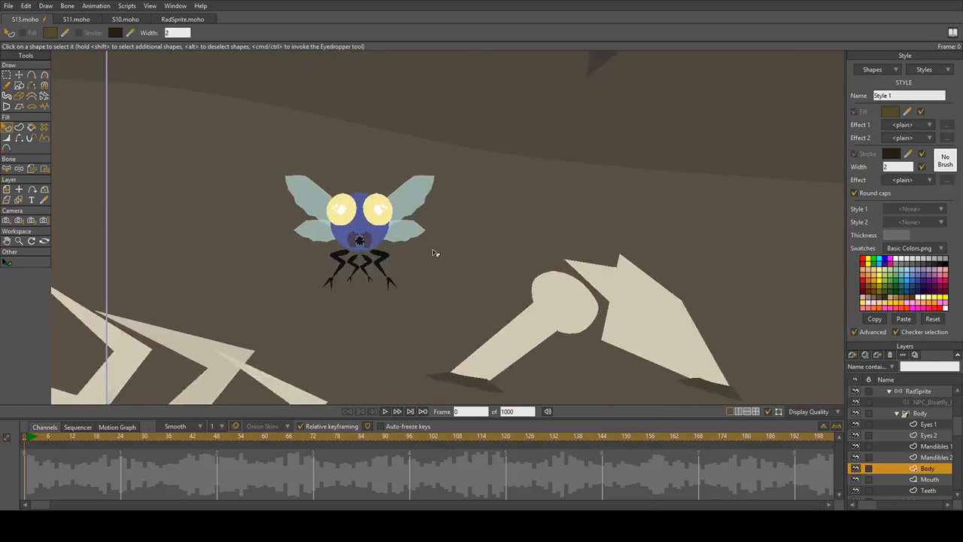
scroll(434, 254, "down", 5)
scroll(707, 275, "up", 3)
left_click_drag(796, 265, 443, 293)
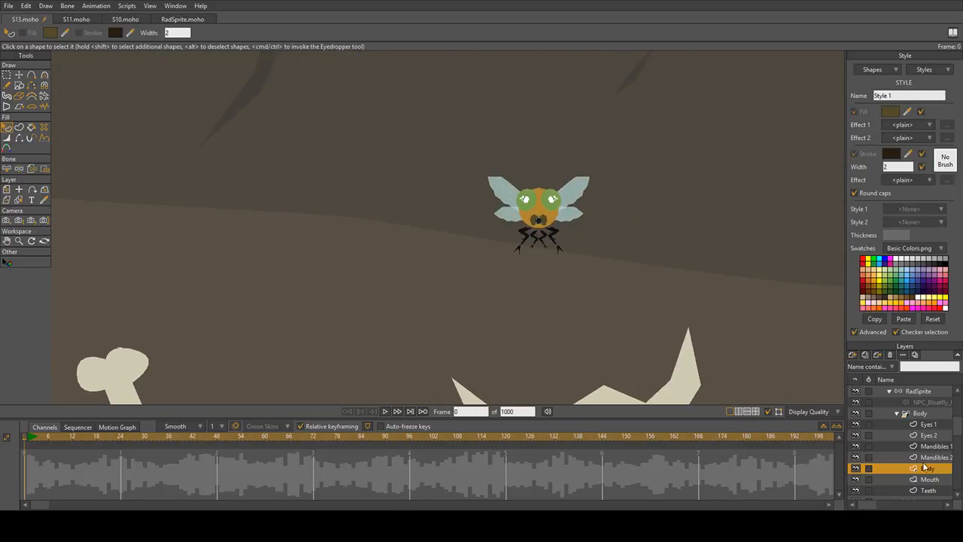
Step: Collapse the Body and RadSprite groups and leave Style 1 for the default style for new shapes
left_click(903, 416)
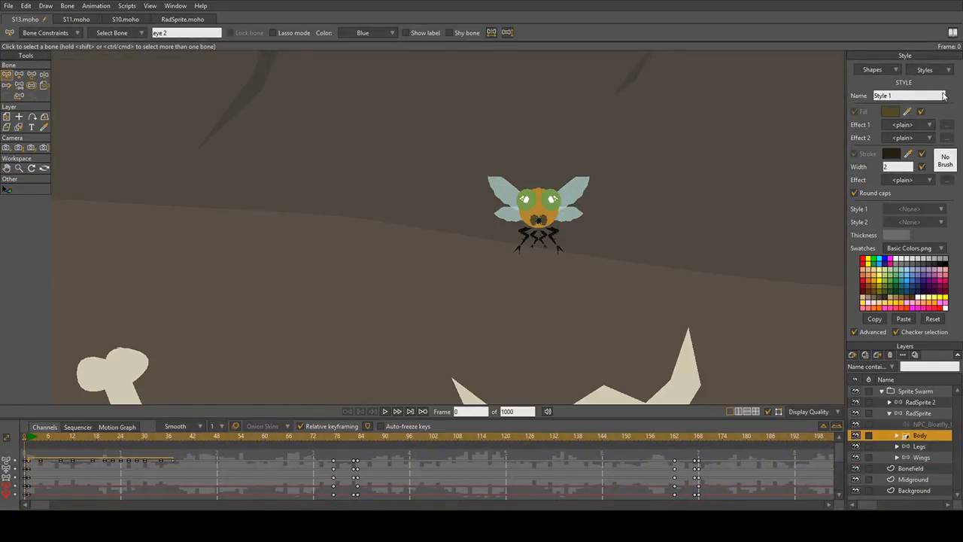
left_click(937, 152)
left_click(945, 70)
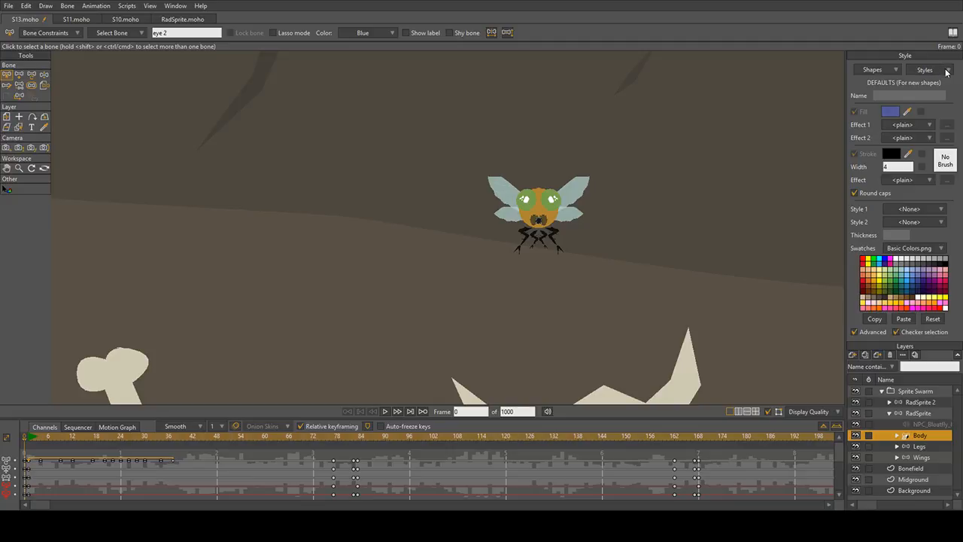
scroll(567, 281, "down", 4)
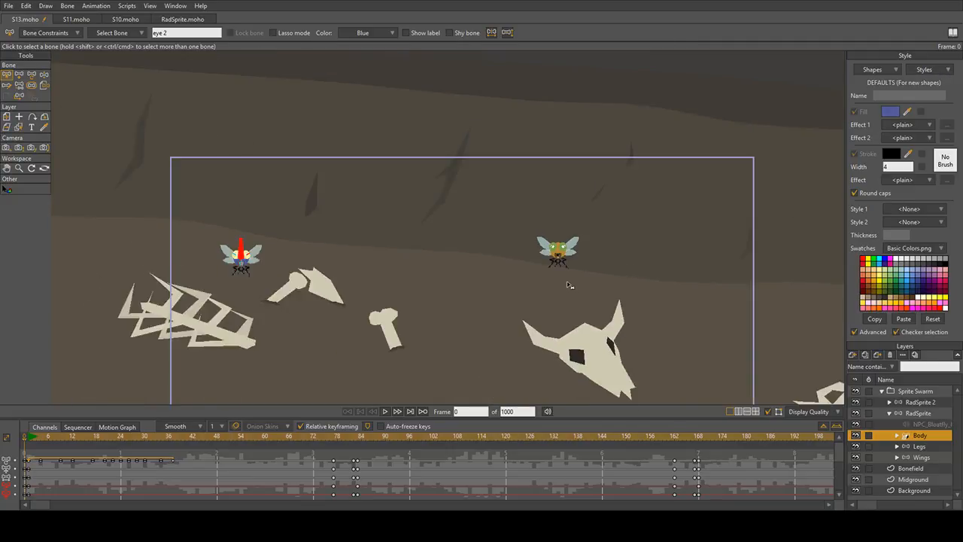
scroll(525, 273, "up", 5)
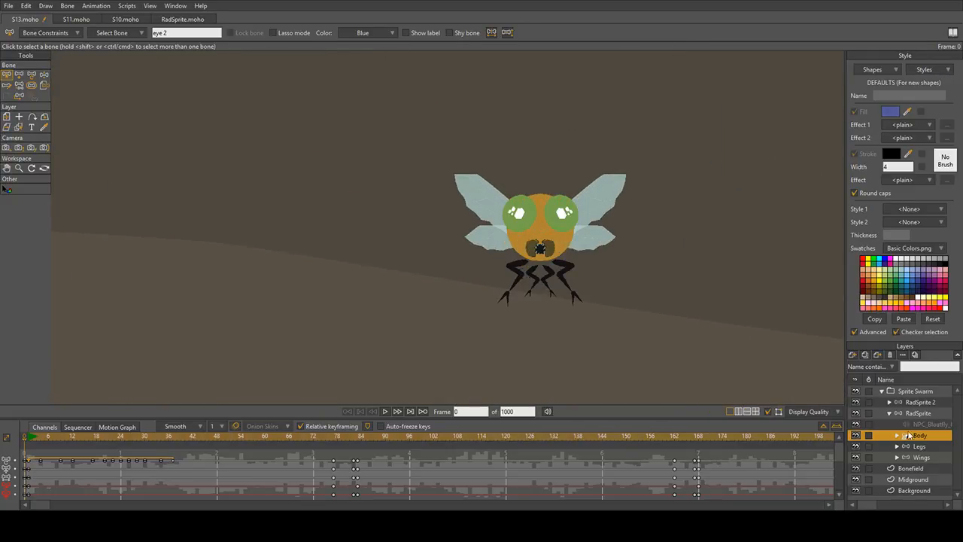
left_click(890, 413)
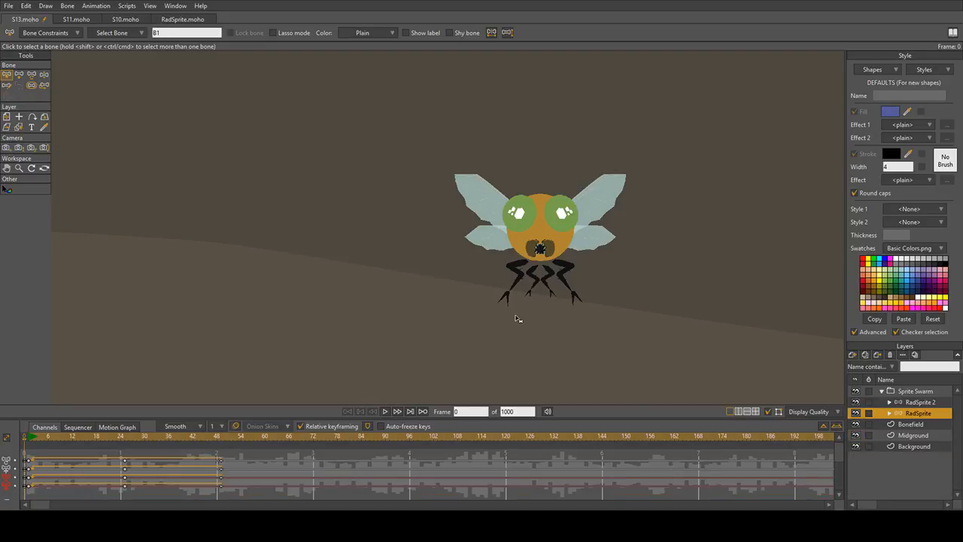
Step: Play the animation of both flies, stop it and return to frame 1
scroll(517, 319, "down", 4)
key("space")
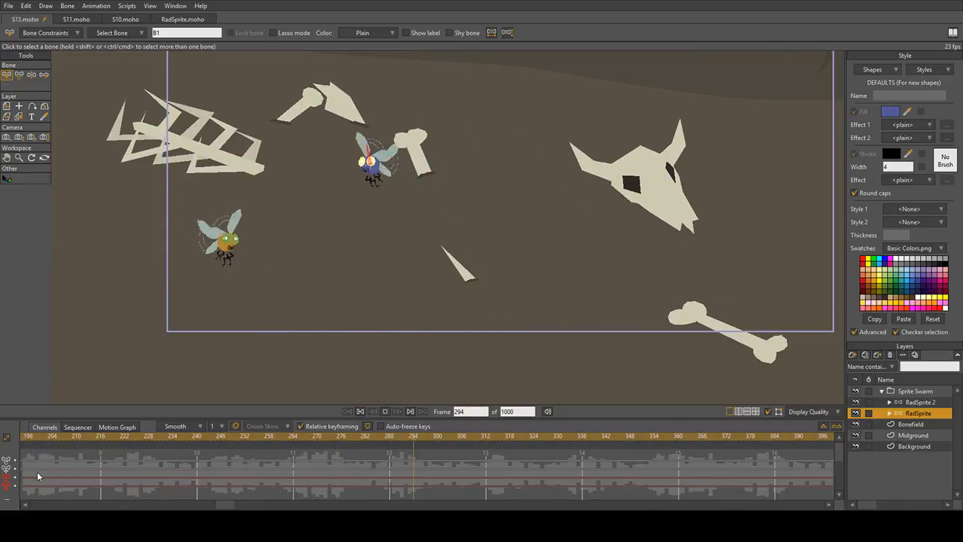
key("space")
left_click_drag(237, 505, 34, 505)
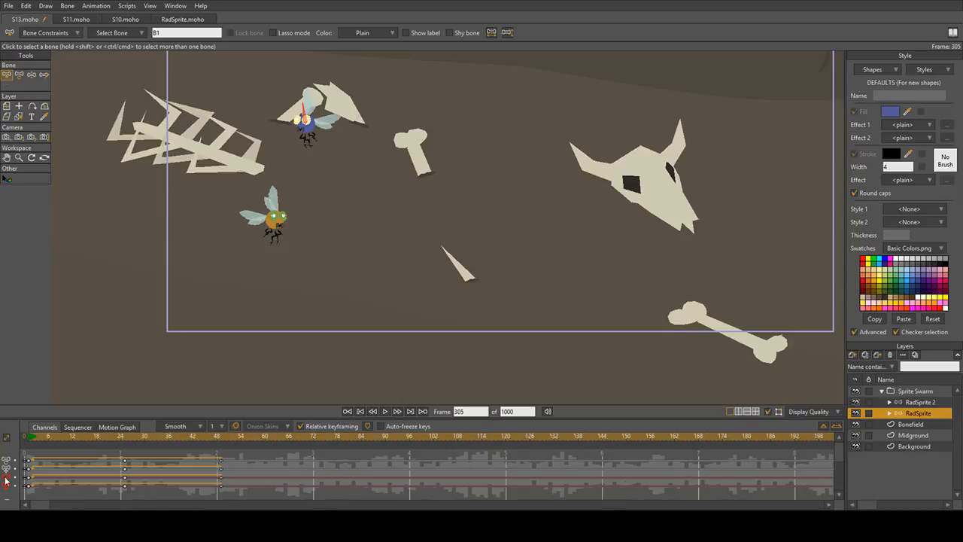
left_click(29, 437)
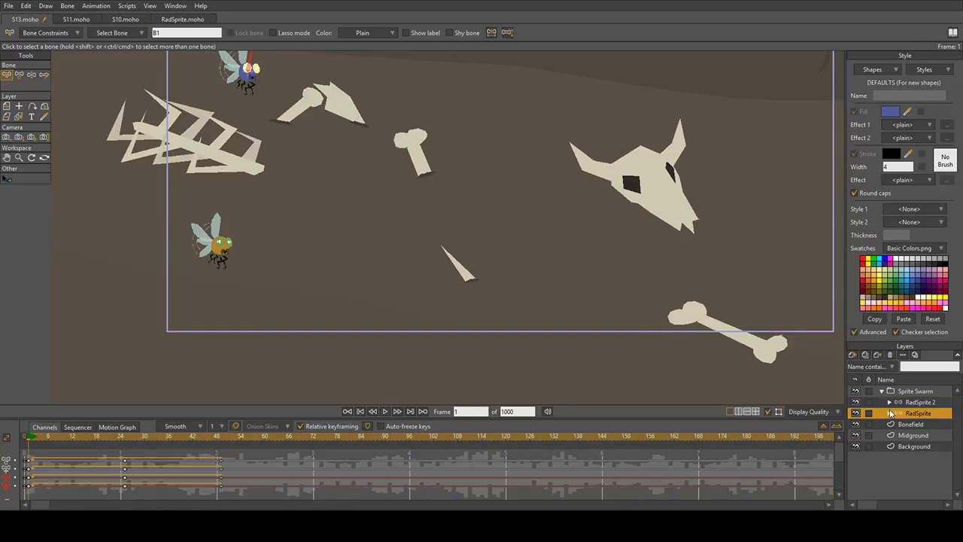
Step: Select the NPC_Bloatfly audio layer in RadSprite 2 and play the swarm animation to check its sound and motion
left_click(889, 402)
left_click(932, 413)
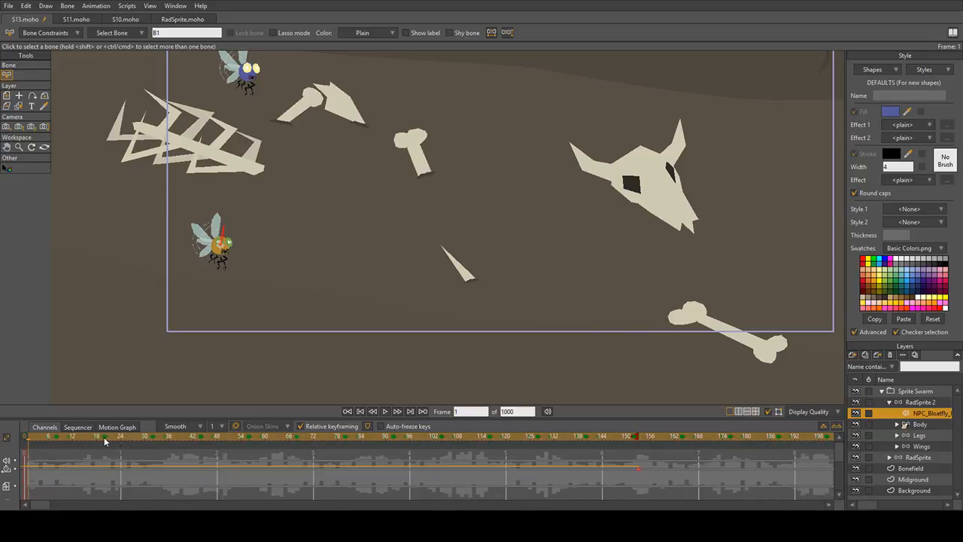
key("space")
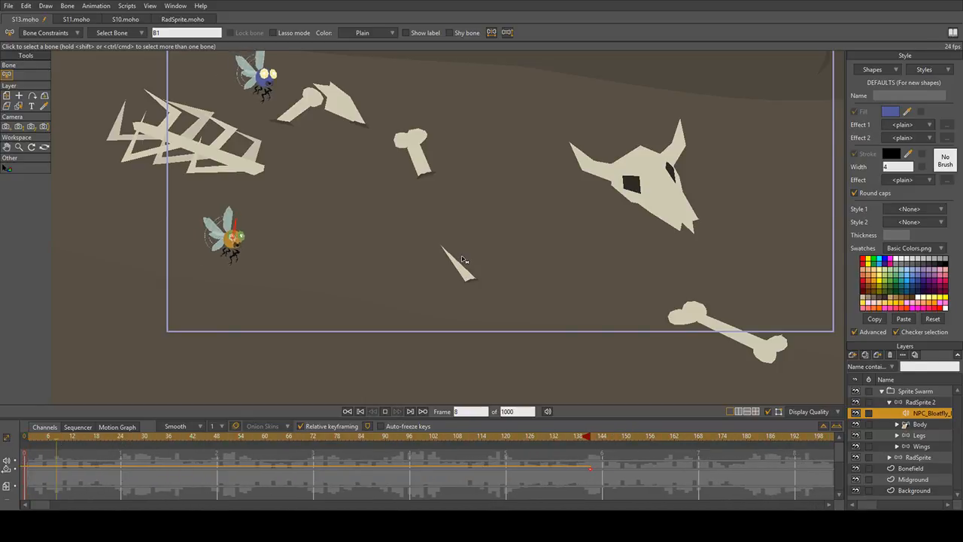
left_click_drag(525, 204, 464, 340)
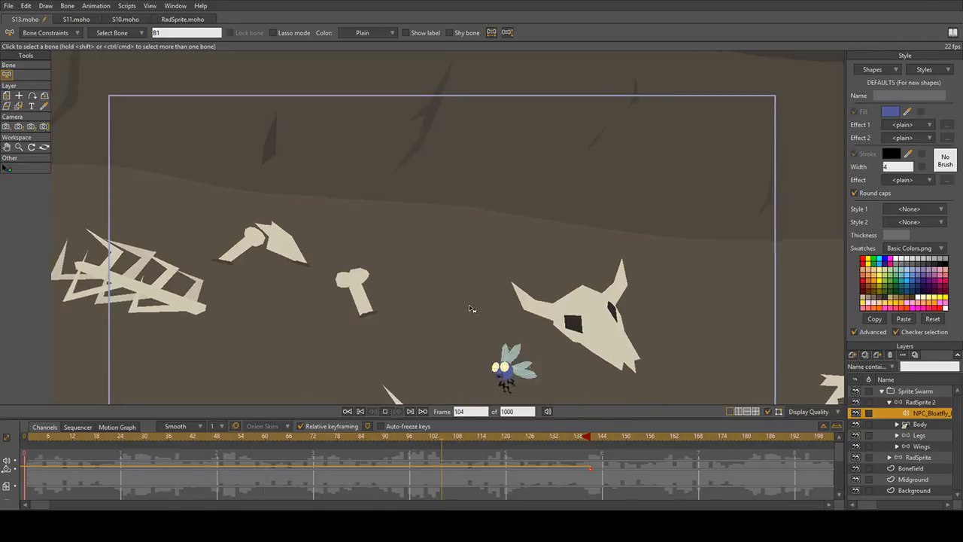
left_click_drag(473, 312, 457, 252)
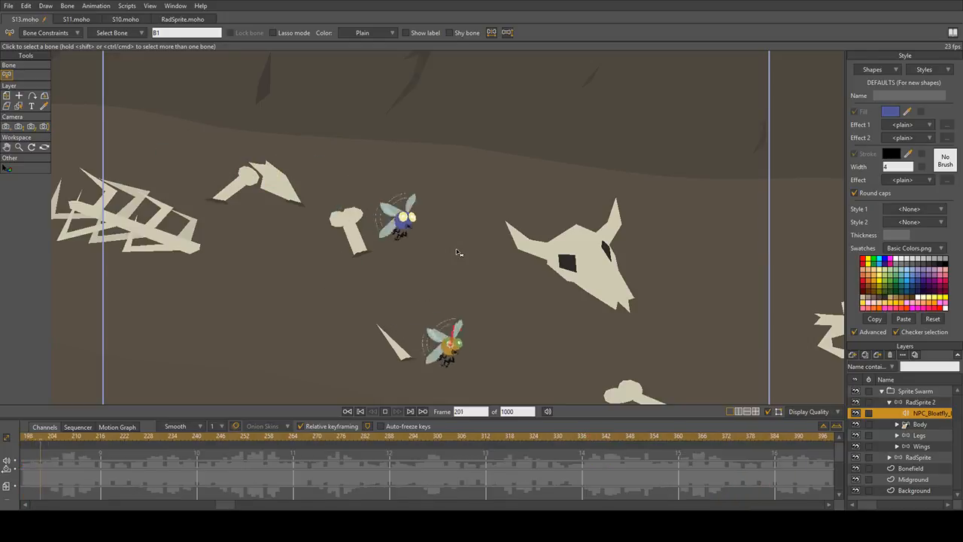
key("space")
left_click_drag(229, 504, 151, 502)
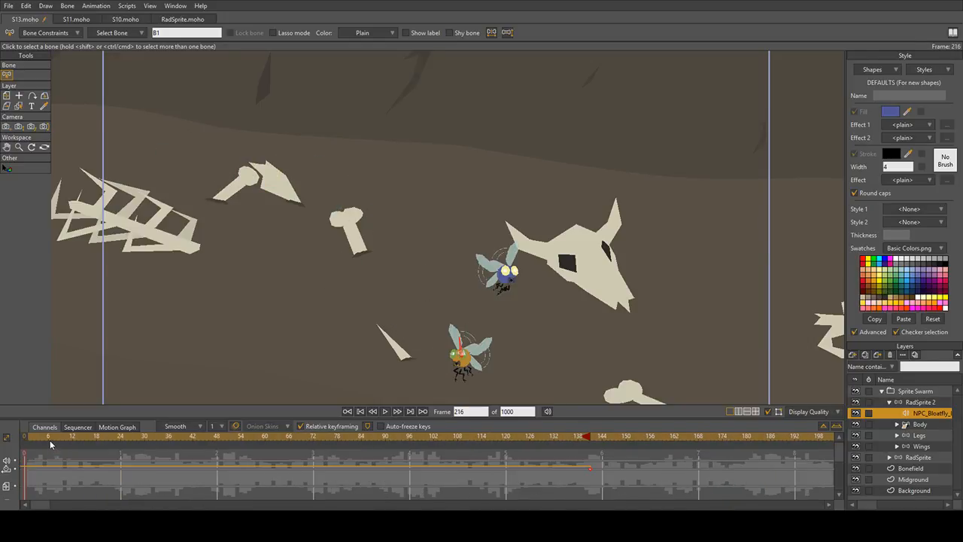
Step: Rewind the scene to frame 0 and collapse the RadSprite 2 group
key("ctrl+shift+Left")
scroll(337, 304, "down", 3)
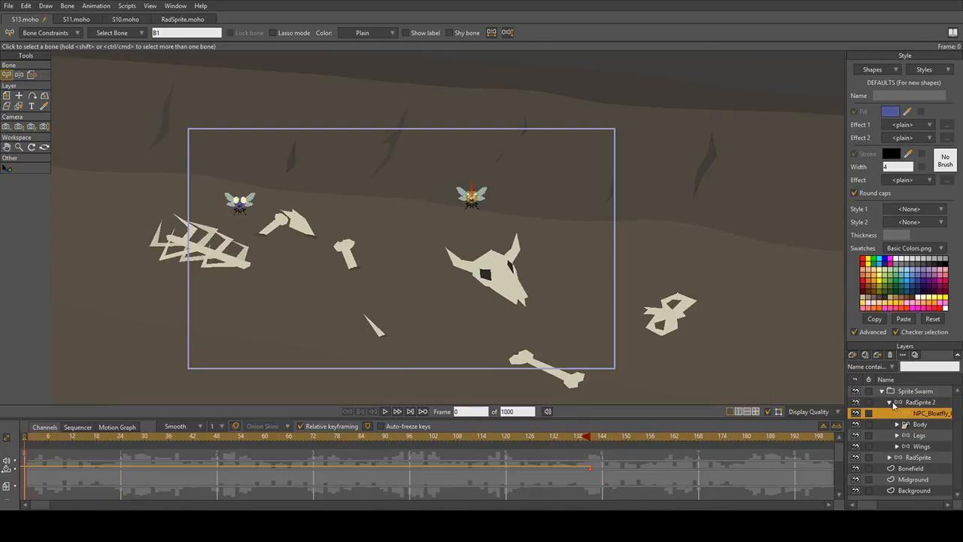
left_click(890, 404)
scroll(379, 308, "up", 3)
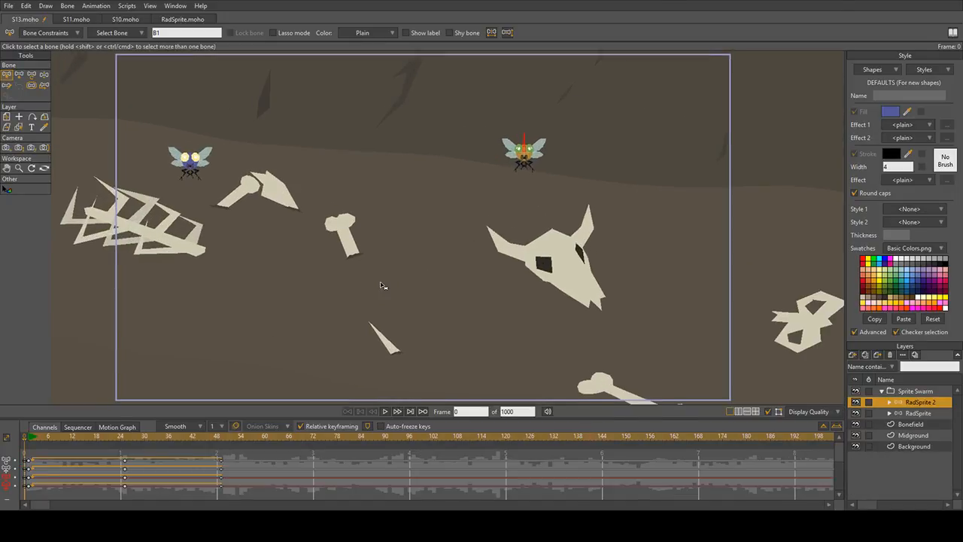
Step: Duplicate the RadSprite 2 layer and show the copy's flight path and motion keys with the Transform Layer tool
left_click(865, 355)
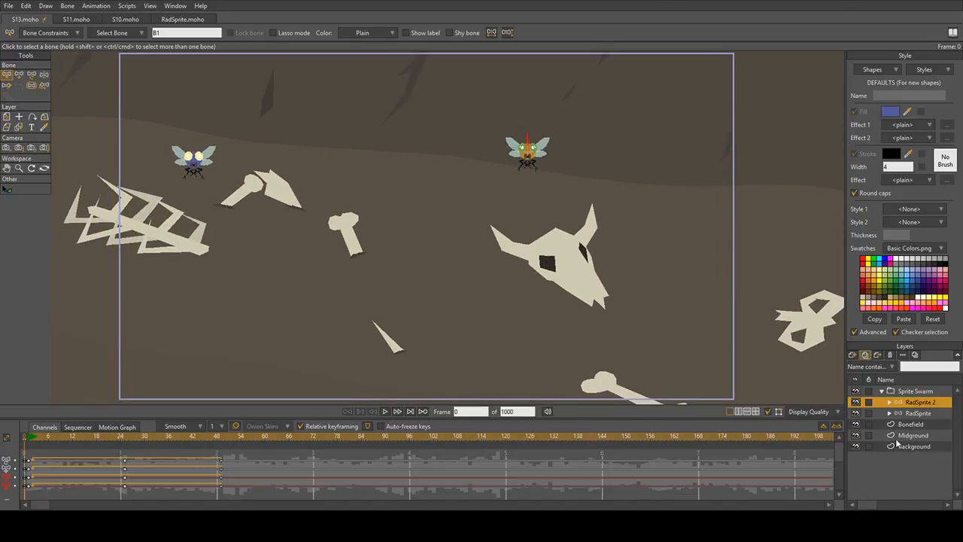
left_click_drag(573, 221, 564, 233)
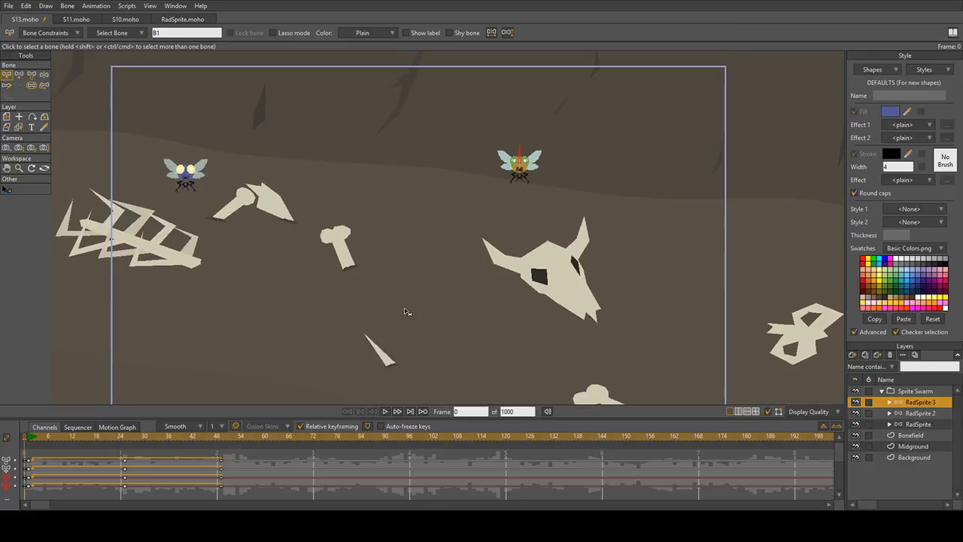
left_click(6, 116)
scroll(534, 249, "down", 3)
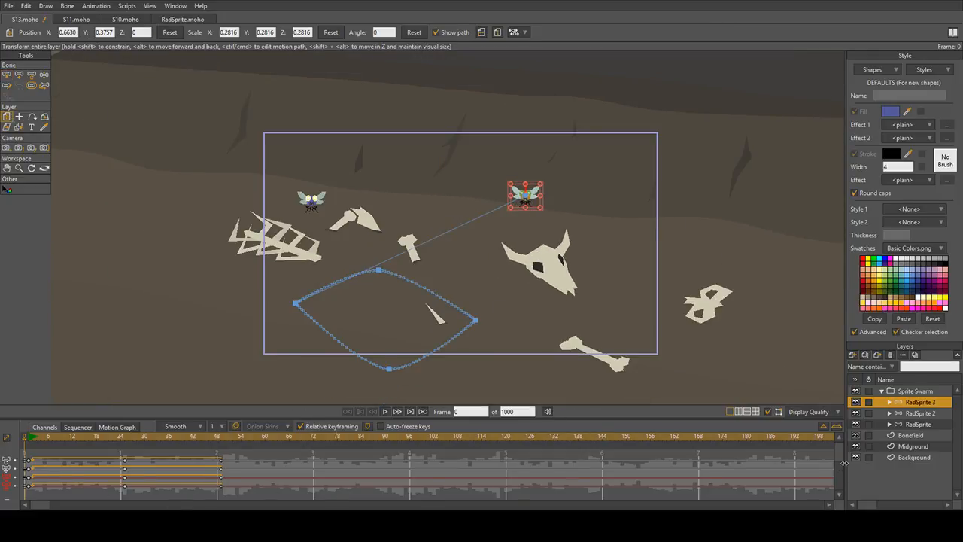
scroll(276, 460, "down", 2)
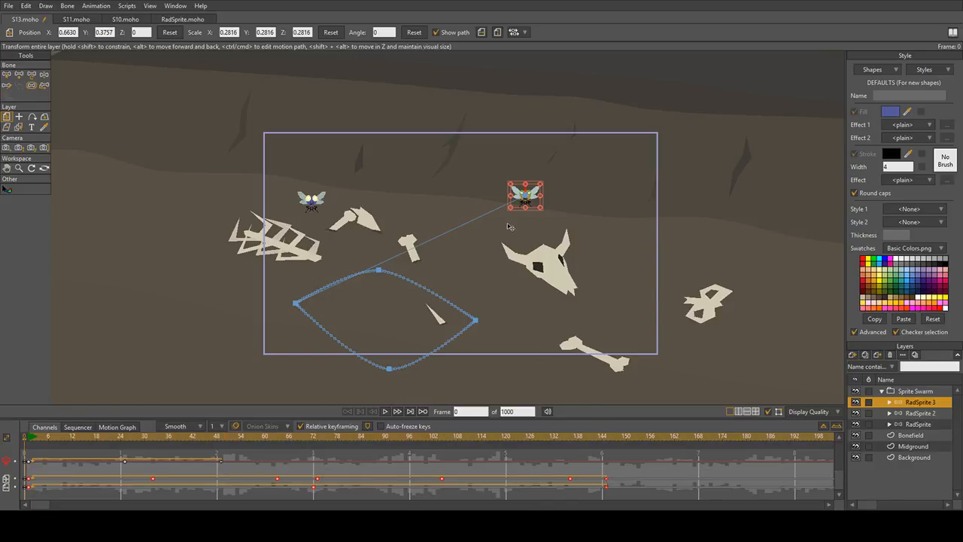
Step: At frame 1, move RadSprite 3 with its whole looping path above the skull, to about X 0.98, Y 0.33
left_click_drag(524, 200, 640, 229)
key("ctrl+z")
left_click(30, 440)
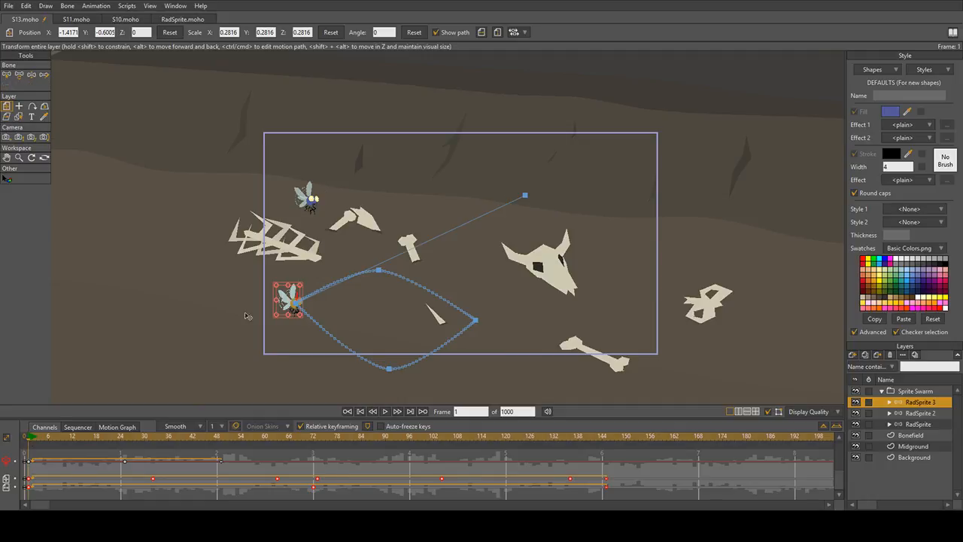
left_click_drag(283, 301, 554, 201)
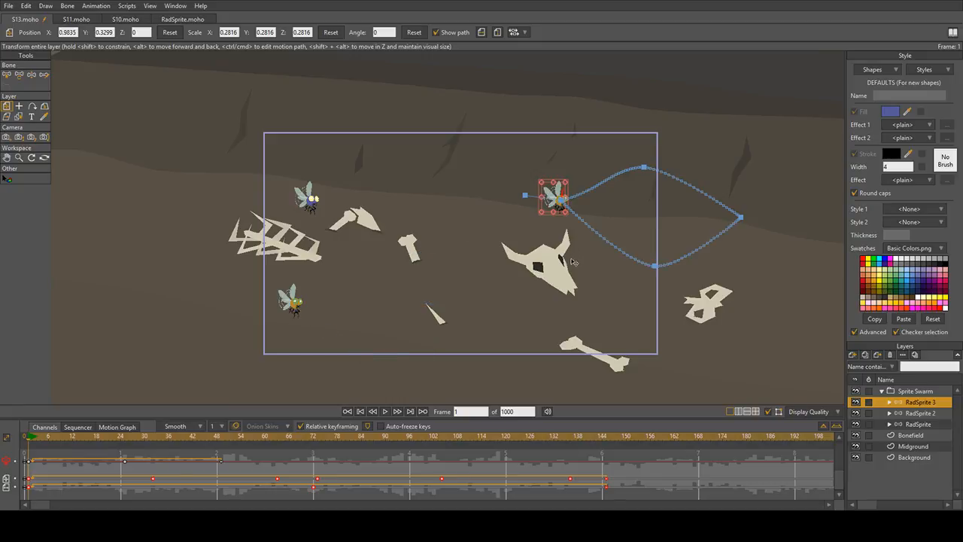
Step: Play the swarm animation to check the third fly's motion, stop it and return to frame 1
left_click_drag(551, 266, 387, 274)
key("space")
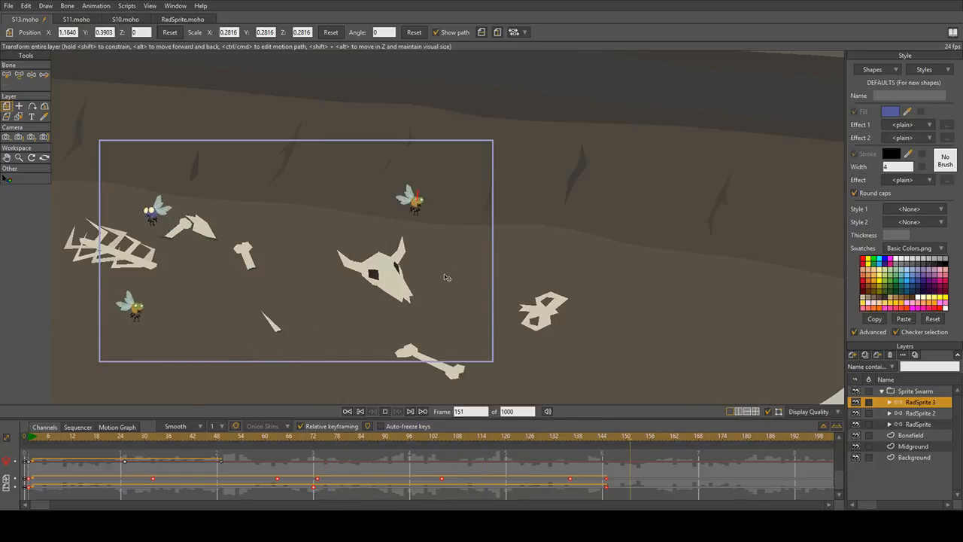
key("space")
left_click(32, 439)
left_click(30, 440)
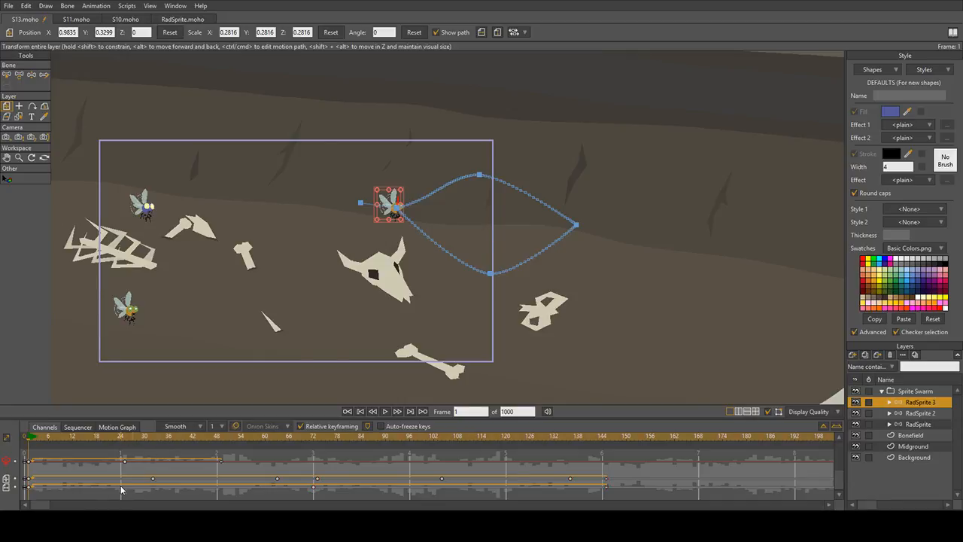
Step: Reshape RadSprite 3's flight path by moving it to about X 2.64, Y -0.14 at frame 63 and X 1.93, Y 0.46 at frame 32
left_click_drag(150, 441, 279, 453)
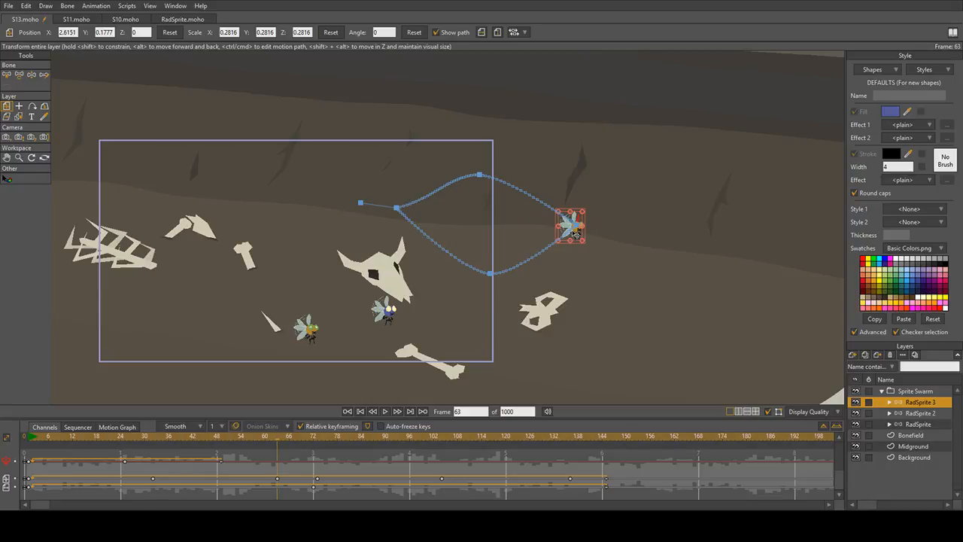
left_click_drag(574, 231, 579, 269)
left_click(153, 442)
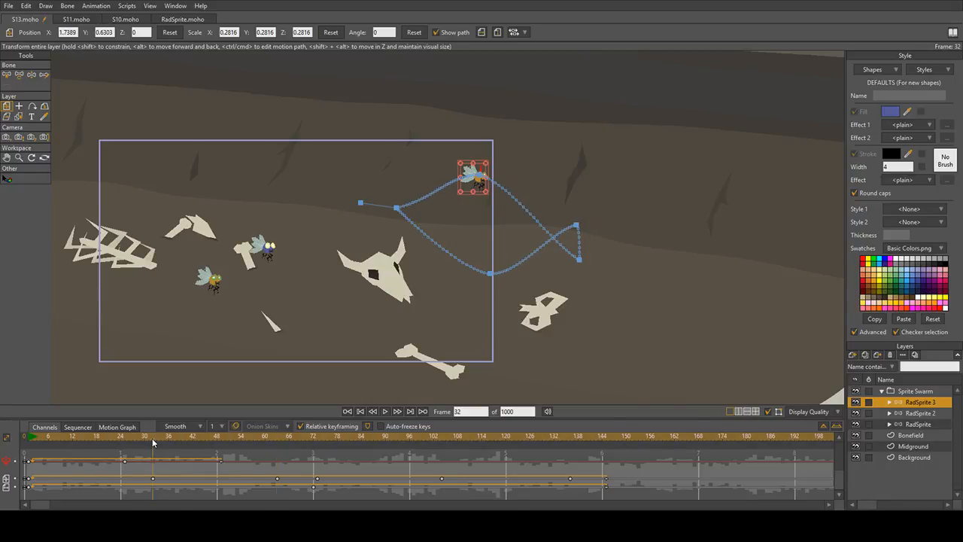
left_click_drag(490, 178, 510, 197)
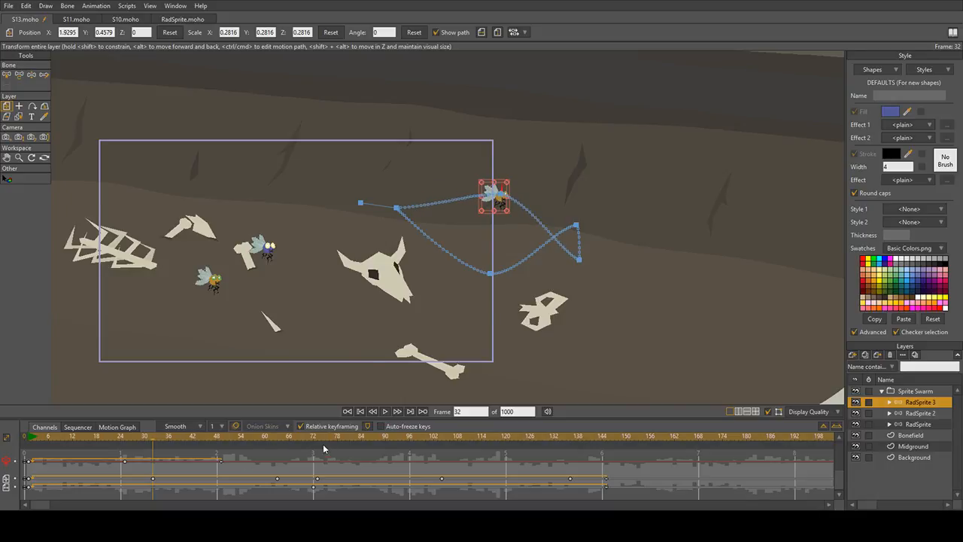
Step: Copy RadSprite 3's frame 63 position key onto frame 73
left_click_drag(275, 441, 318, 447)
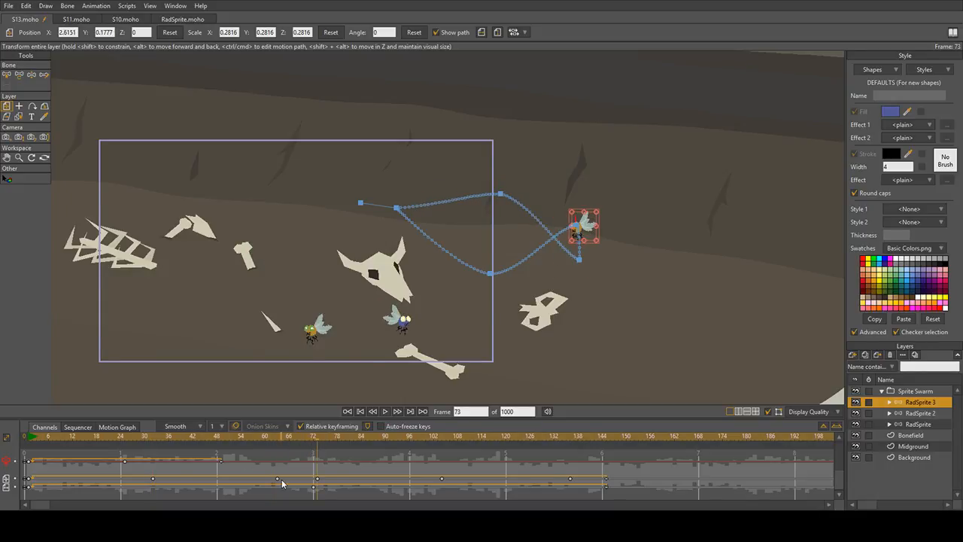
left_click(276, 479)
key("ctrl+v")
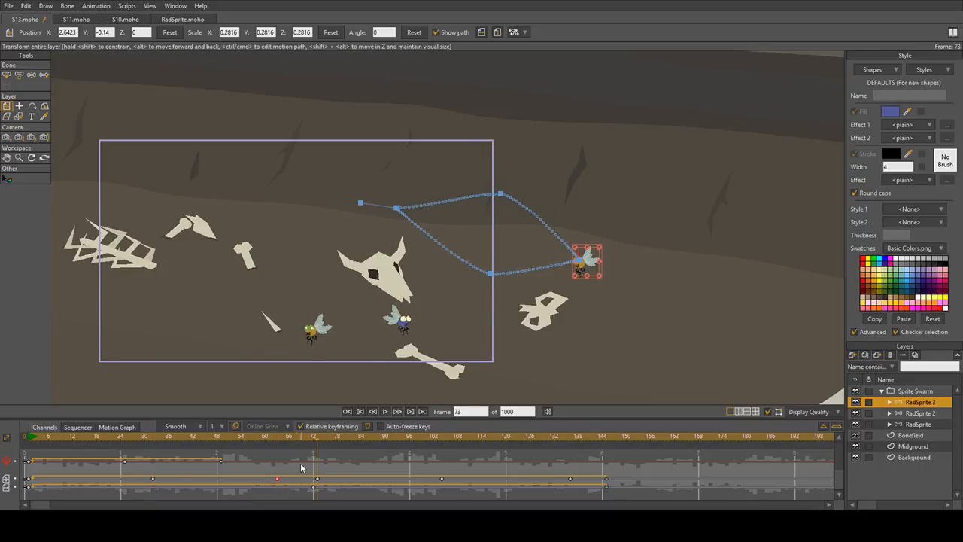
Step: Move RadSprite 3 horizontally toward the skull at the frame 104 key and scrub on to frame 136
left_click_drag(314, 442, 443, 453)
left_click_drag(495, 301, 443, 301)
left_click(527, 444)
left_click_drag(540, 457, 570, 468)
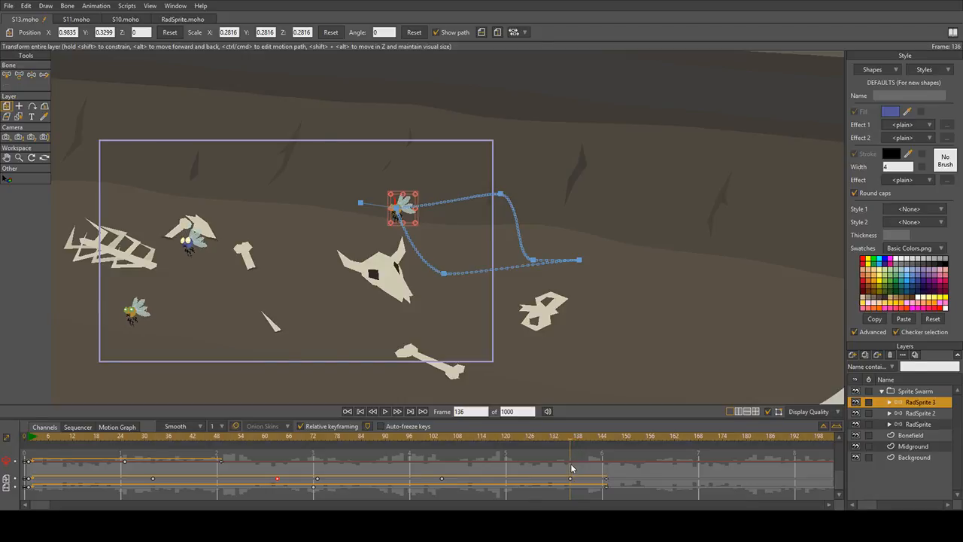
Step: Play the swarm animation to check RadSprite 3's reshaped flight loop
key("space")
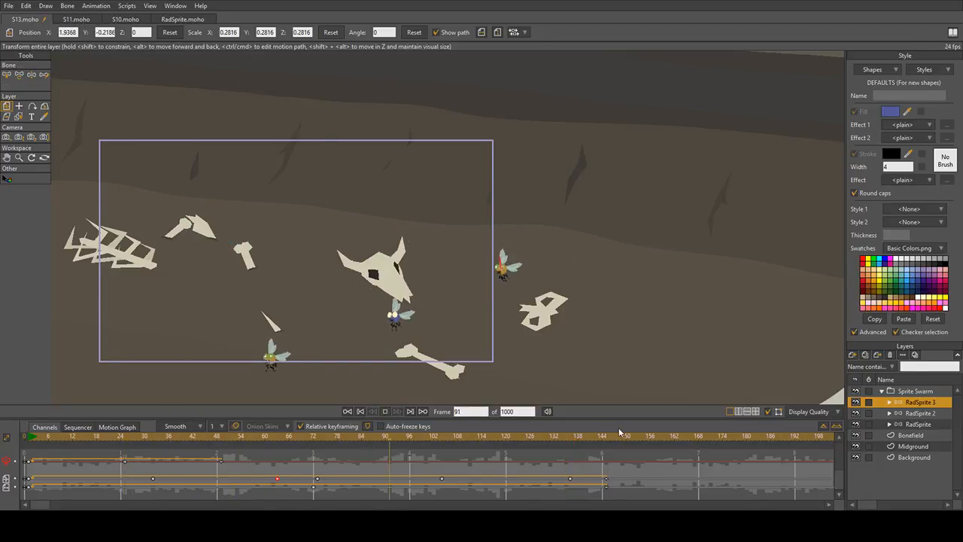
key("space")
key("space")
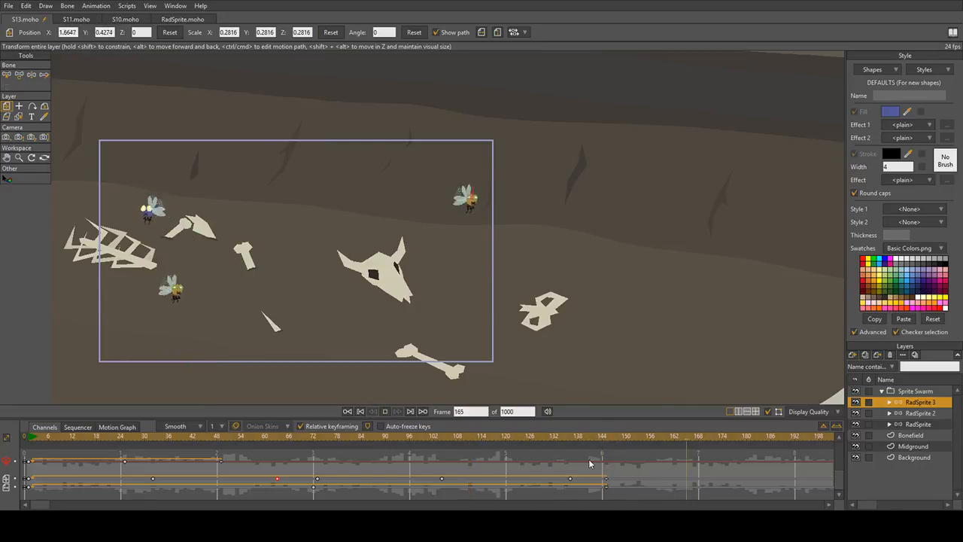
key("space")
Step: Select all of RadSprite 3's layer motion and flip keys and stretch them so the loop ends at frame 155
left_click(570, 438)
left_click_drag(621, 494, 28, 483)
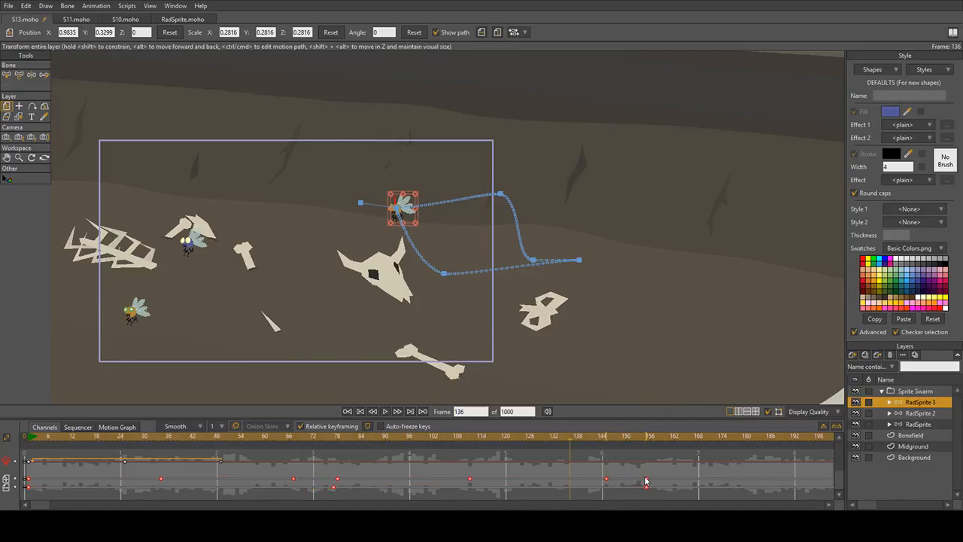
key("Delete")
Step: Play the swarm from the start past frame 200 to compare the flies' loop timing, and return to frame 1
left_click(32, 437)
key("space")
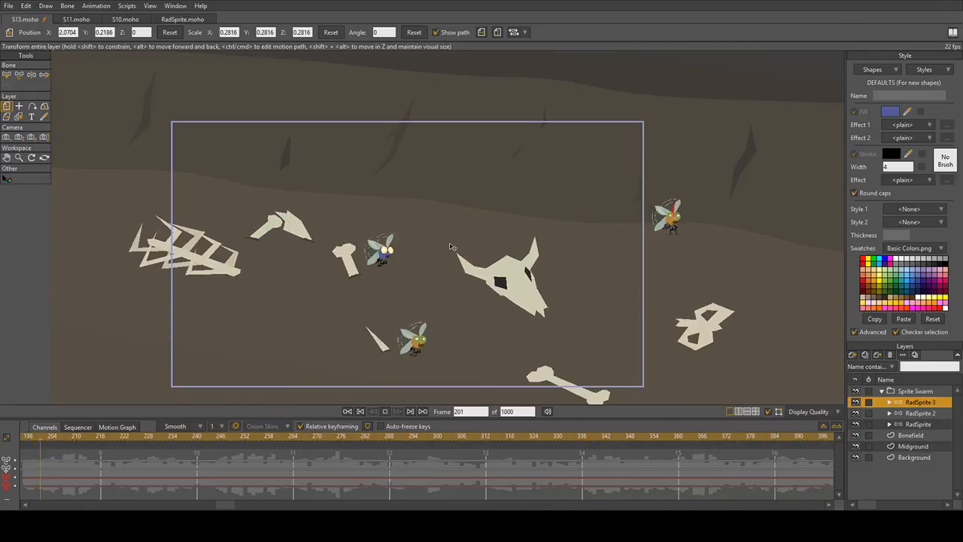
key("space")
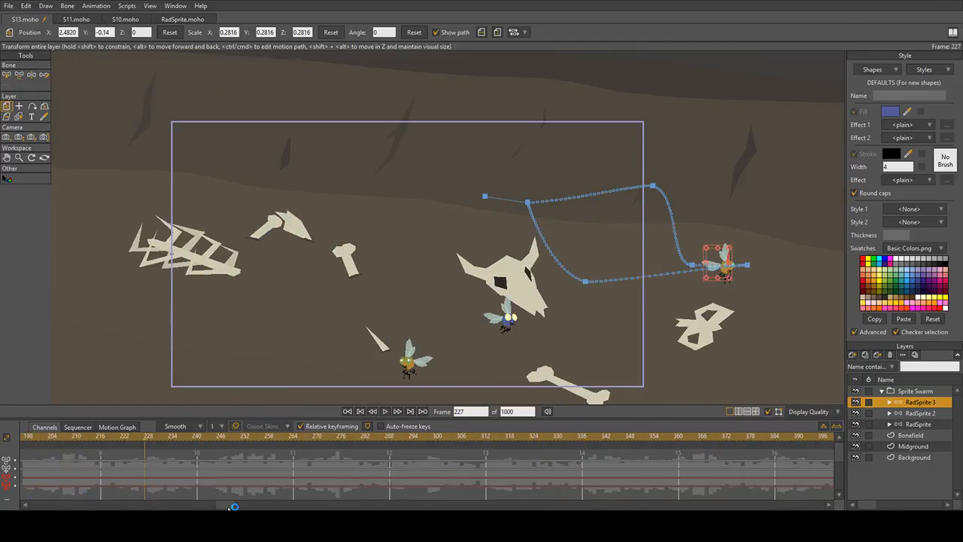
left_click_drag(232, 505, 48, 494)
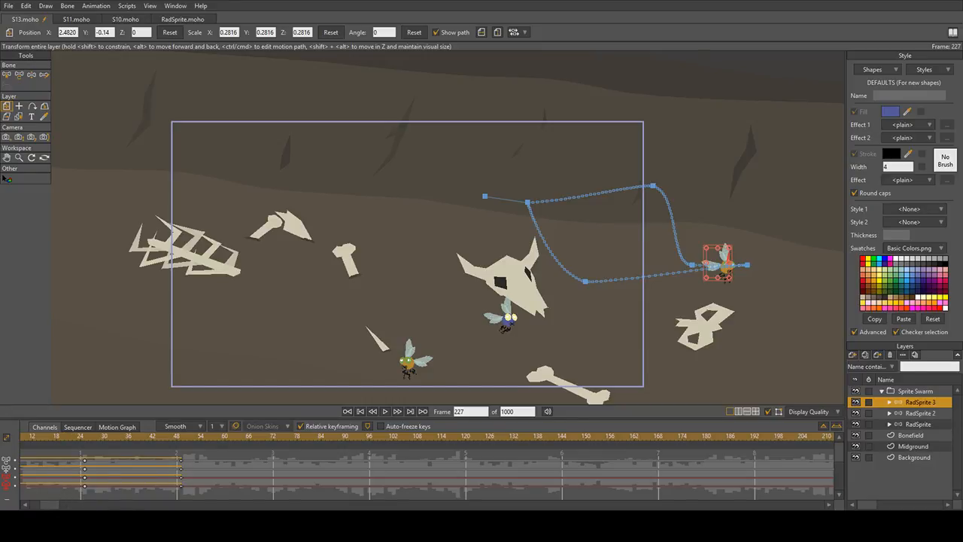
left_click_drag(48, 506, 18, 501)
left_click(31, 442)
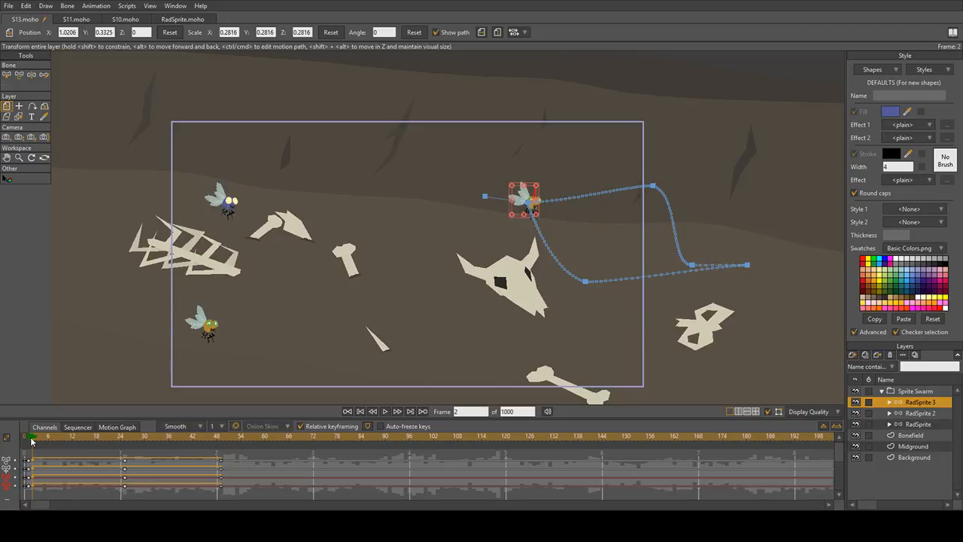
left_click(28, 438)
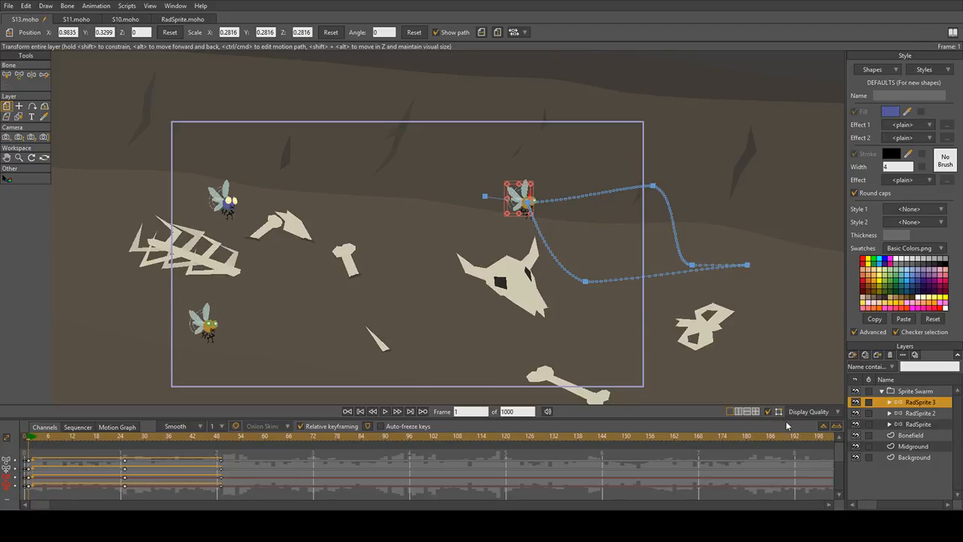
Step: Move RadSprite 3 and all its motion keys farther into the camera frame, to about X 0.27, Y 0.37 at frame 1
left_click_drag(572, 288, 565, 268)
scroll(567, 272, "up", 3)
scroll(567, 277, "down", 4)
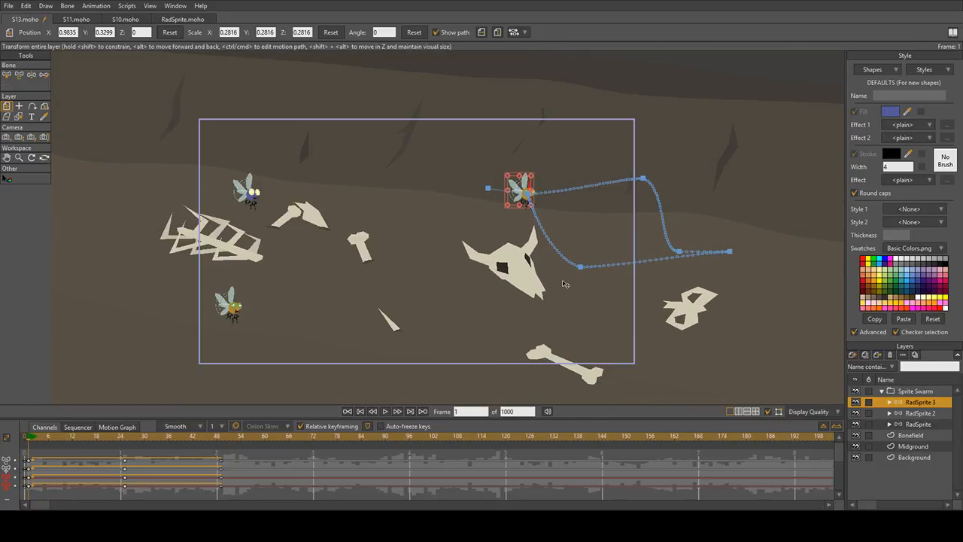
scroll(565, 292, "up", 1)
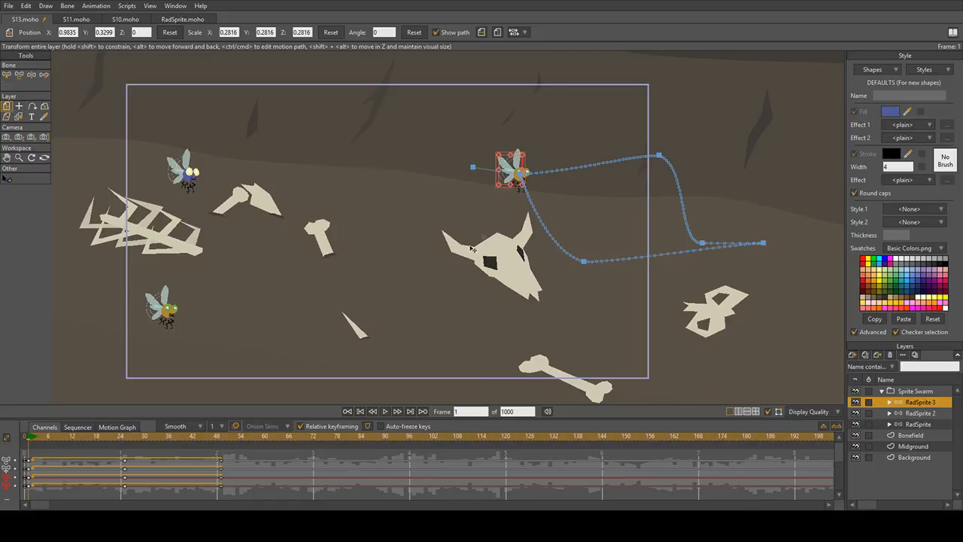
scroll(242, 483, "down", 2)
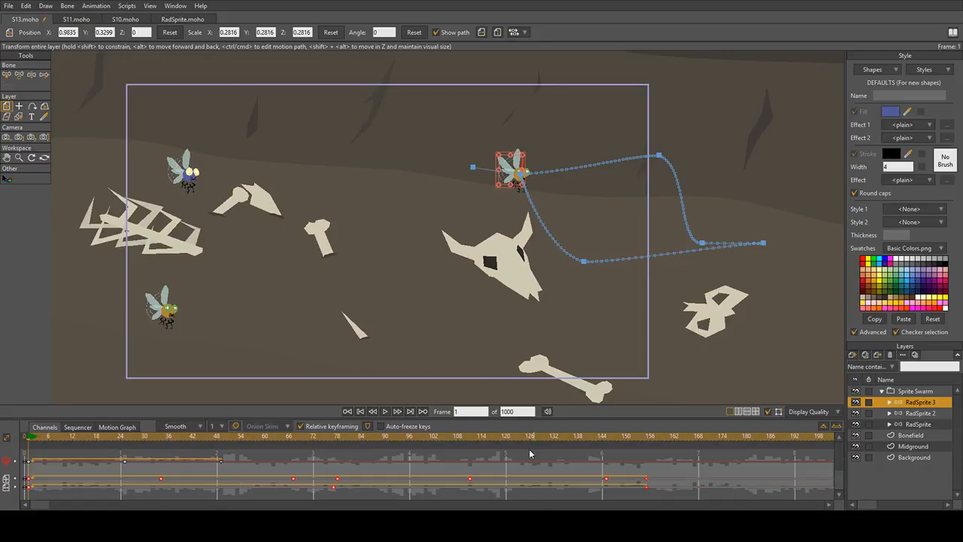
left_click_drag(519, 183, 397, 175)
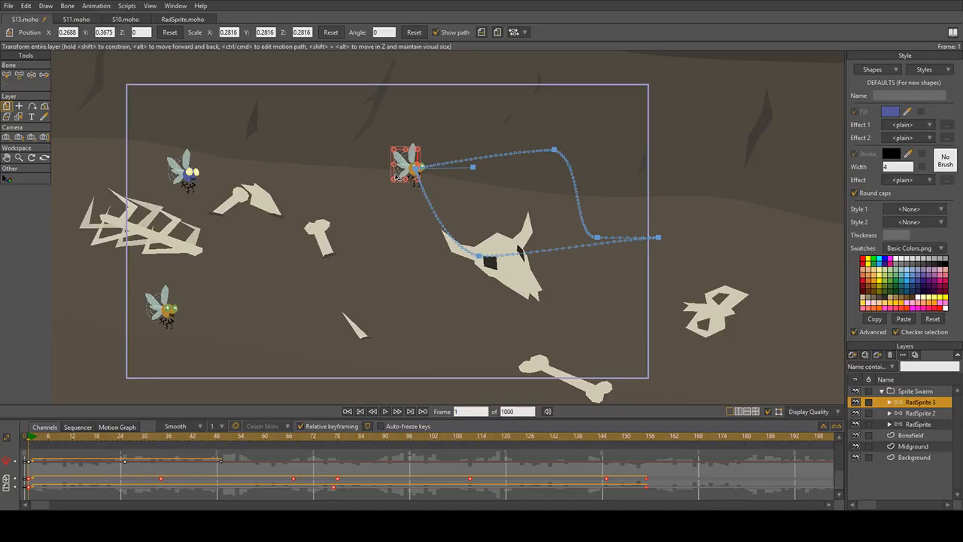
Step: Try flipping RadSprite 3 horizontally at frame 1, preview the motion and undo the flip
left_click(482, 32)
key("space")
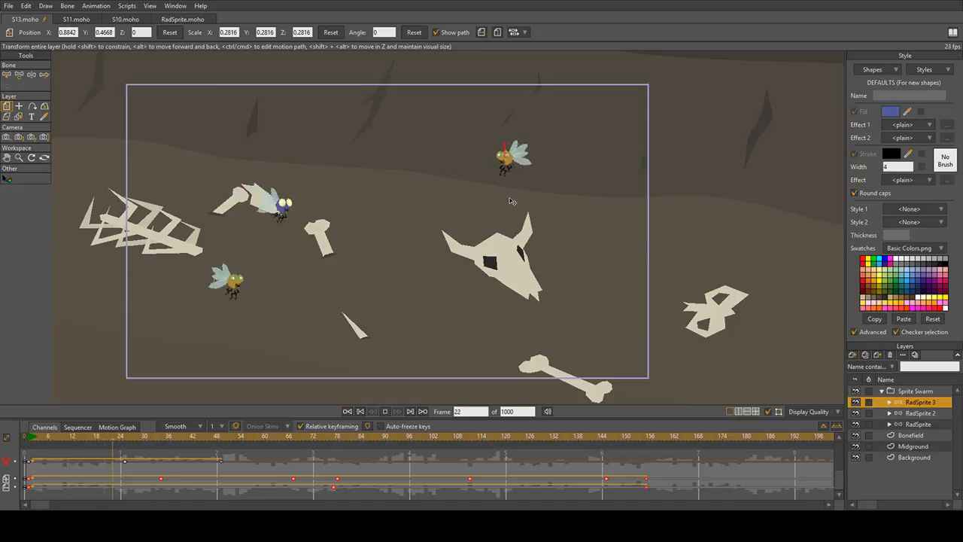
key("space")
left_click(30, 439)
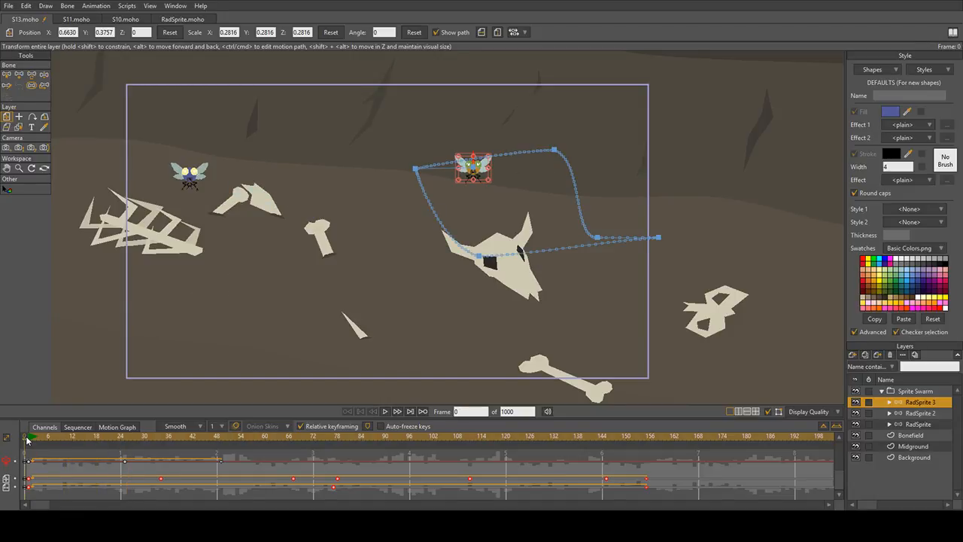
key("ctrl+z")
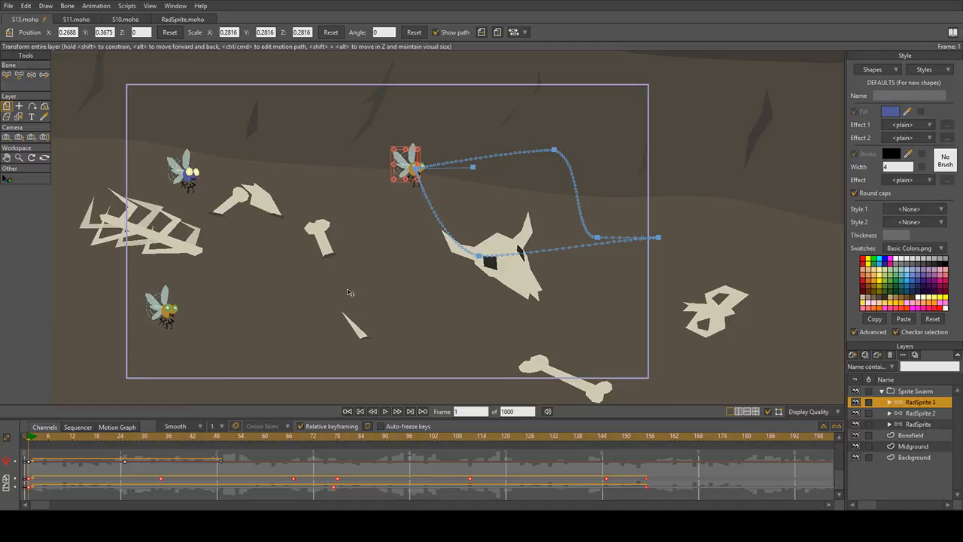
Step: Flip RadSprite 3 horizontally at frame 1, preview its motion, and flip it horizontally at frame 77 as well
left_click(480, 32)
key("space")
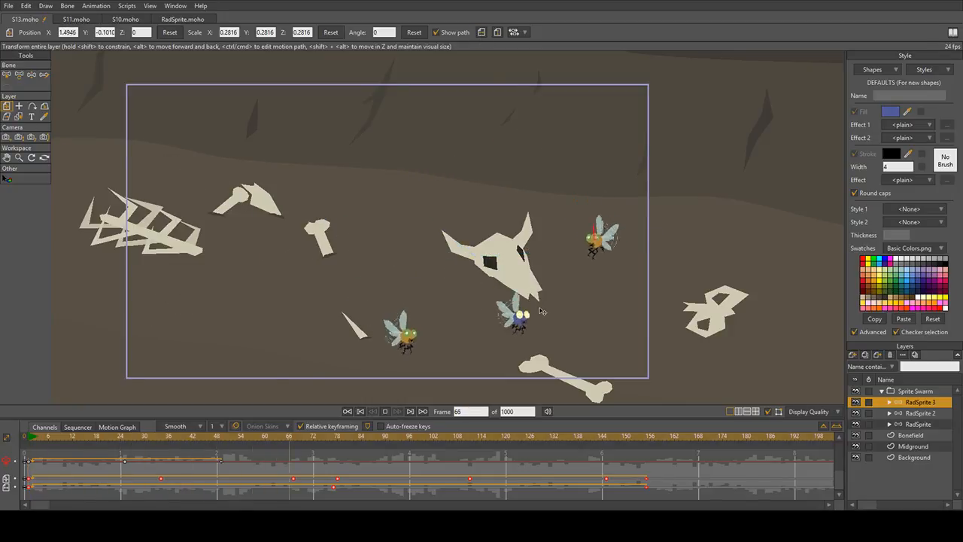
key("space")
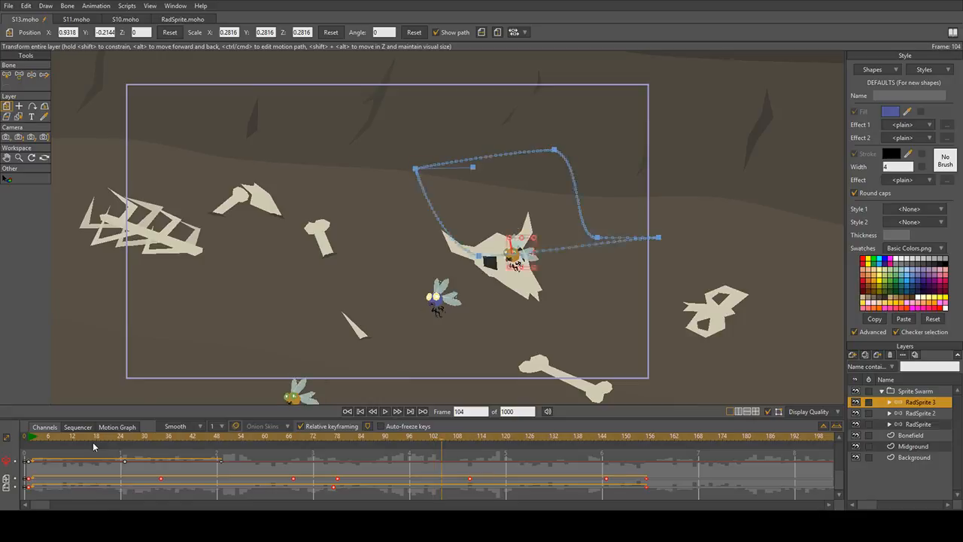
mouse_move(29, 438)
left_mouse_down()
mouse_move(317, 468)
mouse_move(356, 485)
mouse_move(309, 487)
mouse_move(333, 487)
left_mouse_up()
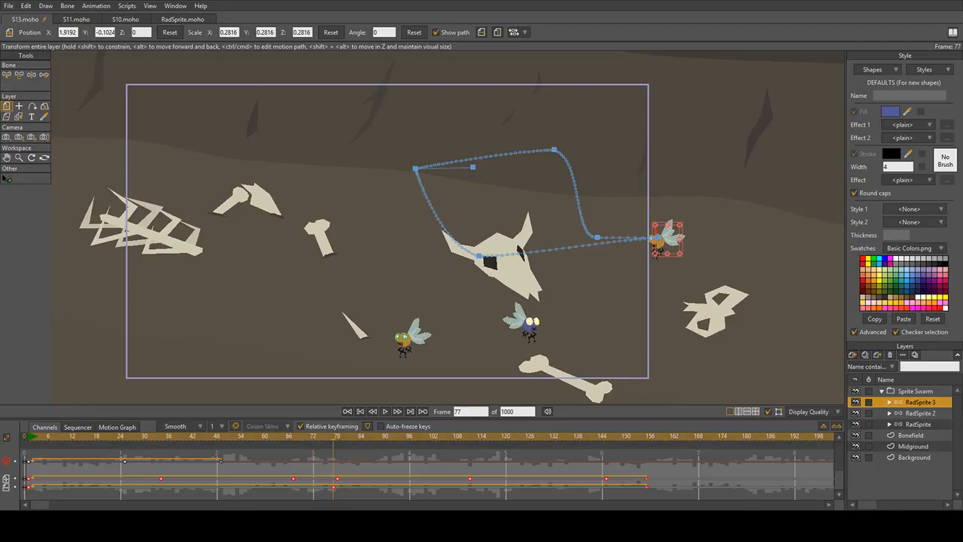
left_click(481, 32)
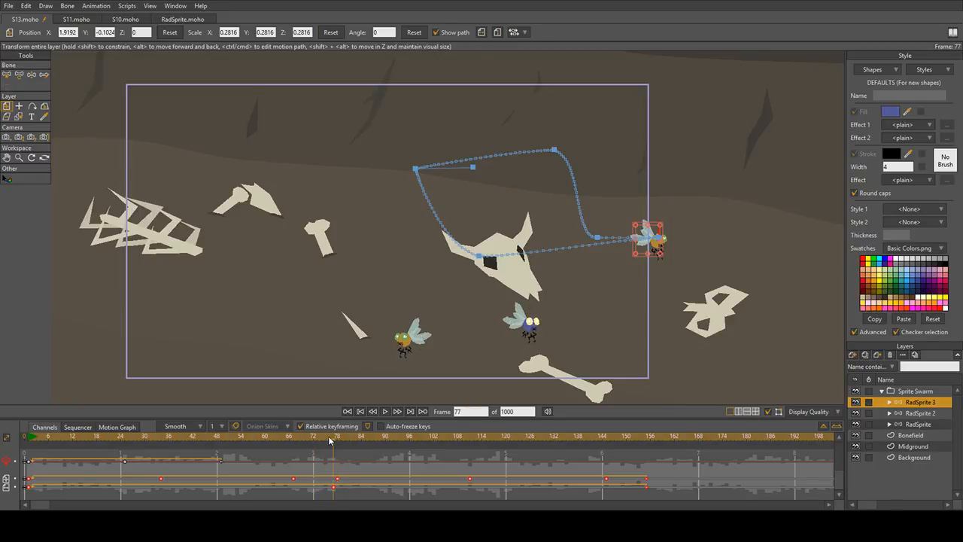
Step: Scrub back through the timeline and play the swarm to check RadSprite 3's facing direction and loop
left_click_drag(332, 438, 148, 483)
key("space")
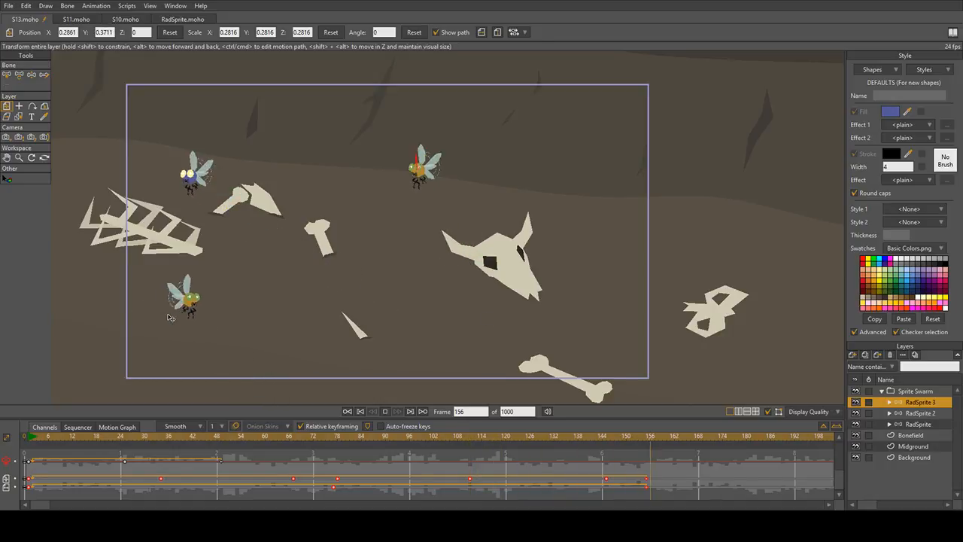
key("space")
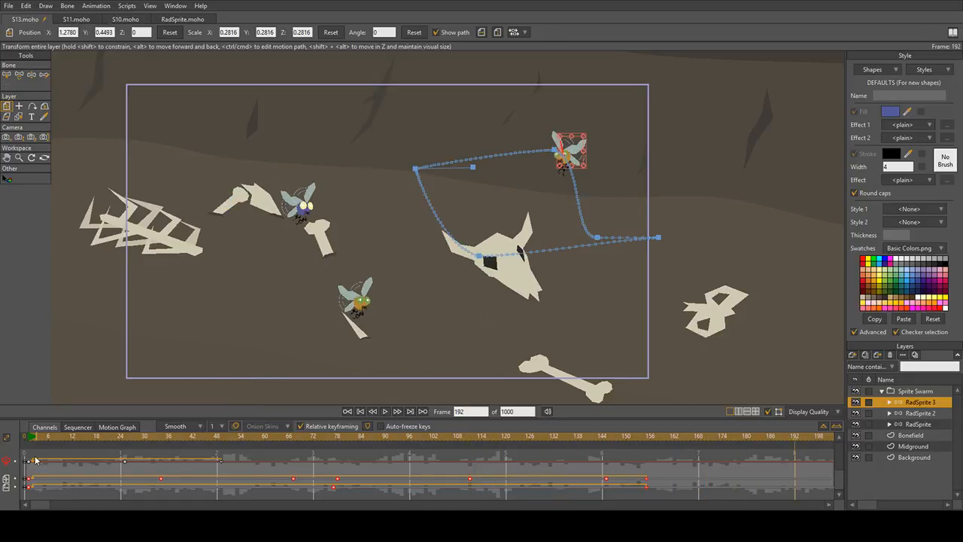
Step: Delete the Body layer's motion keys from about frame 77 to frame 168 inside RadSprite
left_click(30, 442)
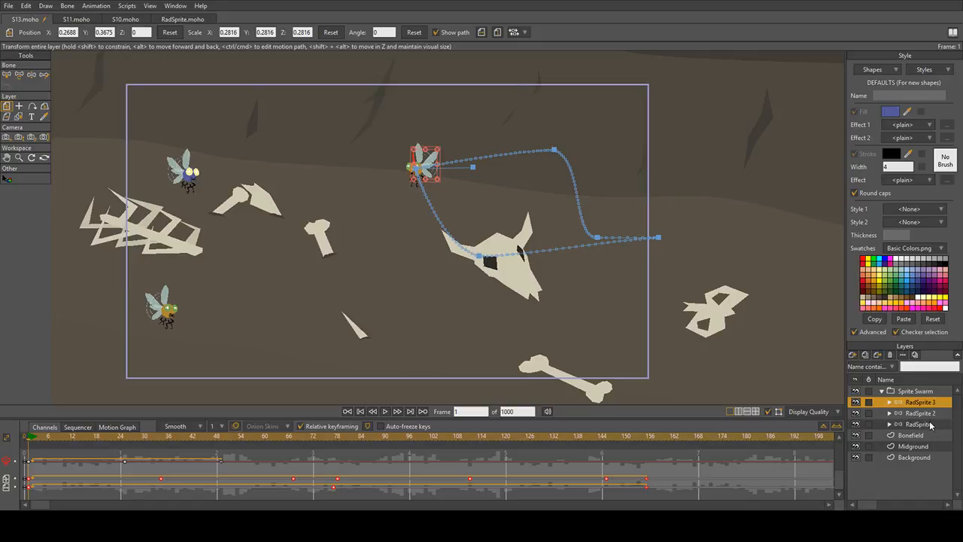
left_click(931, 425)
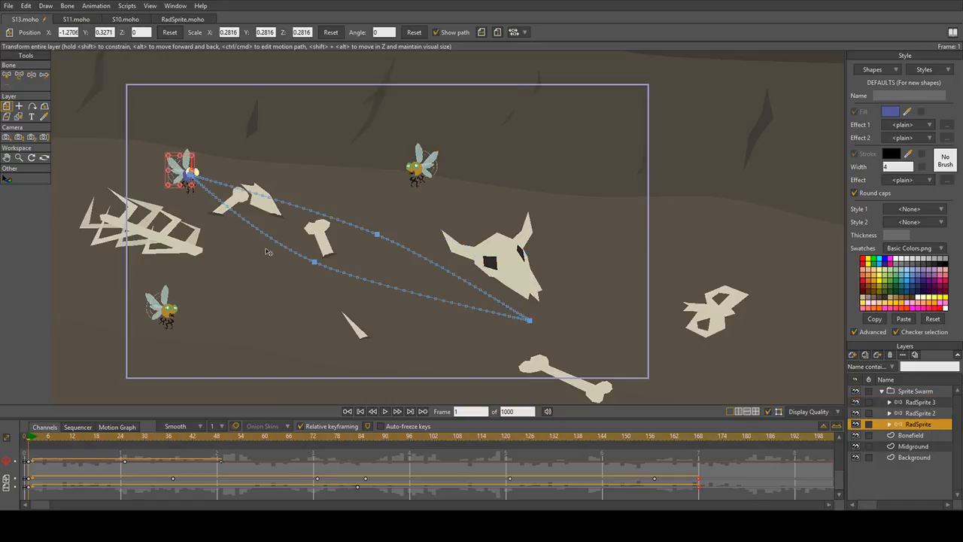
left_click(890, 424)
left_click(921, 446)
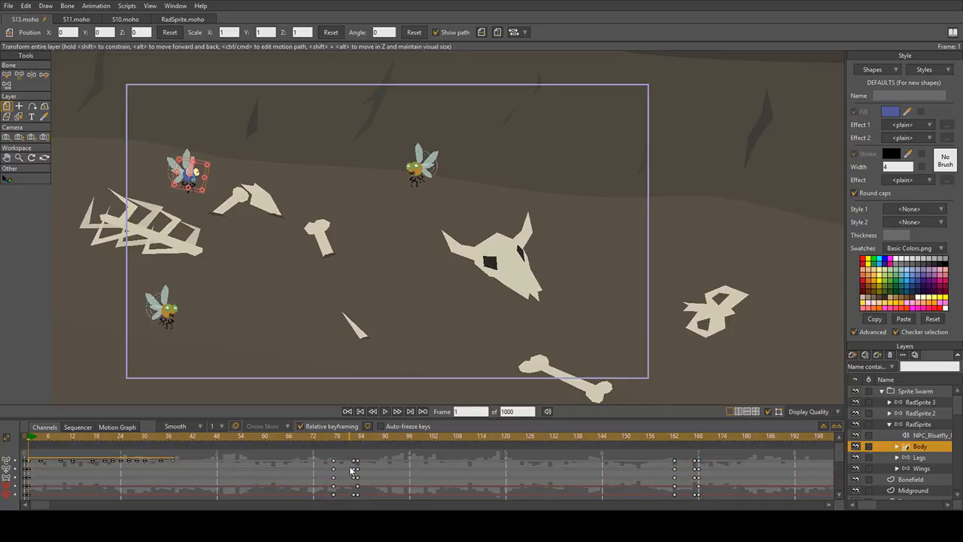
left_click(322, 440)
key("space")
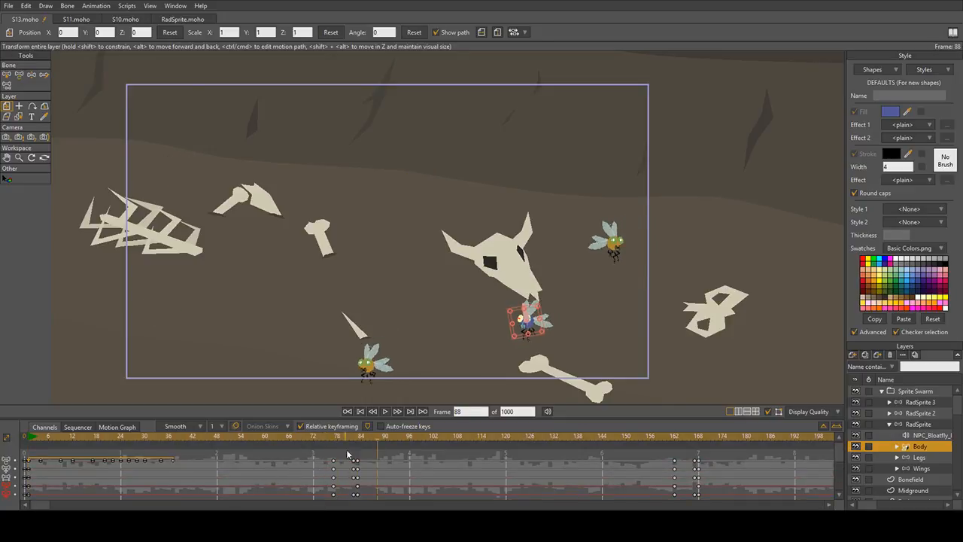
left_click_drag(325, 481, 717, 457)
key("Delete")
Step: Delete the keys from about frame 77 to frame 168 on RadSprite's Legs and Wings layers as well
left_click(920, 457)
left_click_drag(330, 474, 741, 459)
key("Delete")
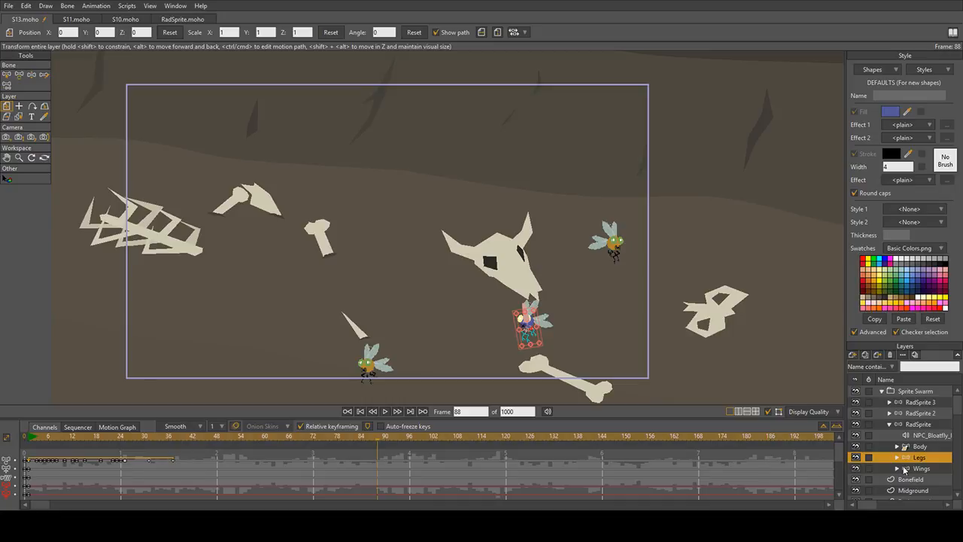
left_click(929, 469)
left_click_drag(307, 475, 750, 449)
key("Delete")
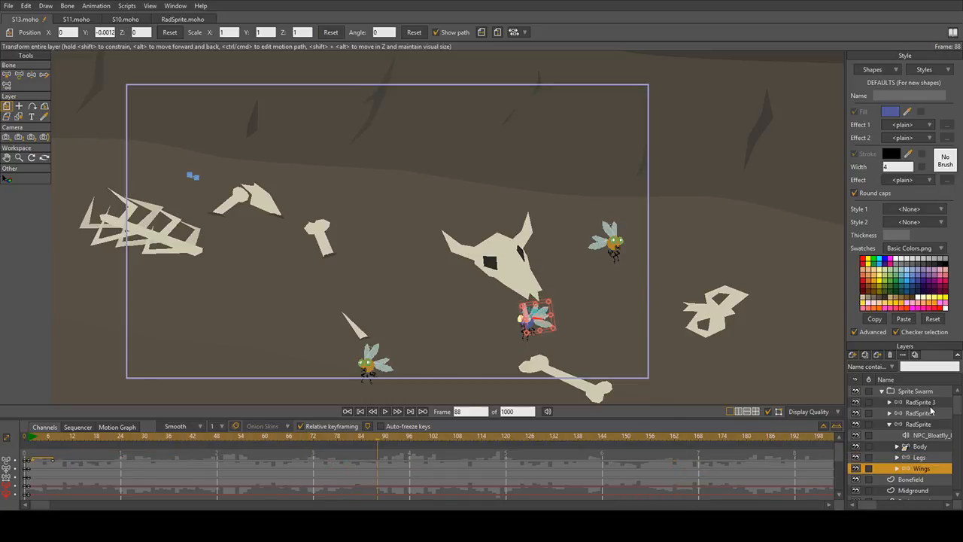
left_click(893, 424)
Step: Delete the keys from about frame 77 to frame 168 on the Body, Legs and Wings layers of RadSprite 2
left_click(893, 413)
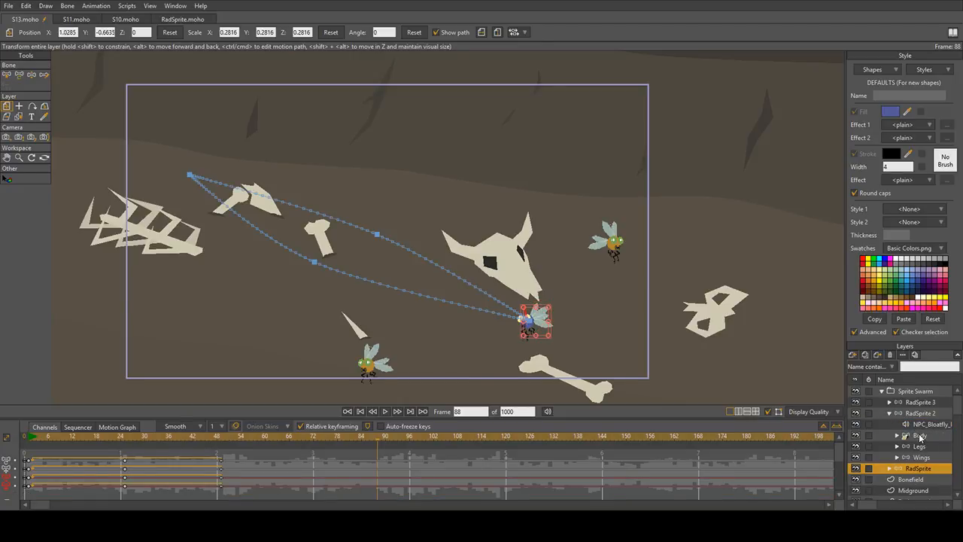
left_click(920, 436)
left_click_drag(312, 479, 716, 460)
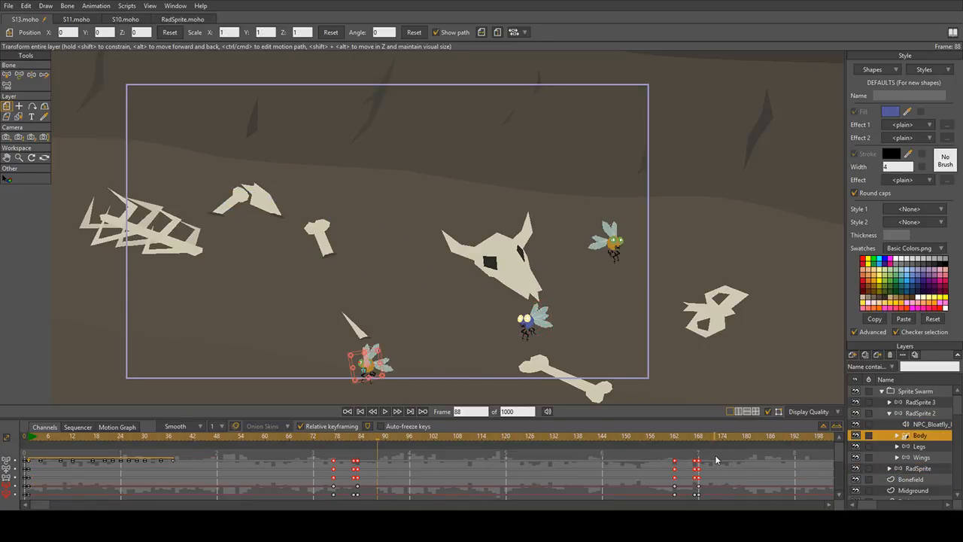
key("Delete")
left_click(921, 446)
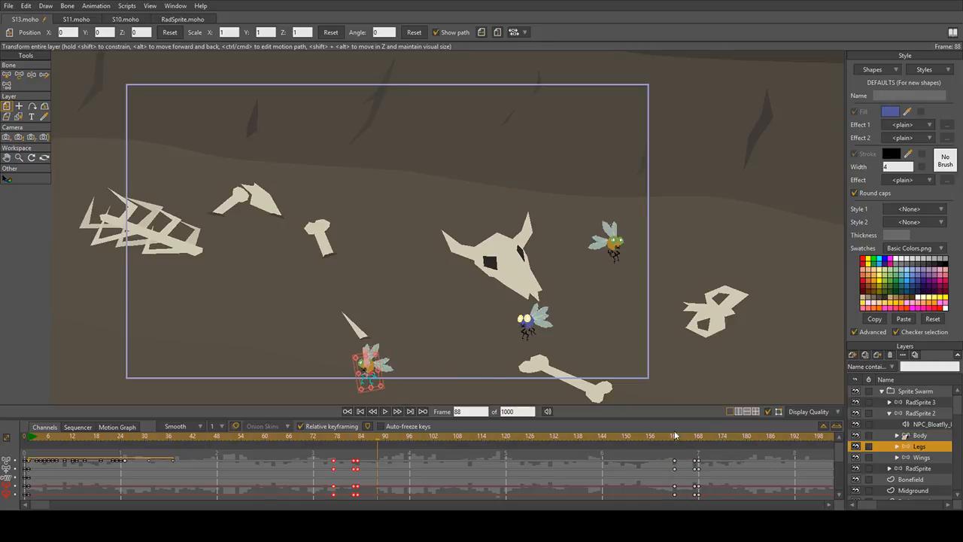
left_click_drag(311, 481, 752, 452)
key("Delete")
left_click(921, 456)
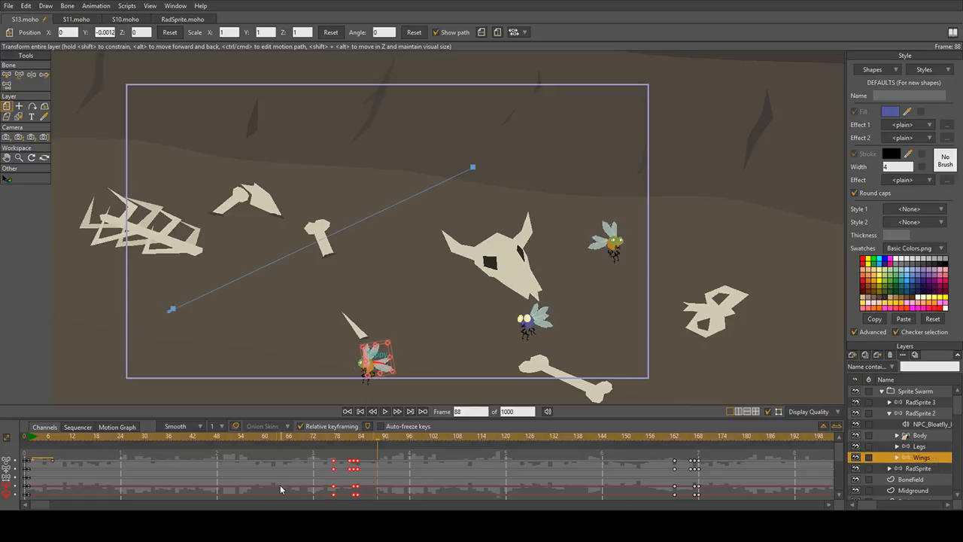
left_click_drag(301, 471, 774, 428)
key("Delete")
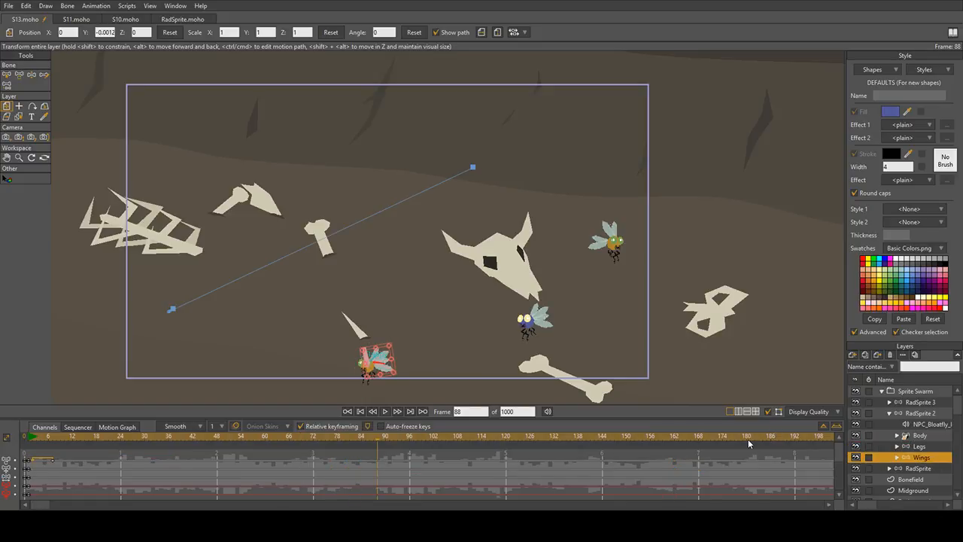
left_click(890, 413)
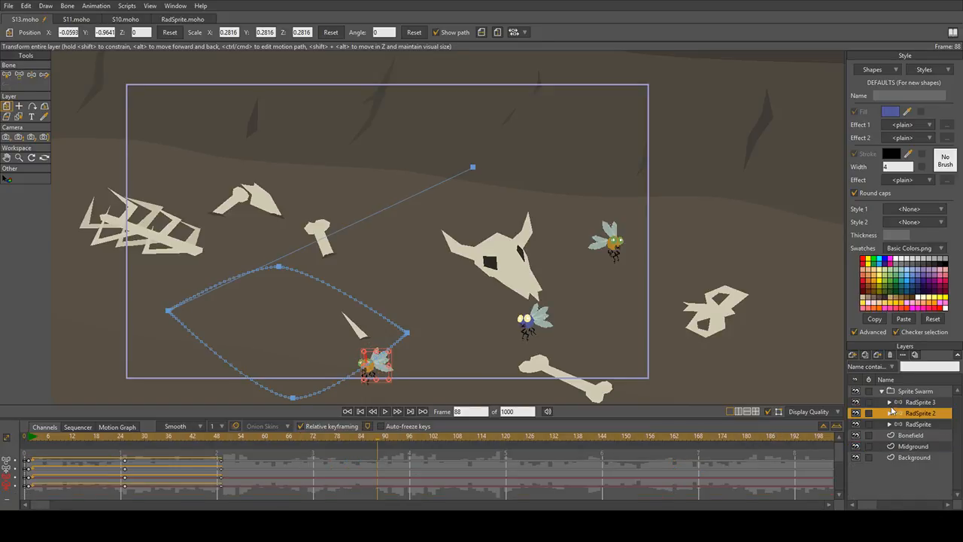
Step: Delete the keys from about frame 77 to frame 168 on the Wings, Legs and Body layers of RadSprite 3
left_click(890, 403)
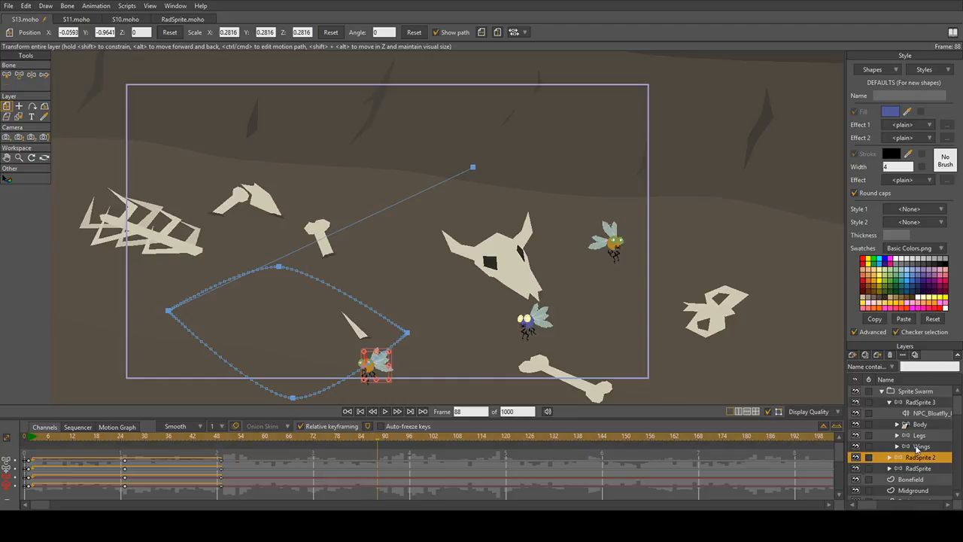
left_click(918, 448)
left_click_drag(305, 476, 800, 457)
key("Delete")
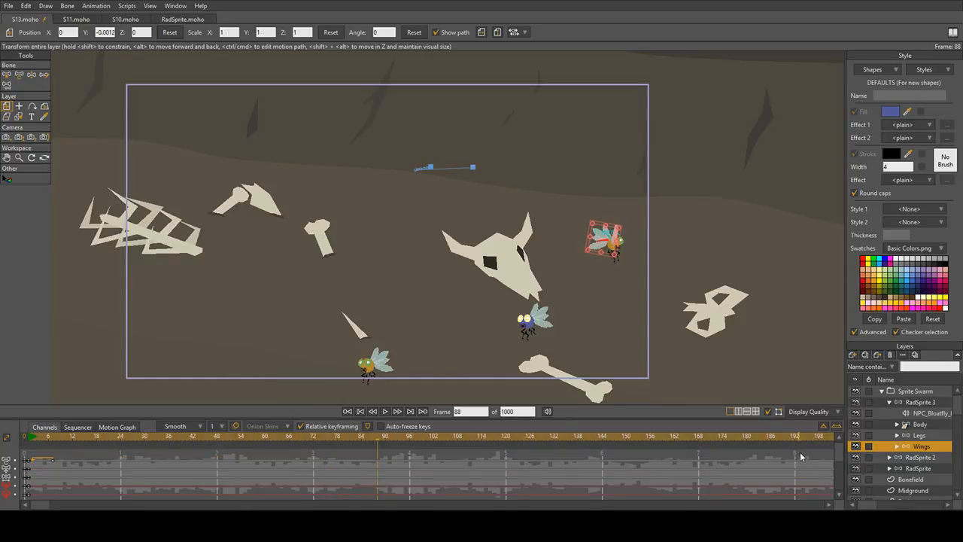
left_click(919, 436)
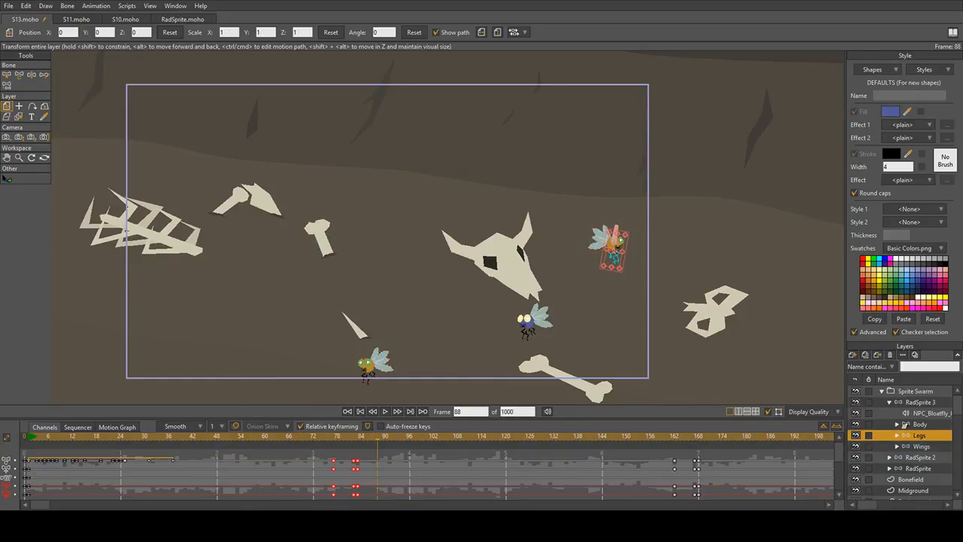
left_click_drag(310, 486, 753, 456)
key("Delete")
left_click(906, 426)
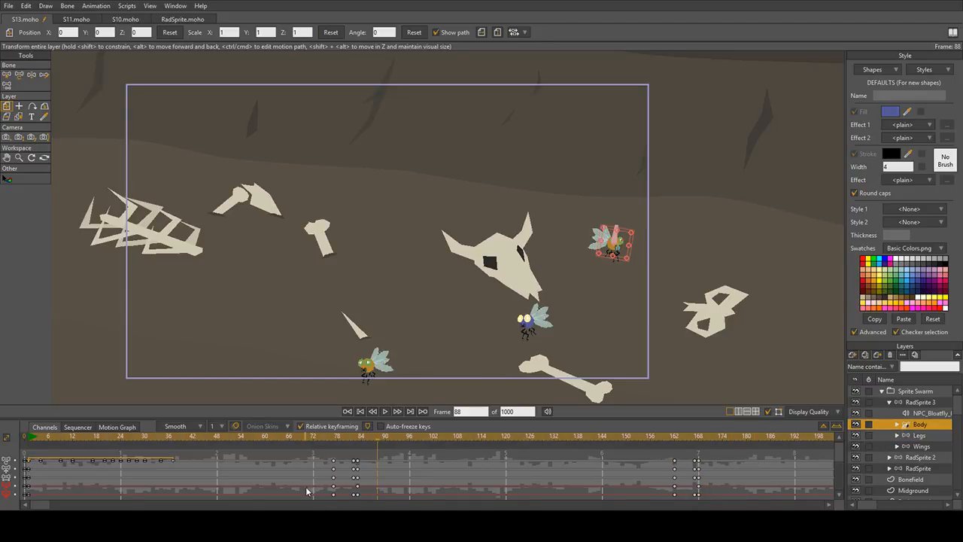
left_click_drag(307, 492, 762, 446)
key("Delete")
left_click(889, 402)
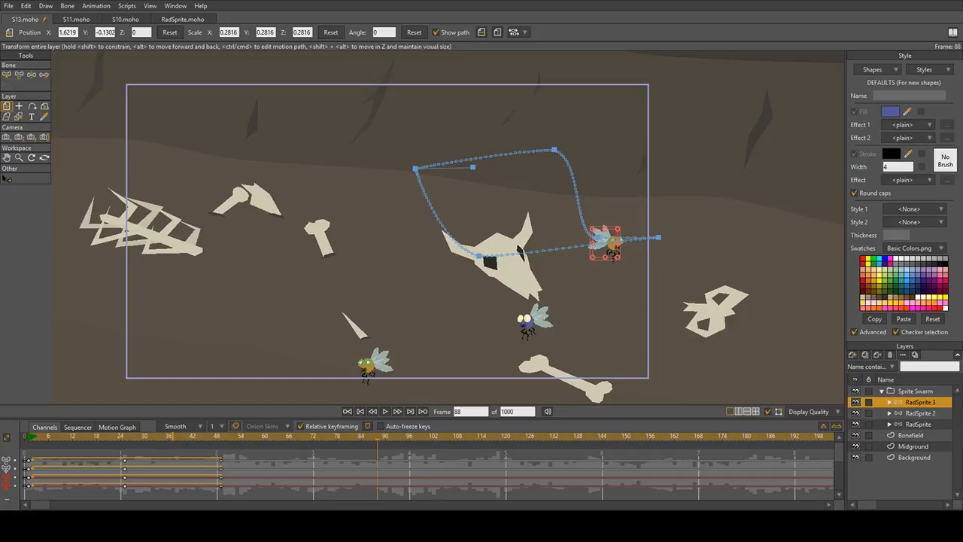
Step: Play the swarm from frame 1 to check the three flies after the key cleanup
left_click(28, 437)
key("space")
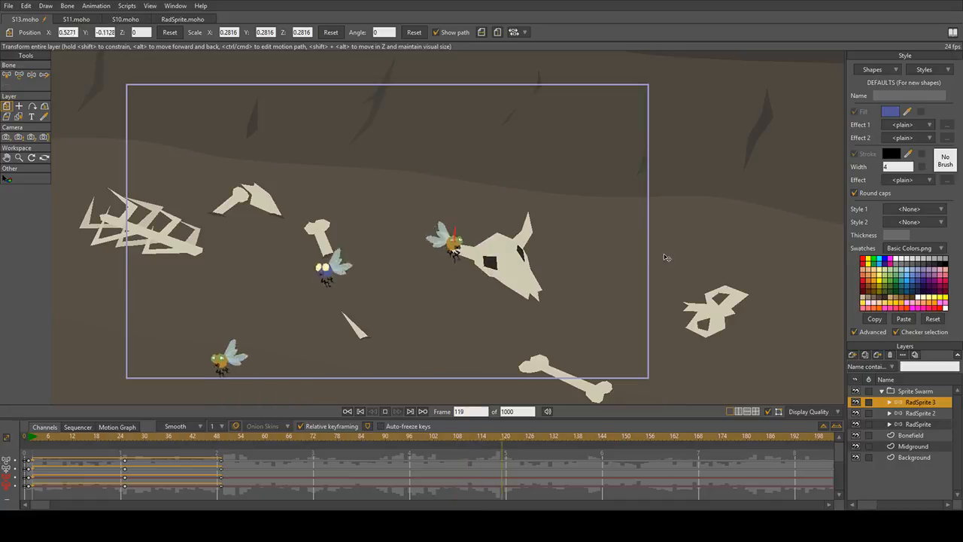
key("space")
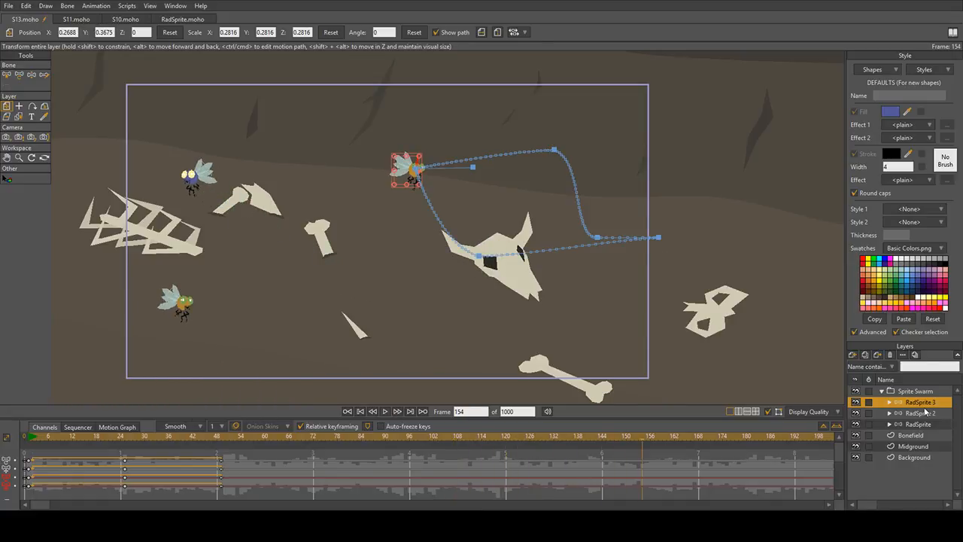
Step: Delete RadSprite 3's intermediate position and flip keys between frame 1 and frame 155
left_click(30, 442)
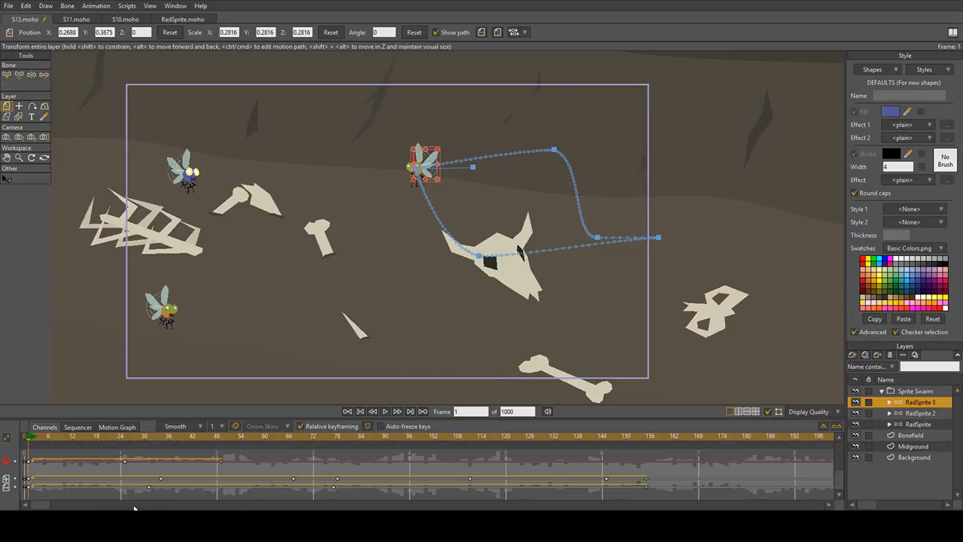
left_click(150, 491)
left_click_drag(149, 490, 621, 481)
key("Delete")
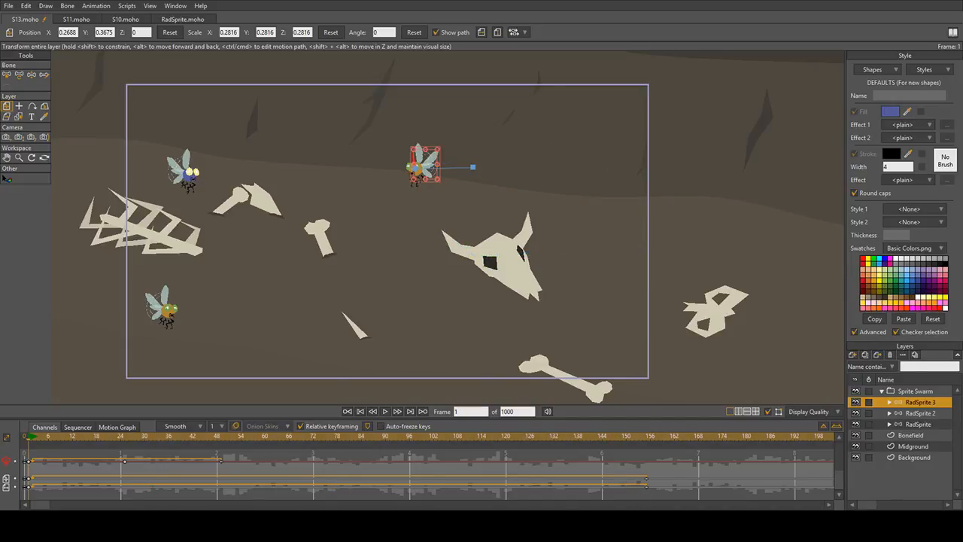
Step: Move RadSprite 3 to about X -1.37, Y 0.57 at frame 85 and preview the new flight path
left_click_drag(650, 437, 366, 485)
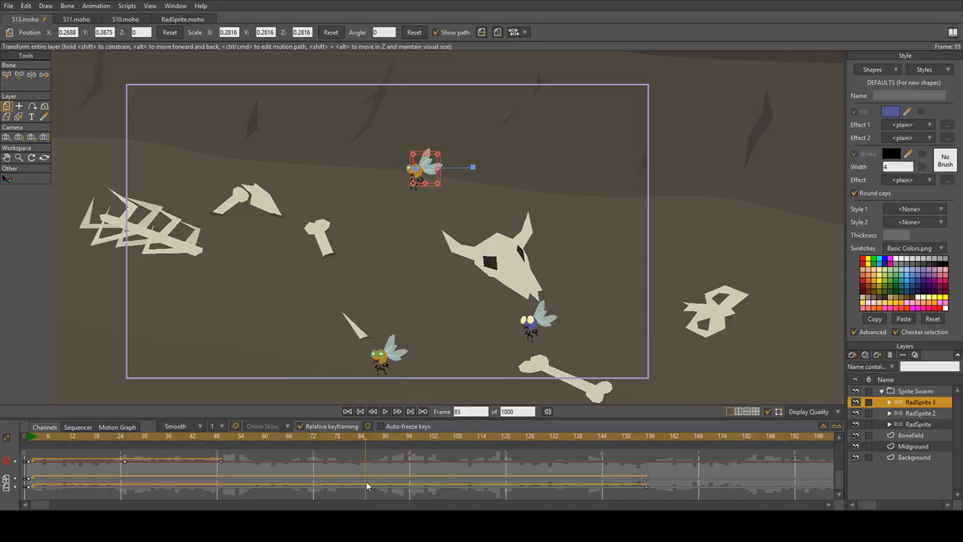
left_click_drag(443, 173, 189, 149)
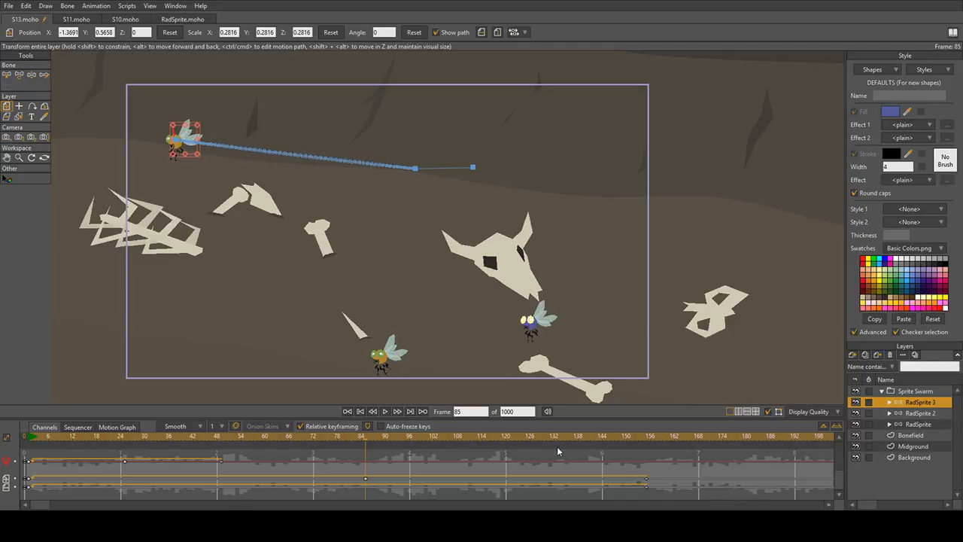
key("space")
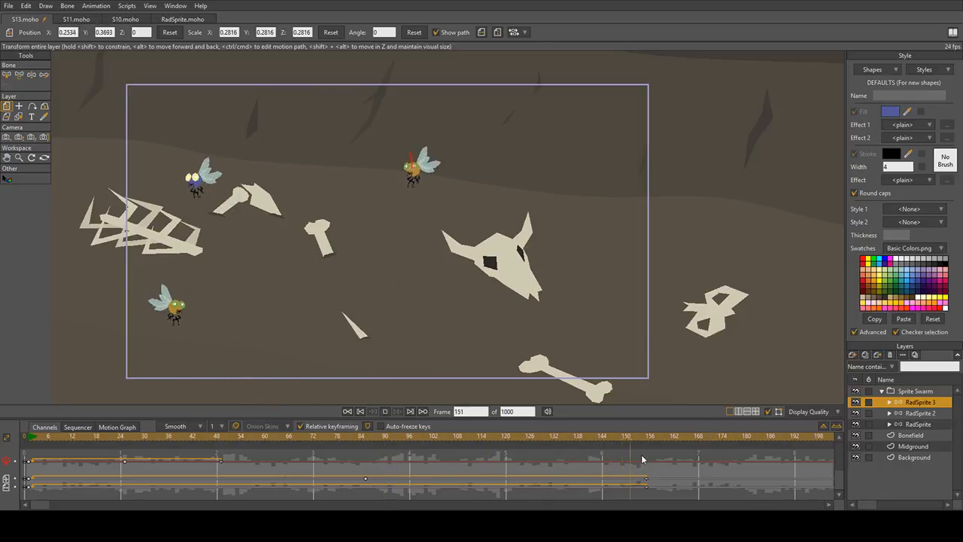
key("space")
key("space")
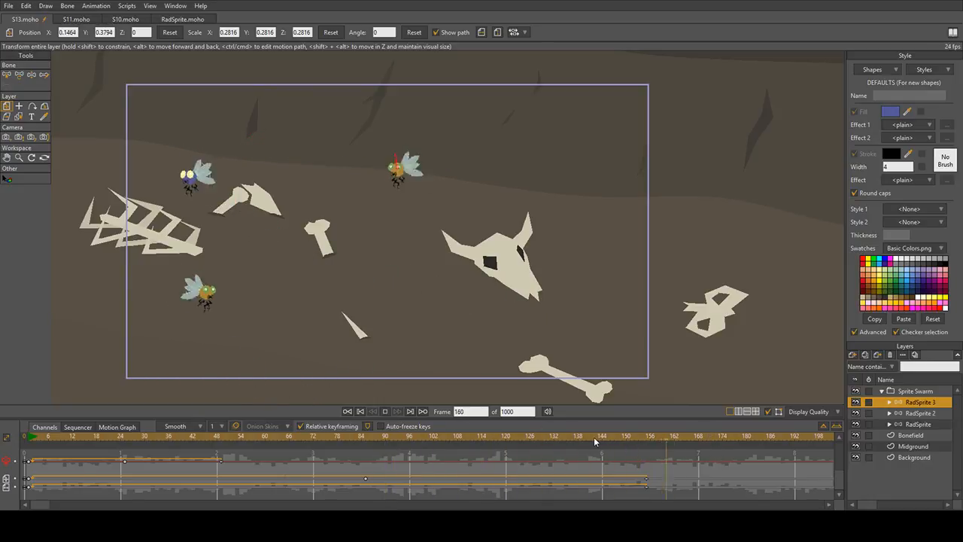
key("space")
left_click(28, 438)
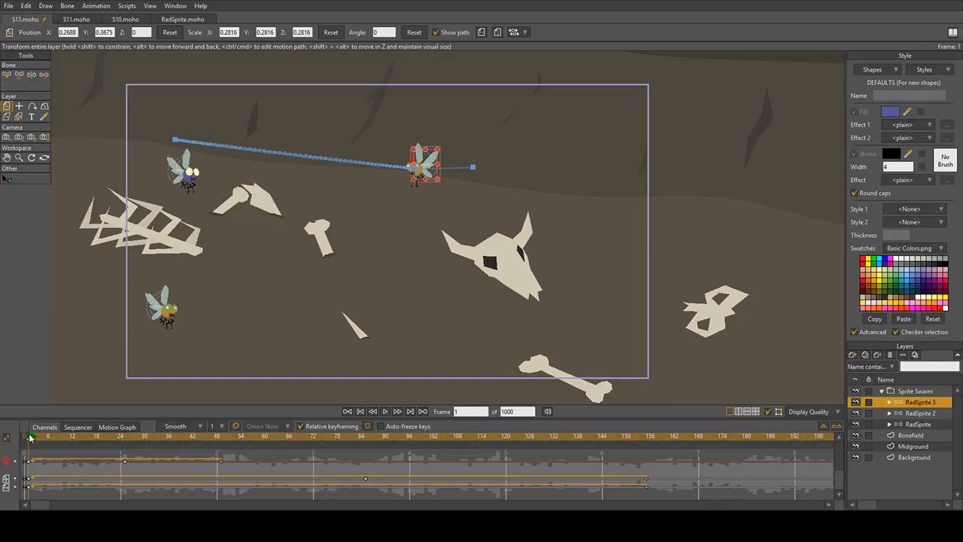
key("space")
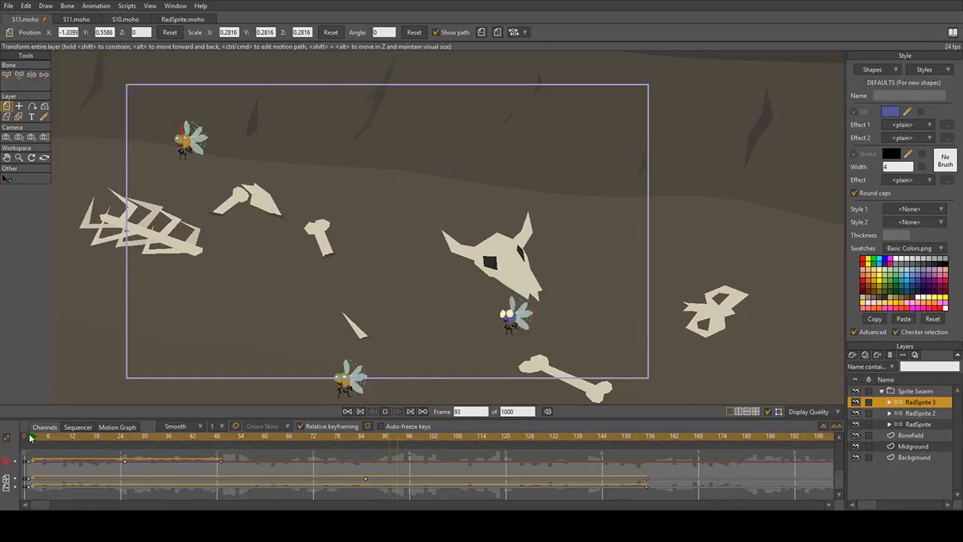
Step: Flip RadSprite 3 horizontally at frame 85 and play the swarm to check its turn and loop
left_click(362, 437)
left_click(364, 440)
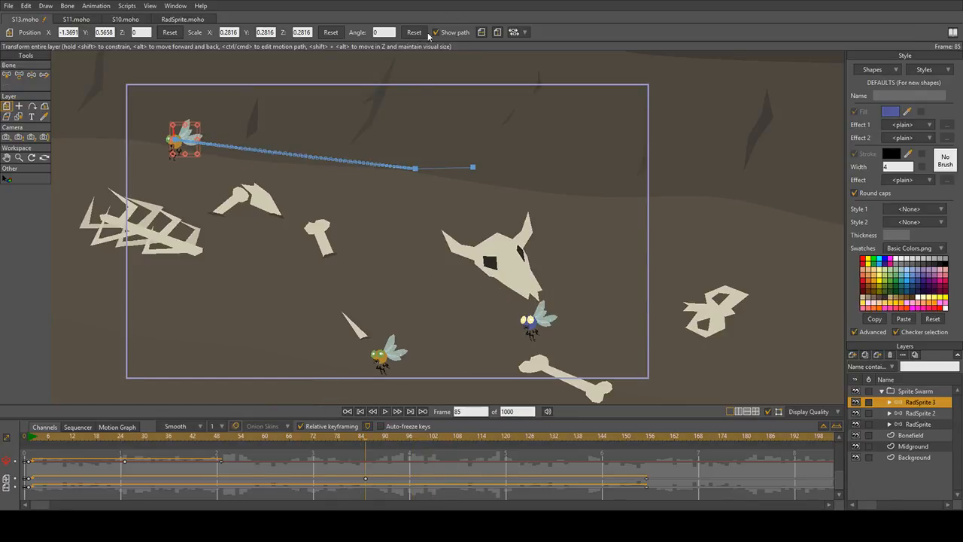
left_click(482, 32)
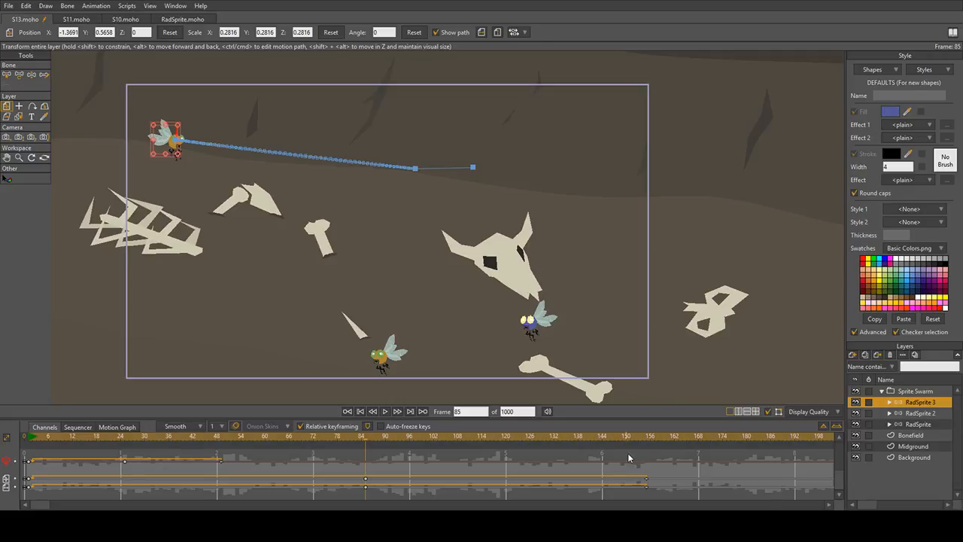
left_click(648, 438)
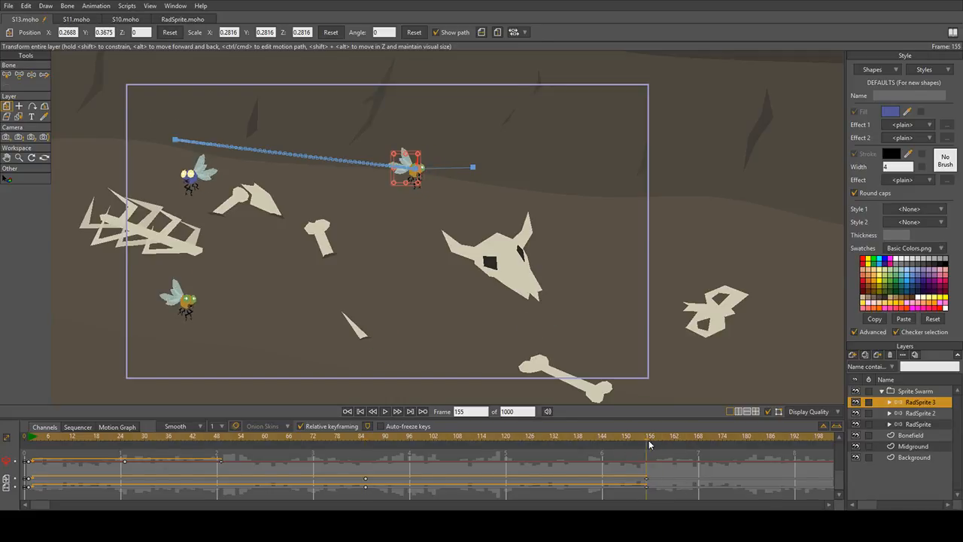
left_click(649, 439)
left_click_drag(650, 441, 28, 469)
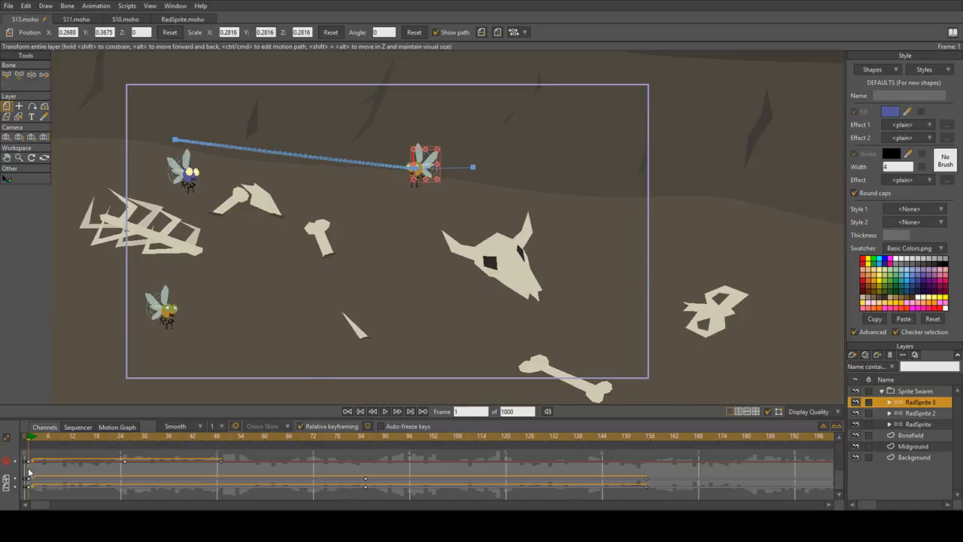
left_click(385, 411)
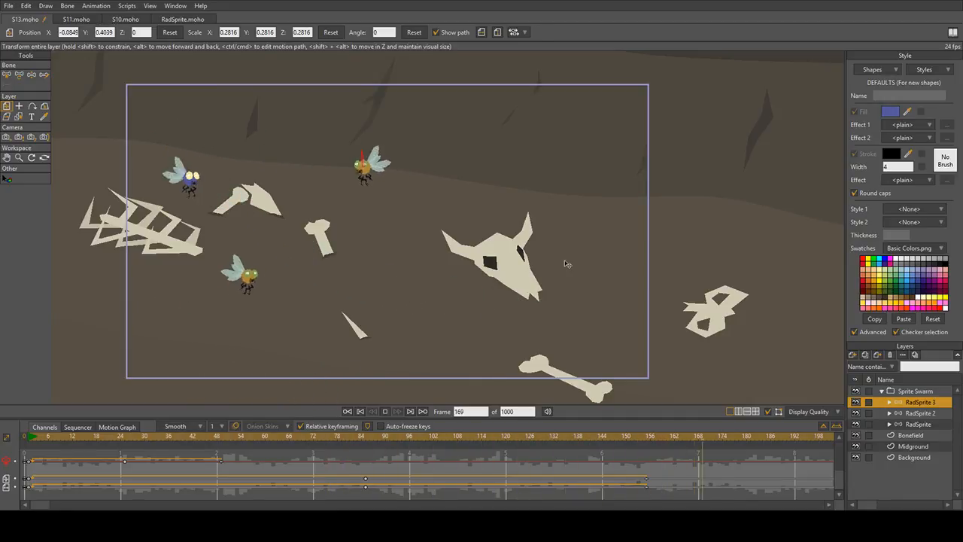
key("space")
Step: Adjust the timing of RadSprite 3's position and flip keys within frames 1 to 155 and replay the swarm from frame 1
left_click_drag(669, 493, 28, 480)
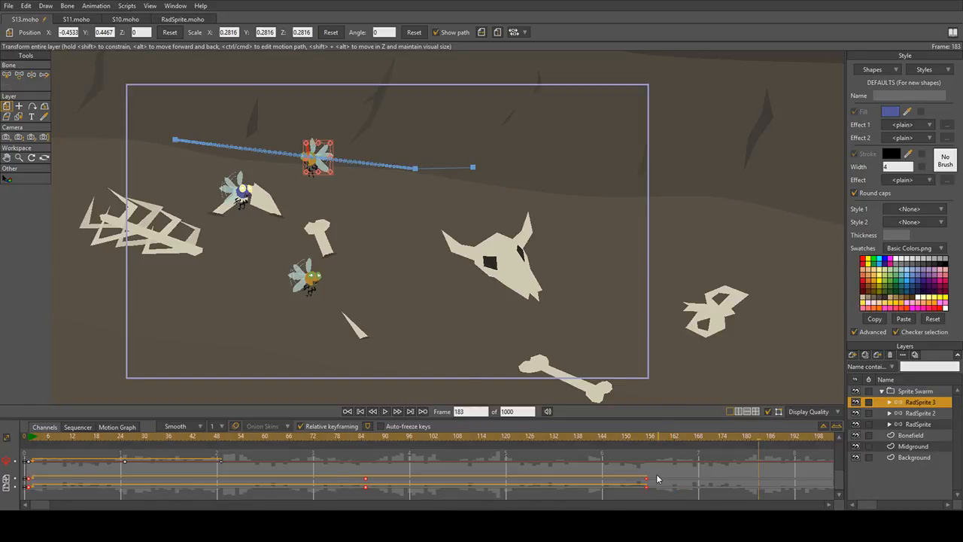
left_click_drag(648, 477, 593, 502)
left_click_drag(667, 492, 27, 492)
left_click_drag(646, 482, 368, 480)
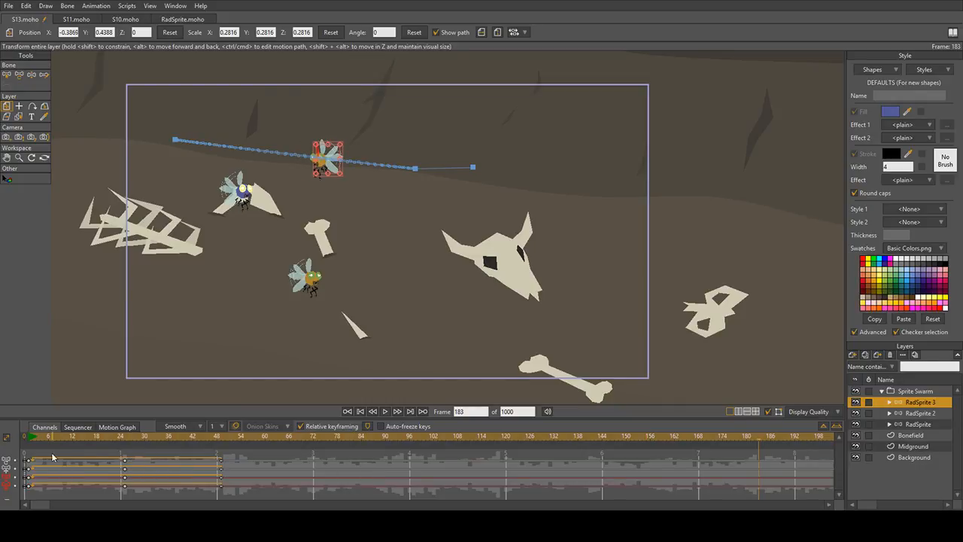
left_click(29, 439)
key("space")
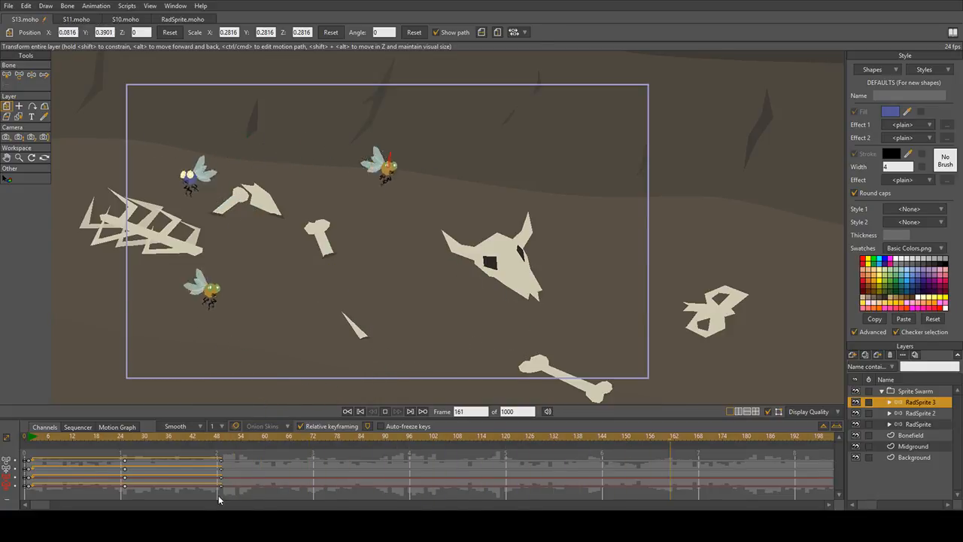
Step: Stop playback and raise RadSprite 3 at frame 25 to about Y 0.65
key("space")
scroll(79, 460, "down", 2)
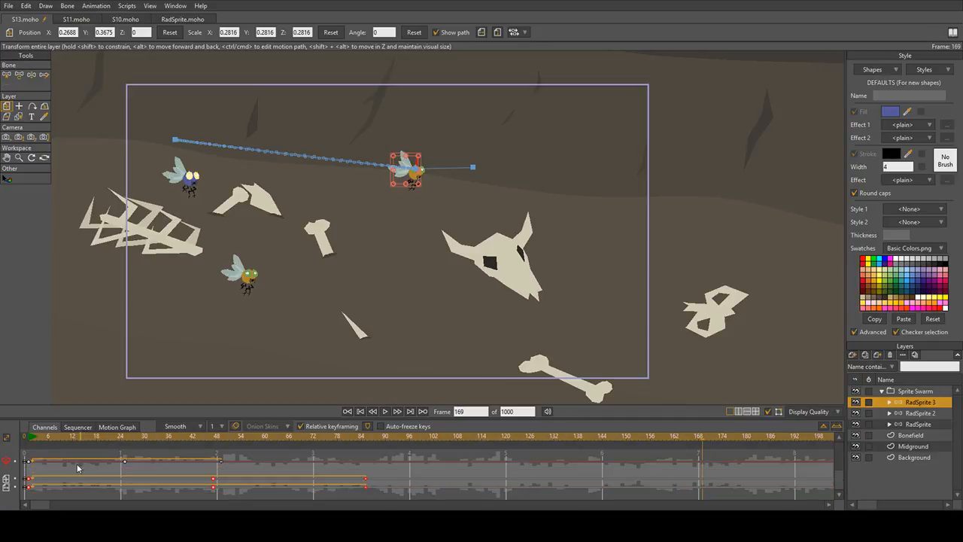
left_click_drag(52, 437, 123, 443)
left_click_drag(270, 156, 269, 132)
Step: Move RadSprite 3 to about X -0.68, Y 0.29 at frame 67 and play the swarm from frame 1
left_click_drag(304, 436, 293, 438)
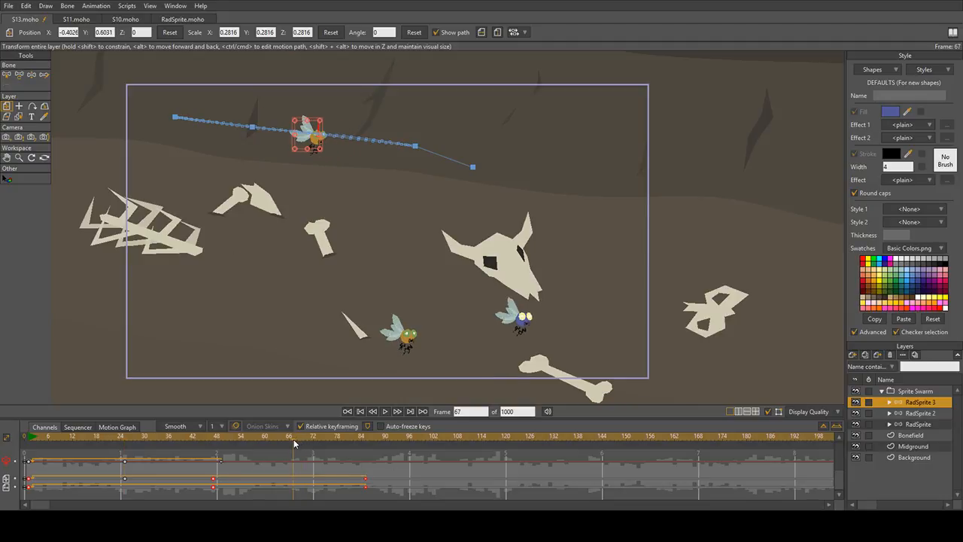
left_click_drag(295, 146, 261, 192)
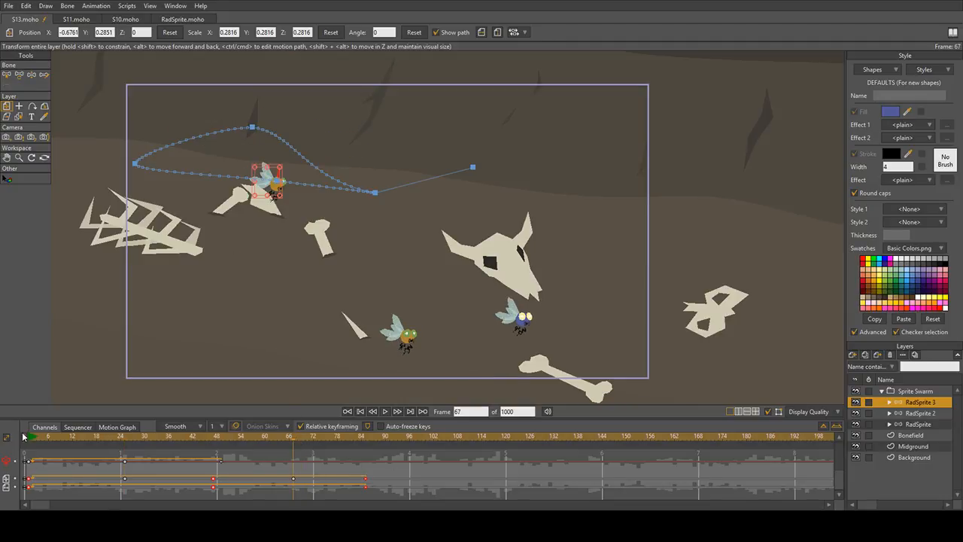
left_click(29, 437)
key("space")
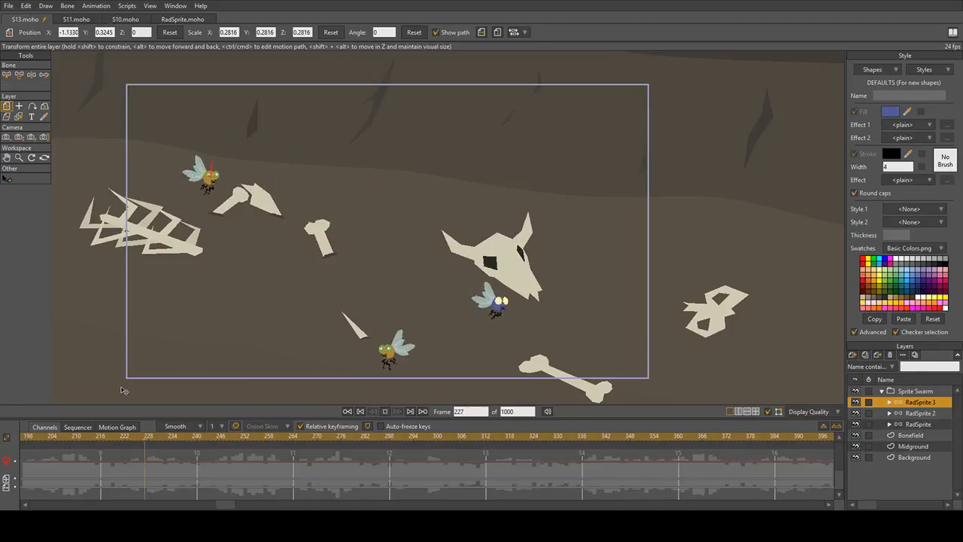
Step: Move the RadSprite 3 layer below RadSprite in the Sprite Swarm group and replay the swarm from frame 1
left_click_drag(938, 404, 933, 430)
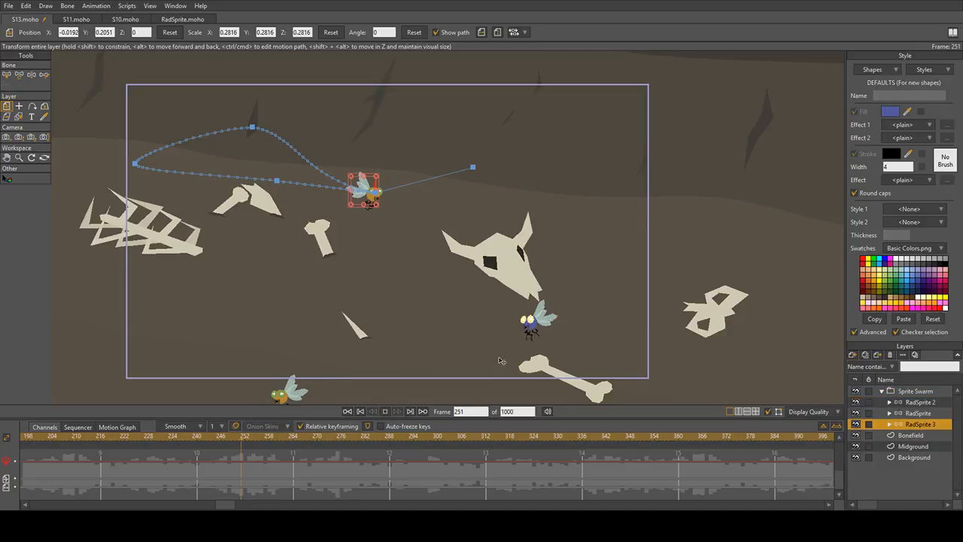
key("space")
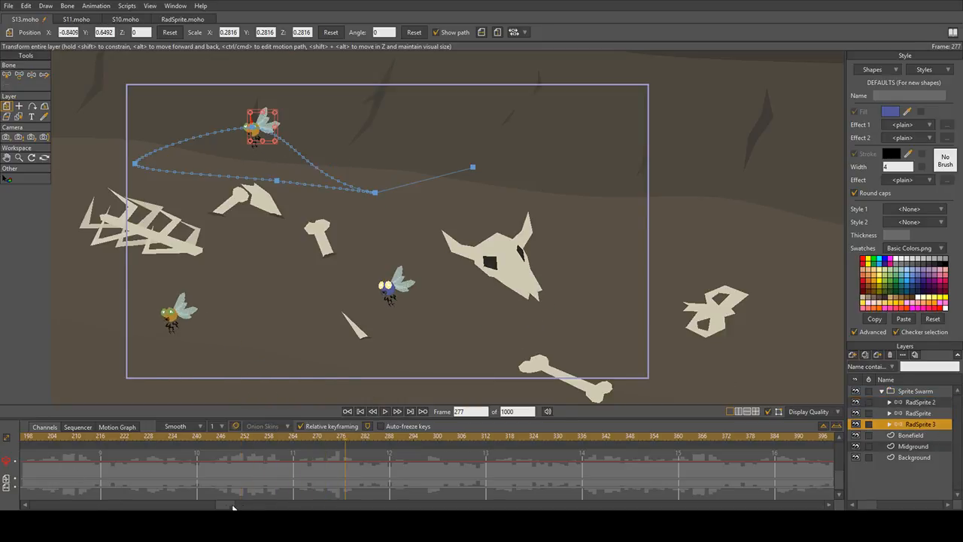
left_click_drag(232, 508, 7, 476)
left_click(30, 442)
key("space")
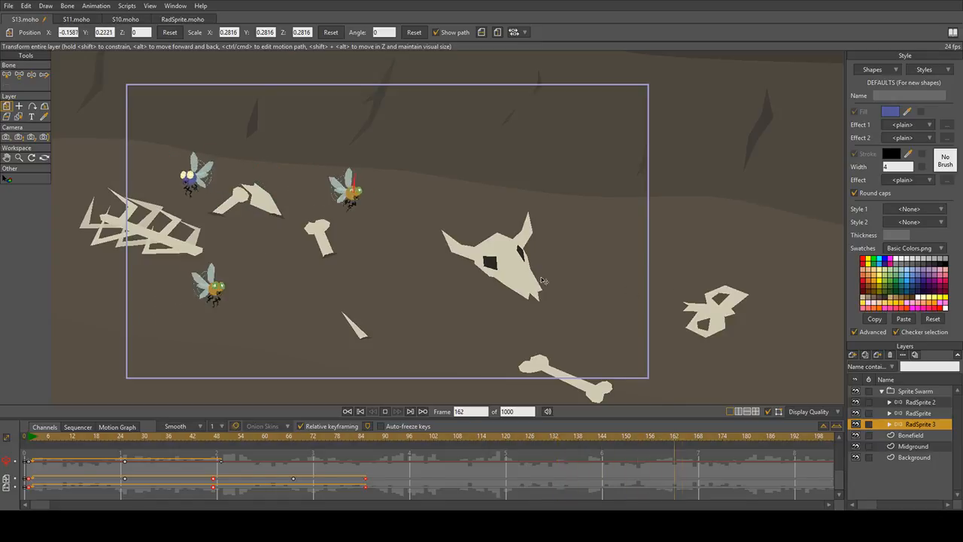
key("space")
Step: Return to frame 0, expand RadSprite 3 and its Body group, and select the Body layer inside it
mouse_move(22, 441)
left_mouse_down()
mouse_move(111, 439)
mouse_move(354, 463)
mouse_move(25, 452)
left_mouse_up()
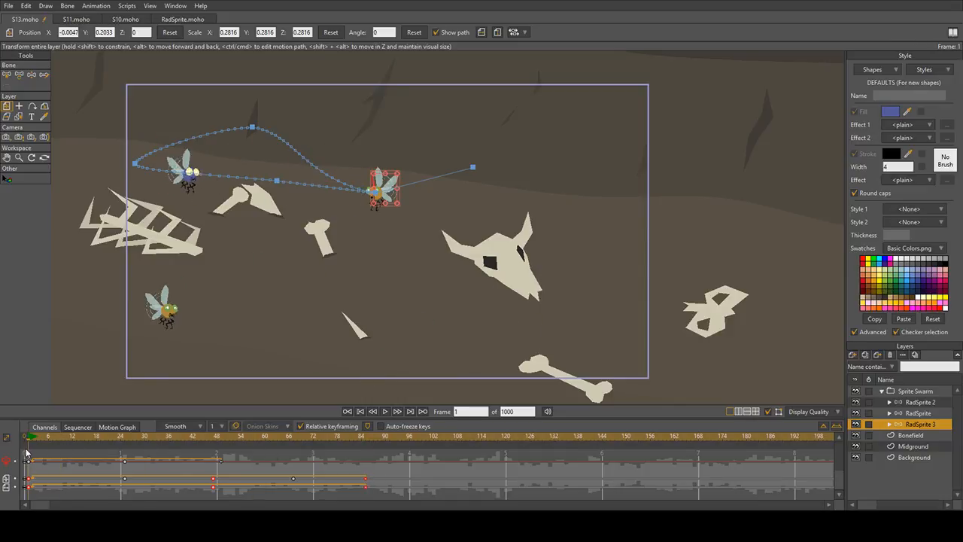
scroll(569, 178, "up", 3)
scroll(377, 173, "up", 6)
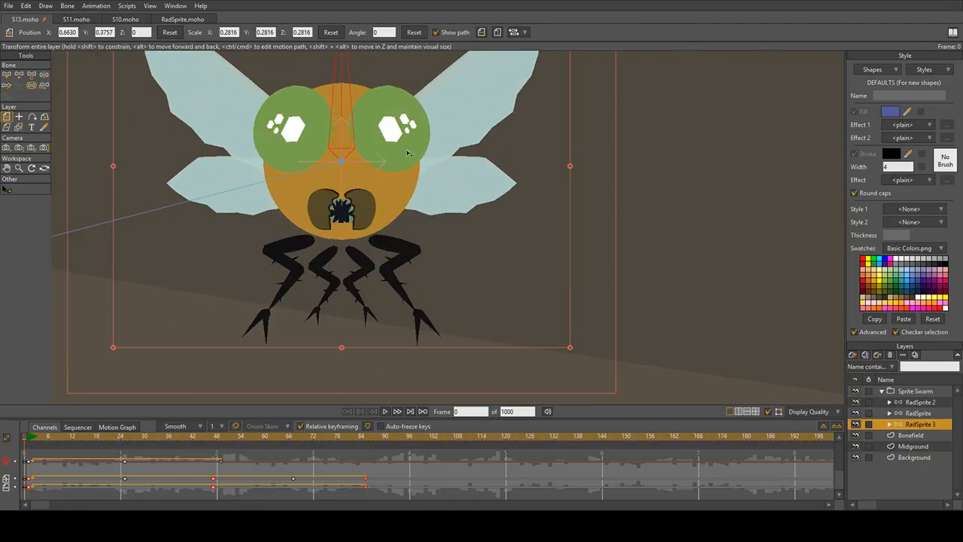
left_click_drag(406, 153, 432, 187)
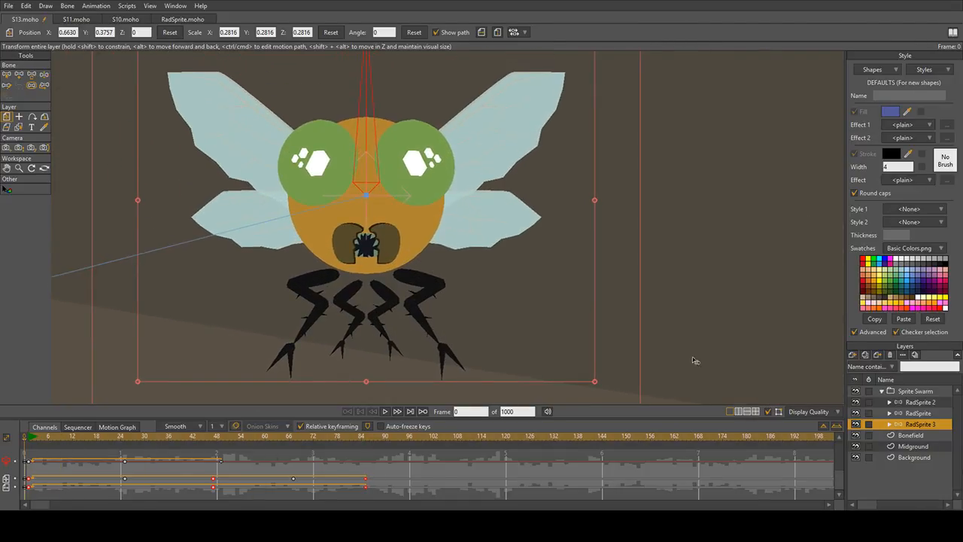
left_click(890, 424)
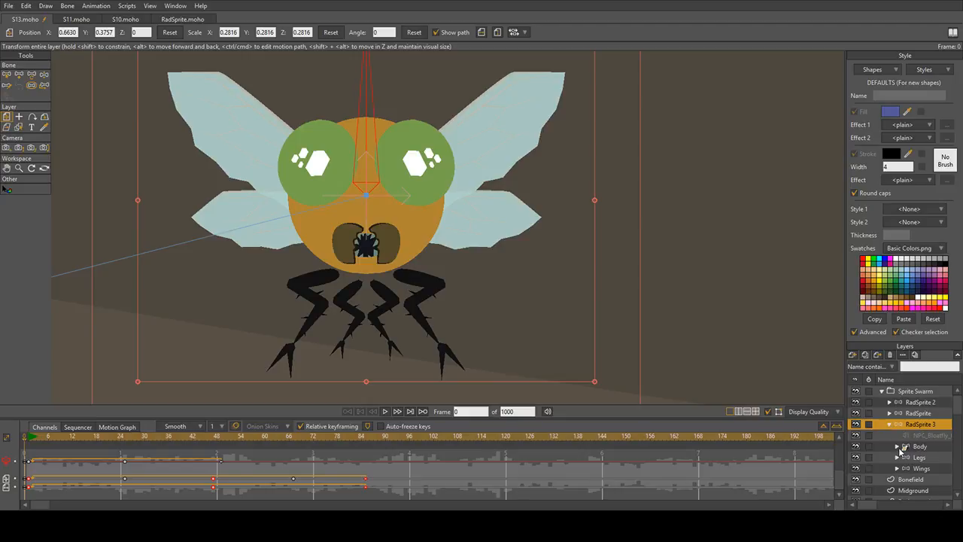
left_click(897, 446)
scroll(930, 466, "down", 1)
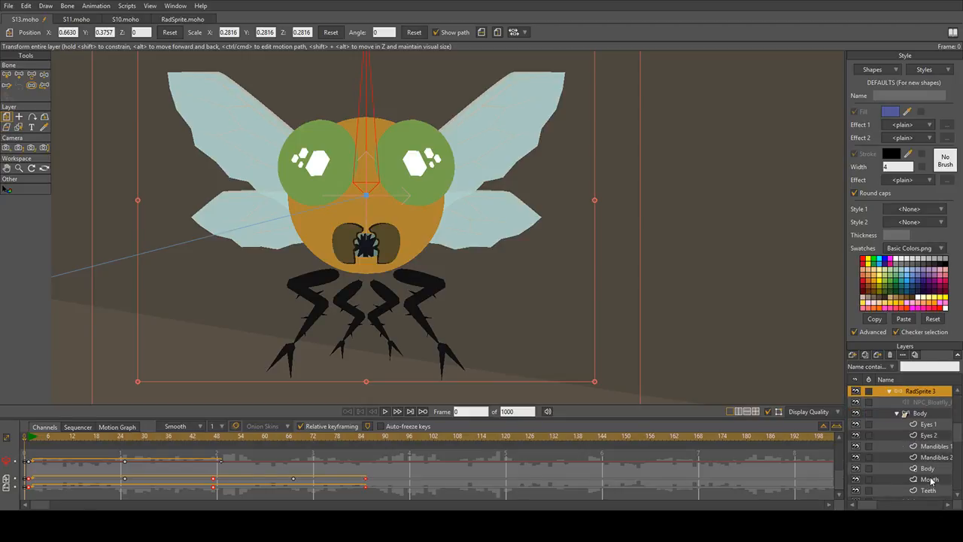
left_click(927, 468)
Step: Inspect the body shape with the Select Shape tool, then select all points of RadSprite 3's Body layer
scroll(337, 236, "up", 2)
scroll(307, 236, "up", 2)
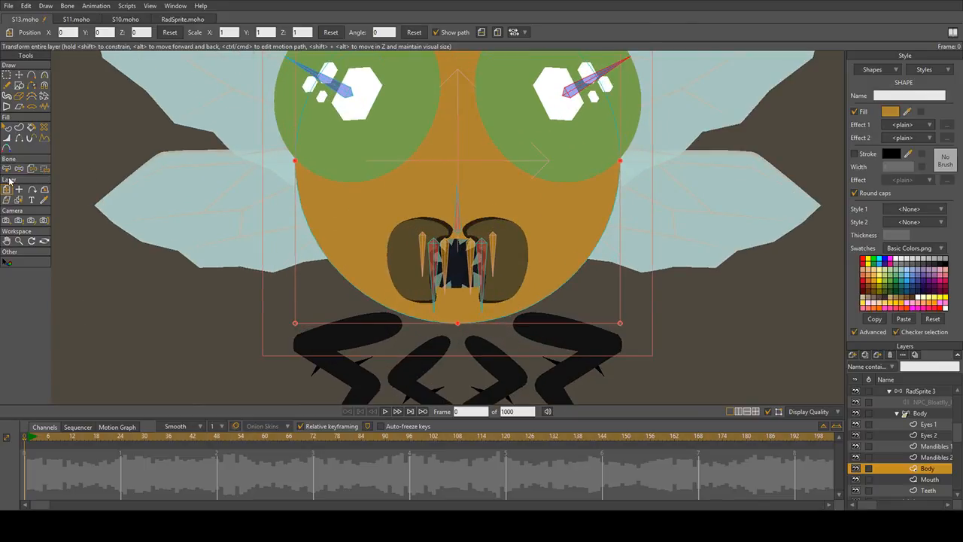
left_click(7, 127)
scroll(504, 238, "down", 4)
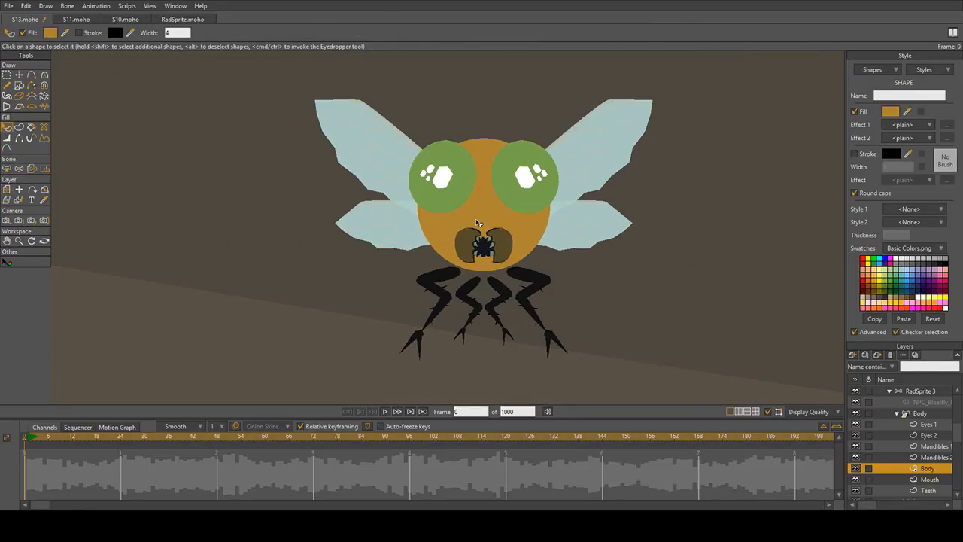
key("g")
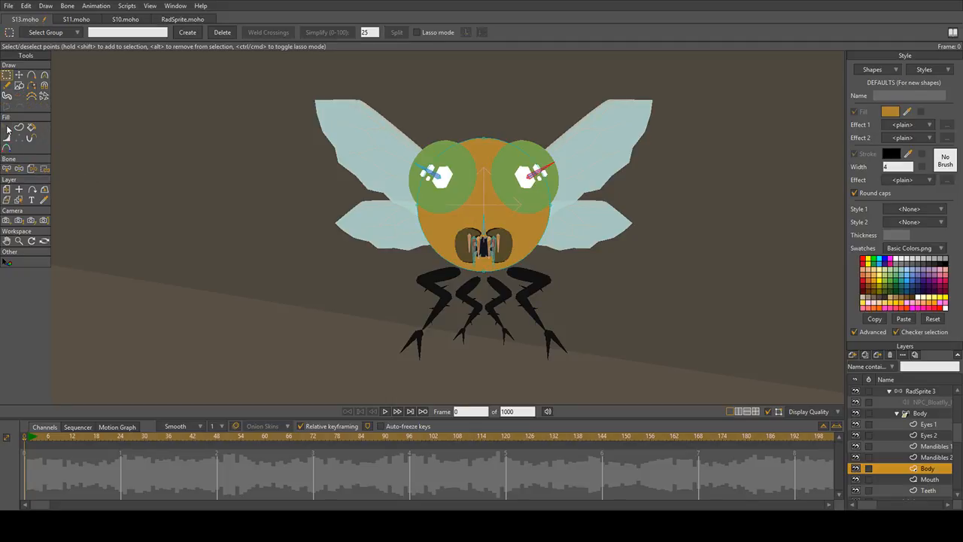
scroll(581, 362, "down", 5)
left_click_drag(524, 358, 519, 238)
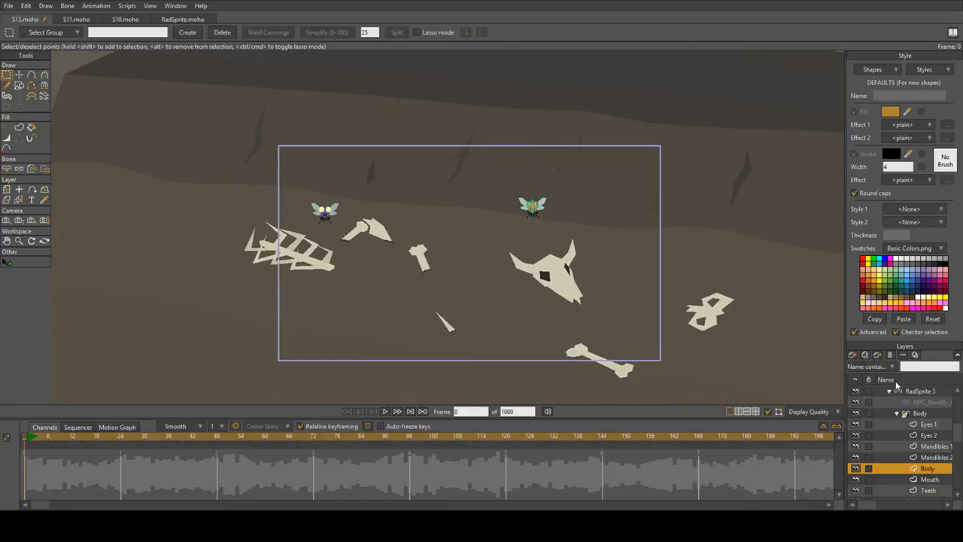
key("ctrl+a")
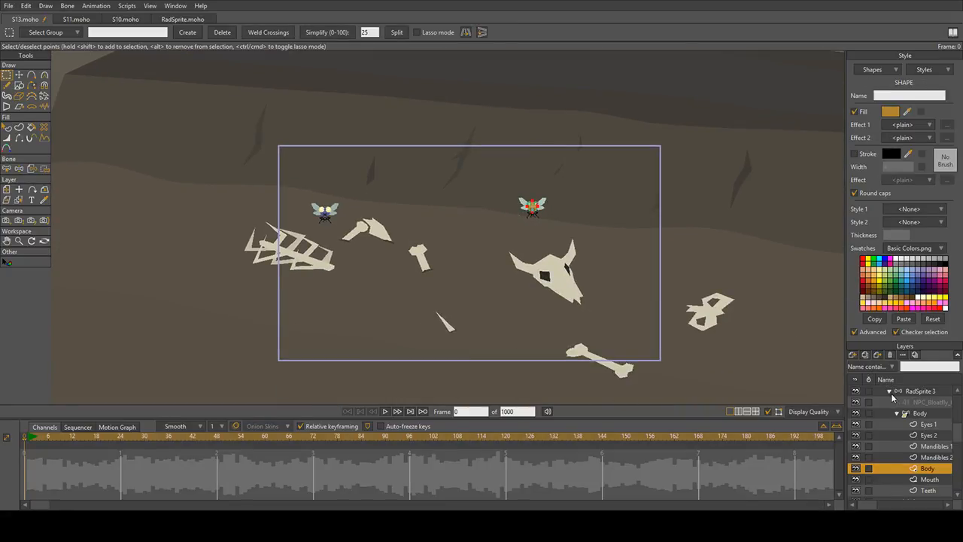
scroll(522, 214, "up", 5)
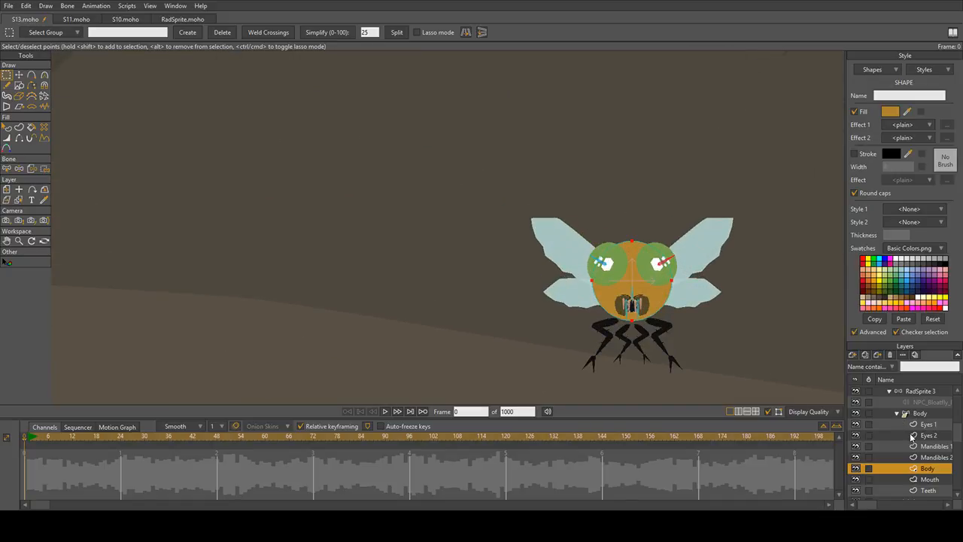
Step: Collapse RadSprite 3's Body group and hide the overlapping RadSprite 2 layer
left_click(897, 414)
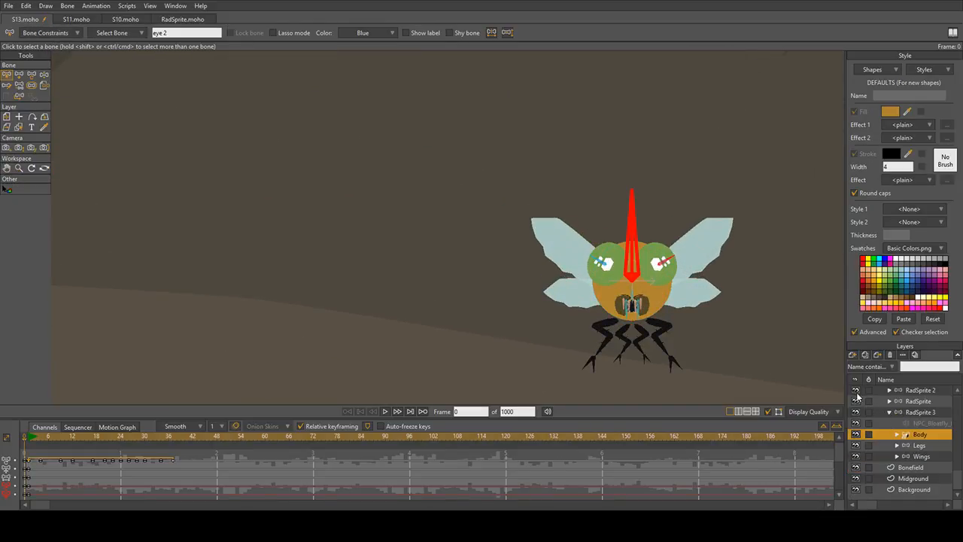
left_click(856, 390)
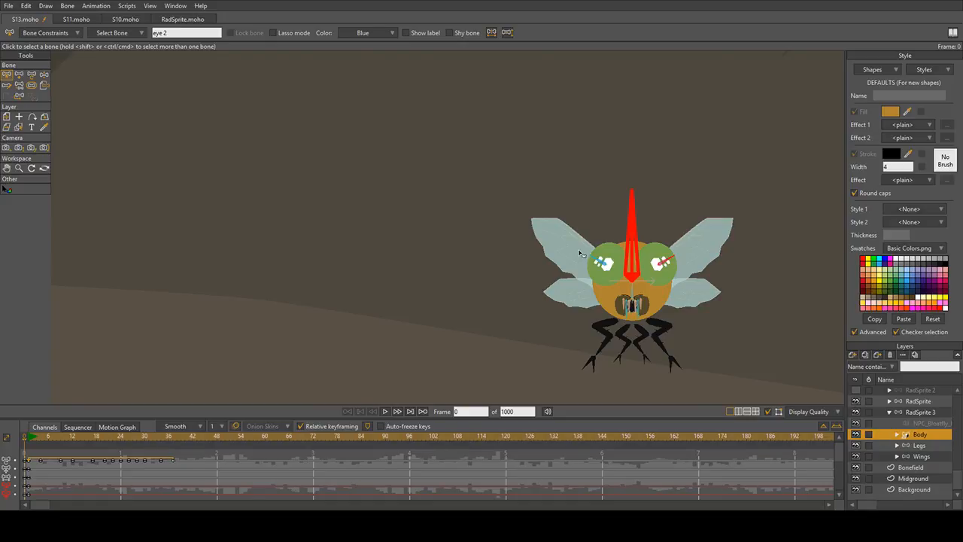
scroll(590, 256, "down", 5)
scroll(594, 256, "up", 2)
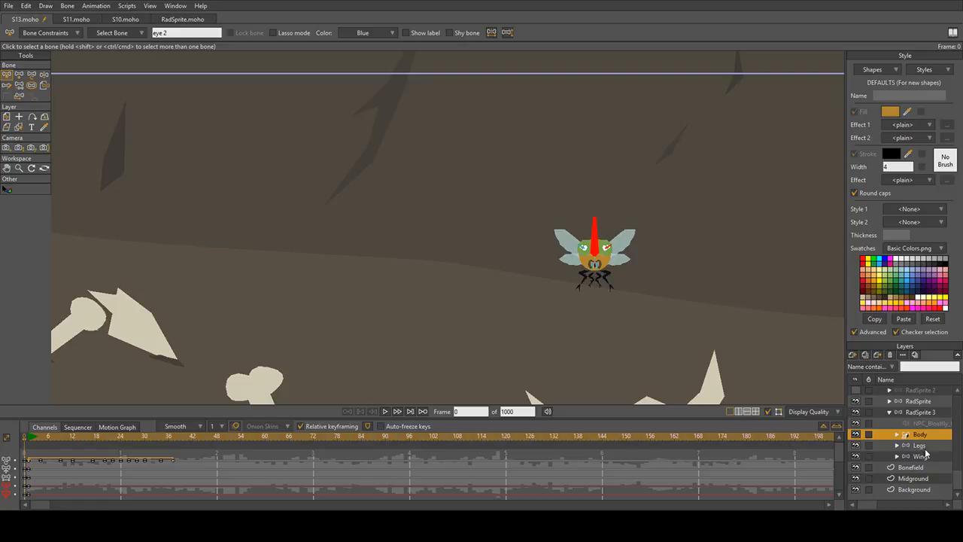
Step: Select RadSprite 3's Body layer again and examine the body shape around the mouth with the Select Shape tool
left_click(896, 434)
left_click(926, 490)
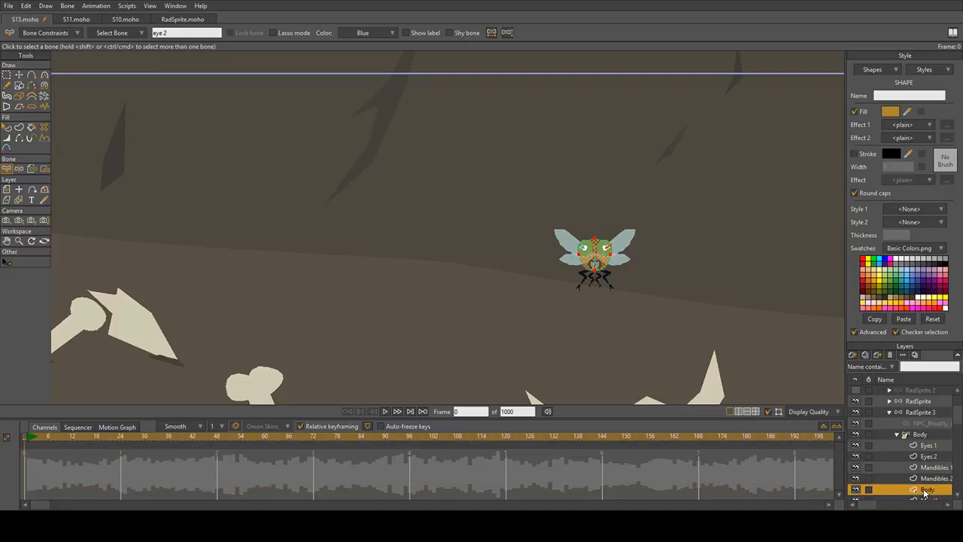
scroll(610, 282, "up", 3)
scroll(645, 248, "up", 3)
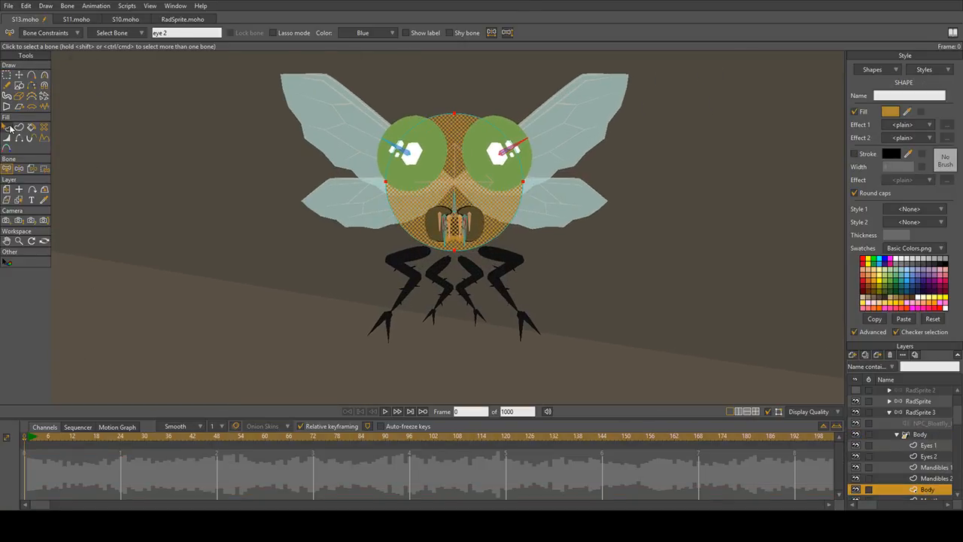
left_click(7, 127)
scroll(485, 257, "up", 2)
scroll(399, 213, "up", 1)
scroll(406, 272, "up", 3)
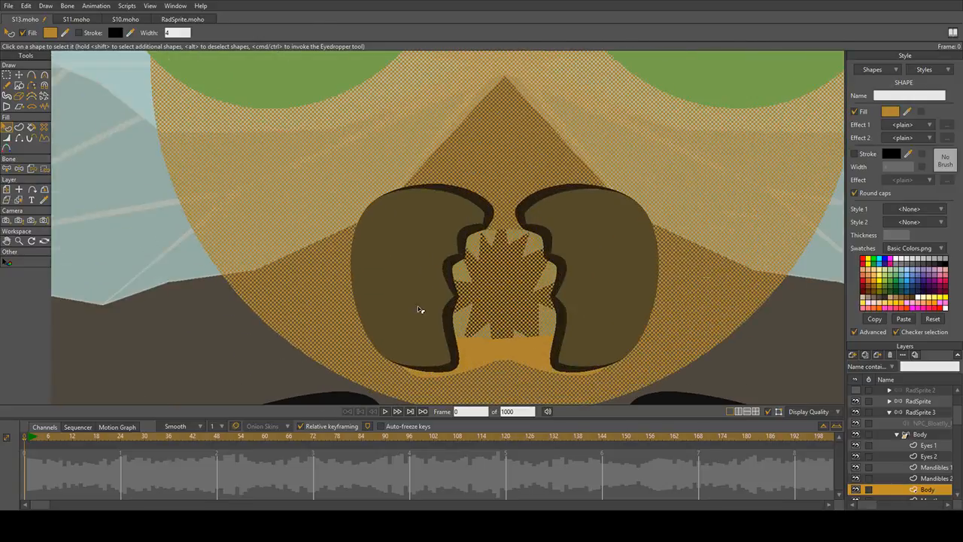
scroll(509, 319, "up", 6)
scroll(509, 318, "down", 7)
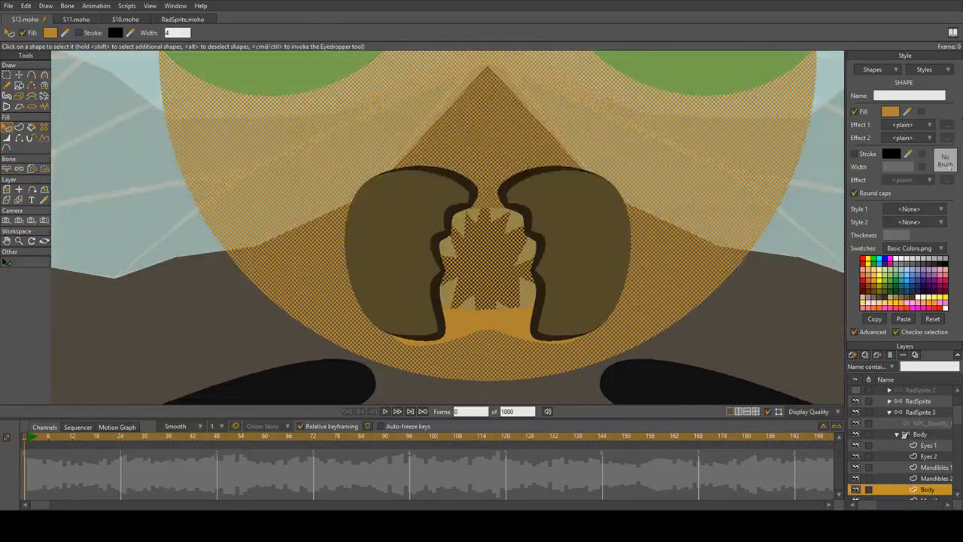
scroll(921, 493, "down", 1)
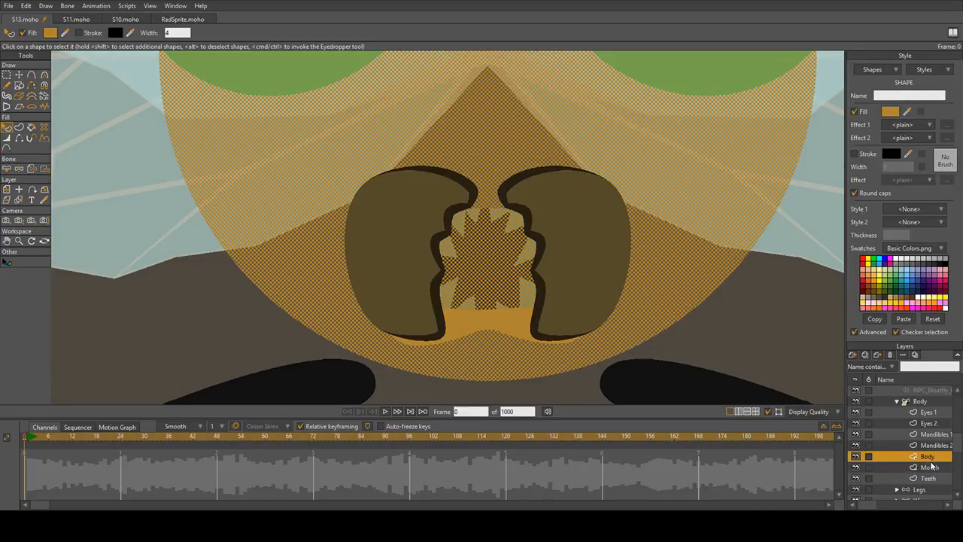
Step: Pick the orange shape below the mouth on RadSprite 3's Teeth layer and hide the Body layer
left_click(930, 479)
scroll(565, 273, "up", 3)
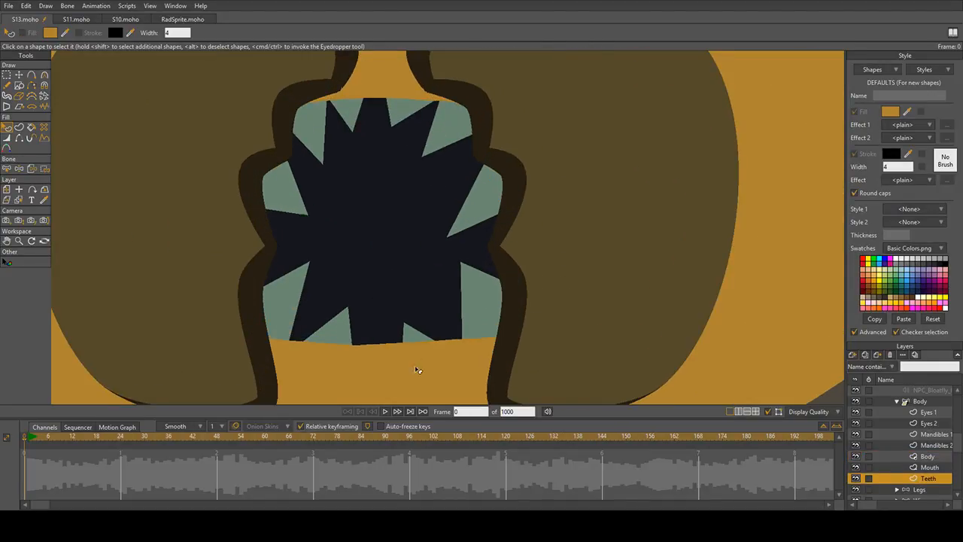
left_click(441, 350)
left_click(538, 333)
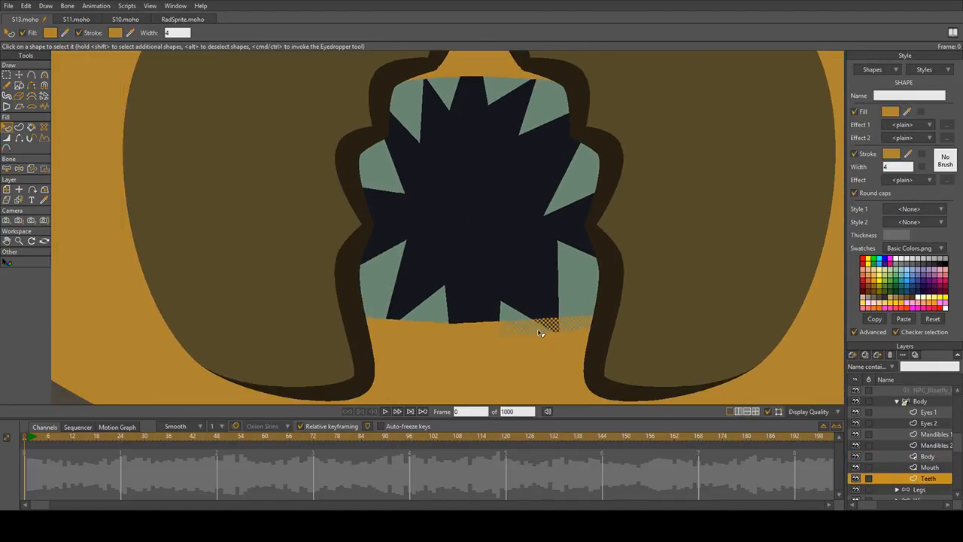
left_click(855, 456)
scroll(523, 345, "down", 3)
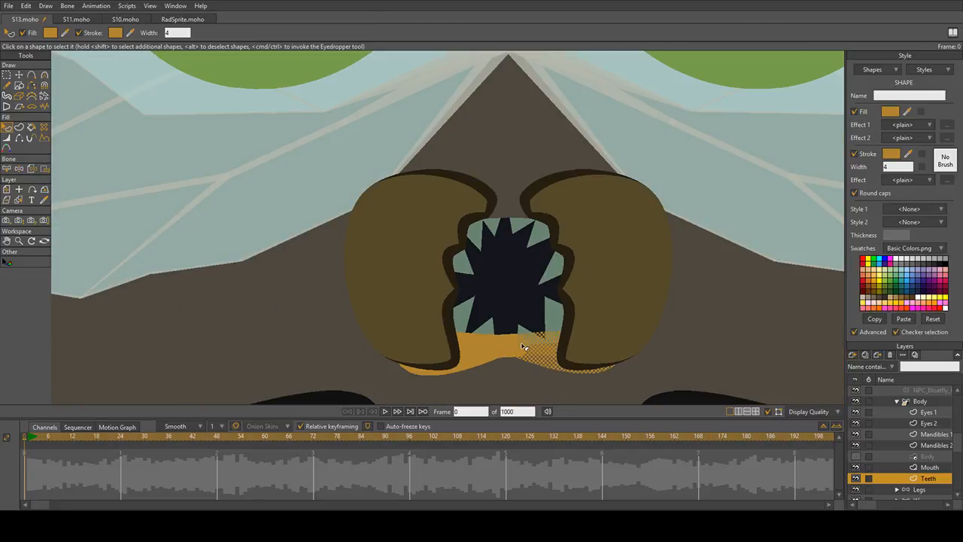
Step: Select among the Teeth layer's shapes below the mouth, settle on an orange cover shape, and show the Body layer again
left_click(505, 356)
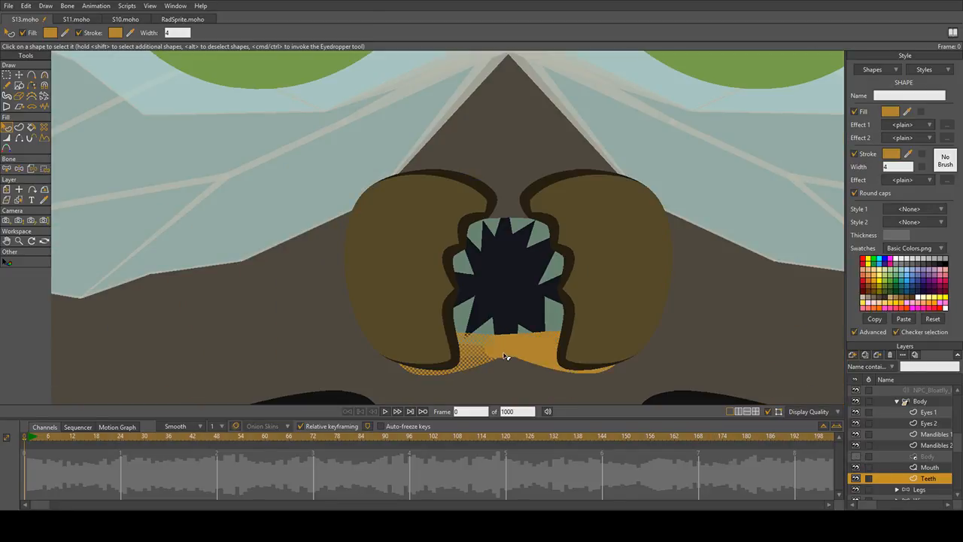
scroll(506, 358, "up", 3)
left_click(509, 344)
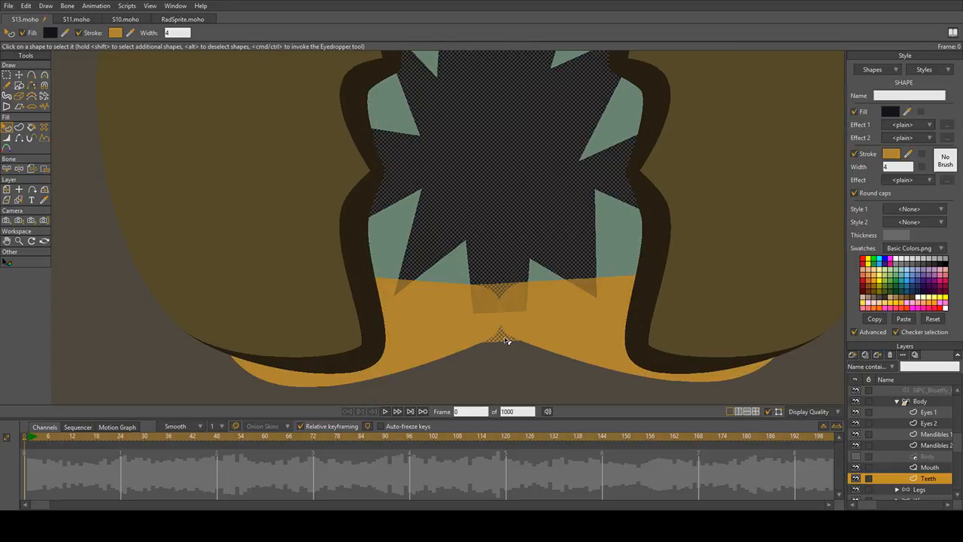
scroll(506, 341, "down", 3)
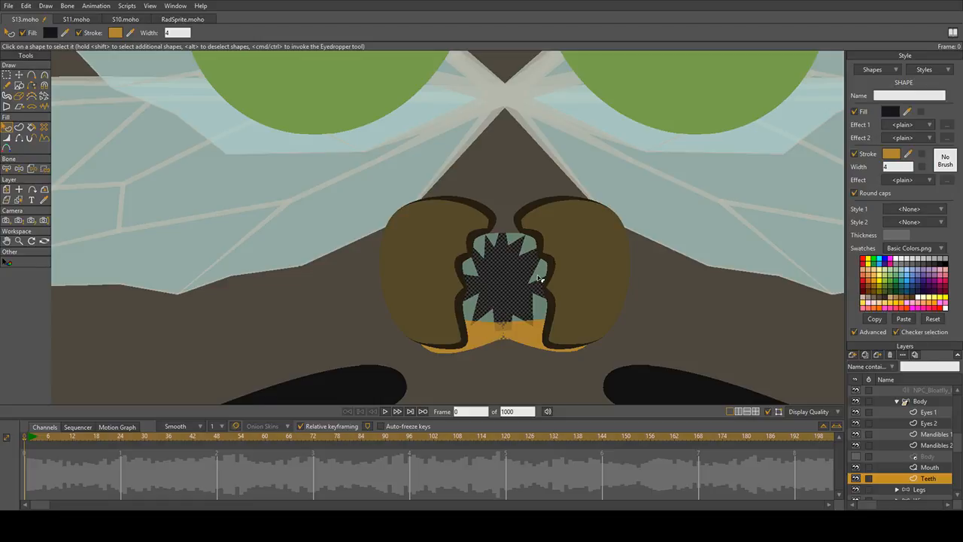
scroll(540, 279, "up", 2)
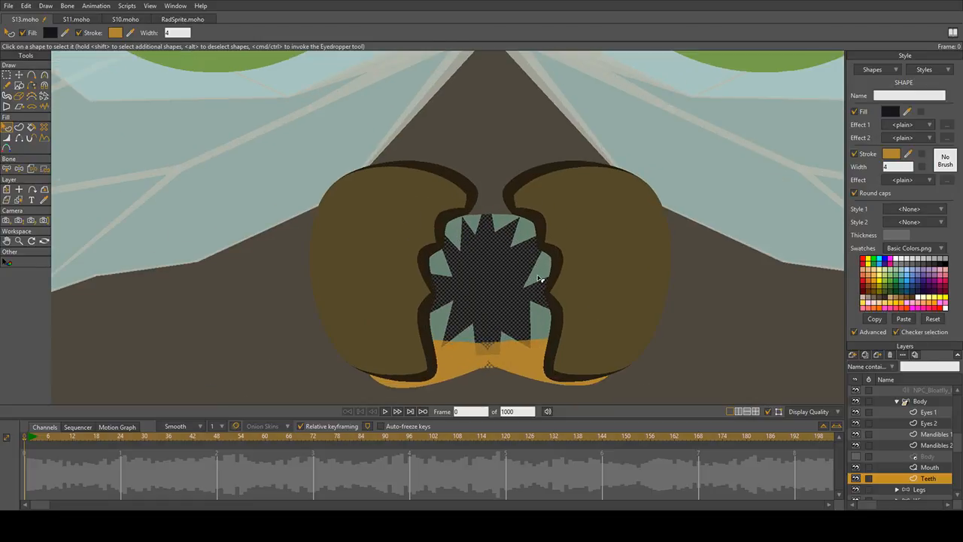
left_click(463, 381)
left_click(458, 377)
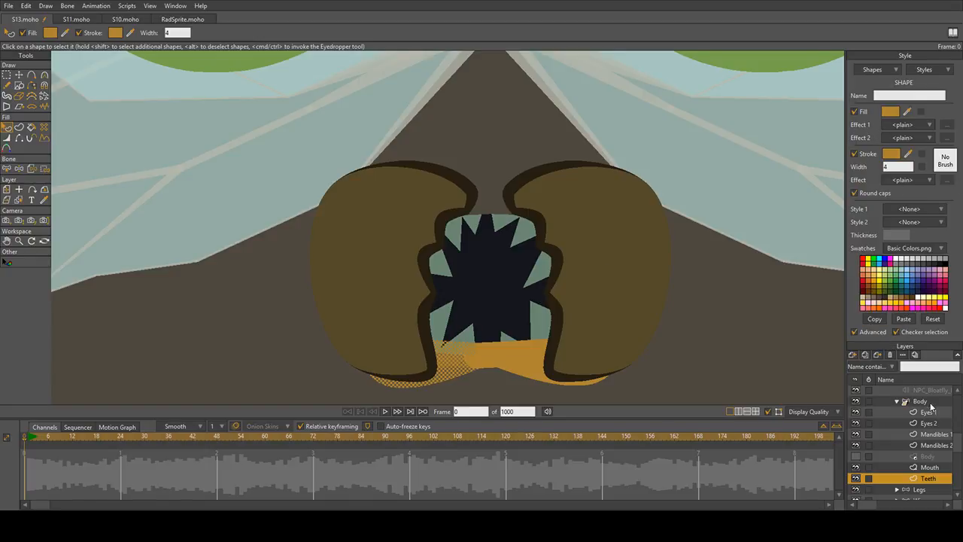
left_click(857, 455)
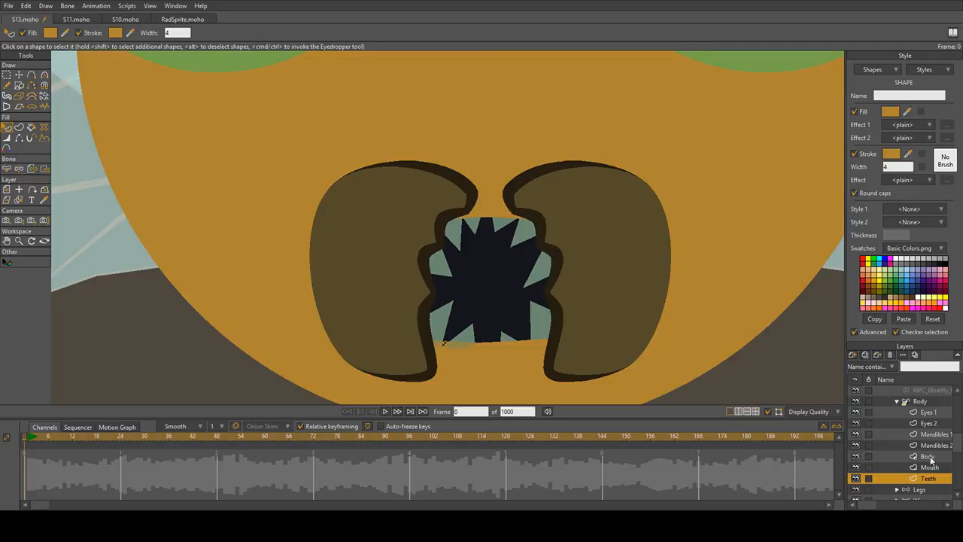
Step: Paste the copied style onto RadSprite 3's body shape and load its orange fill and stroke into the colour tool's first pair
left_click(931, 457)
scroll(491, 338, "down", 5)
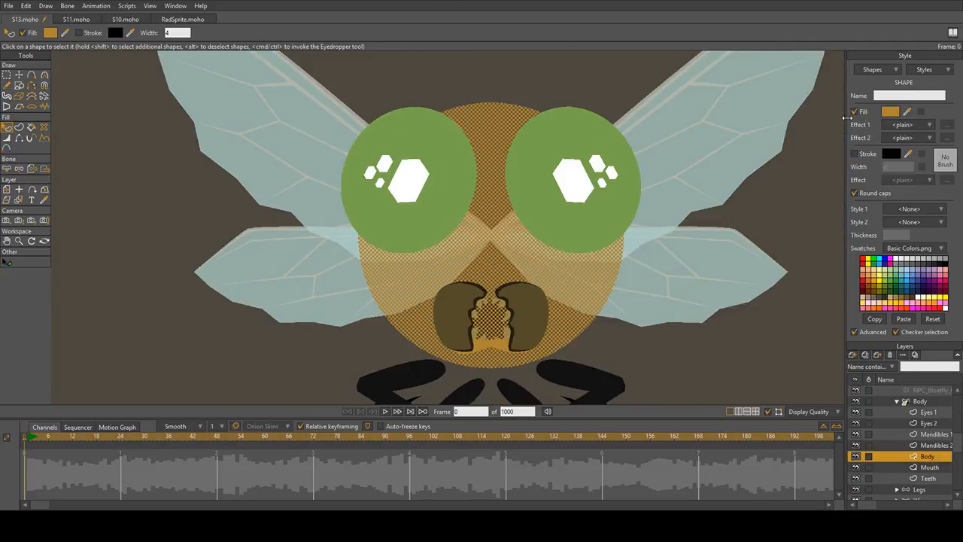
left_click(903, 320)
scroll(535, 340, "up", 2)
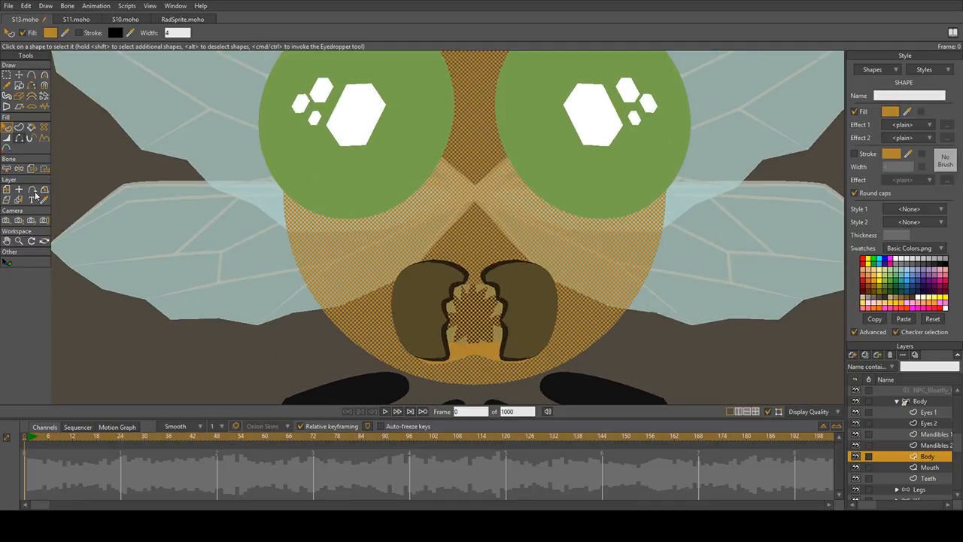
left_click(7, 262)
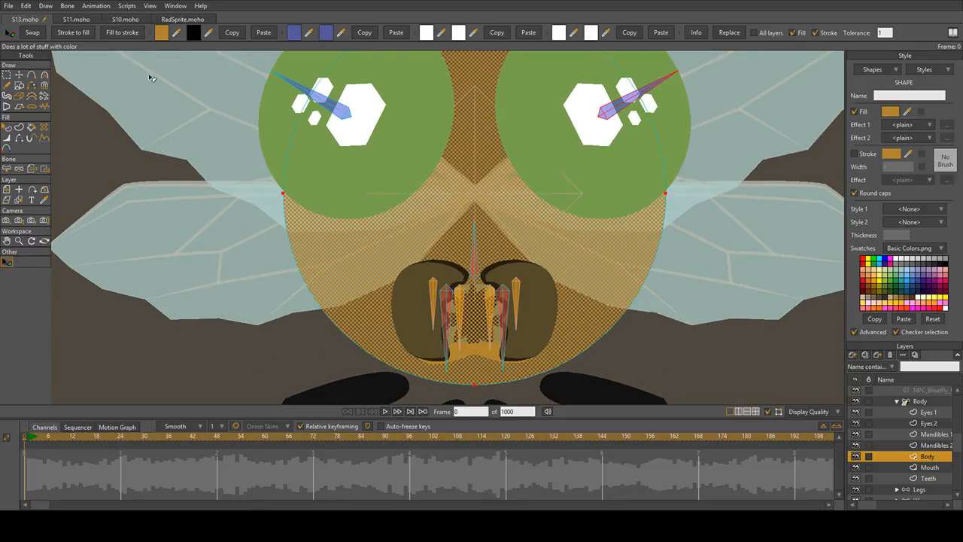
left_click(233, 35)
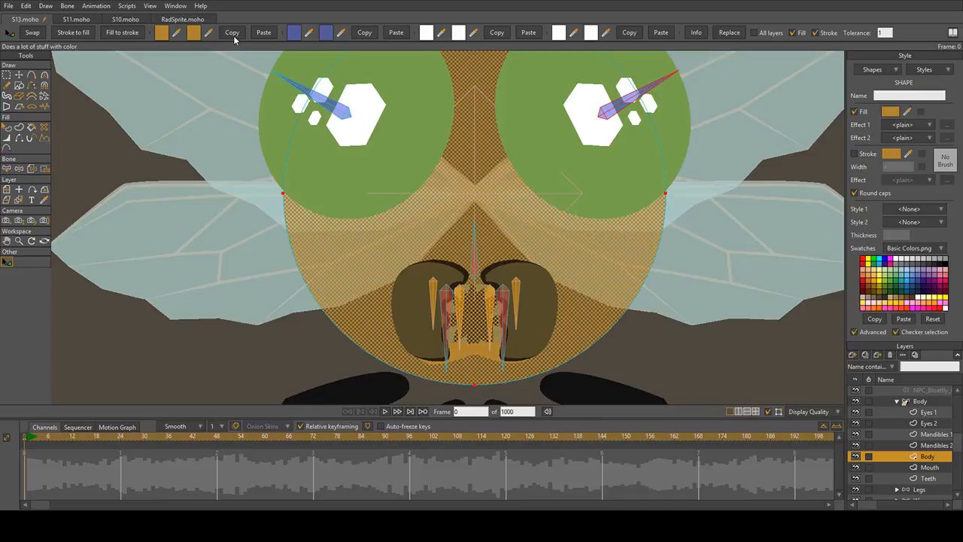
Step: Set the colour tool's second fill and stroke to pink and select RadSprite 3's Body group
left_click(374, 33)
left_click(804, 338)
scroll(624, 356, "down", 2)
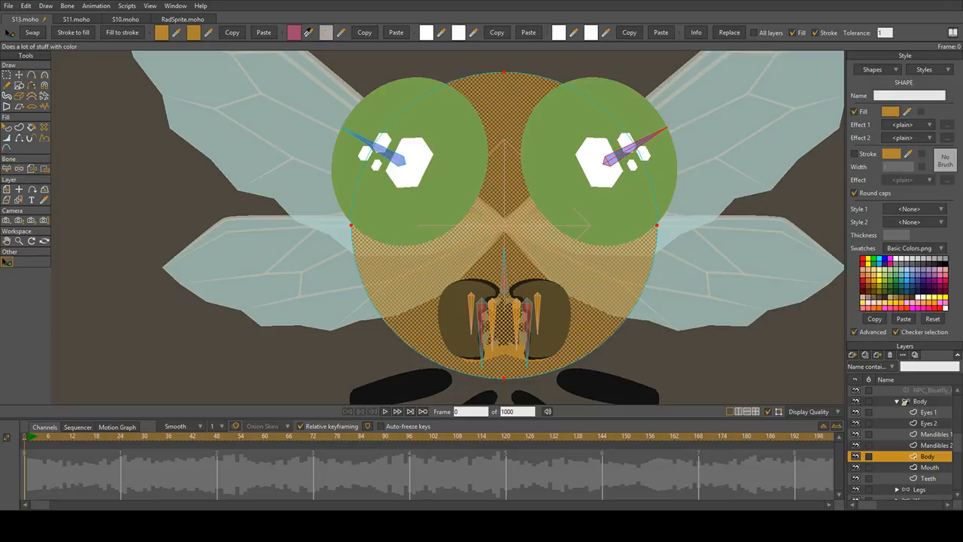
left_click(325, 32)
left_click(926, 401)
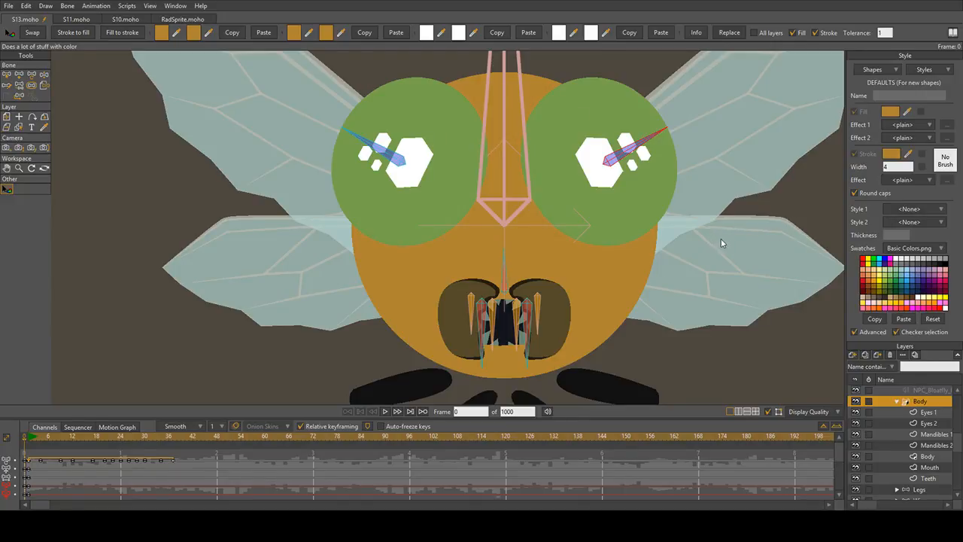
left_click(831, 347)
left_click_drag(340, 33, 296, 32)
Step: Change the colour tool's first pair to pink and its second pair to orange
scroll(331, 154, "down", 3)
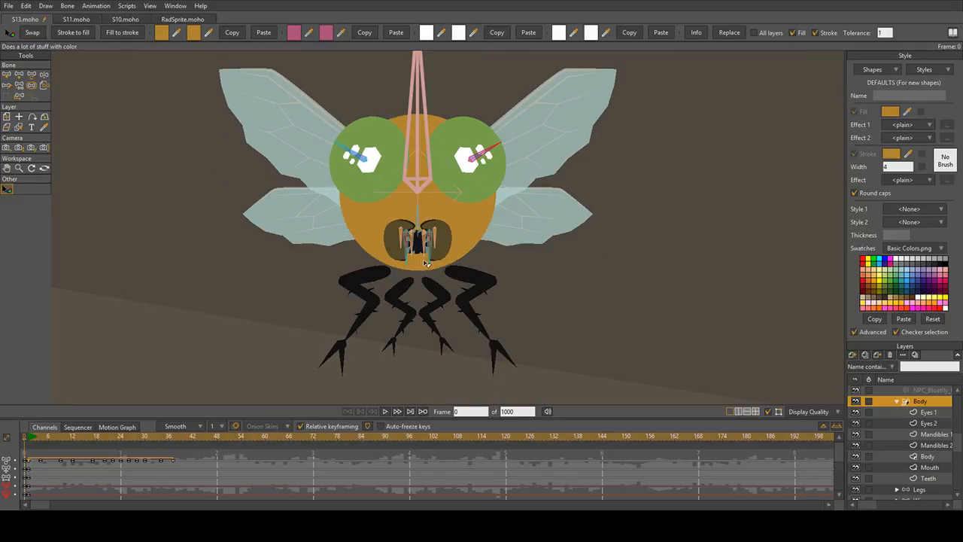
scroll(417, 248, "up", 1)
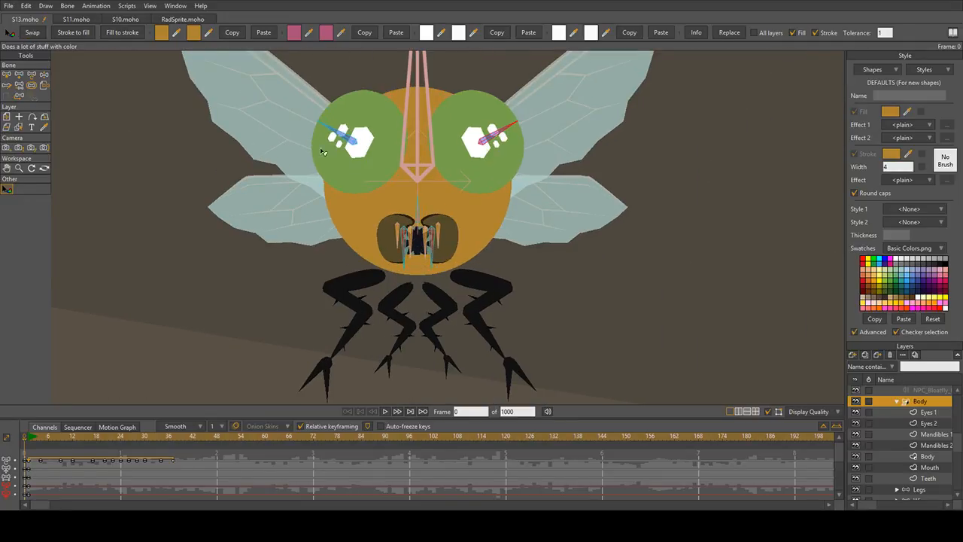
scroll(381, 182, "up", 1)
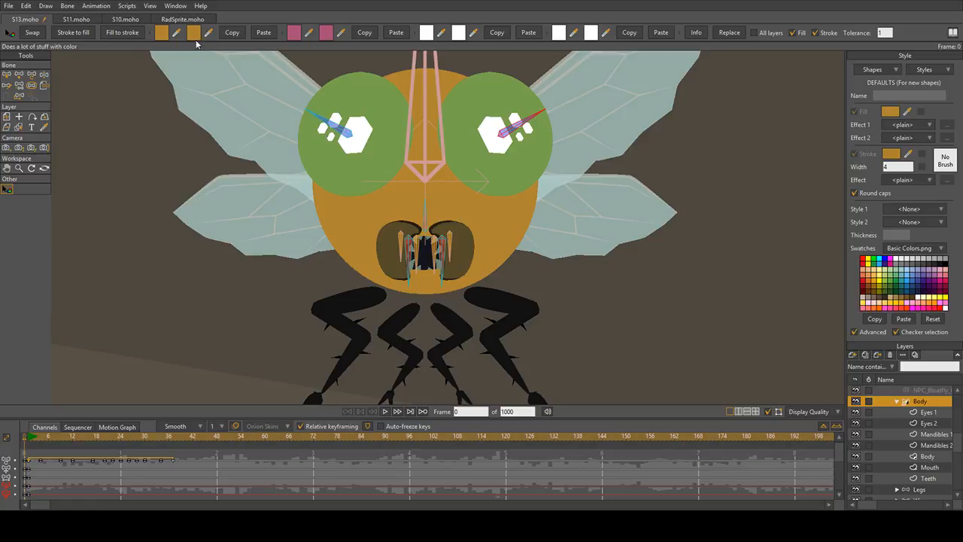
mouse_move(208, 34)
left_mouse_down()
mouse_move(303, 29)
mouse_move(164, 27)
left_mouse_up()
left_click_drag(340, 33, 290, 35)
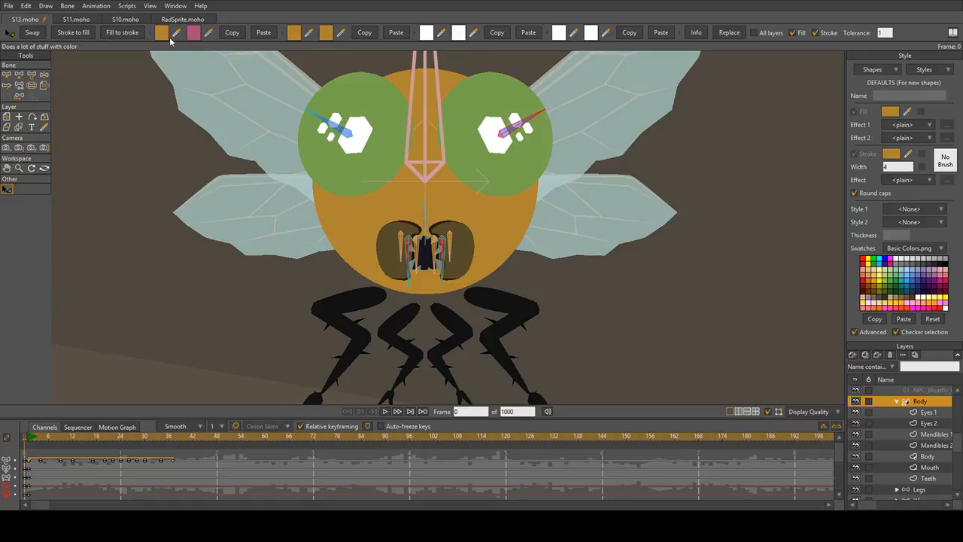
left_click_drag(176, 33, 192, 31)
Step: Collapse the Body group and try to replace the colours in it with the colour tool
left_click(897, 404)
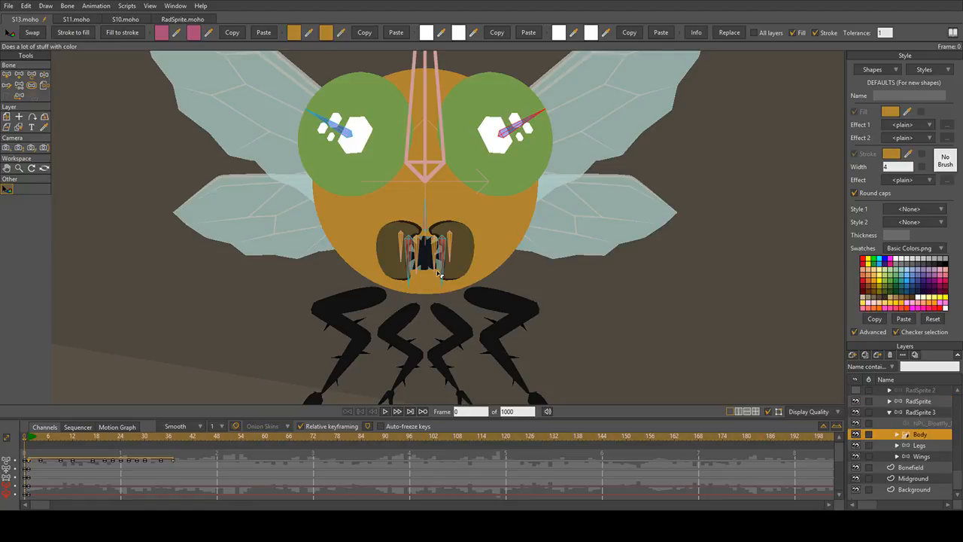
scroll(430, 270, "down", 3)
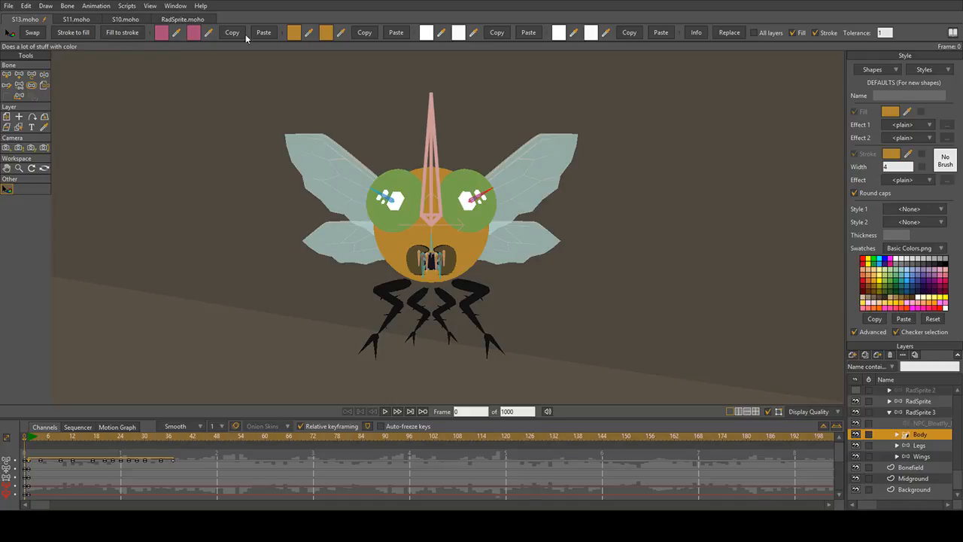
scroll(313, 90, "up", 3)
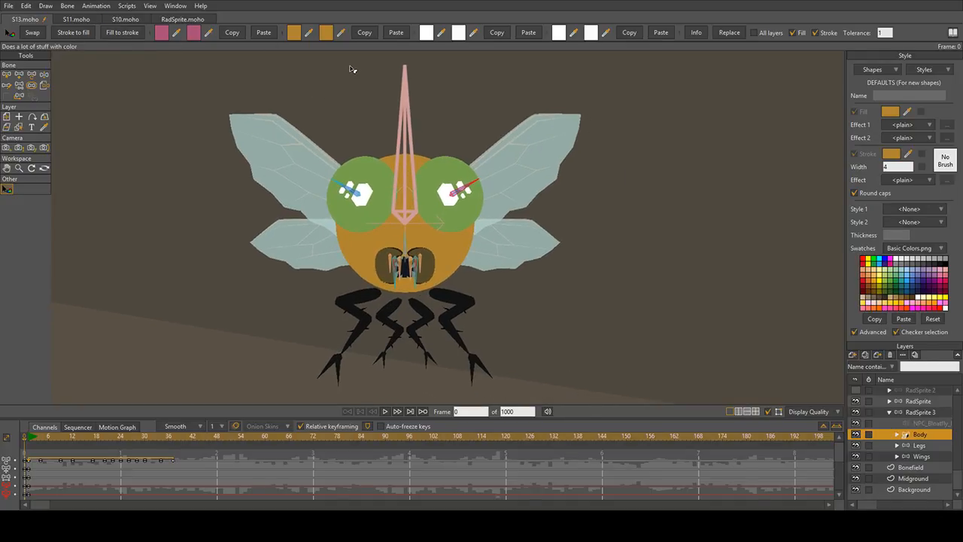
left_click(728, 32)
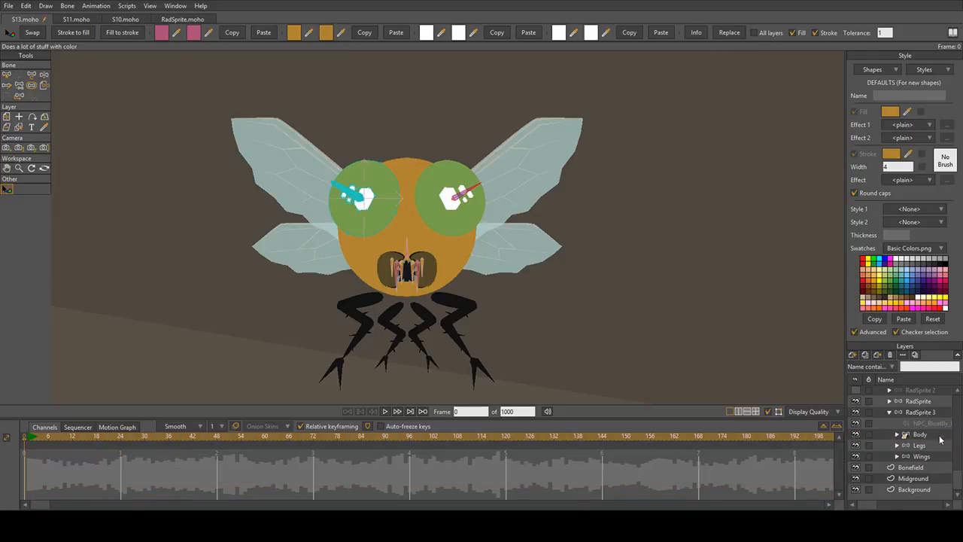
Step: Select the RadSprite 3 layer and replace its orange fills and strokes with pinkish purple using the colour tool
scroll(925, 418, "up", 1)
left_click(889, 424)
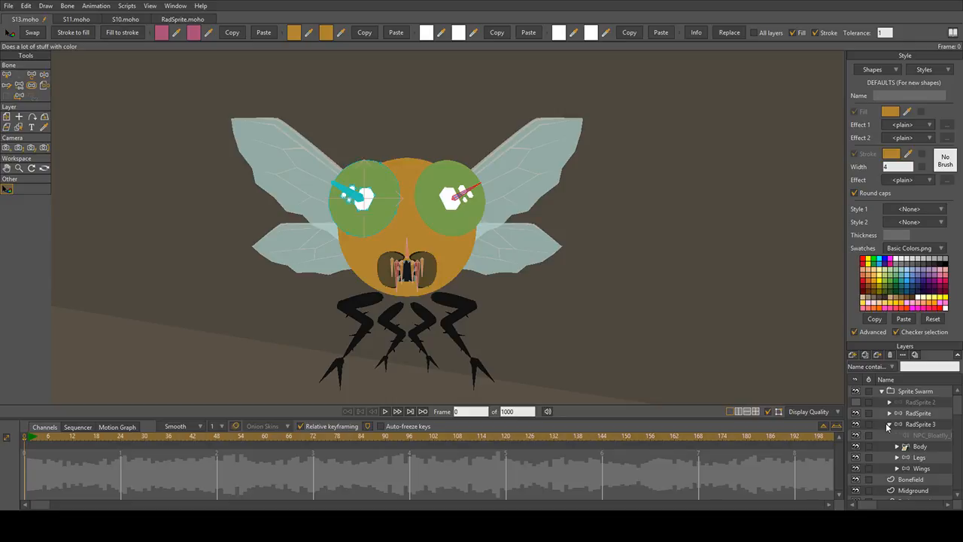
left_click(922, 425)
left_click(889, 425)
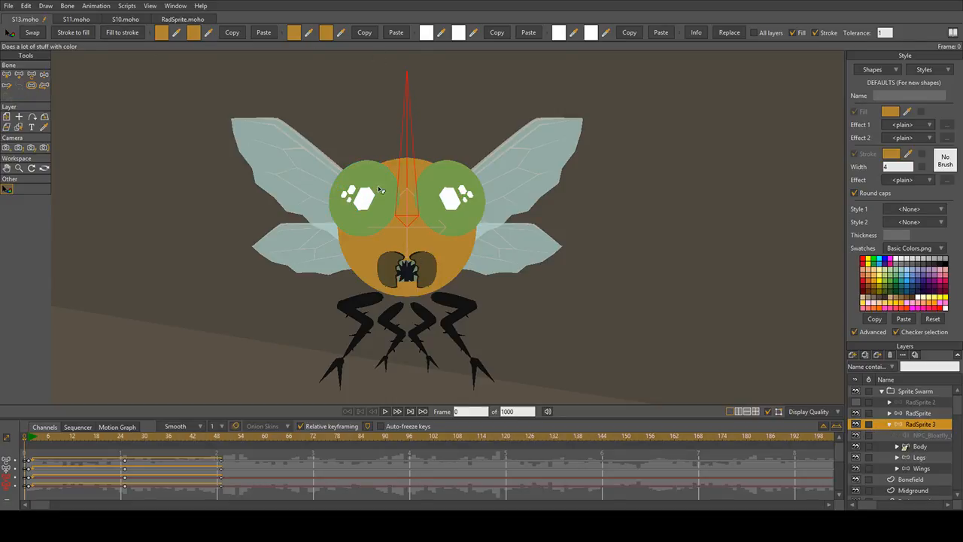
scroll(470, 309, "up", 2)
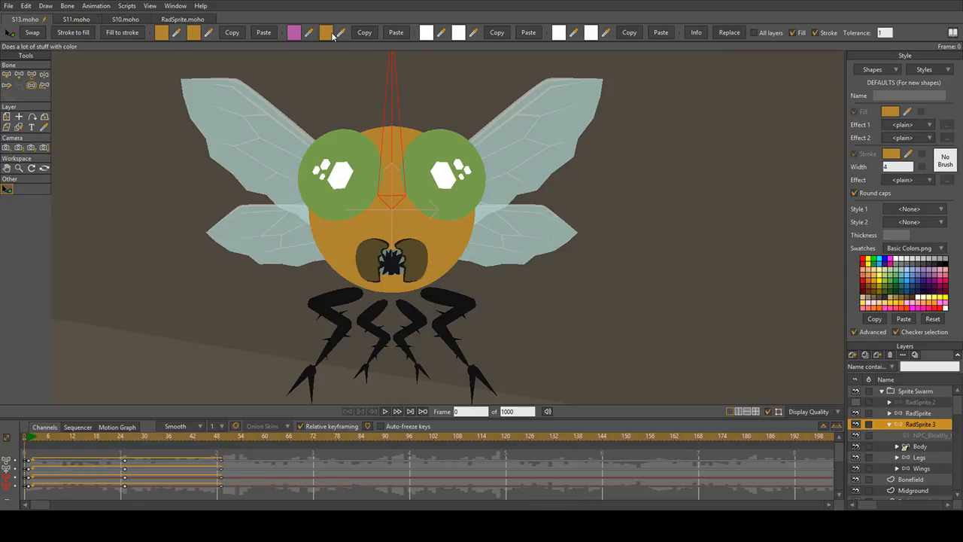
left_click(329, 35)
left_click(728, 33)
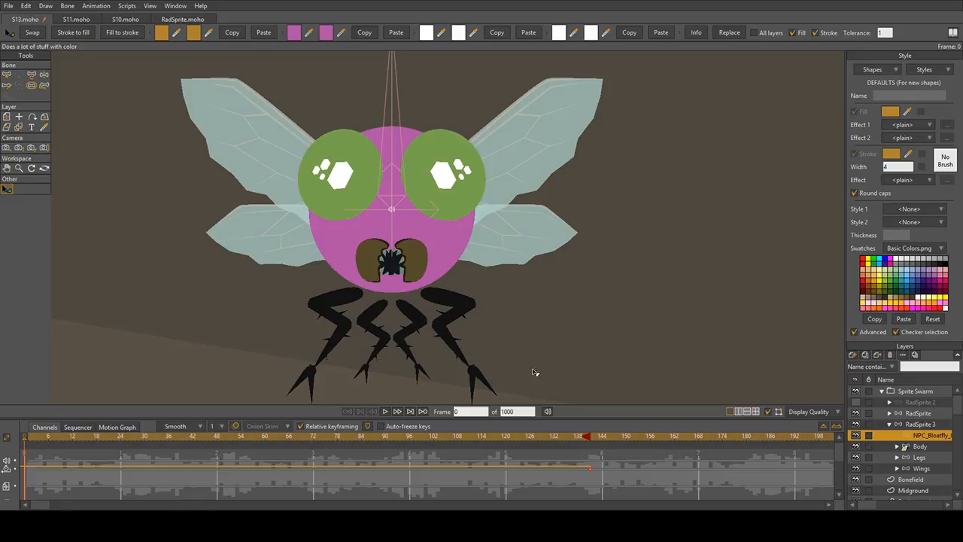
Step: Inspect the recoloured area around RadSprite 3's mouth and select the Body layer inside its Body group
left_click_drag(350, 199, 405, 206)
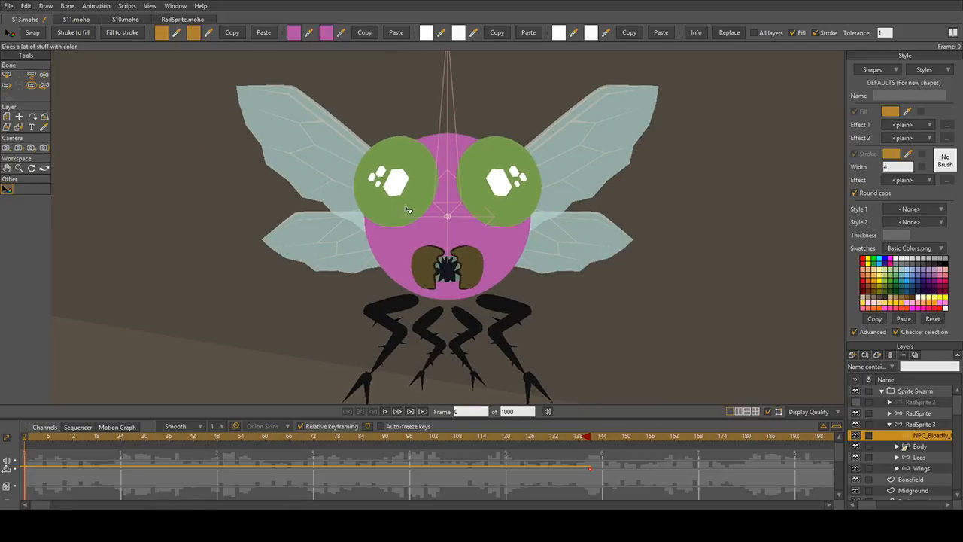
scroll(499, 213, "up", 8)
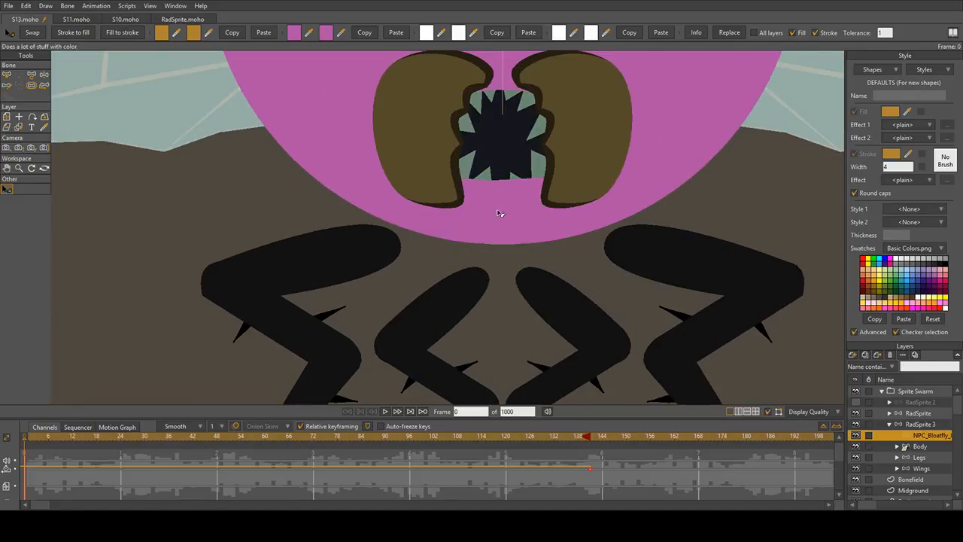
scroll(897, 484, "down", 1)
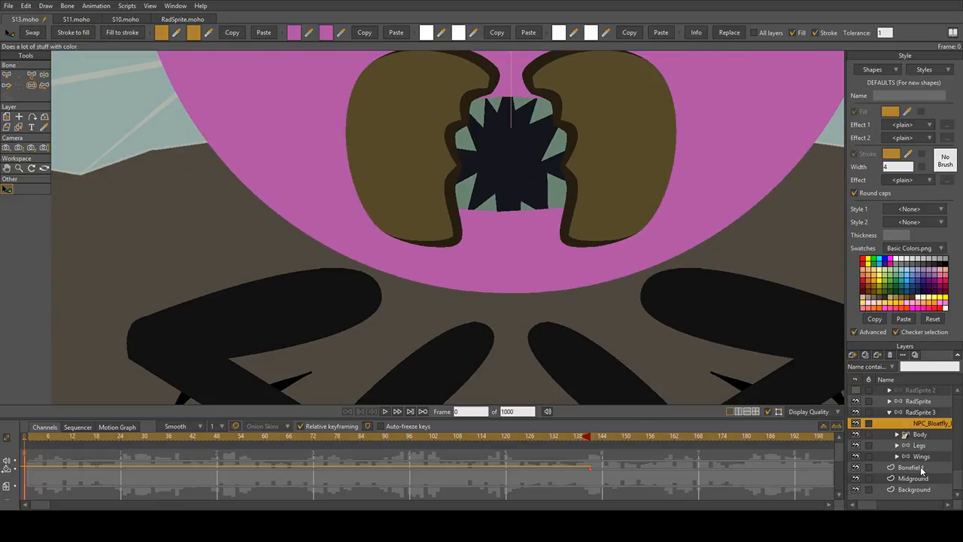
left_click(898, 435)
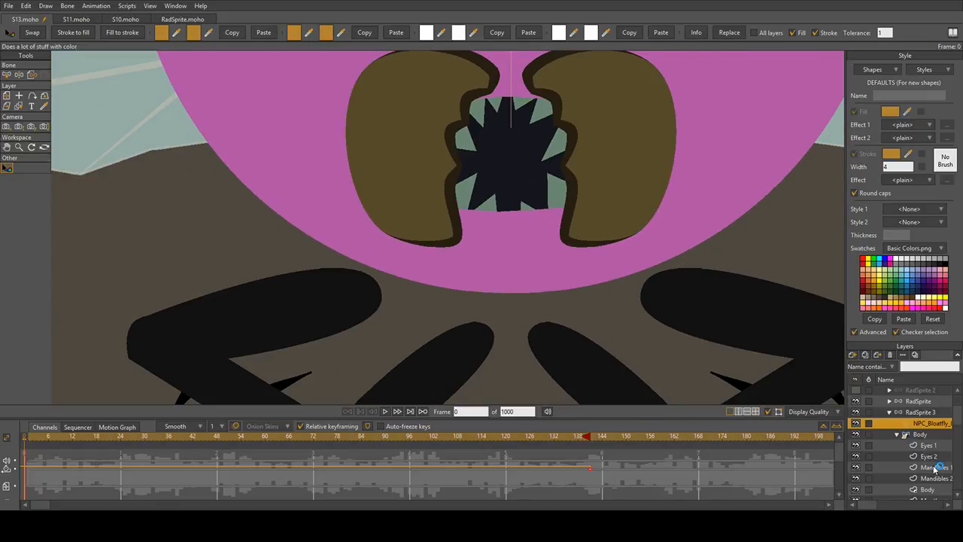
left_click(934, 489)
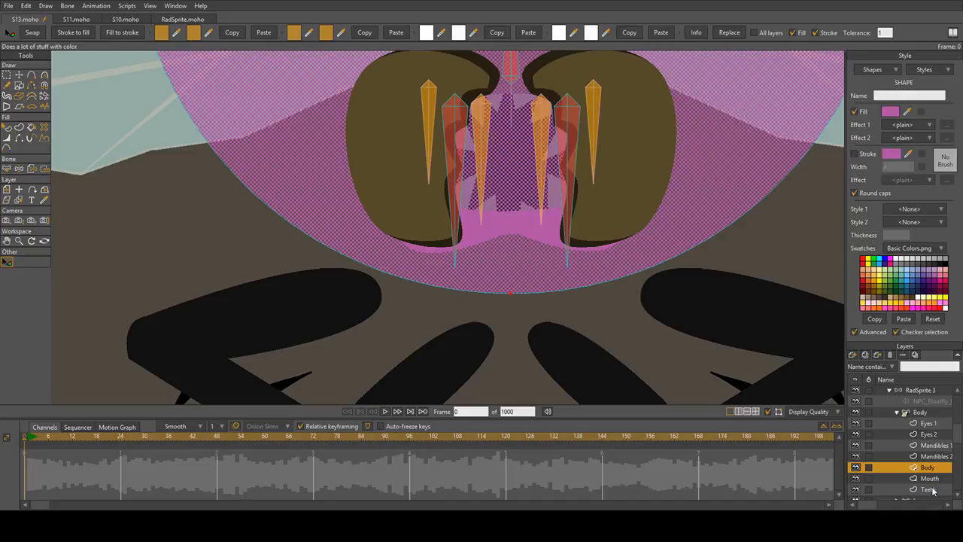
Step: Select the Teeth layer and examine its recoloured shapes below the mouth, including the dark mouth shape
left_click(929, 488)
scroll(615, 258, "up", 3)
left_click(394, 181)
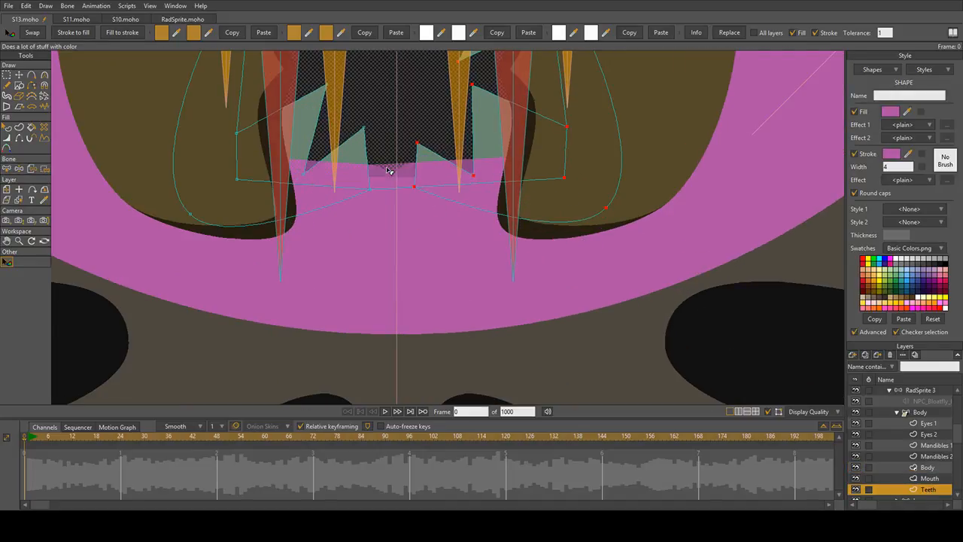
scroll(386, 158, "up", 3)
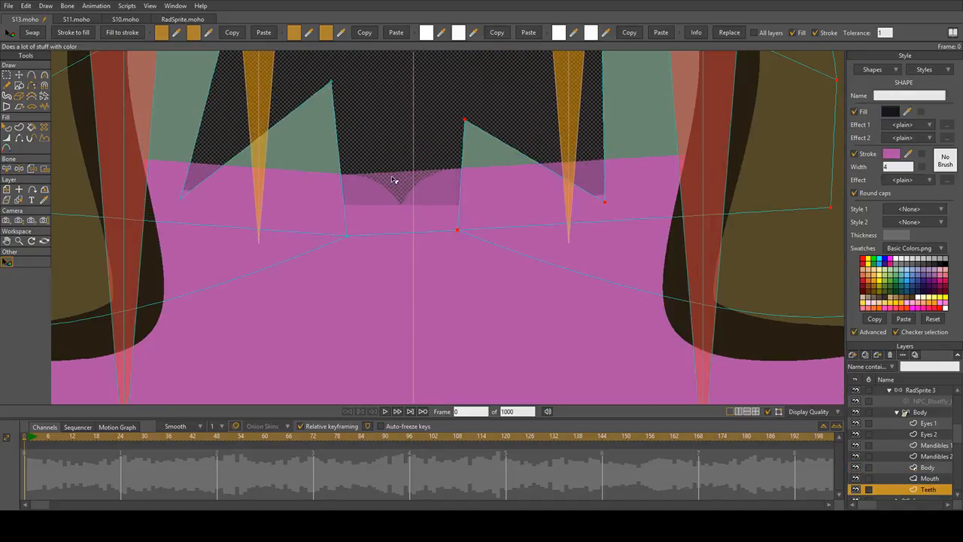
scroll(393, 188, "down", 8)
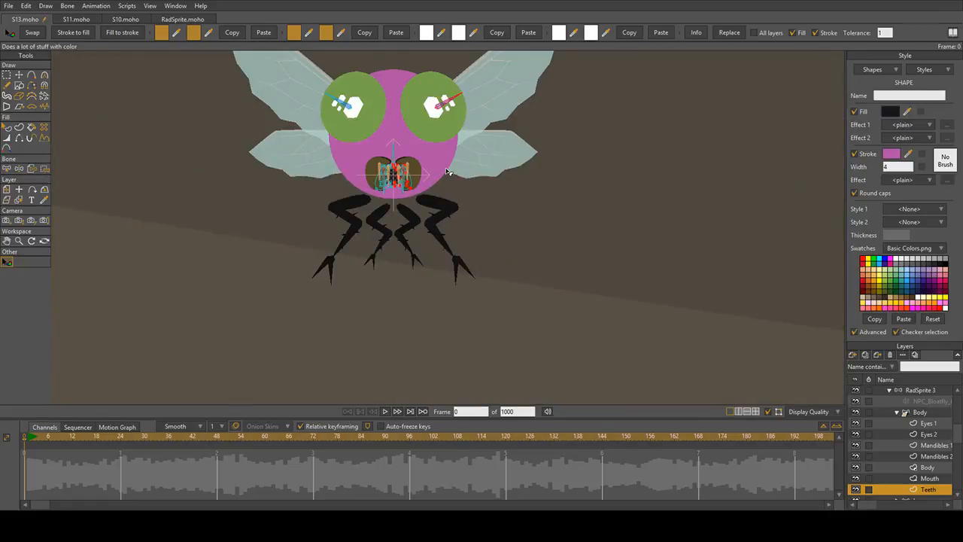
scroll(446, 171, "up", 1)
scroll(519, 239, "up", 2)
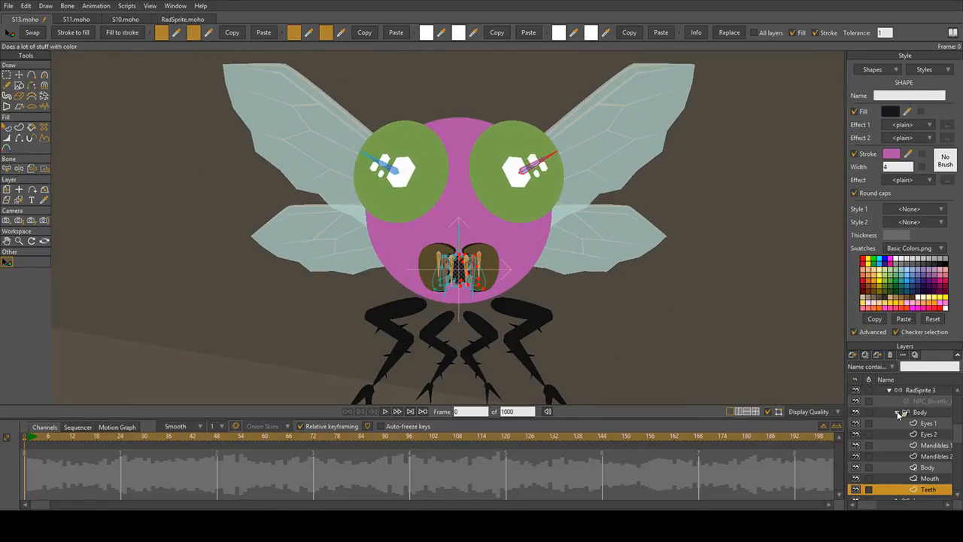
Step: Recolour the green eye shape on RadSprite 3's Eyes 1 layer to a dark teal blue
left_click(937, 423)
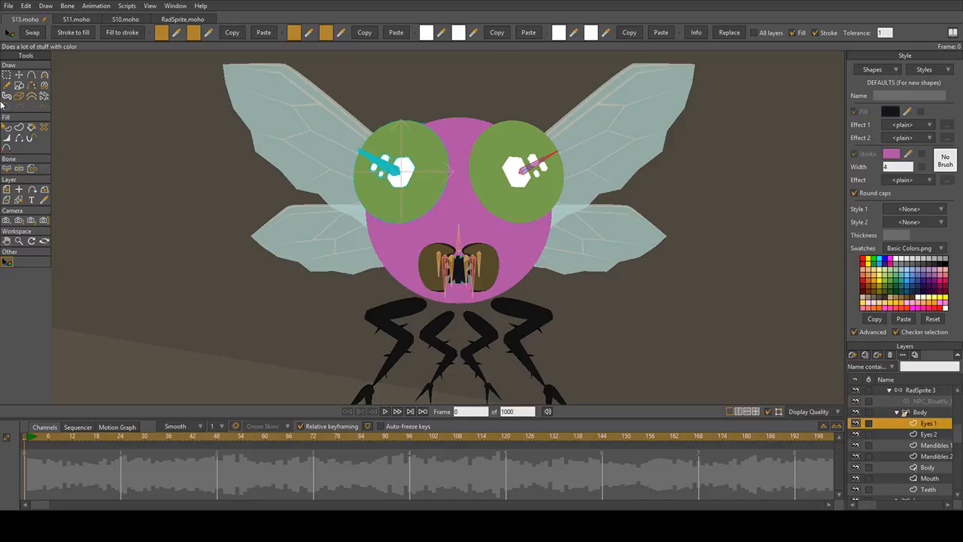
left_click(7, 128)
left_click(421, 200)
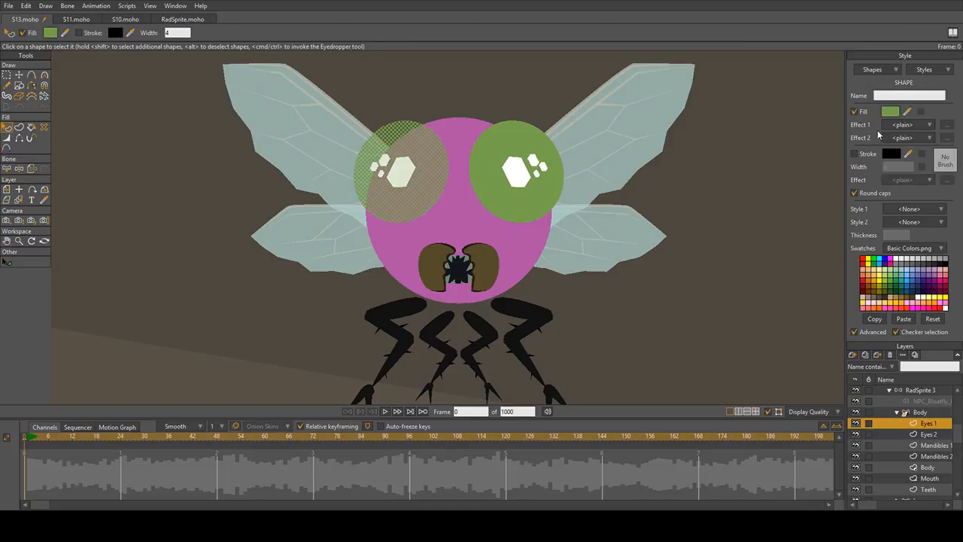
left_click(896, 113)
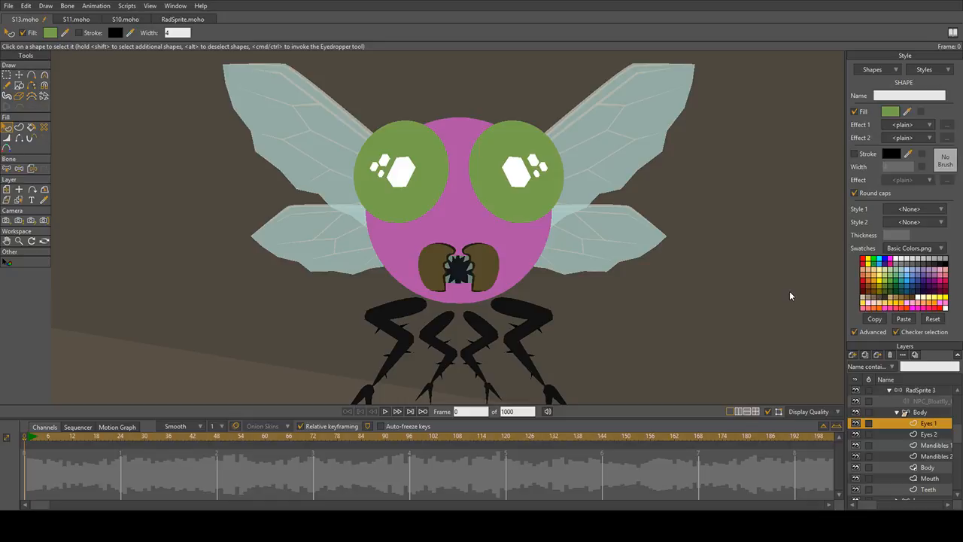
left_click(795, 248)
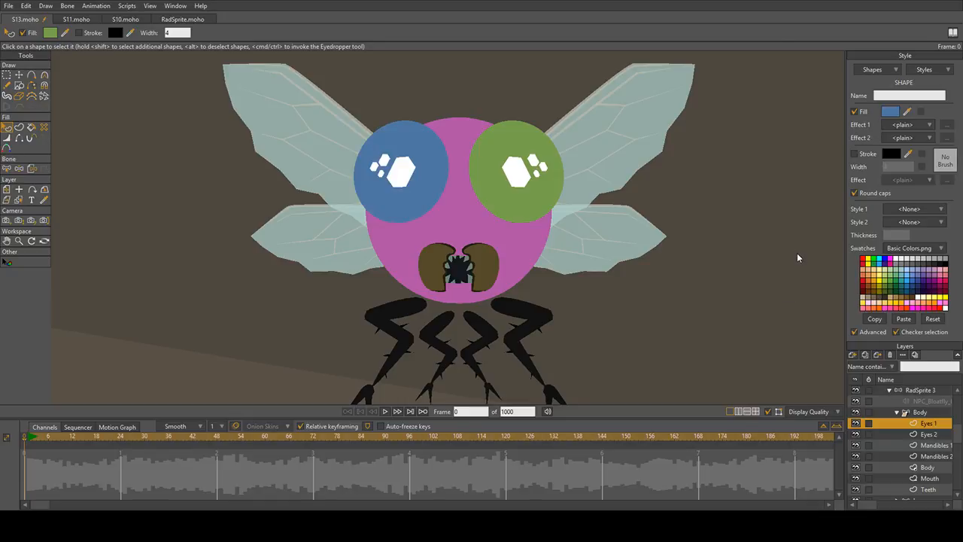
left_click_drag(797, 253, 797, 254)
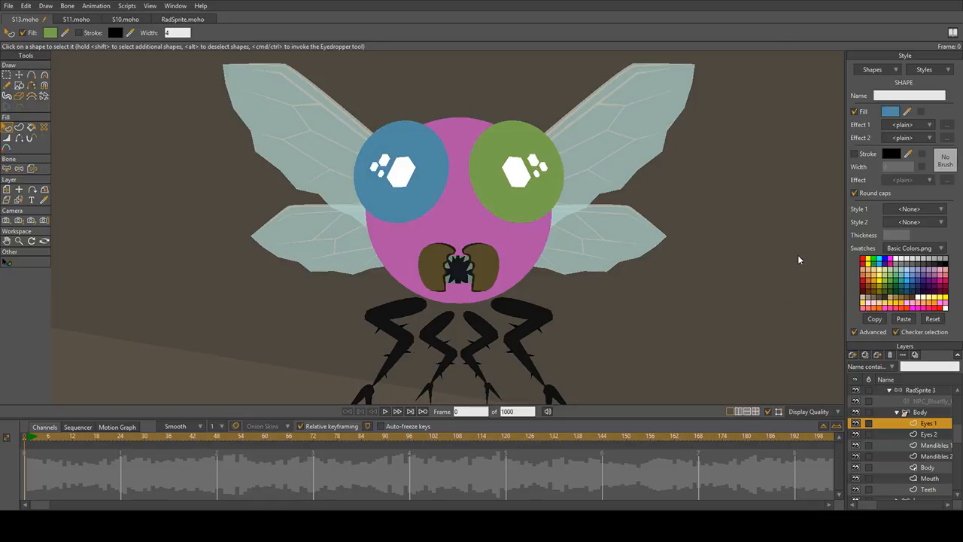
left_click(717, 242)
left_click(720, 257)
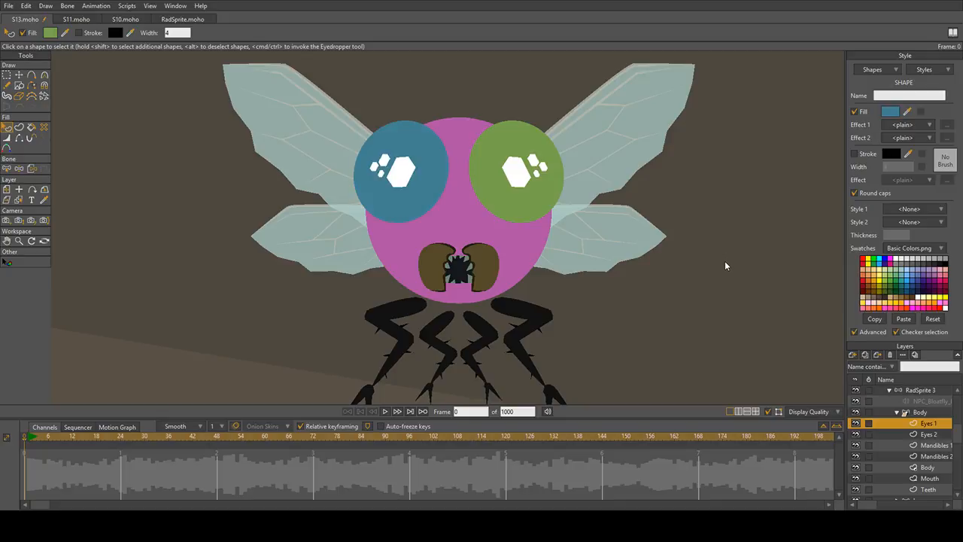
left_click(725, 264)
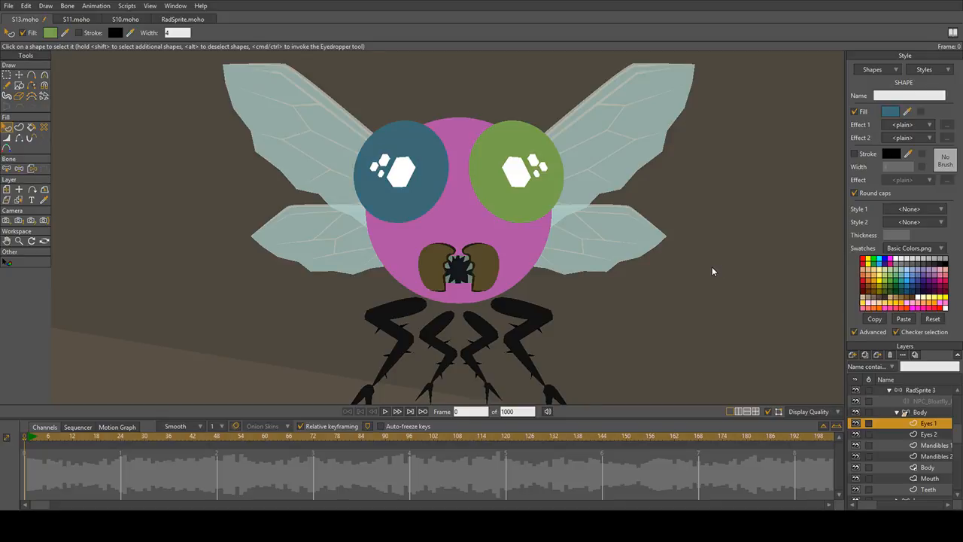
left_click(813, 334)
left_click(511, 205)
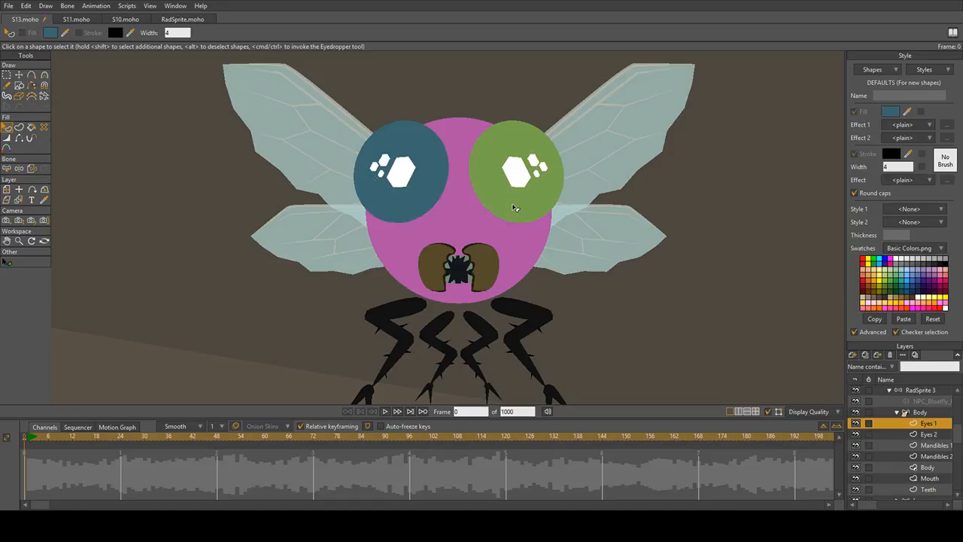
Step: Recolour the green eye shape on RadSprite 3's Eyes 2 layer to match the dark teal blue of the other eye
left_click(933, 438)
left_click(541, 211)
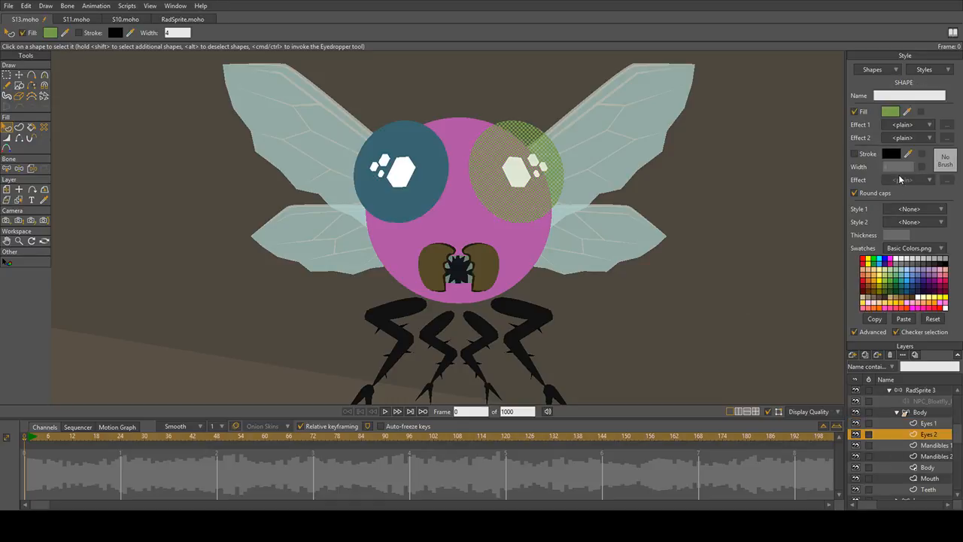
left_click(451, 165, "ctrl")
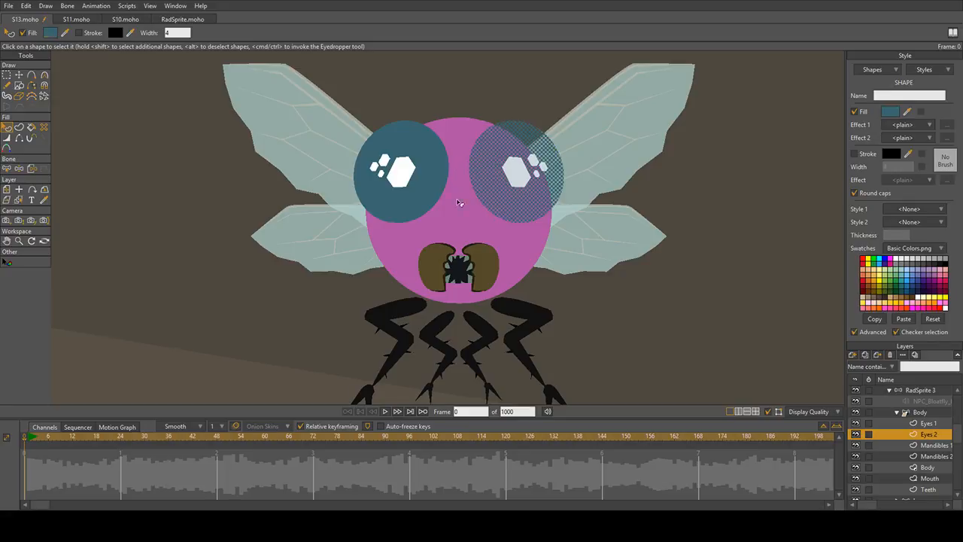
scroll(332, 313, "down", 3)
left_click(208, 204)
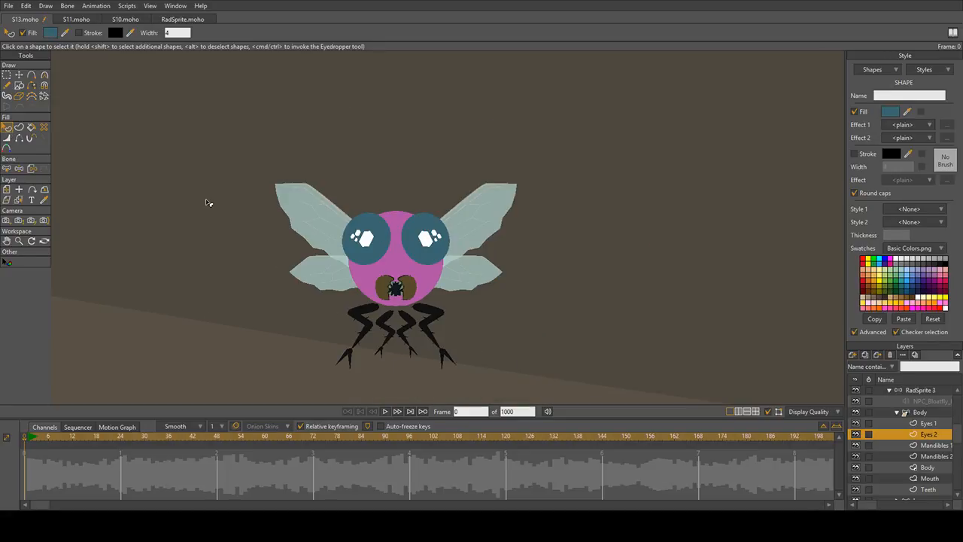
Step: Recolour the brown mandible shape on RadSprite 3's Mandibles 1 layer to a dark plum purple fill
scroll(349, 308, "up", 4)
left_click(928, 445)
left_click(421, 248)
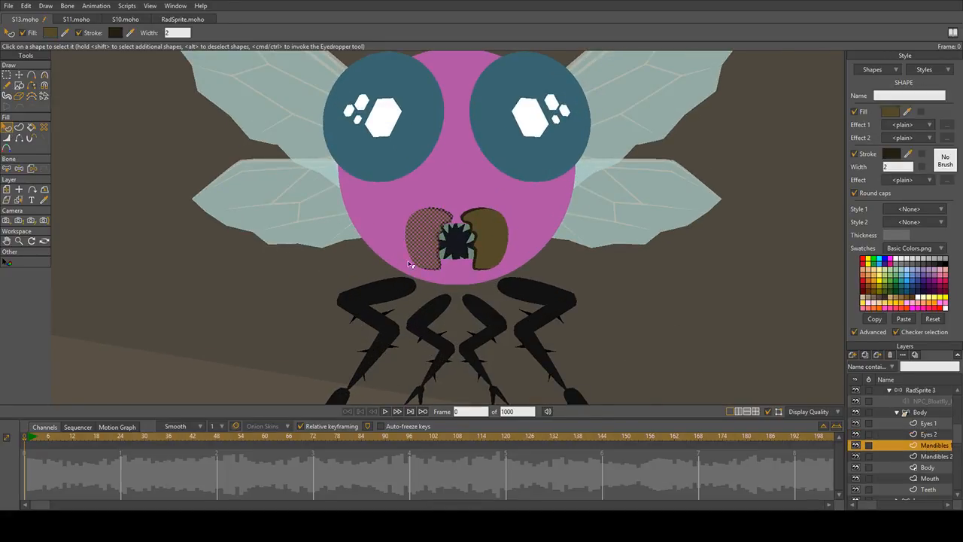
scroll(417, 260, "up", 3)
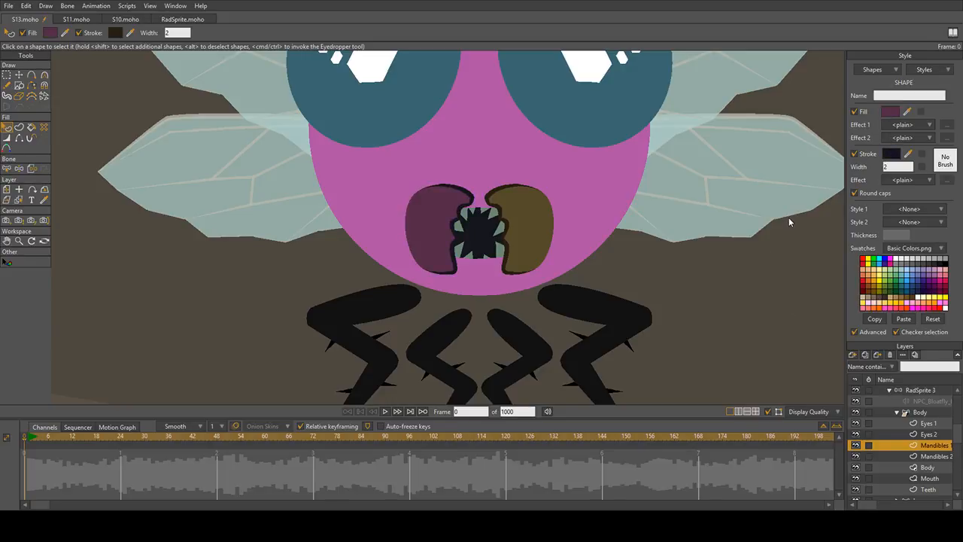
left_click(523, 219)
Step: Recolour the shape on RadSprite 3's Mandibles 2 layer with the dark plum purple sampled from the other mandible
left_click(946, 459)
left_click(539, 226)
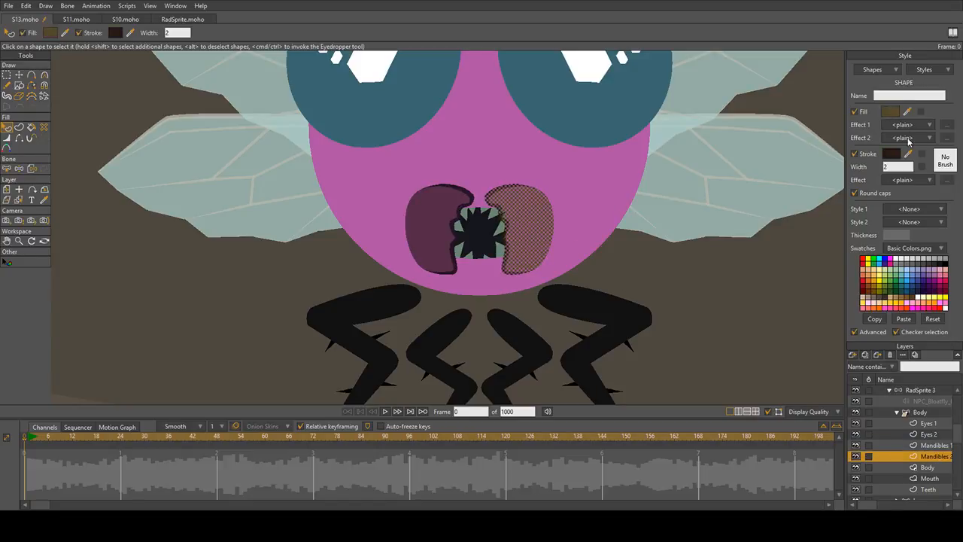
left_click(420, 227, "ctrl")
left_click(445, 389)
scroll(563, 263, "down", 5)
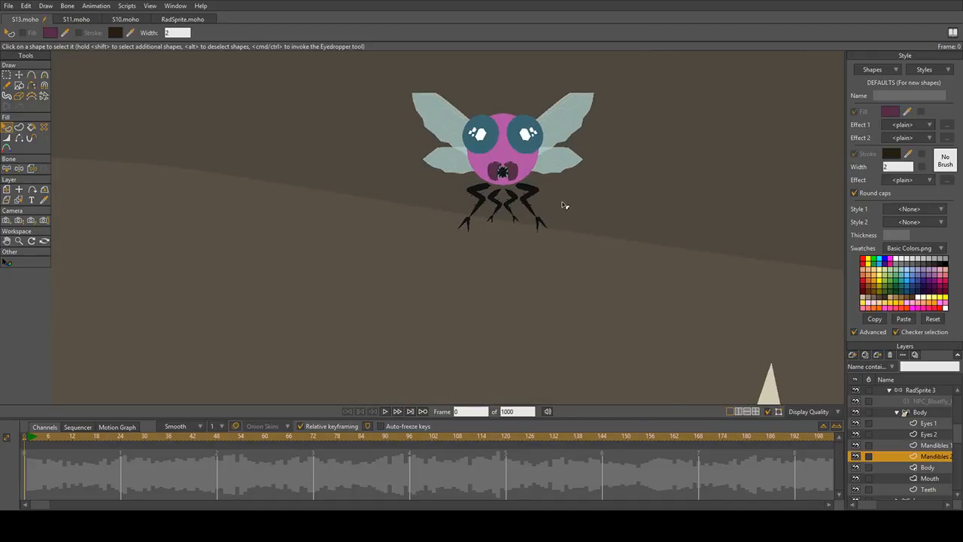
scroll(565, 204, "down", 6)
scroll(571, 294, "up", 2)
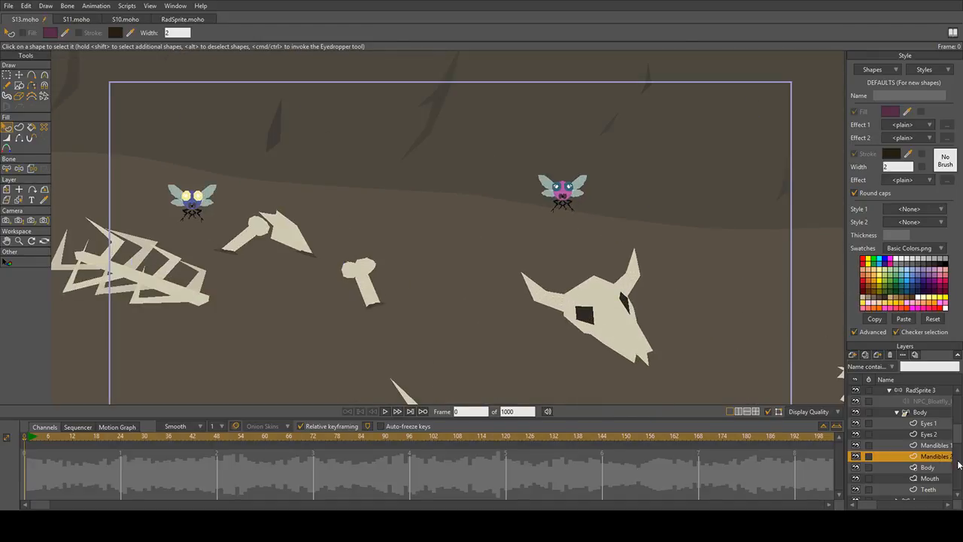
Step: Collapse the RadSprite 3 layer, go to frame 1 and turn RadSprite 2's visibility back on
left_click(897, 413)
left_click(890, 412)
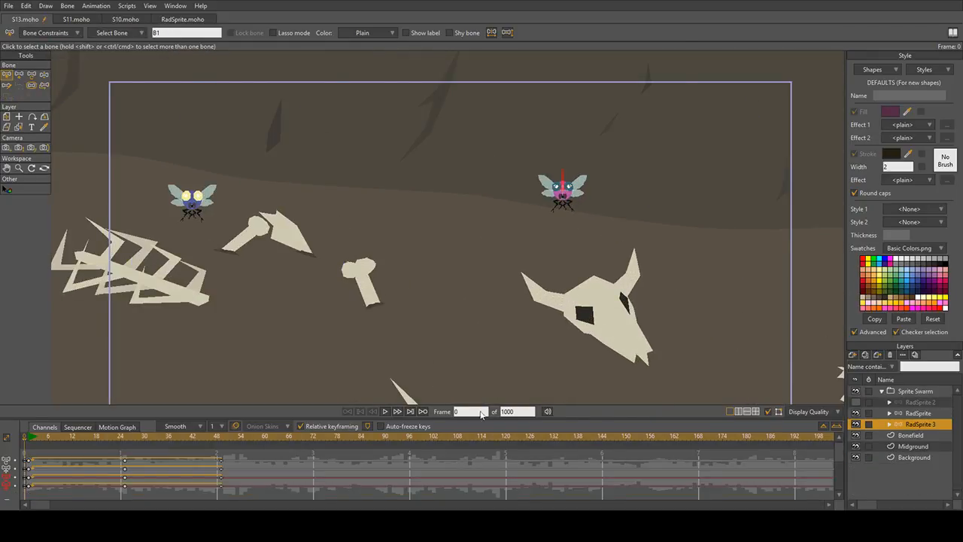
key("Right")
scroll(353, 289, "down", 6)
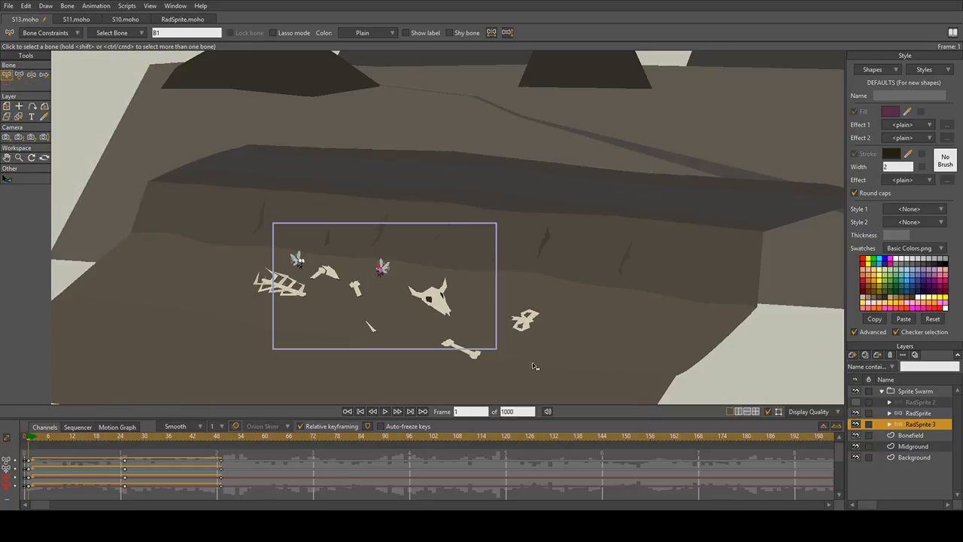
left_click_drag(534, 365, 530, 288)
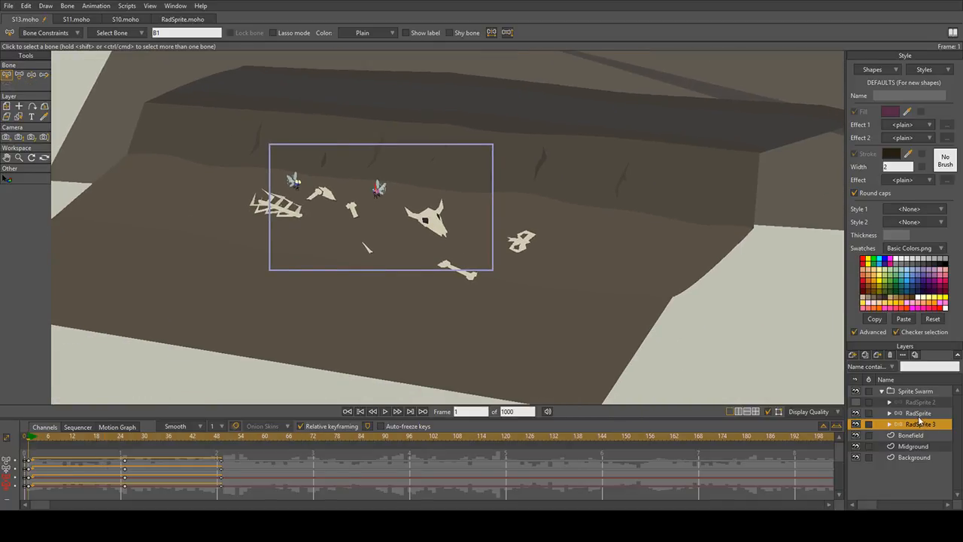
left_click(856, 402)
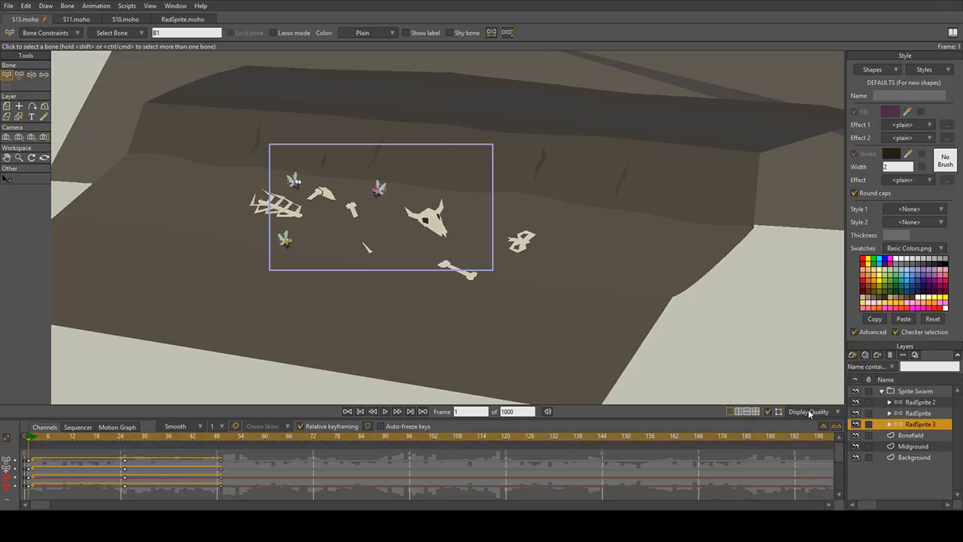
Step: Play the scene from the start and check how the three coloured flies move over the bone field
left_click(23, 436)
left_click(26, 436)
left_click(21, 437)
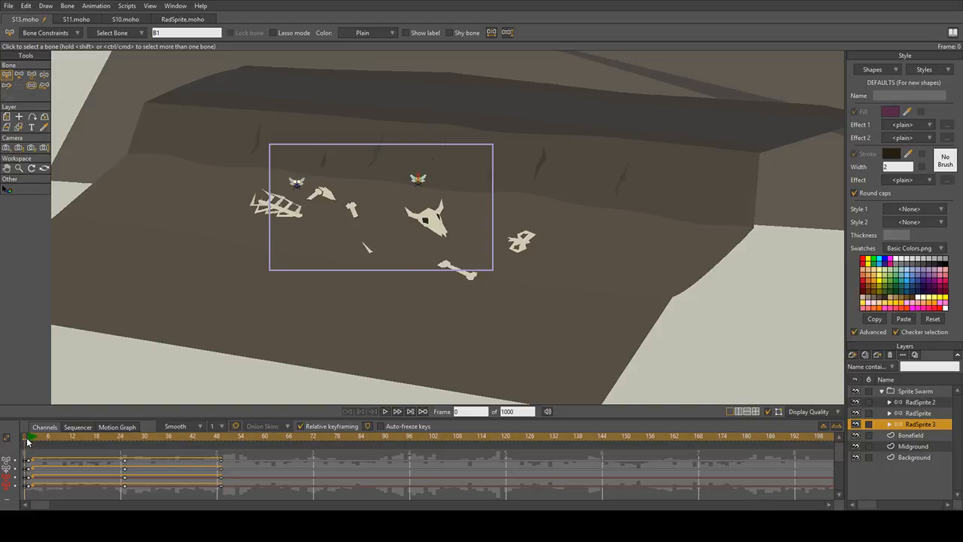
key("space")
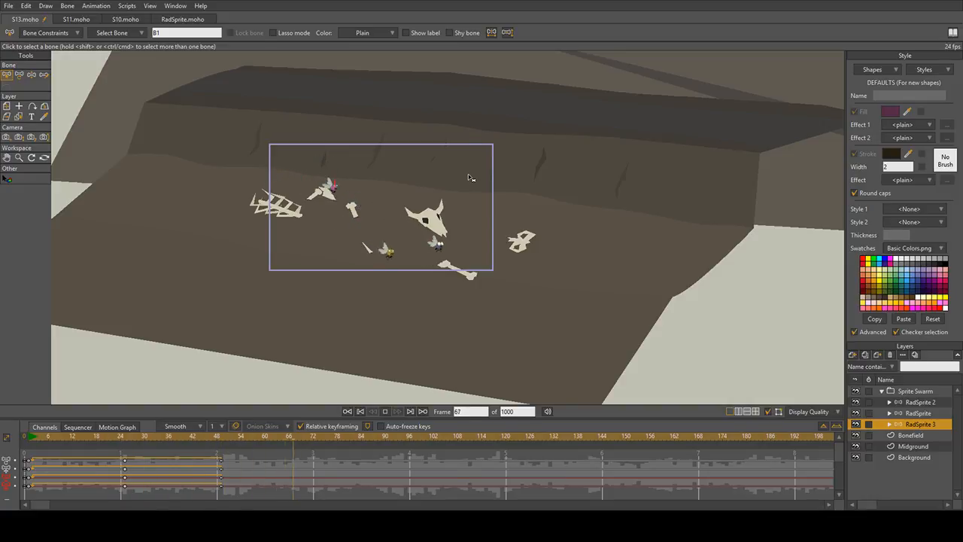
scroll(468, 175, "up", 3)
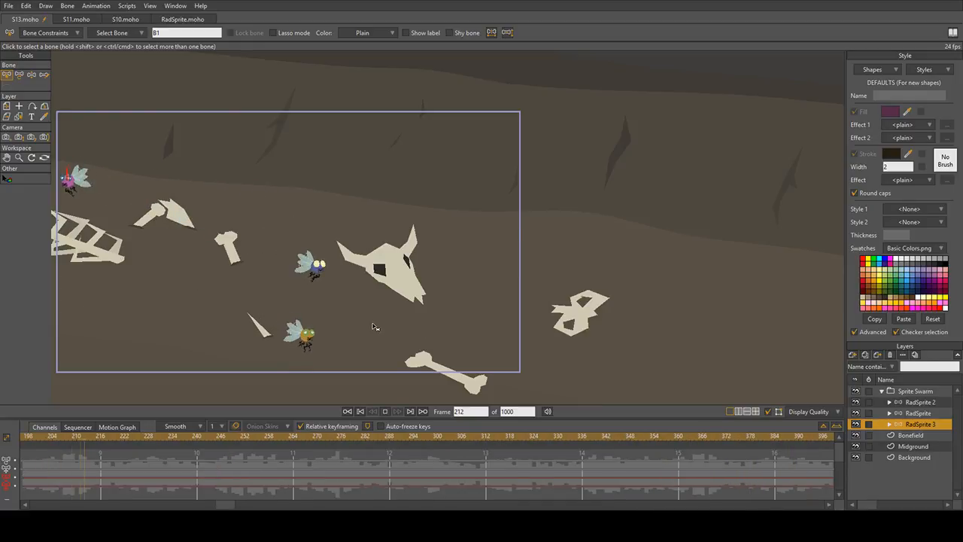
key("space")
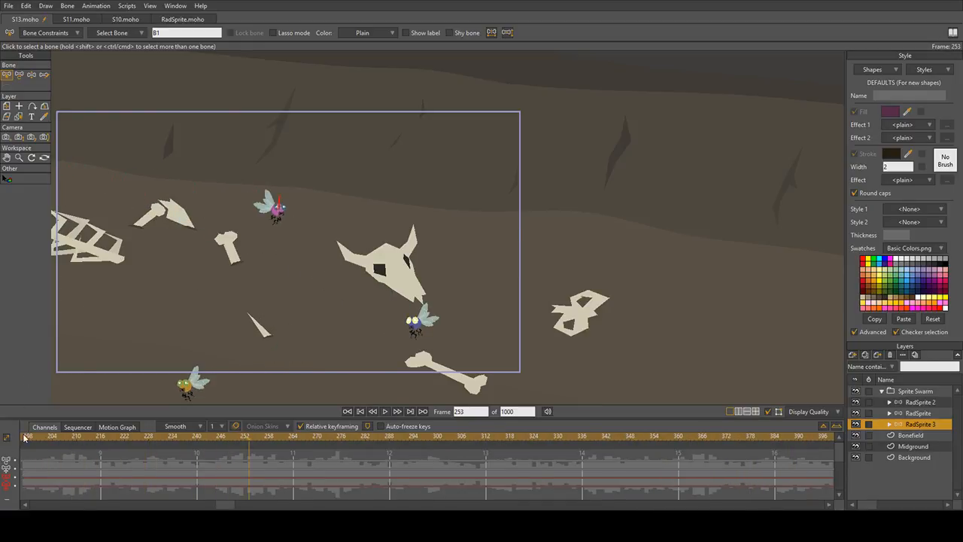
Step: Select the NPC_Bloatfly audio layer inside RadSprite 3 and move its last key to about frame 152
left_click_drag(235, 497, 26, 499)
left_click(30, 437)
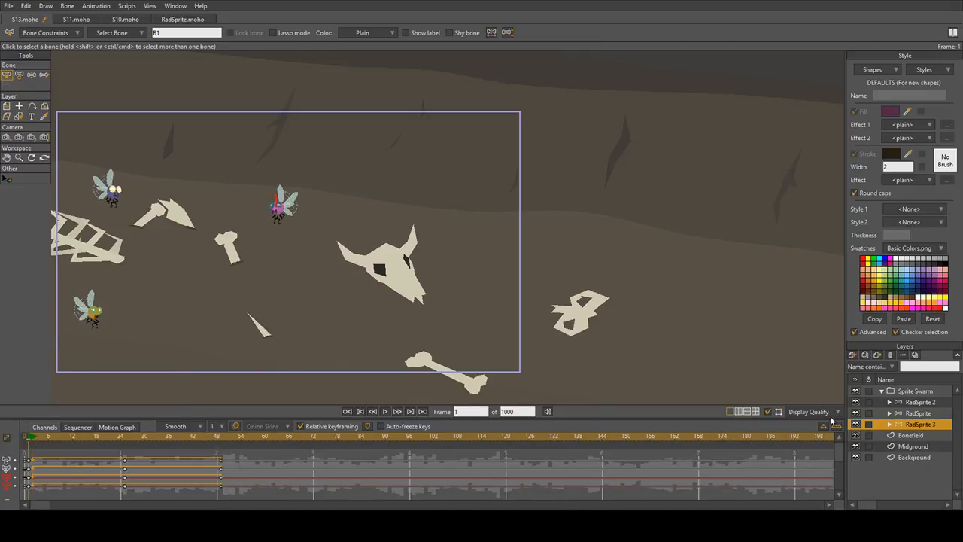
left_click(890, 424)
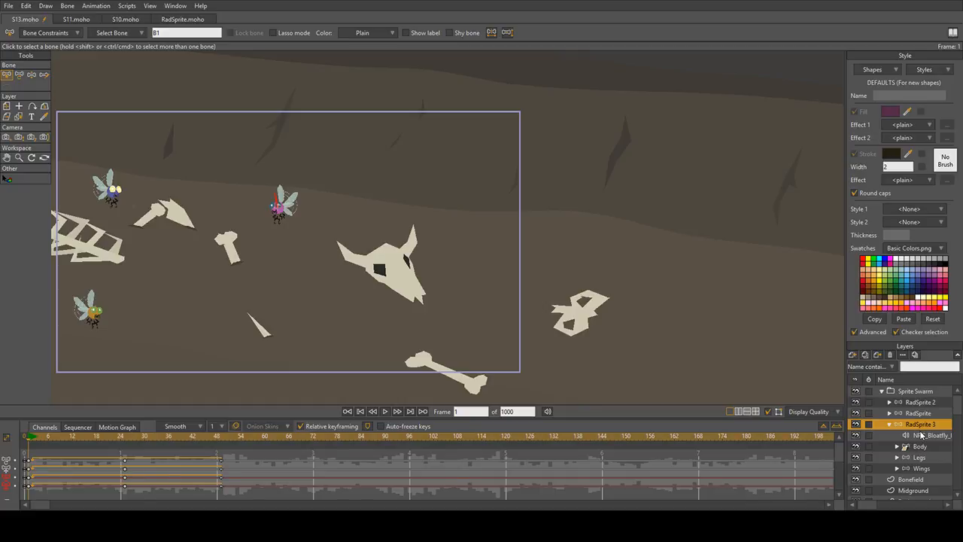
left_click(922, 435)
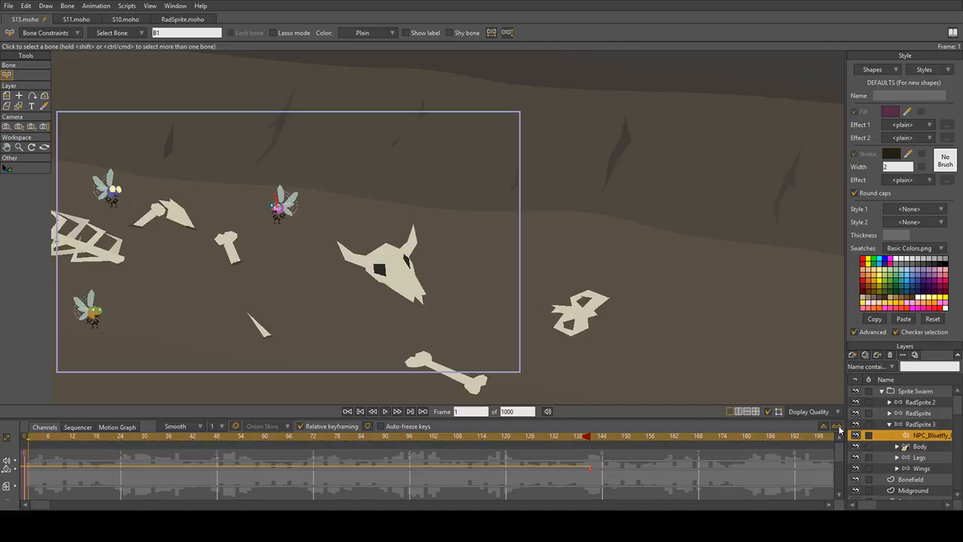
left_click(57, 437)
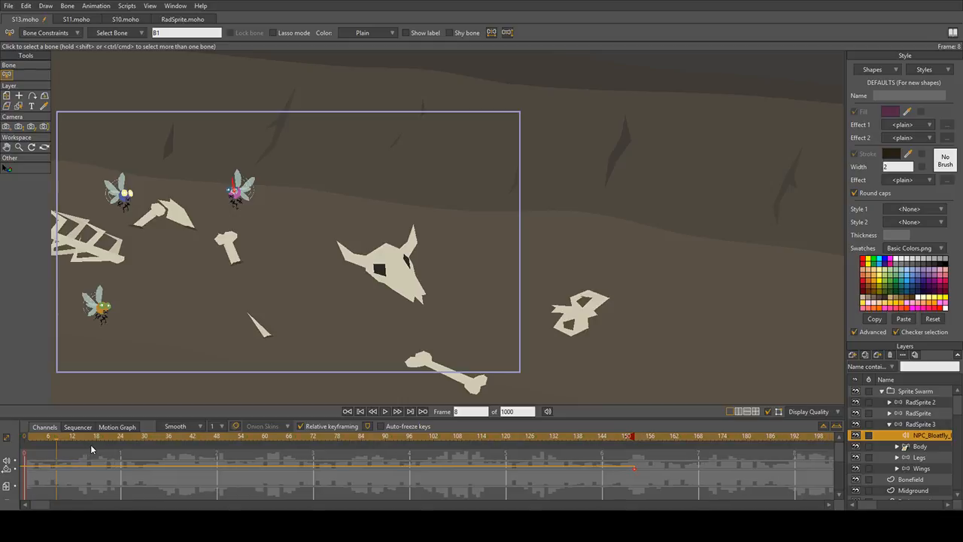
Step: Play the swarm with its adjusted sound to review the flight paths at different framings, and return to frame 1
key("space")
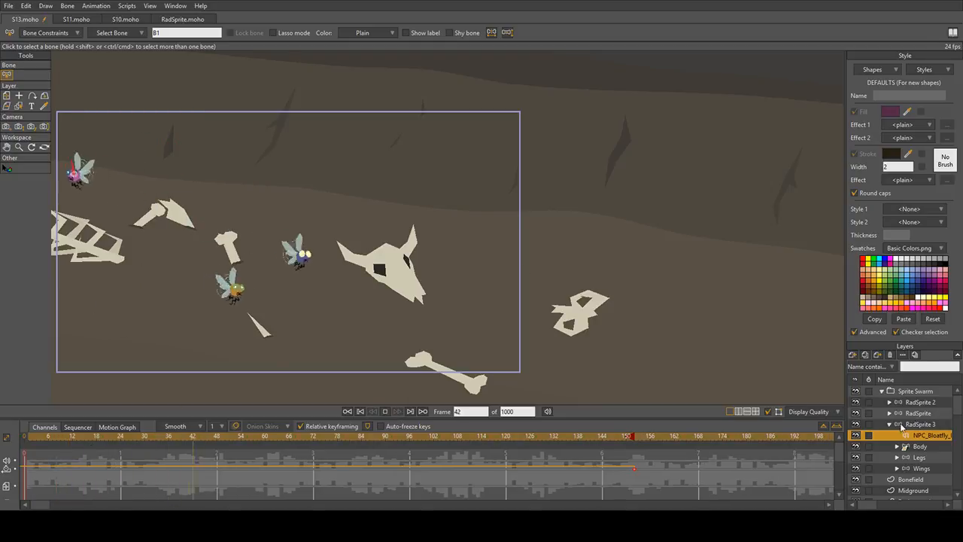
left_click(890, 425)
left_click_drag(224, 283, 317, 261)
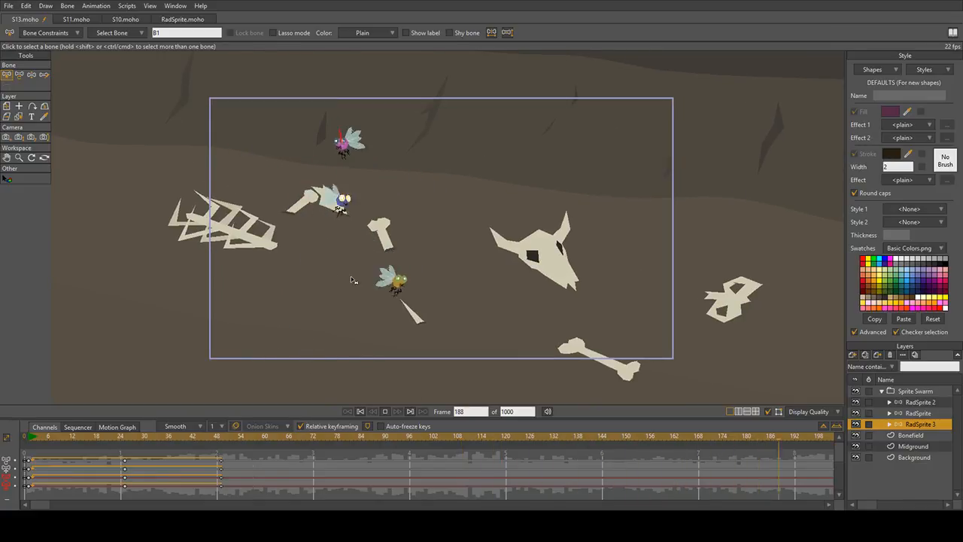
scroll(437, 220, "down", 4)
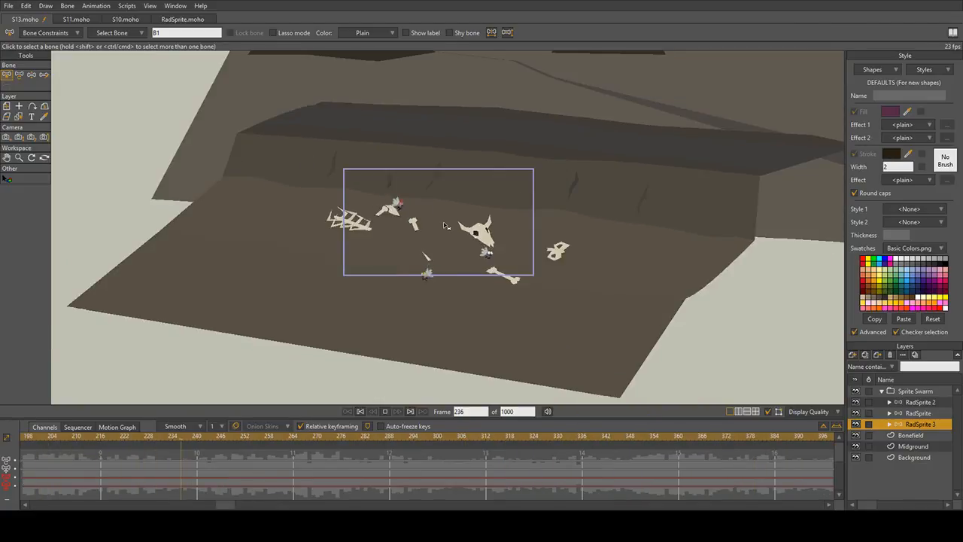
scroll(437, 221, "up", 5)
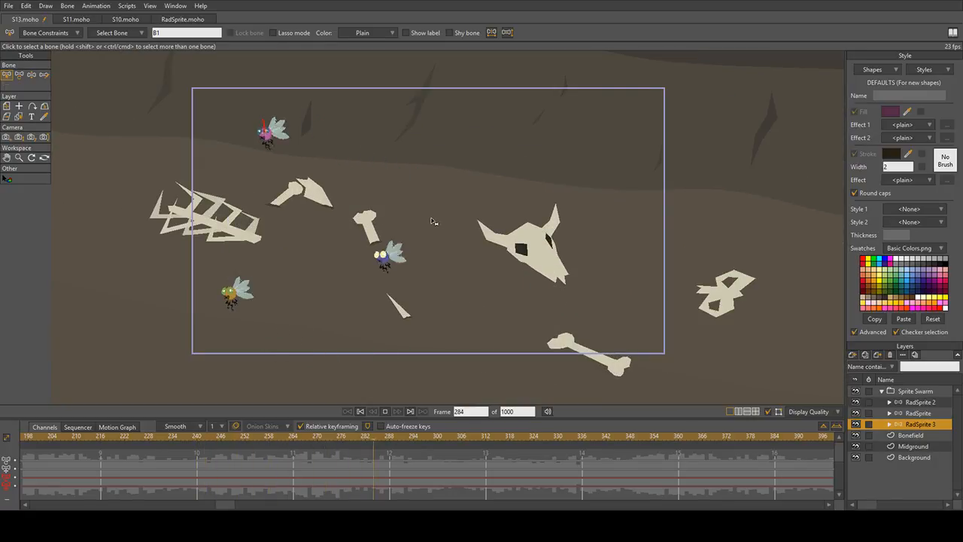
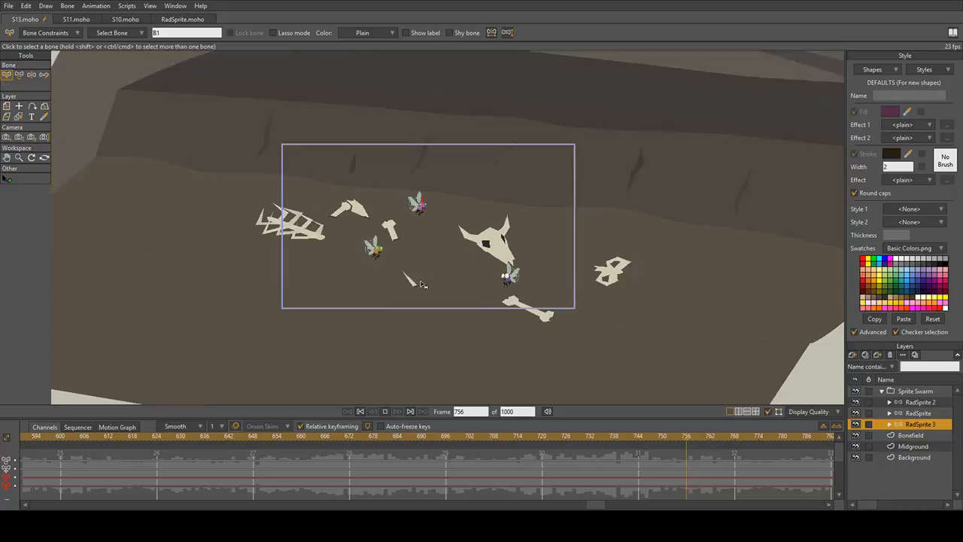
key("space")
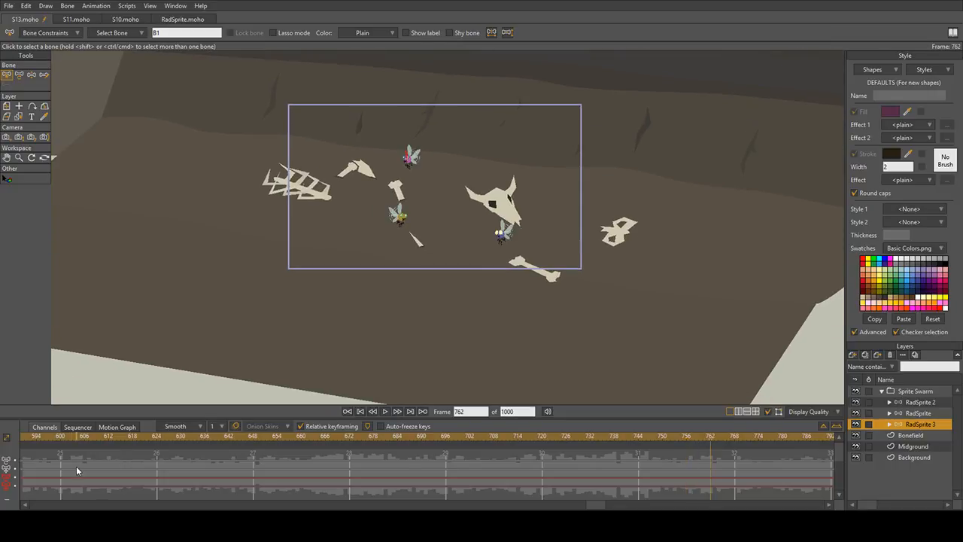
left_click_drag(592, 505, 31, 506)
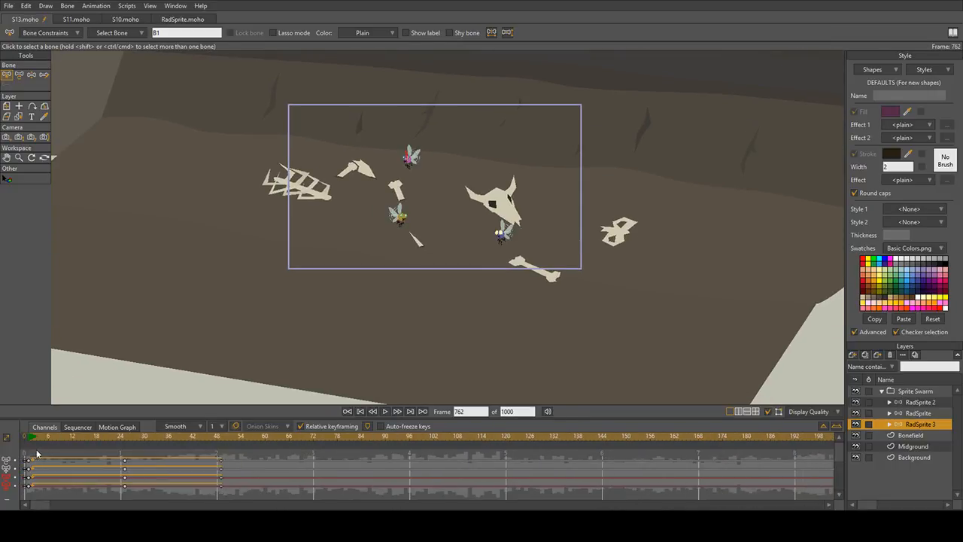
left_click(32, 438)
left_click(30, 440)
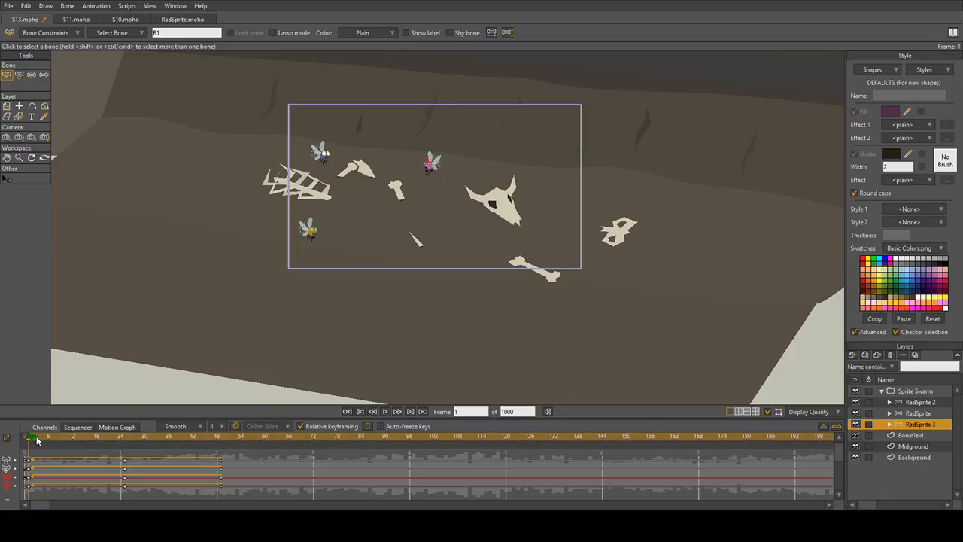
scroll(392, 190, "up", 3)
left_click_drag(395, 193, 389, 189)
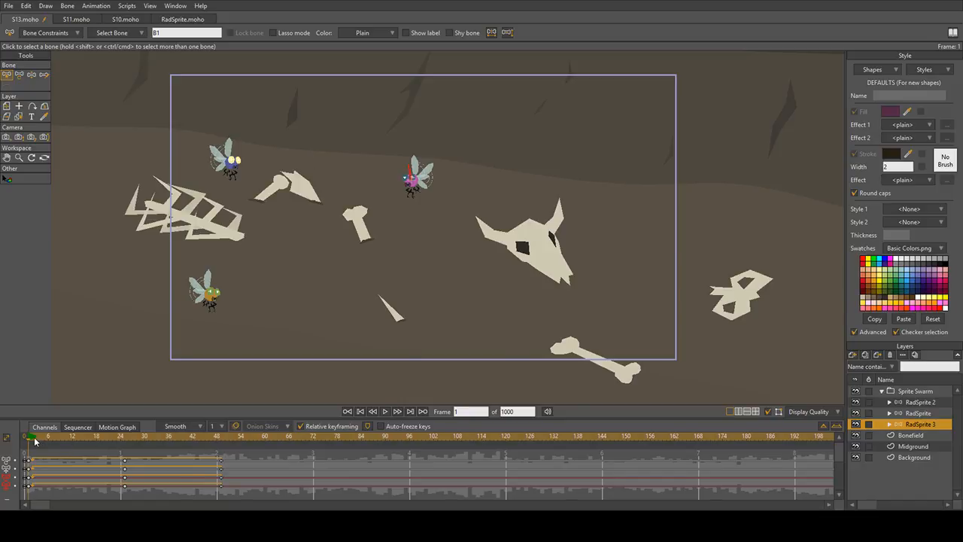
mouse_move(34, 438)
left_mouse_down()
mouse_move(69, 437)
mouse_move(30, 438)
left_mouse_up()
left_click_drag(539, 281, 501, 296)
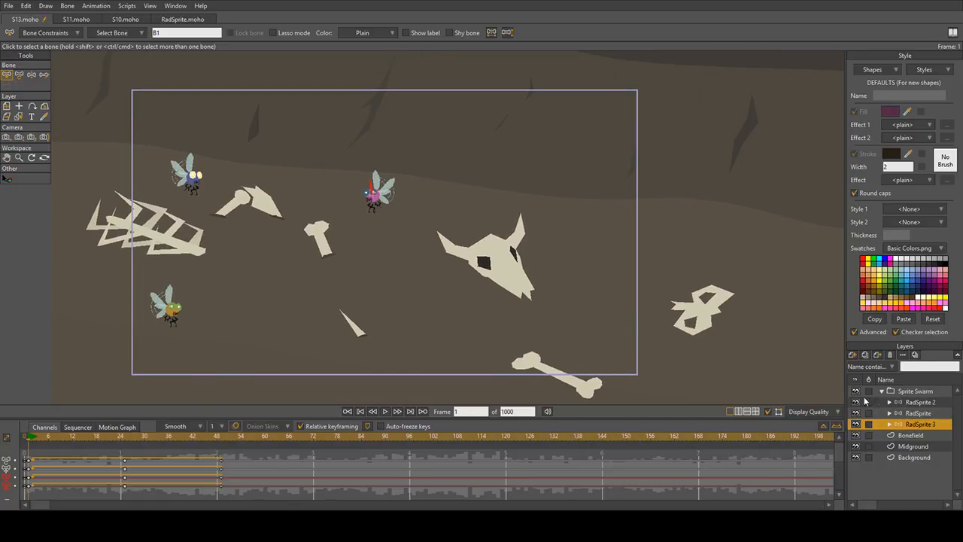
left_click_drag(405, 262, 392, 246)
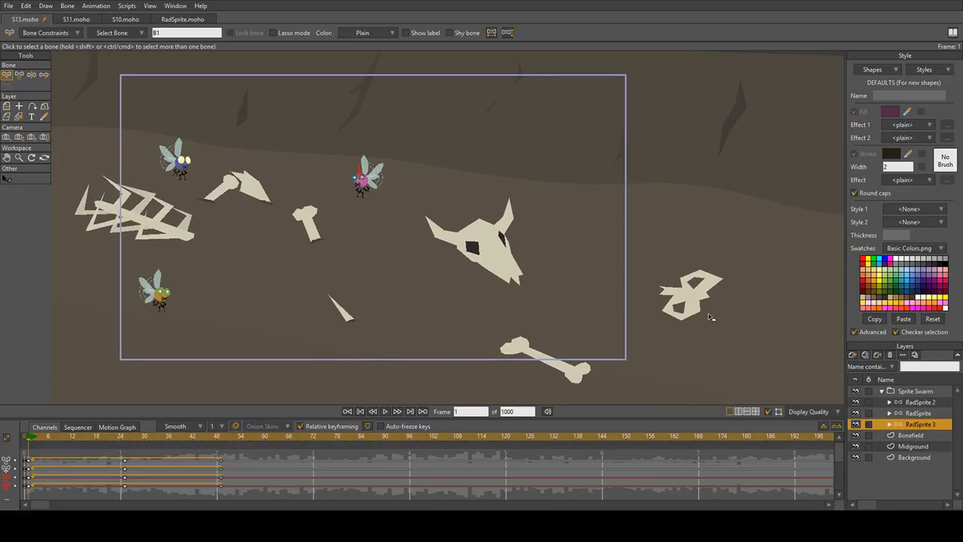
Step: Duplicate the RadSprite 3 layer and move the copy above RadSprite 2 in the Sprite Swarm group
left_click(919, 403)
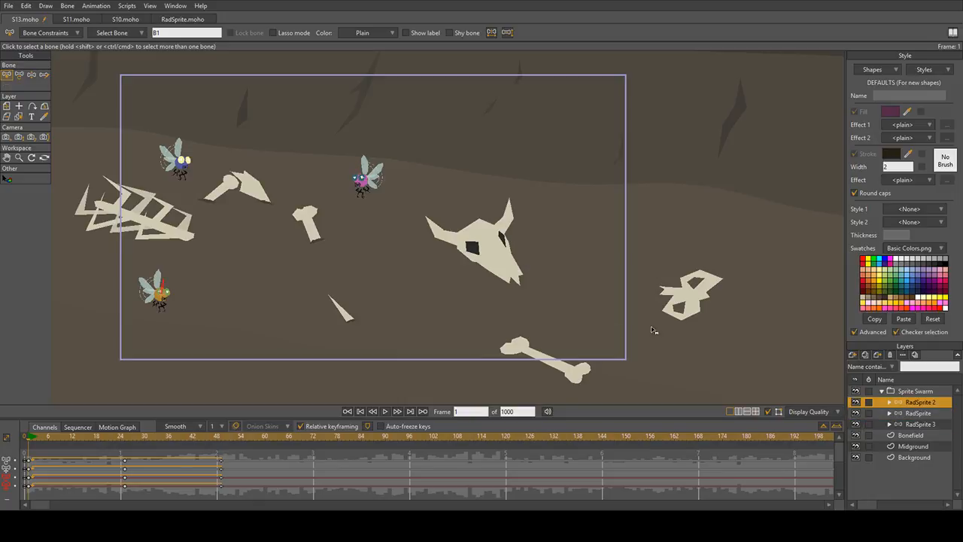
left_click(932, 425)
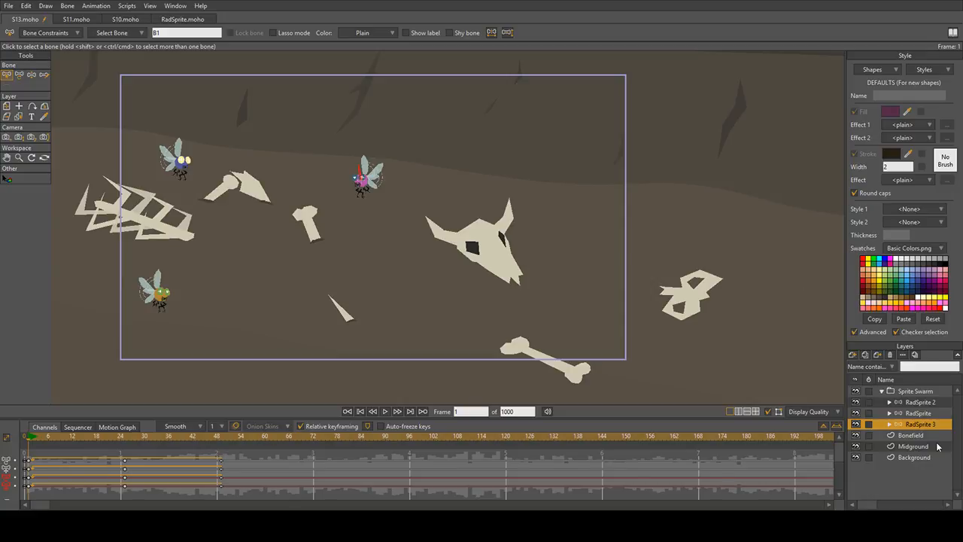
left_click(864, 356)
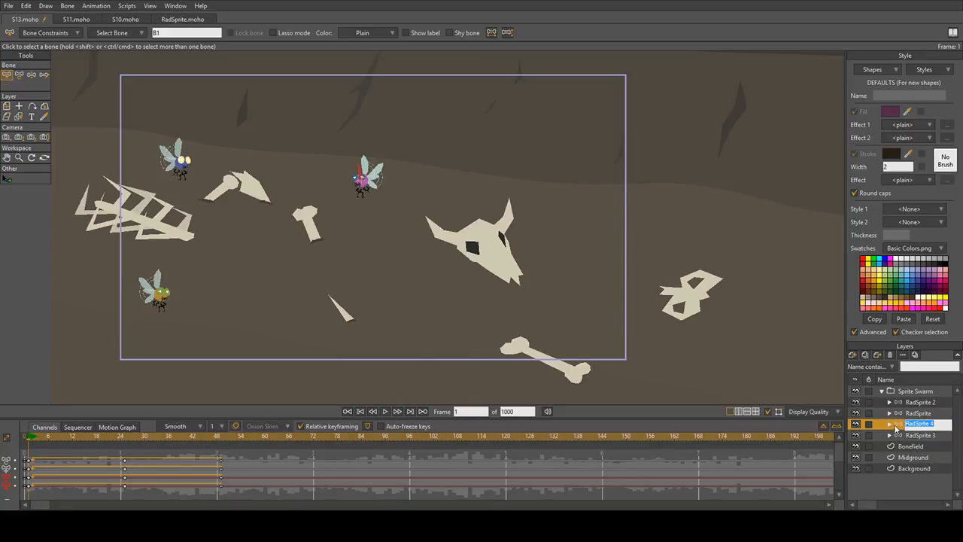
key("Return")
left_click_drag(895, 428, 911, 406)
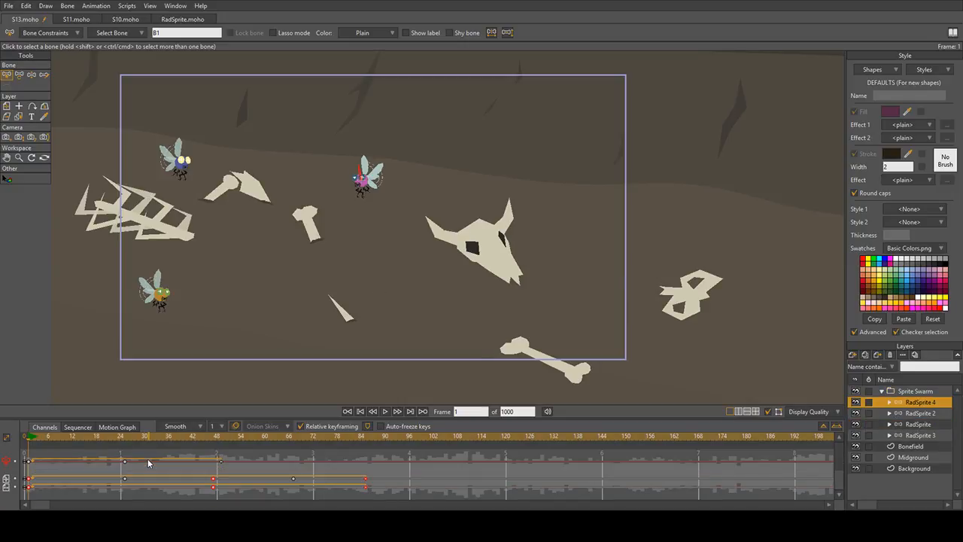
Step: Shift all of RadSprite 4's motion keys so its flight path starts near the long bone below the skull, and play the result
left_click_drag(380, 492, 28, 478)
left_click(8, 107)
left_click_drag(371, 182, 601, 324)
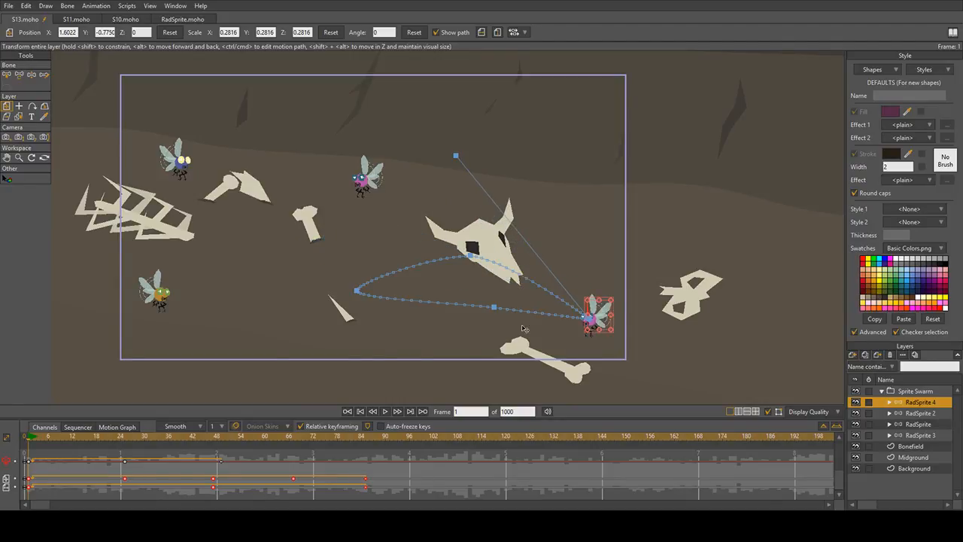
key("space")
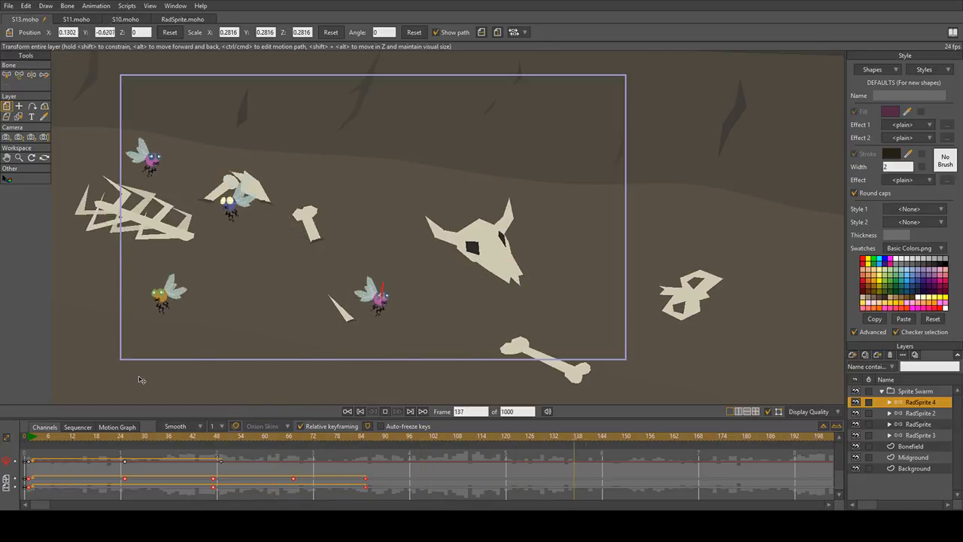
key("space")
left_click(29, 440)
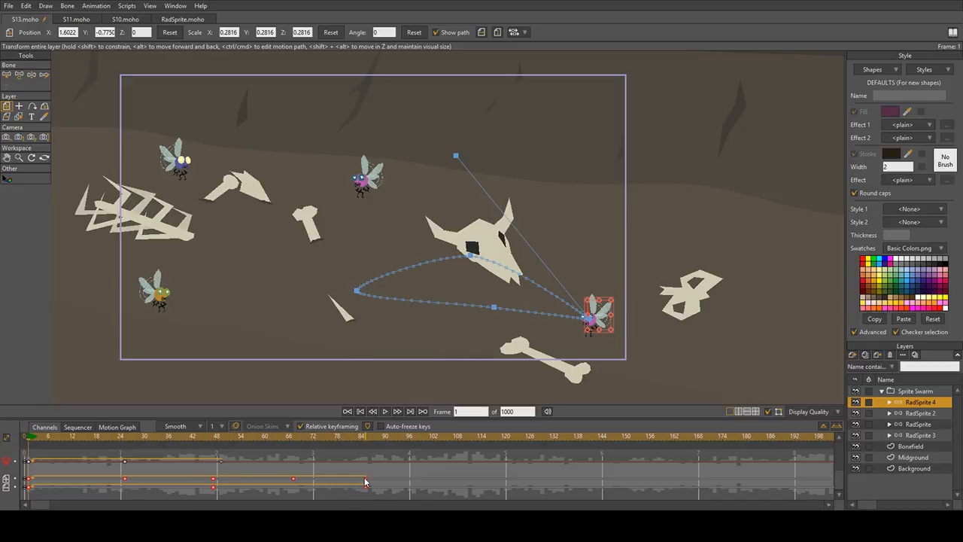
Step: Stretch RadSprite 4's motion keys so the last one falls at about frame 97, and replay the swarm from the start
left_click_drag(368, 483, 415, 486)
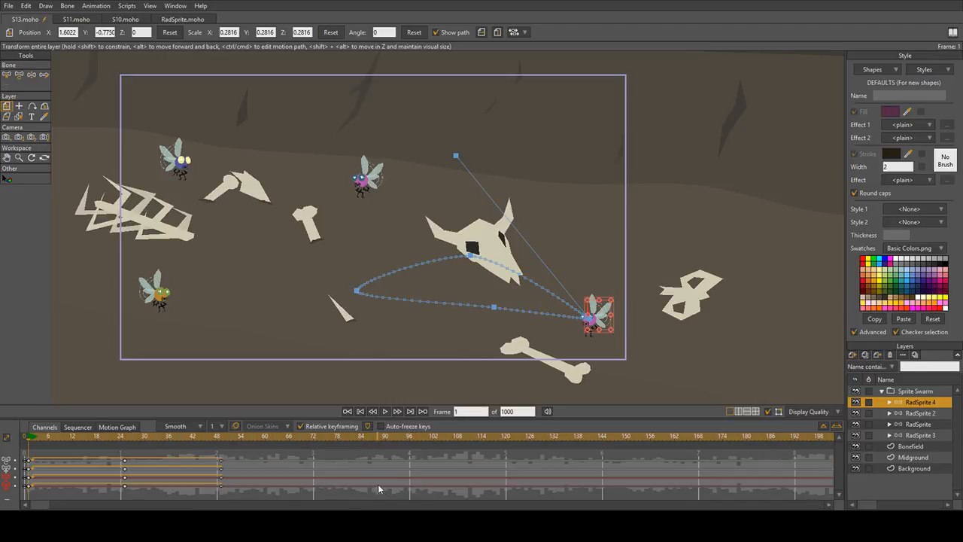
left_click(385, 410)
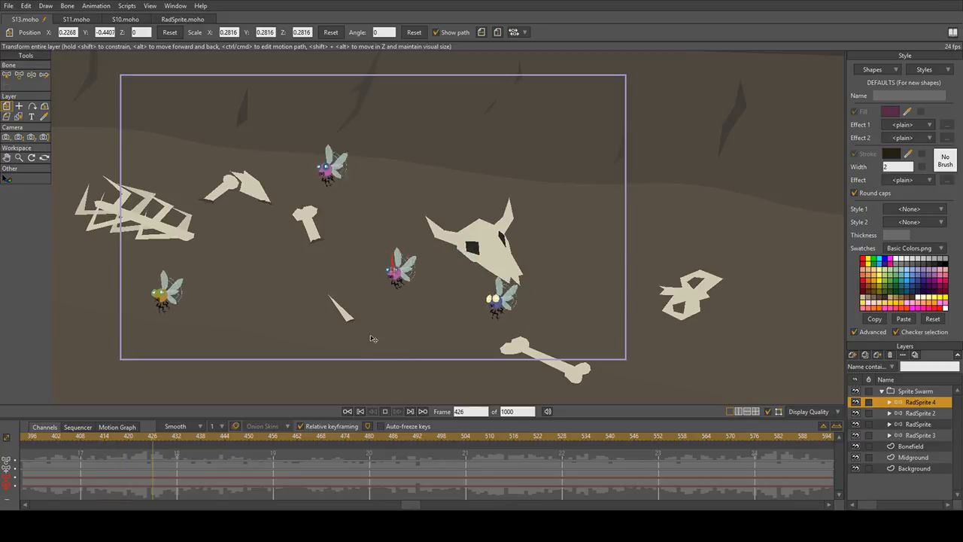
key("space")
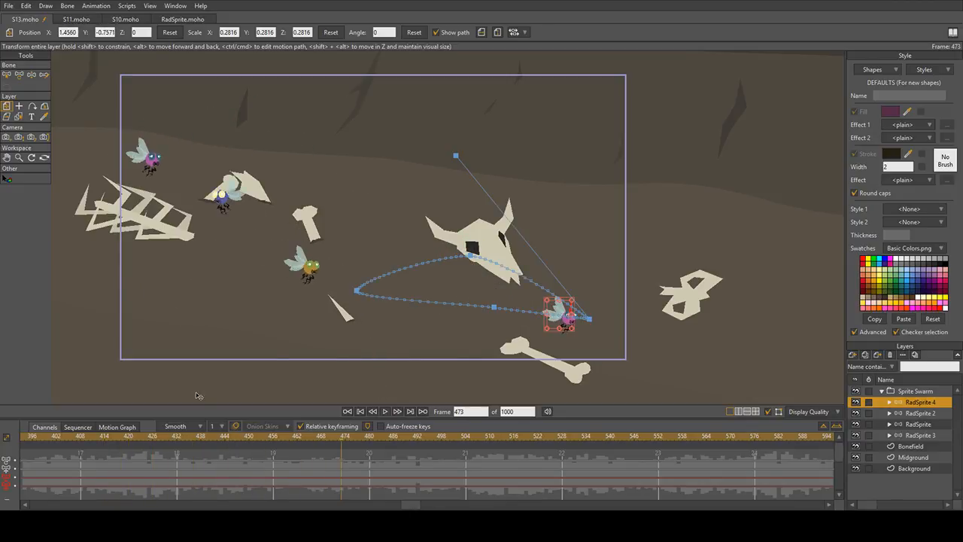
left_click_drag(410, 504, 2, 489)
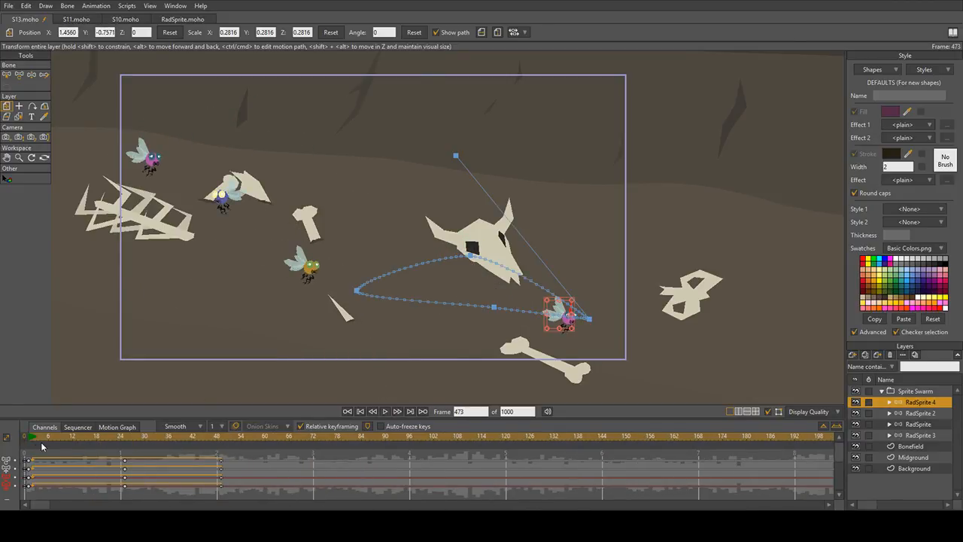
left_click(31, 438)
key("space")
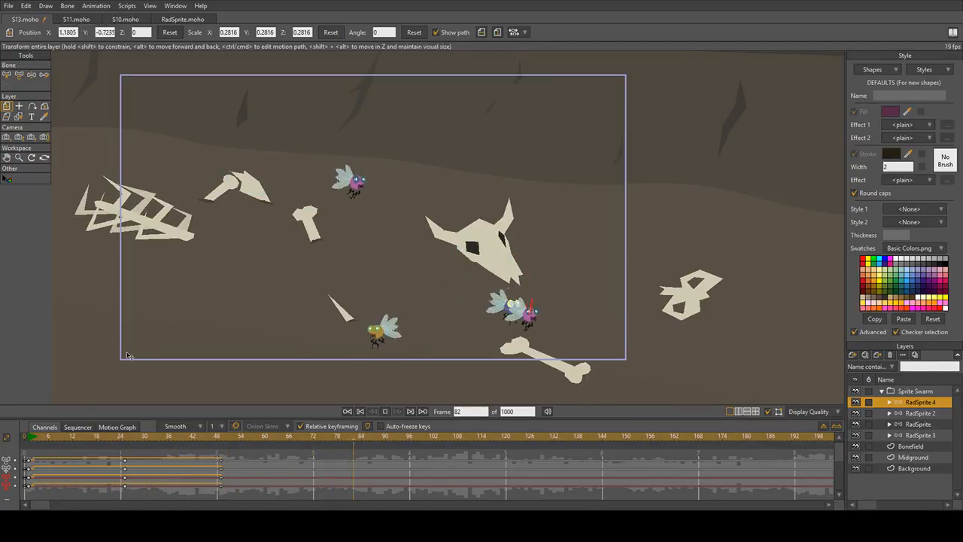
key("space")
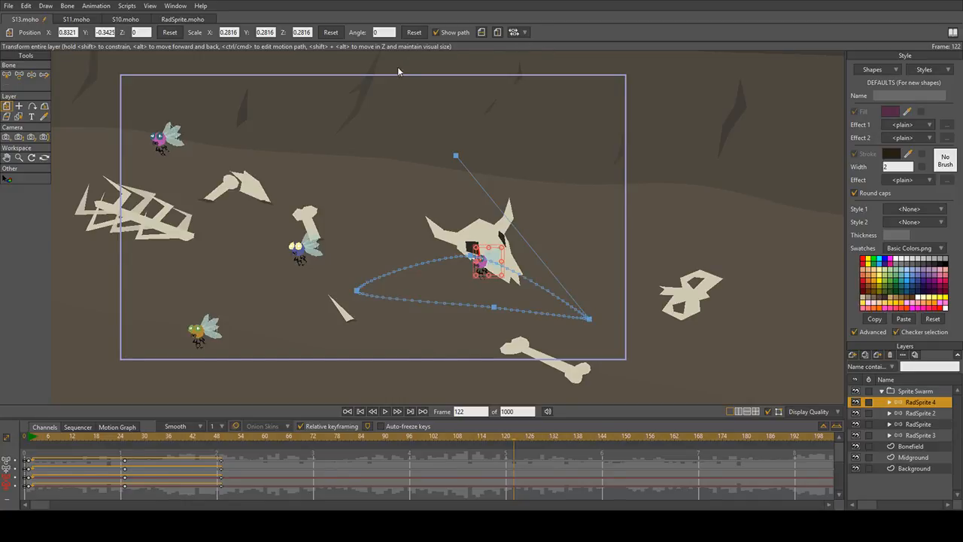
left_click(33, 443)
key("space")
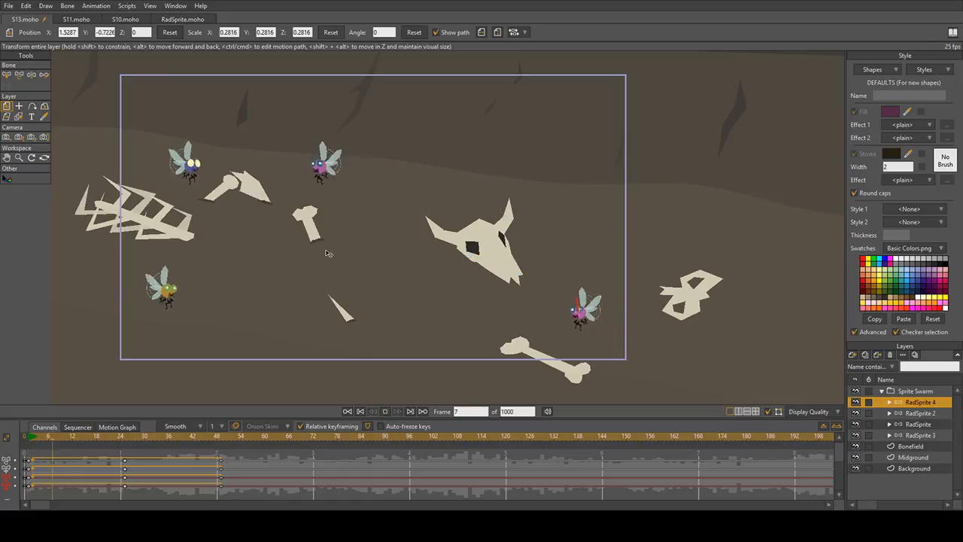
key("space")
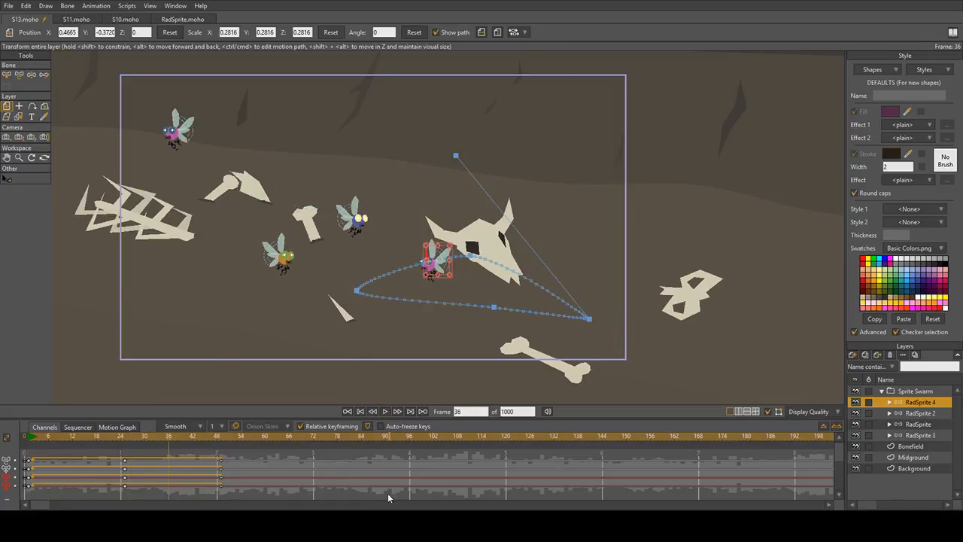
Step: At frame 76, lower RadSprite 4 to about X 0.72, Y -0.93 to widen its flight loop
scroll(388, 494, "down", 3)
left_click_drag(121, 440, 330, 460)
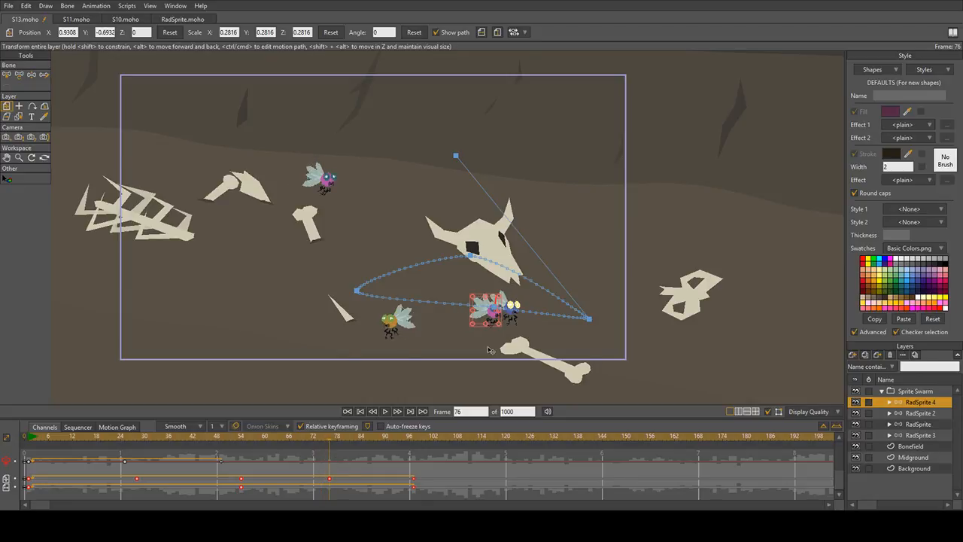
left_click_drag(499, 315, 482, 351)
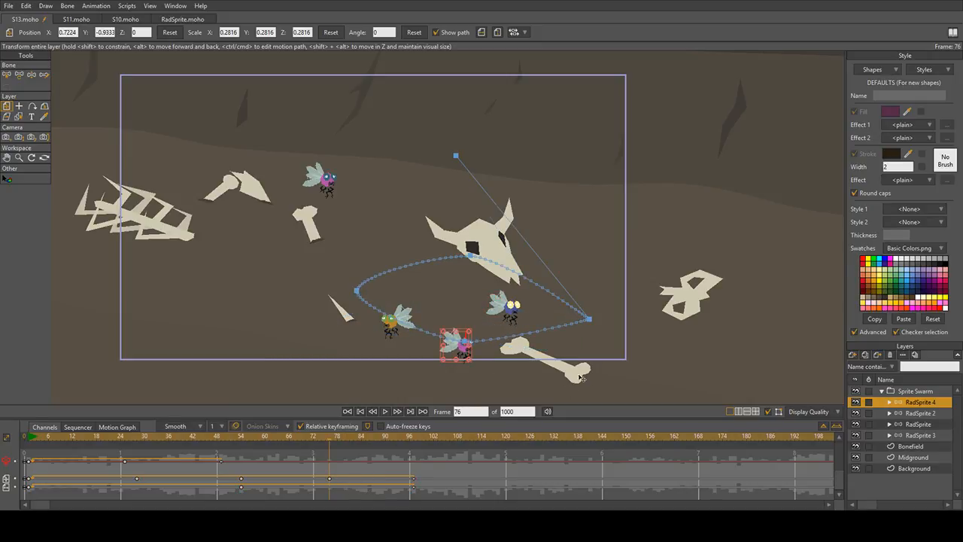
Step: Play the four-fly swarm several times to review RadSprite 4's widened loop, and return to frame 1
key("space")
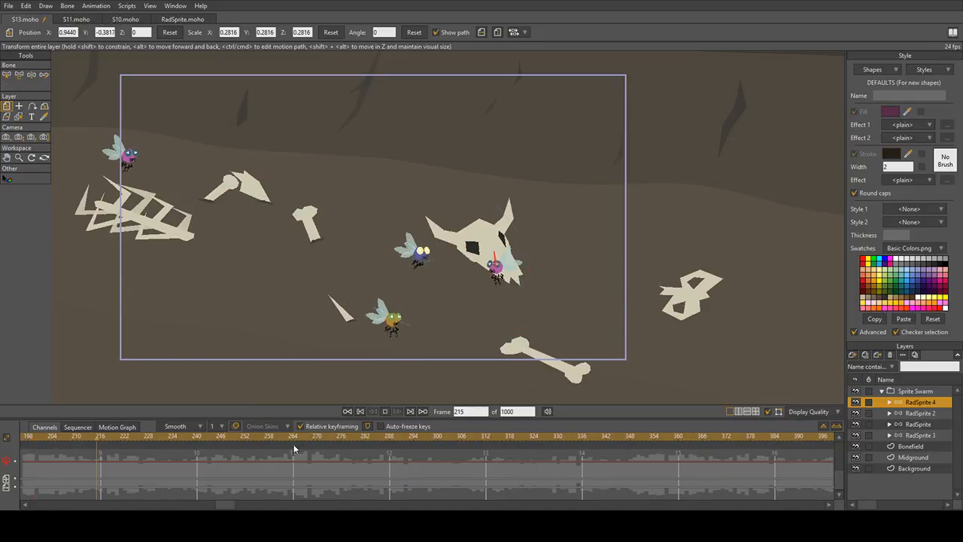
key("space")
left_click_drag(360, 439, 414, 464)
key("space")
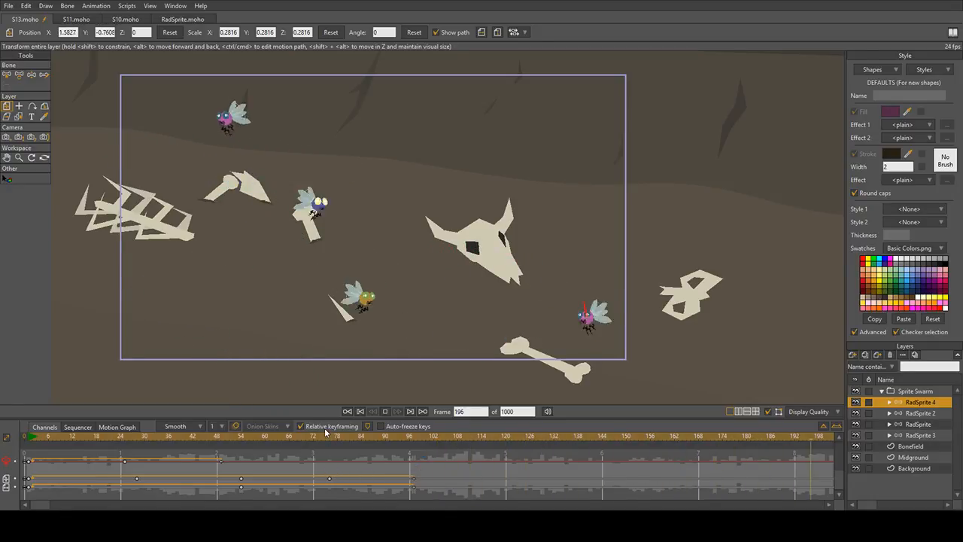
key("space")
left_click_drag(146, 505, 9, 502)
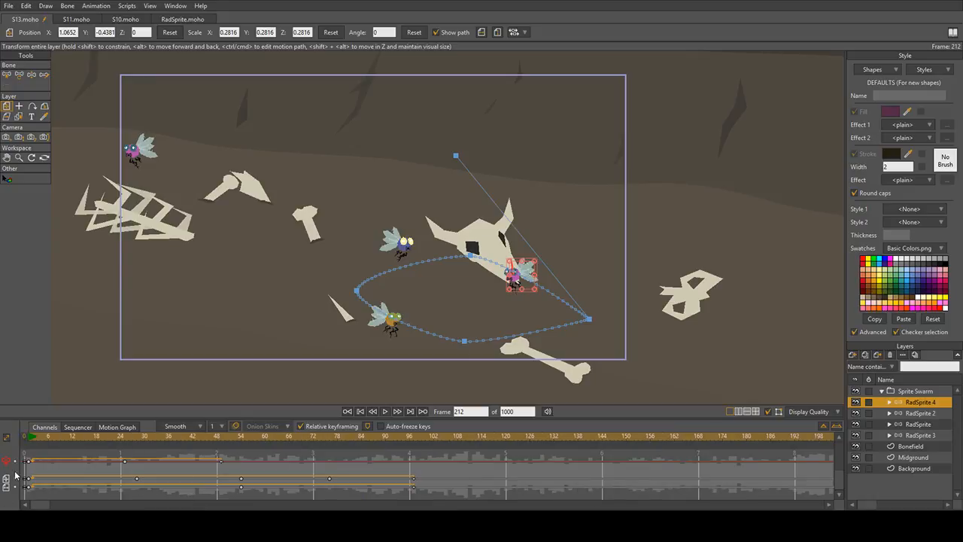
left_click(31, 438)
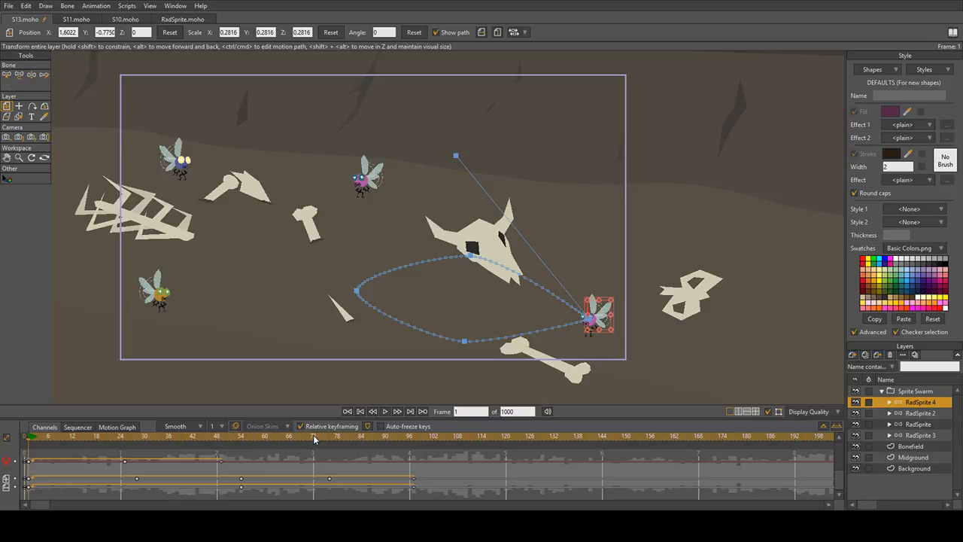
key("space")
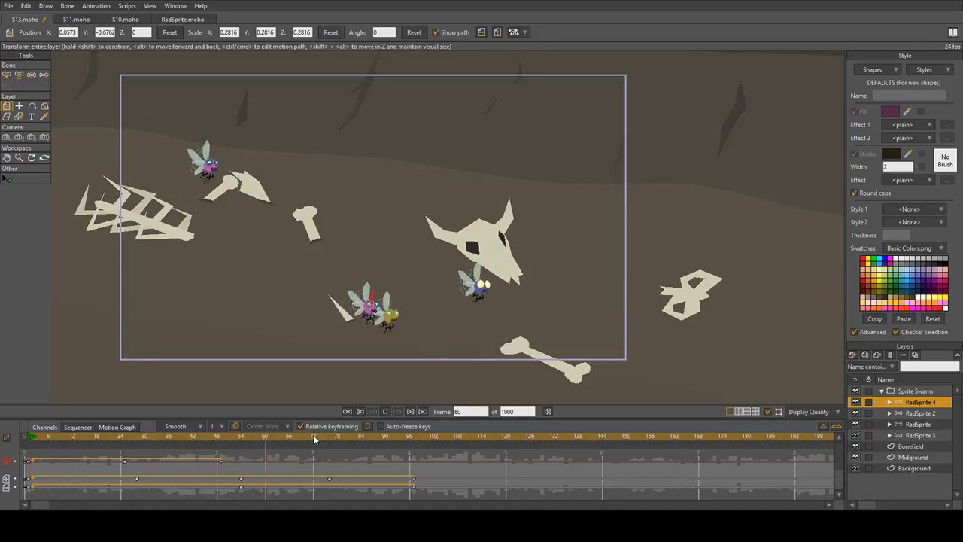
key("space")
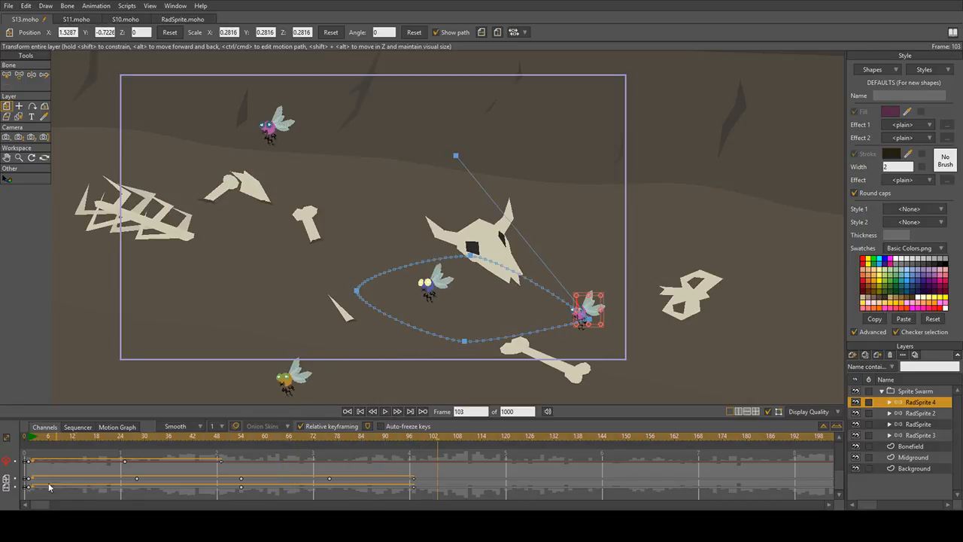
left_click(27, 437)
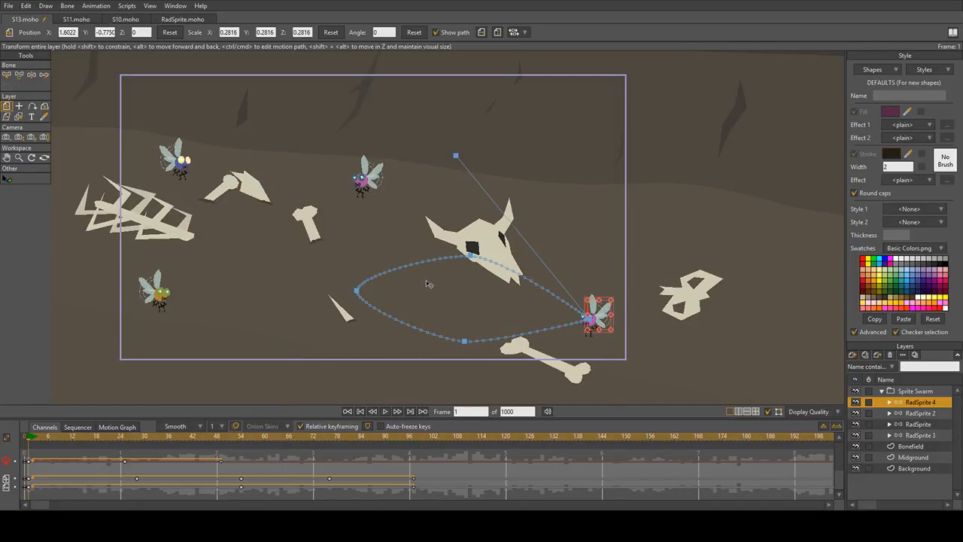
Step: Expand RadSprite 4 and its Body group, and select the Body vector layer inside it
scroll(426, 284, "up", 1)
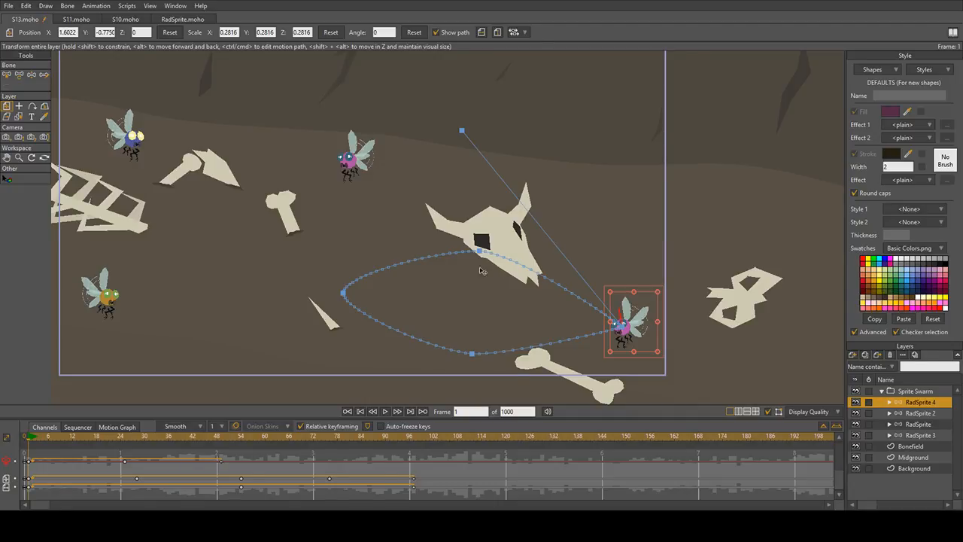
left_click_drag(479, 268, 478, 303)
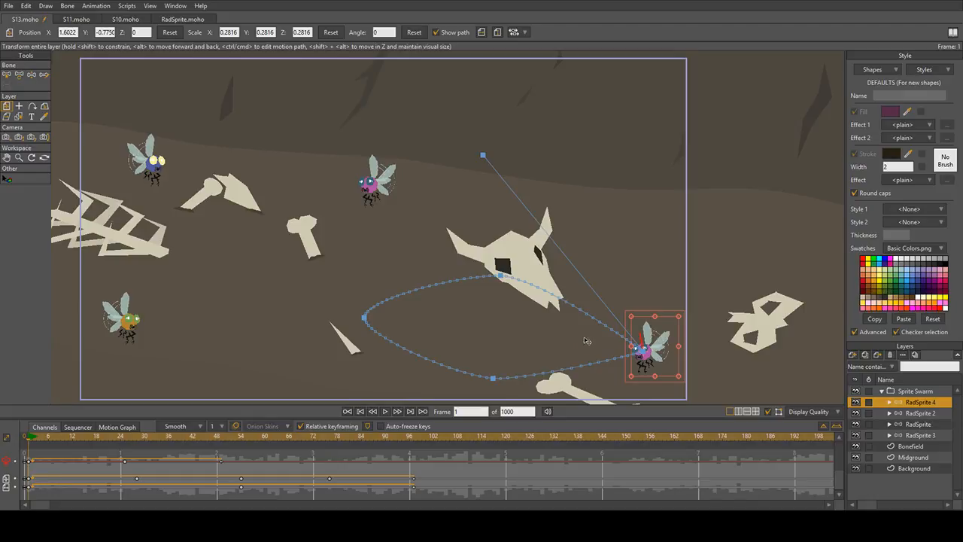
left_click(392, 476)
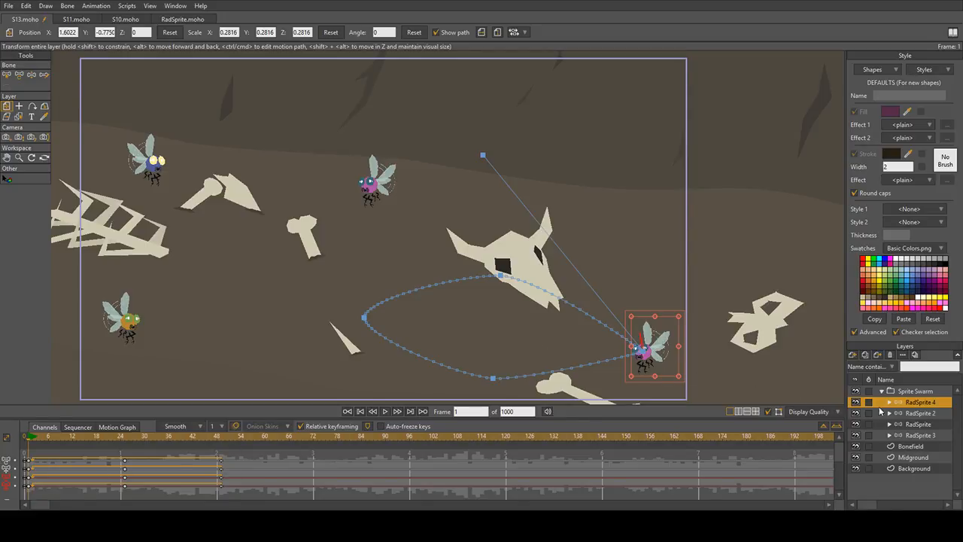
left_click_drag(684, 359, 634, 300)
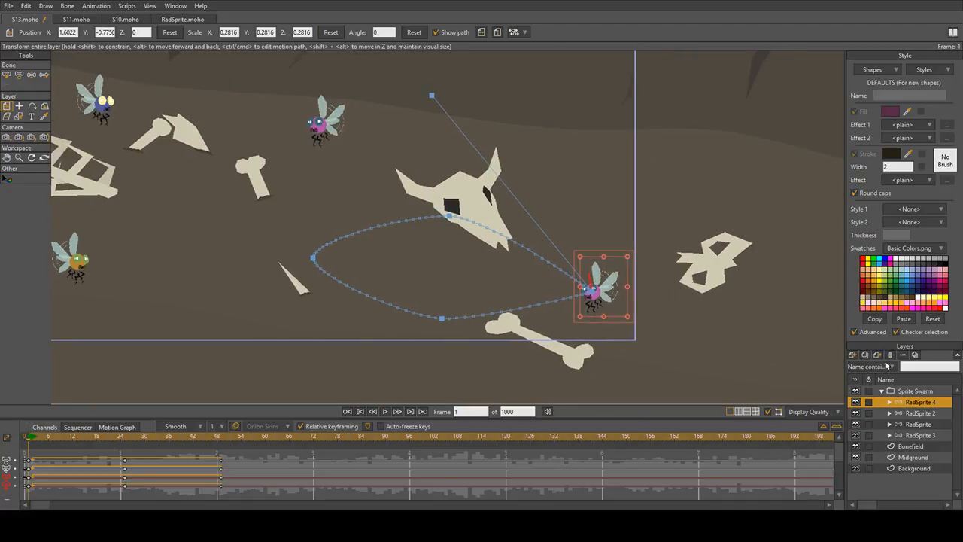
left_click(890, 402)
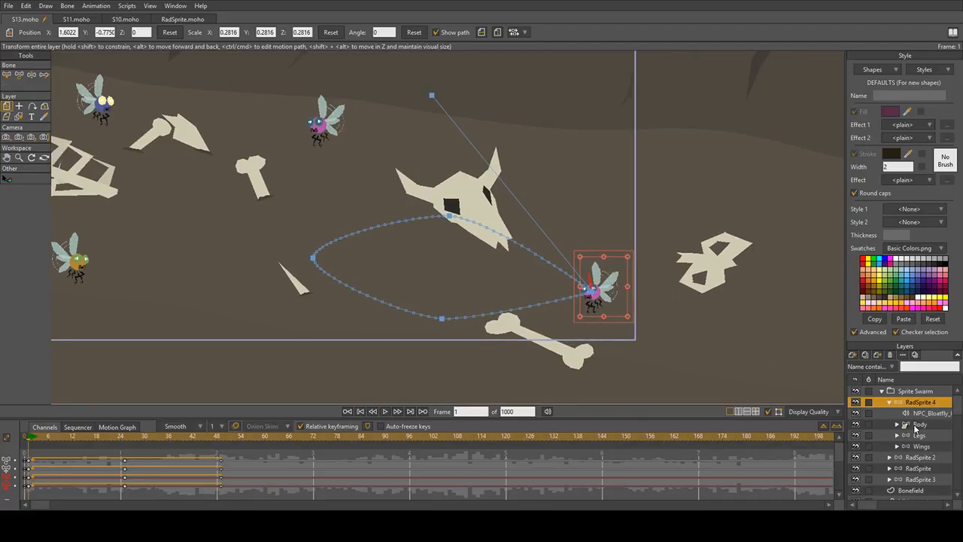
left_click(917, 426)
left_click(898, 425)
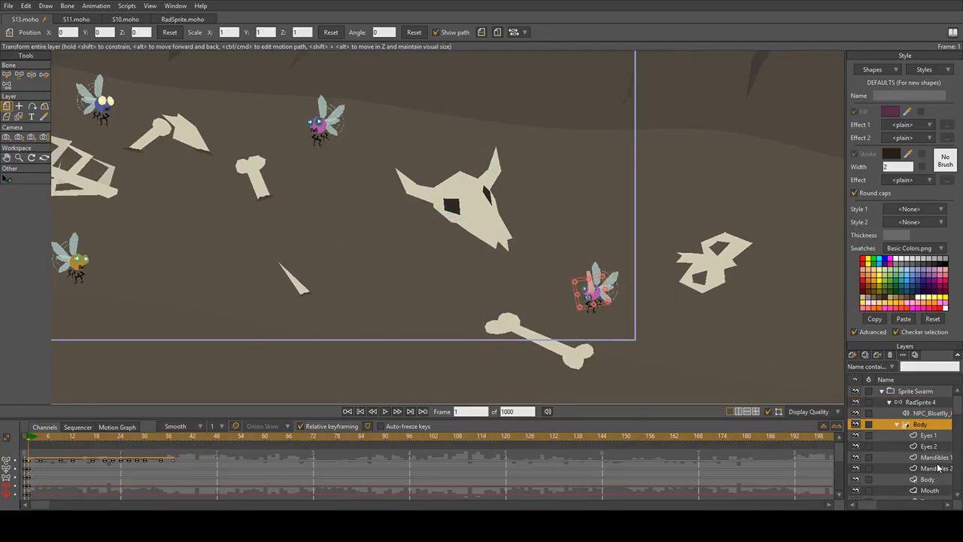
scroll(631, 322, "up", 6)
left_click_drag(631, 323, 629, 373)
scroll(928, 449, "down", 1)
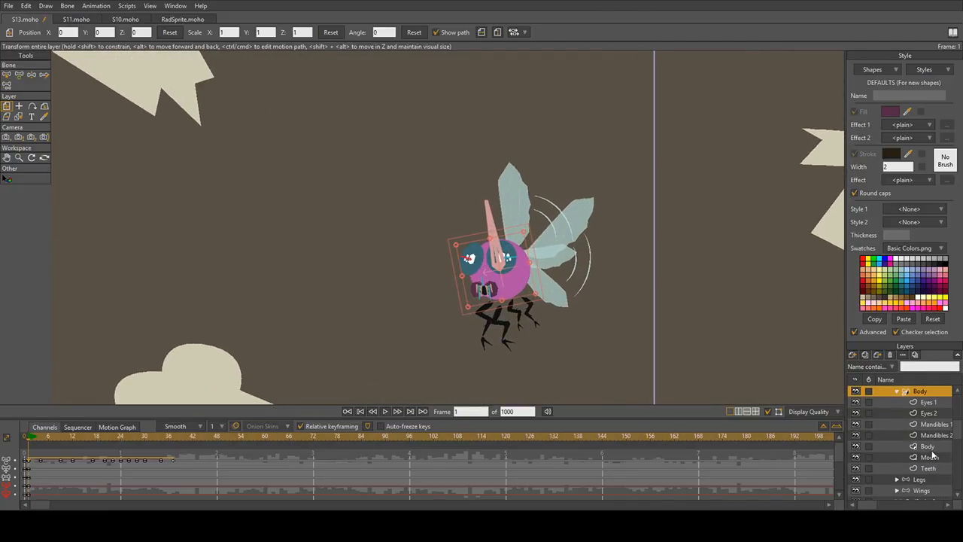
left_click(928, 446)
scroll(529, 300, "up", 5)
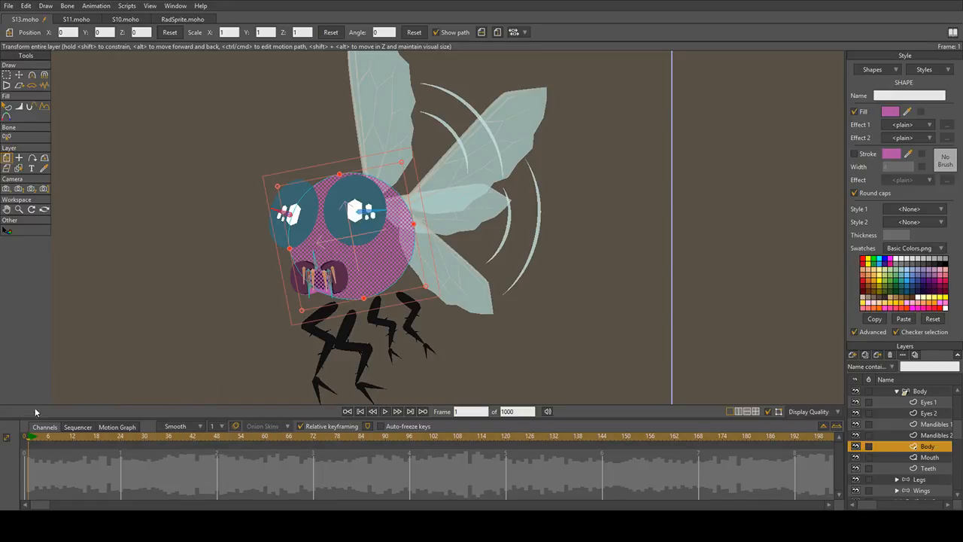
Step: At frame 0, copy the pink body fill into the colour-replacement tool's first pair of swatches
left_click(25, 437)
scroll(283, 236, "down", 4)
left_click_drag(284, 236, 477, 311)
scroll(594, 295, "down", 7)
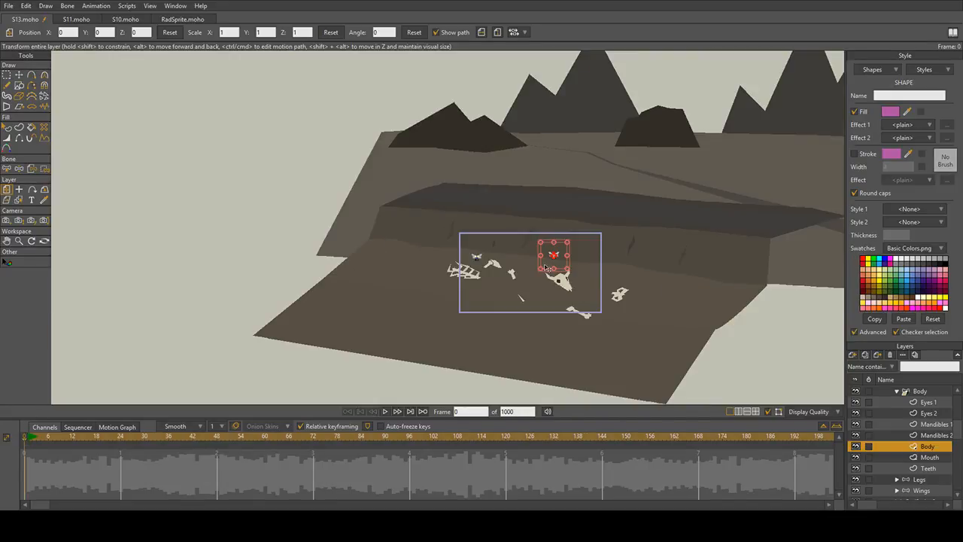
scroll(550, 253, "up", 5)
scroll(547, 256, "up", 5)
scroll(572, 256, "up", 2)
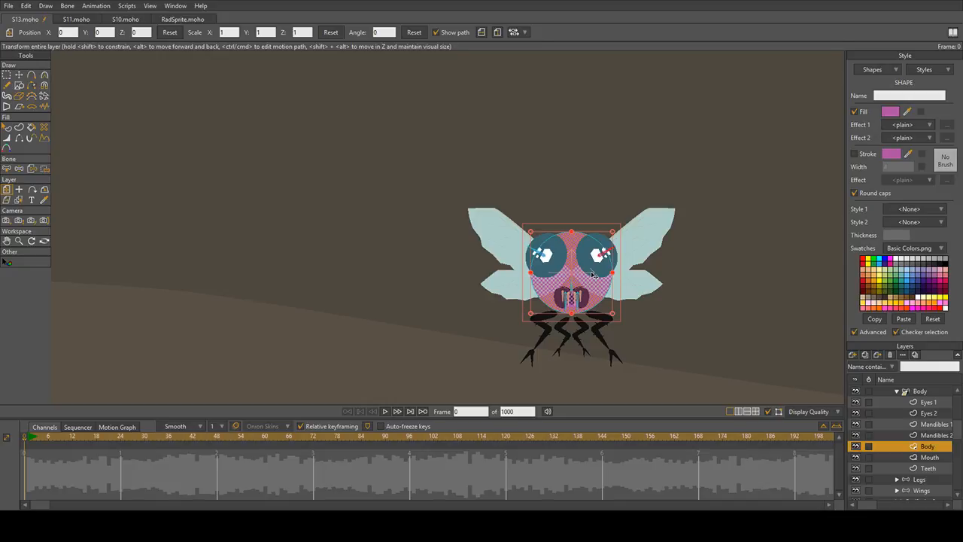
scroll(681, 284, "up", 3)
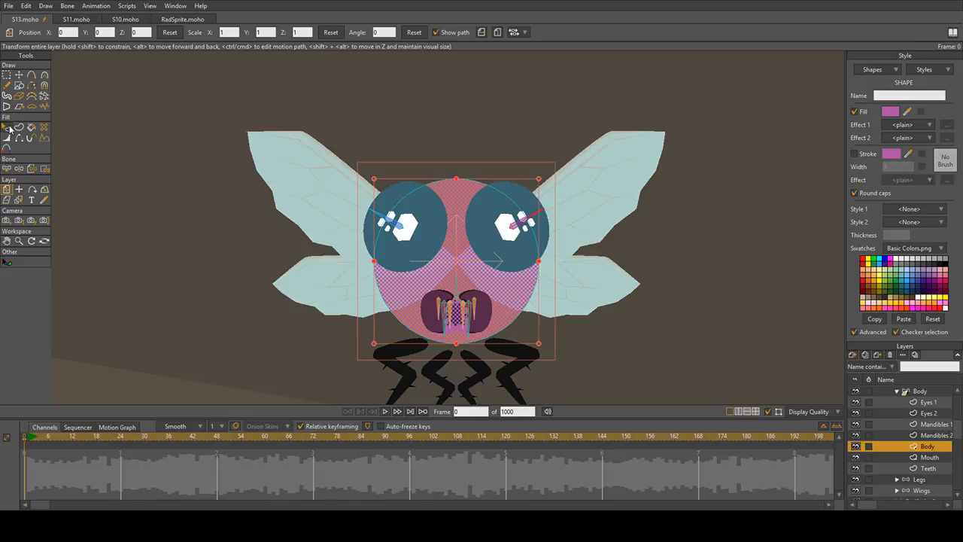
scroll(909, 447, "up", 1)
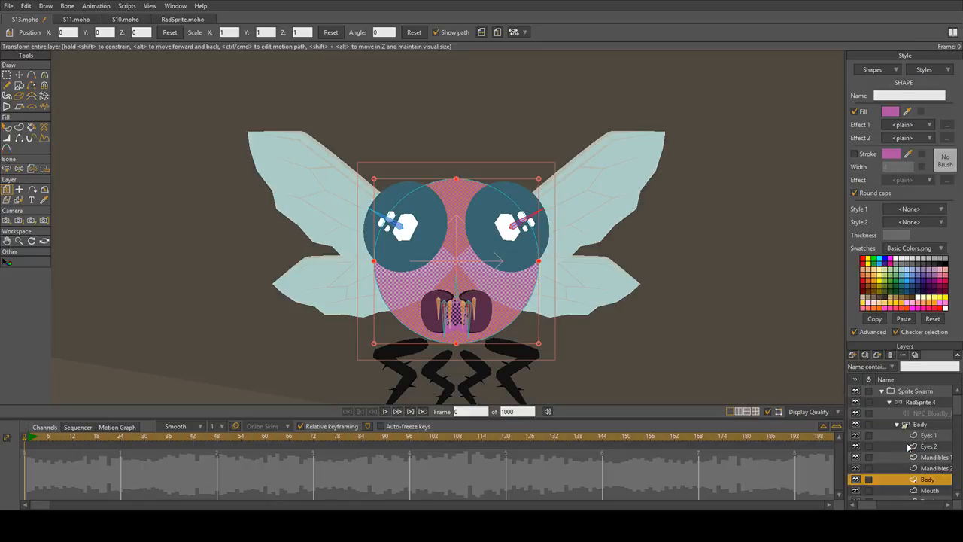
scroll(562, 342, "down", 3)
scroll(554, 348, "up", 4)
left_click_drag(555, 346, 504, 264)
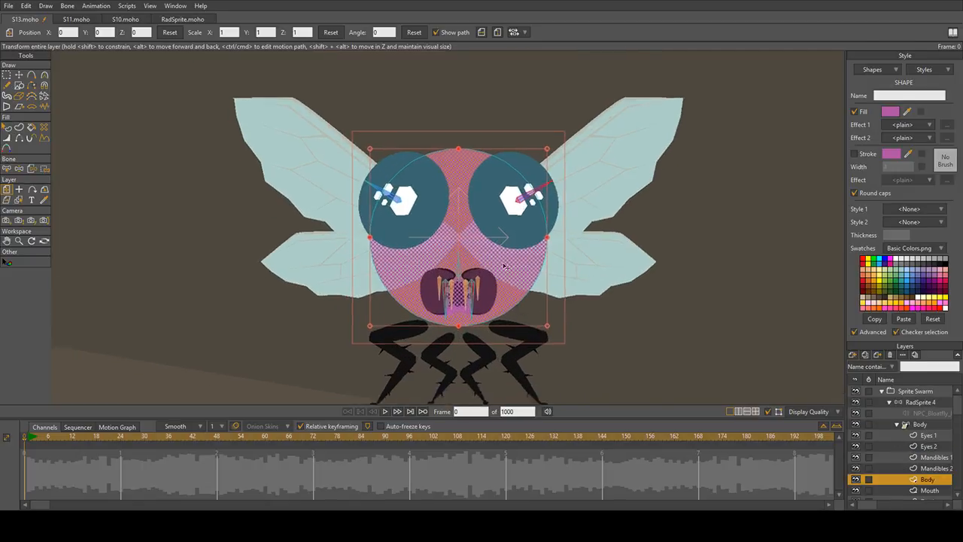
left_click(7, 261)
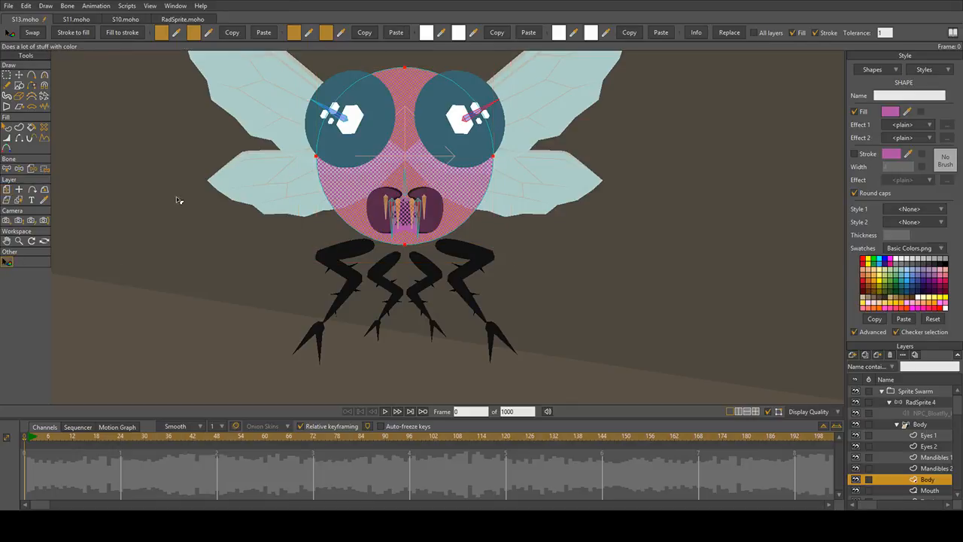
left_click(232, 34)
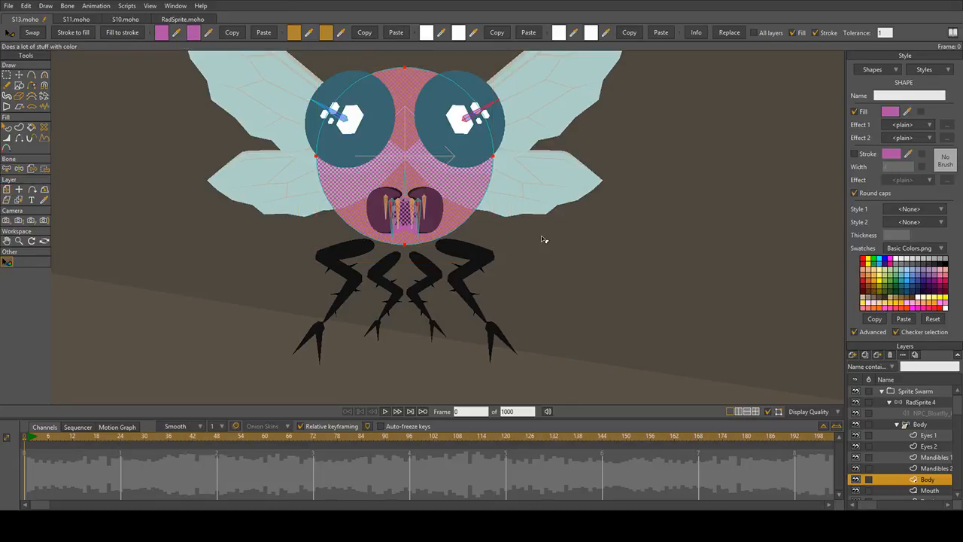
Step: Replace the pink with green in RadSprite 4's Body group, using a green pair as the replacement fill and stroke colours
left_click(931, 426)
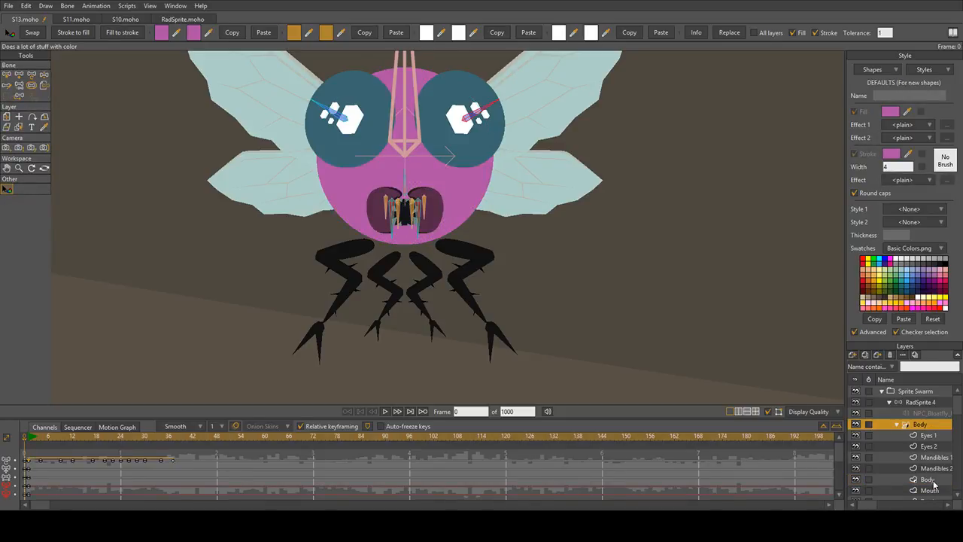
left_click(362, 33)
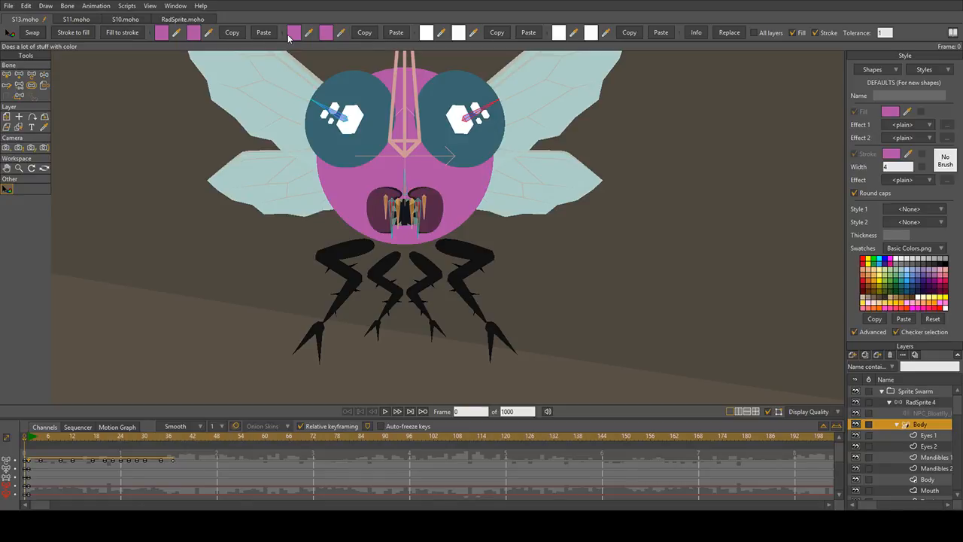
left_click_drag(301, 129, 313, 161)
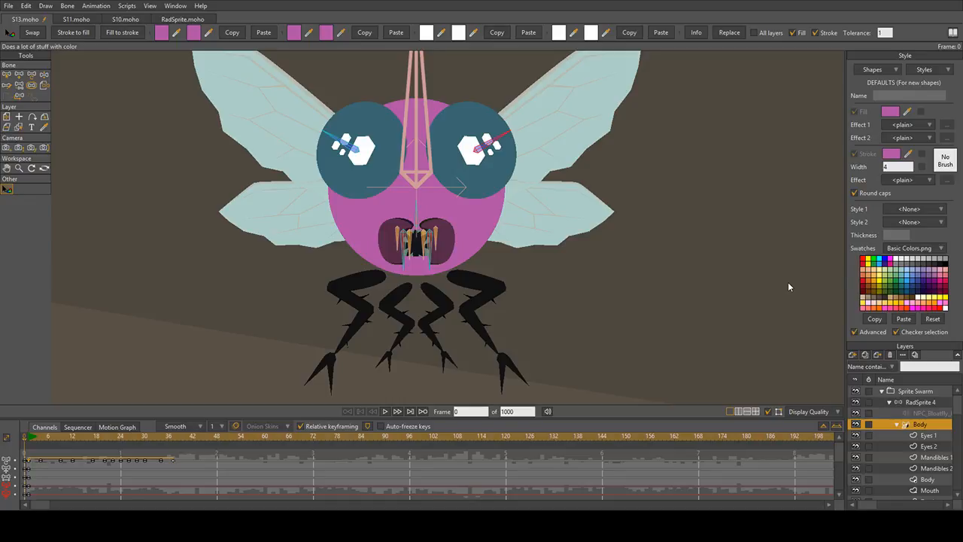
scroll(720, 255, "down", 5)
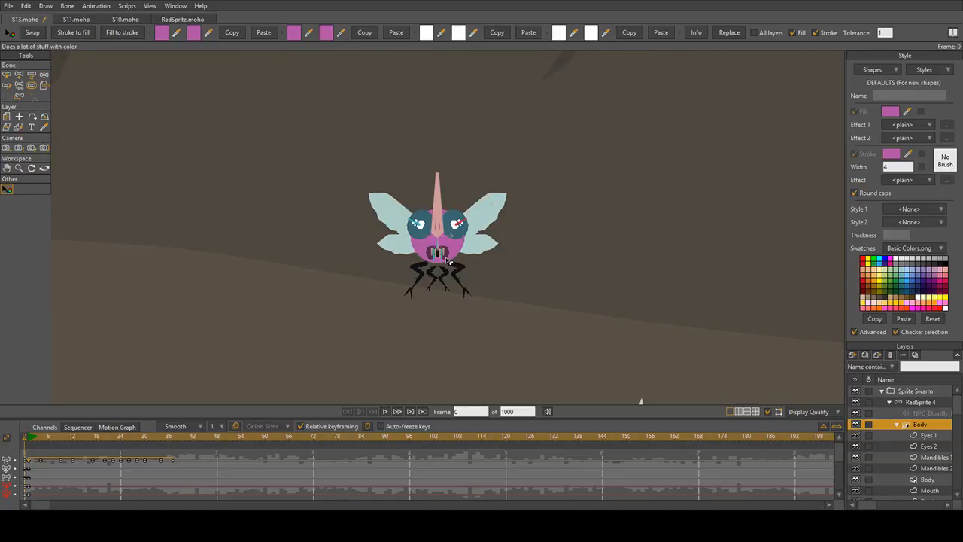
scroll(447, 262, "up", 3)
scroll(447, 262, "up", 3)
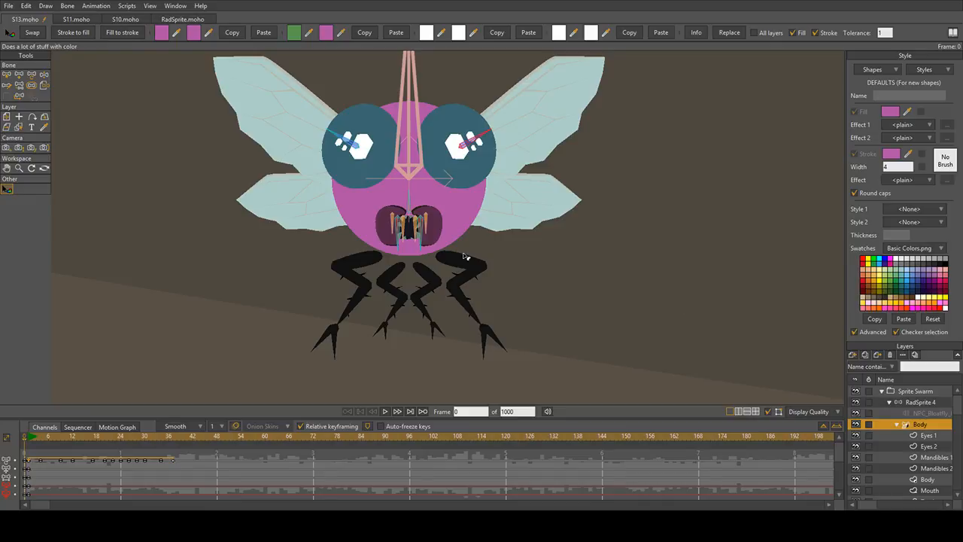
scroll(482, 258, "up", 3)
left_click(326, 32)
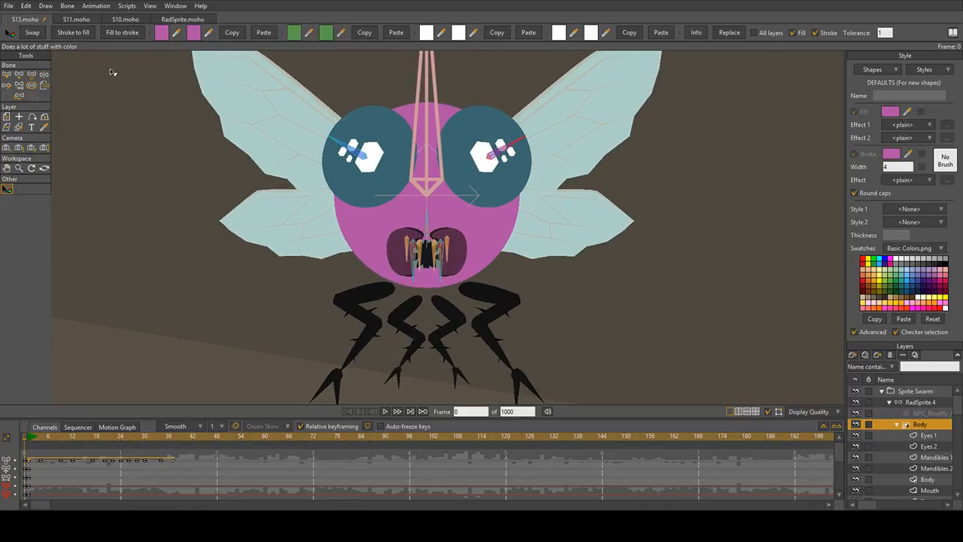
left_click(724, 33)
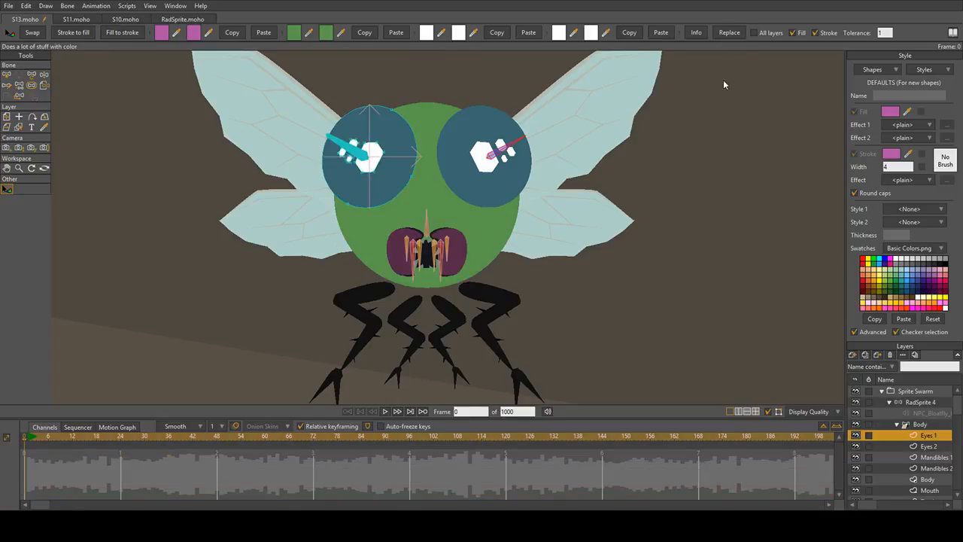
Step: Recolour the large round eye shape in RadSprite 4's Eyes 1 layer brown
scroll(528, 212, "up", 3)
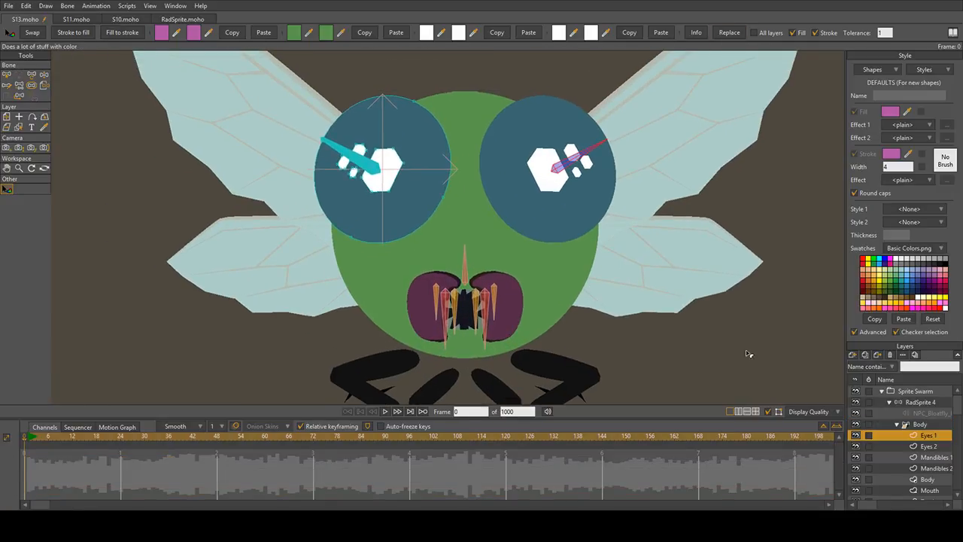
left_click_drag(747, 354, 723, 337)
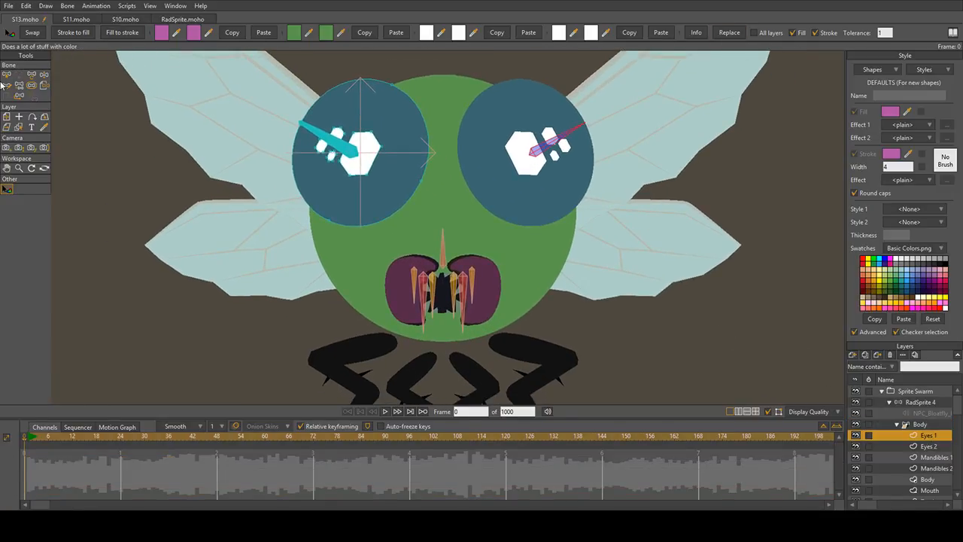
left_click(391, 185)
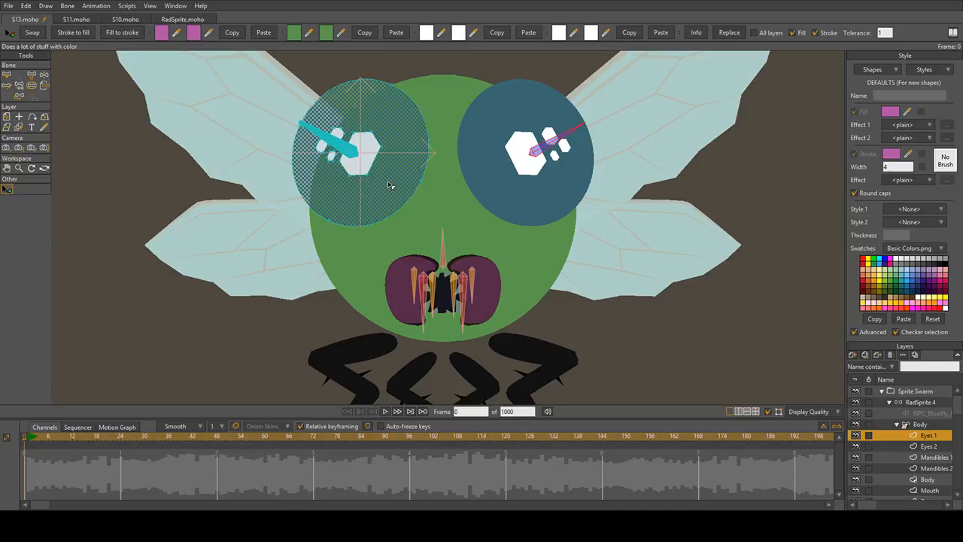
left_click(890, 111)
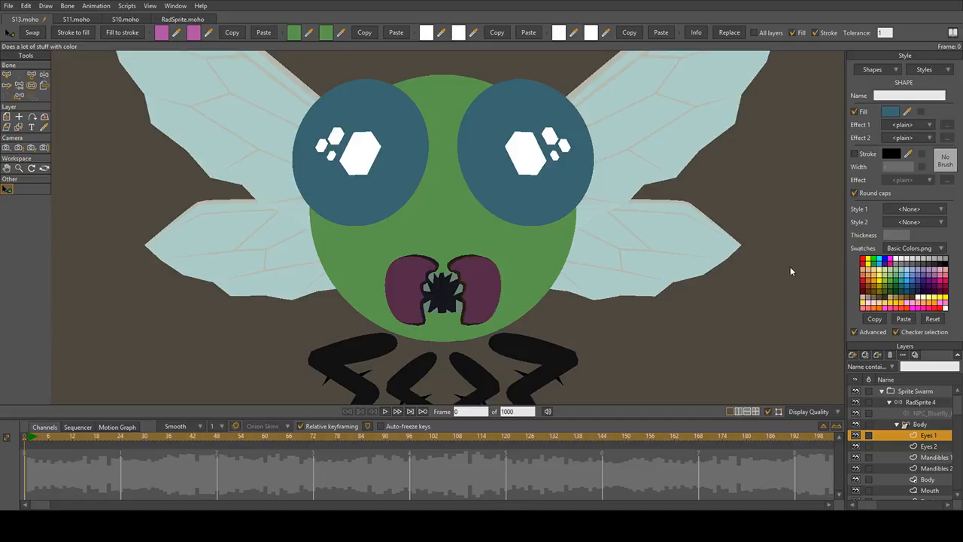
left_click_drag(790, 267, 790, 307)
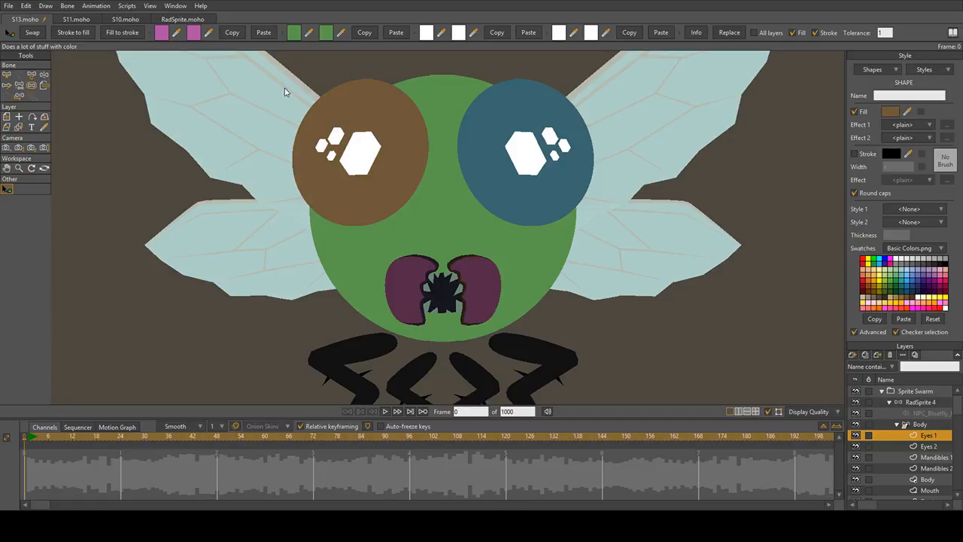
left_click(817, 340)
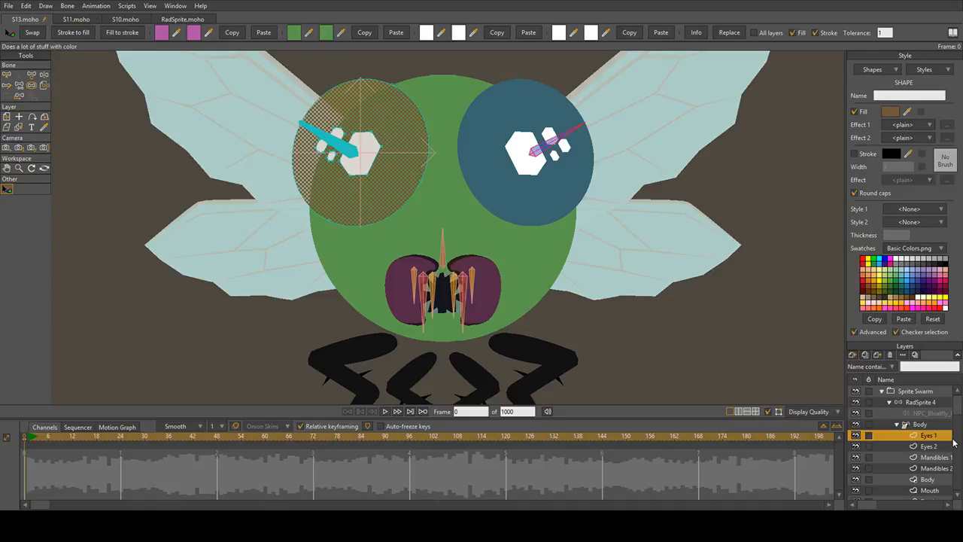
Step: Copy the brown fill from the first eye onto the large round shape in the Eyes 2 layer
left_click(928, 446)
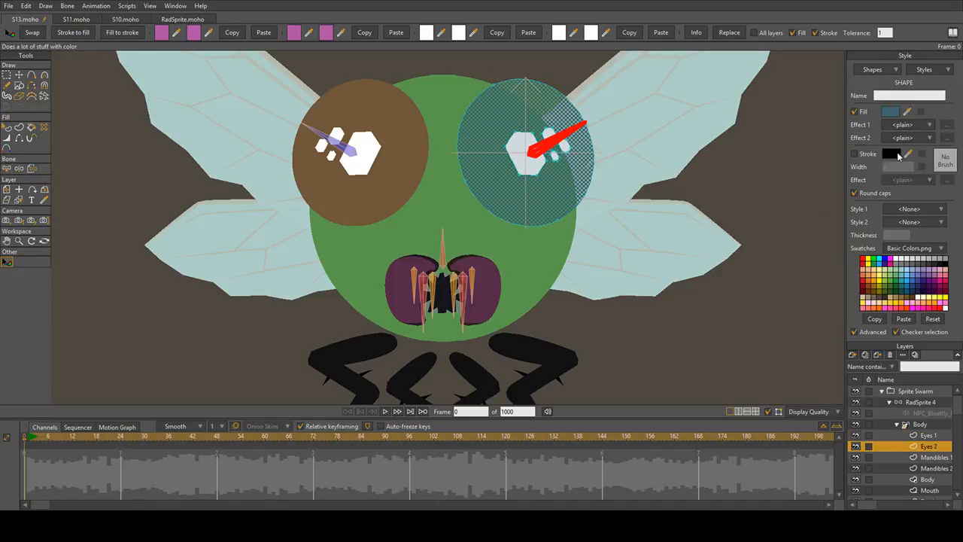
left_click_drag(907, 110, 383, 188)
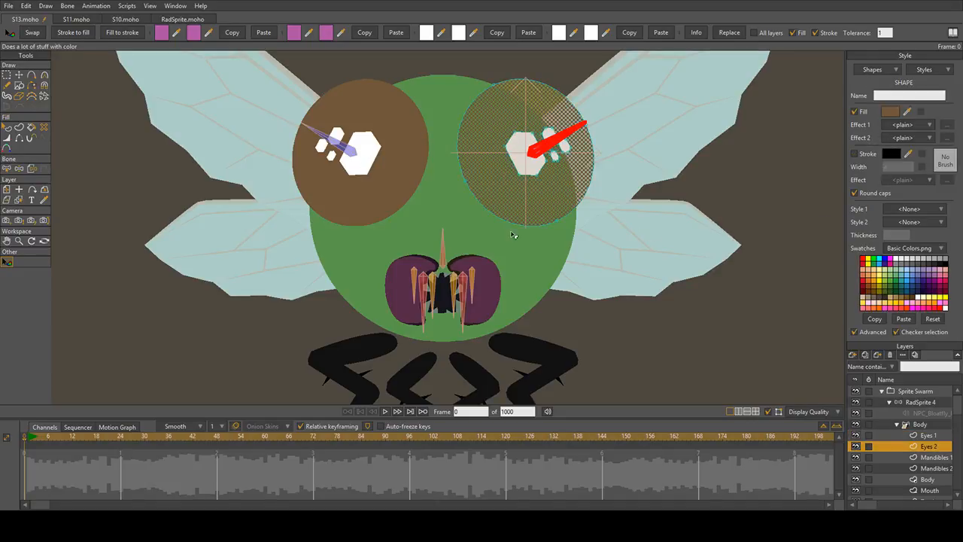
left_click_drag(513, 236, 483, 193)
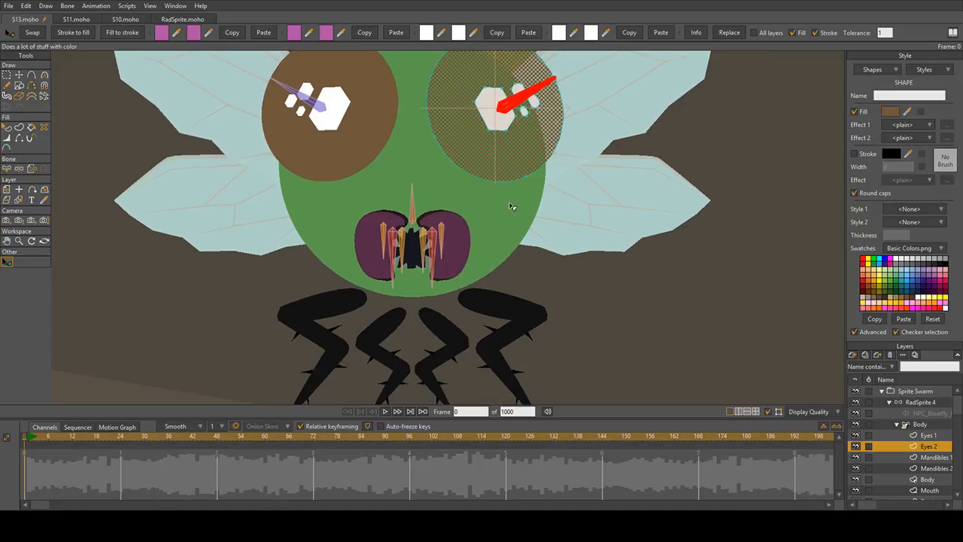
Step: Give the mandible shape in the Mandibles 1 layer a dark green fill and a darker, near-black green stroke
left_click(935, 467)
left_click(6, 127)
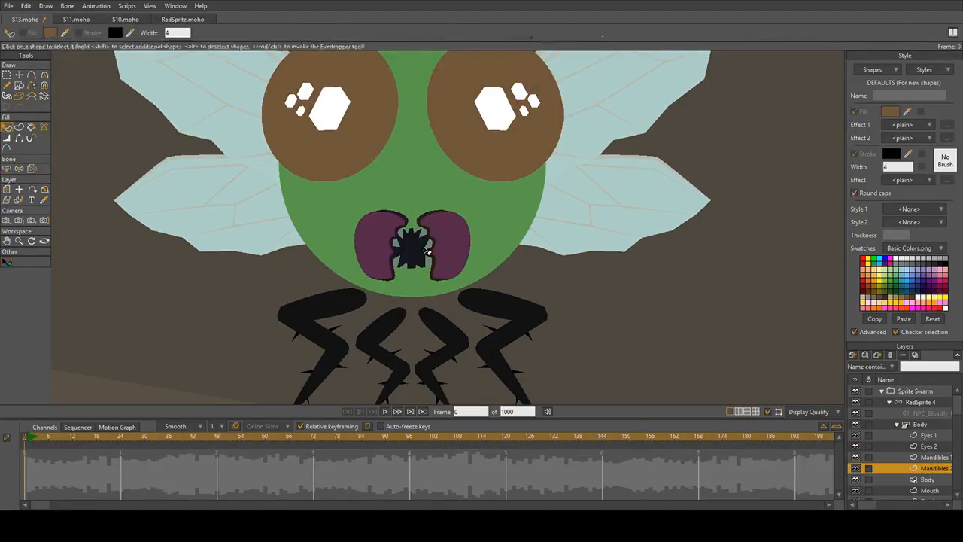
scroll(451, 286, "up", 1)
scroll(643, 365, "up", 1)
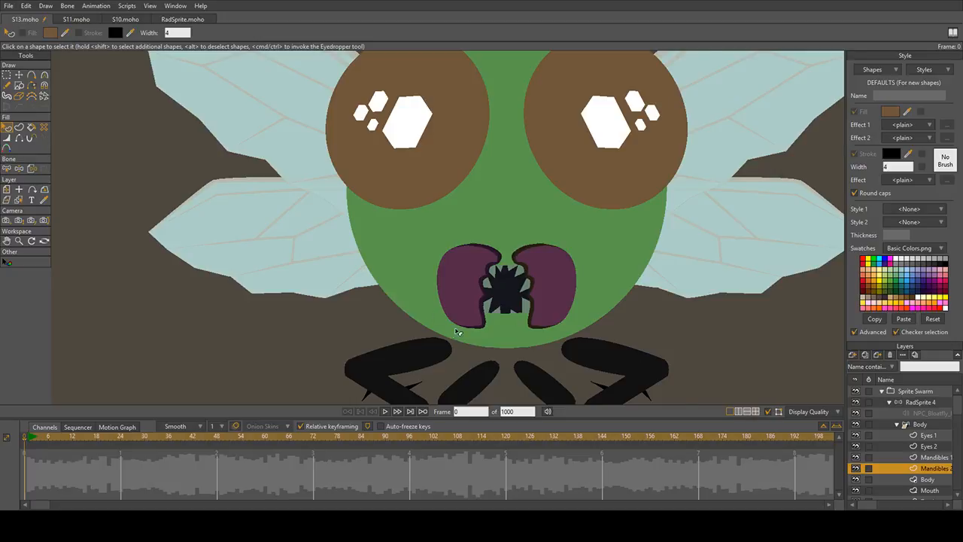
scroll(456, 331, "up", 1)
left_click(920, 454)
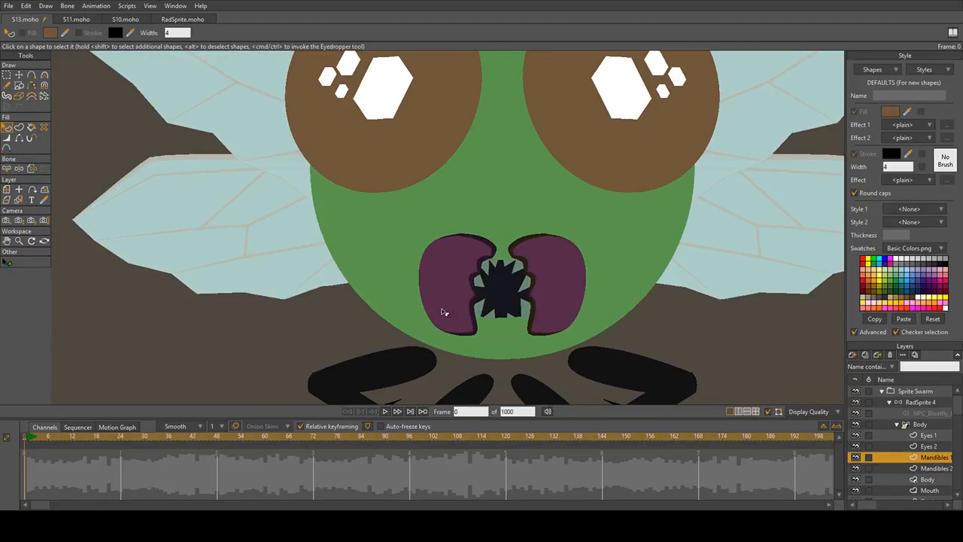
left_click(444, 312)
left_click(889, 113)
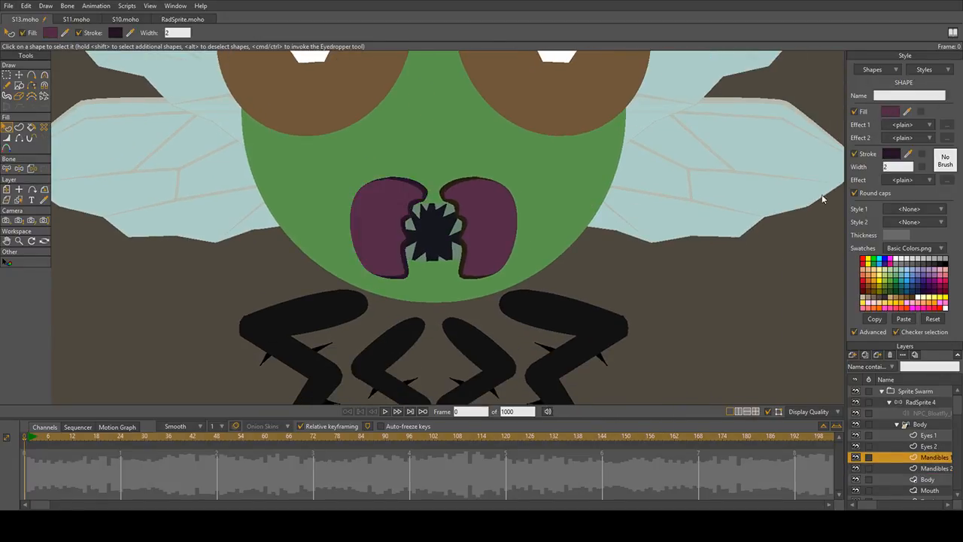
left_click(792, 286)
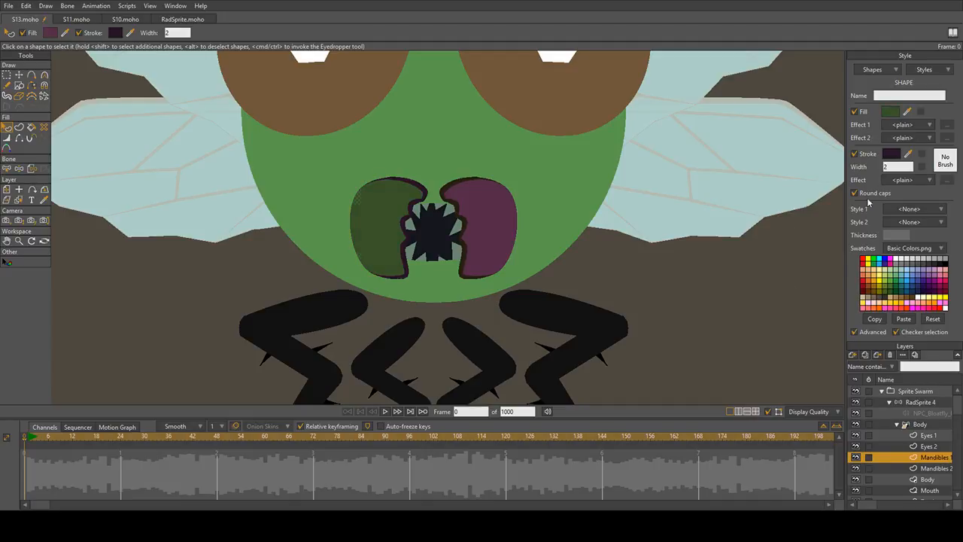
left_click(890, 154)
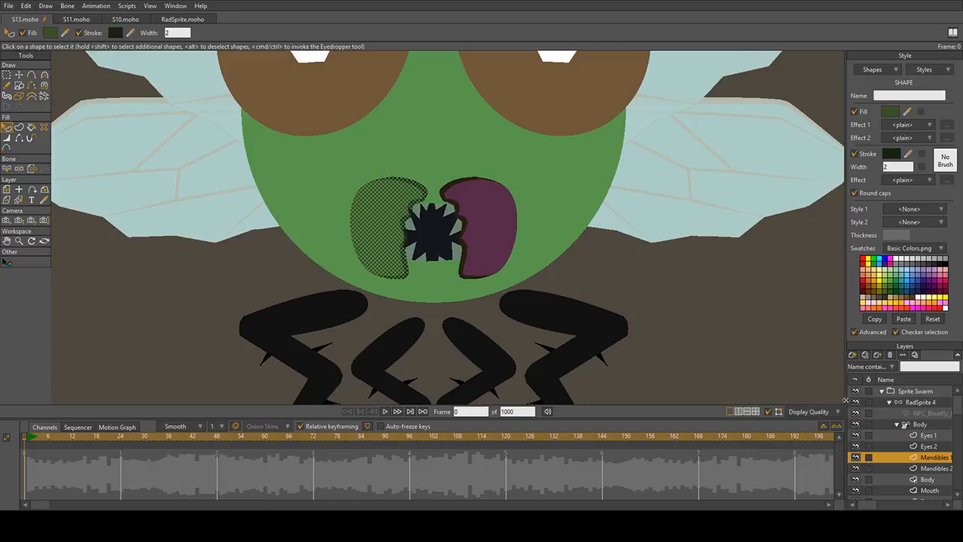
Step: Copy the green fill and stroke from the first mandible onto the Mandibles 2 shape, and deselect it
left_click(926, 470)
left_click(500, 236)
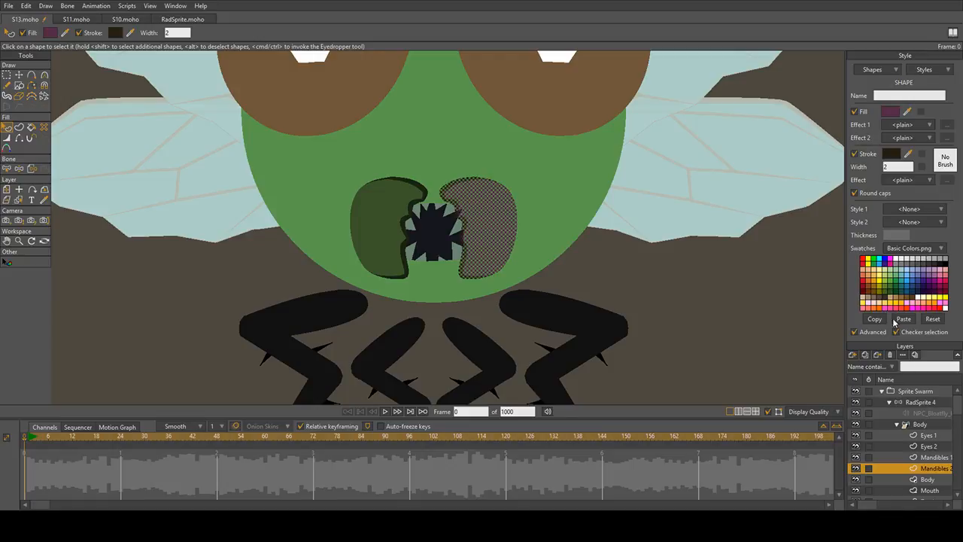
left_click(43, 199)
left_click(386, 245)
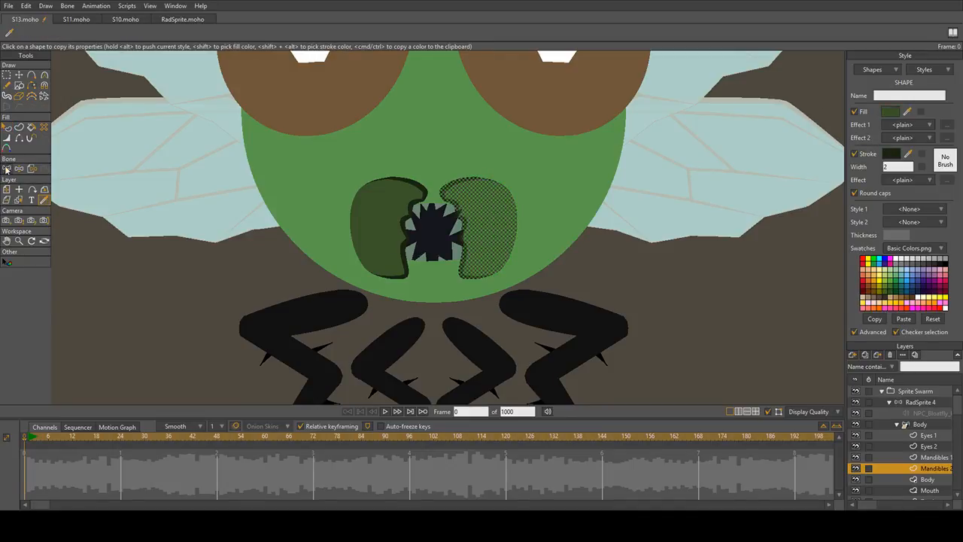
left_click(7, 127)
left_click(273, 279)
Step: Play the four-fly swarm to review RadSprite 4's green colouring and flight among the others, and return to frame 0
scroll(307, 304, "down", 5)
left_click_drag(250, 301, 520, 230)
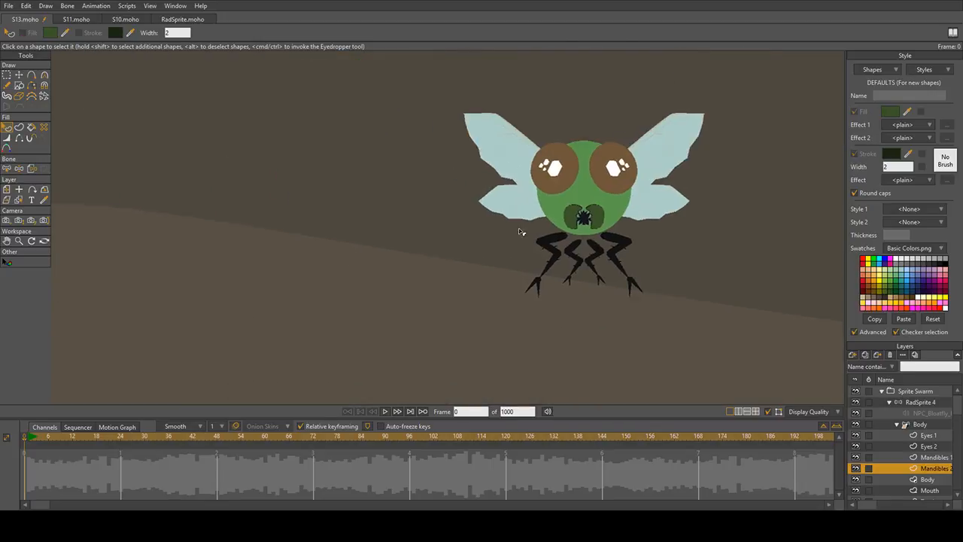
scroll(530, 237, "down", 2)
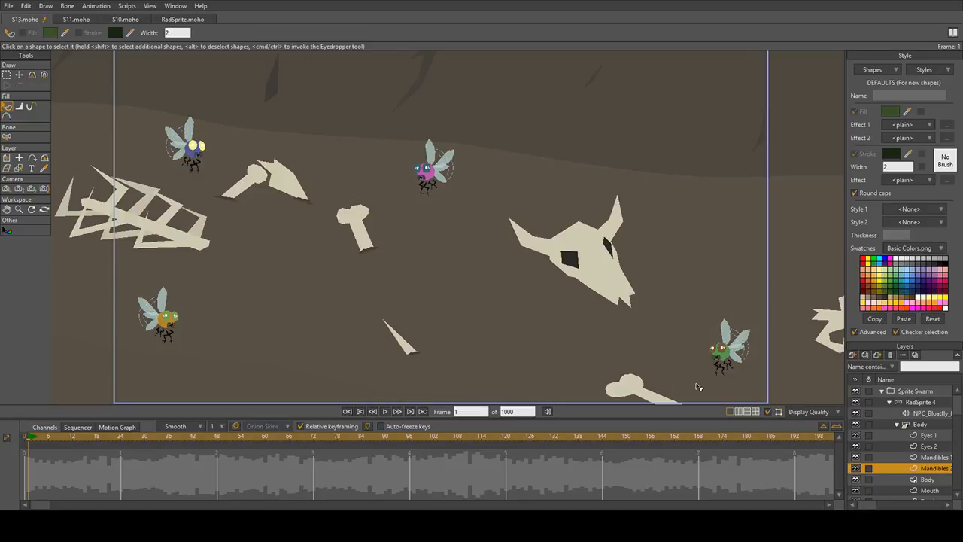
key("space")
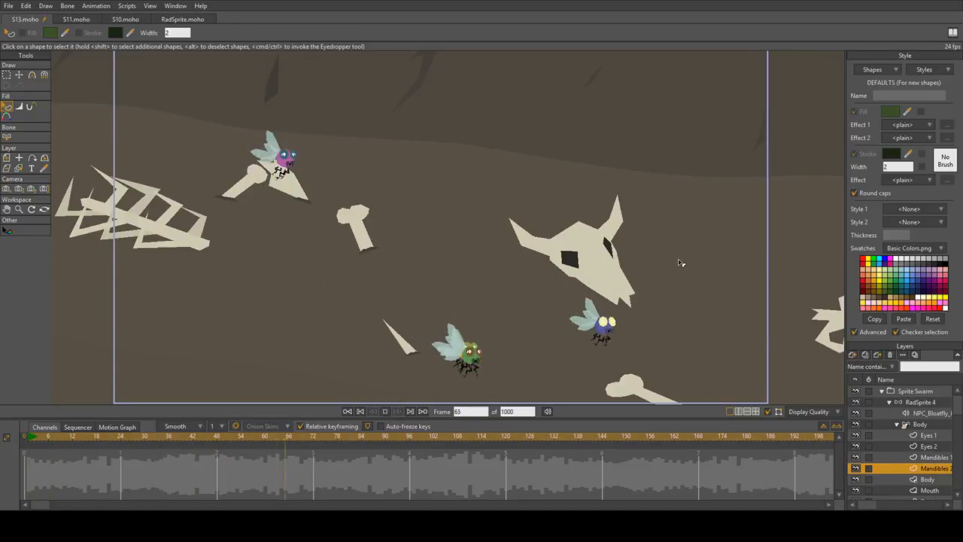
scroll(651, 257, "down", 3)
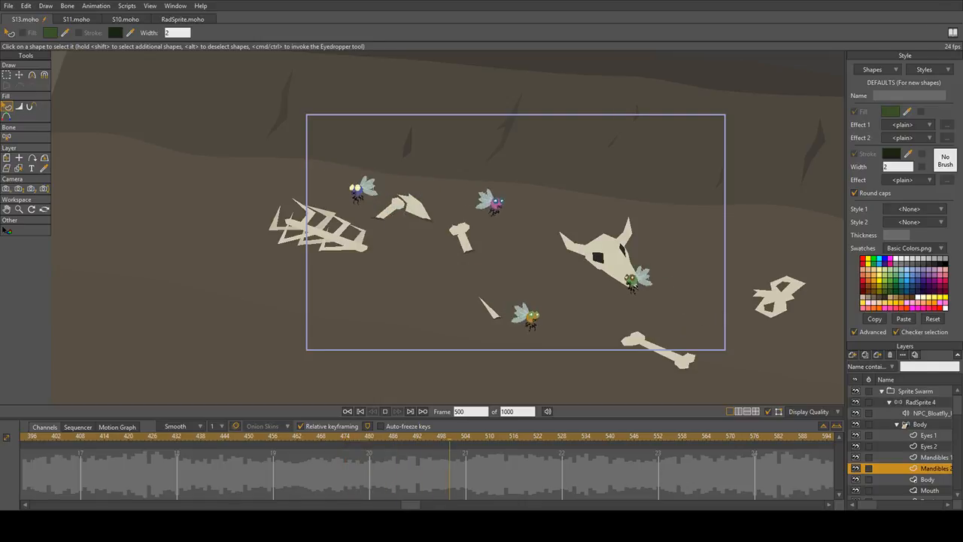
key("space")
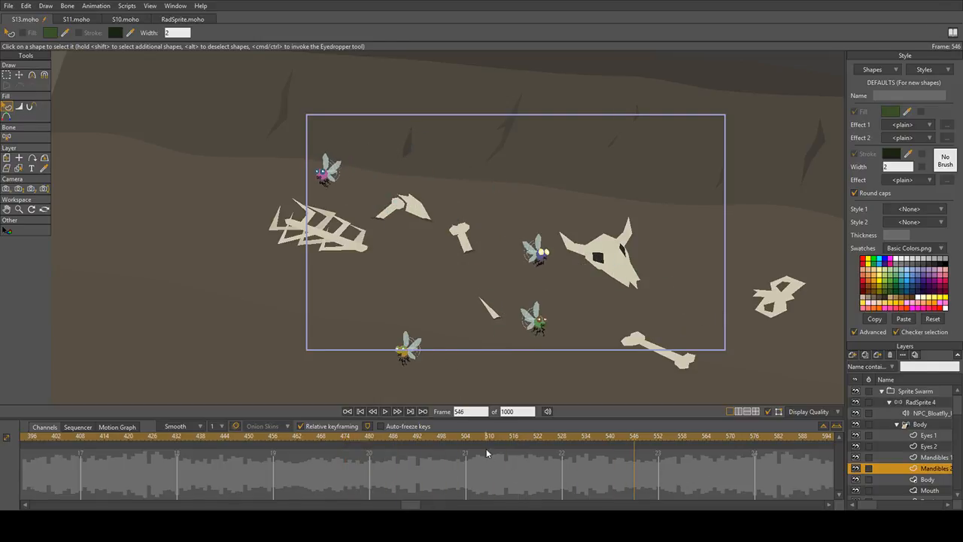
left_click_drag(406, 507, 1, 472)
left_click_drag(66, 439, 2, 436)
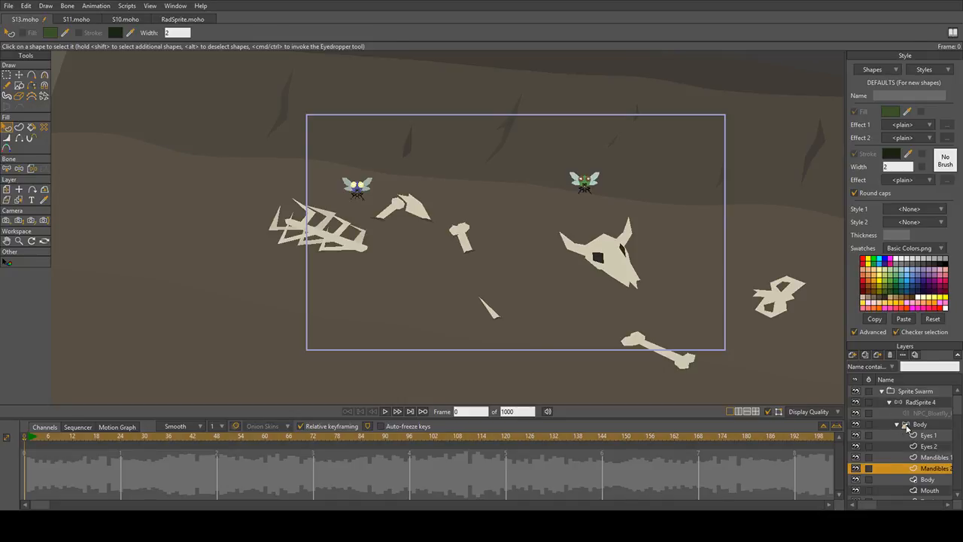
Step: Shift RadSprite 4's NPC_Bloatfly sound about 20 frames earlier, and collapse and reselect the RadSprite 4 layer
left_click(905, 425)
left_click(921, 404)
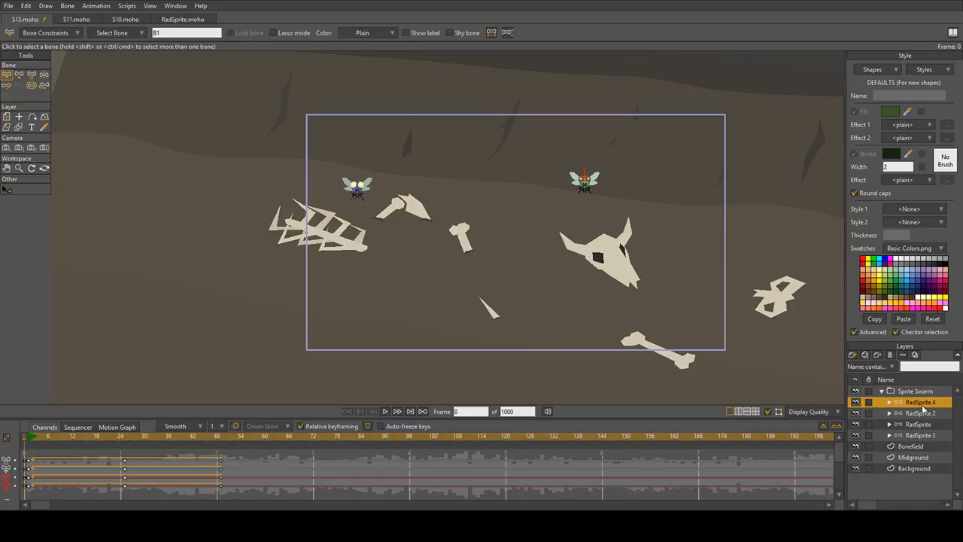
left_click(890, 402)
left_click(933, 414)
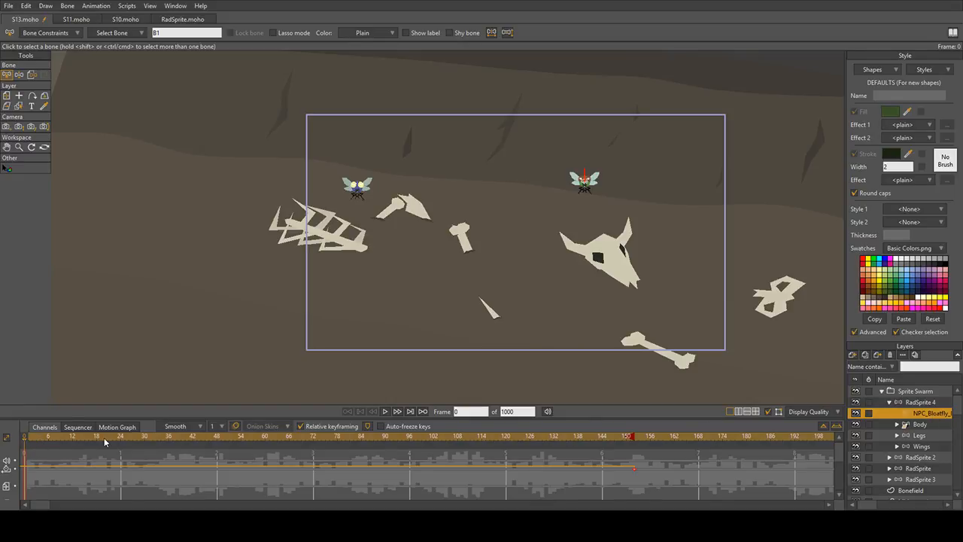
left_click_drag(103, 438, 34, 441)
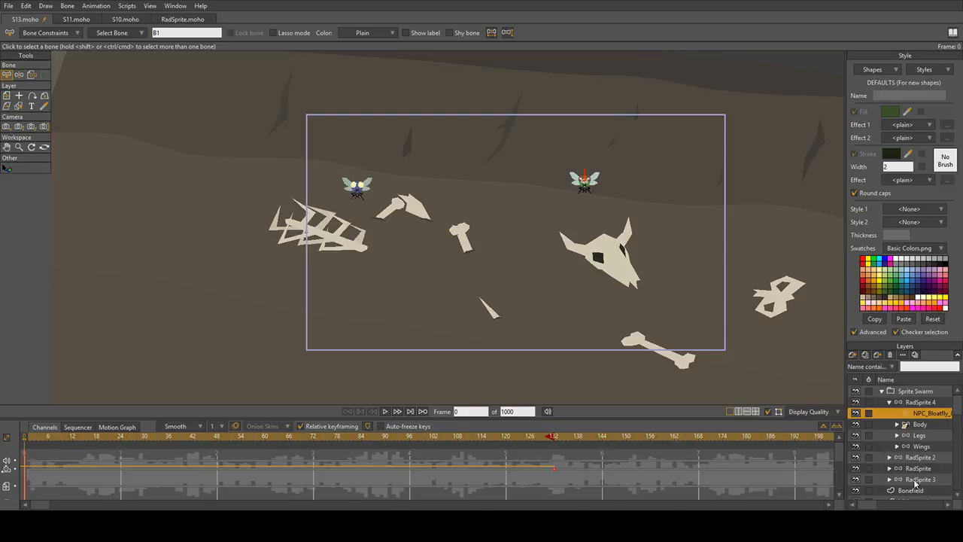
left_click(889, 404)
left_click(925, 402)
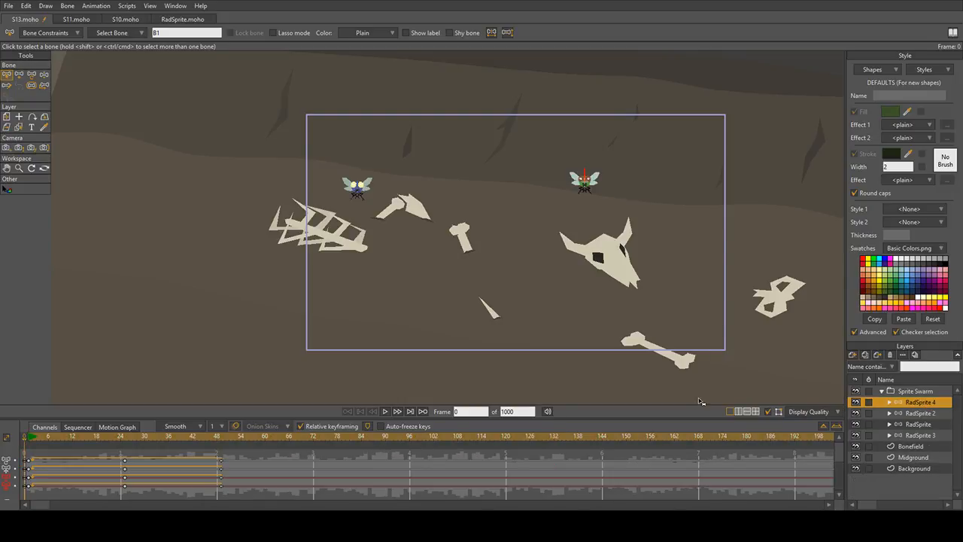
left_click_drag(666, 292, 583, 283)
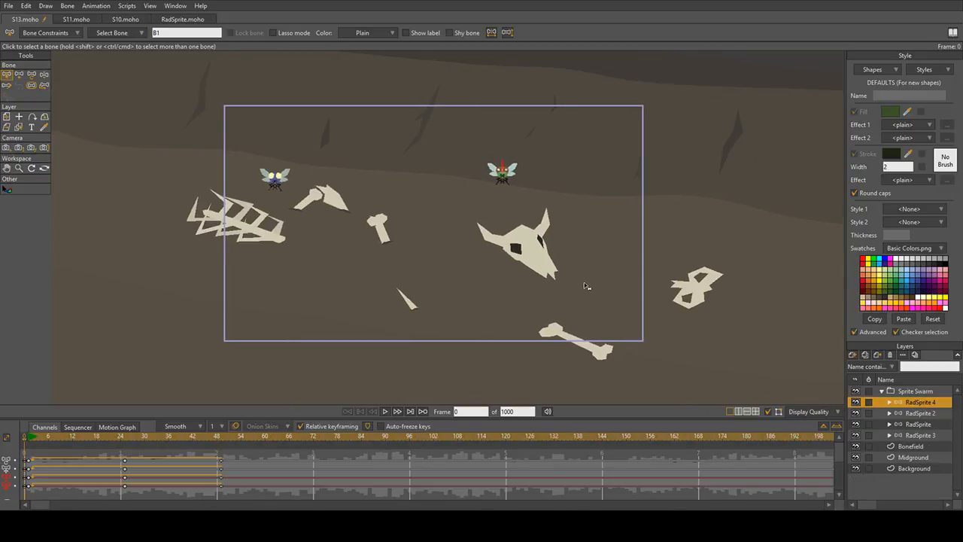
Step: Duplicate the RadSprite 4 layer and shift the copy's entire keyframed flight path up and to the left
left_click(878, 355)
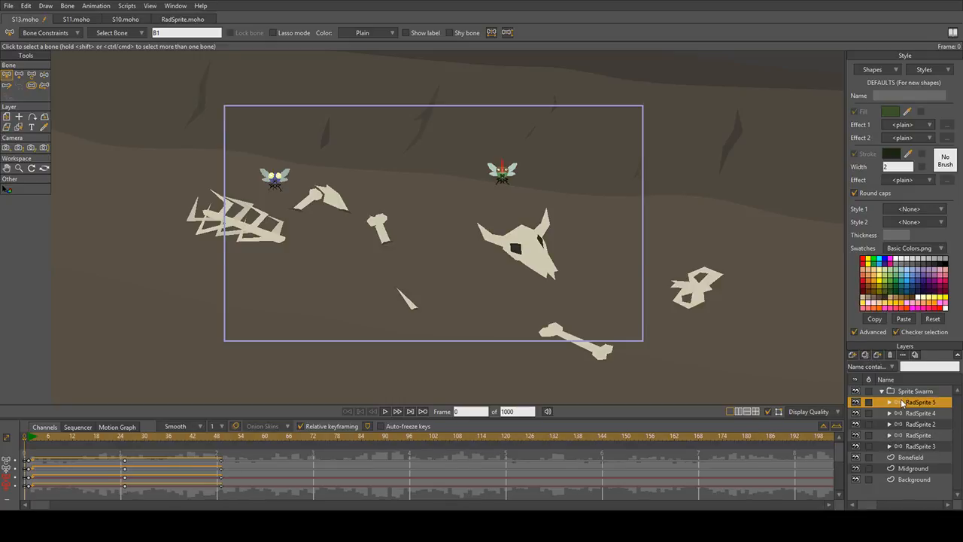
scroll(192, 463, "down", 2)
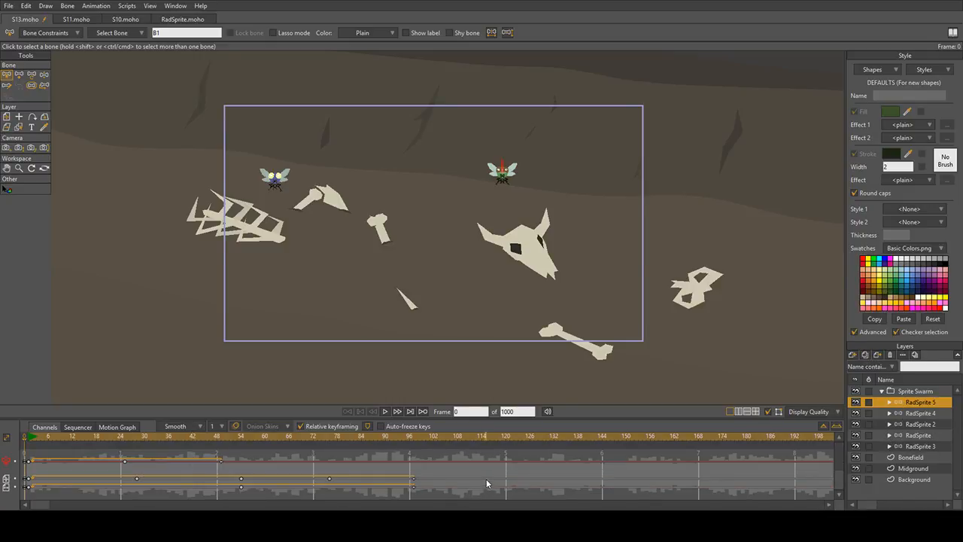
left_click_drag(418, 490, 86, 484)
left_click_drag(33, 482, 36, 483)
key("m")
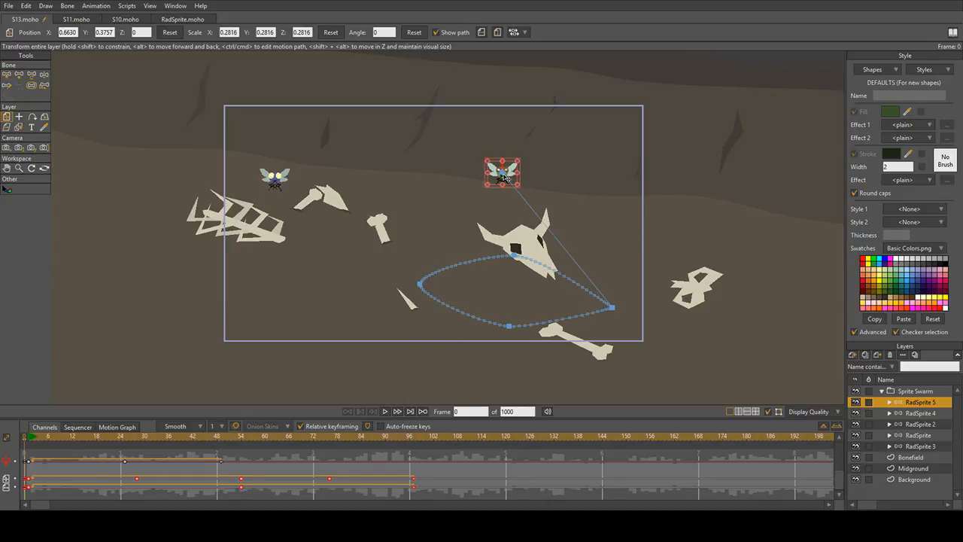
left_click_drag(505, 177, 383, 57)
Step: Play the five-fly swarm to review the new RadSprite 5 flight path, and return to frame 1
key("space")
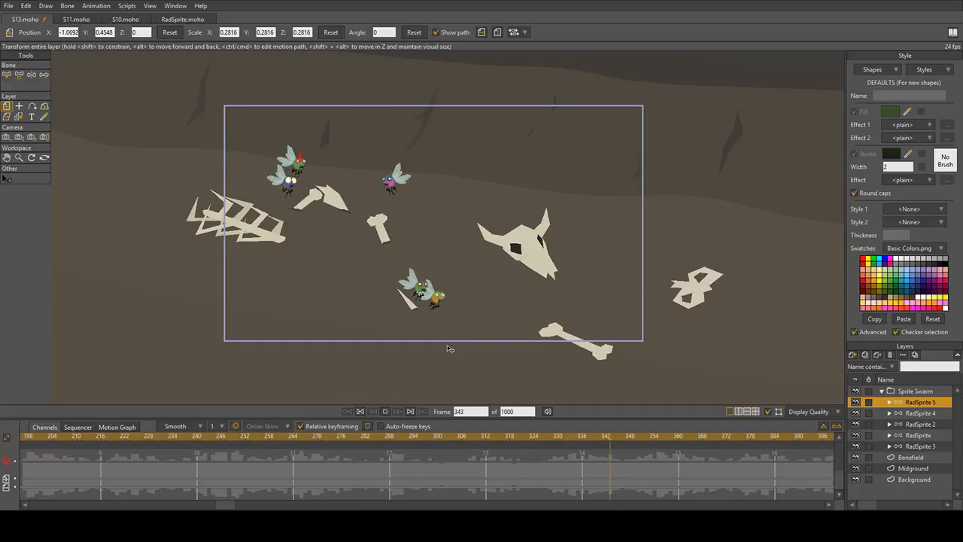
key("space")
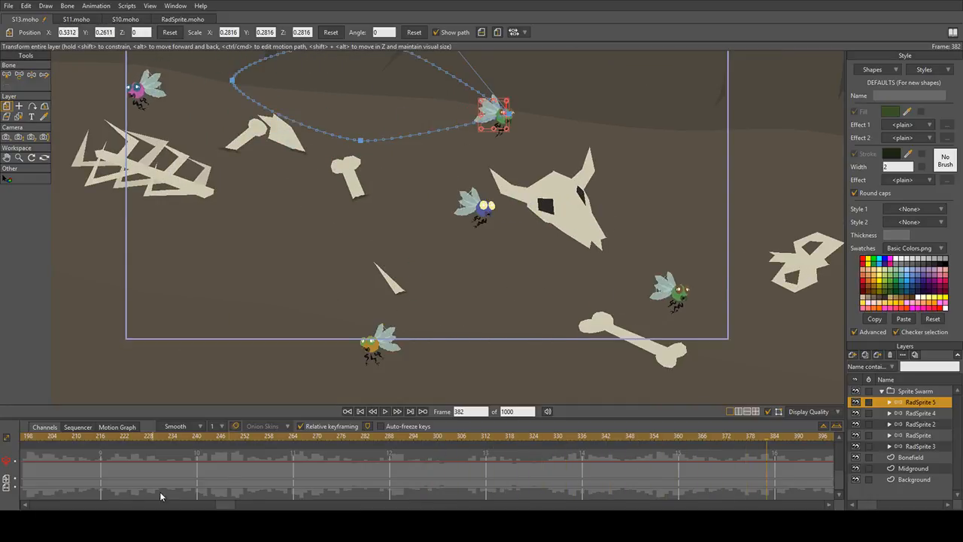
left_click_drag(239, 506, 59, 493)
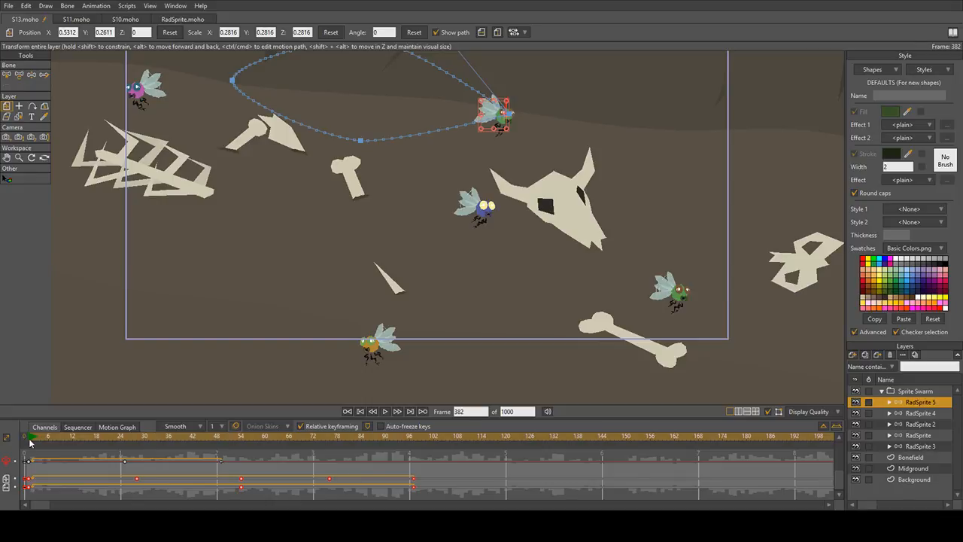
left_click(30, 441)
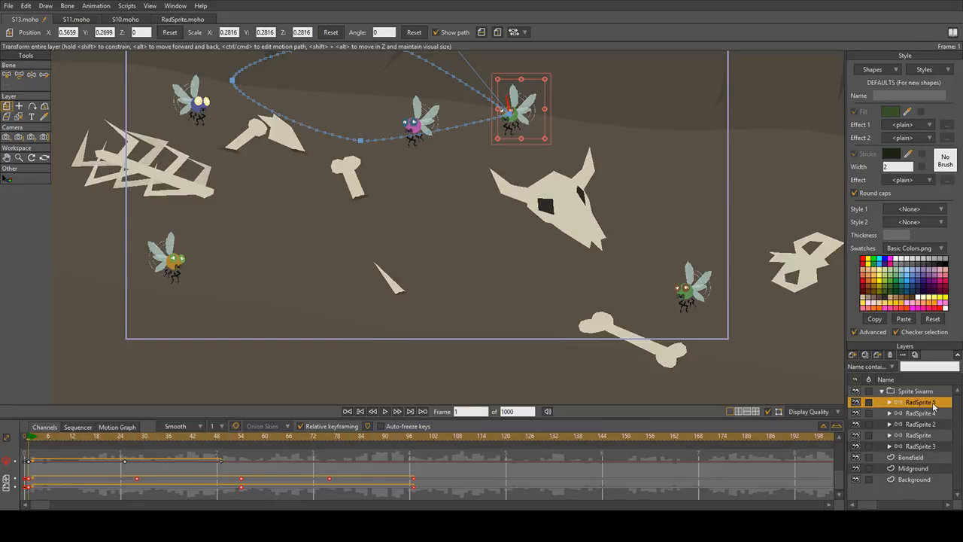
Step: Move the RadSprite 5 layer below RadSprite 3 at the end of the Sprite Swarm group
left_click_drag(933, 405, 935, 442)
key("space")
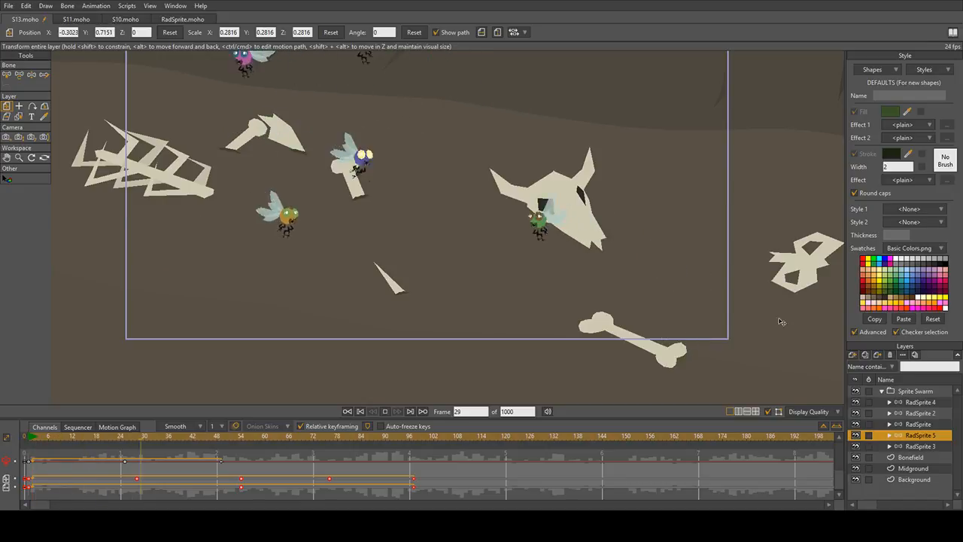
key("space")
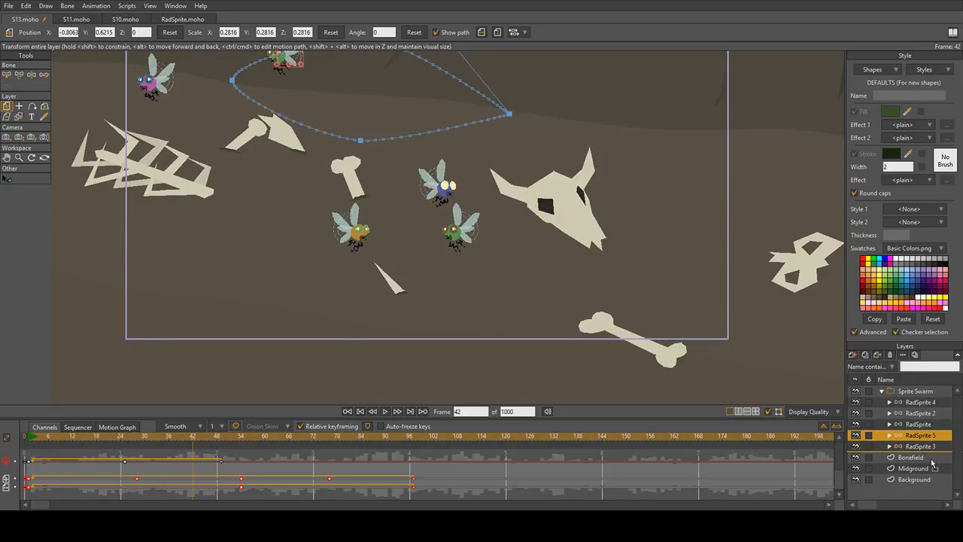
left_click_drag(922, 434, 929, 451)
Step: Replay the swarm at different view sizes to check RadSprite 5 behind the other flies, returning to frame 1
key("space")
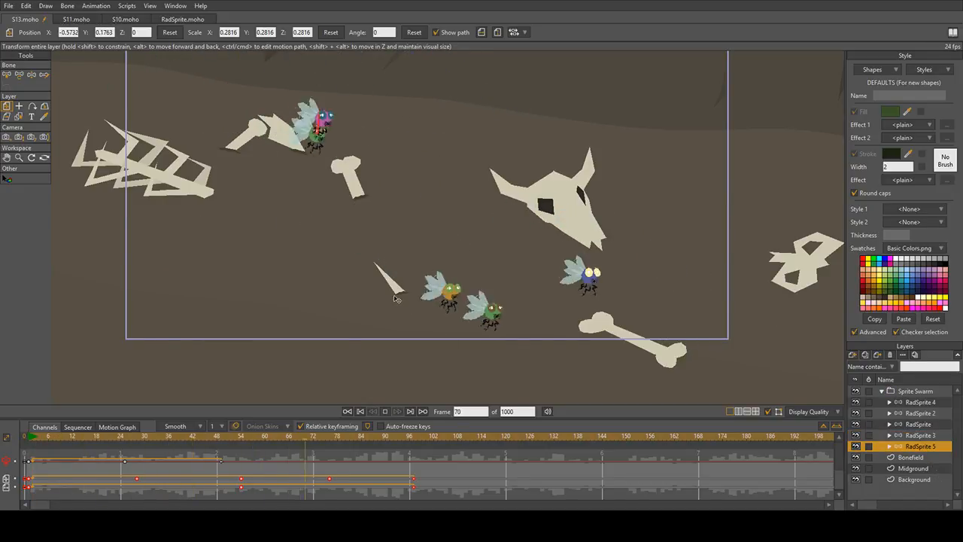
scroll(410, 297, "down", 2)
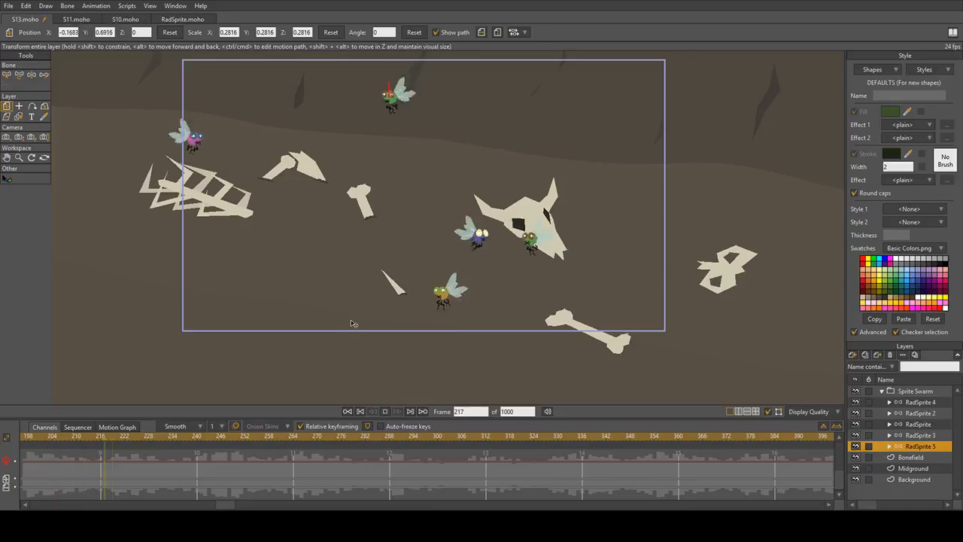
key("space")
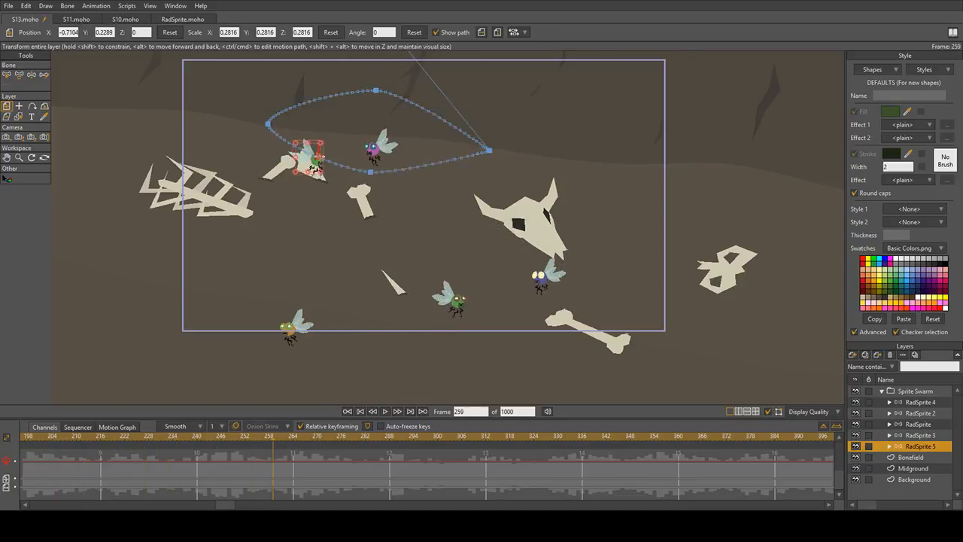
left_click_drag(226, 504, 26, 505)
left_click(29, 441)
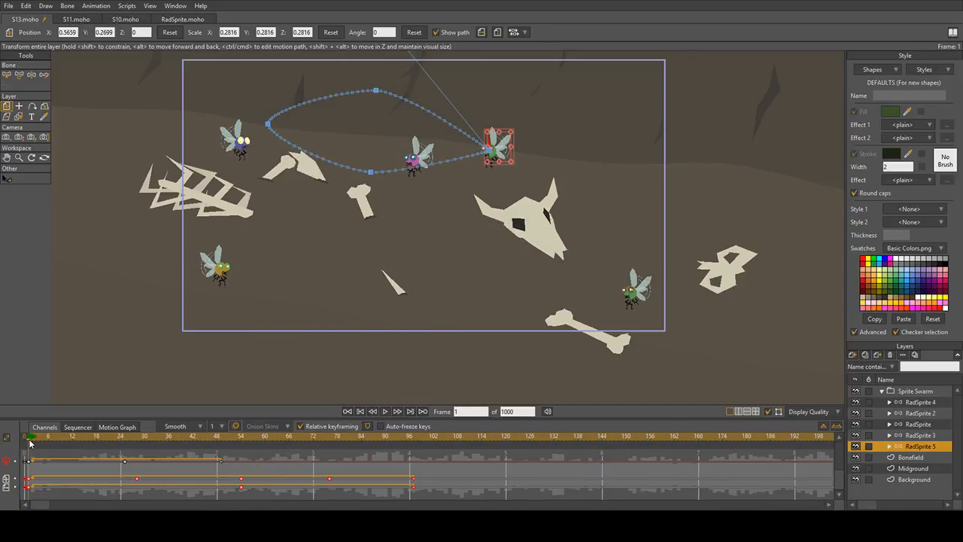
left_click_drag(386, 189, 378, 212)
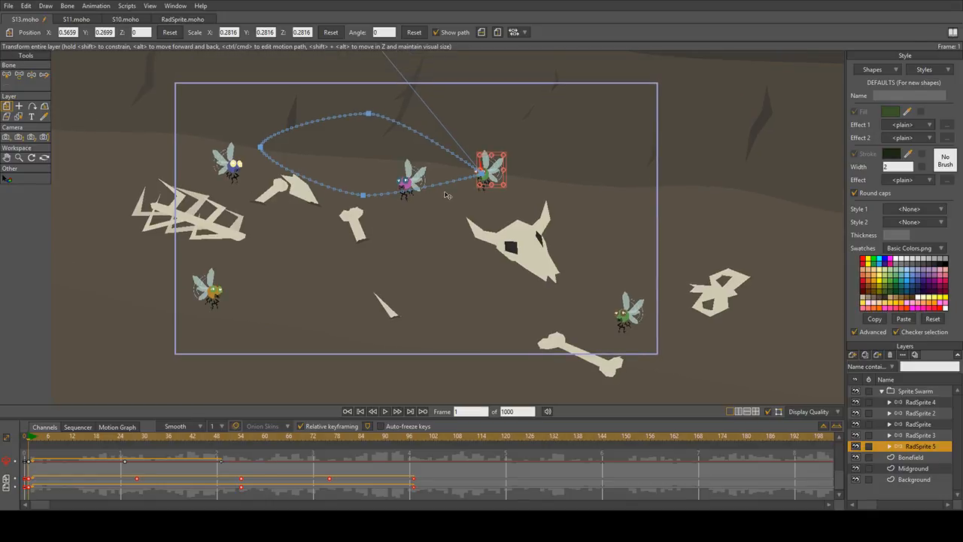
scroll(444, 195, "up", 2)
key("space")
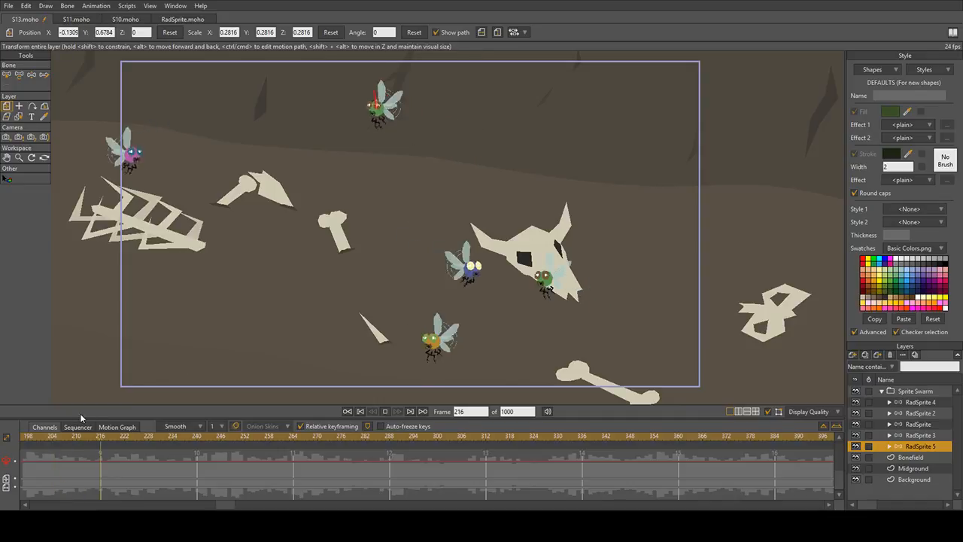
key("space")
left_click_drag(240, 507, 19, 493)
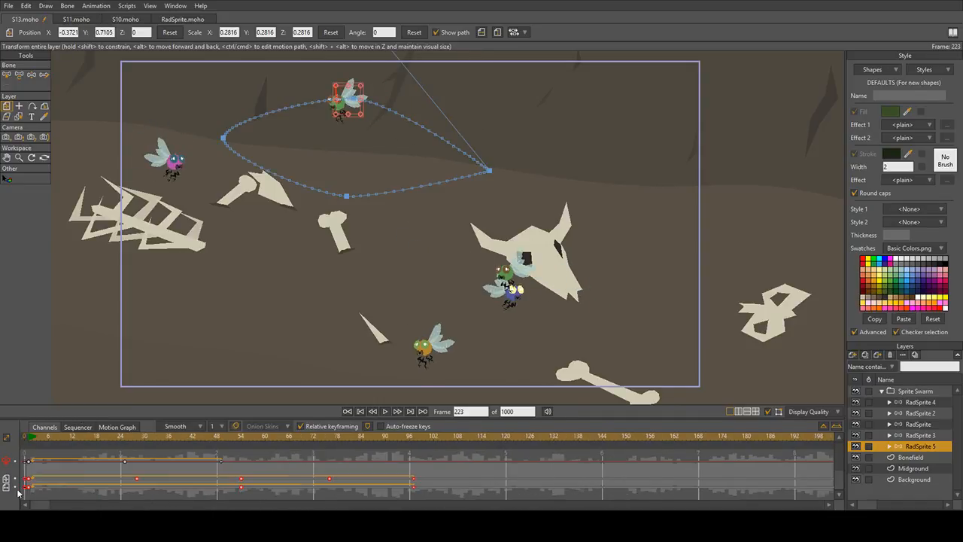
left_click(30, 442)
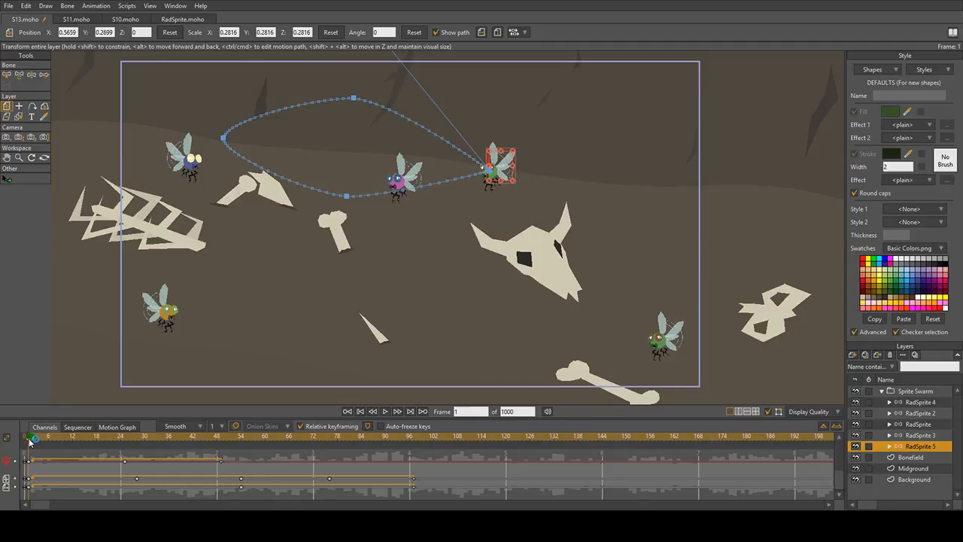
Step: Stretch RadSprite 5's layer position keyframes from frame 1 so its flight loop runs about 8 frames longer
left_click(139, 455)
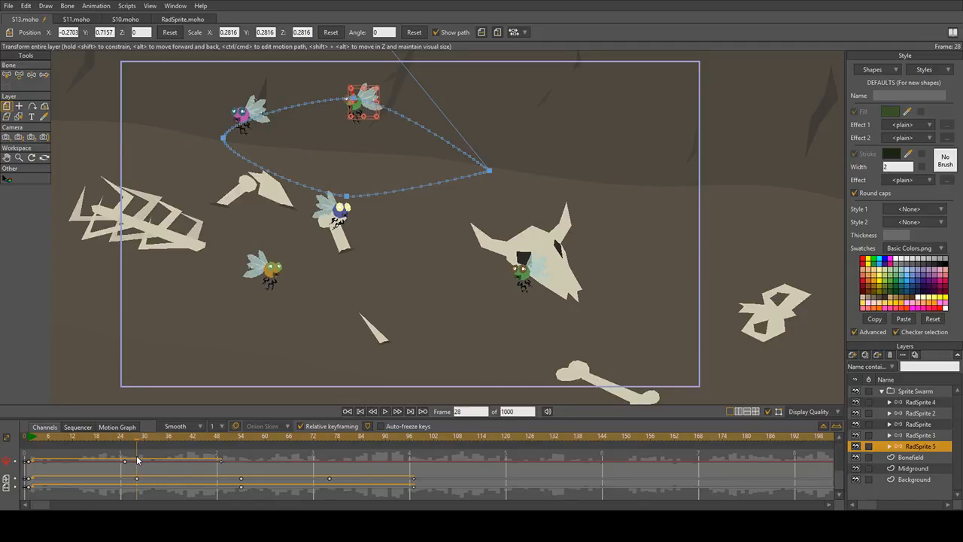
left_click(29, 476)
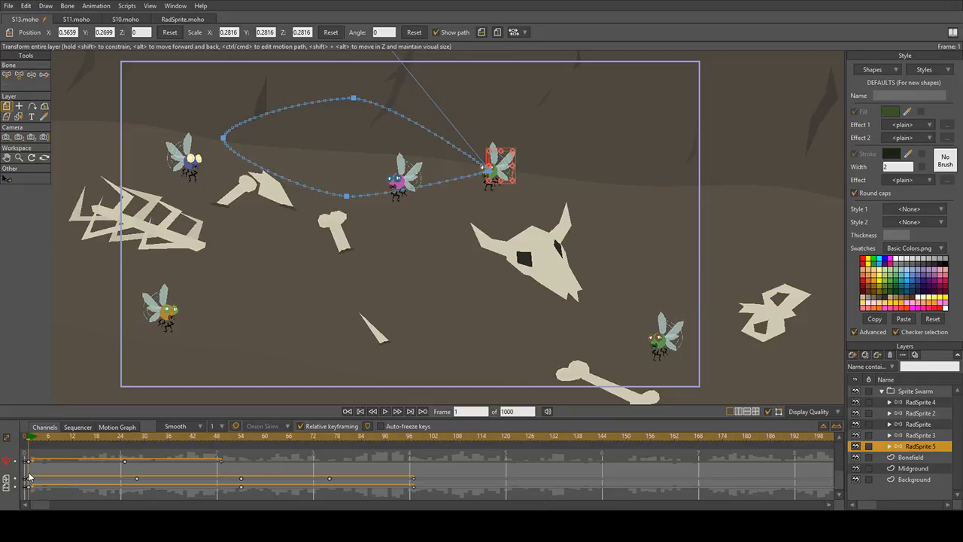
left_click_drag(29, 477, 136, 475)
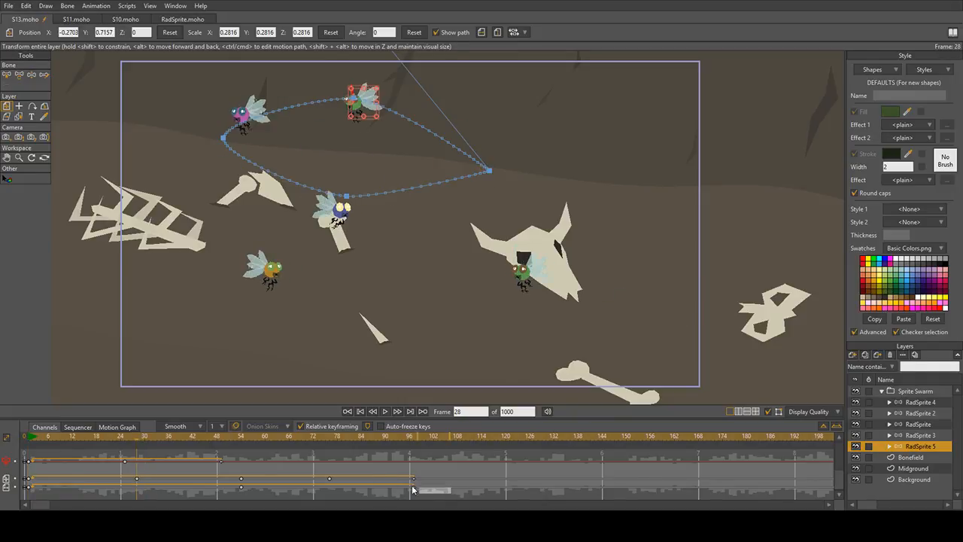
left_click_drag(412, 490, 29, 475)
left_click_drag(413, 479, 447, 481)
scroll(248, 457, "up", 2)
Step: Play the swarm to check RadSprite 5's slower flight loop against the other flies, and return to frame 0
left_click(32, 440)
key("space")
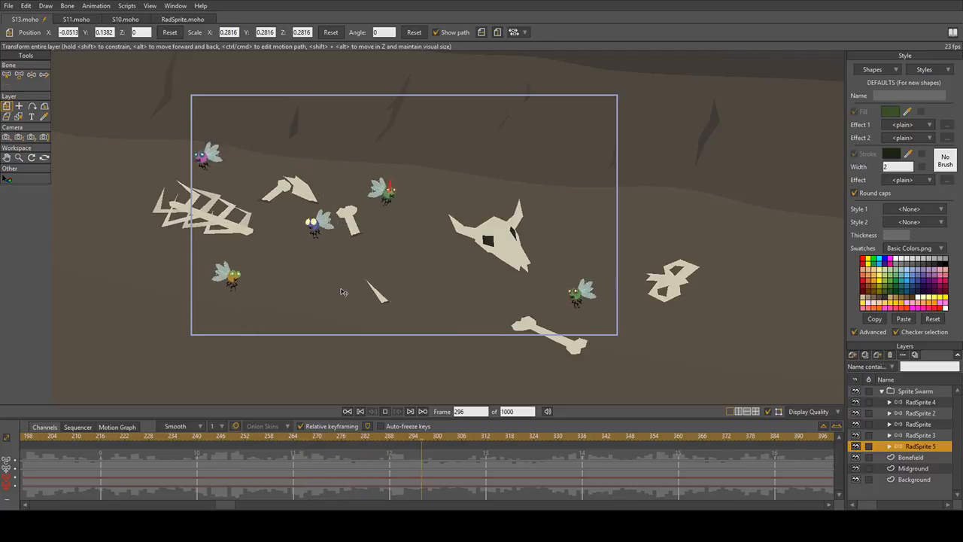
key("space")
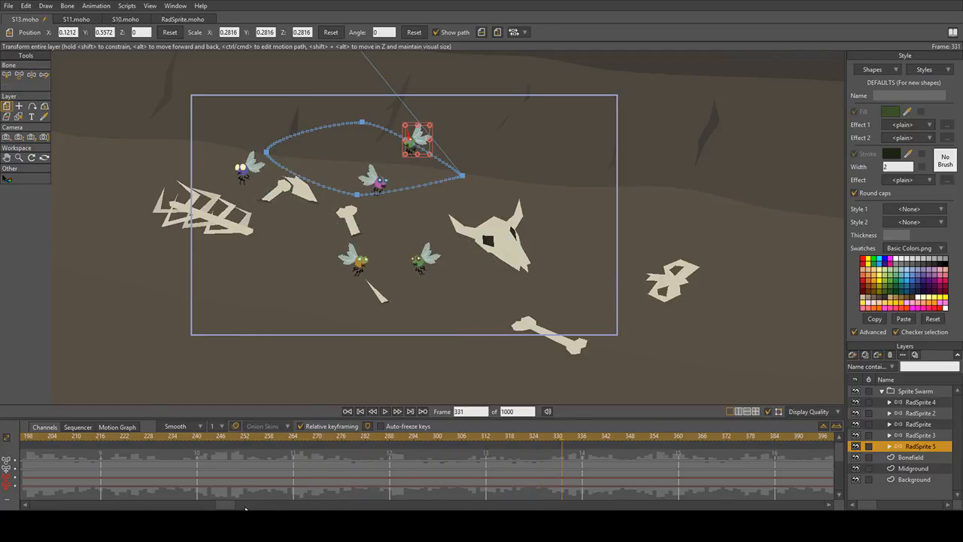
left_click_drag(33, 439, 25, 440)
Step: Expand the RadSprite 5 layer, select its Body group and frame the fly close up
scroll(473, 211, "up", 3)
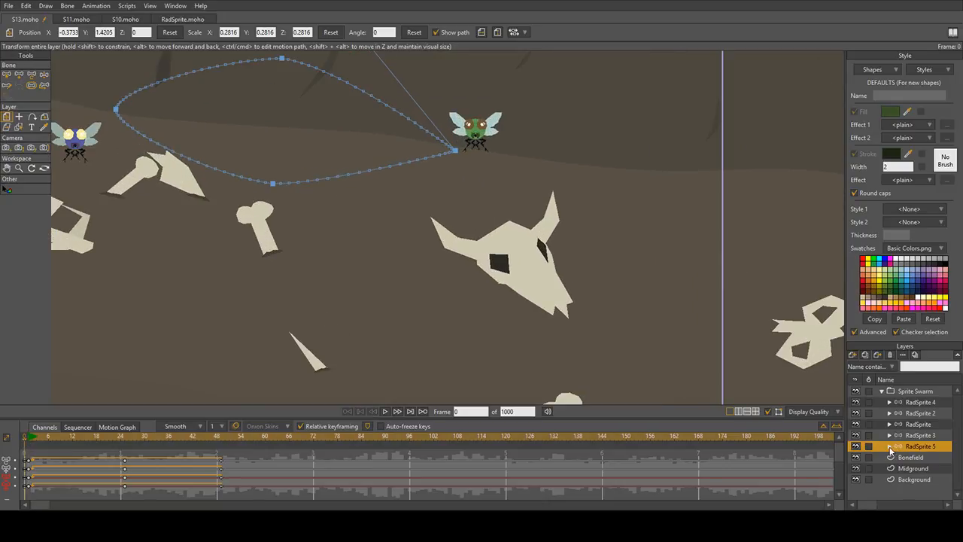
left_click(890, 447)
scroll(931, 484, "down", 1)
left_click(927, 458)
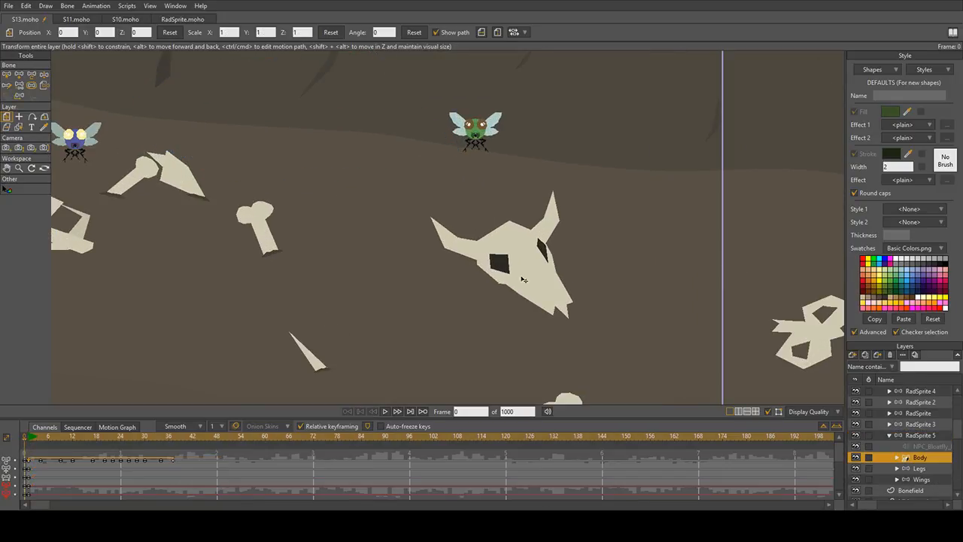
left_click_drag(135, 179, 564, 320)
scroll(564, 320, "up", 4)
scroll(566, 320, "down", 5)
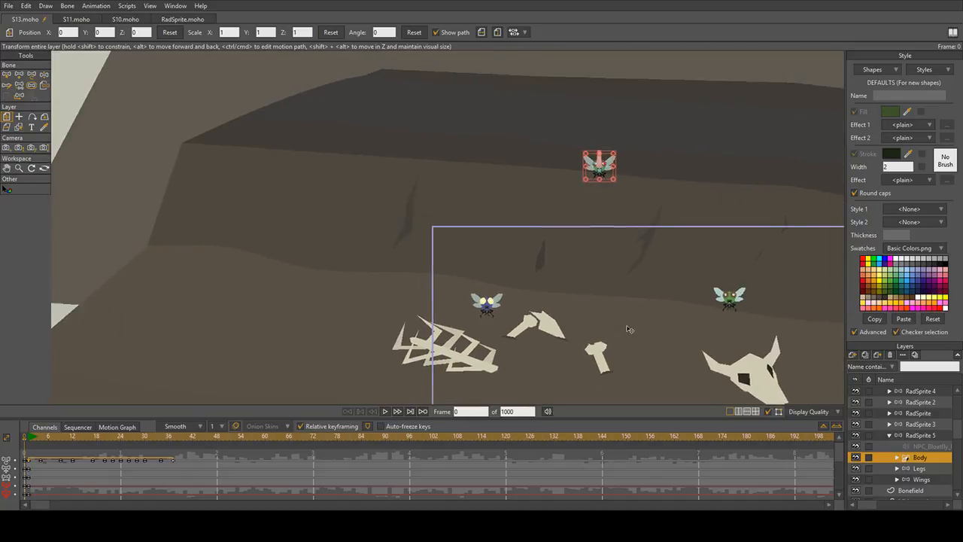
scroll(607, 179, "up", 8)
left_click_drag(608, 178, 458, 260)
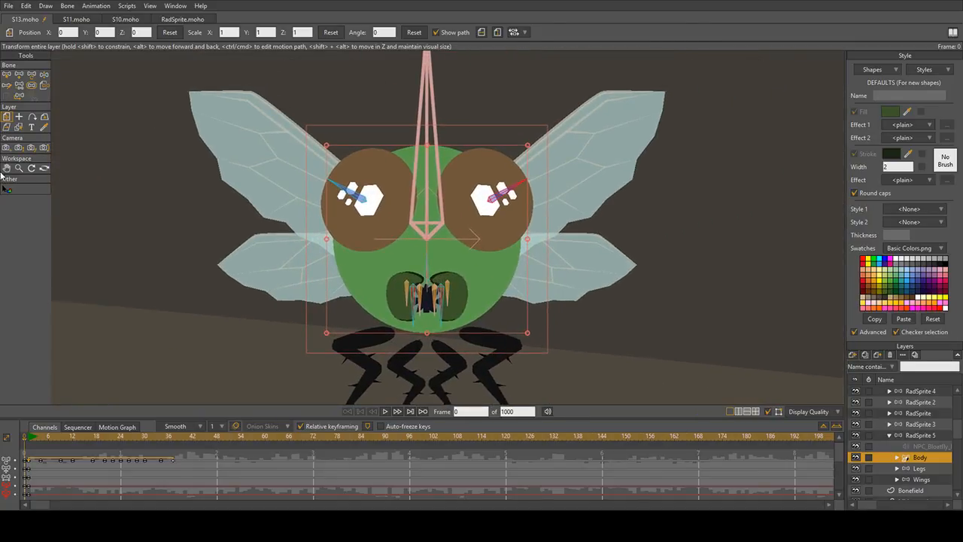
Step: Recolour RadSprite 5's green body reddish brown by replacing the sampled body colour throughout its Body group
left_click(8, 190)
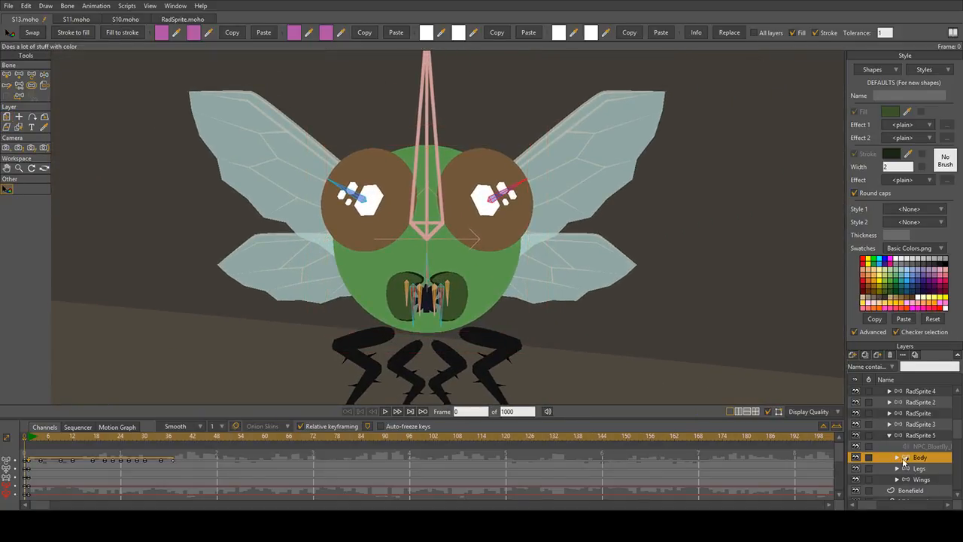
left_click(899, 458)
scroll(935, 489, "down", 2)
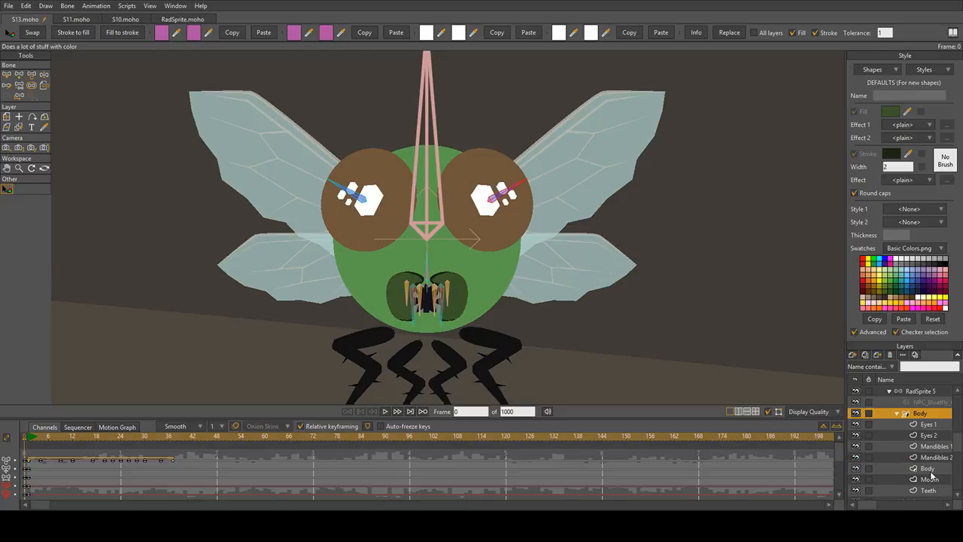
left_click(929, 469)
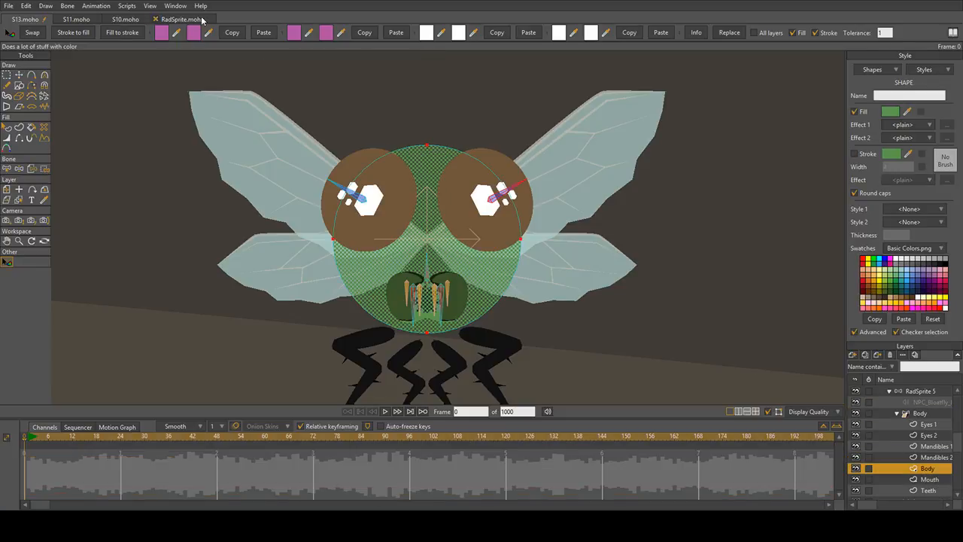
left_click(945, 416)
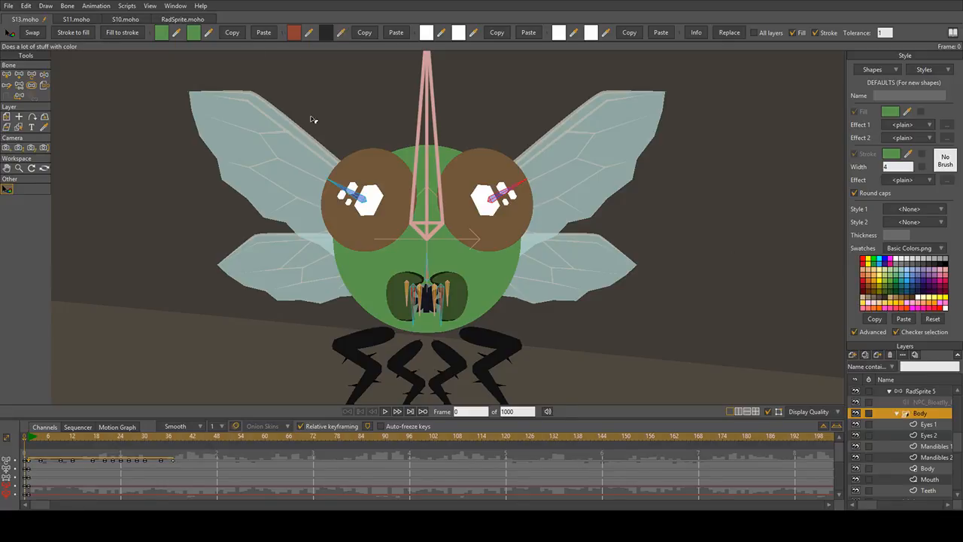
left_click(325, 32)
left_click(716, 32)
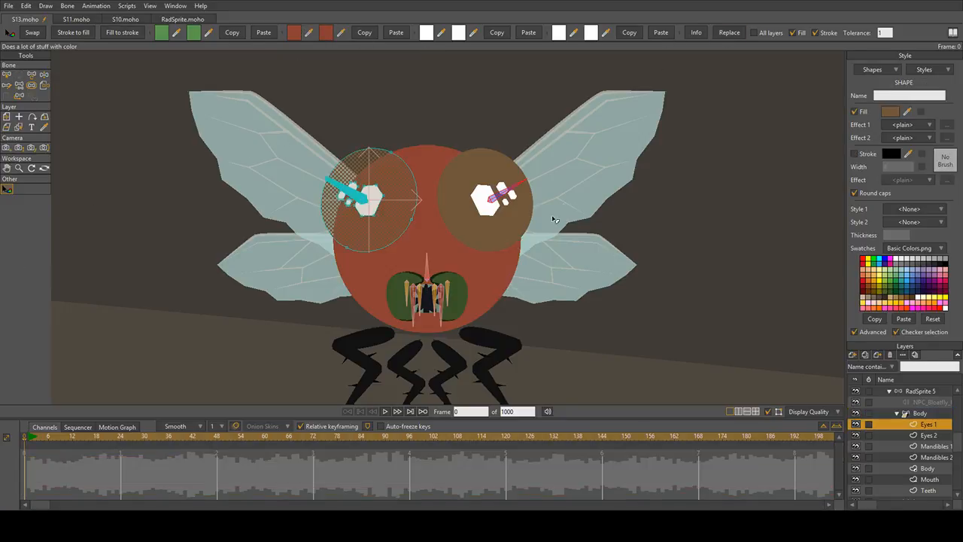
Step: Give the eye shape in RadSprite 5's Eyes 1 layer a pinkish-purple fill, and select the Eyes 2 layer
scroll(497, 268, "up", 1)
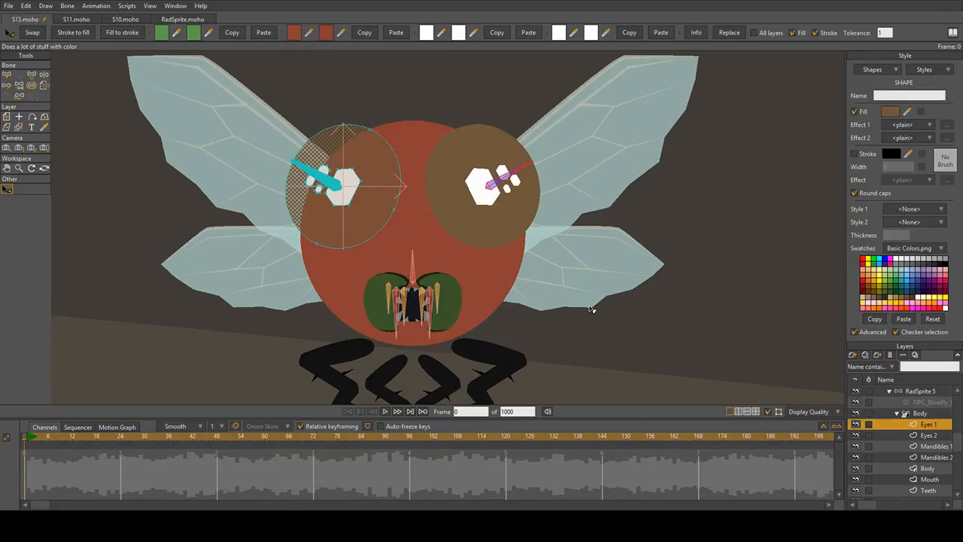
scroll(576, 308, "down", 5)
scroll(554, 308, "up", 6)
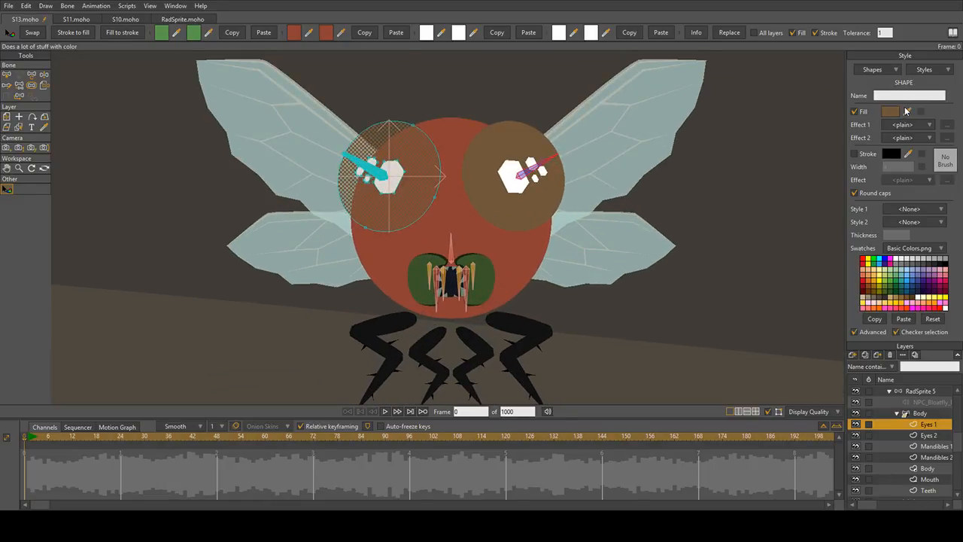
left_click(895, 112)
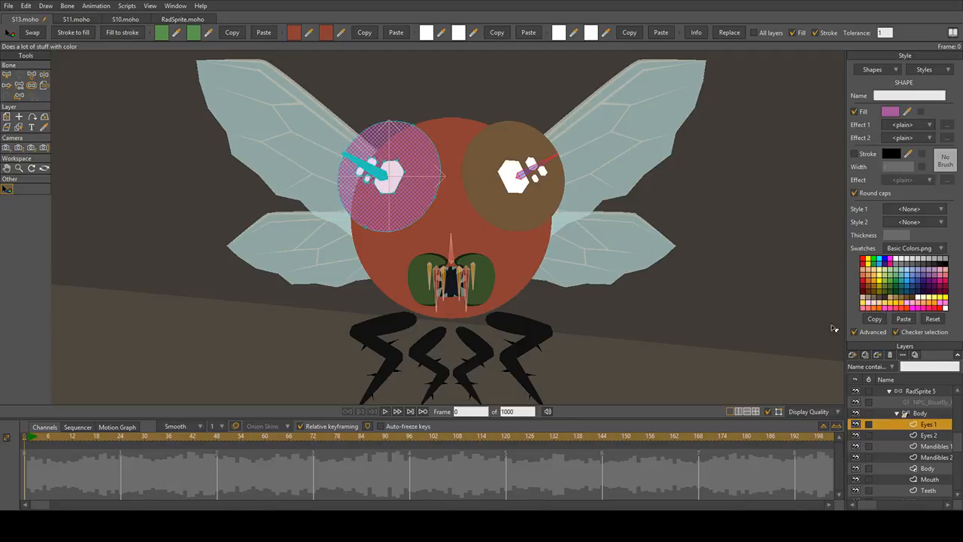
left_click(930, 435)
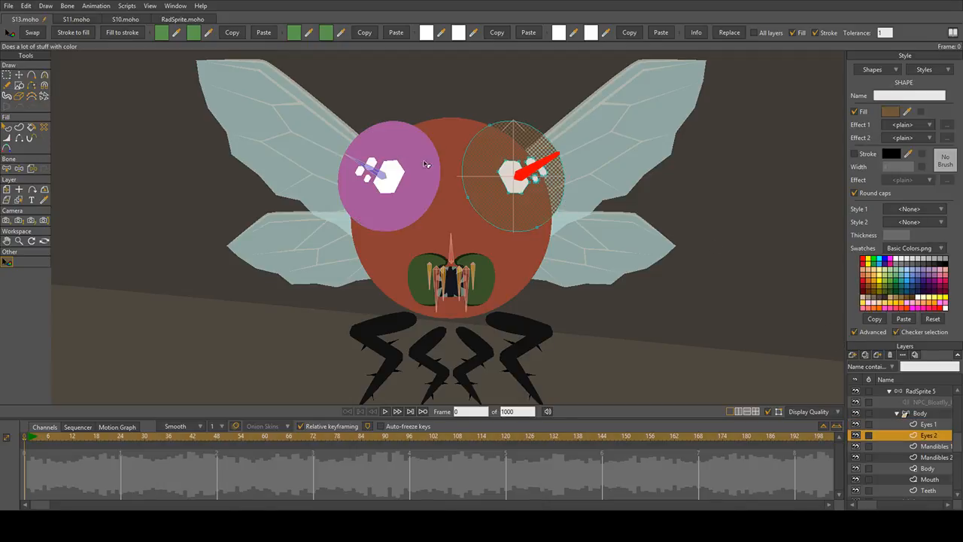
Step: Match the Eyes 2 fill to the other pinkish-purple eye, and recolour the Mandibles 1 shape's fill dark reddish brown
left_click(387, 185)
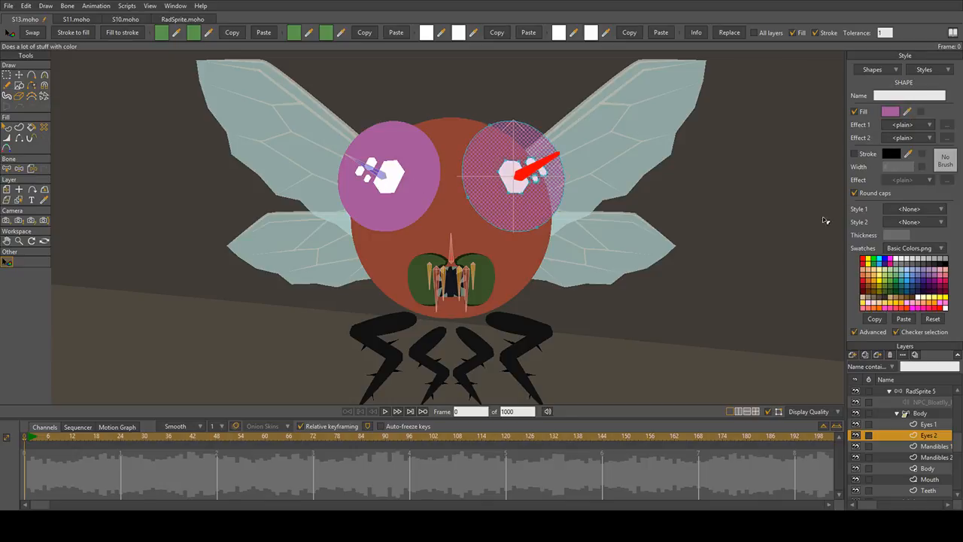
scroll(949, 468, "down", 1)
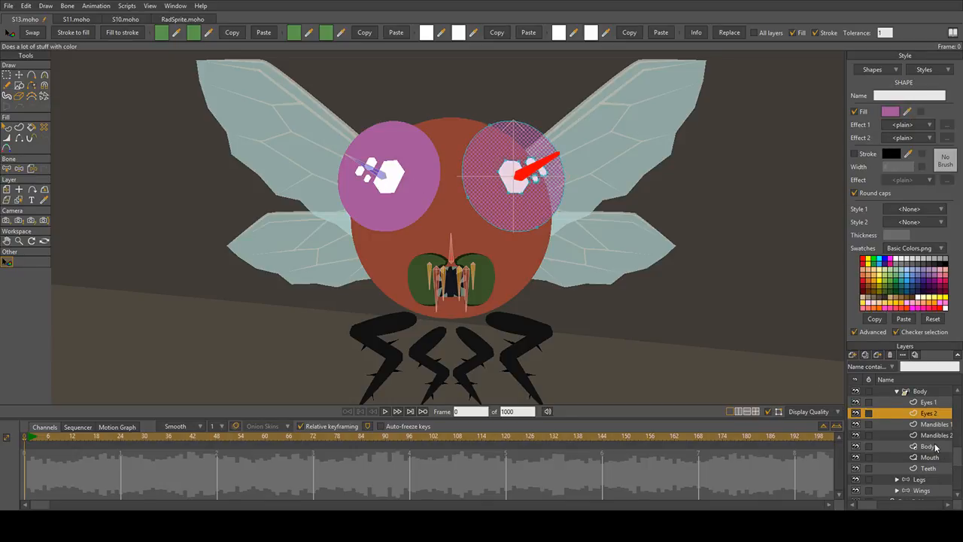
left_click(933, 425)
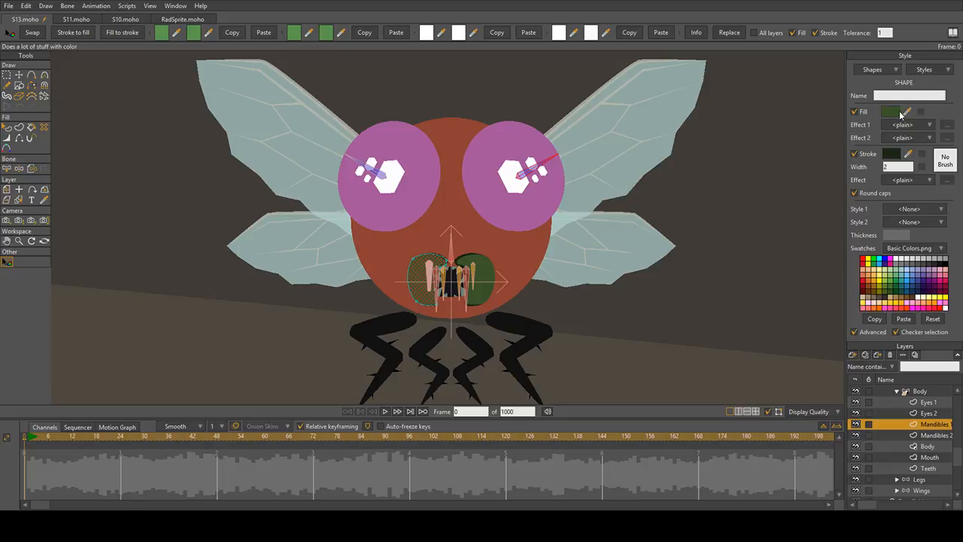
left_click(896, 110)
left_click_drag(788, 287, 790, 322)
scroll(410, 278, "up", 6)
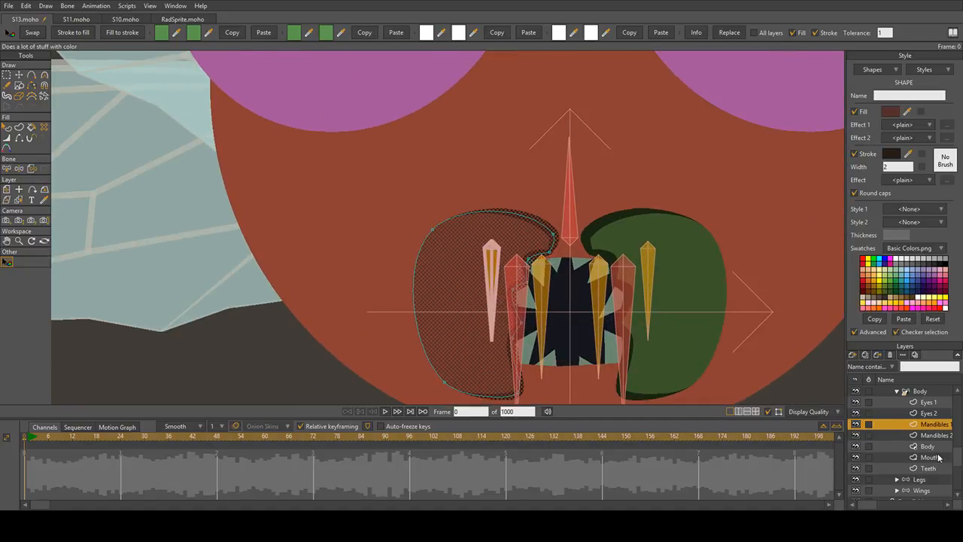
Step: Copy the dark reddish-brown fill and dark outline from Mandibles 1 to the Mandibles 2 shape, and deselect it
left_click(938, 435)
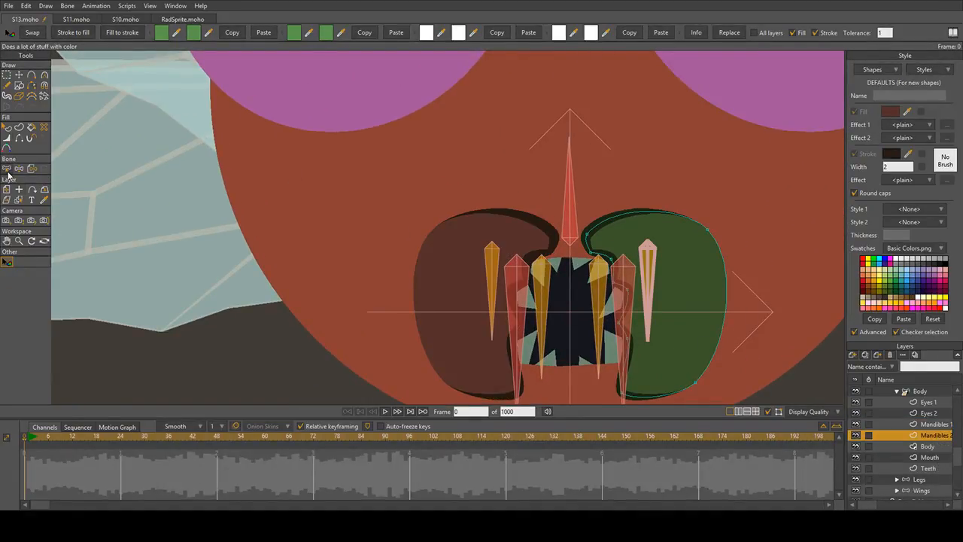
left_click(699, 276)
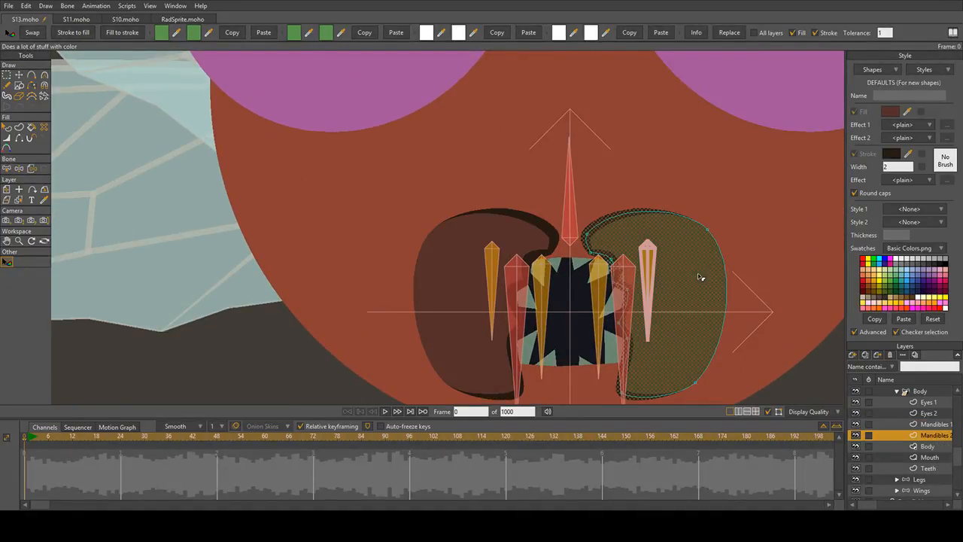
left_click(44, 199)
left_click(476, 299)
scroll(476, 299, "down", 5)
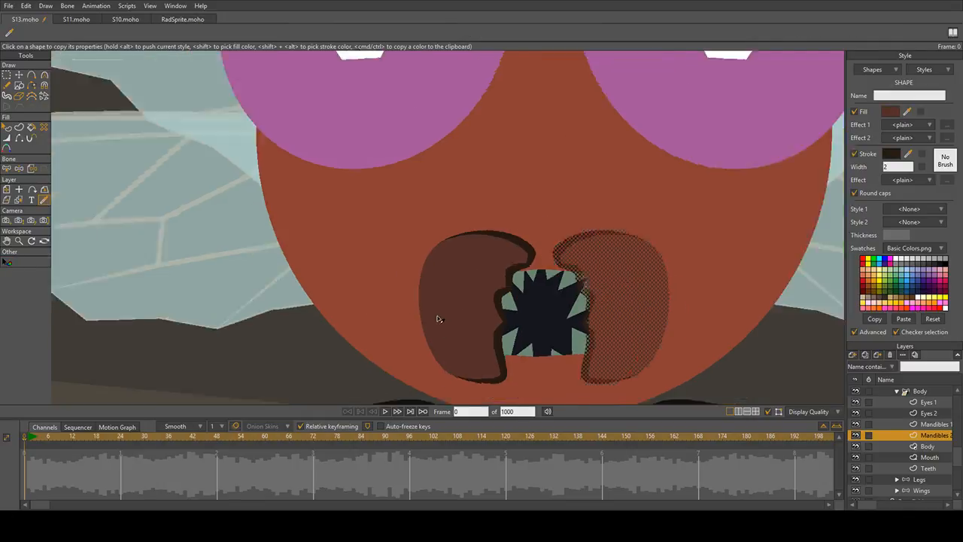
left_click(7, 127)
left_click(314, 268)
Step: Review the recoloured fly from a distance and close up, and collapse its Body and RadSprite 5 layers
scroll(315, 268, "down", 6)
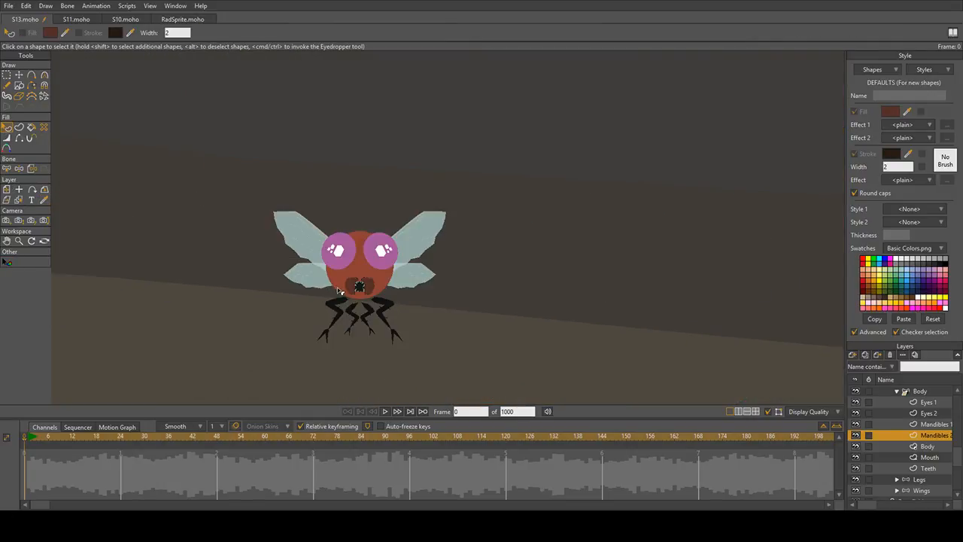
left_click_drag(330, 281, 502, 281)
scroll(555, 292, "up", 3)
scroll(560, 279, "down", 2)
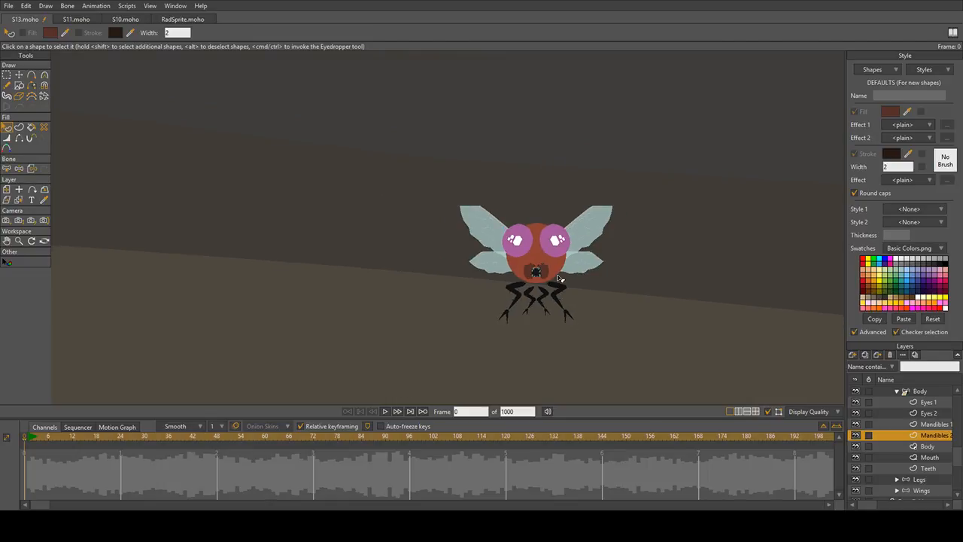
scroll(554, 281, "up", 2)
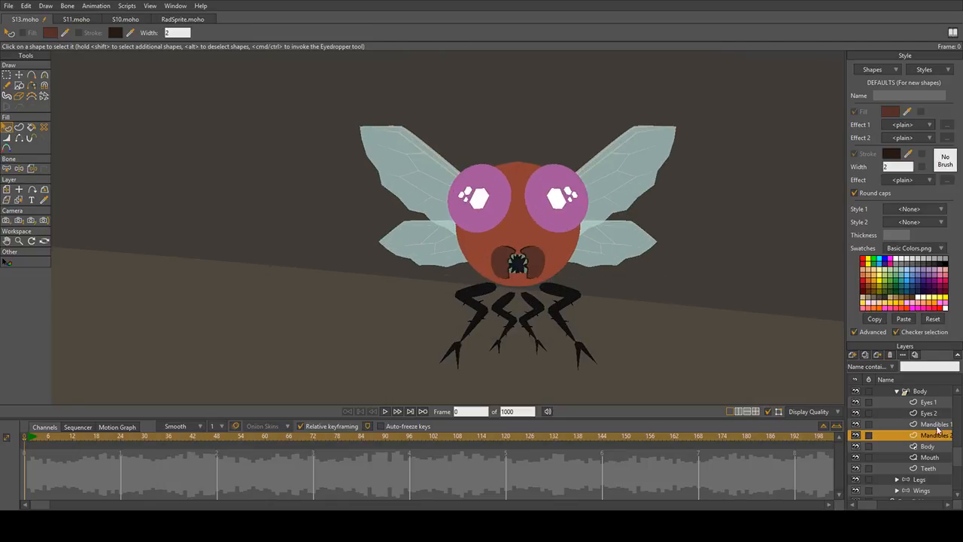
left_click(898, 393)
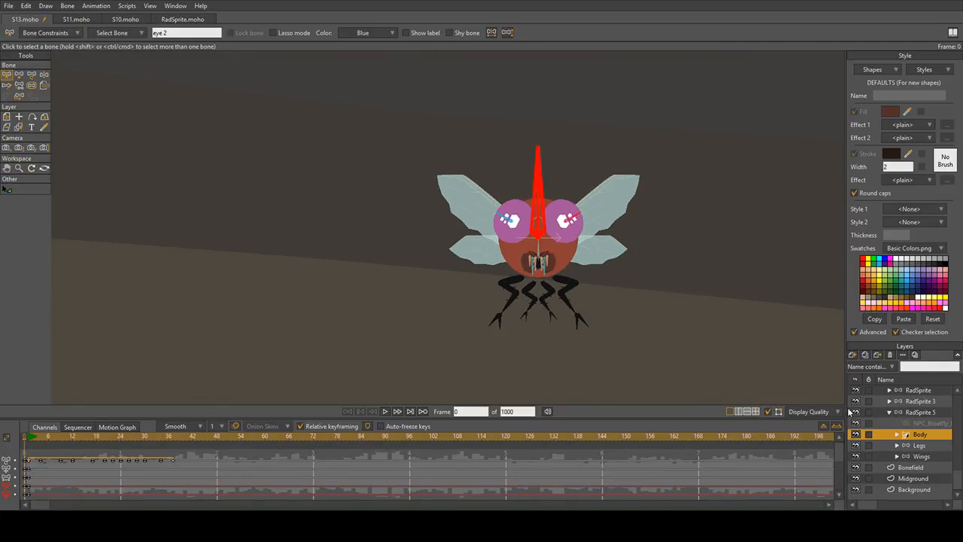
left_click(890, 412)
Step: Frame the bone field and play the swarm to check the recoloured RadSprite 5 among the other flies
scroll(672, 363, "down", 7)
left_click_drag(615, 307, 555, 279)
scroll(548, 279, "up", 2)
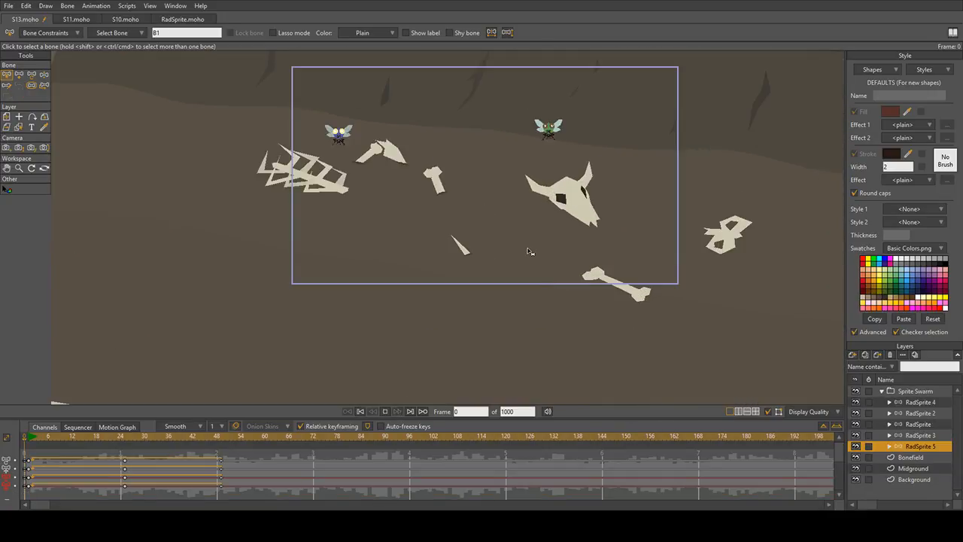
key("ctrl+space")
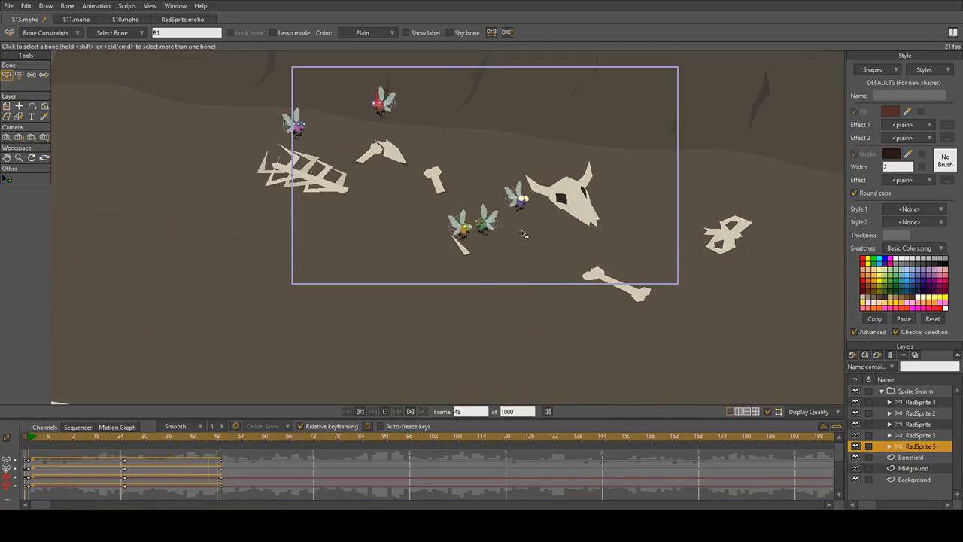
scroll(524, 234, "up", 2)
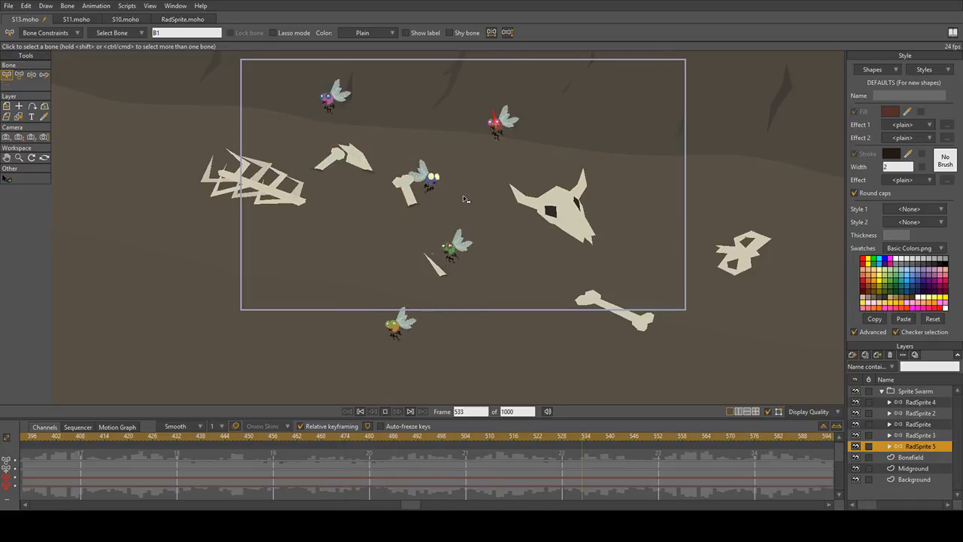
key("space")
Step: Expand RadSprite 5, select its NPC_Bloatfly sound layer and examine the beginning of its timeline
left_click(890, 447)
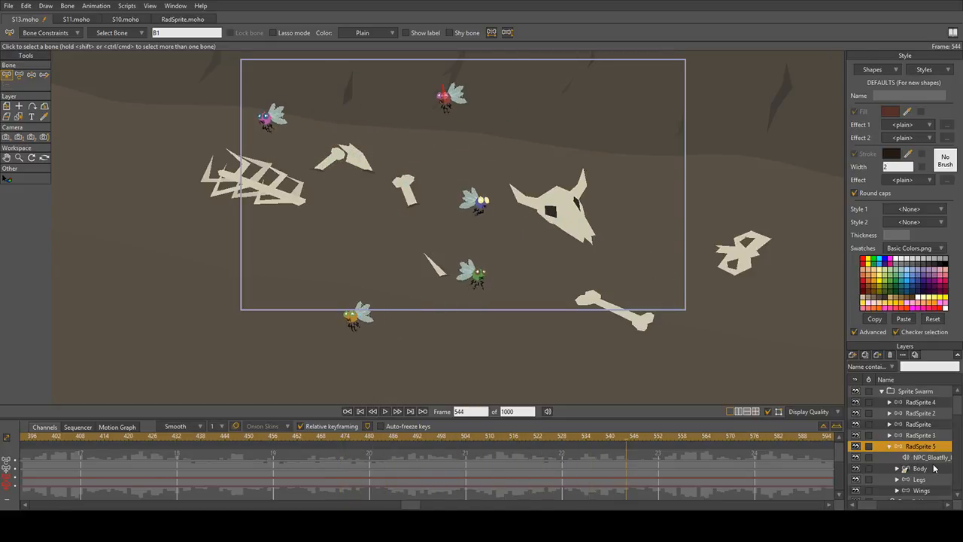
left_click(928, 460)
left_click_drag(102, 469, 121, 467)
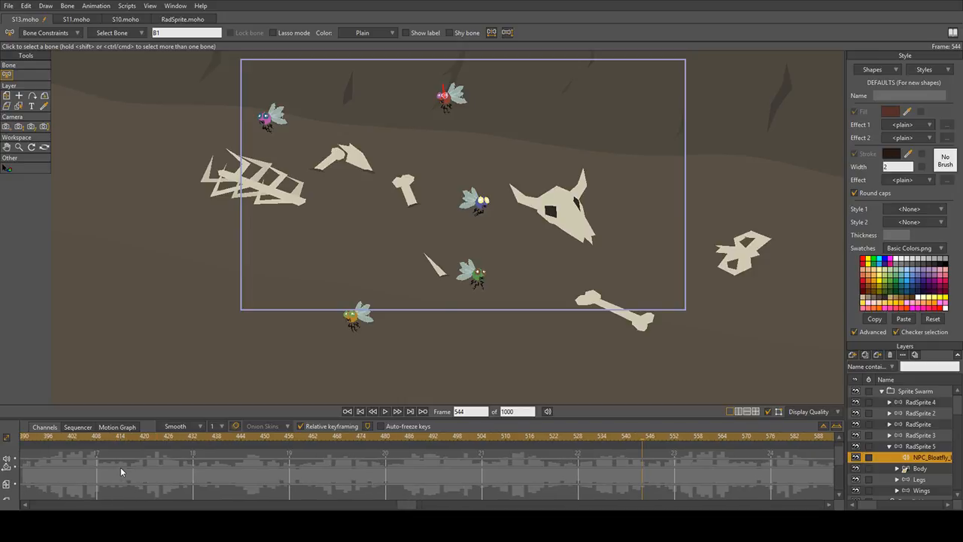
left_click_drag(422, 509, 21, 464)
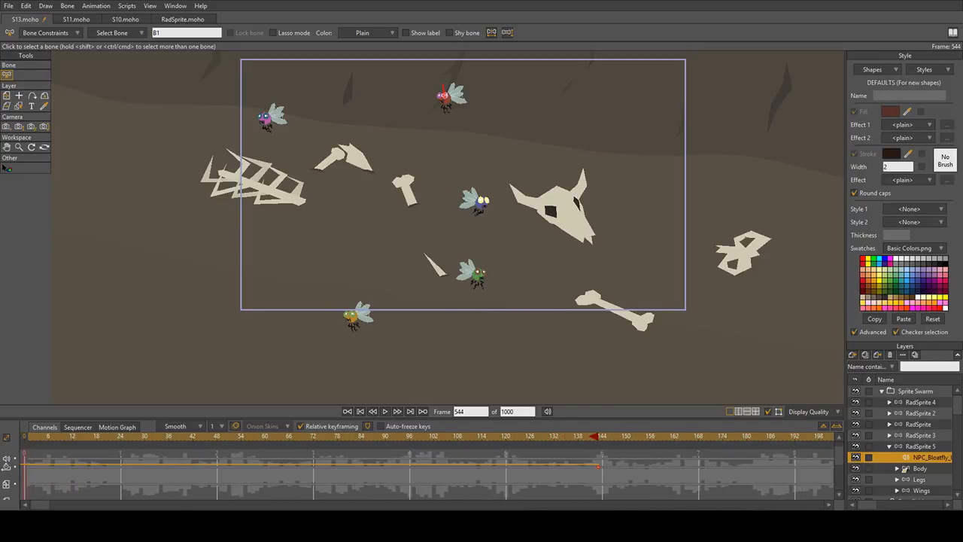
Step: Play the swarm again with its sounds, stop playback and bring the start of the timeline into view
key("space")
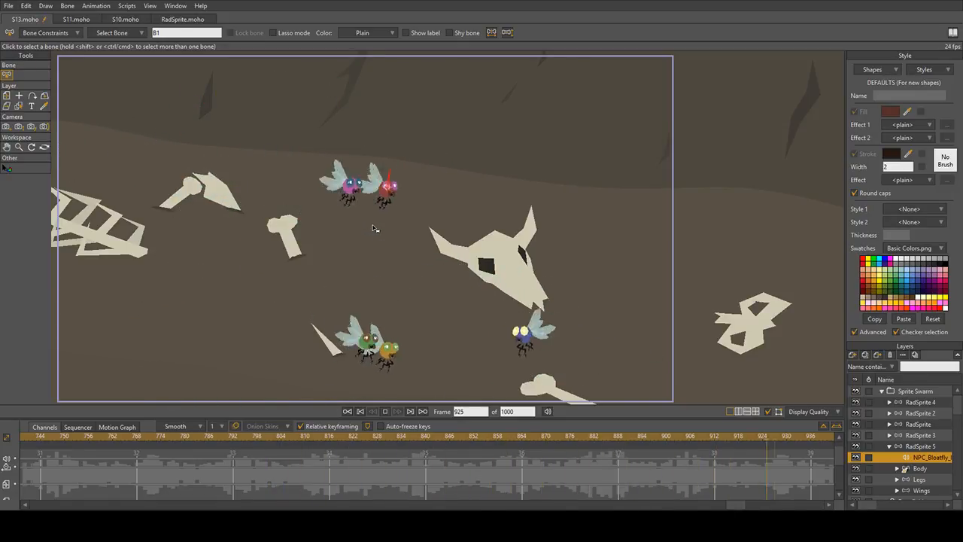
scroll(471, 221, "down", 2)
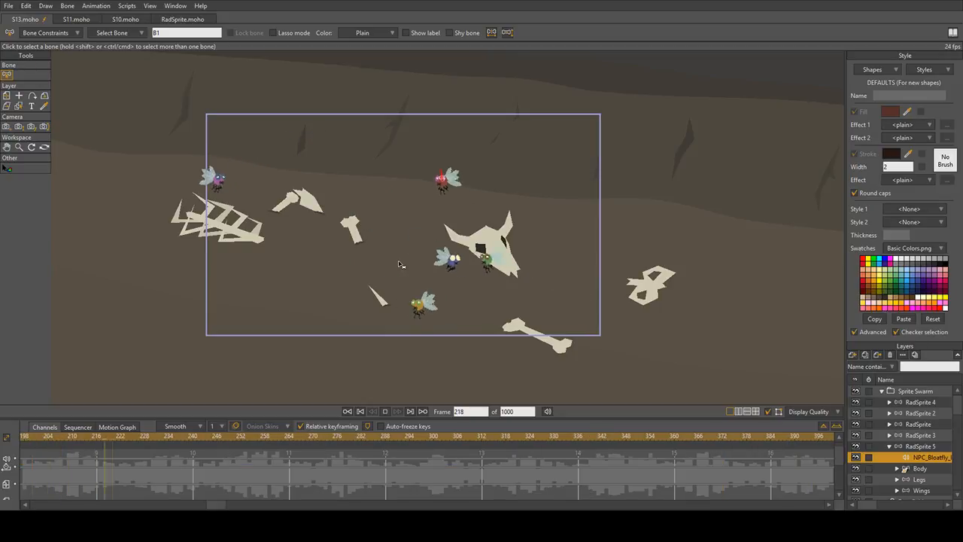
left_click_drag(210, 504, 2, 484)
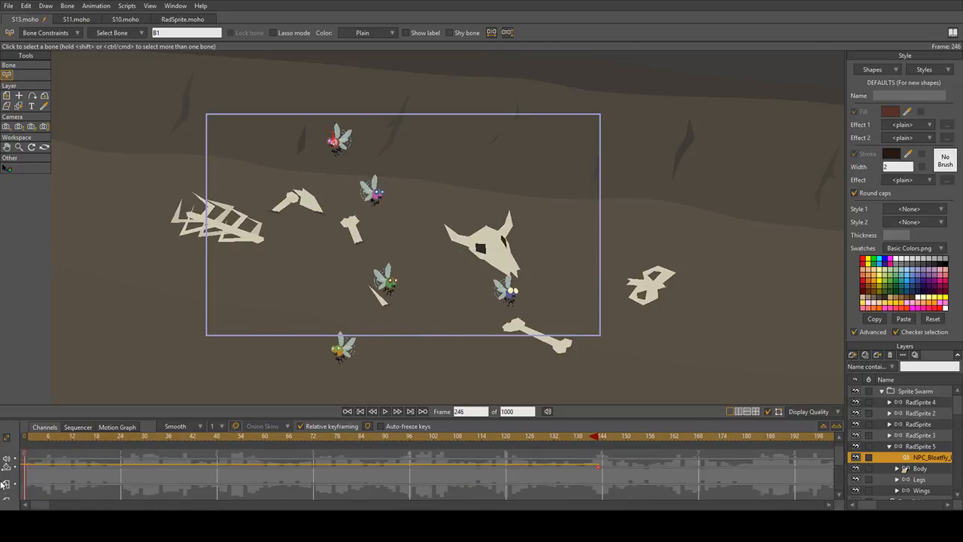
Step: Go to frame 1 and duplicate the collapsed RadSprite 5 layer as RadSprite 6
left_click(30, 437)
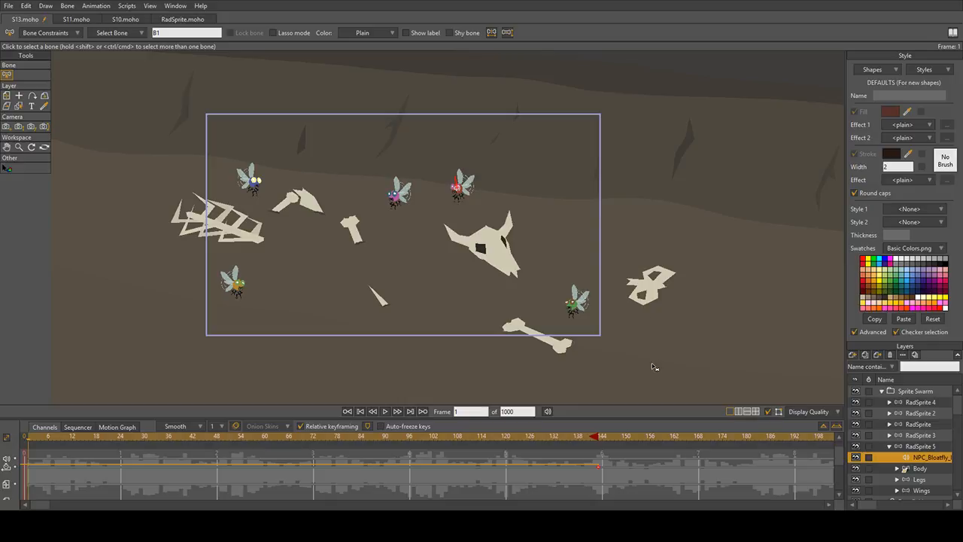
left_click(890, 446)
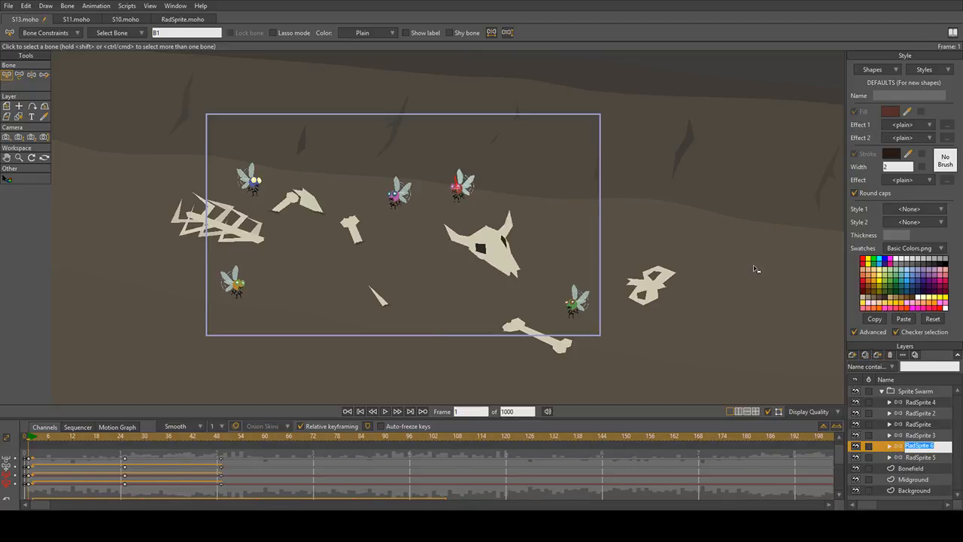
left_click(895, 448)
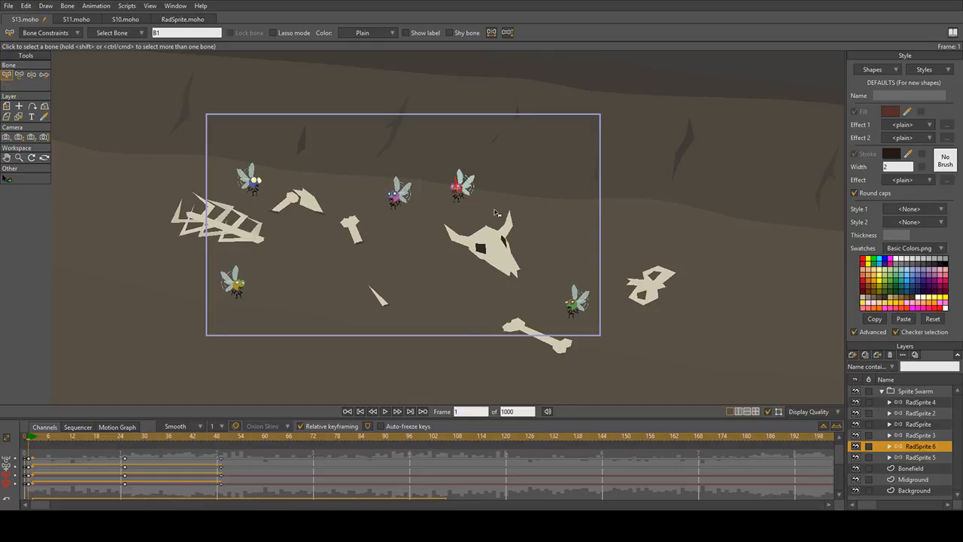
Step: Try to shift RadSprite 6 together with its copied flight path down to the area beside the skull
left_click(8, 110)
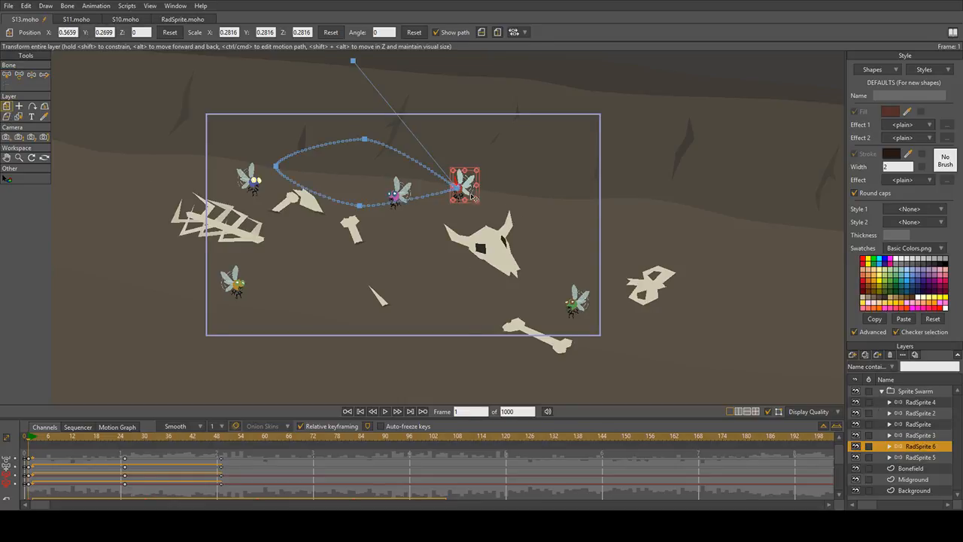
scroll(87, 475, "down", 2)
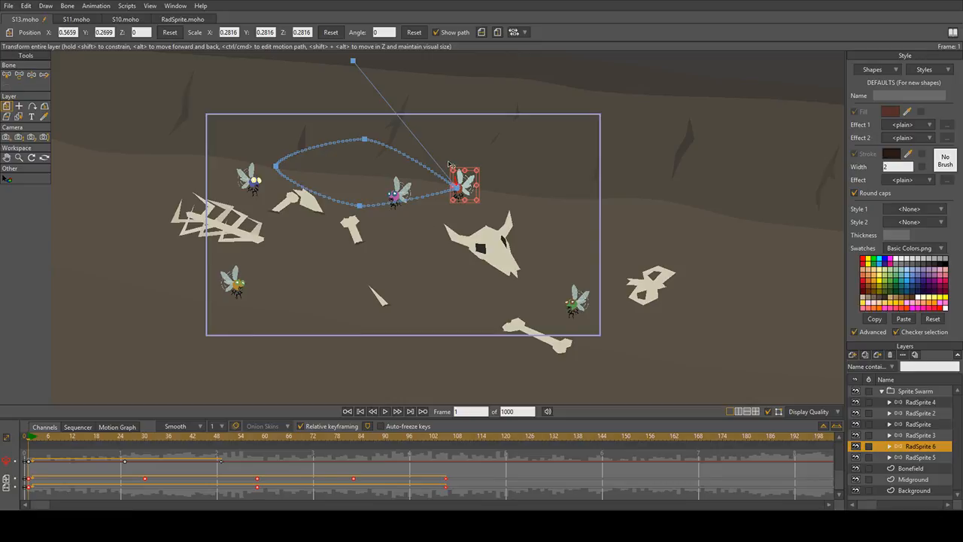
left_click_drag(468, 192, 428, 250)
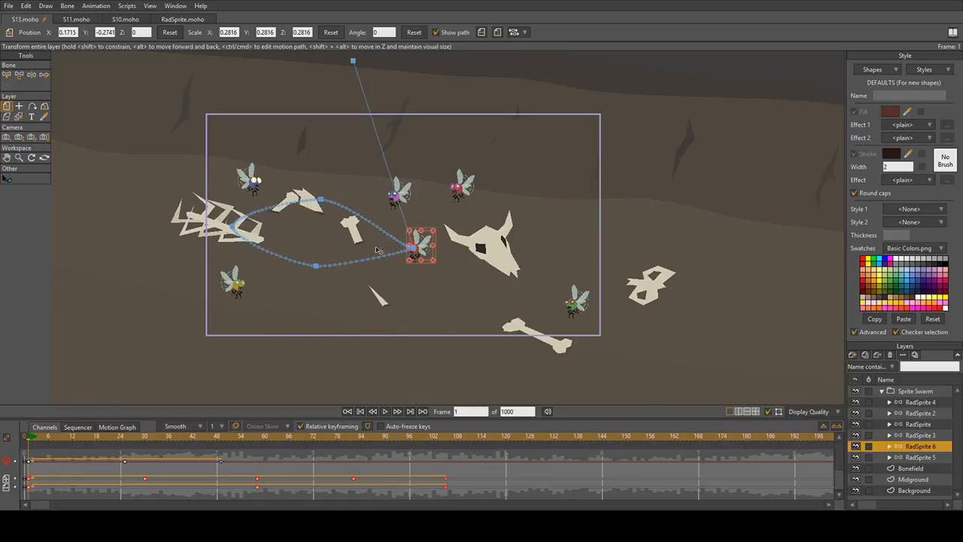
scroll(378, 250, "up", 2)
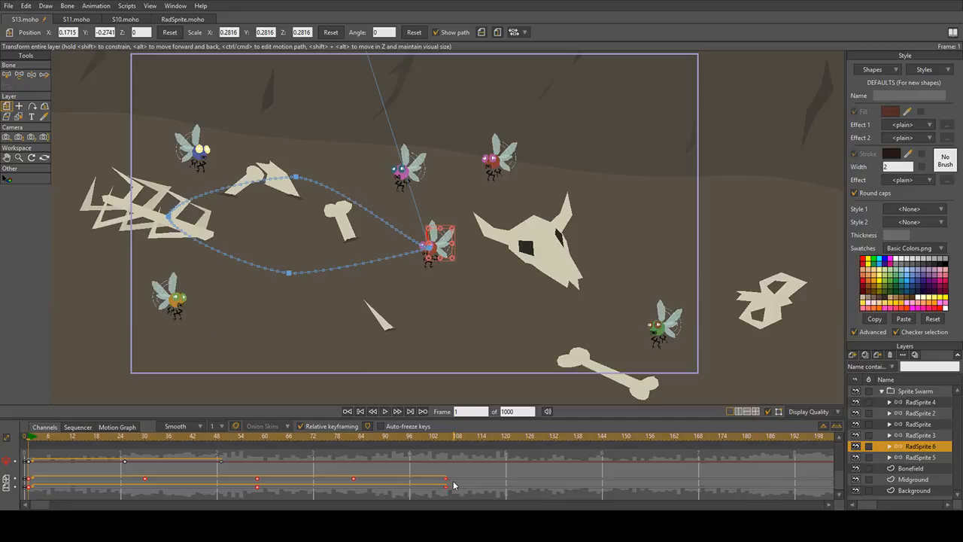
Step: Clear RadSprite 6's copied flight keyframes and place it at X -0.2908, Y -0.4441 on frame 1, just below the small central bone
key("ctrl+z")
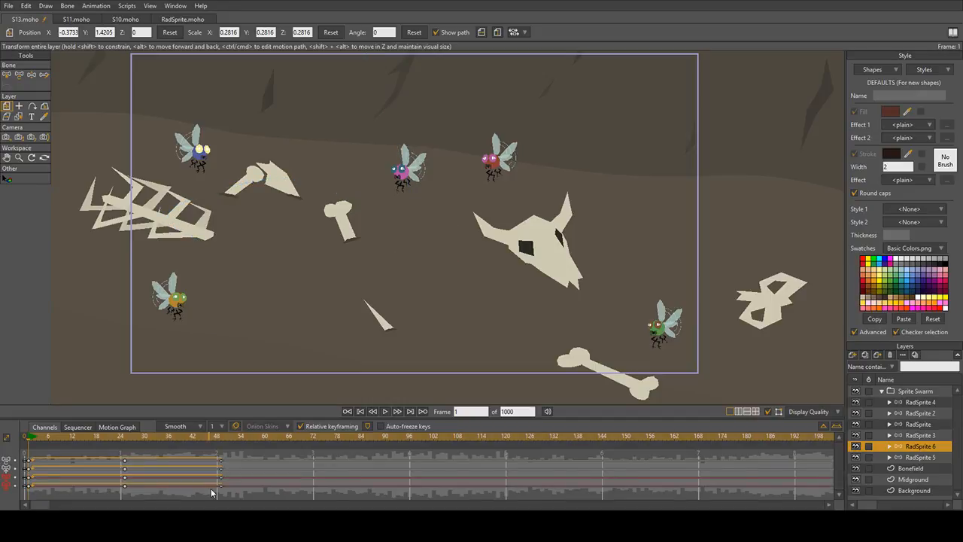
scroll(368, 222, "down", 3)
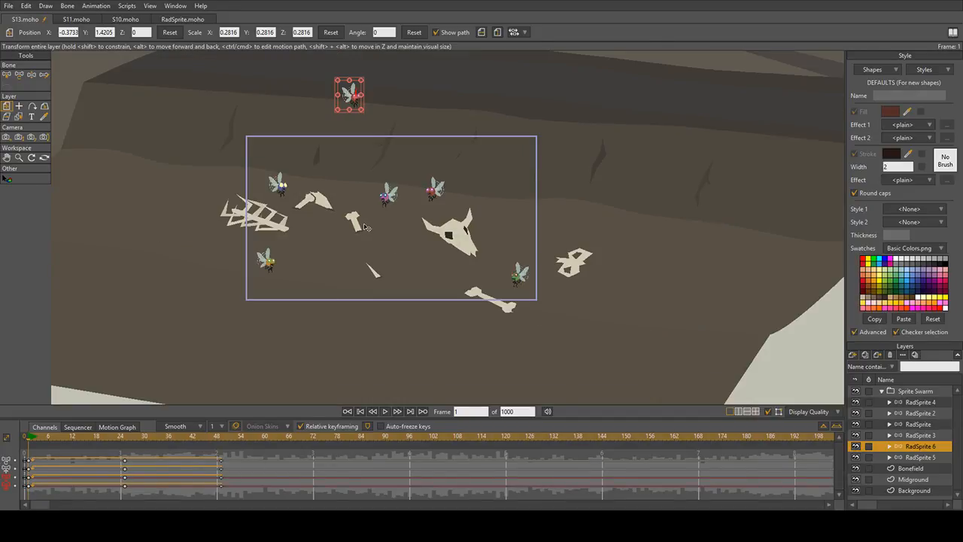
left_click_drag(359, 81, 348, 252)
scroll(368, 242, "up", 2)
scroll(371, 269, "up", 2)
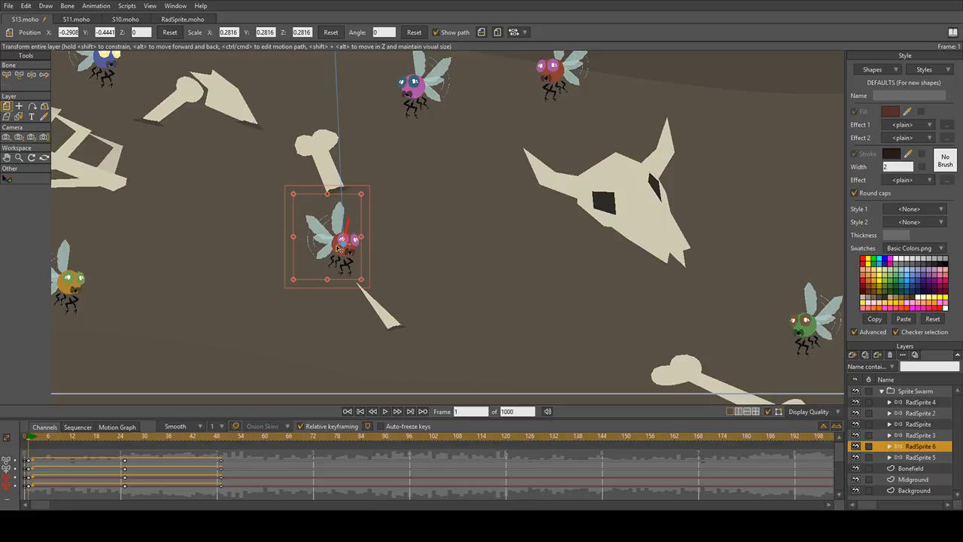
Step: At frame 61, move RadSprite 6 across to the far side of the skull, at X 1.4018, Y -0.1517
left_click_drag(28, 441, 266, 469)
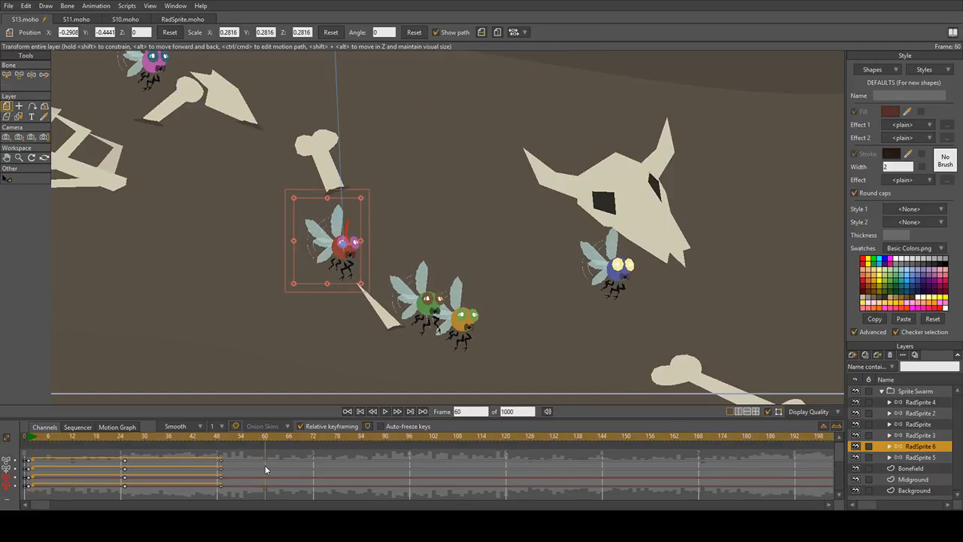
left_click_drag(328, 249, 690, 178)
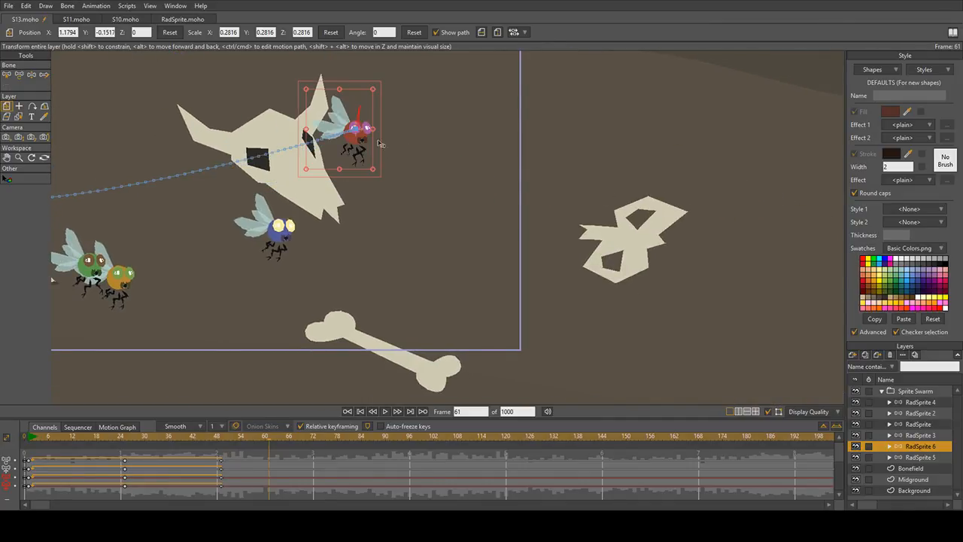
left_click_drag(295, 164, 344, 161)
left_click_drag(262, 186, 486, 248)
scroll(486, 247, "down", 2)
scroll(452, 262, "up", 2)
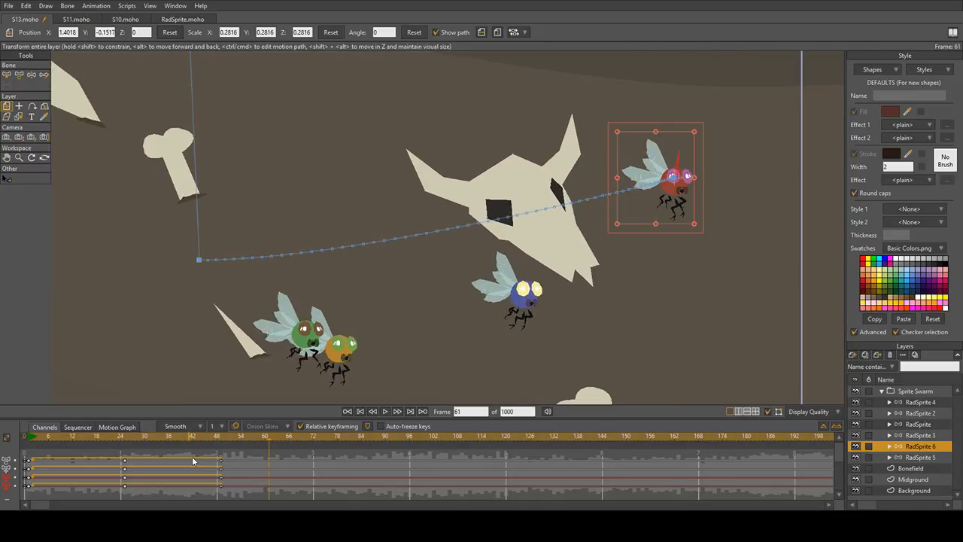
Step: Copy RadSprite 6's frame 1 position keyframe to frame 121 so the fly returns to its starting point
left_click(134, 475)
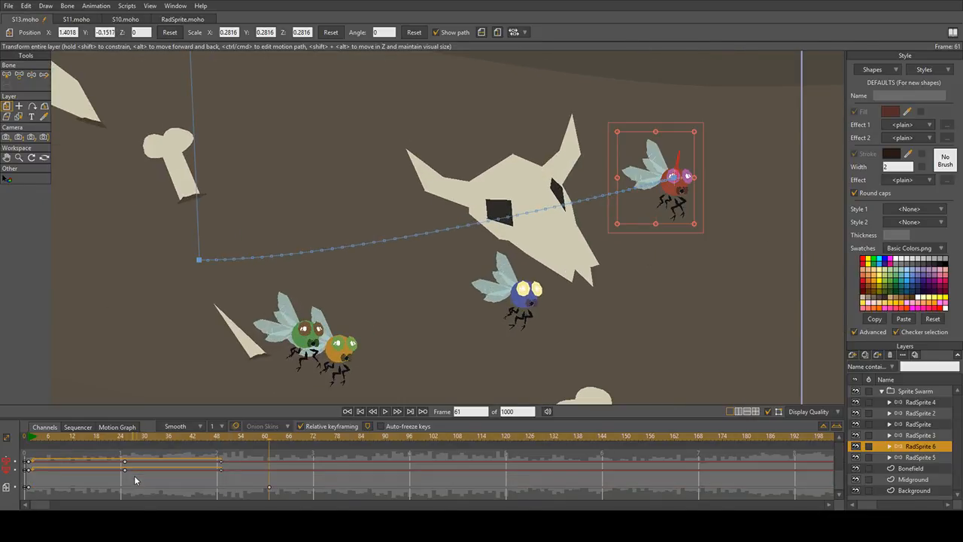
left_click(281, 436)
left_click_drag(293, 440, 507, 459)
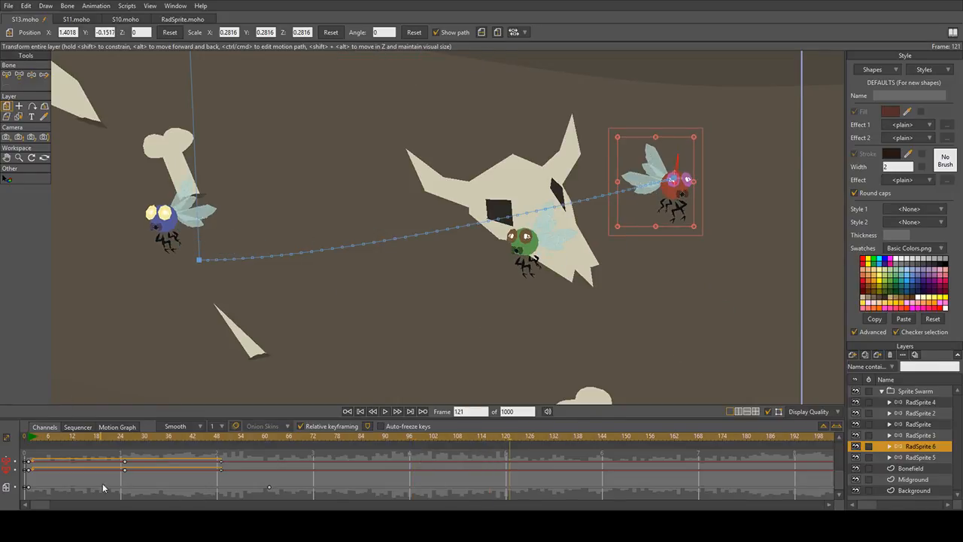
left_click(30, 488)
key("ctrl+c")
key("ctrl+v")
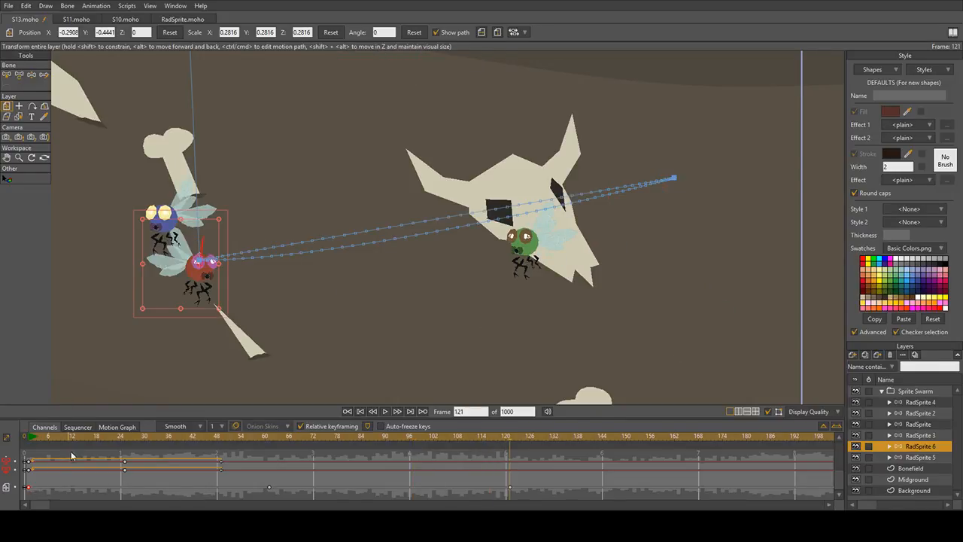
Step: Play the scene from the start to check RadSprite 6's out-and-back flight past the skull
left_click(28, 436)
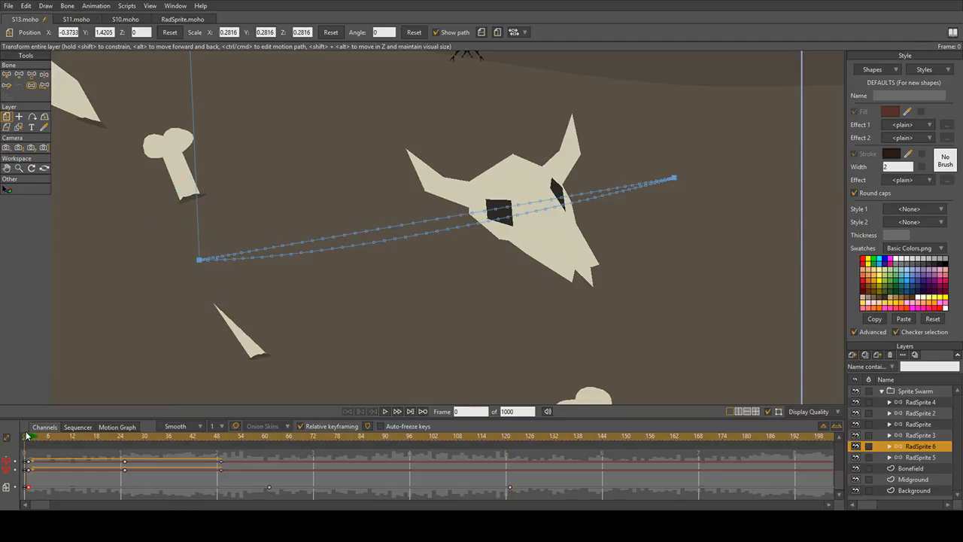
left_click(384, 411)
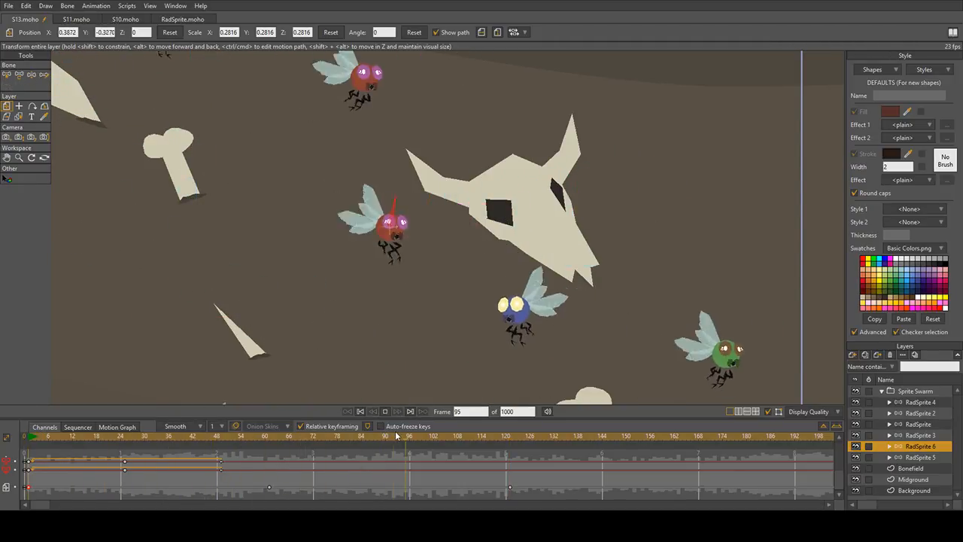
key("space")
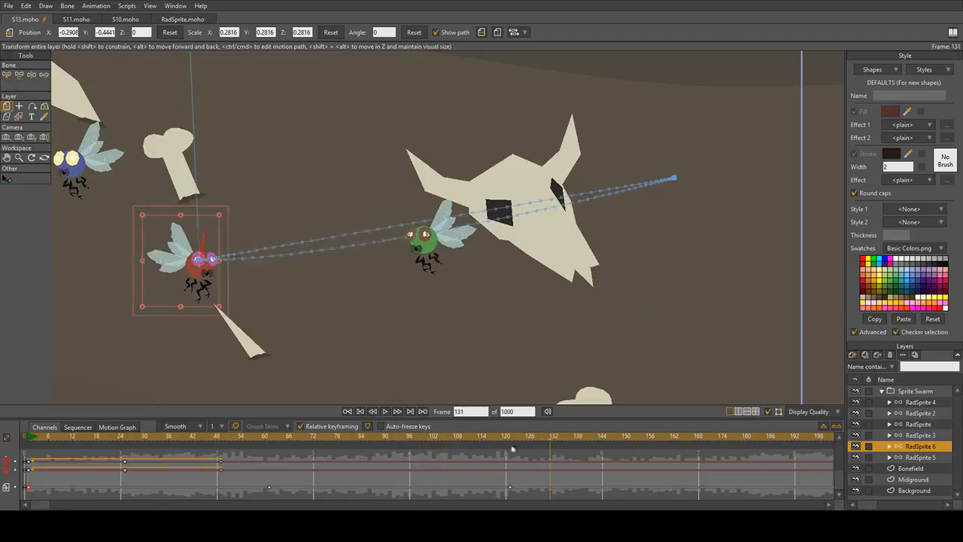
Step: Flip RadSprite 6 horizontally at frame 61 and flip it back at frame 121
left_click(510, 437)
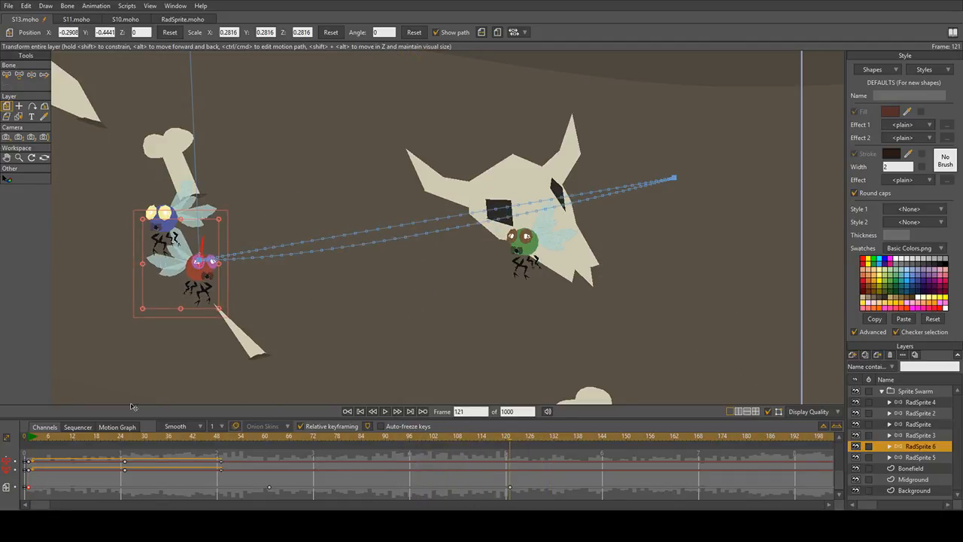
left_click_drag(51, 437, 268, 467)
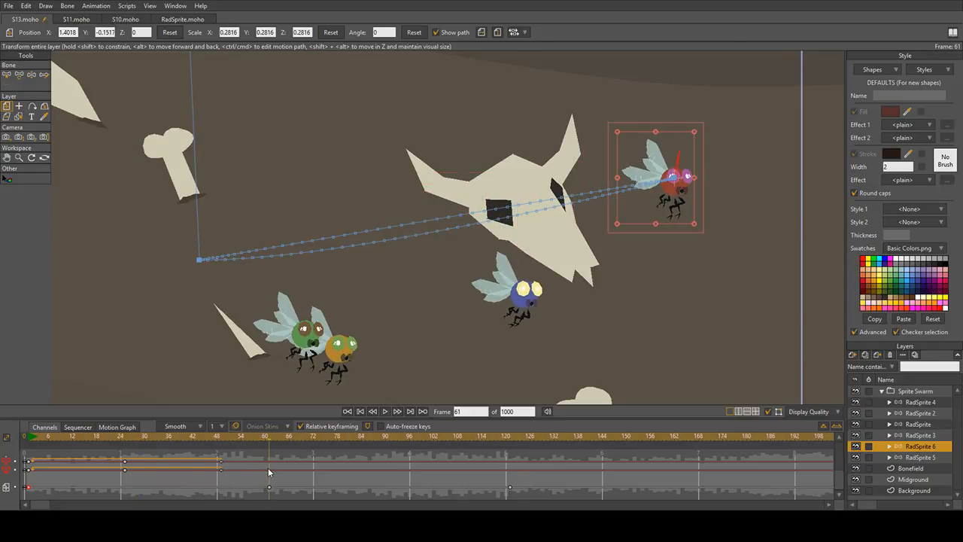
left_click(482, 33)
left_click_drag(278, 437, 508, 459)
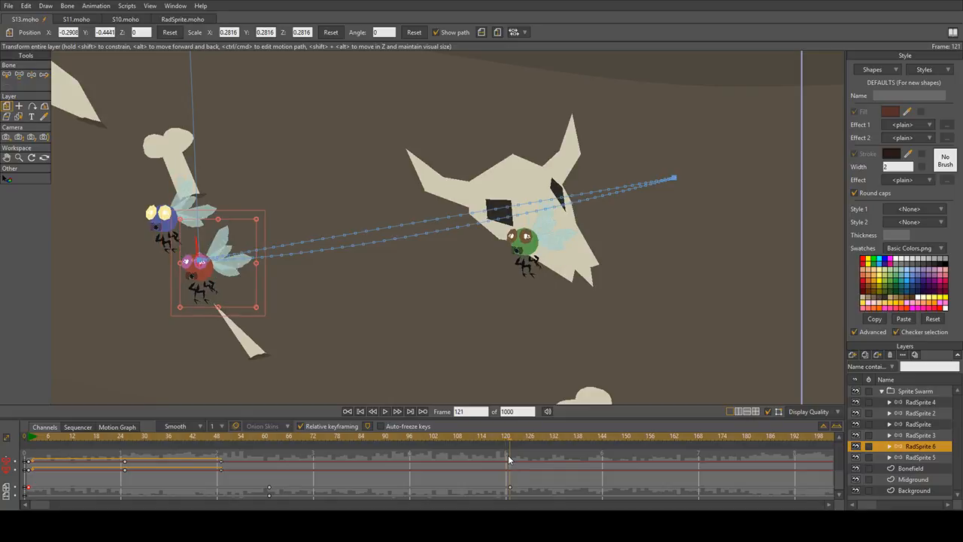
left_click(482, 33)
Step: Play the animation from frame 1 to check RadSprite 6's facing direction on both legs of the flight
left_click(31, 440)
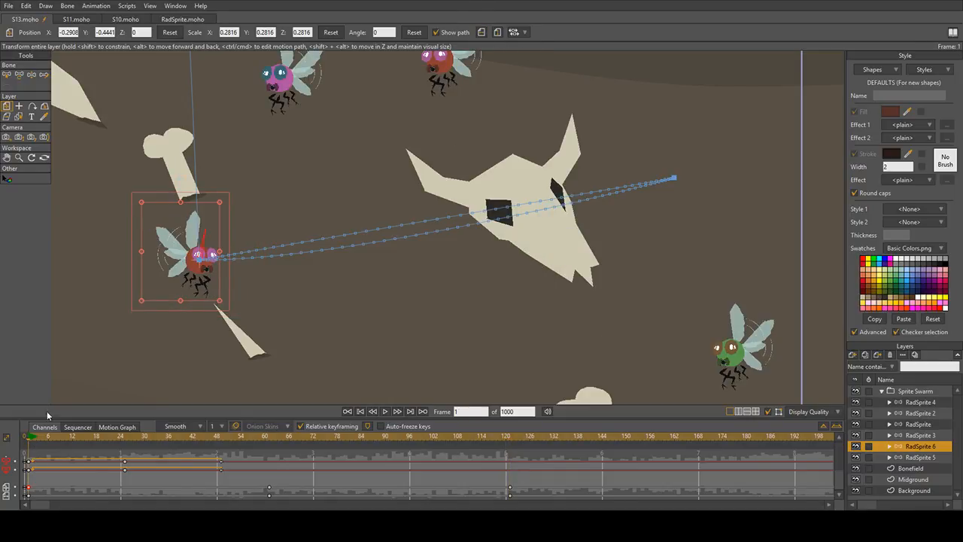
left_click(385, 410)
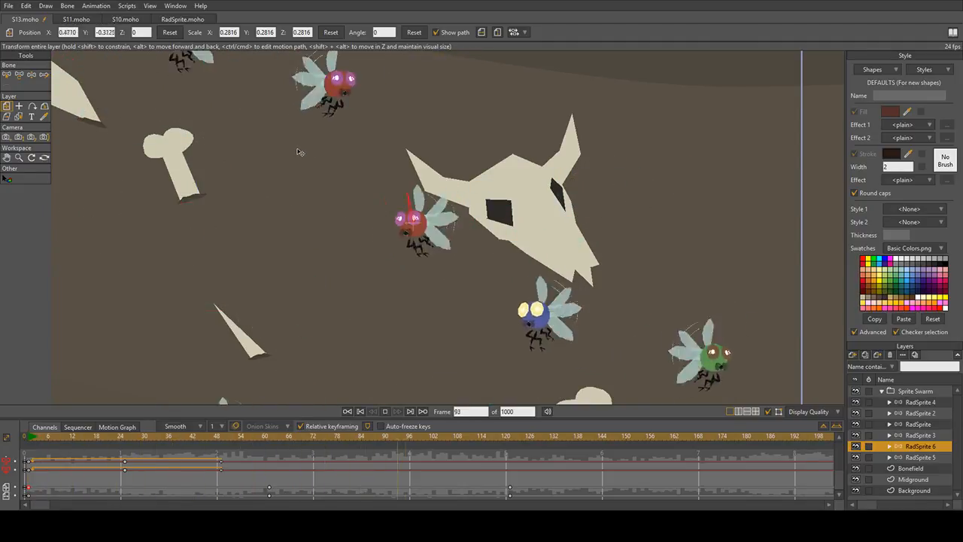
left_click(384, 410)
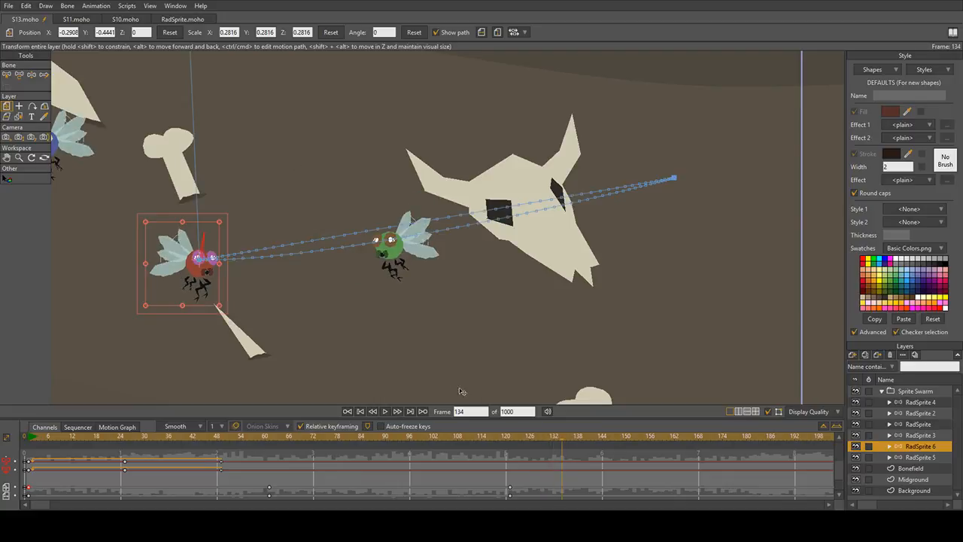
Step: Bend RadSprite 6's flight path into a loop by lowering the fly at frame 37 and raising it at frame 91
left_click_drag(505, 437, 174, 456)
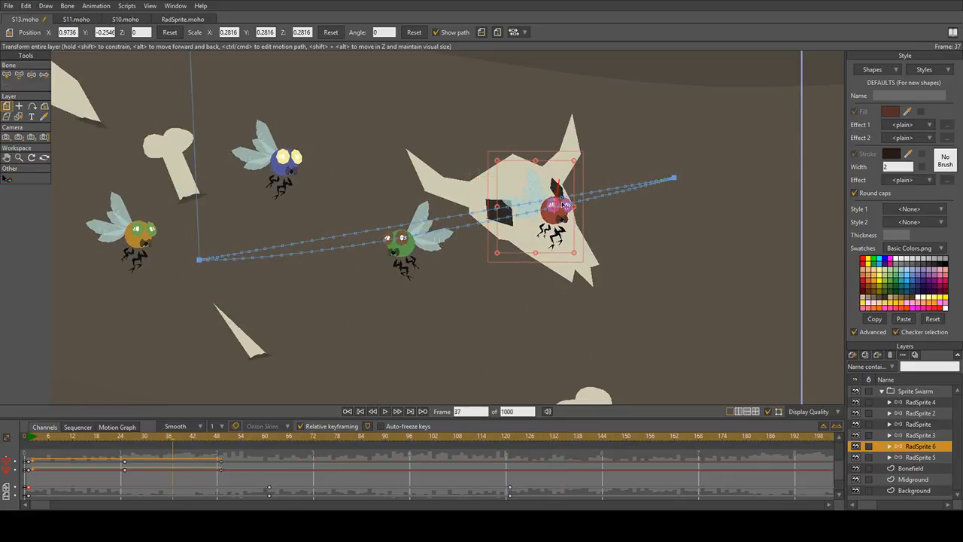
left_click_drag(552, 223, 536, 304)
left_click_drag(420, 437, 388, 439)
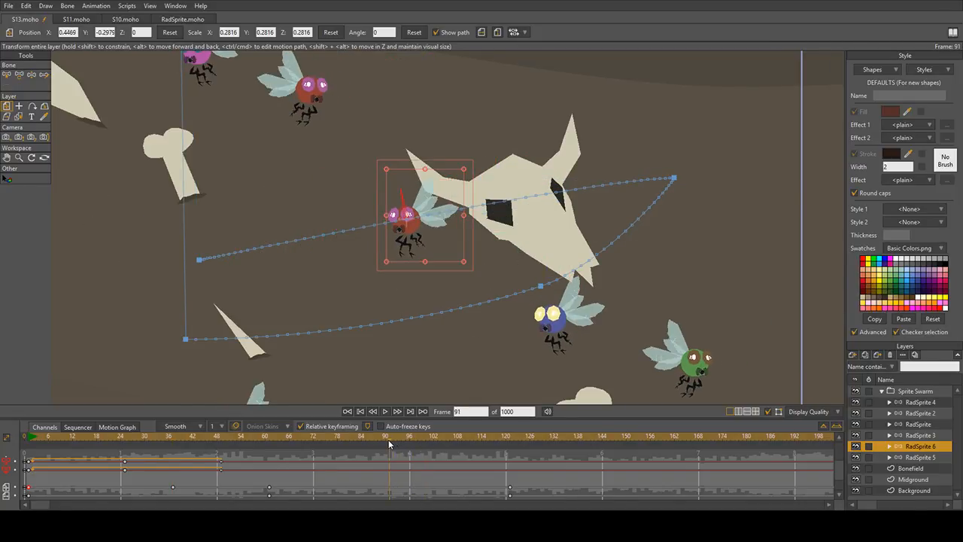
key("space")
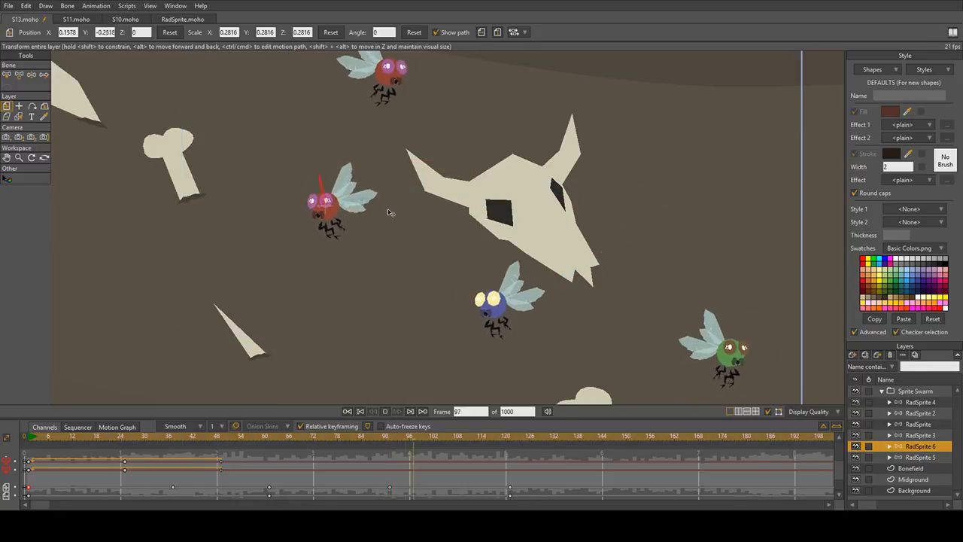
key("space")
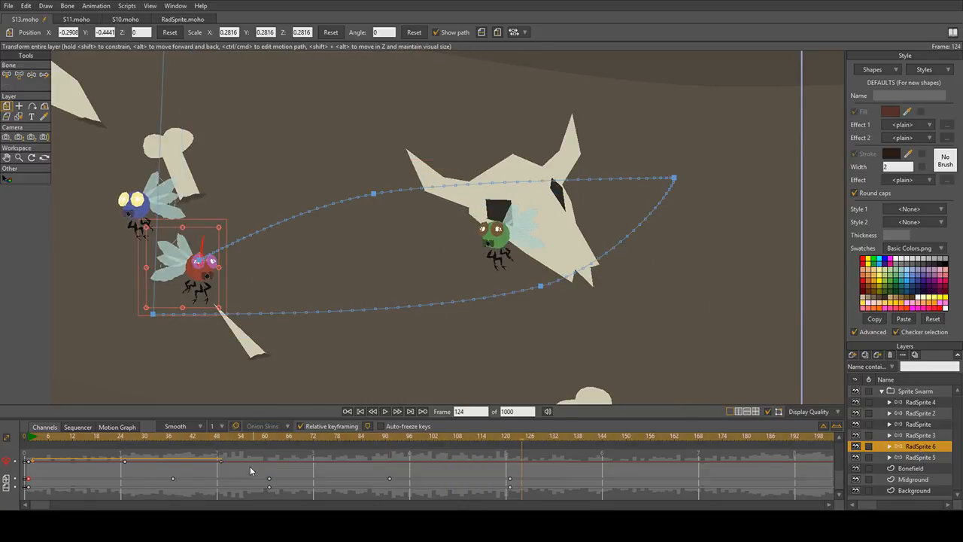
Step: Overwrite RadSprite 6's frame 1 keys with copies of its frame 121 keys to close the path, and play it back
left_click(28, 437)
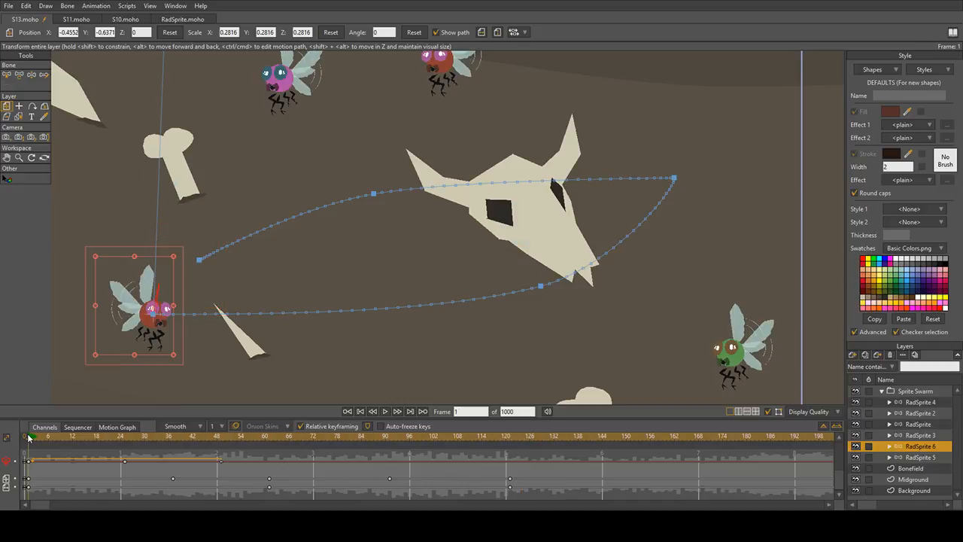
left_click_drag(494, 490, 519, 480)
key("space")
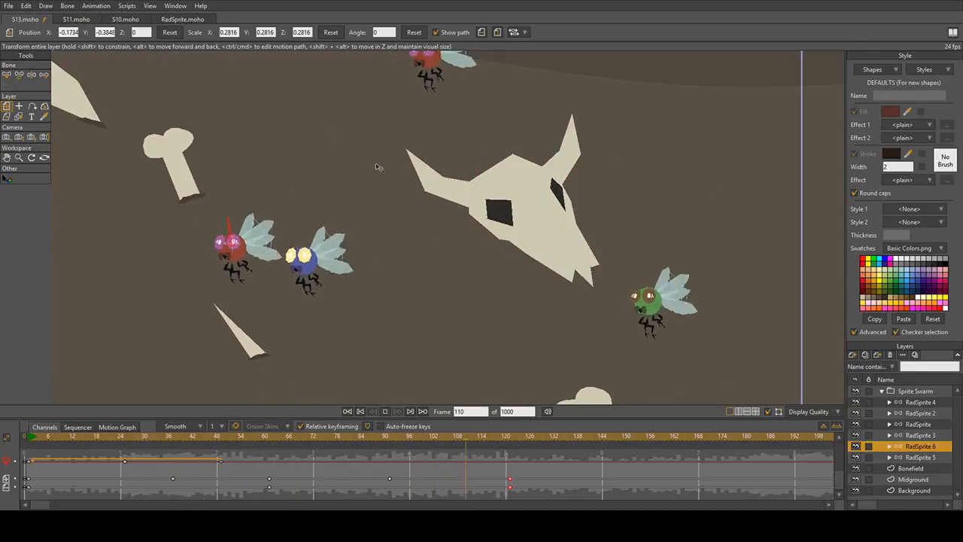
scroll(413, 267, "down", 4)
key("space")
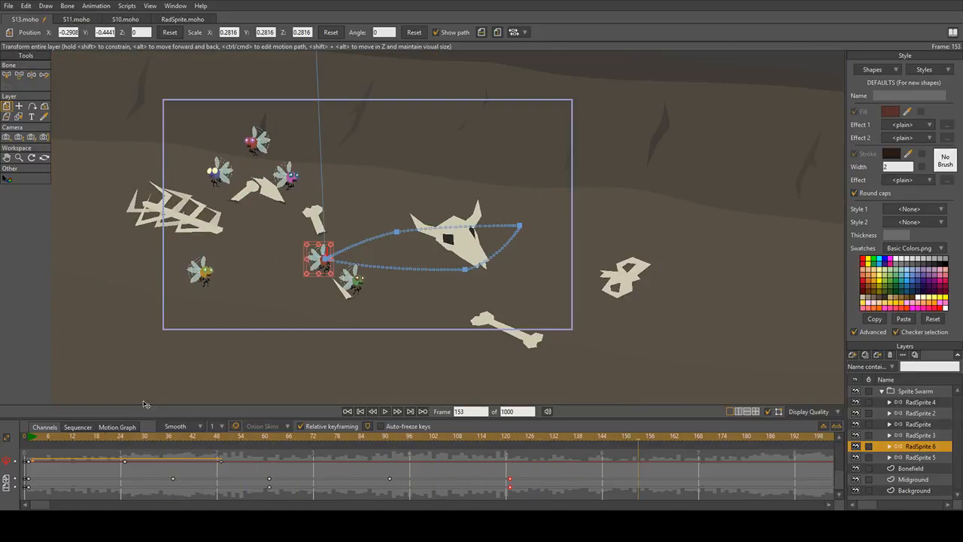
Step: Cycle RadSprite 6's position and flip keys from frame 121 back to frame 1, and play the repeating flight
left_click(30, 437)
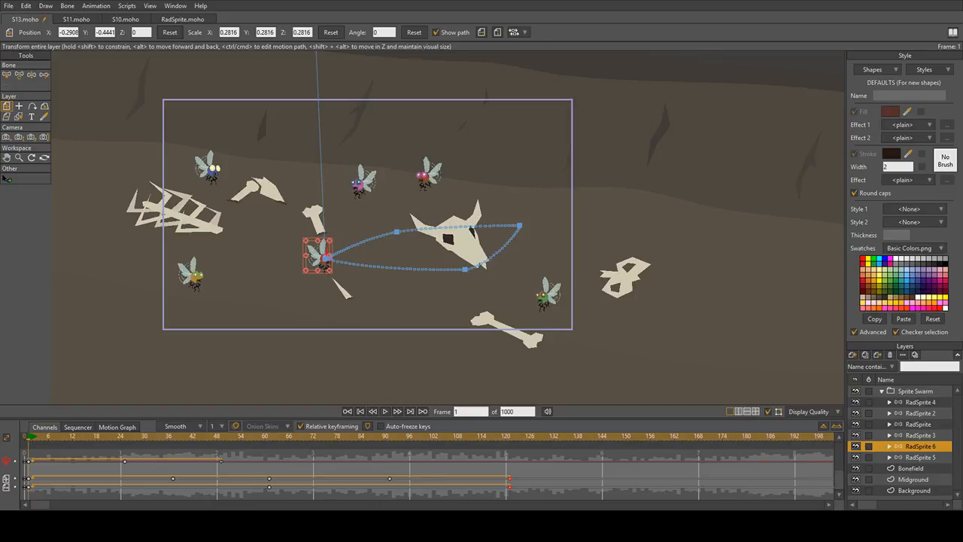
key("space")
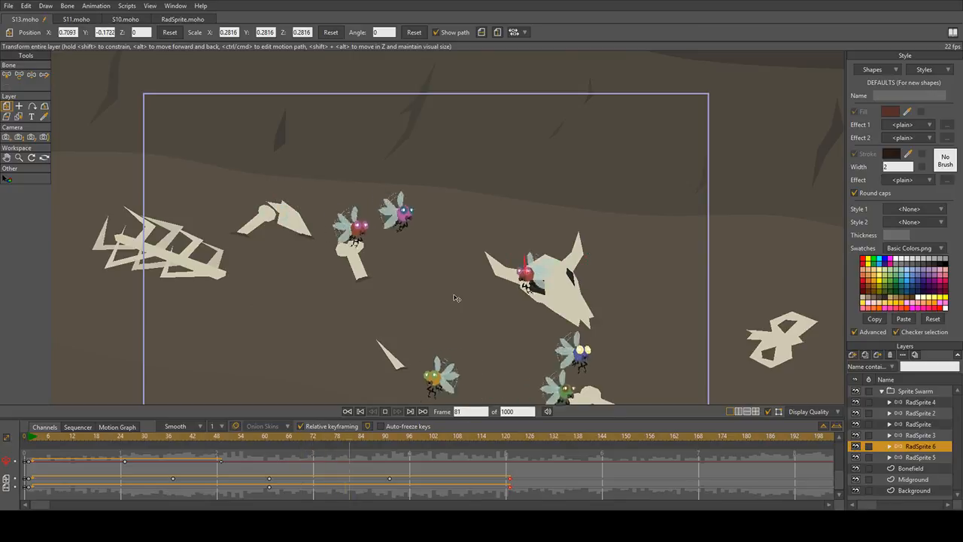
key("space")
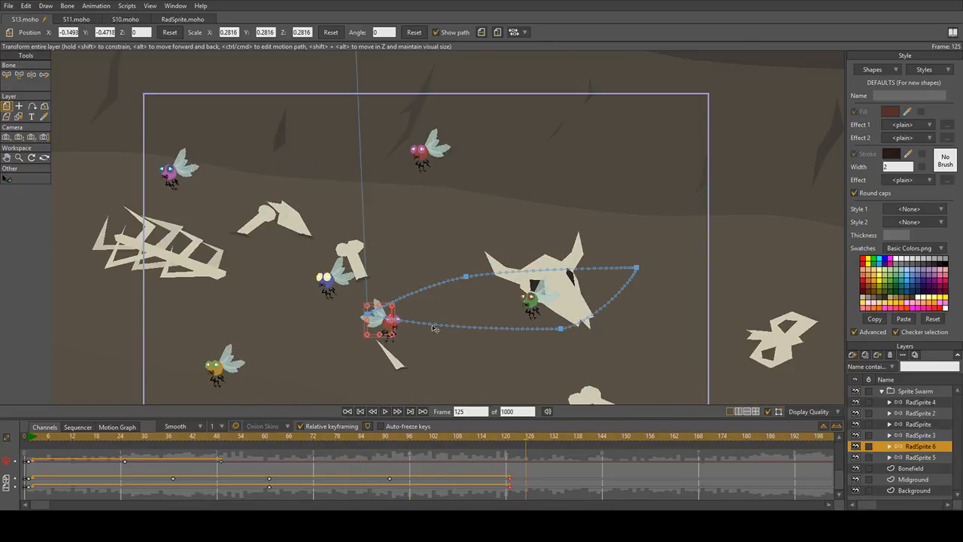
key("space")
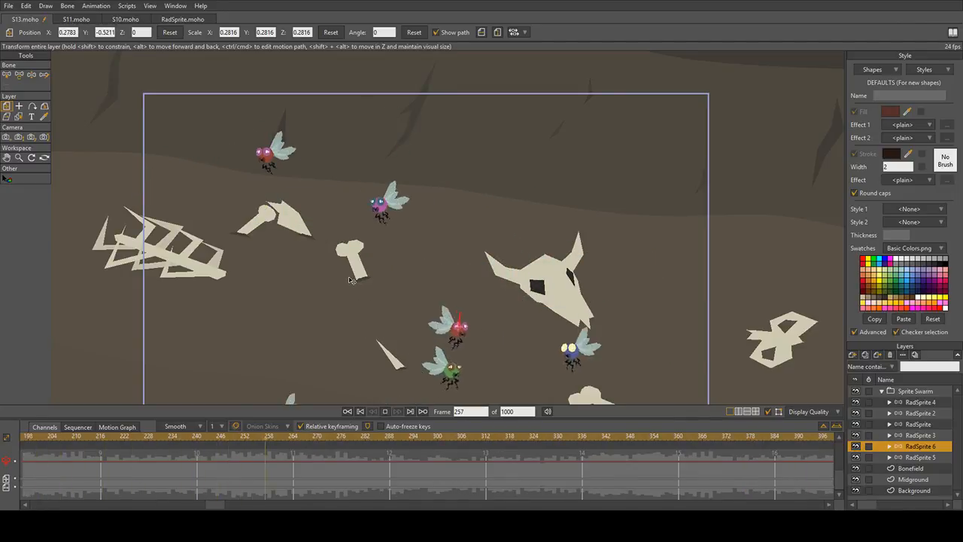
key("space")
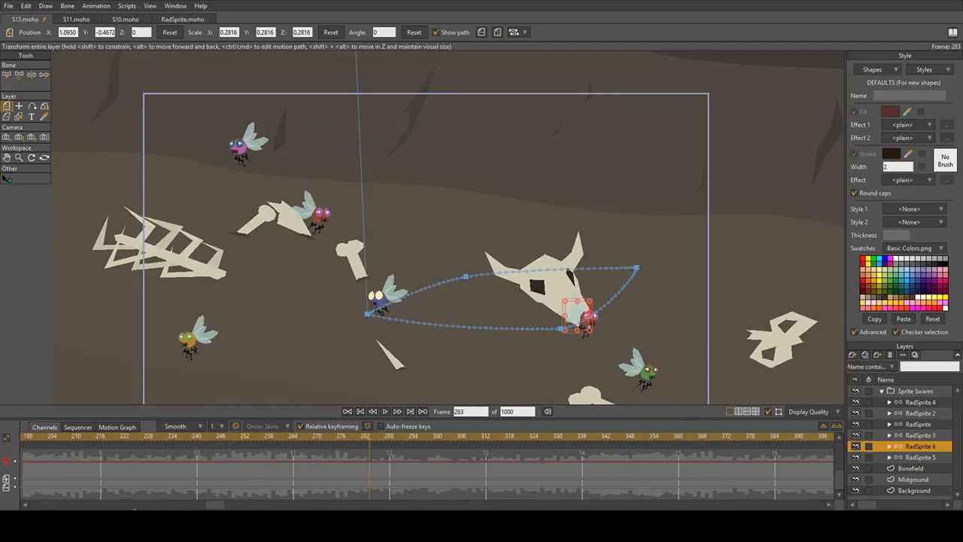
Step: Play the swarm again from frame 1 with the whole camera frame in view to check all the flies together
scroll(42, 456, "up", 5)
left_click(31, 442)
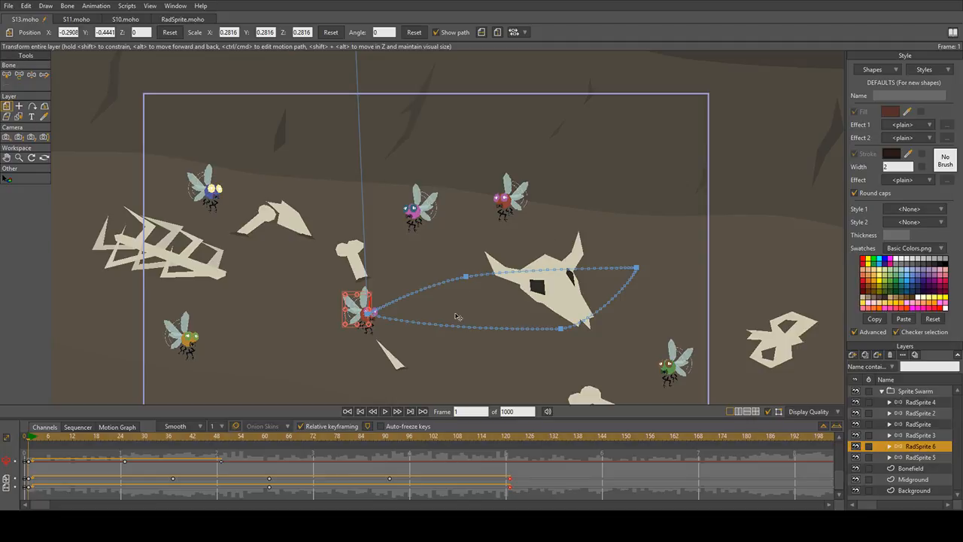
left_click_drag(456, 316, 428, 280)
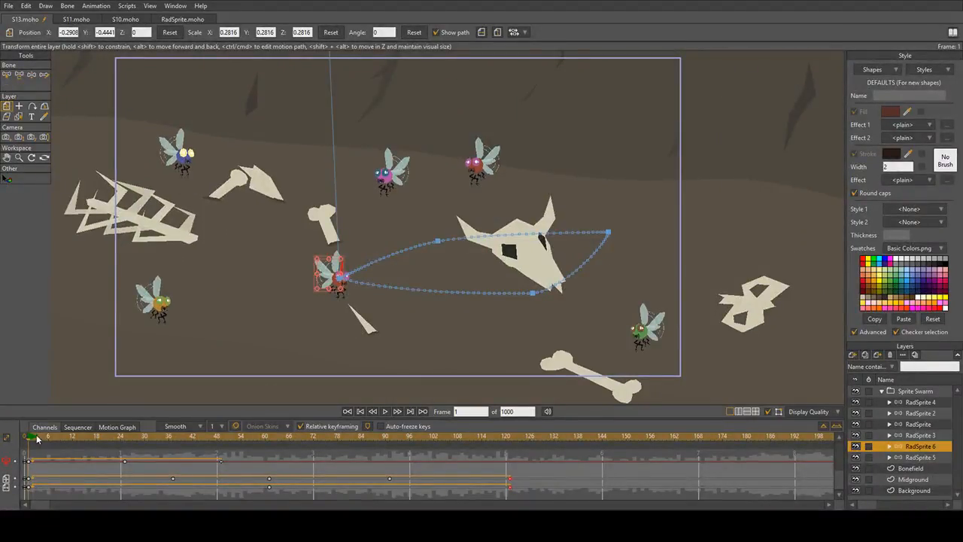
key("space")
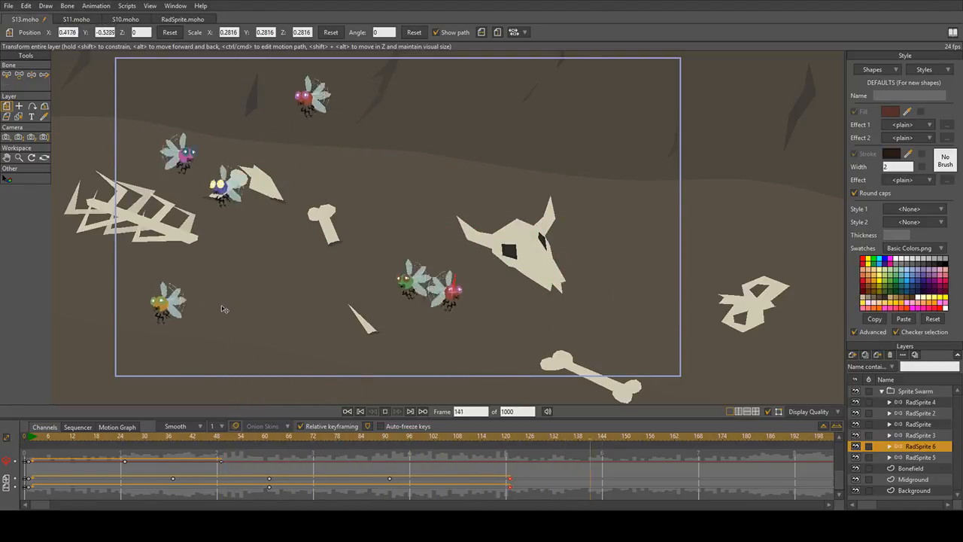
key("space")
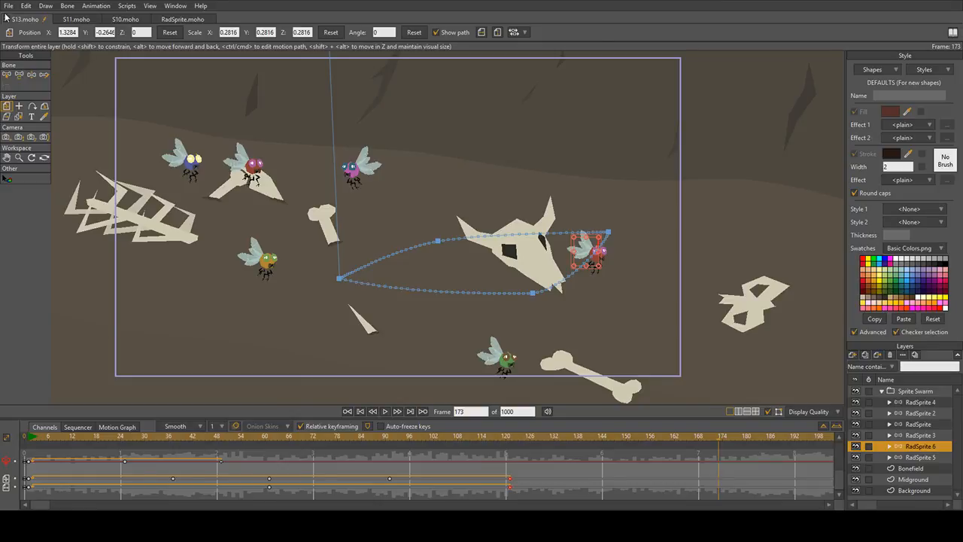